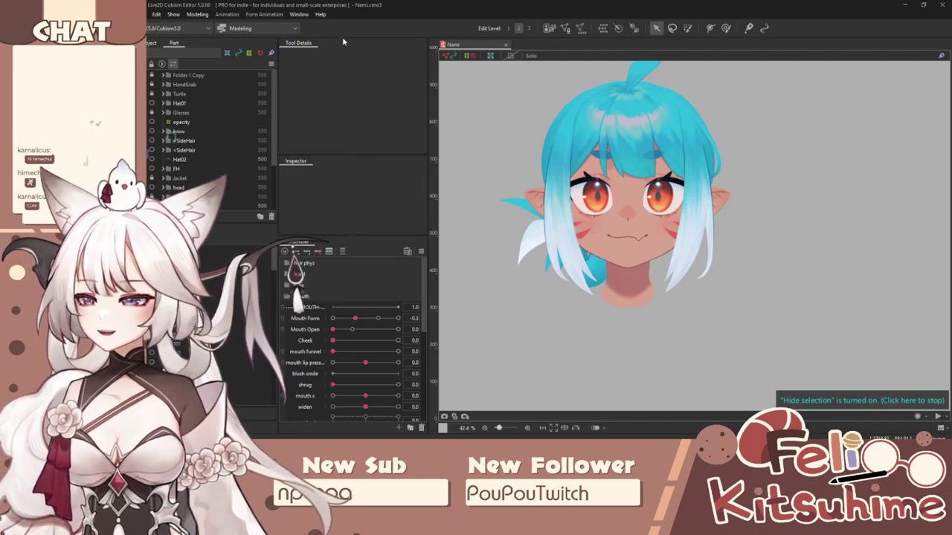
Step: Turn off Hide selection so the model's deformer outlines are shown around the face
key("ctrl+a")
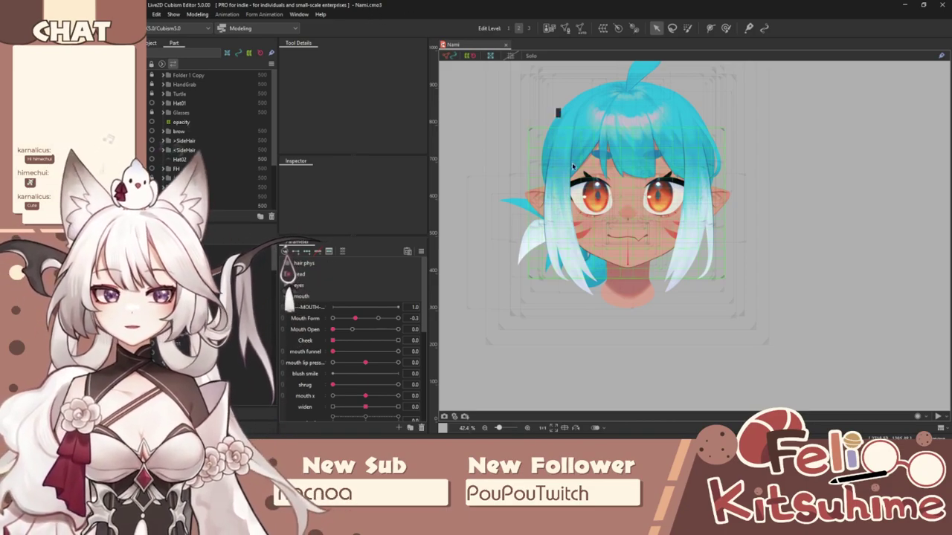
scroll(613, 176, "down", 3)
scroll(622, 149, "up", 3)
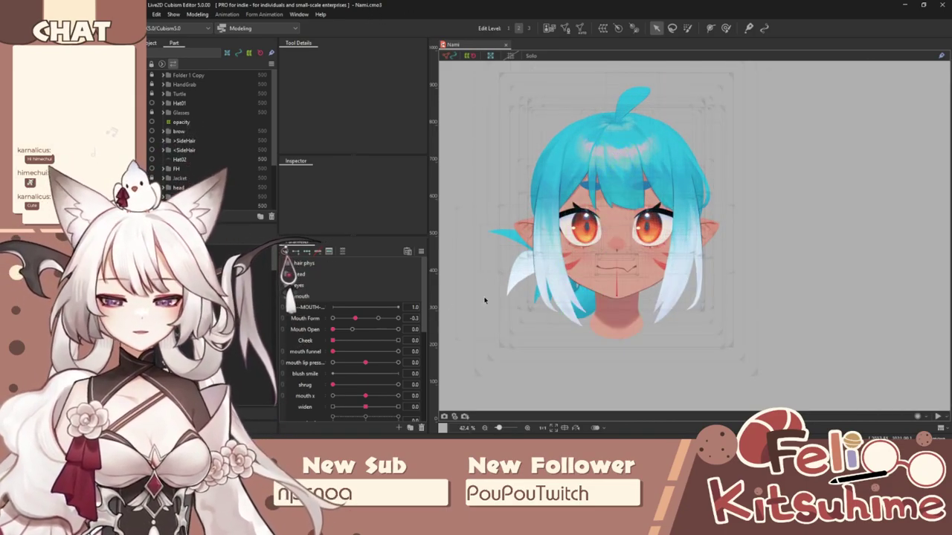
scroll(628, 253, "up", 2)
Step: Preview the current hair movement in the model's physics settings by swinging the head, and close the preview
left_click(197, 14)
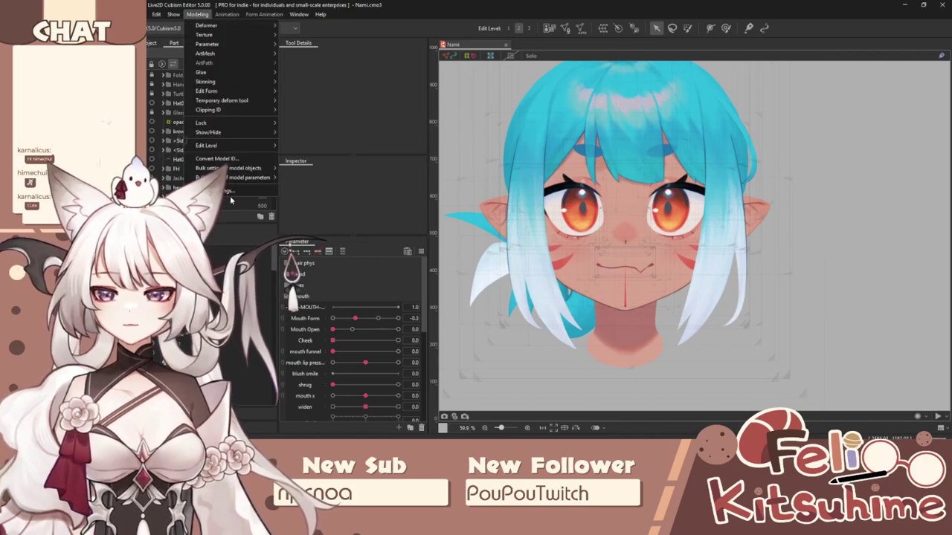
left_click(223, 190)
left_click_drag(688, 178, 584, 230)
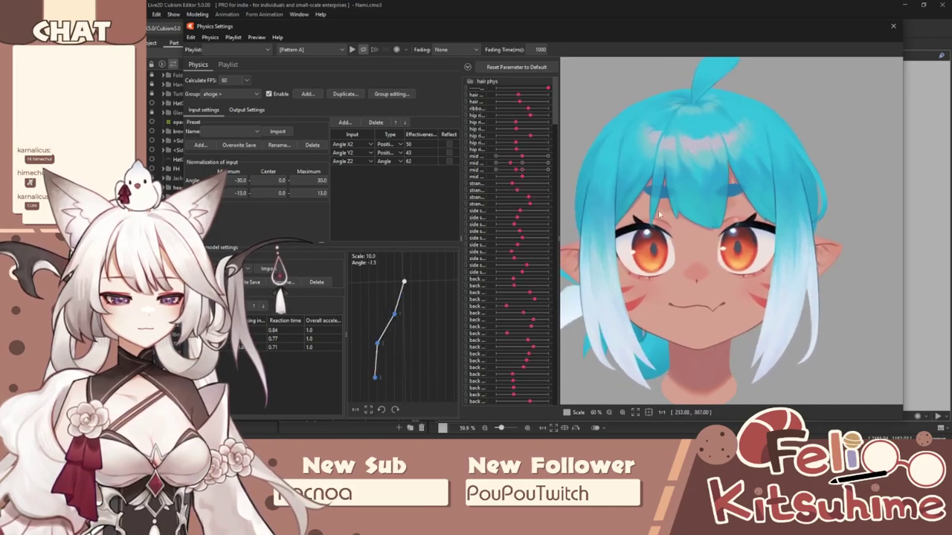
left_click(893, 26)
Step: Create a warp deformer named "p1 >" as parent of the >SideHair01 mesh and dismiss the performance message
scroll(629, 139, "down", 3)
scroll(629, 140, "up", 4)
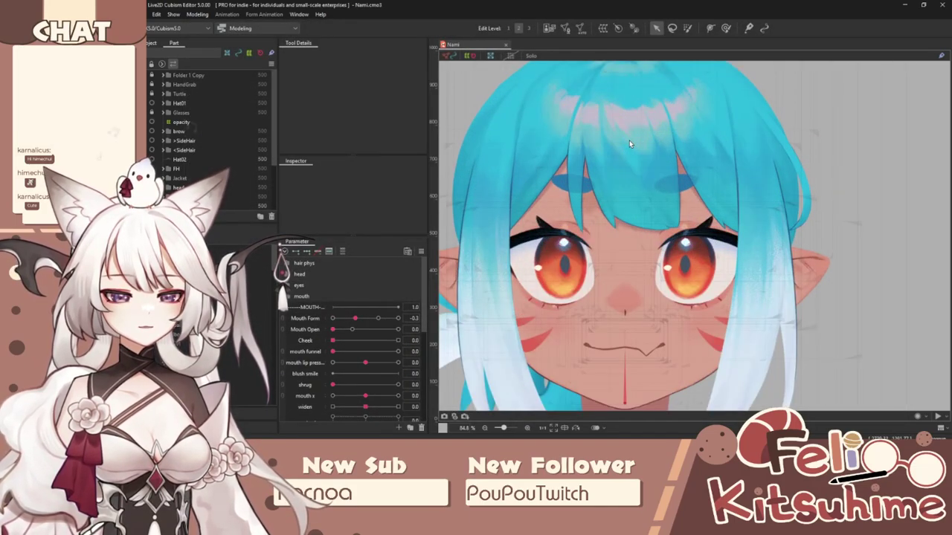
left_click(630, 148)
scroll(641, 205, "down", 3)
left_click(643, 200)
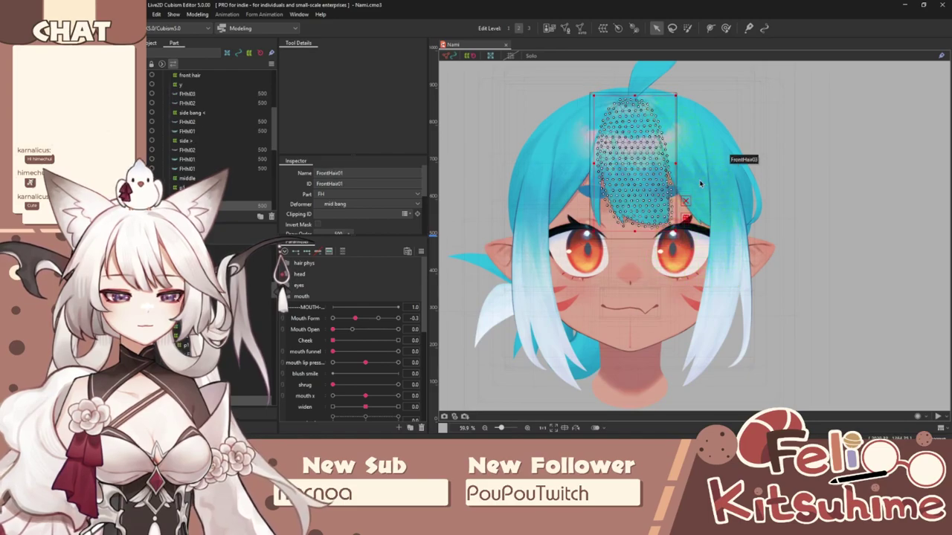
left_click(700, 184)
left_click(729, 269)
left_click(726, 257)
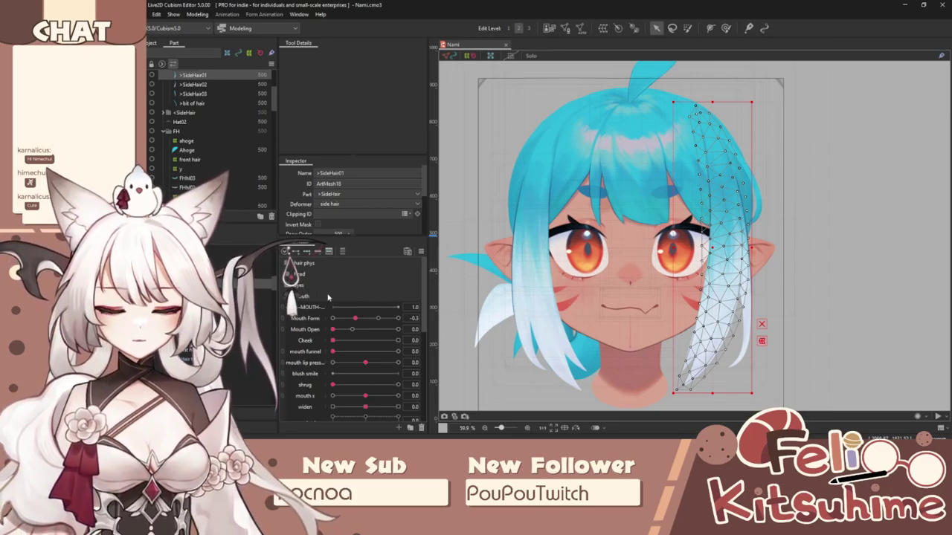
left_click(603, 28)
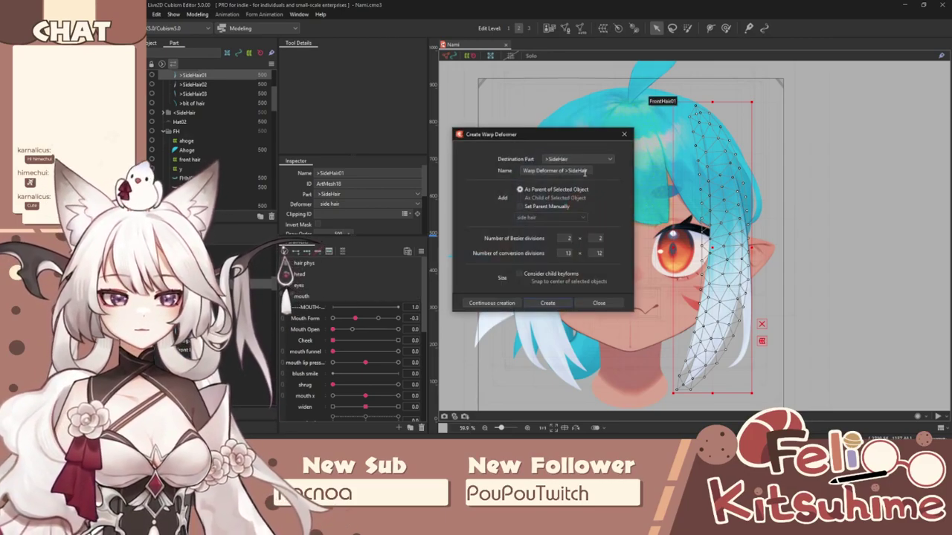
type("p1")
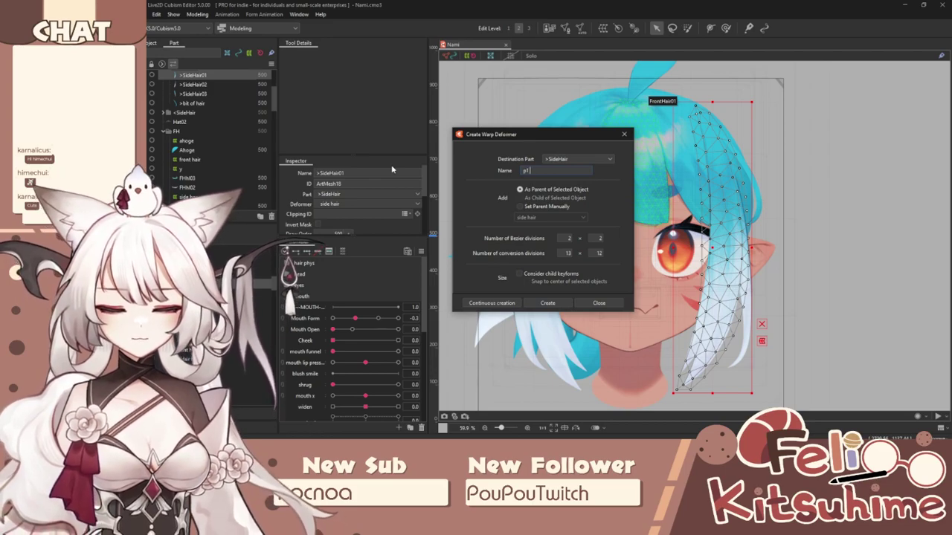
left_click(553, 302)
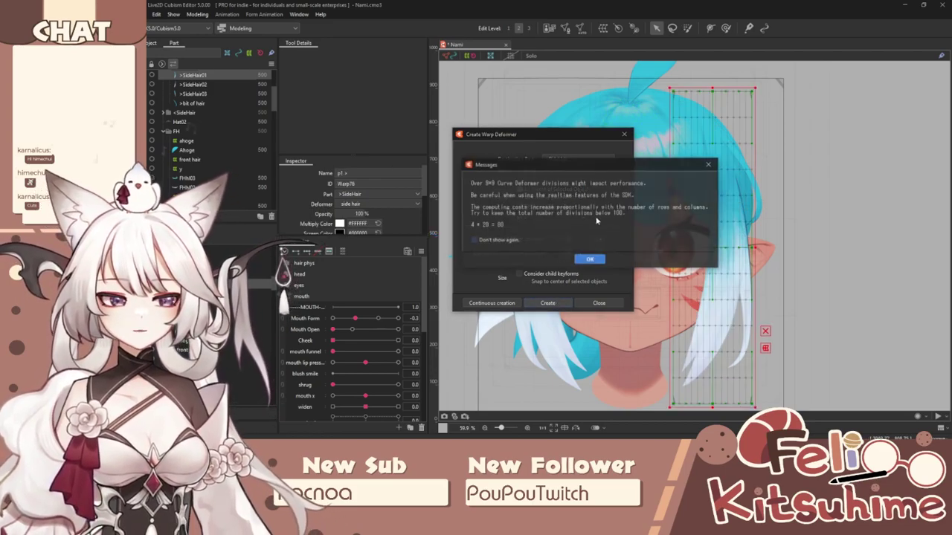
left_click(585, 260)
Step: Widen the "p1 >" warp deformer slightly around the side hair, and delete that deformer
left_click_drag(670, 248, 663, 247)
scroll(670, 217, "down", 2)
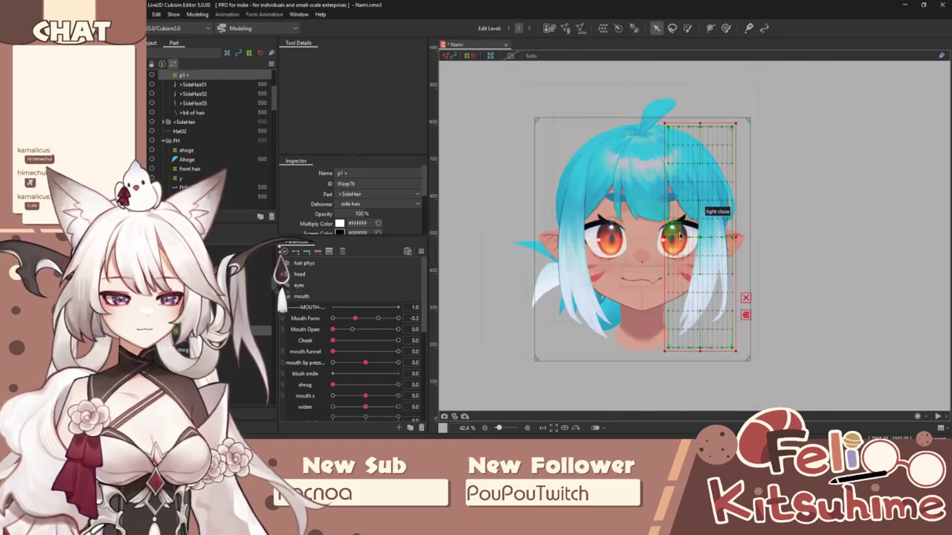
scroll(680, 237, "up", 2)
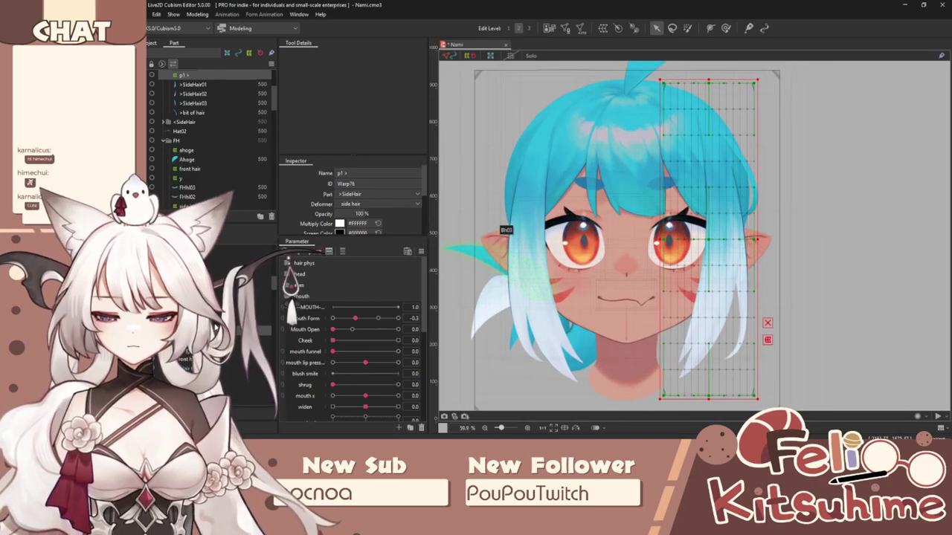
key("Delete")
Step: Create a warp deformer named "p1" as parent of the <SideHair01, <SideHair02 and <SideHair03 meshes
left_click(163, 113)
left_click(193, 131)
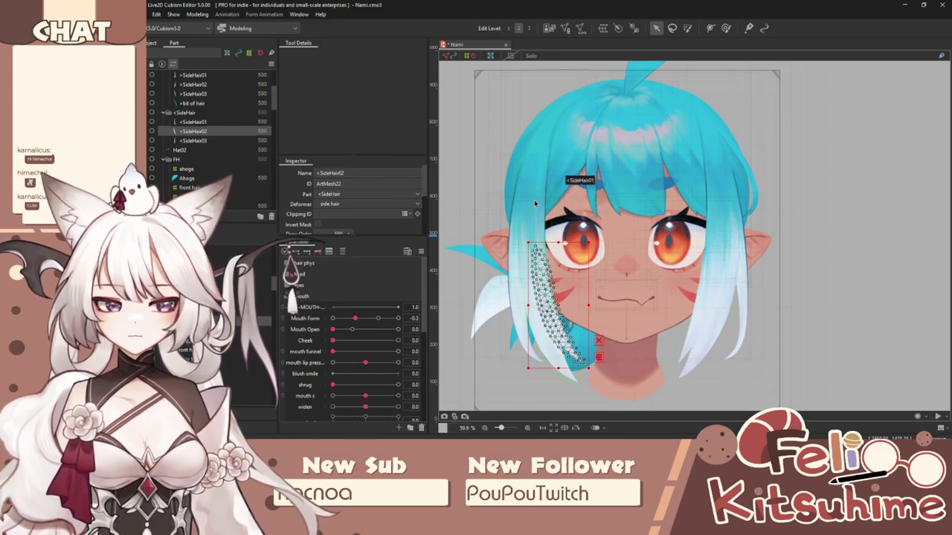
left_click(544, 206)
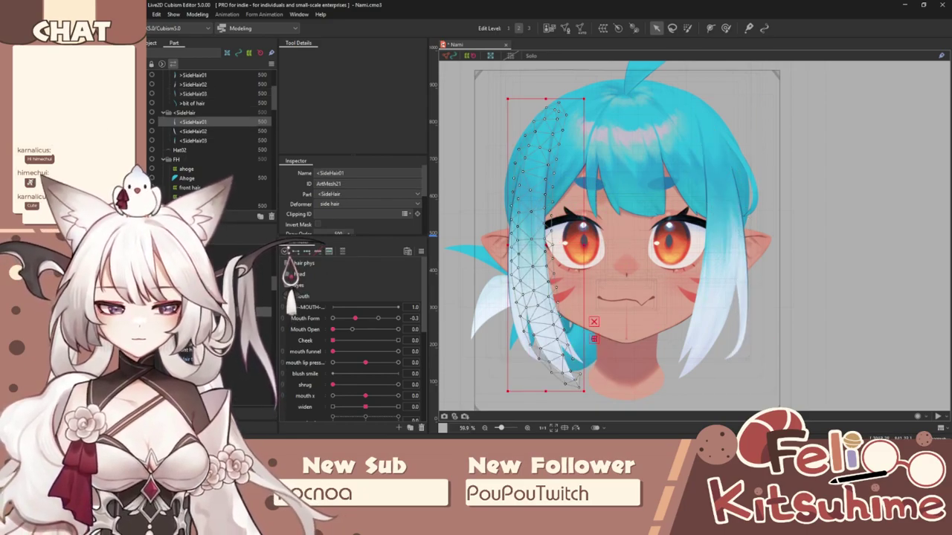
left_click(193, 131, "ctrl")
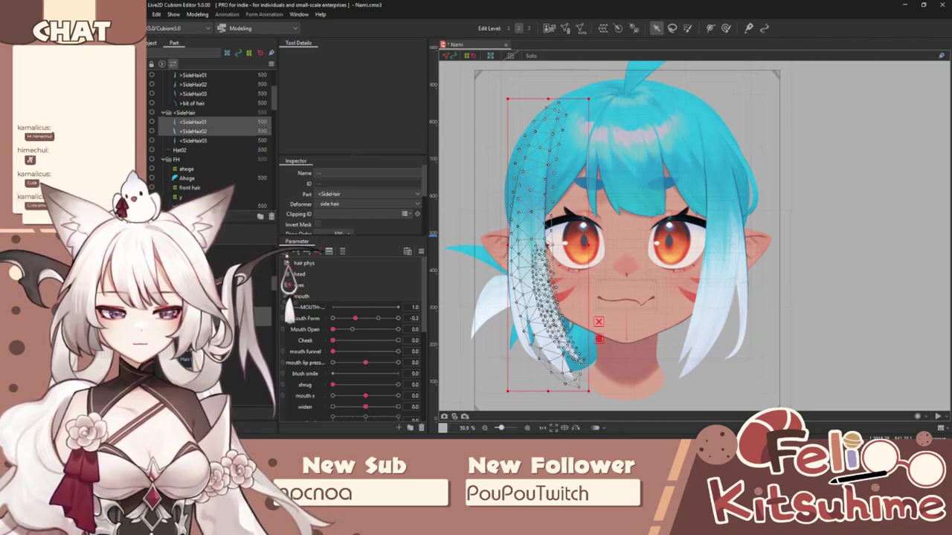
left_click(193, 140, "ctrl")
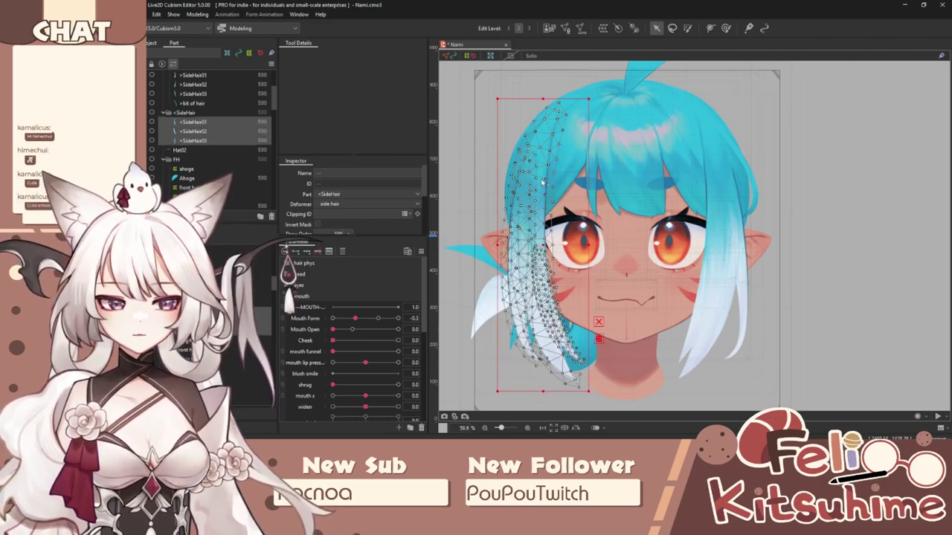
left_click_drag(542, 242, 735, 201)
key("ctrl+z")
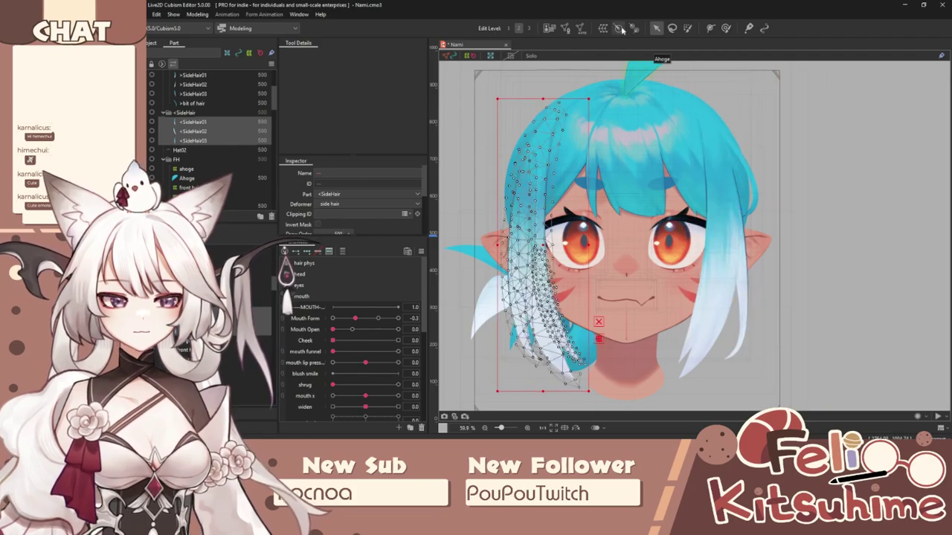
left_click(603, 29)
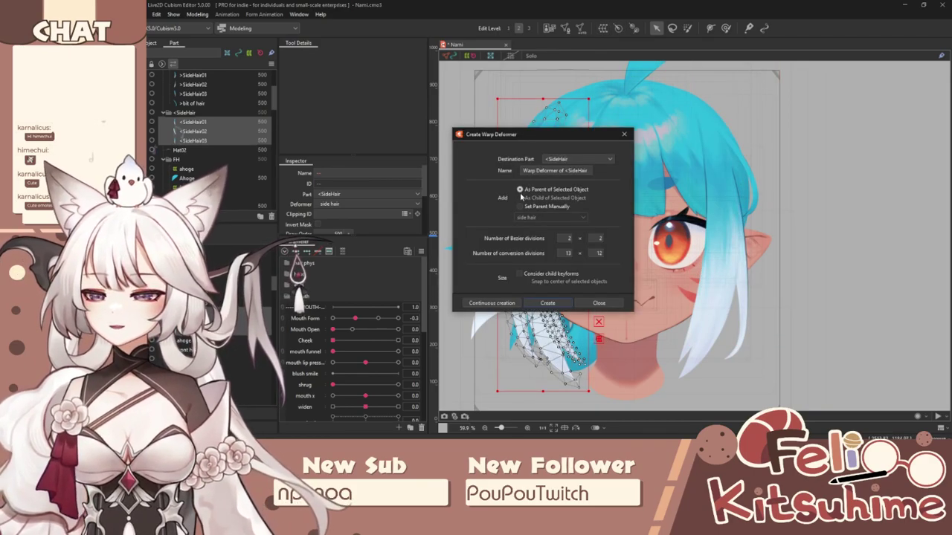
left_click_drag(587, 170, 460, 172)
type("s1")
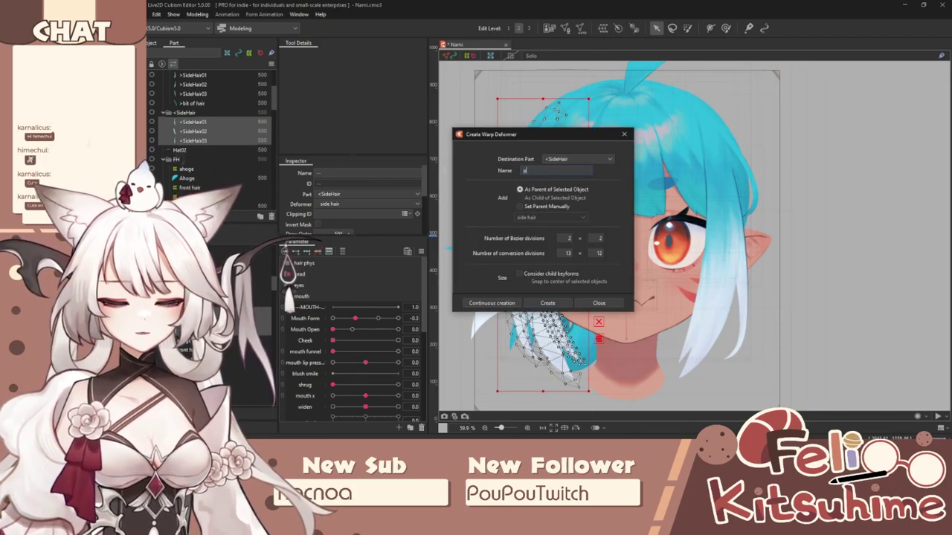
left_click(554, 303)
Step: Widen the p1 warp deformer so its grid leaves extra room around the side hair
left_click_drag(490, 241, 480, 246)
scroll(561, 245, "down", 2)
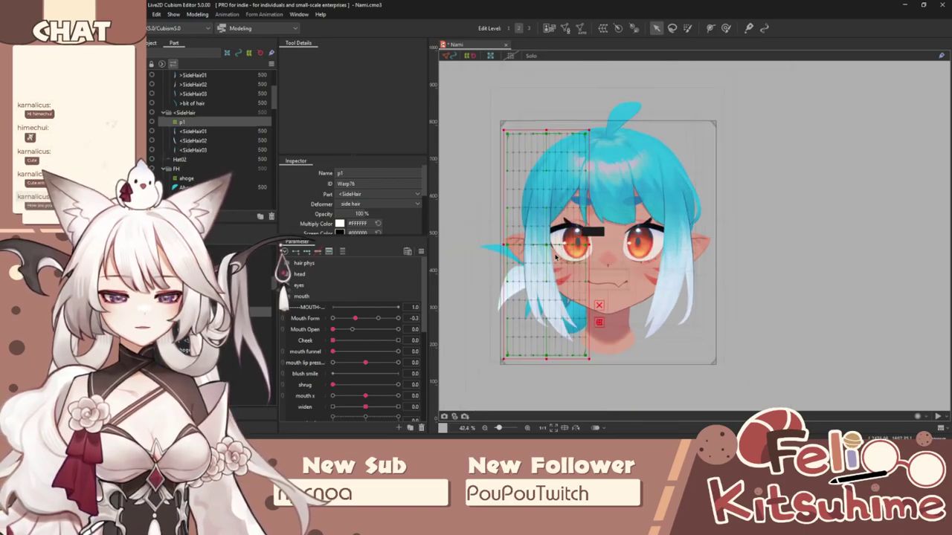
scroll(551, 257, "up", 2)
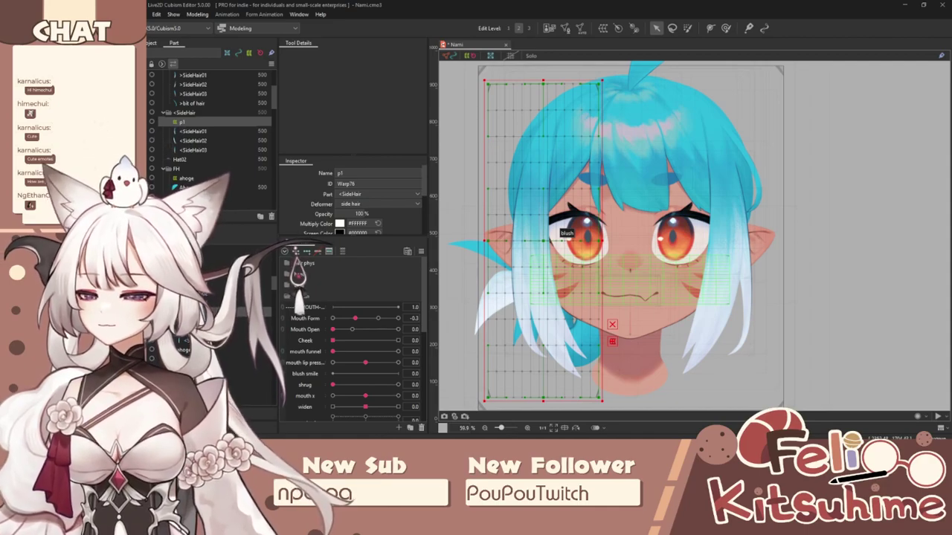
scroll(584, 219, "down", 2)
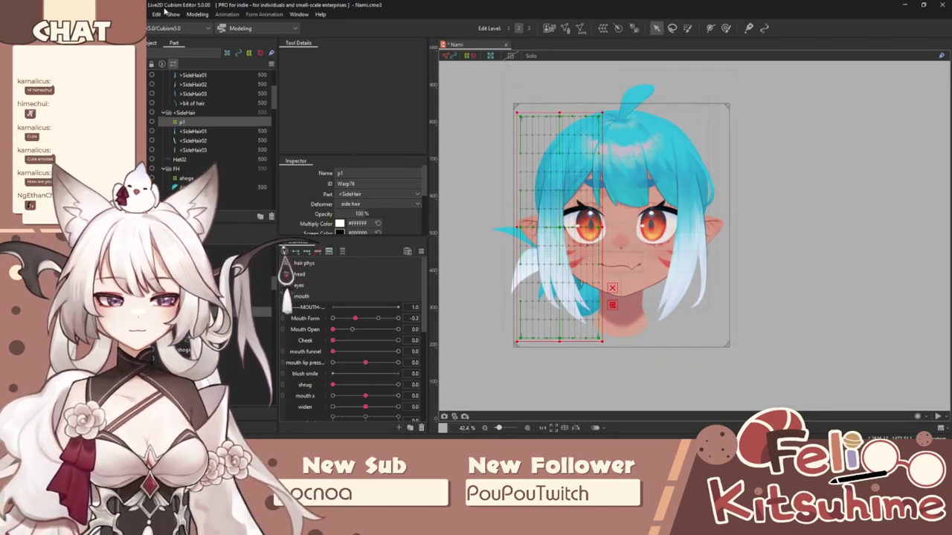
scroll(588, 214, "up", 2)
scroll(496, 314, "down", 2)
scroll(492, 316, "up", 2)
Step: Select the control points of the p1 deformer from brow height down to its lower edge
left_click(317, 297)
left_click(297, 274)
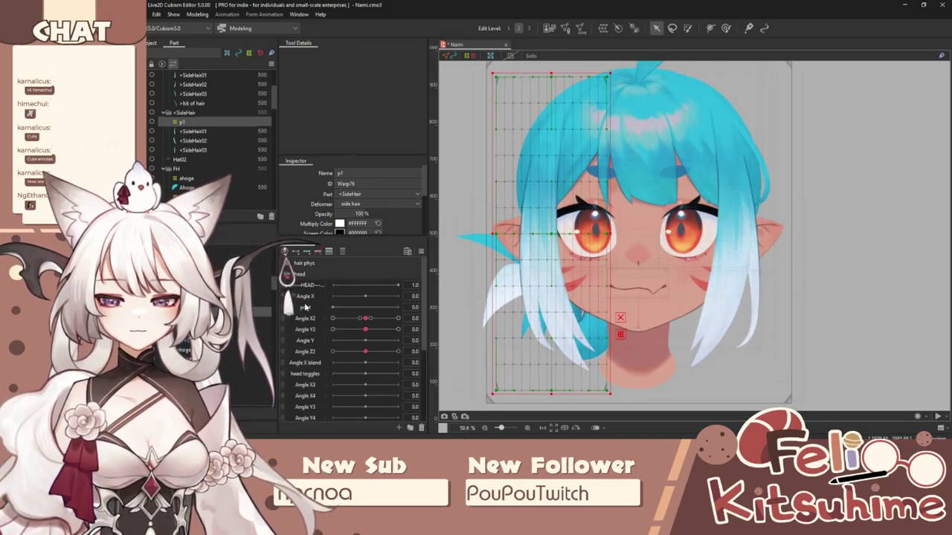
scroll(634, 353, "down", 1)
scroll(634, 353, "up", 1)
scroll(635, 353, "down", 1)
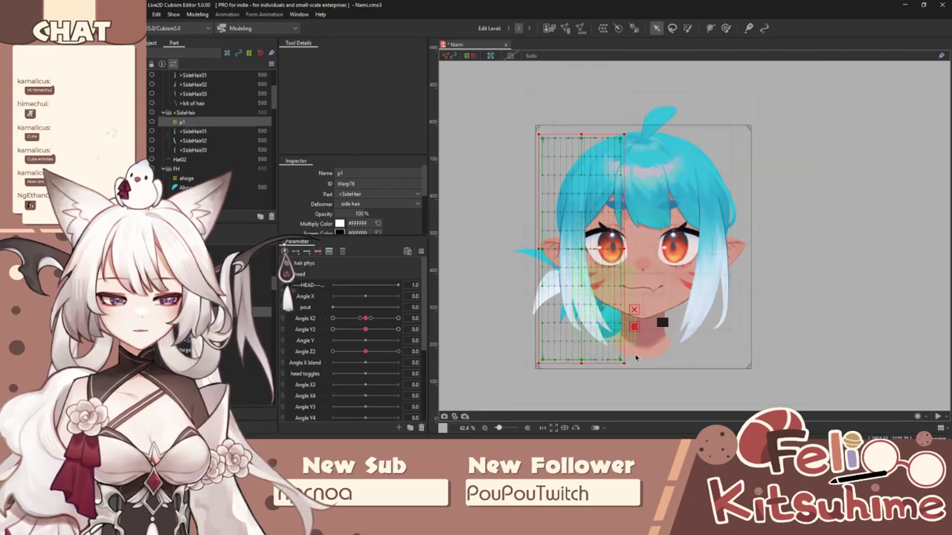
left_click_drag(638, 385, 496, 211)
scroll(593, 226, "up", 2)
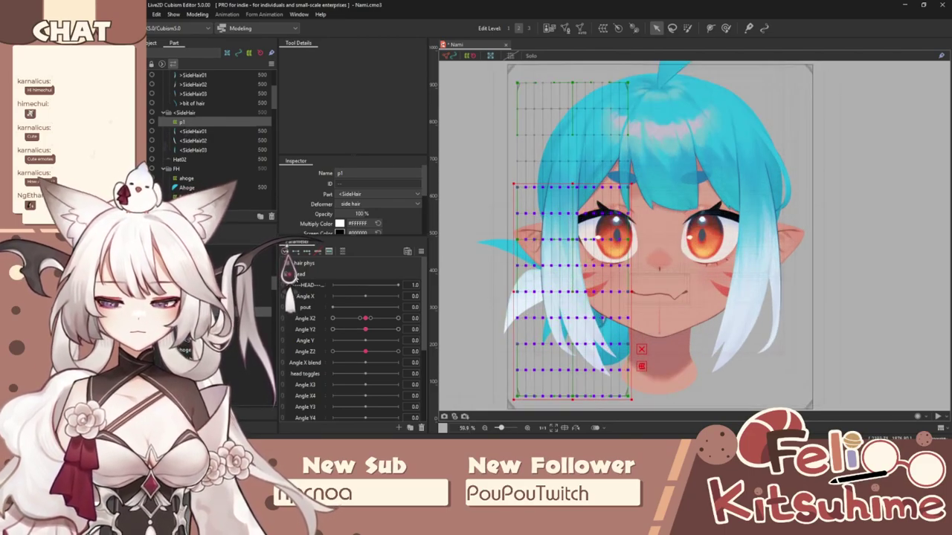
Step: Add three keys to the "side strand <" hair physics parameter for p1 and set it to 1.0
left_click(292, 264)
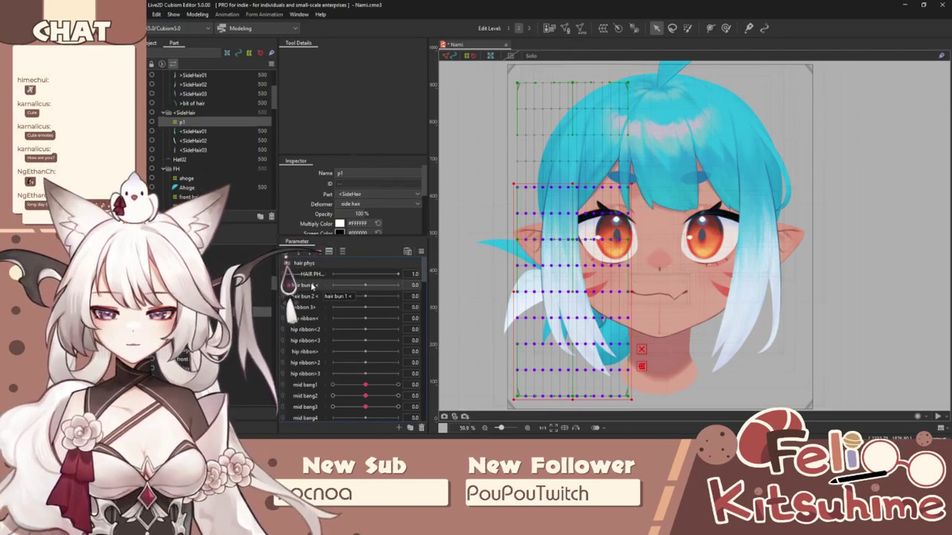
scroll(311, 278, "down", 4)
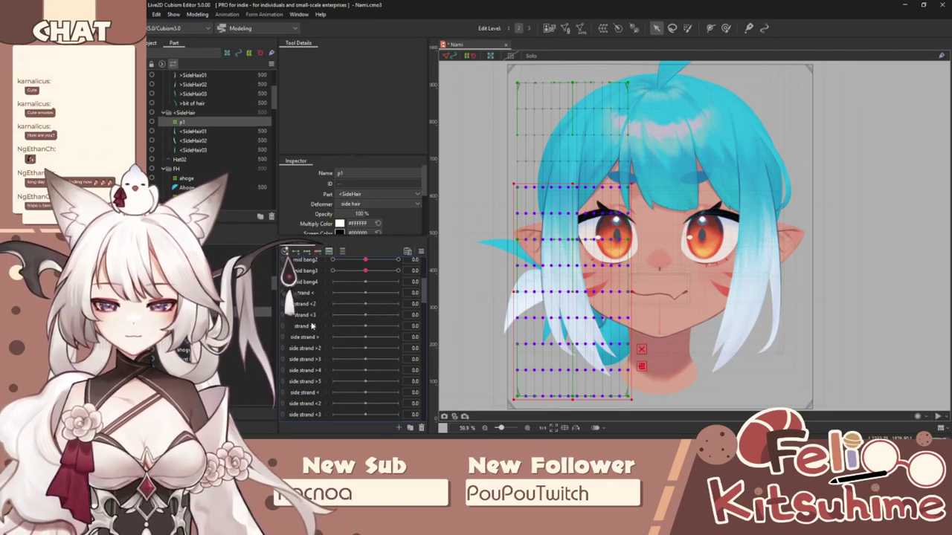
scroll(309, 344, "down", 1)
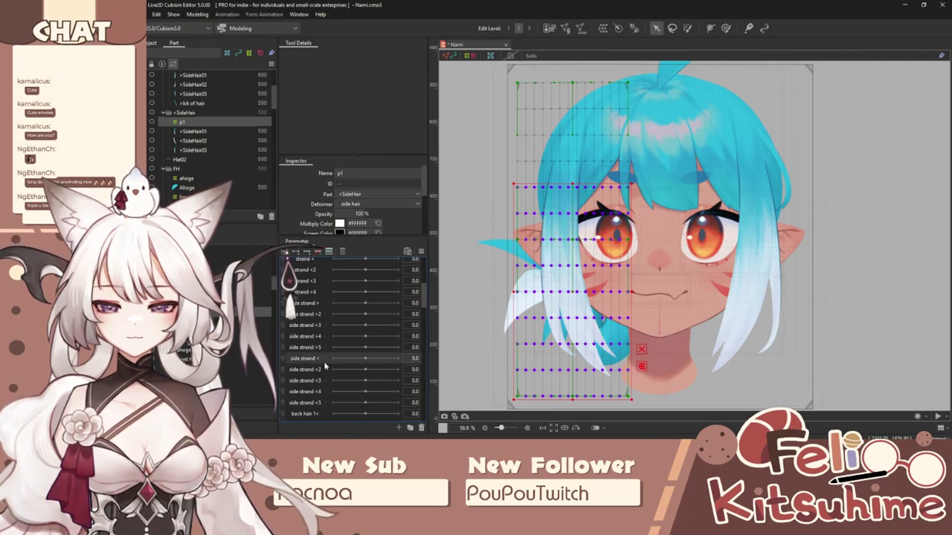
left_click_drag(364, 357, 452, 362)
Step: Start a temporary deformation of p1 with the Temporary path method and place a vertical path down the grid's centre
key("ctrl+t")
left_click(343, 56)
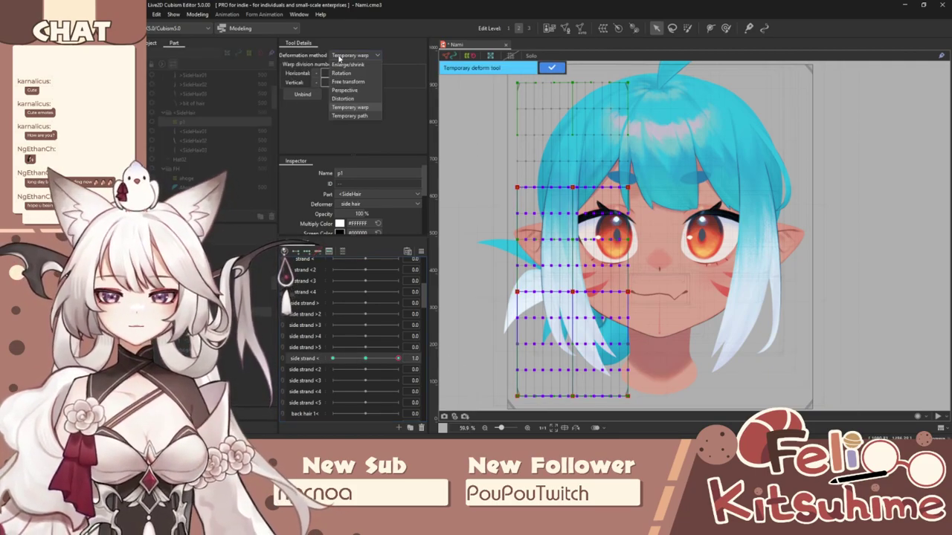
left_click(359, 116)
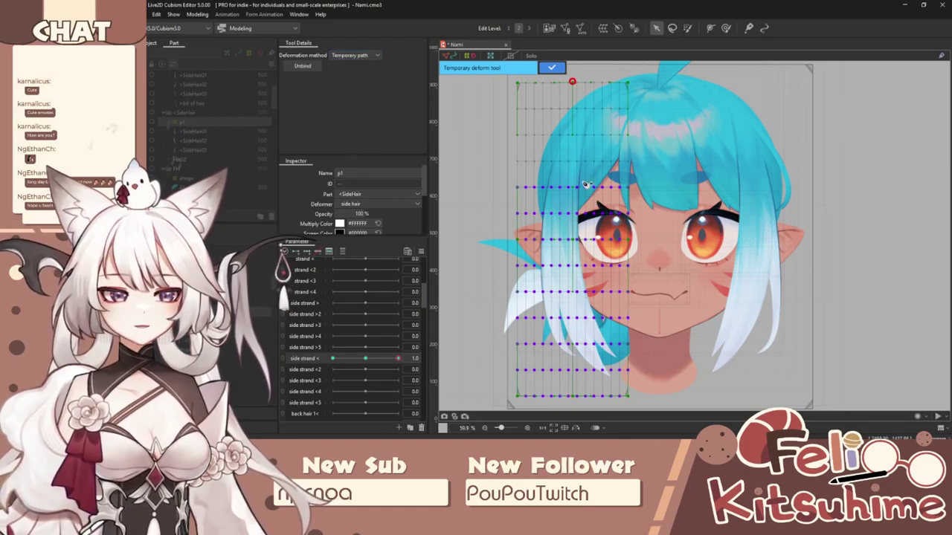
left_click(569, 187)
left_click_drag(569, 186, 572, 187)
scroll(571, 188, "down", 2)
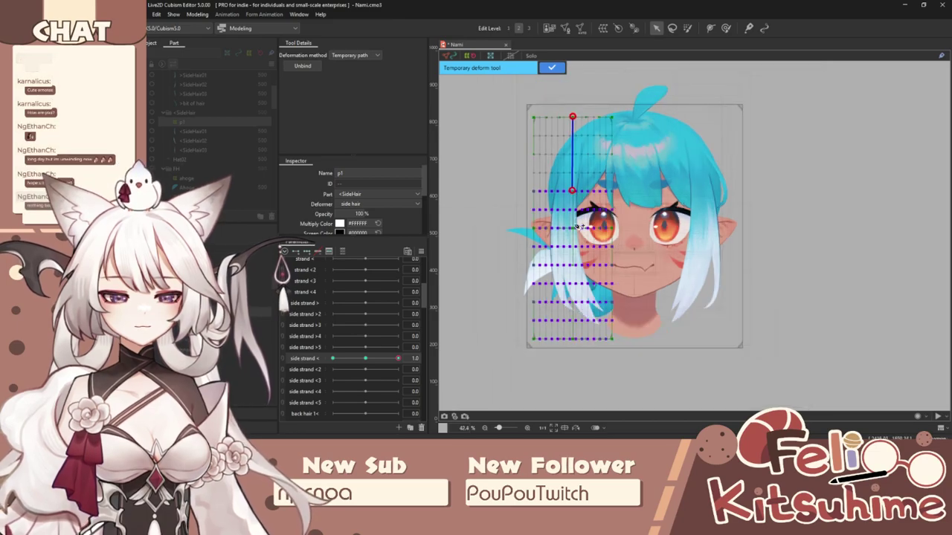
scroll(577, 271, "up", 2)
left_click(572, 369)
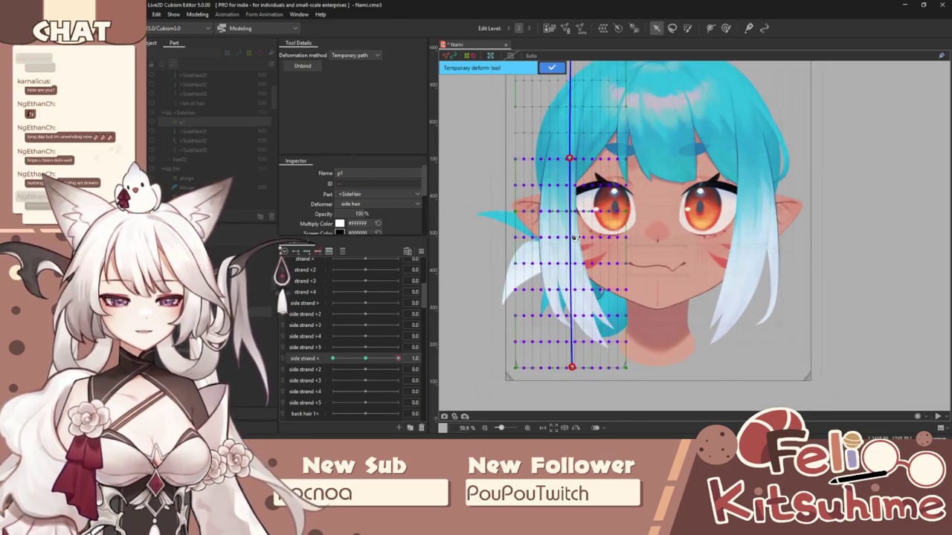
Step: Add middle points to the temporary path and bend its lower part toward the chin so the side hair swings inward
left_click_drag(572, 367, 635, 353)
key("ctrl+z")
left_click_drag(574, 240, 596, 235)
left_click_drag(572, 366, 619, 361)
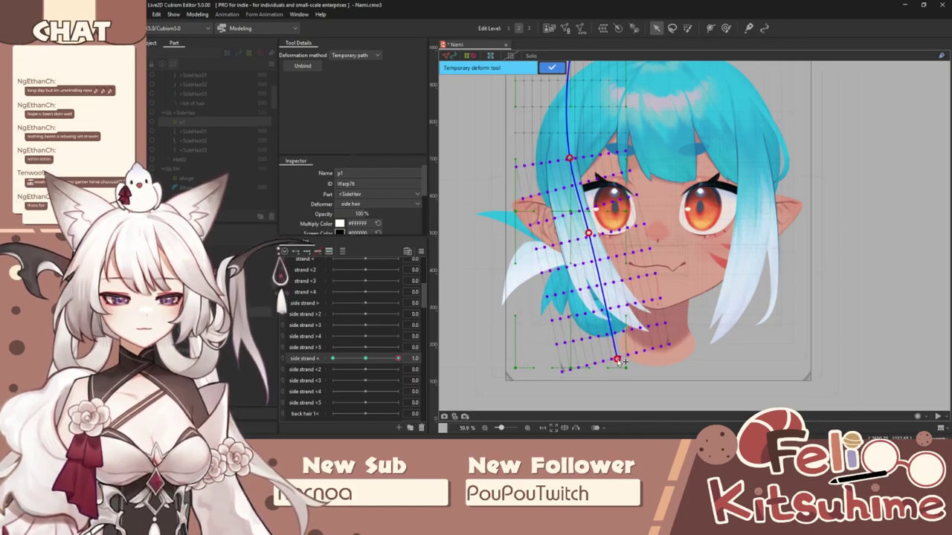
left_click_drag(595, 236, 611, 273)
key("ctrl+z")
left_click(586, 223)
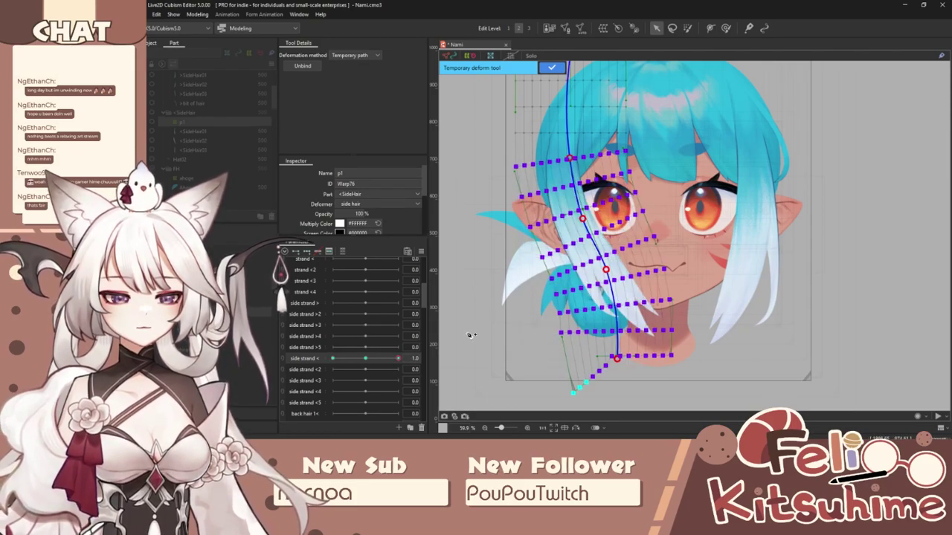
Step: Set "side strand <" to -1.0, restart the temporary deformation with the Temporary path method, and place a vertical path down p1's centre
left_click_drag(398, 358, 228, 351)
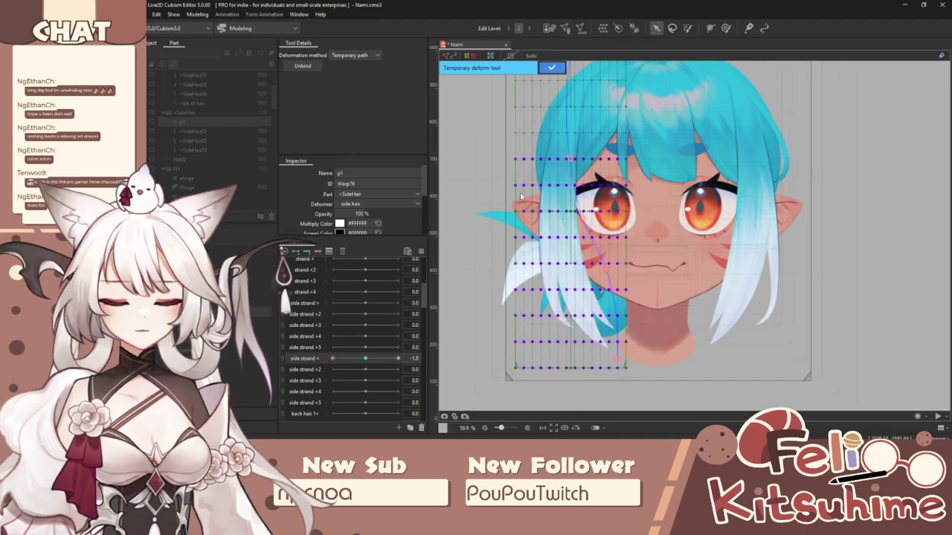
key("ctrl+t")
left_click(362, 57)
left_click(361, 115)
scroll(611, 229, "down", 2)
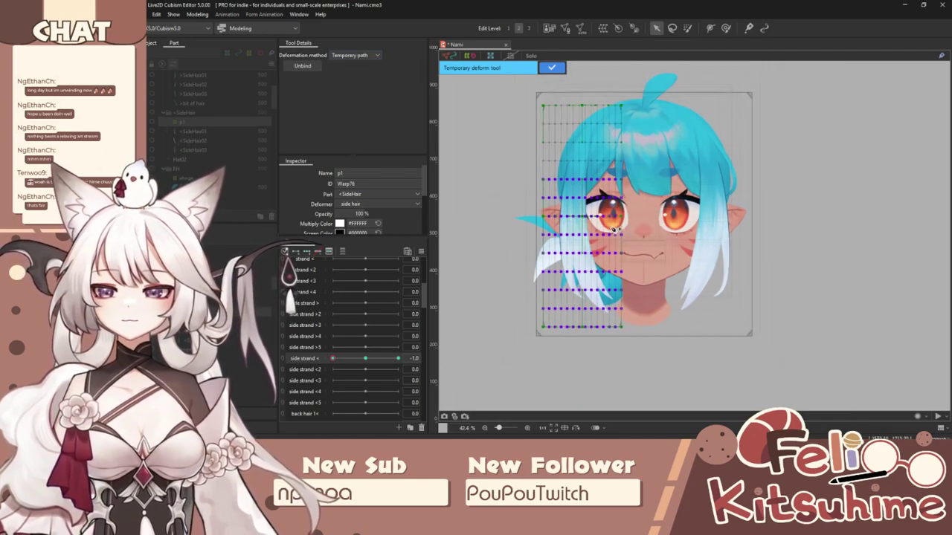
scroll(614, 230, "up", 2)
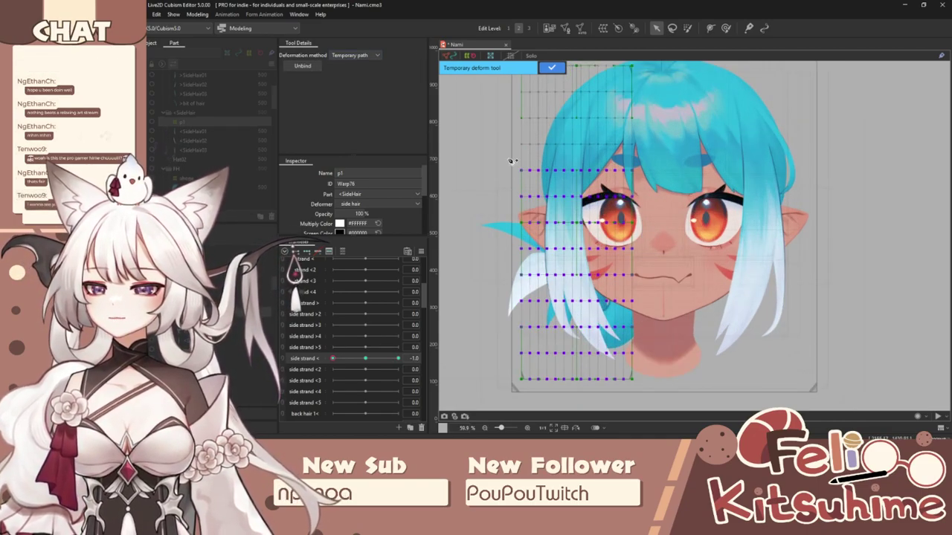
scroll(513, 132, "up", 2)
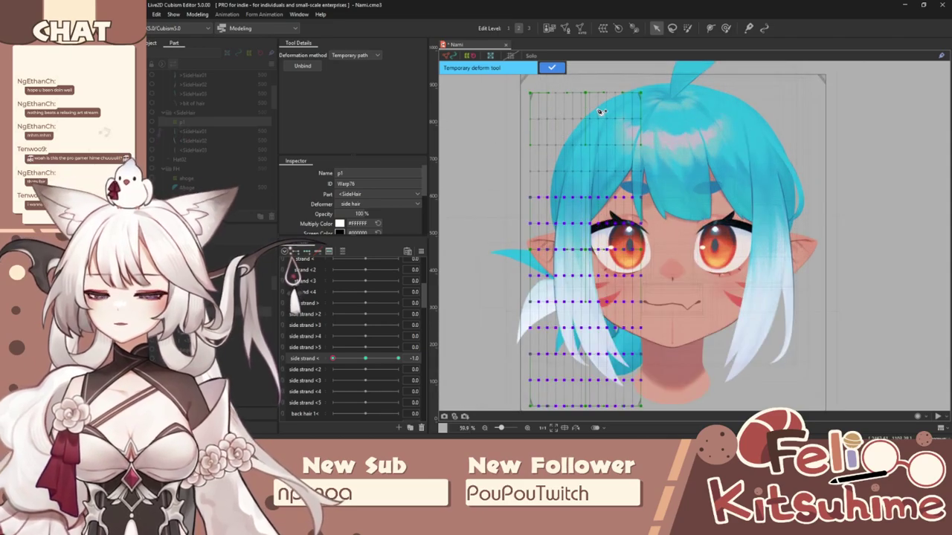
scroll(601, 112, "up", 4)
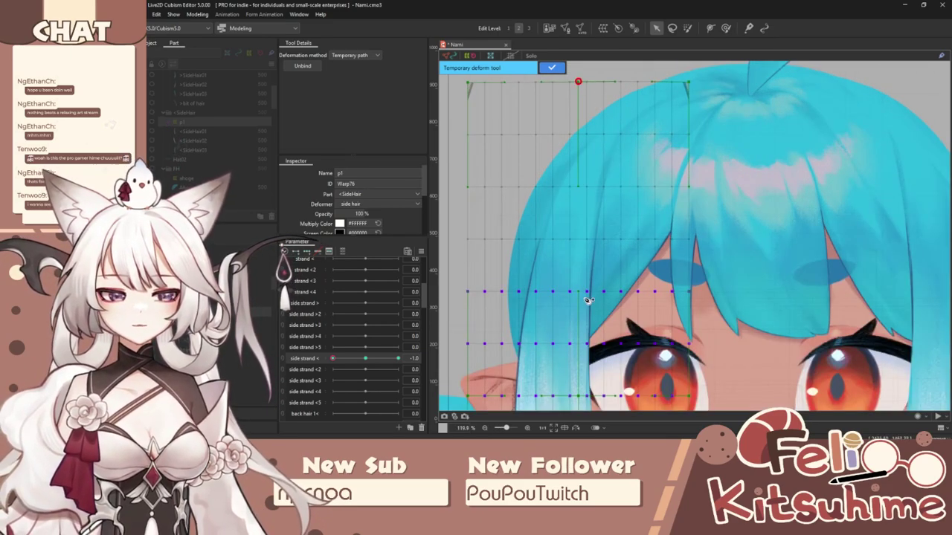
scroll(592, 313, "down", 4)
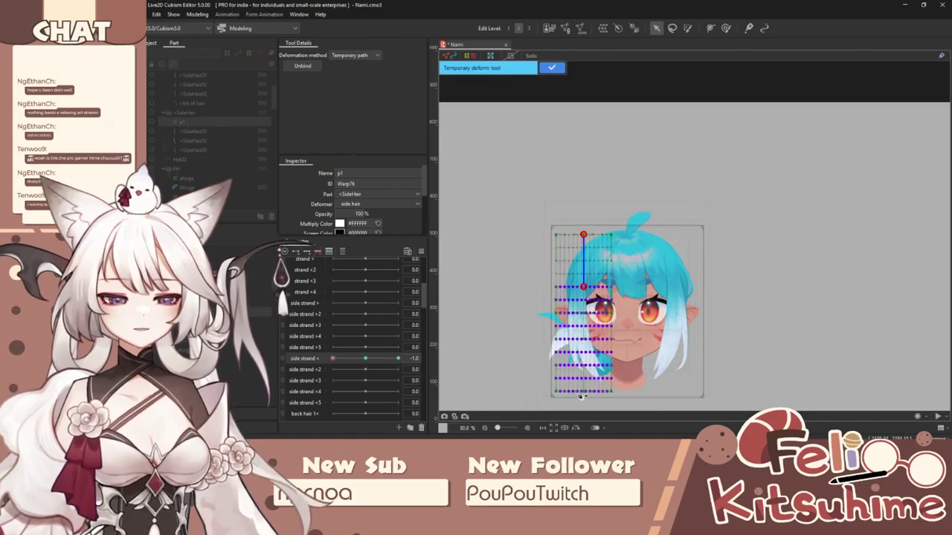
scroll(597, 383, "up", 2)
left_click(595, 388)
left_click(594, 164)
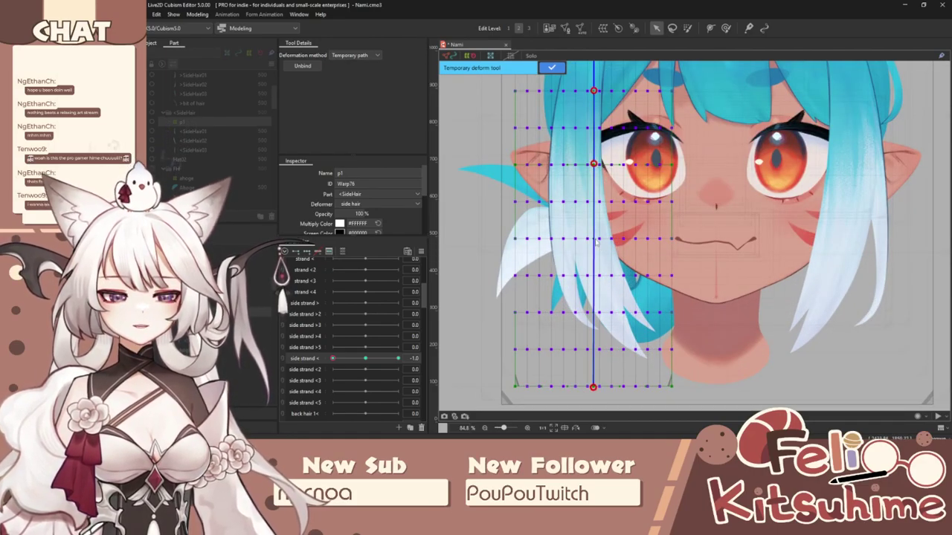
Step: Swing the middle and end points of the temporary path outward from the face for the -1.0 pose
scroll(595, 239, "down", 2)
left_click_drag(594, 238, 576, 236)
left_click_drag(594, 344, 570, 345)
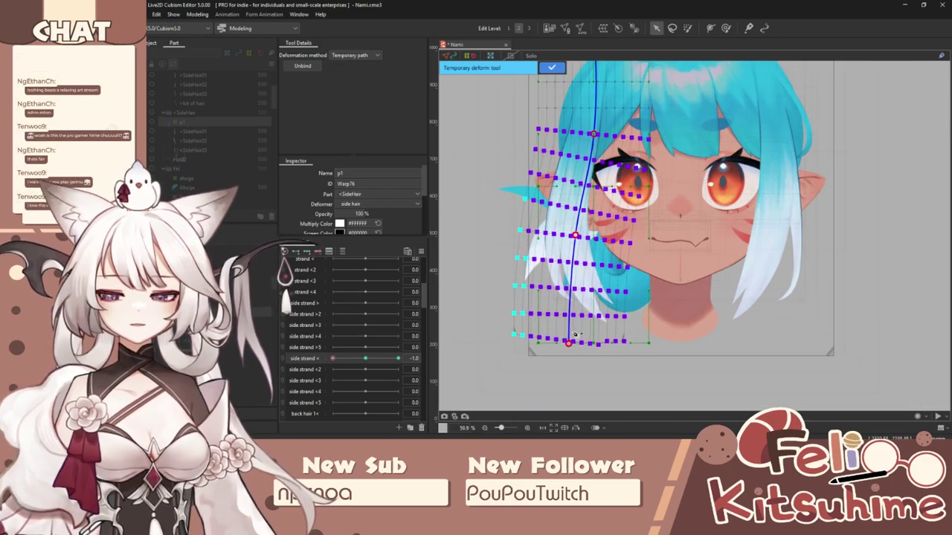
scroll(600, 152, "up", 2)
scroll(595, 156, "down", 2)
scroll(592, 160, "up", 2)
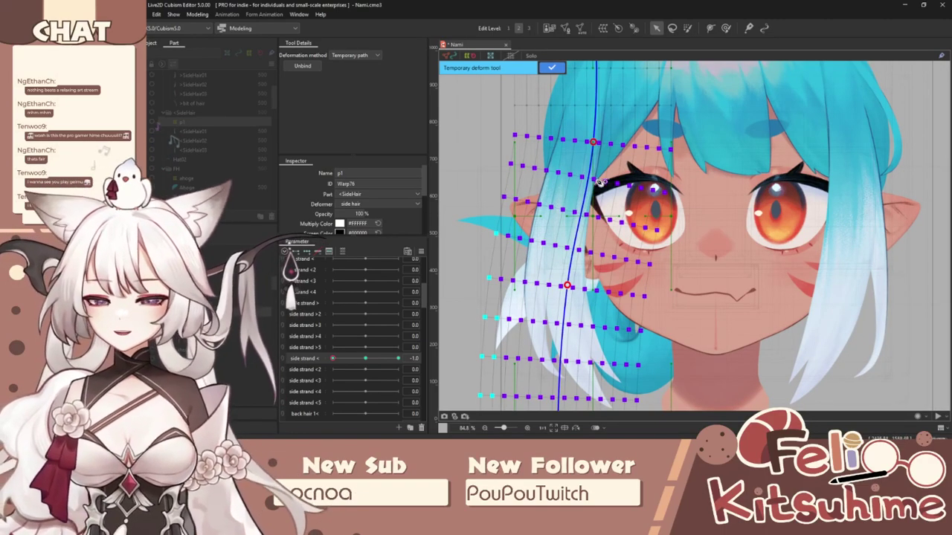
Step: Add a path point at eye height and bend the path's lower points further outward into a smoother curve
left_click_drag(572, 334, 577, 300)
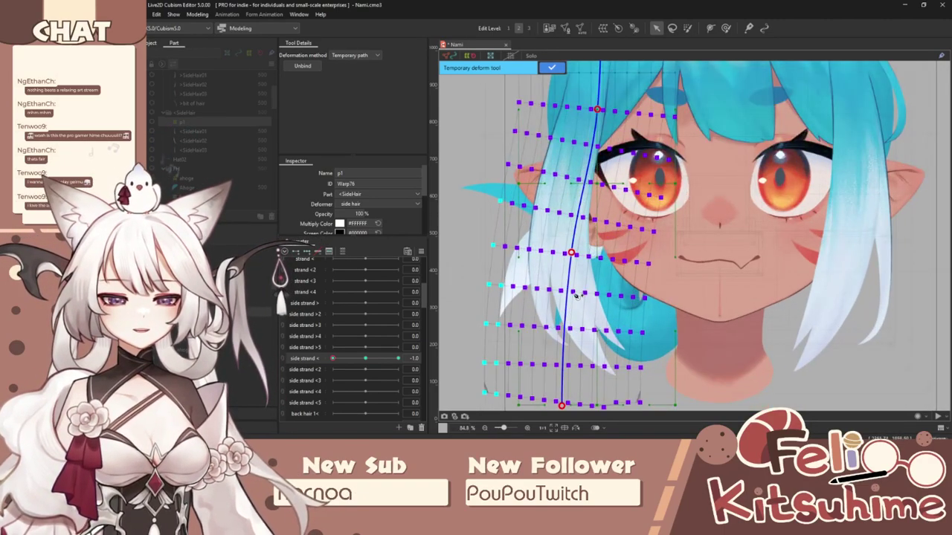
left_click_drag(574, 255, 590, 191)
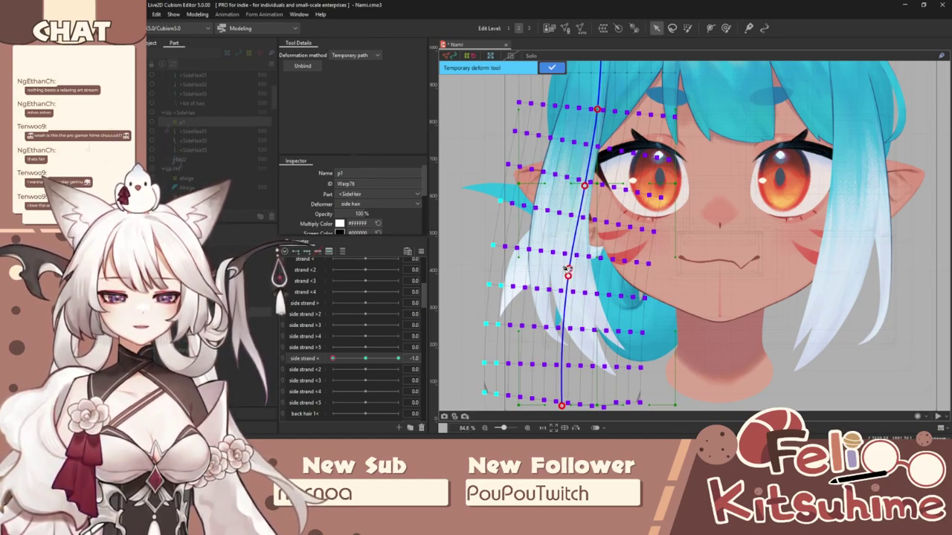
left_click_drag(569, 276, 559, 273)
scroll(561, 274, "down", 2)
left_click_drag(561, 339, 547, 337)
Step: Hide the selection display and preview the side hair swing between -1.0 and 1.0 of "side strand <"
key("ctrl+h")
left_click_drag(343, 357, 271, 343)
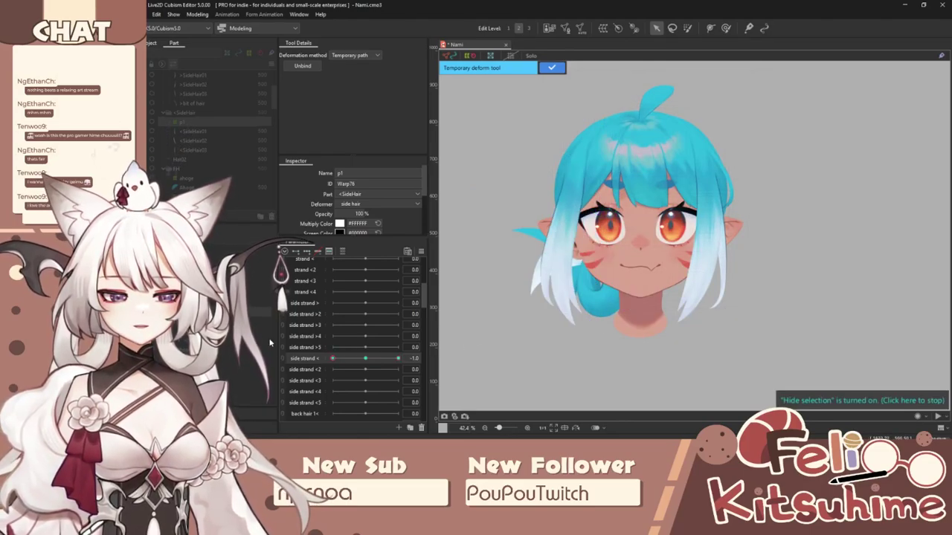
left_click_drag(332, 358, 398, 359)
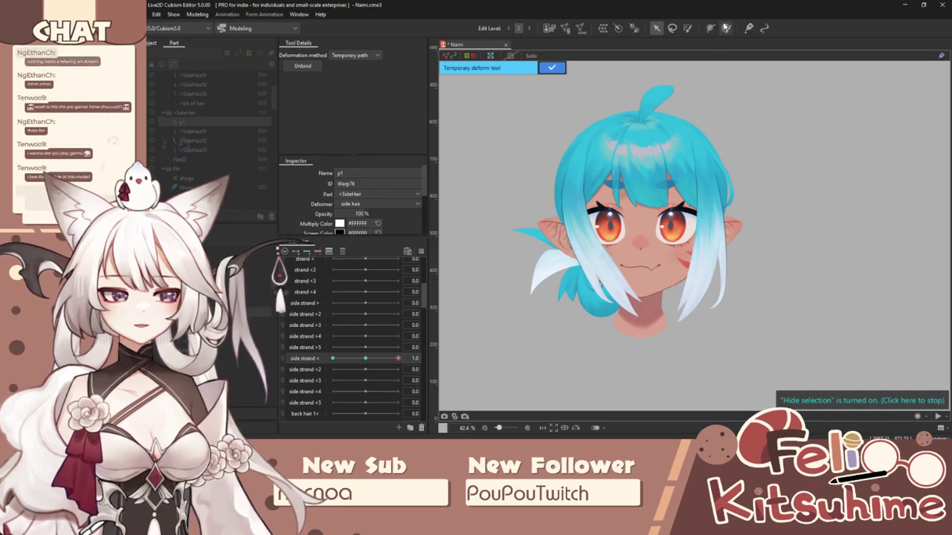
scroll(638, 247, "up", 1)
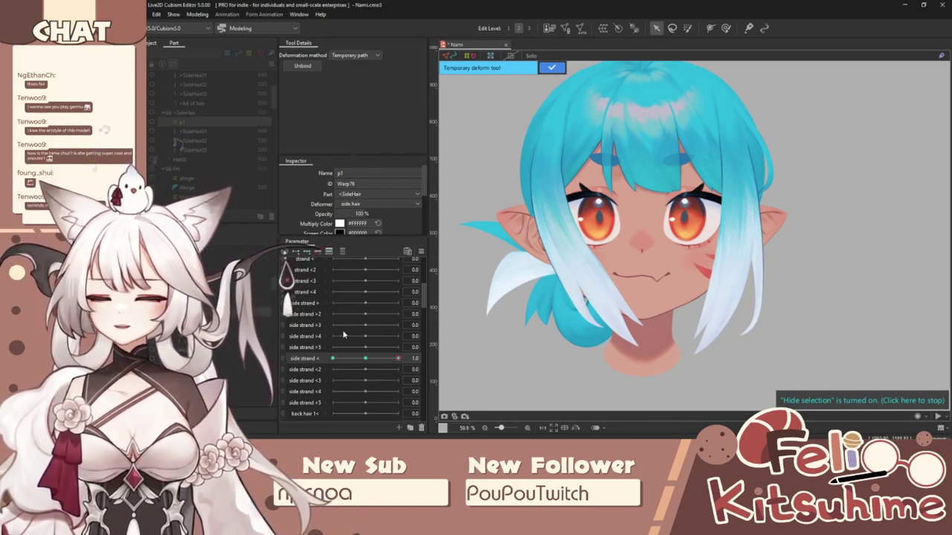
mouse_move(396, 365)
left_mouse_down()
mouse_move(297, 363)
mouse_move(405, 361)
left_mouse_up()
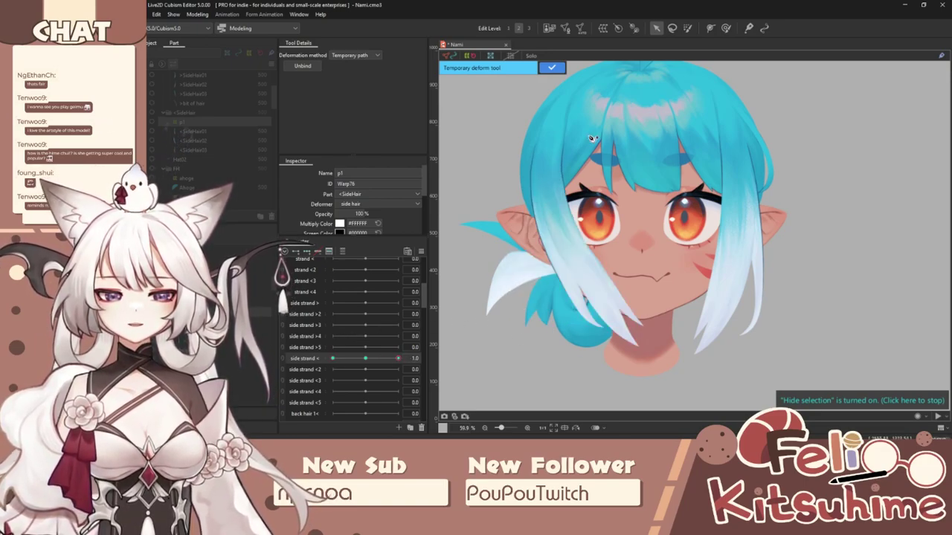
Step: Show the selection display again and confirm the temporary path deformation of p1
scroll(595, 146, "up", 2)
key("ctrl+h")
left_click(552, 67)
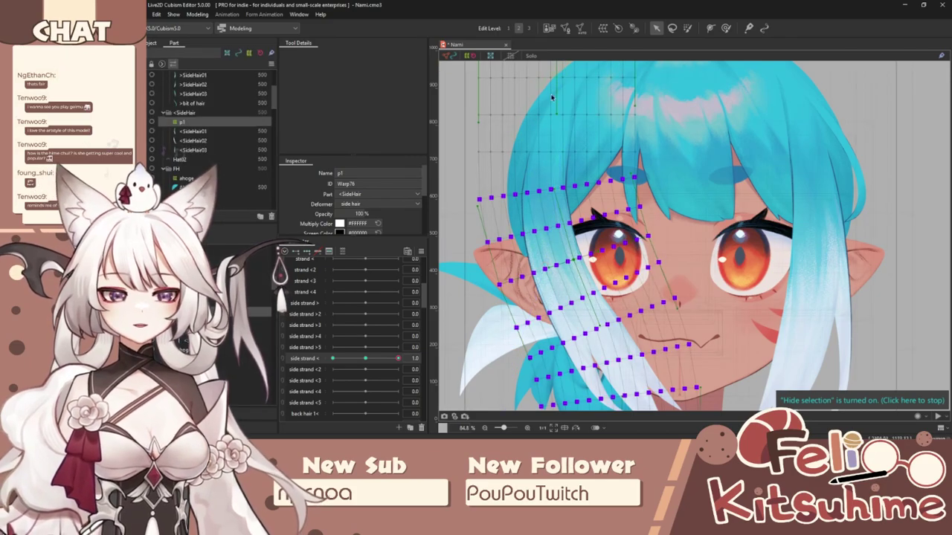
Step: Level and raise p1's brow-height row of control points at "side strand <" 1.0, and nudge the same row slightly at -1.0
scroll(514, 151, "up", 2)
left_click_drag(716, 184, 443, 121)
left_click(702, 237)
left_click_drag(704, 240, 732, 258)
left_click_drag(753, 202, 442, 147)
left_click_drag(754, 240, 443, 191)
left_click_drag(603, 247, 603, 221)
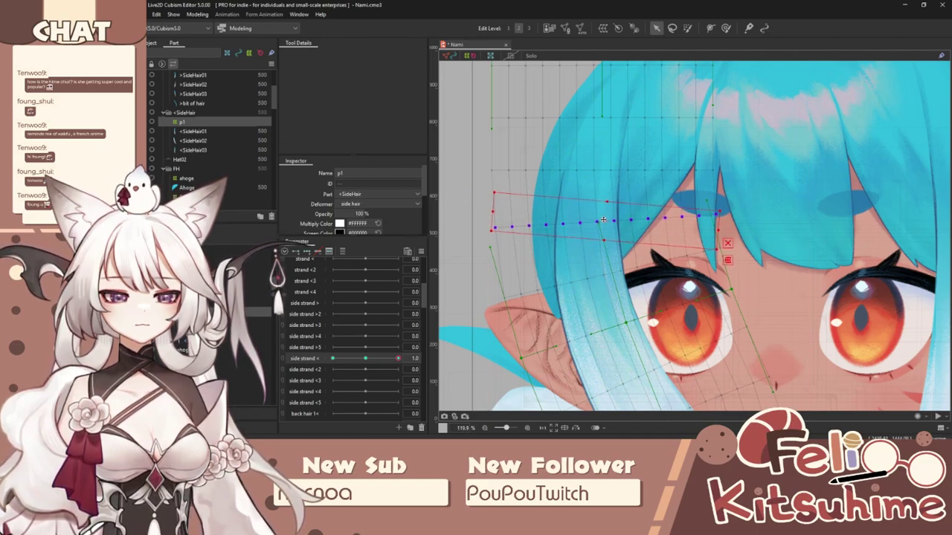
left_click_drag(398, 358, 333, 359)
left_click_drag(603, 222, 599, 221)
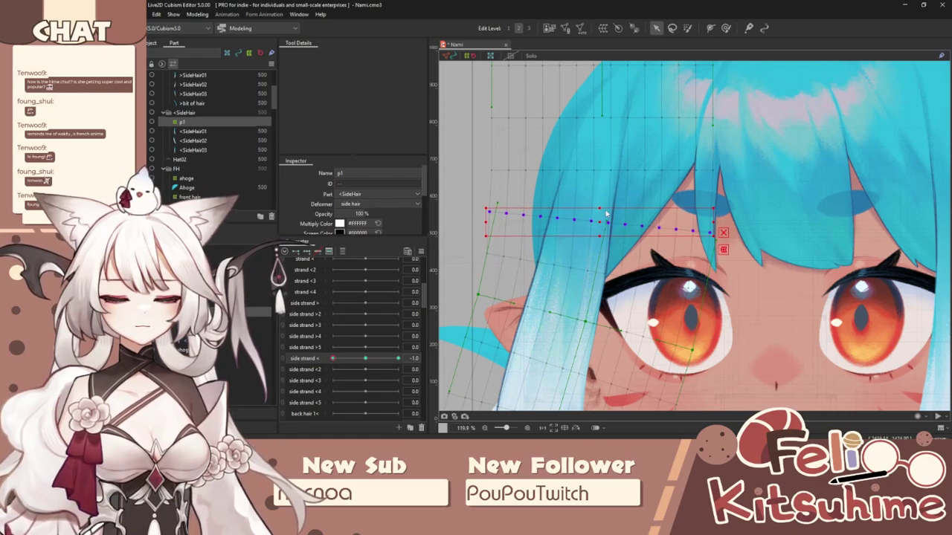
Step: Hide the selection display, set "side strand <" to 1.0, and enlarge the deform brush to about 409 px
scroll(606, 214, "down", 3)
key("ctrl+t")
mouse_move(349, 361)
left_mouse_down()
mouse_move(489, 340)
mouse_move(323, 356)
mouse_move(417, 353)
left_mouse_up()
scroll(709, 333, "up", 2)
left_click(725, 29)
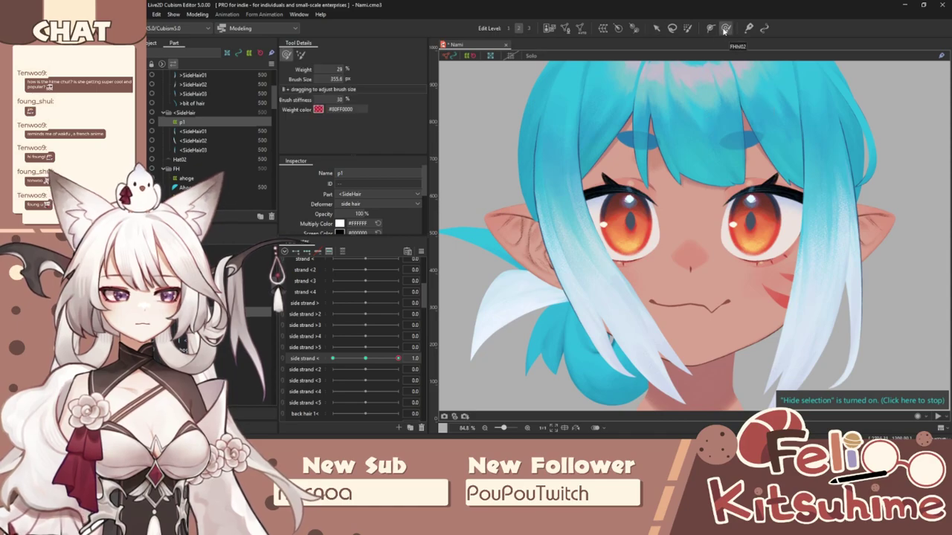
scroll(611, 180, "down", 2)
key("b")
mouse_move(597, 297)
left_mouse_down()
mouse_move(677, 358)
mouse_move(735, 327)
mouse_move(614, 271)
left_mouse_up()
left_click_drag(597, 274, 611, 274)
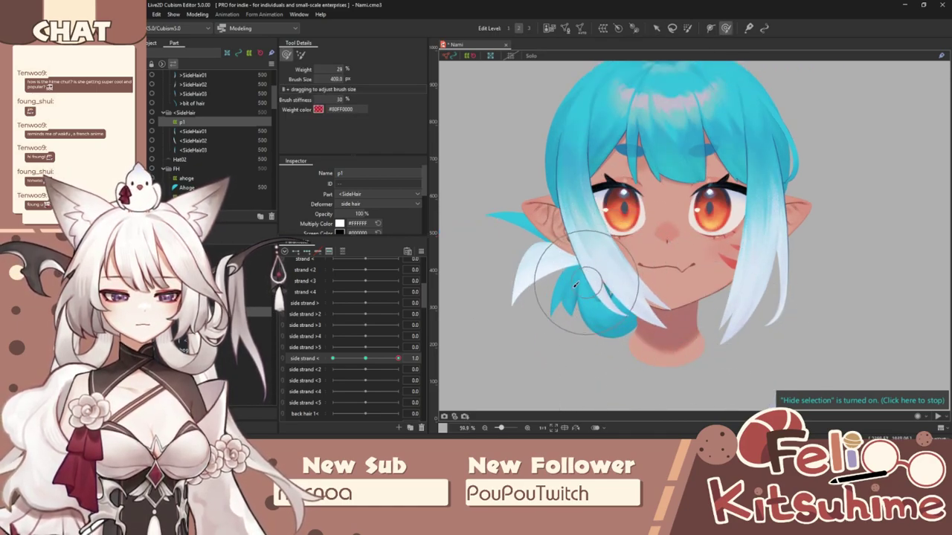
Step: Reshape the lower side hair with the deform brush at both the -1.0 and 1.0 keys of "side strand <"
left_click_drag(396, 357, 327, 359)
key("b")
mouse_move(493, 247)
left_mouse_down()
mouse_move(531, 263)
mouse_move(578, 340)
left_mouse_up()
left_click_drag(332, 359, 555, 339)
mouse_move(684, 278)
left_mouse_down()
mouse_move(575, 259)
mouse_move(591, 244)
mouse_move(574, 243)
mouse_move(583, 281)
mouse_move(629, 269)
mouse_move(633, 256)
mouse_move(647, 265)
mouse_move(602, 291)
left_mouse_up()
key("b")
scroll(597, 293, "down", 2)
left_click_drag(398, 358, 322, 364)
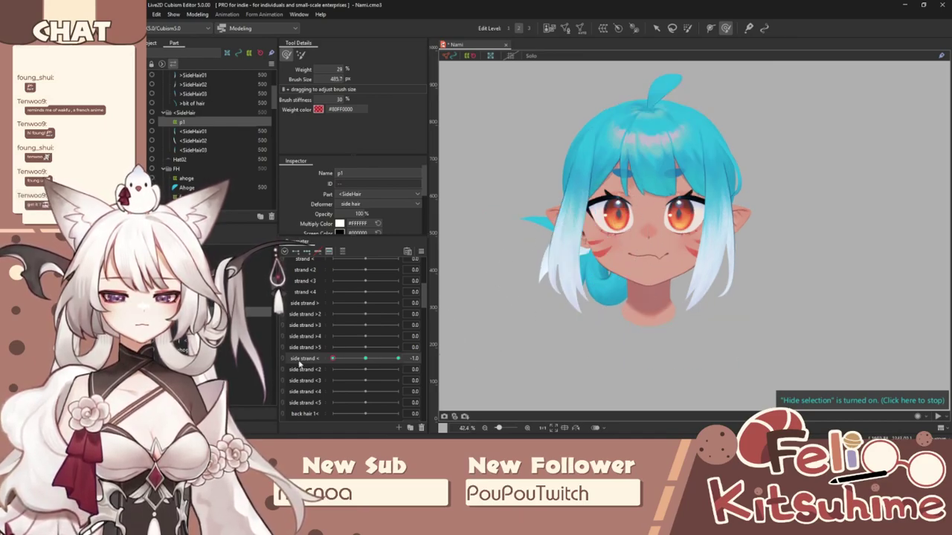
Step: Apply extended interpolation to the "side strand <" keys and return the parameter to 0.0
left_click(421, 252)
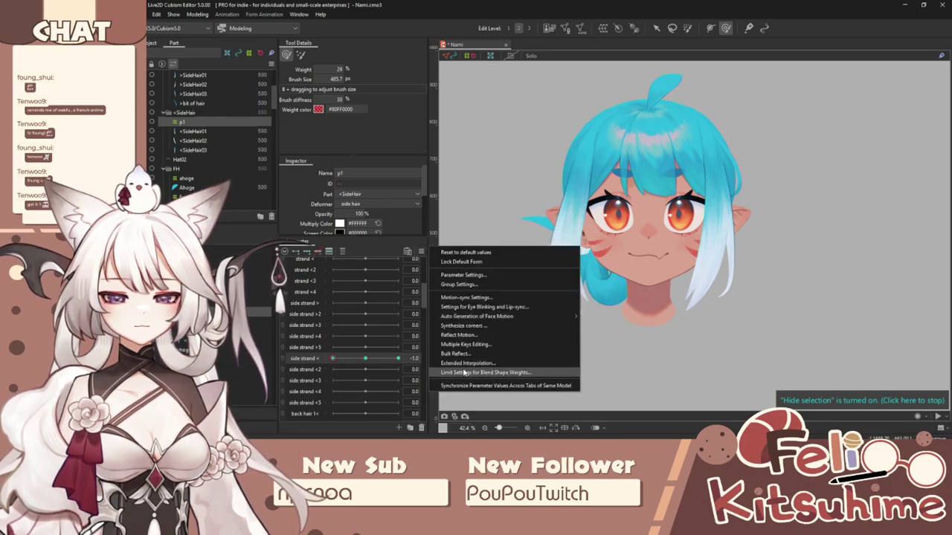
left_click(466, 362)
left_click(534, 221)
left_click(534, 239)
left_click(564, 196)
left_click(365, 359)
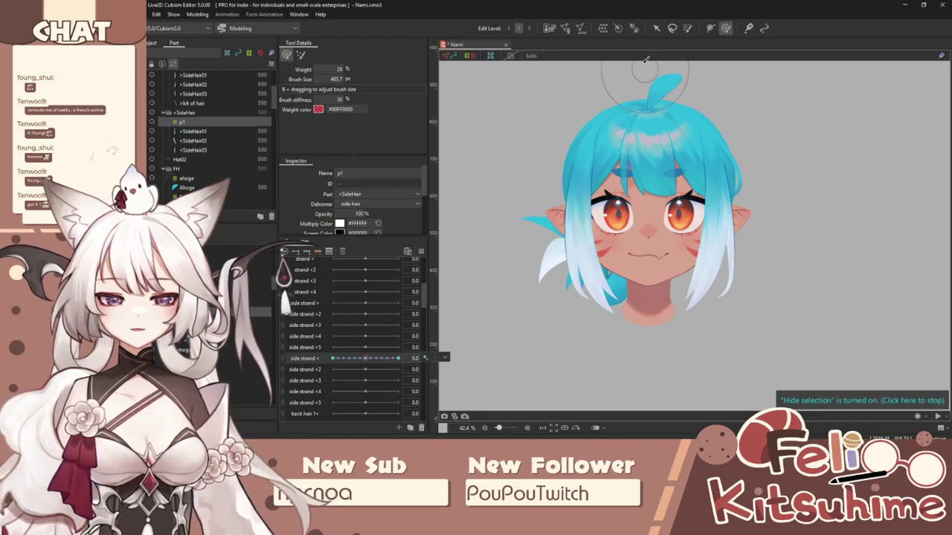
Step: Select p1's control points from brow height to the lower edge with the arrow tool and check them at -1.0
left_click(656, 28)
scroll(588, 260, "up", 2)
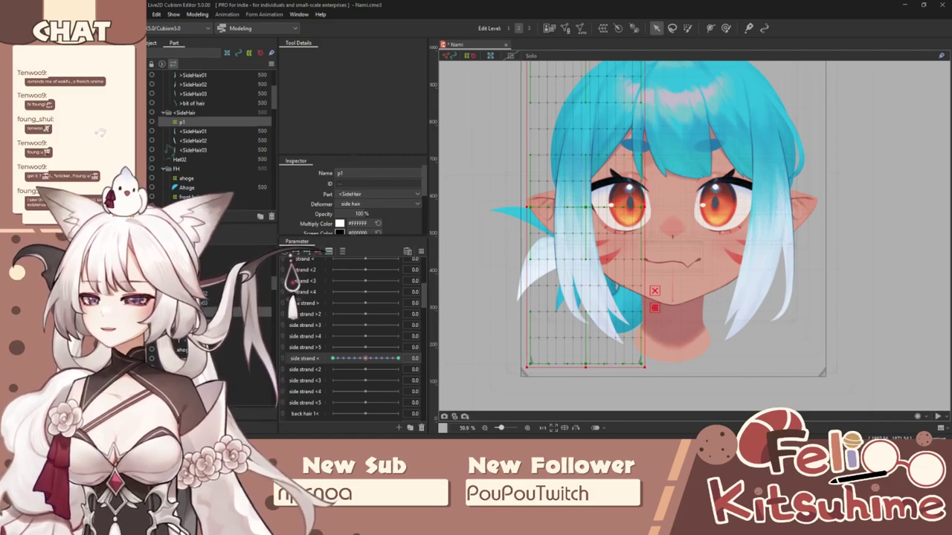
left_click_drag(659, 381, 491, 204)
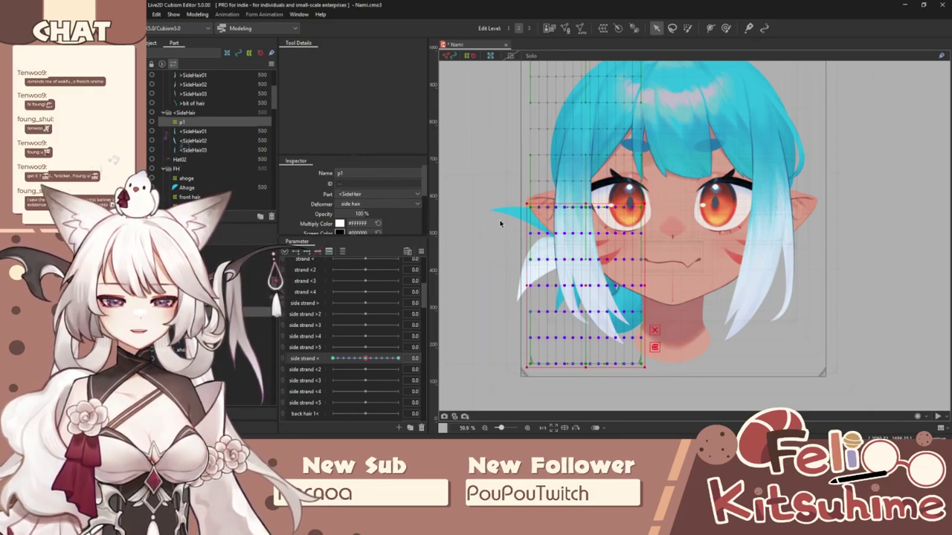
left_click_drag(691, 394, 497, 150)
left_click_drag(366, 359, 318, 342)
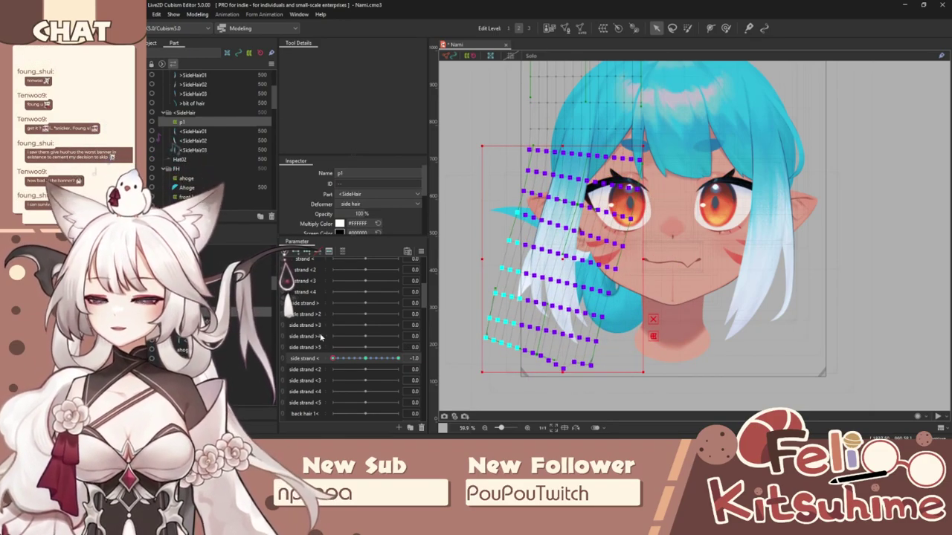
left_click(366, 359)
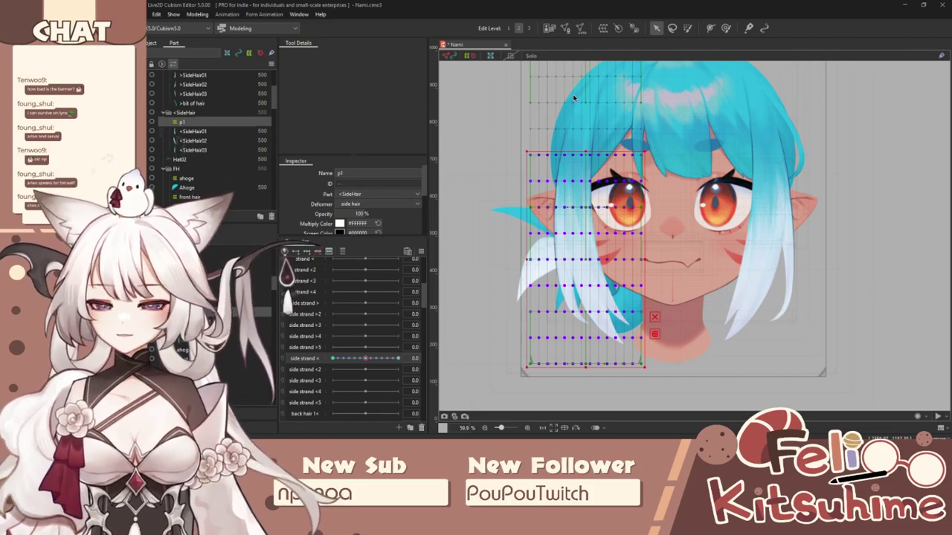
Step: Even out the uneven control points along the lower edge of p1's grid at "side strand <" -1.0
left_click_drag(365, 358, 477, 348)
scroll(475, 344, "up", 3)
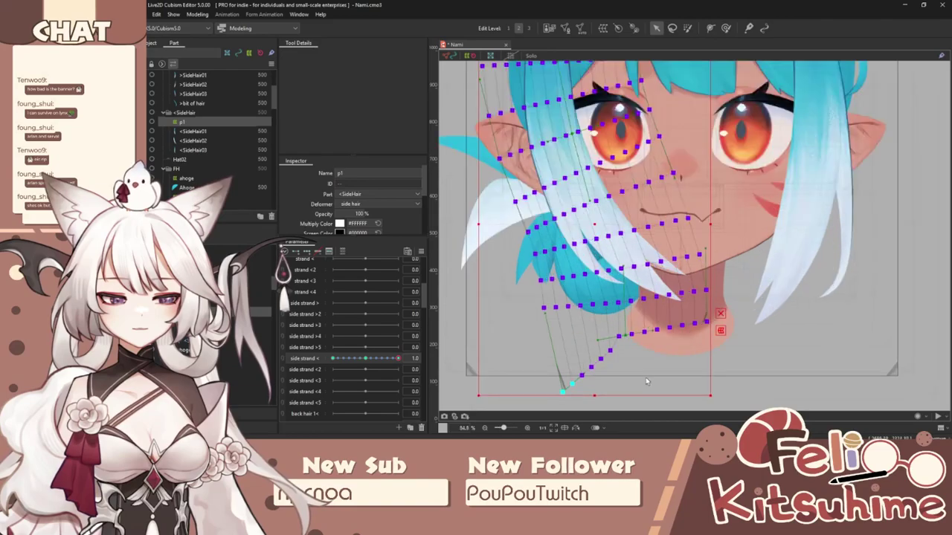
left_click_drag(398, 358, 320, 366)
scroll(532, 286, "down", 3)
scroll(529, 304, "up", 3)
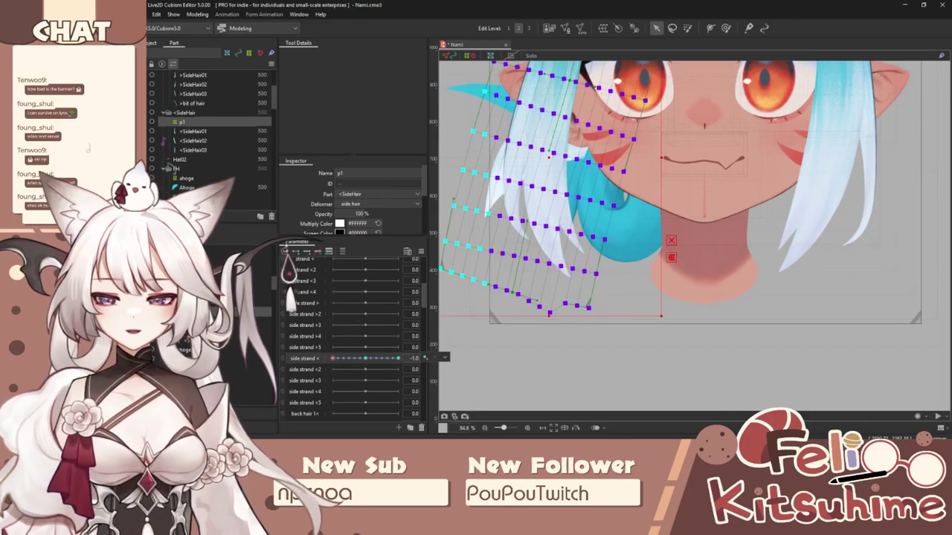
left_click(474, 335)
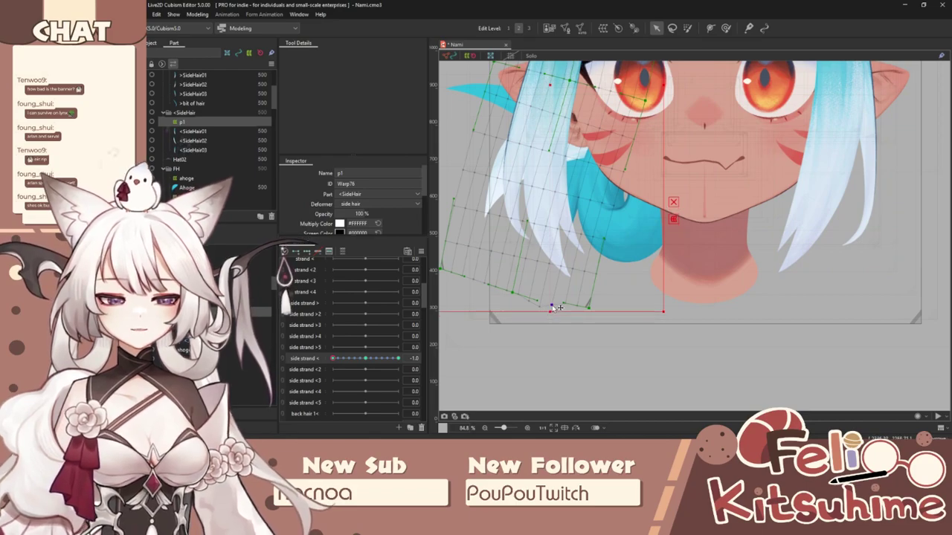
scroll(549, 316, "up", 2)
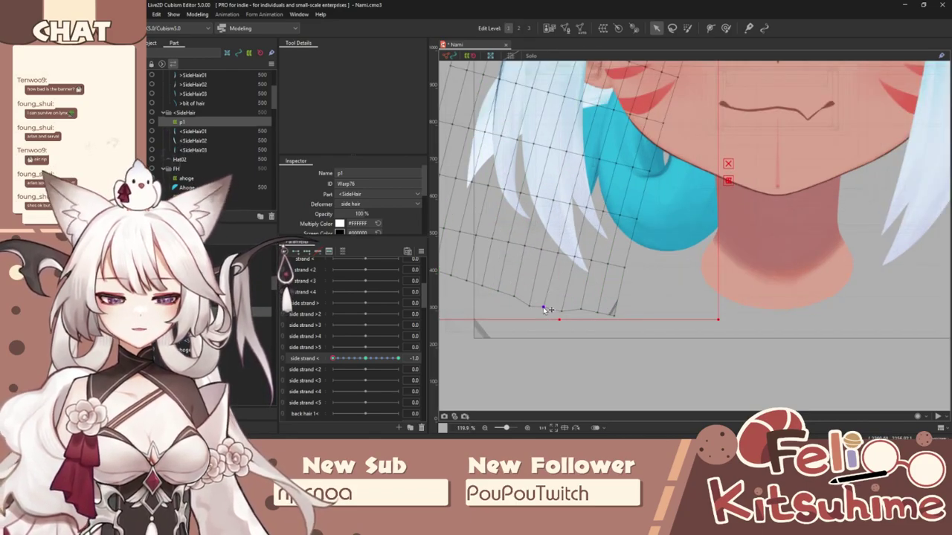
mouse_move(532, 307)
left_mouse_down()
mouse_move(561, 304)
mouse_move(544, 302)
left_mouse_up()
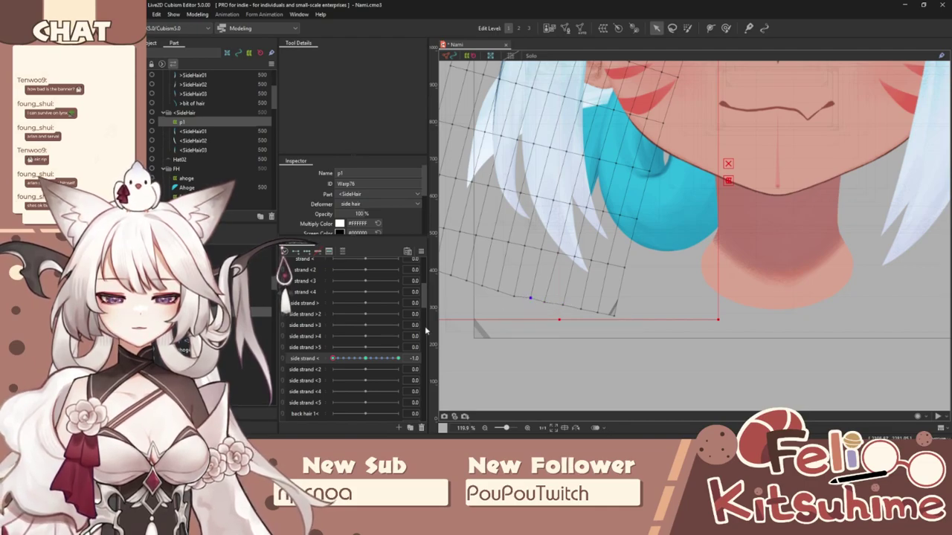
Step: Set "side strand <" to 1.0 and pull the drooping outer points of p1's lower edge up in line with the rest
left_click_drag(365, 357, 408, 356)
left_click_drag(683, 305, 644, 298)
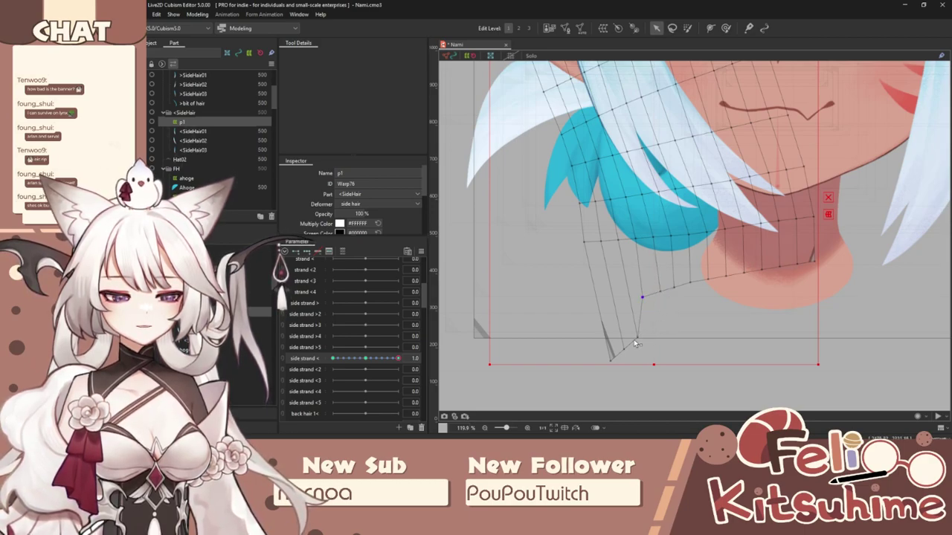
left_click_drag(624, 350, 614, 302)
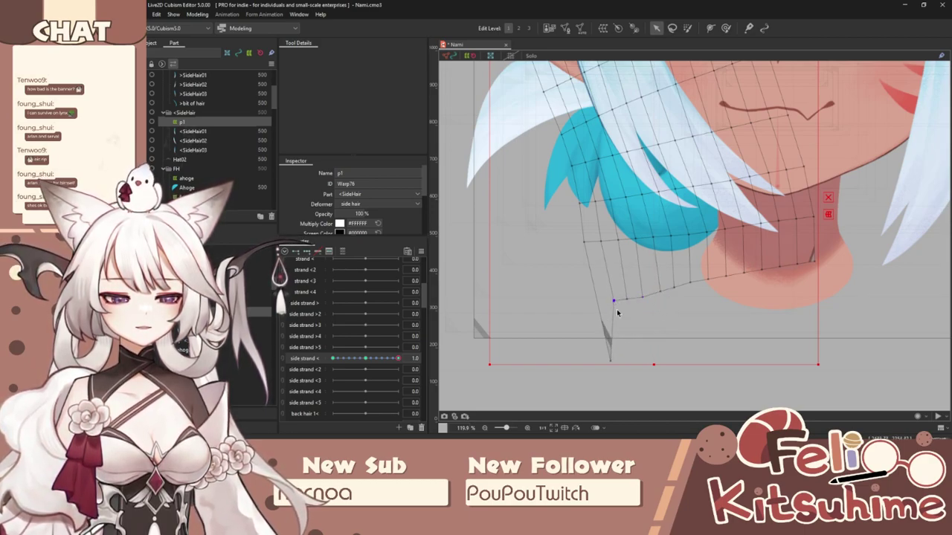
left_click_drag(611, 363, 599, 299)
scroll(613, 287, "down", 2)
scroll(647, 242, "up", 1)
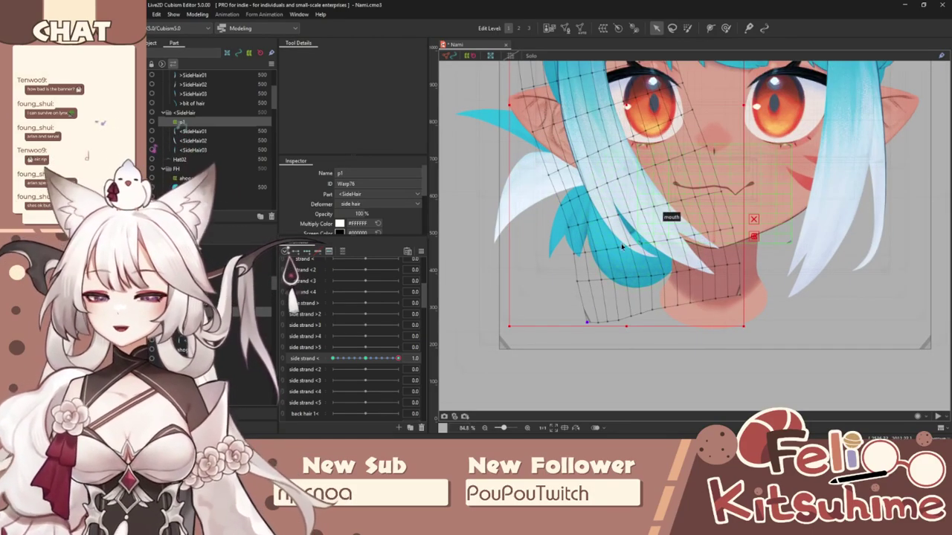
Step: Return "side strand <" to 0.0 and look over p1's grid and the face in the neutral pose
left_click(366, 358)
scroll(545, 319, "down", 2)
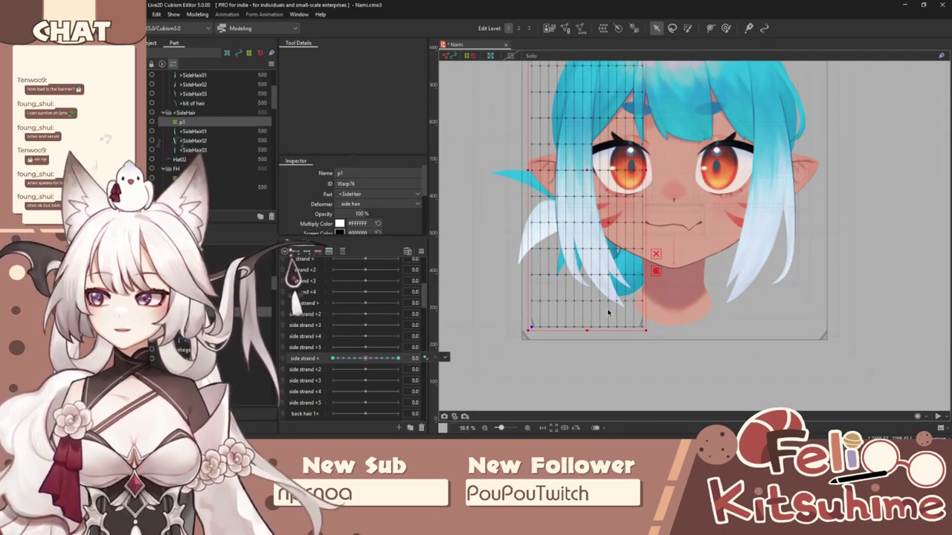
mouse_move(365, 358)
left_mouse_down()
mouse_move(332, 359)
mouse_move(402, 356)
mouse_move(312, 350)
mouse_move(471, 333)
mouse_move(326, 340)
mouse_move(364, 358)
left_mouse_up()
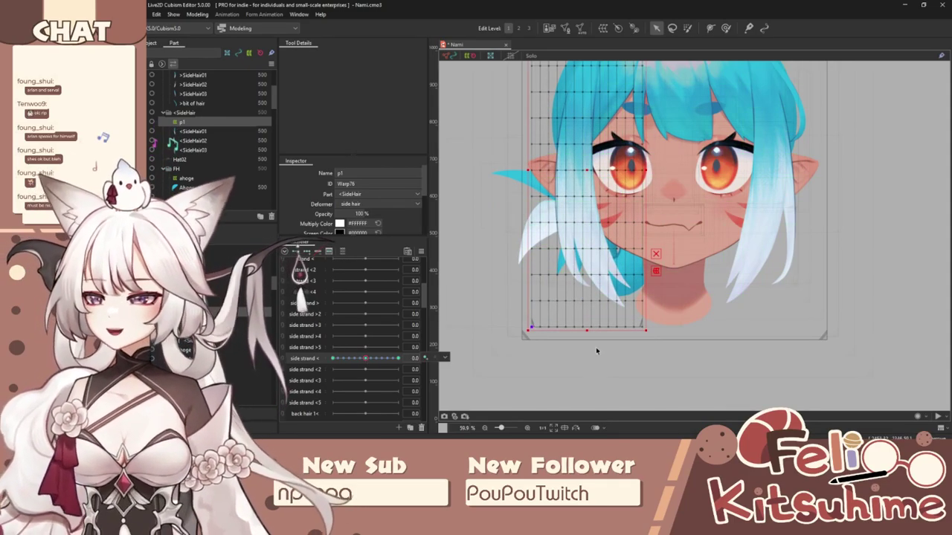
scroll(584, 362, "down", 1)
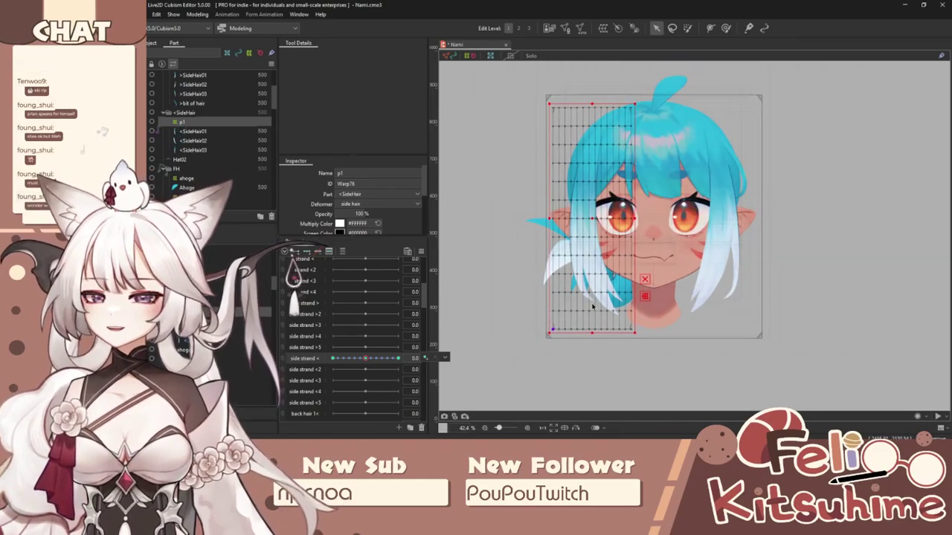
scroll(595, 305, "up", 2)
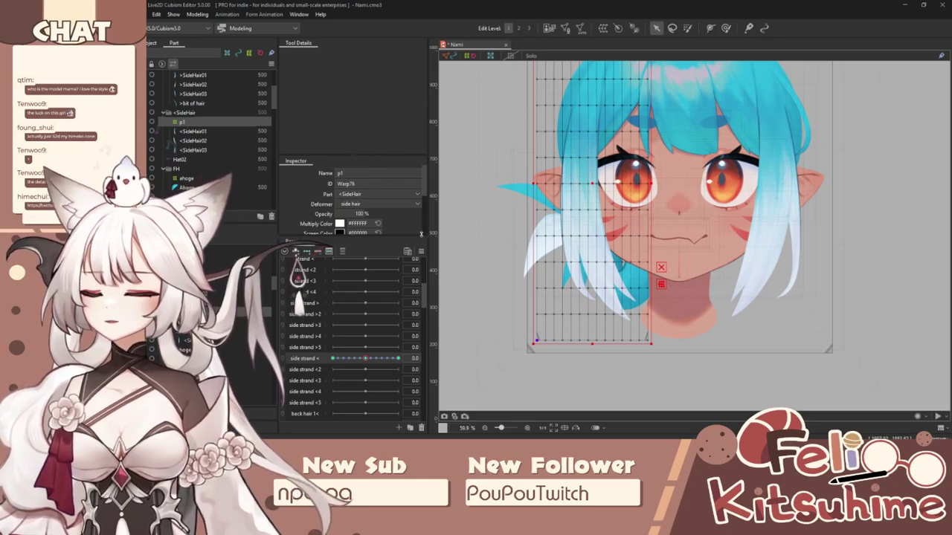
scroll(675, 231, "up", 6)
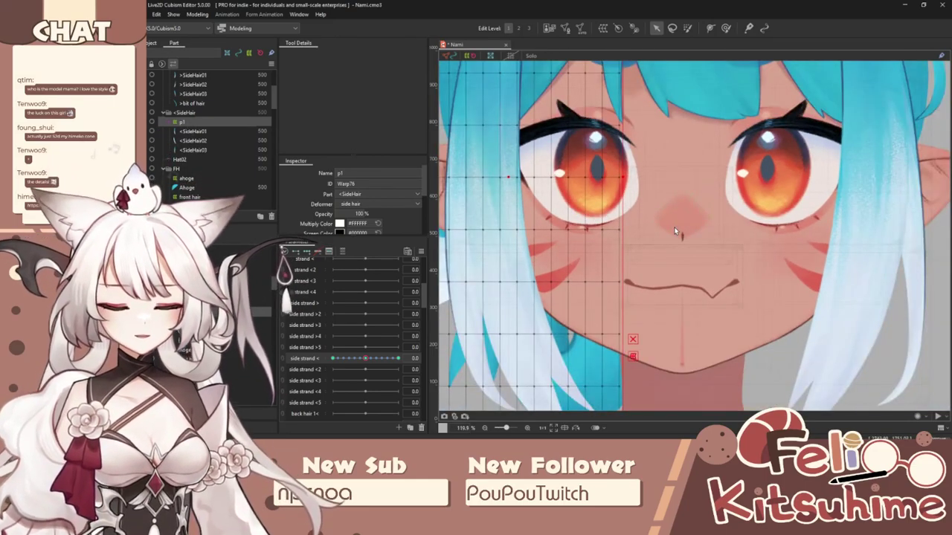
scroll(675, 232, "down", 6)
Step: Check how the side hair under p1 moves at "side strand <" -0.7, and return to 0.0 with p1 selected
left_click(677, 165)
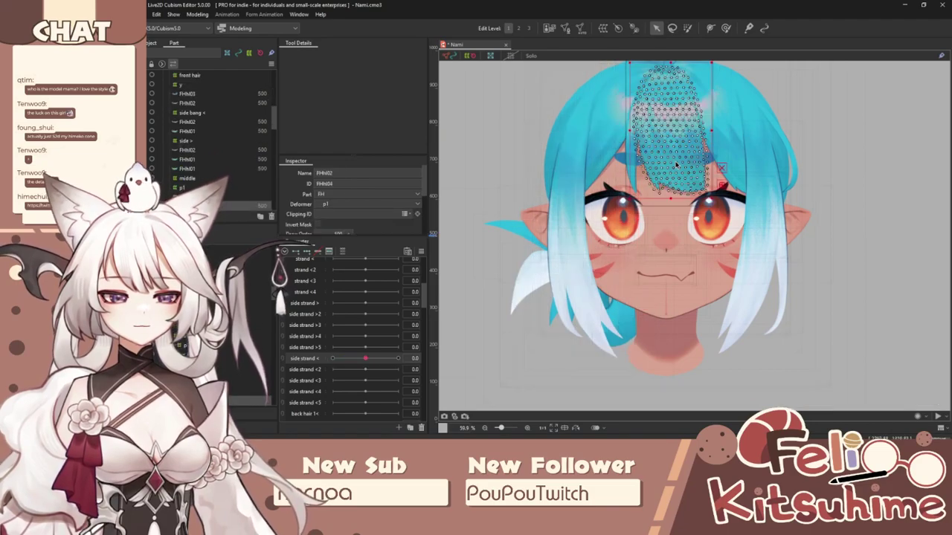
left_click(573, 149)
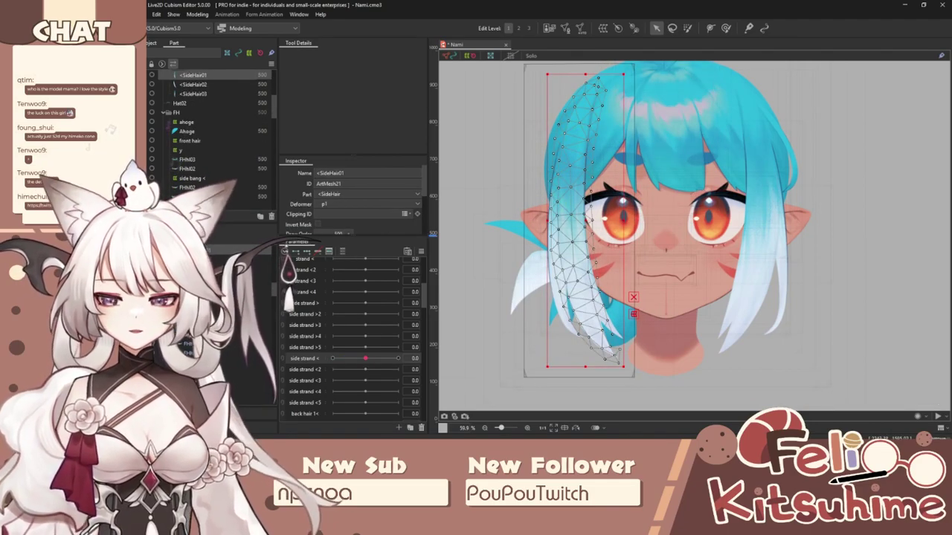
left_click(606, 321)
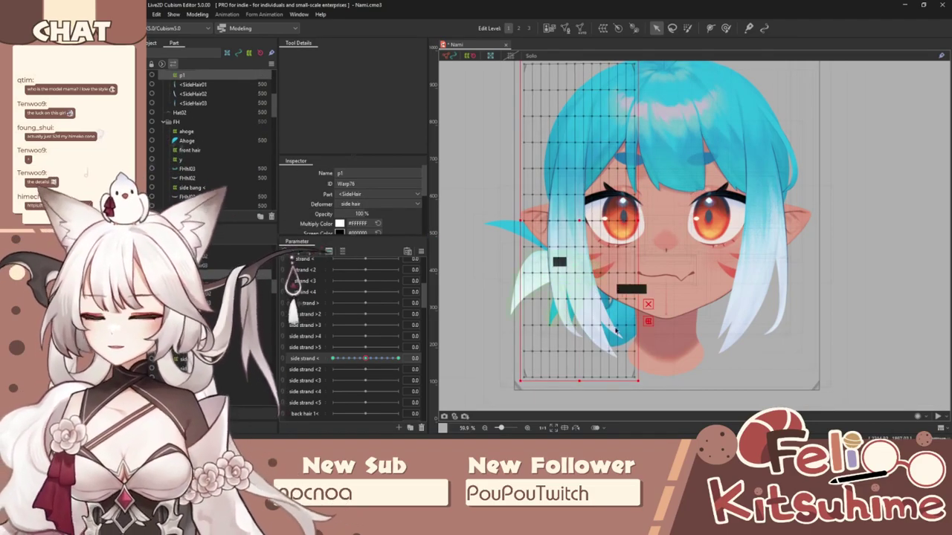
left_click_drag(362, 359, 345, 339)
key("ctrl+t")
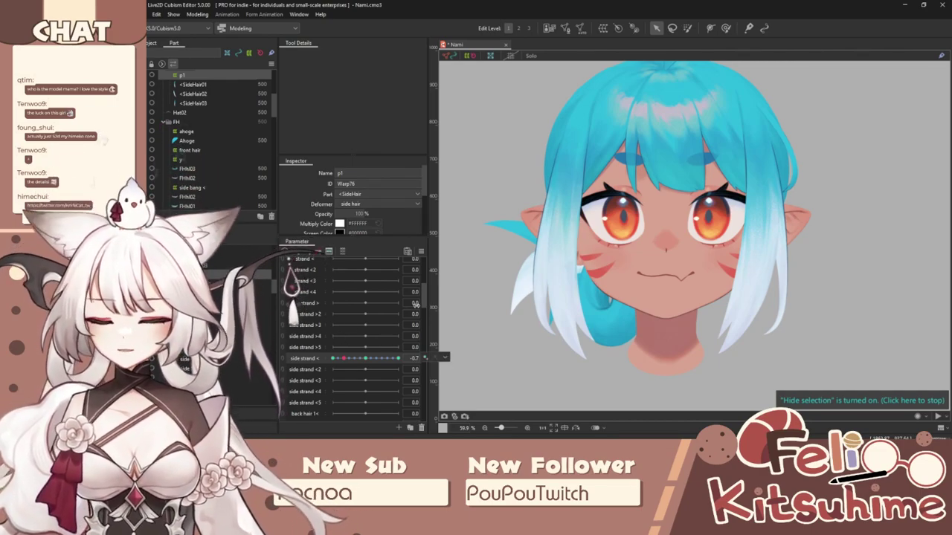
scroll(628, 179, "up", 3)
left_click(630, 160)
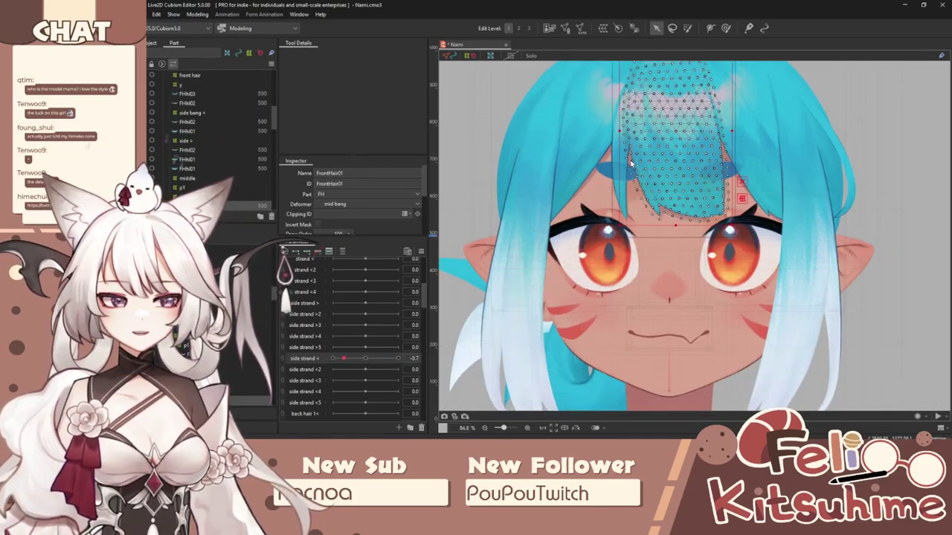
scroll(631, 161, "down", 3)
left_click(540, 204)
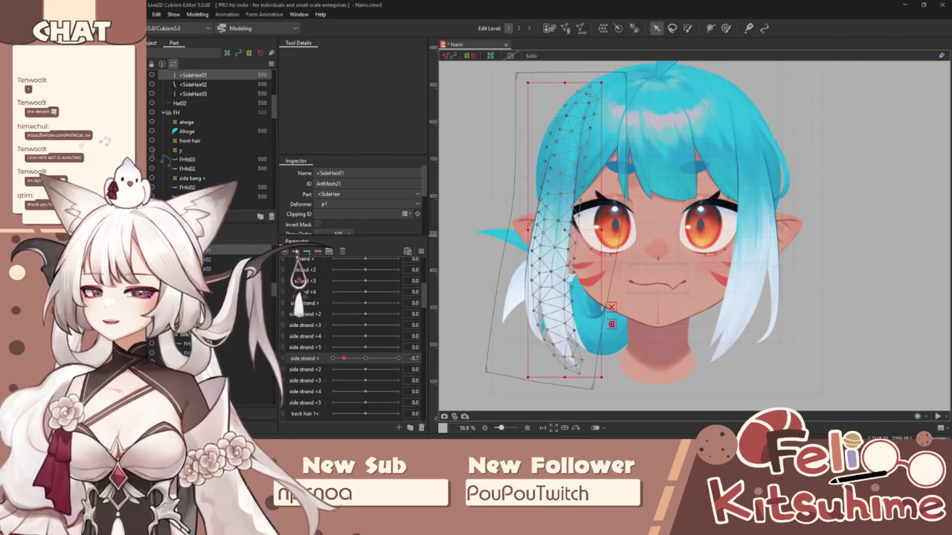
left_click_drag(343, 359, 365, 360)
left_click(516, 336)
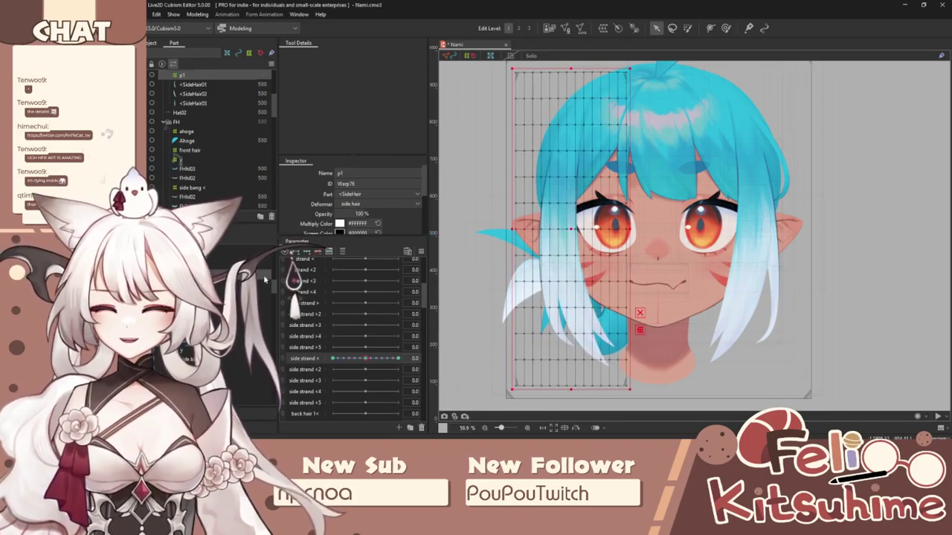
Step: Select p1's control points from brow height down, check the swing at "side strand <" 1.0, and return to 0.0 with the points deselected
scroll(669, 300, "down", 2)
scroll(671, 336, "up", 2)
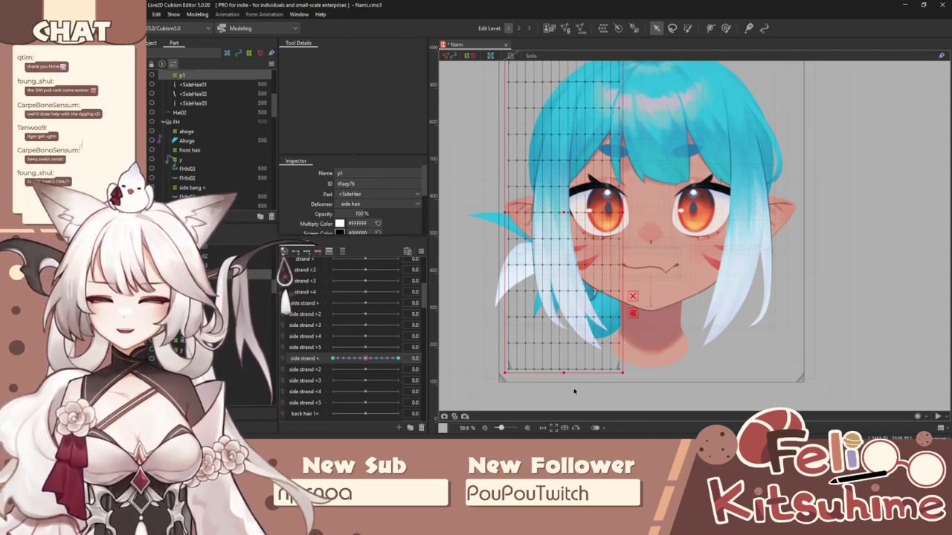
scroll(607, 393, "down", 3)
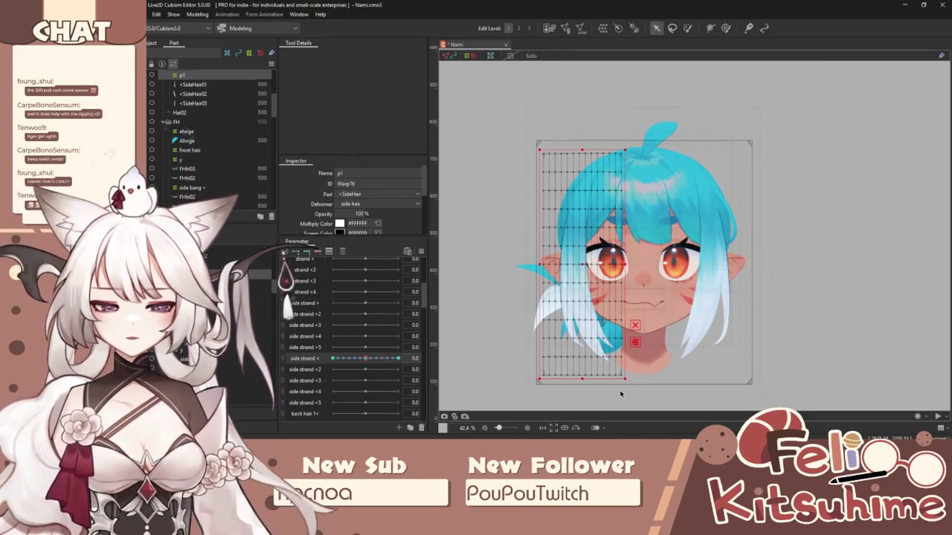
scroll(622, 394, "up", 3)
left_click_drag(661, 393, 471, 157)
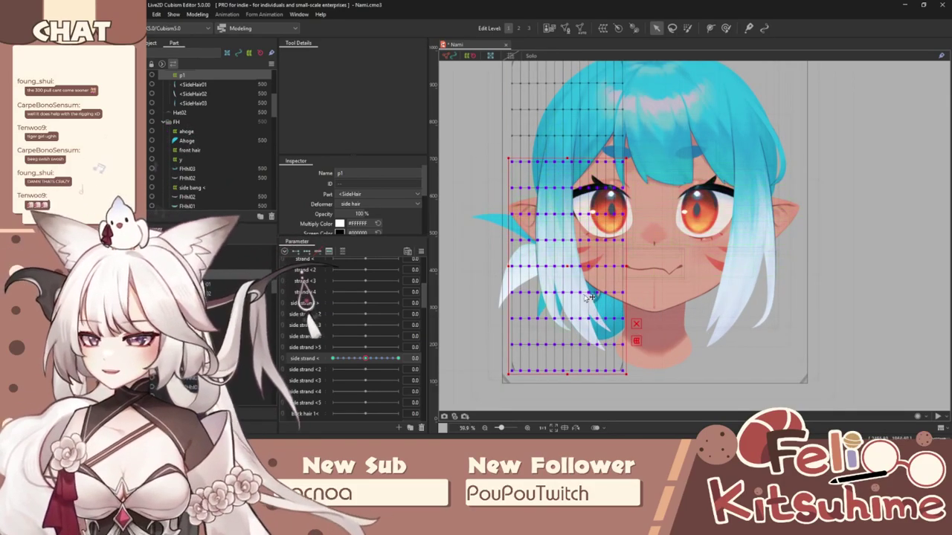
scroll(592, 299, "down", 2)
scroll(552, 277, "up", 2)
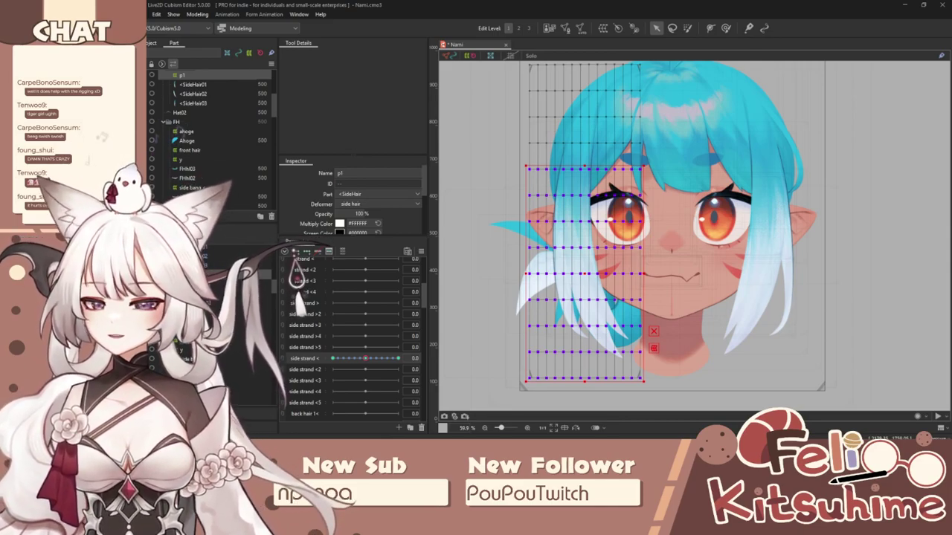
left_click_drag(634, 187, 636, 177)
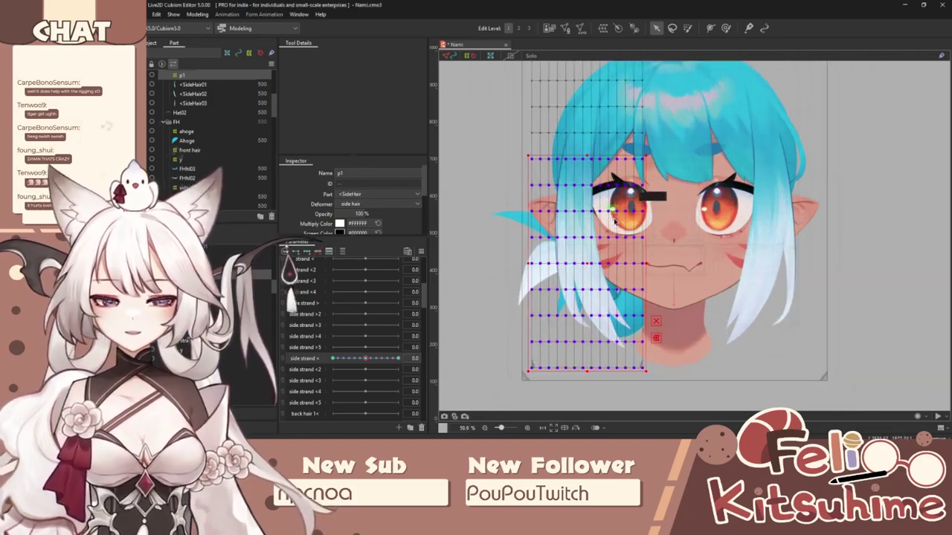
left_click_drag(367, 358, 476, 346)
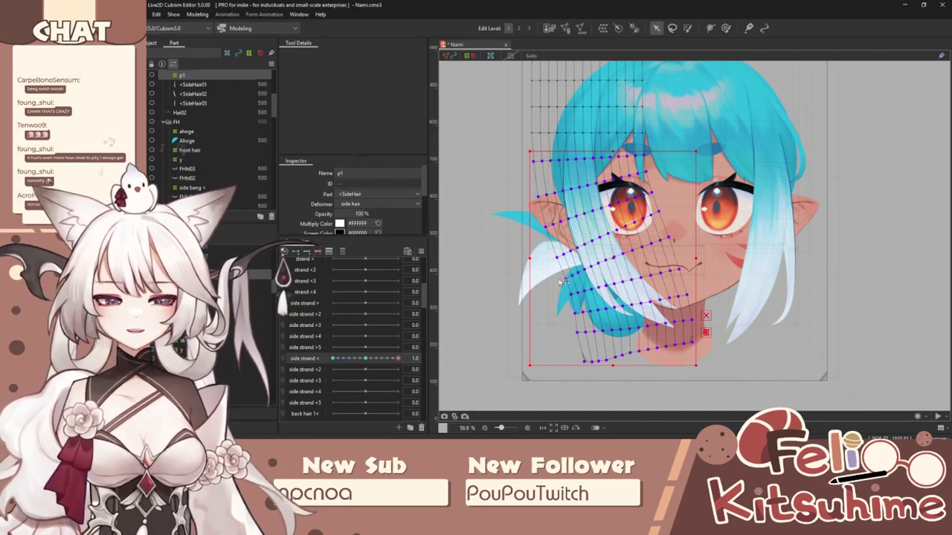
mouse_move(375, 361)
left_mouse_down()
mouse_move(333, 358)
mouse_move(403, 358)
mouse_move(364, 359)
left_mouse_up()
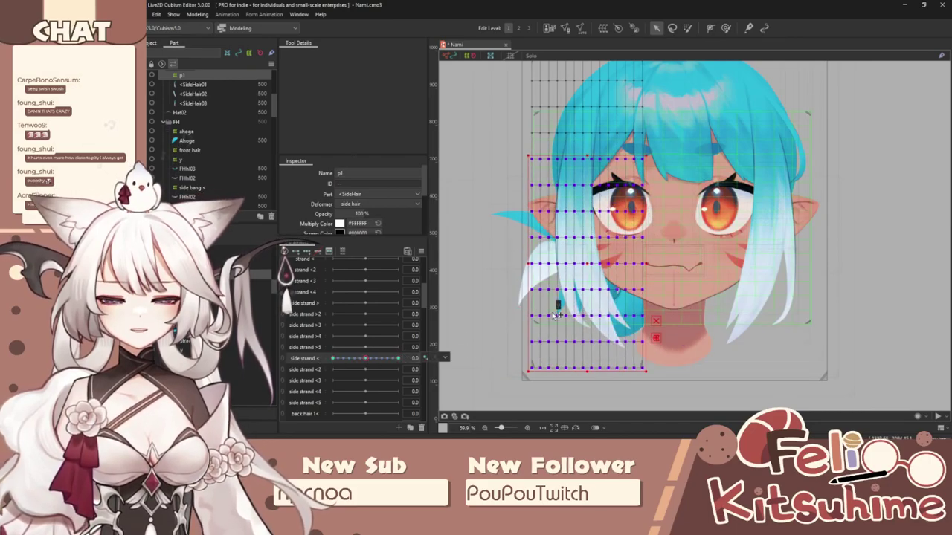
left_click(598, 266)
left_click(598, 266)
left_click(598, 266)
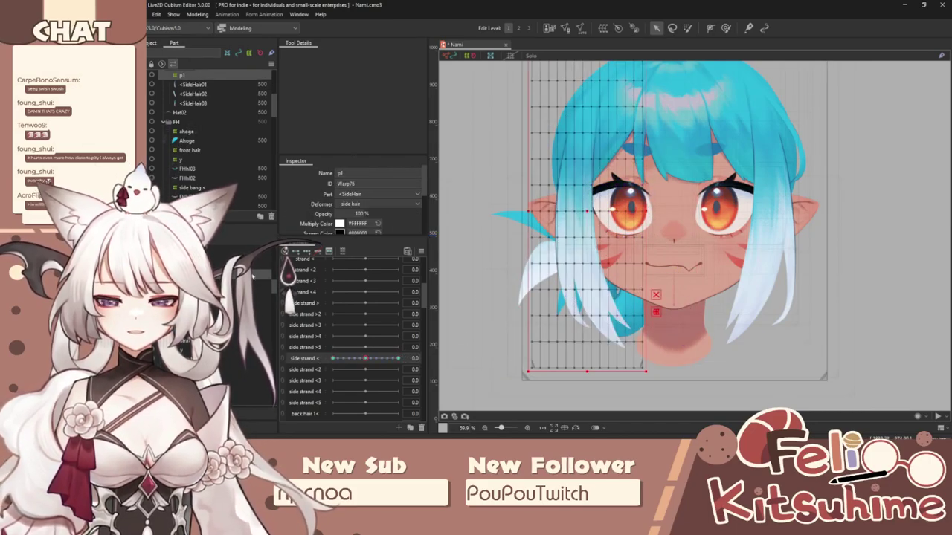
Step: Create a warp deformer named p2 under p1 around the meshes <SideHair01, <SideHair02 and <SideHair03
left_click(551, 313)
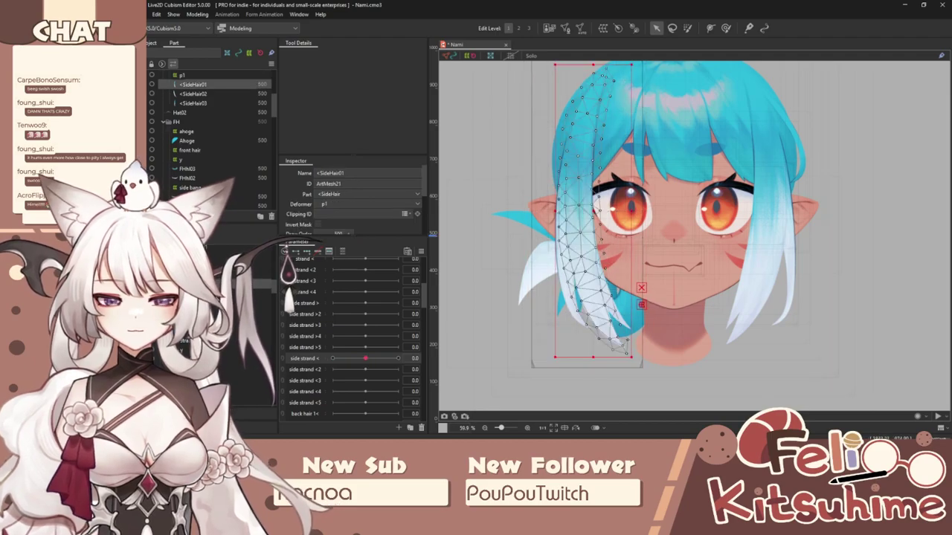
left_click(195, 103, "shift")
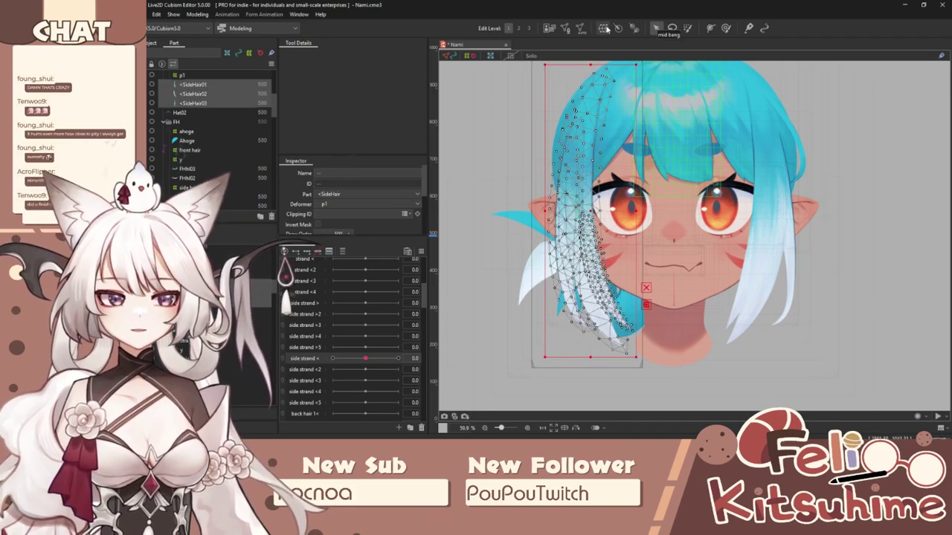
left_click(603, 28)
left_click_drag(587, 172, 493, 171)
type("p2")
left_click(561, 306)
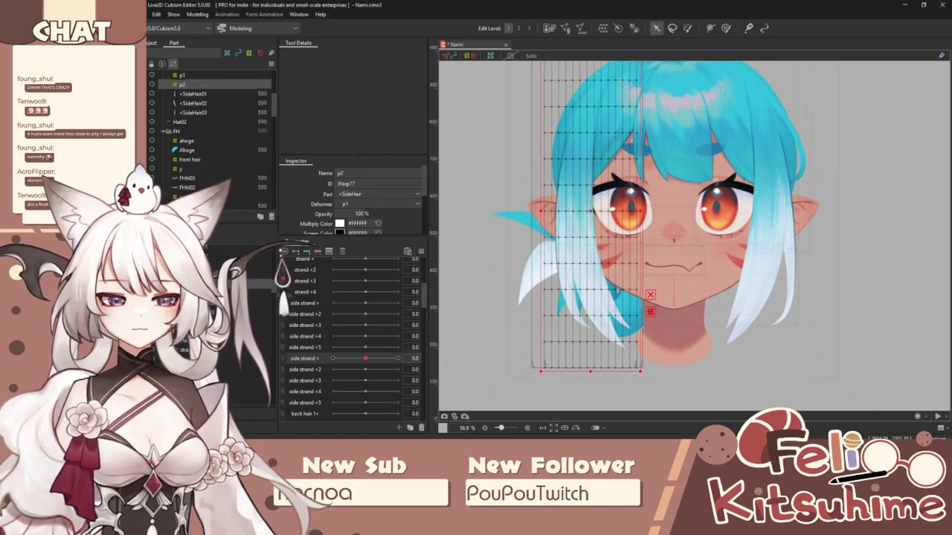
Step: Widen p2's grid slightly outward on the ear side so that its edge sits closer to p1's edge
left_click_drag(545, 213, 535, 212)
key("ctrl+z")
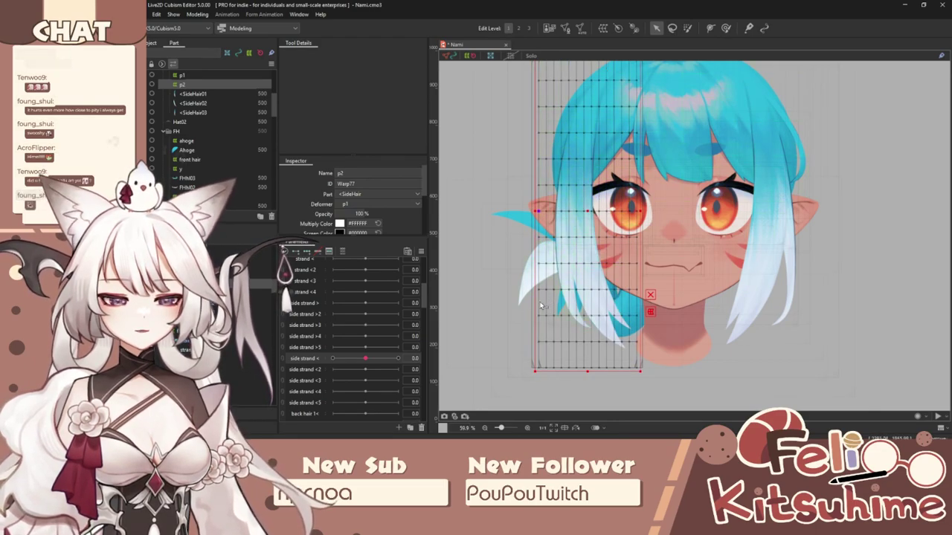
scroll(544, 303, "down", 3)
scroll(554, 281, "up", 3)
Step: Add -1.0, 0.0 and 1.0 keys for p2 on "side strand <2" and set its temporary deformation at 1.0 to Temporary path
left_click(312, 370)
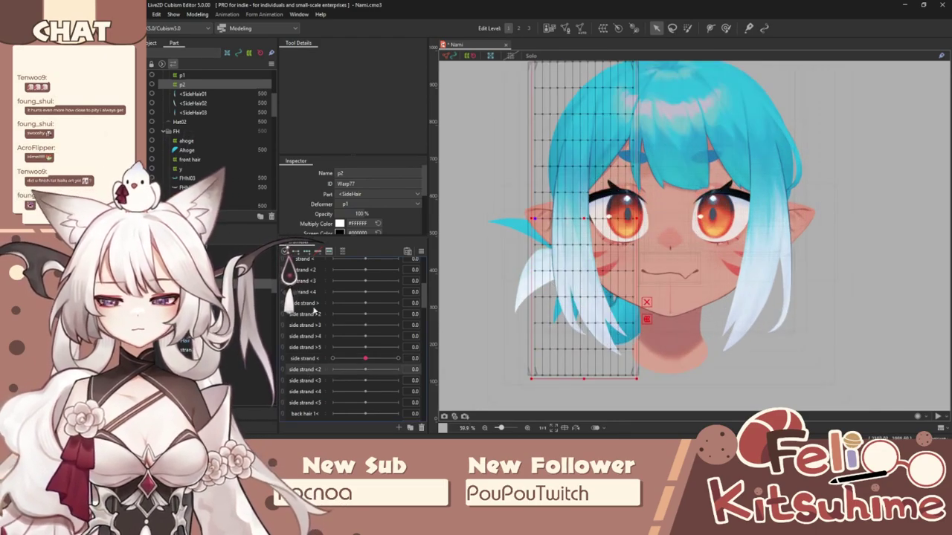
scroll(554, 306, "down", 2)
key("ctrl+t")
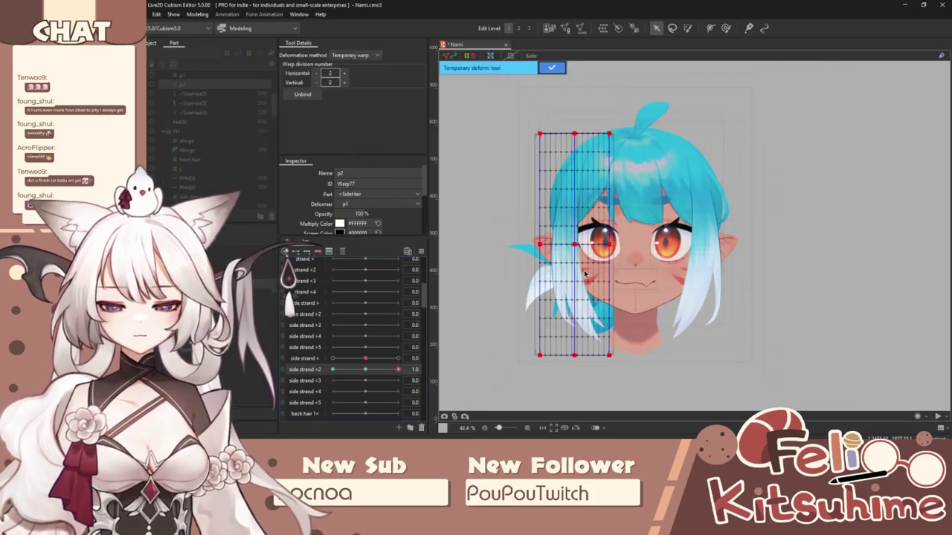
left_click(370, 56)
left_click(368, 116)
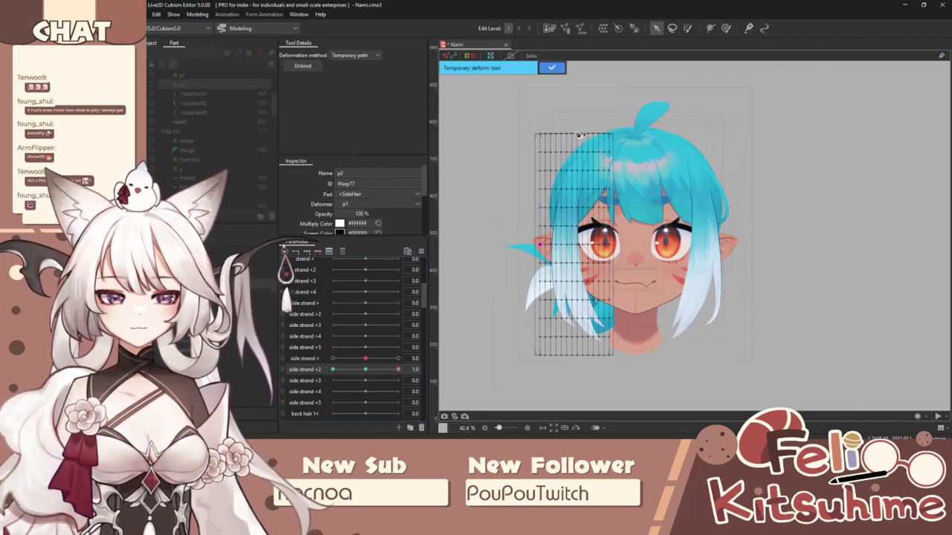
Step: Lay a straight temporary path down the middle of p2, with points at the upper edge, eye height, mouth height and lower edge
left_click(575, 133)
scroll(578, 229, "up", 3)
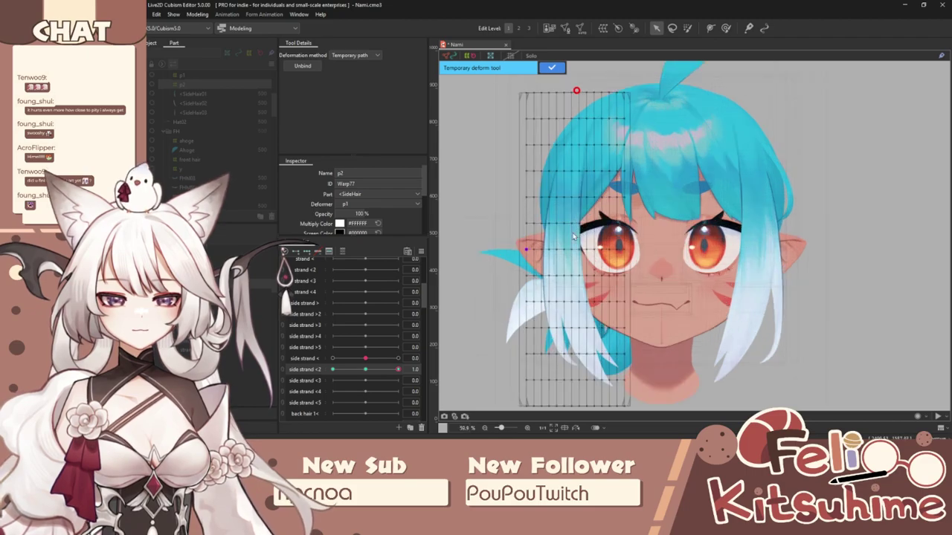
scroll(580, 236, "down", 2)
left_click(580, 250)
scroll(579, 245, "down", 1)
scroll(574, 375, "up", 1)
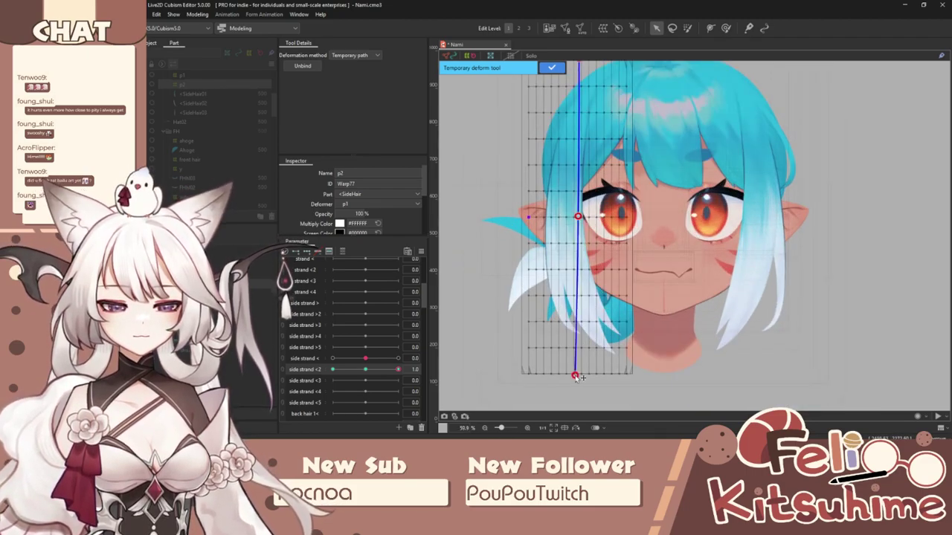
left_click(579, 375)
left_click(578, 281)
left_click_drag(579, 282, 578, 289)
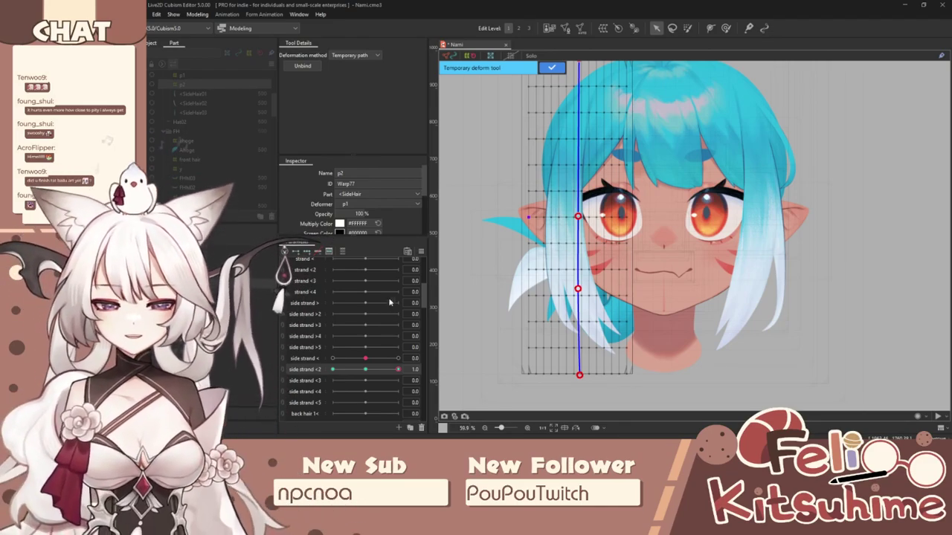
Step: Bend the lower part of p2's path inward and up toward the chin at "side strand <2" 1.0
left_click_drag(346, 369, 399, 369)
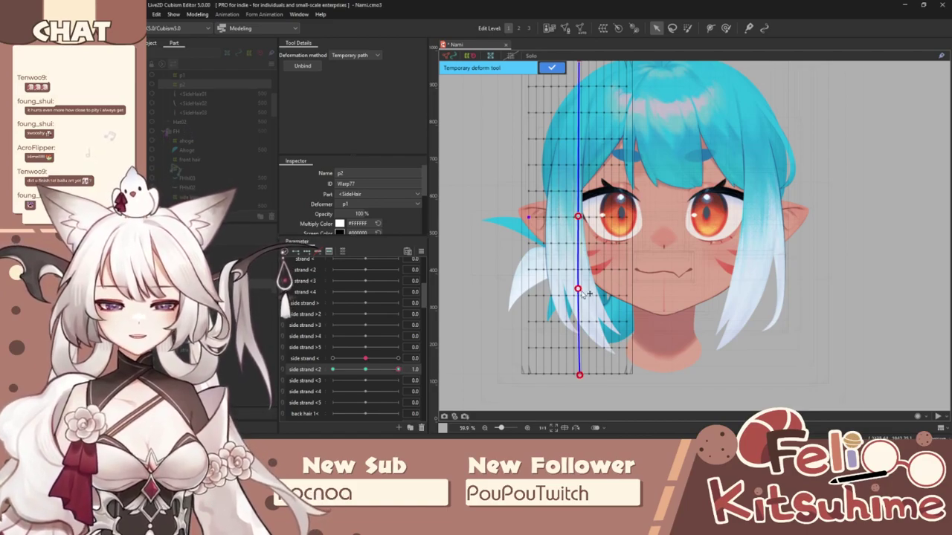
scroll(581, 292, "up", 2)
left_click_drag(578, 288, 599, 289)
scroll(599, 283, "down", 3)
left_click_drag(583, 372, 634, 346)
left_click_drag(598, 280, 600, 274)
left_click_drag(633, 345, 646, 333)
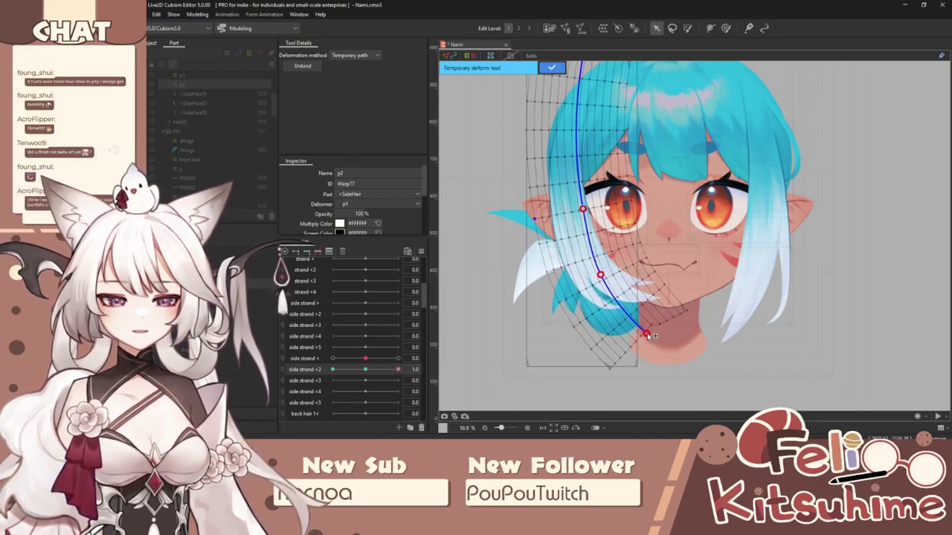
Step: Set "side strand <2" to -1.0 and choose Temporary path as the deformation method for p2
left_click_drag(397, 370, 418, 354)
left_click(333, 370)
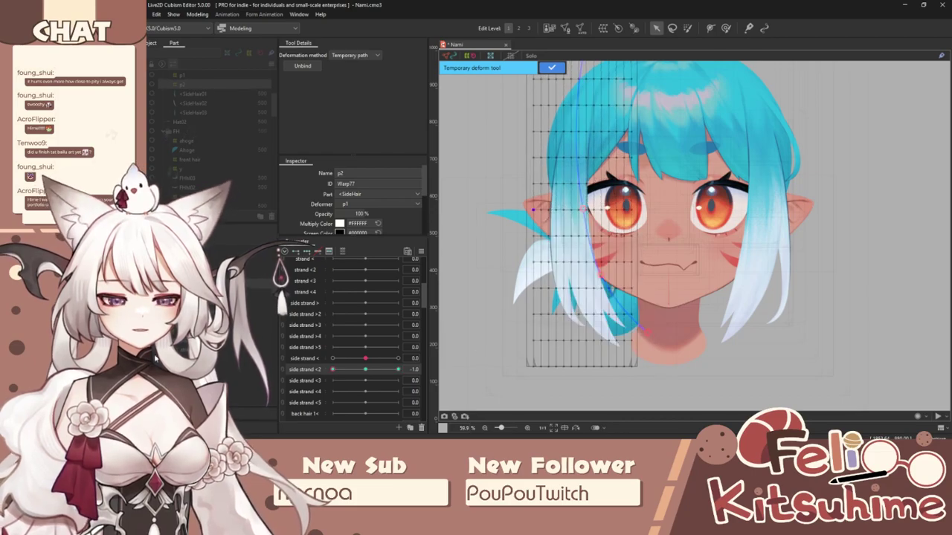
left_click_drag(520, 201, 649, 379)
scroll(548, 202, "down", 2)
left_click(375, 56)
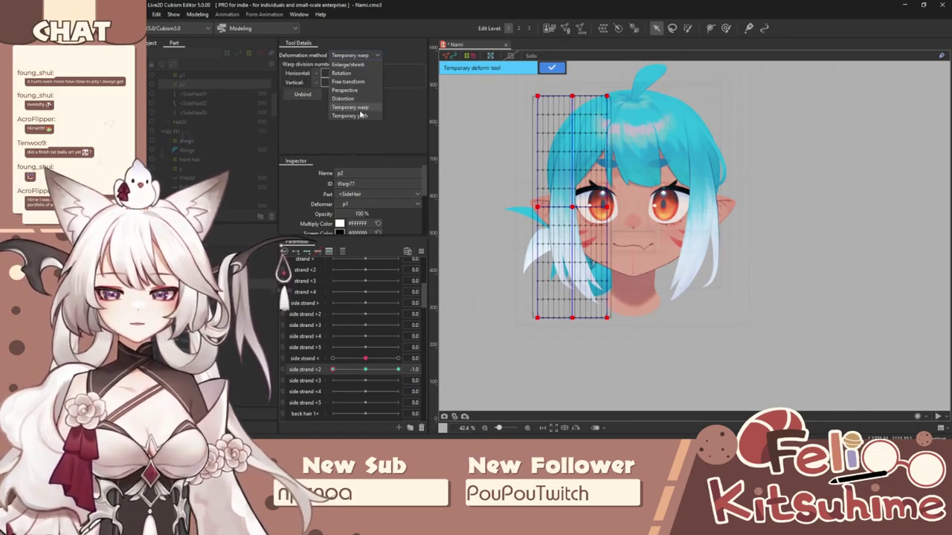
left_click(357, 110)
Step: Lay a straight temporary path down the middle of p2, with points at the upper edge, forehead, eye height and lower edge
left_click(575, 95)
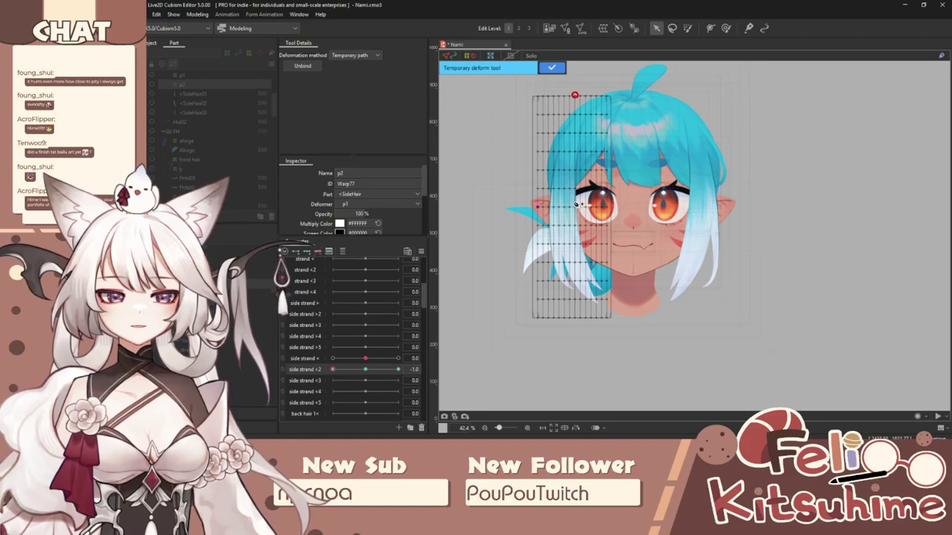
left_click(575, 207)
left_click(576, 321)
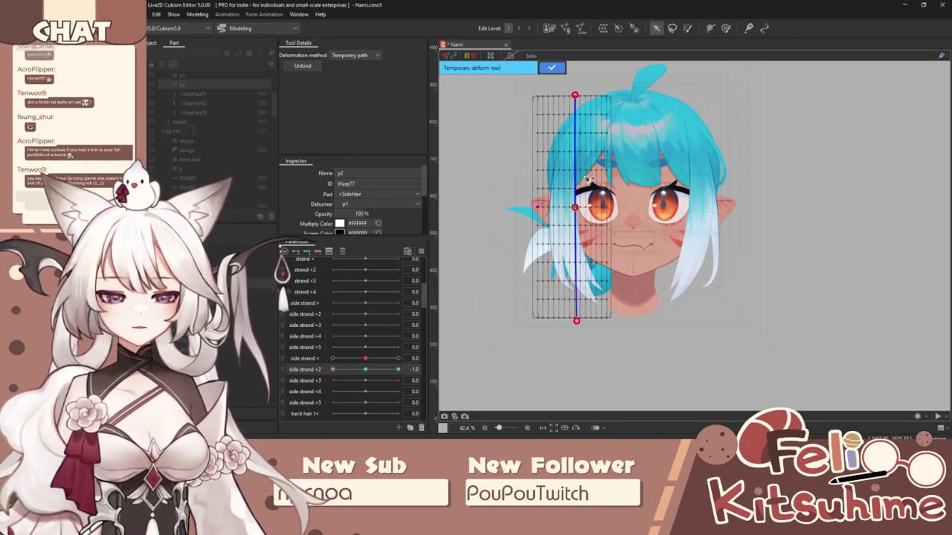
left_click(575, 147)
scroll(575, 253, "up", 2)
Step: Bend the lower part of p2's path outward and up, away from the face, at "side strand <2" -1.0
left_click_drag(575, 251, 567, 252)
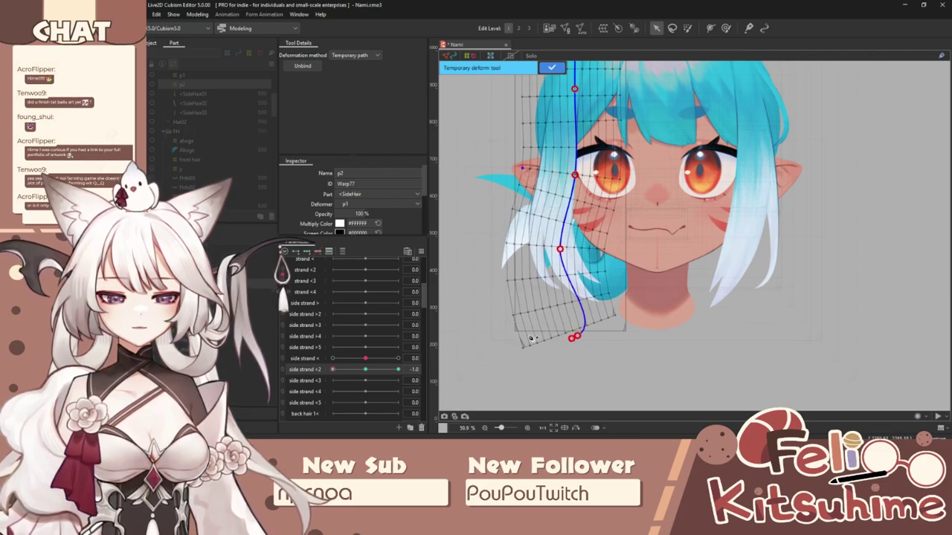
left_click_drag(577, 336, 506, 314)
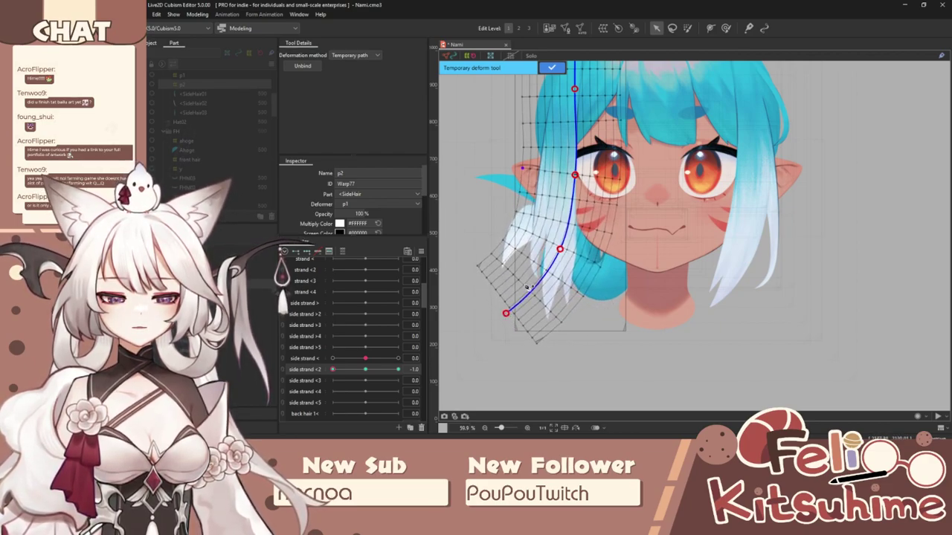
left_click_drag(559, 249, 552, 246)
left_click_drag(505, 313, 486, 299)
mouse_move(332, 370)
left_mouse_down()
mouse_move(398, 369)
mouse_move(332, 370)
left_mouse_up()
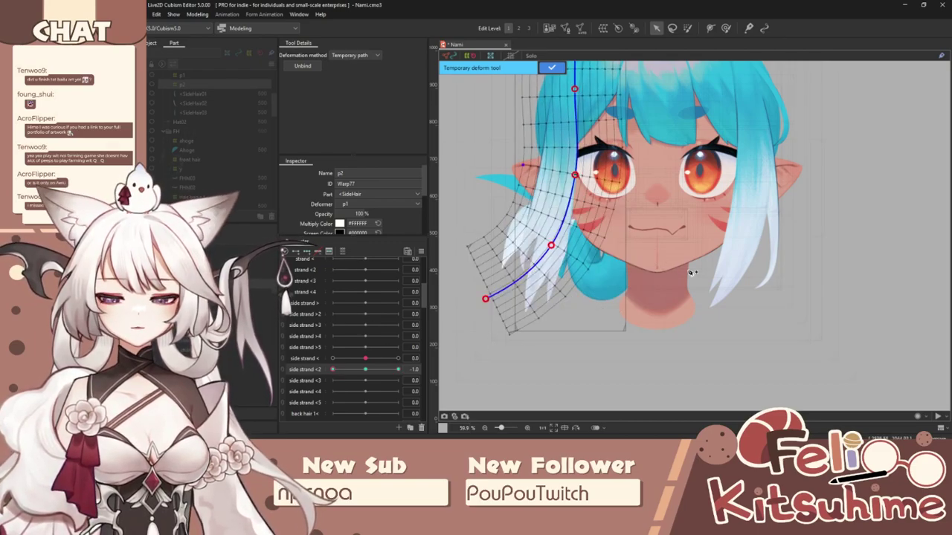
left_click_drag(681, 277, 696, 317)
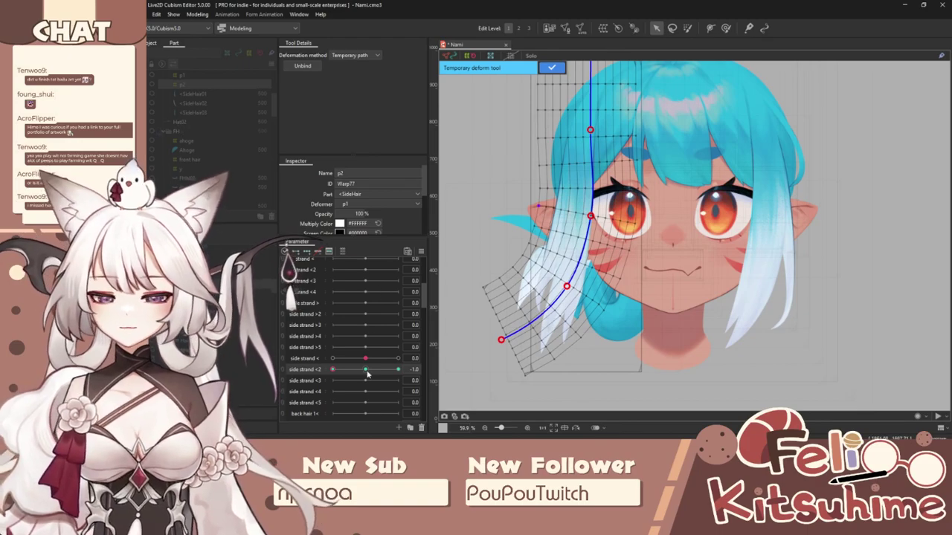
Step: Apply the temporary path deformation on p2 and return "side strand <2" to 0.0
left_click(366, 370)
left_click(556, 68)
scroll(633, 215, "down", 2)
scroll(580, 81, "up", 2)
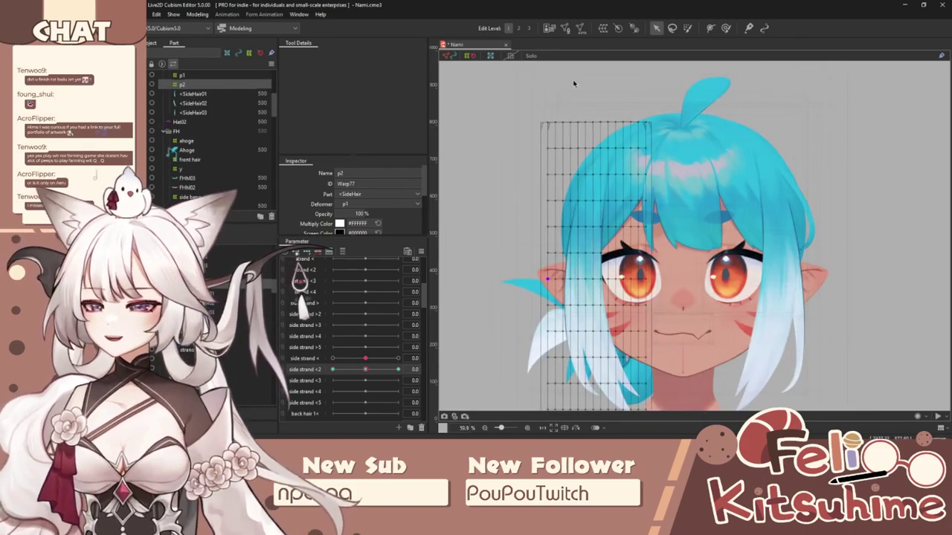
scroll(573, 84, "up", 2)
scroll(570, 106, "down", 2)
scroll(629, 213, "up", 1)
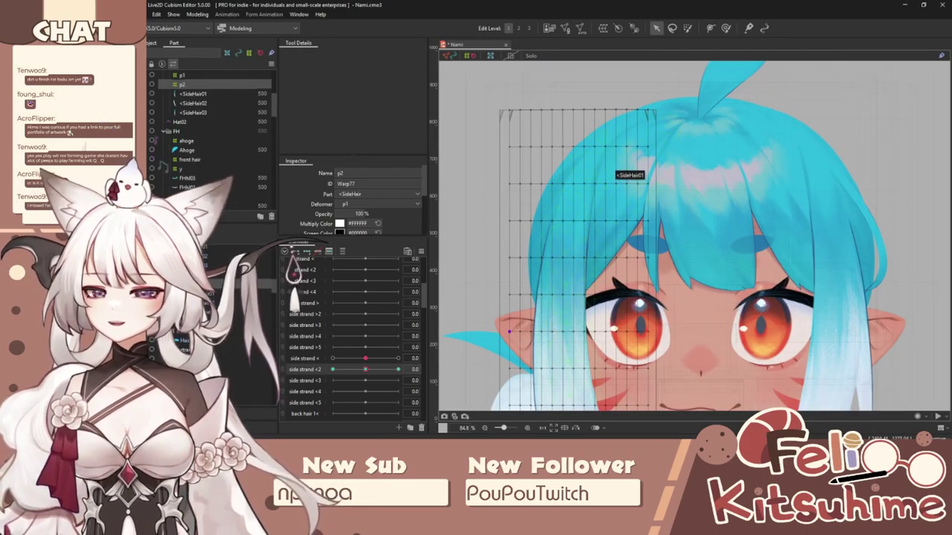
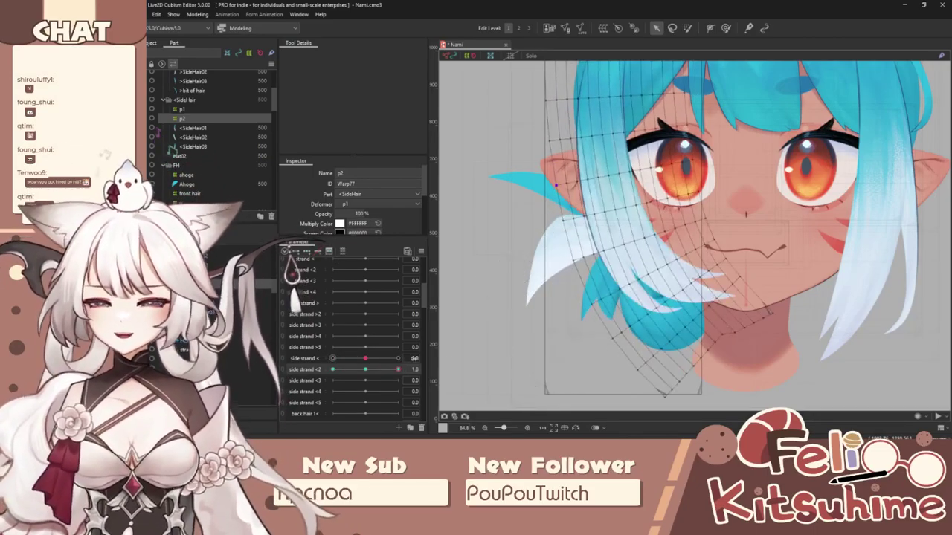
scroll(477, 324, "down", 3)
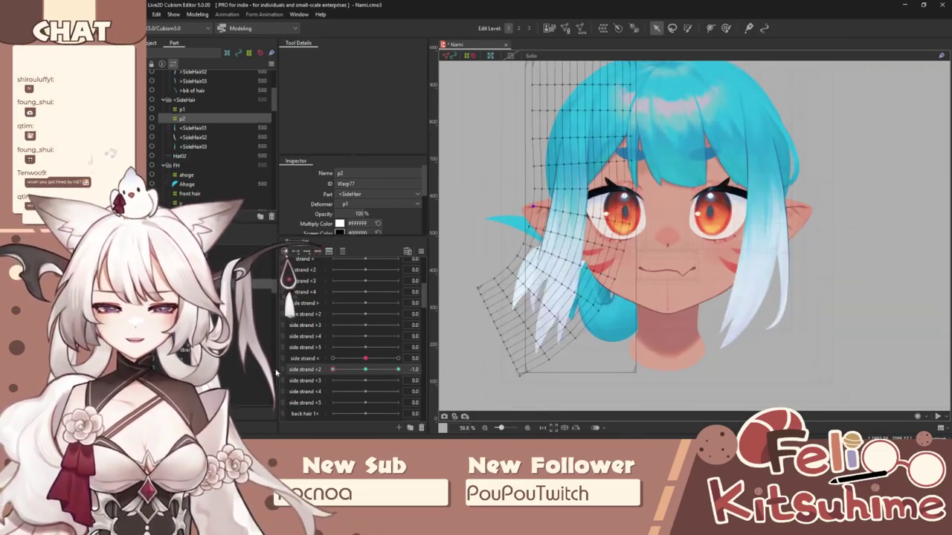
left_click(367, 370)
scroll(632, 242, "down", 3)
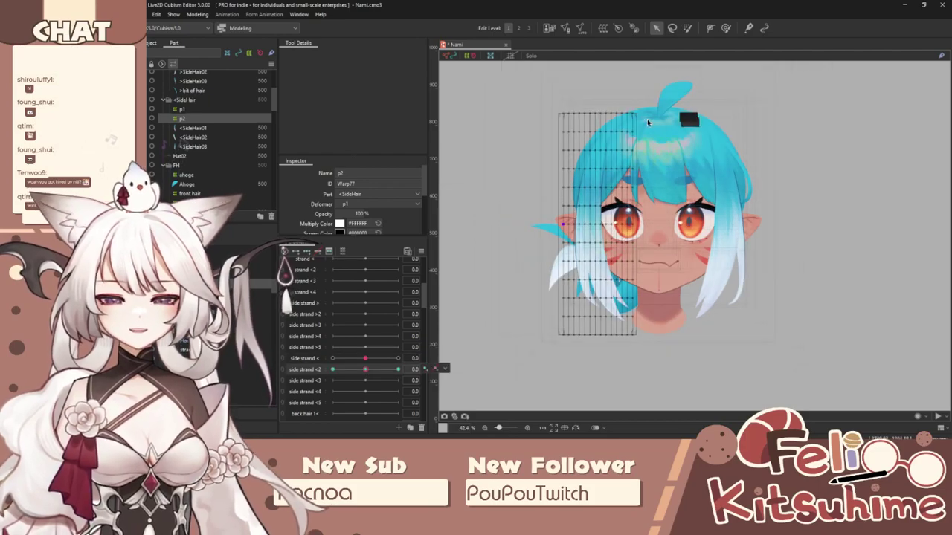
scroll(648, 115, "up", 6)
left_click(725, 28)
scroll(606, 183, "down", 3)
key("b")
left_click_drag(520, 173, 606, 183)
scroll(612, 180, "down", 3)
scroll(560, 190, "up", 3)
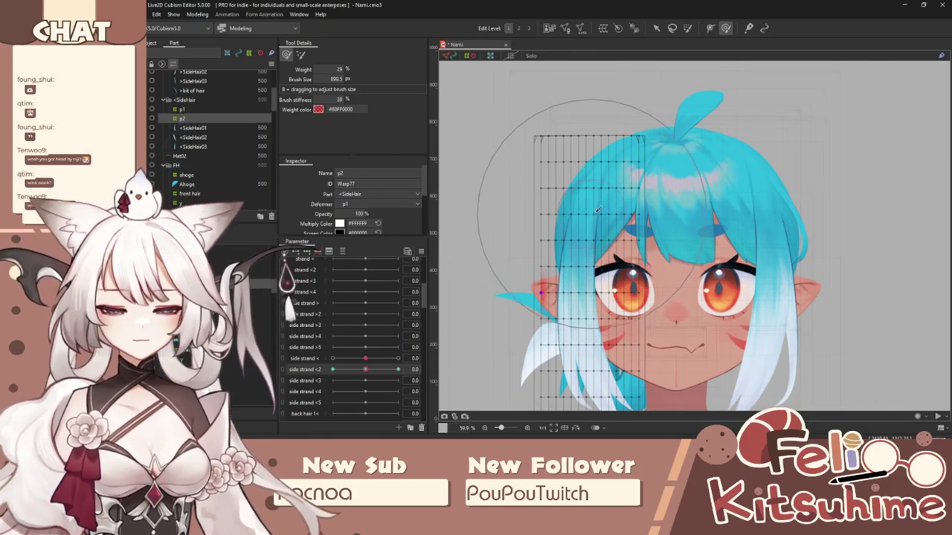
Step: Select the upper rows of p2's grid points, down to just below the eyes, with a brush selection about 1131.7 px wide
left_click(689, 28)
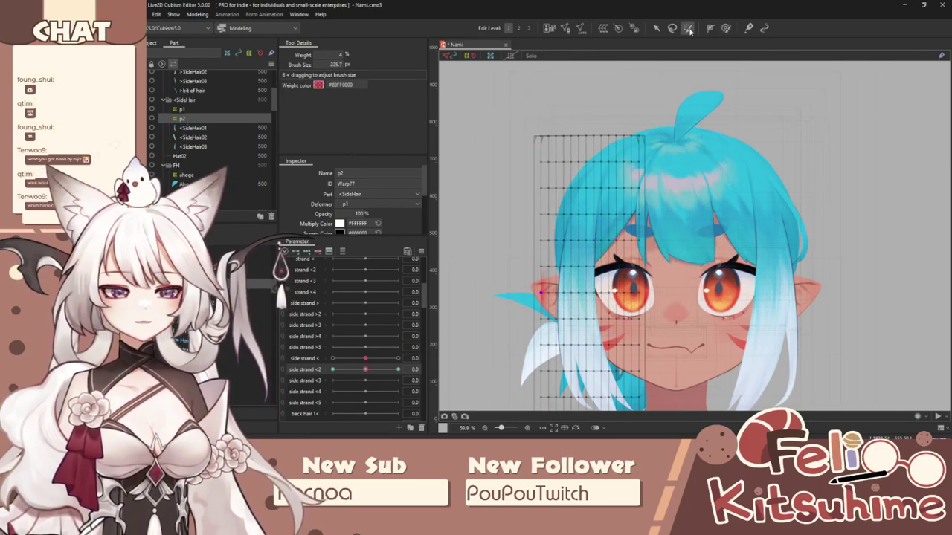
key("b")
left_click_drag(500, 189, 606, 203)
mouse_move(592, 133)
left_mouse_down()
mouse_move(618, 140)
mouse_move(596, 195)
left_mouse_up()
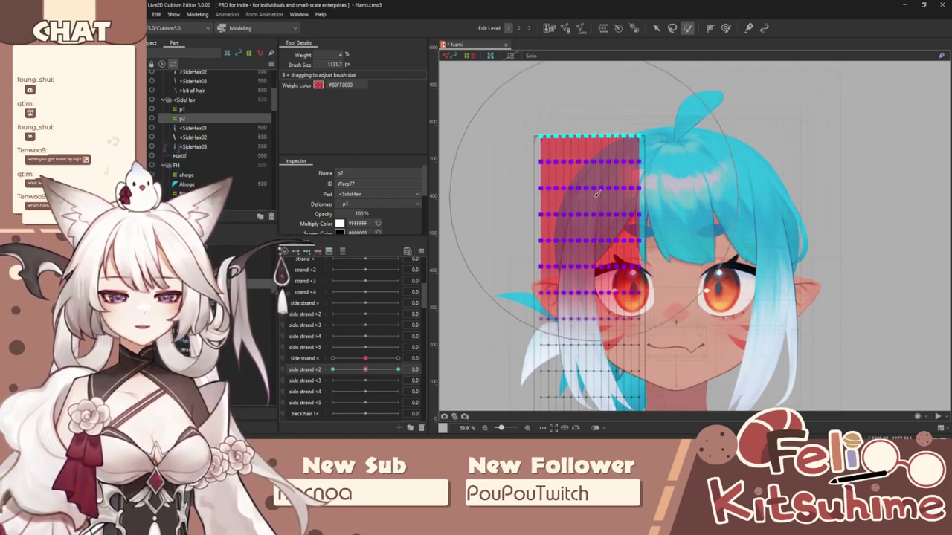
left_click(658, 29)
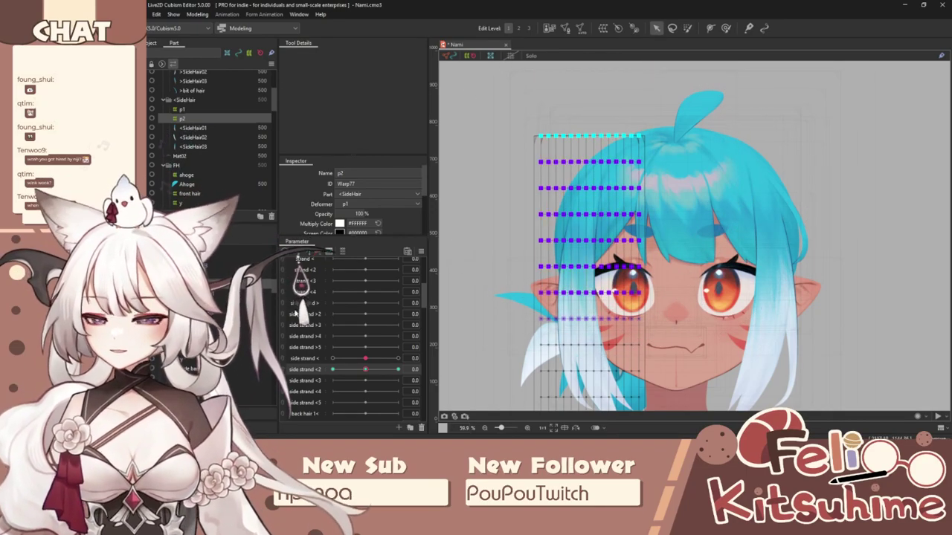
Step: Run an Edit Form command on p2's selected upper points and check the grid at "side strand <2" 1.0 and -1.0
left_click(204, 17)
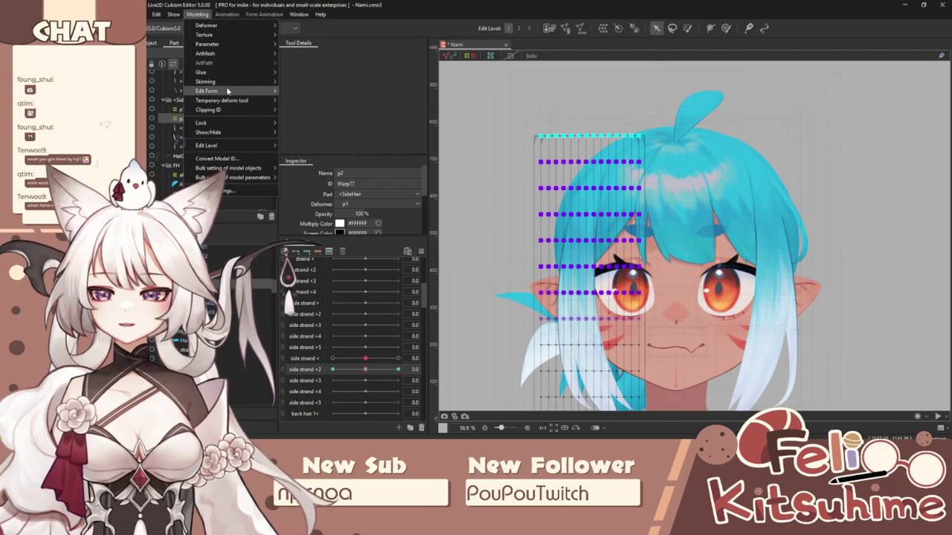
left_click(321, 140)
left_click_drag(365, 370, 465, 365)
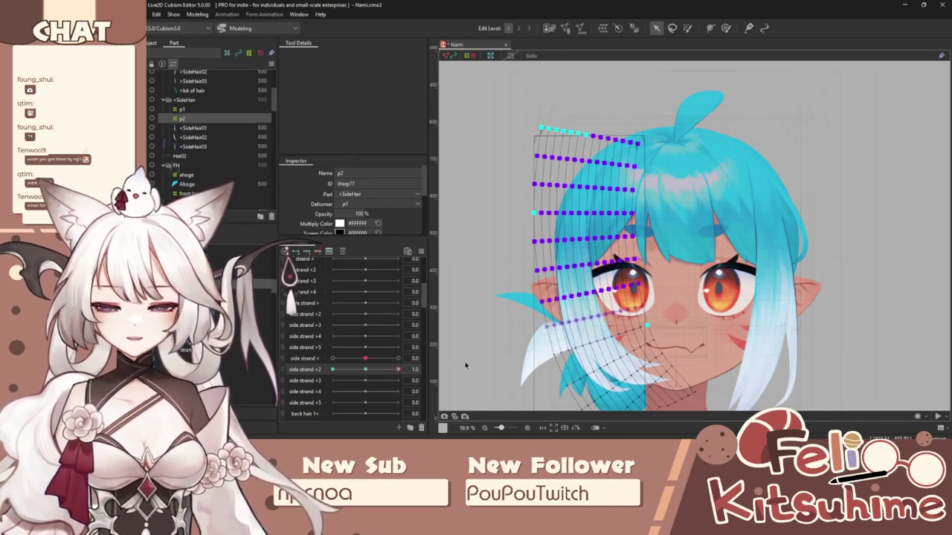
left_click_drag(399, 369, 306, 372)
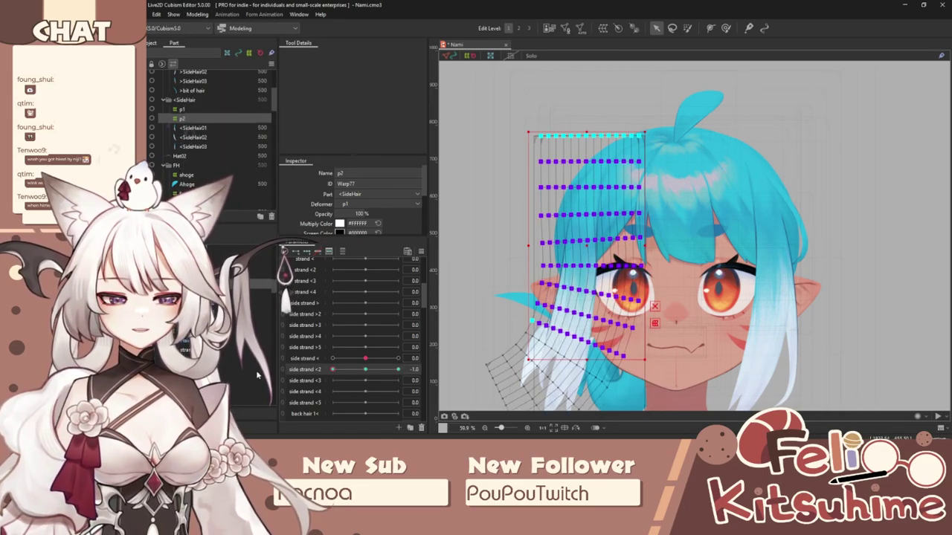
Step: Hide the selection overlay and set up a 390.6 px deform brush for the strand at "side strand <2" -1.0
scroll(544, 181, "down", 1)
key("ctrl+h")
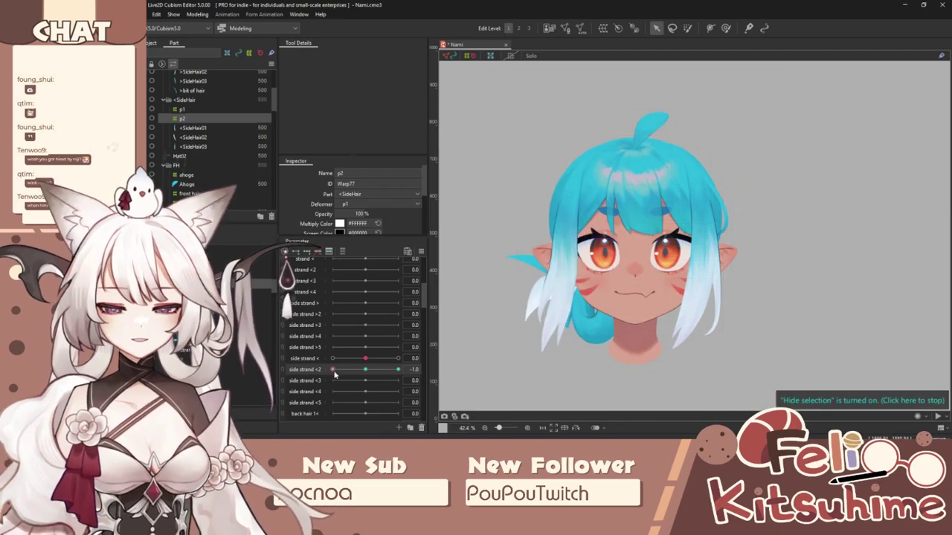
scroll(556, 321, "up", 2)
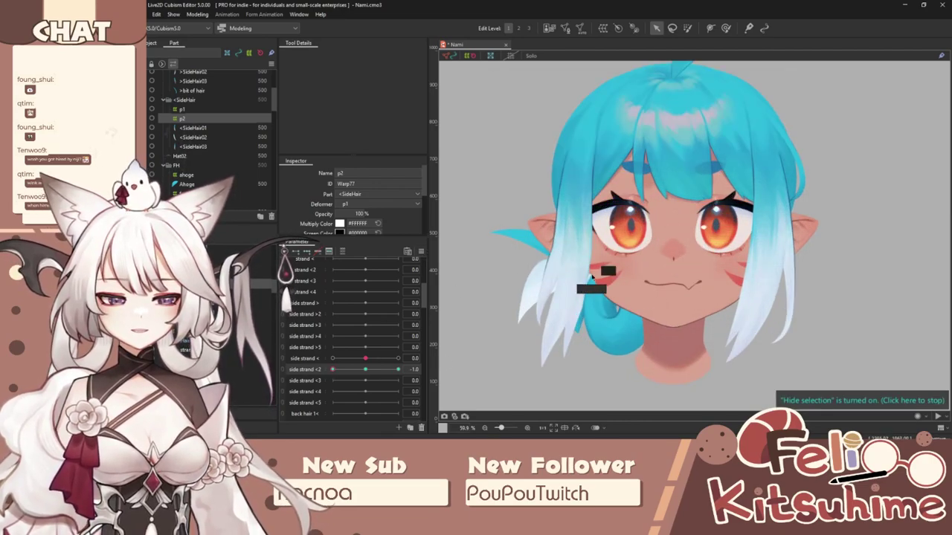
left_click(725, 29)
mouse_move(625, 245)
left_mouse_down()
mouse_move(497, 266)
mouse_move(584, 296)
left_mouse_up()
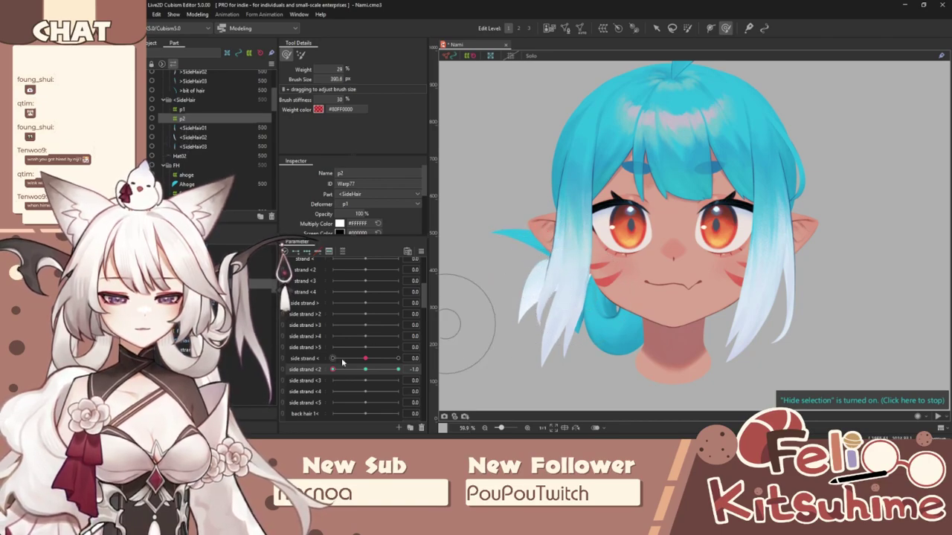
Step: Set the Extended Interpolation method of "side strand <2" to Ellipse interpolation
mouse_move(333, 368)
left_mouse_down()
mouse_move(490, 347)
mouse_move(331, 363)
left_mouse_up()
left_click(421, 251)
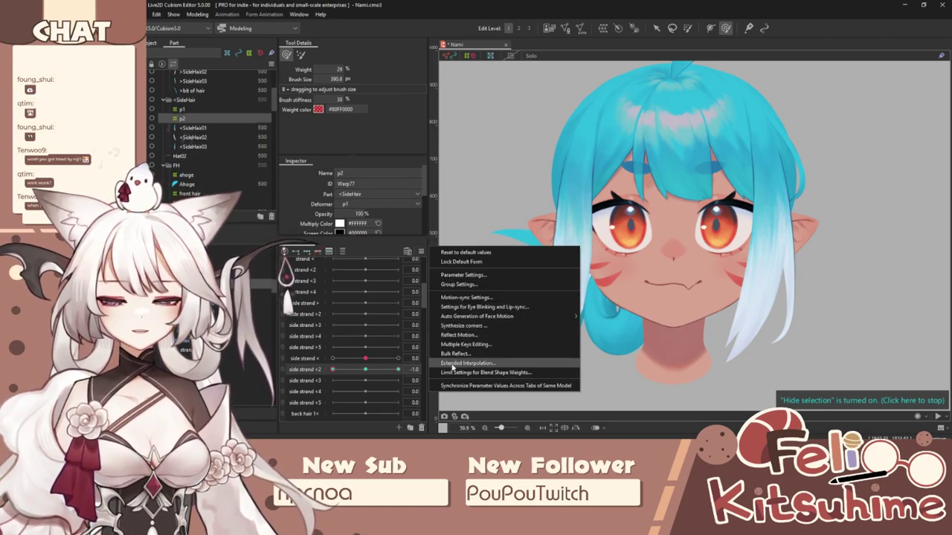
left_click(454, 367)
left_click(521, 221)
left_click(529, 238)
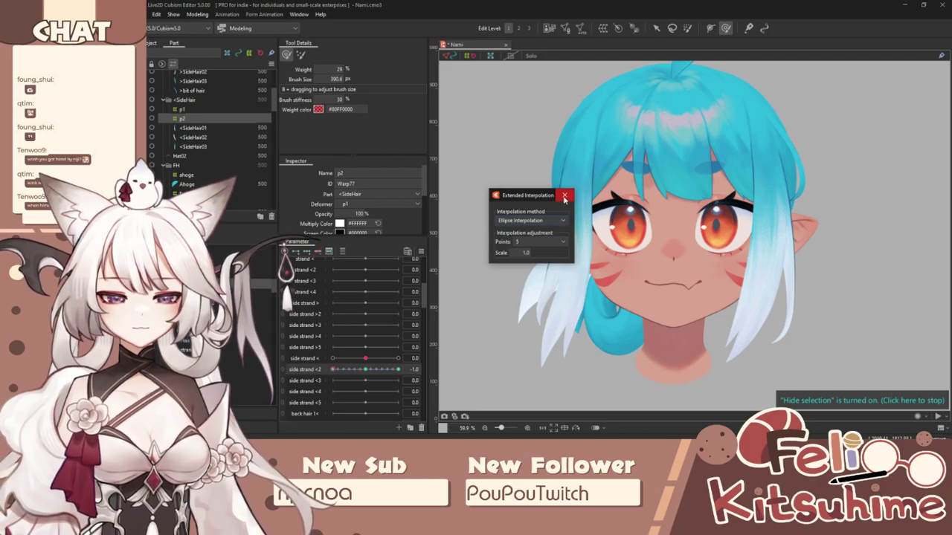
left_click(565, 195)
Step: Combine "side strand <" with "side strand <2" into one two-axis control, keep both at 0.0 and show p2's grid
left_click(284, 364)
mouse_move(365, 386)
left_mouse_down()
mouse_move(354, 338)
mouse_move(361, 399)
mouse_move(293, 347)
mouse_move(339, 352)
mouse_move(329, 376)
mouse_move(378, 392)
mouse_move(372, 373)
mouse_move(369, 387)
mouse_move(369, 376)
mouse_move(337, 367)
mouse_move(366, 373)
left_mouse_up()
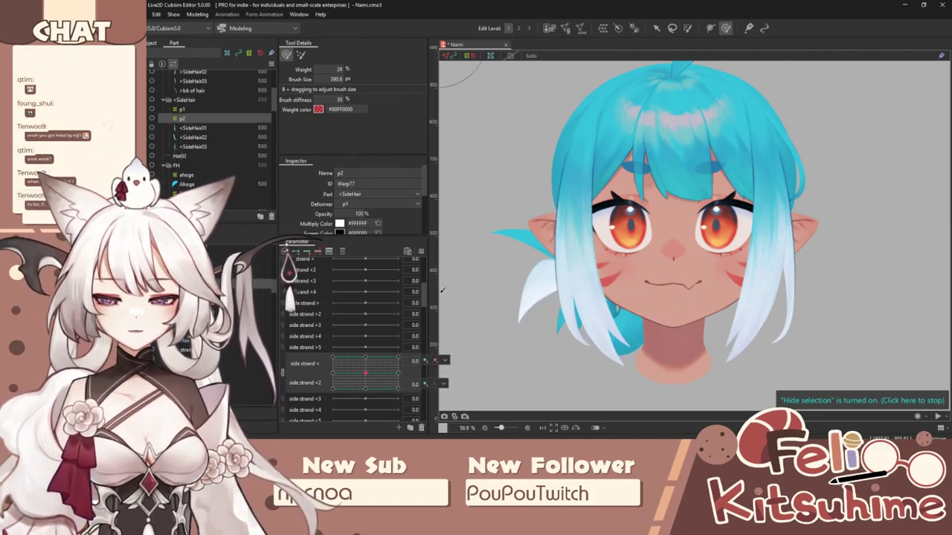
left_click(656, 28)
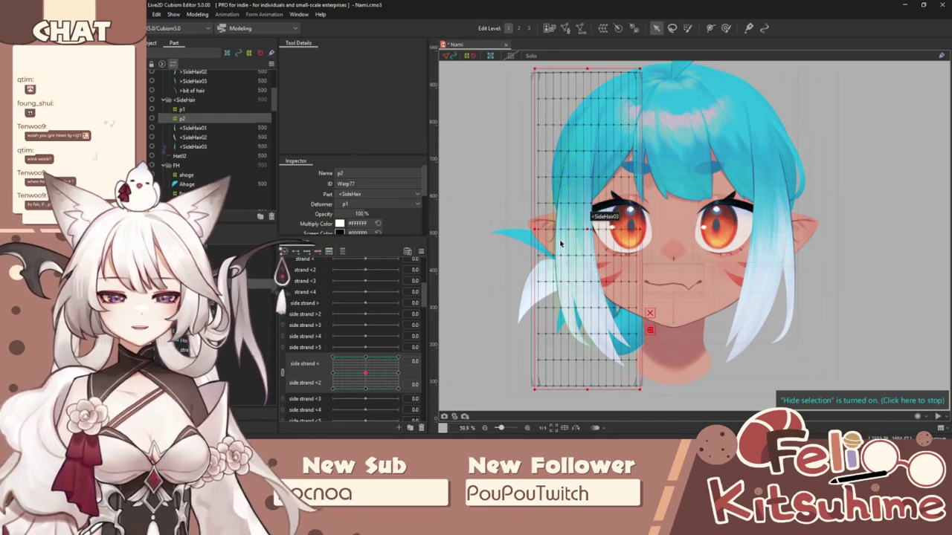
scroll(560, 242, "down", 2)
scroll(535, 293, "up", 2)
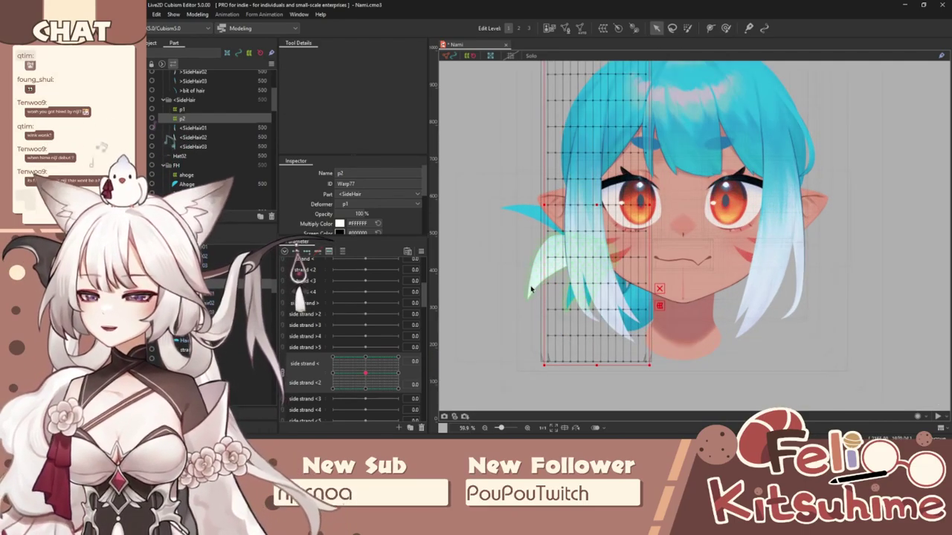
Step: Switch to the deform brush and enlarge it to 860.2 px for p2
left_click(726, 27)
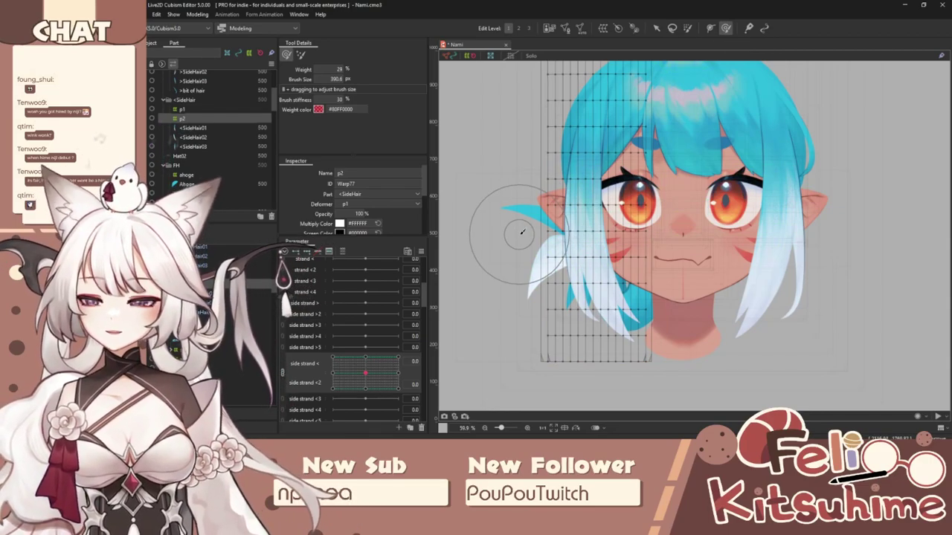
scroll(571, 247, "up", 2)
scroll(595, 297, "down", 4)
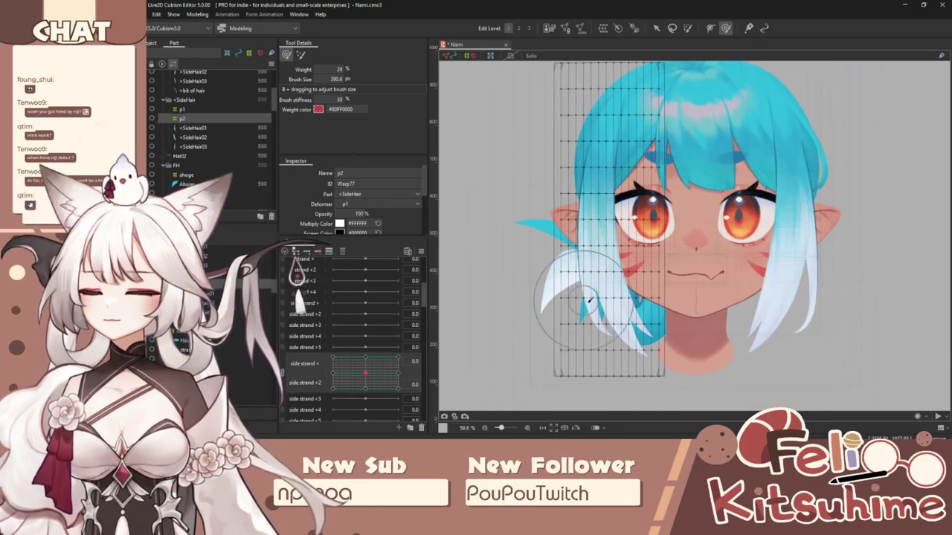
scroll(613, 313, "up", 2)
scroll(612, 313, "up", 2)
key("b")
left_click_drag(594, 255, 649, 276)
scroll(622, 277, "down", 2)
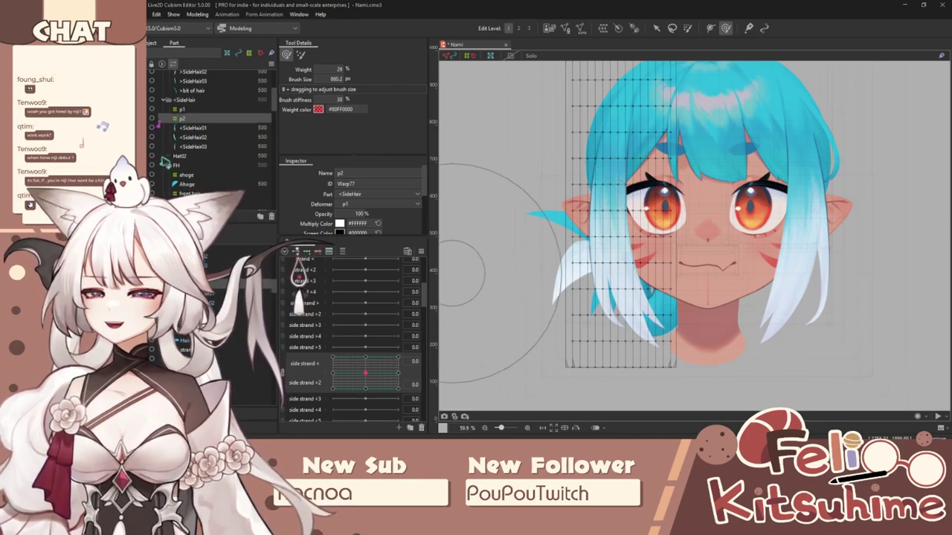
scroll(510, 295, "down", 2)
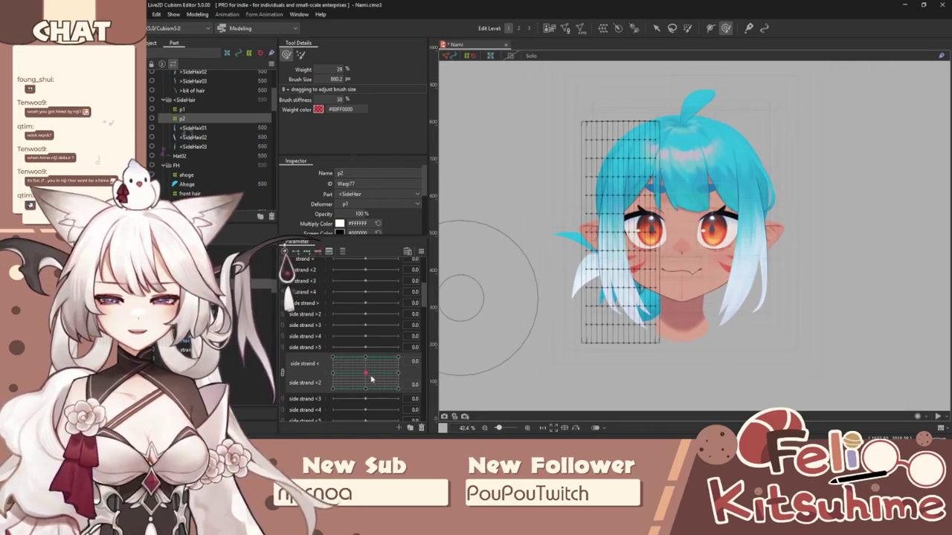
Step: Separate the two combined side strand parameters and inspect the hair at "side strand <2" -1.0 with the selection hidden
left_click_drag(366, 374, 331, 369)
scroll(602, 322, "up", 2)
key("ctrl+t")
left_click(283, 374)
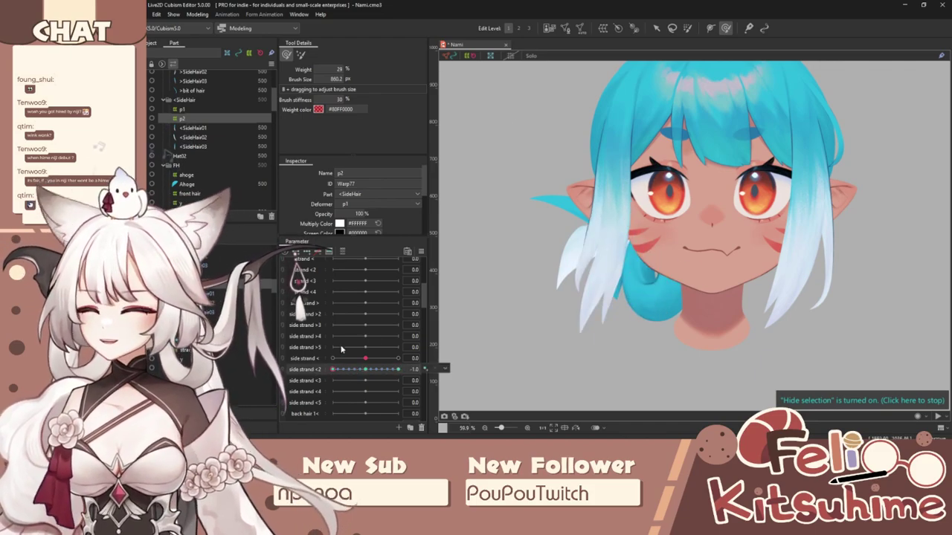
scroll(513, 257, "down", 3)
scroll(524, 259, "up", 3)
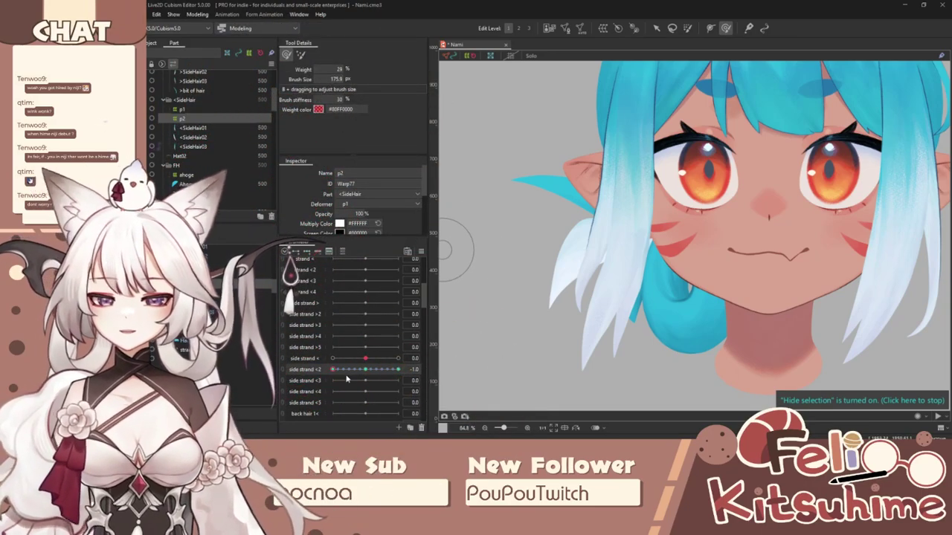
Step: Link "side strand <" and "side strand <2" again and return both to 0.0
left_click(283, 360)
mouse_move(366, 377)
left_mouse_down()
mouse_move(389, 361)
mouse_move(412, 370)
mouse_move(384, 359)
mouse_move(375, 381)
left_mouse_up()
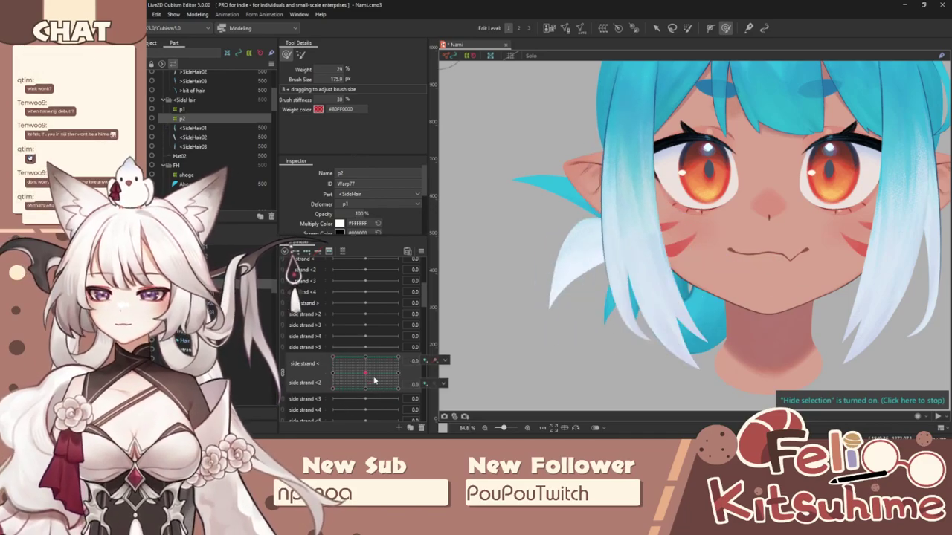
Step: Turn off hiding of the selection and select the "<SideHair01" mesh
left_click(658, 29)
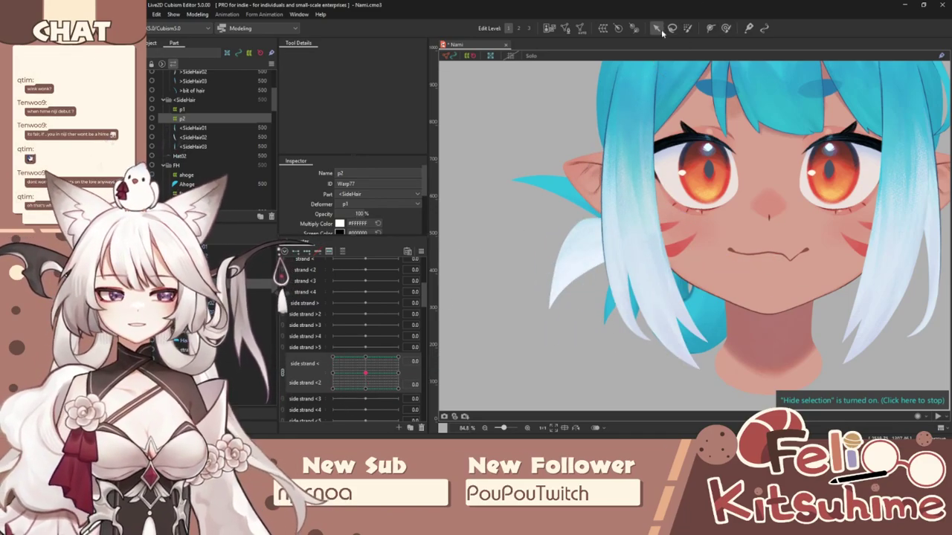
key("ctrl+t")
left_click(645, 279)
scroll(451, 305, "down", 1)
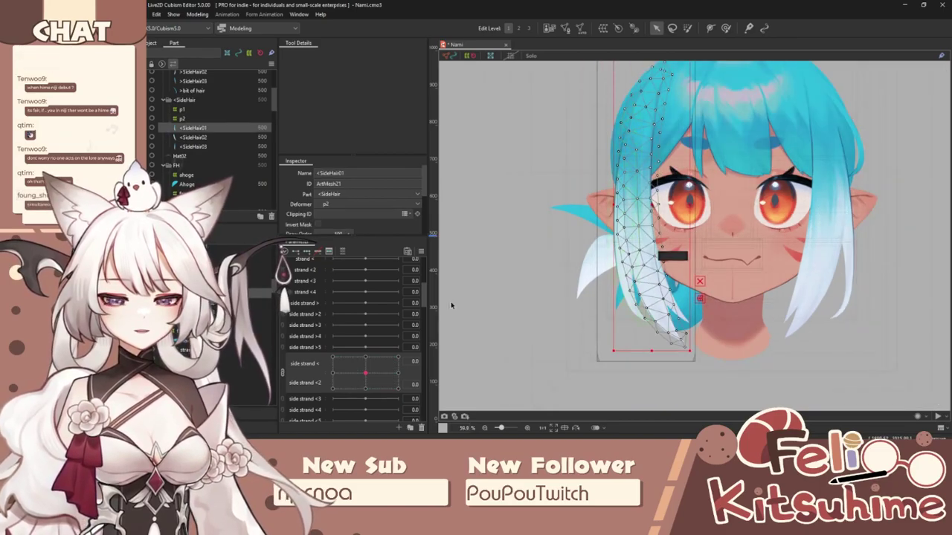
Step: Place a deform path down the centre of the "<SideHair01" strand, with points from its root to its tip
left_click(709, 28)
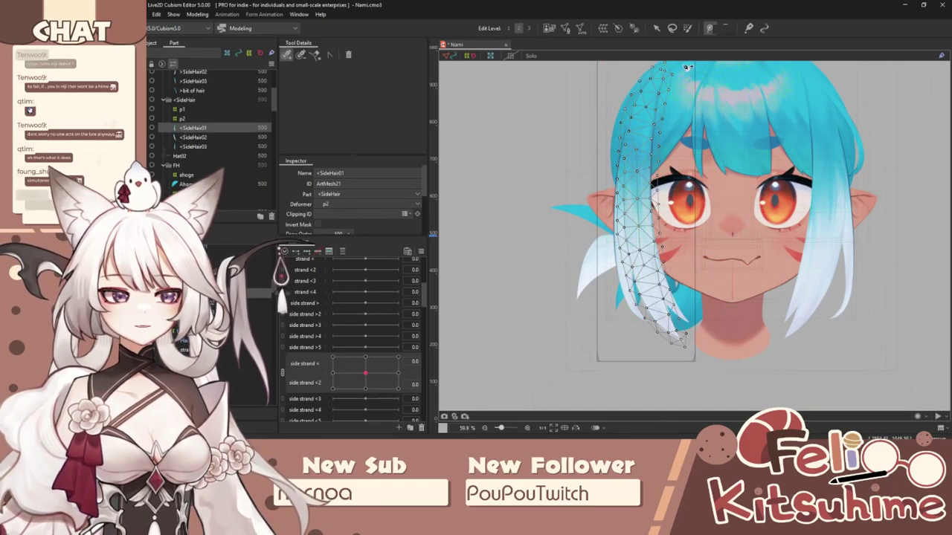
left_click(662, 75)
left_click(644, 121)
left_click(633, 199)
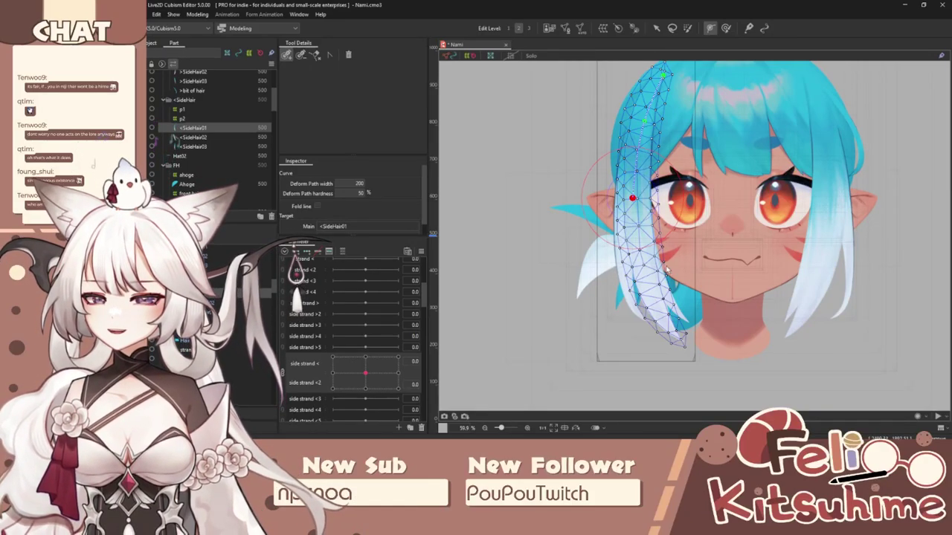
scroll(667, 269, "up", 2)
left_click(624, 254)
scroll(626, 256, "down", 1)
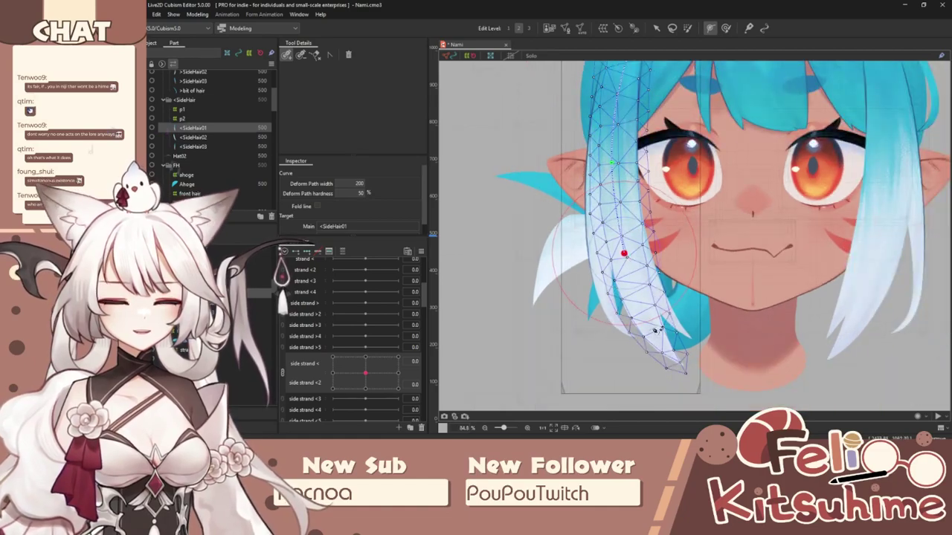
scroll(657, 331, "up", 3)
left_click(688, 379)
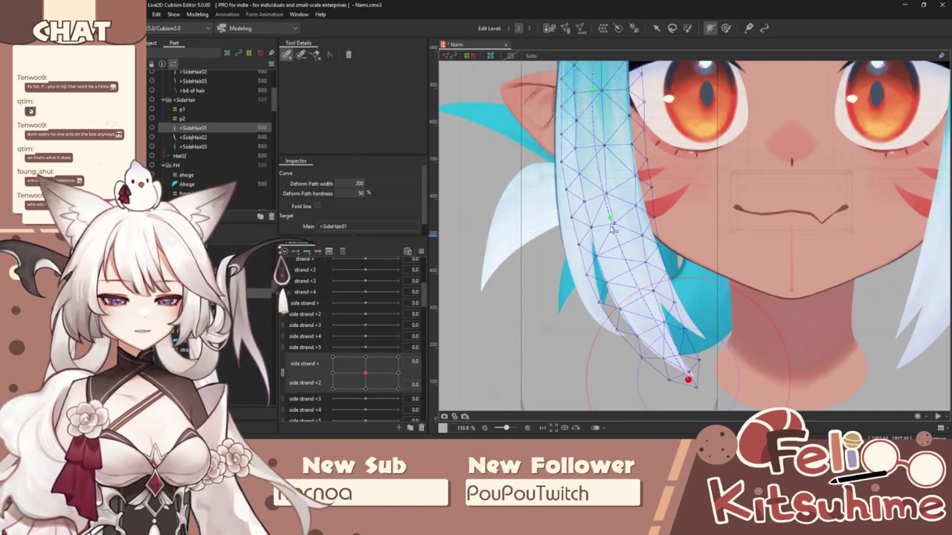
left_click(610, 222)
scroll(602, 232, "down", 3)
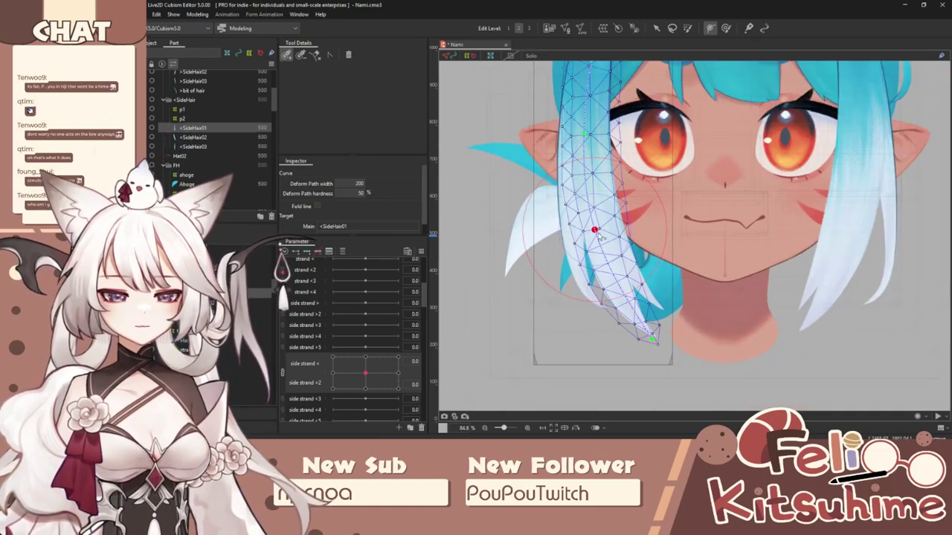
Step: Separate "side strand <" from "side strand <2" and add a deform path point in the lower part of "<SideHair01", above the tip
left_click(658, 29)
left_click(286, 372)
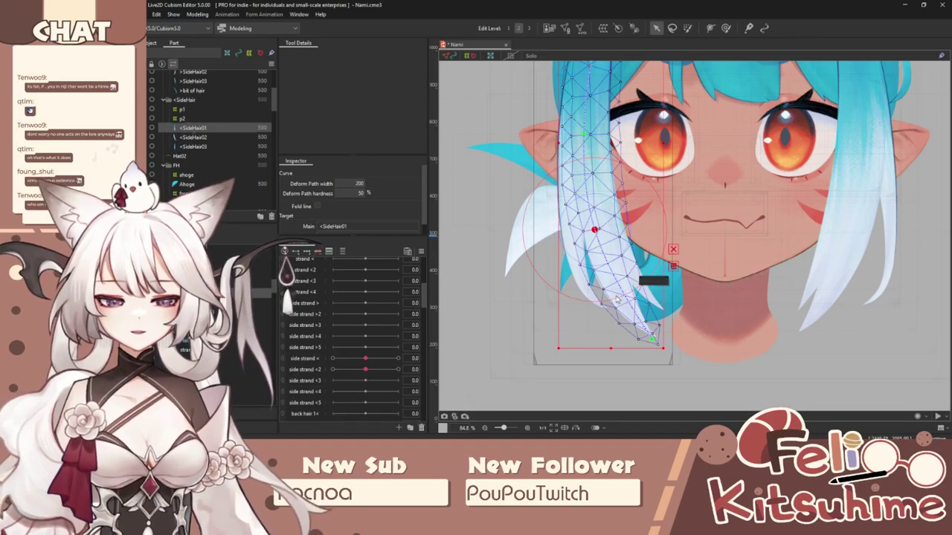
left_click_drag(589, 261, 594, 248)
mouse_move(364, 370)
left_mouse_down()
mouse_move(400, 372)
mouse_move(285, 381)
mouse_move(367, 373)
left_mouse_up()
left_click(711, 29)
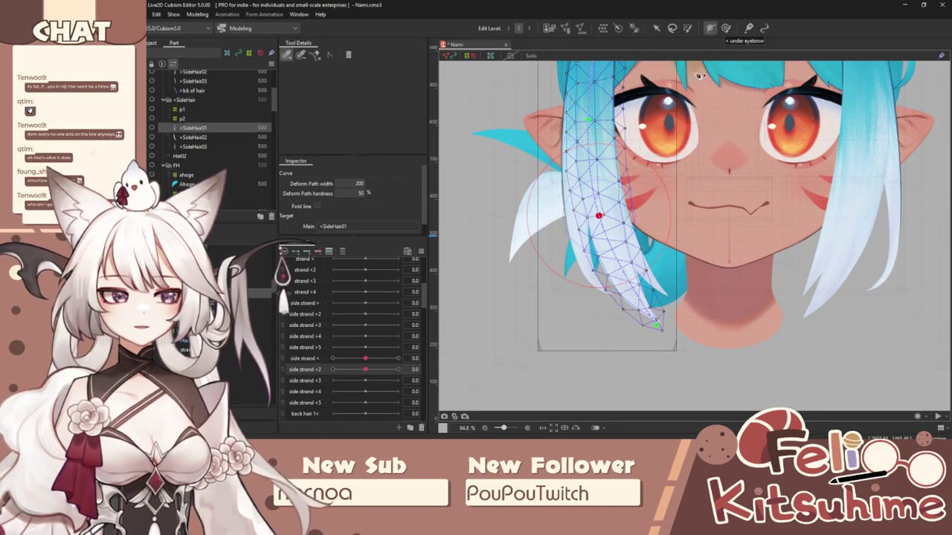
left_click_drag(621, 272, 623, 277)
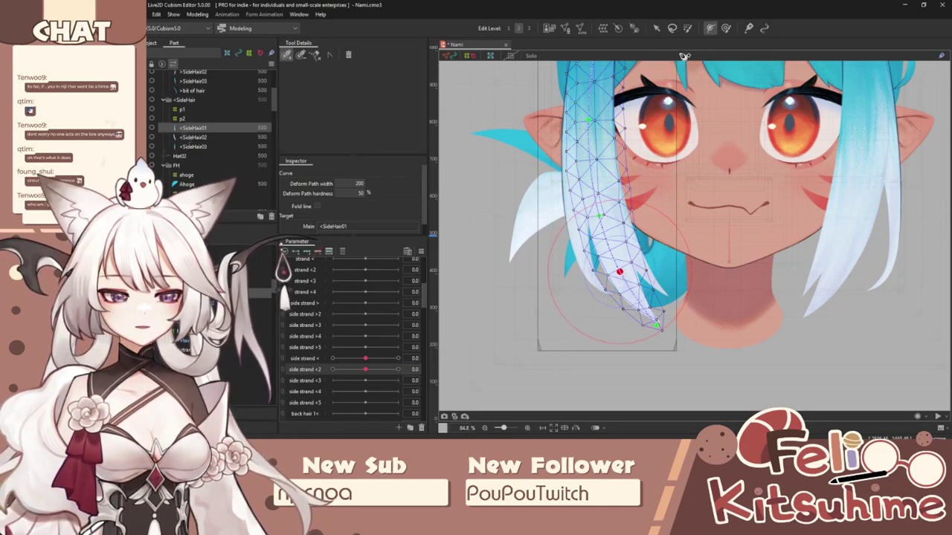
Step: Add three keys to "side strand <3" and at 1.0 bend the lower end of "<SideHair01" inward and up toward the neck
key("v")
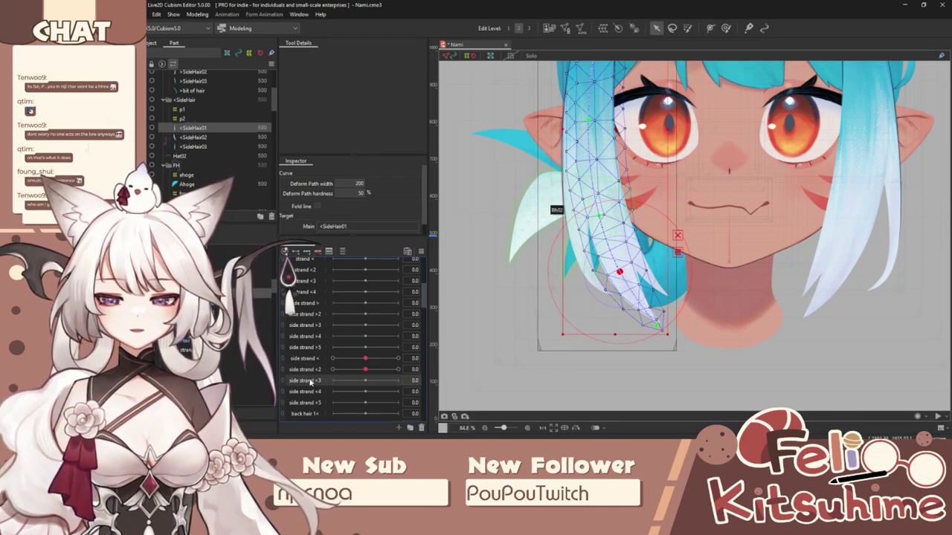
scroll(663, 289, "up", 2)
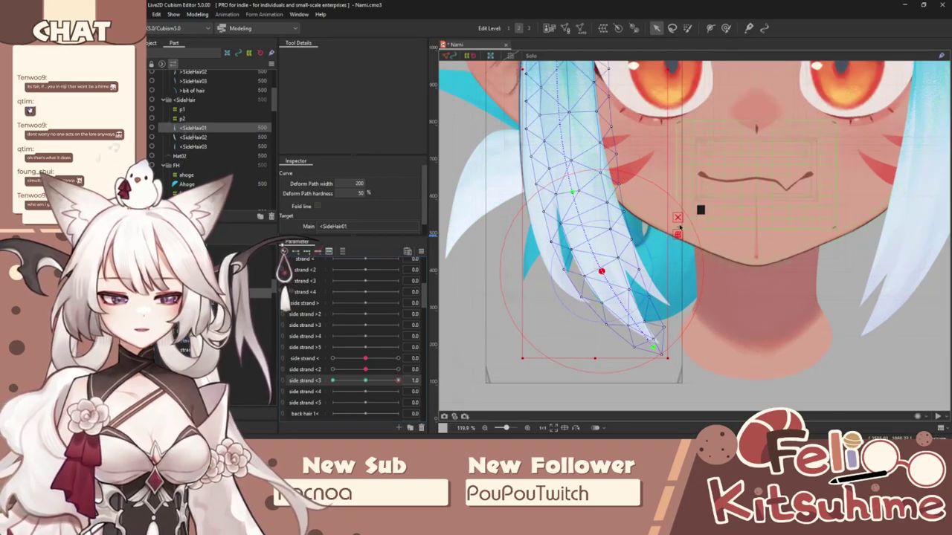
left_click_drag(604, 277, 620, 270)
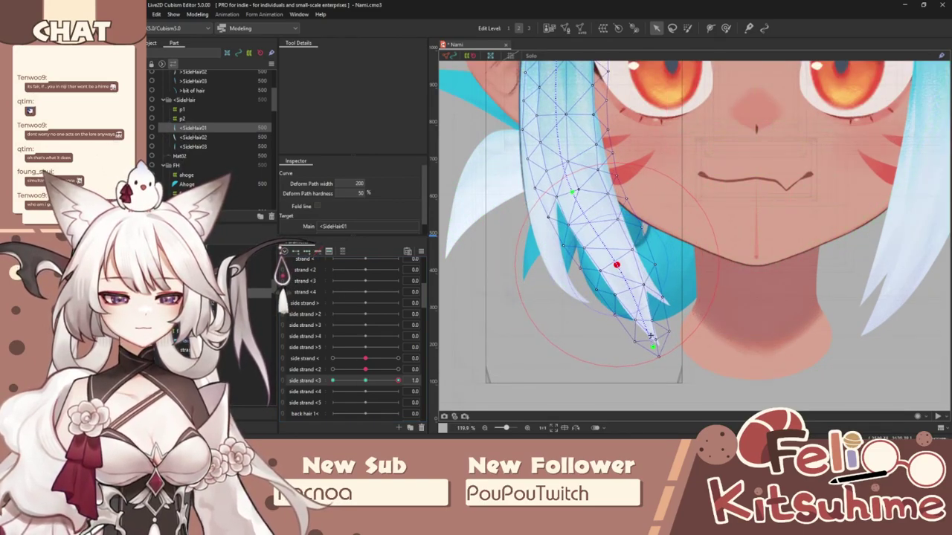
left_click_drag(655, 349, 693, 302)
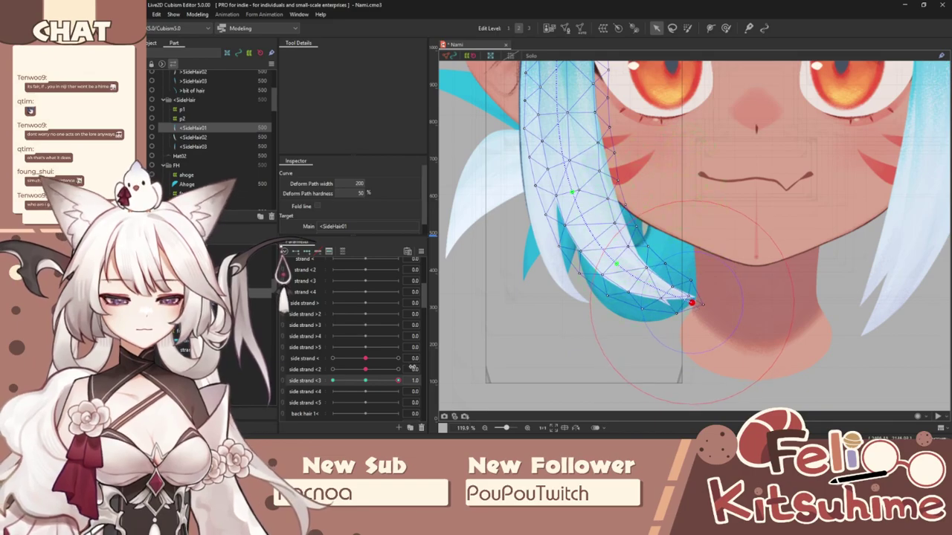
Step: At "side strand <3" -1.0, bend the lower path point and tip of "<SideHair01" outward so the strand hangs down
left_click_drag(399, 381, 275, 365)
left_click_drag(606, 275, 589, 281)
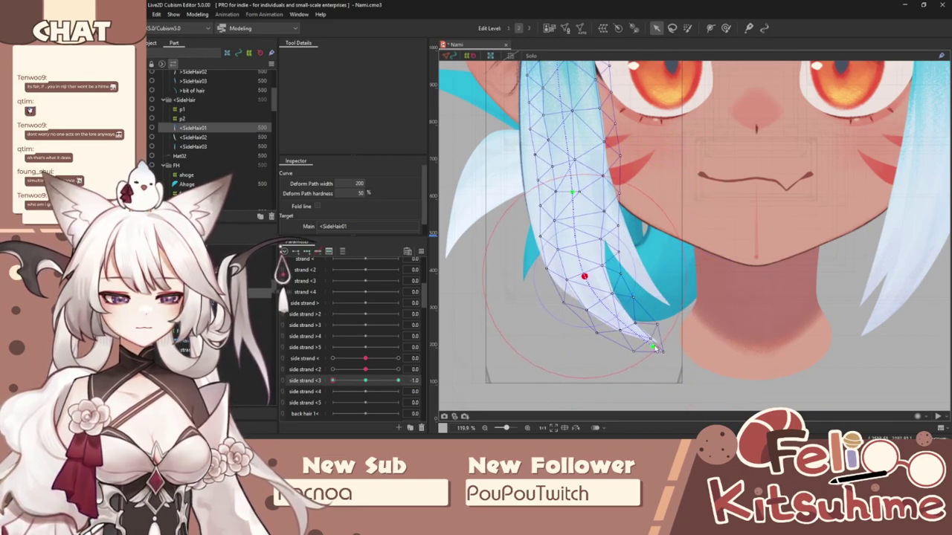
left_click_drag(656, 348, 599, 368)
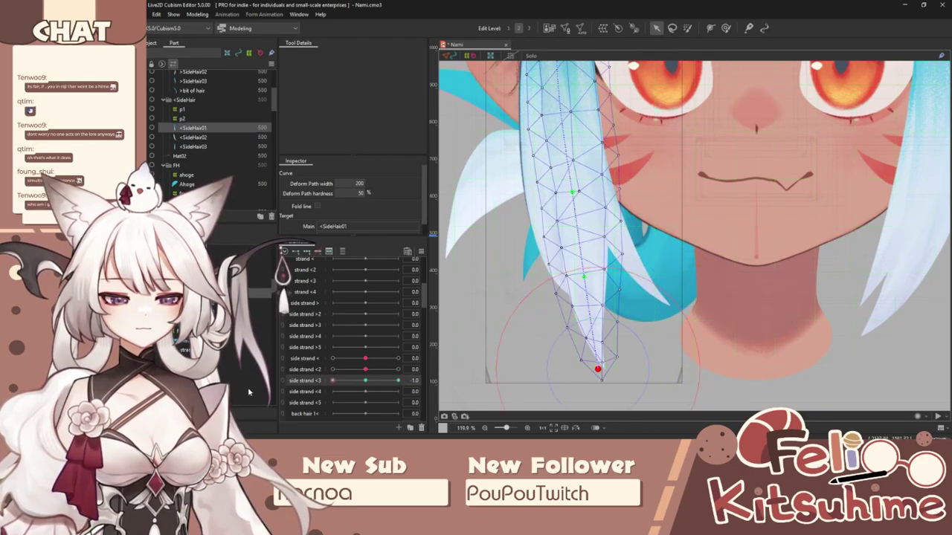
Step: Return "side strand <3" to 0.0 and add keys at -1.0, 0.0 and 1.0 to "side strand <4"
left_click(283, 370)
mouse_move(365, 394)
left_mouse_down()
mouse_move(325, 406)
mouse_move(301, 363)
mouse_move(368, 392)
left_mouse_up()
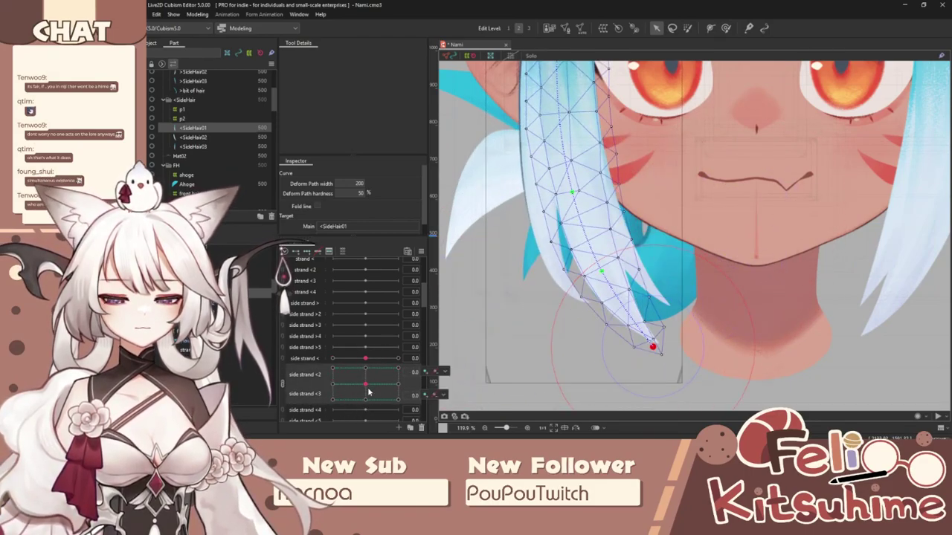
left_click(283, 385)
left_click(309, 391)
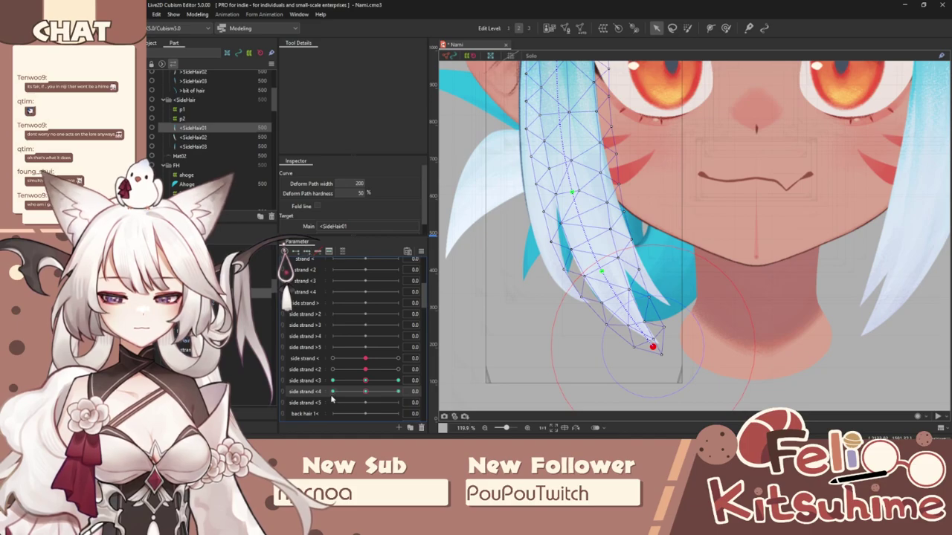
left_click(710, 29)
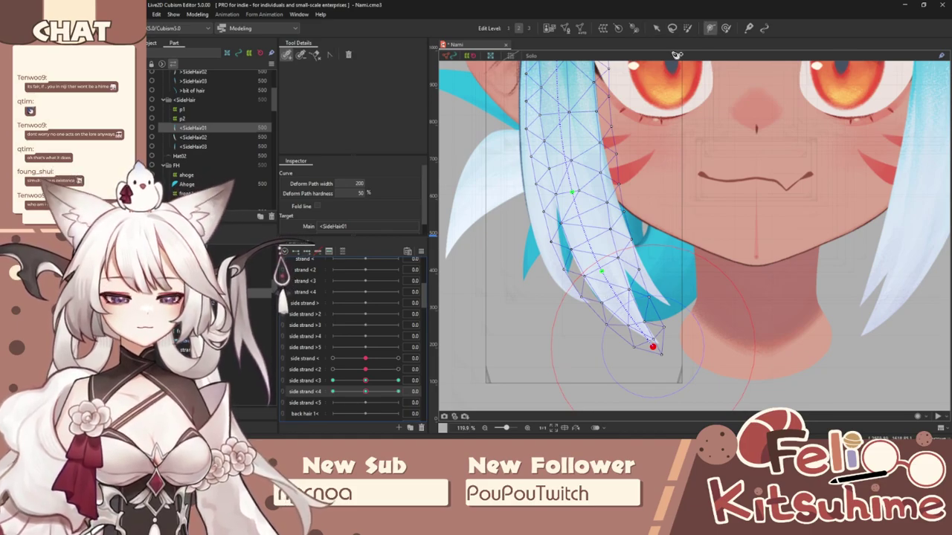
left_click(656, 30)
Step: Shape the tip of "<SideHair01" on "side strand <4", bending it inward and up at 1.0 and outward and down at -1.0
left_click_drag(366, 381, 435, 387)
left_click_drag(653, 348, 664, 336)
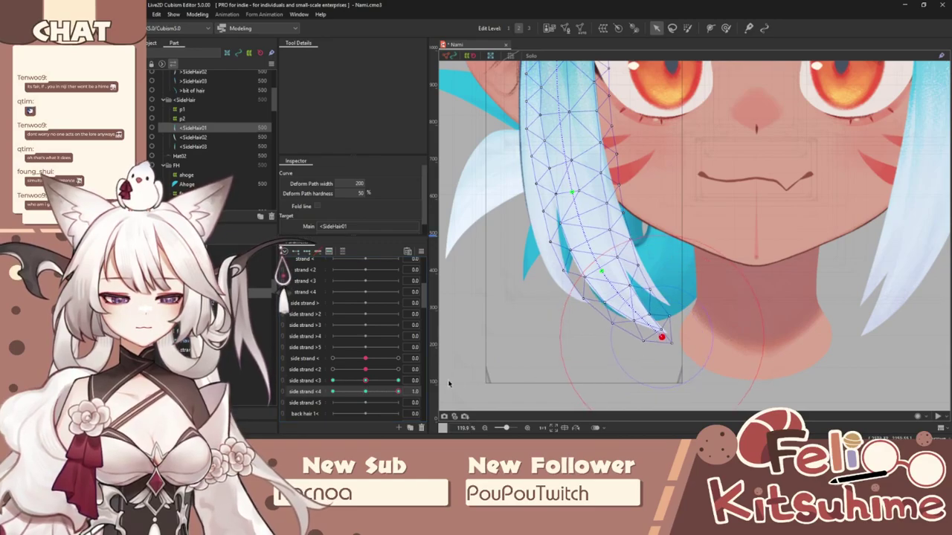
left_click_drag(399, 391, 278, 407)
left_click_drag(657, 357, 638, 363)
Step: With "side strand <3" at 1.0 and "side strand <4" at -1.0, lower the strand tip and add a deform path point just above it
left_click(398, 381)
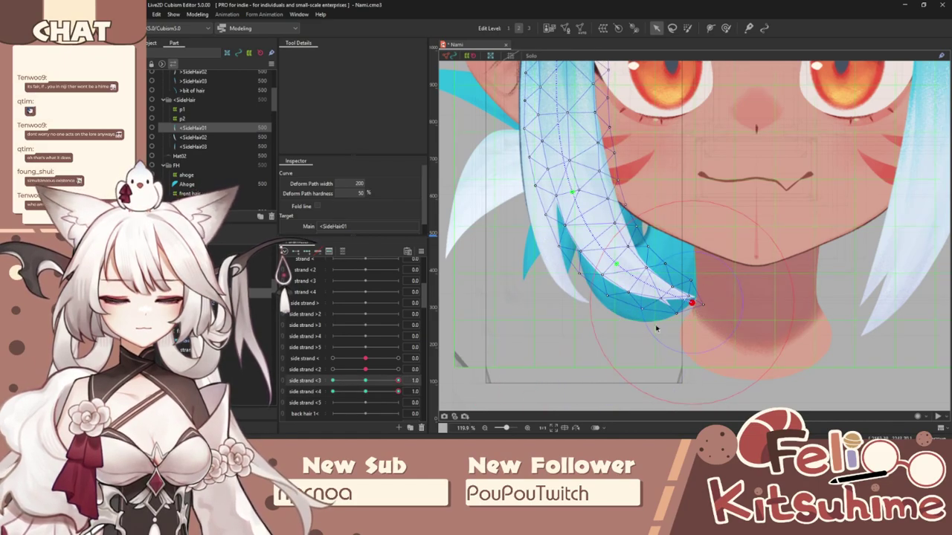
left_click_drag(697, 297, 676, 332)
left_click(333, 391)
left_click(710, 28)
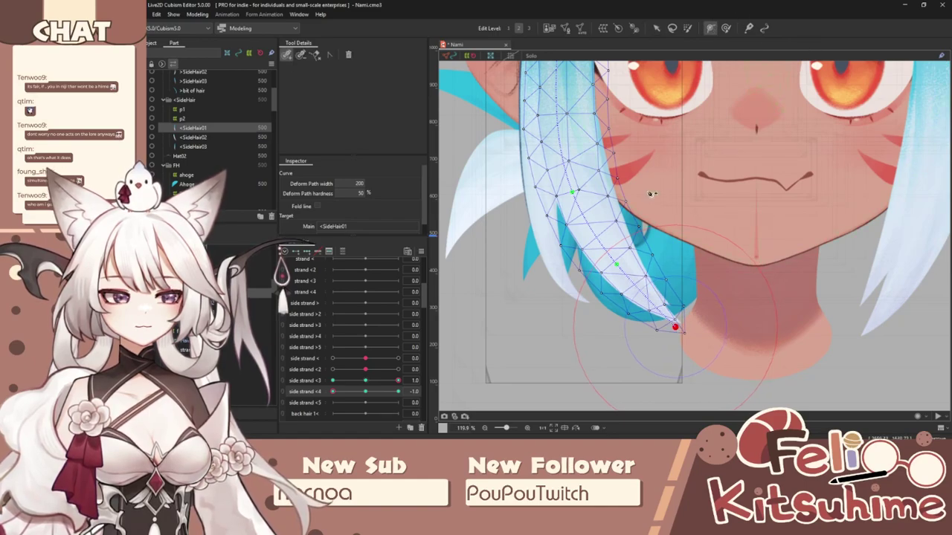
left_click(641, 292)
left_click(656, 29)
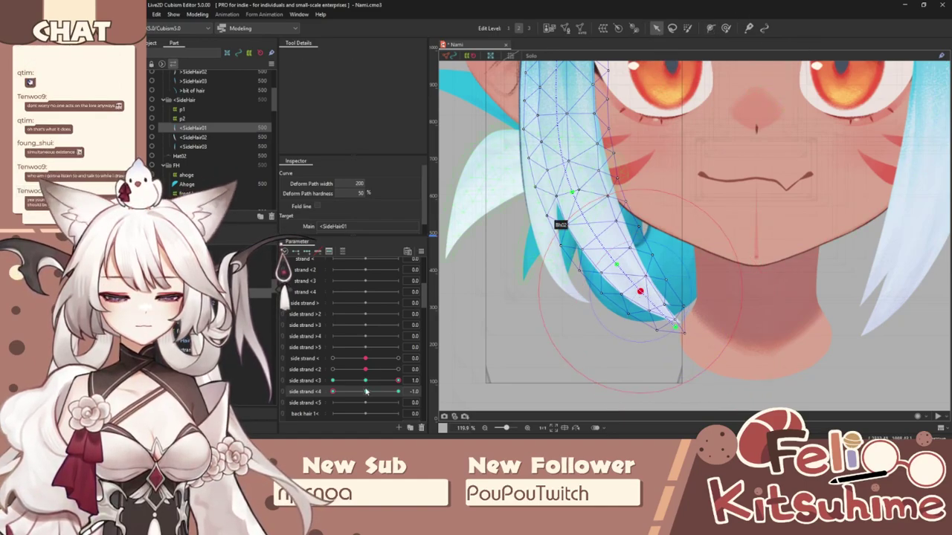
Step: With "side strand <3" at 1.0, lower the tip further at "side strand <4" -1.0 and curl it higher at 1.0
left_click_drag(678, 329, 669, 338)
left_click(399, 391)
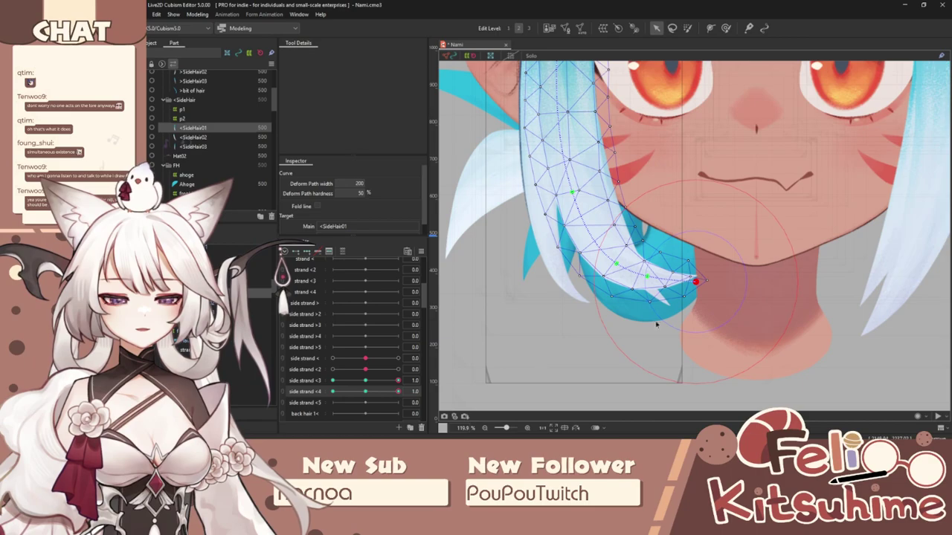
left_click_drag(699, 284, 693, 271)
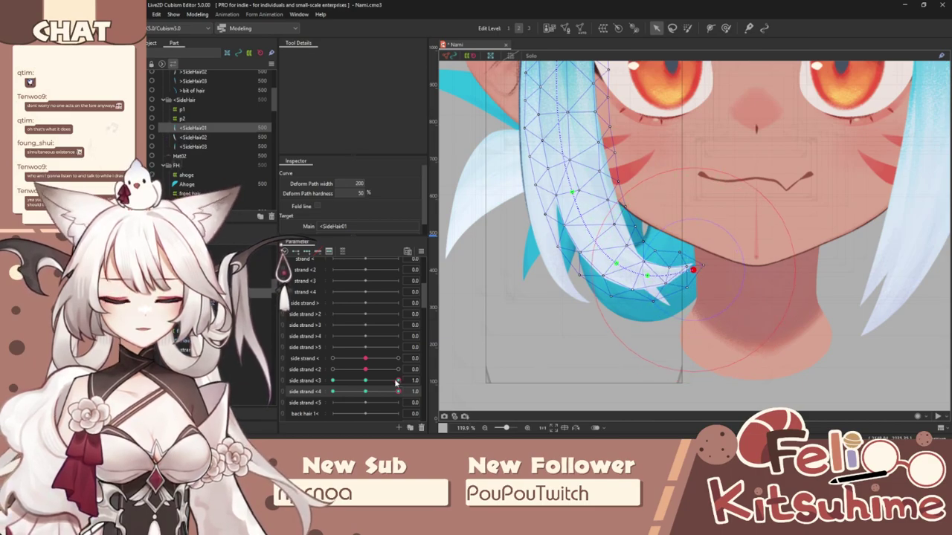
Step: Check the remaining key combinations, then with "side strand <3" at -1.0 and "side strand <4" at 1.0 lift the tip inward
left_click(365, 381)
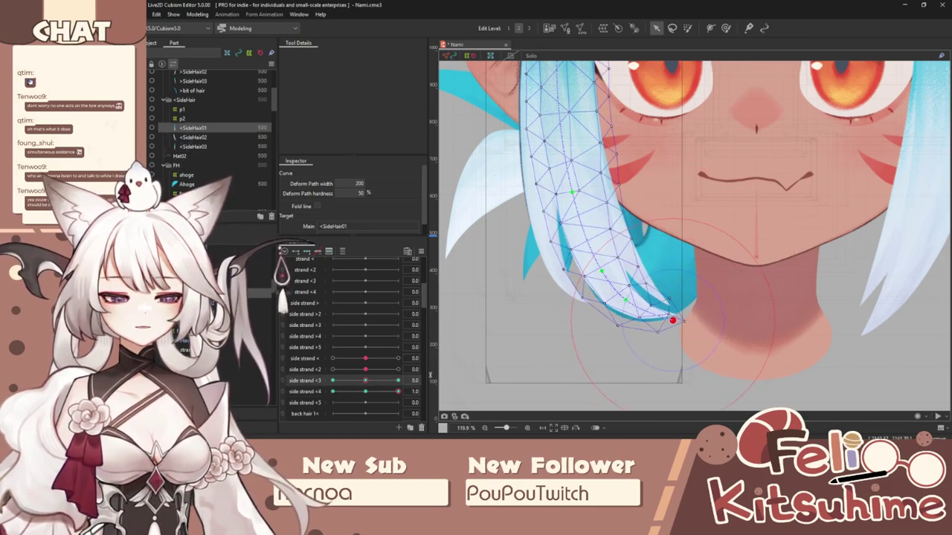
left_click(332, 391)
left_click(332, 380)
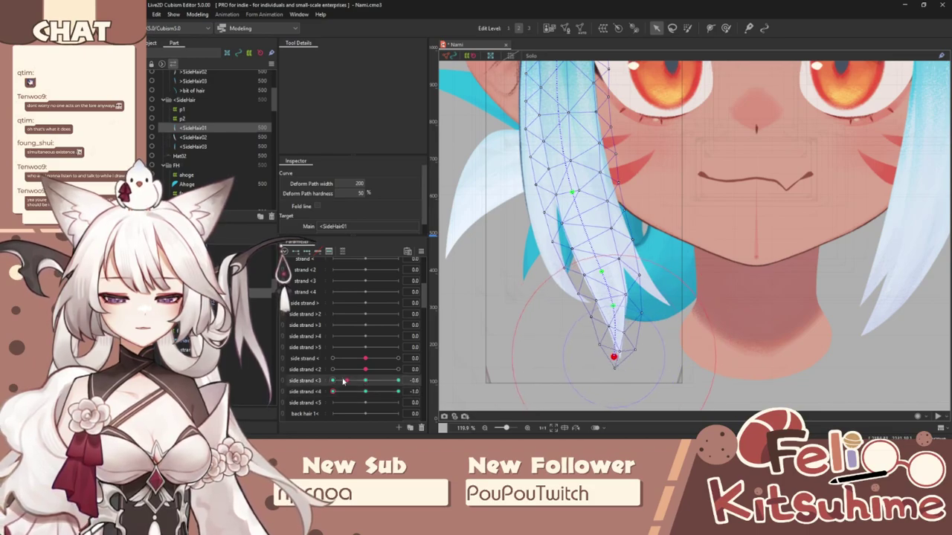
left_click(397, 391)
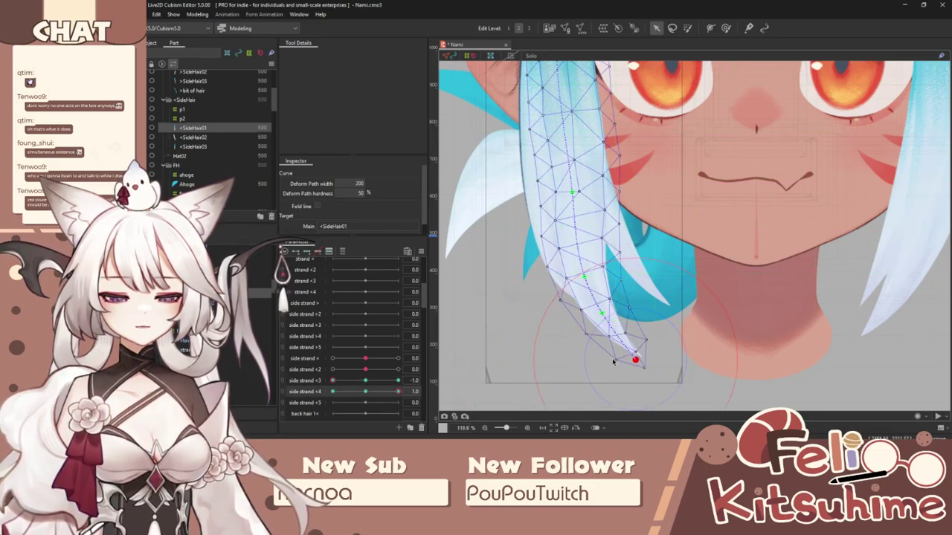
left_click_drag(636, 360, 645, 346)
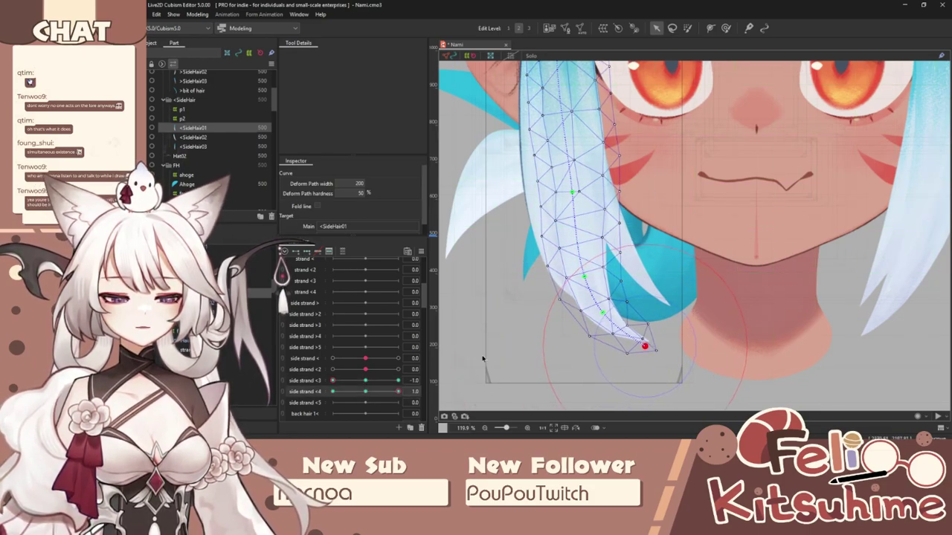
Step: Combine "side strand <3" with "side strand <4" and replace their linear interpolation with another extended interpolation method
left_click(283, 382)
left_click_drag(372, 400, 302, 406)
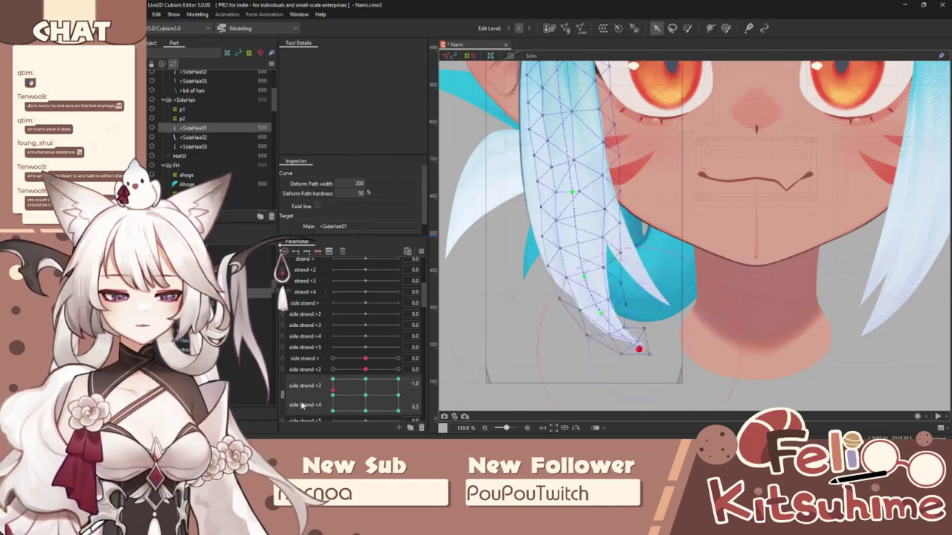
left_click(392, 389)
left_click(421, 252)
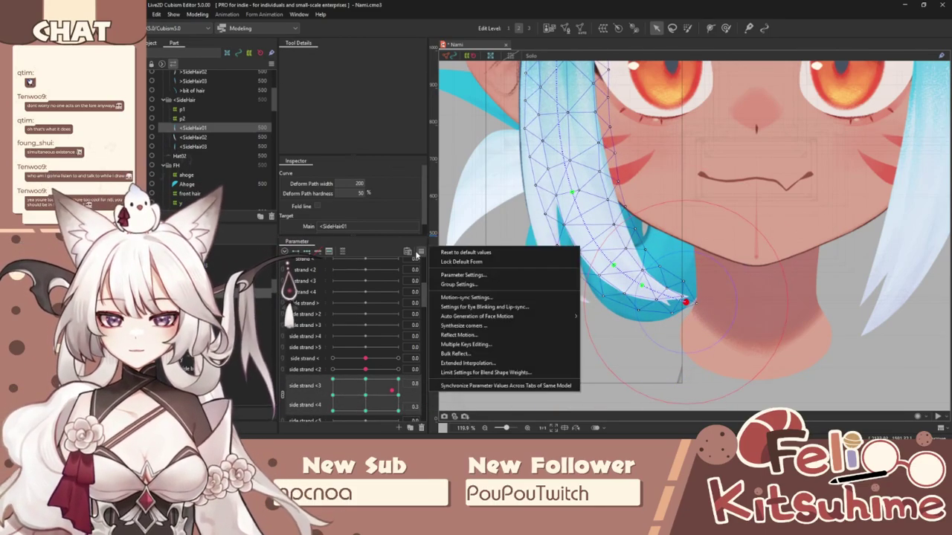
left_click(472, 360)
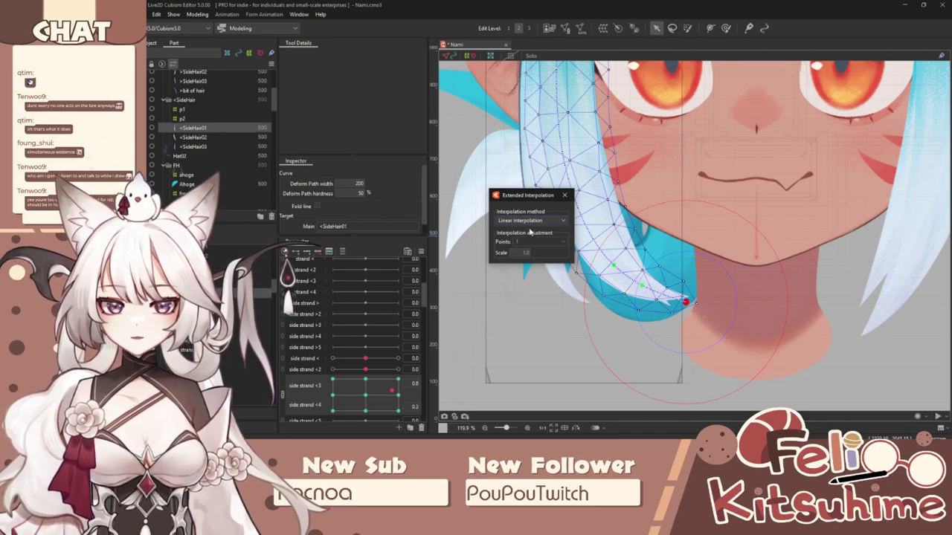
left_click(531, 221)
left_click(535, 239)
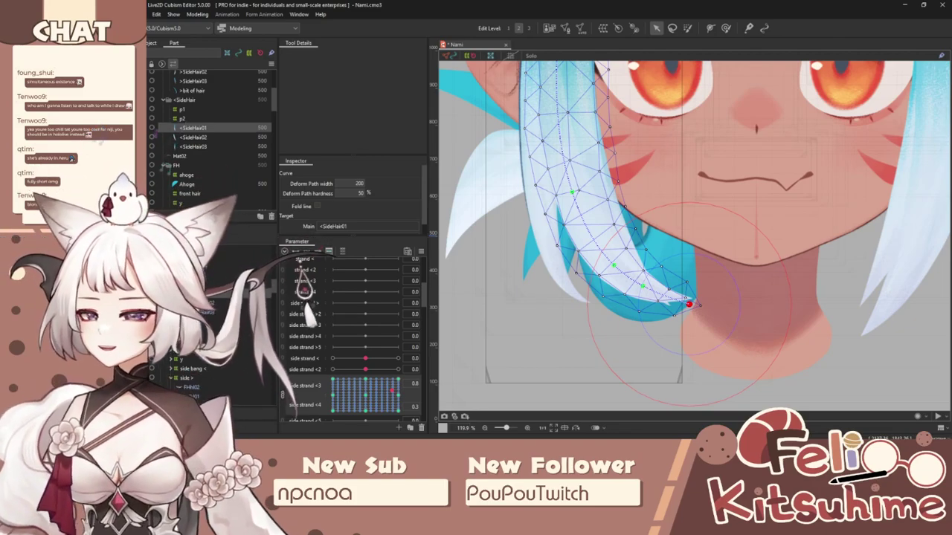
Step: Open the physics settings, frame the preview on the model's head and switch to the "side bangs <" group
left_click(197, 15)
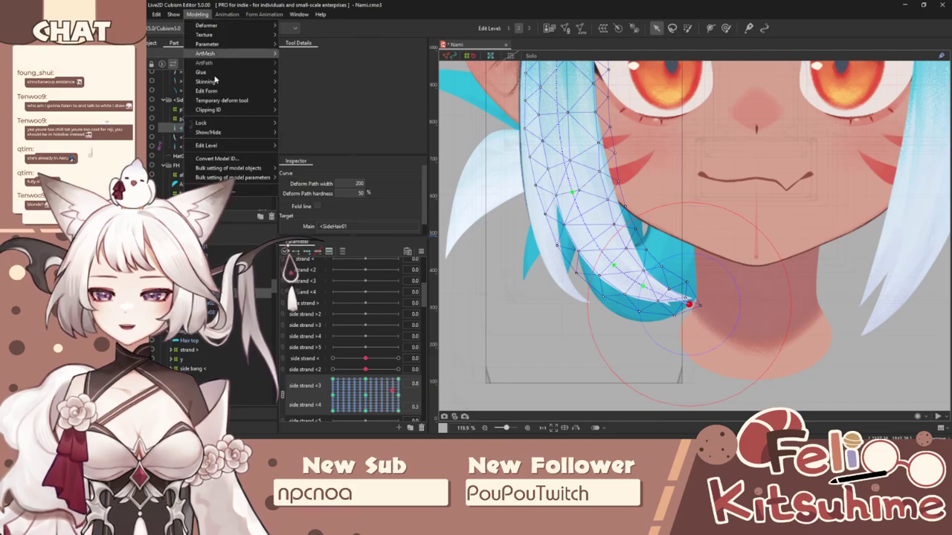
left_click(259, 192)
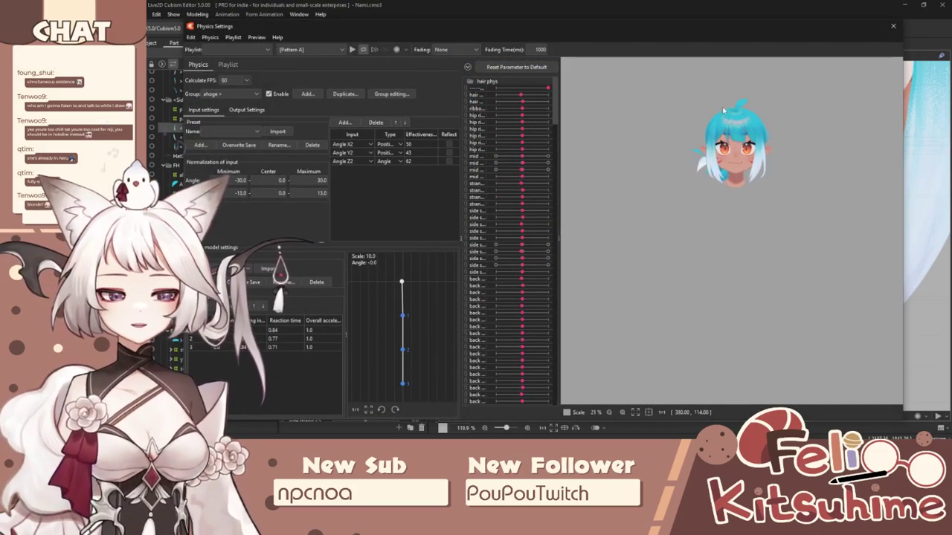
left_click_drag(664, 186, 773, 208)
left_click(249, 94)
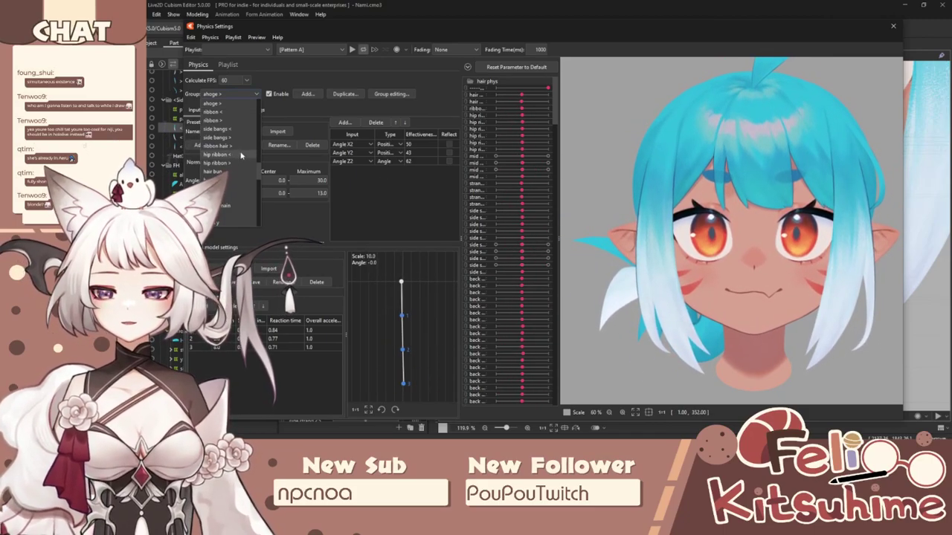
left_click(235, 130)
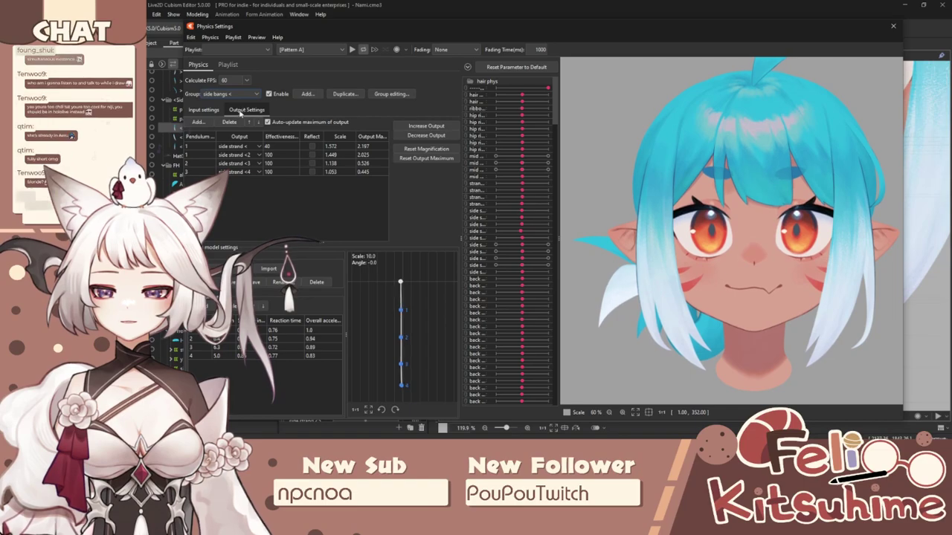
Step: In the group's output settings, set the effectiveness of "side strand <" to 100
left_click(246, 110)
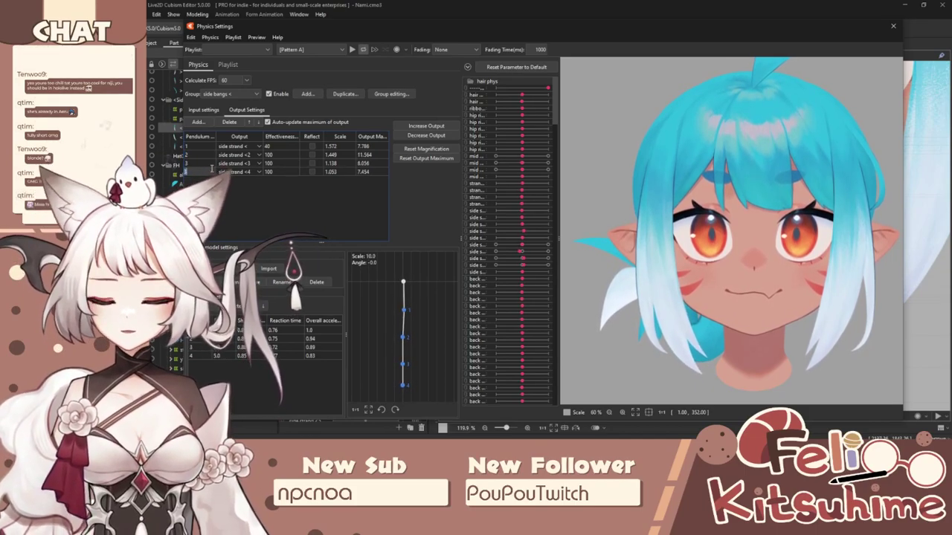
double_click(289, 146)
type("100")
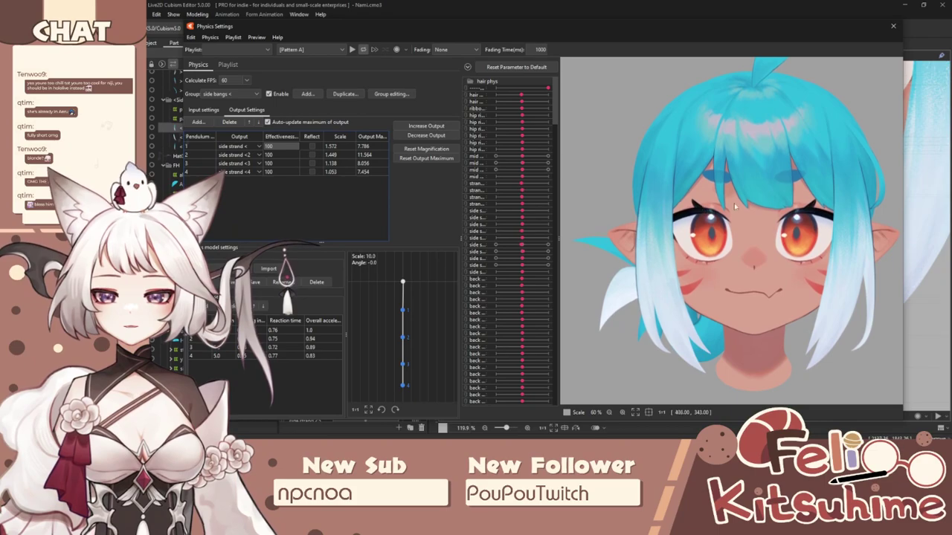
key("Return")
Step: Swing the model's head around in the physics preview to examine how the side hair follows and settles
left_click_drag(734, 215, 725, 181)
scroll(784, 234, "down", 2)
scroll(783, 234, "up", 2)
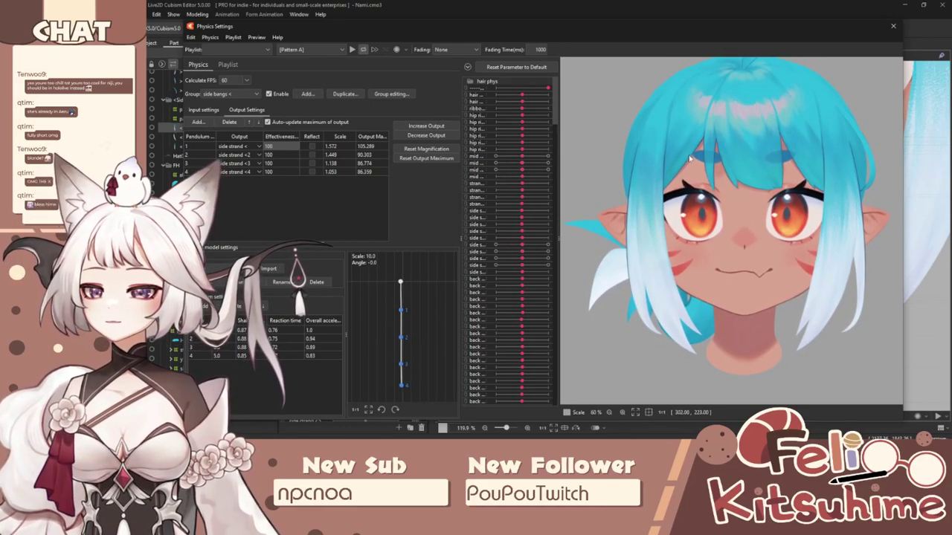
left_click_drag(661, 188, 538, 186)
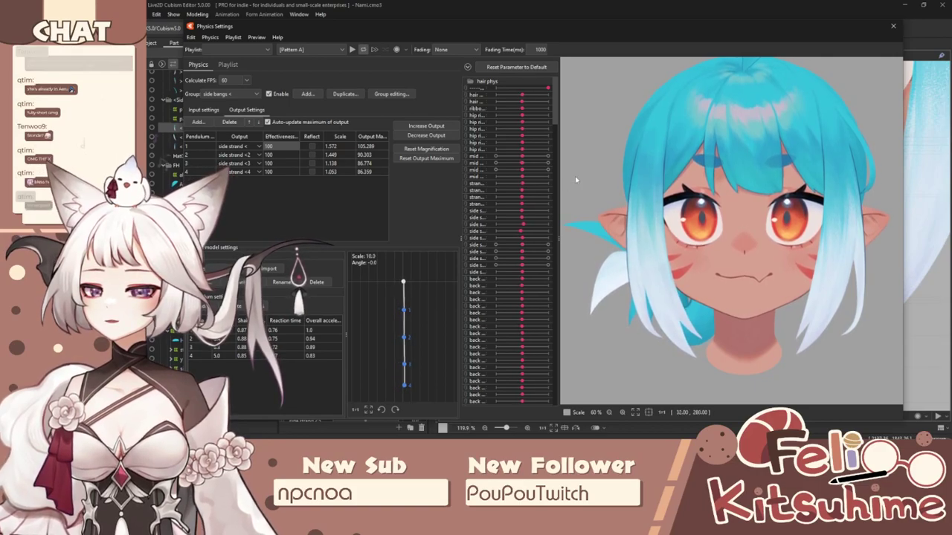
left_click_drag(572, 178, 751, 216)
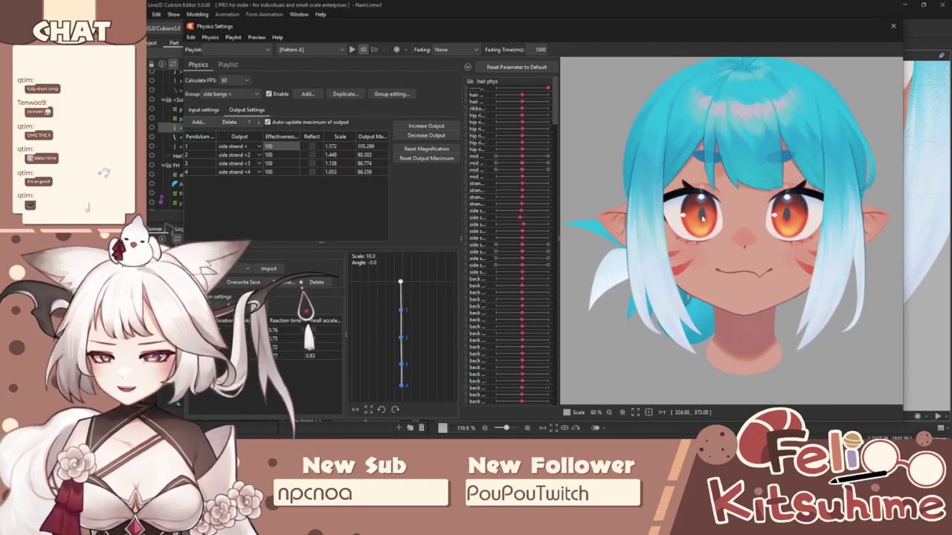
left_click_drag(688, 234, 536, 300)
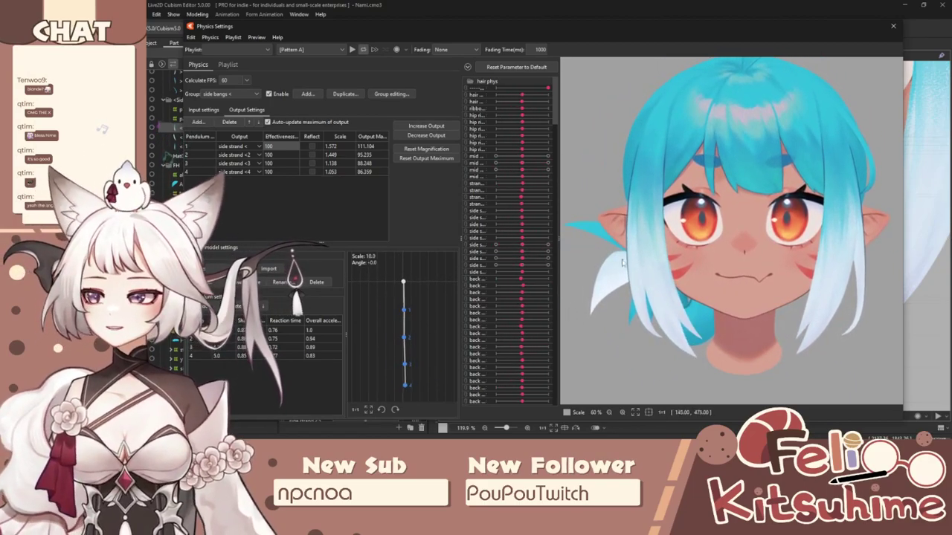
left_click_drag(697, 283, 596, 265)
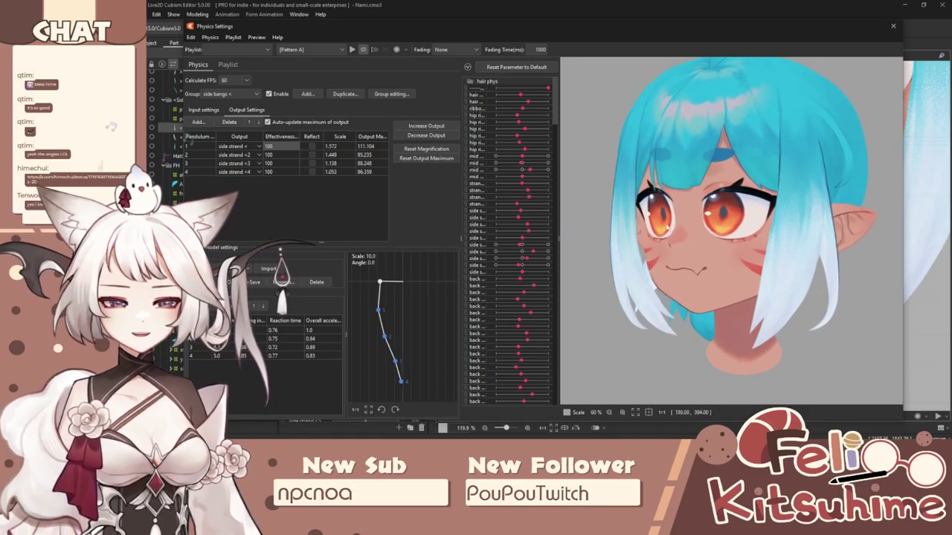
left_click_drag(607, 276, 557, 275)
left_click_drag(805, 261, 535, 298)
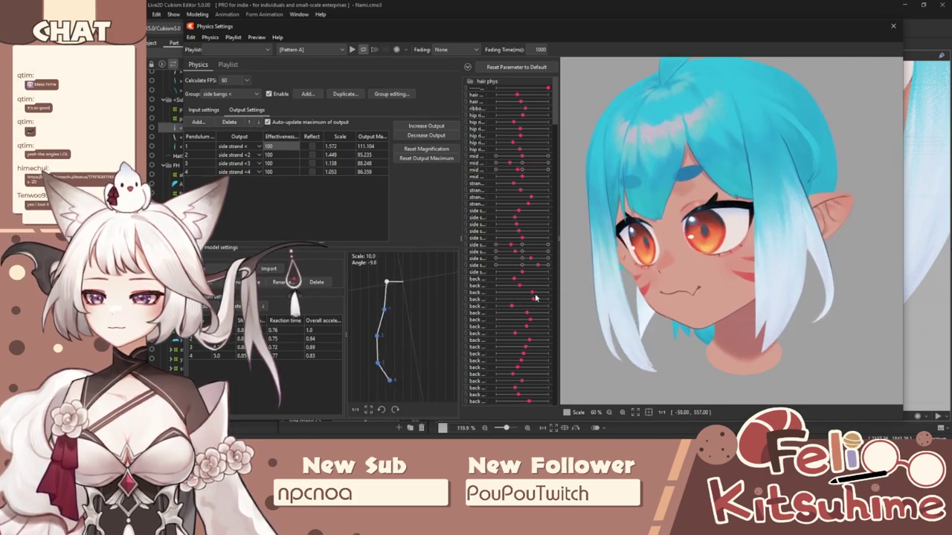
left_click_drag(632, 373, 799, 462)
left_click_drag(756, 405, 733, 348)
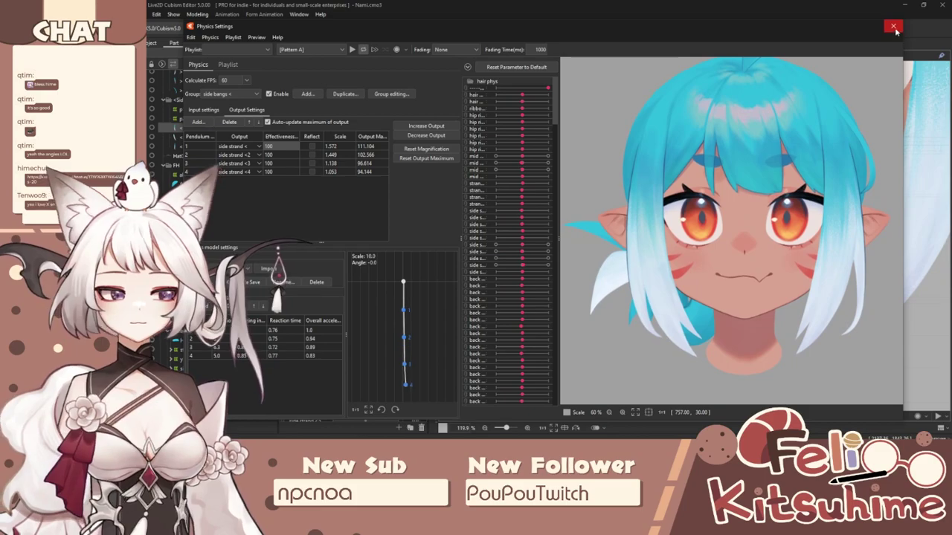
Step: Leave the physics settings and save the Nami model file
left_click(893, 27)
left_click(148, 16)
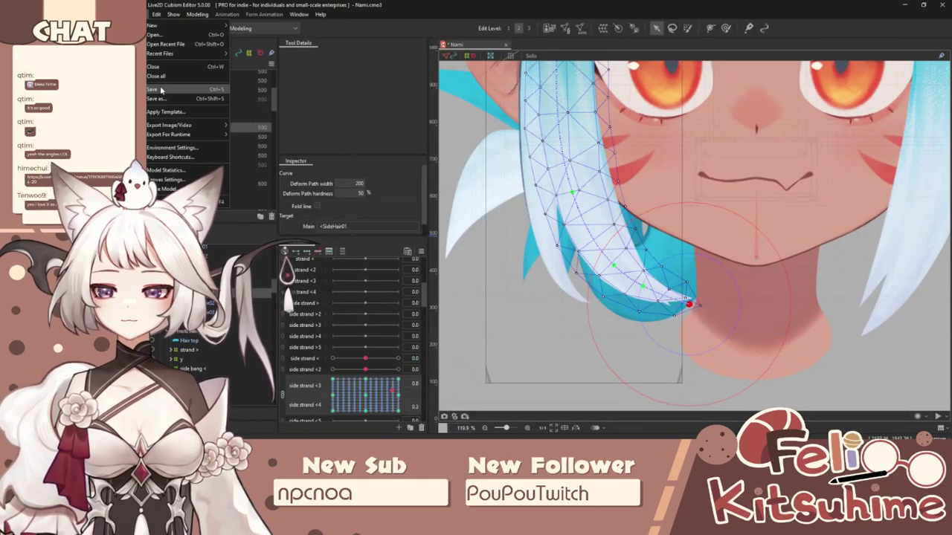
left_click(161, 90)
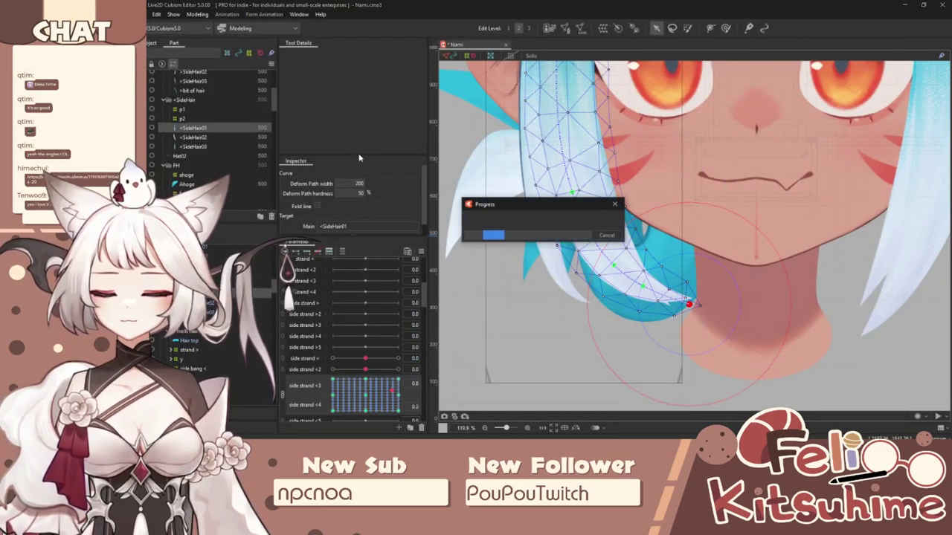
Step: Select the "<SideHair03" mesh and place deform path points along the strand from its root to its tip
left_click(556, 279)
scroll(552, 267, "down", 3)
scroll(553, 222, "up", 1)
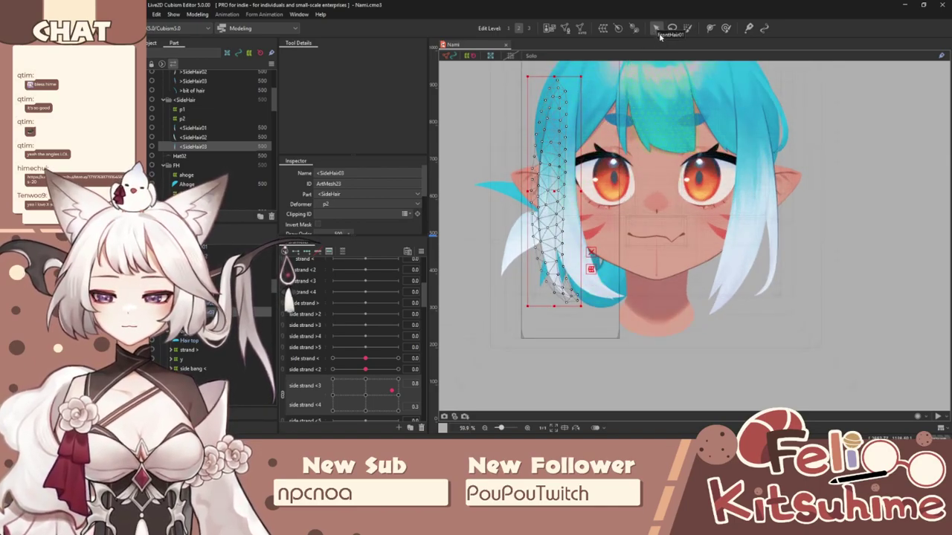
left_click(707, 28)
left_click(557, 92)
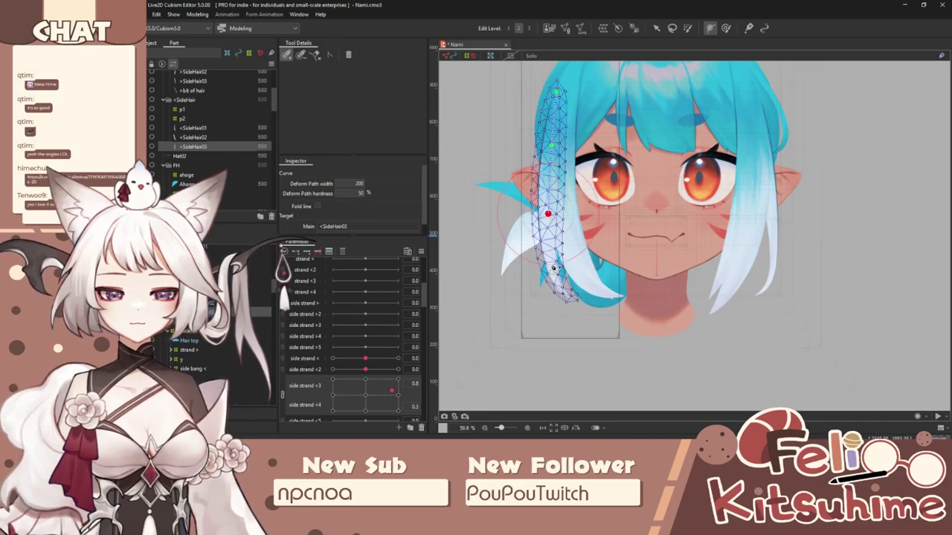
scroll(574, 301, "up", 5)
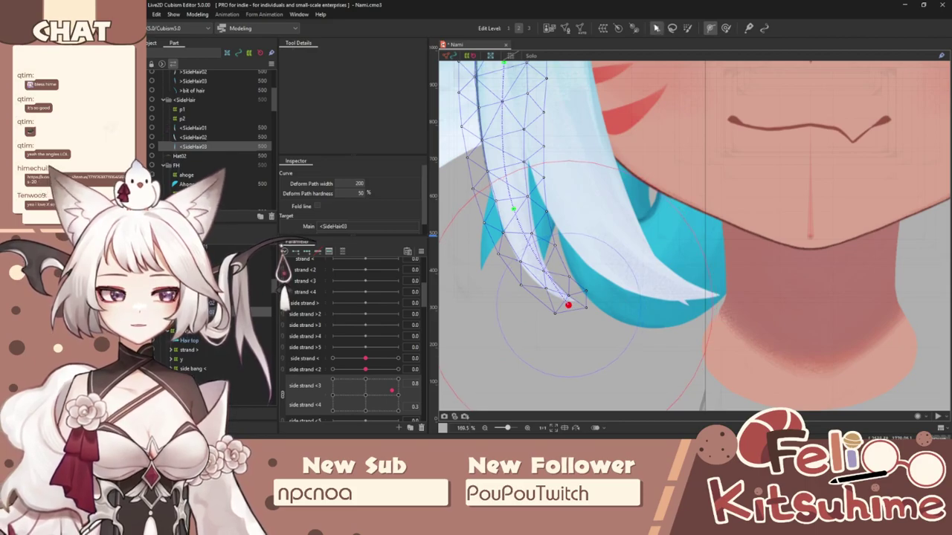
left_click(656, 28)
scroll(618, 246, "down", 2)
scroll(611, 227, "up", 2)
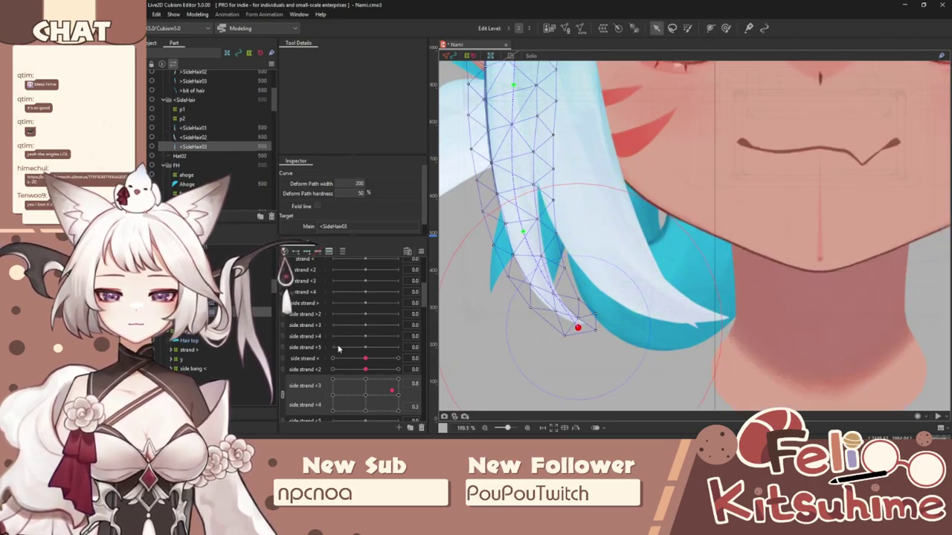
Step: Separate "side strand <3" from "side strand <4", key <3 with three points and bend the lower strand inward and up at 1.0
left_click(364, 394)
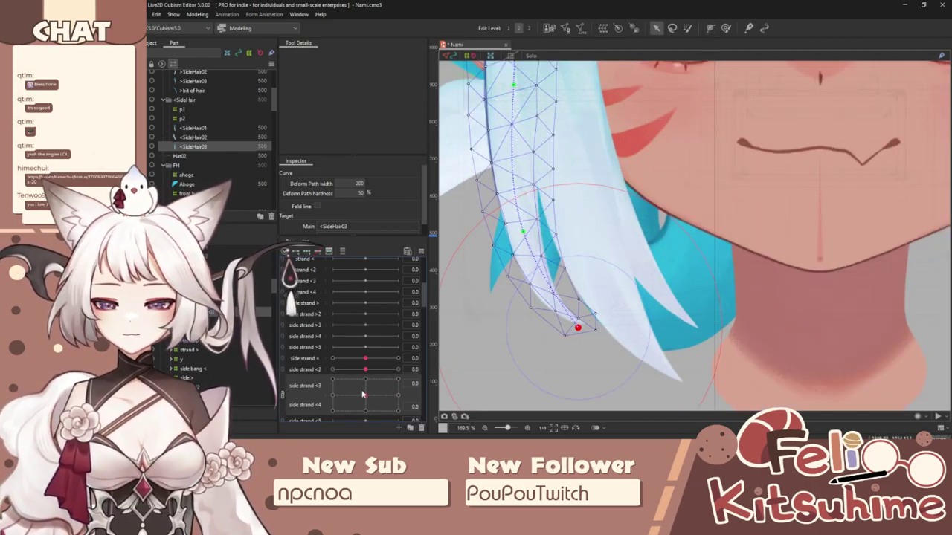
left_click(283, 396)
left_click(301, 382)
left_click_drag(366, 380, 399, 380)
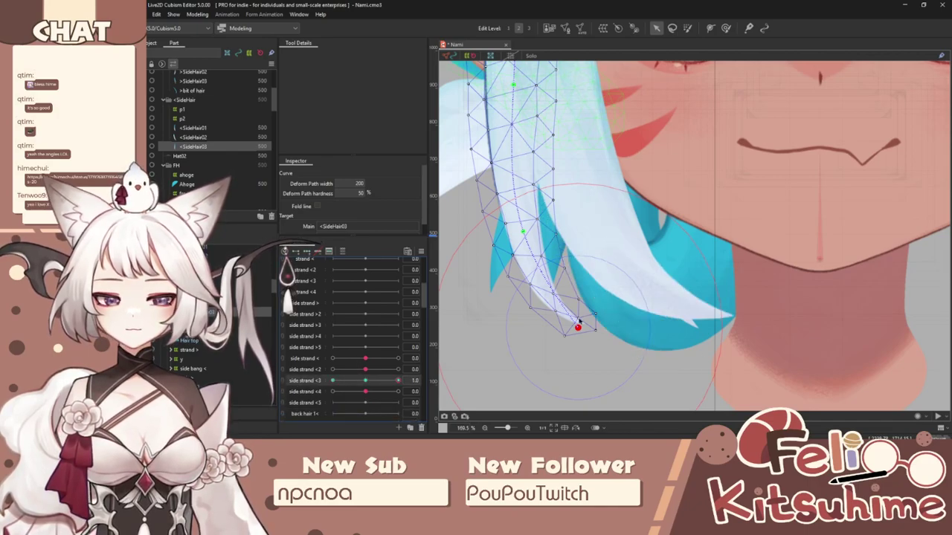
left_click_drag(523, 232, 544, 223)
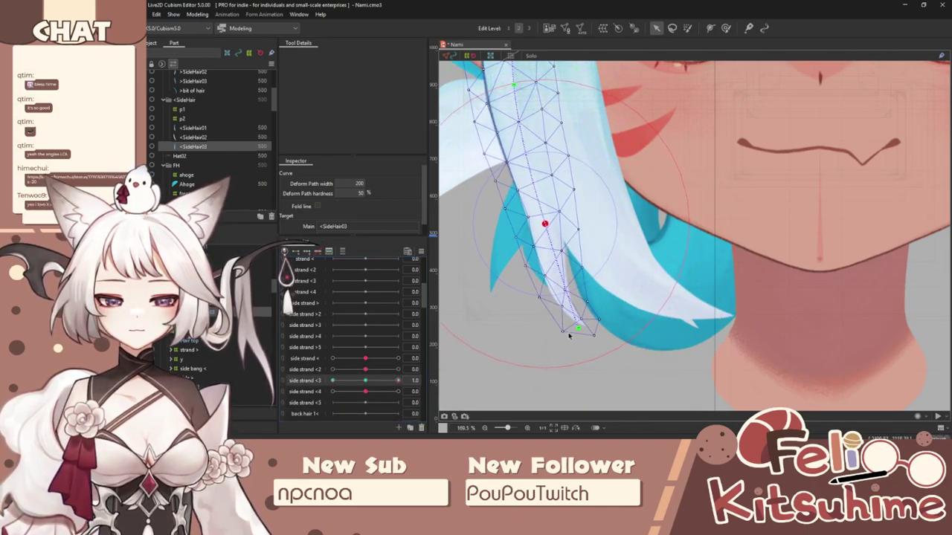
left_click_drag(579, 328, 623, 266)
Step: With "side strand <3" at -1.0, swing the lower strand and its tip outward
left_click_drag(387, 380, 247, 384)
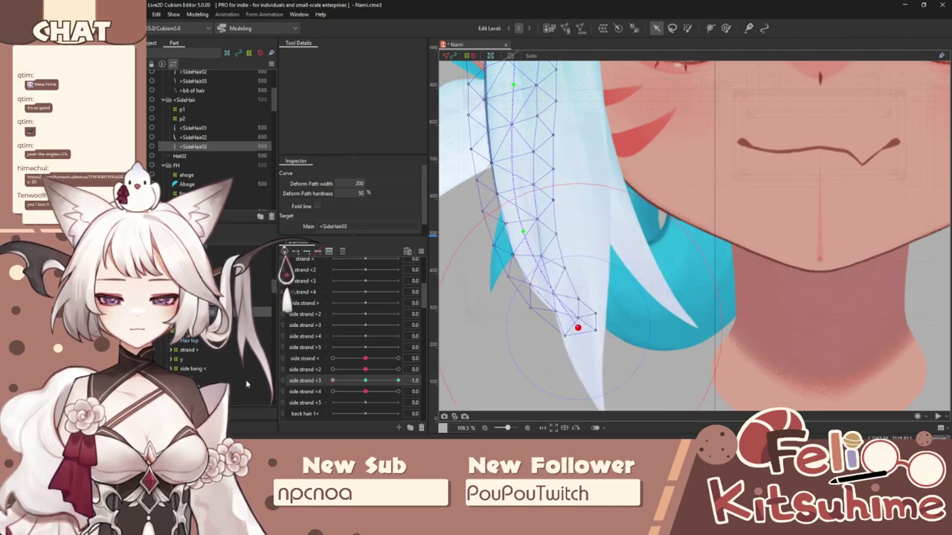
left_click_drag(537, 234, 508, 236)
key("ctrl+z")
left_click_drag(577, 328, 529, 346)
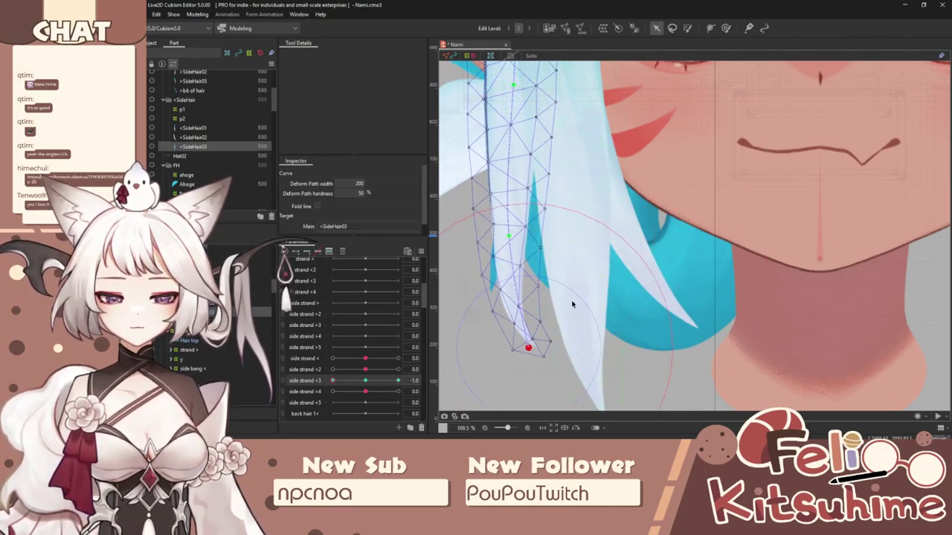
scroll(597, 279, "down", 4)
left_click_drag(342, 378, 320, 376)
scroll(575, 289, "up", 2)
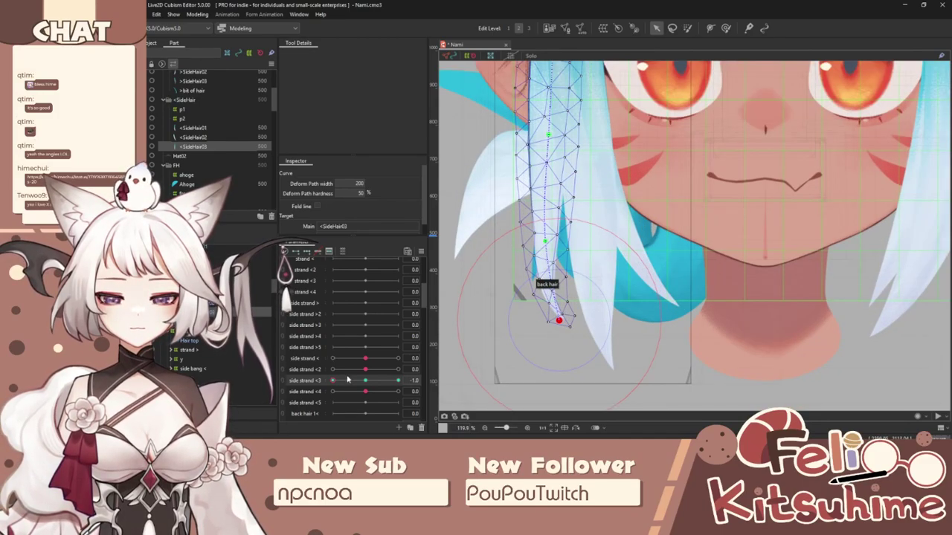
Step: Return "side strand <3" to 0.0, add three keys to "side strand <4", and bend the tip inward at 1.0 and outward at -1.0
left_click(365, 380)
left_click(307, 252)
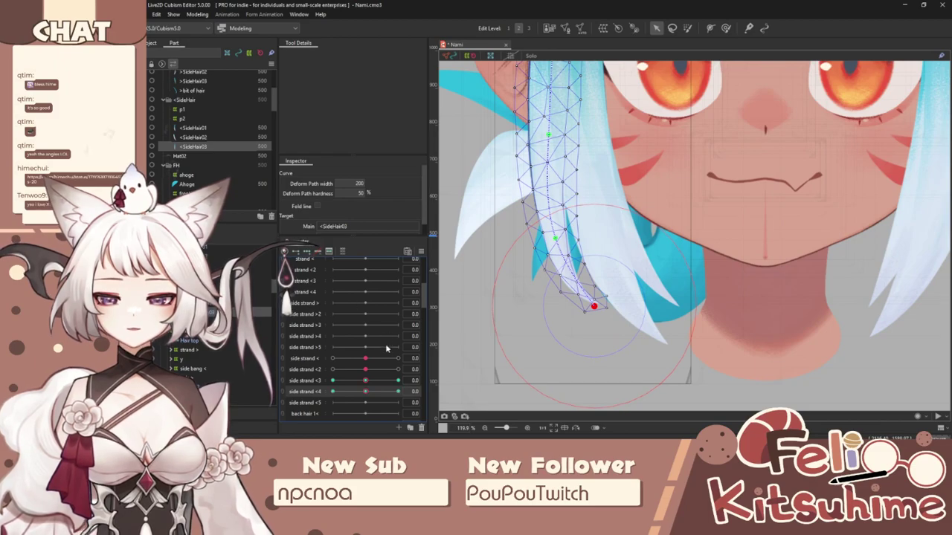
left_click_drag(383, 391, 425, 384)
left_click_drag(594, 307, 606, 290)
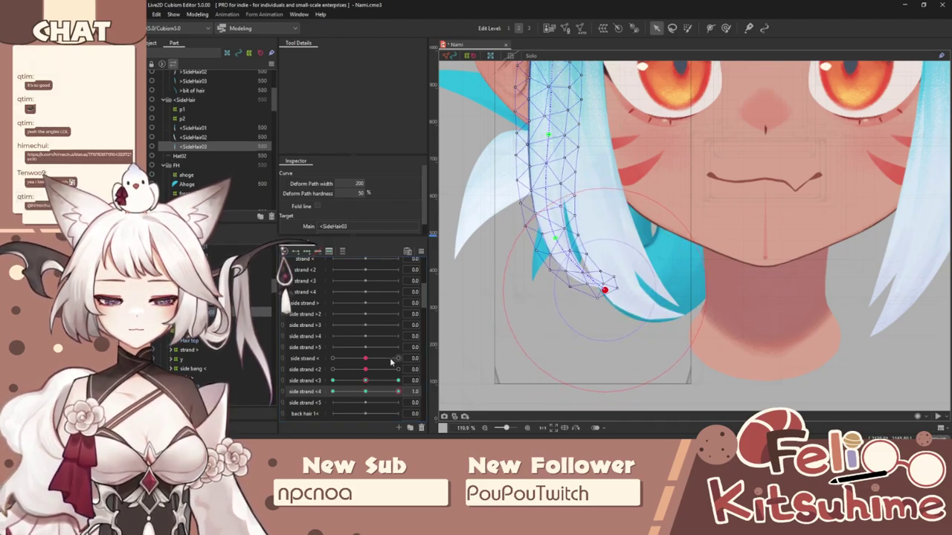
left_click_drag(394, 391, 294, 395)
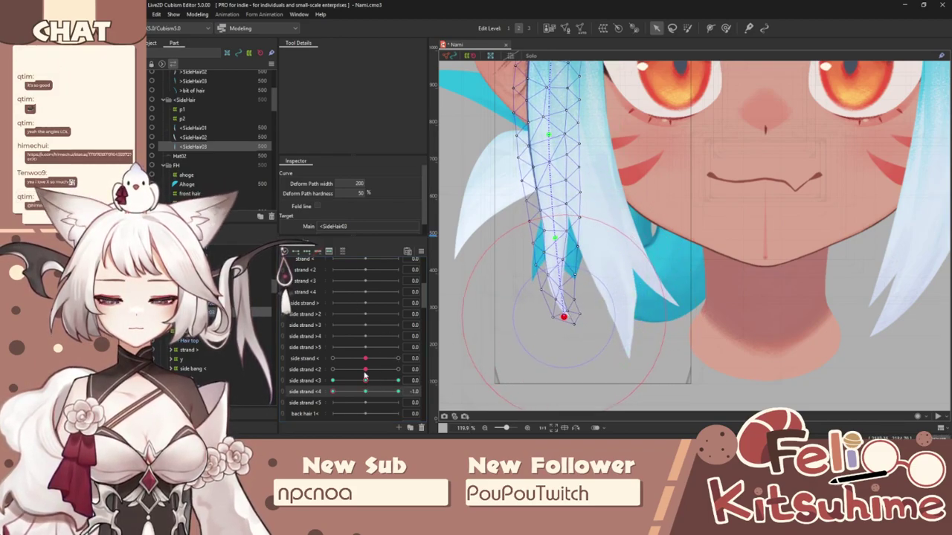
Step: Move the tip further outward with "side strand <3" and "side strand <4" both at -1.0, and raise it inward with both at 1.0
left_click_drag(365, 380, 332, 380)
left_click_drag(562, 330, 531, 328)
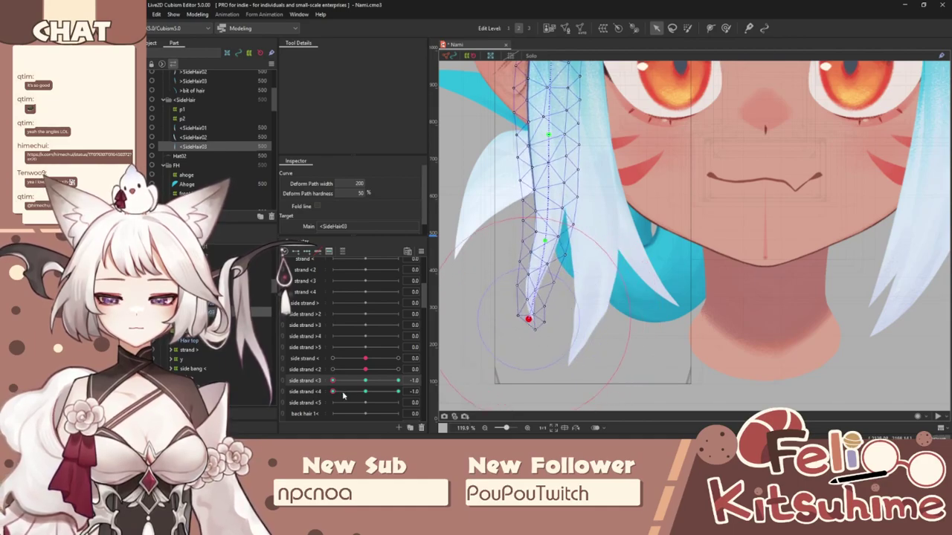
left_click_drag(334, 380, 401, 381)
left_click_drag(558, 320, 578, 310)
left_click_drag(334, 391, 400, 391)
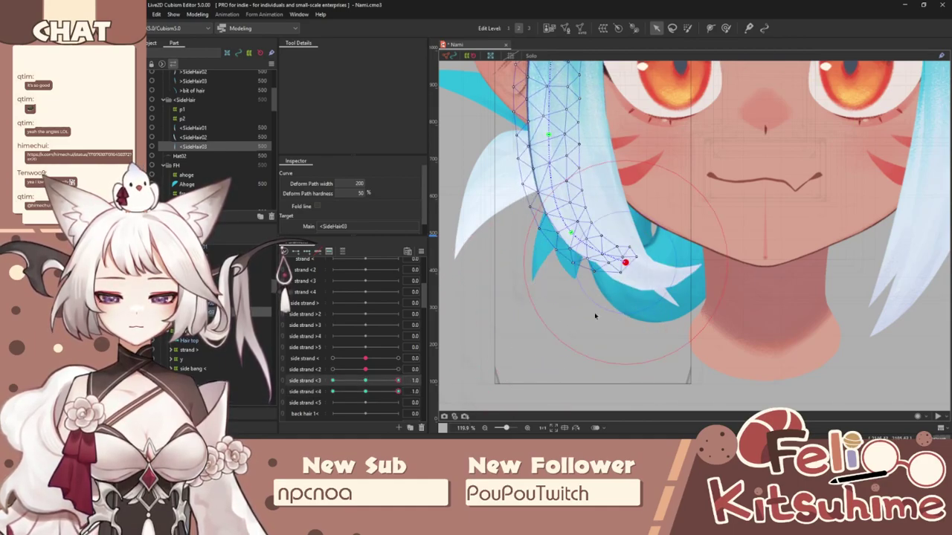
left_click_drag(627, 266, 634, 254)
Step: With "side strand <3" at 1.0 and "side strand <4" at -1.0, lower the tip and add a deform path point just above it
left_click_drag(399, 392, 332, 392)
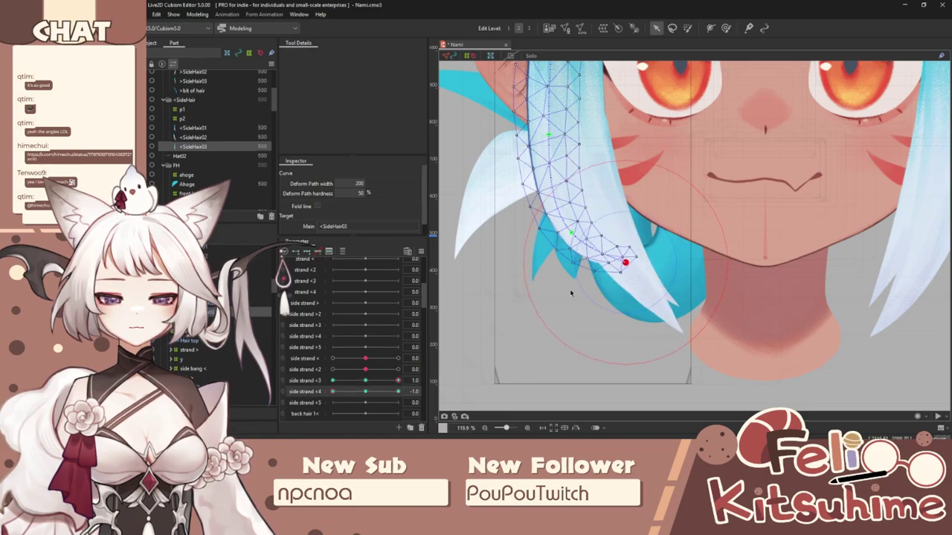
left_click_drag(630, 266, 619, 283)
left_click(711, 29)
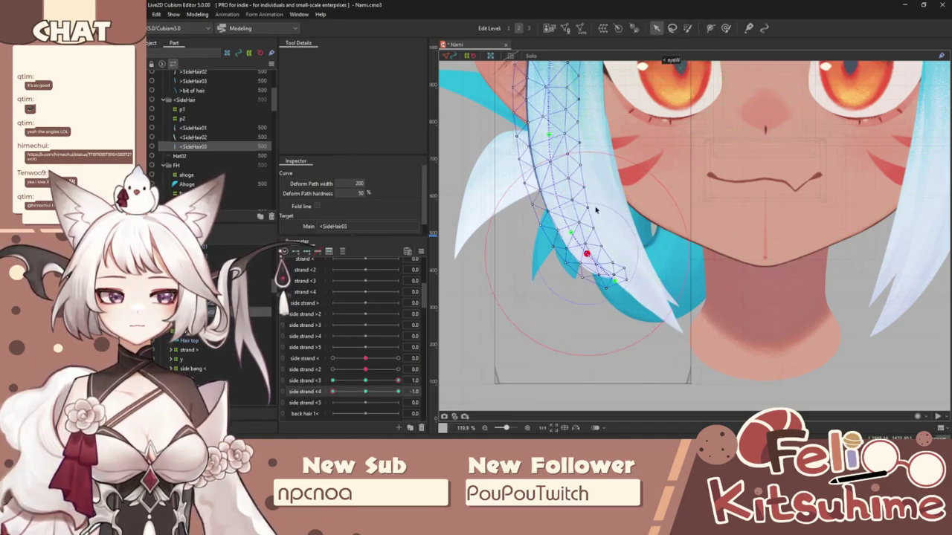
left_click_drag(586, 253, 605, 292)
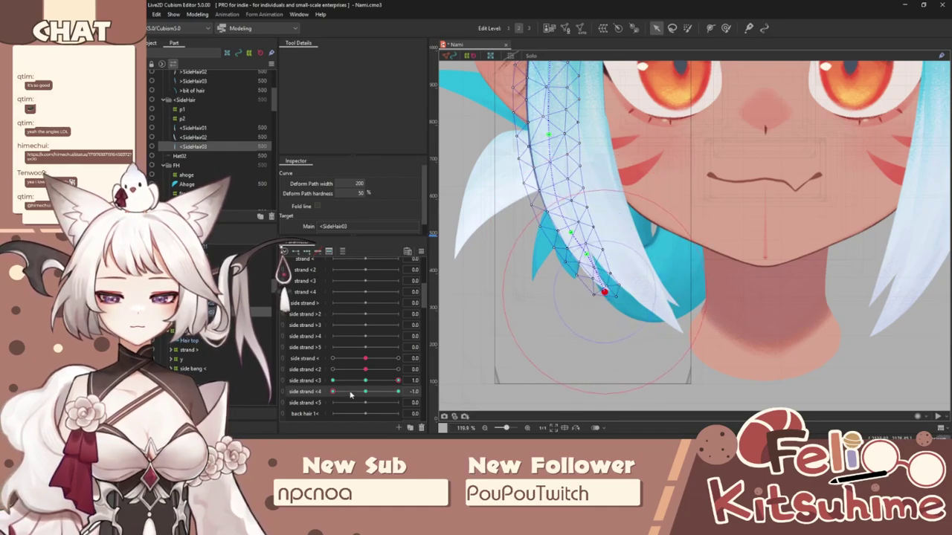
Step: With "side strand <3" and "side strand <4" both at 1.0, raise the tip of the <SideHair03 strand slightly
left_click_drag(351, 395, 398, 392)
left_click_drag(632, 246, 627, 230)
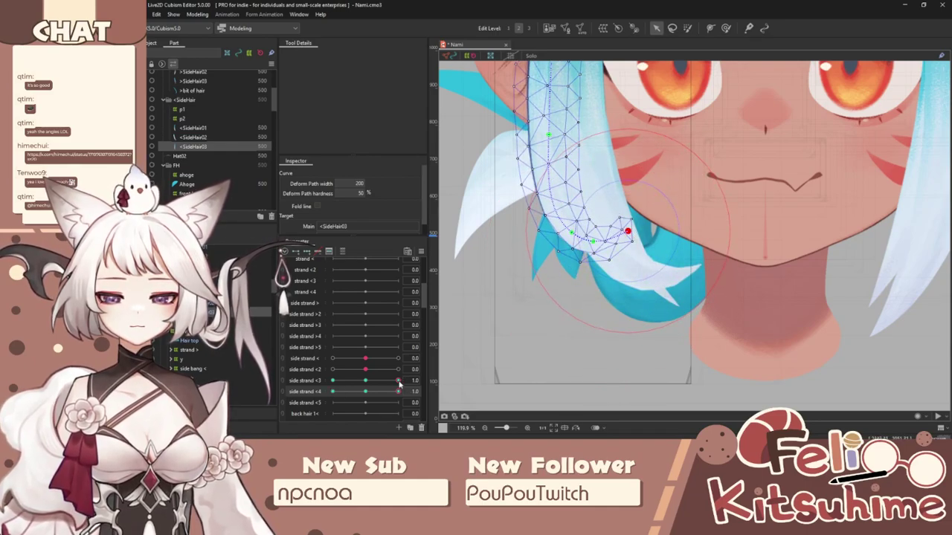
left_click(399, 380)
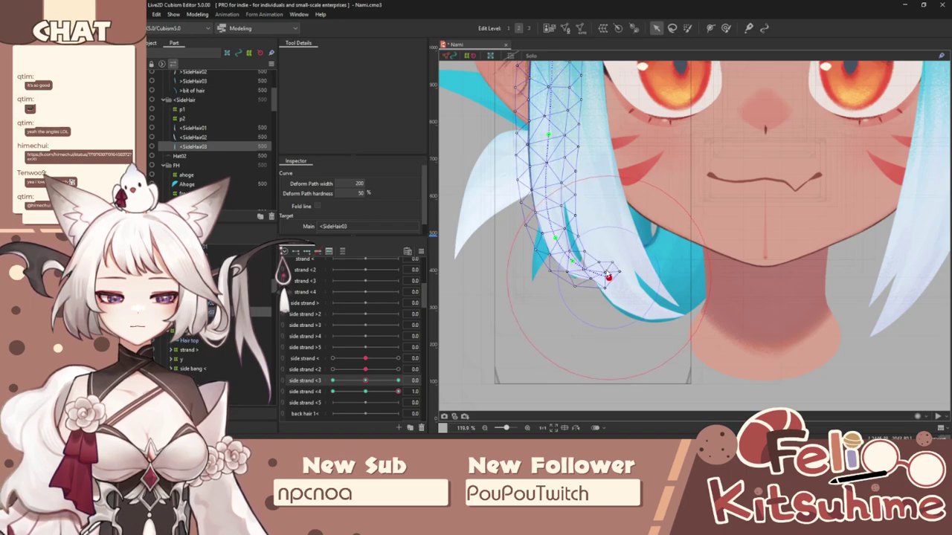
Step: With "side strand <3" and "side strand <4" both at -1.0, swing the strand's tip further outward
left_click(333, 392)
left_click_drag(563, 319, 510, 316)
left_click(333, 380)
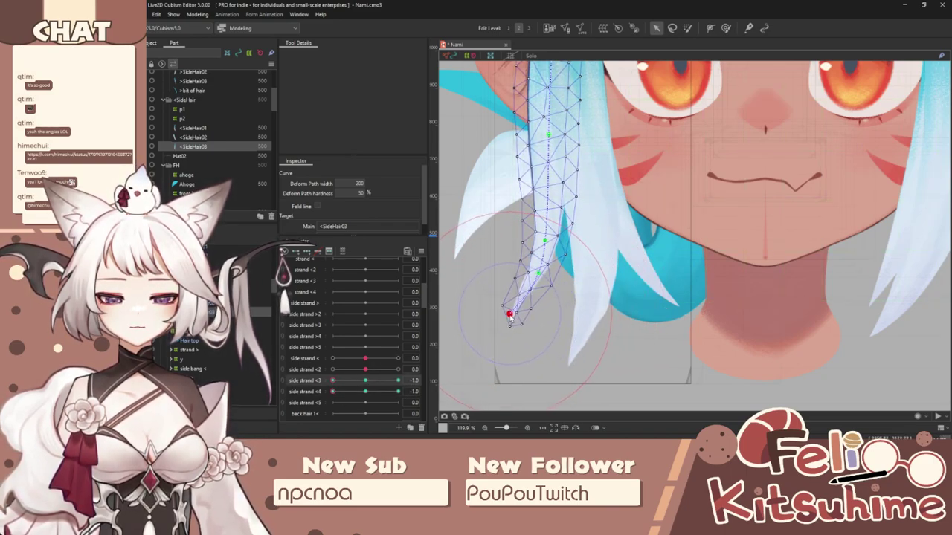
left_click(398, 391)
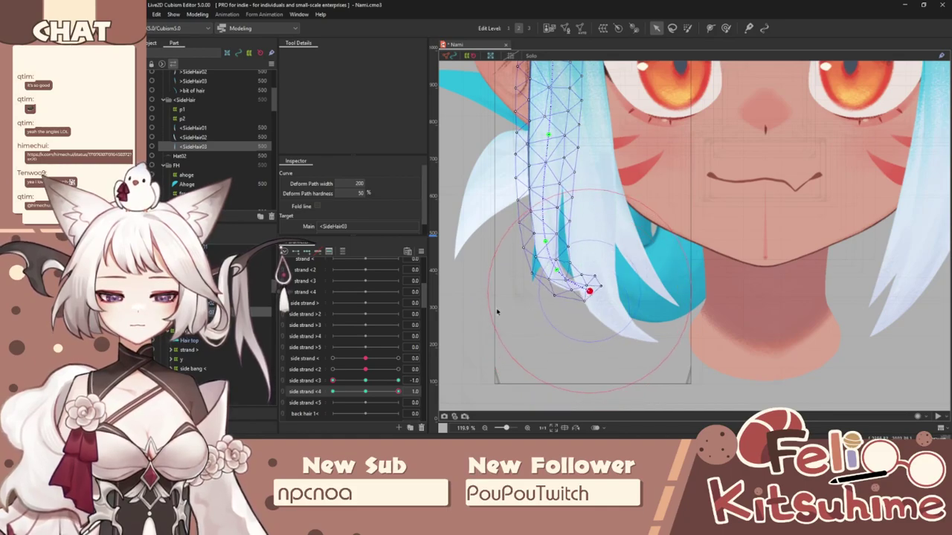
Step: Link "side strand <3" with "side strand <4" and set their extended interpolation method to Ellipse Interpolation
left_click(282, 380)
left_click_drag(366, 395, 421, 250)
left_click(421, 252)
left_click(525, 221)
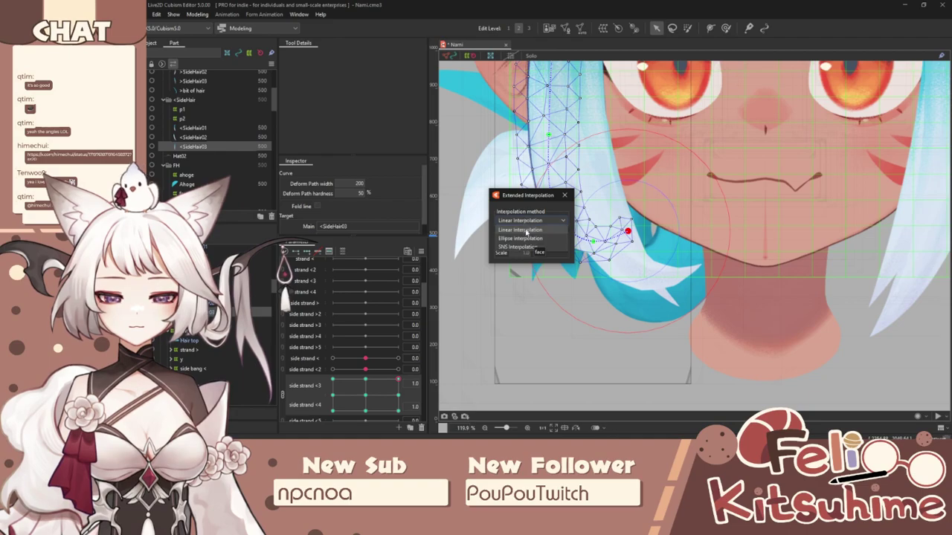
left_click(525, 238)
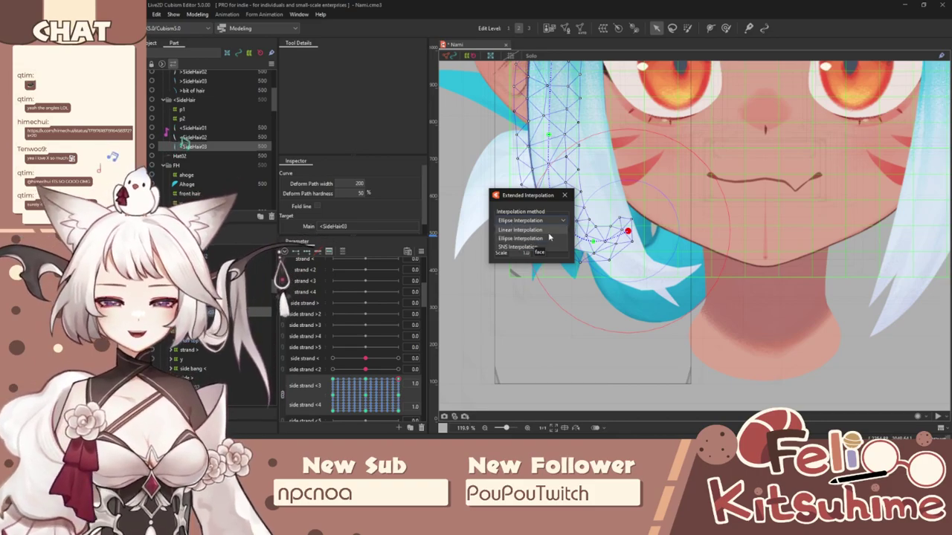
left_click(564, 195)
Step: Collapse the >SideHair and <SideHair part folders
scroll(640, 172, "down", 5)
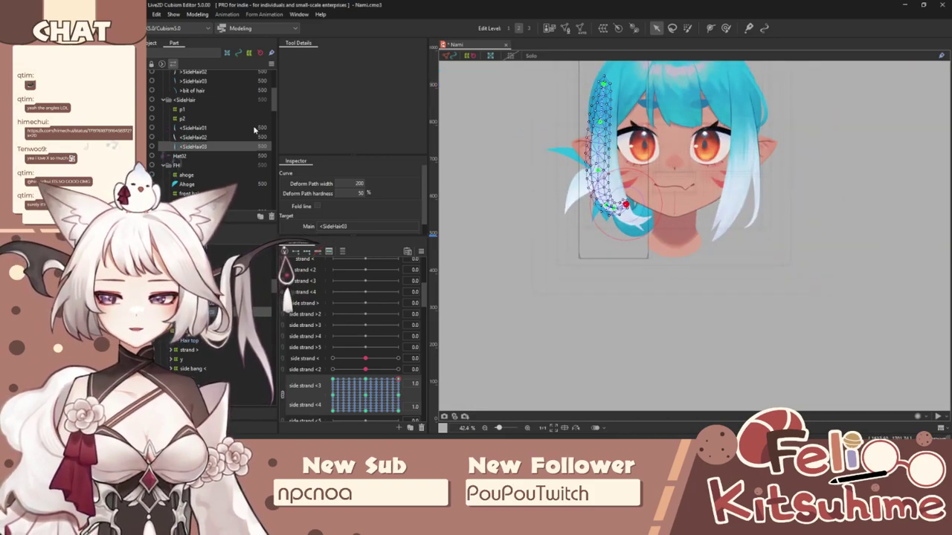
scroll(253, 130, "up", 3)
scroll(641, 94, "up", 3)
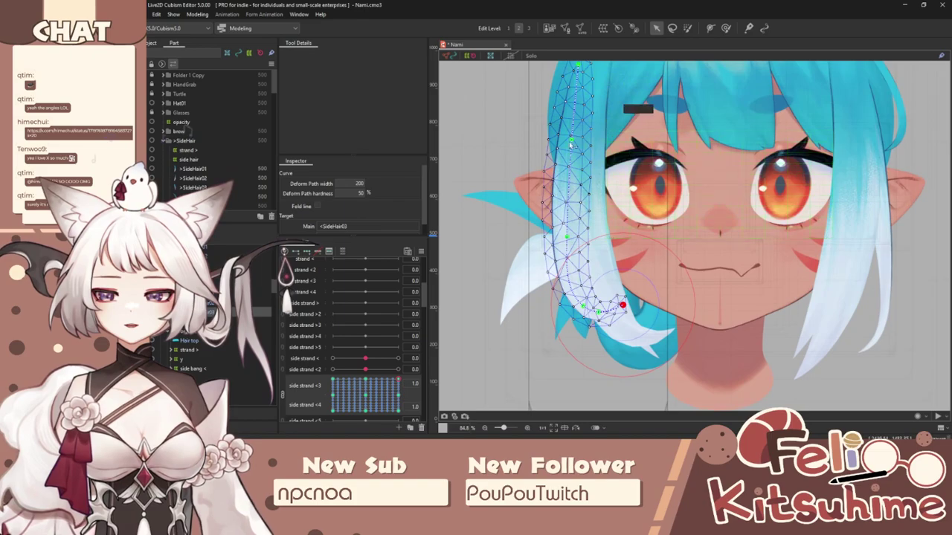
left_click(164, 142)
left_click(163, 150)
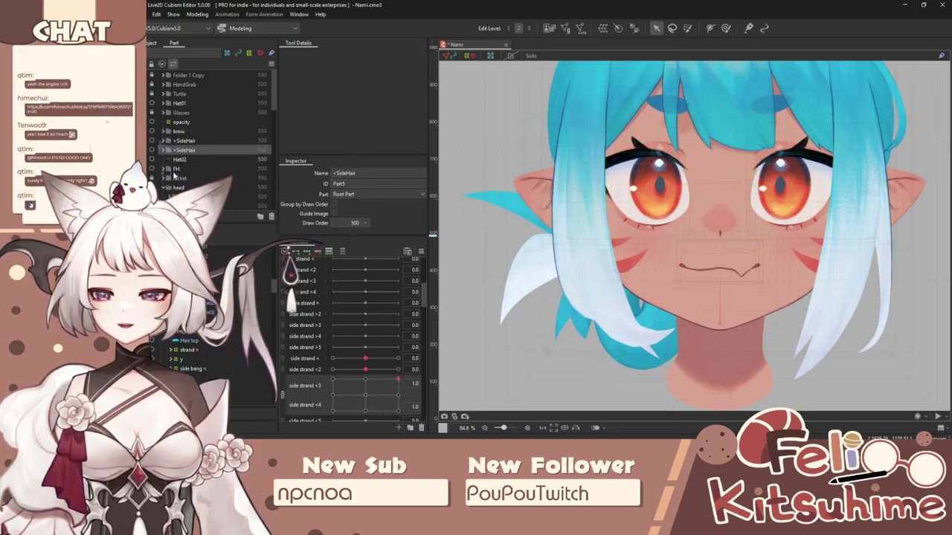
Step: Sweep the linked "side strand <3" and "side strand <4" values to examine how the side hair bends
scroll(686, 172, "down", 3)
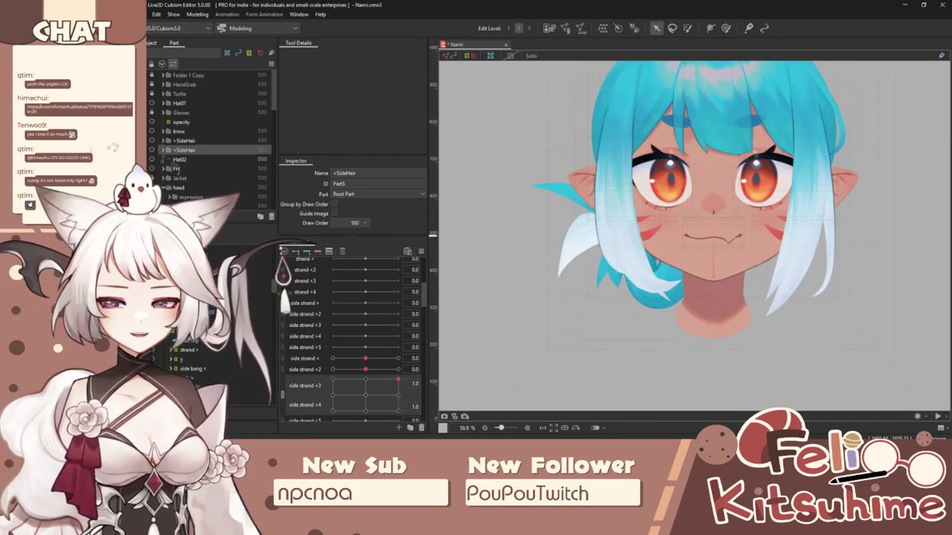
scroll(829, 184, "up", 3)
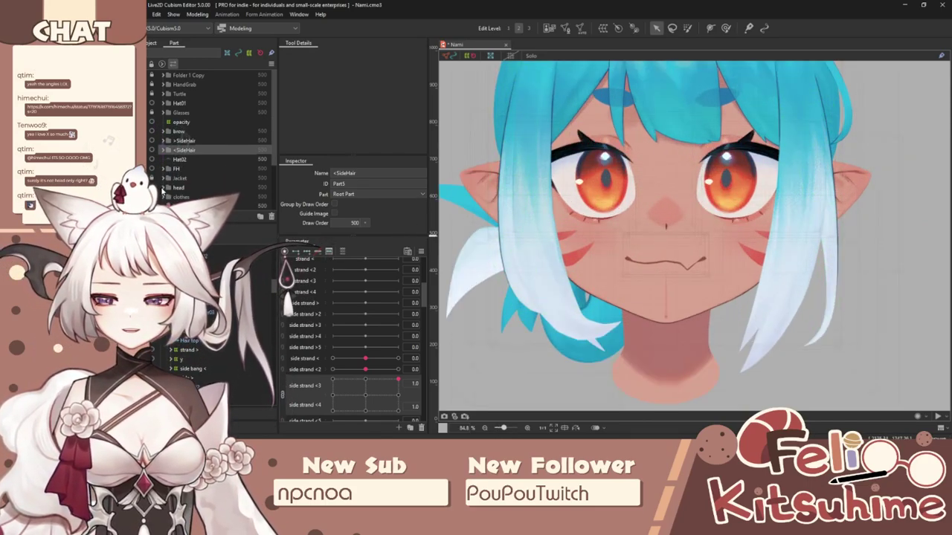
scroll(161, 191, "down", 1)
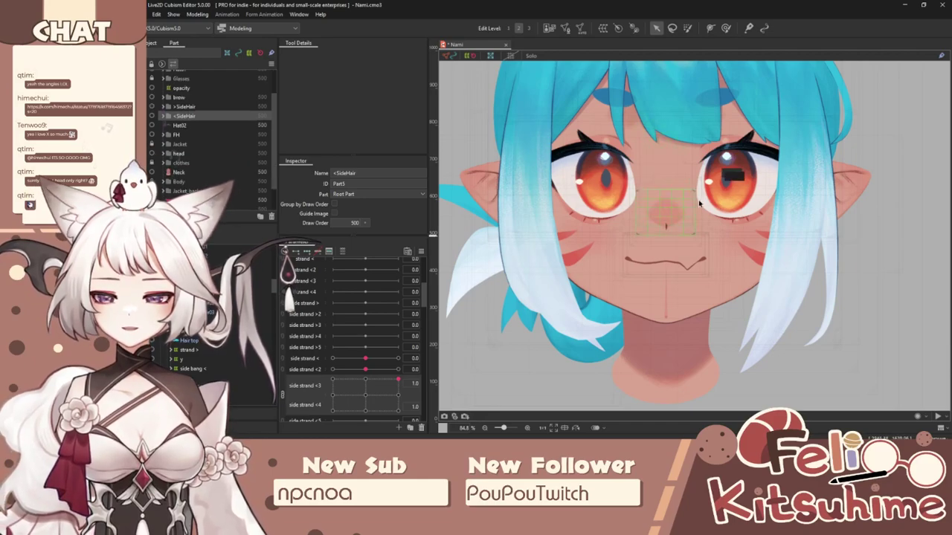
scroll(697, 205, "down", 3)
scroll(642, 242, "up", 3)
left_click_drag(396, 390, 446, 434)
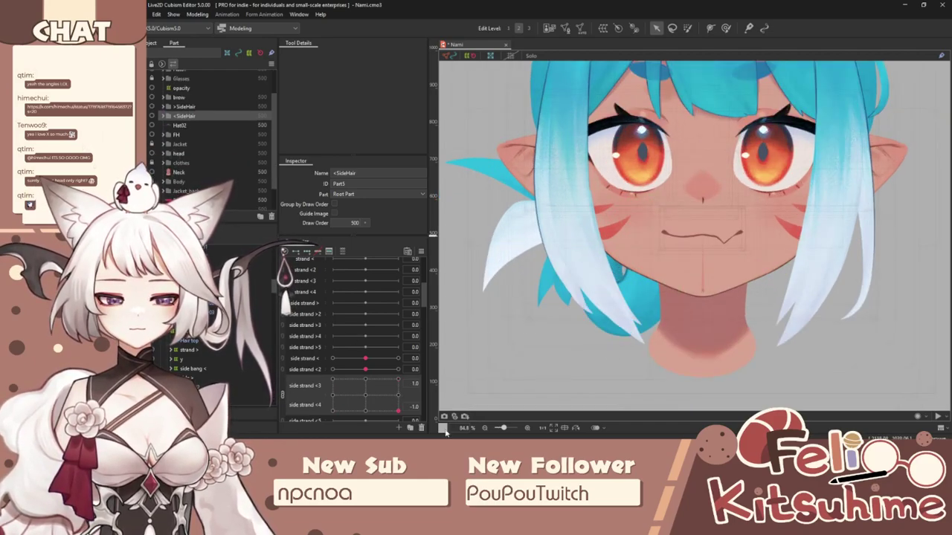
Step: Test the "side bangs <" group in the physics settings by swinging the head around, examining the side hair up close
left_click(193, 16)
left_click(223, 190)
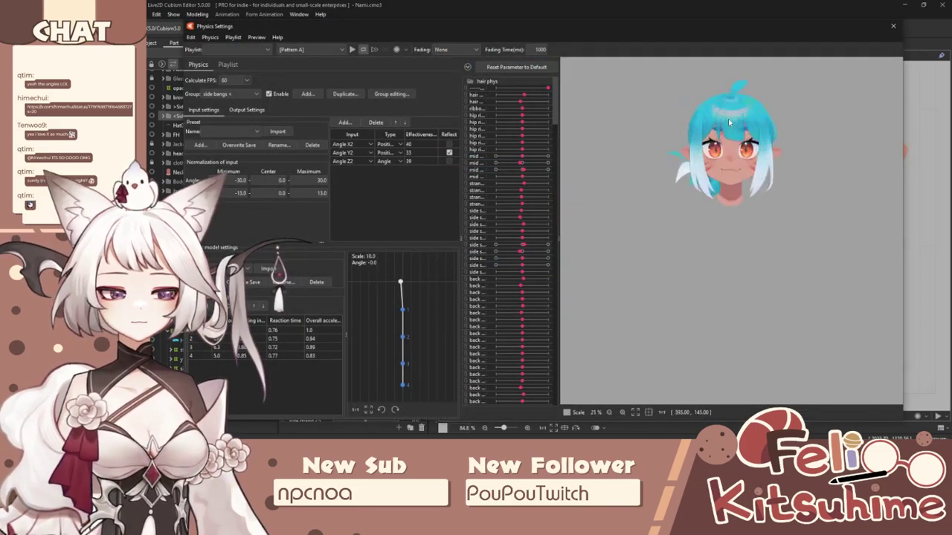
scroll(729, 141, "up", 5)
left_click_drag(731, 164, 706, 283)
scroll(705, 283, "up", 4)
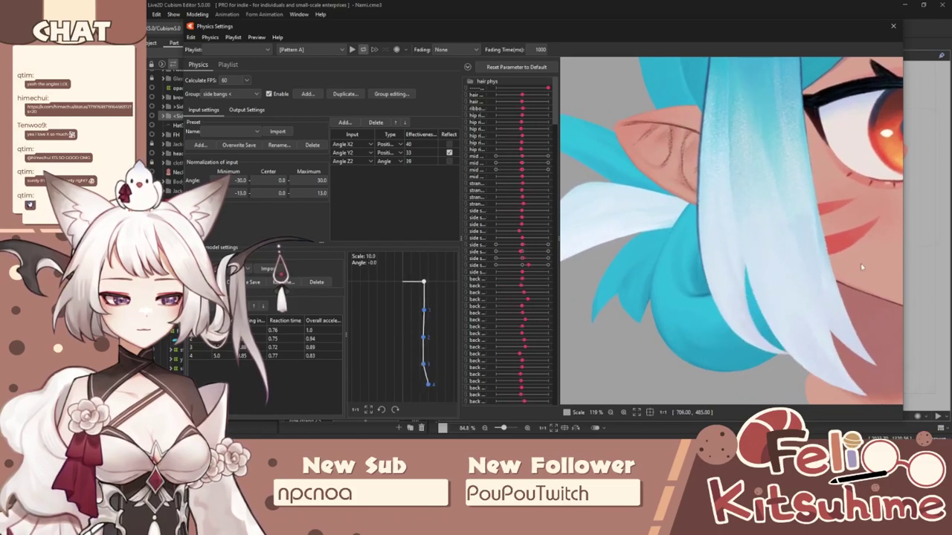
left_click_drag(656, 280, 757, 271)
scroll(757, 271, "down", 2)
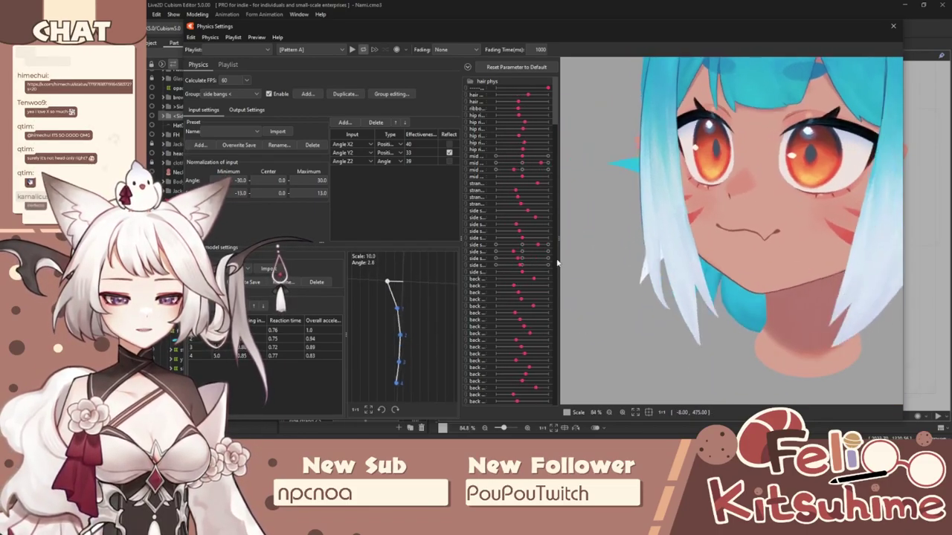
scroll(729, 251, "up", 4)
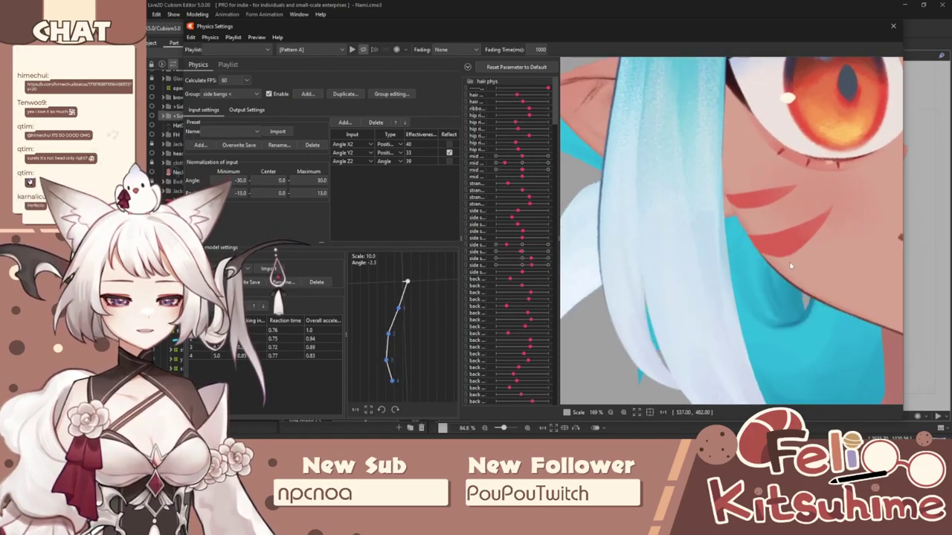
left_click_drag(624, 273, 719, 273)
scroll(719, 273, "down", 4)
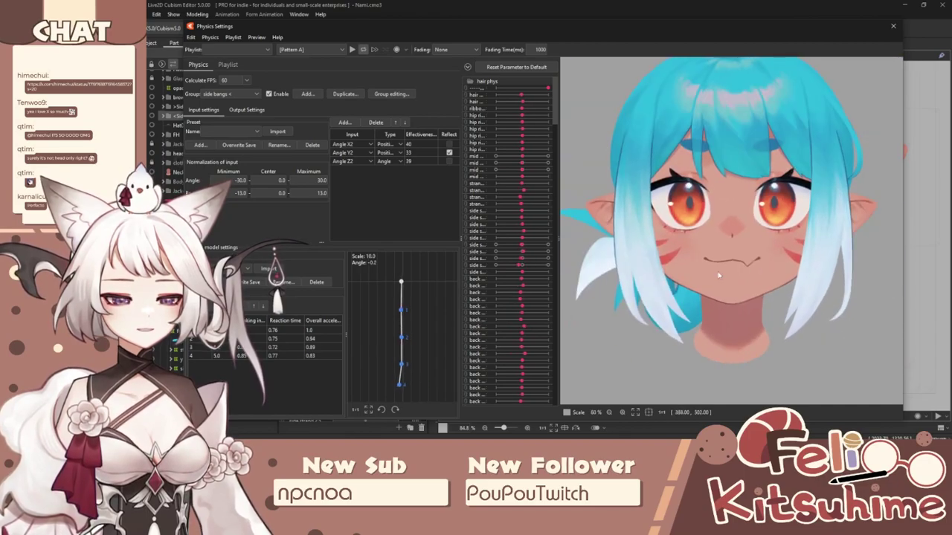
left_click_drag(539, 298, 734, 291)
left_click(893, 25)
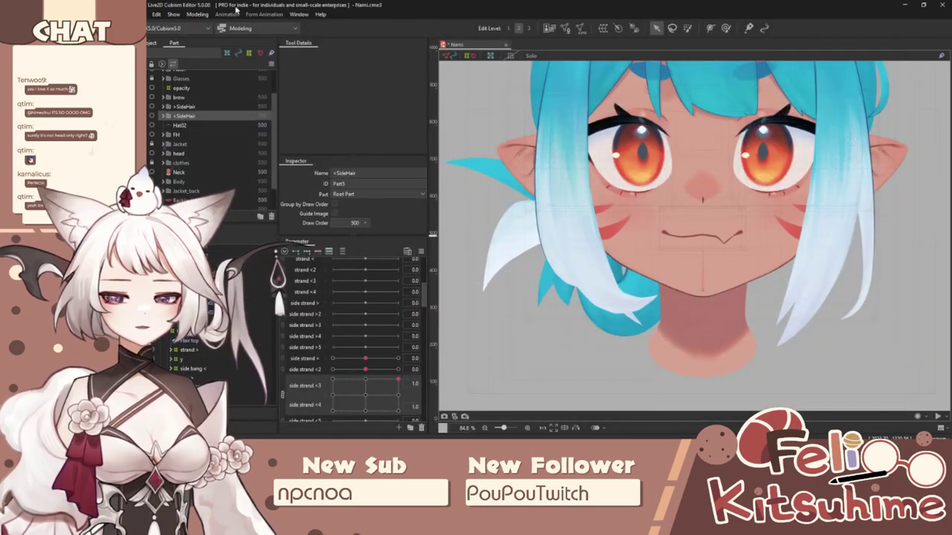
Step: Save the model and return the linked "side strand <3" and "side strand <4" to 0.0
left_click(149, 15)
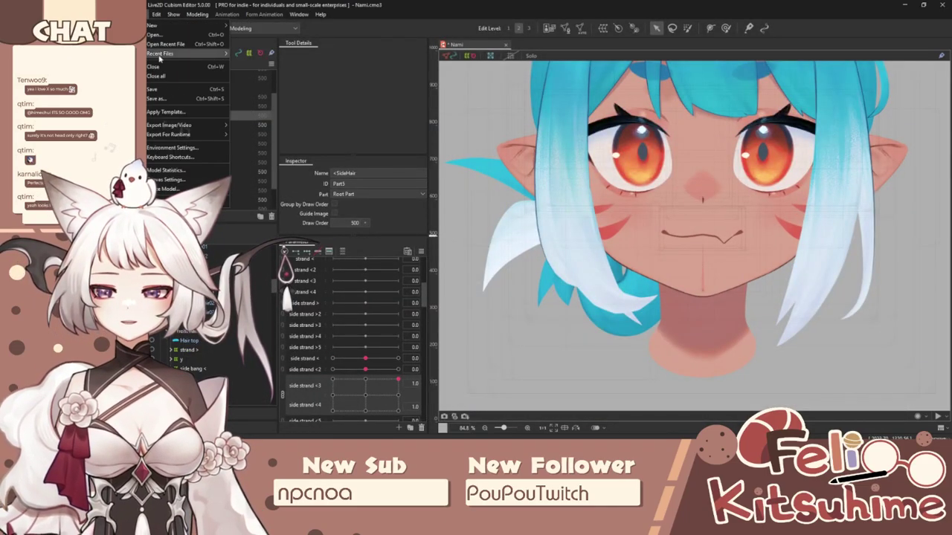
left_click(168, 89)
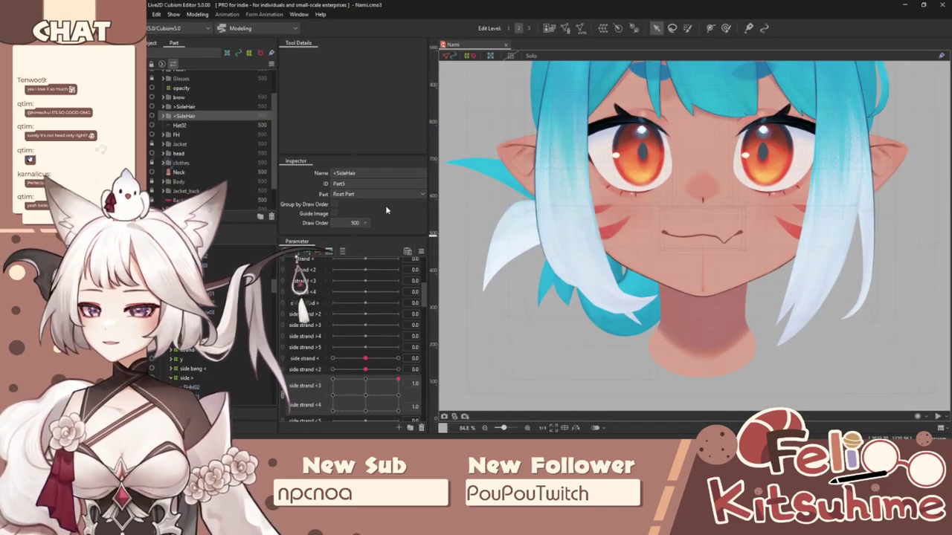
scroll(604, 260, "up", 3)
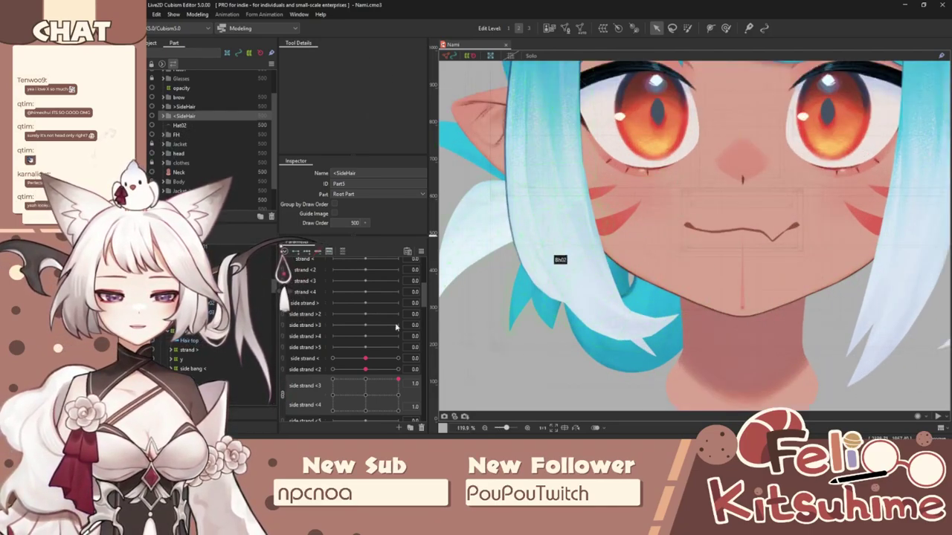
left_click(367, 396)
Step: Recheck the side hair's movement in the physics settings by turning the head, then close the preview
left_click(197, 14)
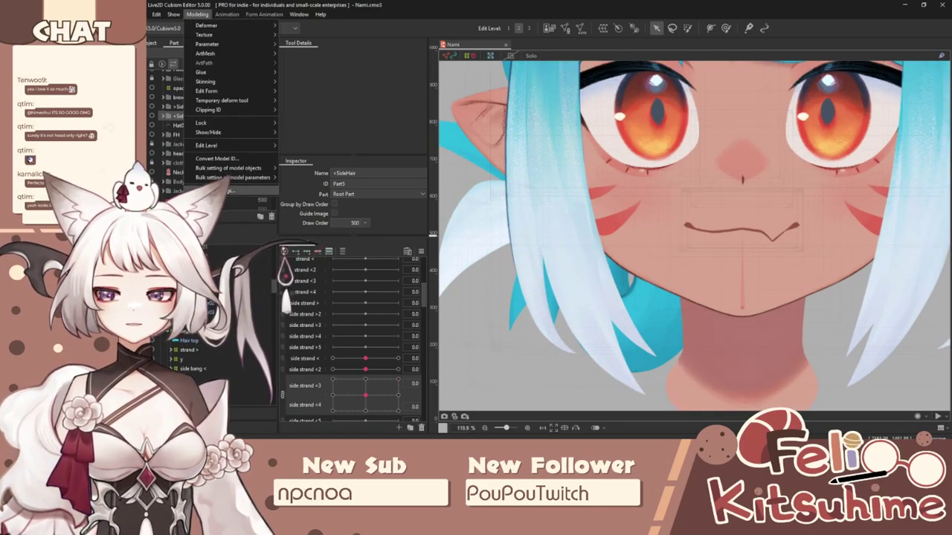
left_click(223, 191)
scroll(666, 195, "up", 5)
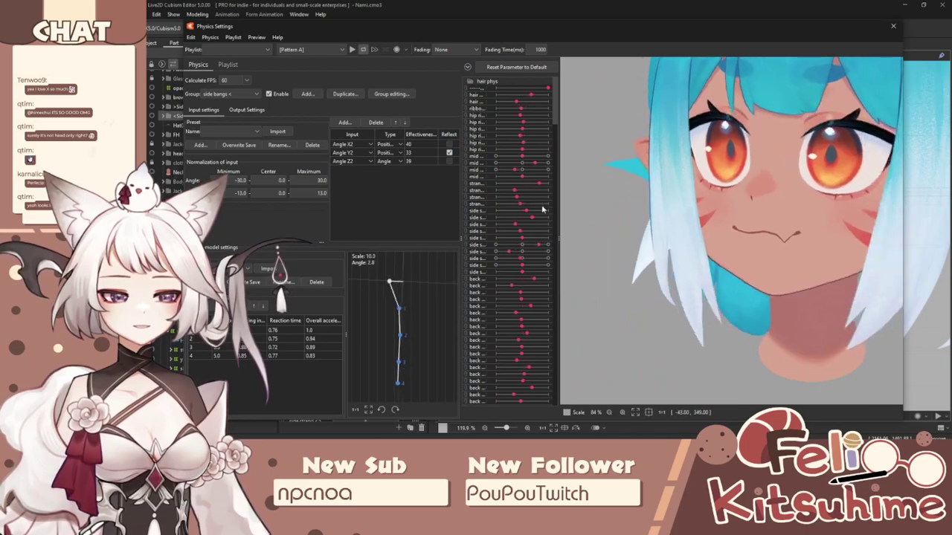
left_click_drag(500, 209, 570, 251)
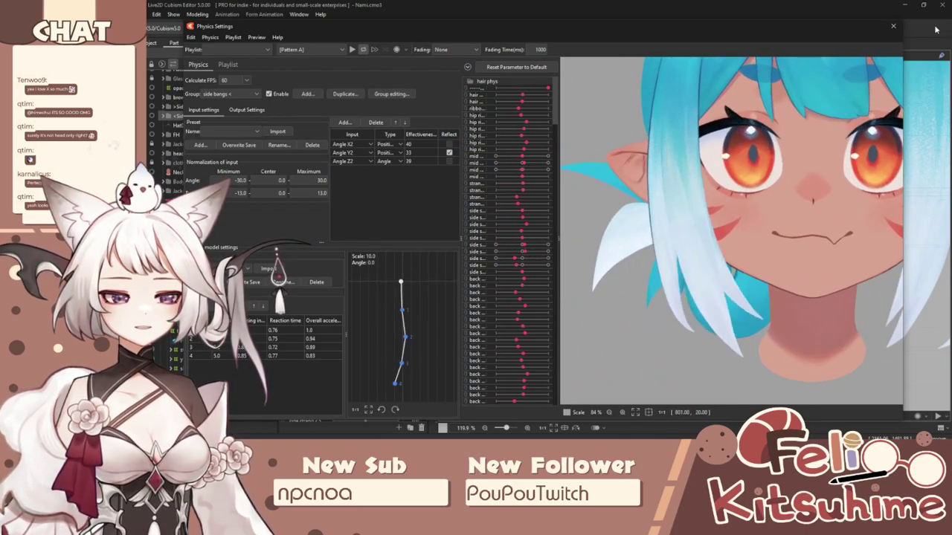
left_click(891, 28)
Step: Select the <SideHair01 strand, activate the Deform Brush, and hide the selection's mesh display
left_click(596, 220)
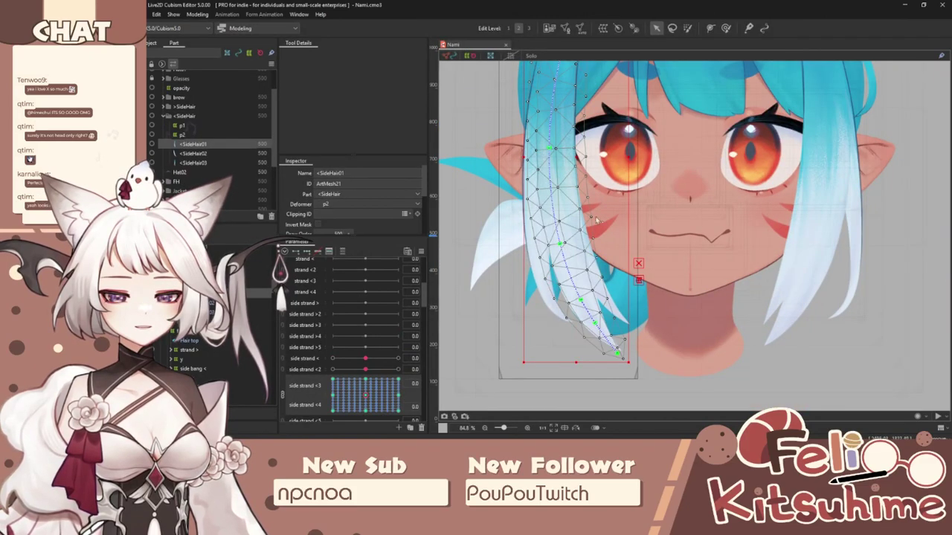
left_click(726, 29)
key("ctrl+t")
scroll(355, 338, "up", 5)
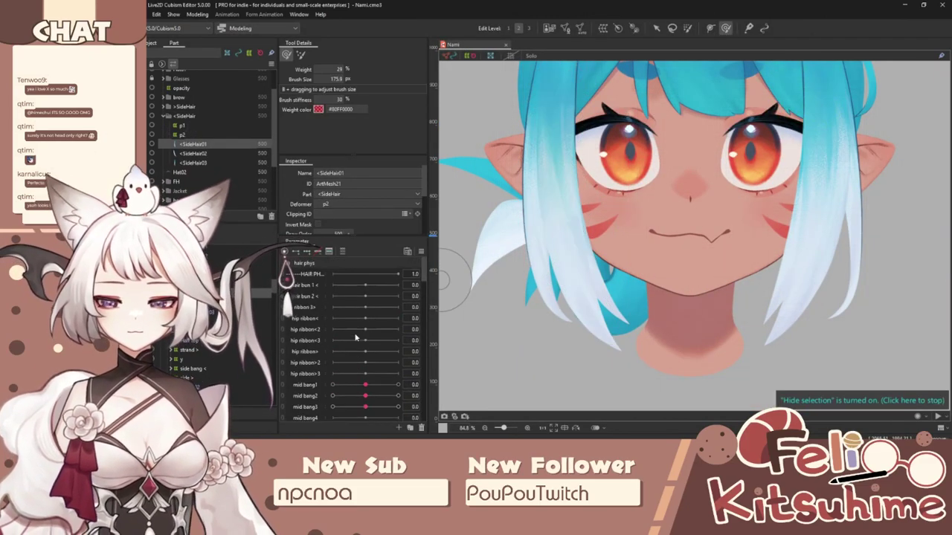
Step: Replicate the head parameter "Angle X2" and make the copy a blend shape parameter named "Angle X2 blend"
left_click(293, 265)
left_click(297, 274)
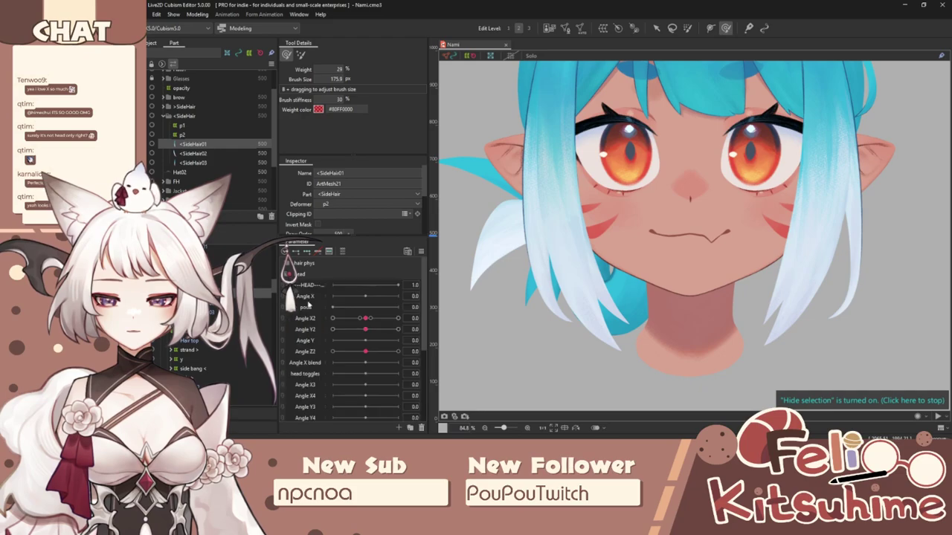
right_click(311, 323)
left_click(321, 344)
right_click(316, 331)
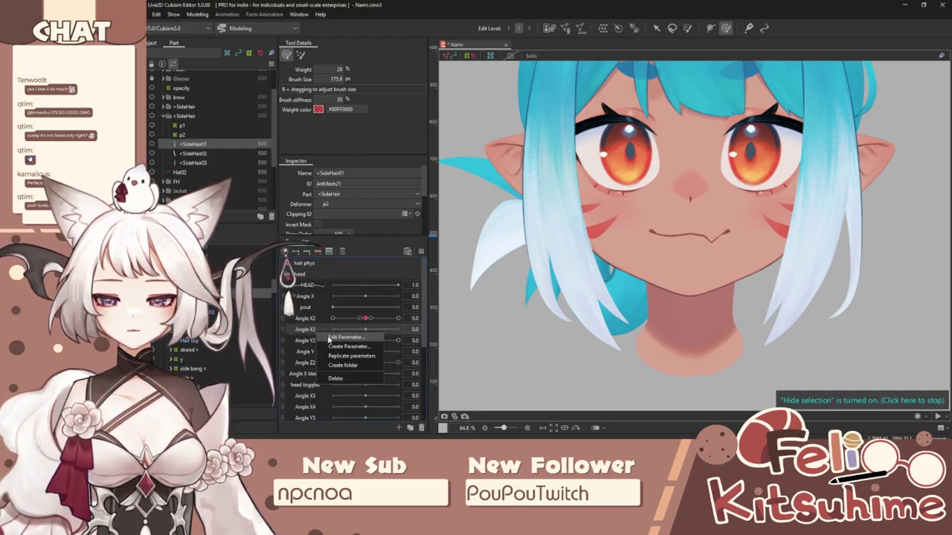
left_click(328, 339)
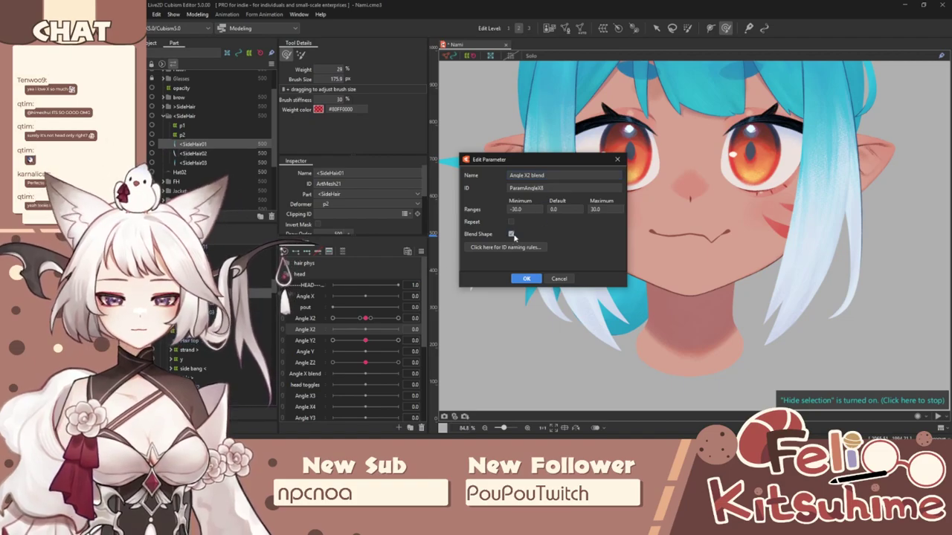
left_click(525, 279)
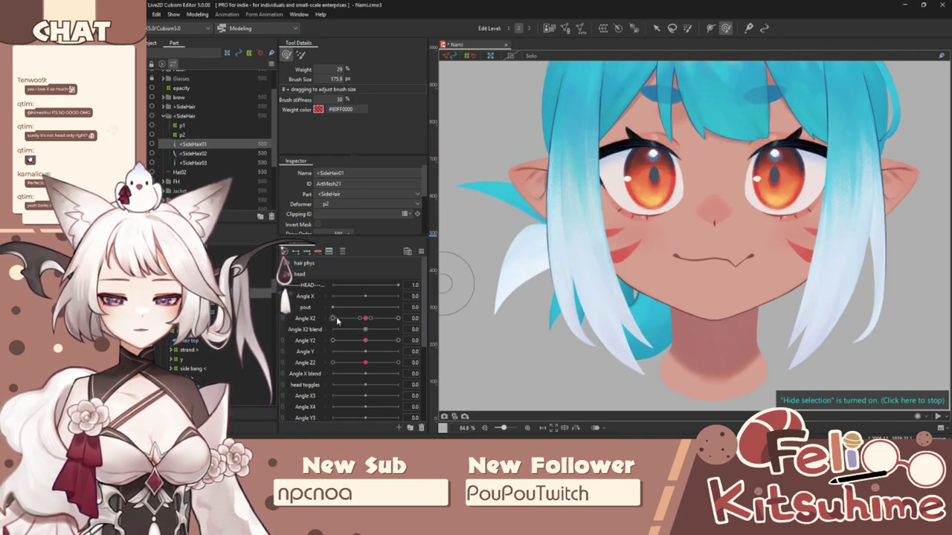
Step: Key "Angle X2 blend" and, with it and "Angle X2" at -30.0, reshape the <SideHair01 strand beside the face using the Deform Brush
left_click(321, 332)
left_click_drag(365, 318, 235, 328)
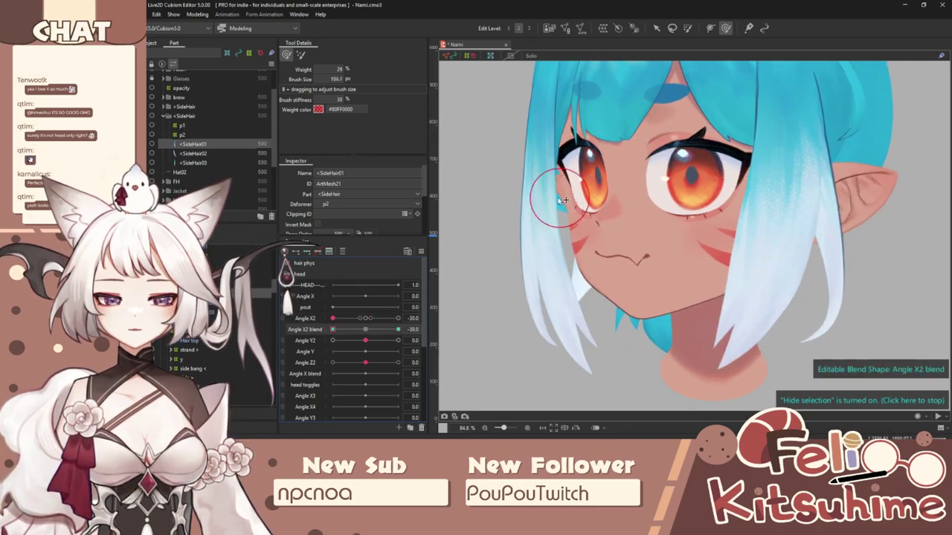
mouse_move(565, 200)
left_mouse_down()
mouse_move(586, 201)
mouse_move(568, 200)
left_mouse_up()
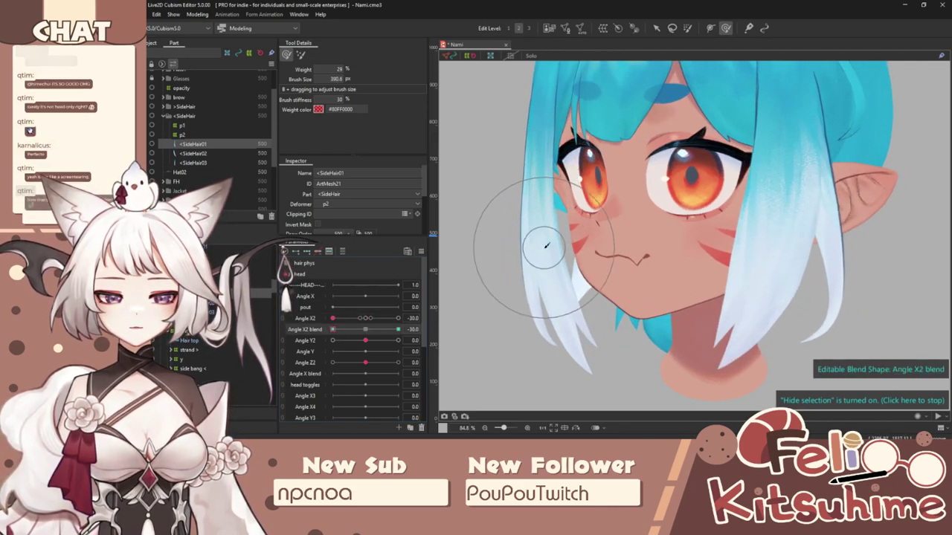
left_click_drag(546, 246, 547, 260)
mouse_move(553, 333)
left_mouse_down()
mouse_move(572, 353)
mouse_move(560, 351)
mouse_move(570, 356)
mouse_move(551, 320)
left_mouse_up()
left_click_drag(567, 252, 553, 207)
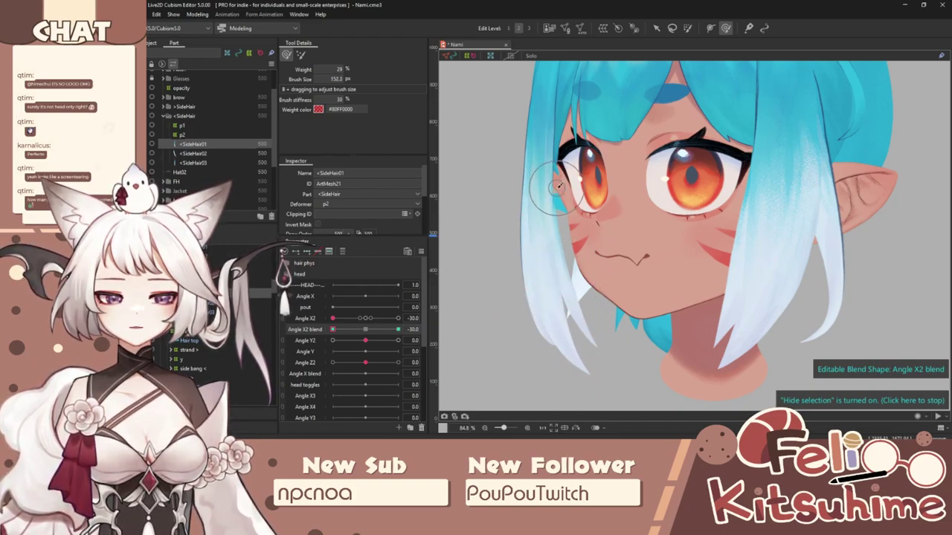
scroll(576, 248, "up", 4)
scroll(558, 249, "down", 2)
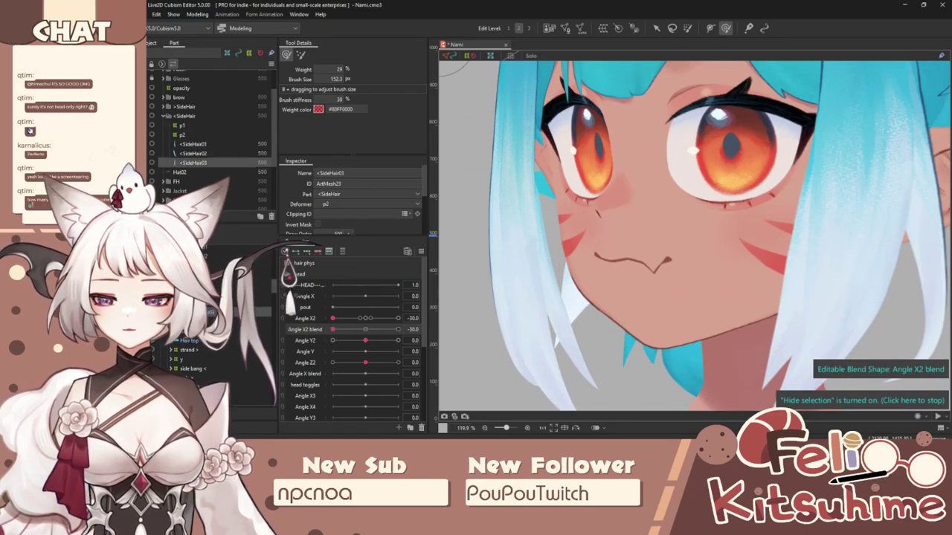
Step: Select the <SideHair02 strand, hide its mesh display, and reshape it with the Deform Brush at "Angle X2 blend" -30.0
key("ctrl+t")
left_click(247, 302)
key("ctrl+t")
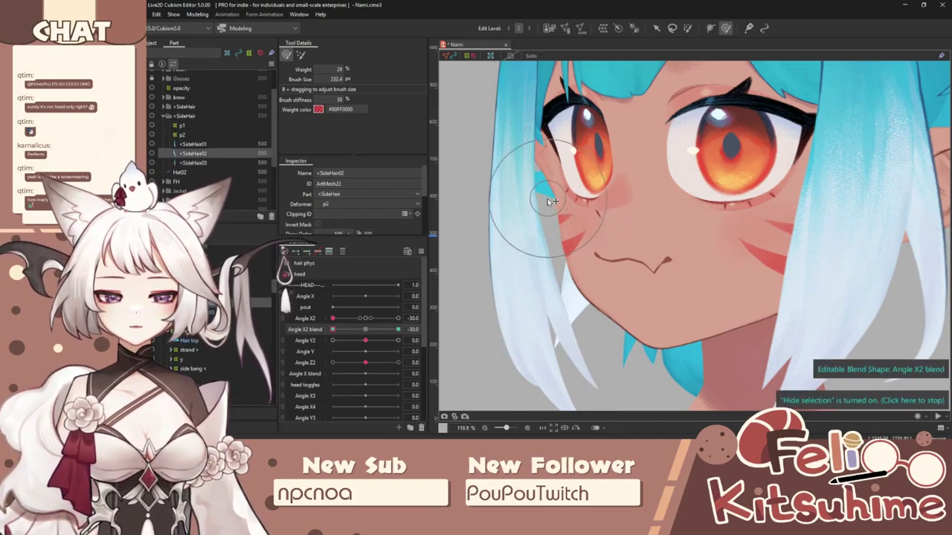
key("b")
left_click_drag(548, 195, 574, 223)
left_click_drag(557, 260, 573, 273)
mouse_move(585, 295)
left_mouse_down()
mouse_move(574, 311)
mouse_move(590, 346)
mouse_move(571, 322)
left_mouse_up()
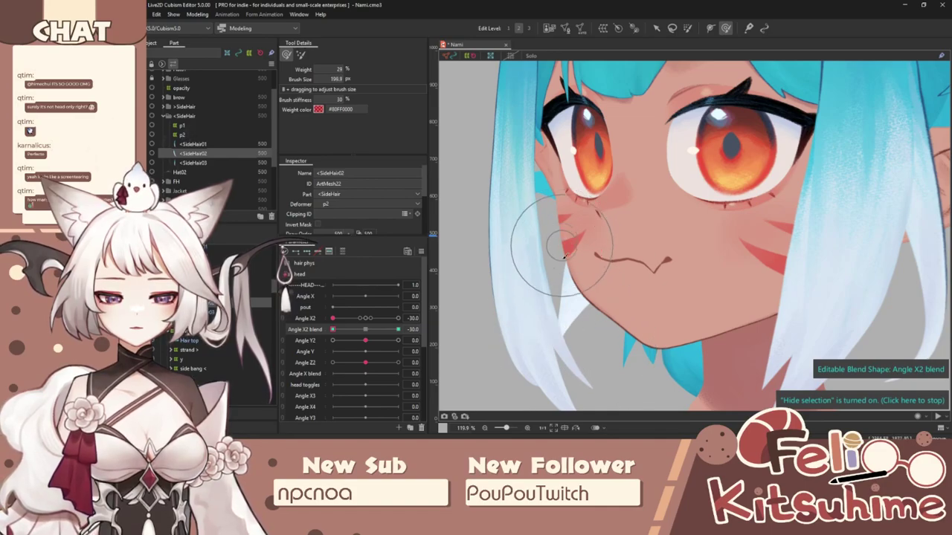
scroll(446, 271, "down", 2)
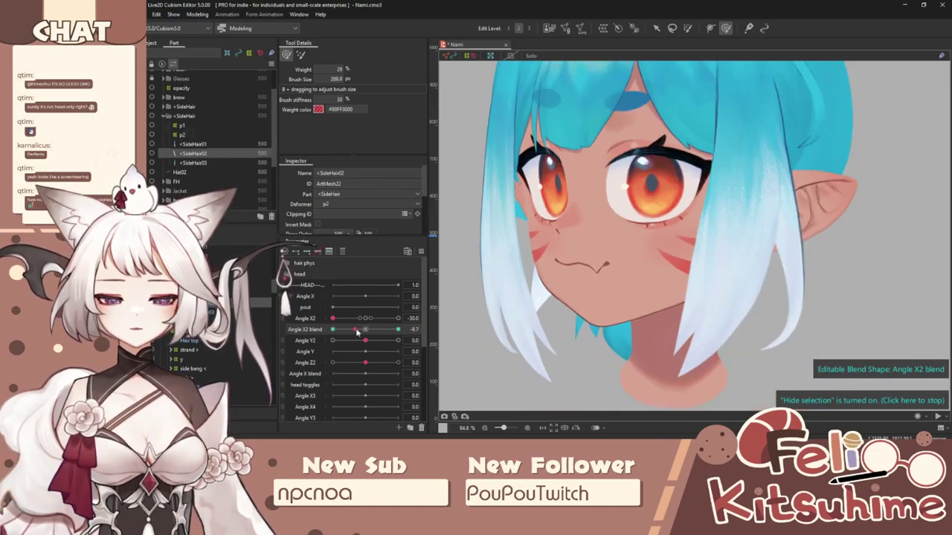
Step: Set "Angle X2" and "Angle X2 blend" to 30.0 and select <SideHair01 and <SideHair02 with their mesh display hidden
left_click_drag(331, 329, 464, 317)
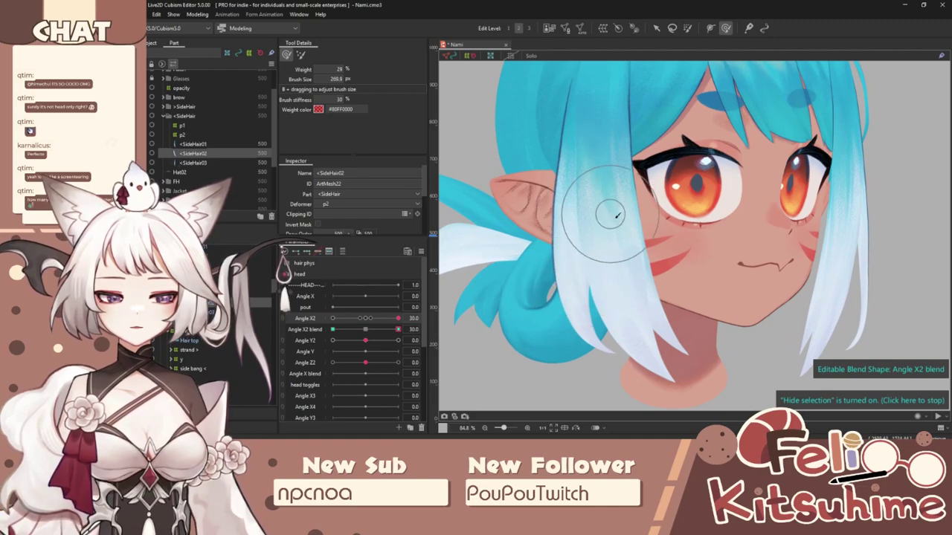
left_click_drag(609, 214, 688, 264)
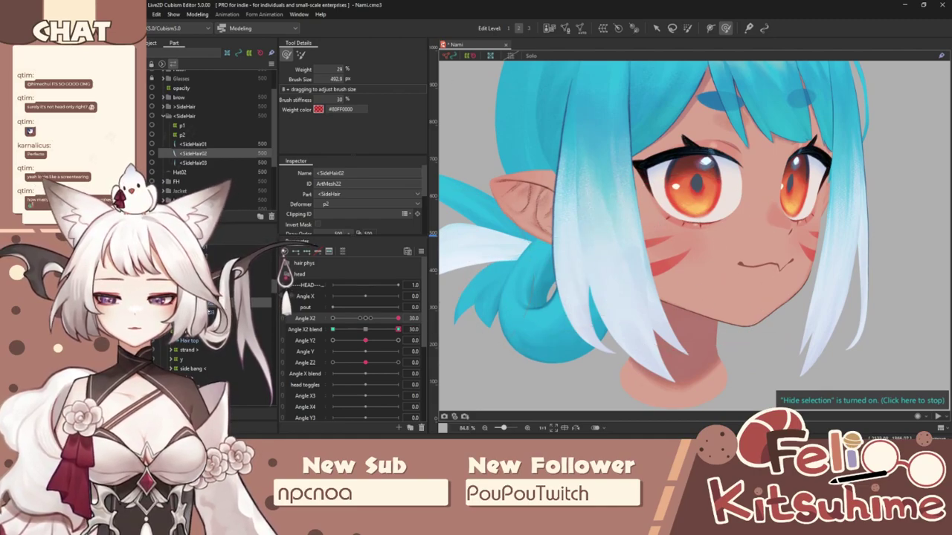
left_click(210, 302)
left_click(211, 312)
left_click(211, 303)
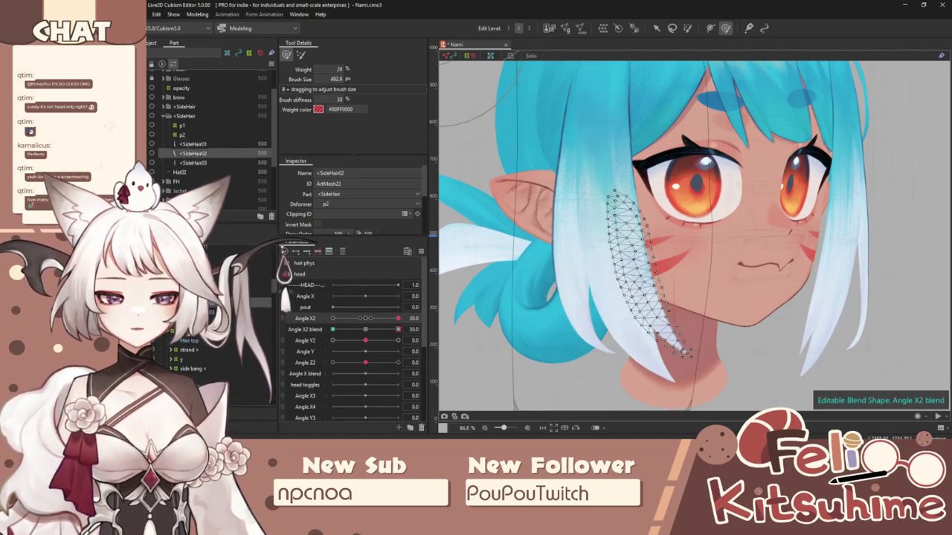
left_click(210, 293, "shift")
key("ctrl+t")
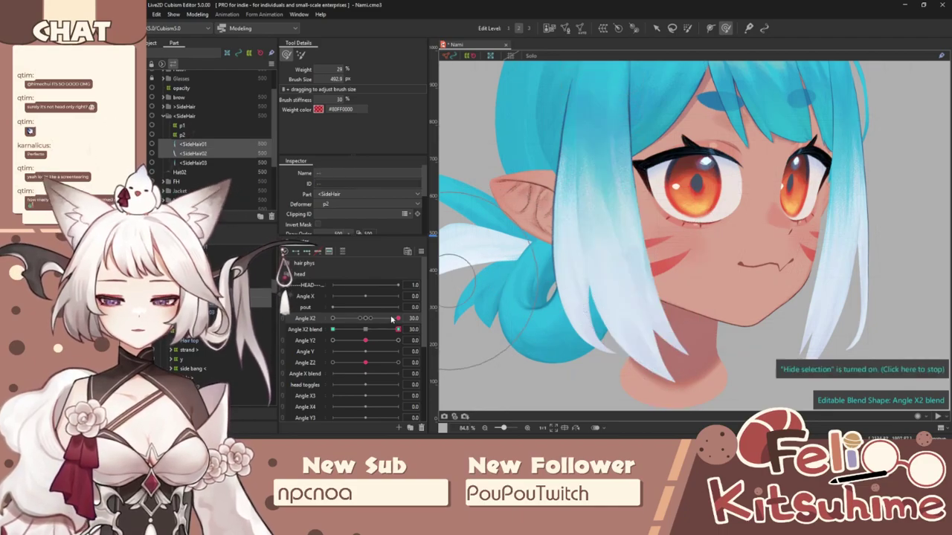
Step: Reshape <SideHair01 and <SideHair02 beside the cheek and neck using the Deform Brush at "Angle X2 blend" 30.0
mouse_move(397, 329)
left_mouse_down()
mouse_move(363, 335)
mouse_move(399, 333)
left_mouse_up()
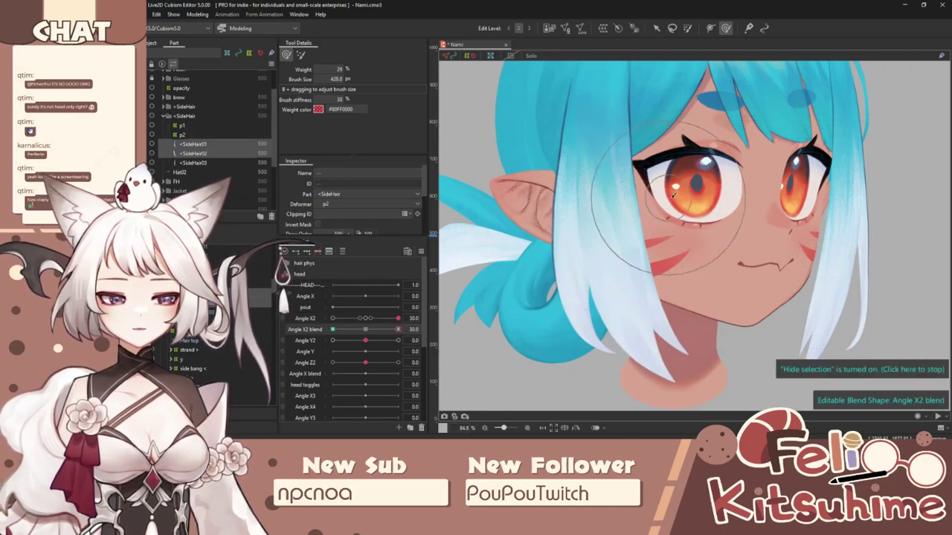
left_click_drag(710, 337, 697, 336)
scroll(697, 335, "down", 3)
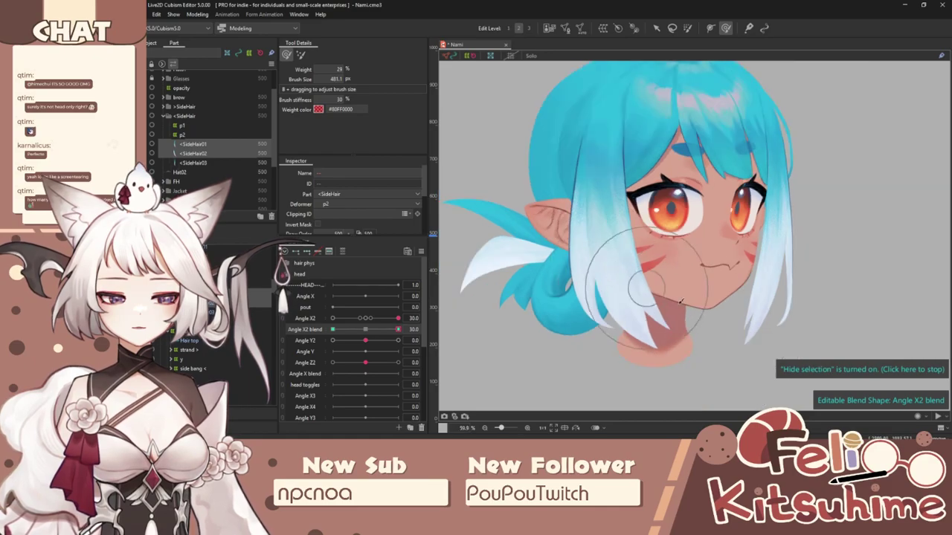
scroll(691, 336, "up", 3)
left_click_drag(626, 342, 647, 339)
scroll(677, 341, "down", 4)
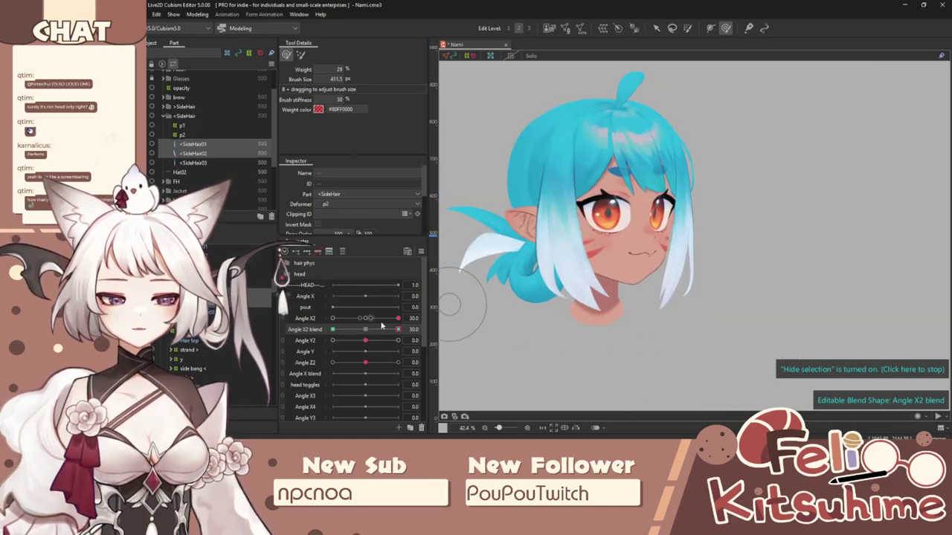
scroll(454, 157, "up", 2)
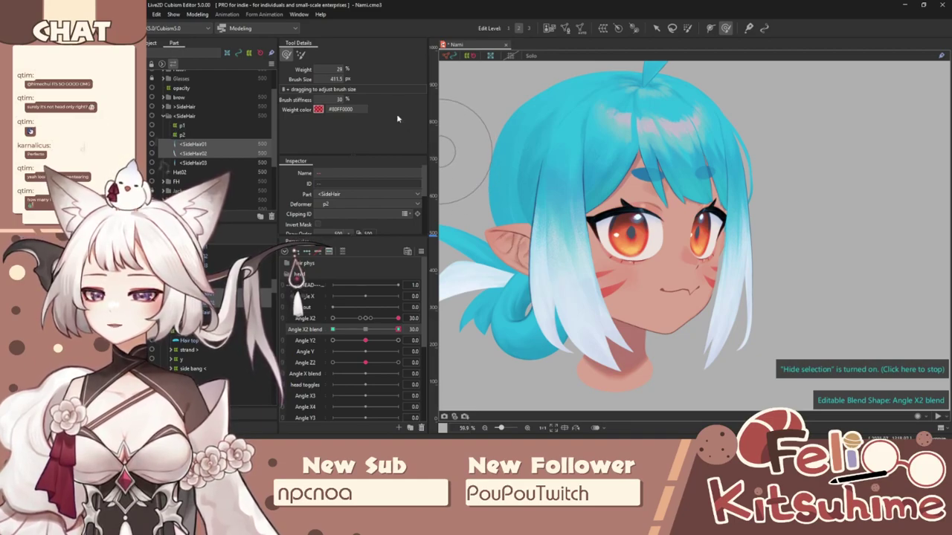
Step: Test the side hair's movement in the physics settings by turning the head in several directions, and close the preview
left_click(197, 14)
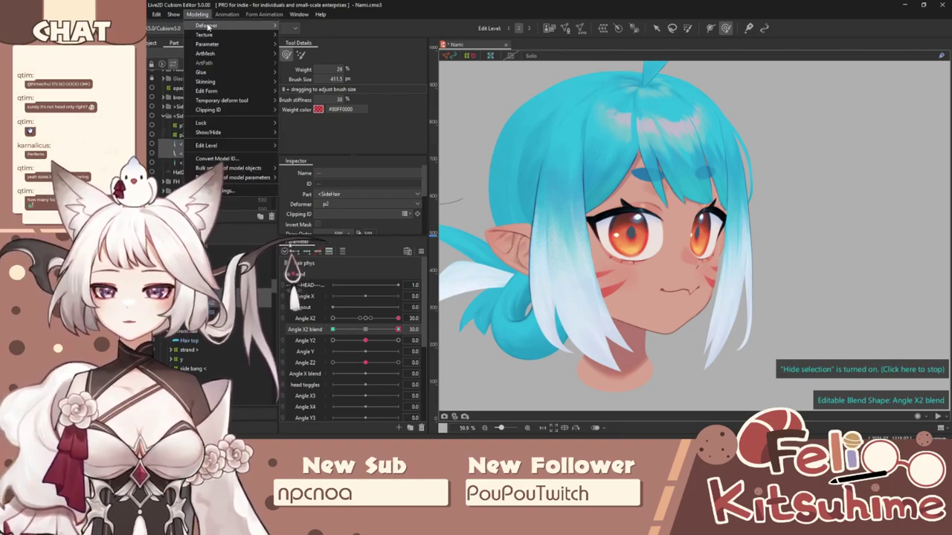
left_click(232, 191)
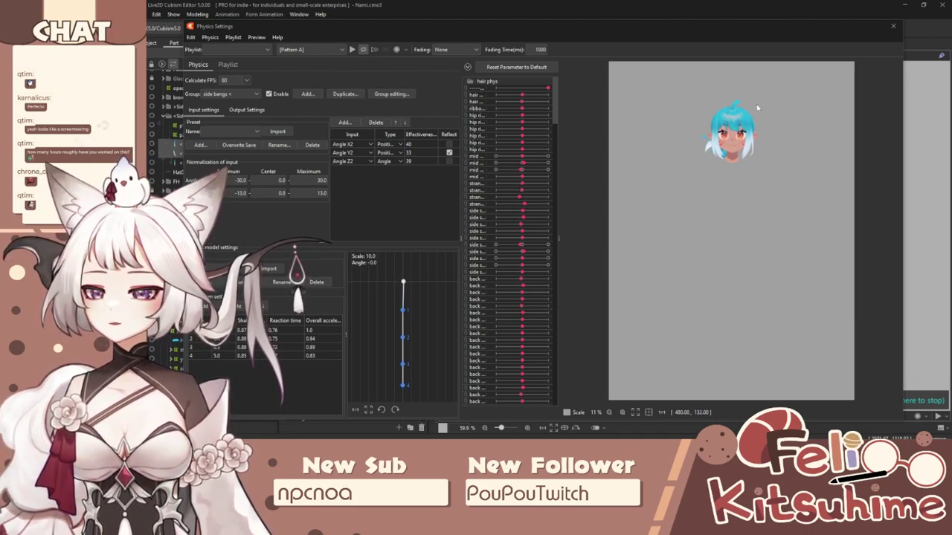
scroll(757, 108, "up", 8)
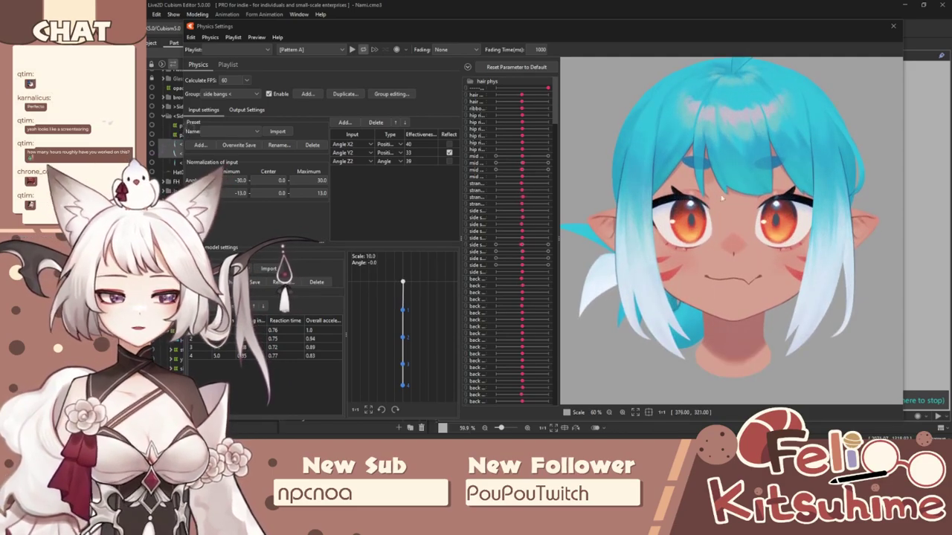
left_click_drag(721, 199, 495, 278)
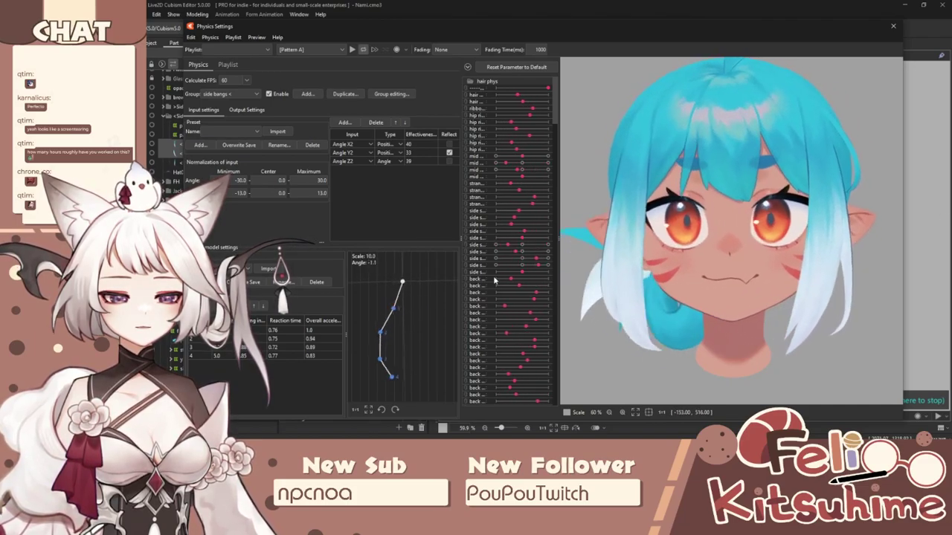
left_click_drag(721, 356, 678, 408)
left_click_drag(693, 452, 602, 93)
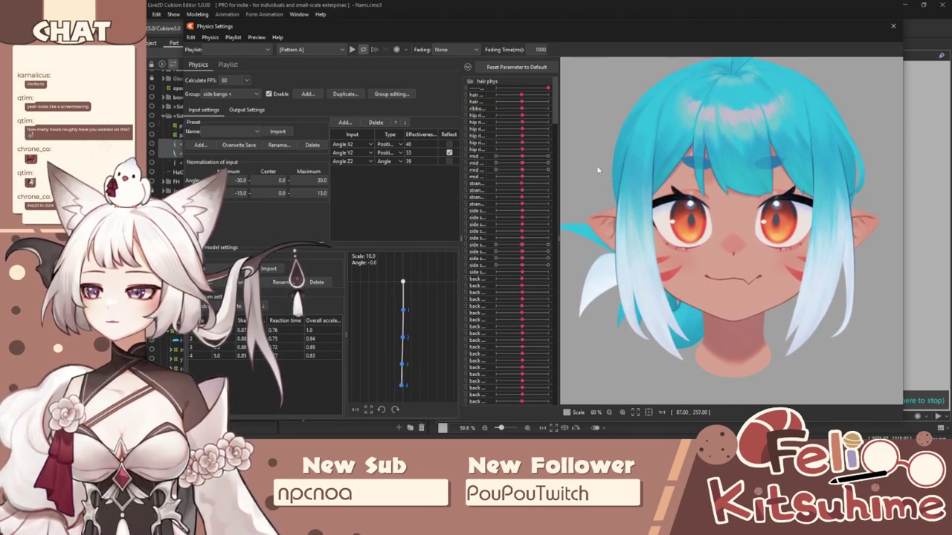
left_click(893, 26)
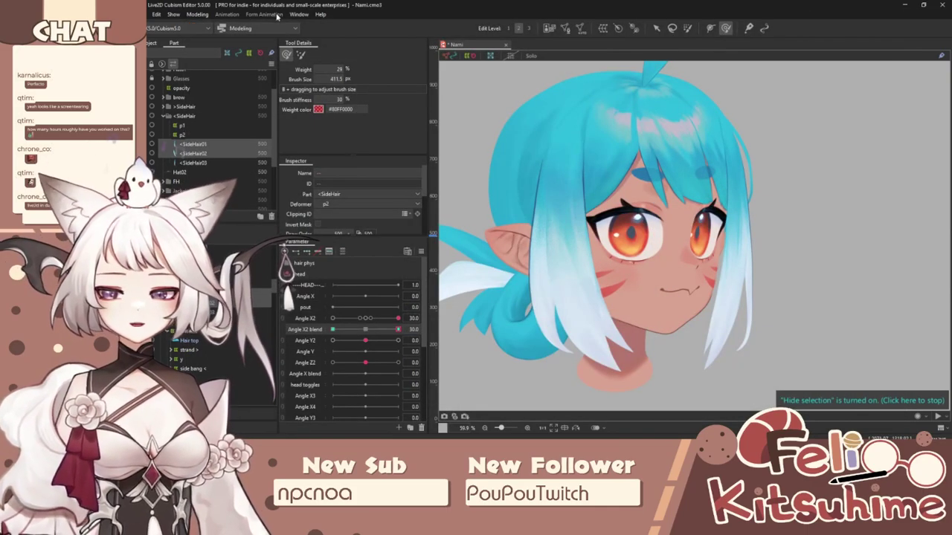
Step: Switch to the Arrow tool with the selection's mesh displayed and return "Angle X2" and "Angle X2 blend" to 0.0
left_click(656, 28)
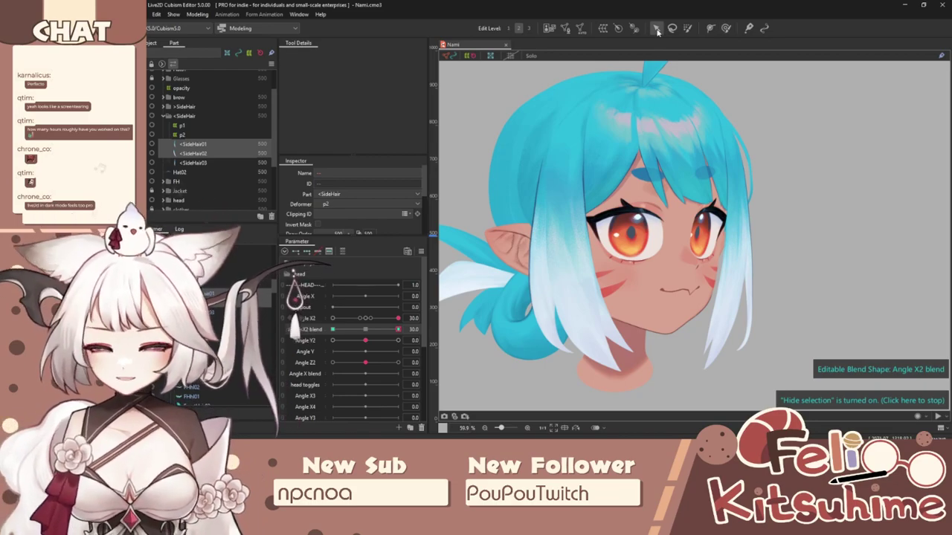
left_click(532, 102)
scroll(668, 145, "down", 2)
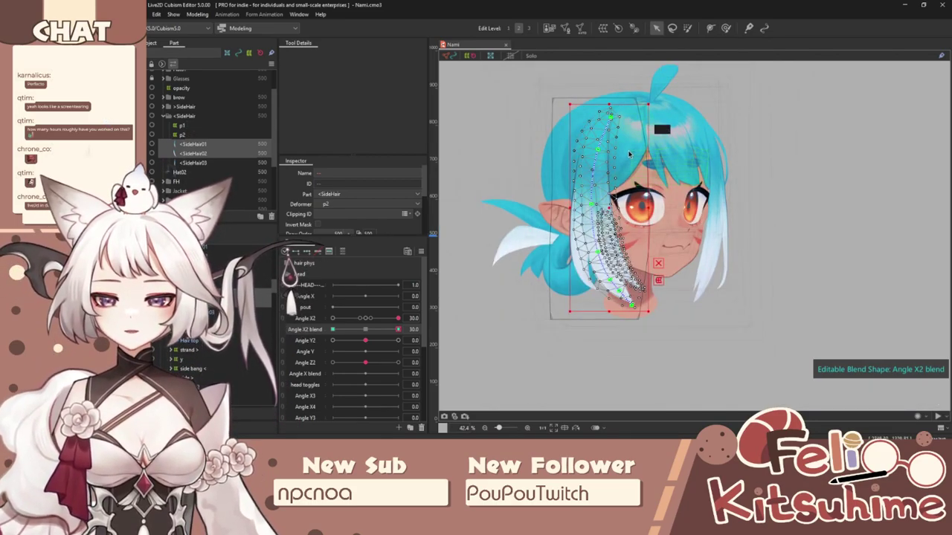
scroll(629, 154, "up", 2)
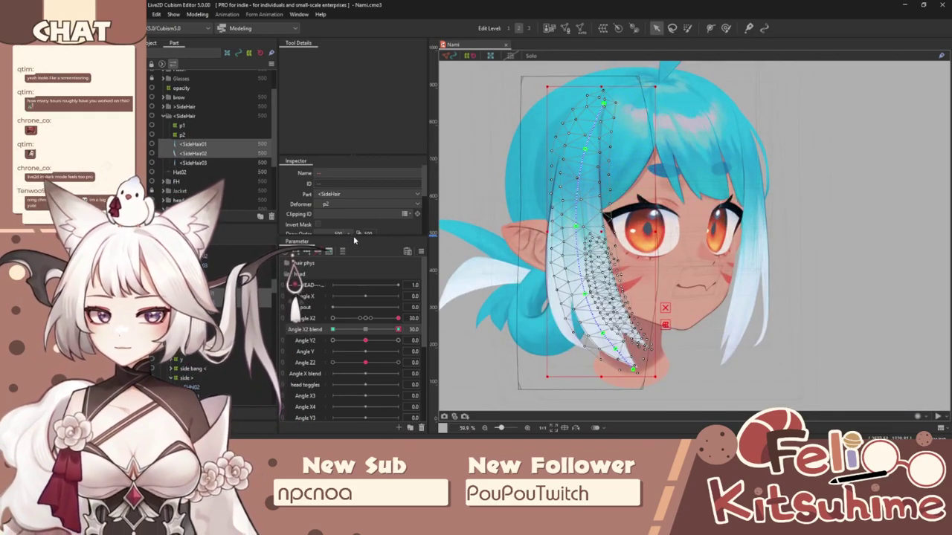
mouse_move(356, 235)
left_mouse_down()
mouse_move(358, 273)
mouse_move(362, 229)
left_mouse_up()
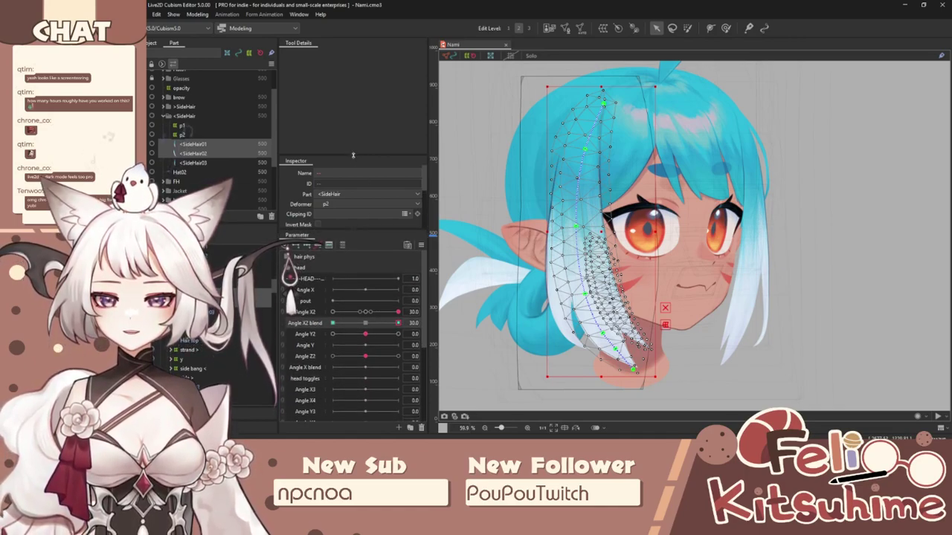
left_click_drag(353, 155, 350, 140)
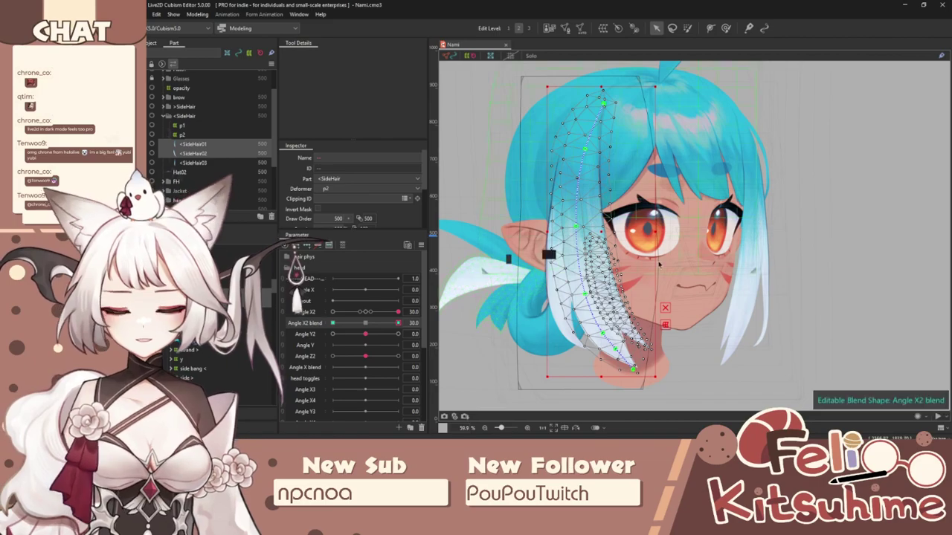
left_click_drag(398, 312, 365, 313)
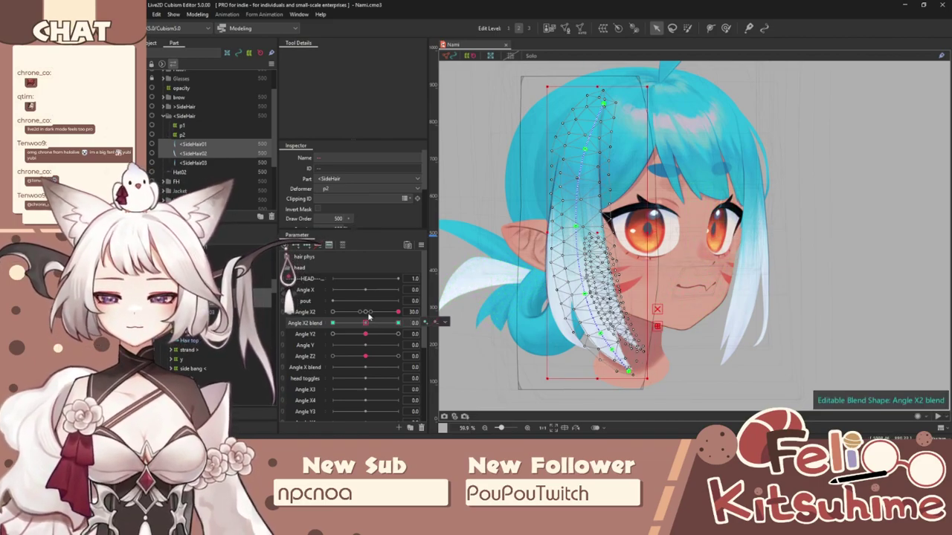
Step: Duplicate the p1 and p2 warp deformers of the <SideHair part
left_click(736, 255)
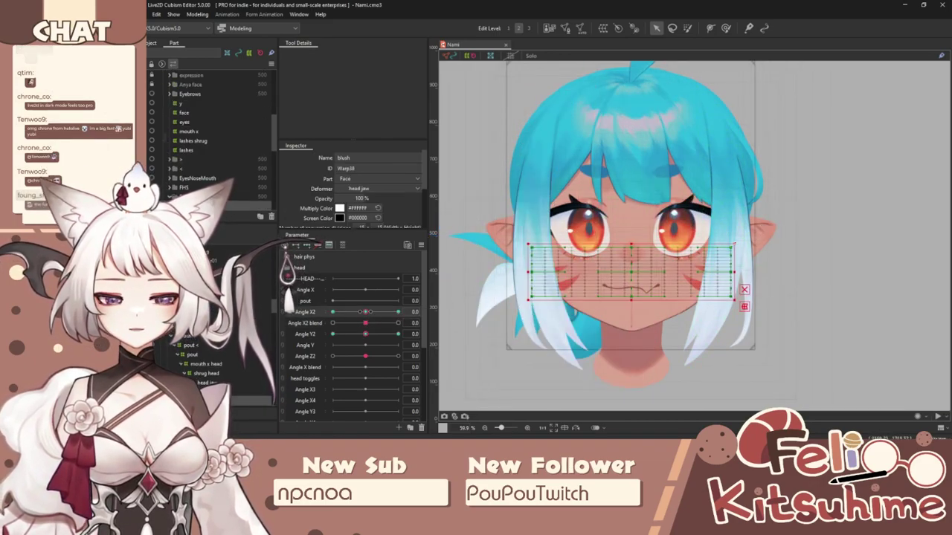
left_click(733, 231)
left_click(183, 122)
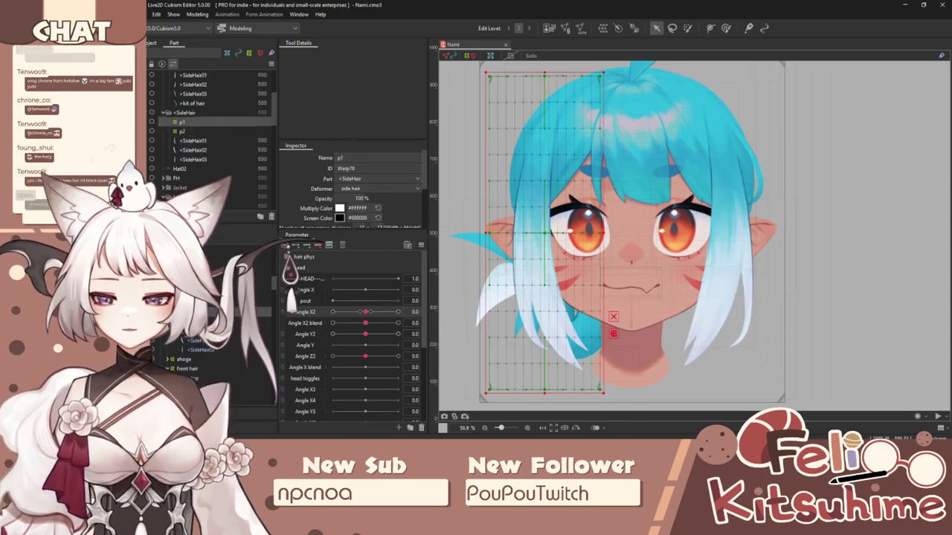
left_click(183, 132, "ctrl")
key("ctrl+v")
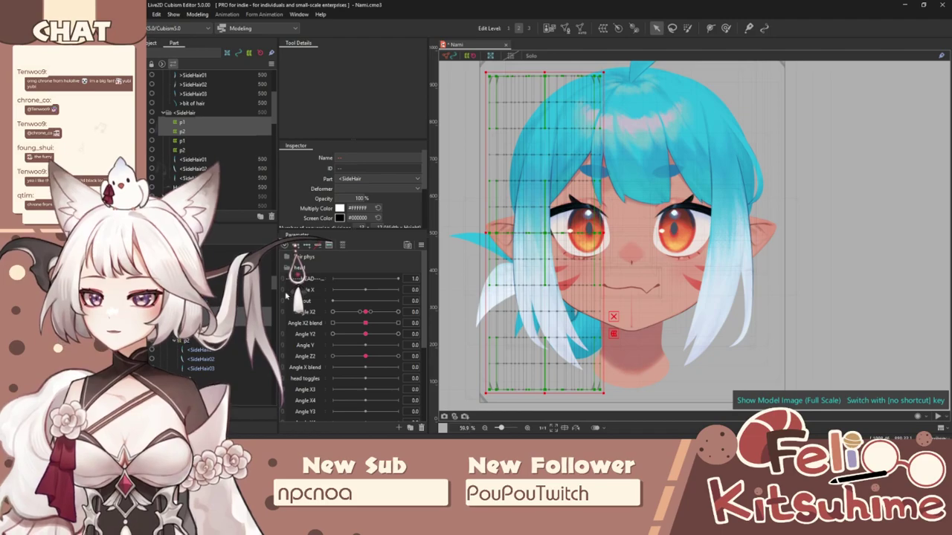
scroll(712, 205, "down", 2)
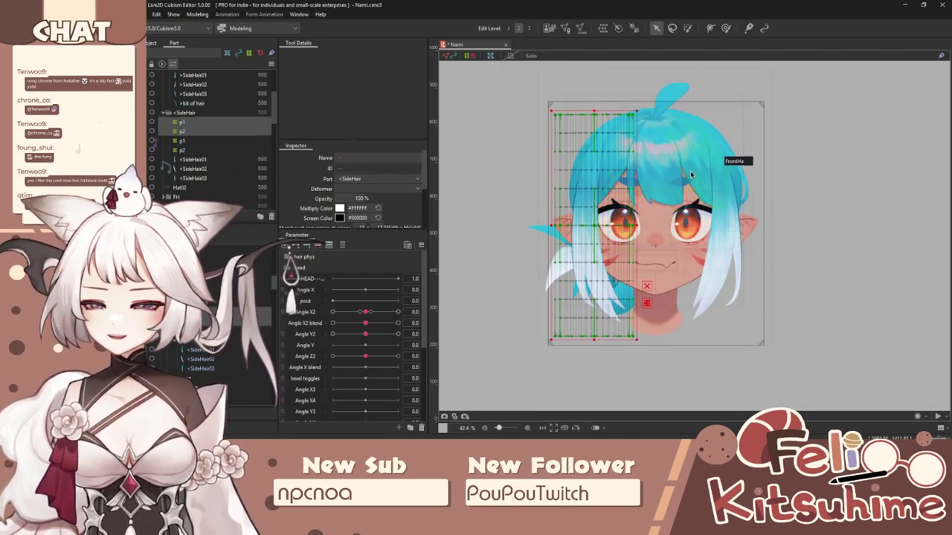
scroll(685, 169, "up", 2)
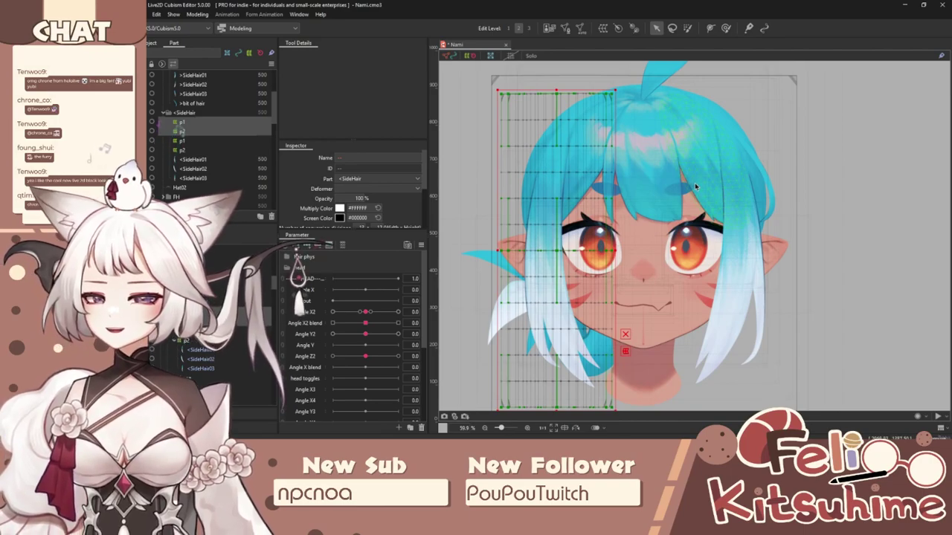
Step: Reflect the copied p1 and p2 deformers horizontally, including the parameters "side strand <" and "side strand <2"
right_click(801, 167)
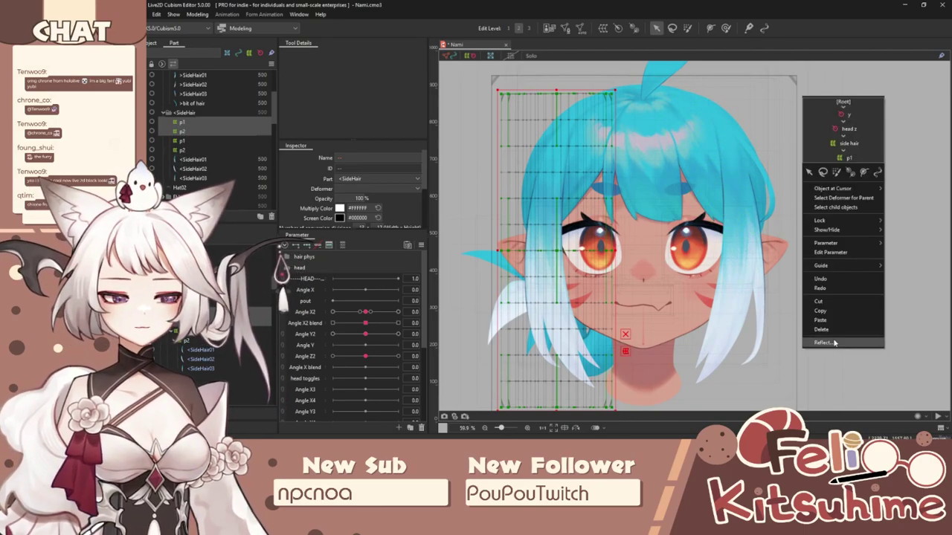
left_click(837, 342)
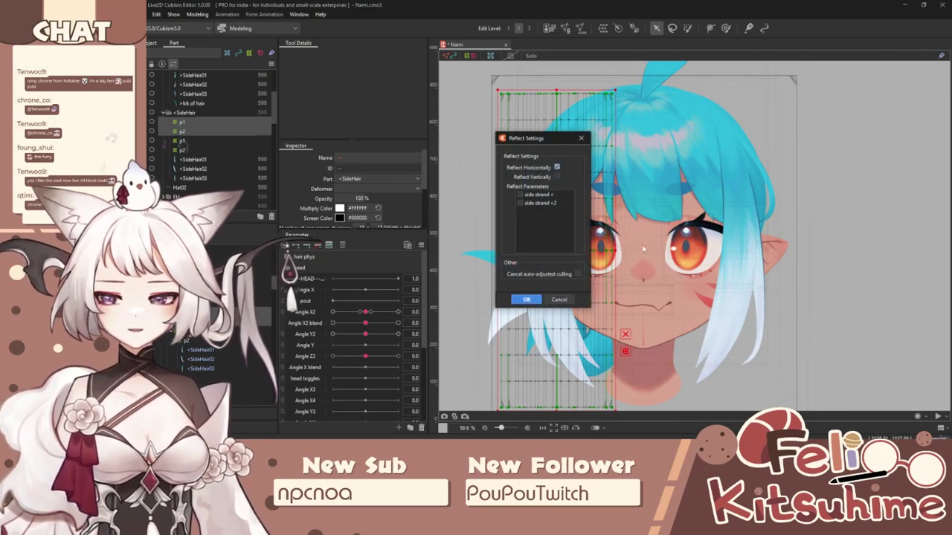
left_click(540, 197)
left_click(540, 203)
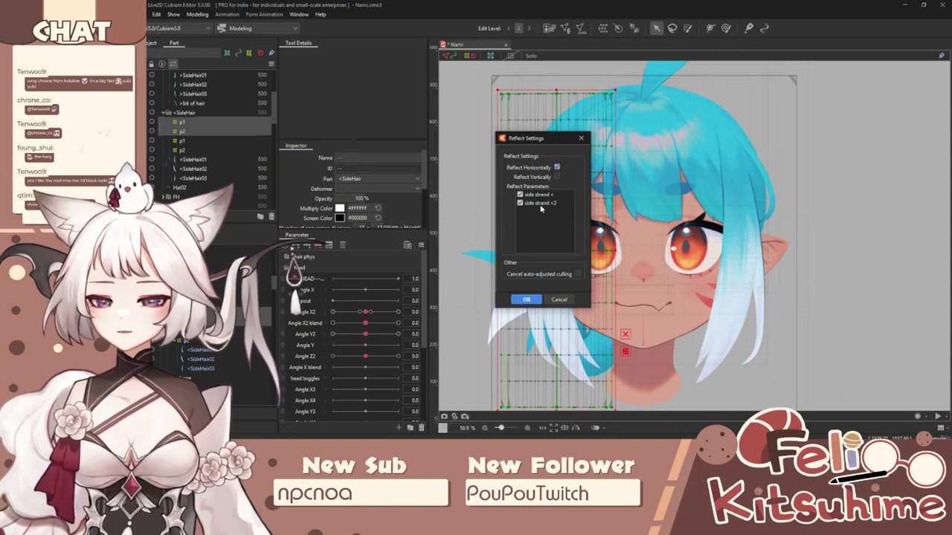
left_click(525, 299)
scroll(752, 214, "down", 1)
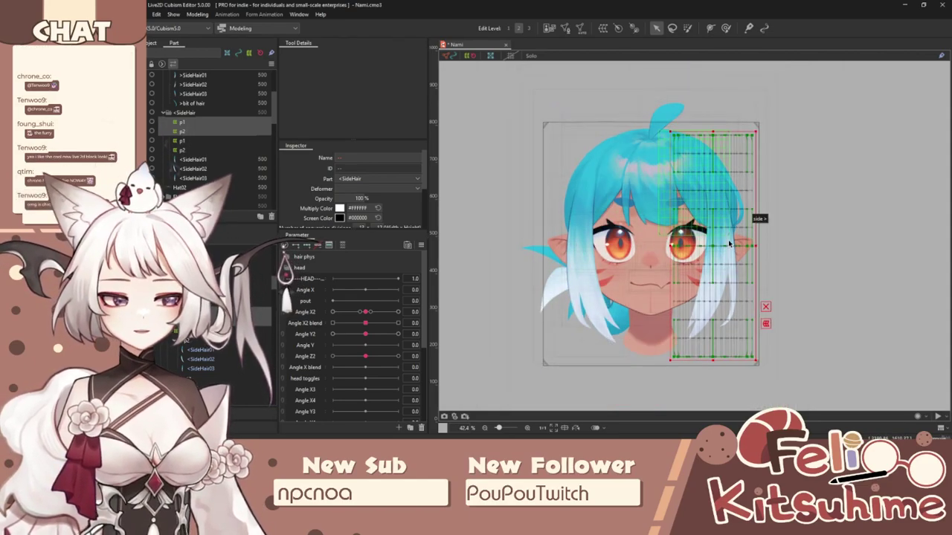
scroll(729, 244, "up", 1)
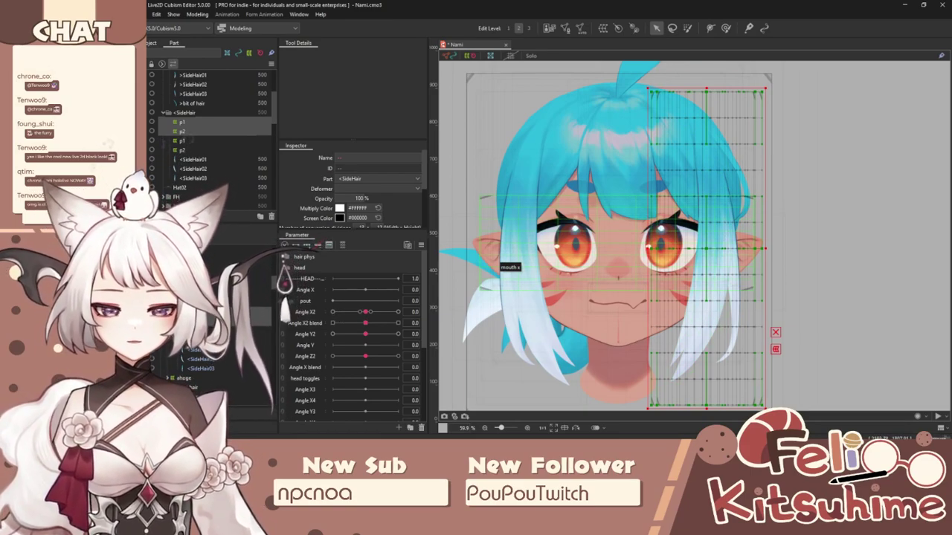
Step: Assign the >SideHair01, >SideHair02 and >SideHair03 meshes to the mirrored p2 warp deformer
left_click(195, 94)
left_click(195, 75, "shift")
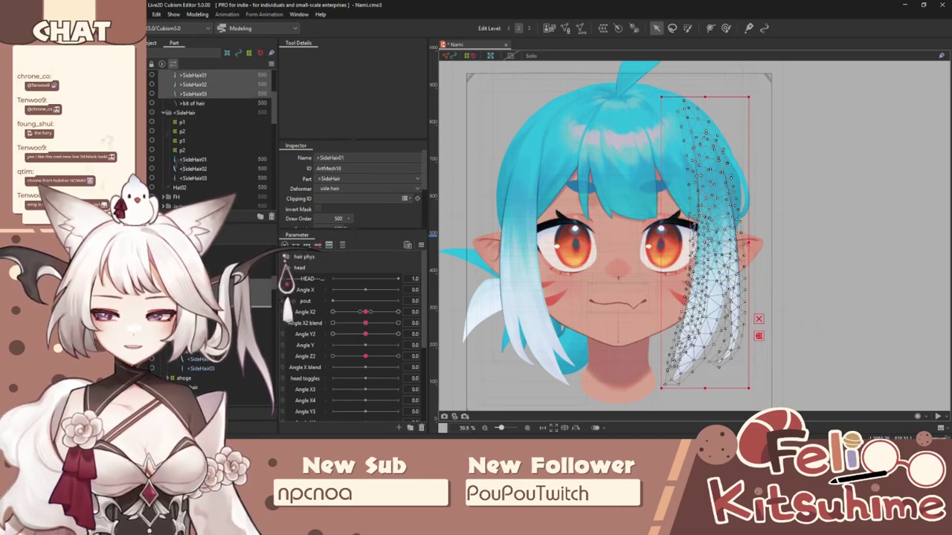
left_click(183, 131)
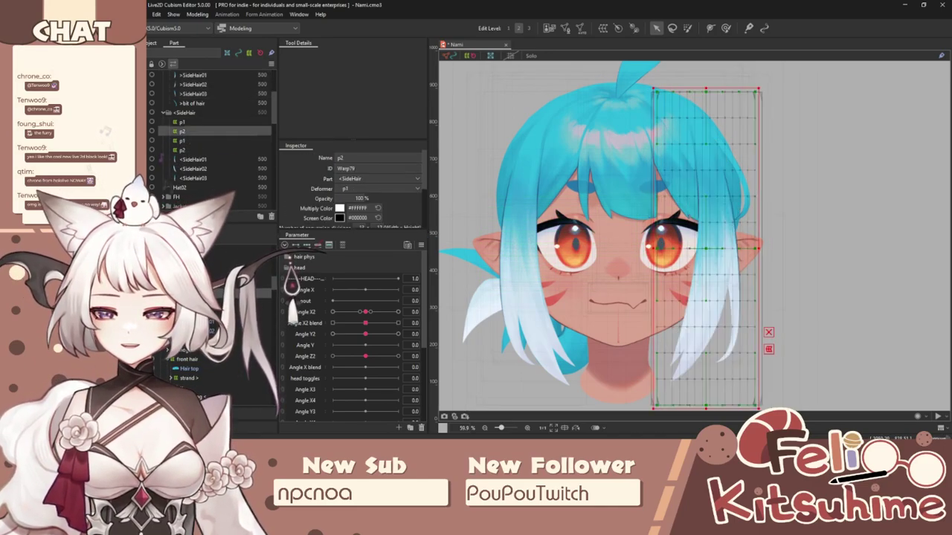
left_click(195, 75)
left_click(183, 131)
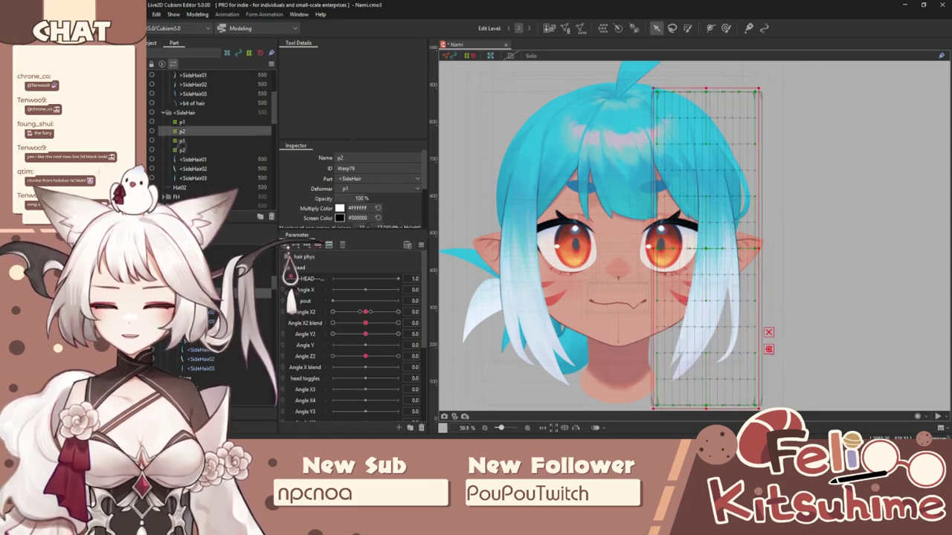
Step: Select the mirrored p1 and p2 deformers together and unlink the combined parameters "side strand <3" and "side strand <4"
left_click(183, 122)
scroll(666, 187, "down", 2)
mouse_move(365, 312)
left_mouse_down()
mouse_move(425, 315)
mouse_move(300, 321)
mouse_move(459, 297)
mouse_move(281, 317)
mouse_move(435, 305)
mouse_move(365, 307)
left_mouse_up()
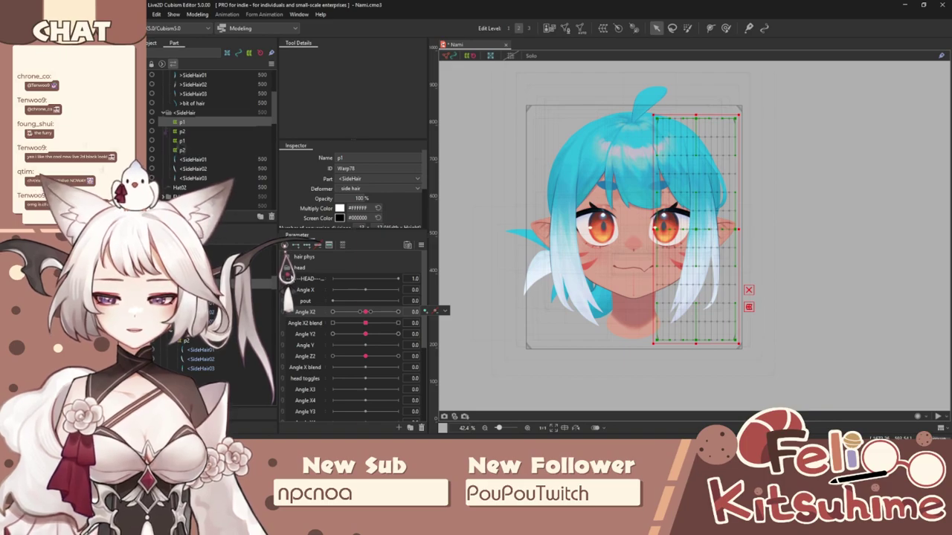
left_click(288, 268)
left_click(288, 258)
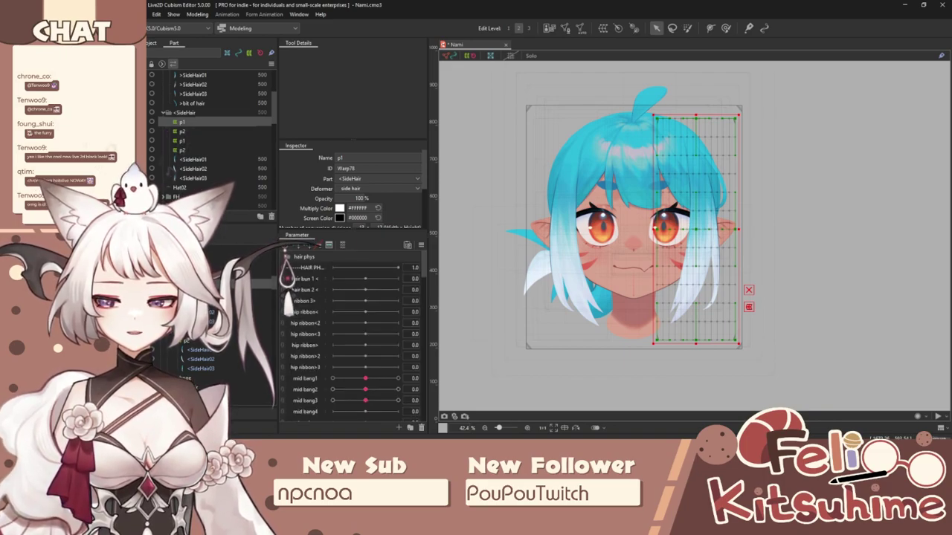
scroll(359, 334, "down", 5)
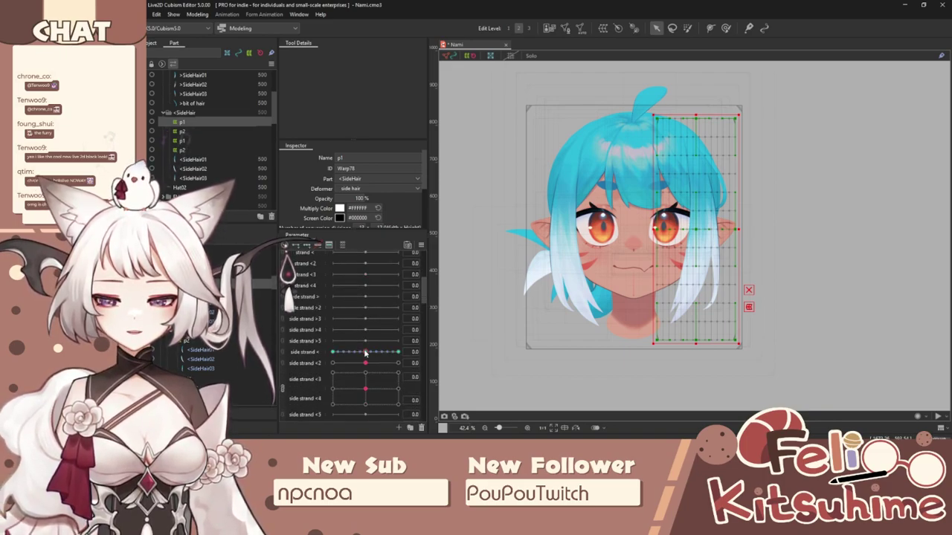
mouse_move(366, 354)
left_mouse_down()
mouse_move(400, 353)
mouse_move(315, 354)
mouse_move(480, 361)
mouse_move(363, 363)
left_mouse_up()
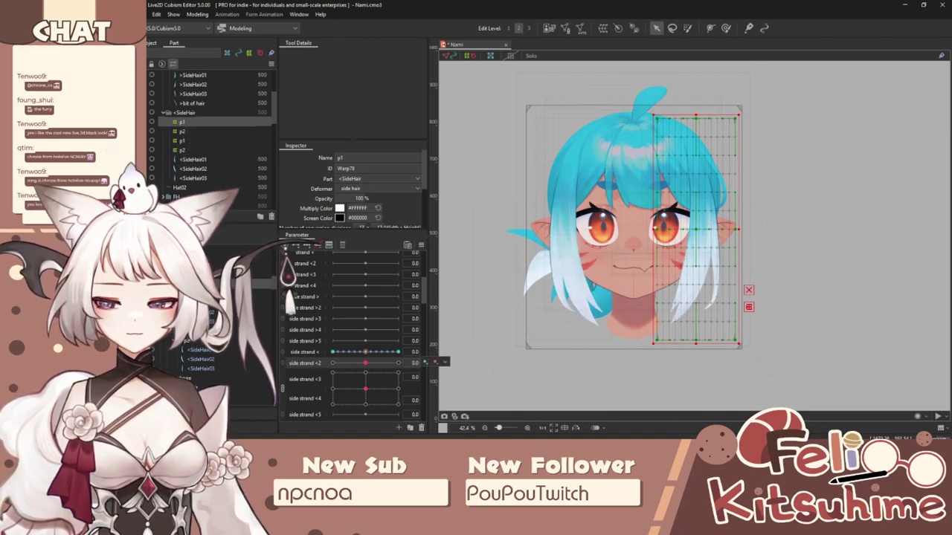
left_click(183, 132, "ctrl")
scroll(341, 360, "down", 1)
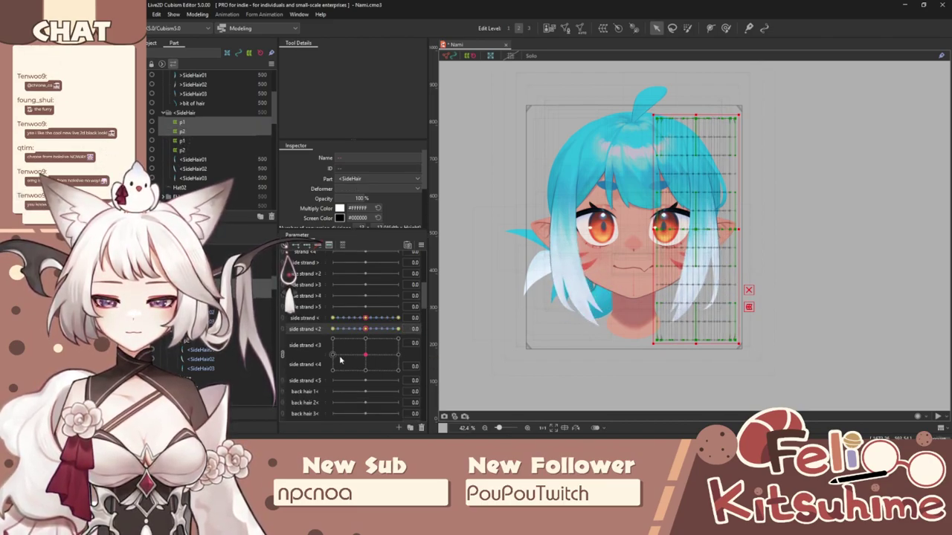
left_click(283, 353)
Step: Change the mirrored deformers' keyforms from the parameter "side strand <" to "side strand >"
right_click(435, 320)
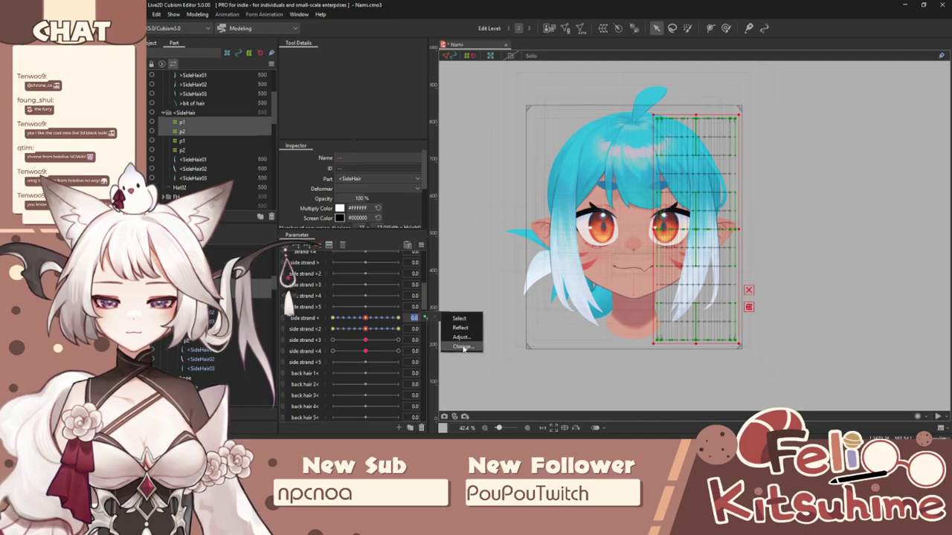
left_click(457, 336)
scroll(496, 231, "down", 4)
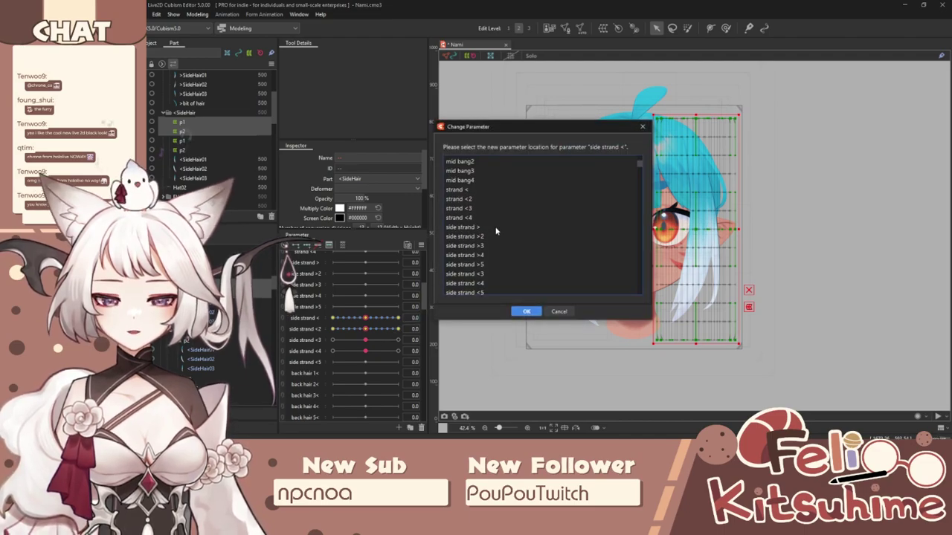
left_click(494, 228)
left_click(525, 311)
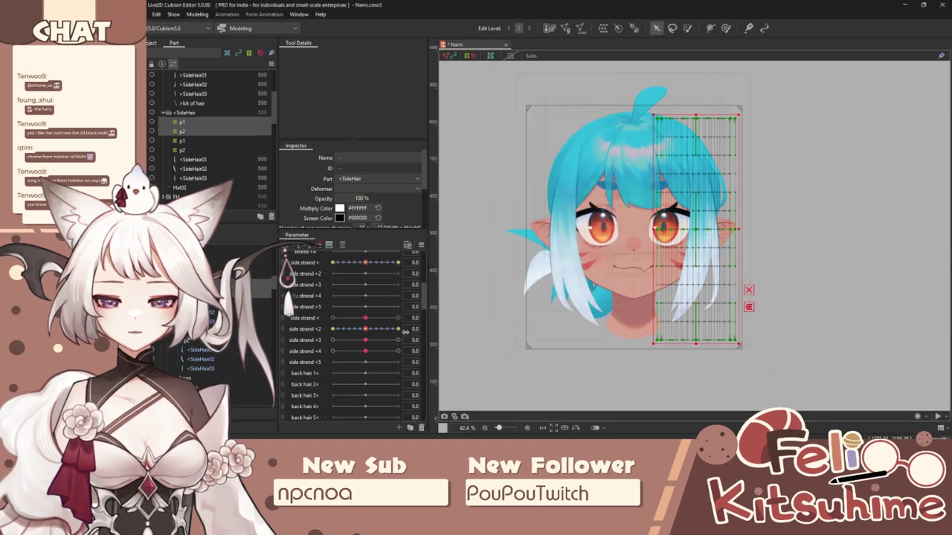
Step: Change the mirrored deformers' keyforms from the parameter "side strand <2" to "side strand >2"
right_click(436, 328)
left_click(470, 356)
scroll(511, 255, "down", 3)
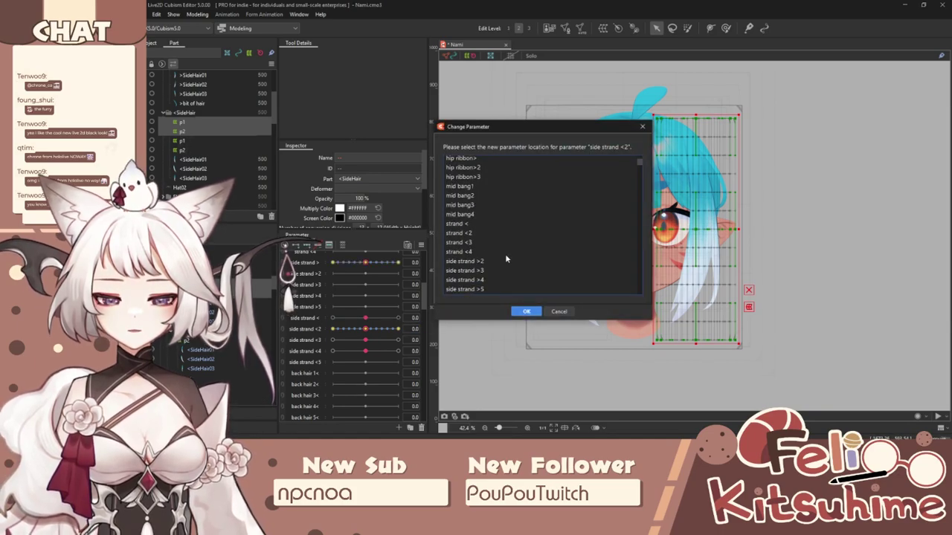
left_click(506, 261)
left_click(526, 311)
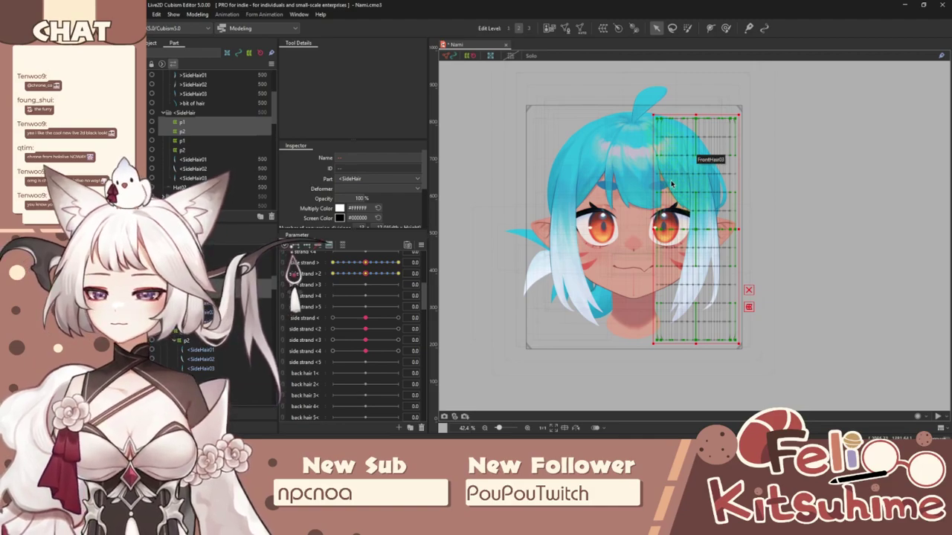
Step: Test the mirrored deformers by moving "side strand >" to -1.0
scroll(671, 180, "up", 2)
scroll(644, 182, "down", 2)
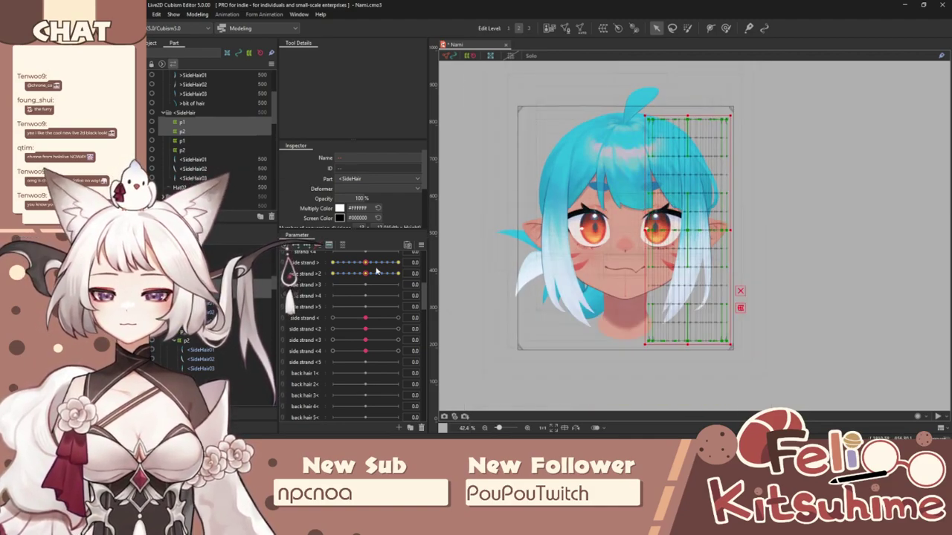
left_click_drag(366, 263, 246, 61)
Step: In the physics group "side bangs >", set the output pendulum numbers of "side strand >2", ">3" and ">4" to 2, 3 and 4
left_click(198, 14)
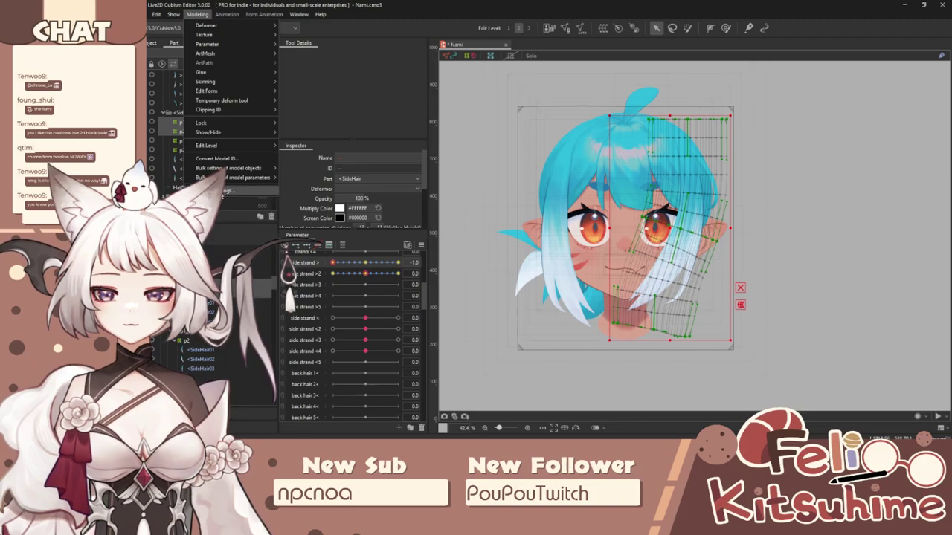
left_click(220, 195)
left_click(229, 95)
left_click(222, 111)
left_click(246, 109)
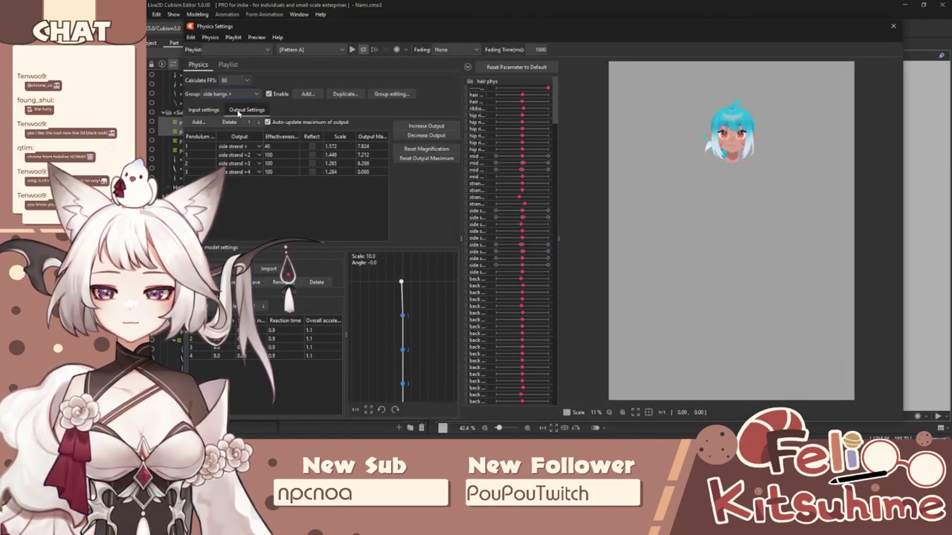
double_click(202, 155)
type("2")
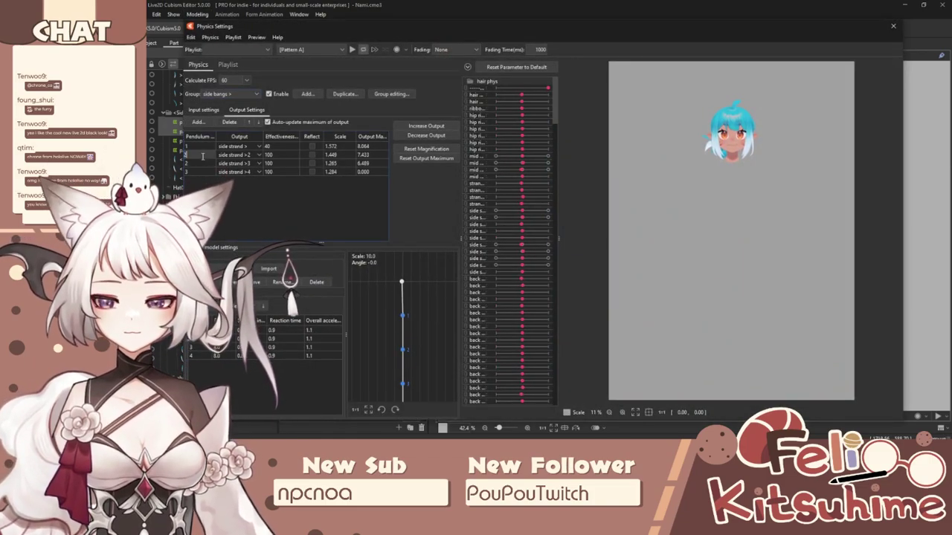
left_click(205, 162)
double_click(205, 162)
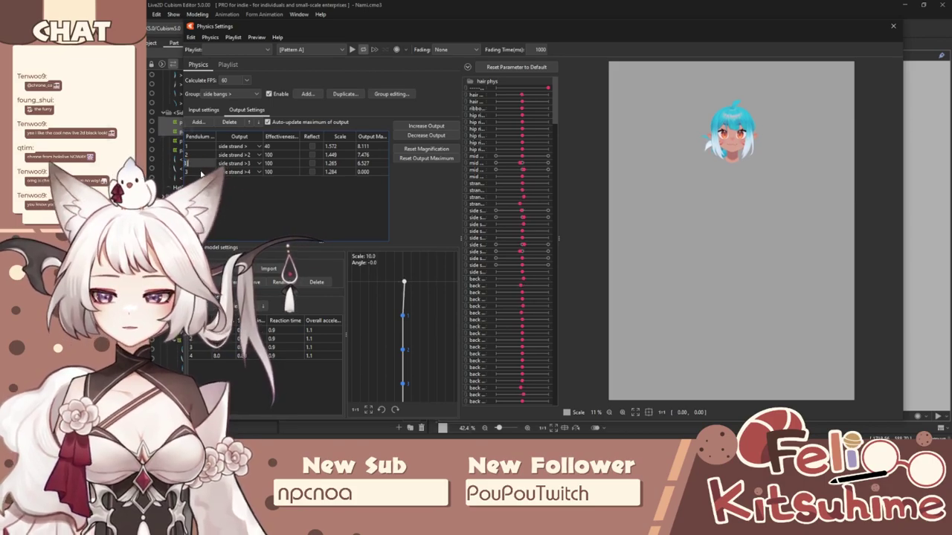
left_click(200, 171)
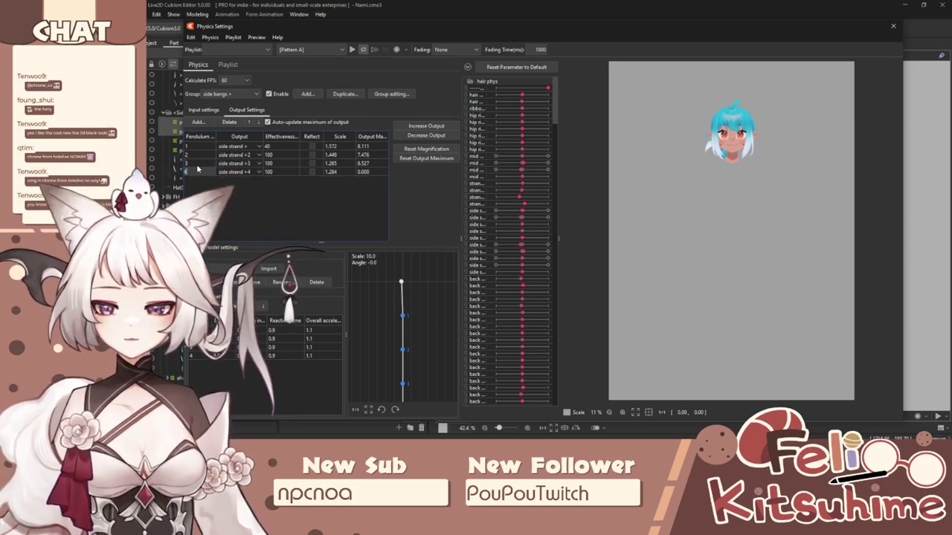
Step: Test the side hair's swing in the physics preview and save the model
scroll(761, 95, "up", 4)
scroll(668, 162, "up", 1)
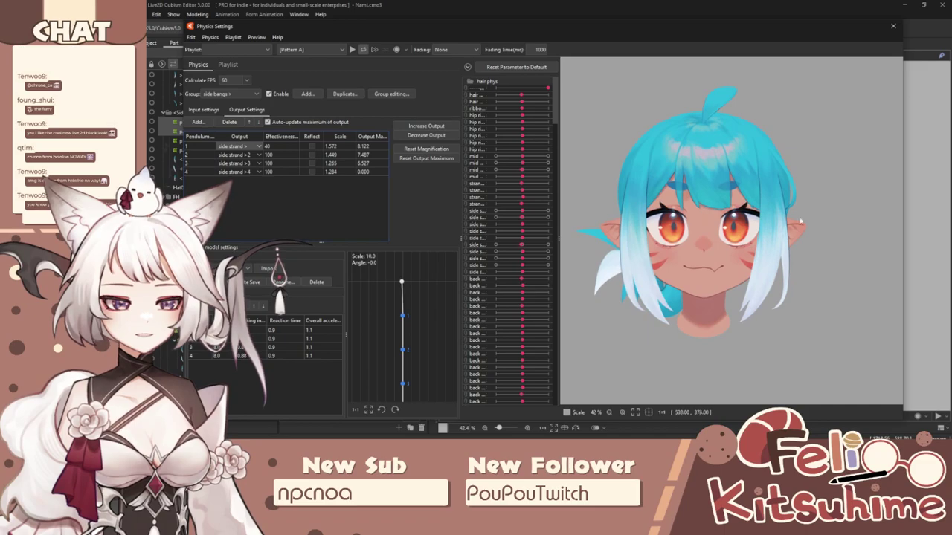
left_click_drag(668, 160, 919, 189)
left_click(893, 25)
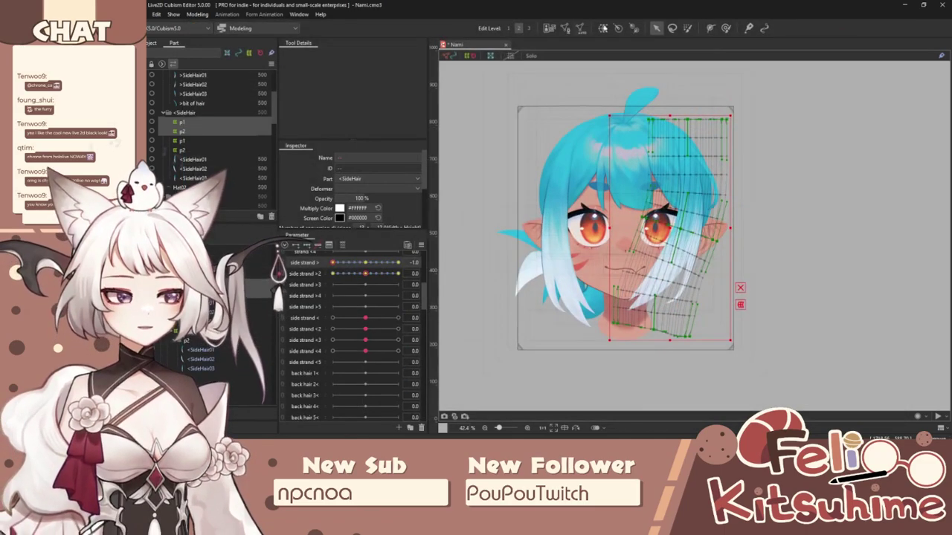
left_click(152, 14)
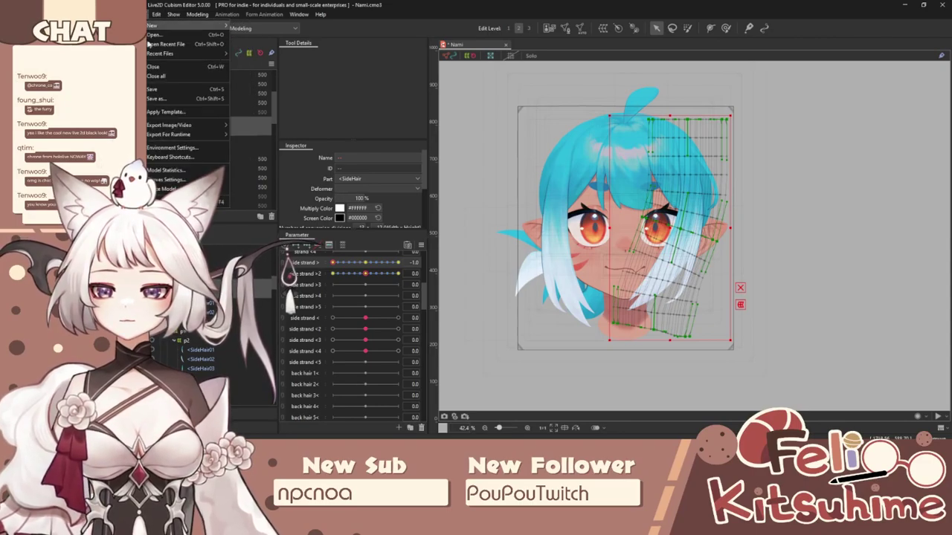
left_click(158, 89)
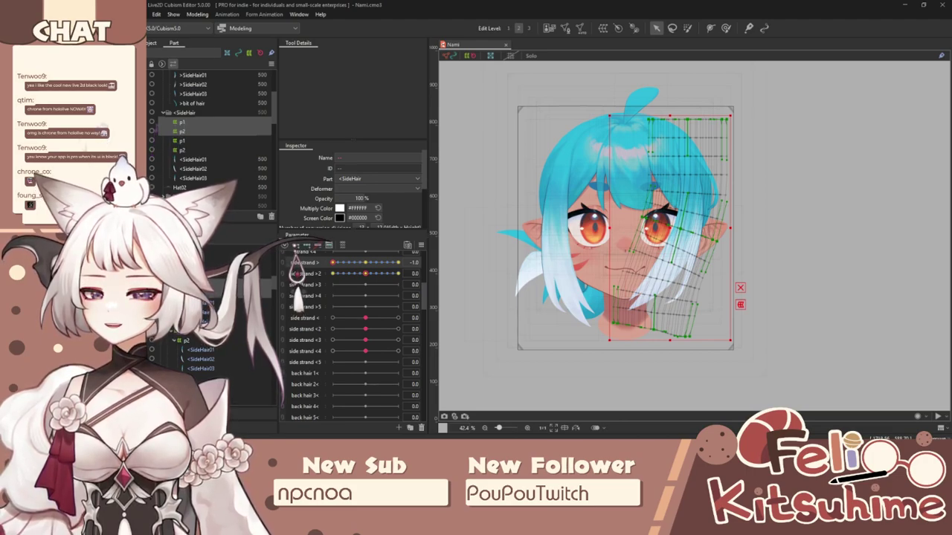
Step: Return "side strand >" to 0.0 and select the >SideHair01 mesh on the canvas
scroll(638, 231, "up", 2)
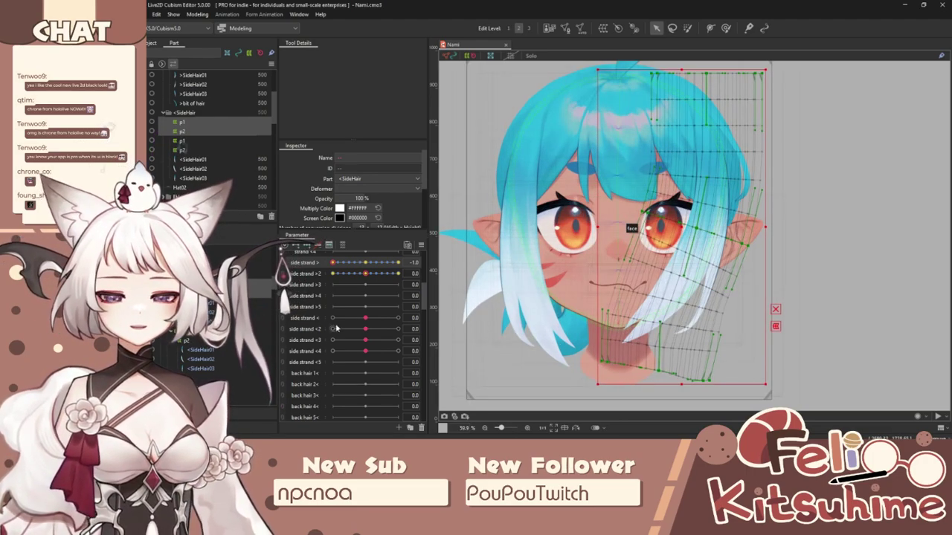
left_click(365, 262)
left_click(701, 310)
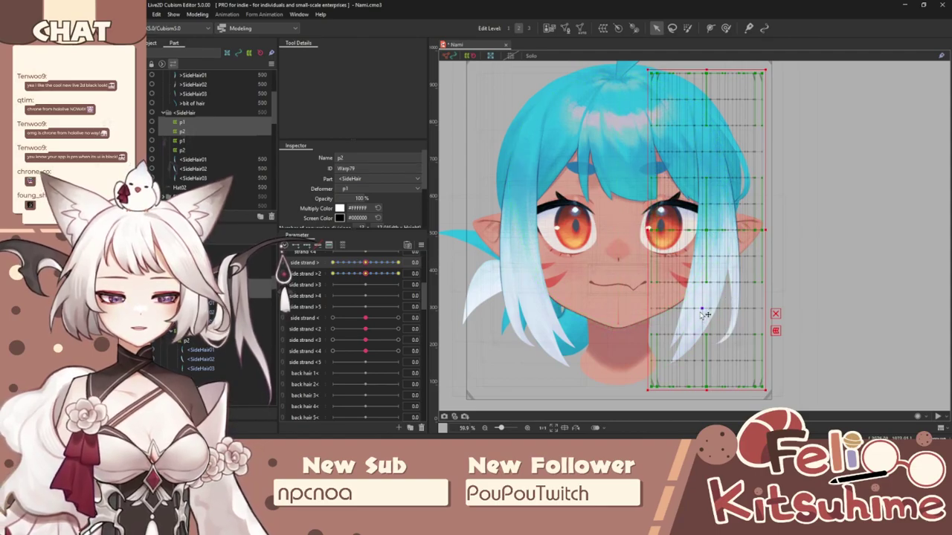
scroll(709, 301, "up", 2)
left_click(709, 303)
scroll(708, 301, "down", 4)
scroll(682, 294, "up", 2)
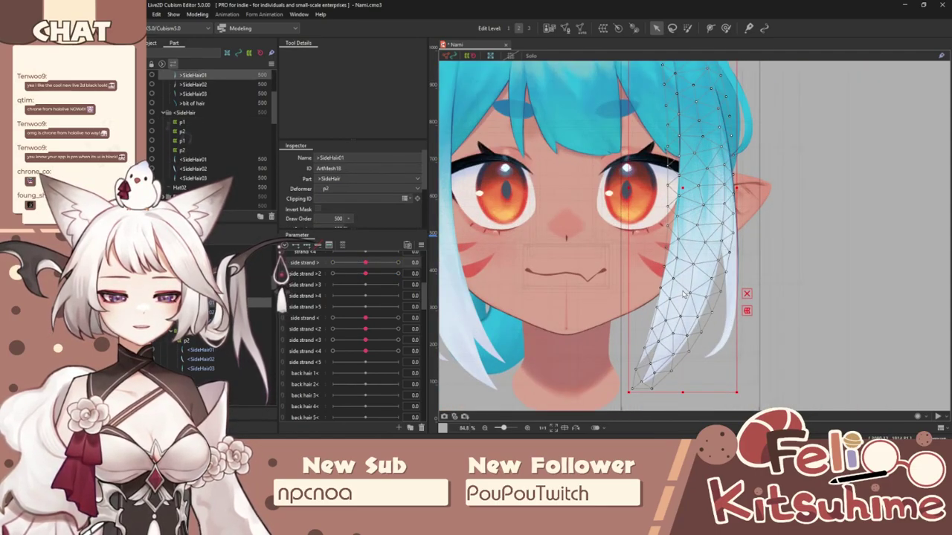
Step: Draw a five-point deform path down the >SideHair01 strand from root to tip
left_click(710, 28)
scroll(635, 232, "down", 2)
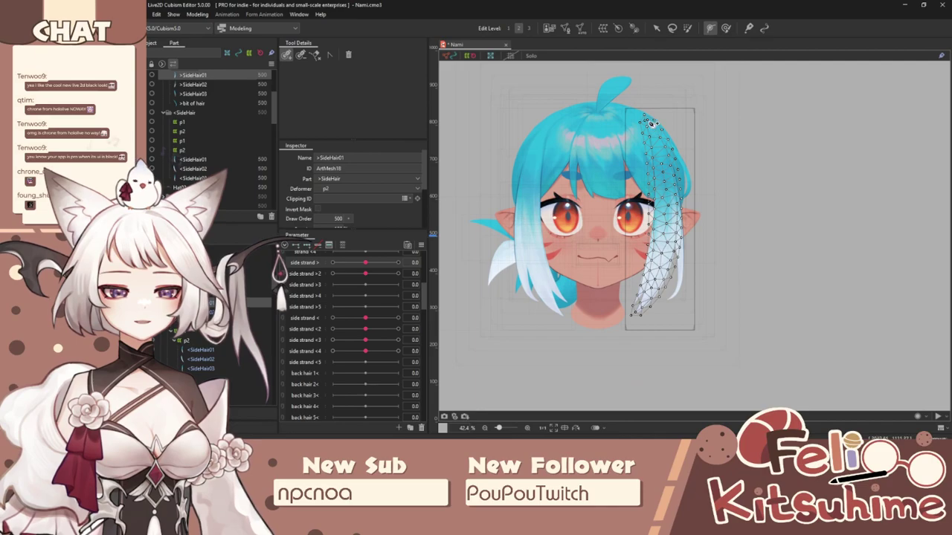
left_click(648, 120)
left_click(660, 163)
left_click(667, 212)
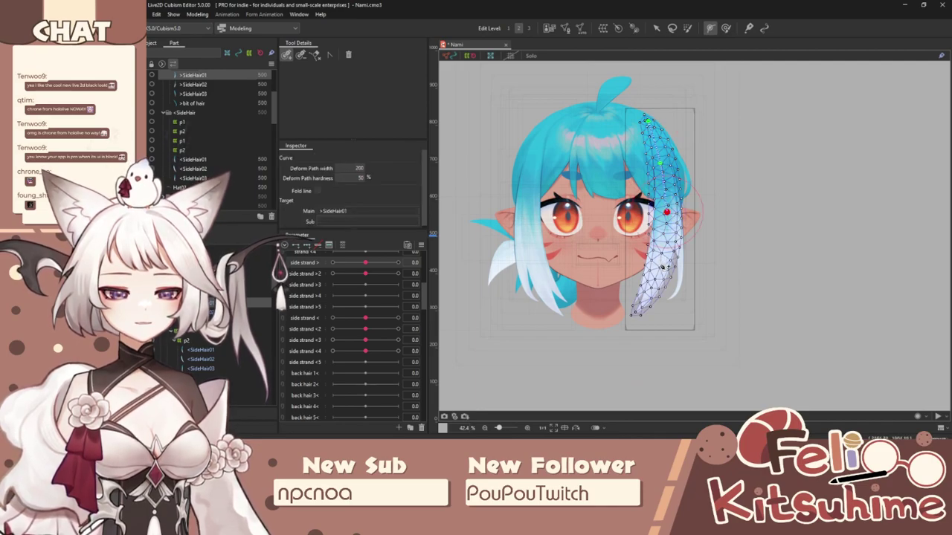
left_click(662, 266)
left_click(641, 314)
scroll(650, 301, "up", 3)
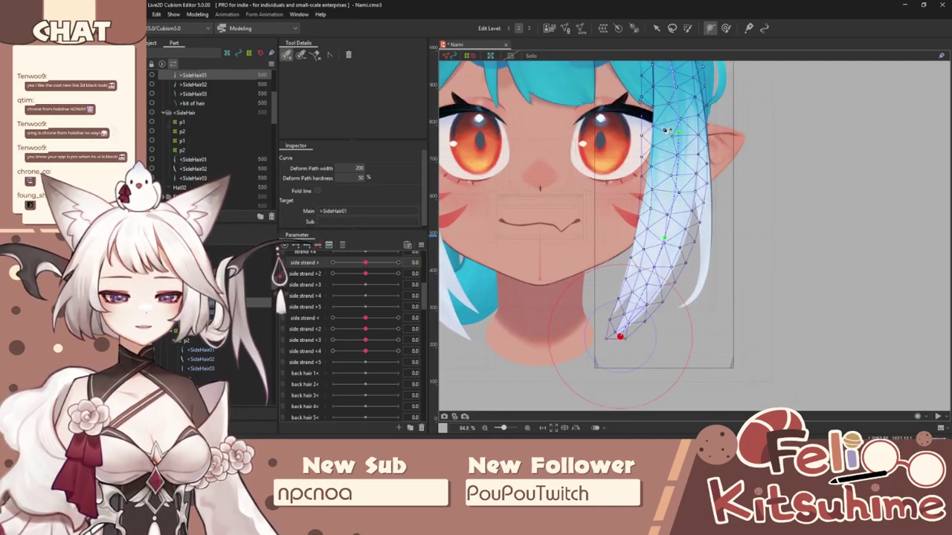
Step: Add three keys to "side strand >3" for >SideHair01 and bend the strand's lower part outward at 1.0
left_click(654, 27)
mouse_move(364, 263)
left_mouse_down()
mouse_move(306, 270)
mouse_move(367, 263)
left_mouse_up()
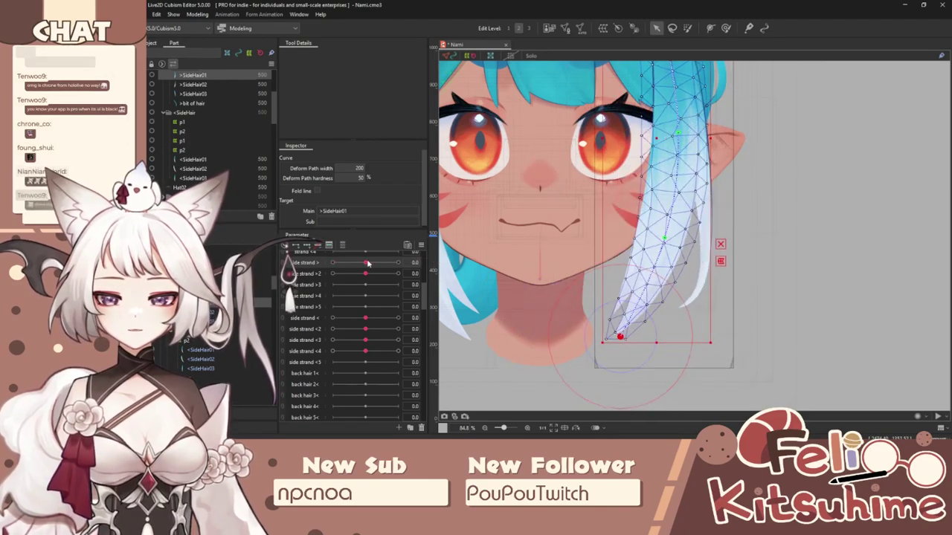
left_click(321, 287)
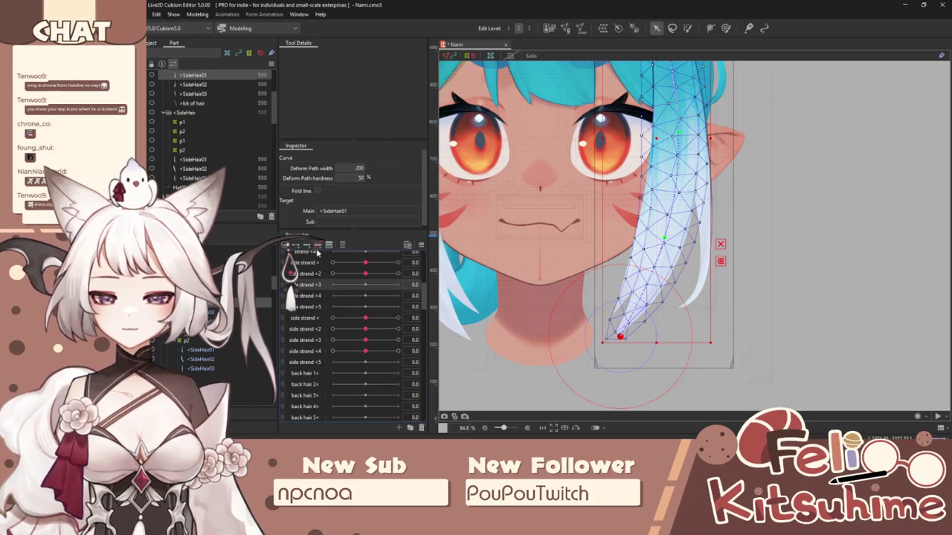
left_click(722, 244)
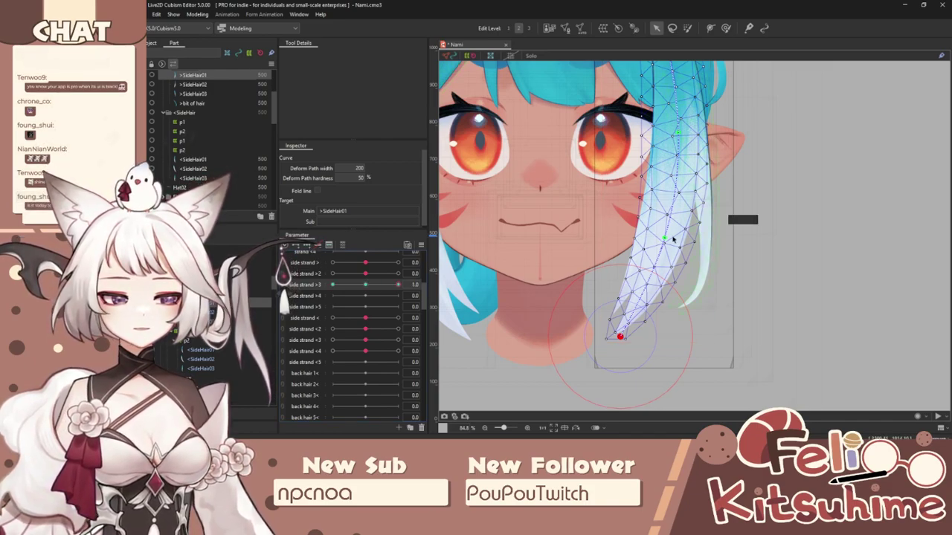
left_click_drag(667, 237, 685, 240)
left_click_drag(621, 338, 684, 355)
Step: Bend the lower part of >SideHair01 inward toward the chin at "side strand >3" -1.0, and return the parameter to 0.0
left_click_drag(398, 285, 329, 282)
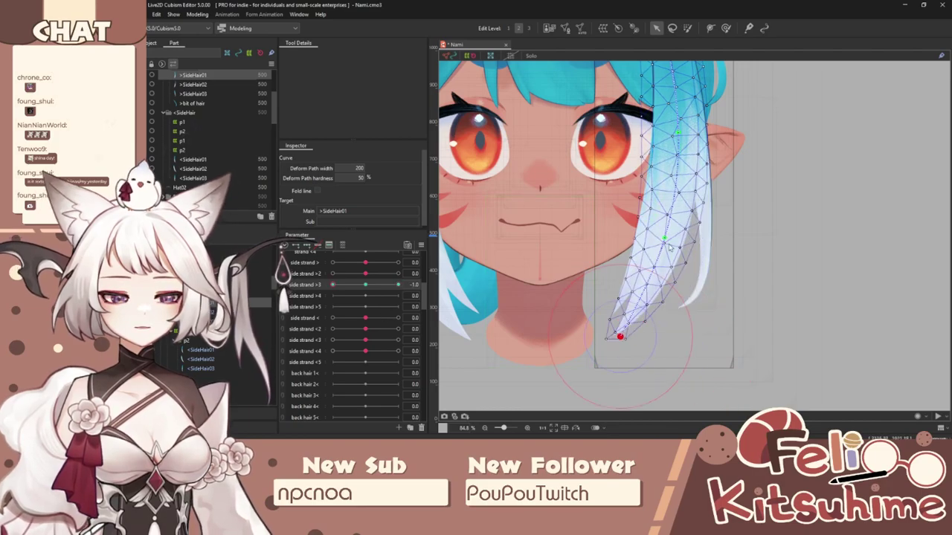
left_click_drag(667, 239, 650, 236)
left_click_drag(622, 339, 571, 299)
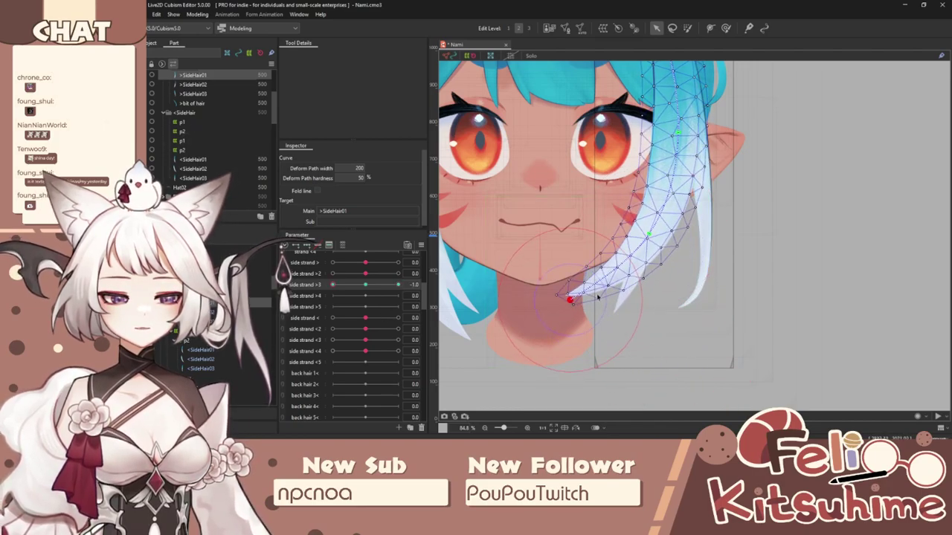
scroll(672, 273, "down", 2)
left_click_drag(430, 272, 370, 275)
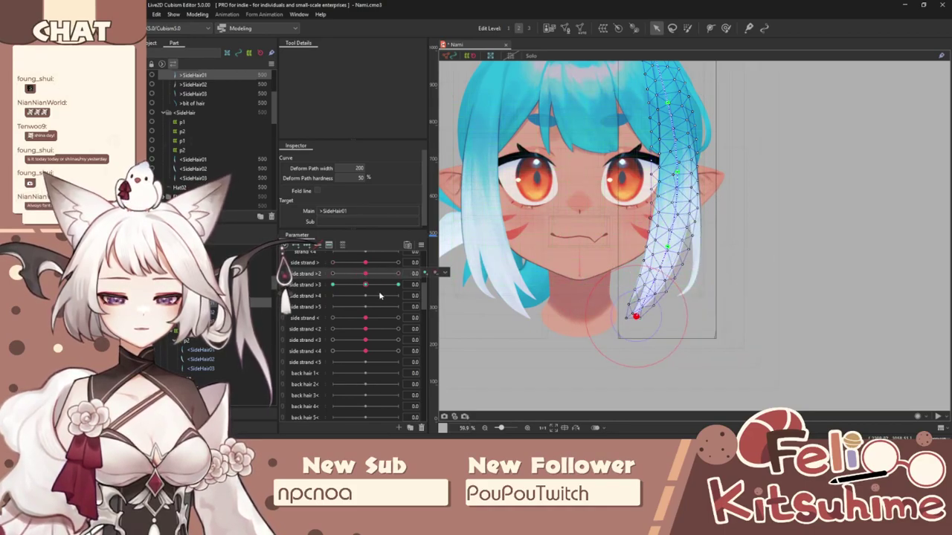
Step: Select the >SideHair01 mesh and replace its "side strand >3" keys with three fresh keys
mouse_move(364, 336)
left_mouse_down()
mouse_move(320, 349)
mouse_move(394, 347)
mouse_move(316, 352)
mouse_move(364, 348)
left_mouse_up()
left_click(494, 264)
left_click(671, 262)
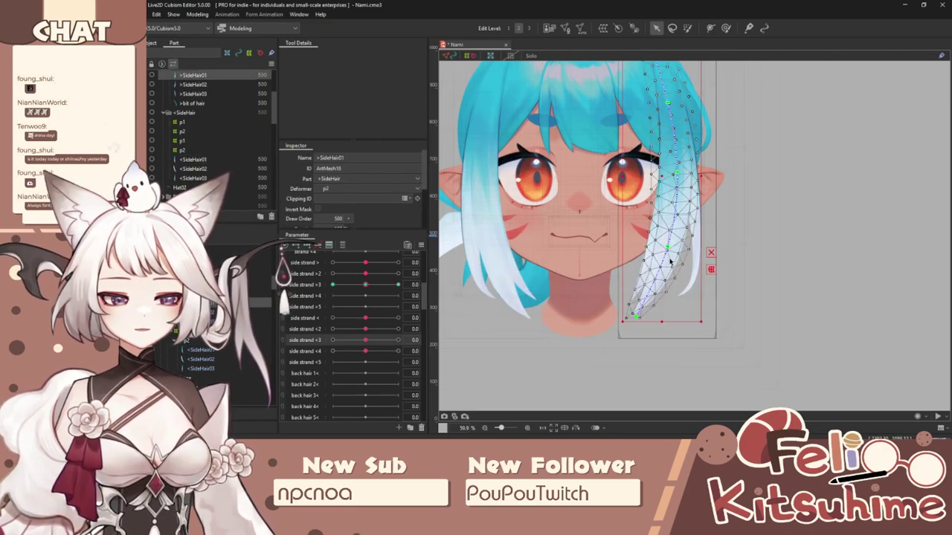
left_click(363, 285)
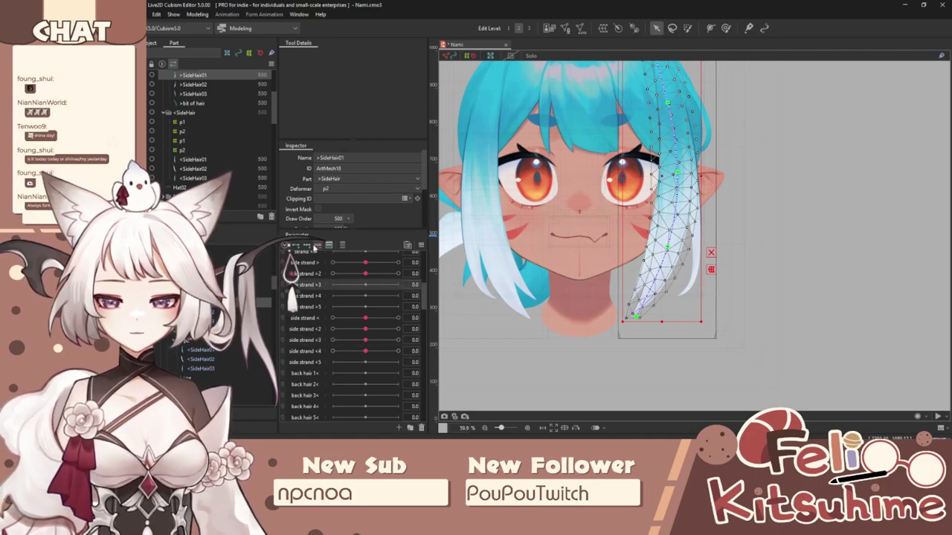
scroll(642, 326, "up", 2)
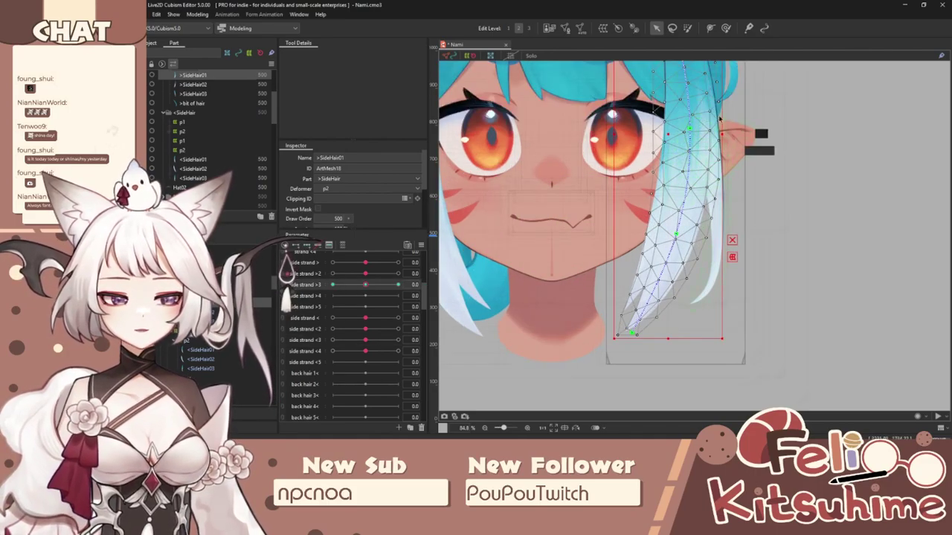
Step: Add another deform path point to >SideHair01 between the two lowest points of its path
left_click(709, 30)
left_click(683, 225)
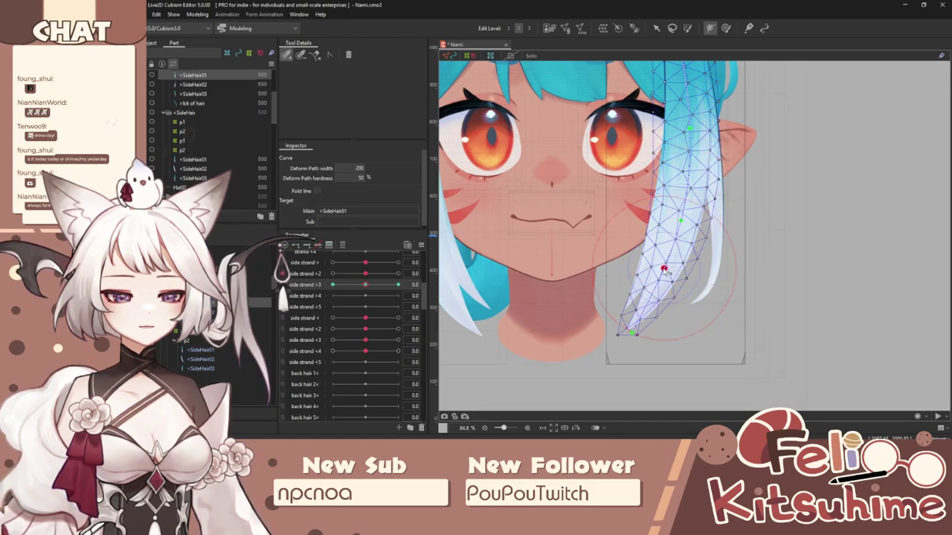
left_click(657, 28)
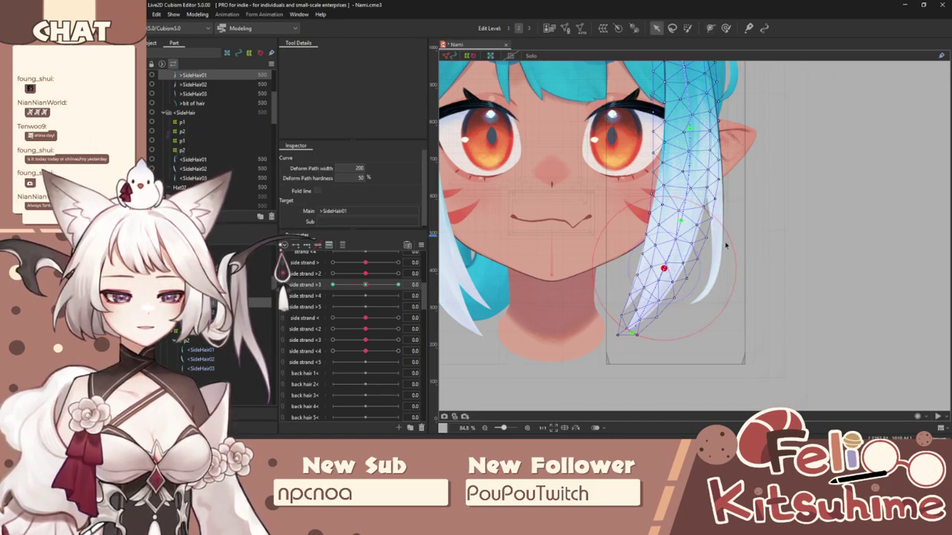
Step: At "side strand >3" 1.0, bend the lower part of >SideHair01 outward using its two lowest path points
left_click_drag(664, 268, 680, 271)
left_click_drag(637, 331, 706, 350)
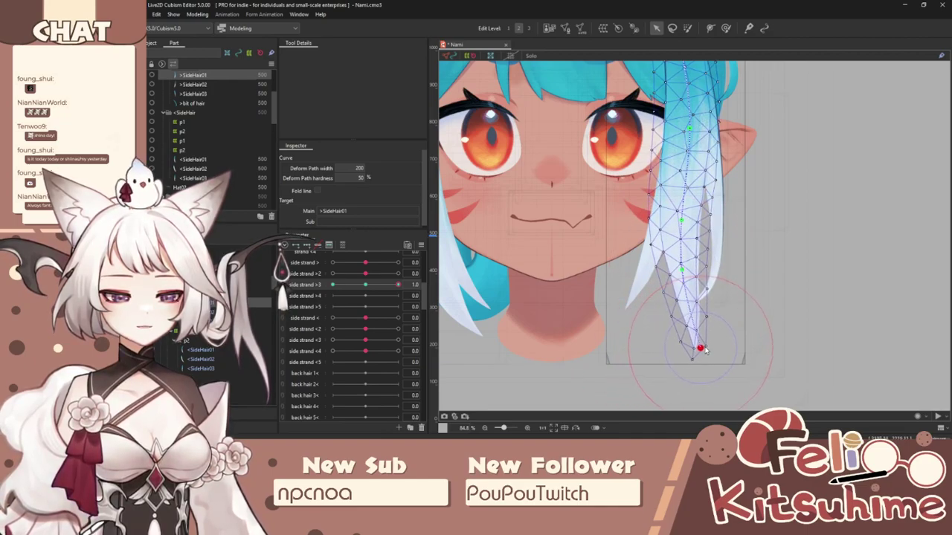
left_click(679, 270)
Step: At "side strand >3" -1.0, curve the lower part of >SideHair01 inward under the chin and scrub the parameter to check the bend
left_click_drag(398, 285, 332, 285)
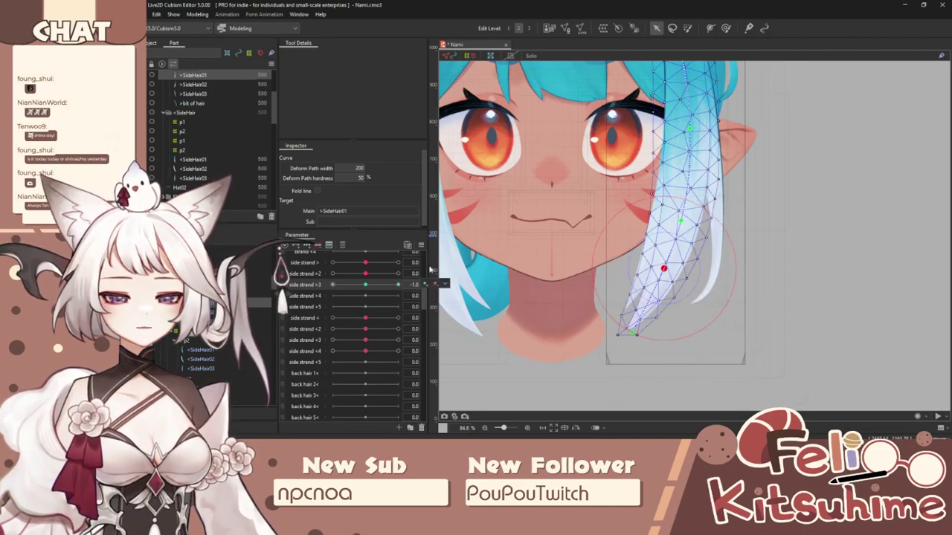
left_click_drag(667, 271, 648, 266)
left_click_drag(636, 338, 588, 298)
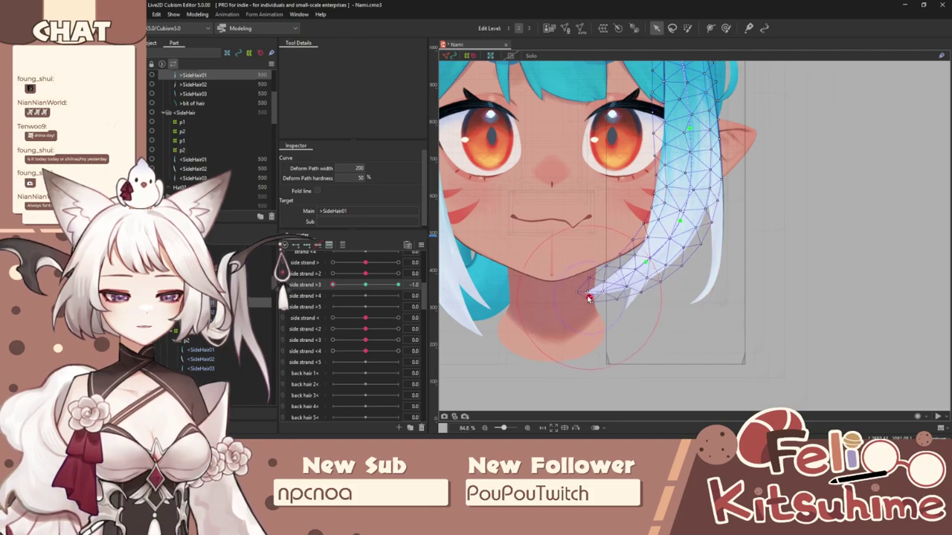
left_click_drag(344, 286, 325, 276)
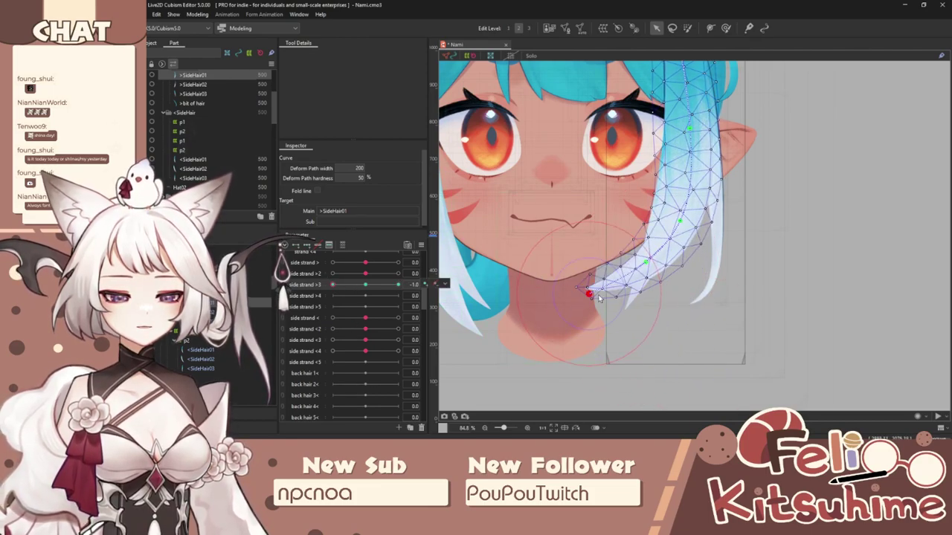
left_click_drag(344, 285, 350, 305)
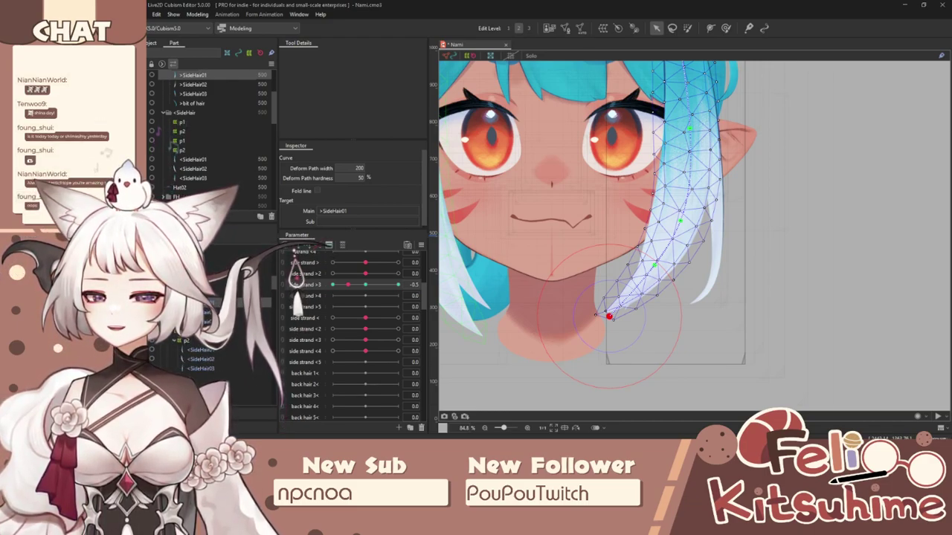
Step: Add three keys to "side strand >4" for >SideHair01, moving the strand tip outward at 1.0 and inward at -1.0
mouse_move(368, 285)
left_mouse_down()
mouse_move(398, 284)
mouse_move(343, 285)
mouse_move(370, 285)
left_mouse_up()
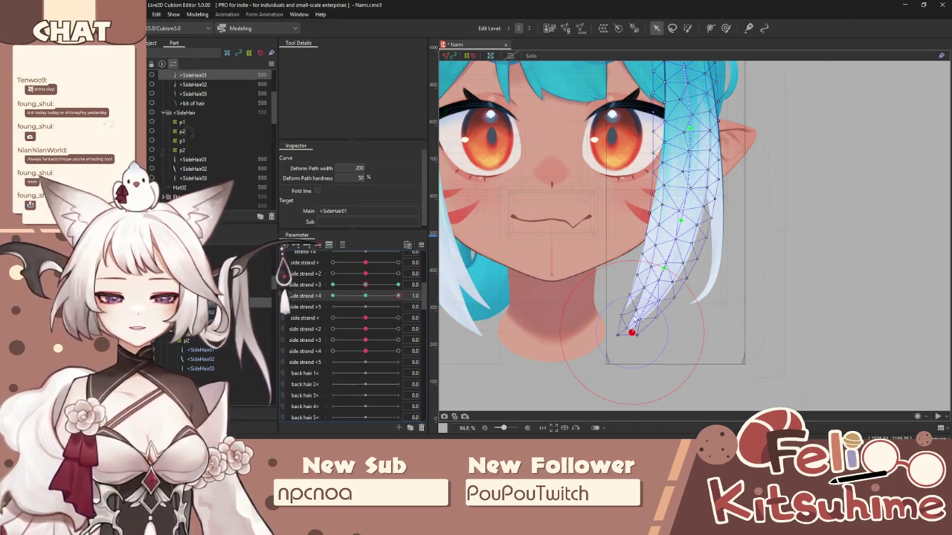
left_click_drag(632, 332, 658, 338)
left_click_drag(400, 297, 332, 296)
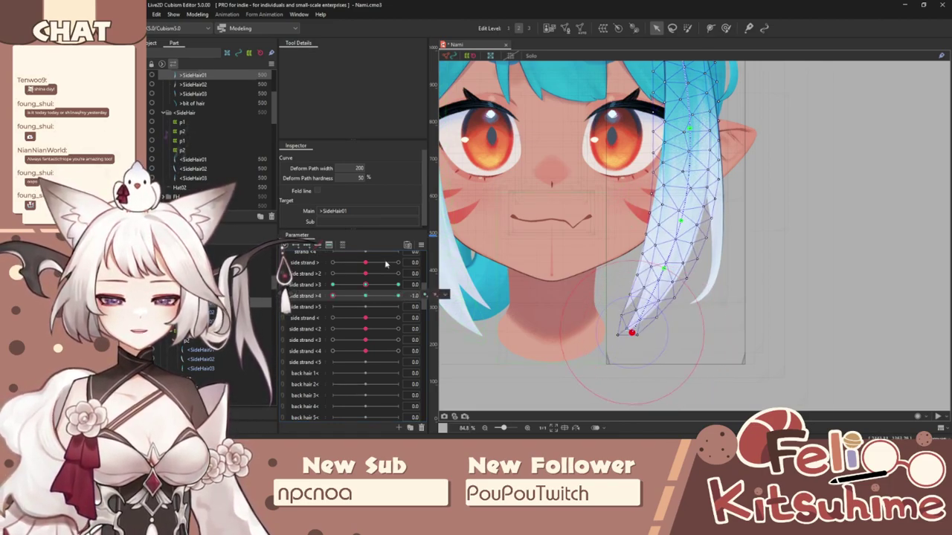
left_click_drag(631, 333, 607, 308)
Step: Reposition the >SideHair01 tip at all four combinations of "side strand >3" and "side strand >4" at 1.0 and -1.0
left_click_drag(366, 284, 295, 276)
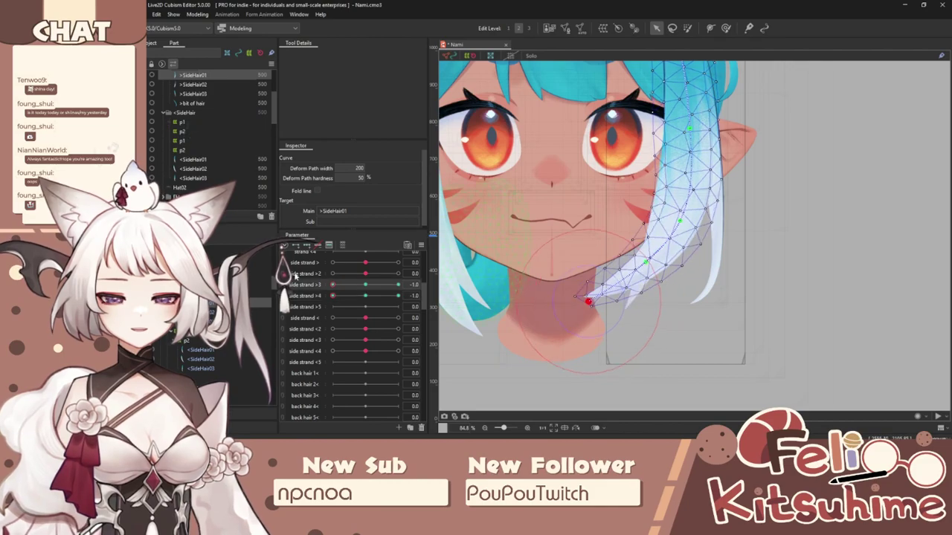
left_click_drag(593, 302, 585, 281)
left_click_drag(348, 296, 612, 325)
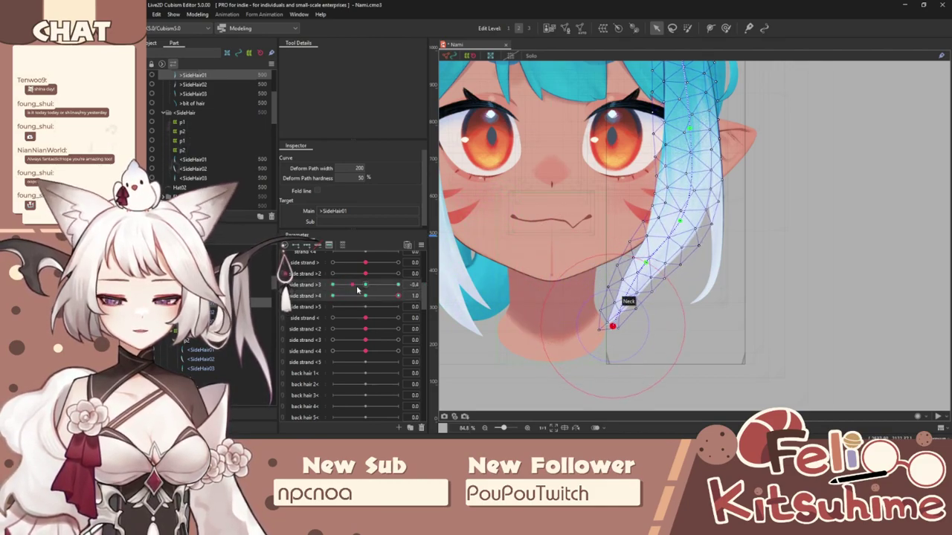
left_click_drag(357, 288, 405, 289)
left_click_drag(704, 340, 722, 326)
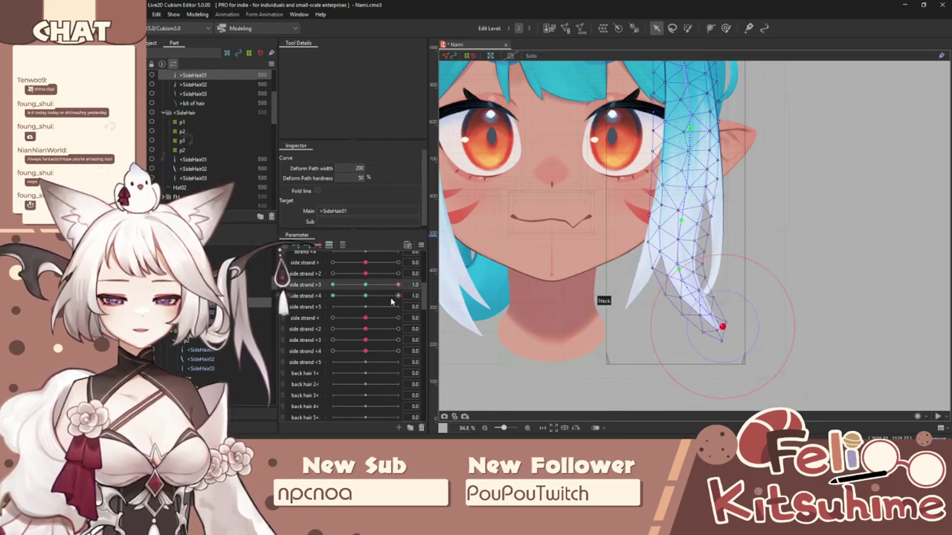
left_click_drag(397, 296, 332, 296)
left_click_drag(704, 343, 669, 348)
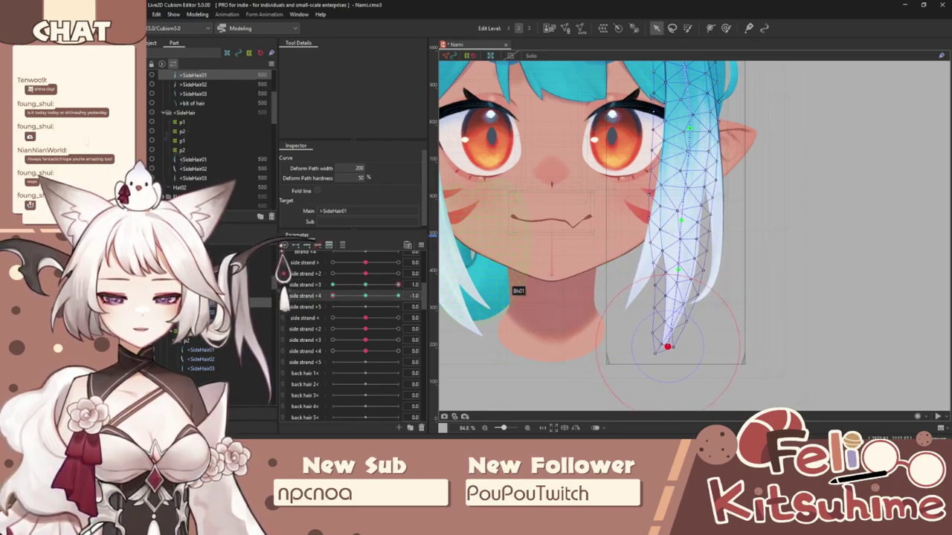
Step: Link "side strand >3" with "side strand >4" and apply extended interpolation to their keys using Ellipse Interpolation
left_click(283, 286)
left_click_drag(365, 300, 352, 320)
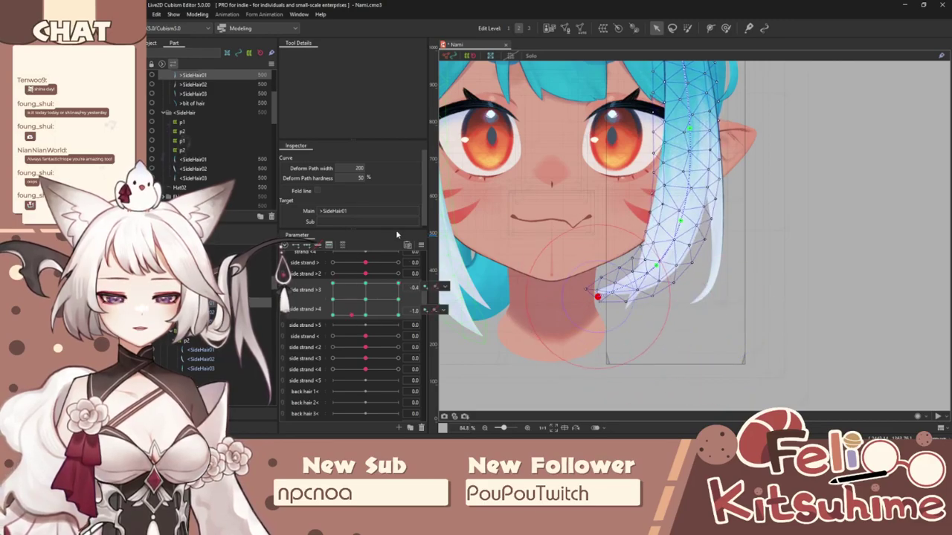
left_click(422, 246)
left_click(463, 359)
left_click(530, 220)
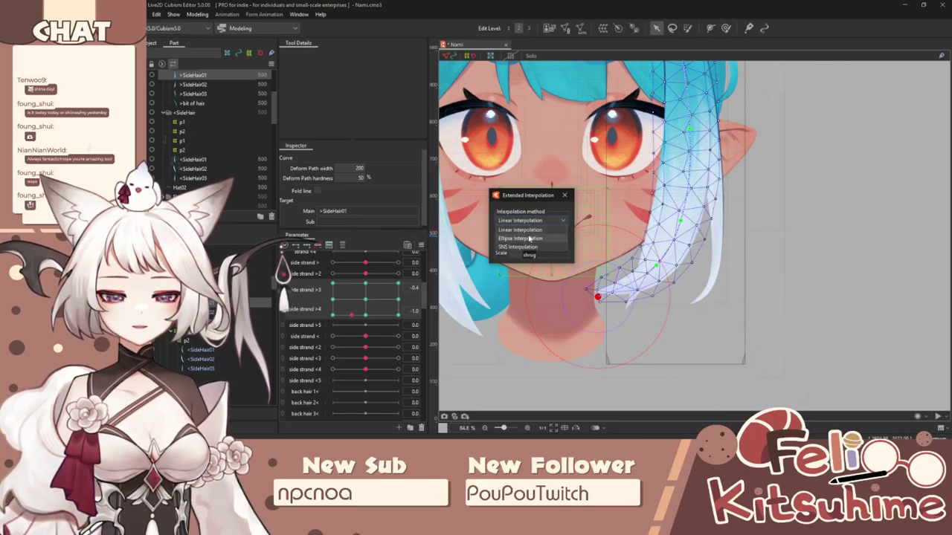
left_click(530, 238)
left_click(567, 195)
Step: Hide the selection overlay, open the physics settings, and swing the model in the preview to examine the side hair's motion
scroll(671, 287, "down", 4)
key("ctrl+h")
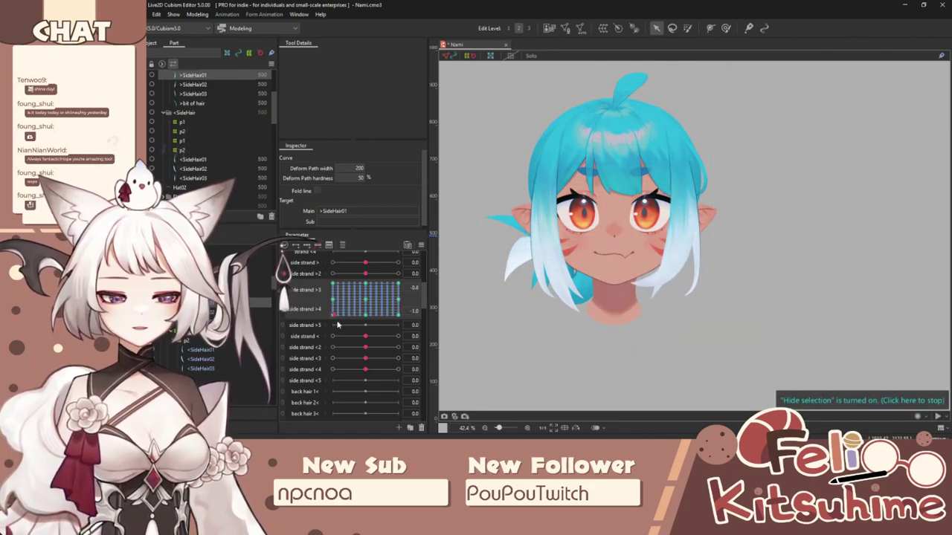
left_click(199, 15)
left_click(238, 191)
scroll(766, 117, "up", 5)
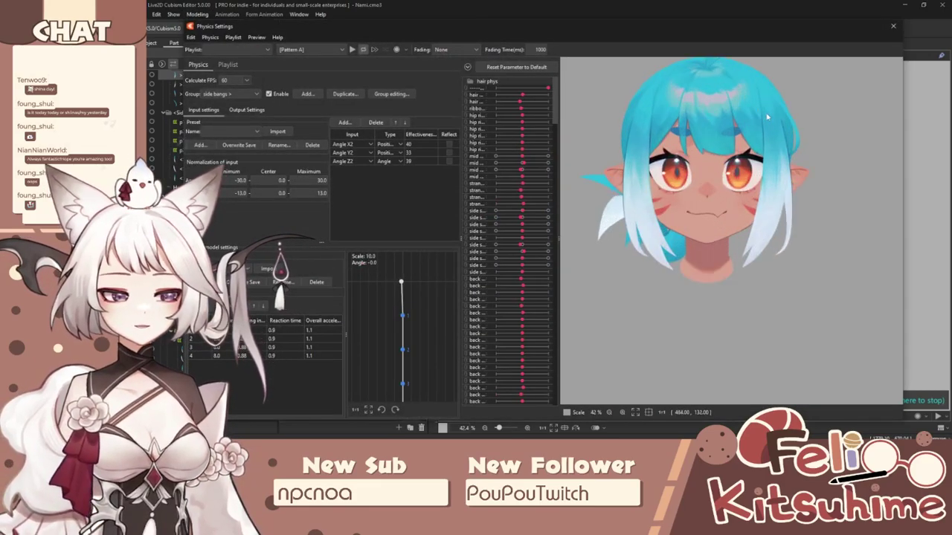
left_click_drag(731, 145, 590, 258)
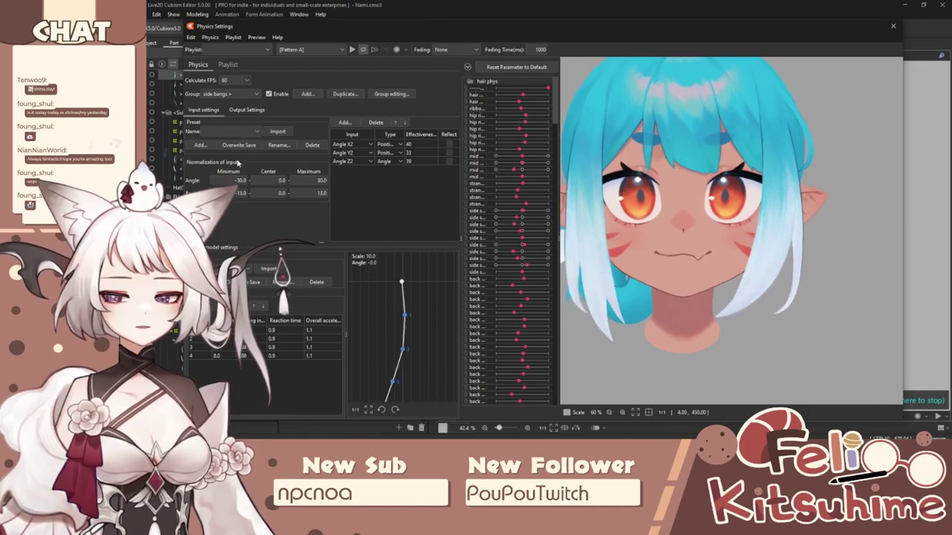
Step: Copy the output scale 1.138 from "side strand <3" in the "side bangs <" group to "side strand >3" in "side bangs >"
left_click(246, 109)
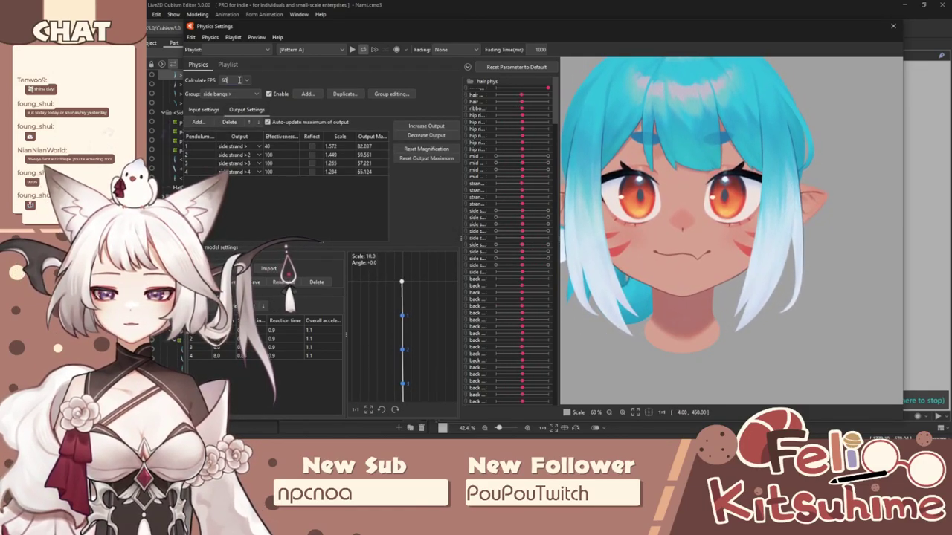
left_click(238, 94)
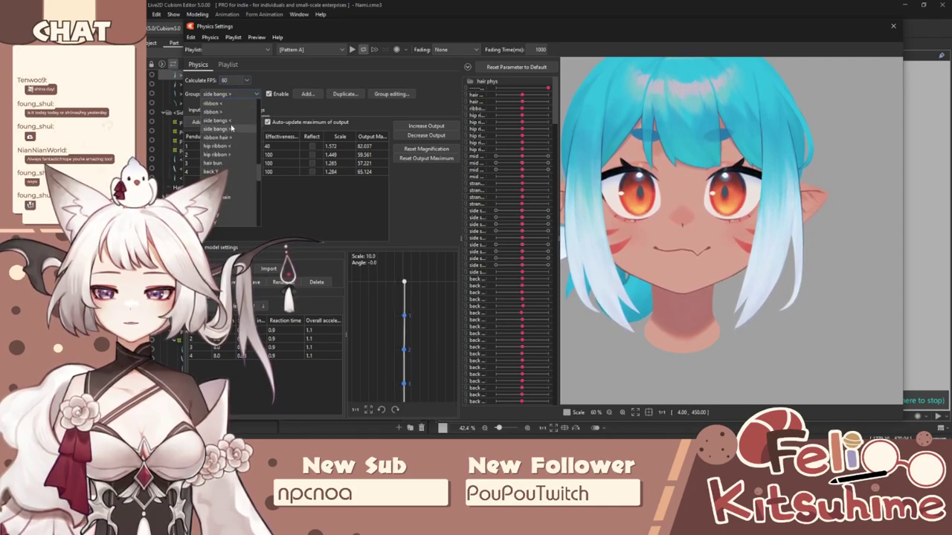
left_click(227, 121)
left_click(237, 94)
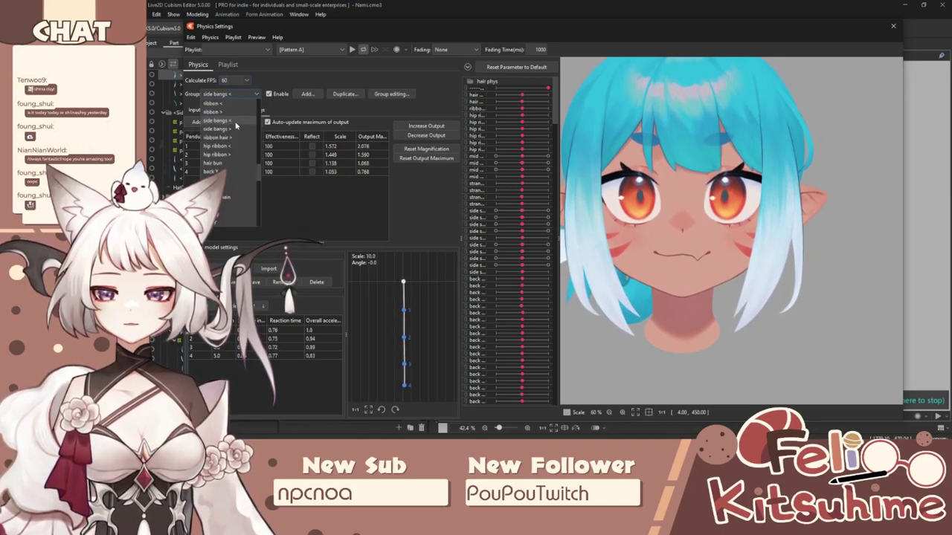
left_click(234, 128)
left_click(246, 97)
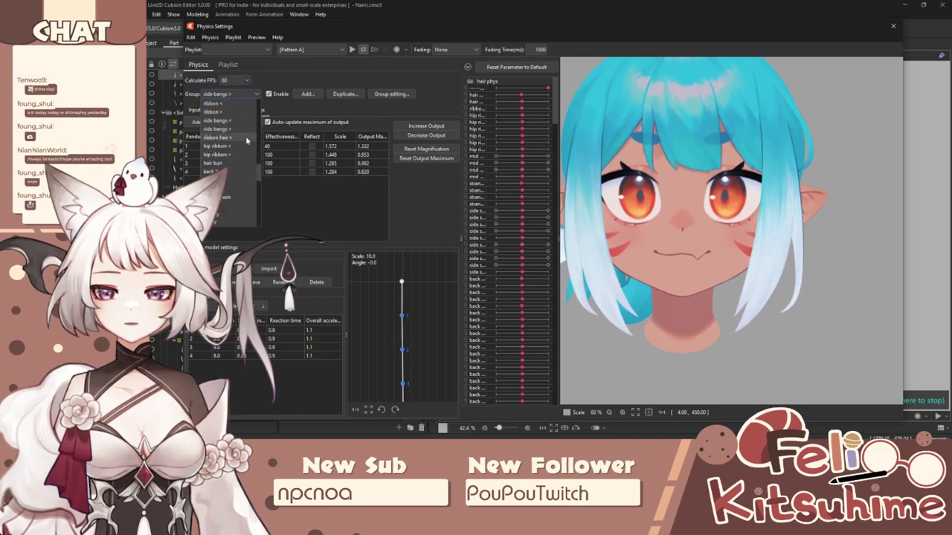
left_click(243, 122)
double_click(331, 162)
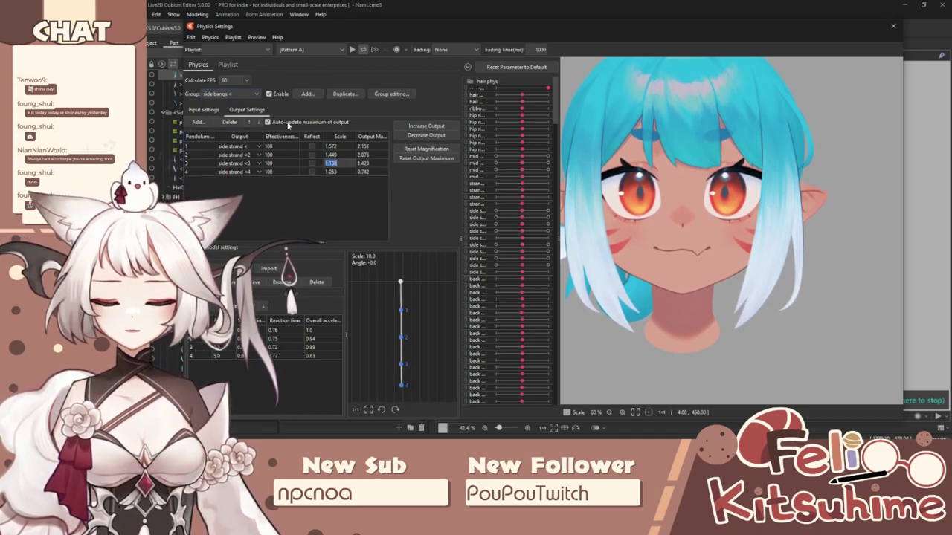
left_click(232, 93)
left_click(240, 120)
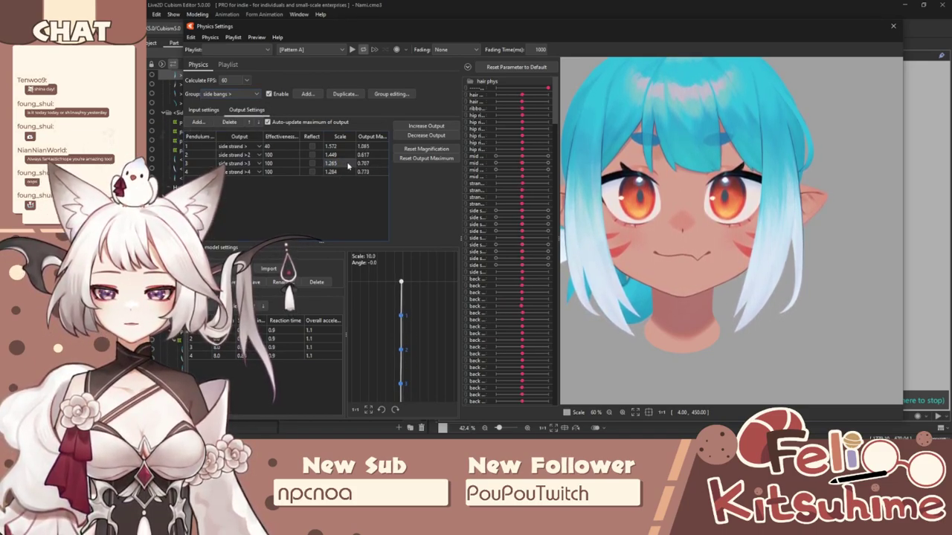
Step: Copy the output scale 1.053 from "side strand <4" in the "side bangs <" group to "side strand >4" in "side bangs >"
left_click(232, 93)
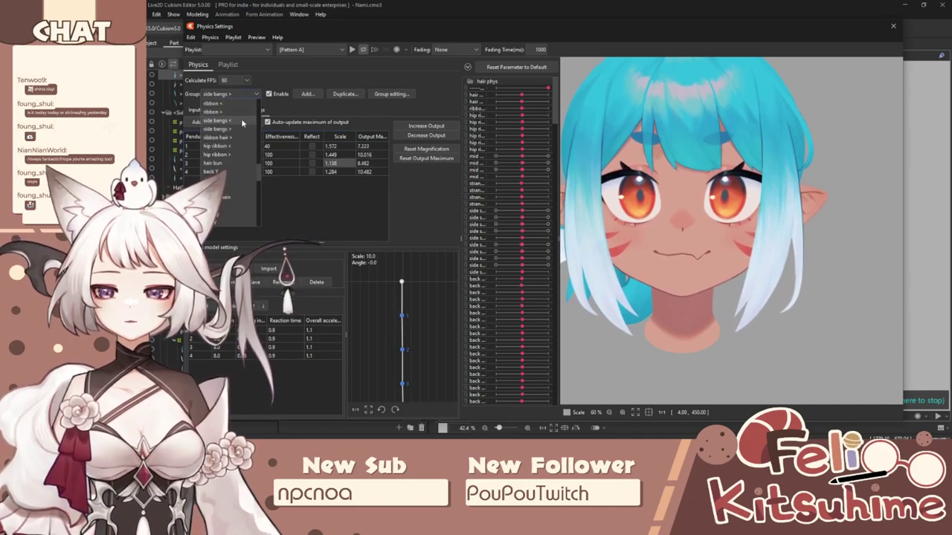
left_click(269, 159)
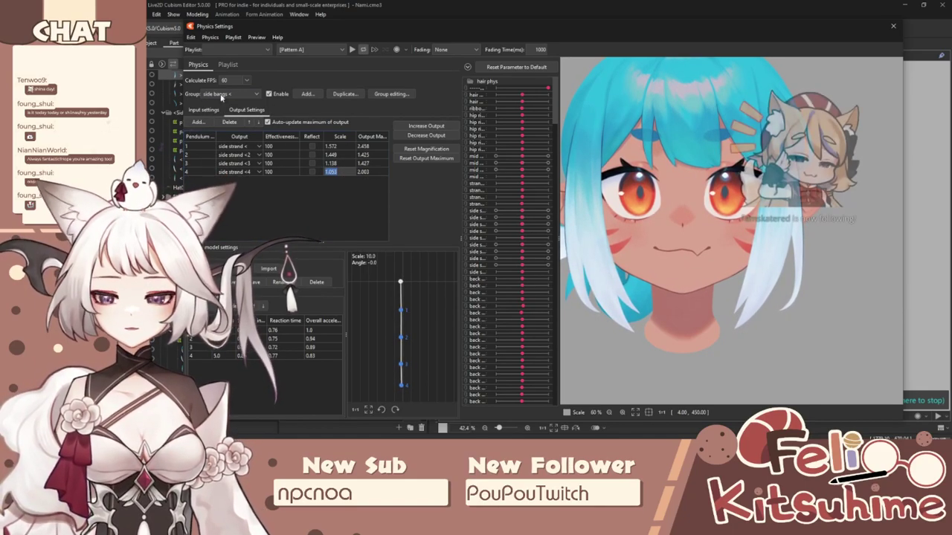
left_click(224, 94)
left_click(230, 128)
double_click(346, 172)
type("1.053")
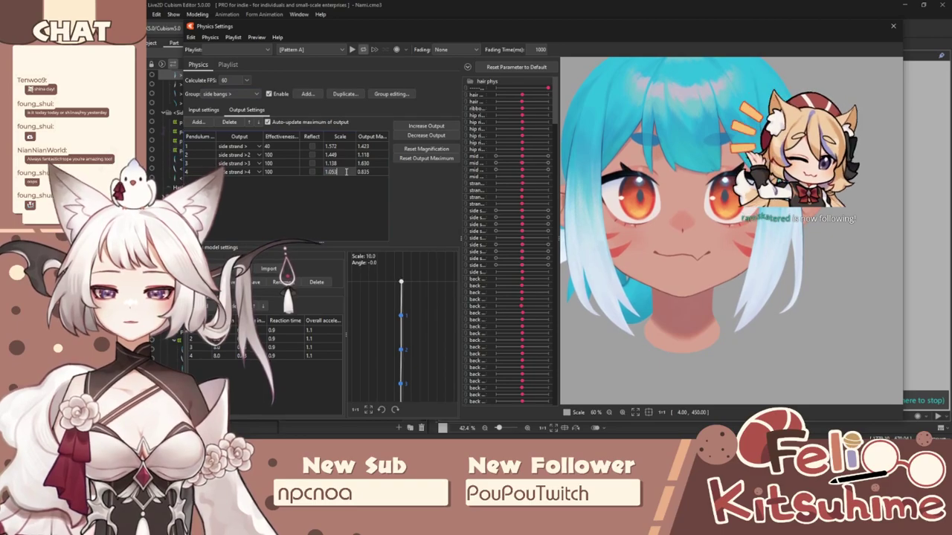
key("Return")
Step: Test the adjusted side hair physics in the preview, reopening the physics settings to examine both sides' movement again
mouse_move(686, 212)
left_mouse_down()
mouse_move(606, 216)
mouse_move(733, 218)
mouse_move(672, 220)
left_mouse_up()
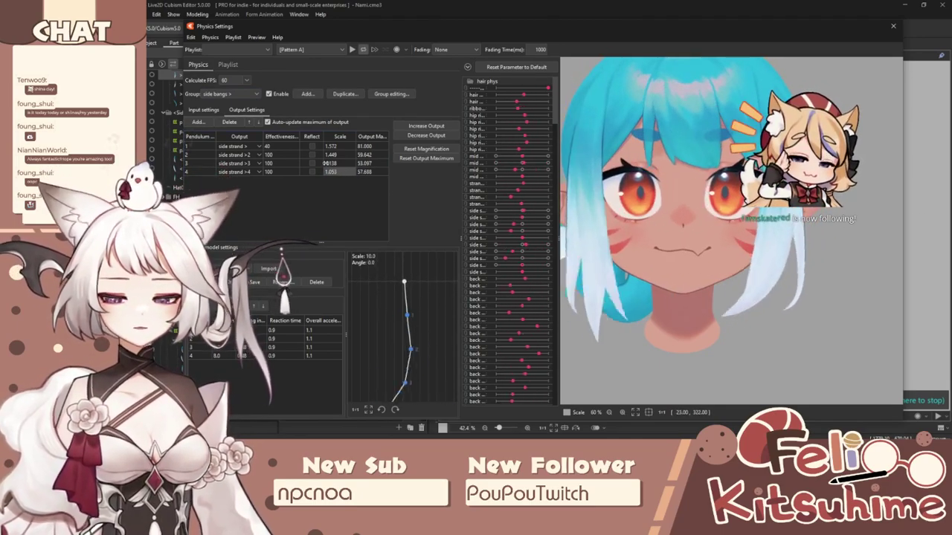
left_click(893, 25)
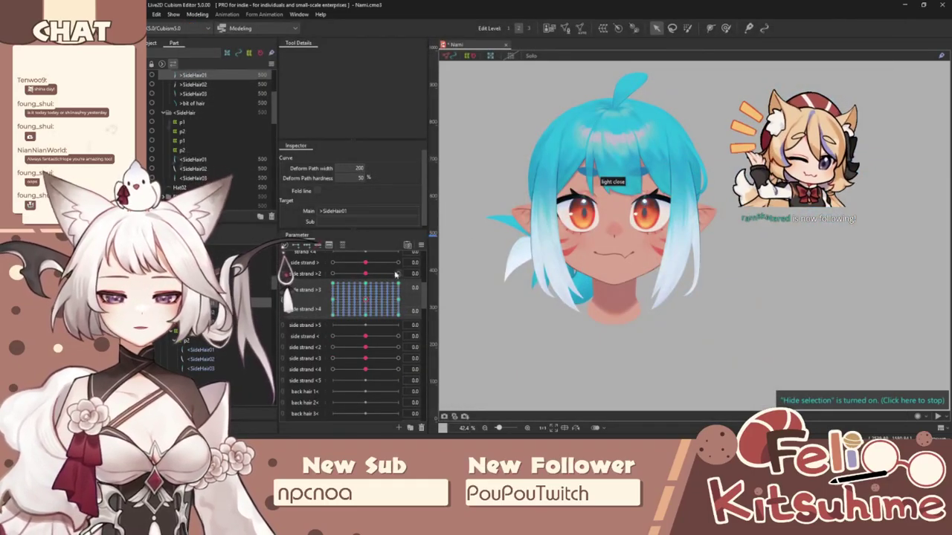
left_click(197, 14)
left_click(223, 190)
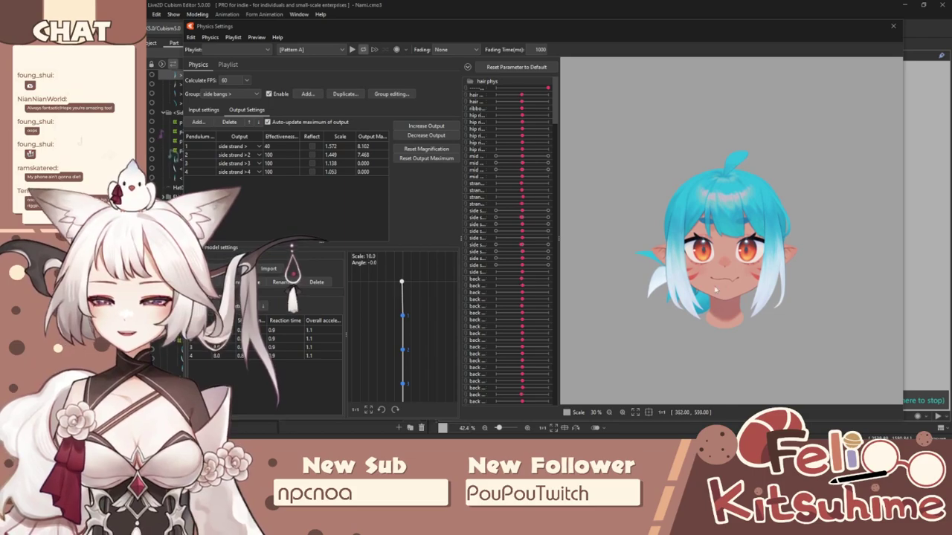
scroll(795, 262, "up", 2)
scroll(746, 233, "up", 2)
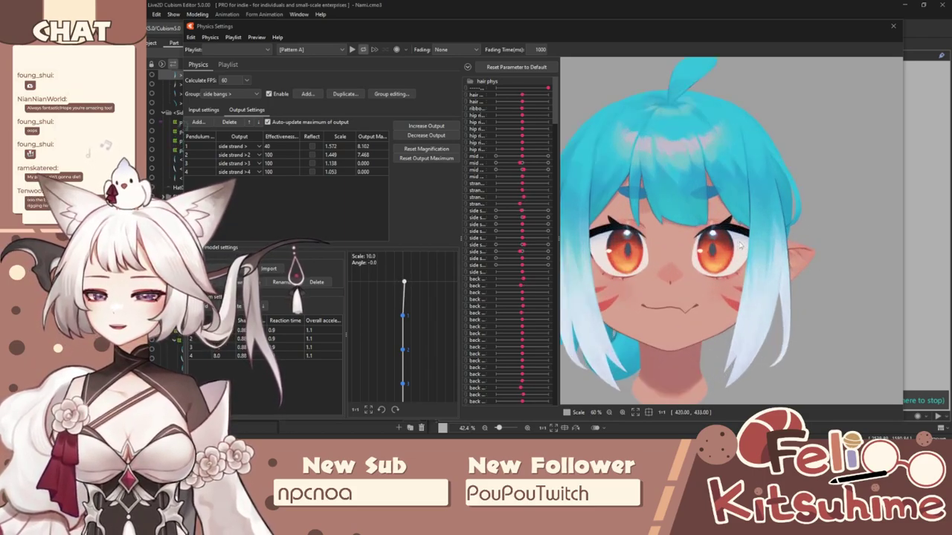
scroll(825, 176, "down", 2)
scroll(823, 229, "up", 2)
scroll(824, 234, "down", 2)
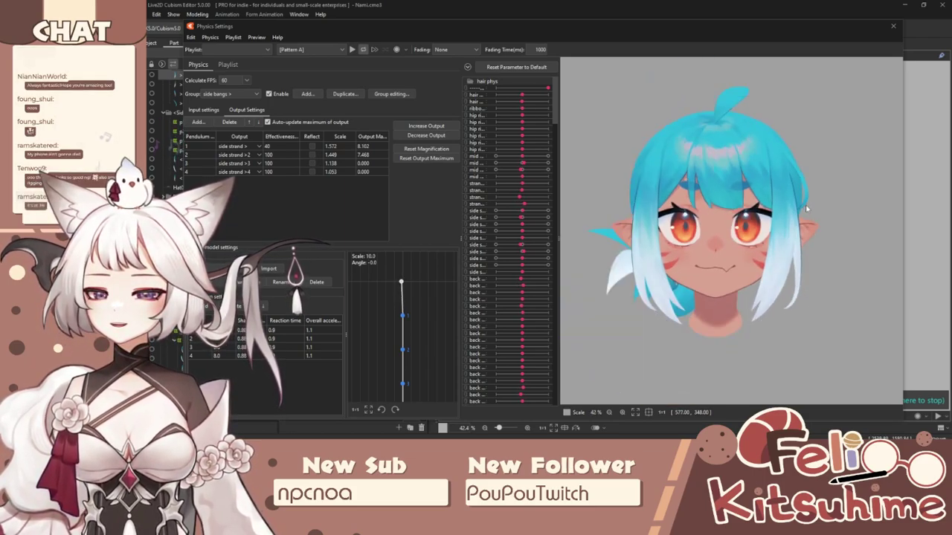
Step: Swing the model in the physics preview and examine the motion of the side hair up close
scroll(824, 234, "up", 2)
left_click_drag(804, 213, 731, 256)
scroll(731, 255, "down", 2)
scroll(733, 257, "up", 2)
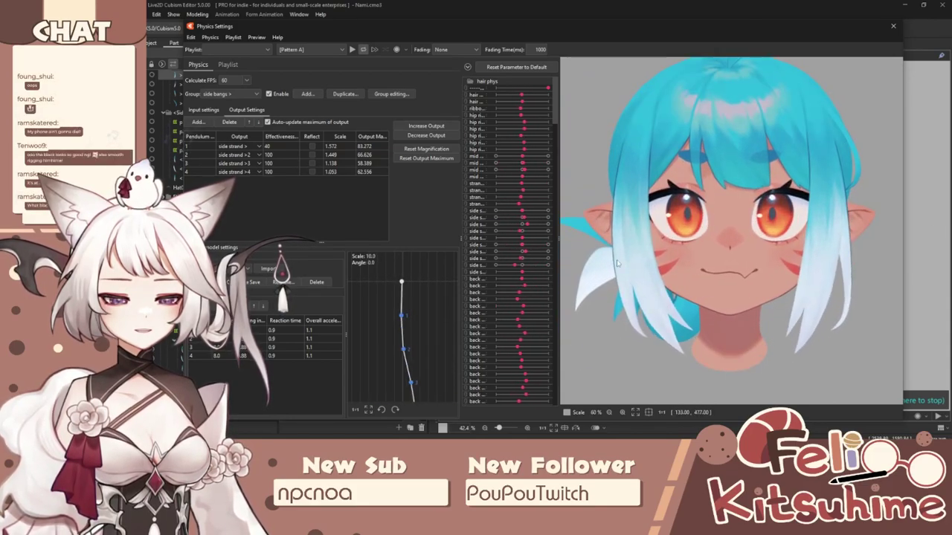
Step: Compare the physics input settings of the "side bangs >" and "side bangs <" groups
left_click(207, 110)
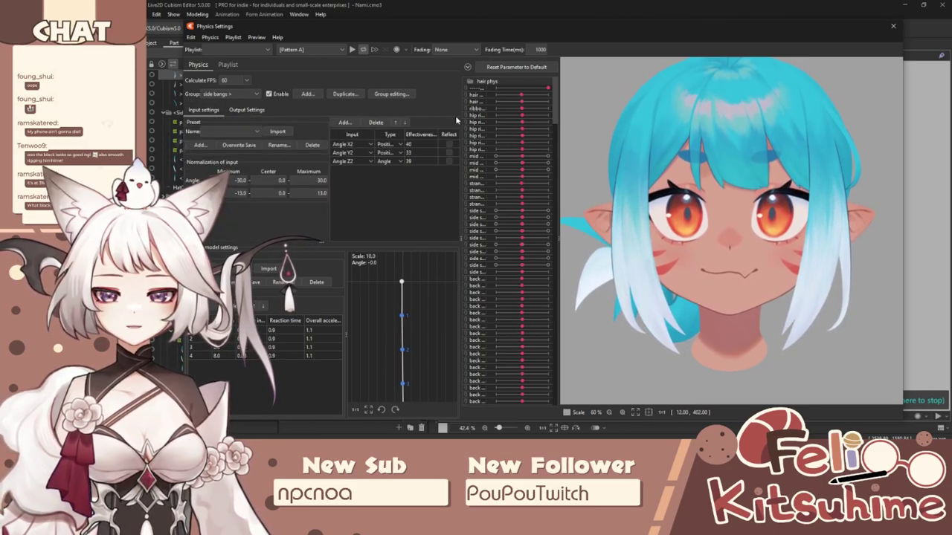
left_click(229, 93)
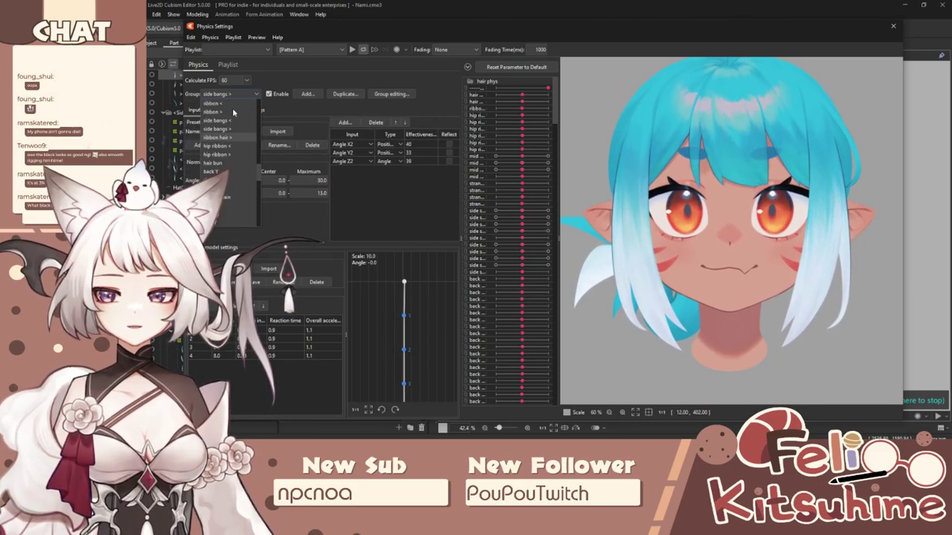
left_click(232, 121)
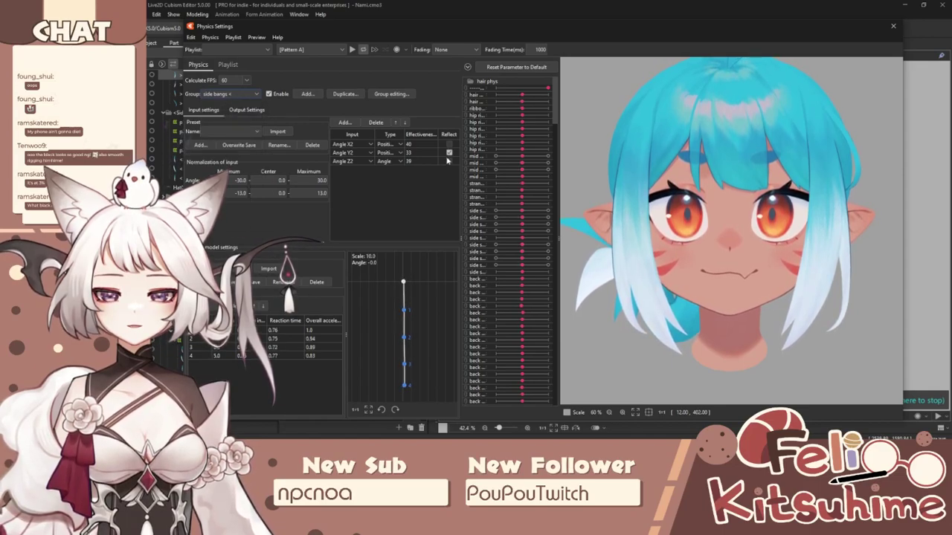
left_click(229, 94)
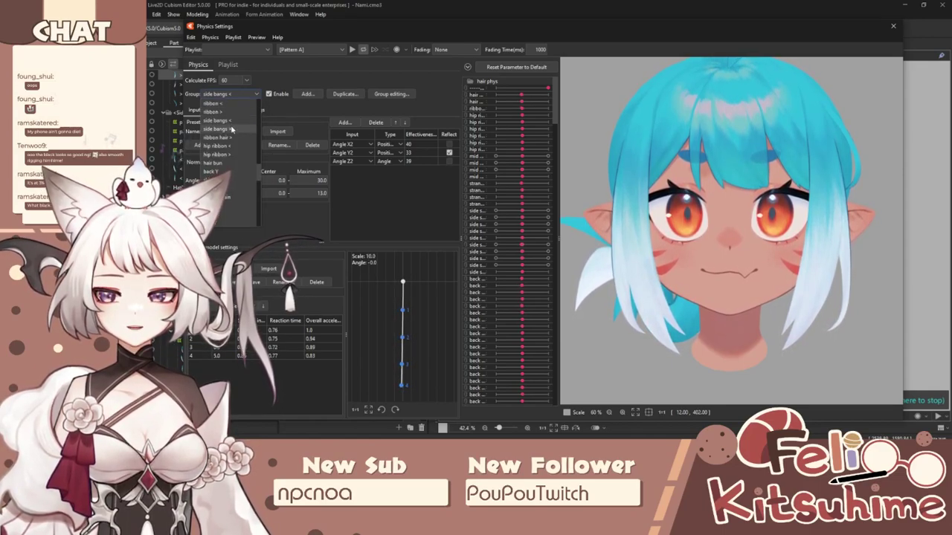
left_click(232, 129)
left_click(229, 93)
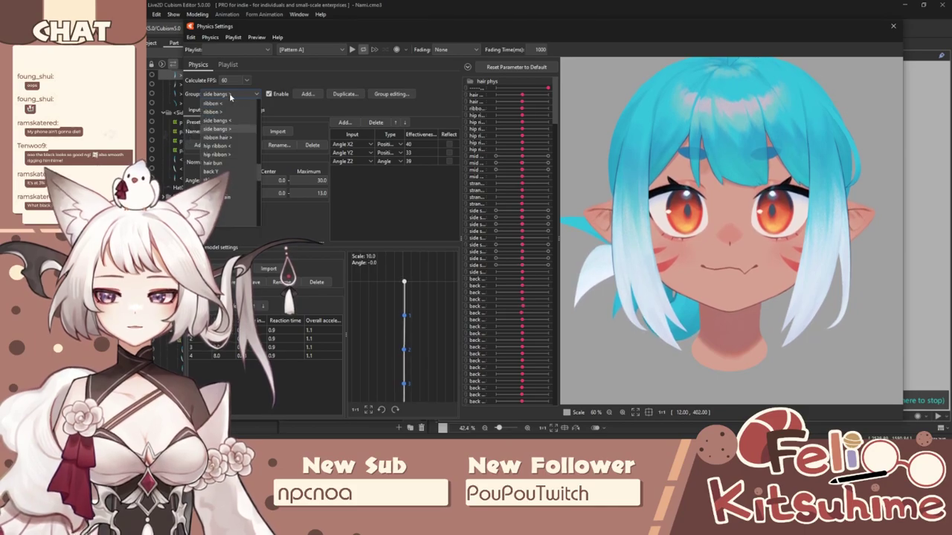
left_click(237, 122)
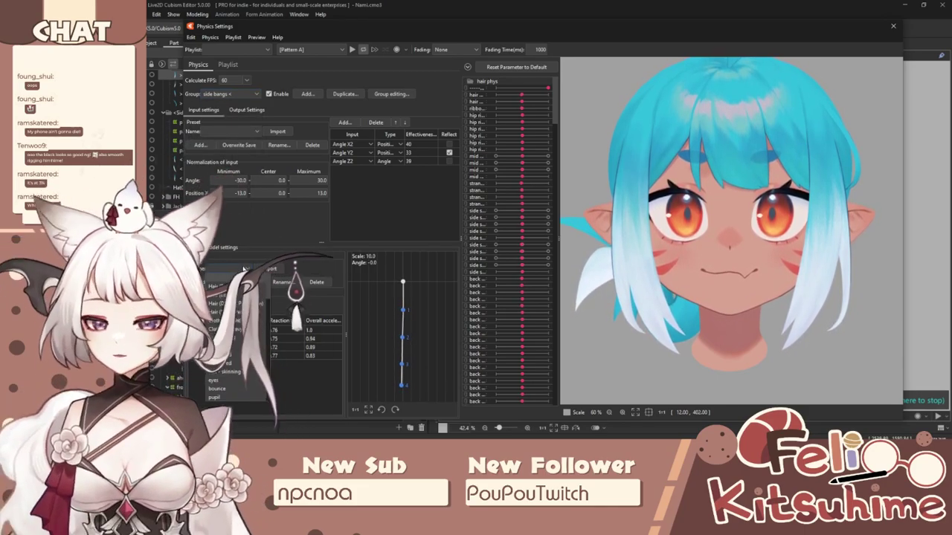
Step: Look through the pendulum presets for the "side bangs <" group and check its side hair motion in the preview
scroll(256, 334, "down", 5)
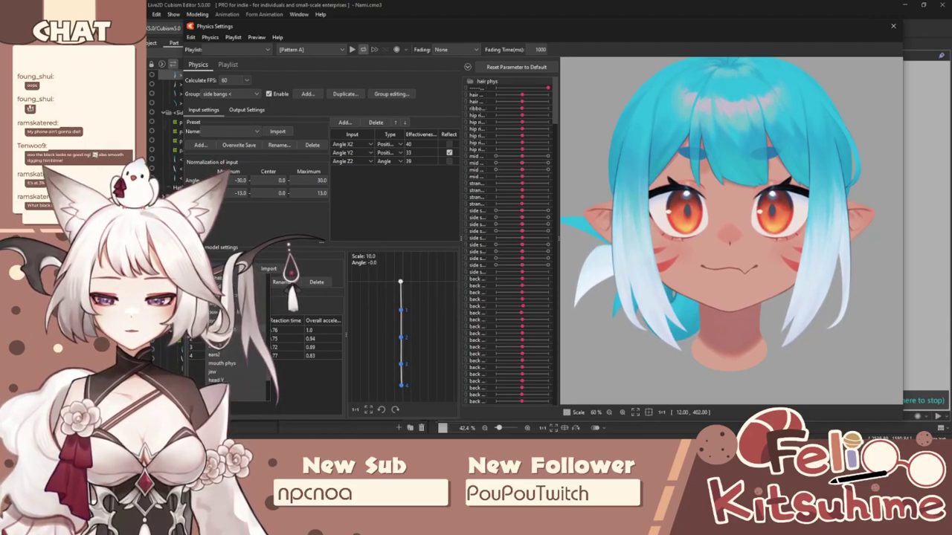
scroll(249, 334, "up", 1)
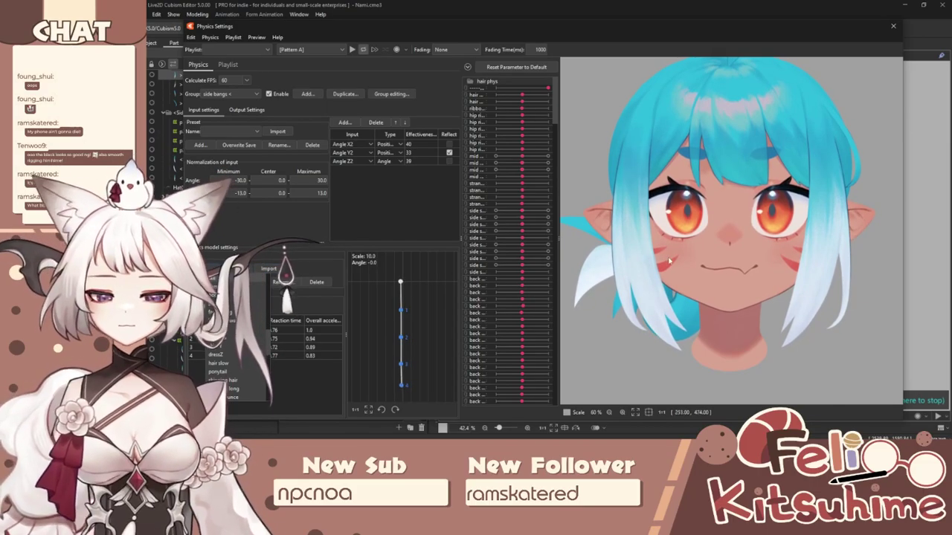
left_click_drag(730, 250, 897, 221)
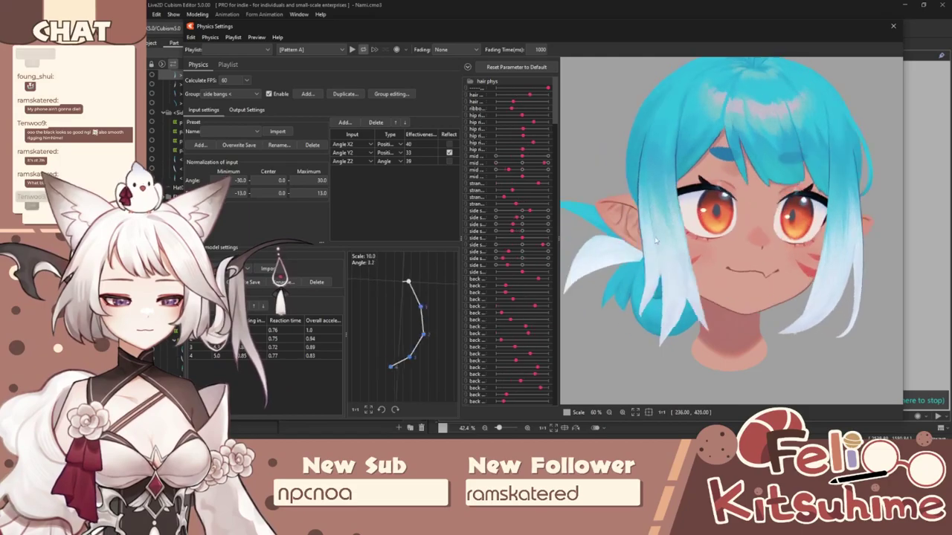
left_click(240, 268)
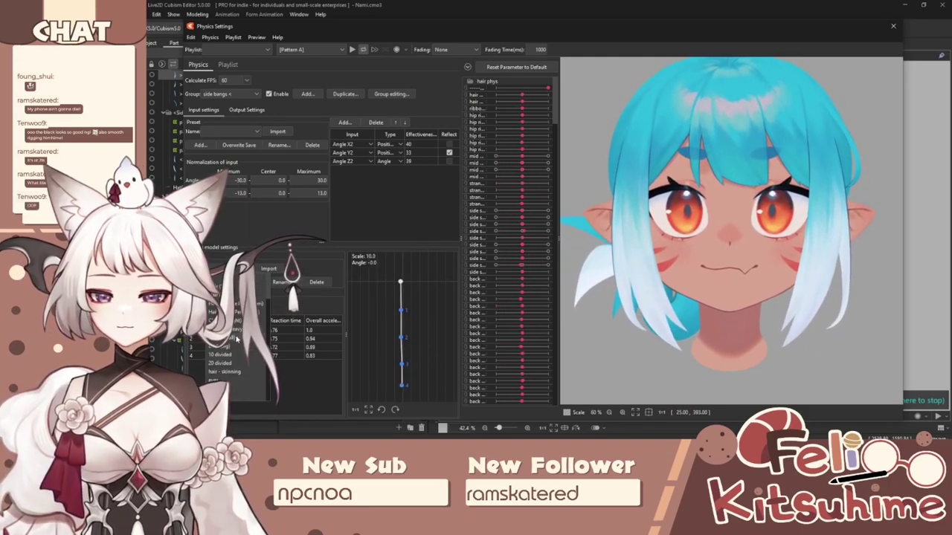
scroll(232, 362, "down", 5)
scroll(240, 332, "down", 2)
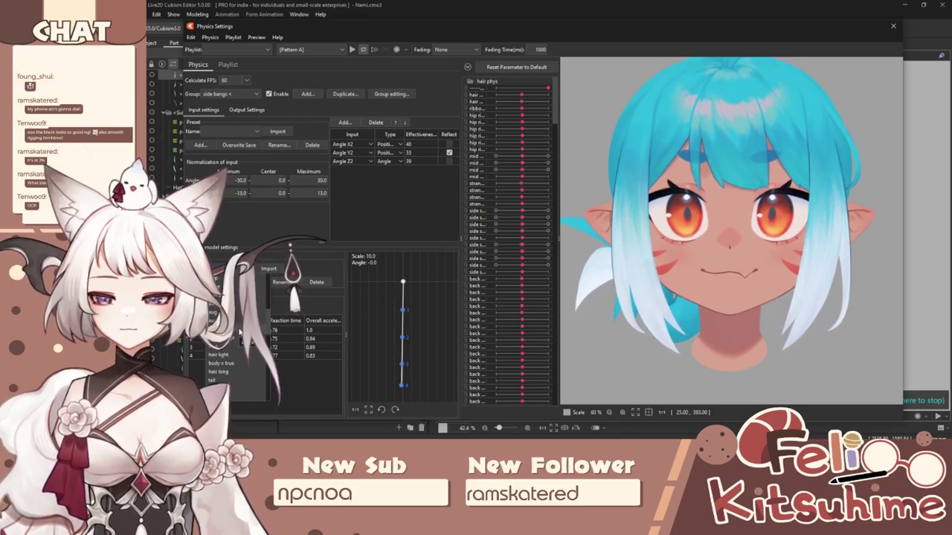
left_click(241, 332)
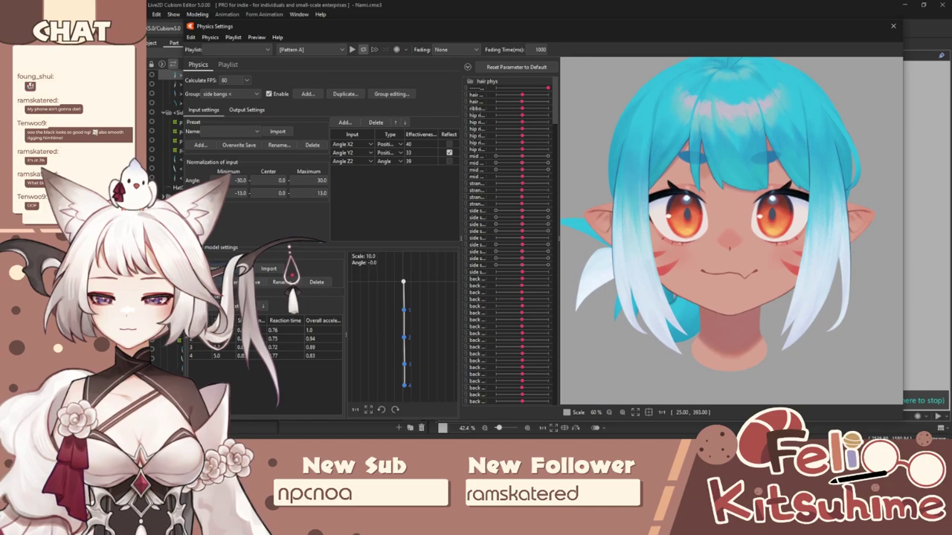
Step: Try adding a fifth pendulum to the "side bangs >" group and compare its pendulum settings with "side bangs <"
left_click(252, 95)
left_click(244, 129)
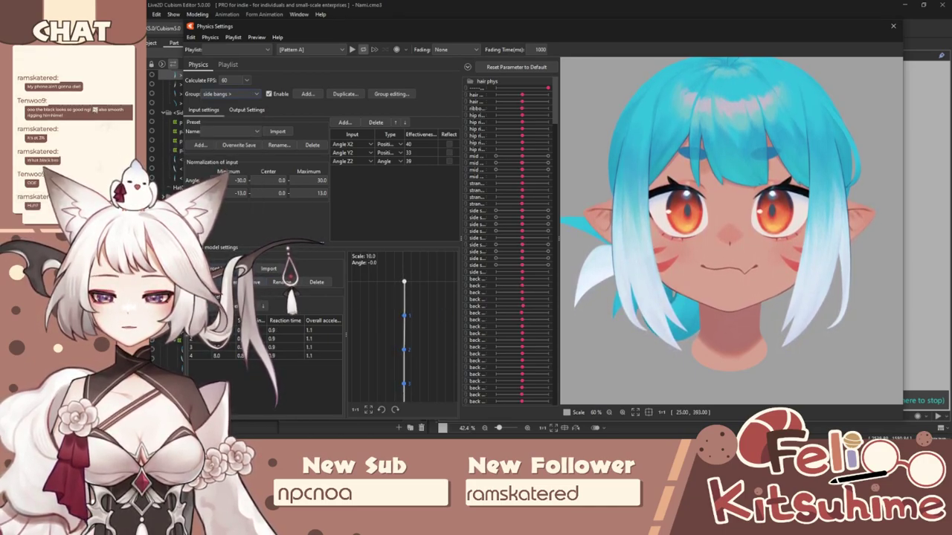
left_click(205, 283)
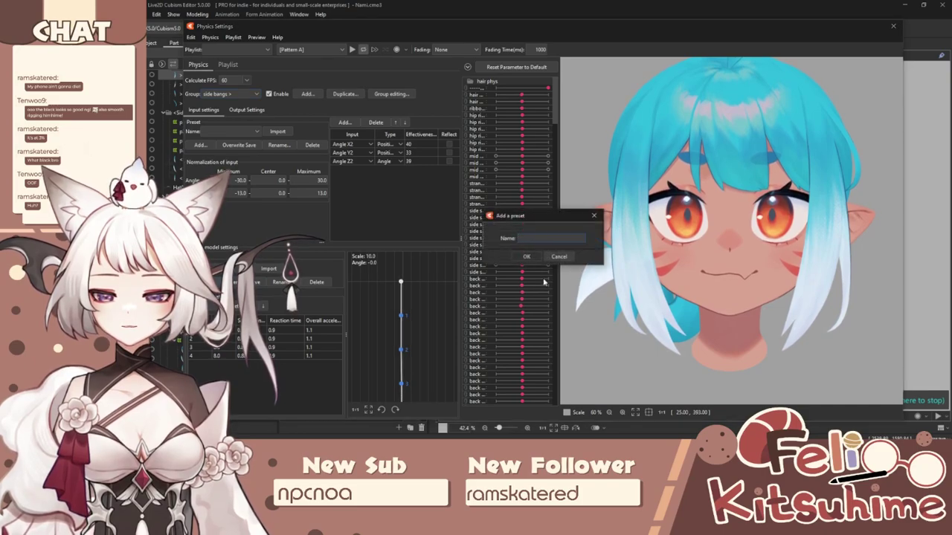
left_click(556, 257)
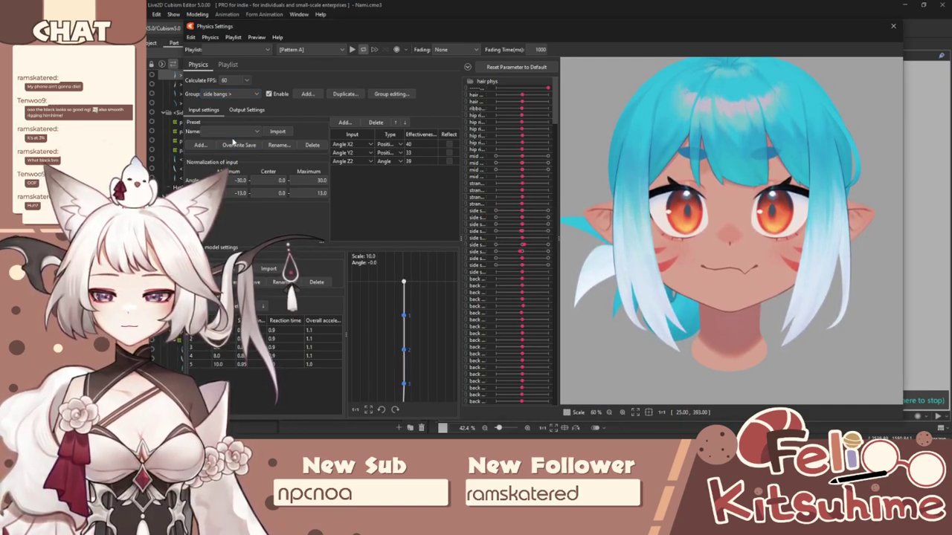
left_click(236, 95)
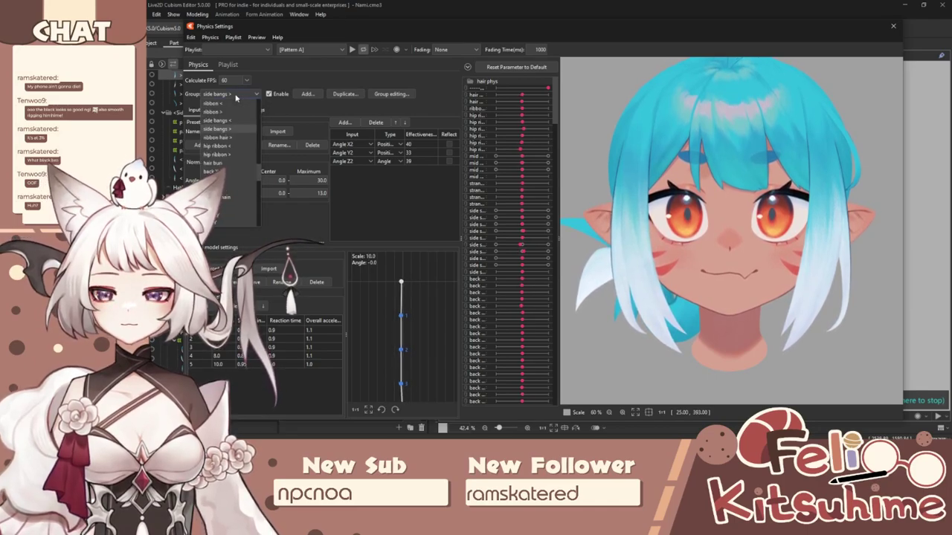
left_click(235, 119)
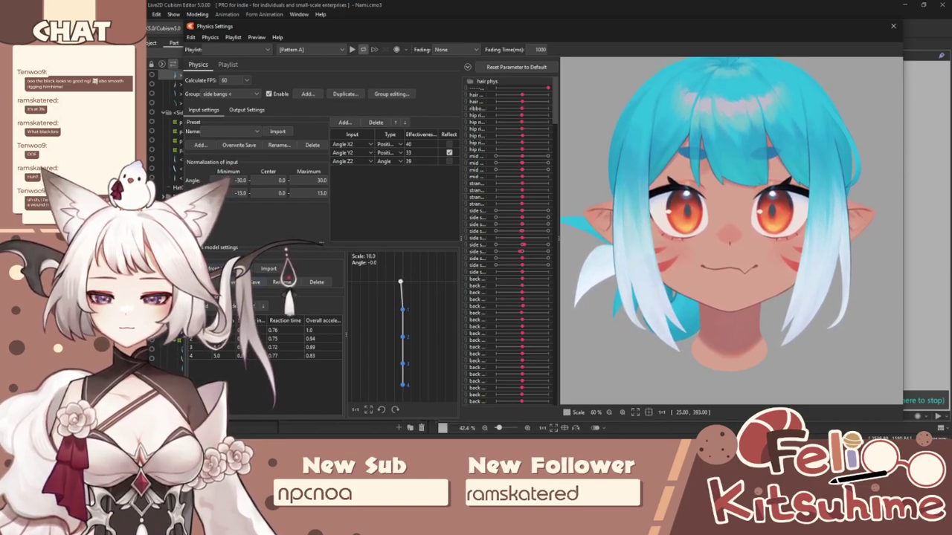
Step: Remove the fifth pendulum from "side bangs >", import the "front bangs" pendulum preset, and test the hair motion in the preview
left_click(230, 94)
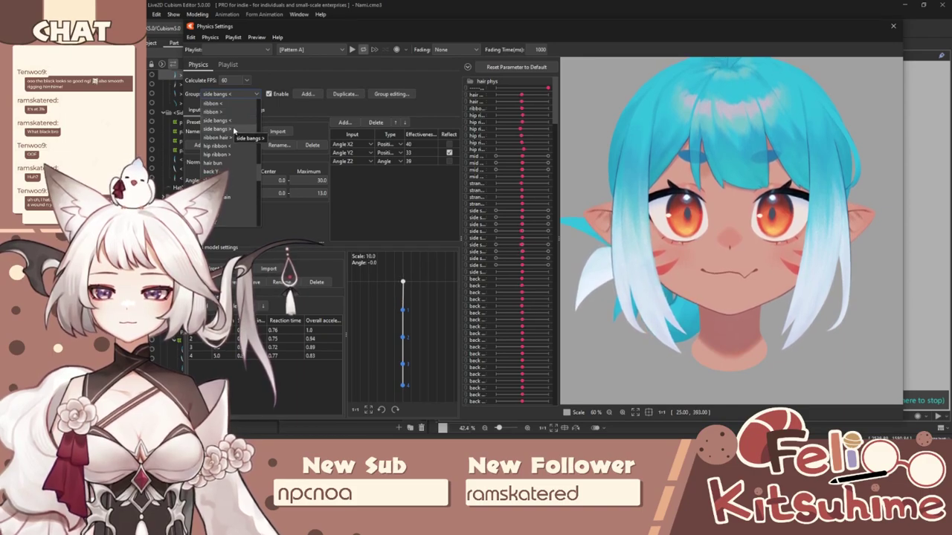
left_click(236, 129)
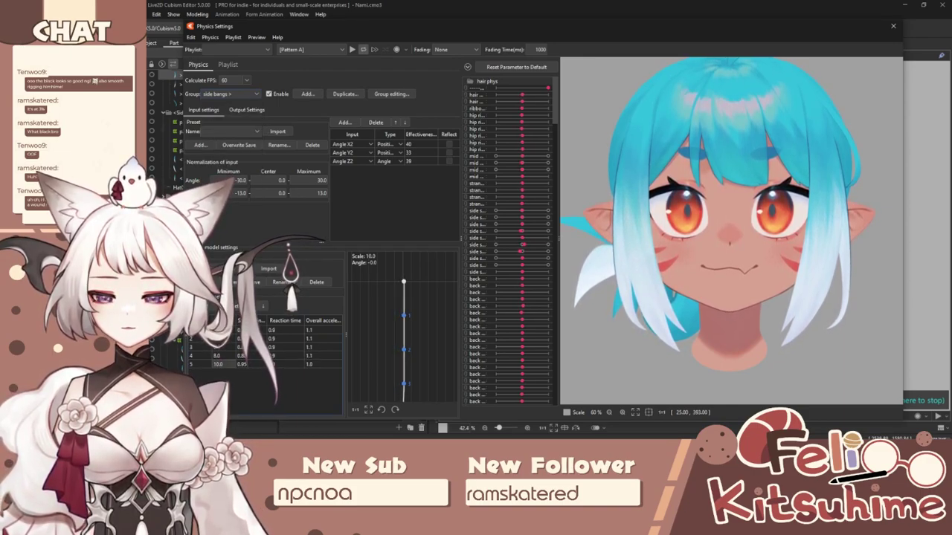
left_click(234, 305)
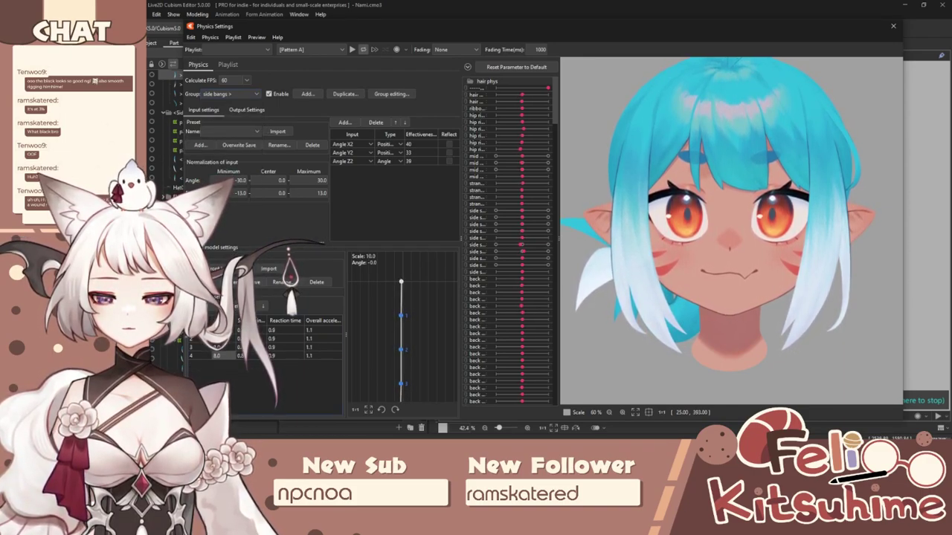
left_click(269, 269)
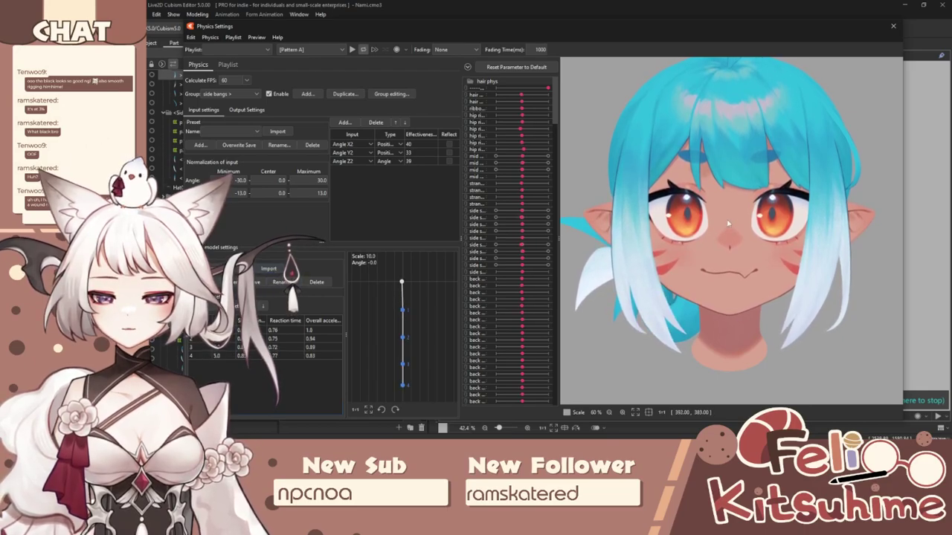
left_click_drag(732, 202, 948, 212)
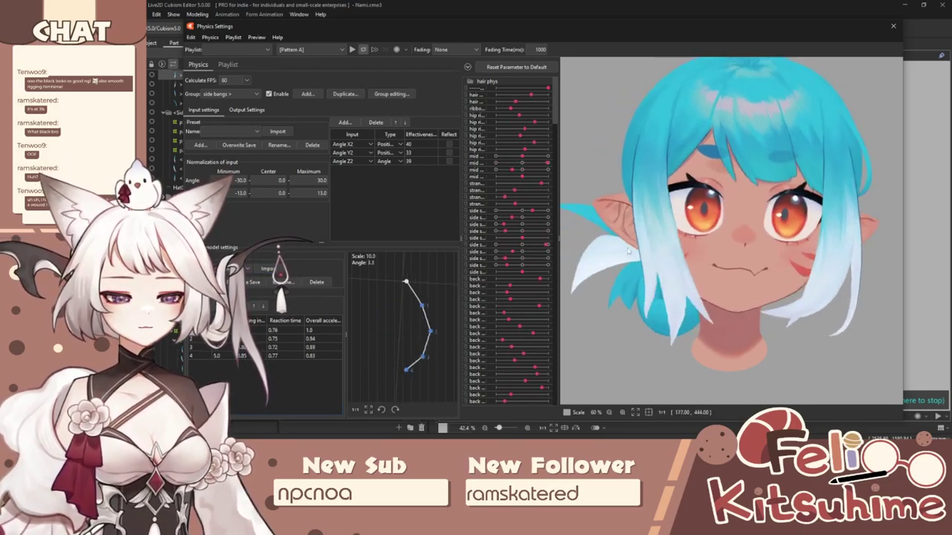
left_click_drag(791, 247, 723, 245)
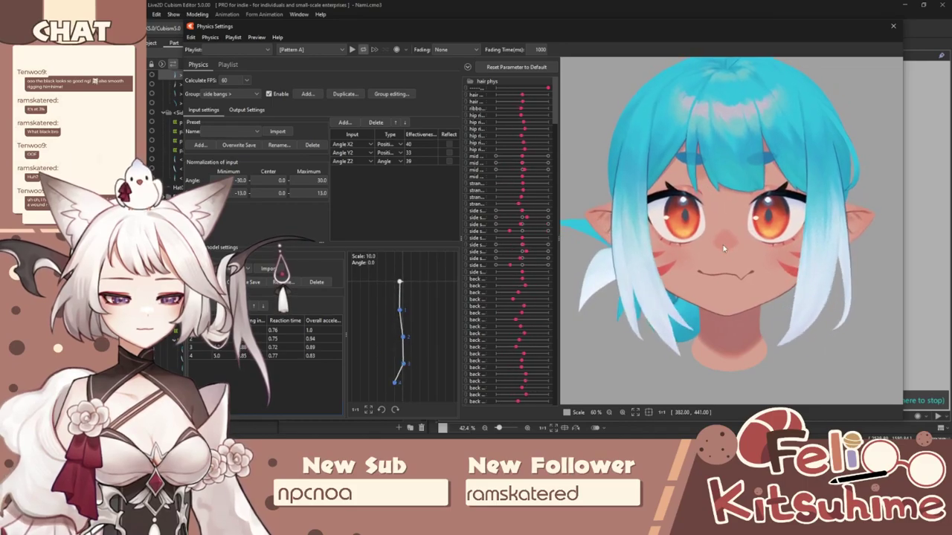
Step: Set the output effectiveness of "side strand >" in the "side bangs >" group to 100 and test it in the preview
left_click(240, 109)
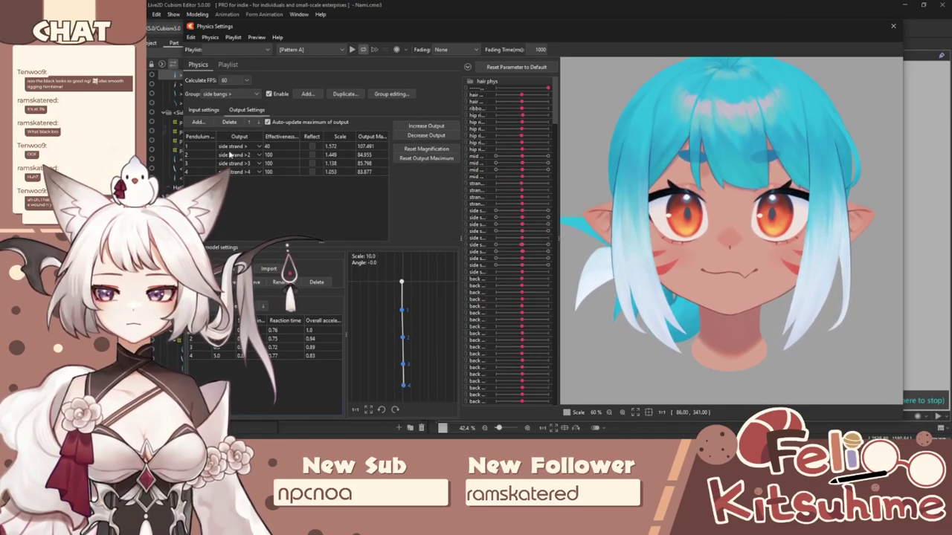
left_click(281, 147)
left_click_drag(739, 181, 859, 218)
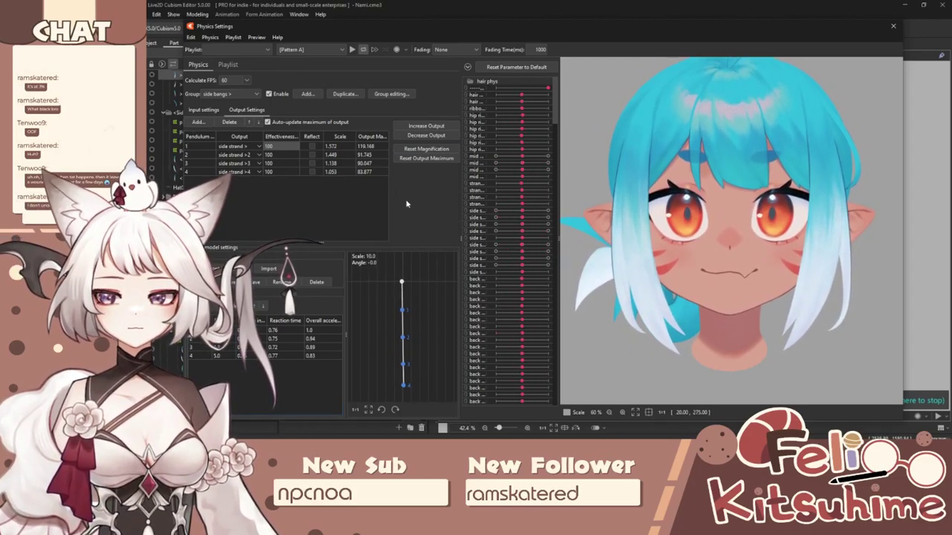
left_click_drag(742, 186, 632, 197)
Step: Review the "side bangs >" input settings, swing the model to compare both sides' hair motion, and close the physics settings
left_click(205, 110)
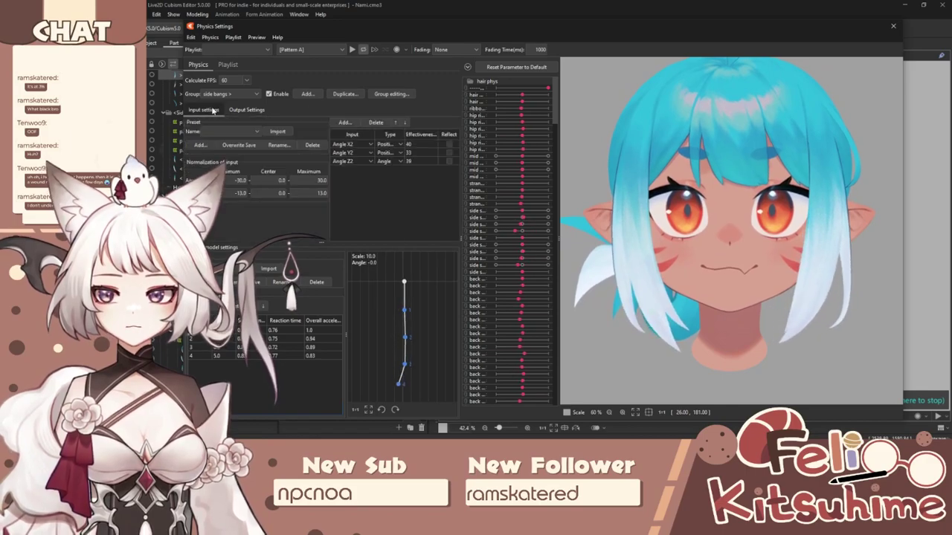
left_click_drag(818, 173, 891, 230)
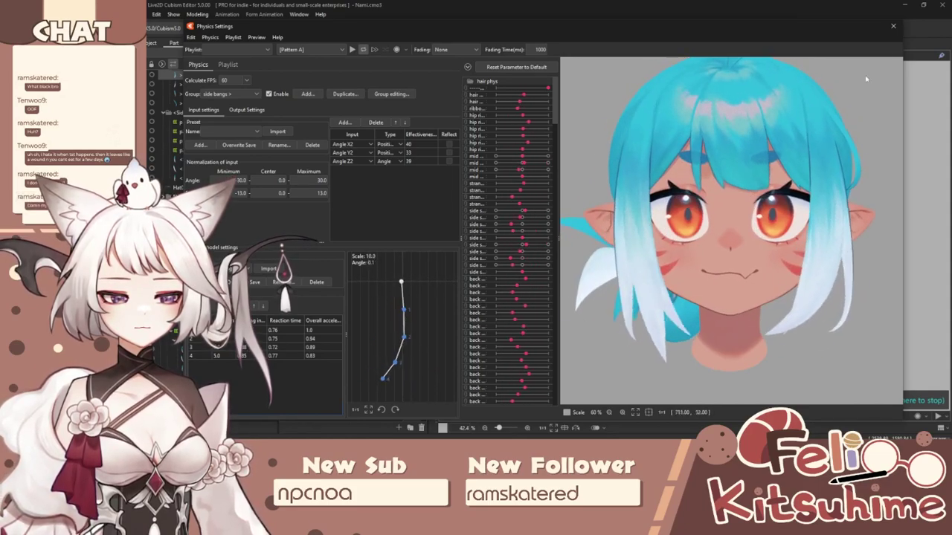
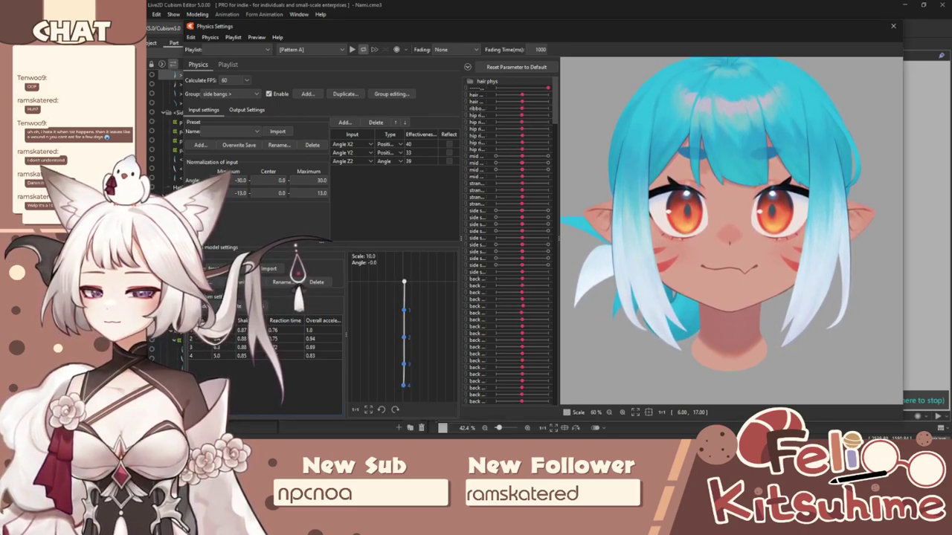
left_click_drag(575, 255, 895, 231)
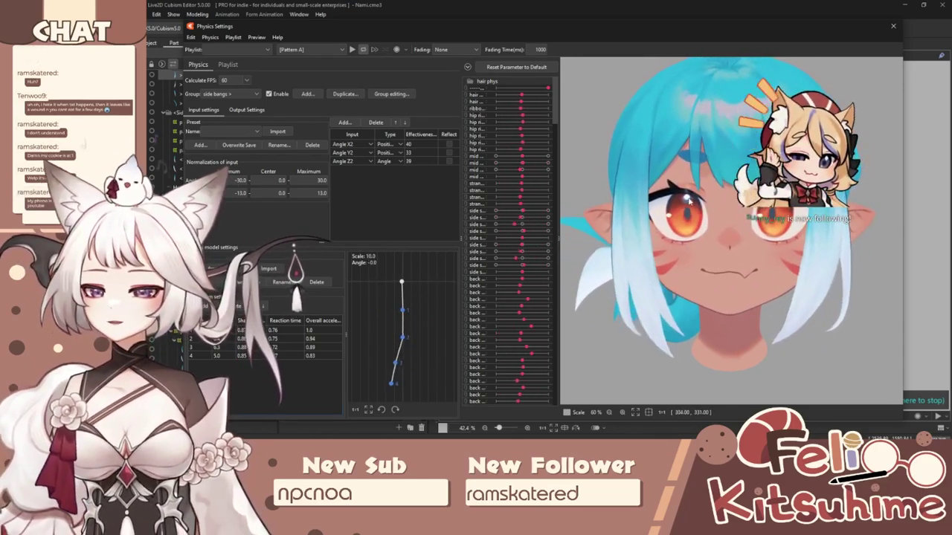
left_click_drag(689, 201, 599, 247)
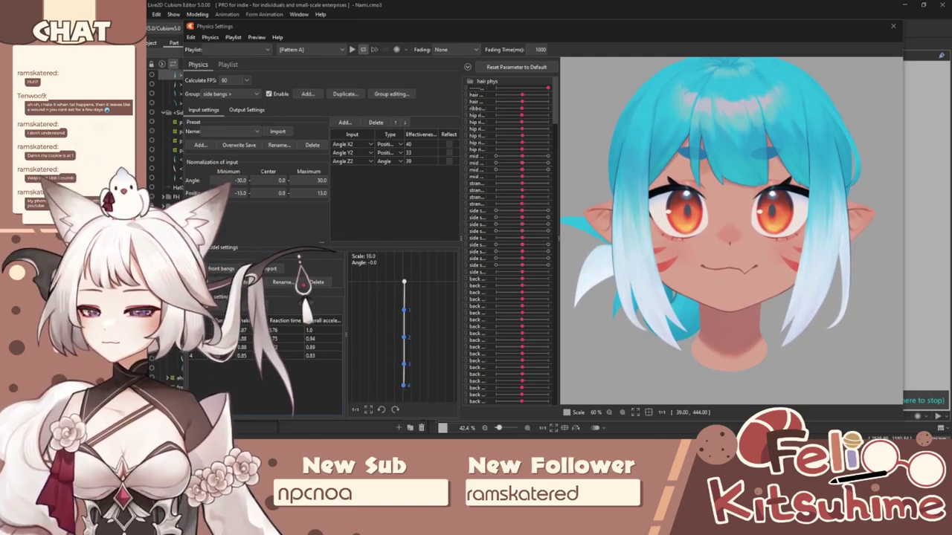
left_click_drag(719, 253, 939, 83)
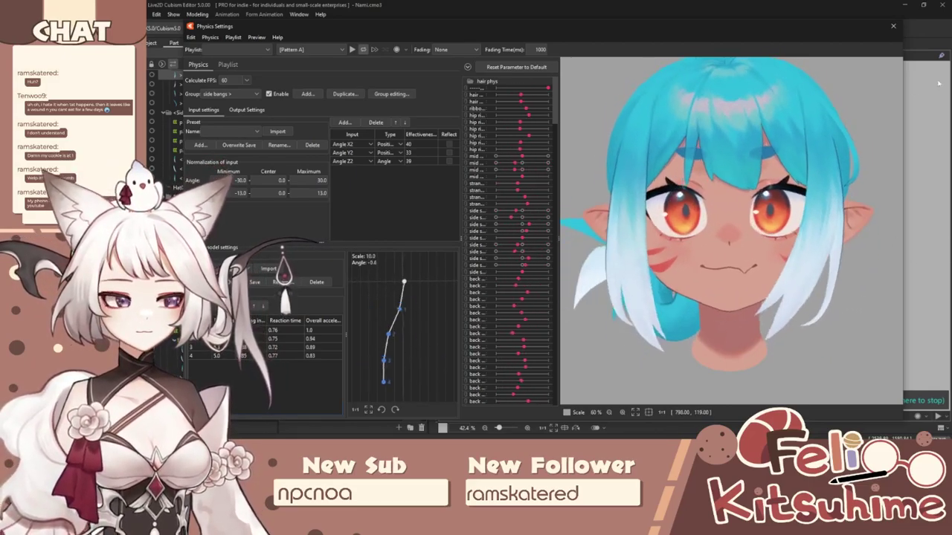
left_click(893, 27)
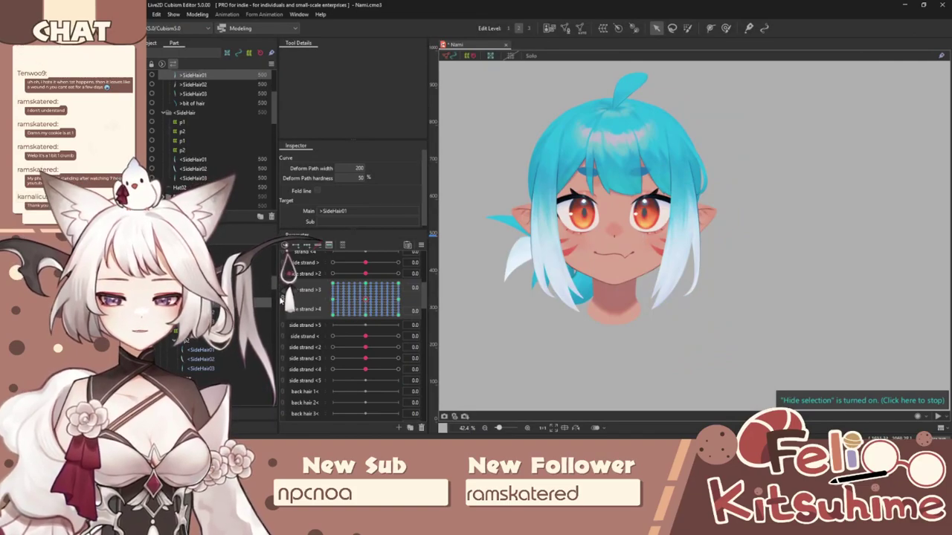
Step: Separate the combined "side strand >3" and "side strand >4" parameters and preview the deformation of each one
left_click(283, 300)
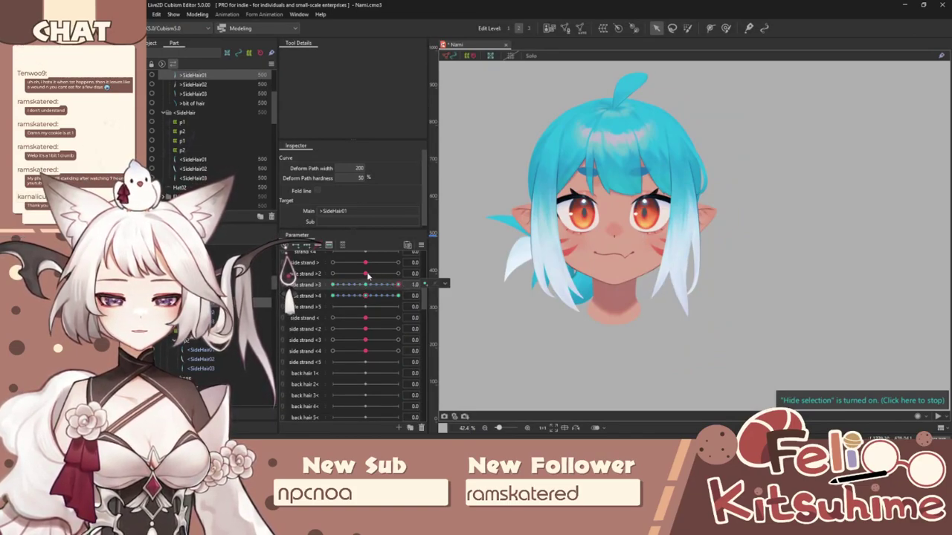
mouse_move(367, 275)
left_mouse_down()
mouse_move(420, 280)
mouse_move(370, 276)
left_mouse_up()
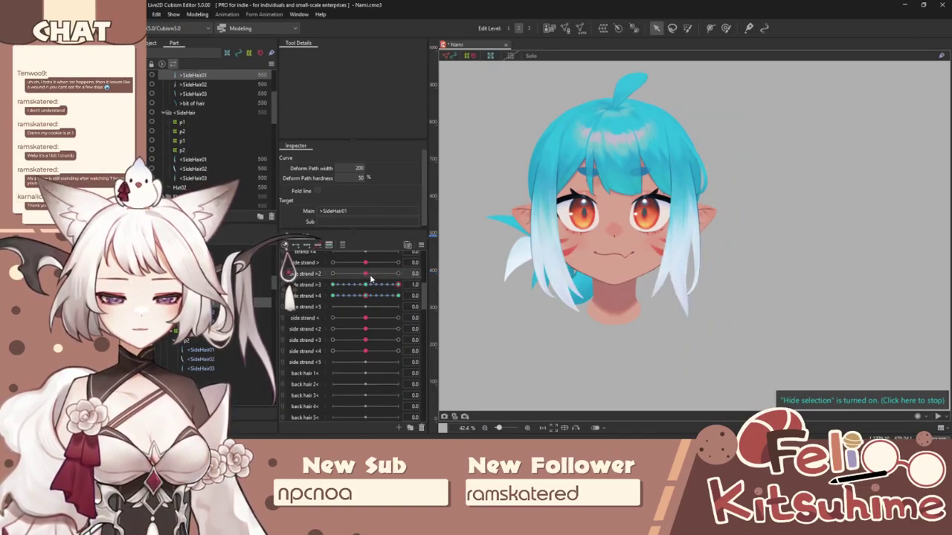
left_click(365, 285)
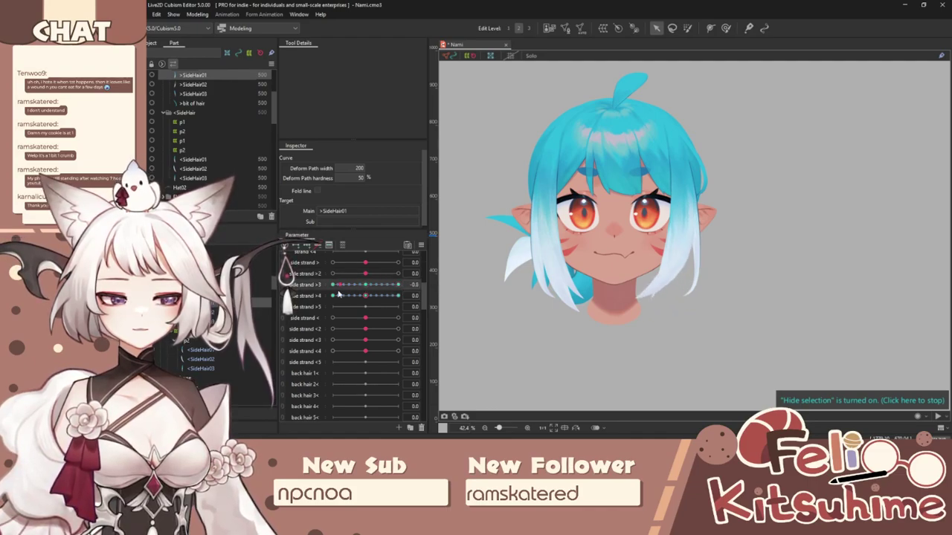
left_click_drag(367, 294, 398, 296)
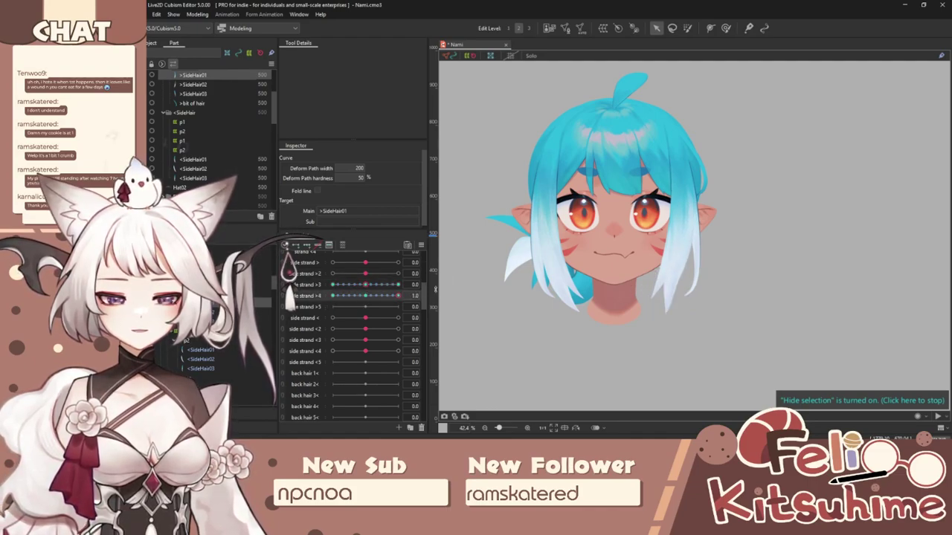
Step: Preview the "side strand <3" parameter to examine how the opposite side's hair deforms
scroll(619, 293, "up", 2)
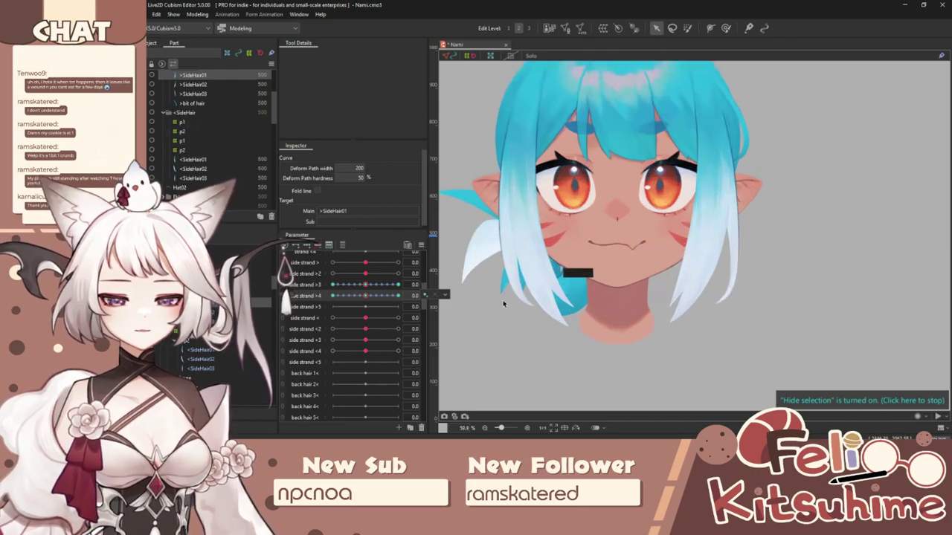
left_click_drag(364, 340, 383, 344)
mouse_move(370, 343)
left_mouse_down()
mouse_move(389, 343)
mouse_move(351, 350)
mouse_move(380, 347)
mouse_move(366, 349)
left_mouse_up()
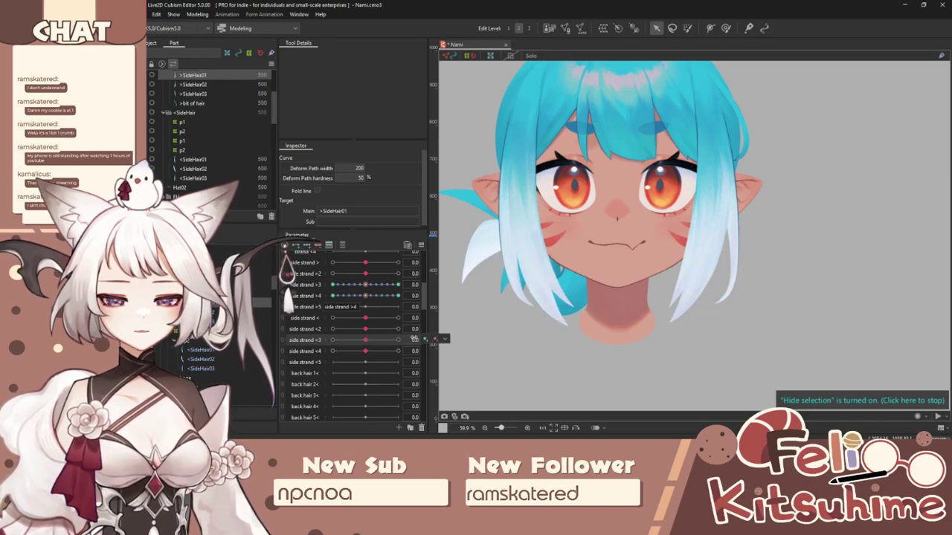
Step: Remove >SideHair01's existing keys on side strand >3 and side strand >4, and add three new keys on side strand >3
scroll(705, 296, "up", 4)
left_click(692, 272)
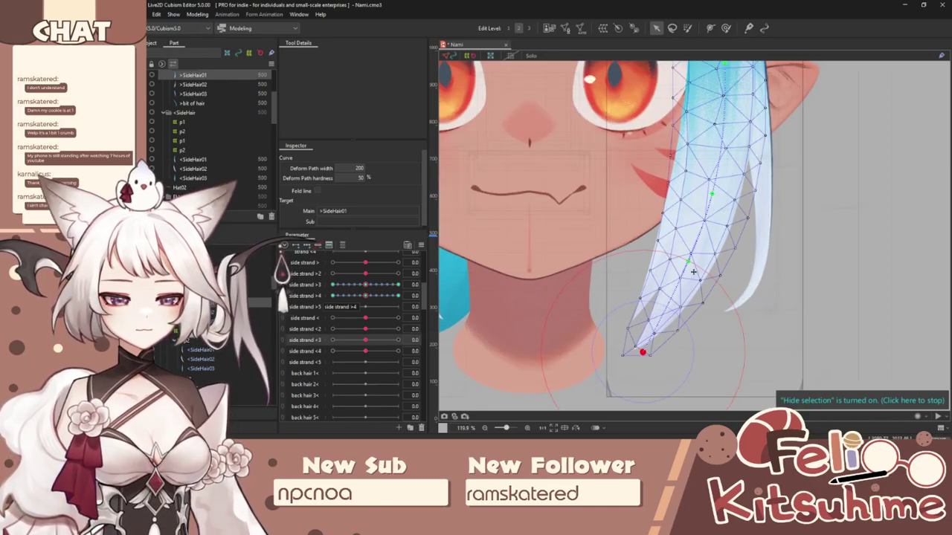
scroll(693, 272, "down", 5)
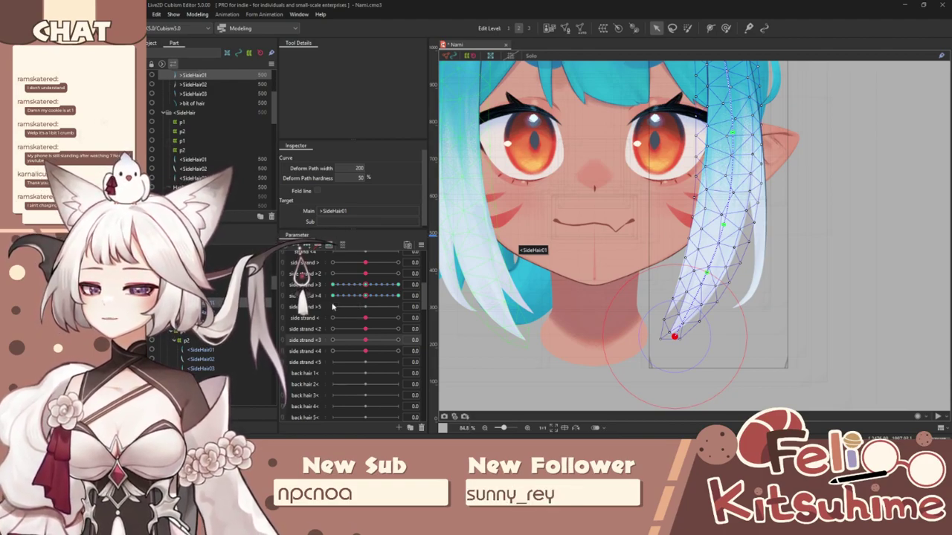
scroll(562, 254, "down", 2)
scroll(656, 212, "up", 2)
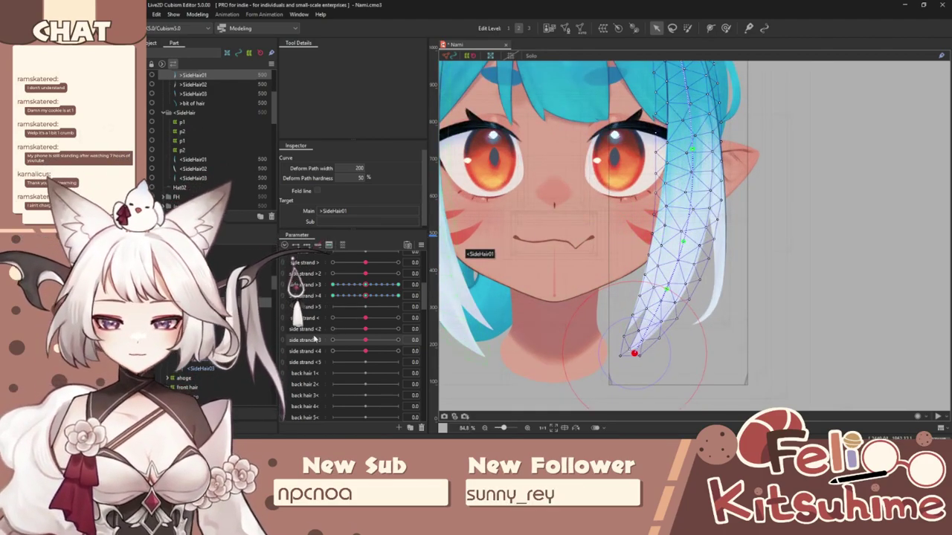
mouse_move(364, 295)
left_mouse_down()
mouse_move(397, 295)
mouse_move(368, 294)
left_mouse_up()
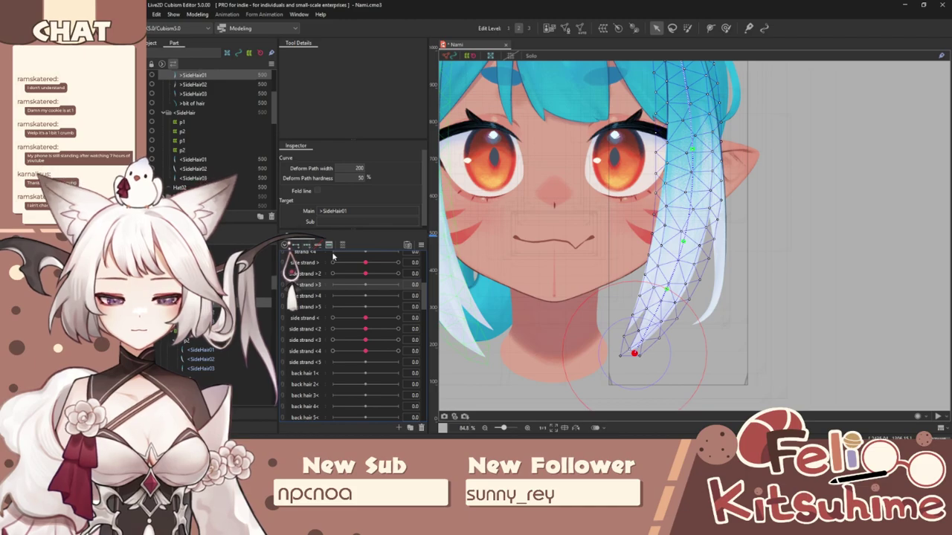
left_click(307, 245)
Step: Set side strand >3 to 1.0 and bend the tip of >SideHair01 outward, away from the neck
left_click_drag(365, 285, 399, 285)
scroll(688, 296, "down", 2)
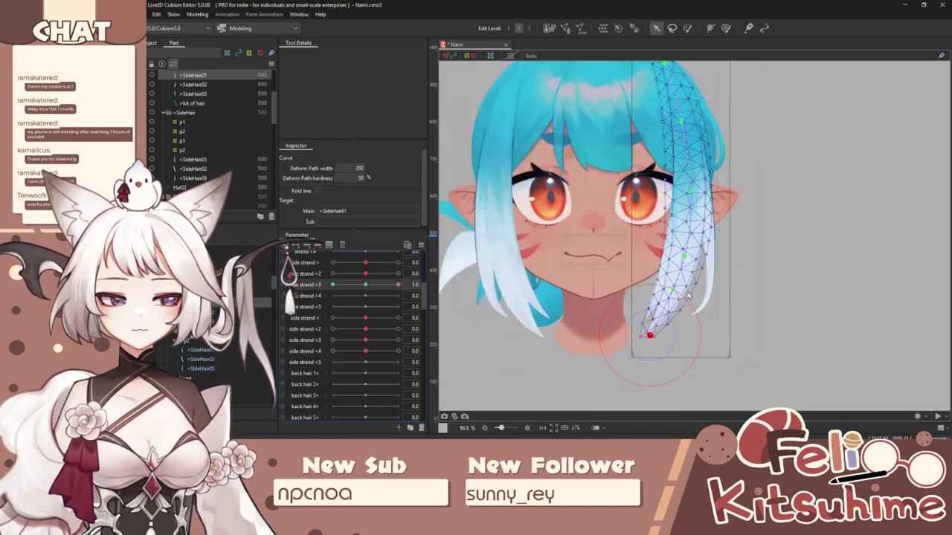
scroll(689, 296, "up", 1)
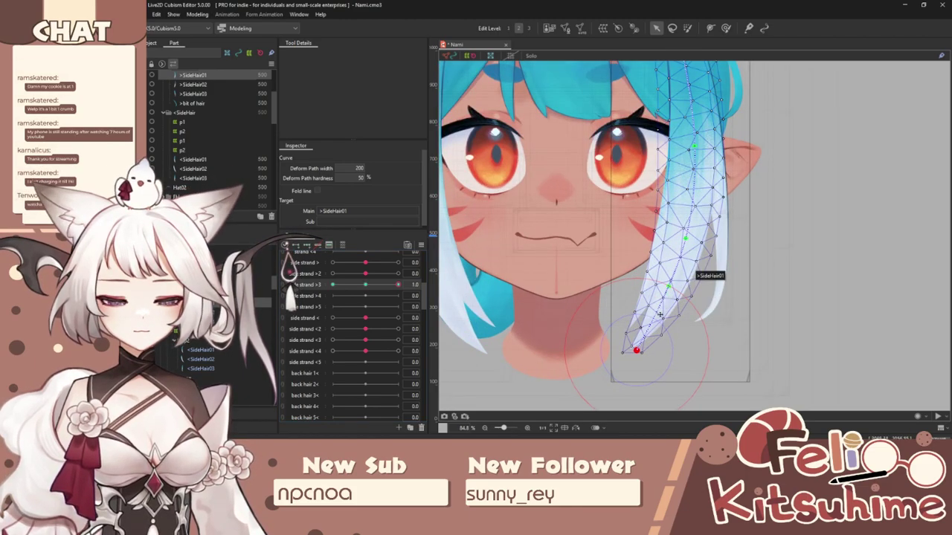
left_click_drag(637, 353, 677, 360)
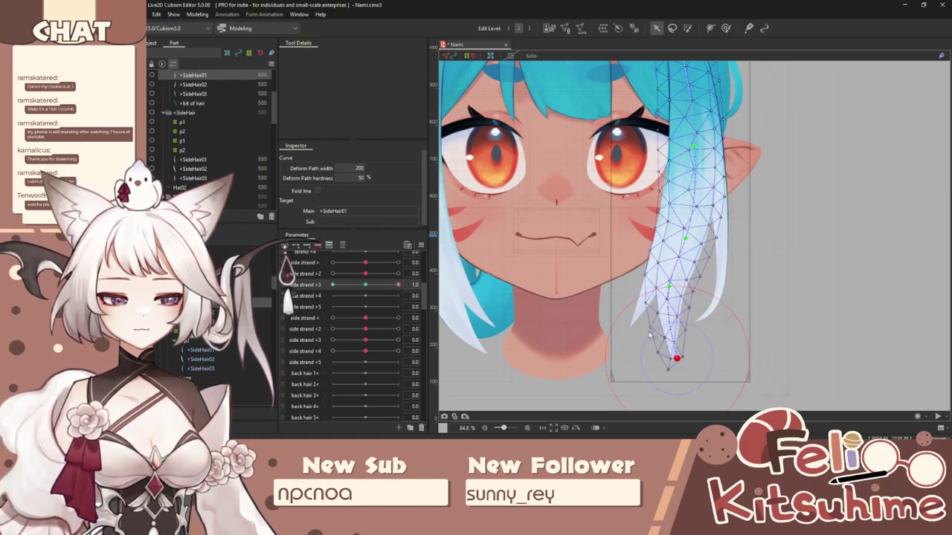
scroll(681, 266, "down", 4)
scroll(587, 291, "up", 4)
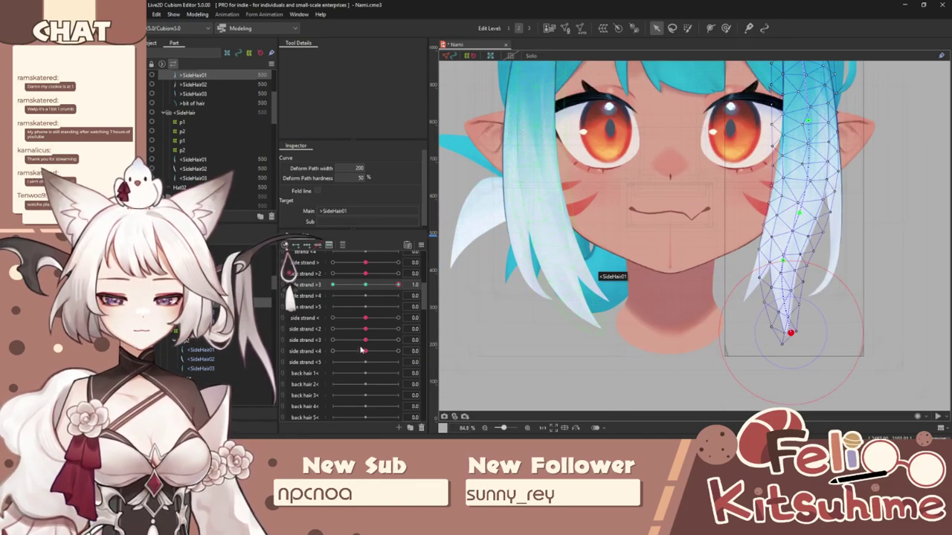
Step: Set side strand <3 to -1.0 as a reference, and shift >SideHair01's path point above the tip slightly outward to match <SideHair01's curve
left_click_drag(365, 340, 262, 339)
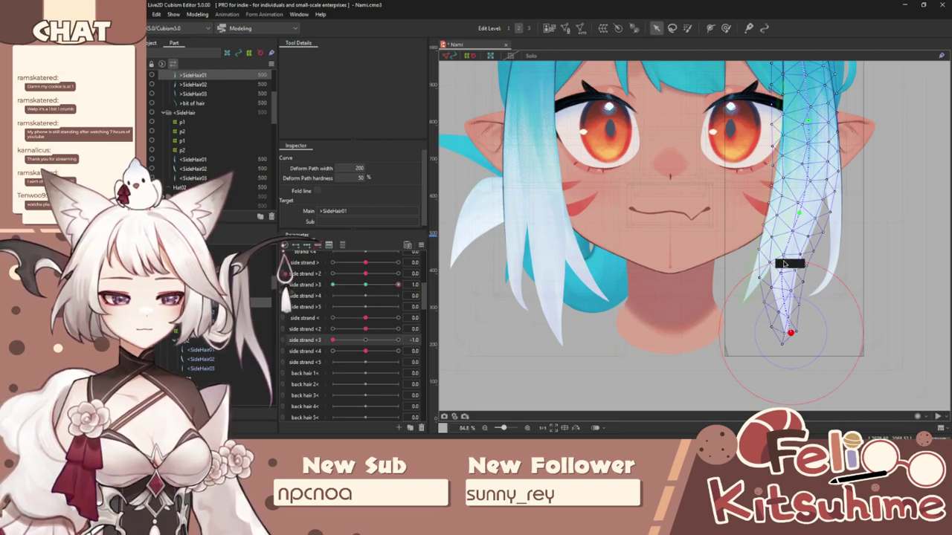
left_click(547, 256)
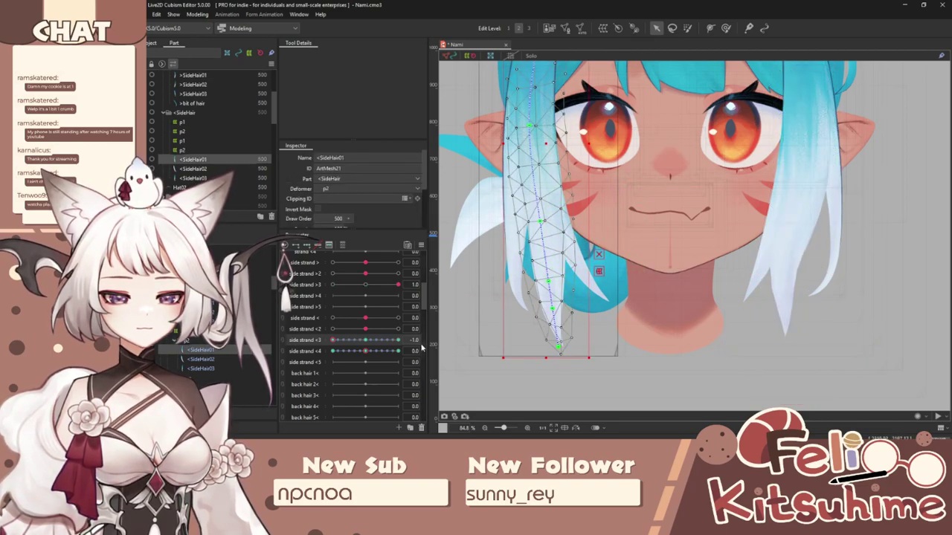
left_click_drag(357, 343, 322, 340)
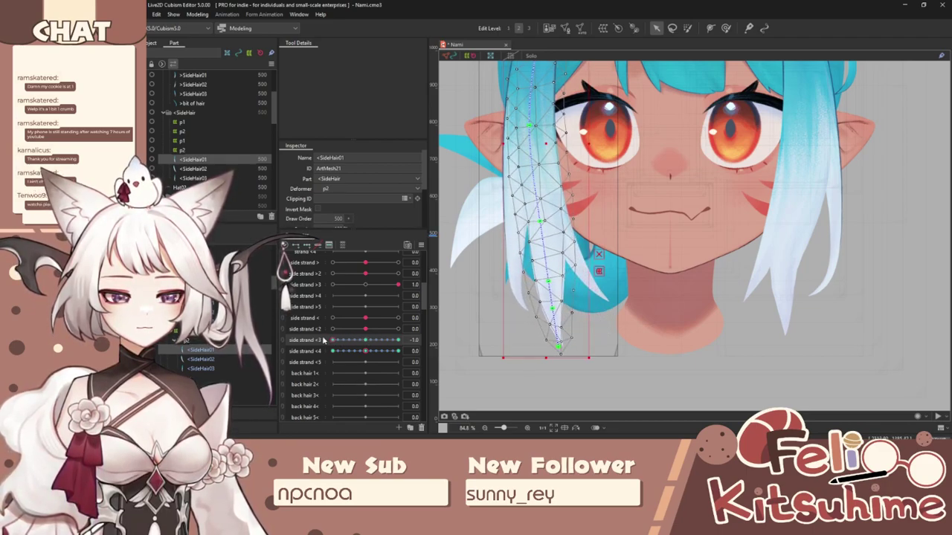
left_click(791, 242)
left_click_drag(784, 262, 790, 263)
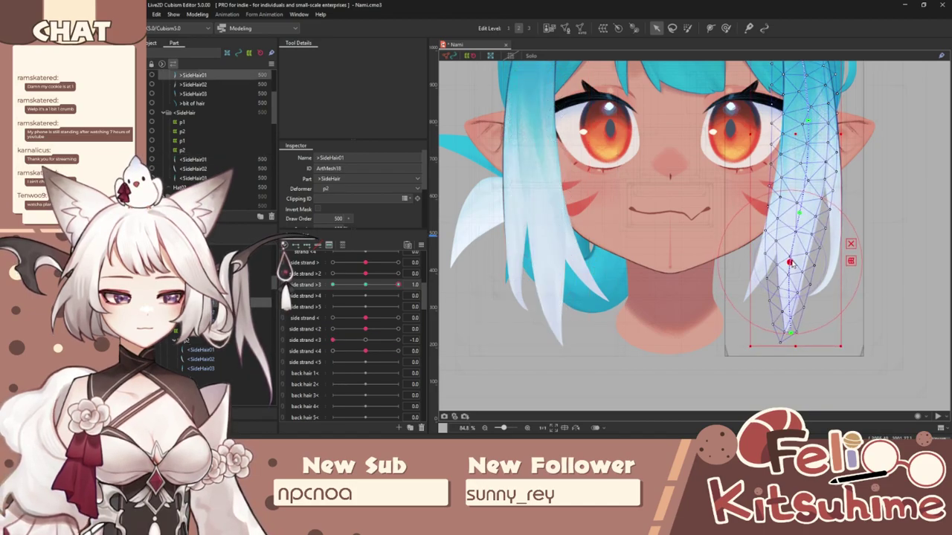
Step: Set side strand >3 to -1.0 and side strand <3 to 1.0, and curve >SideHair01's lower part and tip inward toward the chin
left_click_drag(398, 287, 296, 278)
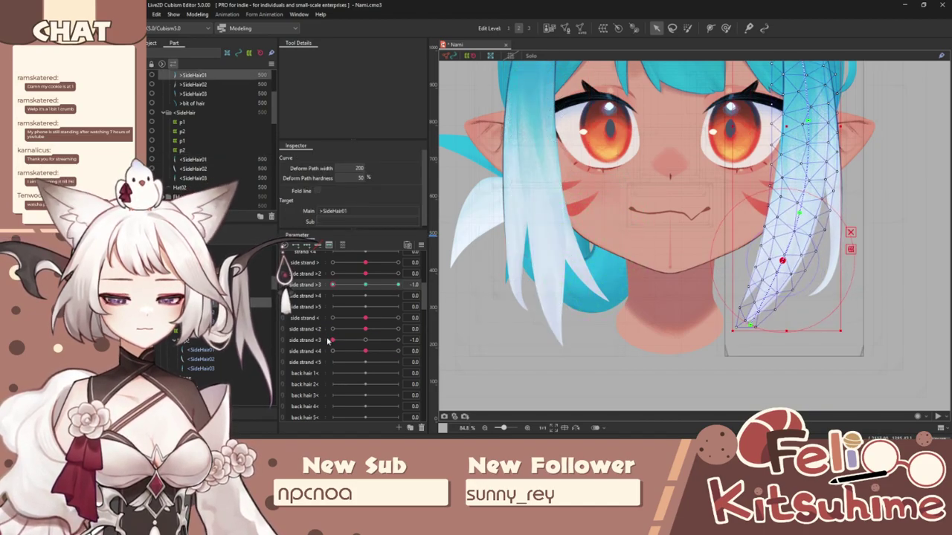
left_click_drag(328, 340, 437, 339)
left_click_drag(782, 261, 771, 259)
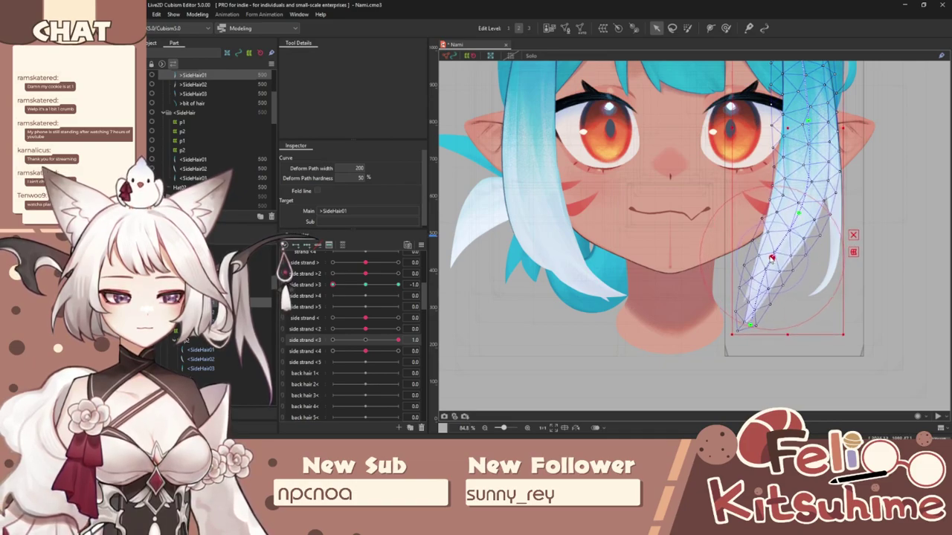
left_click_drag(751, 319, 719, 297)
left_click_drag(772, 258, 769, 256)
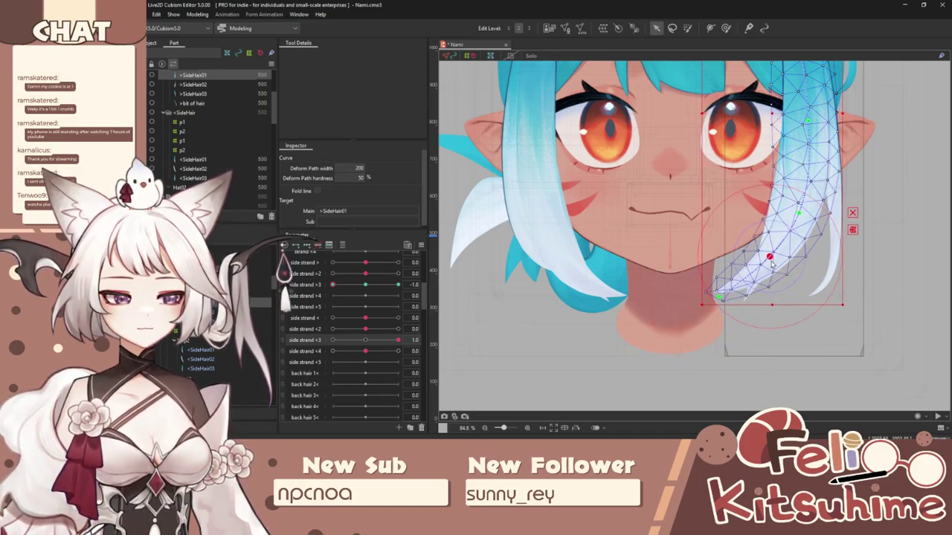
Step: Compare the swings of both side hair strands by varying side strand >3 and side strand <3
left_click_drag(338, 287, 440, 297)
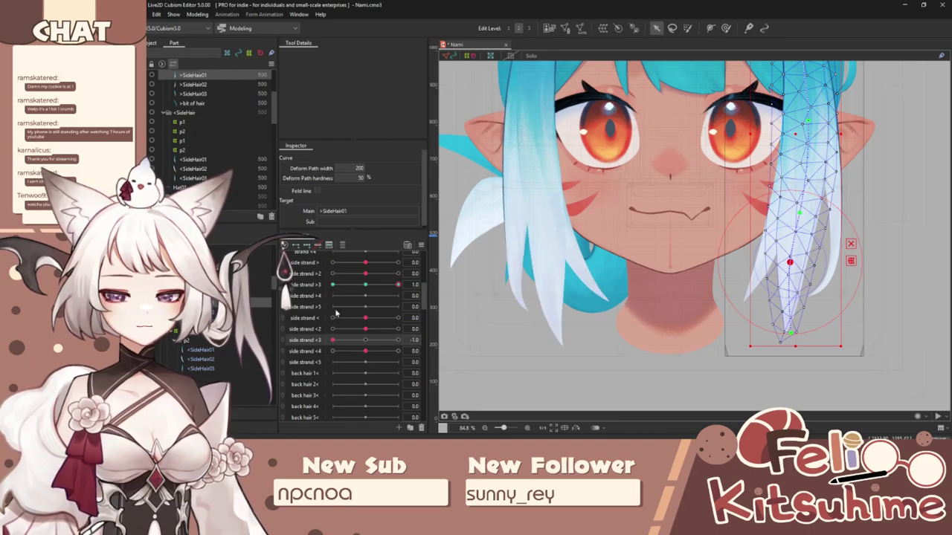
left_click_drag(419, 339, 333, 340)
scroll(742, 243, "down", 2)
scroll(735, 239, "up", 2)
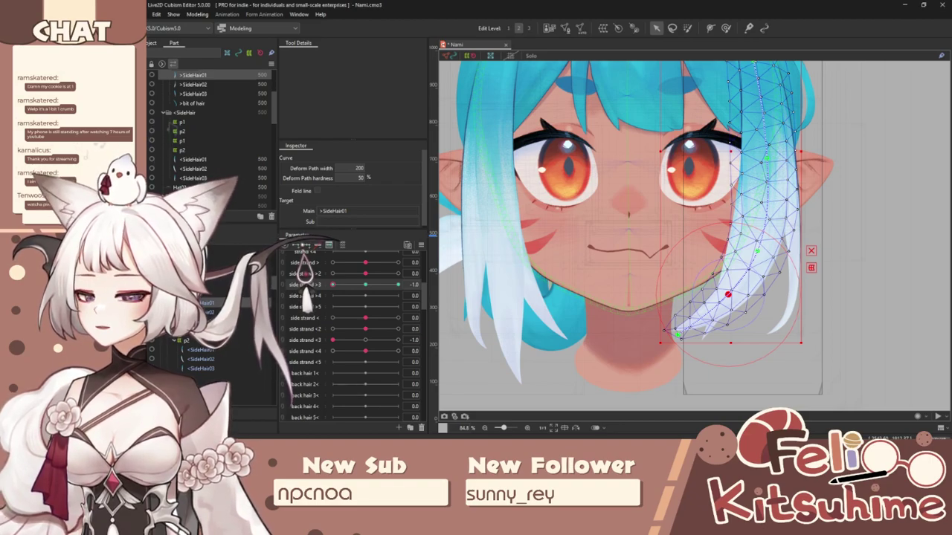
left_click_drag(338, 342, 332, 340)
left_click_drag(333, 287, 372, 287)
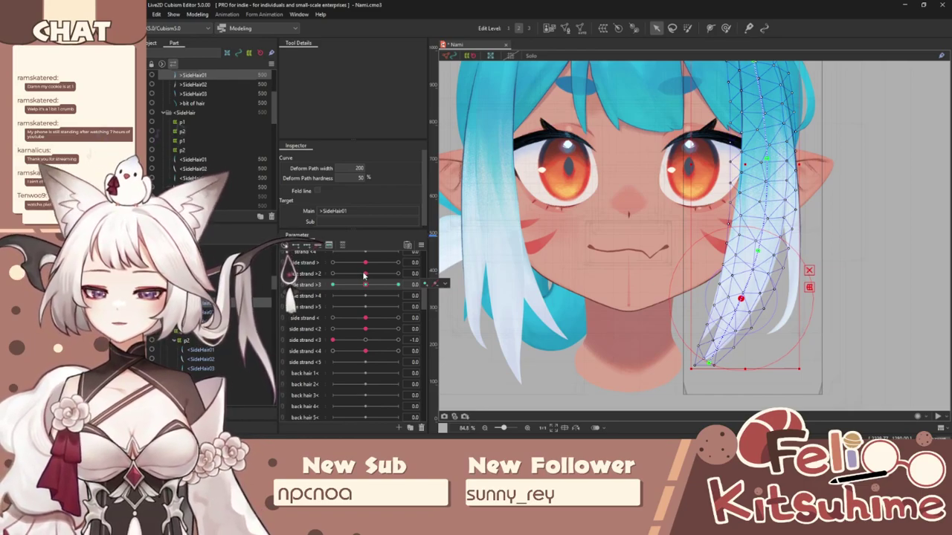
mouse_move(364, 276)
left_mouse_down()
mouse_move(442, 284)
mouse_move(302, 289)
mouse_move(389, 284)
mouse_move(362, 287)
left_mouse_up()
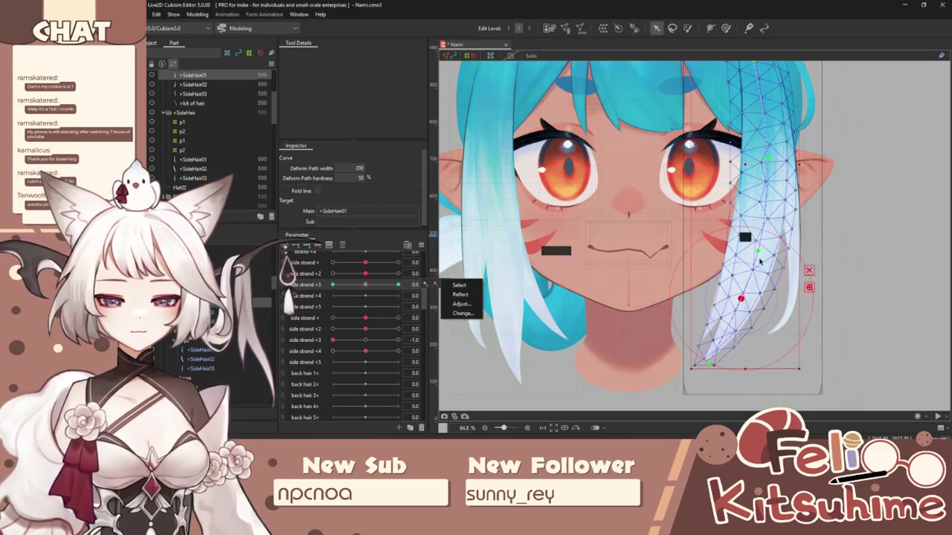
scroll(833, 291, "up", 3)
scroll(643, 254, "down", 3)
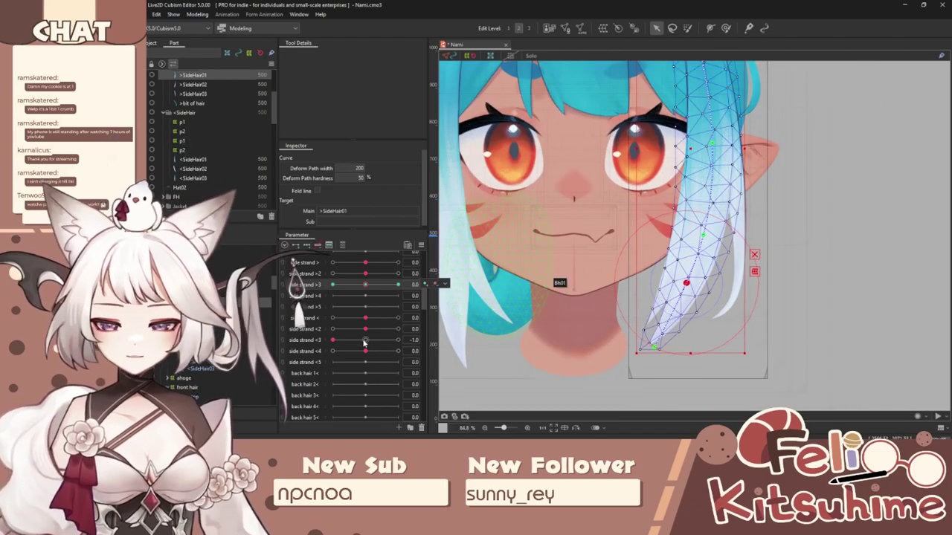
Step: Reset side strand <3 and side strand >3 to 0.0, and add three keys for >SideHair01 on side strand >4
left_click(364, 341)
mouse_move(365, 286)
left_mouse_down()
mouse_move(428, 293)
mouse_move(312, 287)
mouse_move(367, 289)
left_mouse_up()
scroll(703, 332, "up", 2)
scroll(524, 323, "down", 2)
scroll(634, 356, "up", 2)
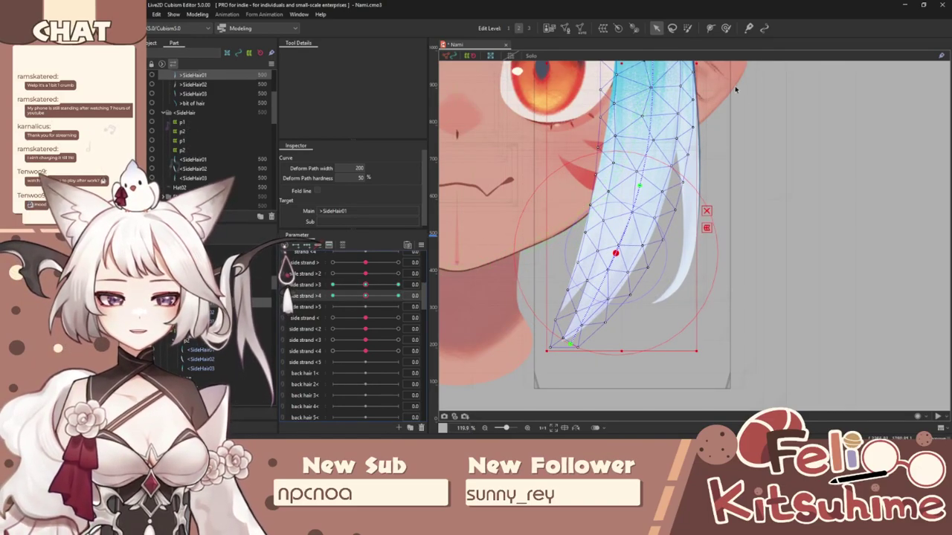
Step: Bend >SideHair01's tip outward at side strand >4 = 1.0 and inward toward the neck at -1.0, keeping side strand >3 at 0.0
left_click_drag(365, 297, 406, 298)
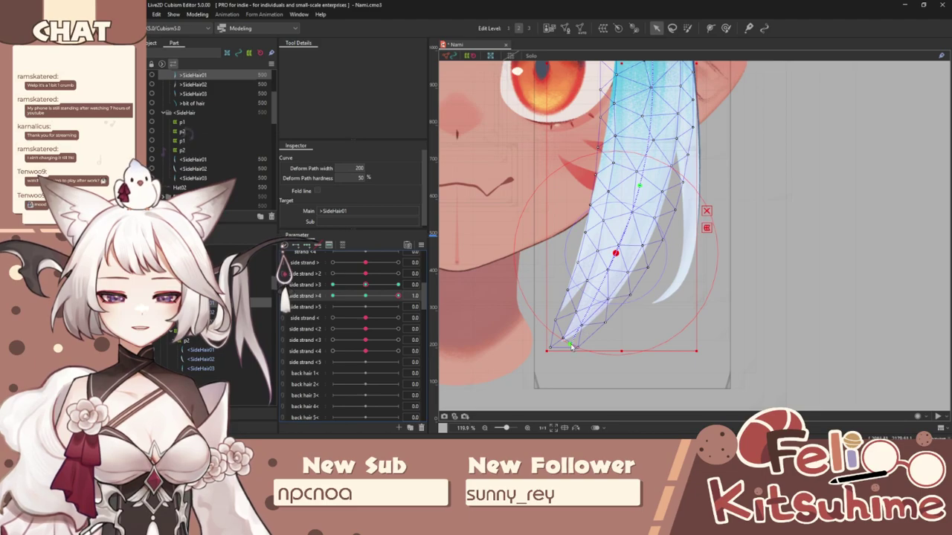
left_click_drag(571, 345, 615, 349)
left_click_drag(398, 297, 322, 290)
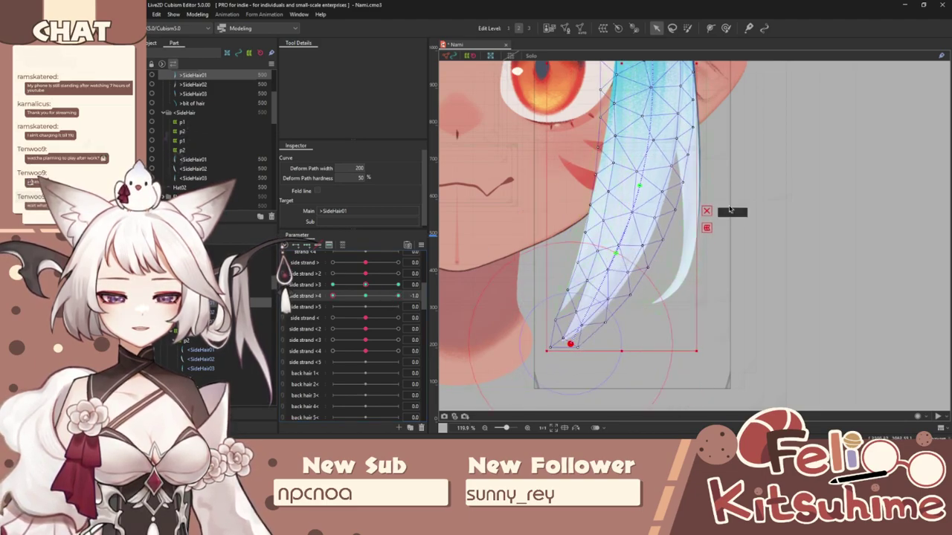
left_click_drag(570, 344, 537, 315)
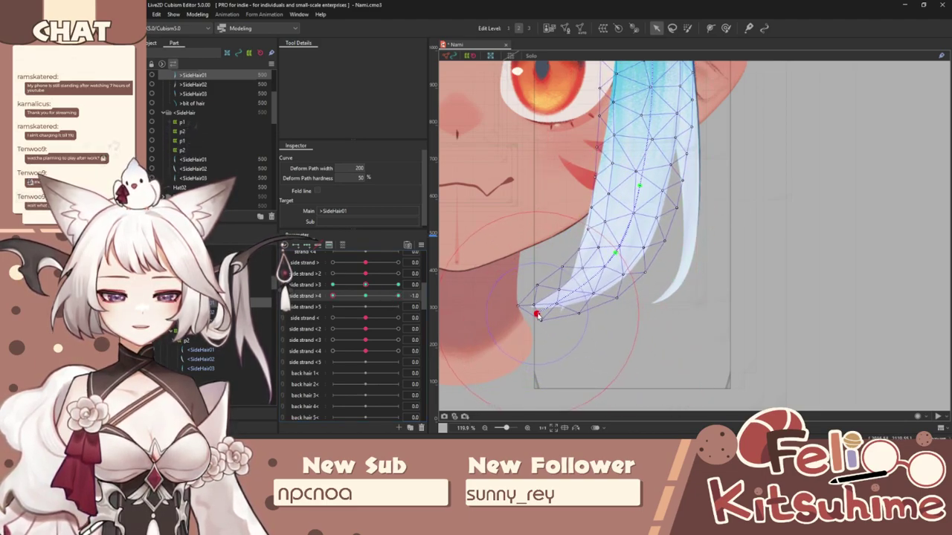
Step: Shape >SideHair01's tip for the combined extremes of side strand >3 and side strand >4 at -1.0 and 1.0
left_click_drag(366, 286, 318, 288)
left_click_drag(527, 304, 518, 287)
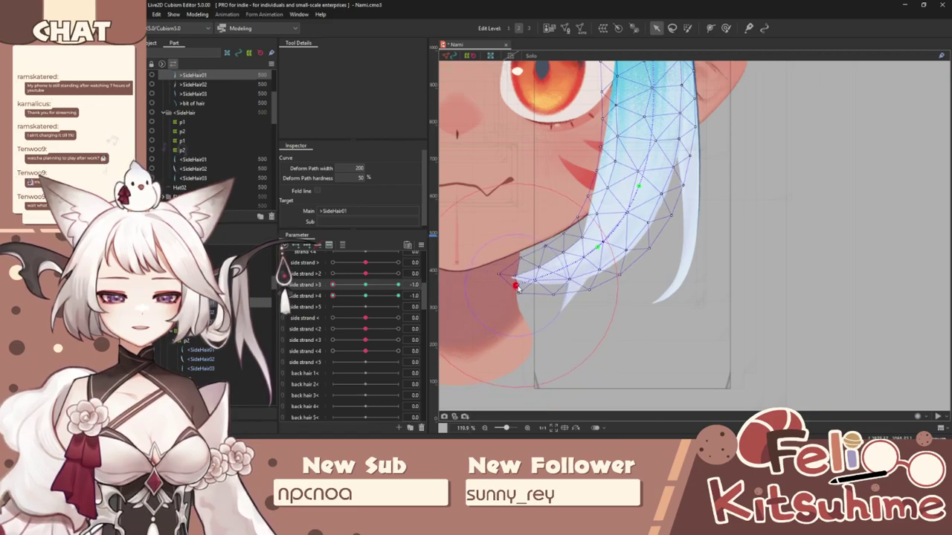
left_click_drag(333, 286, 401, 287)
left_click_drag(526, 302, 548, 325)
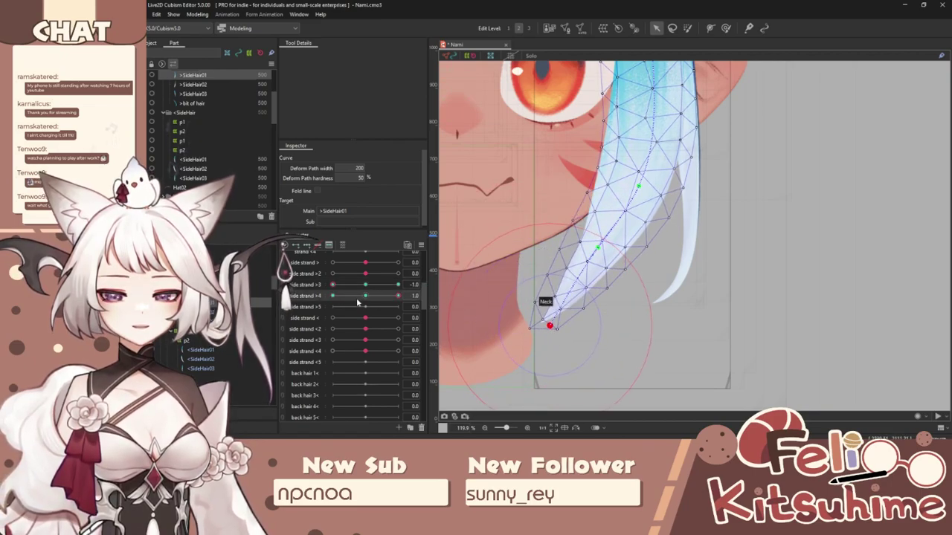
left_click_drag(333, 296, 402, 296)
left_click_drag(628, 356, 593, 354)
key("ctrl+z")
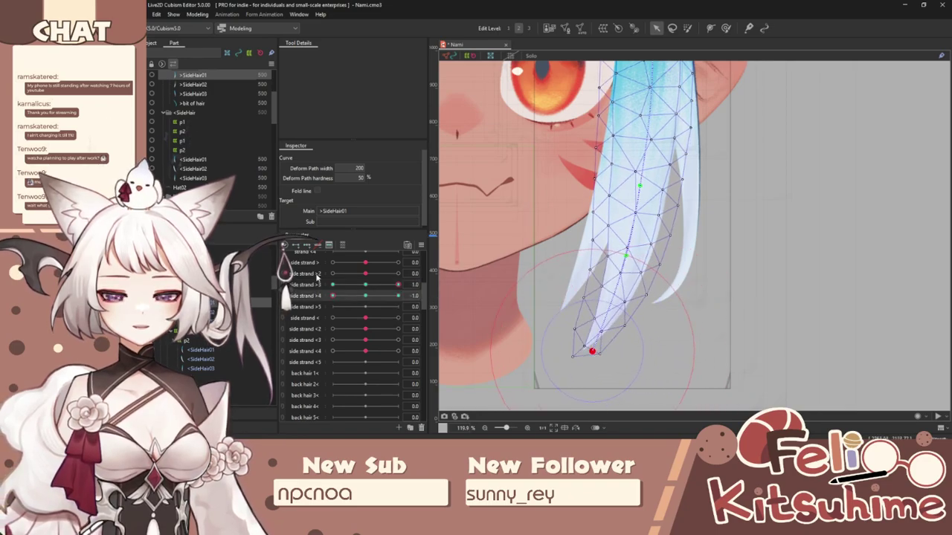
Step: Preview side strand >3 and >4 linked together, and add a deform path point just above >SideHair01's tip
left_click(284, 286)
left_click_drag(396, 314, 372, 301)
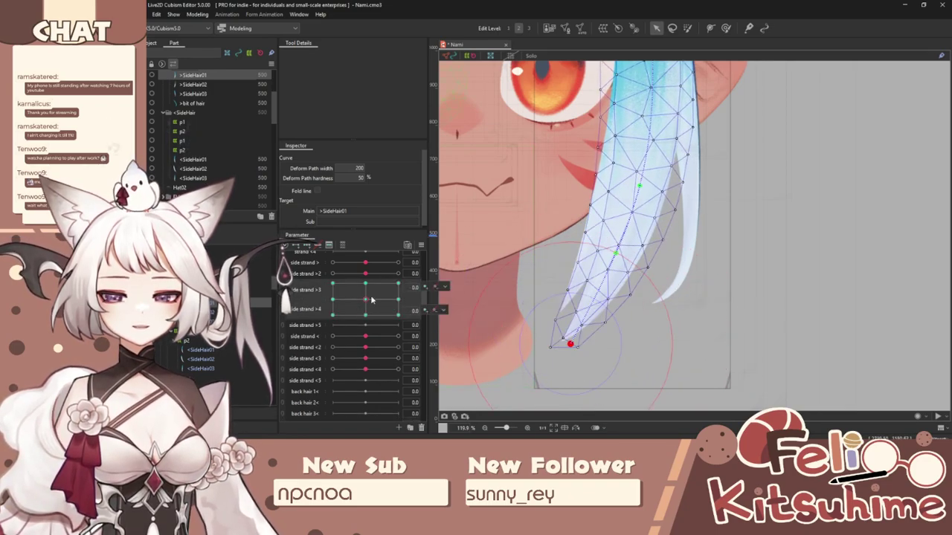
left_click(710, 28)
left_click(600, 288)
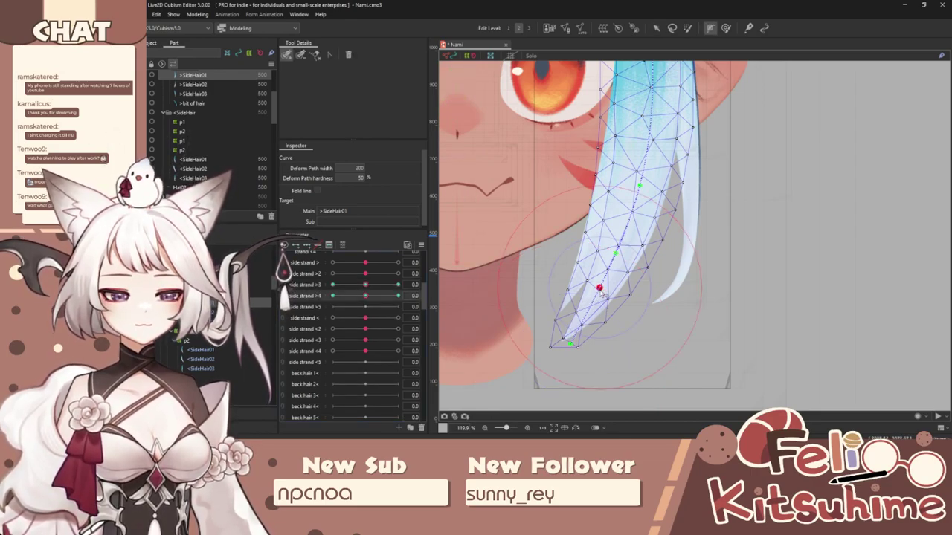
left_click(655, 28)
Step: Refine the tip curve with the added path point at side strand >4 = 1.0 and -1.0, curling it inward at -1.0
left_click_drag(365, 296, 407, 294)
left_click_drag(608, 287, 612, 288)
left_click_drag(618, 342, 531, 299)
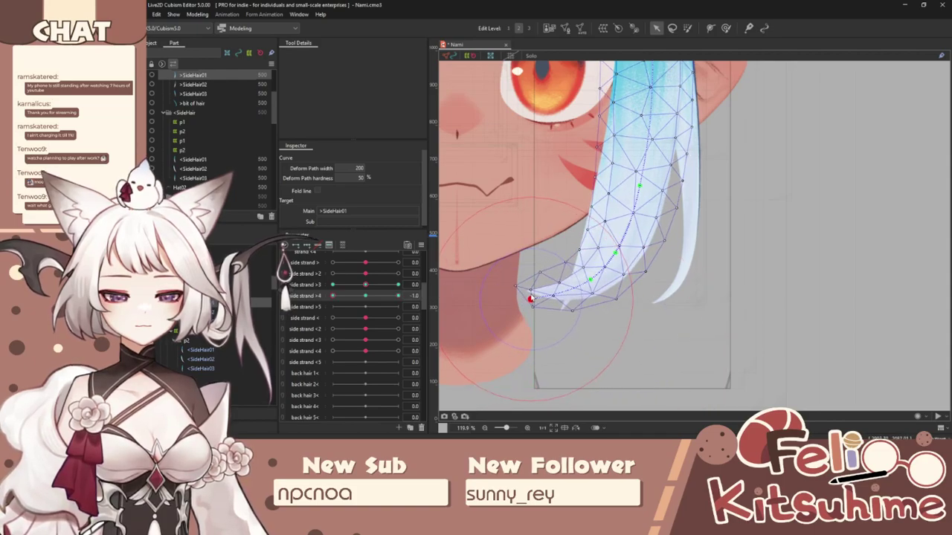
Step: Rework >SideHair01's tip bends at side strand >3 = -1.0 and 1.0 for the extremes of side strand >4
left_click_drag(365, 285, 327, 287)
left_click_drag(510, 283, 514, 278)
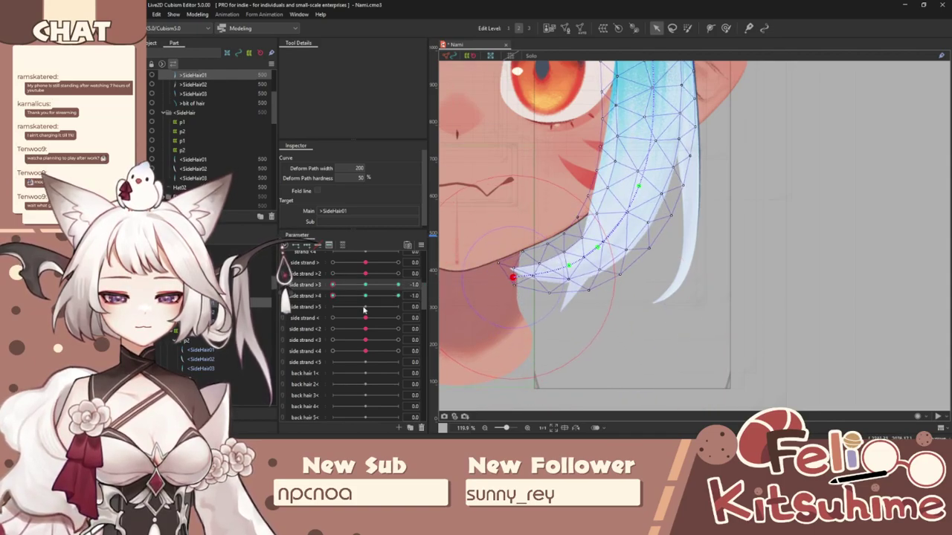
left_click_drag(333, 296, 406, 297)
left_click_drag(548, 325, 561, 332)
left_click_drag(364, 288, 646, 357)
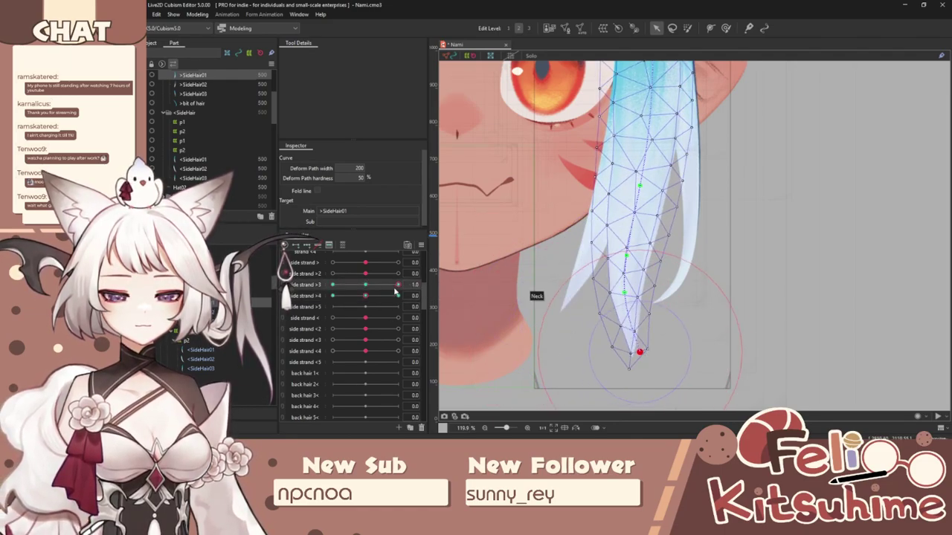
left_click_drag(380, 299, 332, 296)
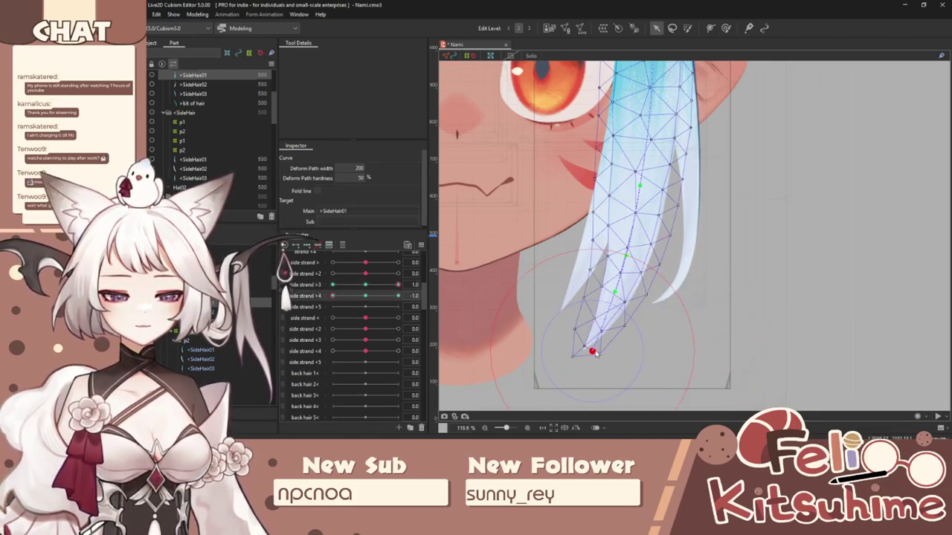
left_click_drag(596, 354, 575, 343)
Step: Link side strand >3 with side strand >4, test the combined motion, and apply extended interpolation to >SideHair01's keys
left_click(283, 286)
left_click_drag(398, 315, 406, 292)
left_click(420, 246)
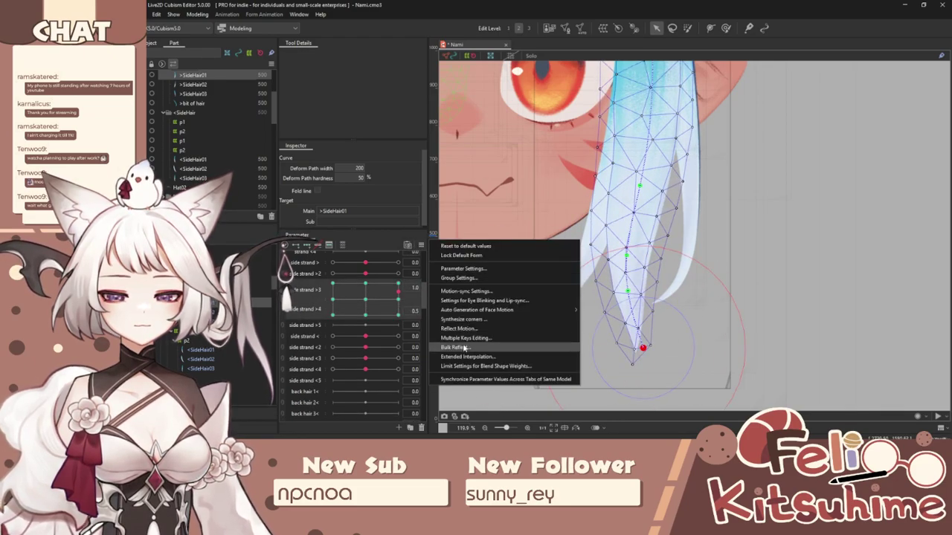
left_click(484, 351)
left_click(529, 220)
left_click(520, 239)
left_click(564, 196)
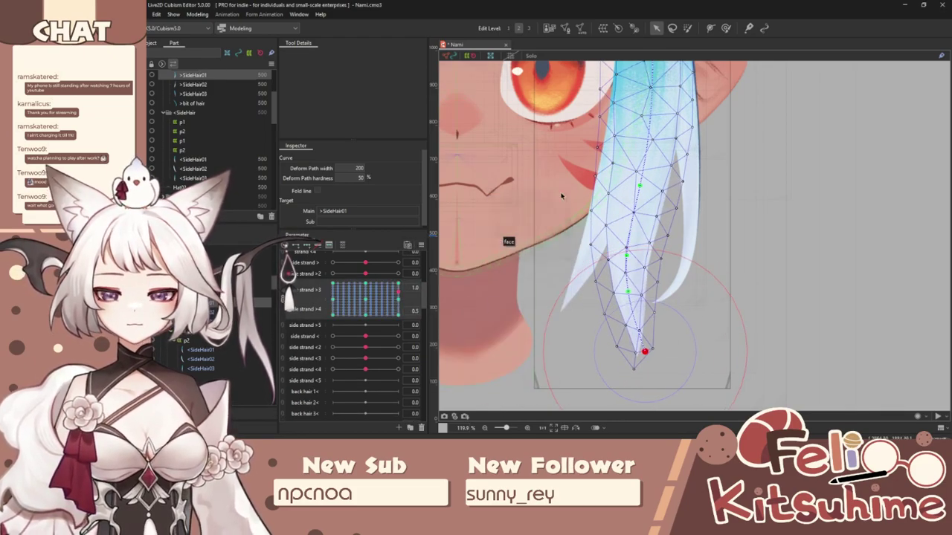
Step: Test the hair physics in the Physics Settings preview by moving the head around, and return to the modeling view
left_click(197, 14)
left_click(223, 145)
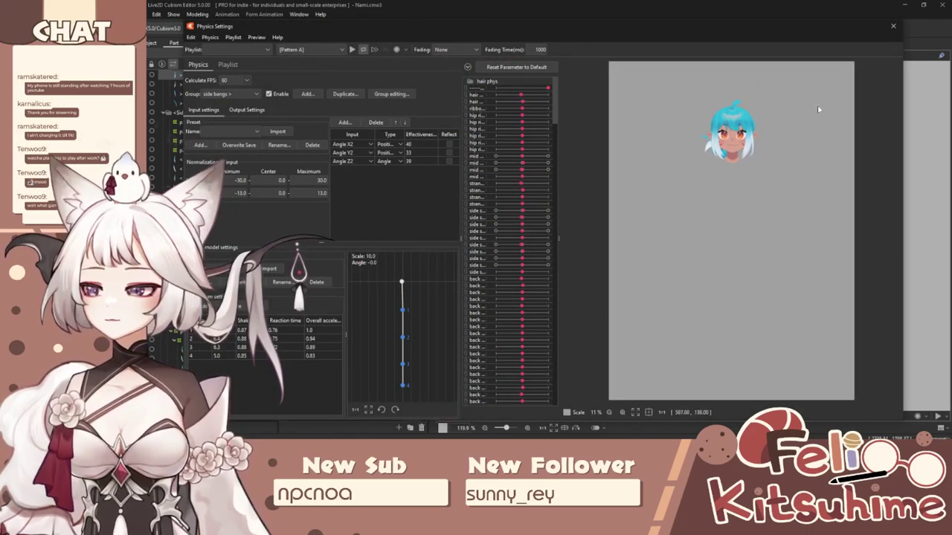
scroll(719, 210, "up", 8)
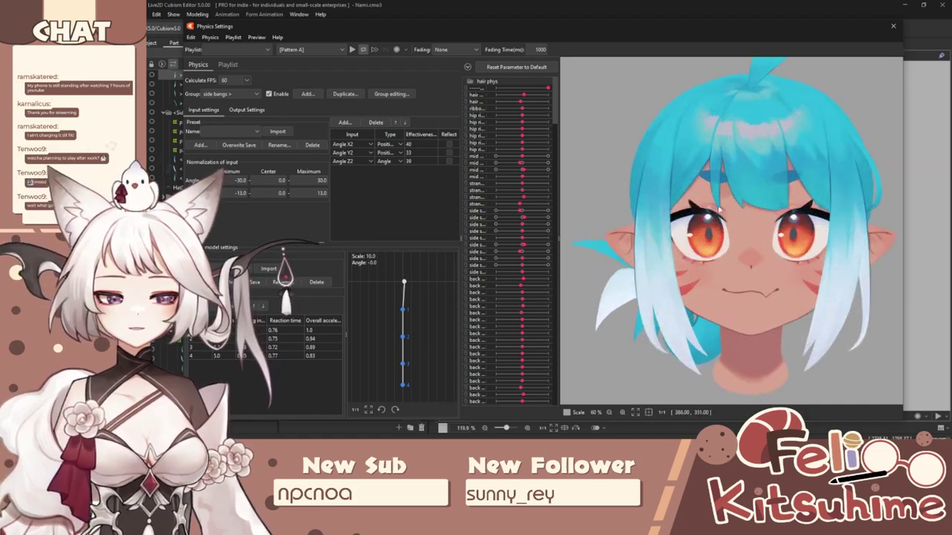
scroll(632, 208, "down", 2)
scroll(620, 210, "up", 2)
left_click_drag(620, 211, 853, 248)
scroll(706, 229, "down", 3)
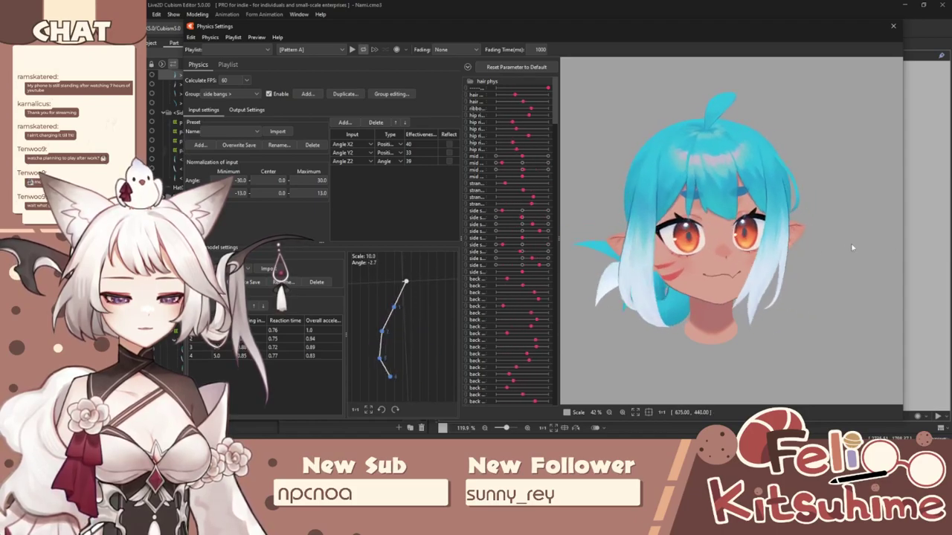
left_click(893, 27)
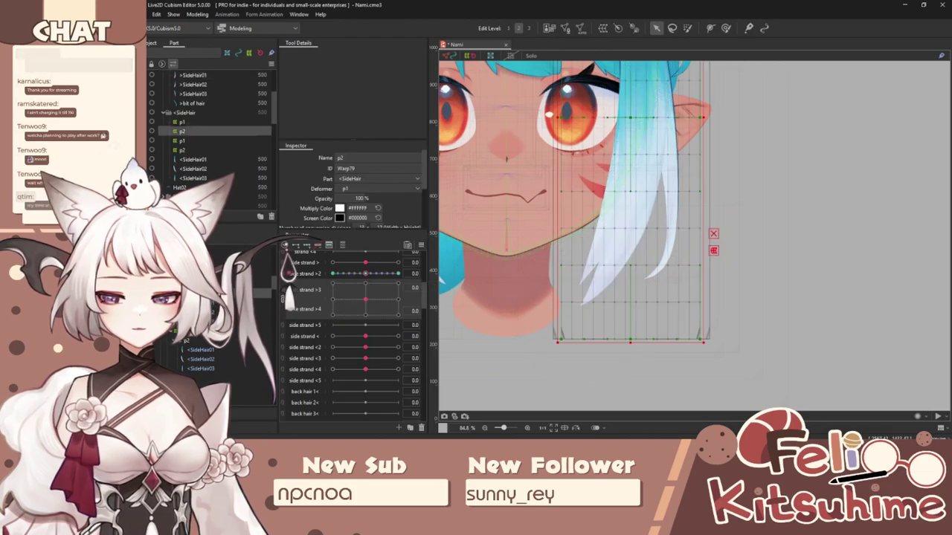
Step: Preview the p1 and p2 warp deformers' swing on side strand > and side strand >2, and reset both parameters to 0.0
left_click(195, 283)
left_click_drag(365, 273, 418, 268)
scroll(659, 262, "down", 2)
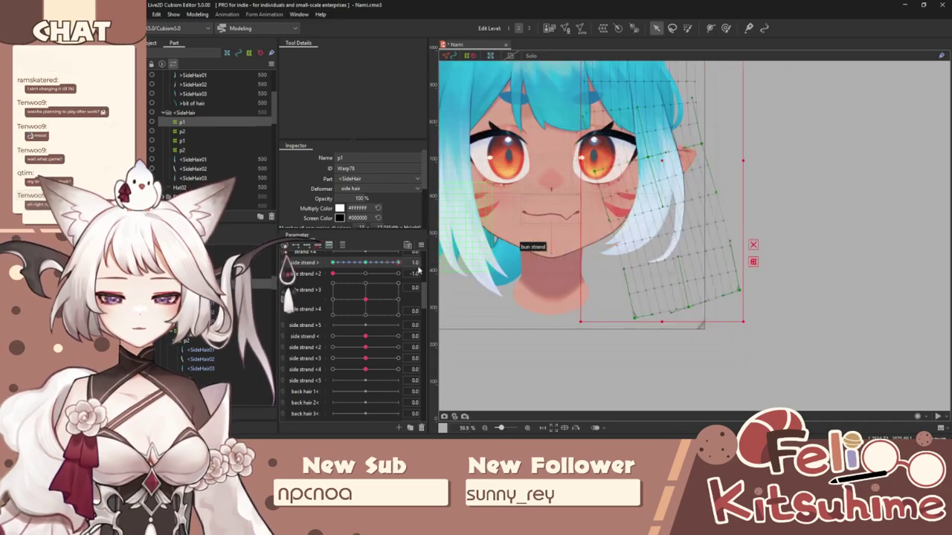
left_click_drag(333, 273, 411, 275)
left_click(365, 263)
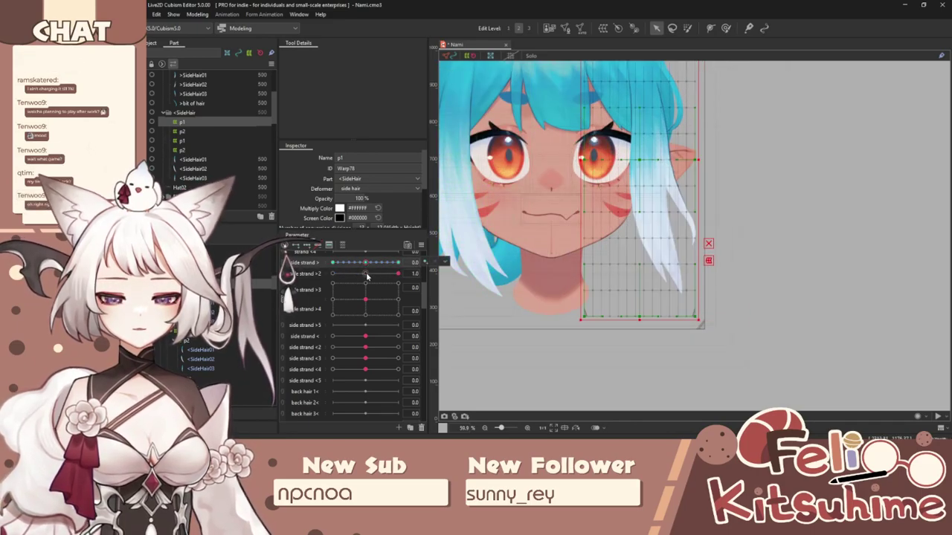
left_click(365, 274)
scroll(666, 235, "up", 2)
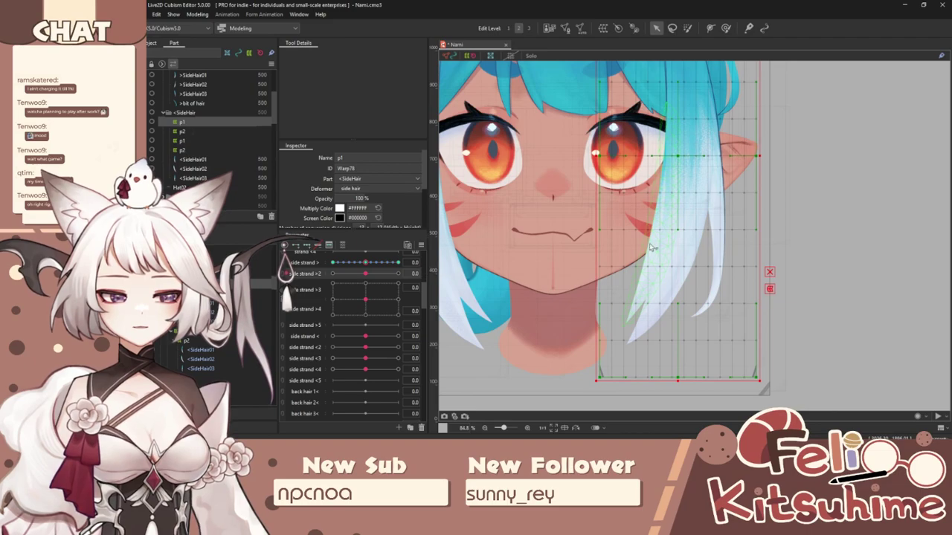
Step: Create a four-point deform path on >SideHair02 running from its upper end down to the tip
left_click(651, 247)
left_click(710, 28)
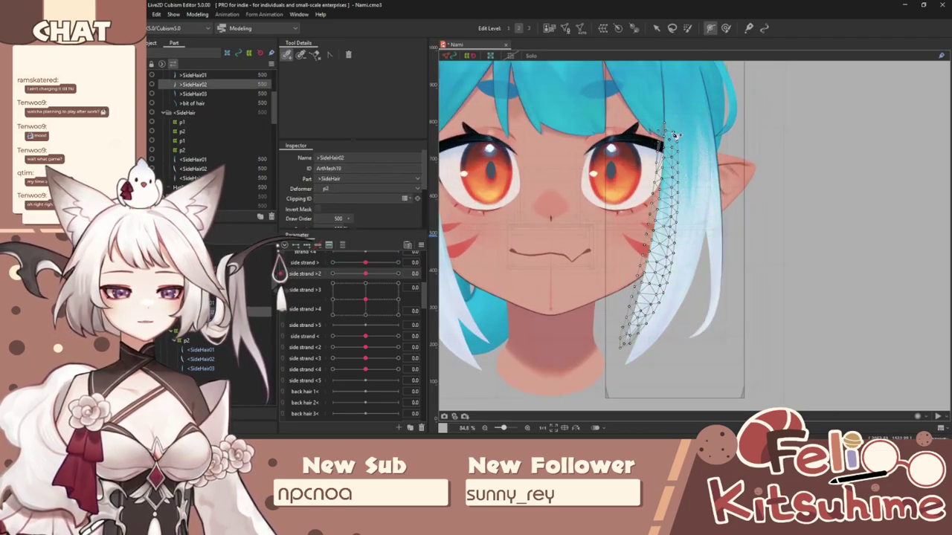
left_click(663, 218)
left_click(653, 275)
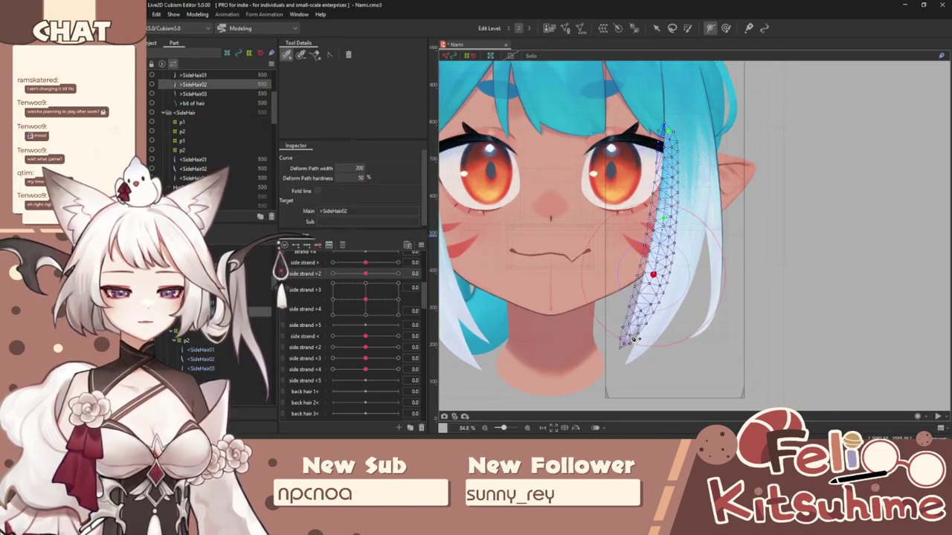
left_click(621, 344)
left_click(657, 28)
scroll(669, 306, "up", 3)
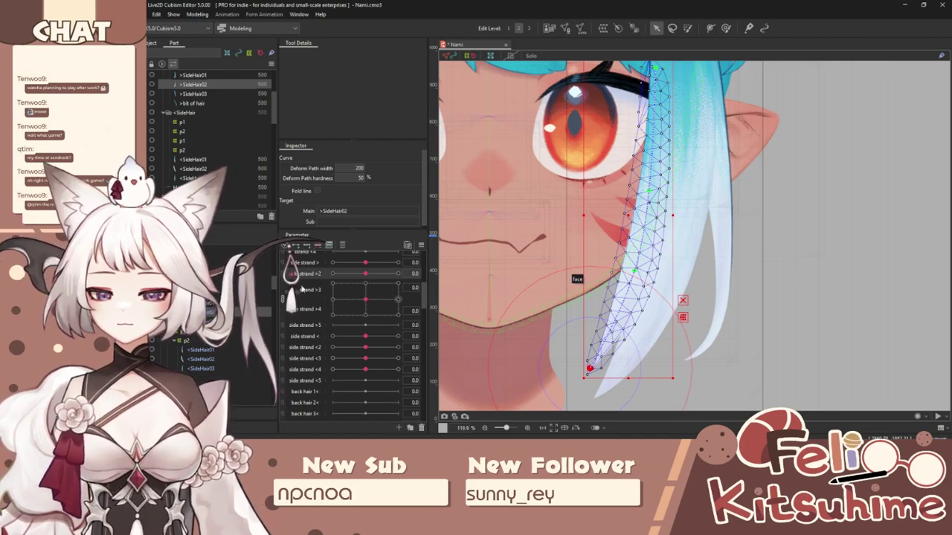
Step: Unlink side strand >3 and side strand >4, and give >SideHair02 three keys on side strand >3 instead of side strand >2
left_click(282, 299)
left_click(307, 245)
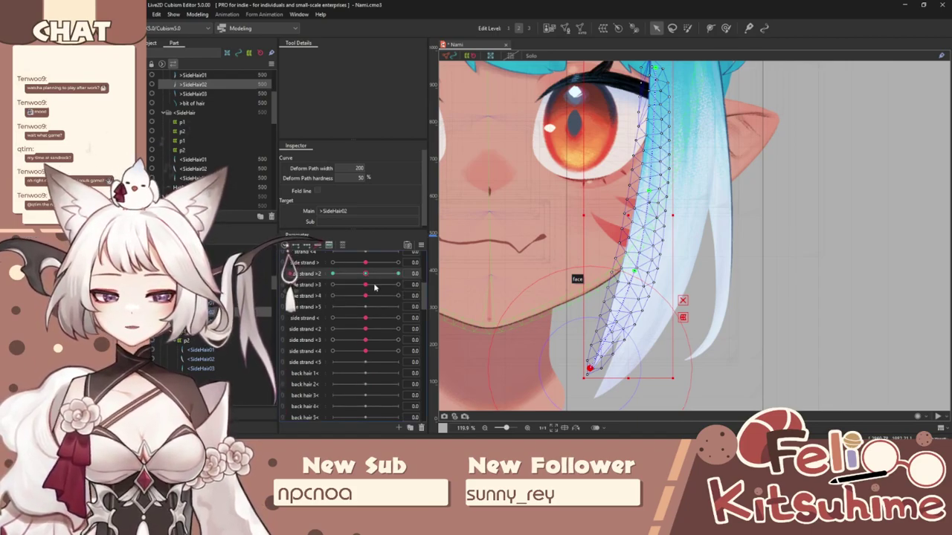
left_click_drag(366, 273, 466, 275)
scroll(576, 278, "down", 2)
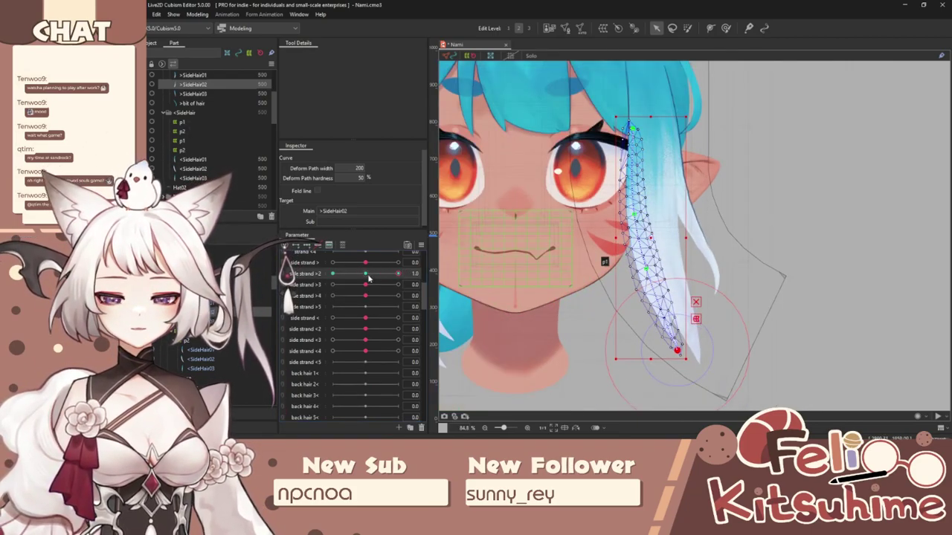
left_click(366, 274)
left_click(306, 285)
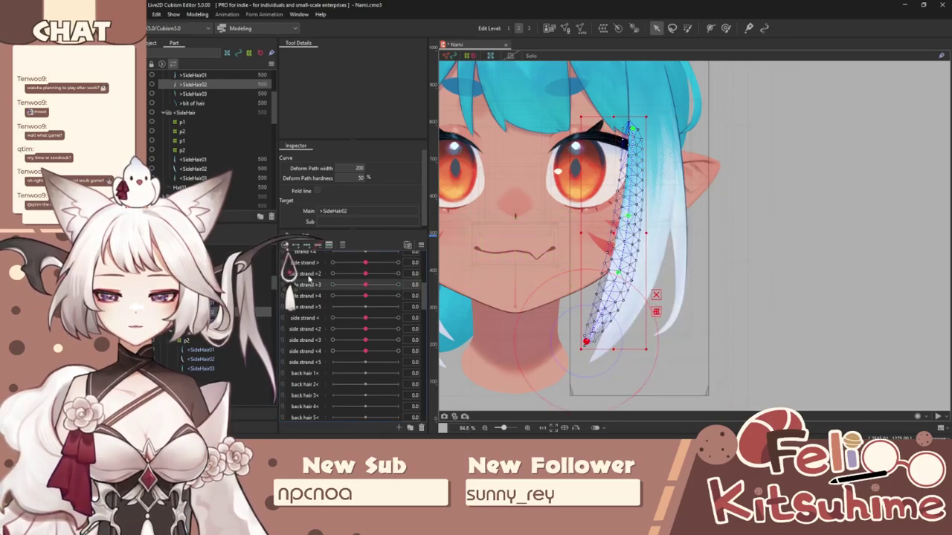
scroll(611, 329, "up", 3)
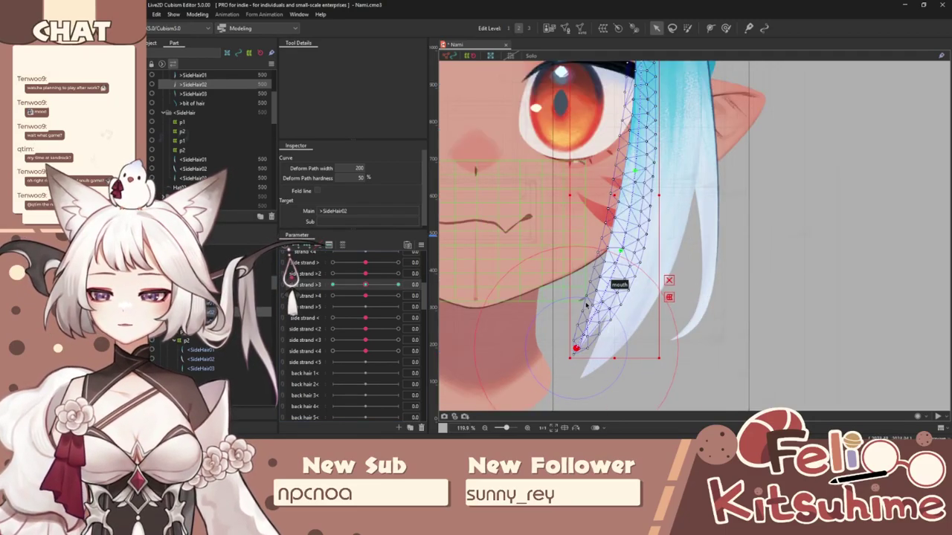
Step: Bend >SideHair02's tip outward at side strand >3 = 1.0 and swing its lower half inward at -1.0
left_click_drag(370, 286, 636, 300)
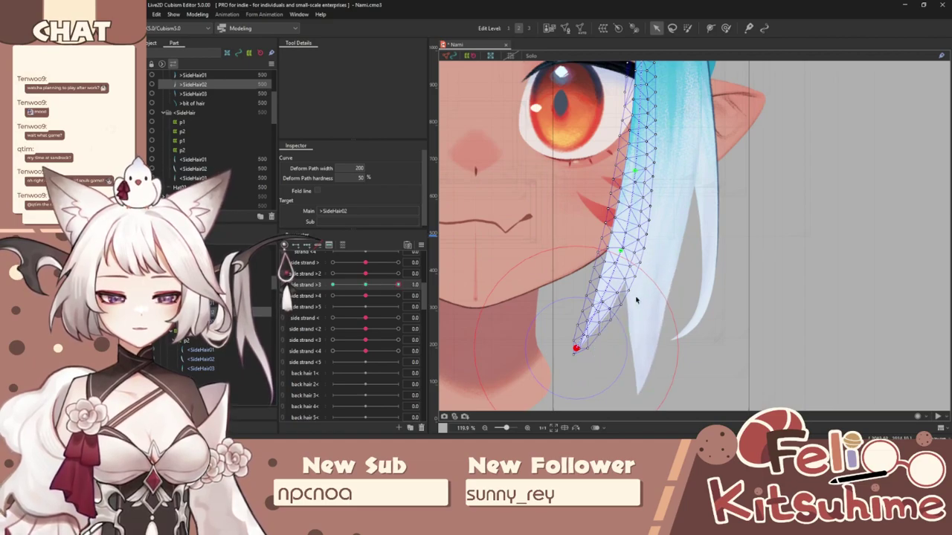
left_click_drag(575, 348, 616, 360)
left_click_drag(621, 251, 531, 302)
key("ctrl+t")
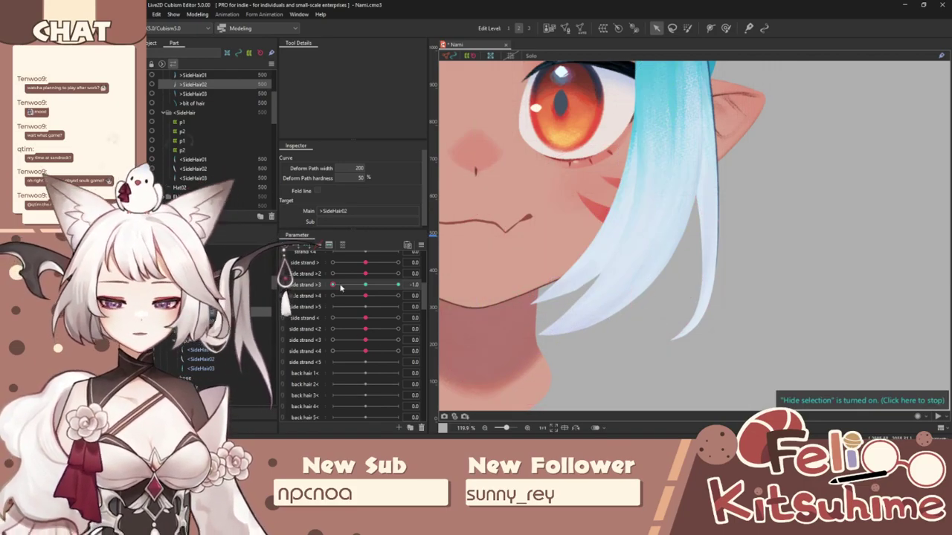
Step: Nudge >SideHair02's tip slightly outward at side strand >3 = 1.0, and check the swing with the selection hidden
left_click_drag(333, 286, 593, 261)
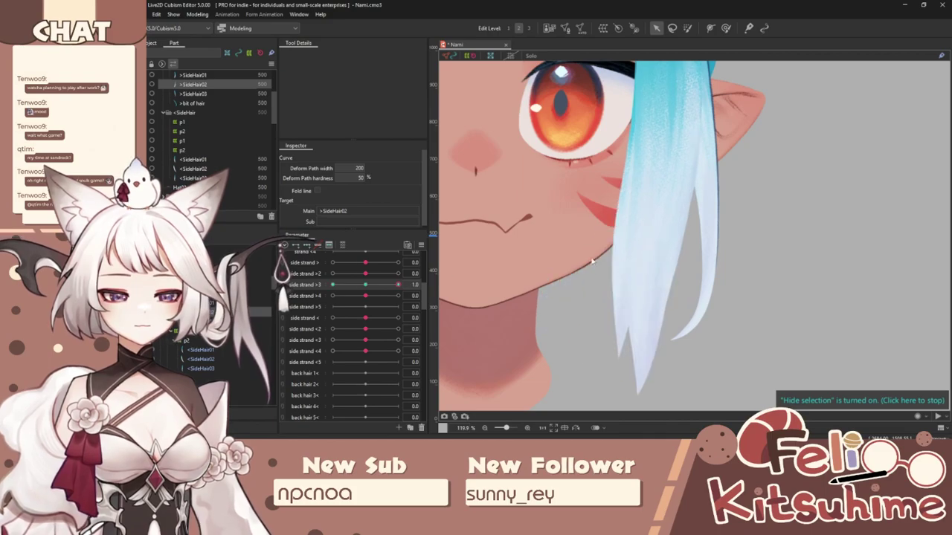
scroll(647, 282, "down", 2)
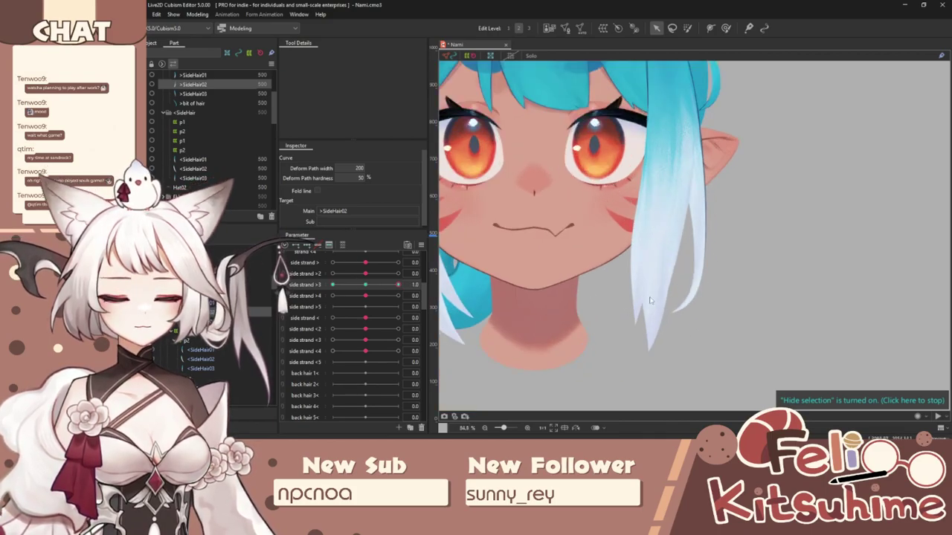
key("ctrl+t")
left_click_drag(635, 324, 641, 324)
key("ctrl+t")
left_click_drag(398, 286, 319, 287)
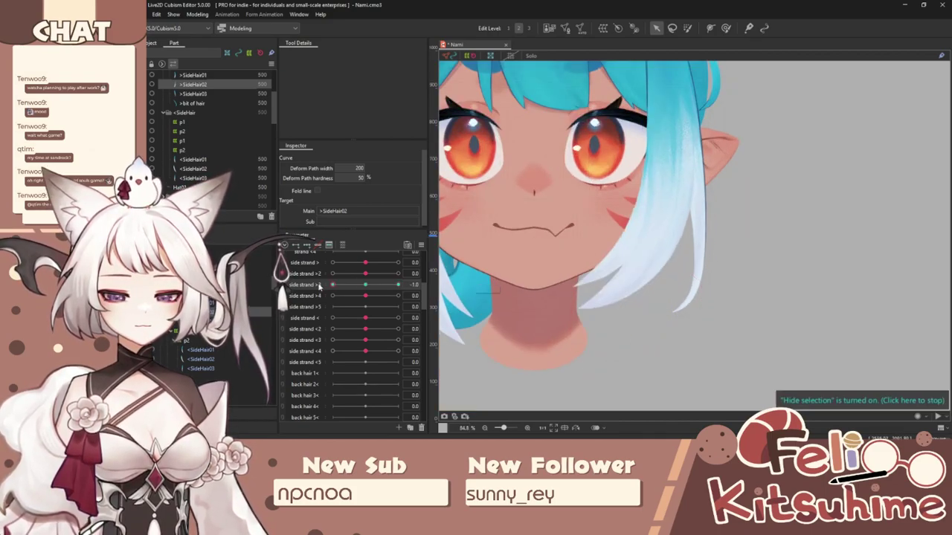
scroll(625, 243, "up", 2)
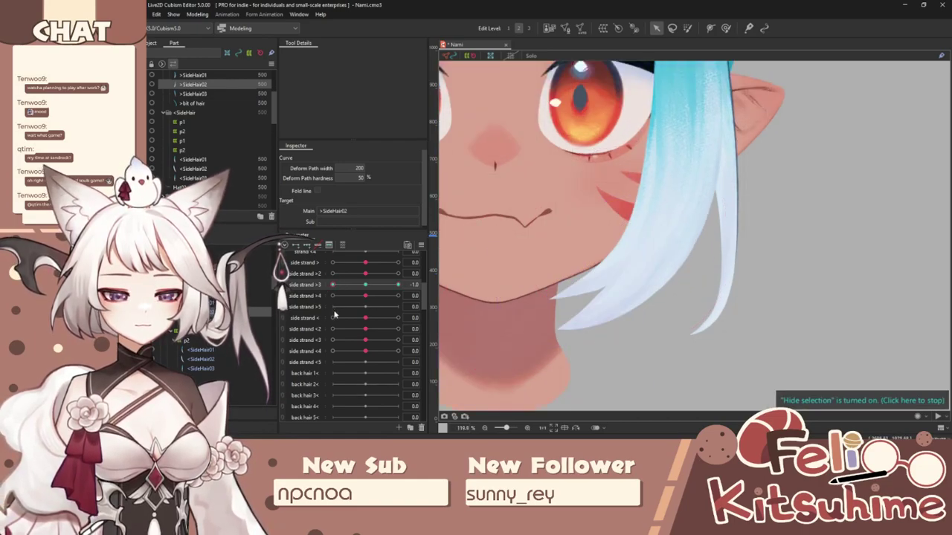
left_click_drag(333, 285, 364, 288)
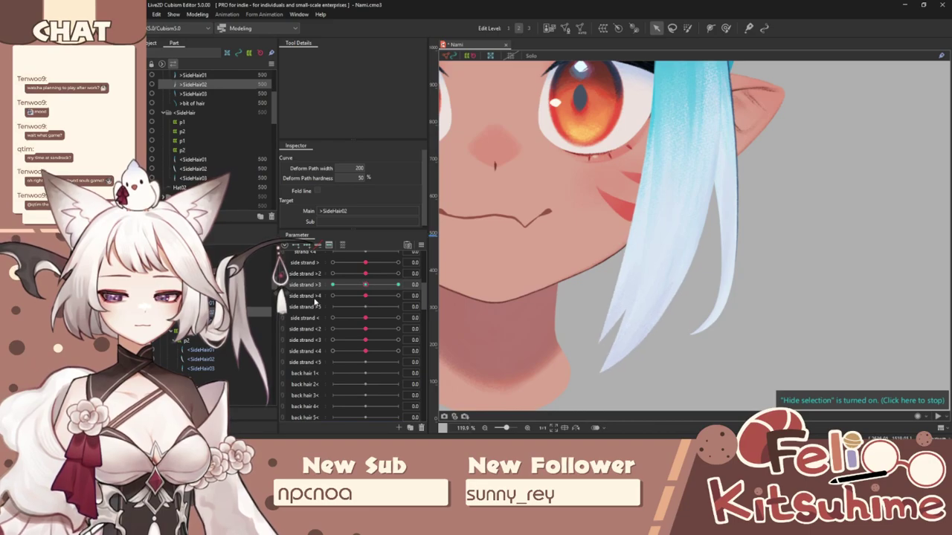
Step: Add three keys to >SideHair02 on side strand >4 and insert an extra deform path point between the tip and its neighbouring point
left_click(315, 299)
left_click(306, 246)
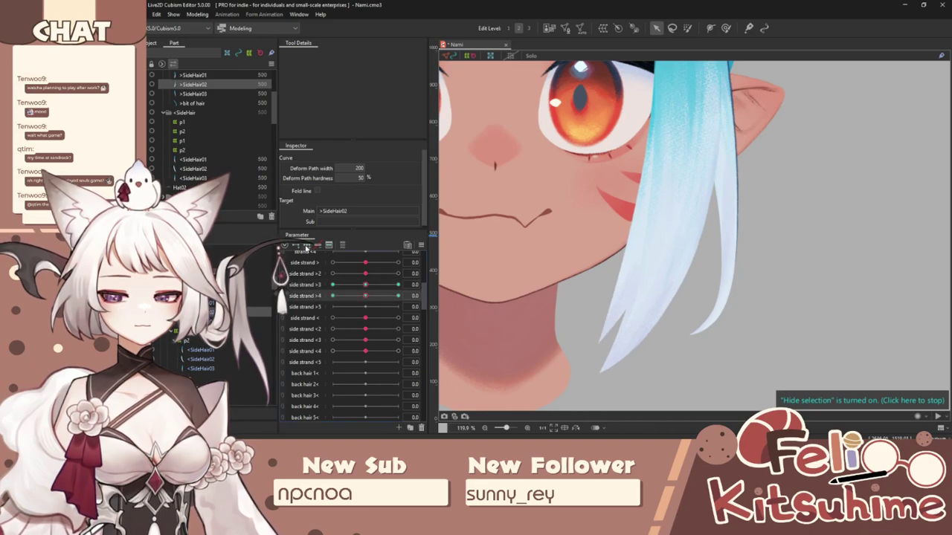
left_click(710, 27)
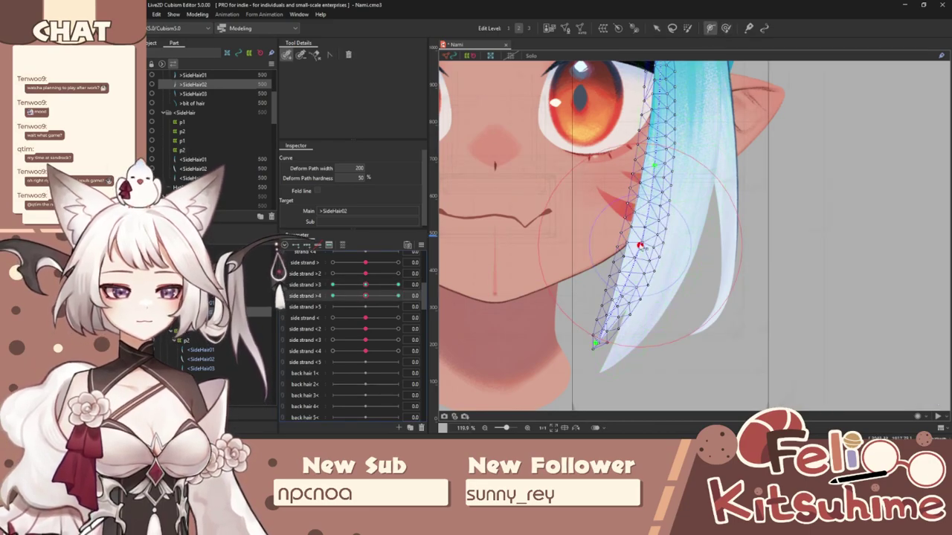
left_click(658, 28)
Step: Try bending >SideHair02's tip with the extra path point, outward at side strand >4 = 1.0 and inward at -1.0
left_click_drag(366, 297, 412, 296)
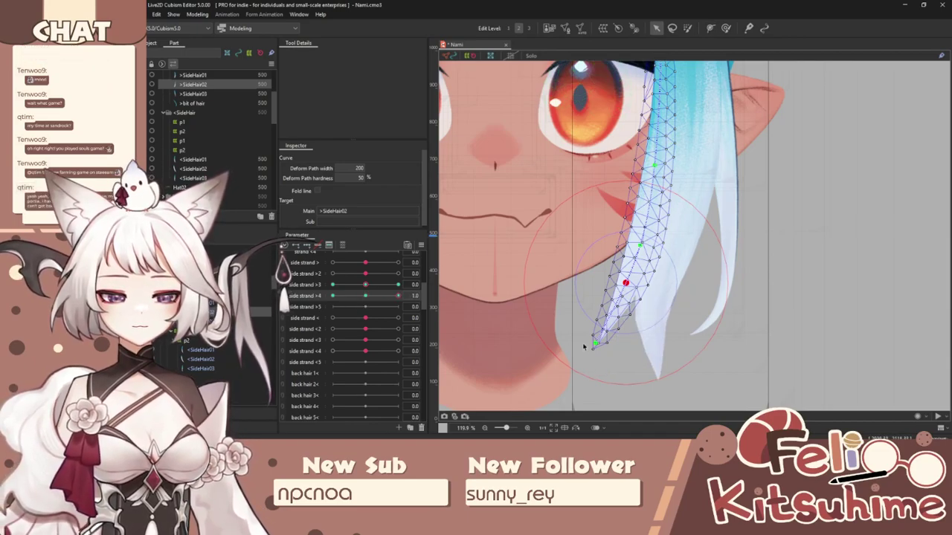
left_click_drag(595, 344, 623, 356)
left_click_drag(397, 296, 332, 297)
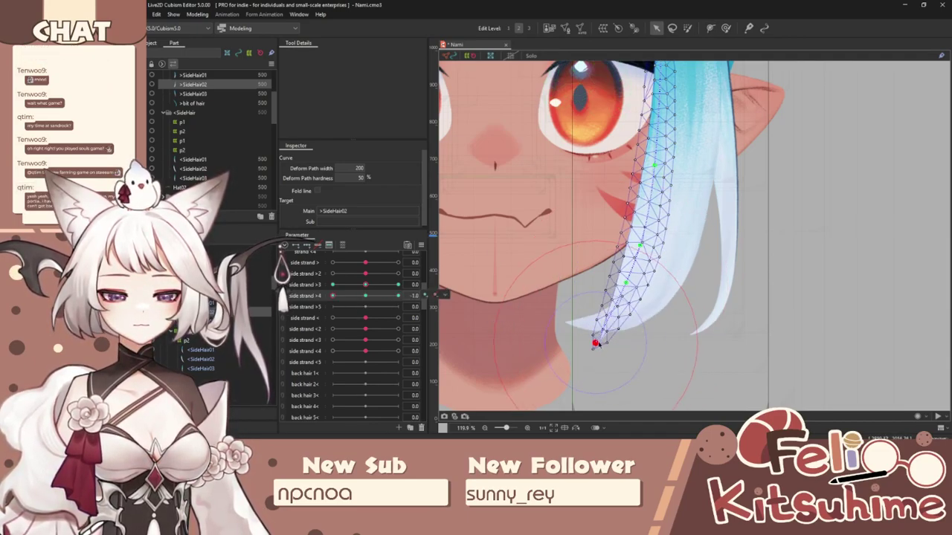
left_click_drag(598, 343, 575, 321)
Step: Try reshaping >SideHair02's tip at side strand >3 = -1.0 for side strand >4 = -1.0 and 1.0
left_click_drag(365, 285, 332, 285)
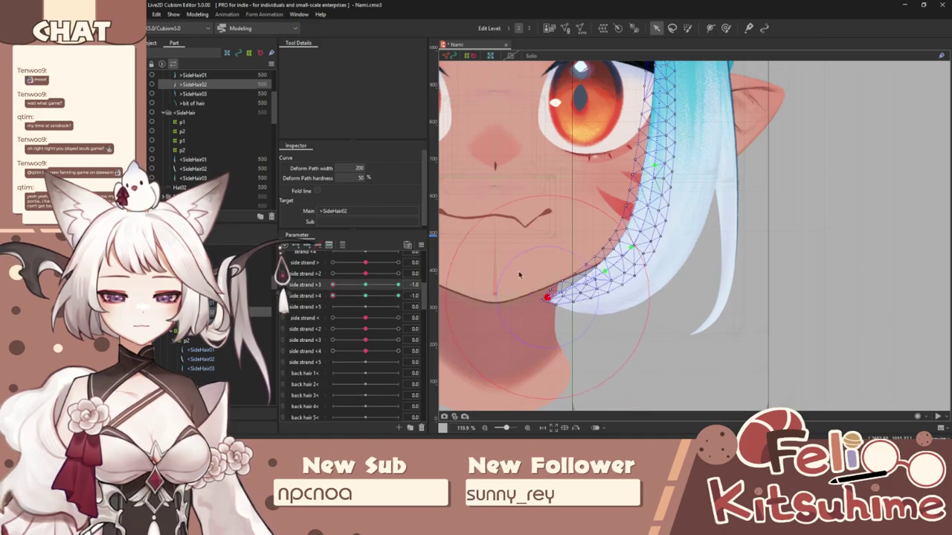
left_click_drag(548, 297, 541, 283)
left_click_drag(333, 296, 400, 300)
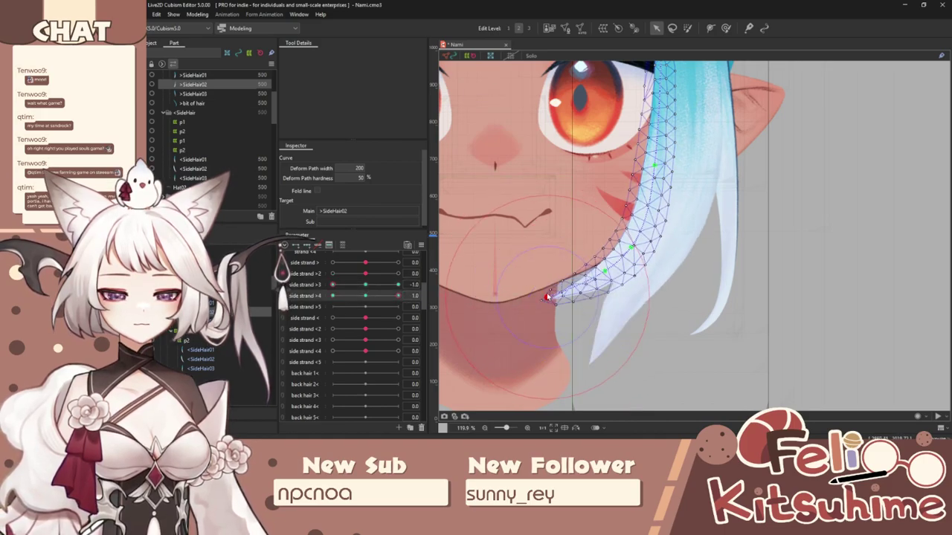
left_click_drag(549, 298, 565, 320)
Step: Try linking side strand >3 with side strand >4, unlink them again, and clear >SideHair02's keys from side strand >4
left_click(283, 286)
left_click_drag(333, 285, 365, 300)
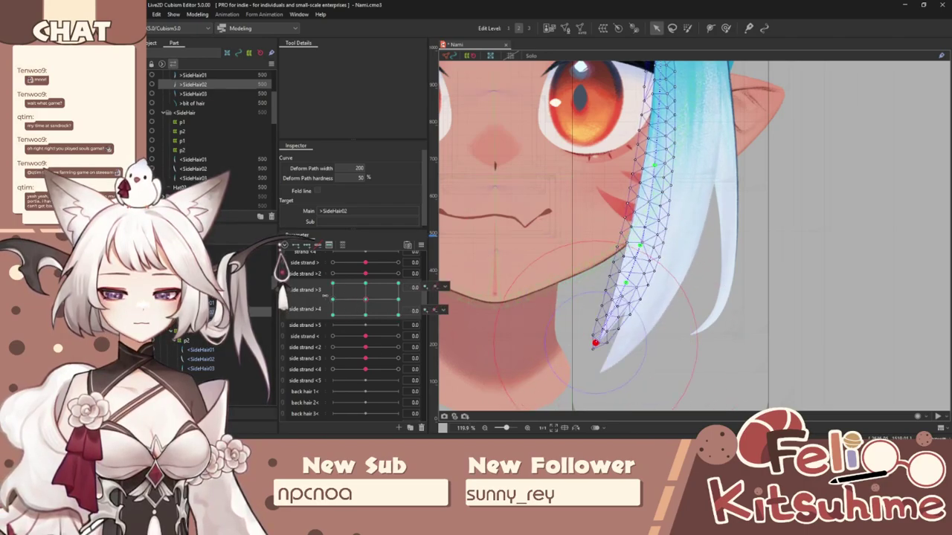
left_click(284, 298)
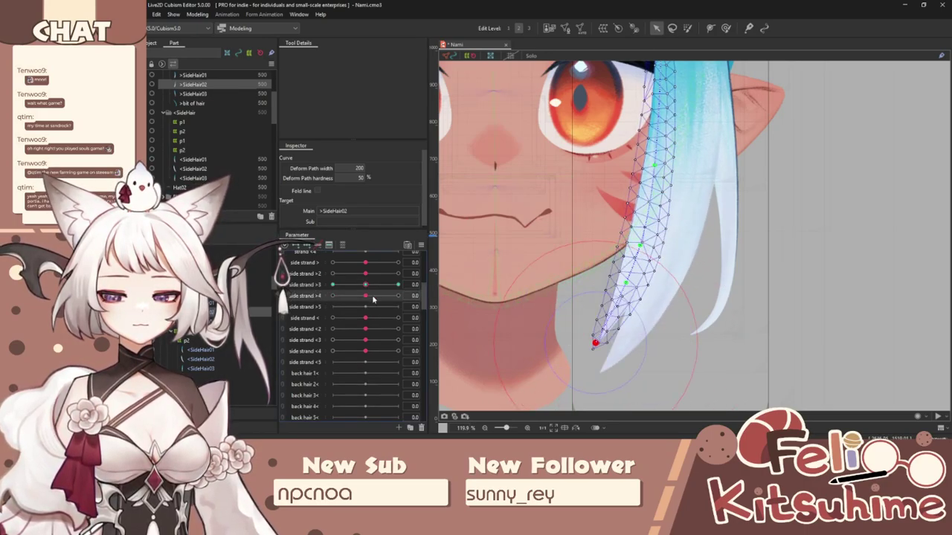
Step: Delete the extra deform path point above >SideHair02's tip and add three keys on side strand >4
left_click(711, 28)
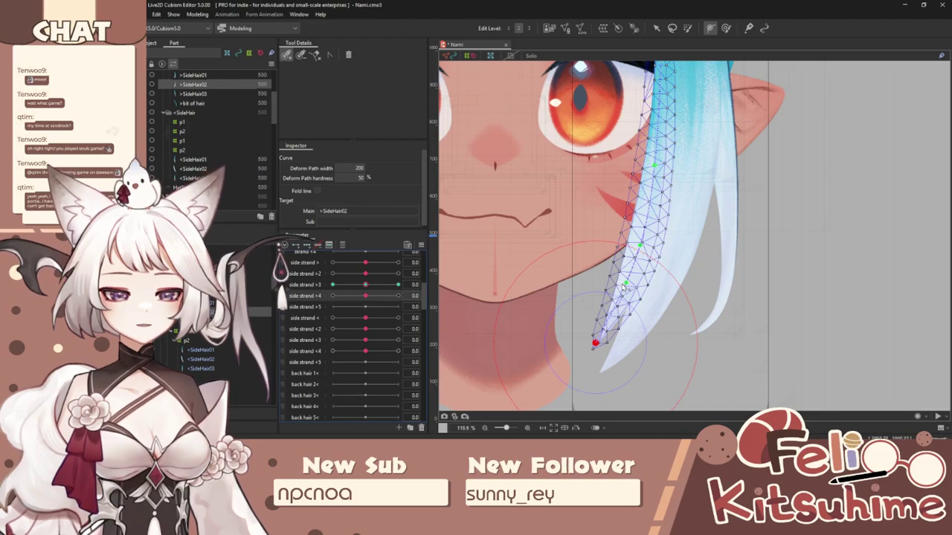
left_click(625, 283)
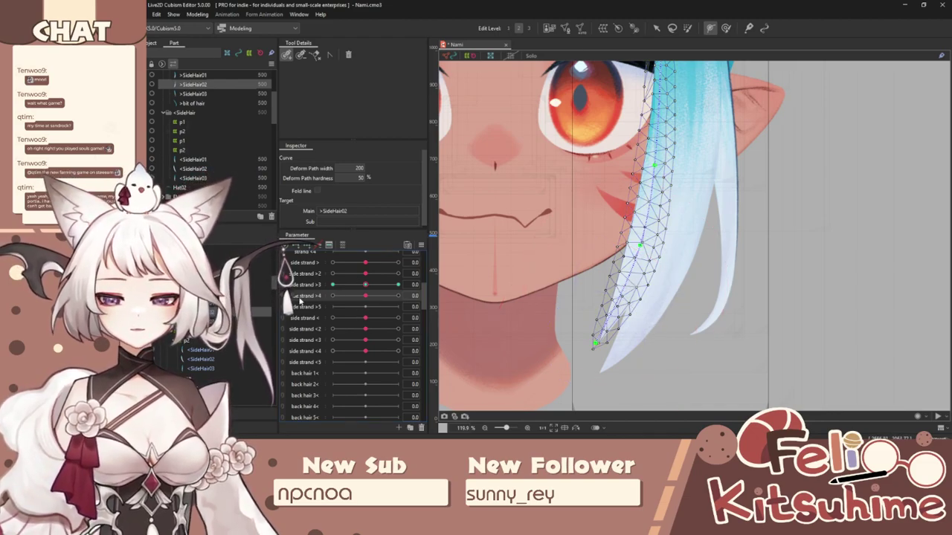
left_click(658, 32)
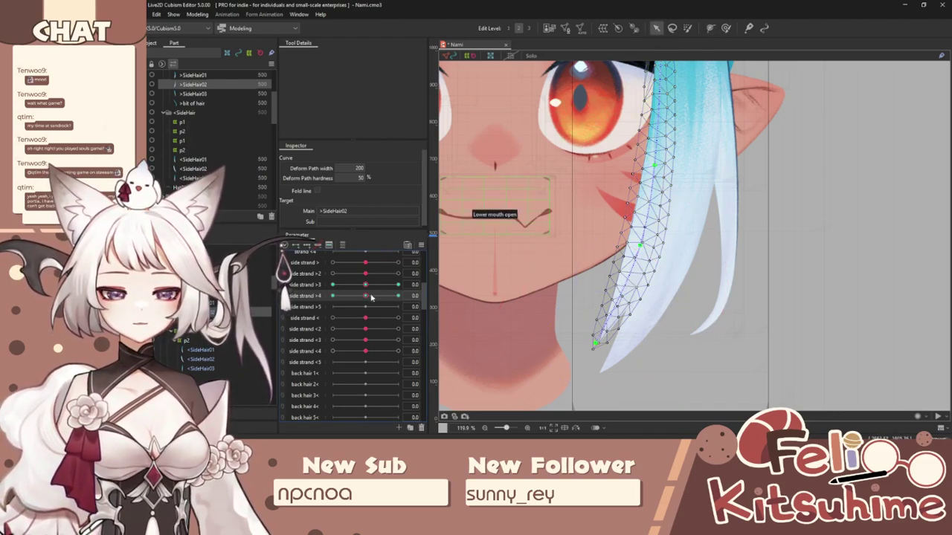
left_click(366, 302)
Step: Bend >SideHair02's tip outward at side strand >4 = 1.0 and inward at -1.0, with side strand >3 at 0.0
left_click_drag(366, 298, 398, 297)
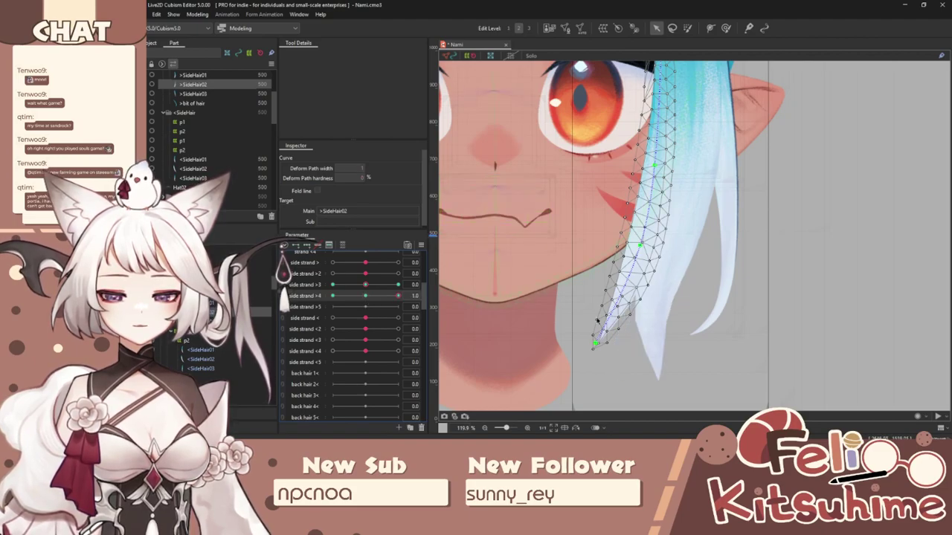
left_click_drag(596, 345, 624, 351)
left_click_drag(398, 296, 301, 278)
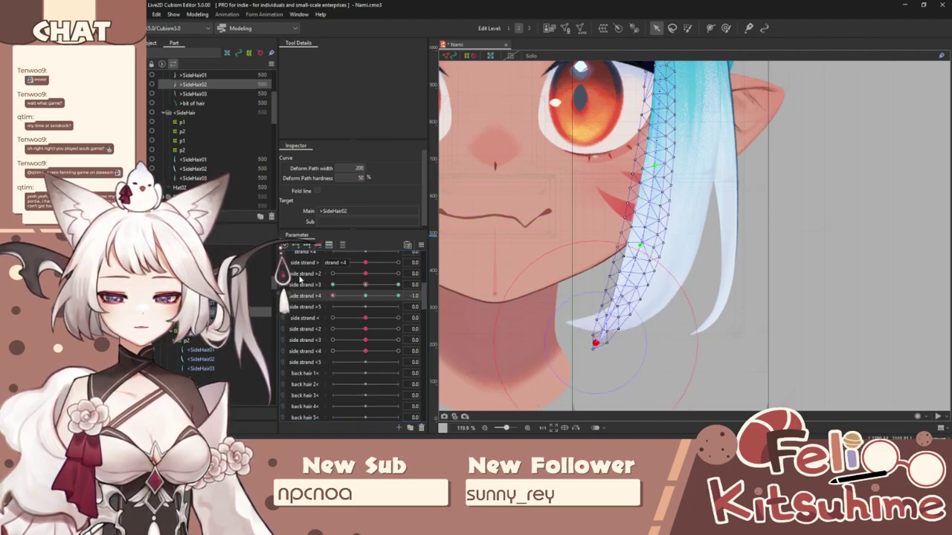
left_click_drag(594, 344, 572, 320)
Step: Curl >SideHair02's tip further inward and up at side strand >3 = -1.0 and side strand >4 = -1.0
left_click_drag(365, 285, 278, 262)
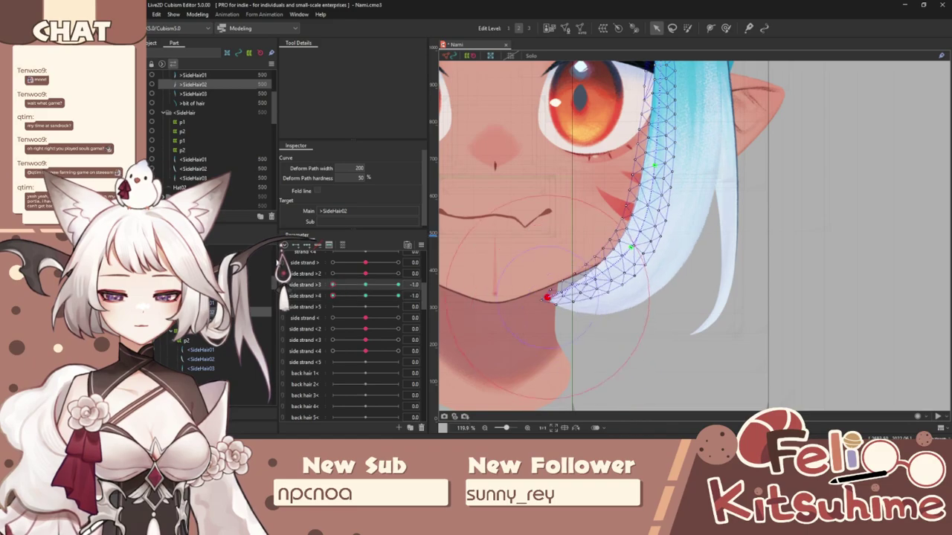
left_click_drag(548, 298, 537, 283)
left_click_drag(330, 295, 571, 321)
Step: At side strand >3 = 1.0, bend >SideHair02's tip outward for side strand >4 = 1.0 and inward for -1.0
left_click_drag(333, 286, 400, 286)
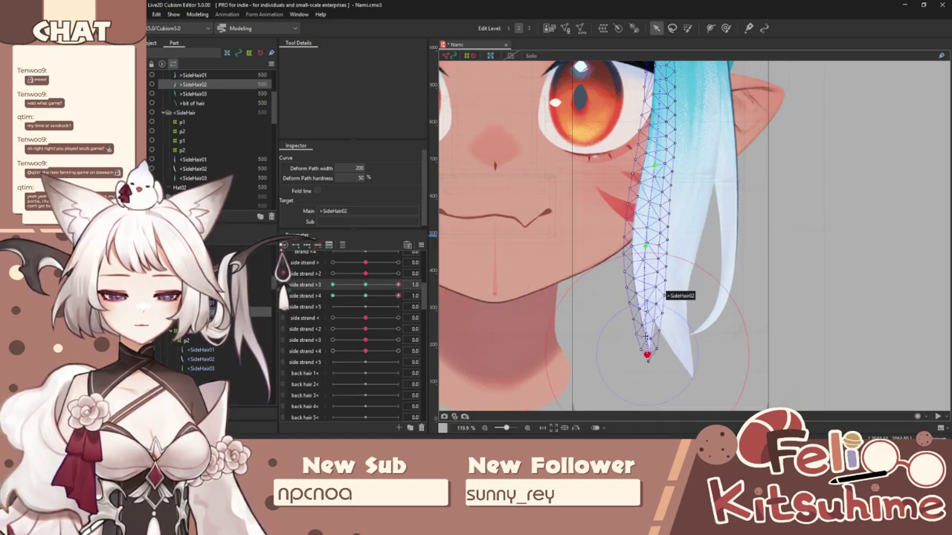
left_click_drag(649, 355, 675, 354)
left_click_drag(397, 296, 331, 296)
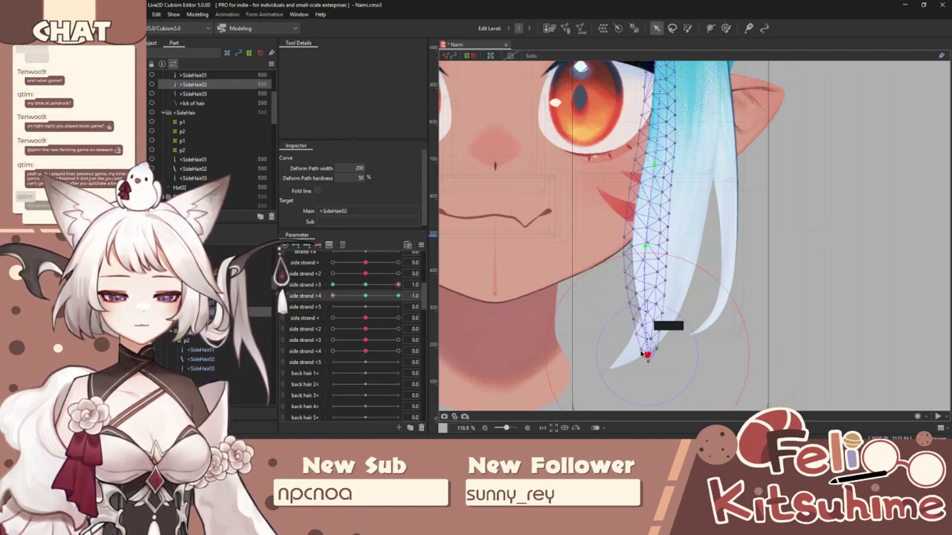
left_click_drag(649, 355, 628, 354)
Step: Add a deform path point above >SideHair02's tip and refine the tip's curve at side strand >3 = 1.0 for both side strand >4 extremes
left_click(710, 27)
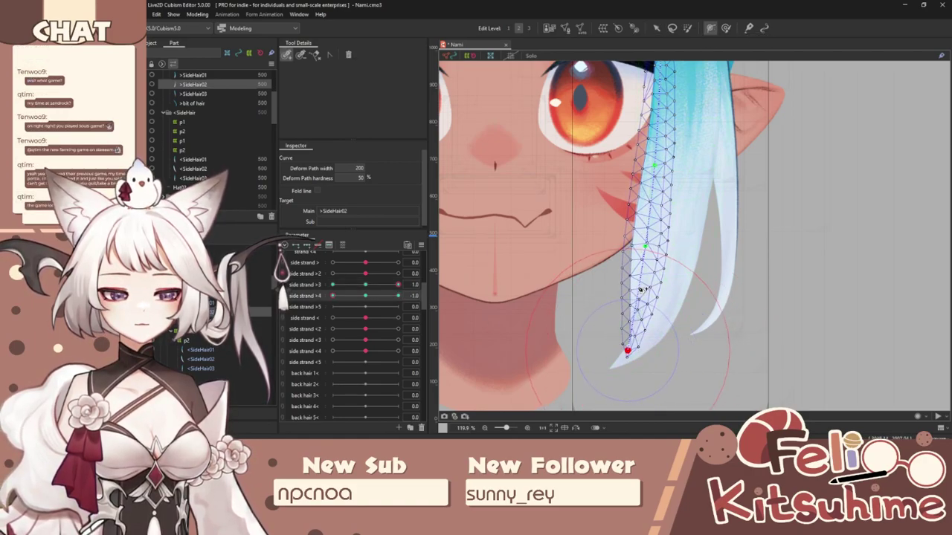
left_click(656, 27)
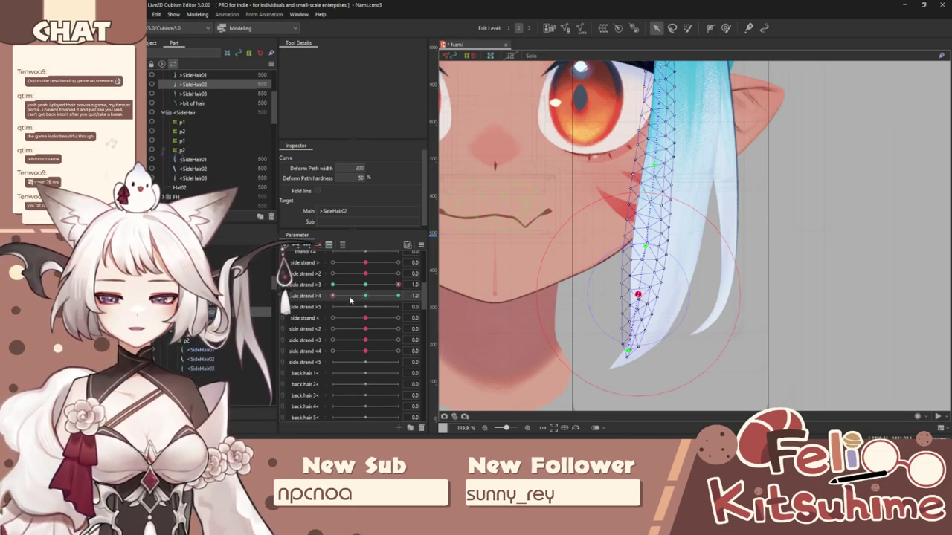
left_click_drag(350, 300, 406, 299)
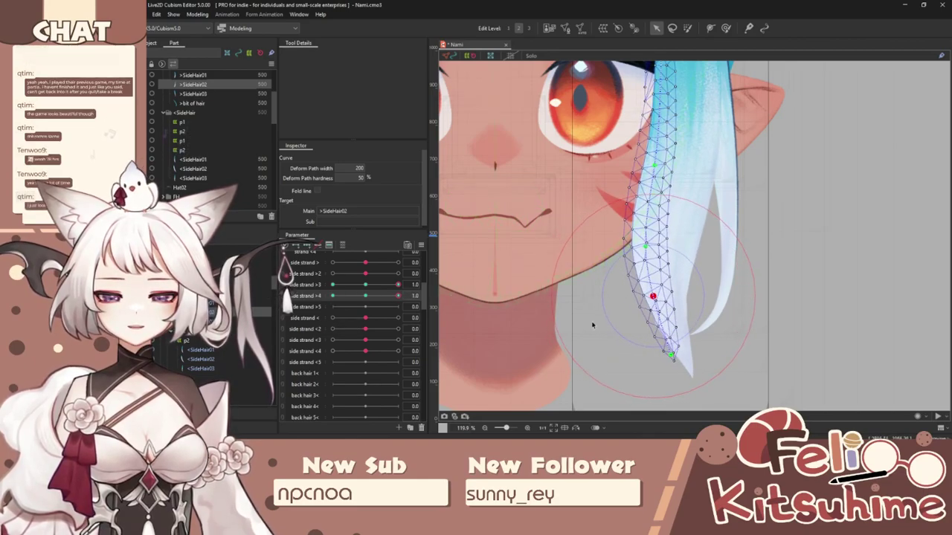
left_click_drag(656, 297, 649, 298)
left_click_drag(393, 297, 331, 291)
left_click_drag(638, 295, 643, 295)
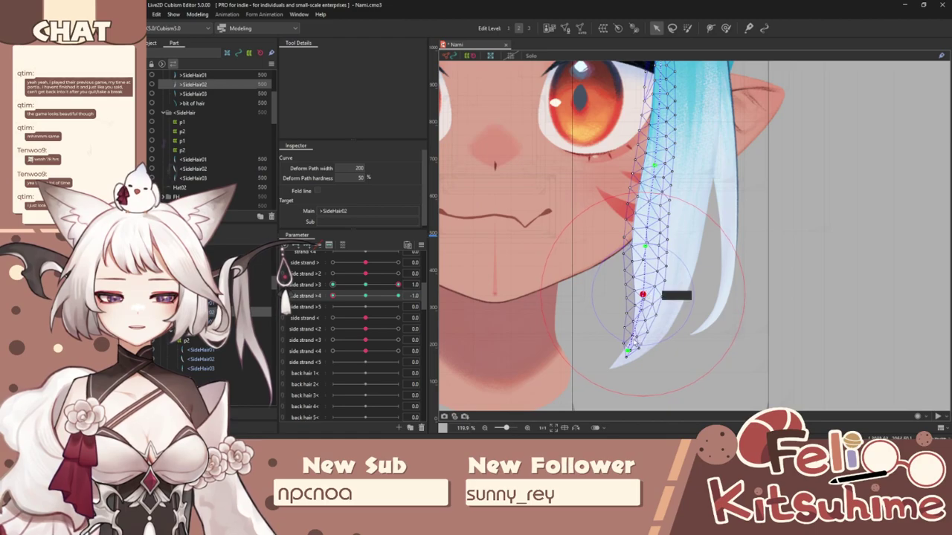
left_click_drag(629, 351, 616, 348)
left_click_drag(396, 297, 295, 296)
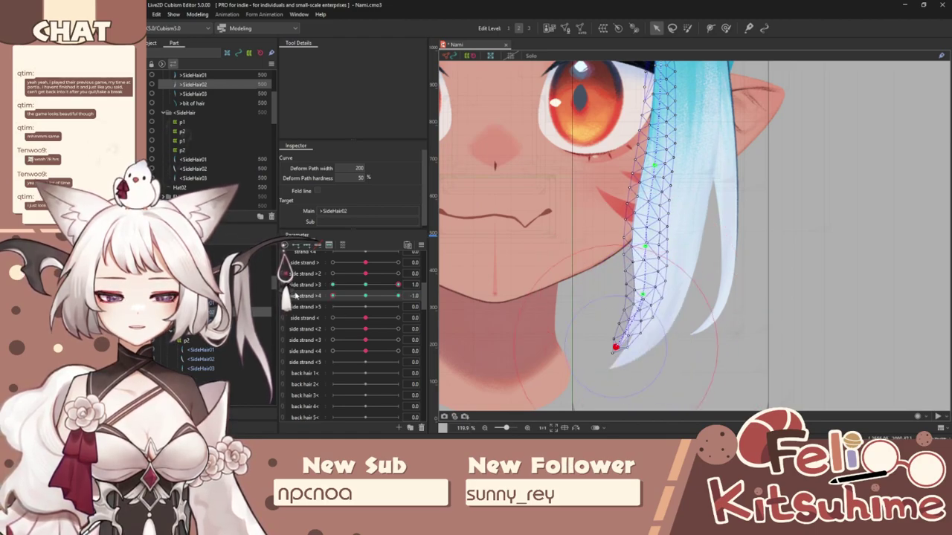
Step: Refine >SideHair02's lower curve and tip at side strand >3 = 0.0 for side strand >4 = -1.0 and 1.0
left_click_drag(386, 285, 298, 287)
left_click_drag(615, 284, 616, 286)
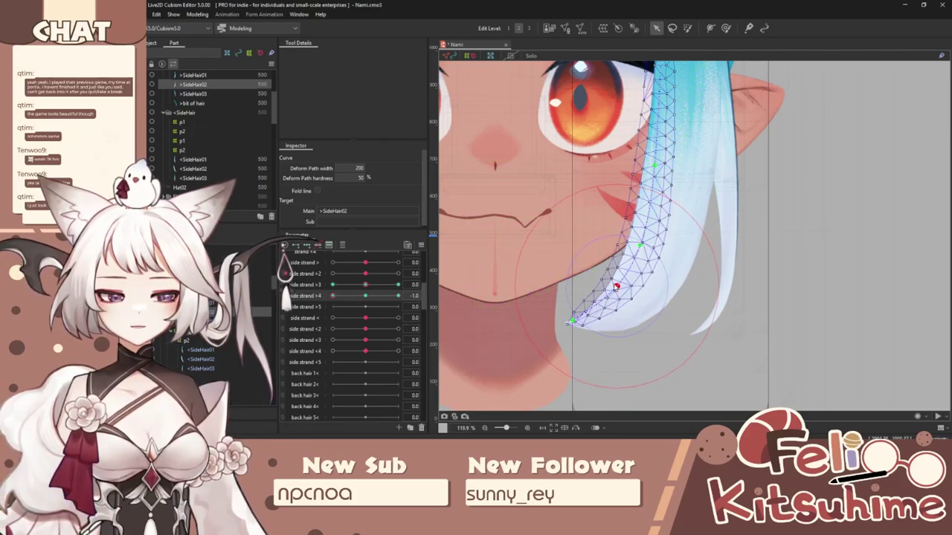
left_click_drag(339, 299, 402, 298)
left_click_drag(622, 352, 639, 351)
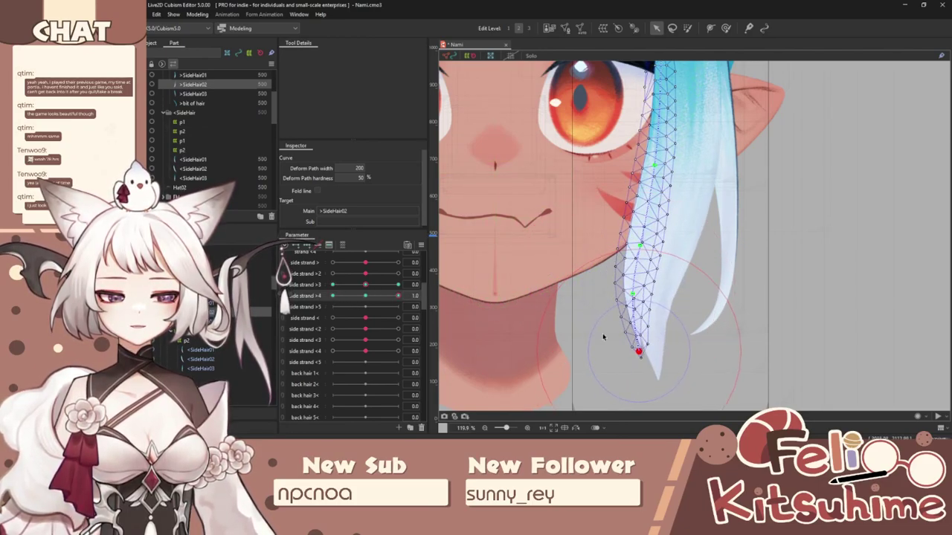
left_click(332, 295)
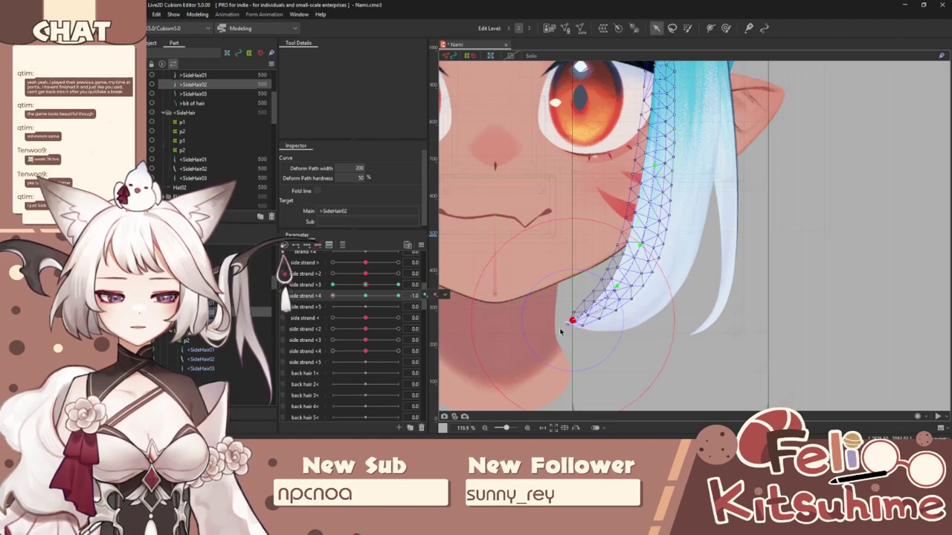
left_click_drag(572, 322, 570, 314)
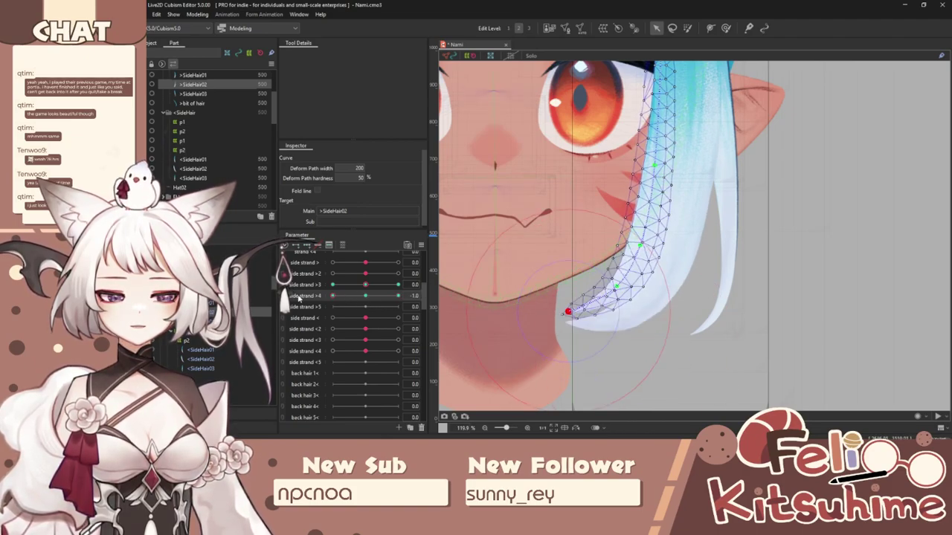
Step: Refine >SideHair02's lower curve and tip at side strand >3 = -1.0 for side strand >4 = -1.0 and 1.0
left_click(400, 285)
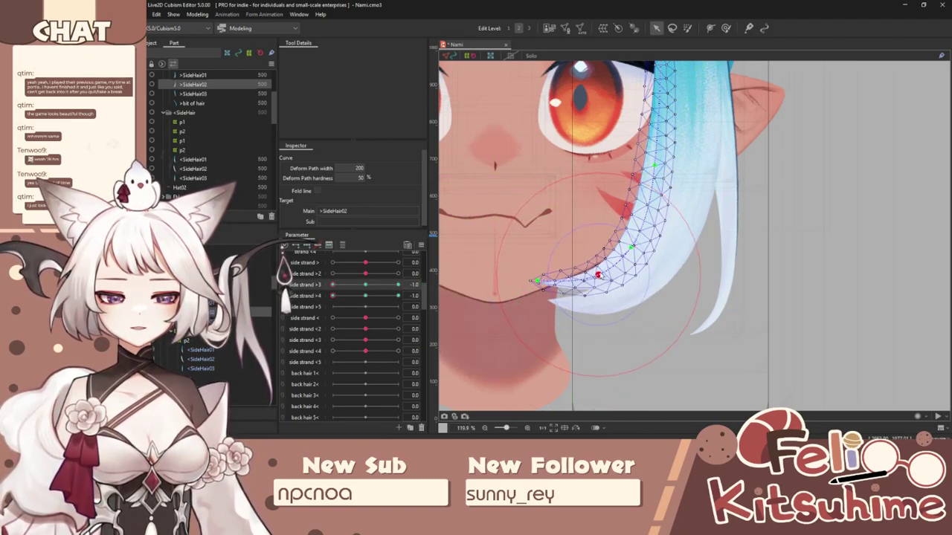
left_click(344, 297)
left_click_drag(605, 283, 583, 329)
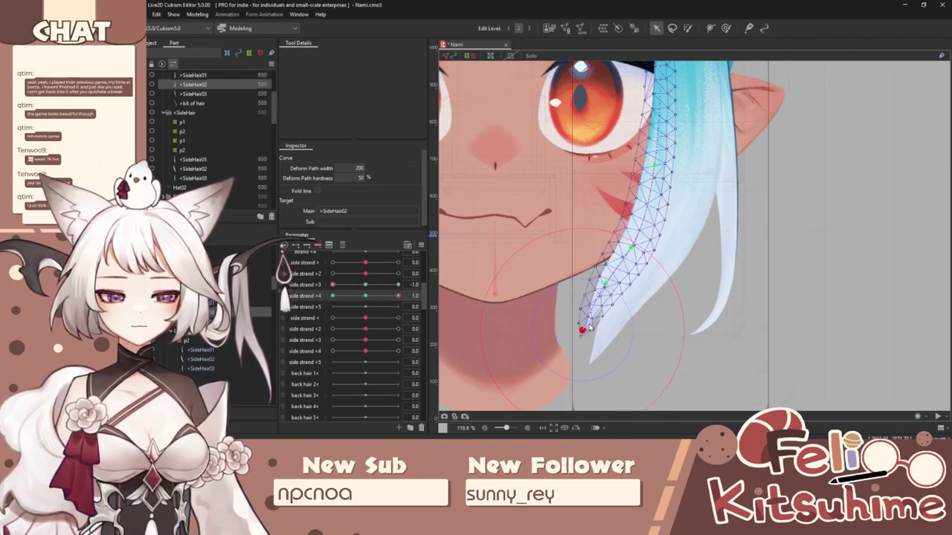
left_click(400, 296)
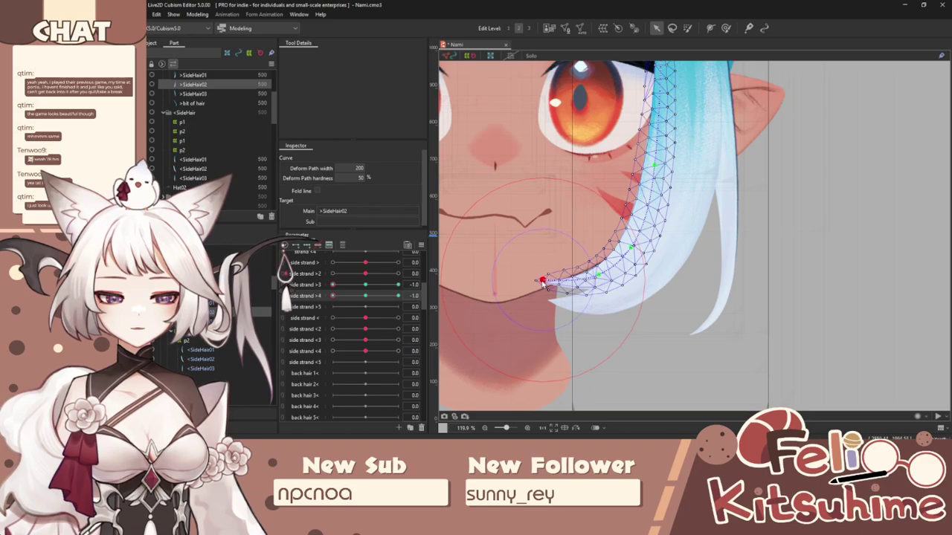
left_click_drag(545, 287, 548, 290)
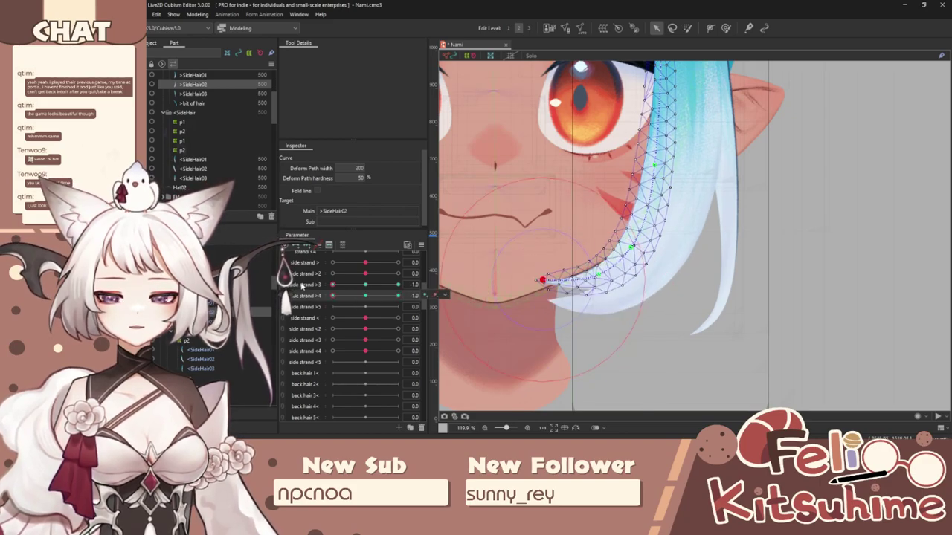
Step: Change the Extended Interpolation method for >SideHair02's keys on side strand >3 and side strand >4
left_click(420, 245)
left_click(467, 357)
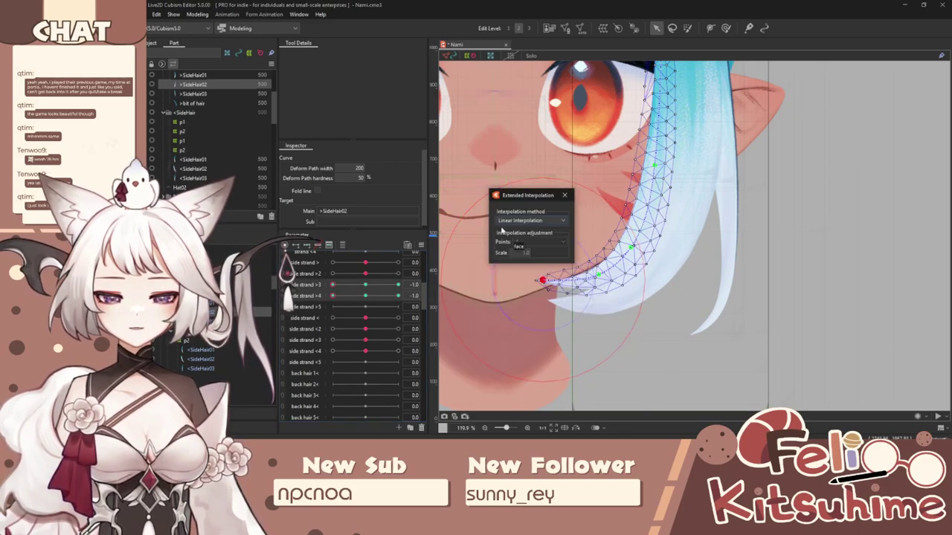
left_click(507, 223)
left_click(515, 238)
left_click(565, 194)
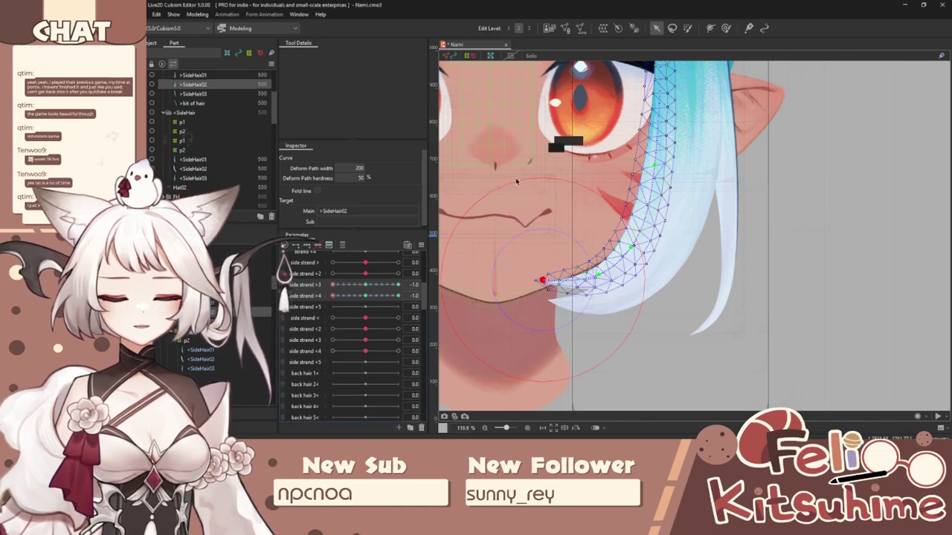
Step: Hide the selection overlay, link side strand >3 with side strand >4, and sweep the combined parameter to check the swing
key("ctrl+t")
scroll(590, 288, "down", 2)
left_click(284, 285)
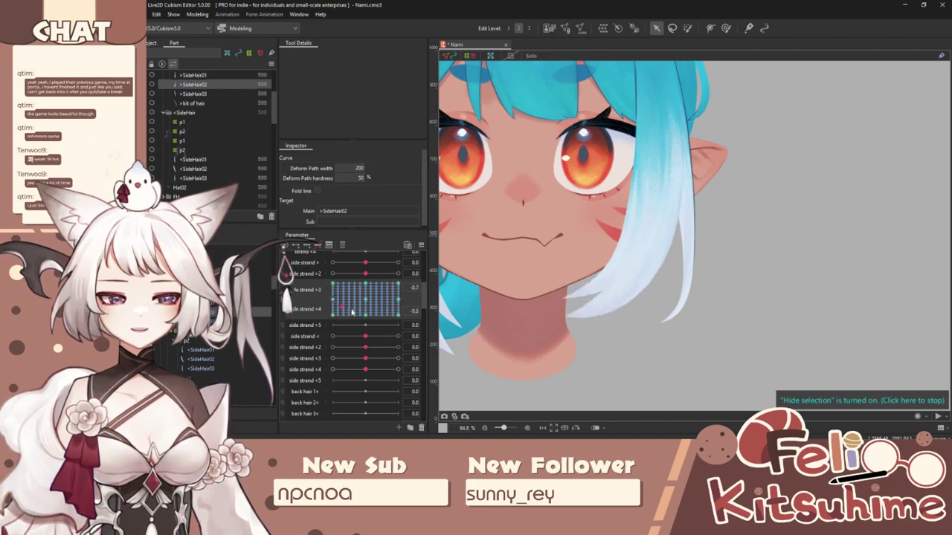
left_click_drag(353, 312, 365, 294)
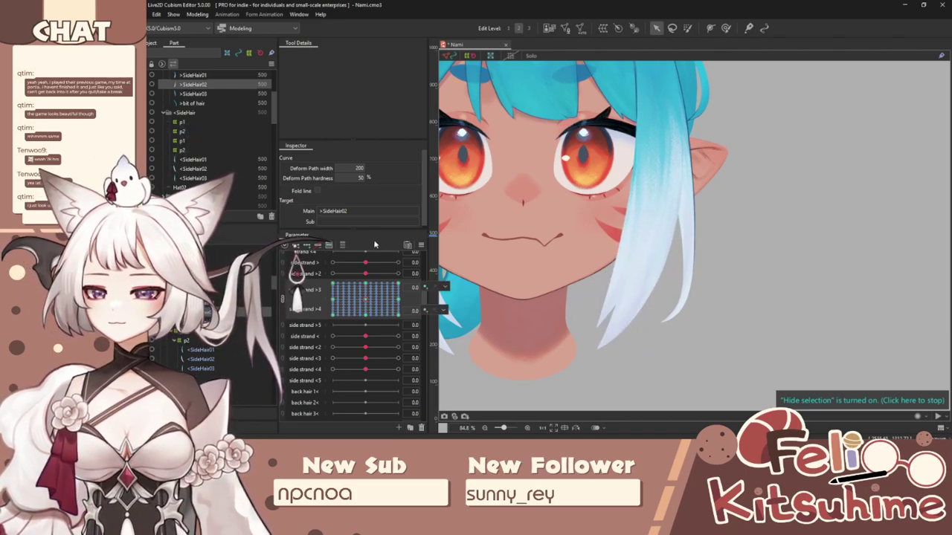
Step: Preview the side bangs > physics on the model in Physics Settings, then return to modeling
left_click(197, 14)
left_click(223, 54)
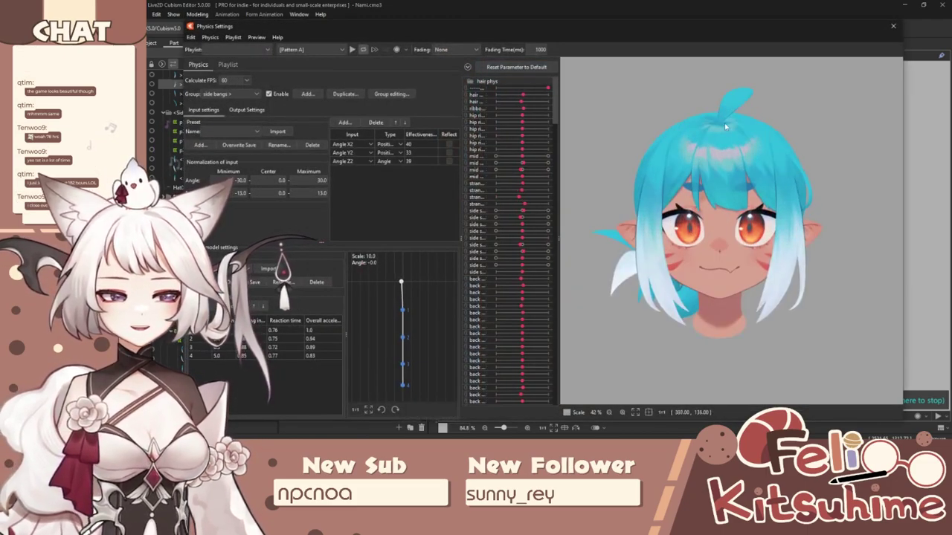
scroll(714, 212, "up", 2)
left_click_drag(709, 184, 877, 222)
left_click(893, 25)
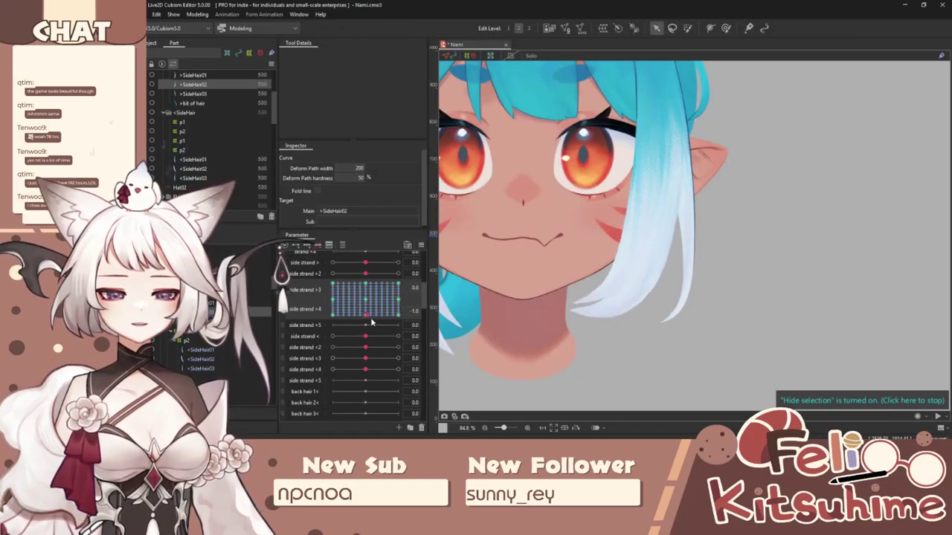
Step: Reopen Physics Settings and swing the head in several directions to examine how the side hair strands follow
left_click(199, 15)
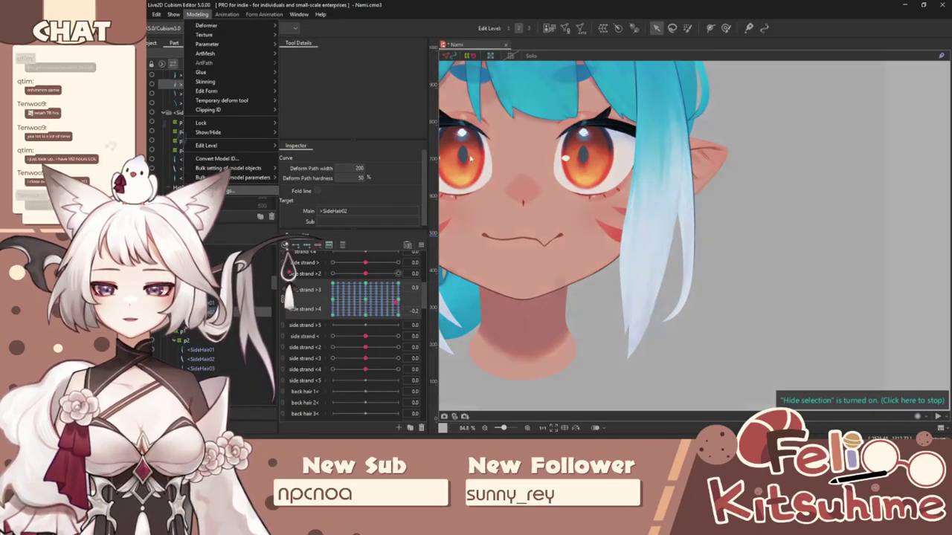
left_click(216, 191)
left_click_drag(655, 156, 709, 247)
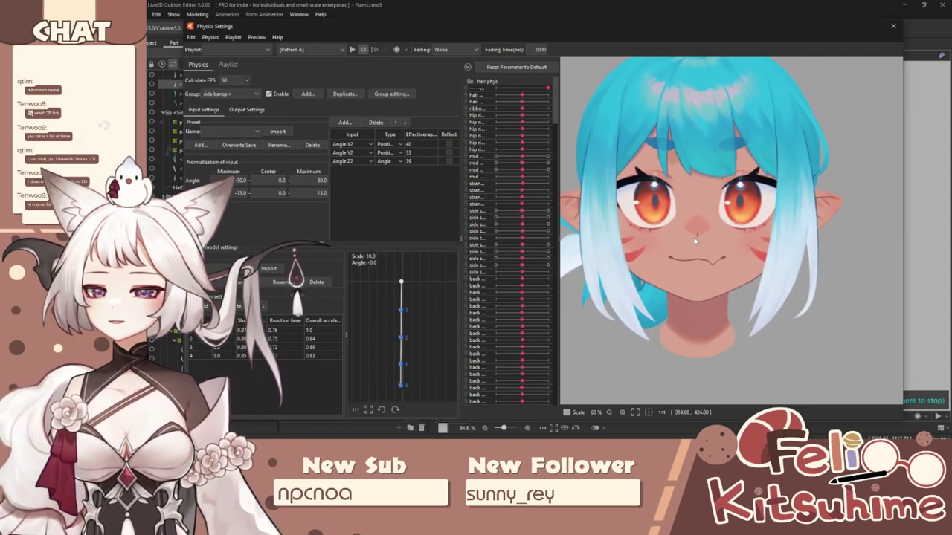
mouse_move(695, 241)
left_mouse_down()
mouse_move(882, 242)
mouse_move(580, 226)
mouse_move(934, 219)
mouse_move(537, 251)
mouse_move(706, 226)
mouse_move(950, 236)
mouse_move(855, 230)
mouse_move(534, 248)
mouse_move(857, 235)
mouse_move(701, 242)
left_mouse_up()
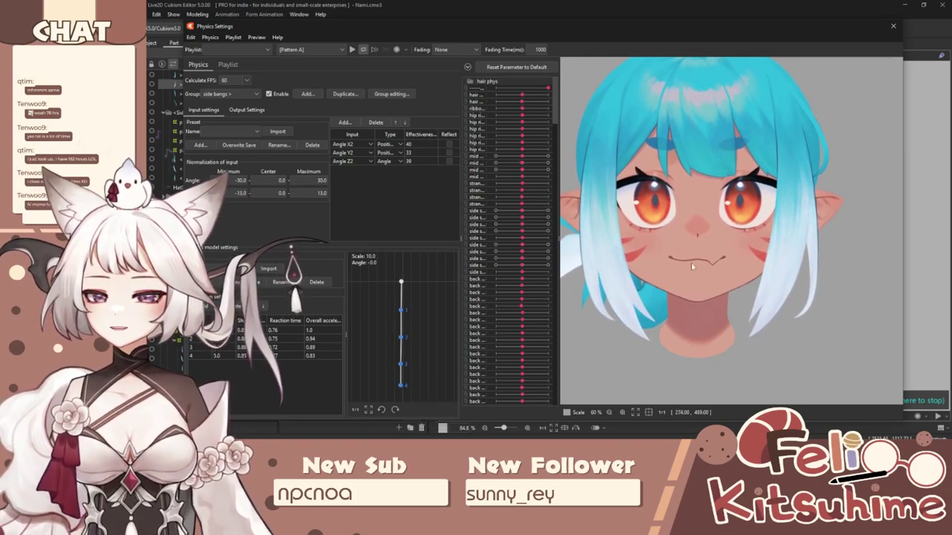
left_click_drag(691, 266, 901, 240)
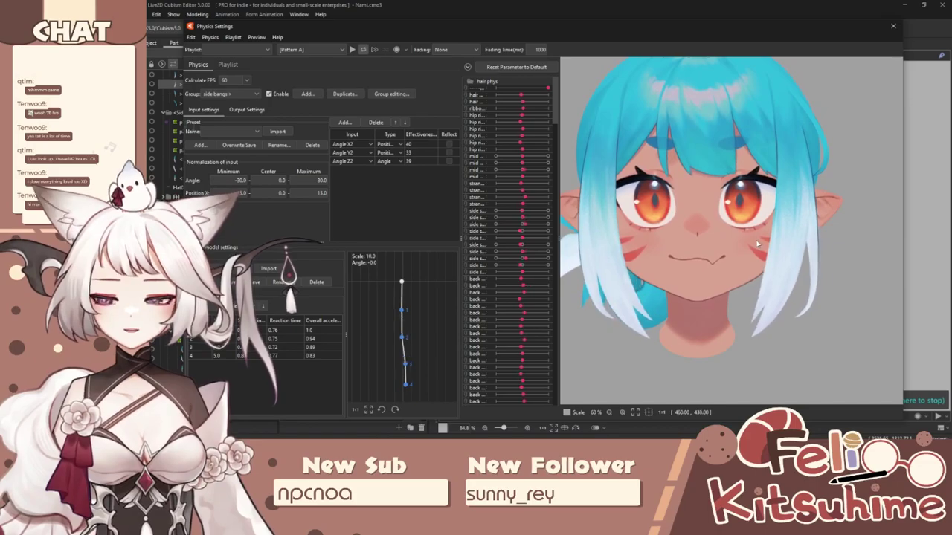
left_click_drag(710, 243, 666, 238)
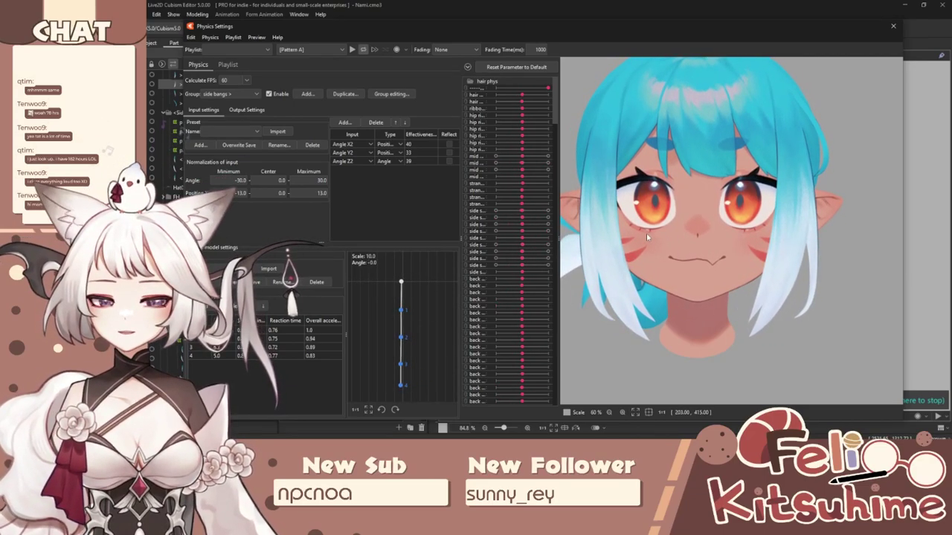
left_click_drag(642, 233, 840, 137)
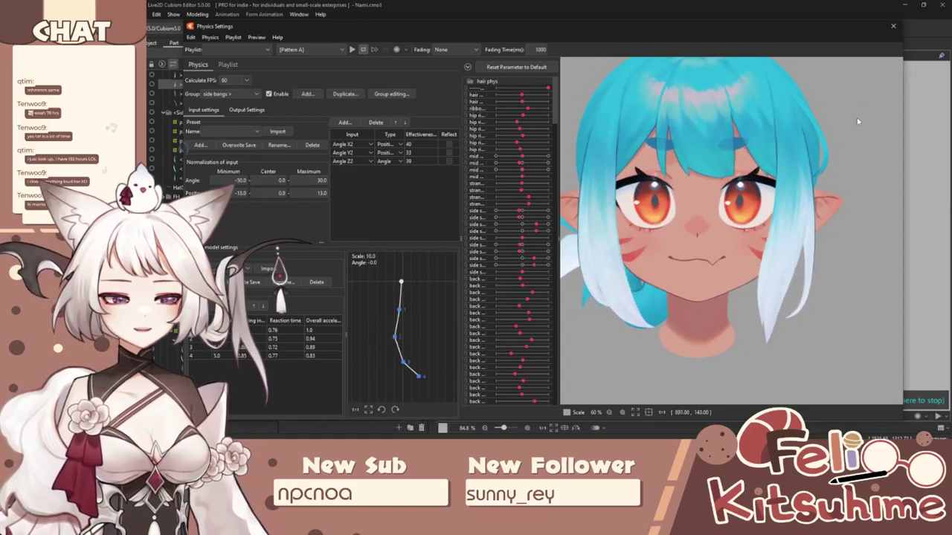
left_click(894, 26)
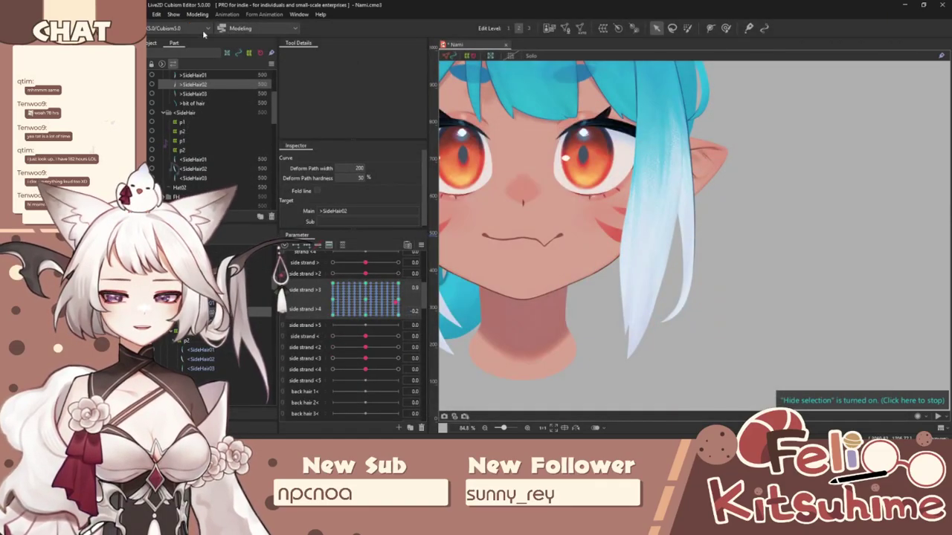
Step: Run another physics preview at closer zoom, moving the head sideways and up to examine the side strands' motion
left_click(197, 14)
left_click(232, 191)
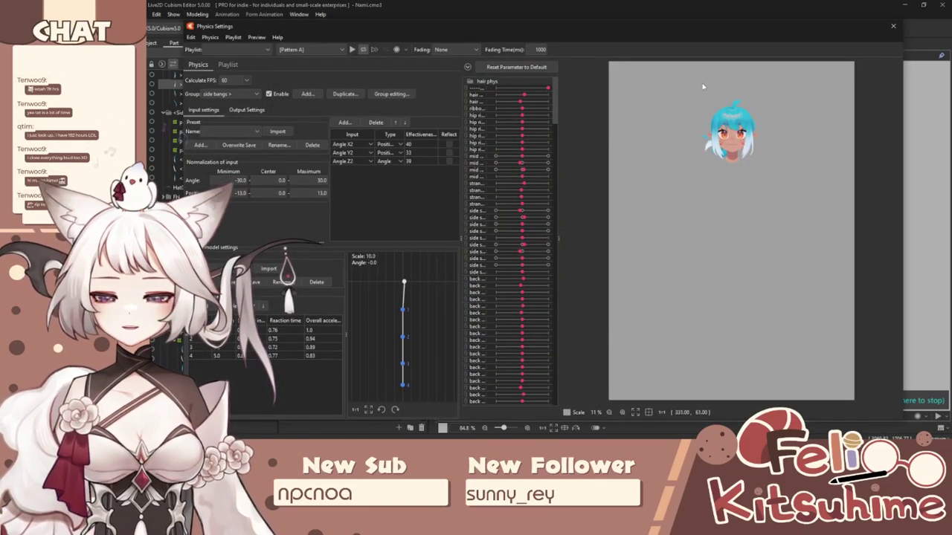
scroll(757, 212, "up", 2)
left_click_drag(757, 212, 585, 257)
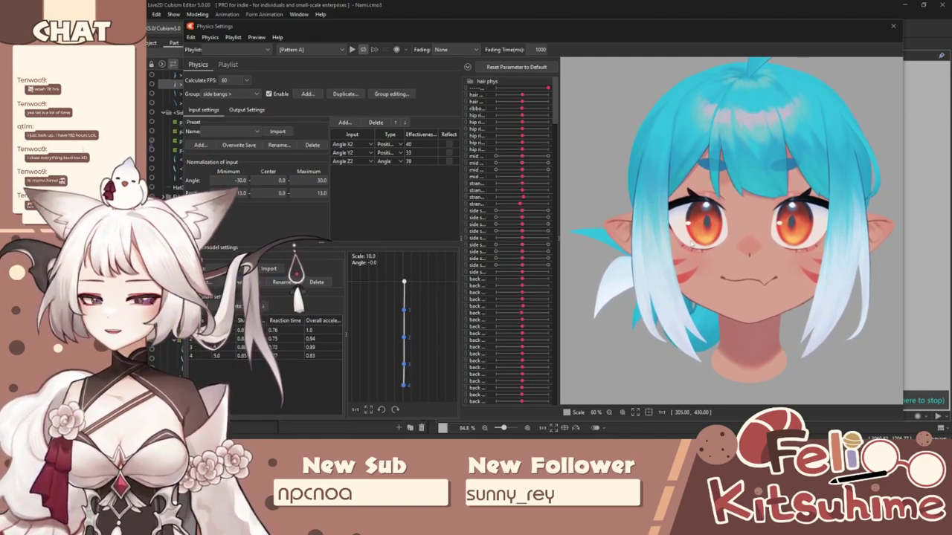
left_click_drag(726, 241, 841, 81)
left_click(893, 26)
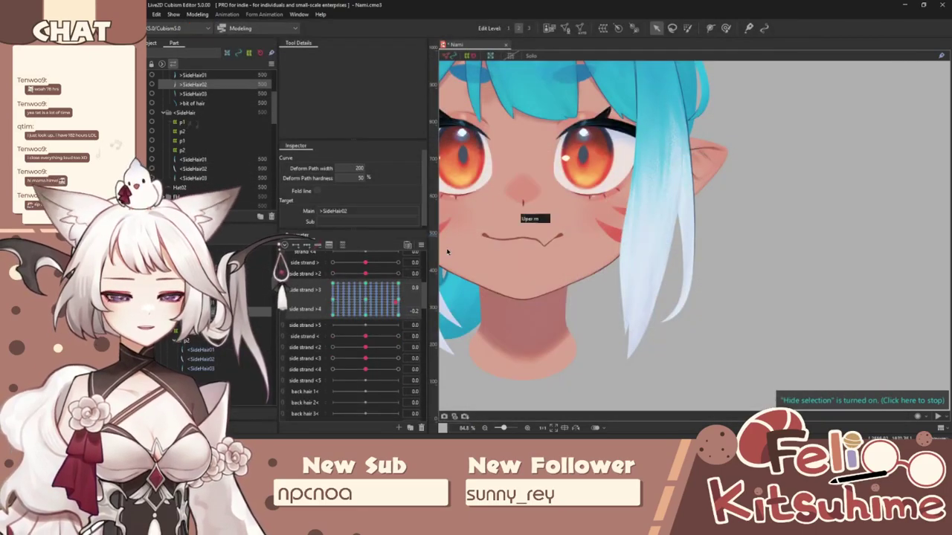
Step: Reset the model's parameters to their defaults and show the selection overlay again with the whole head in view
left_click(421, 245)
left_click(540, 247)
scroll(777, 286, "down", 3)
key("ctrl+t")
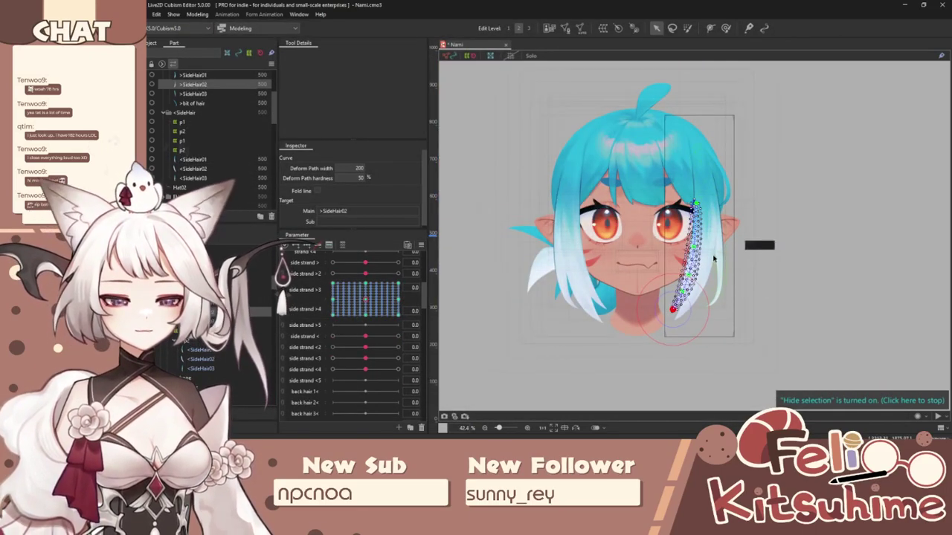
Step: Select the >SideHair03 strand and draw a deform path along it from root to tip
scroll(732, 256, "up", 3)
left_click(722, 256)
scroll(720, 238, "down", 2)
scroll(766, 194, "up", 2)
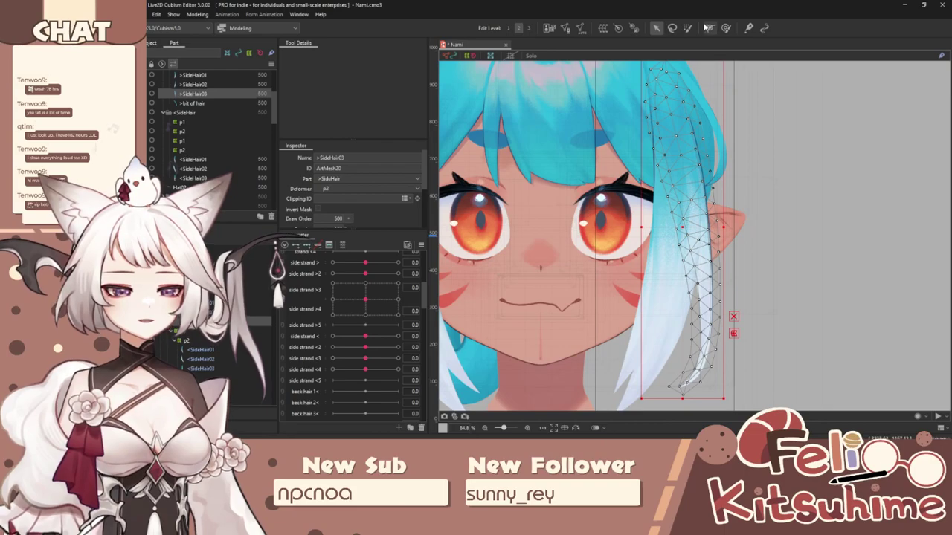
left_click_drag(679, 154, 678, 145)
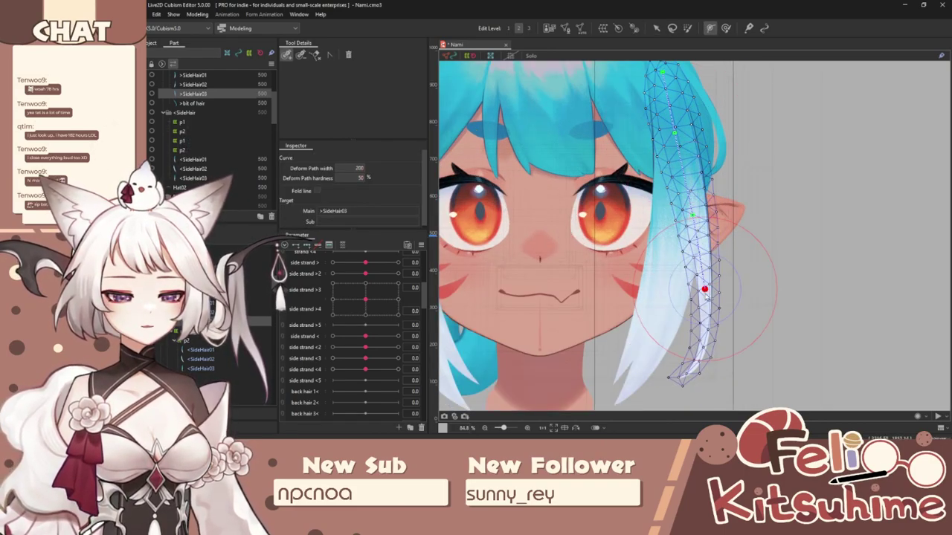
scroll(707, 297, "up", 2)
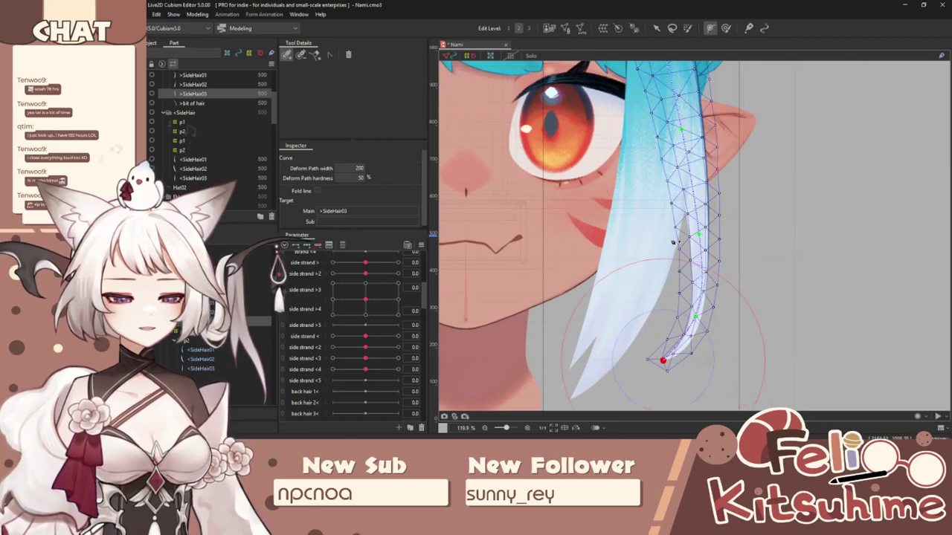
scroll(630, 260, "down", 1)
scroll(678, 291, "up", 2)
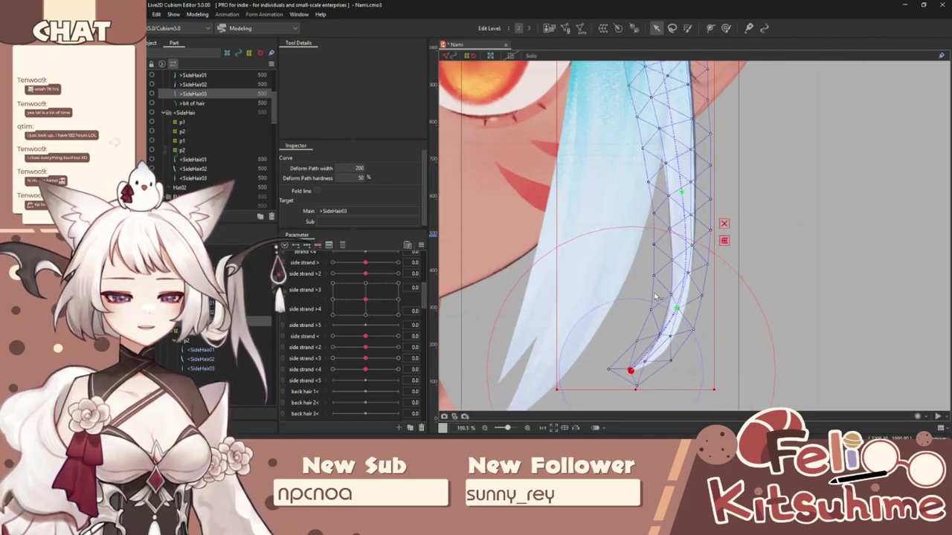
scroll(657, 297, "down", 1)
Step: Unlink side strand >3 and >4, and key >SideHair03 at side strand >3 = 1.0 with its lower path points swung outward
left_click(283, 302)
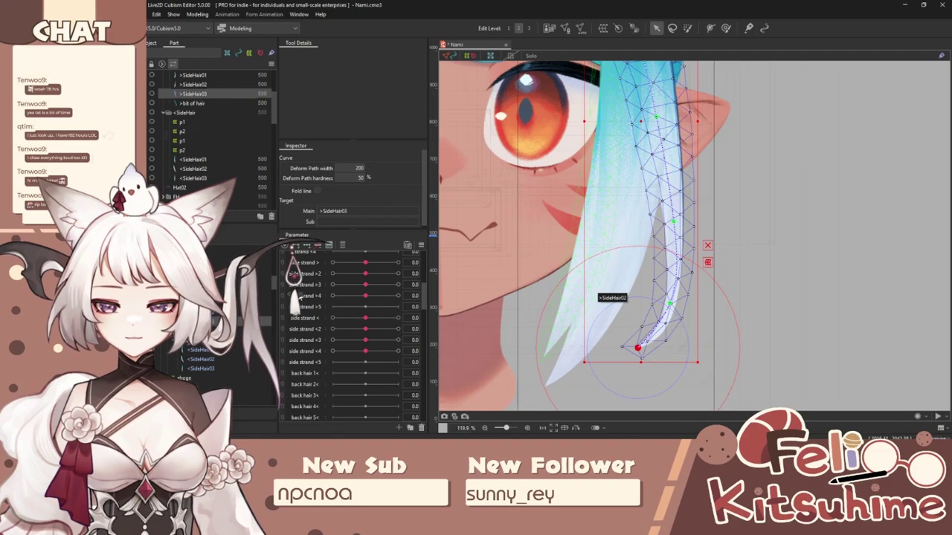
left_click(397, 285)
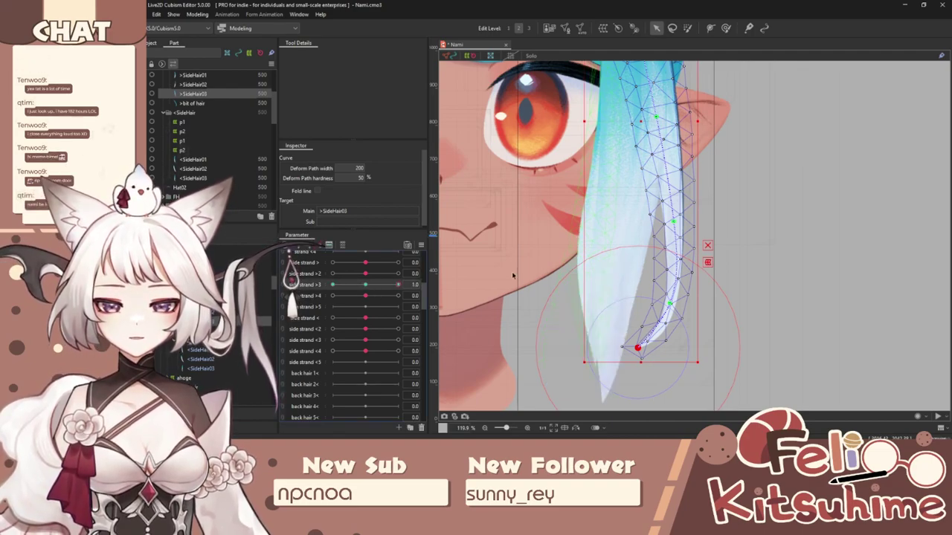
left_click_drag(671, 311, 685, 311)
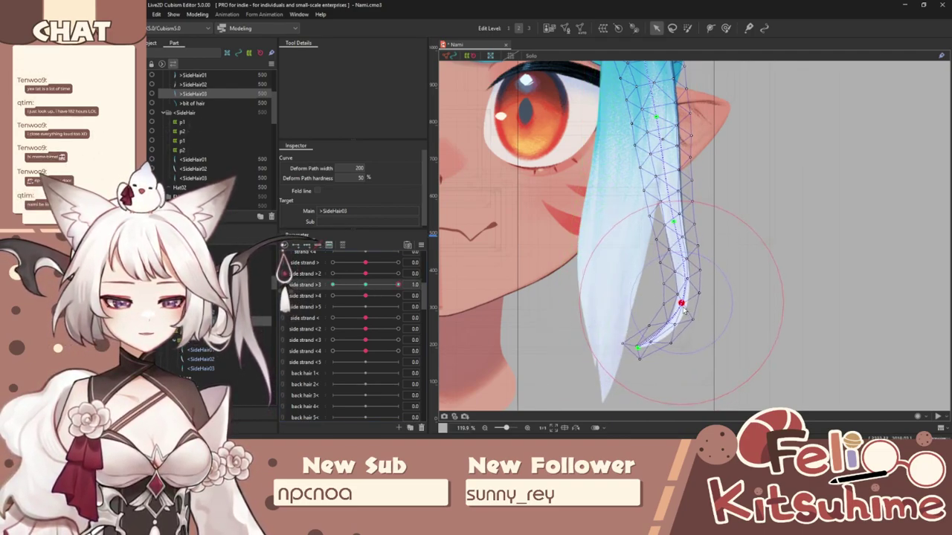
left_click_drag(669, 361, 684, 363)
left_click_drag(682, 304, 691, 303)
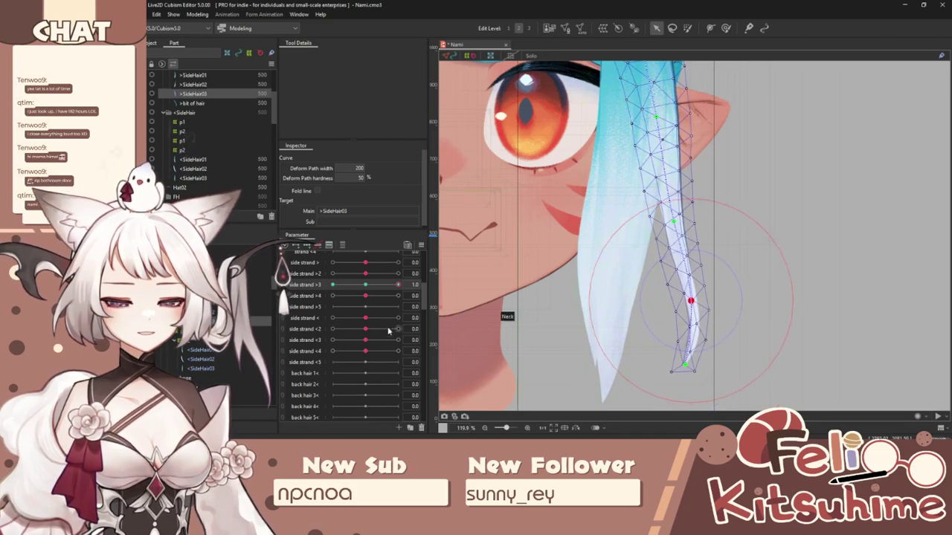
Step: Shape >SideHair03 at side strand >3 = -1.0 by curving its lower path points inward toward the face
left_click_drag(398, 285, 332, 284)
left_click_drag(669, 304, 586, 314)
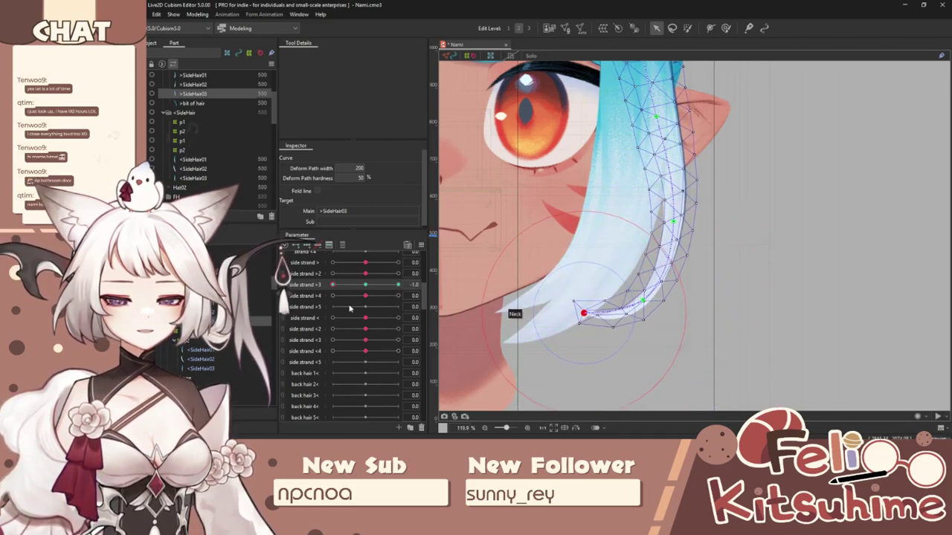
mouse_move(333, 285)
left_mouse_down()
mouse_move(398, 285)
mouse_move(332, 285)
mouse_move(398, 285)
mouse_move(344, 297)
mouse_move(255, 287)
mouse_move(404, 310)
mouse_move(333, 290)
left_mouse_up()
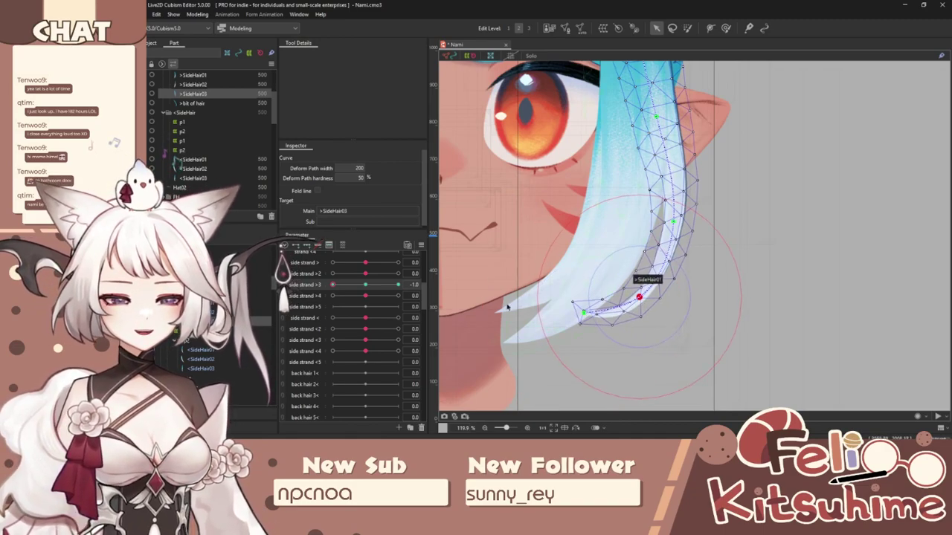
left_click_drag(467, 278, 483, 327)
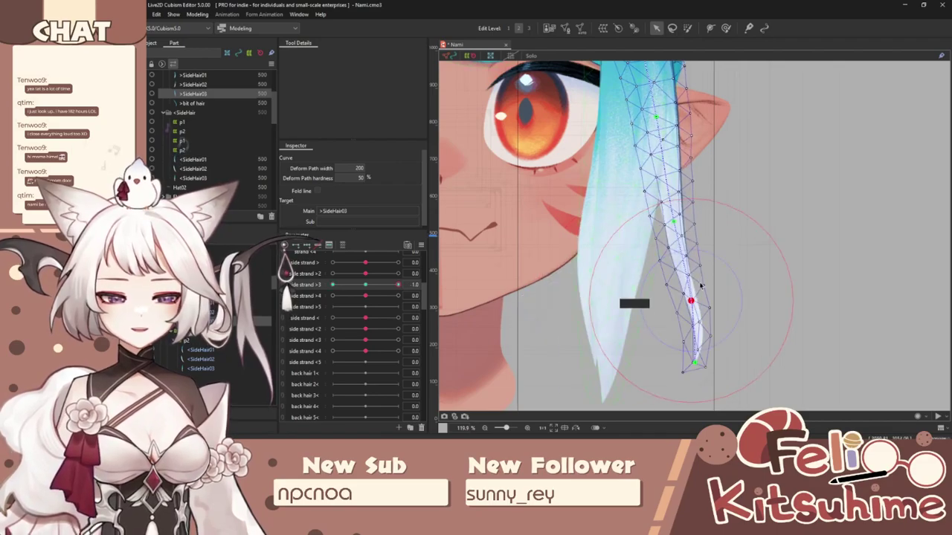
Step: Refine the >SideHair03 tip at side strand >3 = 1.0 and apply extended interpolation to that parameter's keyforms
scroll(700, 286, "down", 5)
scroll(701, 288, "up", 5)
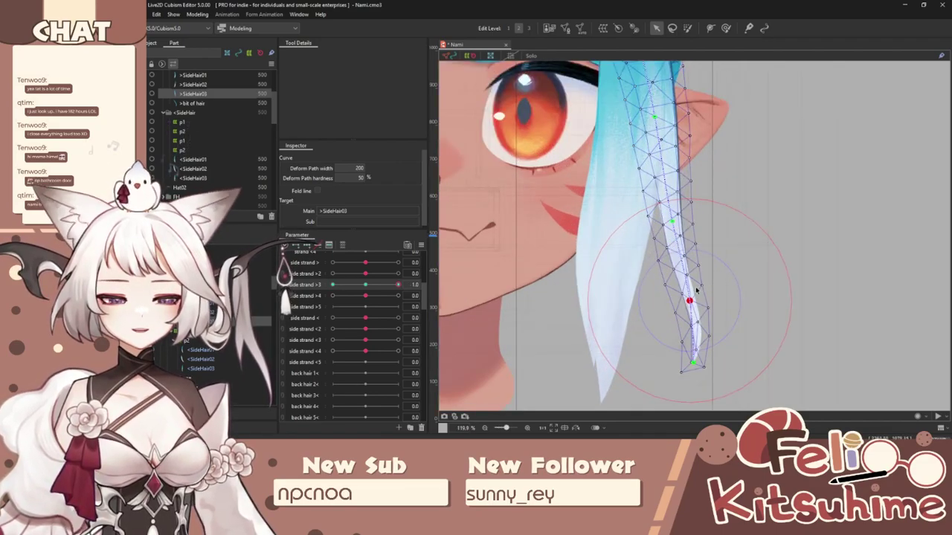
left_click_drag(399, 290, 425, 299)
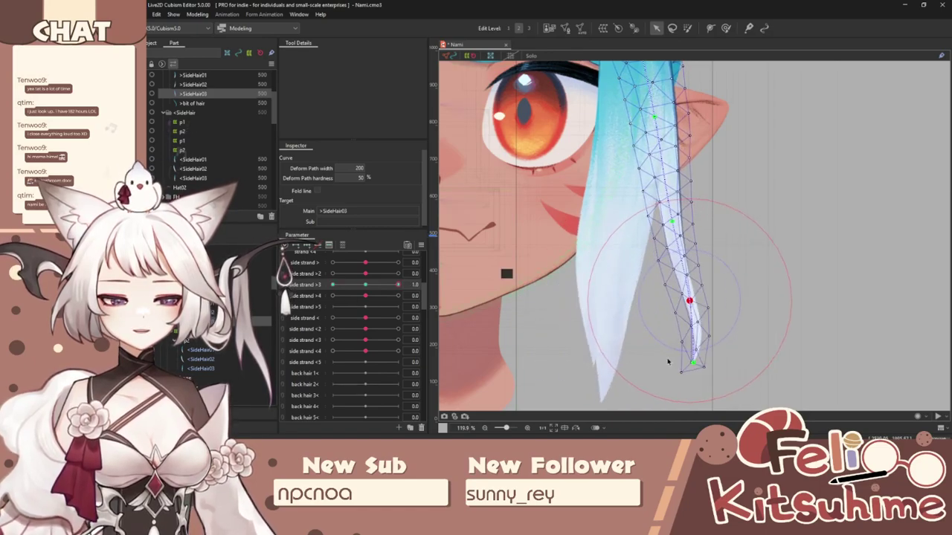
left_click(421, 247)
left_click(491, 361)
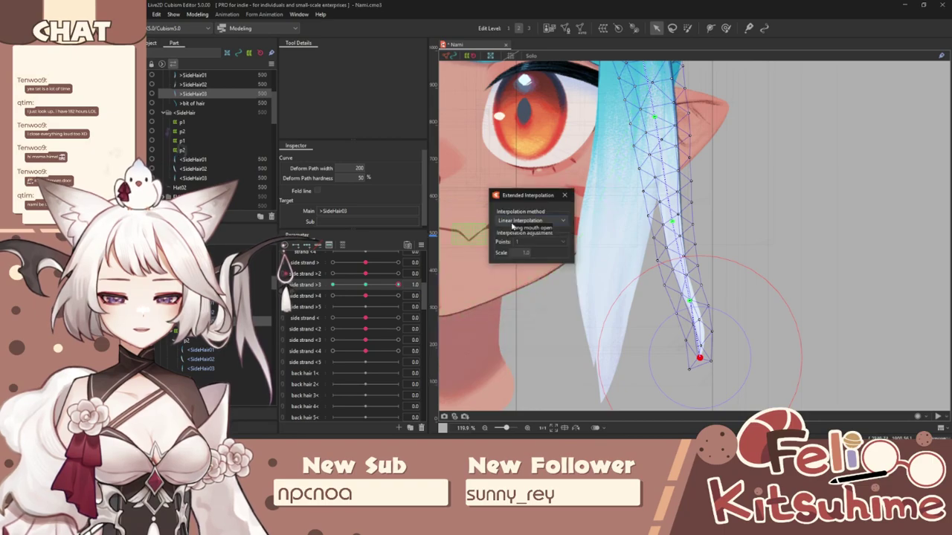
left_click(565, 195)
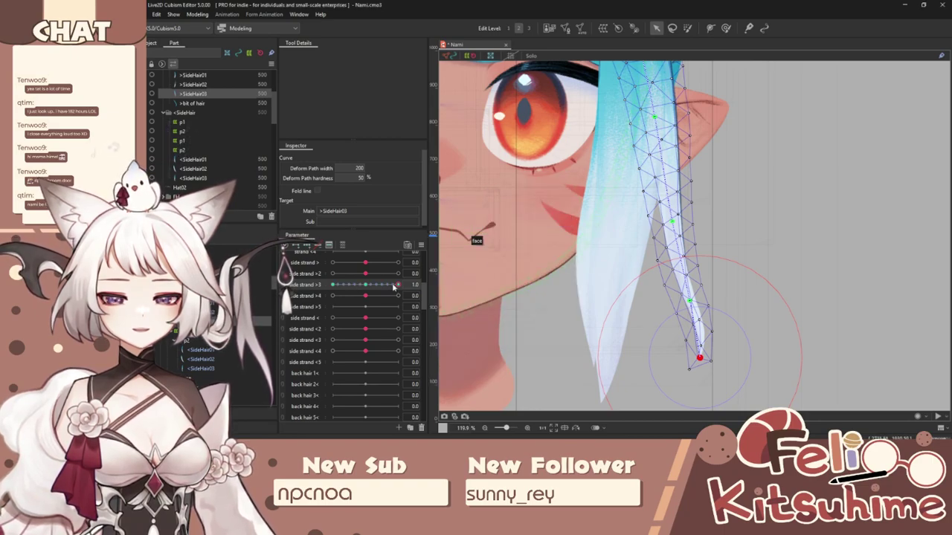
Step: With side strand >3 at 0, key the >SideHair03 tip outward at side strand >4 = 1.0 and inward at -1.0
left_click_drag(397, 285, 349, 289)
left_click(364, 286)
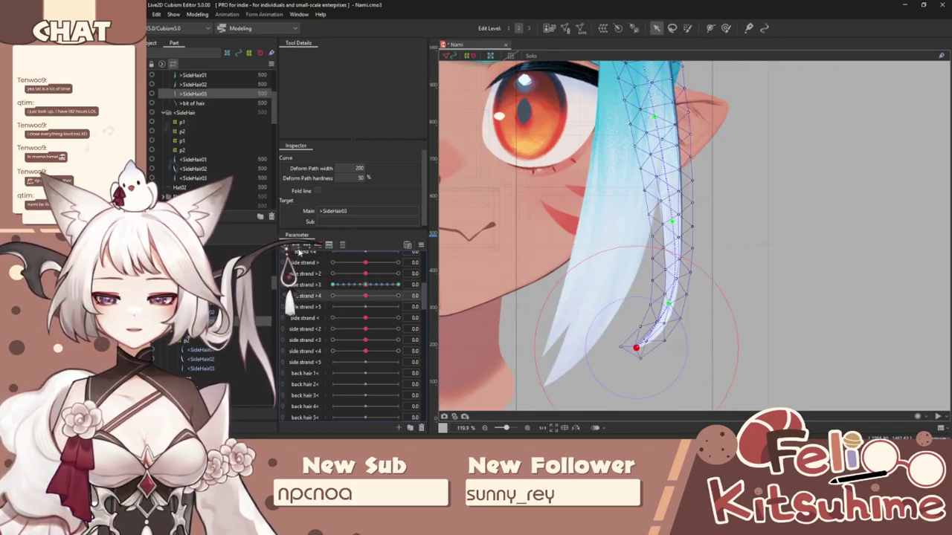
left_click_drag(644, 347, 662, 359)
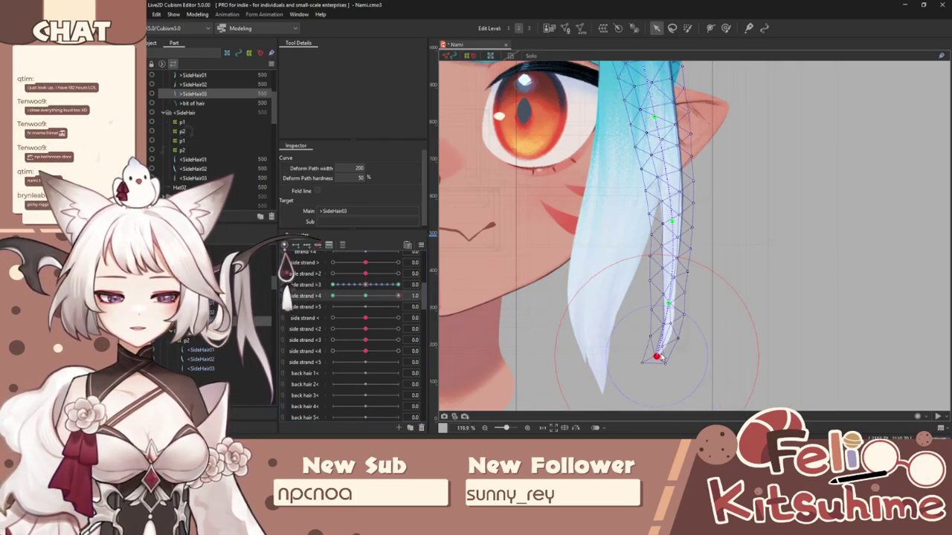
left_click_drag(388, 296, 330, 296)
left_click_drag(636, 347, 617, 333)
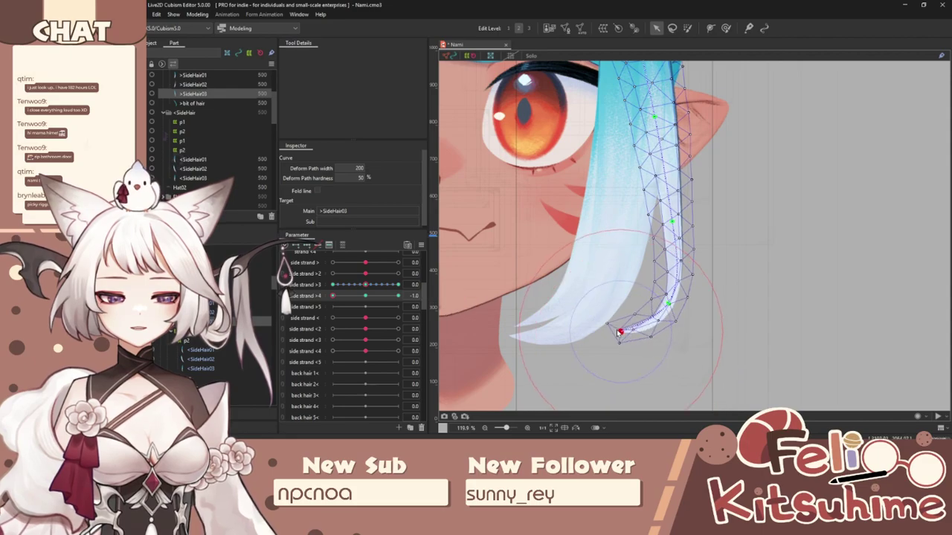
Step: Adjust the >SideHair03 tip at the four corner combinations of side strand >3 and >4 at -1.0 and 1.0
left_click_drag(365, 286, 332, 285)
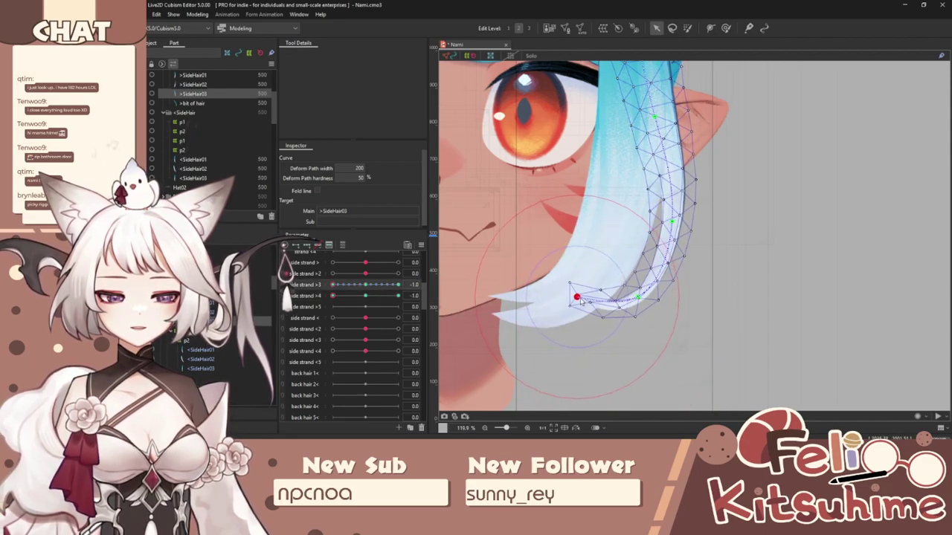
left_click(398, 295)
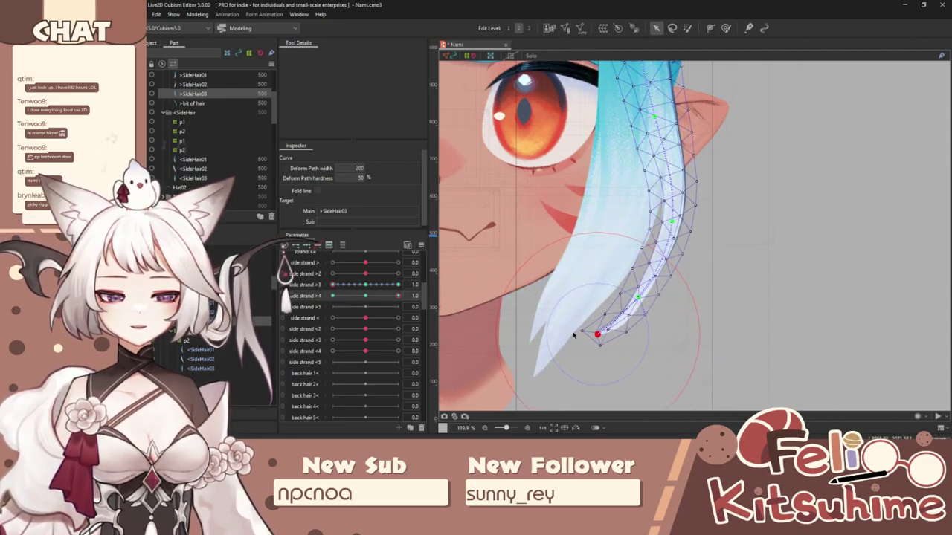
left_click_drag(374, 288, 400, 287)
left_click_drag(703, 357, 721, 353)
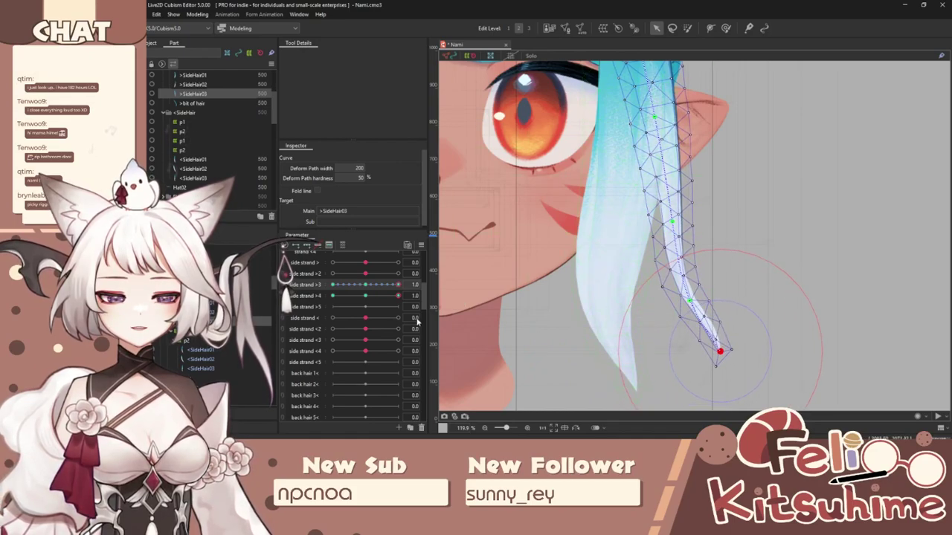
left_click(332, 295)
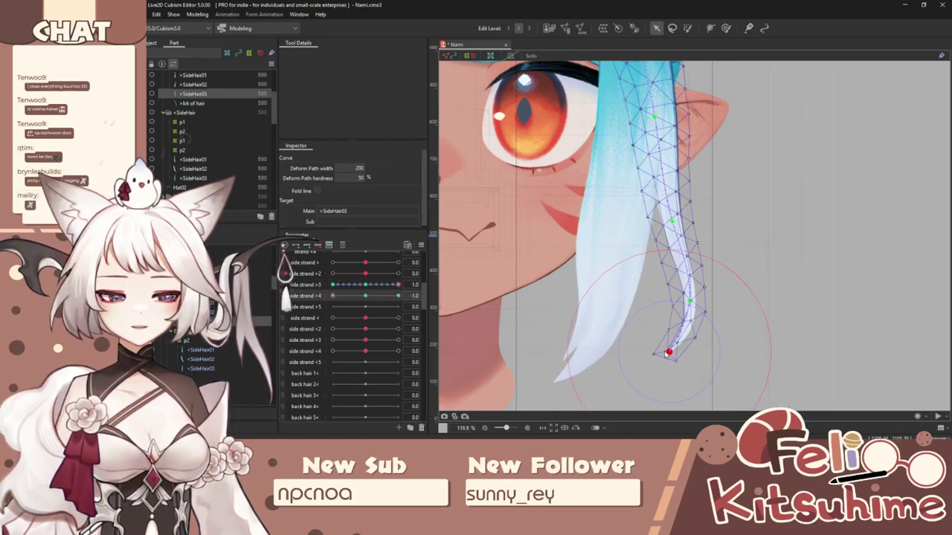
Step: Link side strand >3 and >4 again and apply ellipse interpolation with 5 points to their keyforms
left_click(282, 286)
left_click_drag(349, 301, 401, 273)
left_click(420, 245)
left_click(513, 299)
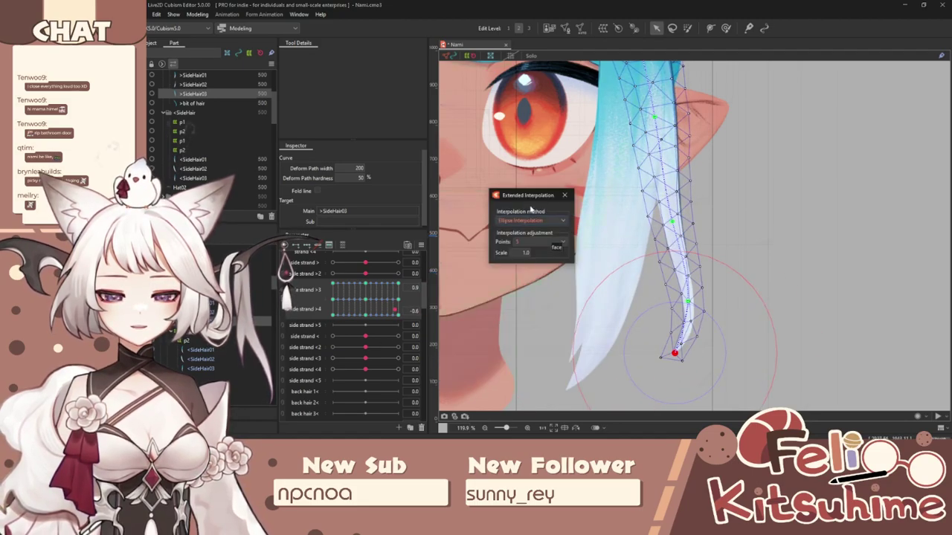
left_click(563, 197)
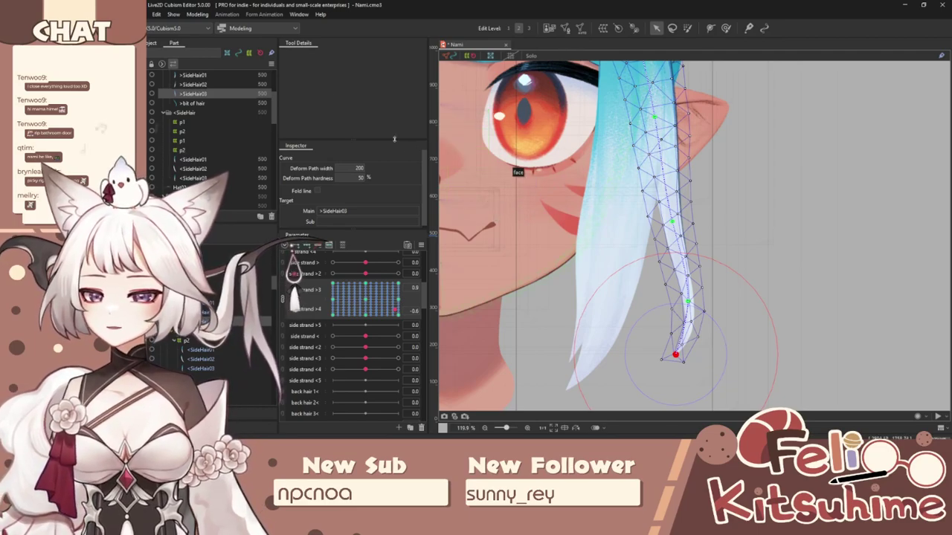
Step: Open Physics Settings and swing the head from side to side to examine the motion of the side hair strands
left_click(200, 14)
left_click(247, 191)
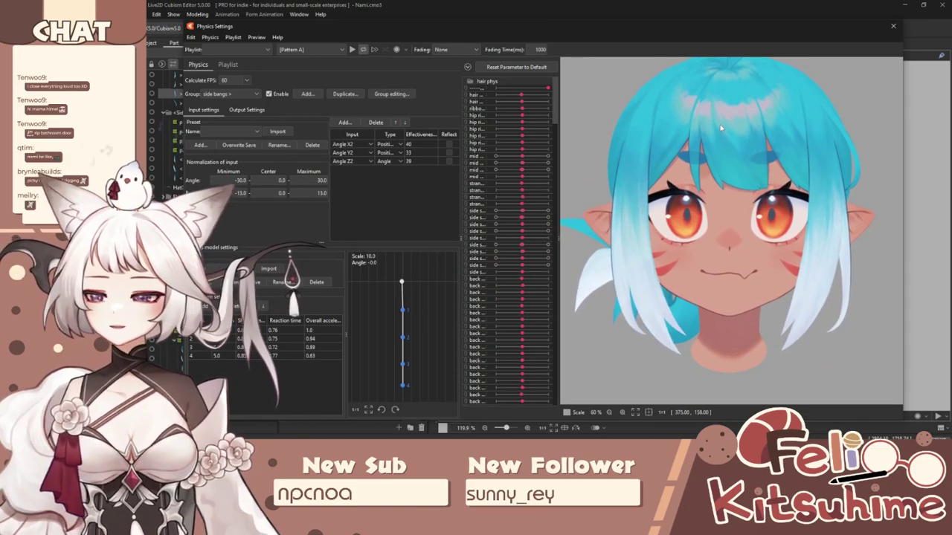
scroll(874, 136, "down", 3)
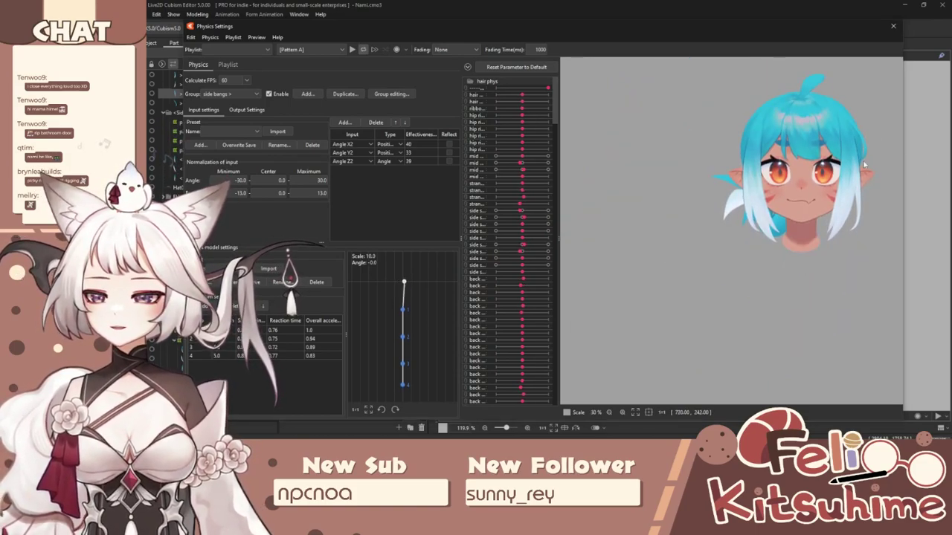
scroll(864, 163, "up", 3)
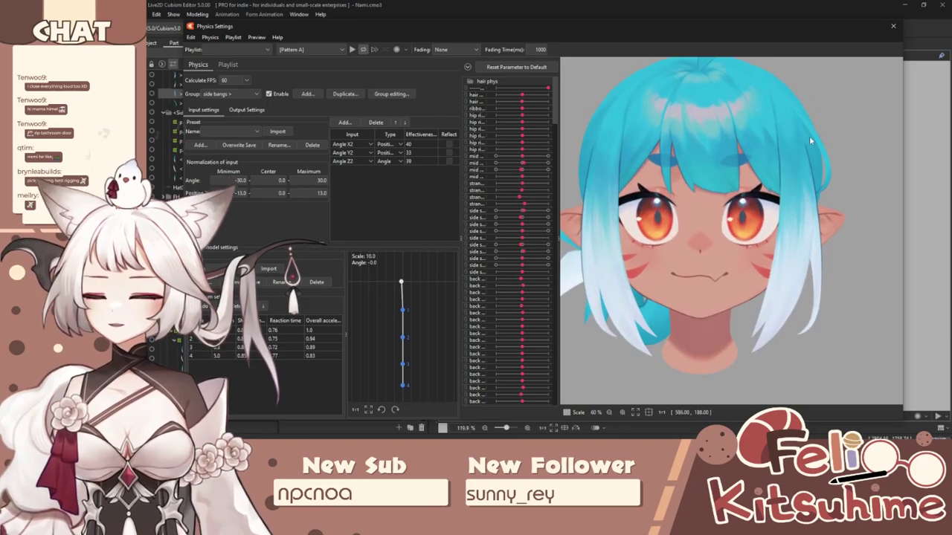
left_click_drag(781, 215, 567, 237)
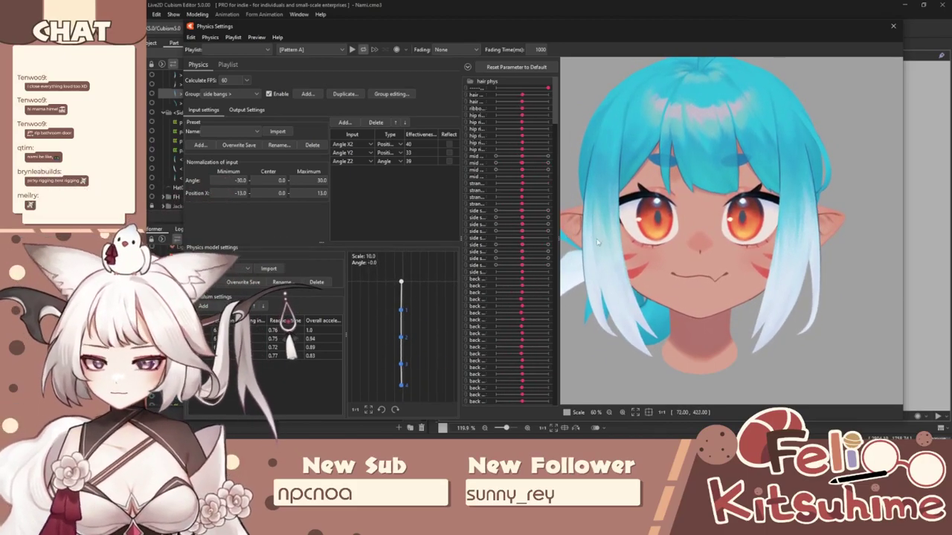
left_click_drag(695, 204, 888, 260)
scroll(770, 262, "down", 2)
scroll(771, 261, "down", 2)
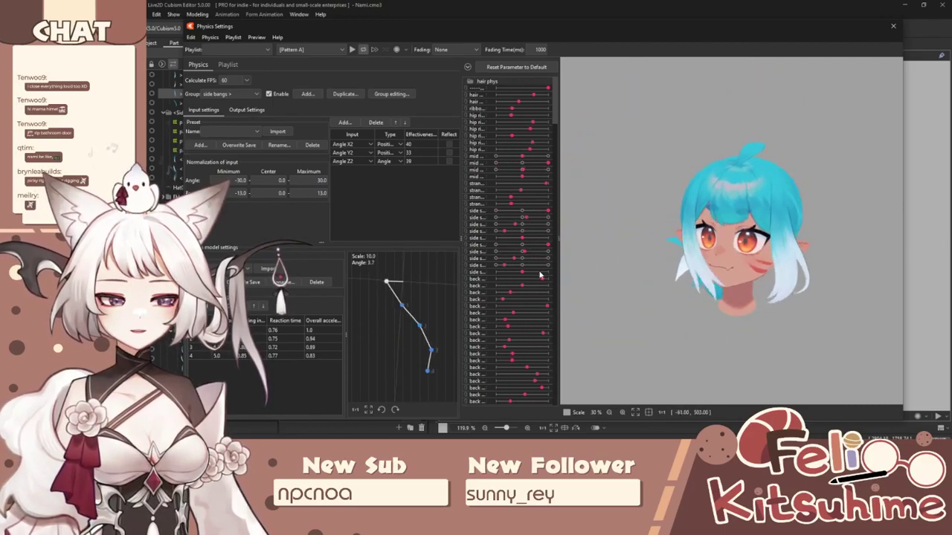
Step: Swing the head sideways and downward at closer zoom to recheck the side strands' physics, then return to modeling
scroll(758, 235, "up", 4)
left_click_drag(740, 227, 887, 261)
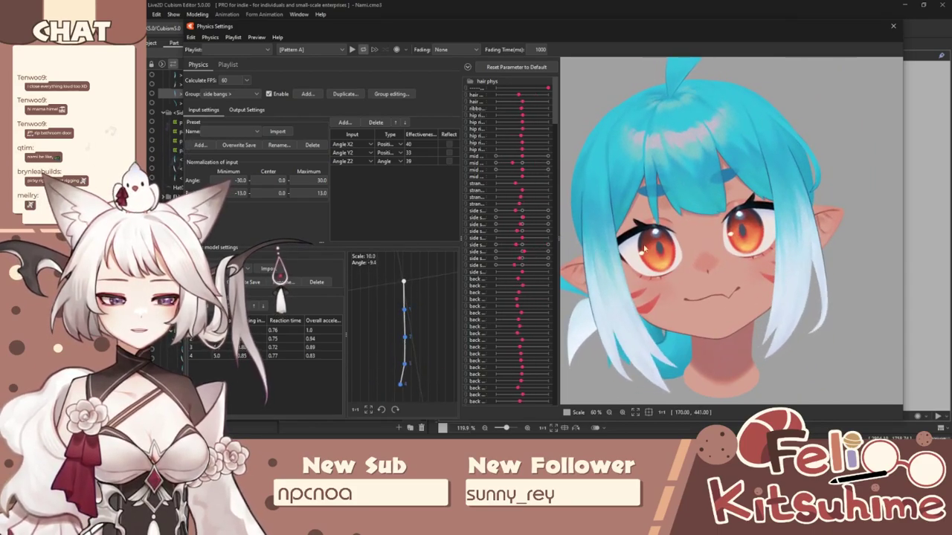
left_click_drag(741, 229, 824, 255)
left_click_drag(949, 260, 674, 270)
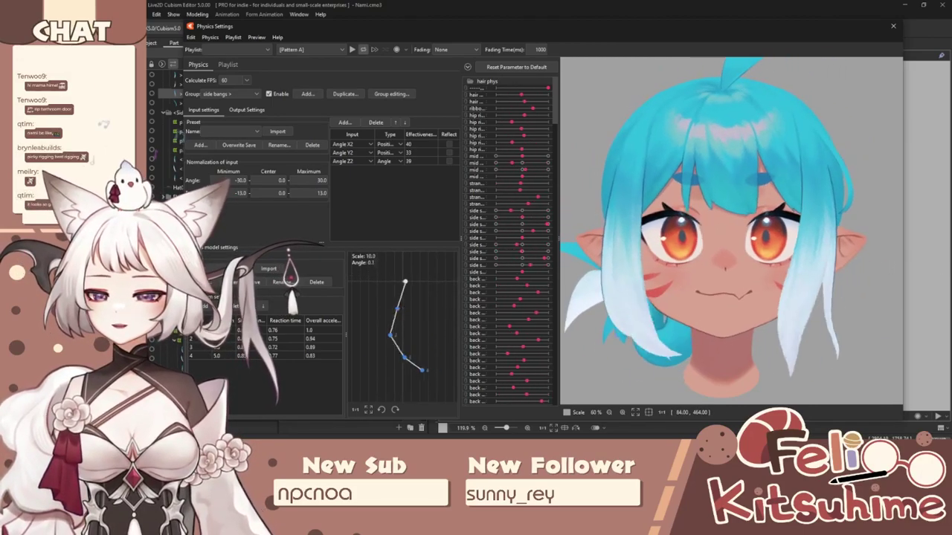
left_click_drag(771, 245, 713, 364)
left_click(892, 27)
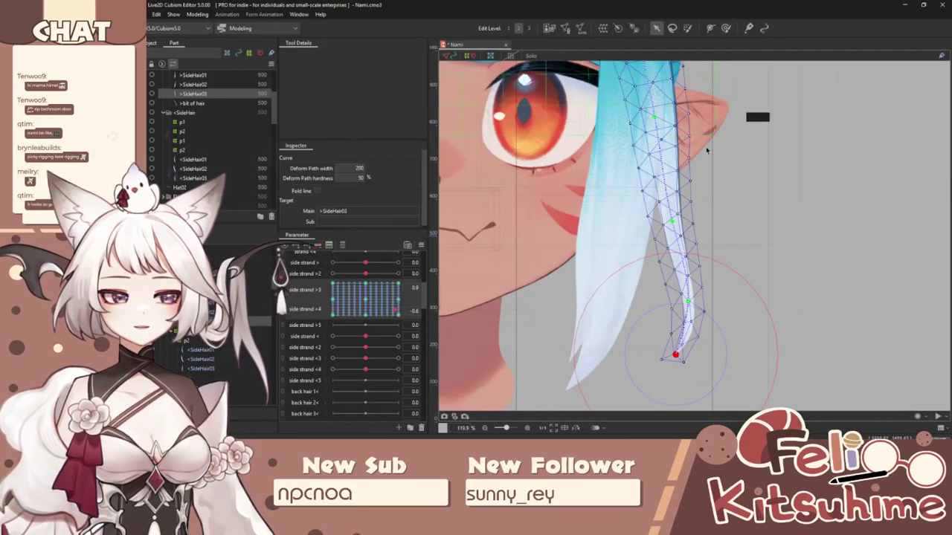
Step: Reset the model's parameters to their default values
scroll(477, 247, "down", 3)
left_click(421, 246)
left_click(448, 248)
scroll(649, 247, "down", 2)
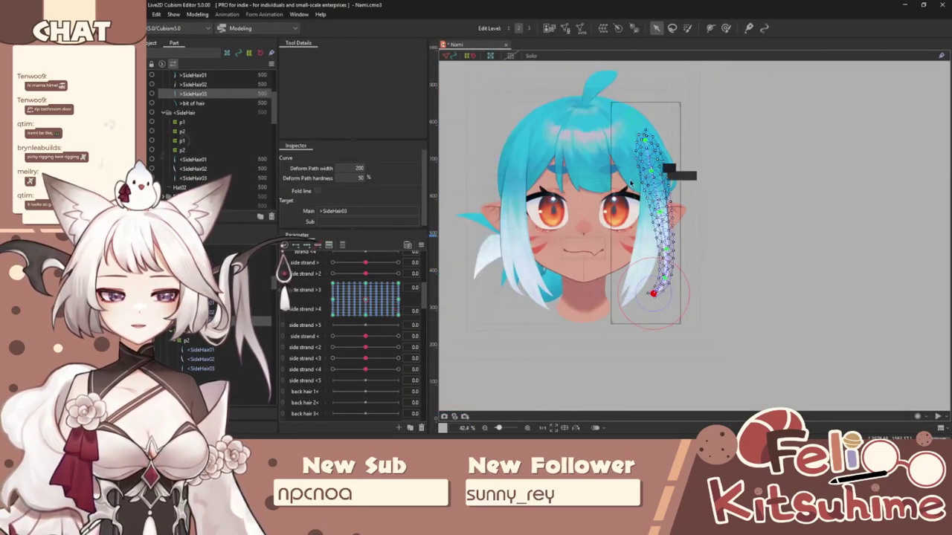
Step: Group FrontHair03 and the hair mesh listed below it under a parent warp deformer named "p1 >" with 2 × 2 Bezier divisions
scroll(623, 157, "up", 5)
left_click(623, 152)
scroll(672, 276, "down", 2)
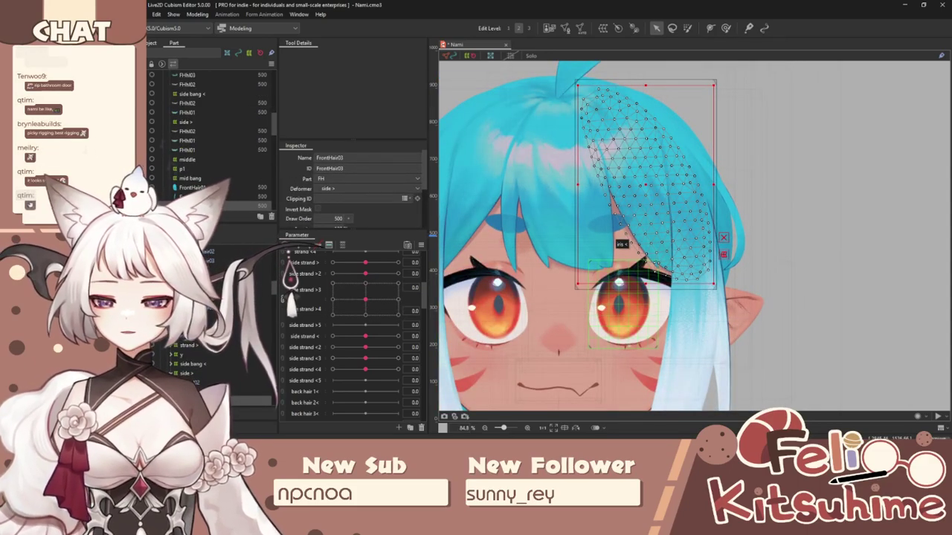
left_click(194, 378, "ctrl")
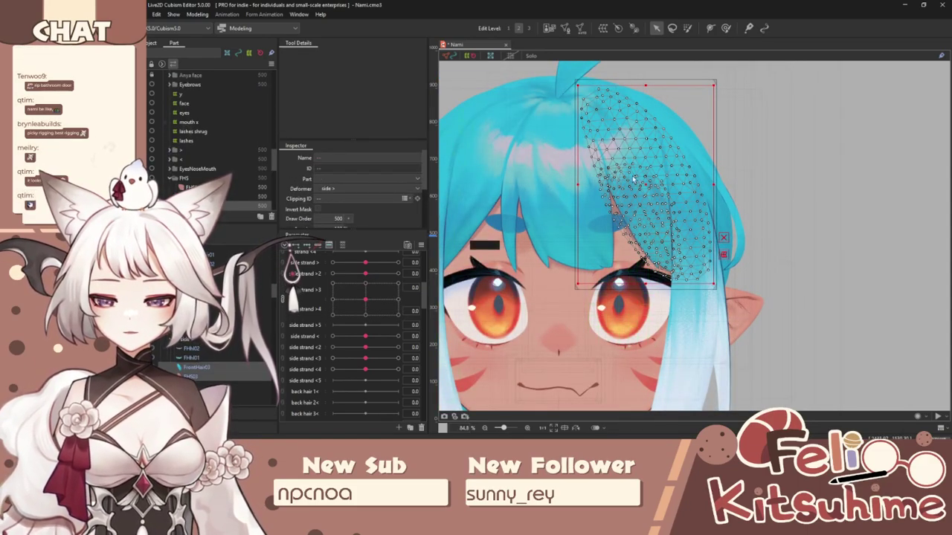
left_click(604, 27)
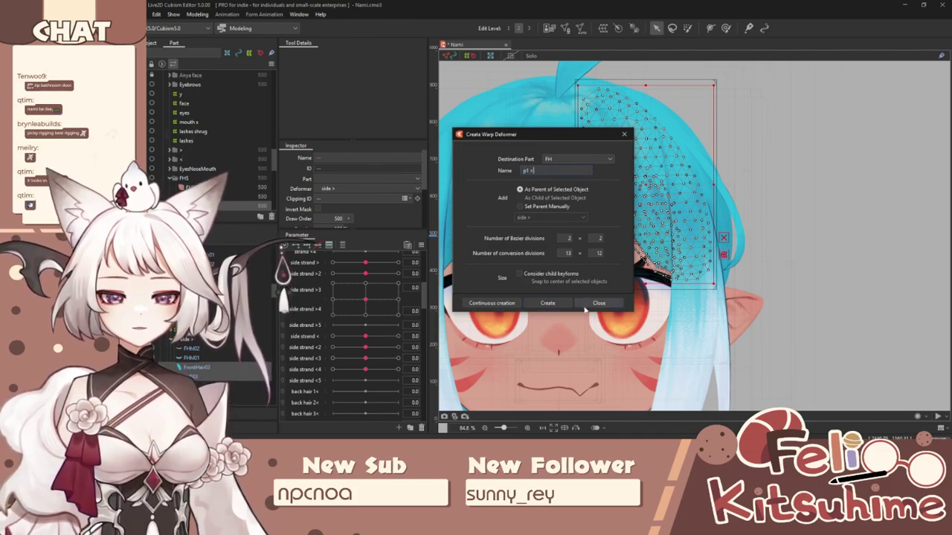
left_click(547, 303)
Step: Hide the selection overlay, key p1 > on side strand >, and brush-deform the side bang at values 1.0 and -1.0
left_click(726, 28)
key("ctrl+t")
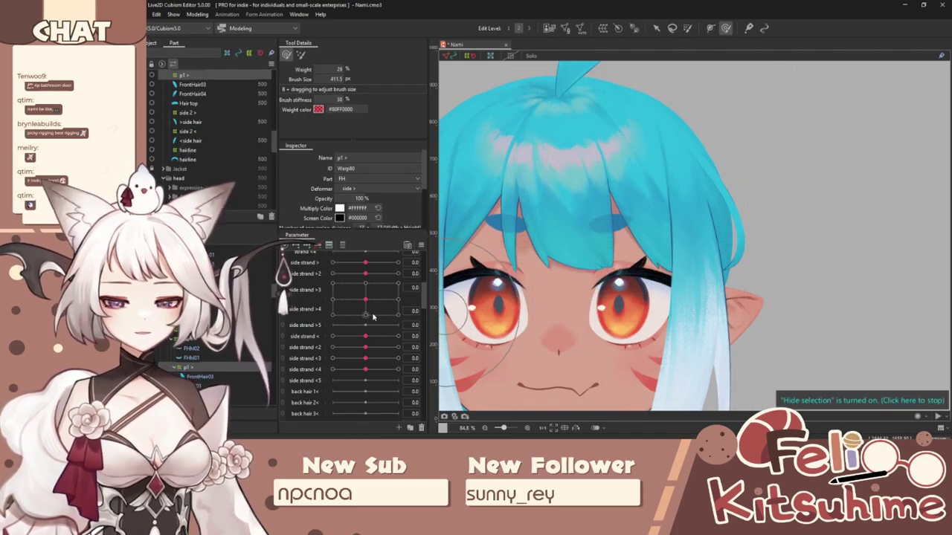
left_click(306, 264)
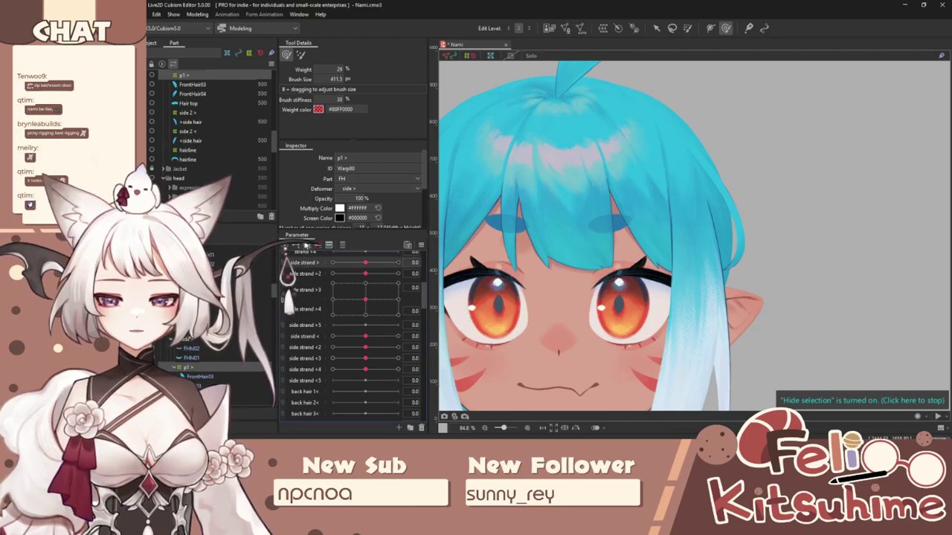
left_click_drag(359, 267, 399, 263)
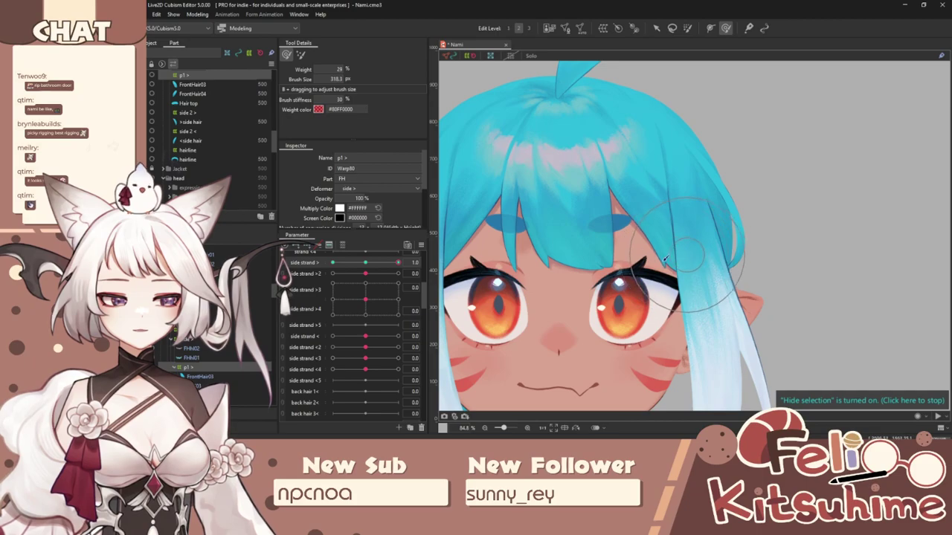
left_click_drag(399, 264, 333, 264)
mouse_move(659, 217)
left_mouse_down()
mouse_move(671, 218)
mouse_move(612, 226)
left_mouse_up()
left_click_drag(400, 263, 513, 260)
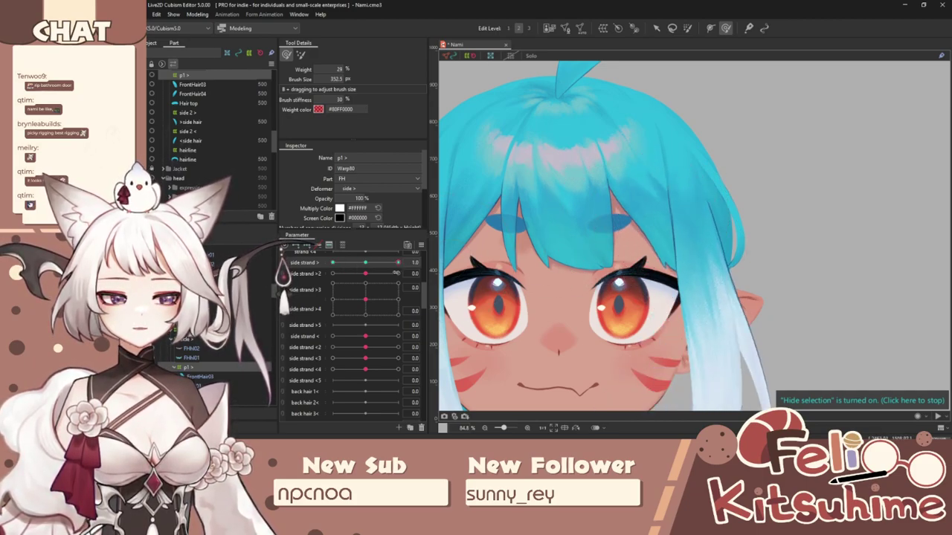
left_click_drag(398, 263, 365, 266)
Step: Key p1 > on side strand >2, brush-deform its swing, and synthesize the corner forms
left_click(309, 275)
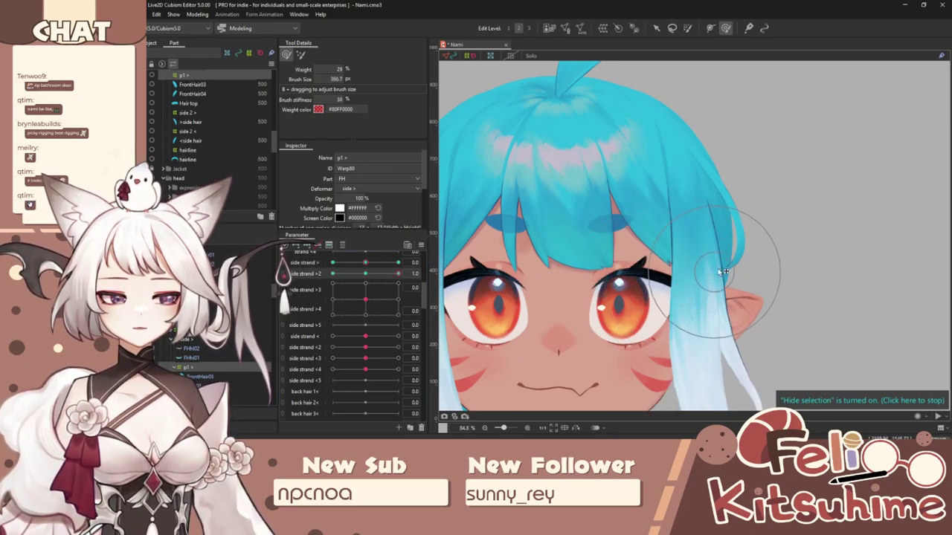
left_click_drag(393, 278, 364, 290)
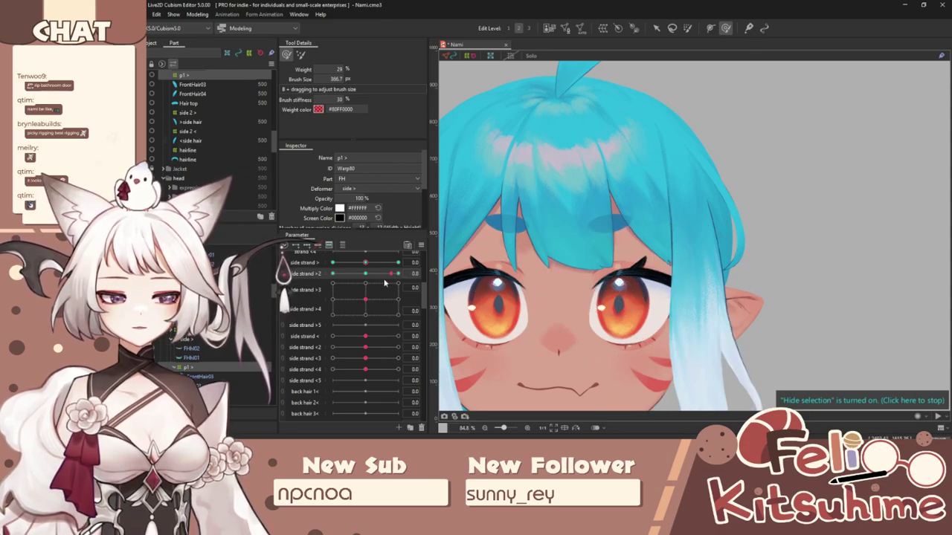
left_click(421, 245)
left_click(475, 320)
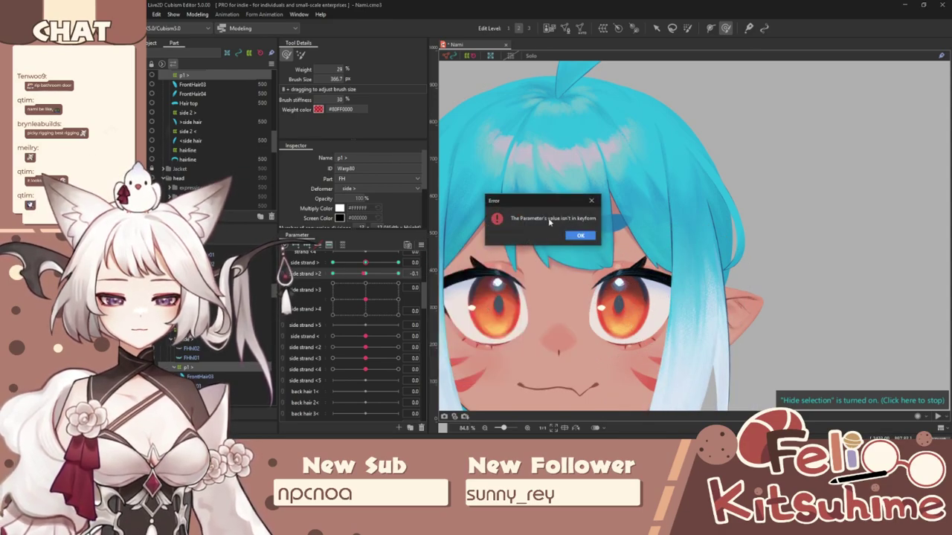
left_click(576, 235)
left_click(415, 246)
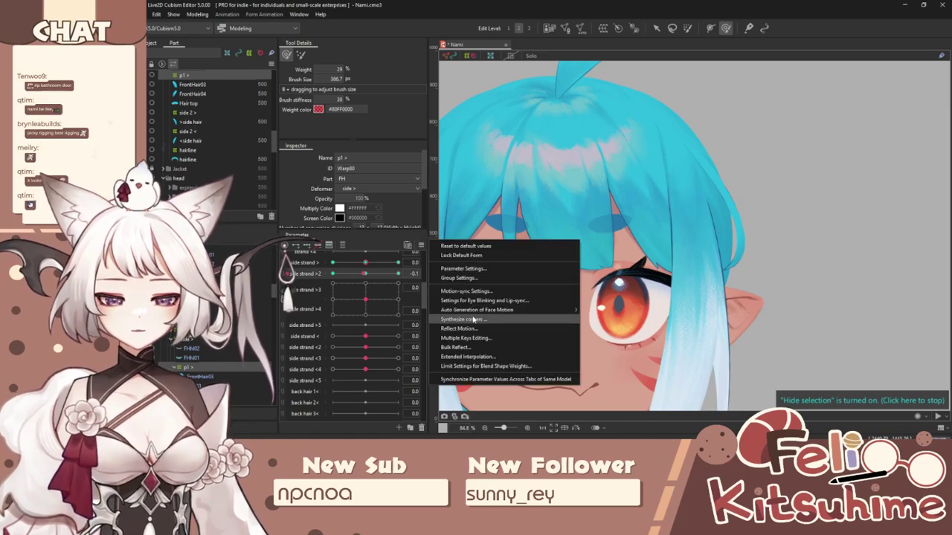
left_click(474, 321)
left_click(518, 302)
Step: Apply extended interpolation to the p1 > keyforms on side strand > and side strand >2
left_click(421, 247)
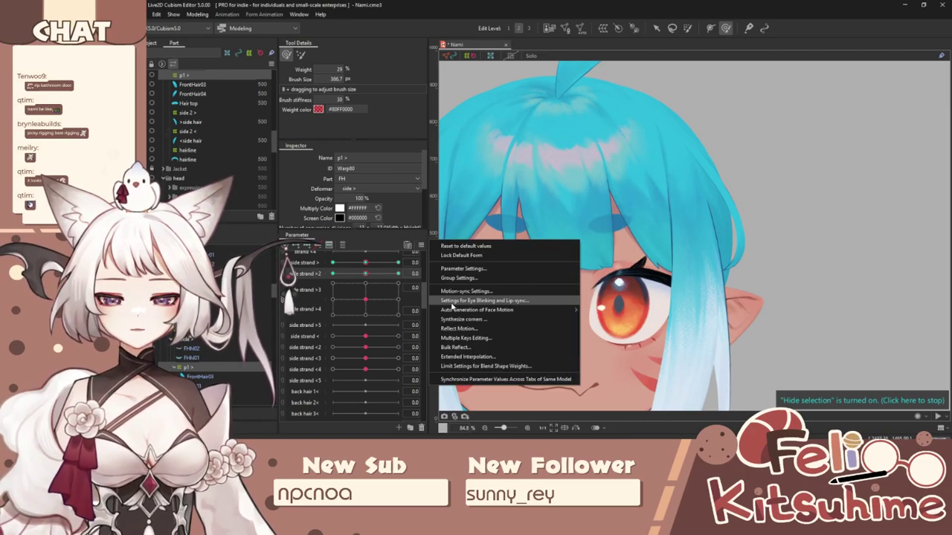
left_click(323, 263, "ctrl")
left_click(423, 246)
left_click(467, 357)
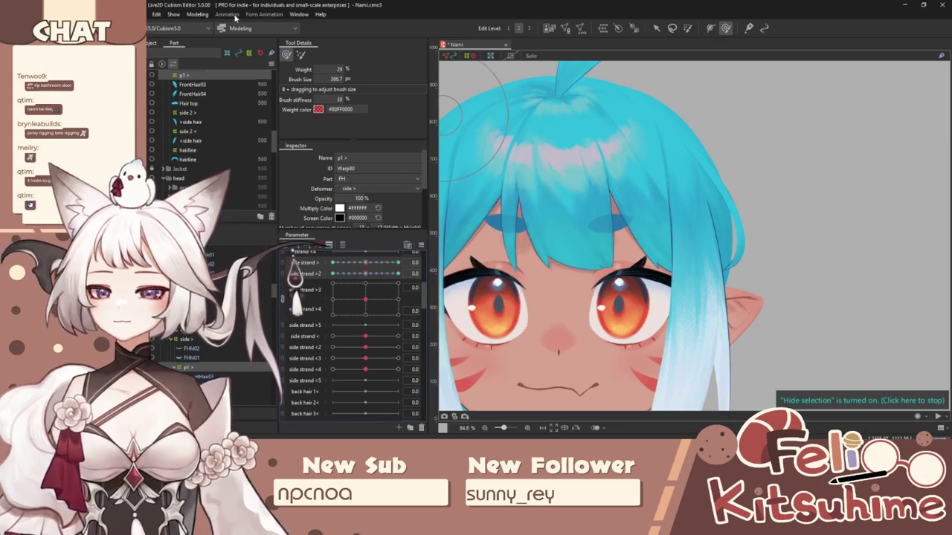
Step: Examine the side bang's swing in Physics Settings by turning the head from side to side, then return to modeling
left_click(197, 14)
left_click(238, 192)
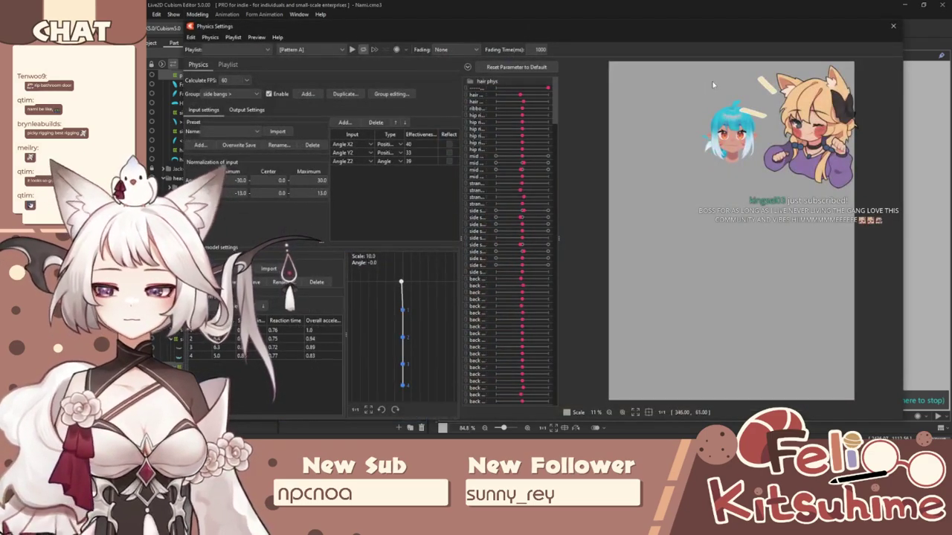
scroll(659, 212, "up", 2)
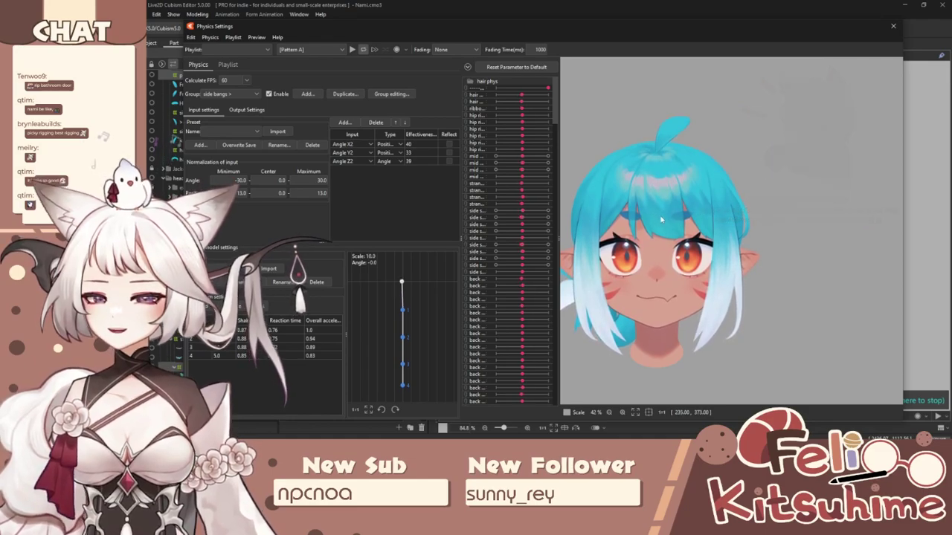
scroll(711, 218, "up", 5)
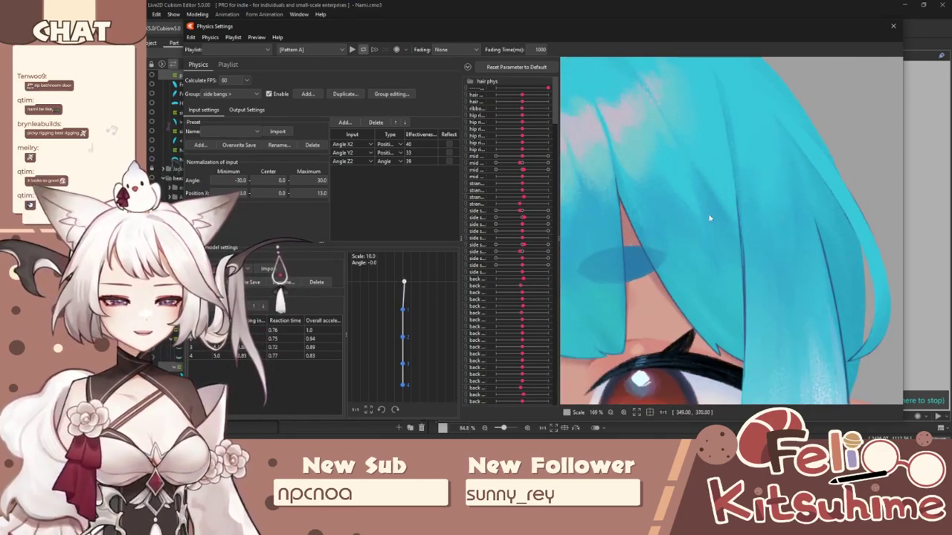
scroll(710, 216, "down", 3)
left_click_drag(710, 217, 944, 240)
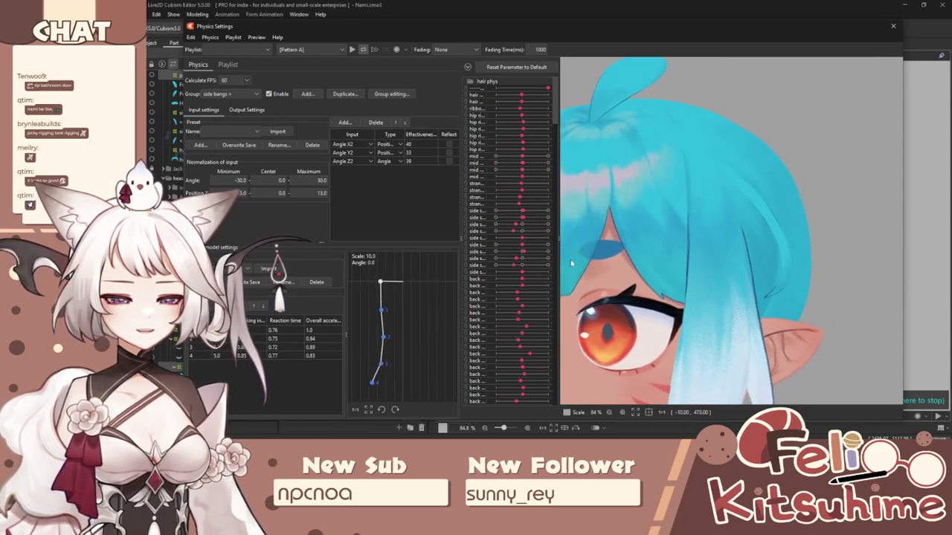
left_click_drag(595, 259, 537, 245)
scroll(713, 209, "down", 4)
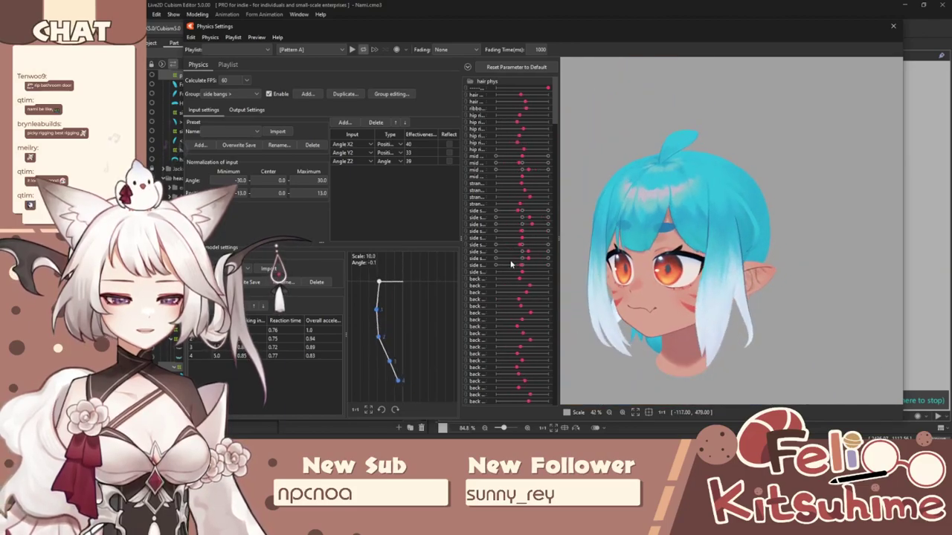
left_click_drag(931, 234, 535, 270)
left_click(893, 27)
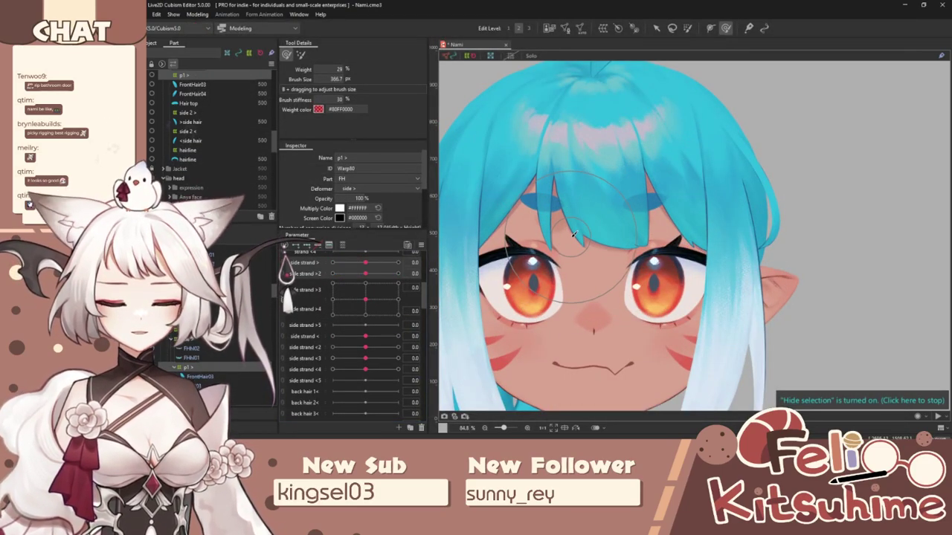
Step: Show the selection overlay, key p1 > on side strand >, and place a four-point temporary deform path along the bang at 1.0
key("ctrl+t")
scroll(623, 234, "down", 2)
scroll(644, 168, "up", 2)
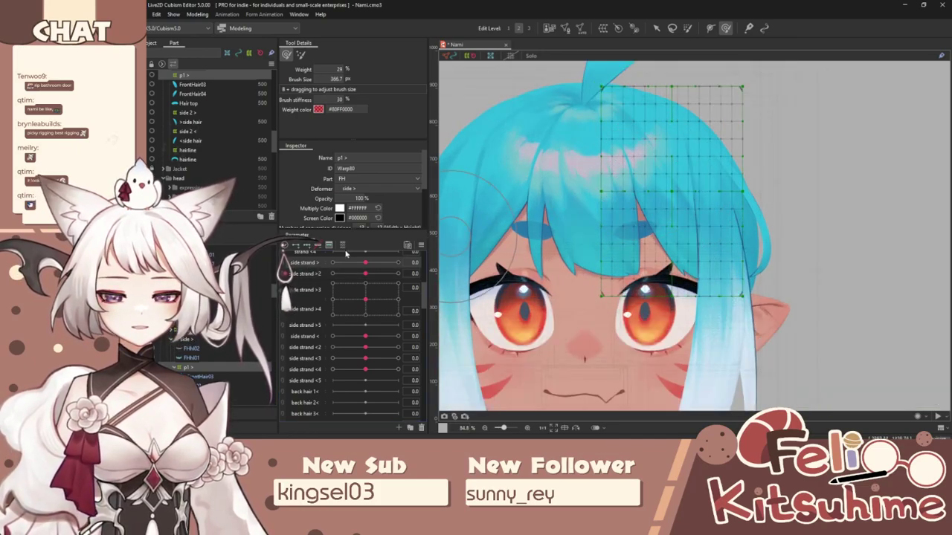
left_click(398, 263)
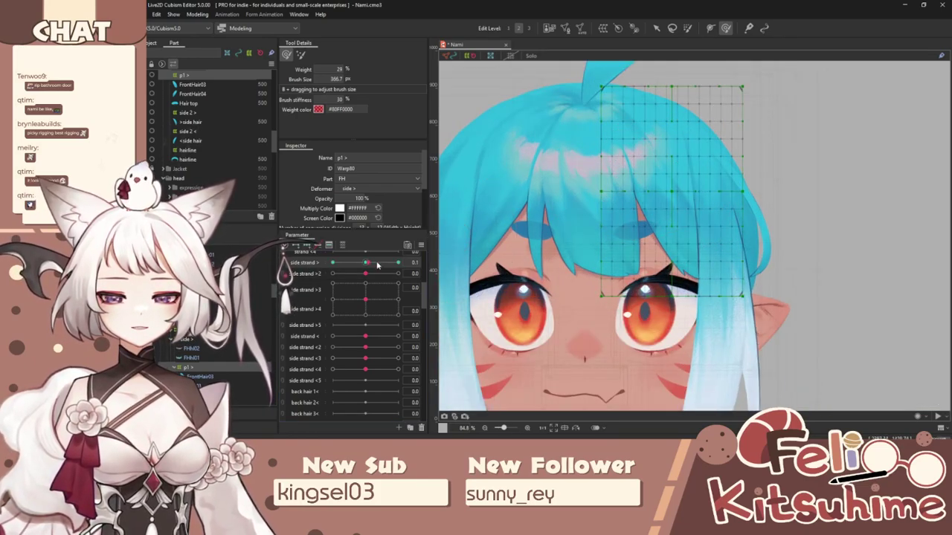
left_click(656, 28)
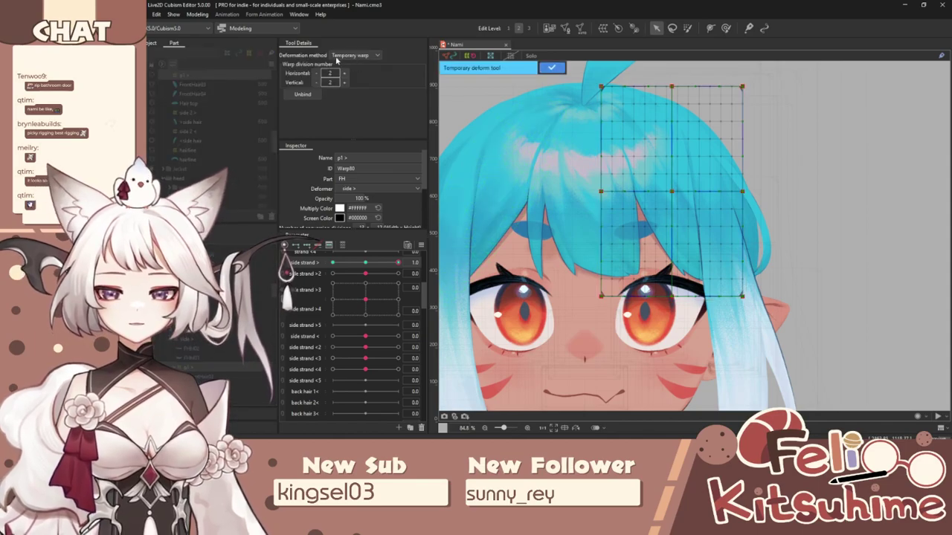
left_click(337, 56)
left_click(357, 119)
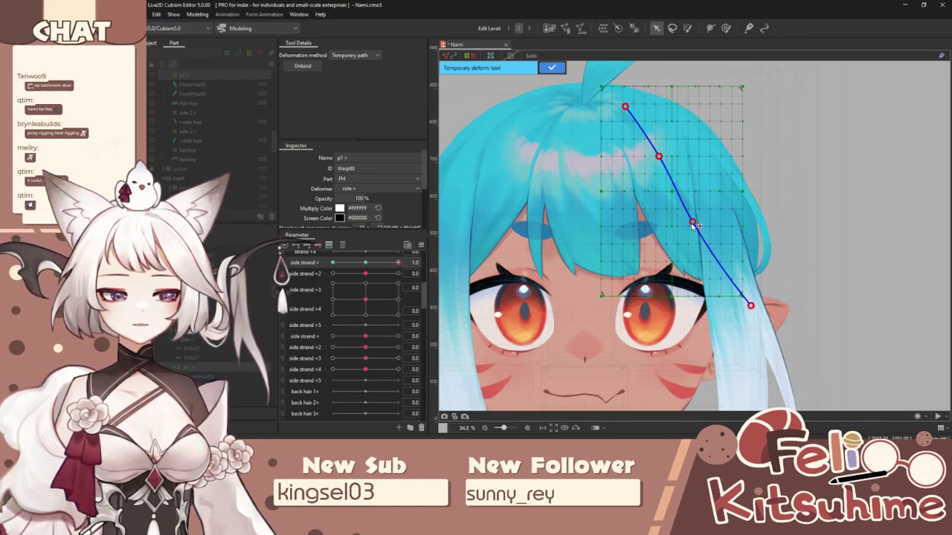
Step: Bend the lower path points of p1 > outward at side strand > 1.0, refine the curve, and apply the deformation
left_click_drag(693, 225, 706, 221)
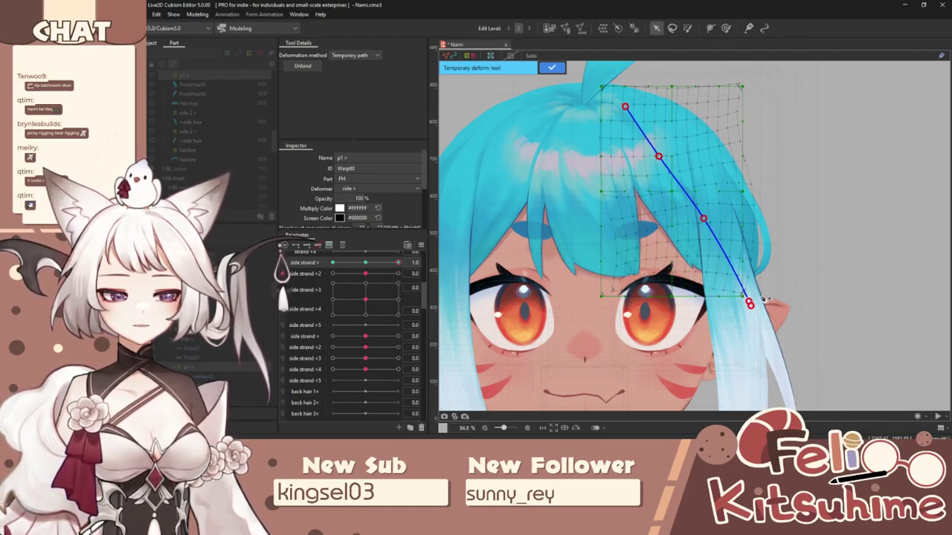
left_click_drag(750, 303, 770, 285)
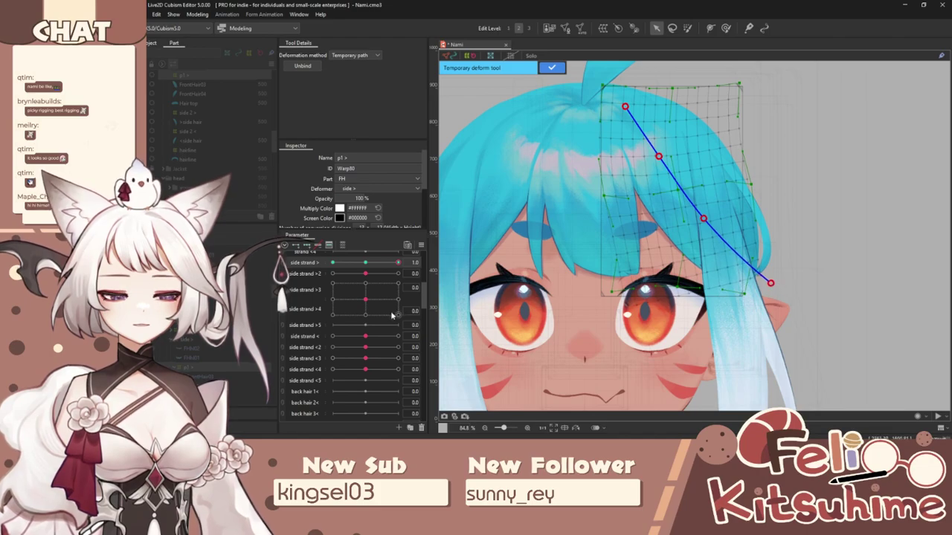
mouse_move(398, 263)
left_mouse_down()
mouse_move(380, 268)
mouse_move(402, 263)
left_mouse_up()
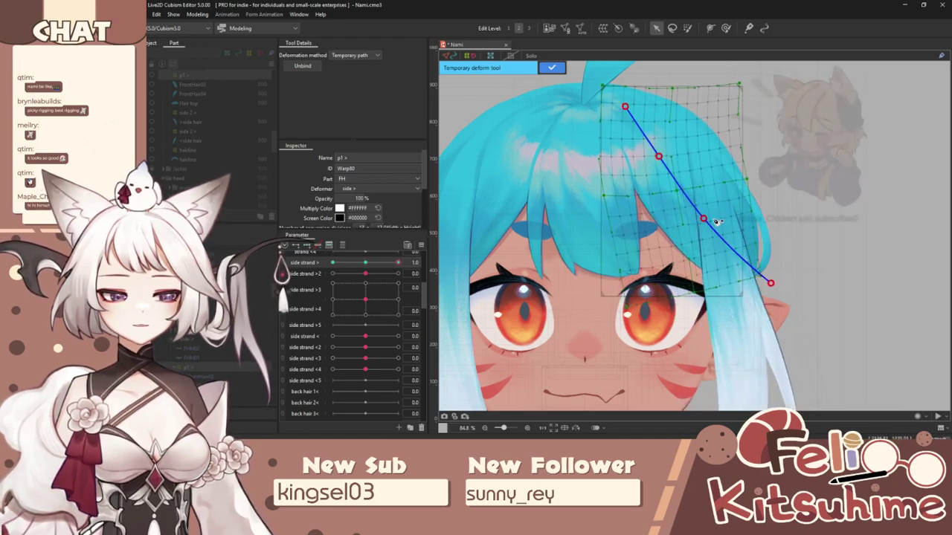
left_click_drag(703, 220, 701, 223)
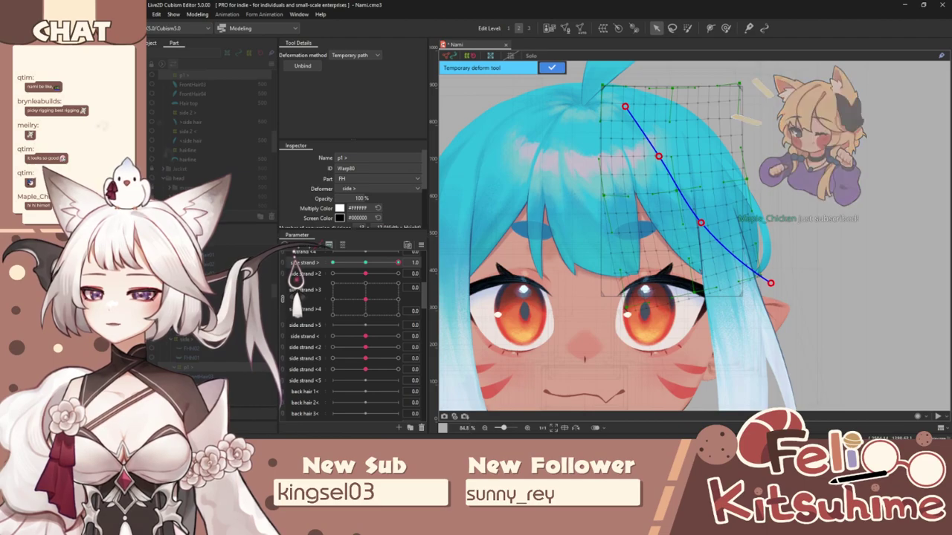
left_click_drag(392, 262, 405, 269)
left_click_drag(702, 223, 700, 226)
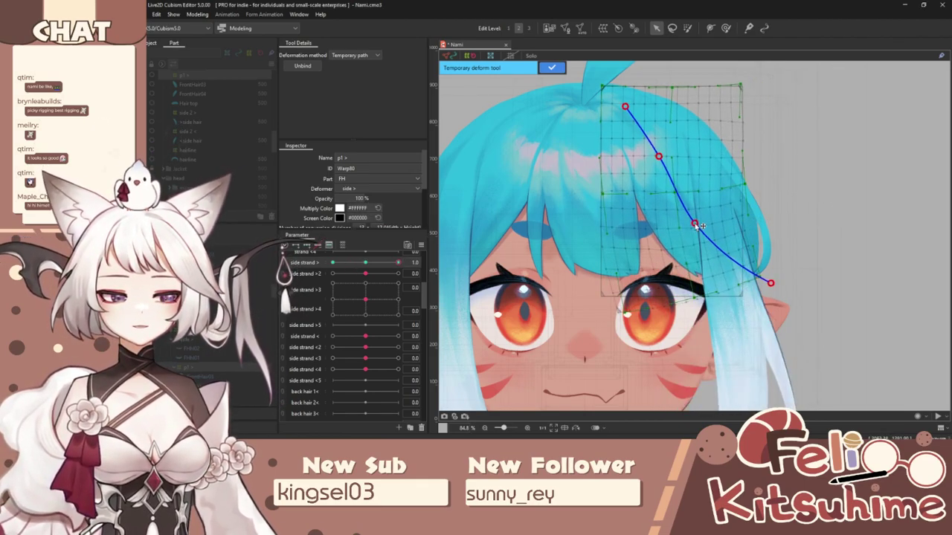
left_click_drag(374, 263, 327, 264)
left_click(552, 67)
Step: Bend p1 > inward at side strand > -1.0 using a four-point temporary deform path along the bang
key("ctrl+t")
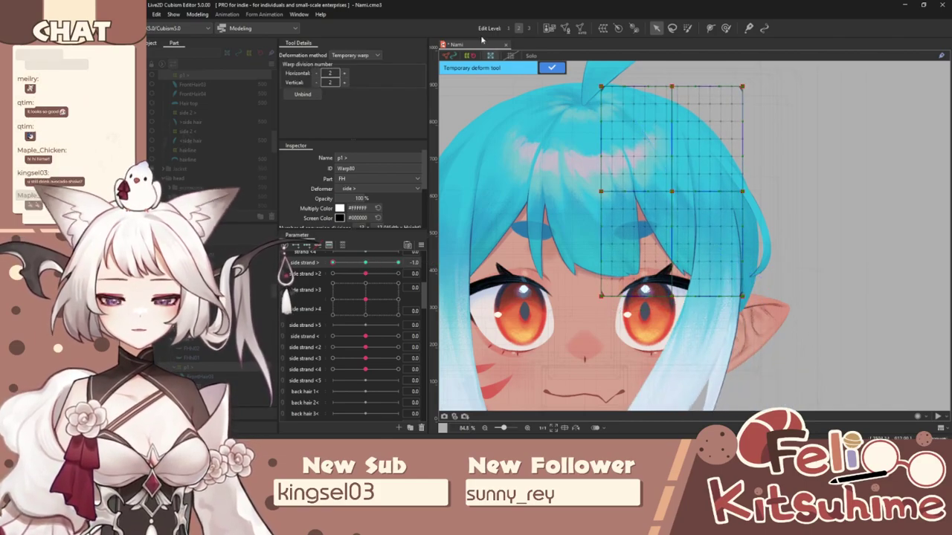
left_click(367, 56)
left_click(351, 116)
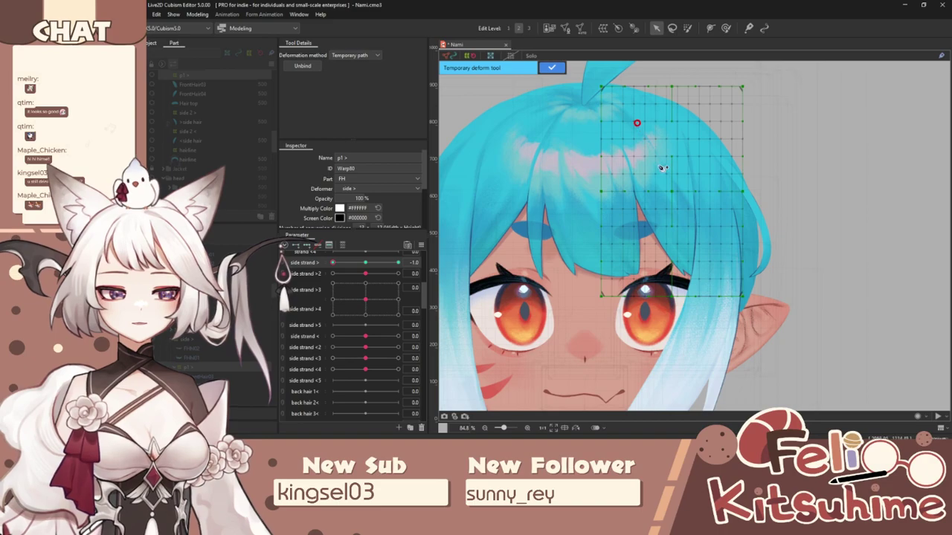
left_click_drag(689, 226, 682, 228)
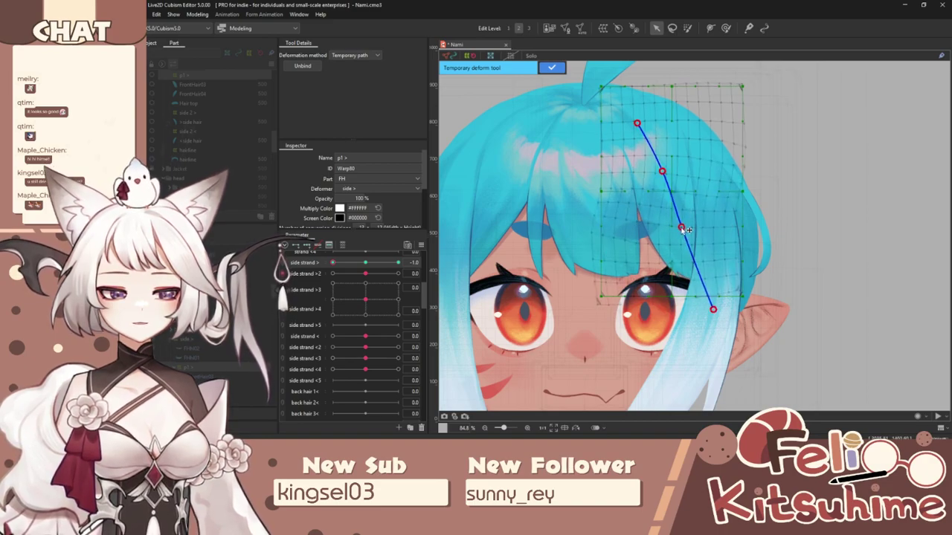
left_click_drag(709, 309, 691, 310)
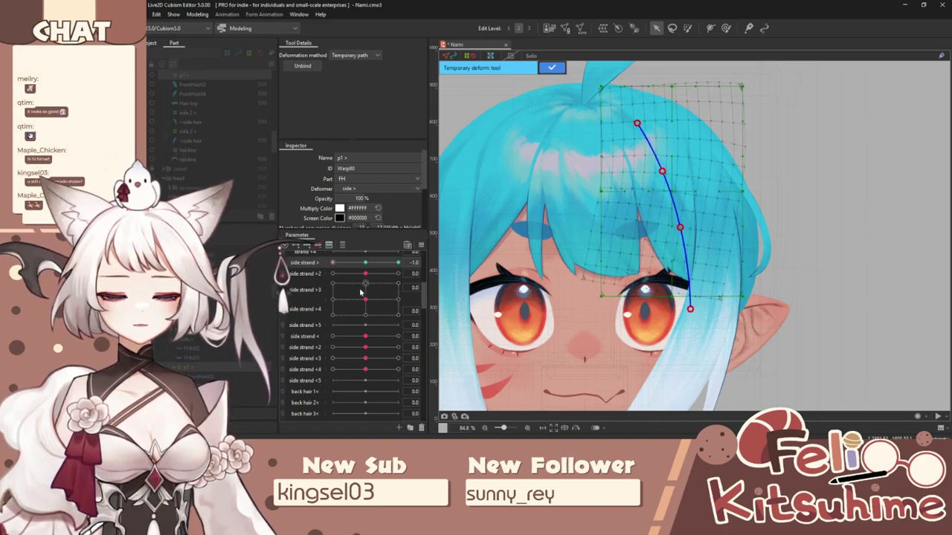
left_click_drag(367, 266, 327, 260)
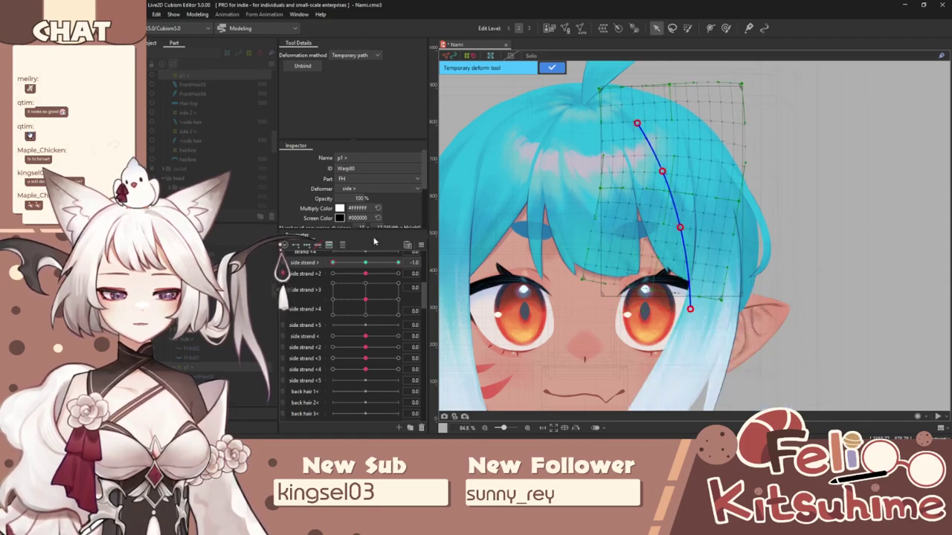
left_click_drag(679, 226, 686, 229)
mouse_move(366, 266)
left_mouse_down()
mouse_move(321, 269)
mouse_move(500, 251)
mouse_move(295, 271)
mouse_move(370, 261)
left_mouse_up()
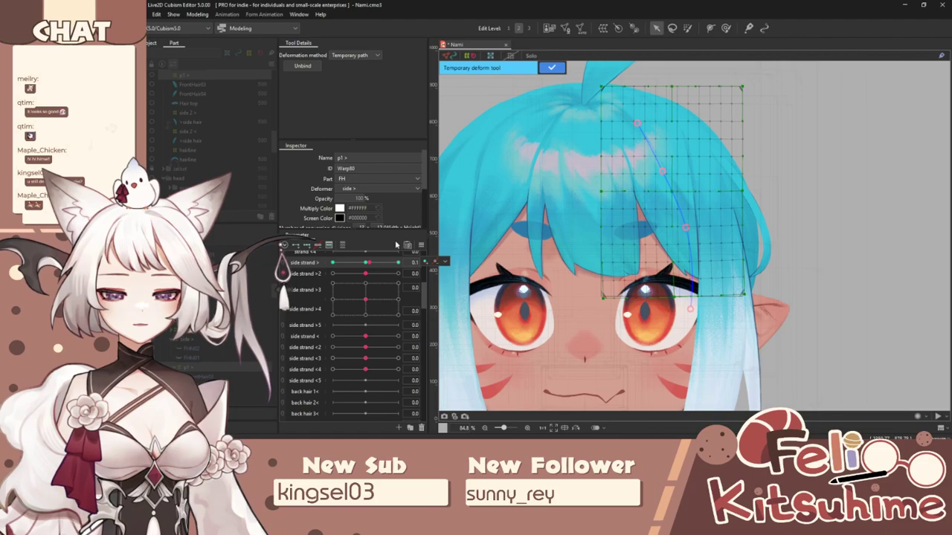
Step: Apply Ellipse Interpolation to p1 > on side strand >, finish the temporary deformation, and save the model
left_click(421, 245)
left_click(467, 357)
left_click(520, 222)
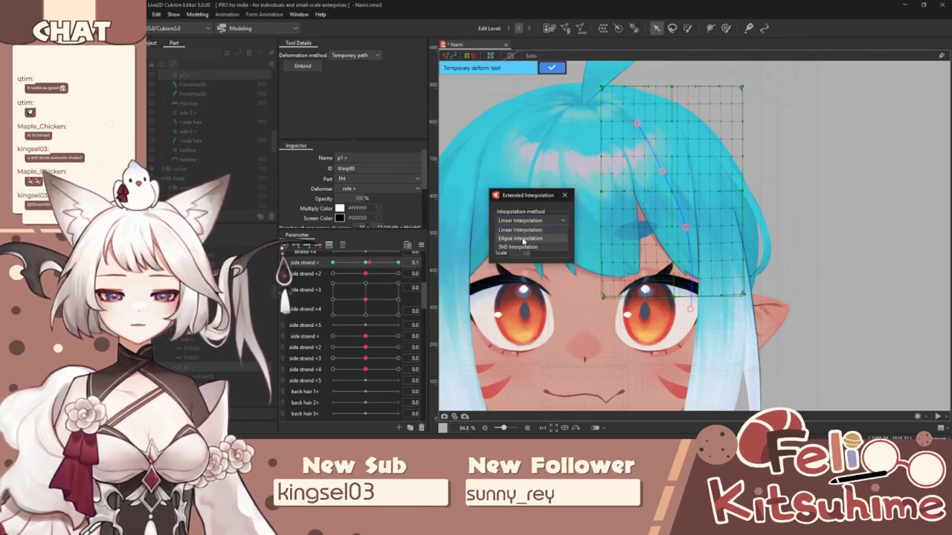
left_click(520, 232)
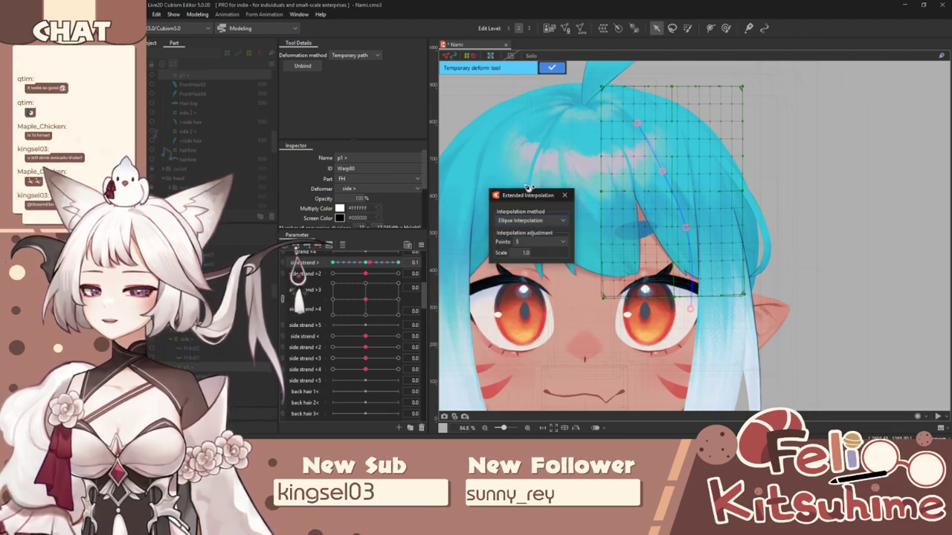
left_click(564, 196)
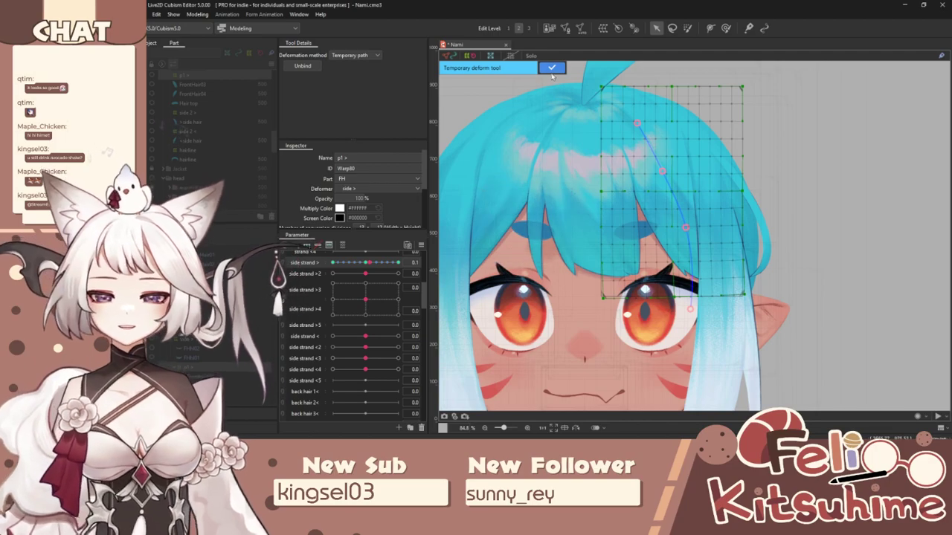
left_click(551, 70)
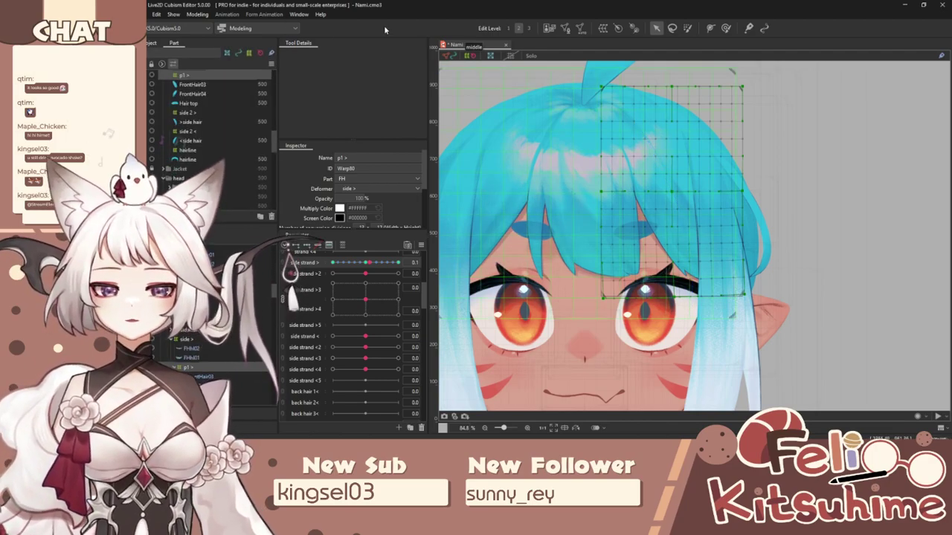
left_click(157, 17)
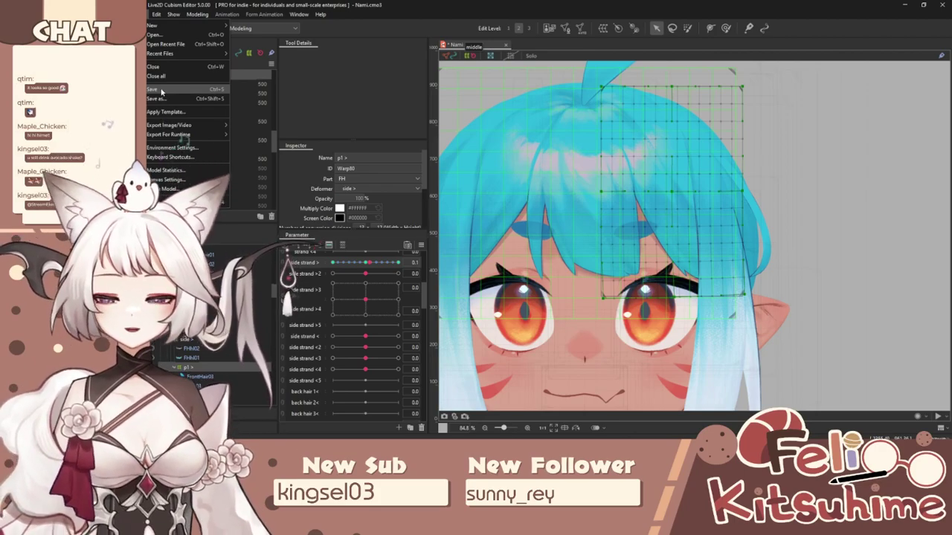
left_click(161, 92)
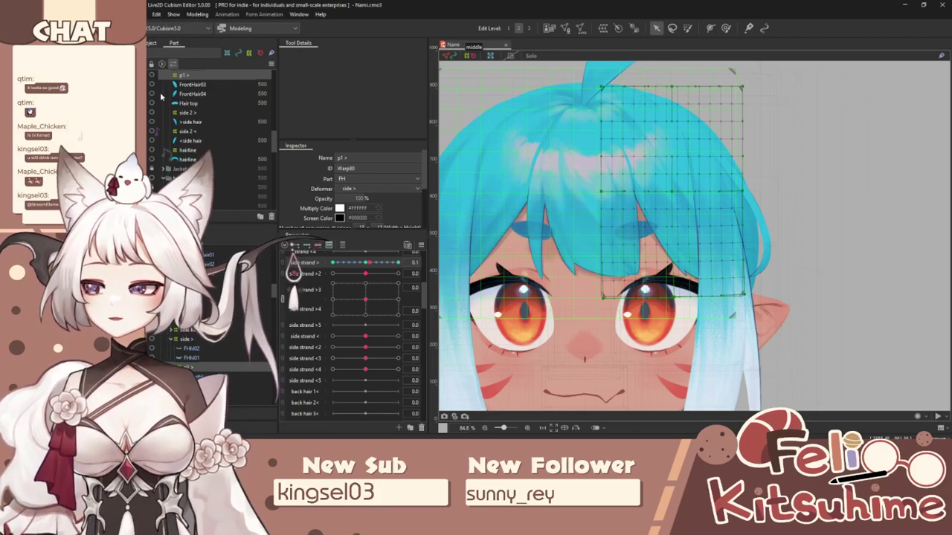
Step: Examine the side bang's swing in Physics Settings by turning the head from side to side and return to modeling
left_click(197, 14)
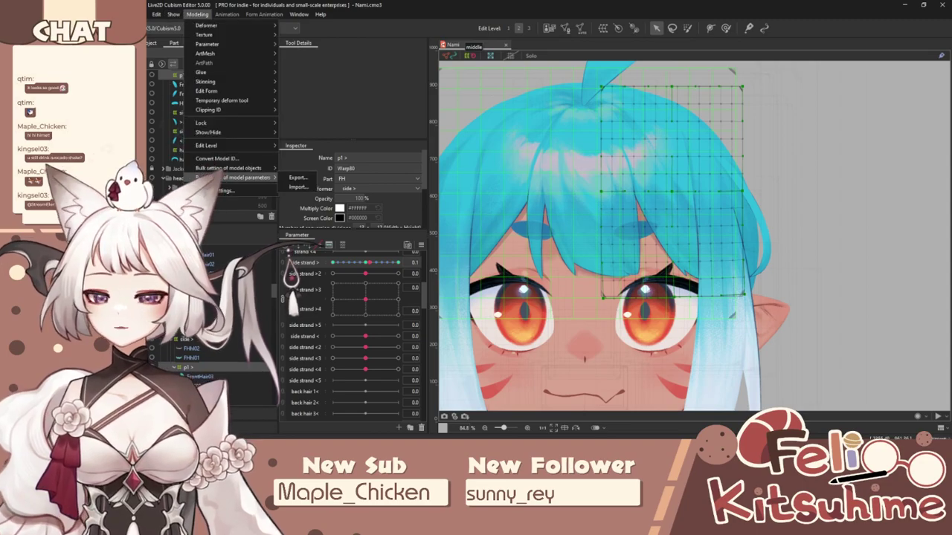
left_click(222, 190)
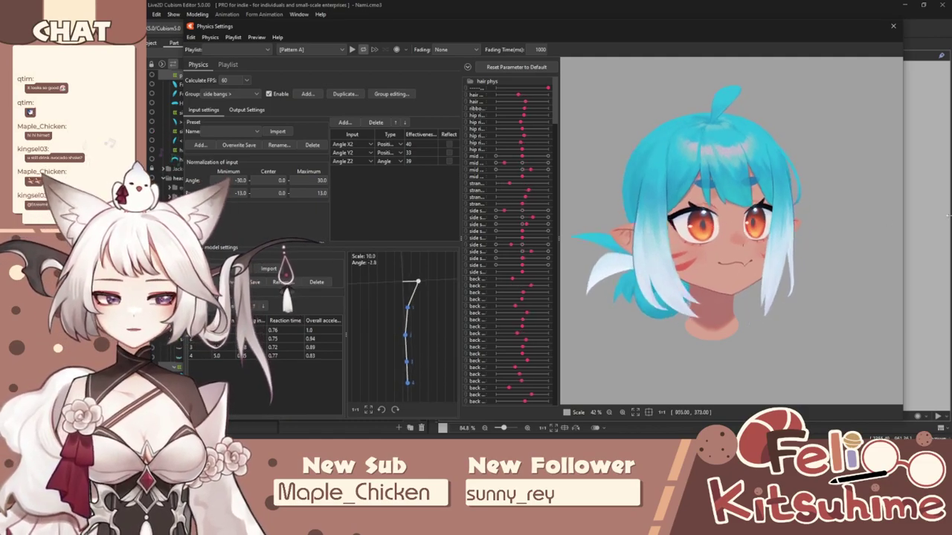
scroll(677, 205, "up", 3)
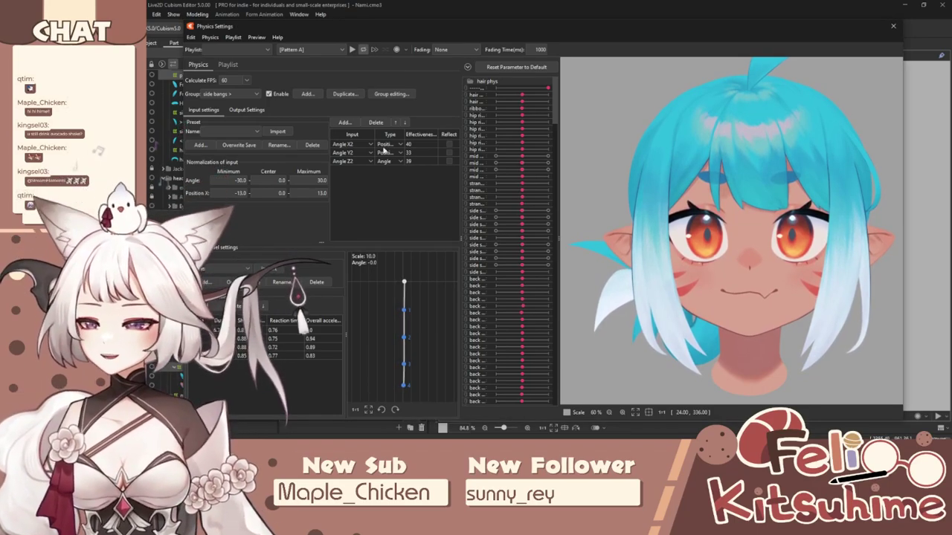
scroll(788, 165, "down", 3)
scroll(812, 152, "up", 5)
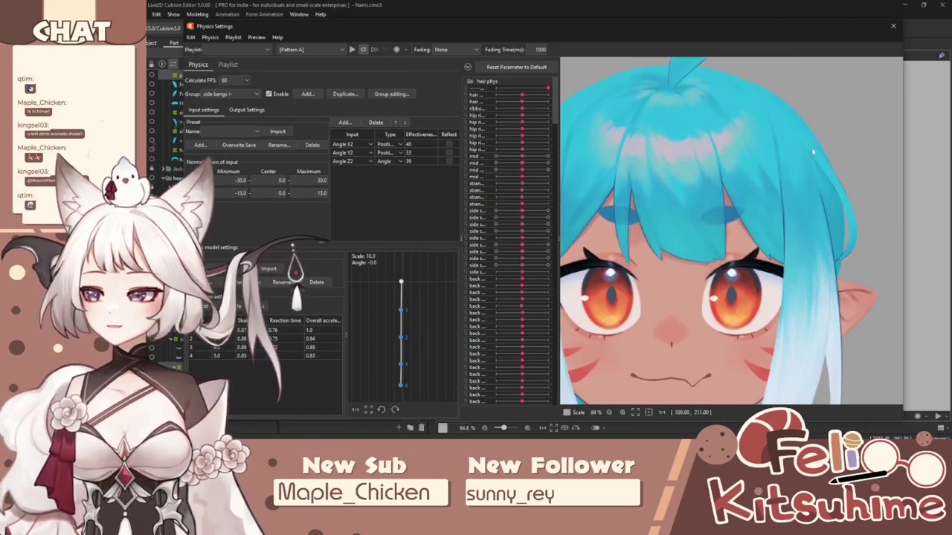
scroll(721, 212, "down", 3)
left_click_drag(721, 214, 768, 234)
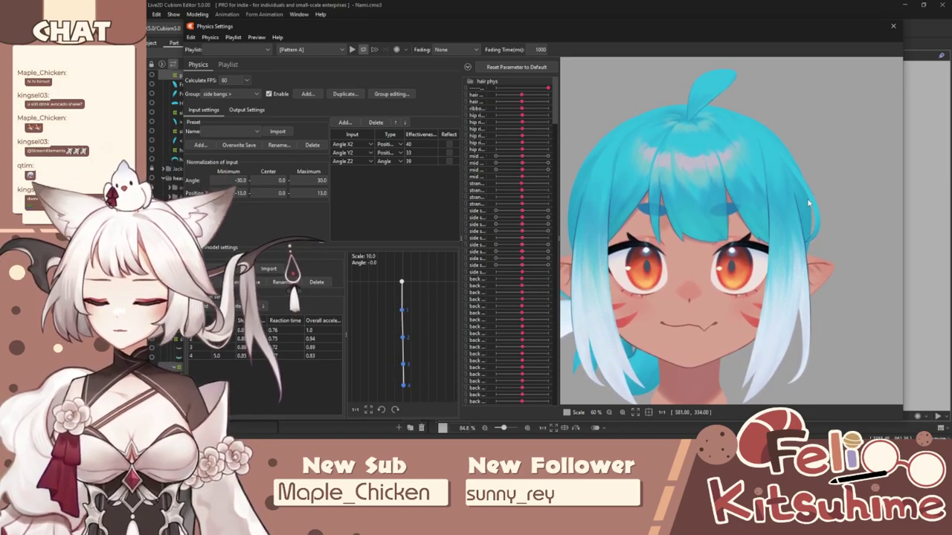
left_click_drag(830, 185, 567, 260)
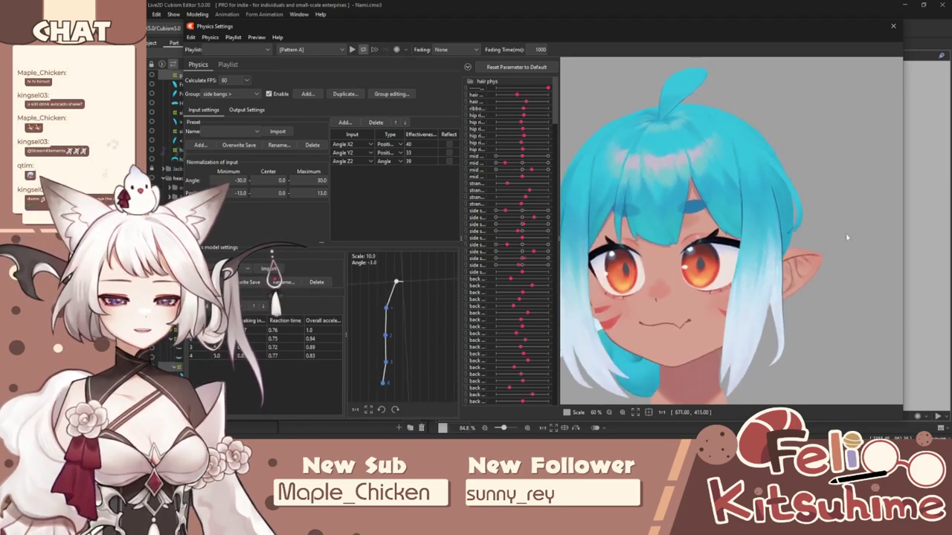
left_click(893, 28)
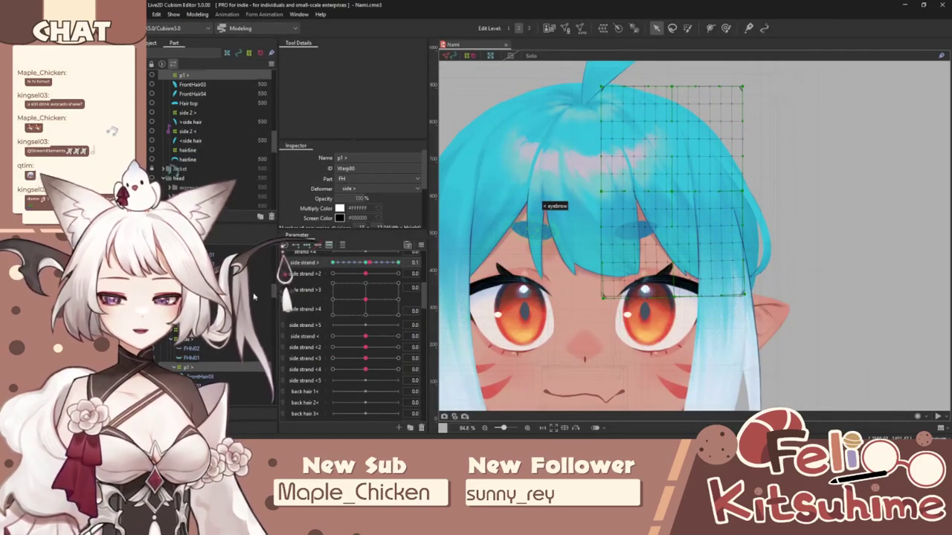
Step: Create a warp deformer named p1 as parent of p1 > with 2 × 2 Bezier divisions and hide the selection overlay
left_click(365, 264)
mouse_move(365, 274)
left_mouse_down()
mouse_move(324, 281)
mouse_move(412, 276)
mouse_move(372, 280)
left_mouse_up()
left_click(603, 27)
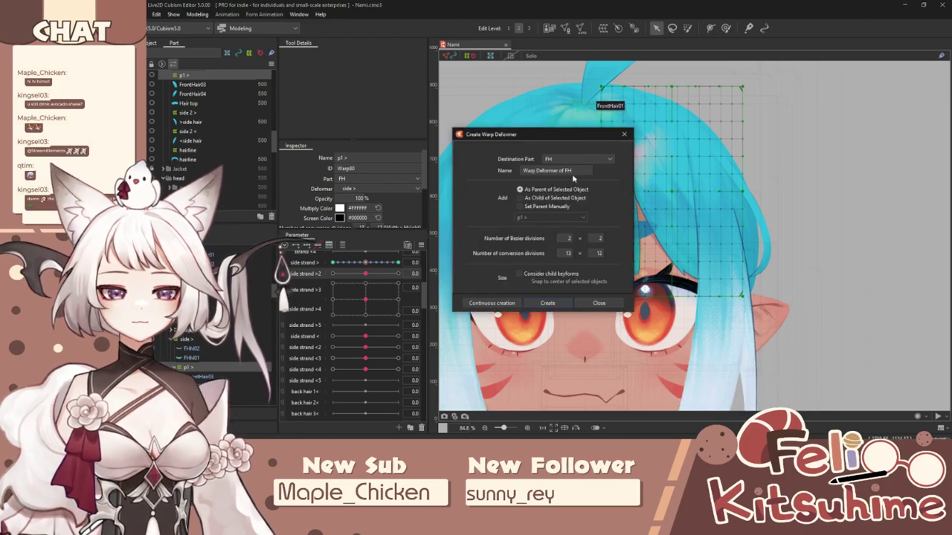
left_click(552, 305)
left_click(725, 29)
key("ctrl+t")
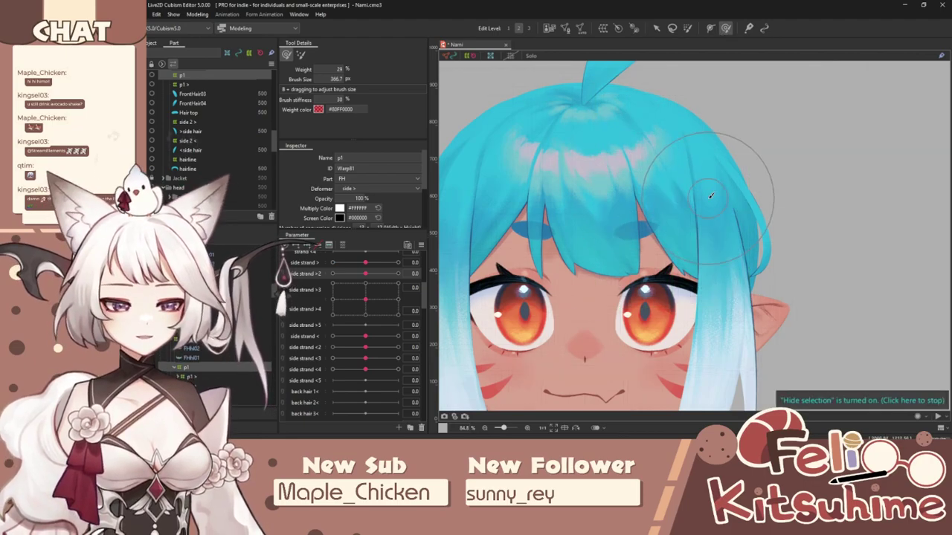
Step: Key p1 with three points on mid bang1 and reshape the bang at 1.0 with the deform brush
scroll(705, 198, "up", 2)
left_click_drag(584, 251, 552, 261)
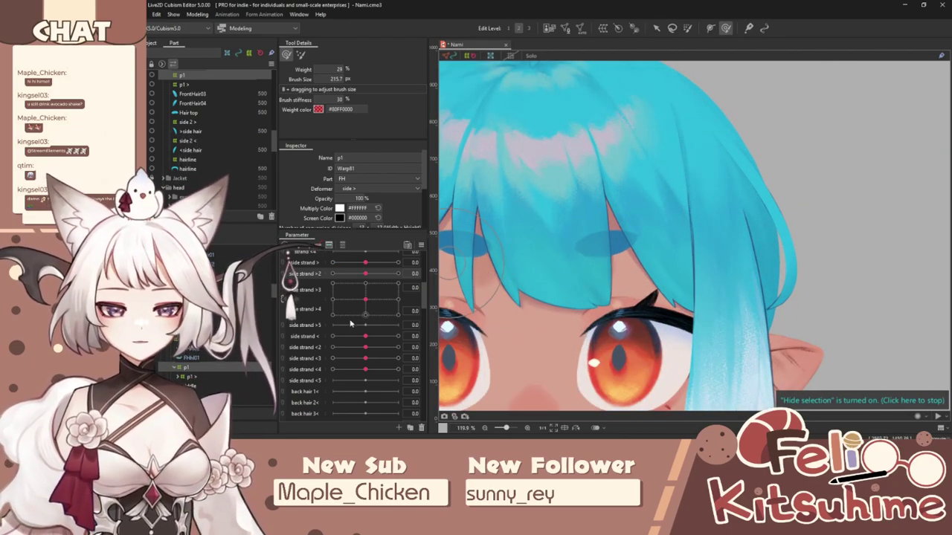
left_click_drag(365, 336, 442, 330)
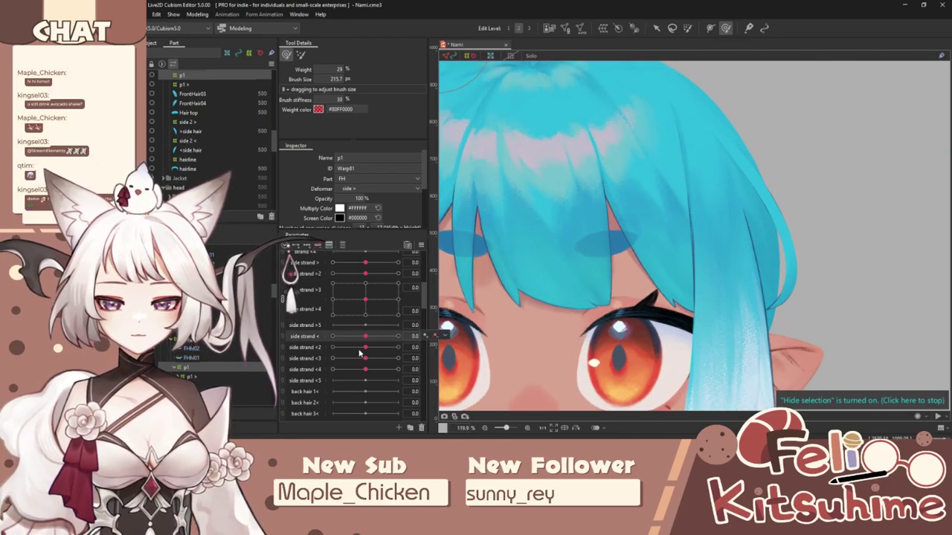
scroll(360, 354, "up", 4)
left_click_drag(365, 311, 357, 320)
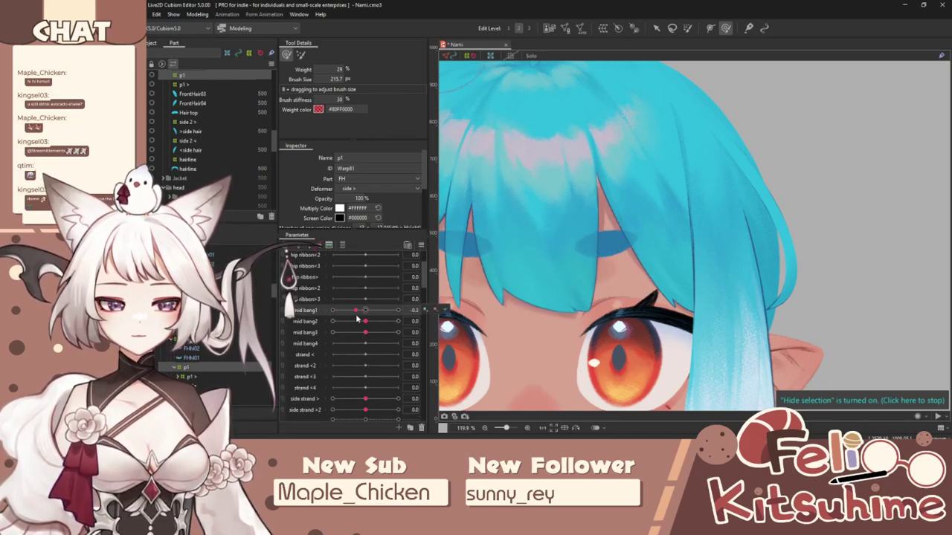
left_click(317, 312)
left_click(398, 310)
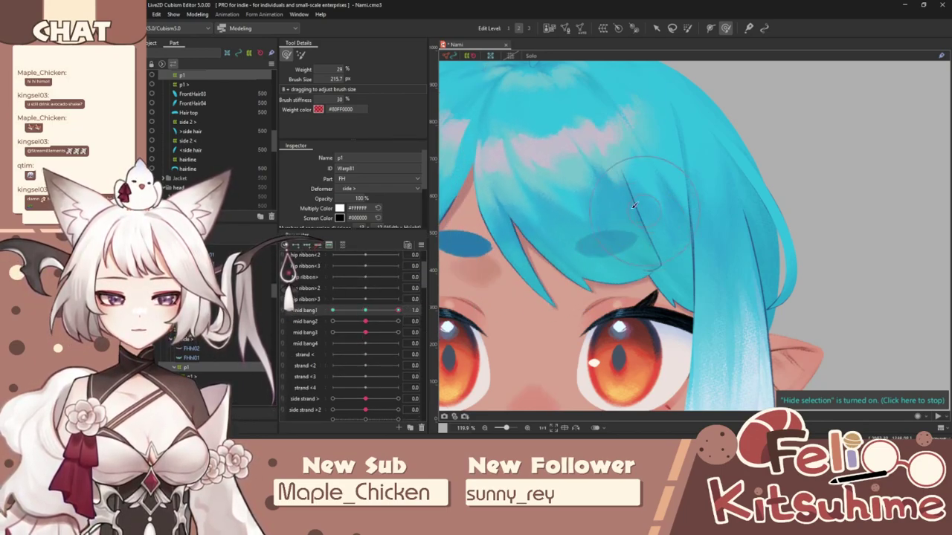
left_click_drag(612, 218, 593, 222)
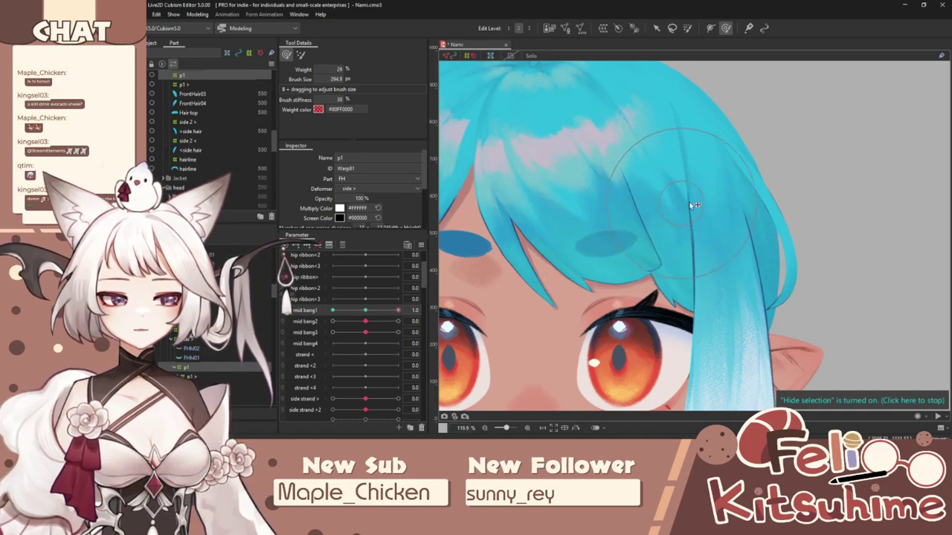
Step: Reshape p1 near the parting of the bangs at mid bang1 -1.0 and return the parameter to 0.0
left_click_drag(398, 310, 332, 311)
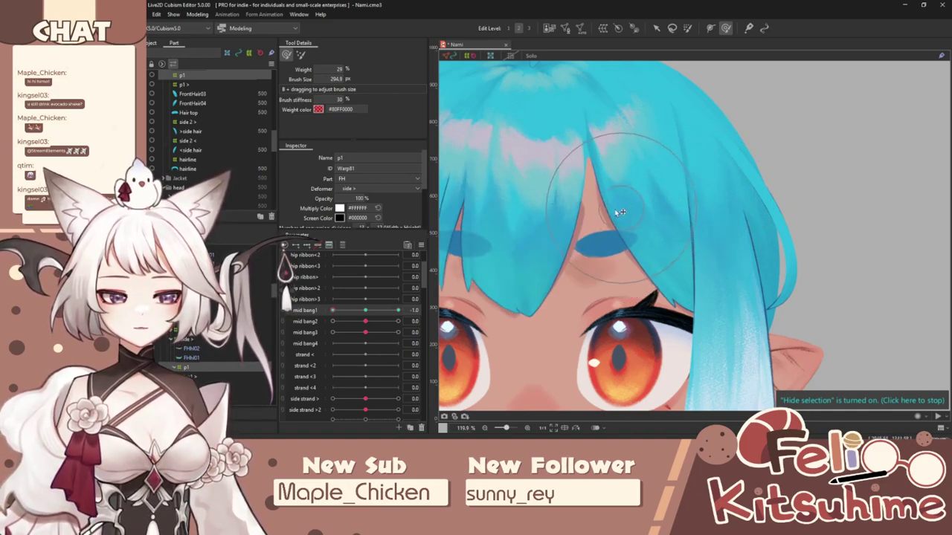
left_click_drag(569, 214, 575, 153)
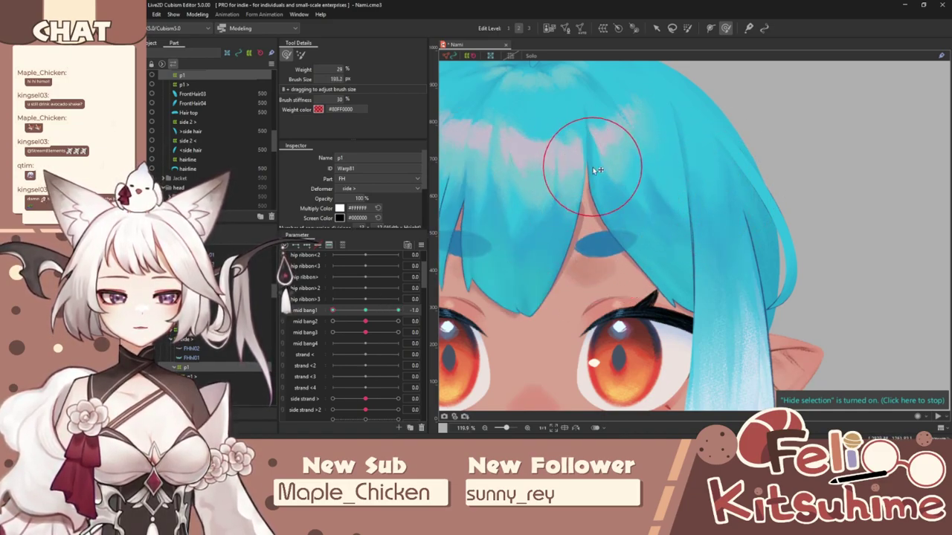
left_click_drag(332, 310, 367, 312)
left_click(653, 27)
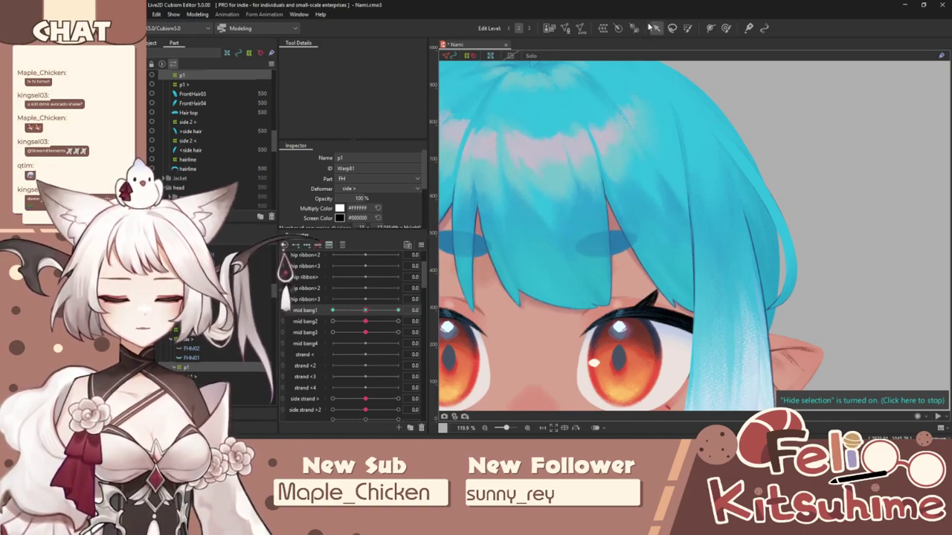
left_click(192, 348)
left_click(191, 357, "shift")
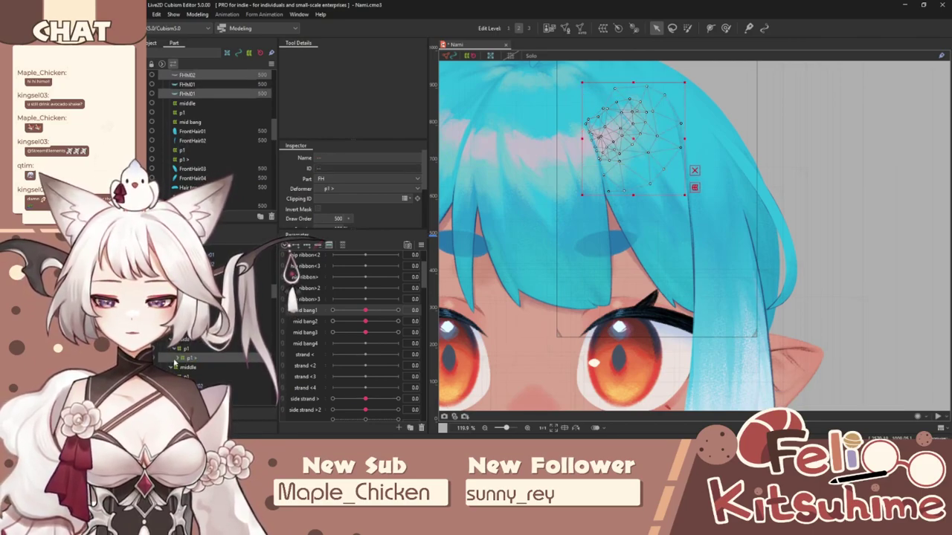
left_click(177, 360)
left_click(728, 27)
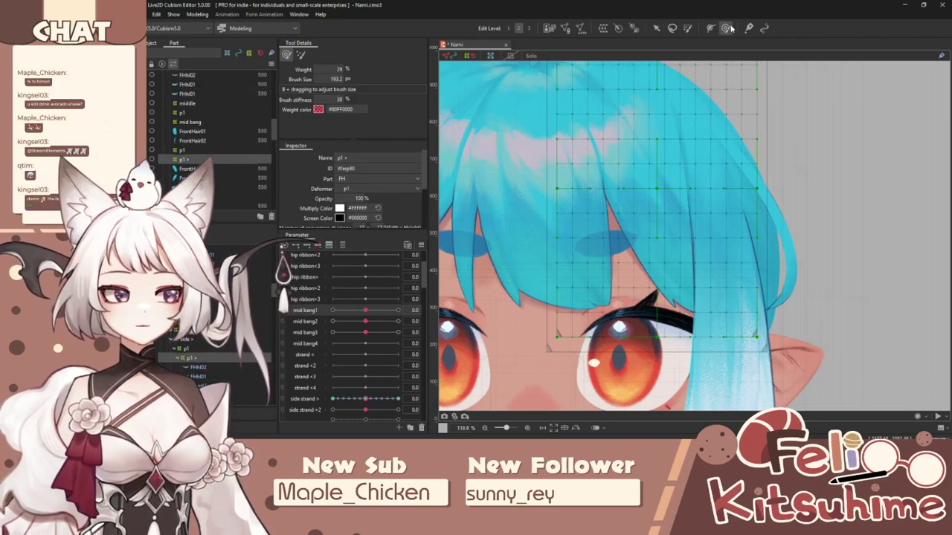
key("ctrl+t")
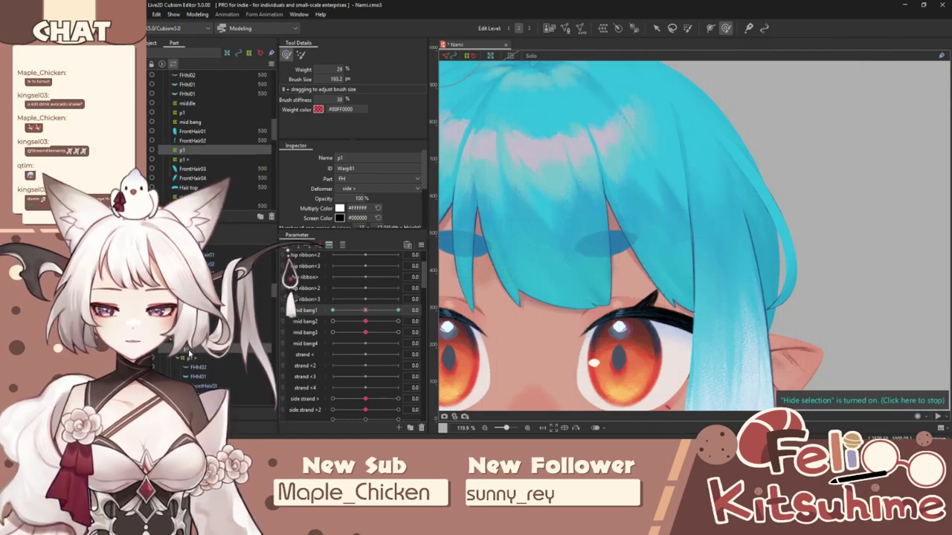
Step: Key p1 on mid bang2 and reshape the bang's lower part at 1.0 and -1.0 with the deform brush
mouse_move(368, 309)
left_mouse_down()
mouse_move(330, 310)
mouse_move(449, 316)
mouse_move(365, 326)
mouse_move(405, 321)
left_mouse_up()
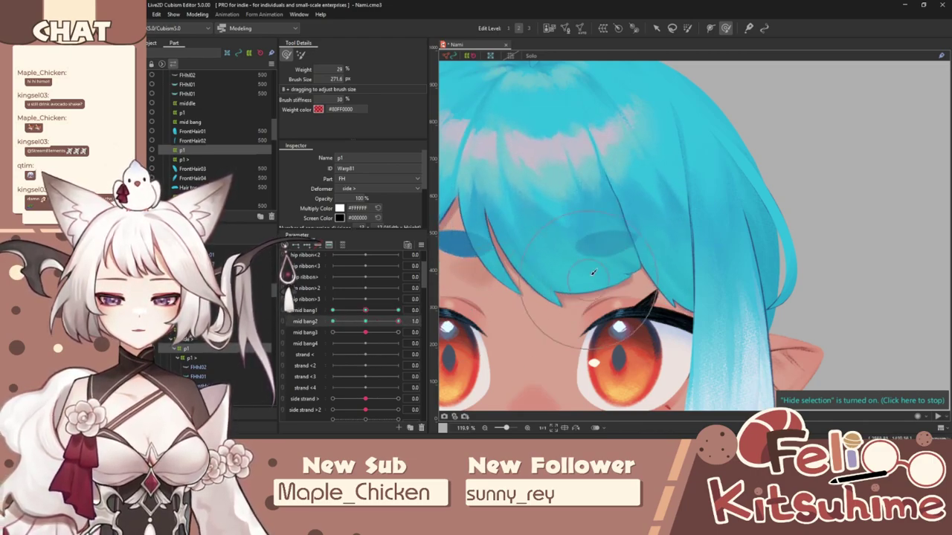
left_click_drag(568, 277, 583, 279)
mouse_move(649, 302)
left_mouse_down()
mouse_move(707, 299)
mouse_move(660, 265)
left_mouse_up()
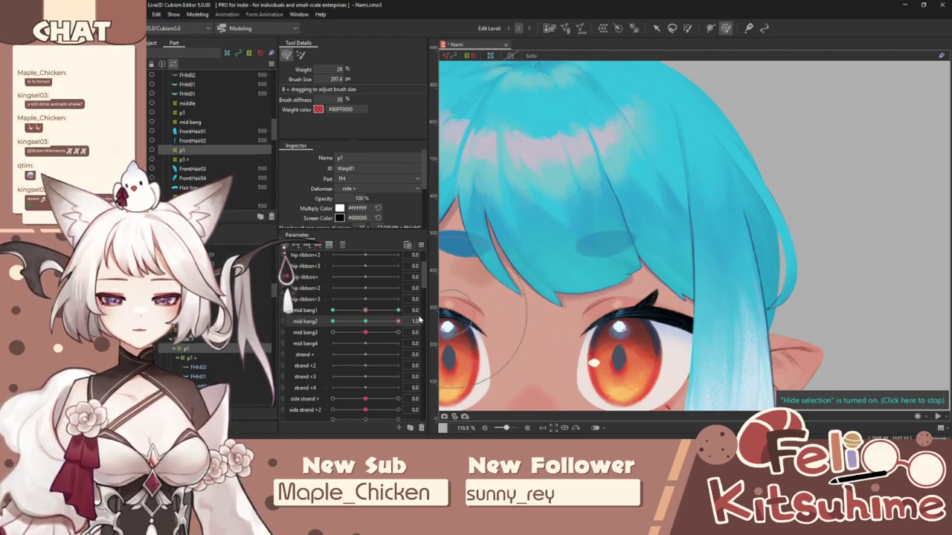
left_click_drag(399, 321, 332, 321)
left_click_drag(660, 278, 682, 278)
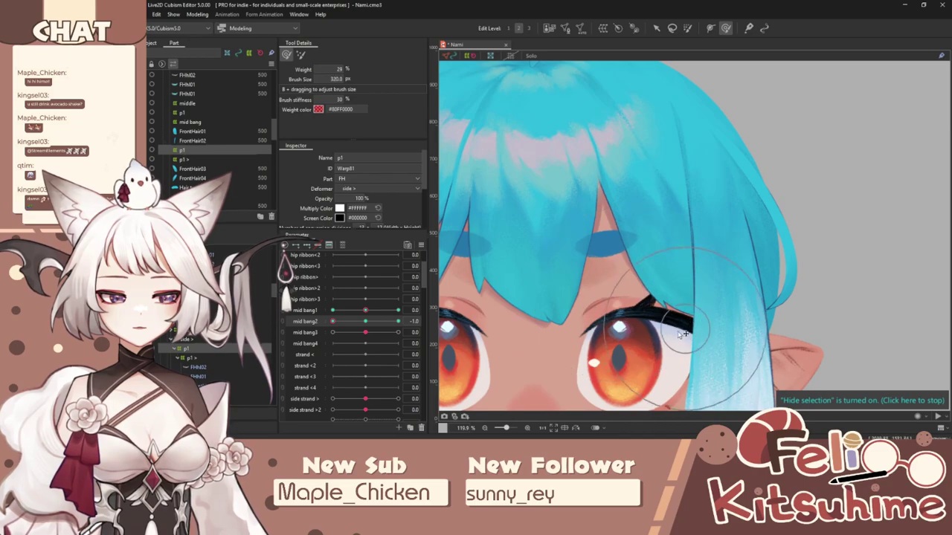
Step: Apply Ellipse Interpolation to p1 on mid bang2 and mid bang1, preview mid bang2, and return it to 0.0
left_click_drag(276, 332, 394, 324)
left_click(421, 246)
left_click(473, 357)
left_click(473, 355)
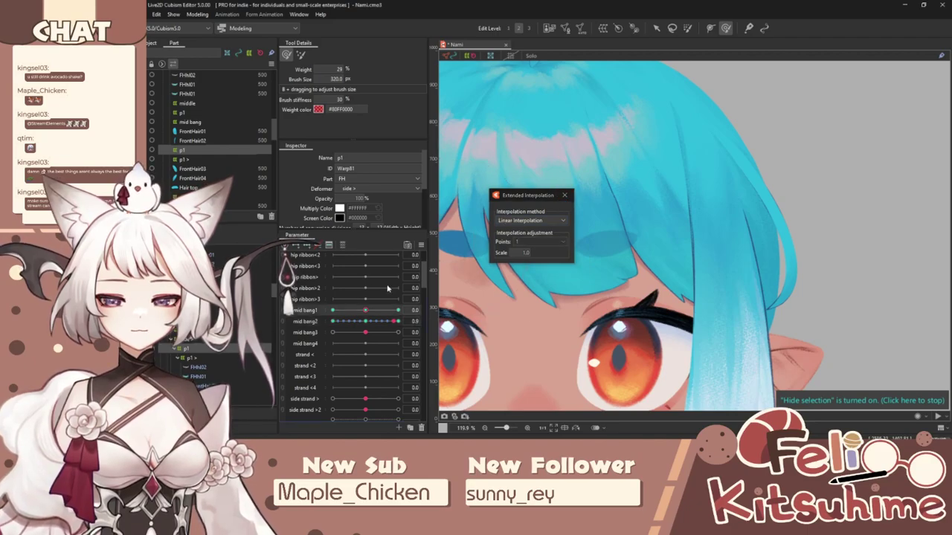
left_click(522, 220)
left_click(520, 239)
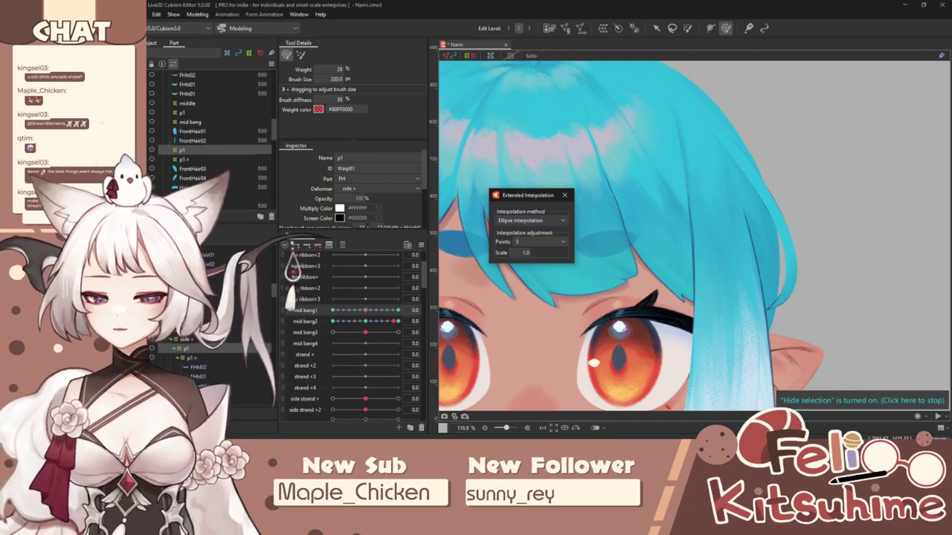
left_click_drag(393, 321, 352, 322)
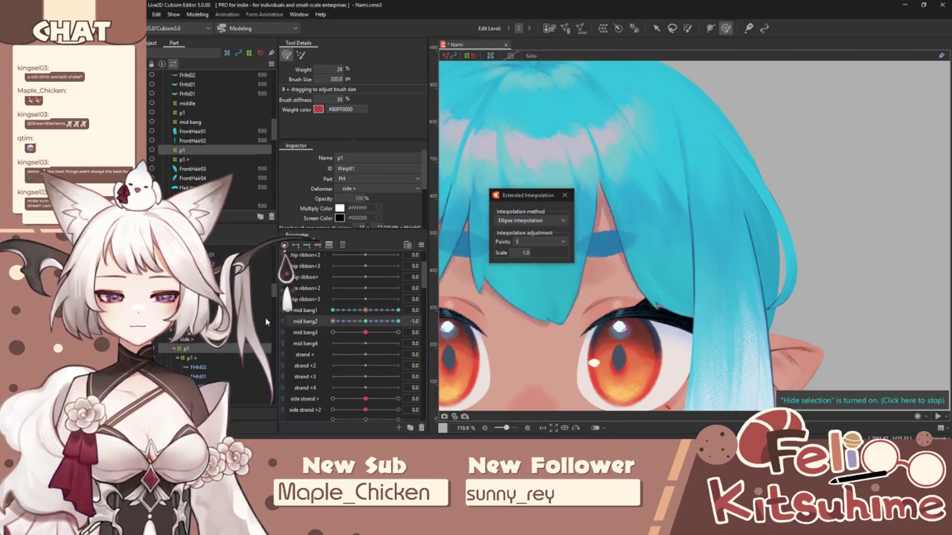
left_click(421, 245)
left_click(464, 321)
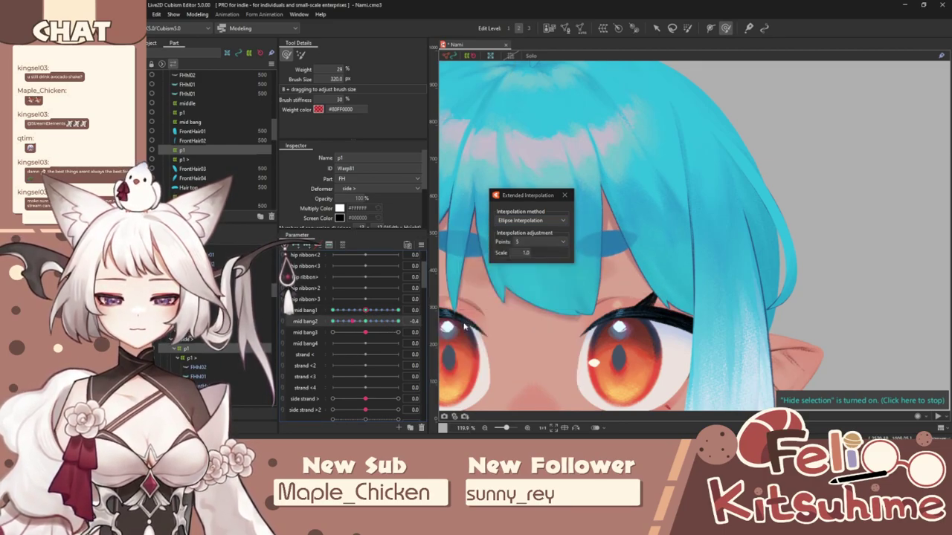
left_click(527, 305)
left_click(564, 196)
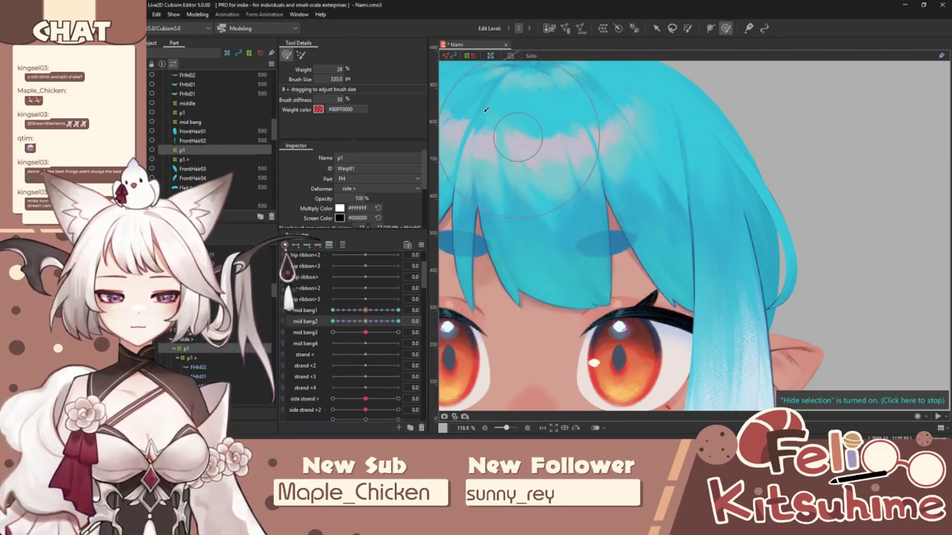
Step: Preview the front hair swing in the Physics Settings by turning the head, and close the window
left_click(197, 14)
left_click(241, 192)
scroll(658, 105, "up", 5)
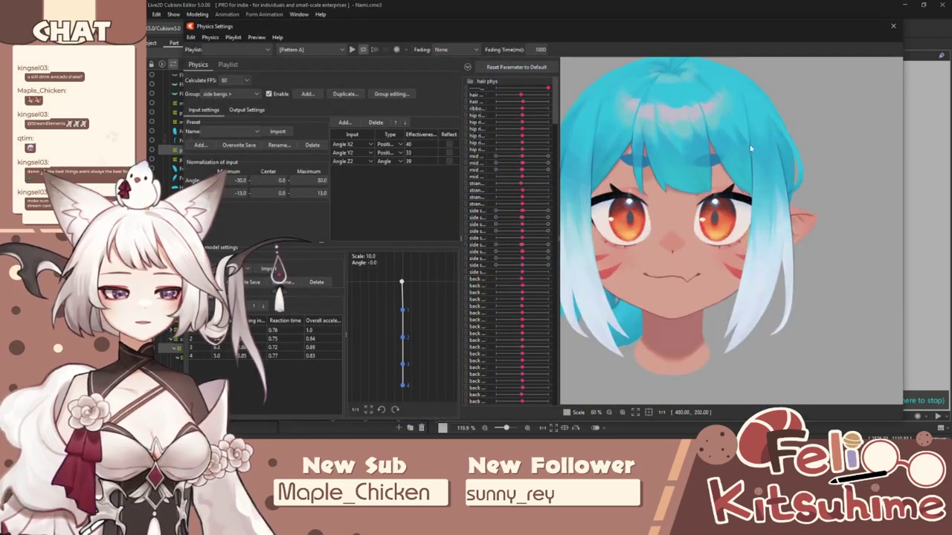
mouse_move(941, 197)
left_mouse_down()
mouse_move(504, 234)
mouse_move(943, 186)
left_mouse_up()
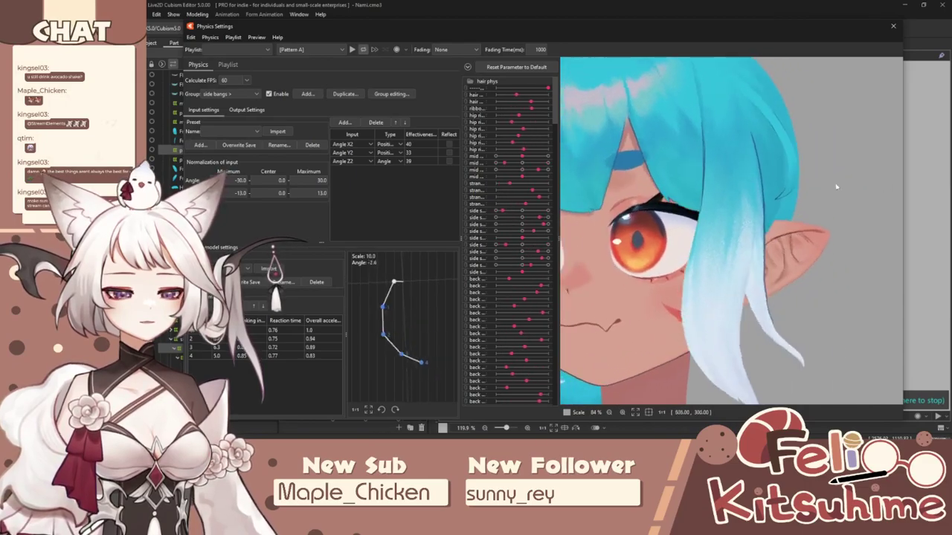
left_click(894, 26)
Step: Clear p1's keys on mid bang1 and mid bang2, key mid bang2 with three points, and reshape the bang at 1.0
left_click_drag(365, 321, 447, 314)
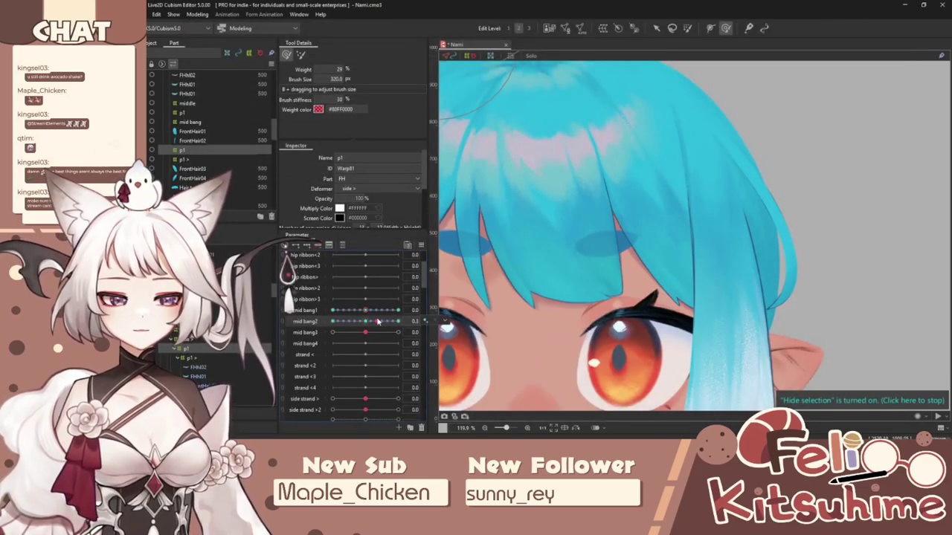
mouse_move(365, 310)
left_mouse_down()
mouse_move(299, 319)
mouse_move(379, 308)
mouse_move(340, 320)
mouse_move(368, 312)
left_mouse_up()
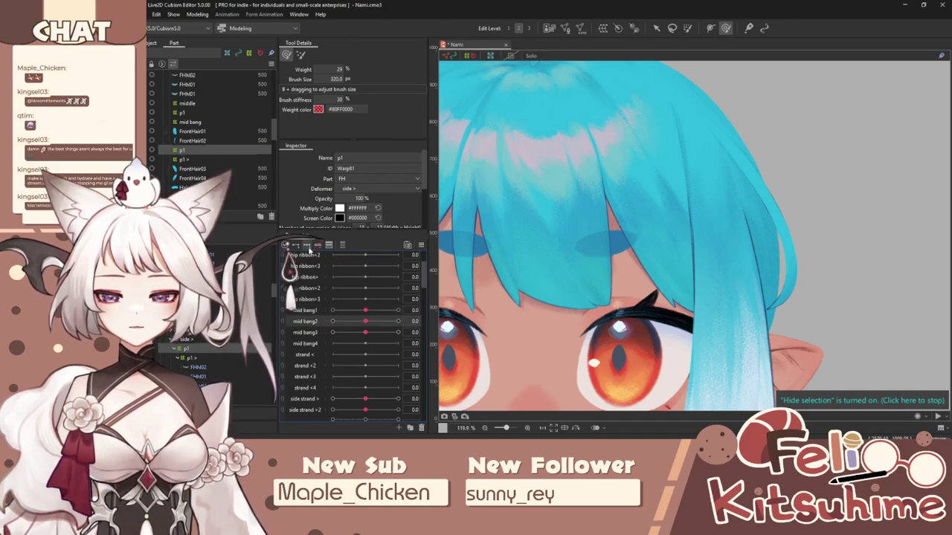
left_click_drag(365, 321, 399, 323)
scroll(644, 251, "down", 2)
left_click_drag(591, 226, 590, 242)
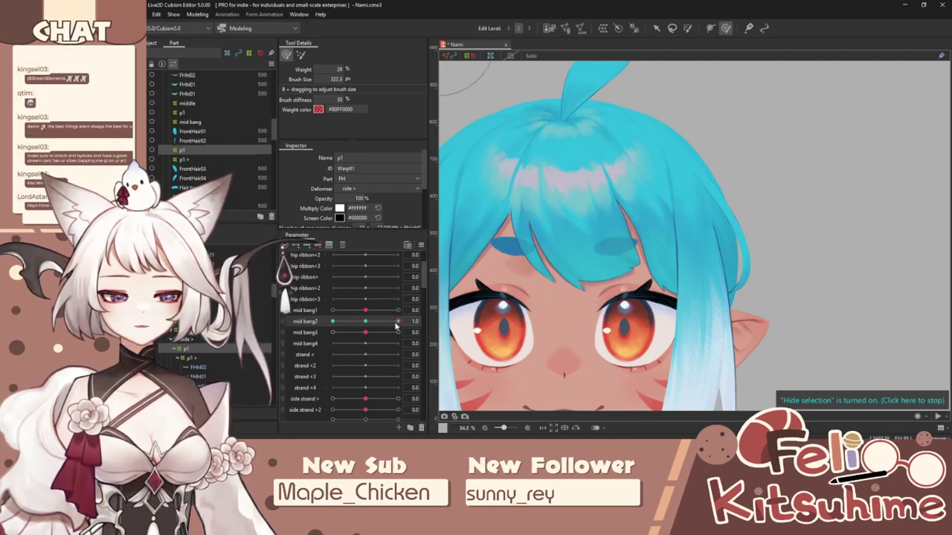
left_click_drag(396, 326, 376, 325)
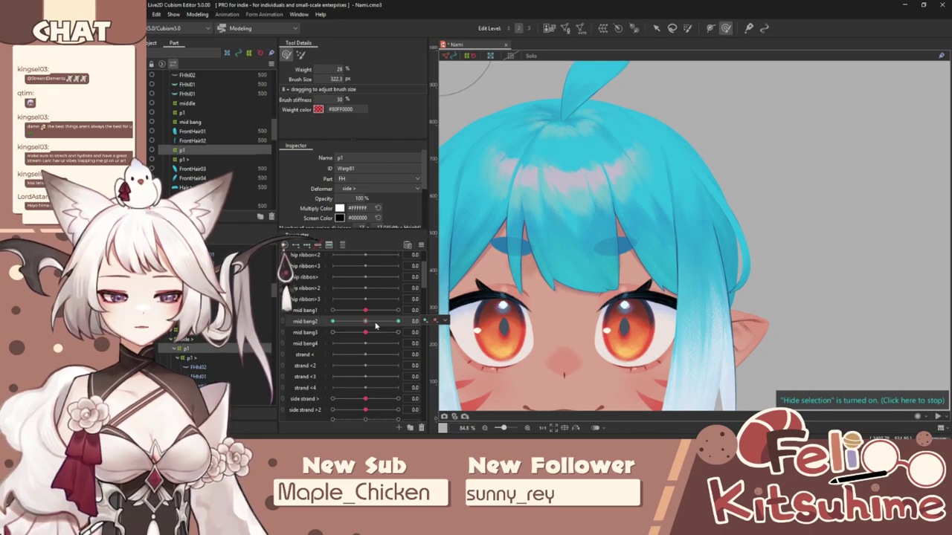
left_click(397, 322)
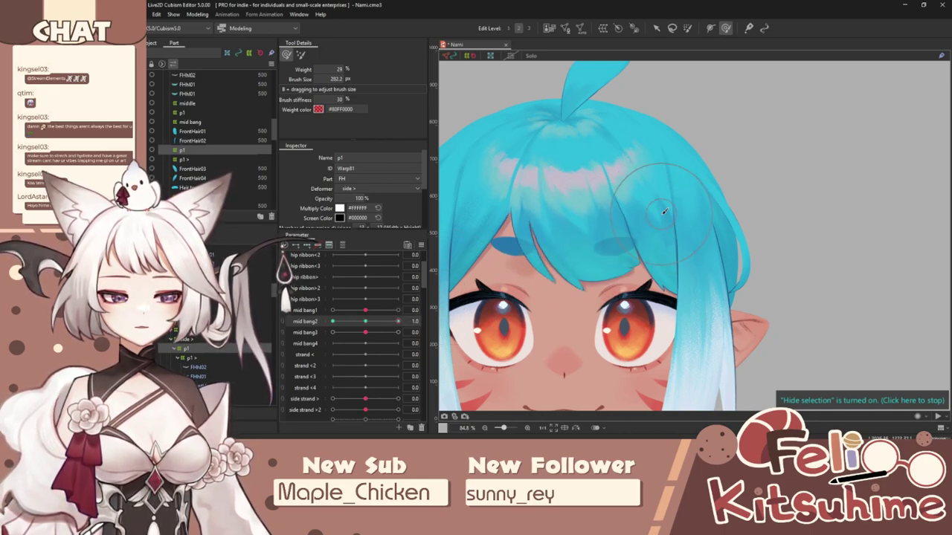
Step: Reshape p1's side bang at mid bang2 -1.0 with the deform brush and return the parameter to 0.0
left_click(399, 321)
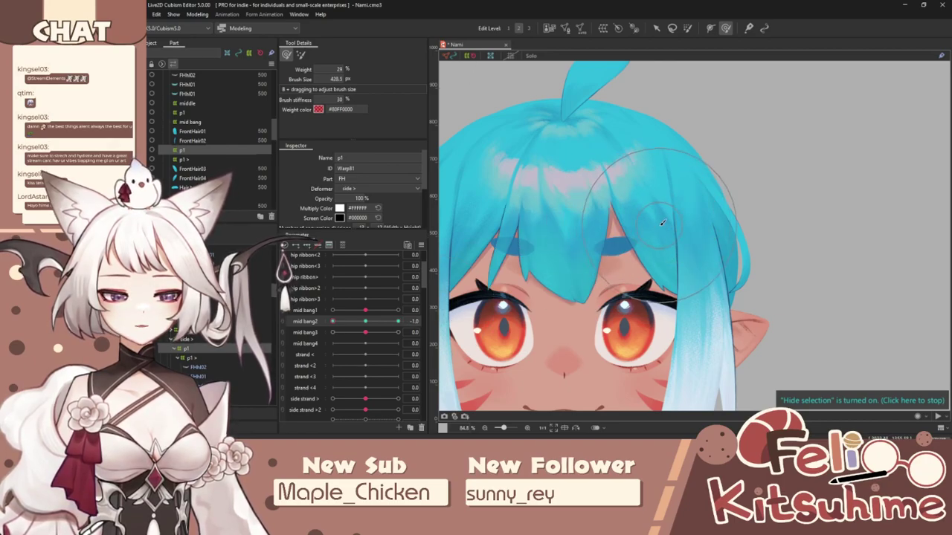
left_click_drag(662, 223, 642, 227)
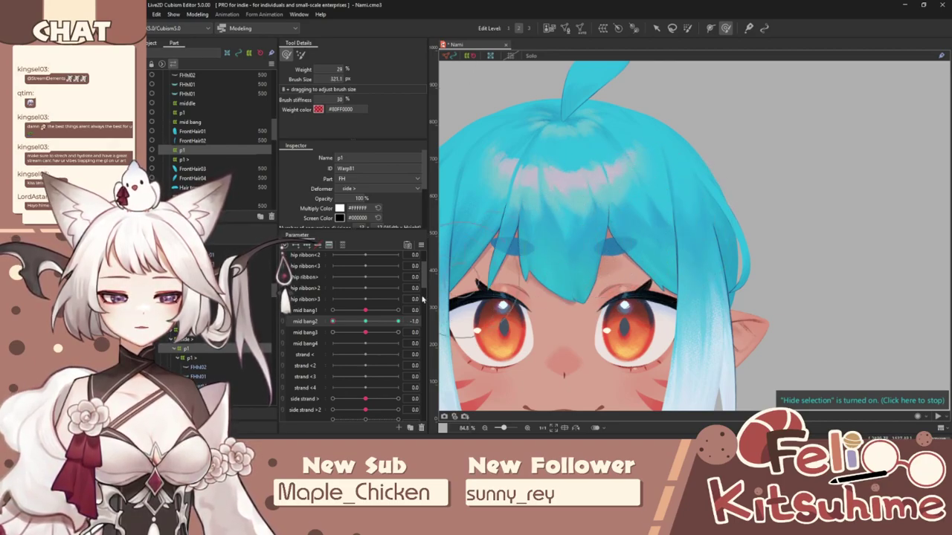
left_click(399, 321)
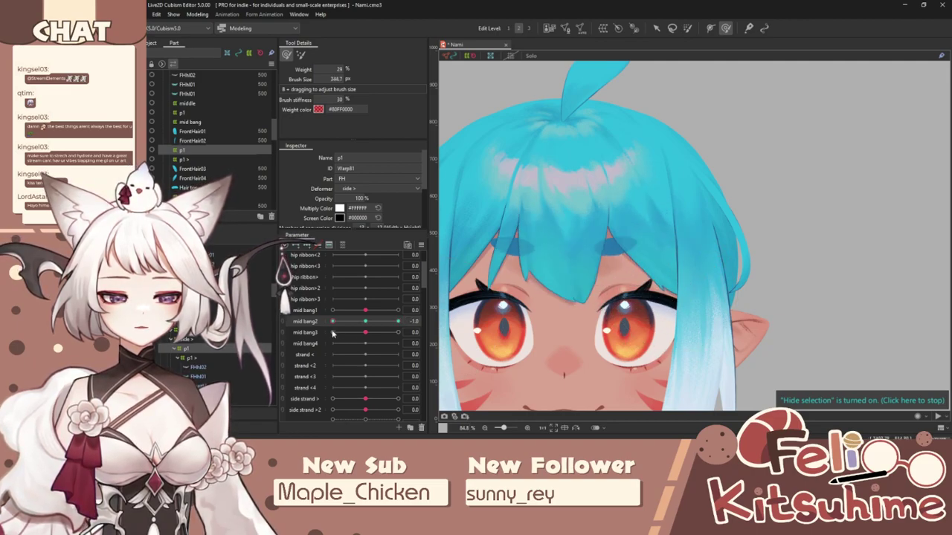
left_click(365, 321)
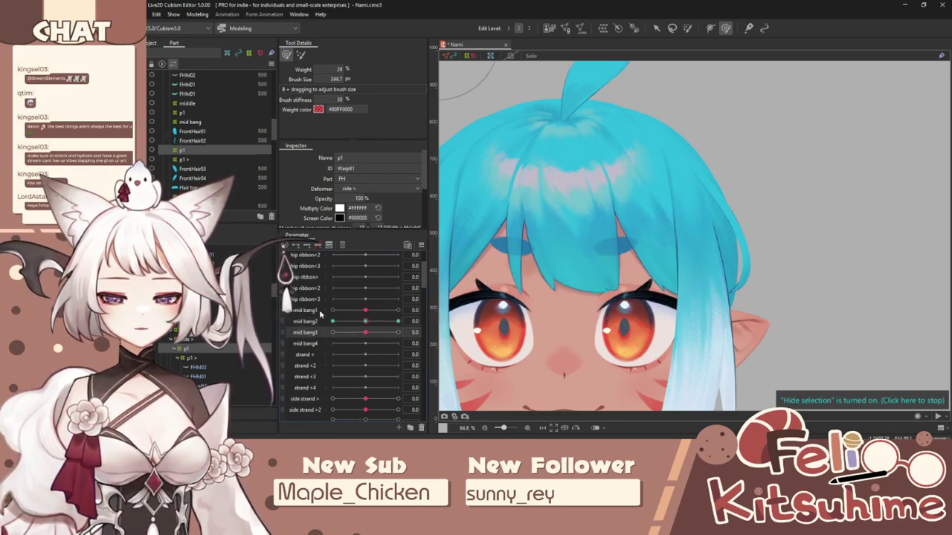
Step: Key p1 with three points on mid bang3 and reshape the bang's lower part at 1.0 and -1.0 with the deform brush
left_click(399, 333)
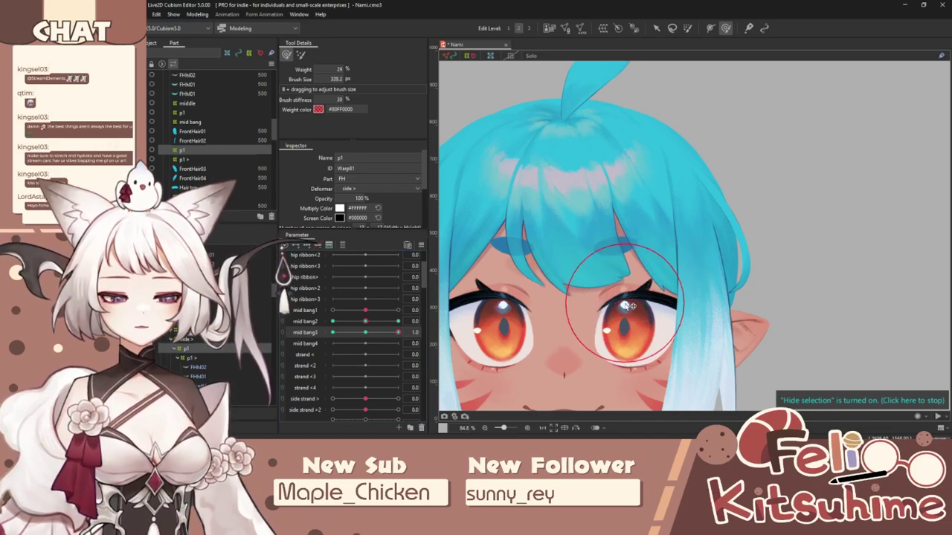
mouse_move(626, 306)
left_mouse_down()
mouse_move(639, 313)
mouse_move(701, 289)
left_mouse_up()
left_click_drag(398, 332, 364, 340)
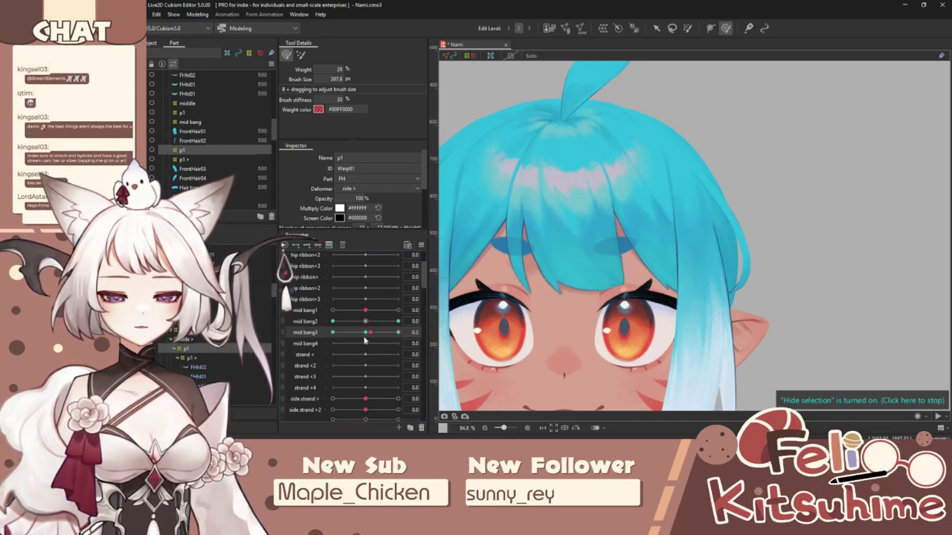
left_click(332, 333)
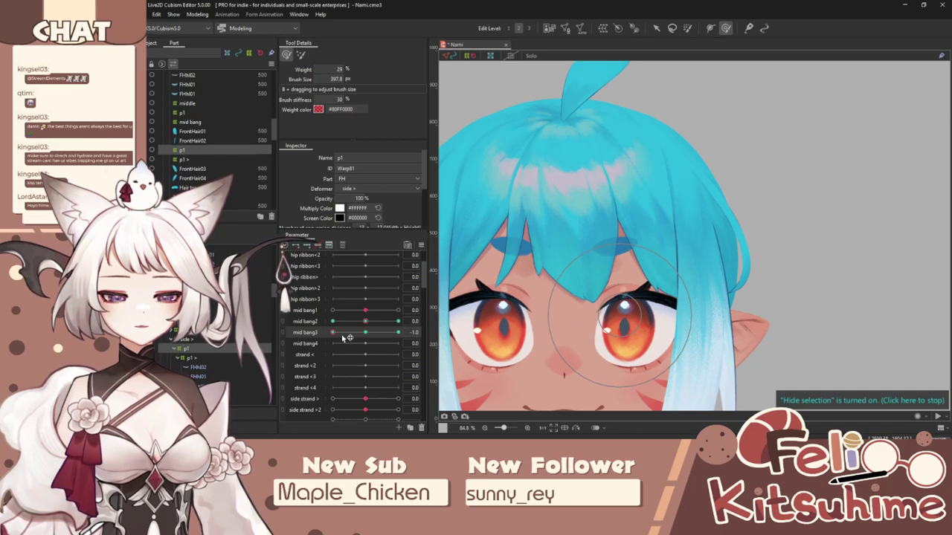
left_click(381, 333)
Step: Synthesize the corners of mid bang2 and mid bang3 for the selected p1 deformer
left_click(421, 244)
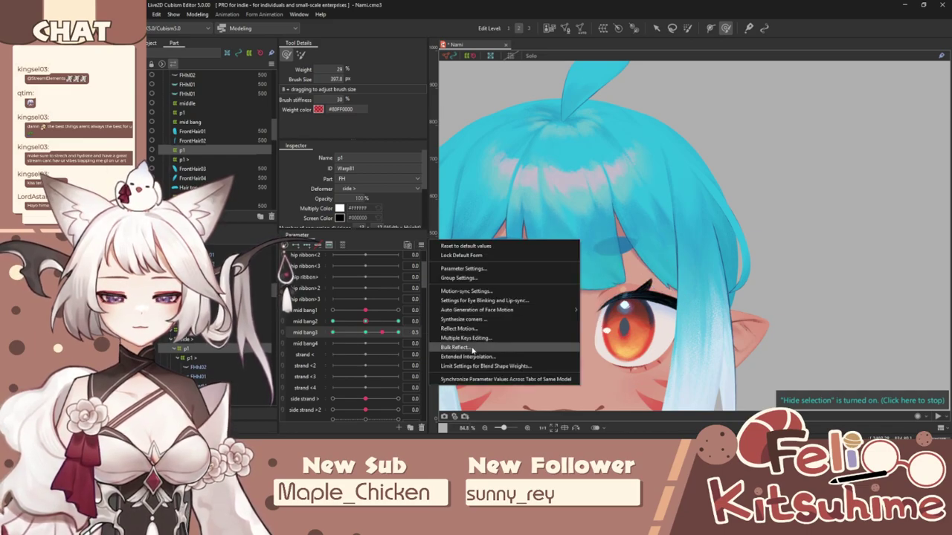
left_click(508, 316)
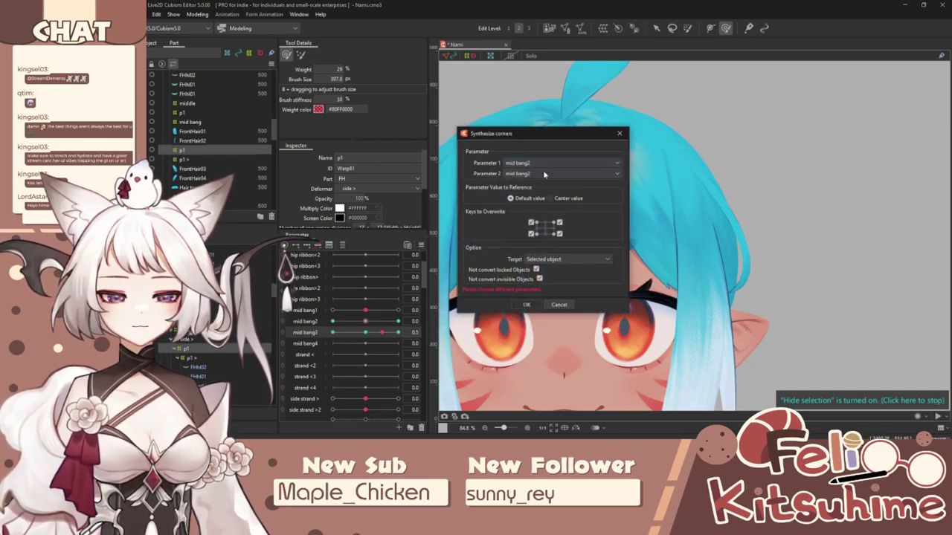
left_click(544, 174)
left_click(543, 192)
left_click(528, 304)
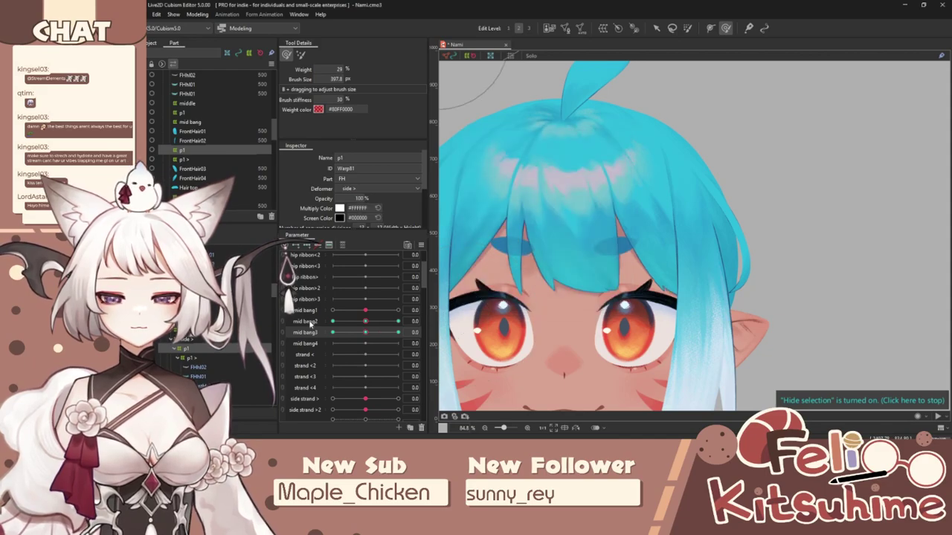
Step: Apply Ellipse Interpolation to p1's keys on mid bang2 and mid bang3, and link the two parameters into a combined grid
left_click(421, 245)
left_click(461, 359)
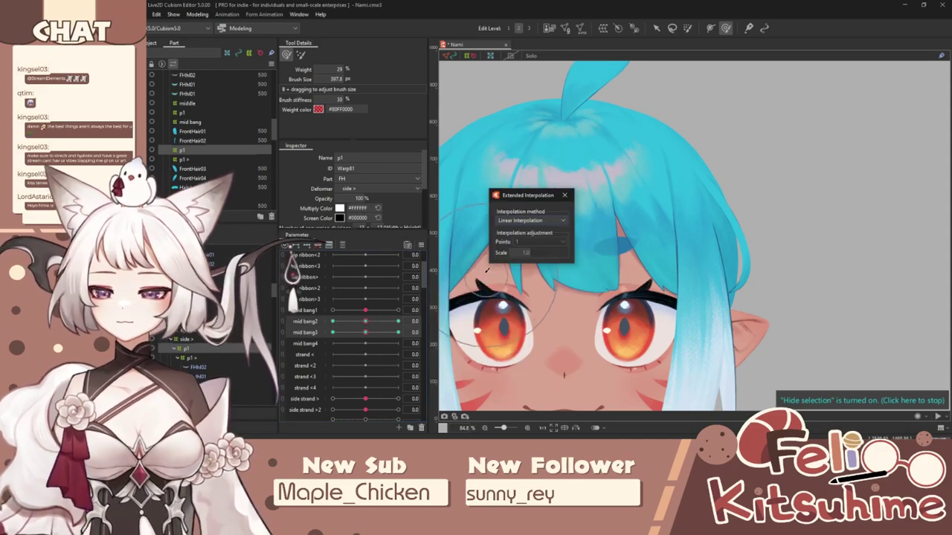
left_click(531, 221)
left_click(521, 239)
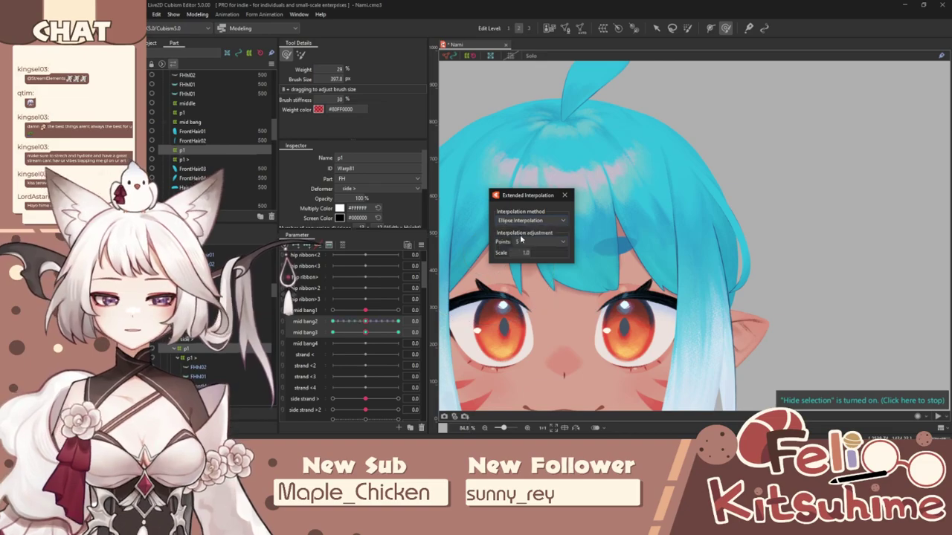
left_click(565, 194)
left_click(283, 321)
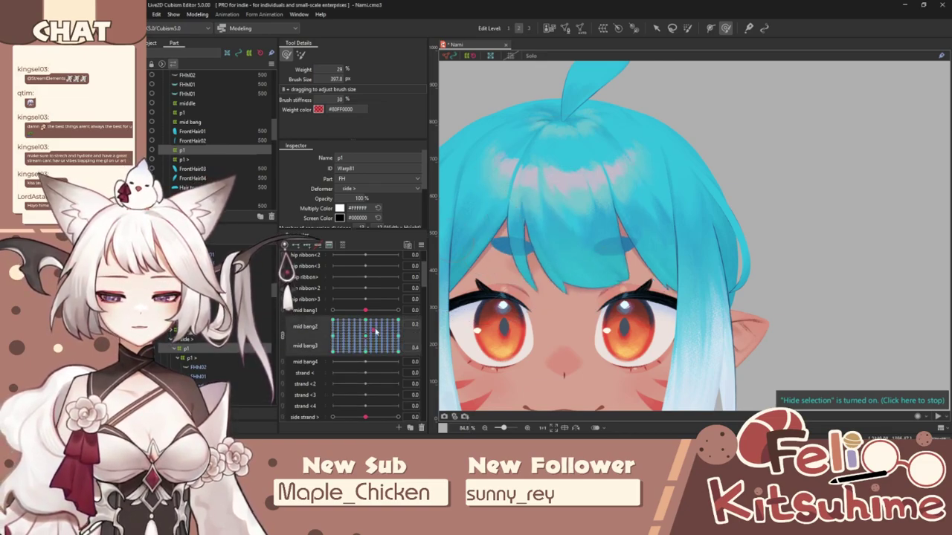
Step: Examine the bangs' swing in the Physics Settings preview by turning the head in several directions, and close the window
left_click(197, 15)
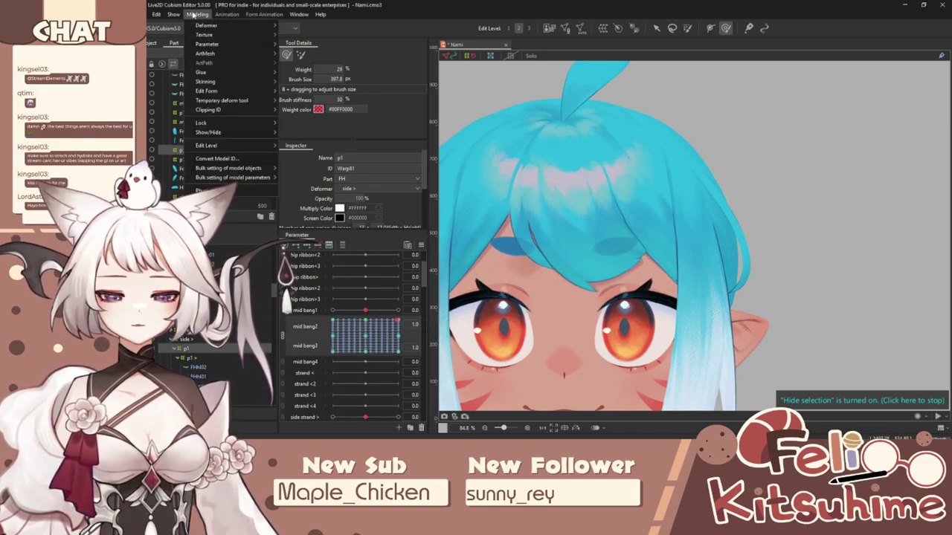
left_click(241, 199)
scroll(773, 116, "up", 8)
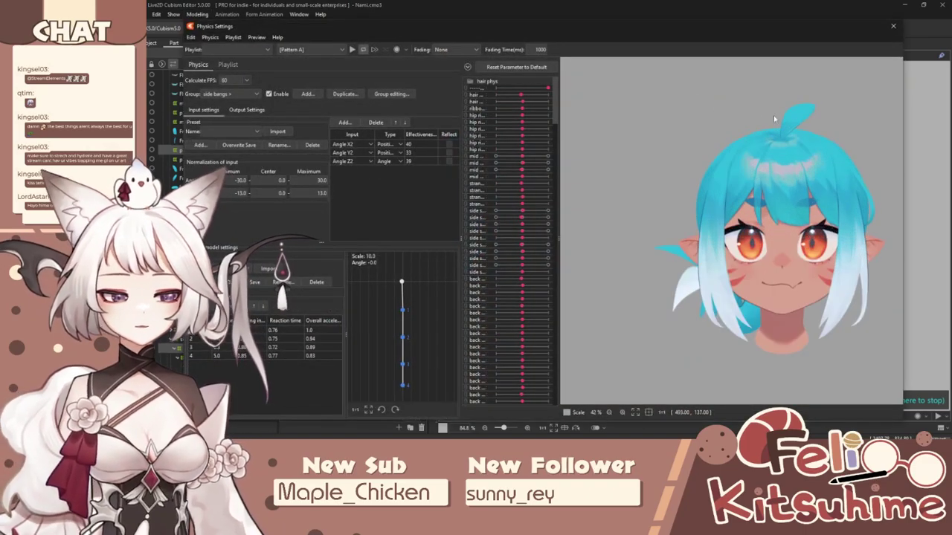
left_click_drag(930, 223, 769, 210)
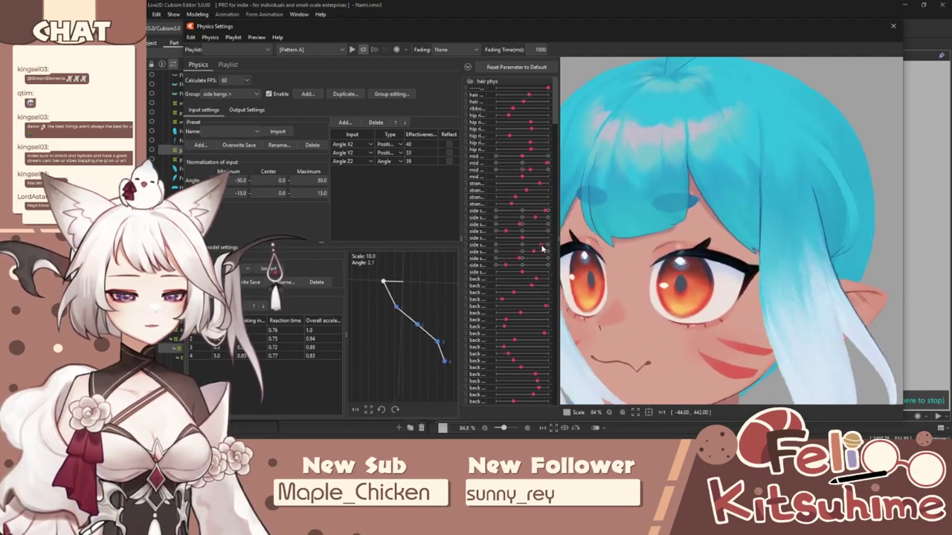
scroll(838, 220, "down", 3)
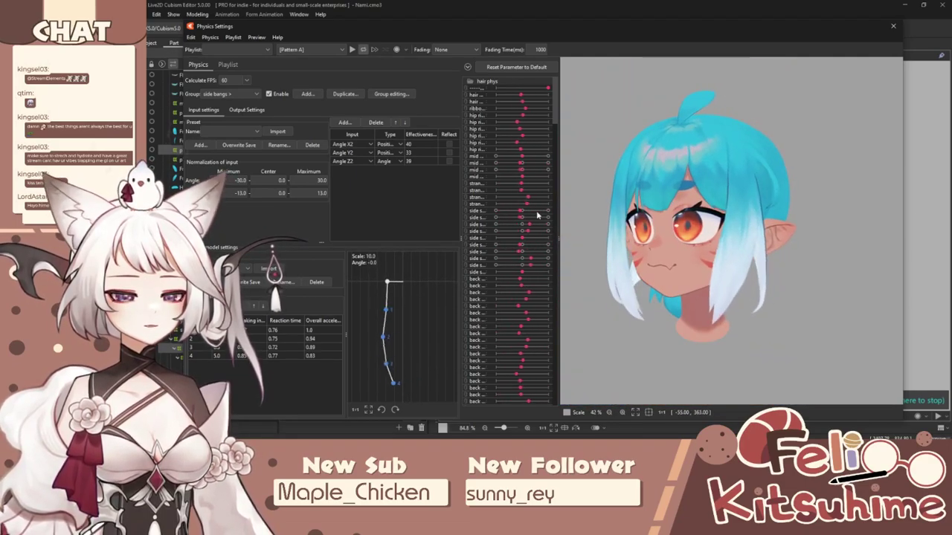
left_click_drag(767, 195, 833, 247)
scroll(610, 206, "up", 3)
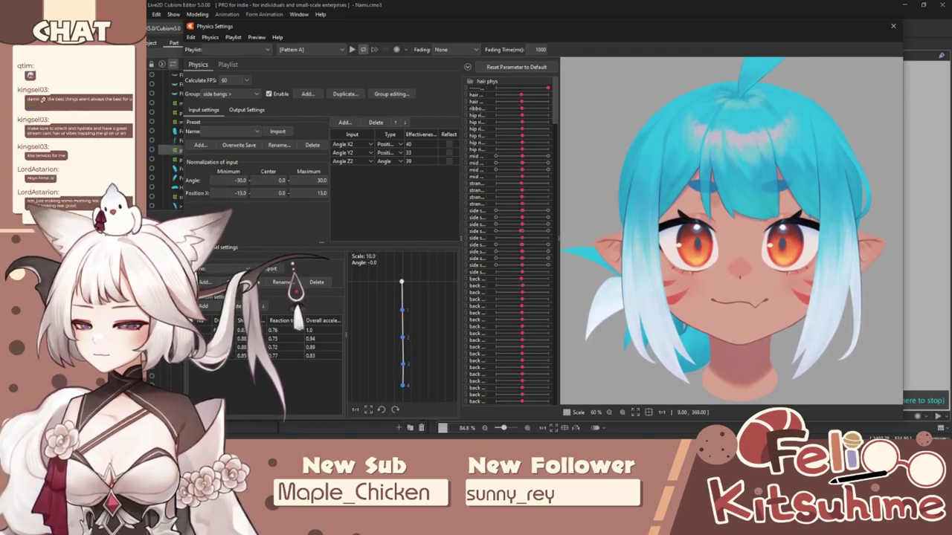
key("super+d")
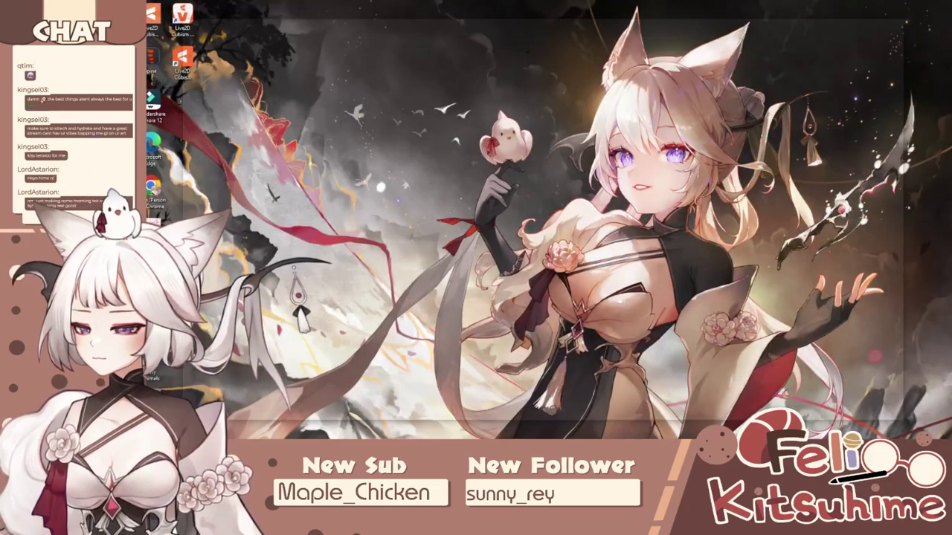
key("super+d")
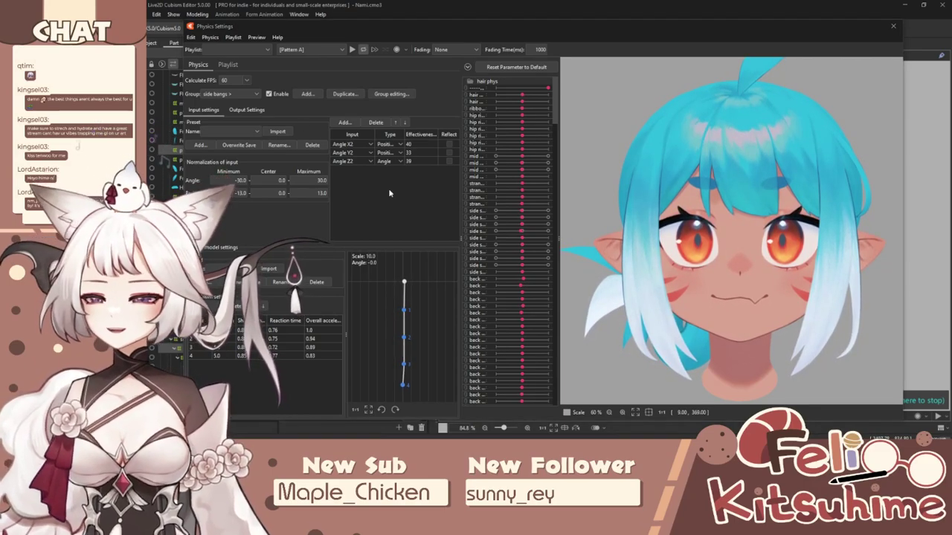
left_click_drag(698, 277, 853, 260)
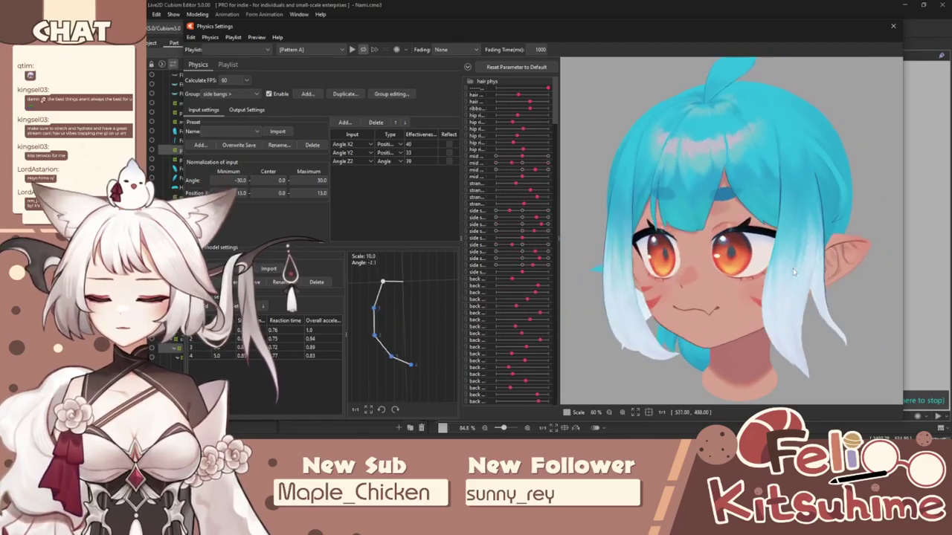
left_click(893, 27)
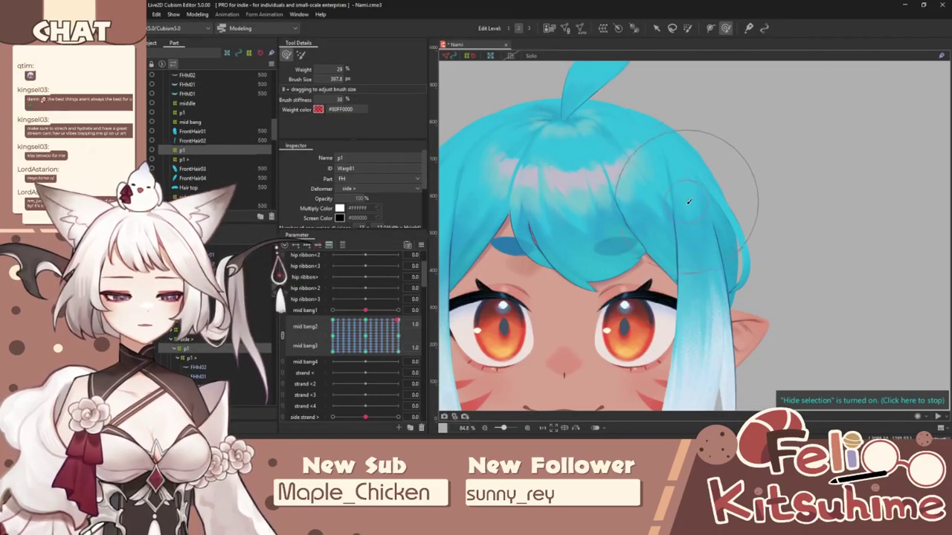
Step: Switch to the Arrow tool and reset all parameters to their default values
left_click(656, 30)
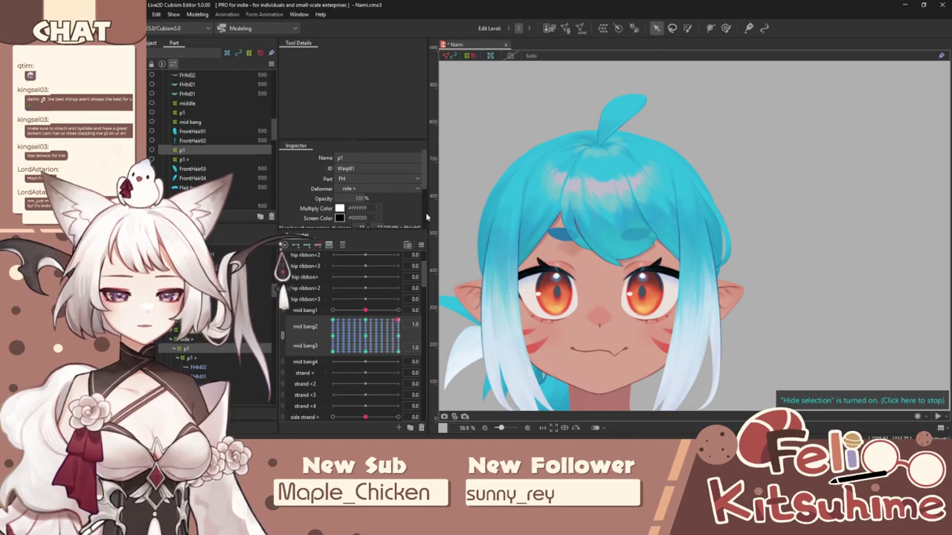
left_click(420, 246)
left_click(467, 247)
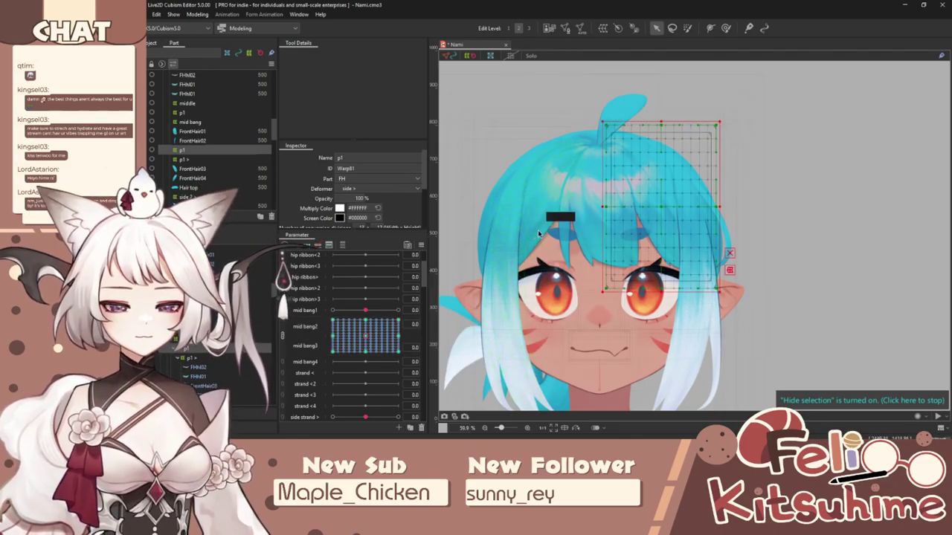
Step: Create a warp deformer named p1 as parent of FHM02, FHM01, FrontHair04 and FHS04, under side bang <
scroll(539, 233, "up", 2)
left_click(538, 233)
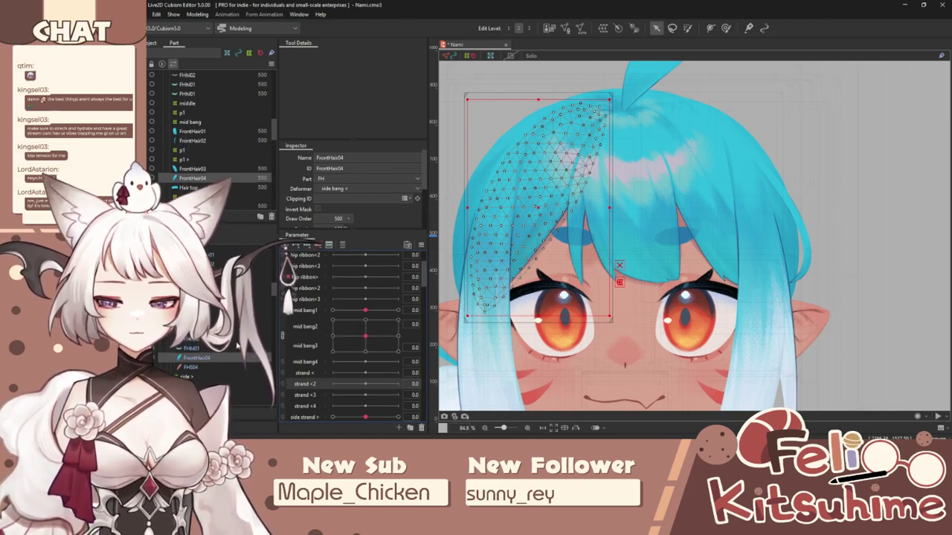
scroll(312, 351, "down", 1)
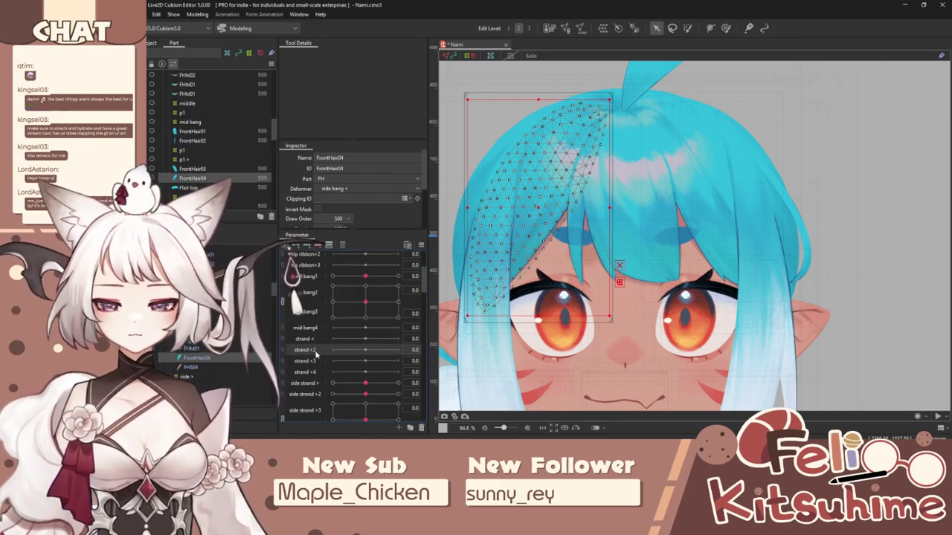
scroll(312, 351, "down", 1)
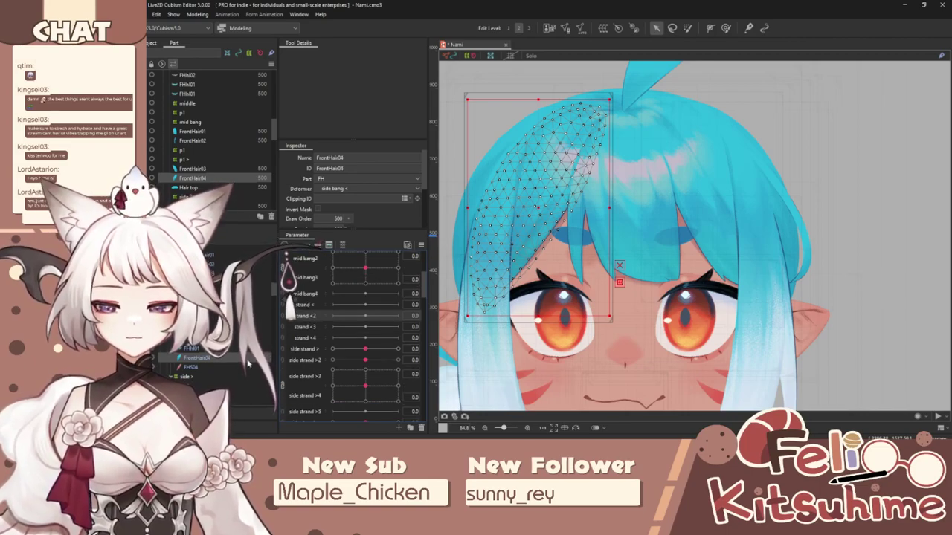
left_click(208, 339)
left_click(199, 376, "shift")
left_click(198, 368, "shift")
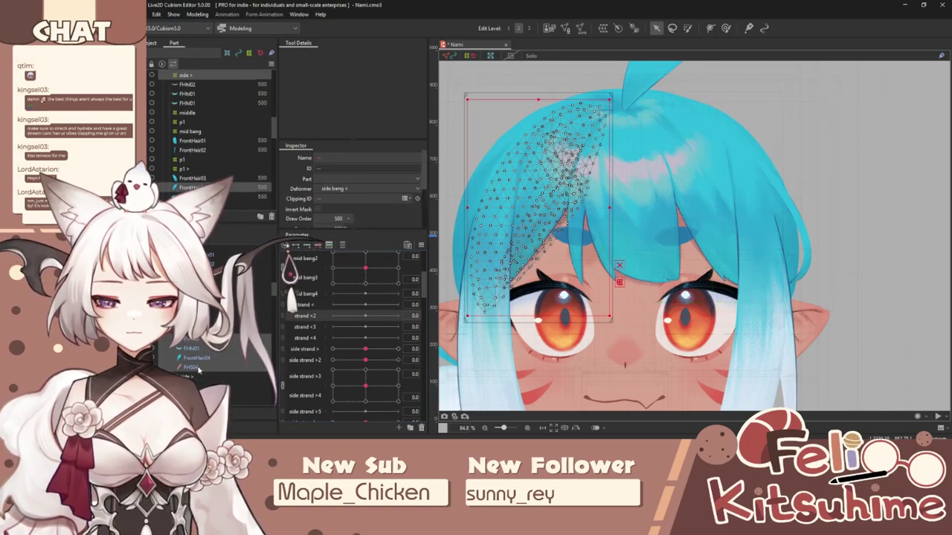
left_click(603, 28)
left_click_drag(577, 172, 505, 176)
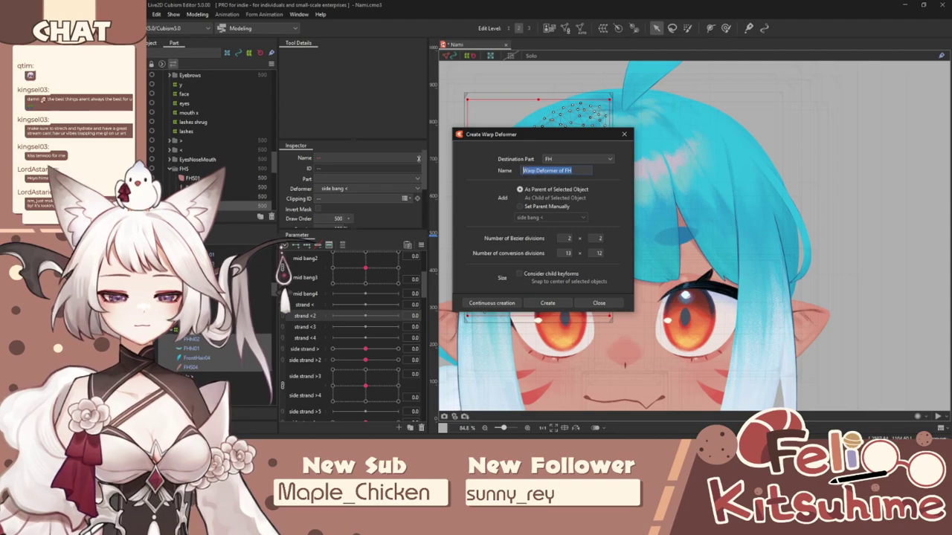
type("p1")
left_click(547, 302)
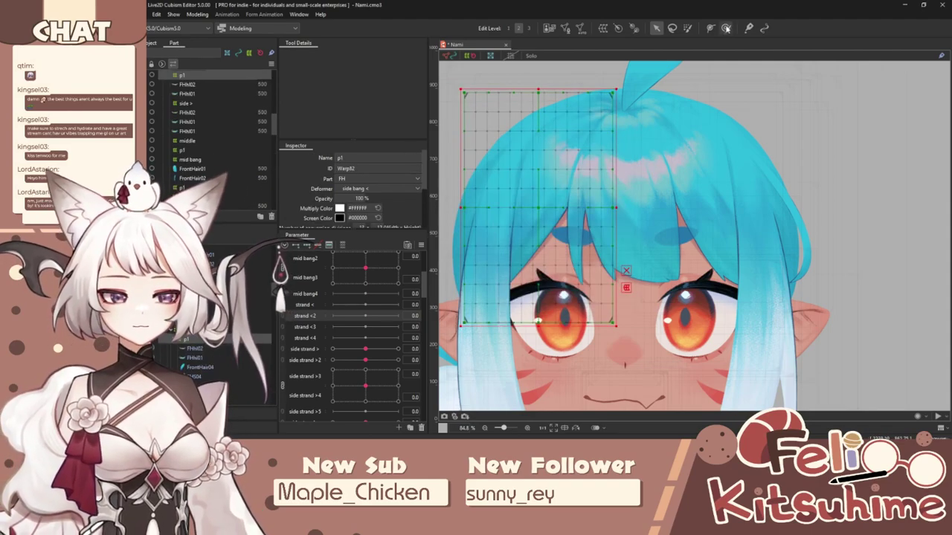
Step: Activate the deform brush, hide the selection overlay, and unlink side strand >3 from side strand >4
key("b")
key("ctrl+h")
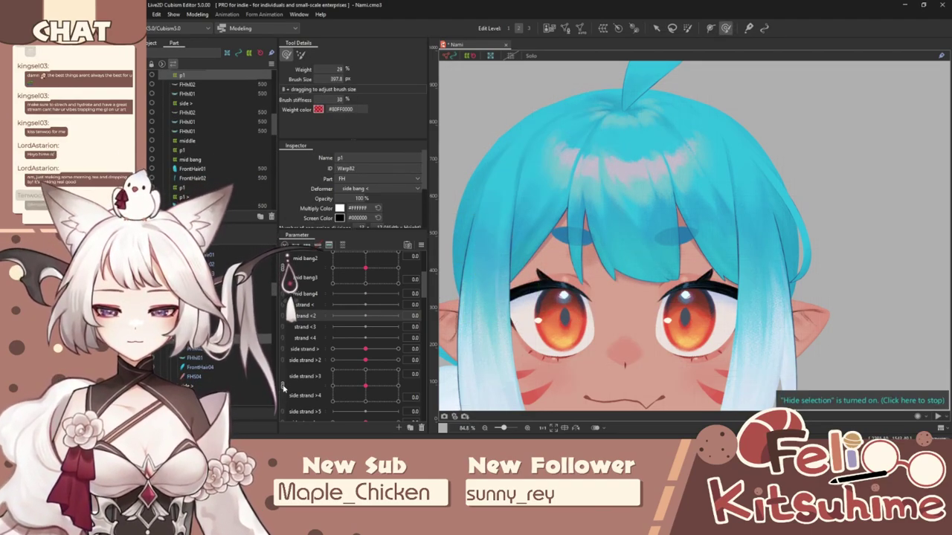
left_click(282, 386)
scroll(316, 376, "down", 1)
Step: Key p1 on side strand < and brush the bang sideways at both ends of the parameter
left_click(318, 372)
scroll(317, 357, "down", 3)
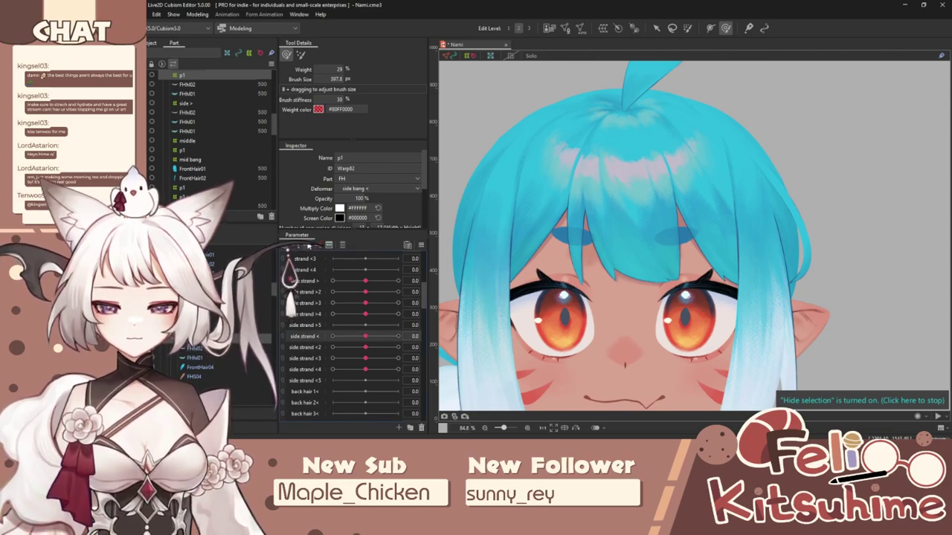
left_click(332, 336)
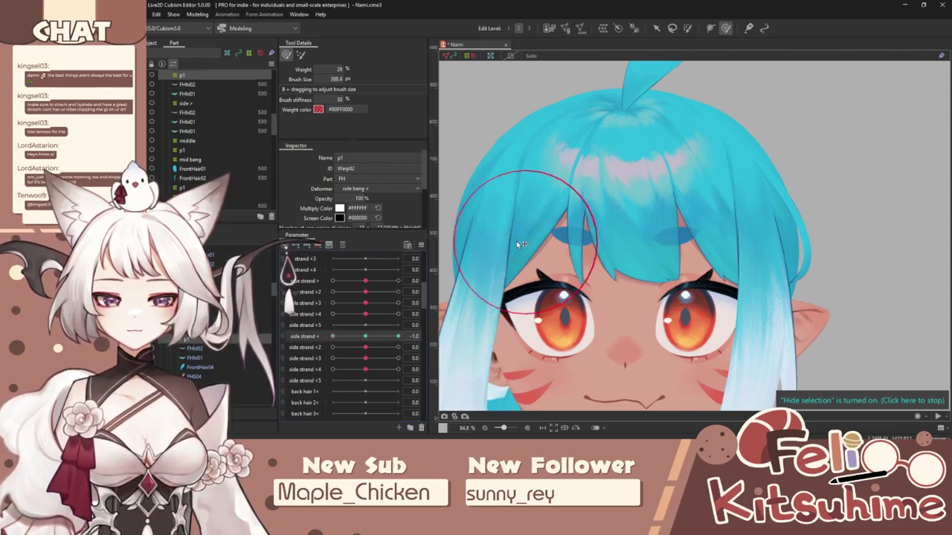
mouse_move(548, 238)
left_mouse_down()
mouse_move(563, 232)
mouse_move(489, 248)
mouse_move(563, 247)
left_mouse_up()
left_click(398, 336)
left_click_drag(350, 338, 355, 237)
Step: Examine the hair movement in the Physics Settings preview and close the window
left_click(198, 14)
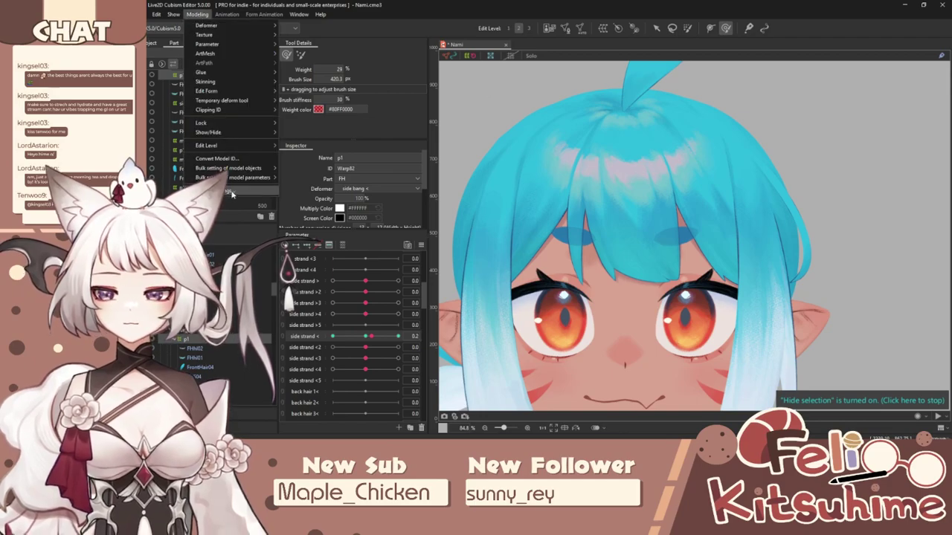
left_click(231, 191)
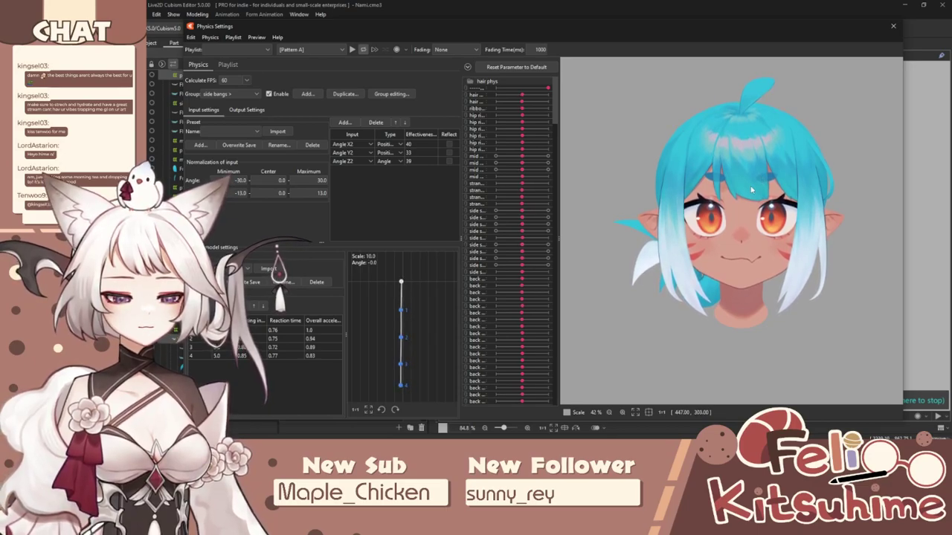
left_click(893, 26)
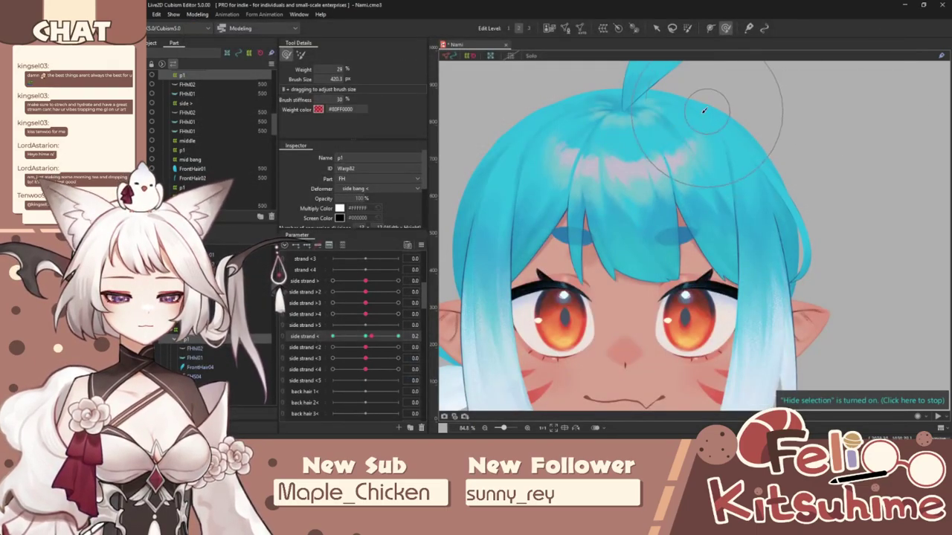
Step: Switch to the Arrow tool and reset all parameters to their default values
left_click(656, 28)
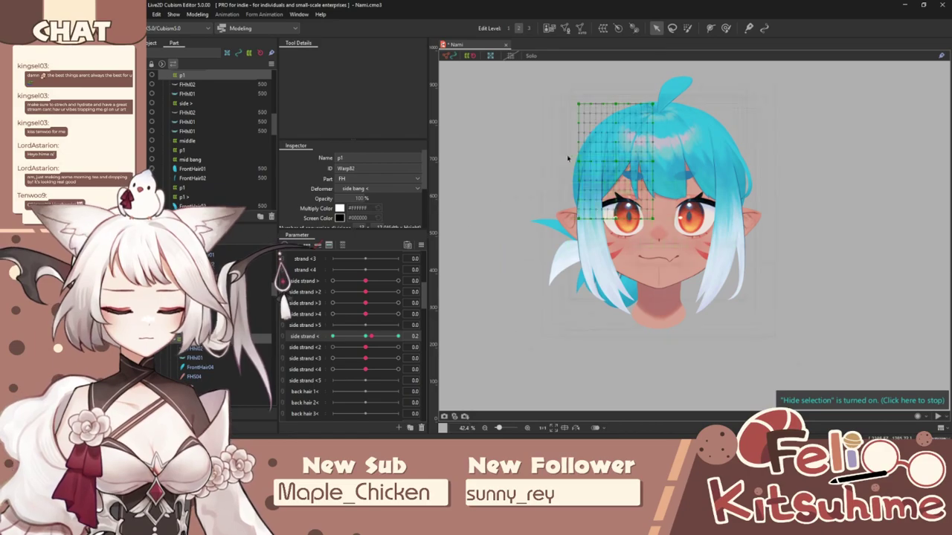
left_click(421, 245)
left_click(447, 244)
scroll(662, 279, "up", 2)
left_click(668, 310)
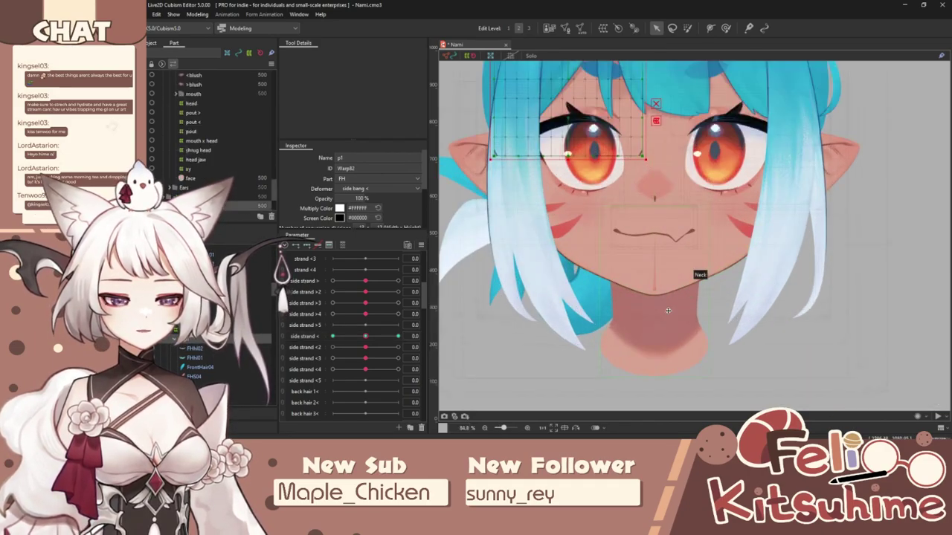
left_click(654, 289)
left_click(565, 28)
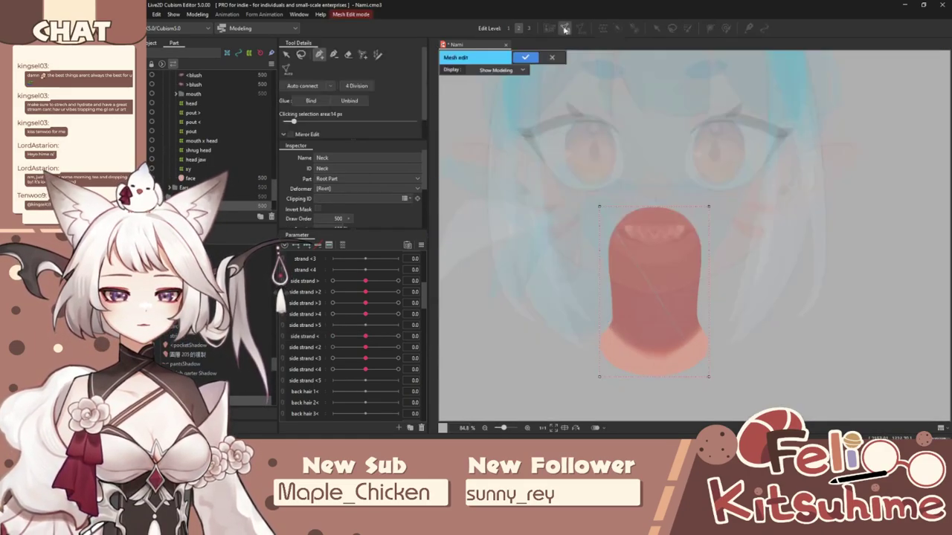
left_click(287, 69)
left_click(327, 79)
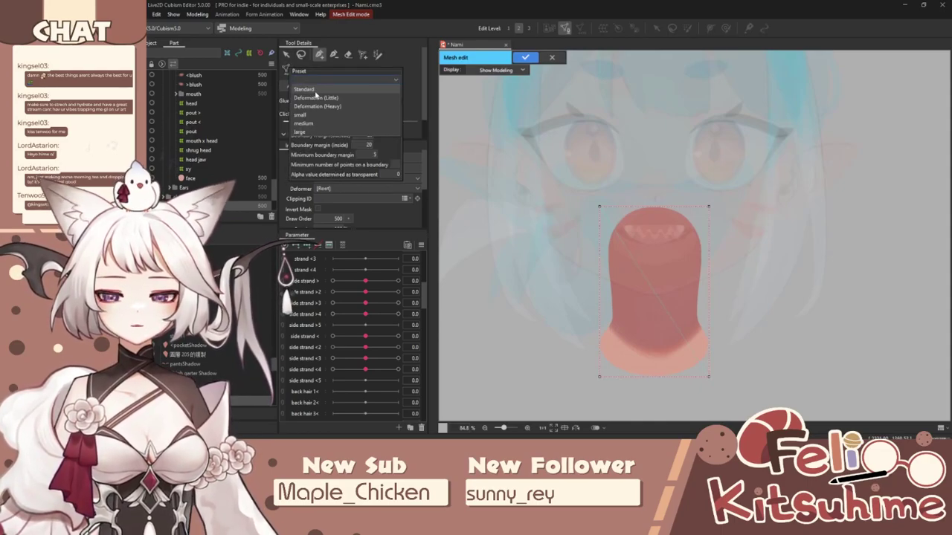
left_click(315, 90)
left_click(335, 80)
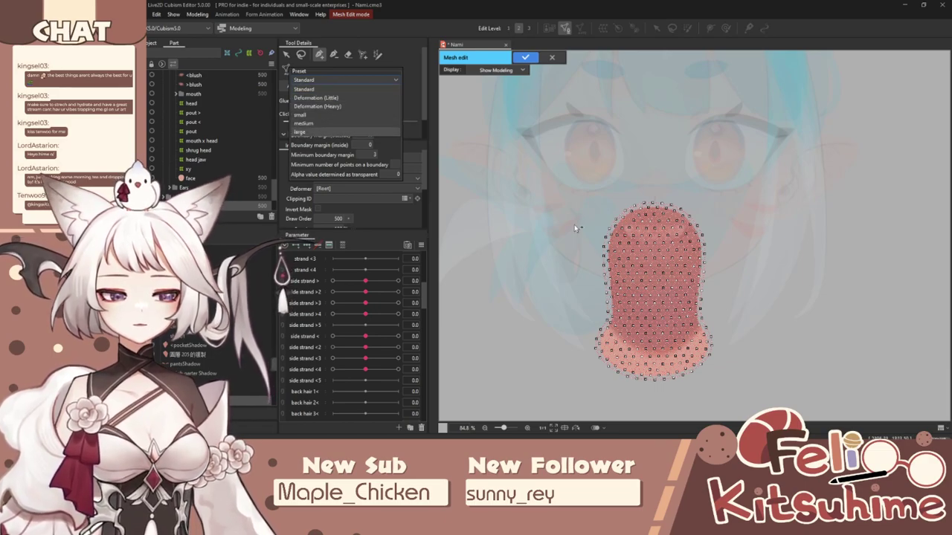
left_click(552, 57)
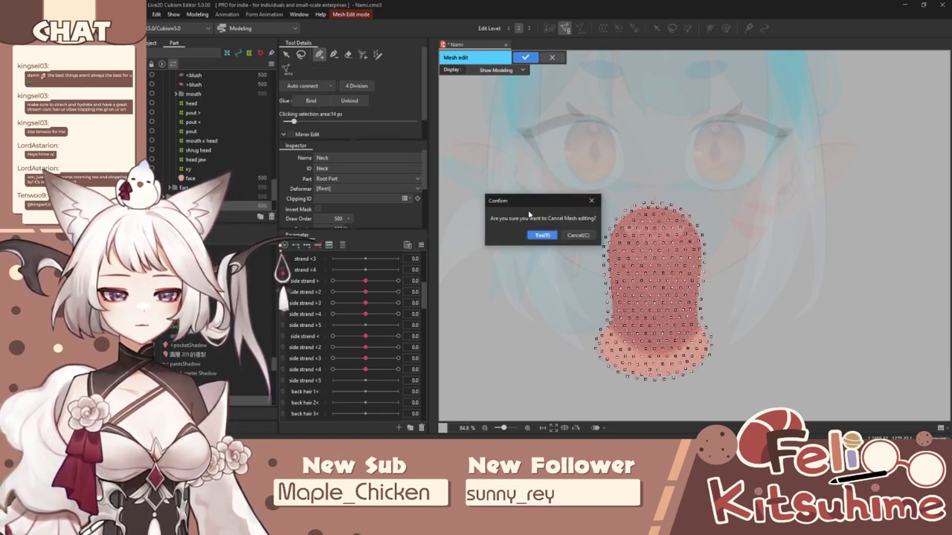
left_click(542, 234)
Step: Examine the chin, neck and cheek area of the model, checking the blush and face meshes
scroll(650, 306, "up", 6)
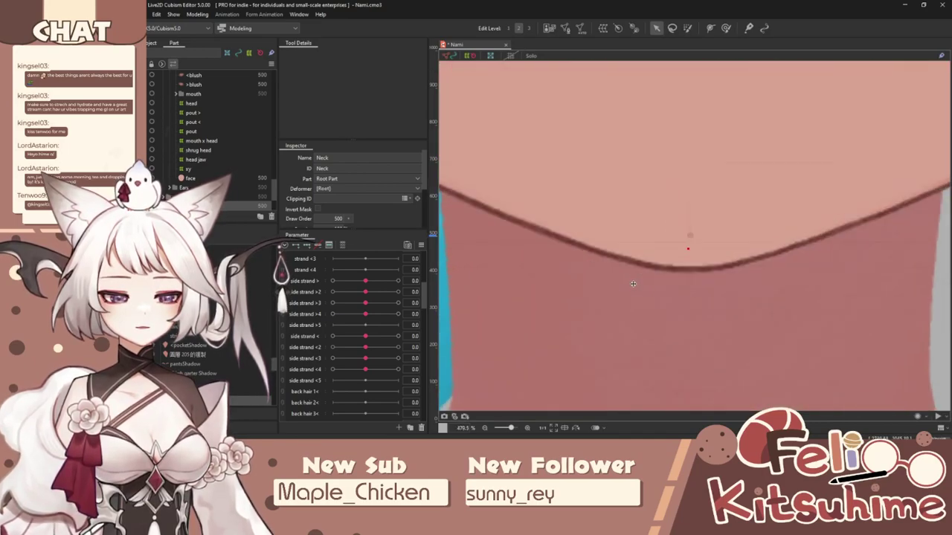
scroll(639, 283, "down", 6)
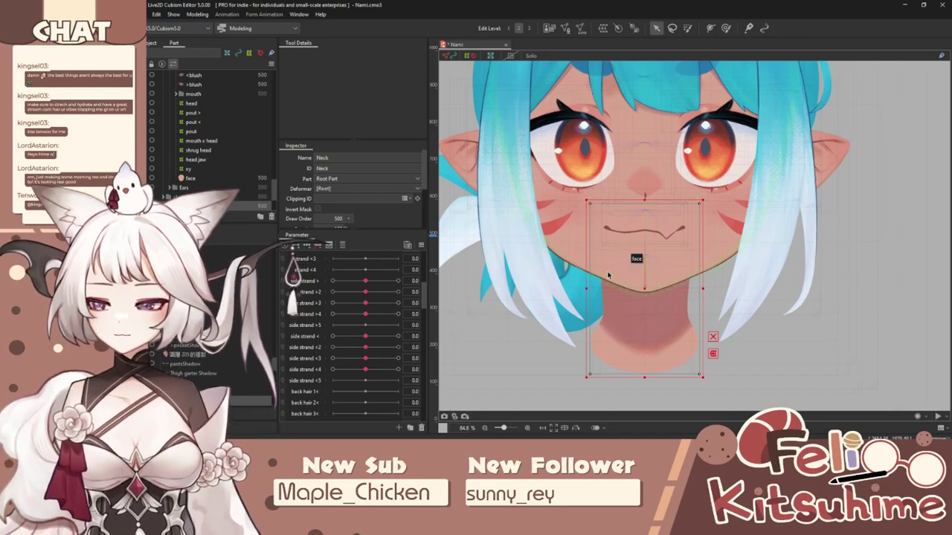
left_click(725, 28)
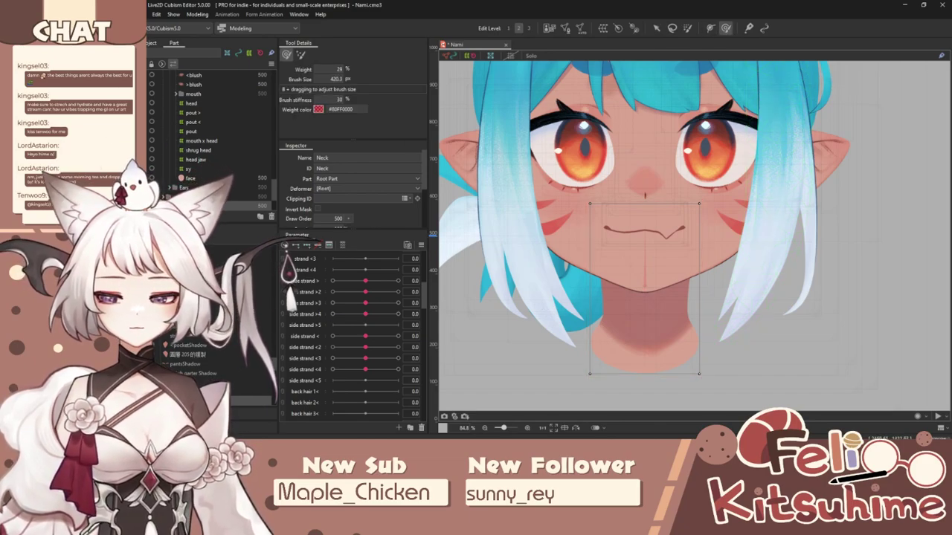
scroll(646, 158, "up", 3)
left_click(657, 28)
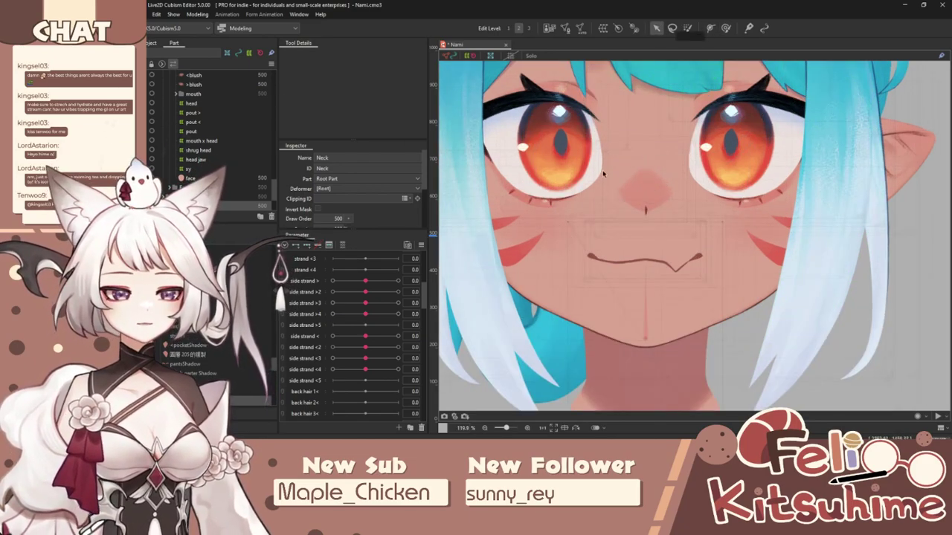
scroll(612, 194, "down", 5)
scroll(573, 234, "up", 2)
left_click(557, 238)
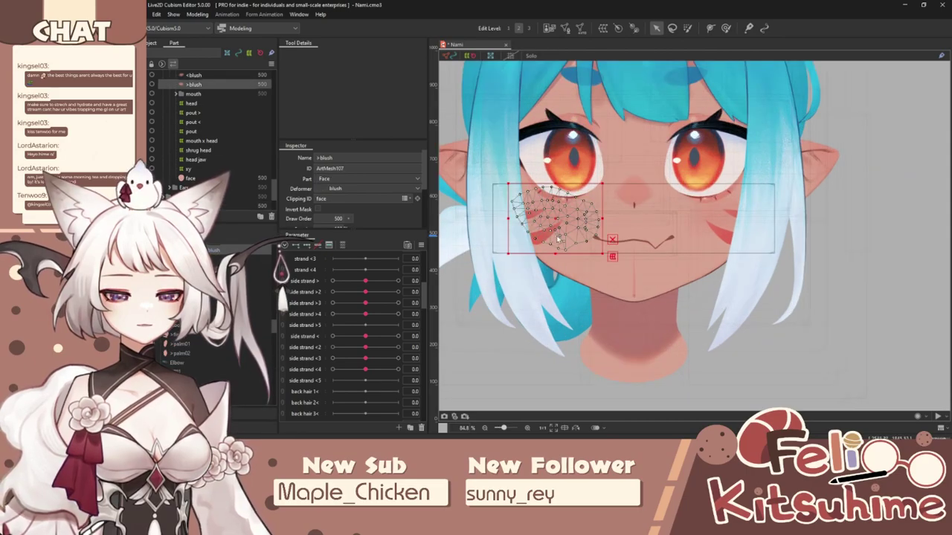
left_click(602, 280)
scroll(603, 280, "down", 2)
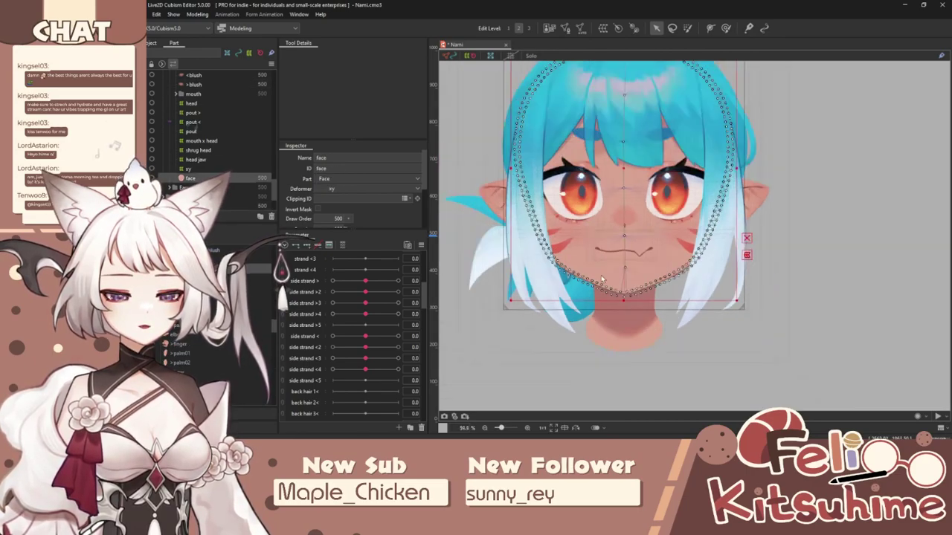
scroll(589, 162, "up", 2)
scroll(601, 175, "down", 3)
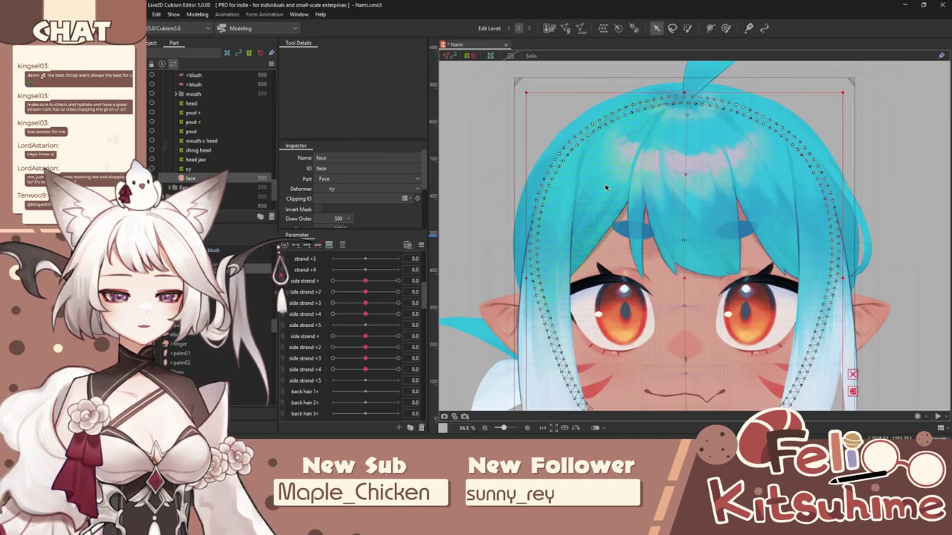
scroll(605, 183, "up", 3)
Step: Create a warp deformer named p2 inside p1 as parent of the side bang's meshes
left_click(605, 183)
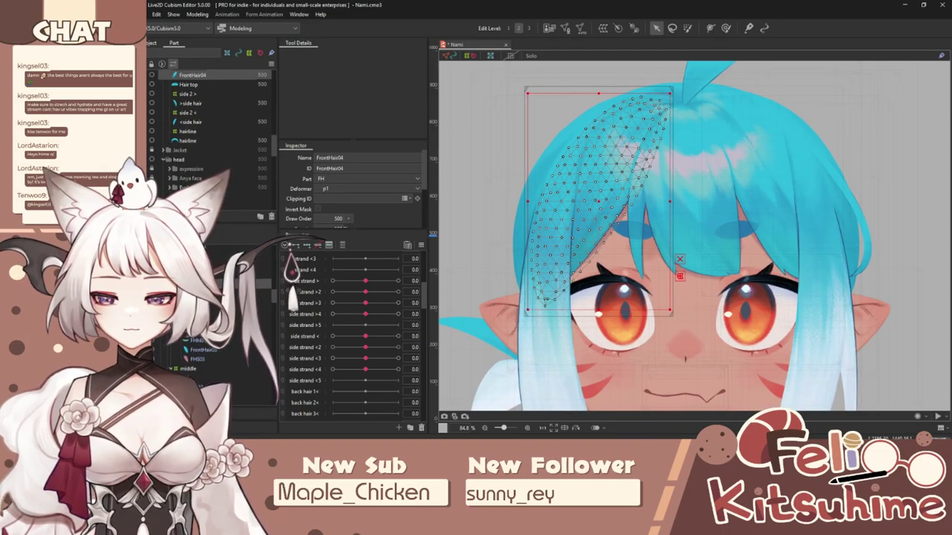
left_click(629, 152)
left_click(605, 183, "shift")
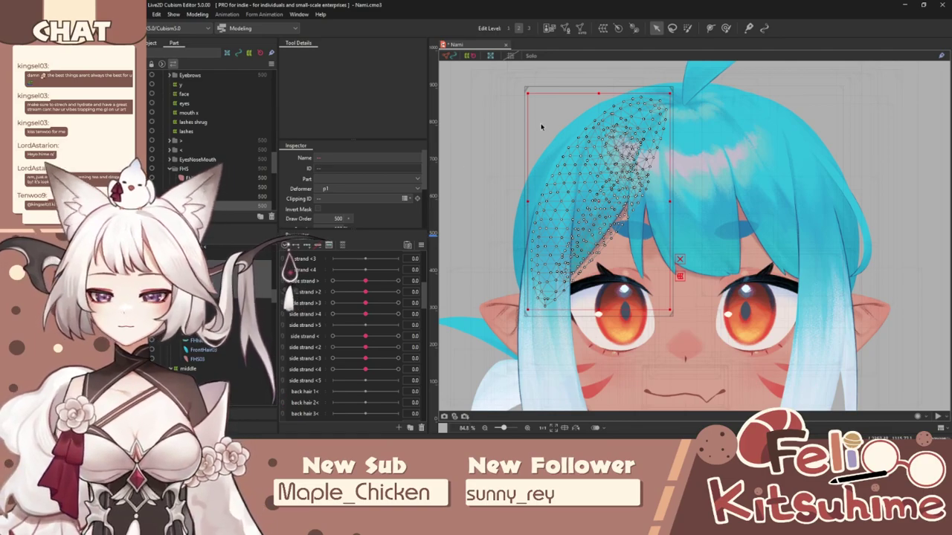
left_click(602, 30)
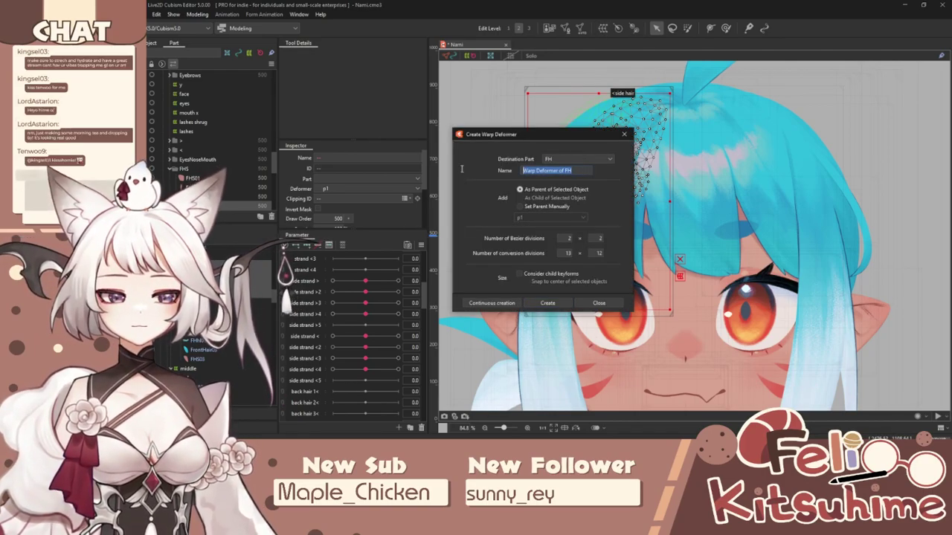
left_click(561, 306)
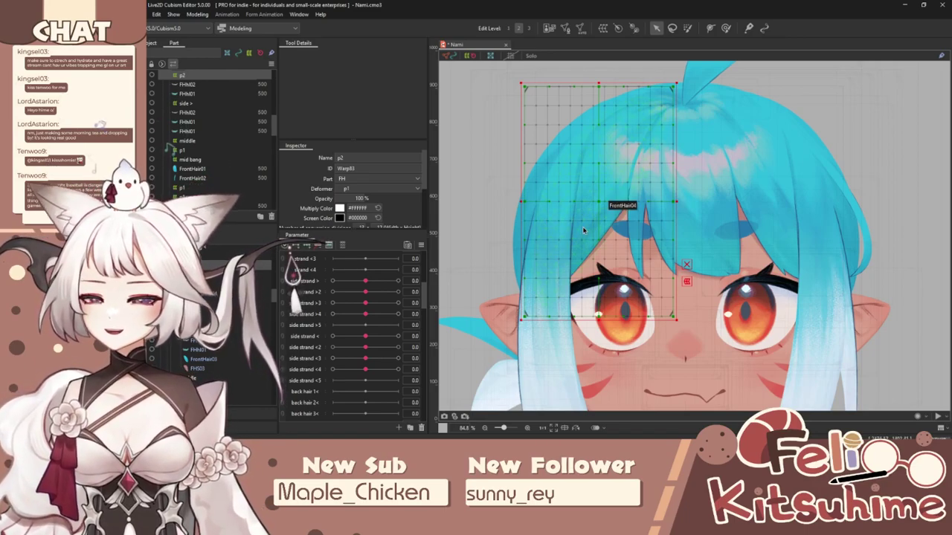
Step: Set the deform brush to about 250 px, hide the selection overlay, and unlink mid bang2 from mid bang3
left_click(727, 28)
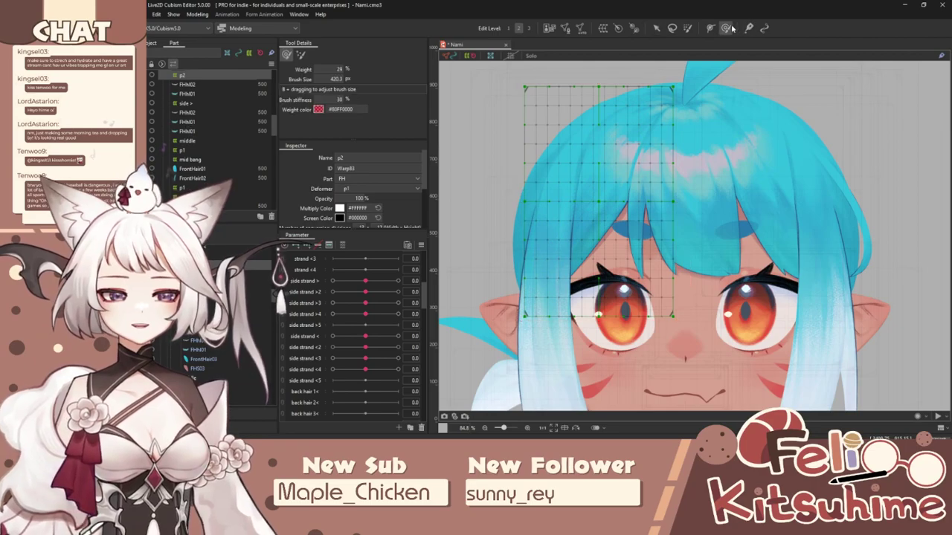
key("ctrl+t")
key("b")
left_click_drag(625, 247, 595, 247)
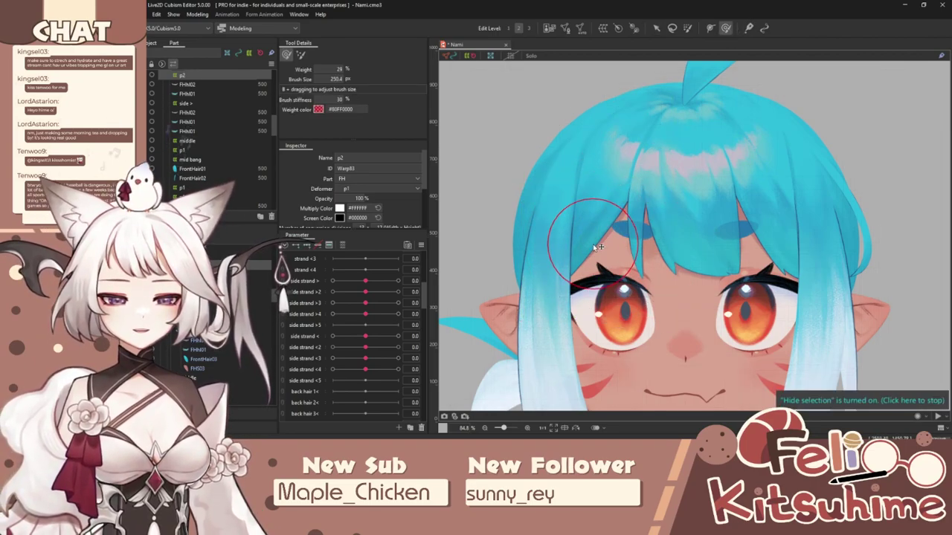
mouse_move(365, 314)
left_mouse_down()
mouse_move(408, 312)
mouse_move(361, 314)
mouse_move(374, 304)
left_mouse_up()
scroll(349, 309, "down", 1)
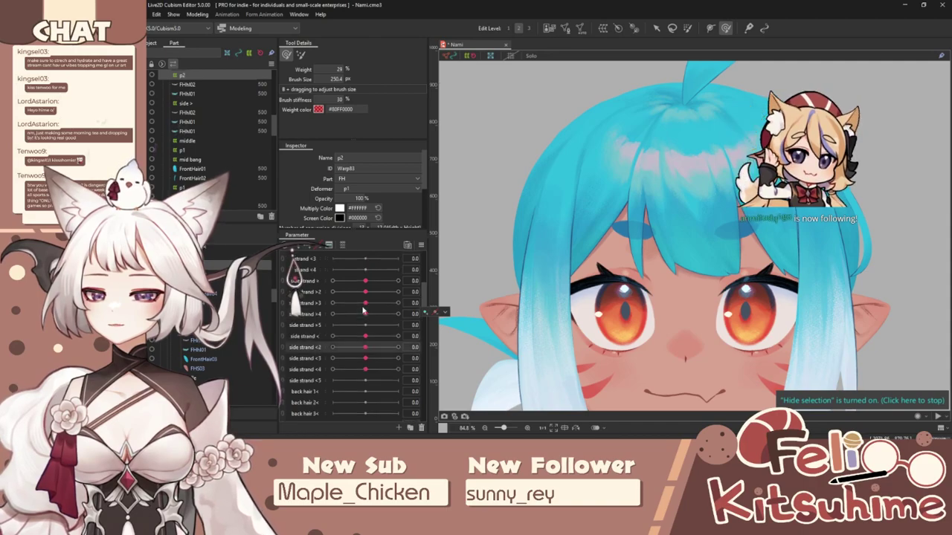
scroll(363, 323, "up", 5)
mouse_move(360, 332)
left_mouse_down()
mouse_move(307, 346)
mouse_move(354, 318)
mouse_move(358, 331)
left_mouse_up()
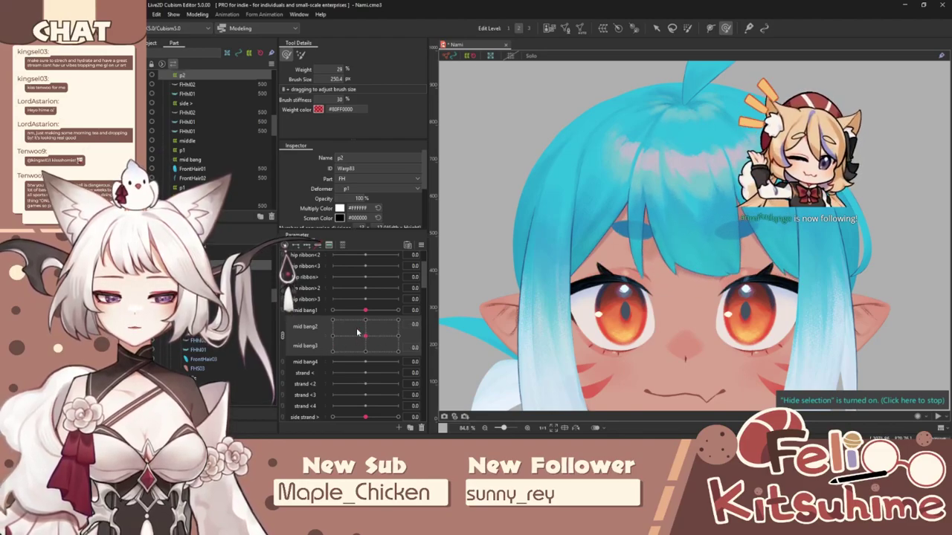
left_click(283, 335)
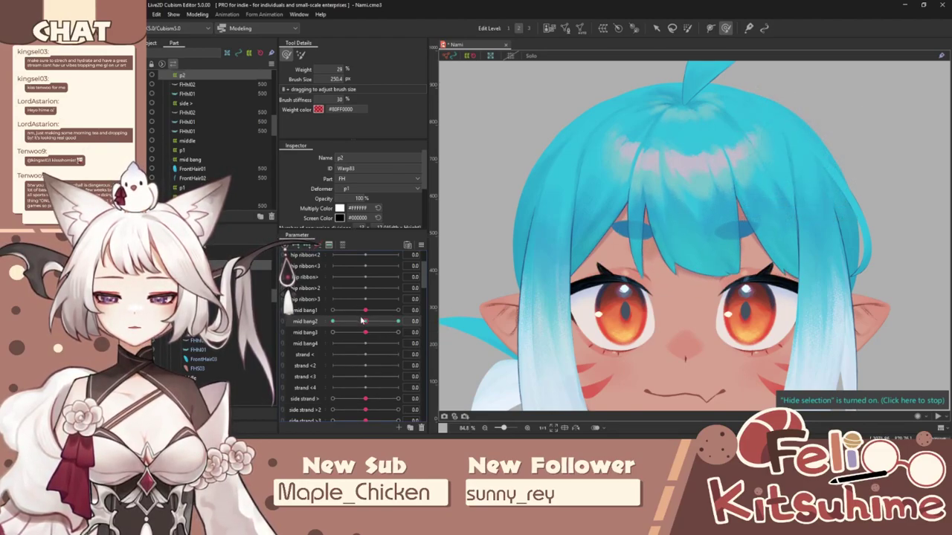
Step: Shape the side bang's swing on p2 at mid bang2 values 1.0 and -1.0, using a deform brush of about 300 px
left_click_drag(364, 321, 398, 321)
key("b")
left_click_drag(551, 254, 597, 252)
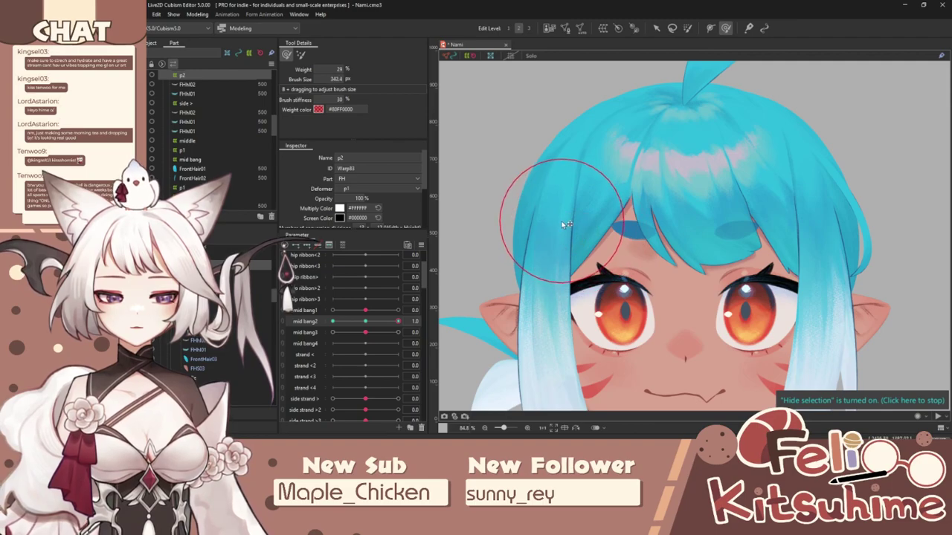
left_click_drag(563, 223, 608, 231)
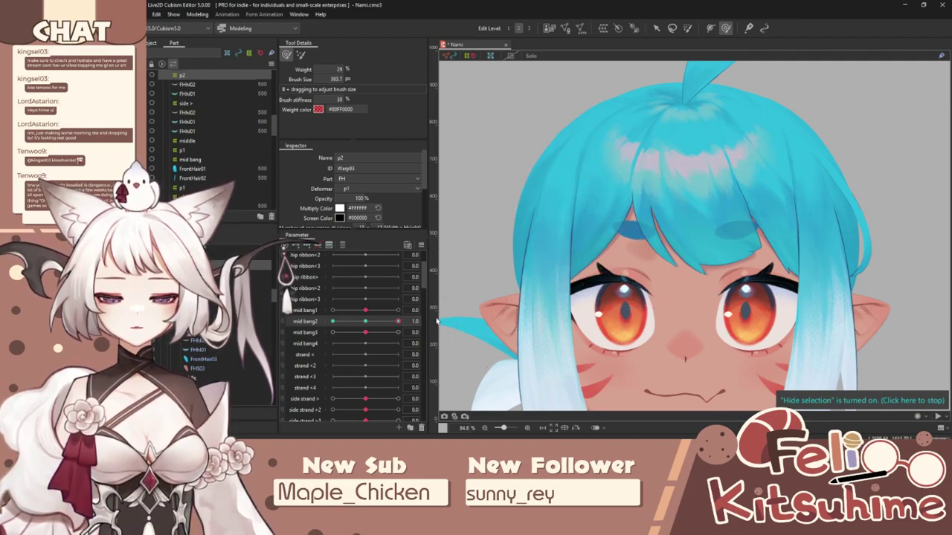
left_click_drag(398, 321, 332, 321)
left_click_drag(582, 245, 606, 250)
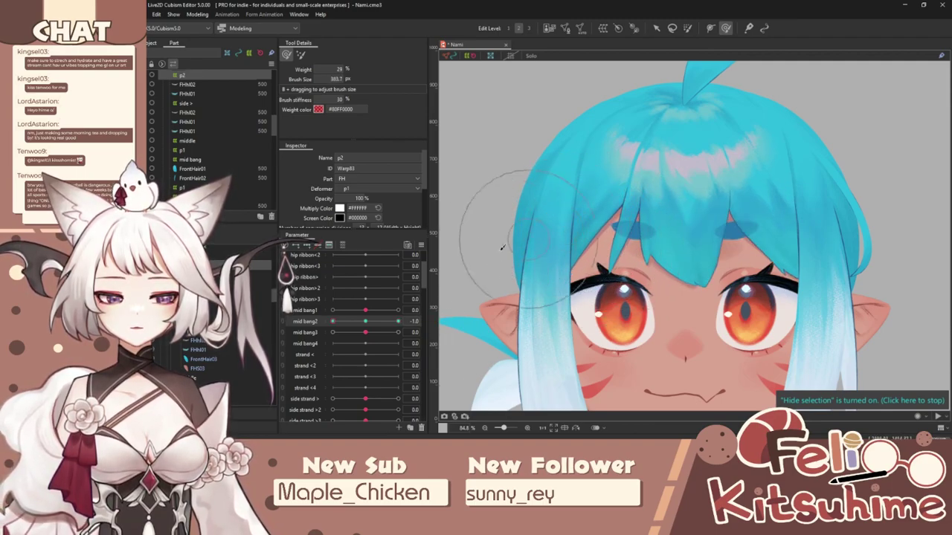
left_click(391, 321)
Step: Shape p2's side bang swing at mid bang3 values 1.0 and -1.0 with deform brush sizes of about 230 to 460 px
mouse_move(390, 321)
left_mouse_down()
mouse_move(369, 323)
mouse_move(398, 332)
left_mouse_up()
key("b")
left_click_drag(554, 301, 585, 313)
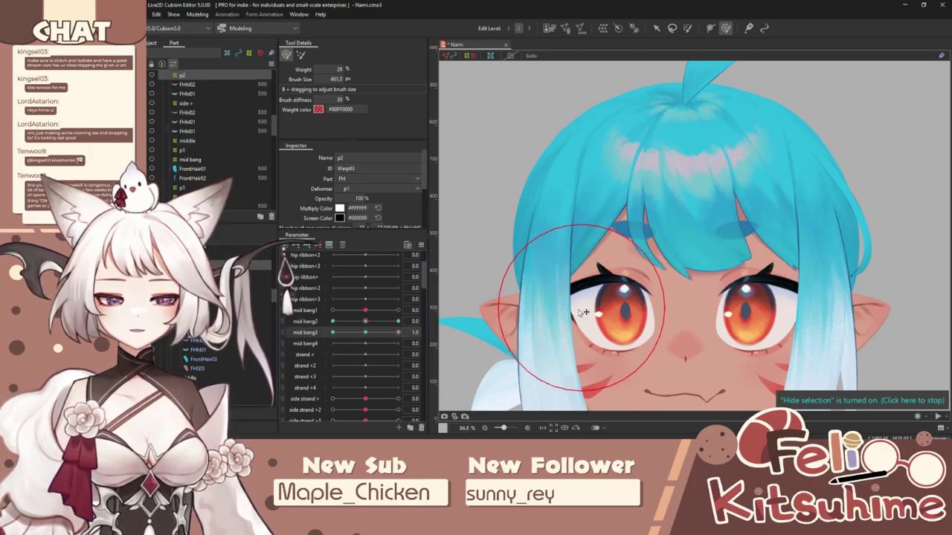
left_click_drag(398, 332, 315, 335)
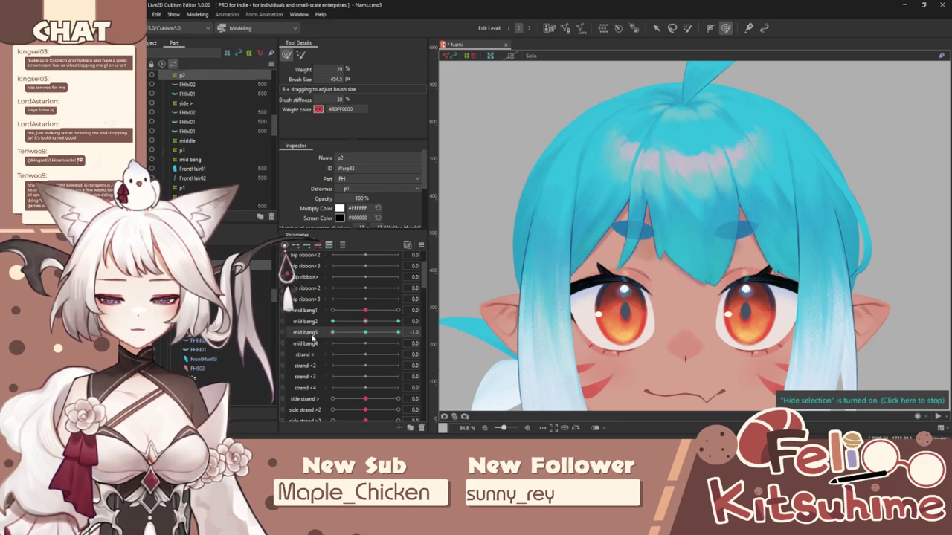
left_click(397, 333)
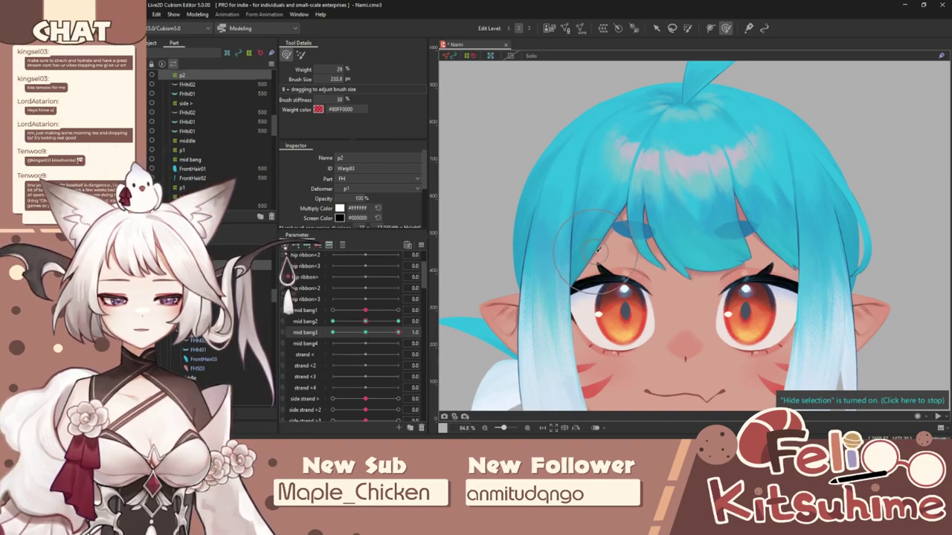
left_click_drag(399, 332, 332, 332)
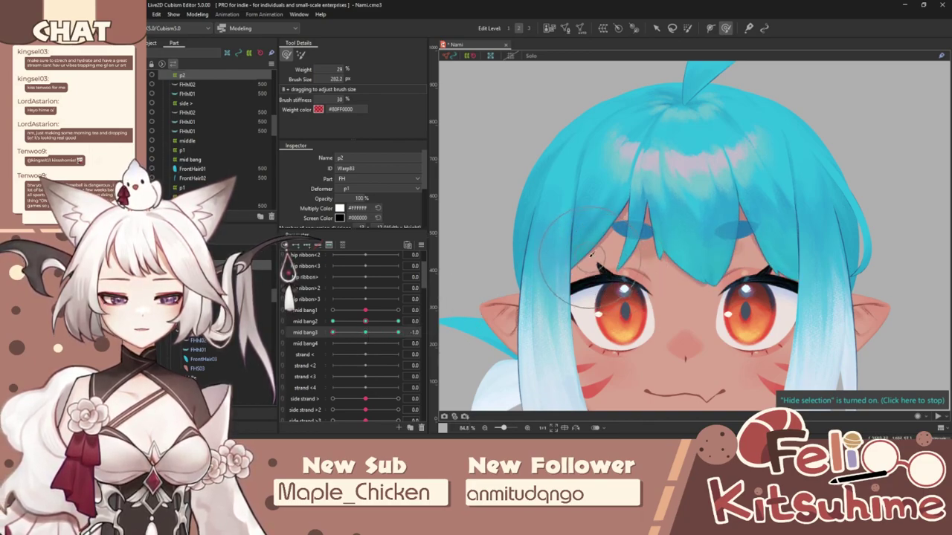
Step: Apply Ellipse Interpolation to p2's mid bang2 and mid bang3 parameters in the extended interpolation settings
left_click(305, 323, "ctrl")
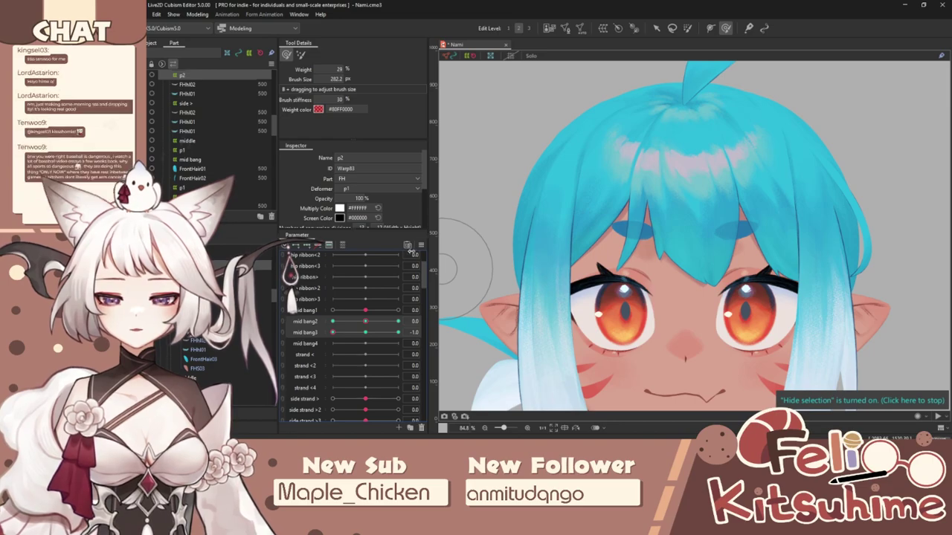
left_click(421, 246)
left_click(458, 357)
left_click(513, 220)
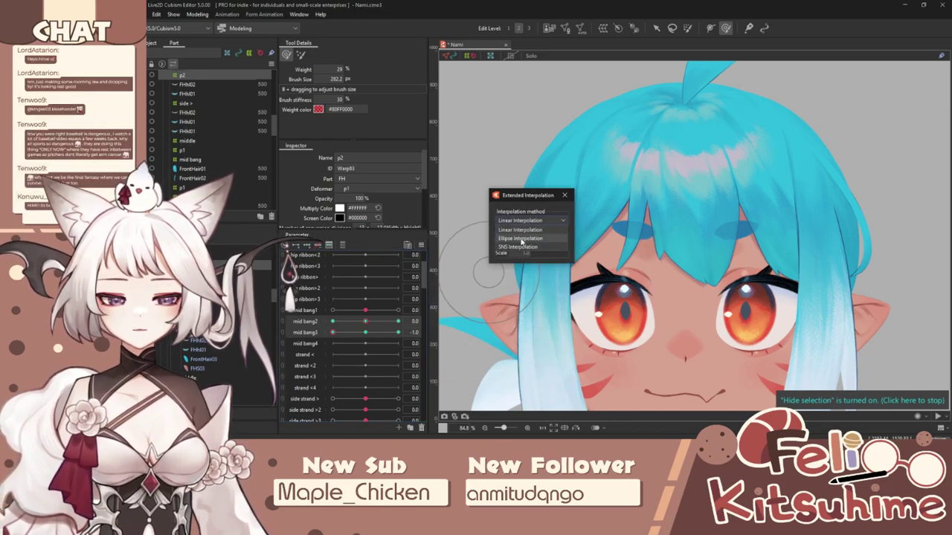
left_click(522, 238)
left_click(564, 195)
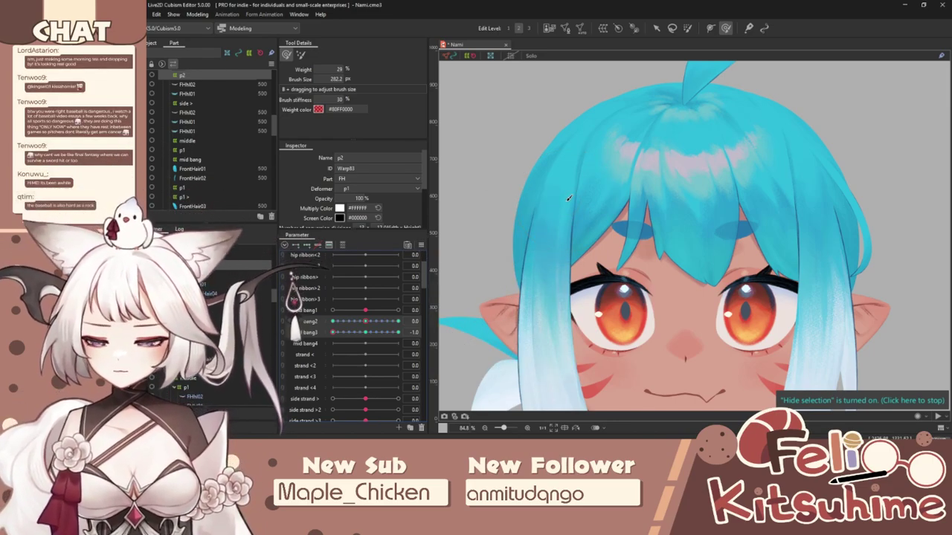
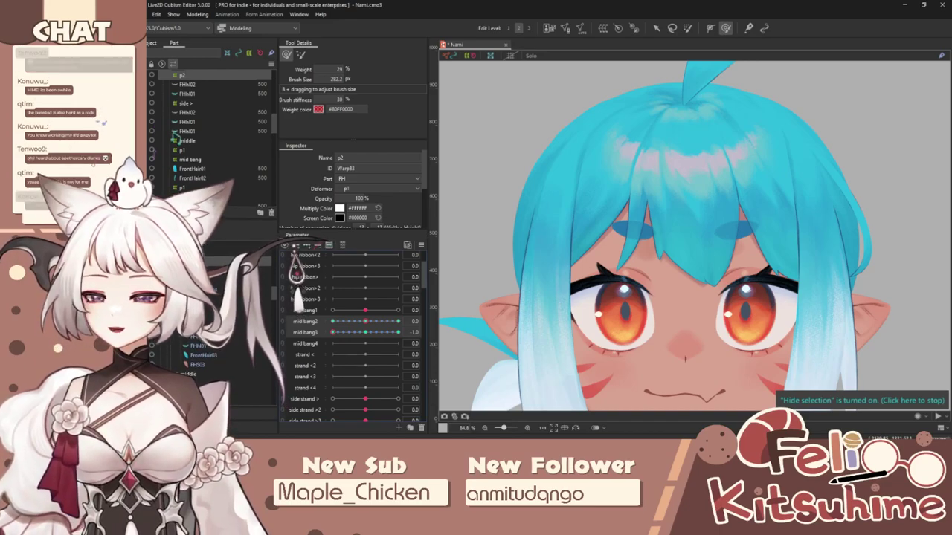
Step: Preview the side bang's physics up close while turning the head in the physics settings, and close them
scroll(541, 162, "down", 3)
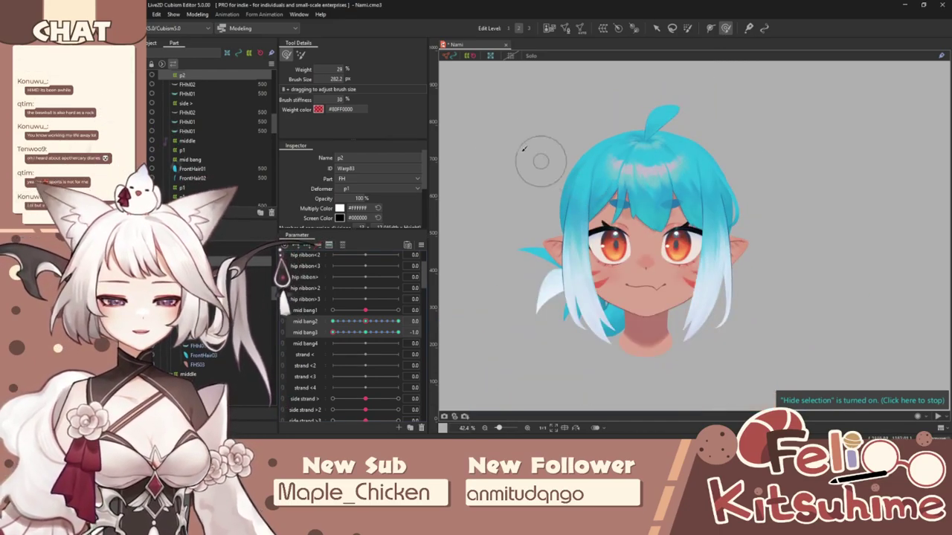
left_click(198, 14)
left_click(239, 184)
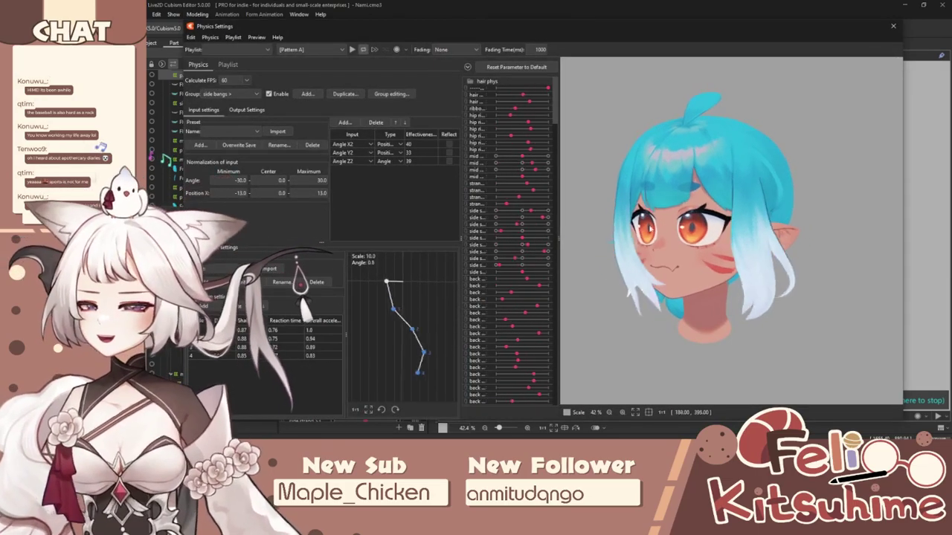
scroll(564, 230, "up", 3)
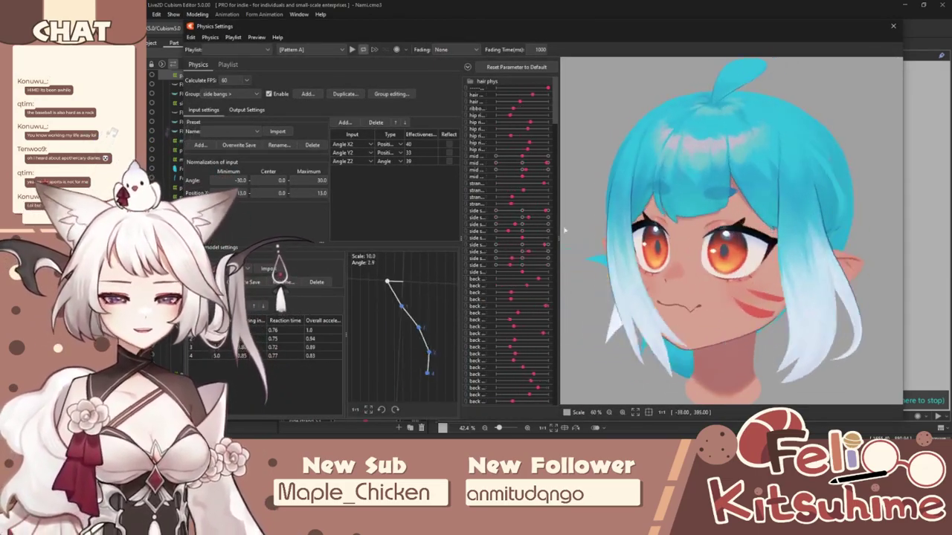
scroll(810, 215, "up", 3)
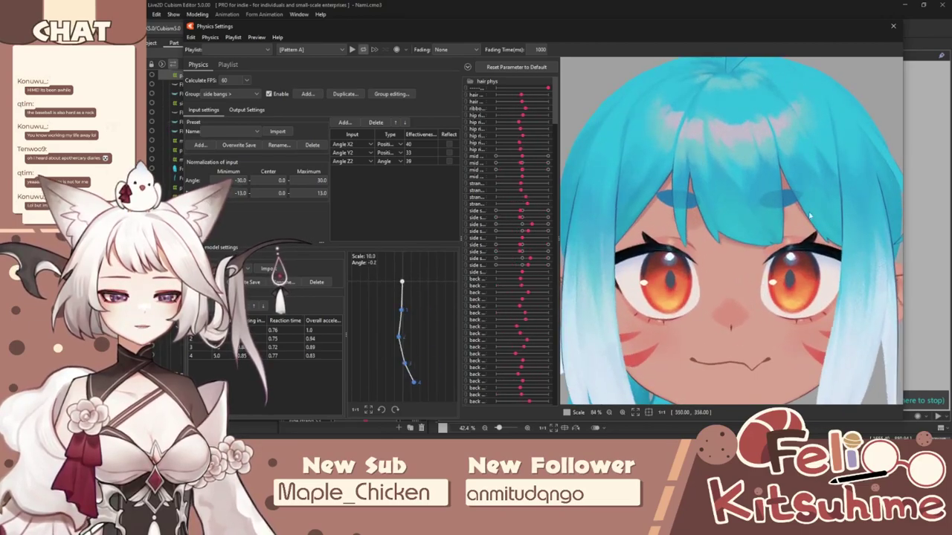
left_click_drag(809, 216, 654, 260)
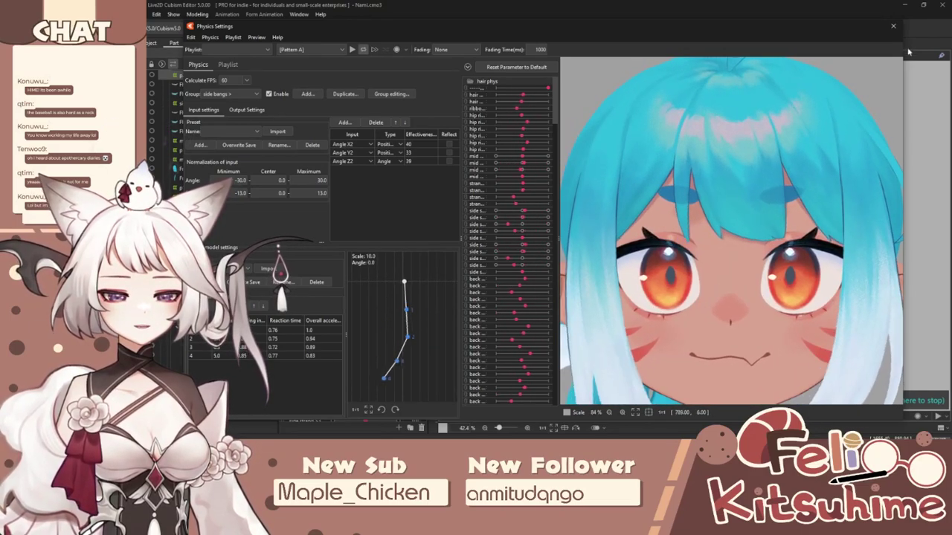
left_click(893, 25)
Step: Check p1's side strand keys, reopen the physics settings, test the hair with head movement and look through the physics groups
scroll(325, 301, "down", 5)
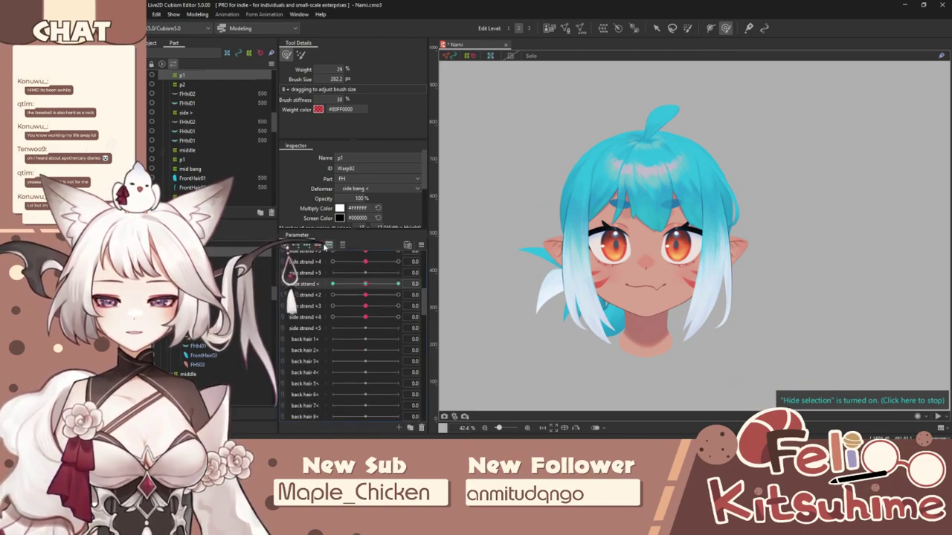
left_click(197, 16)
left_click(215, 145)
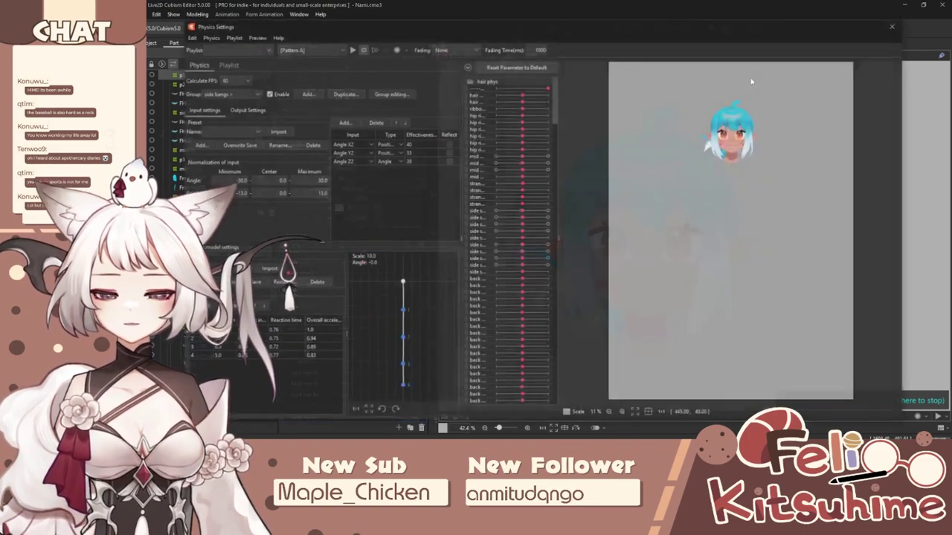
scroll(679, 201, "up", 3)
left_click_drag(807, 221, 739, 357)
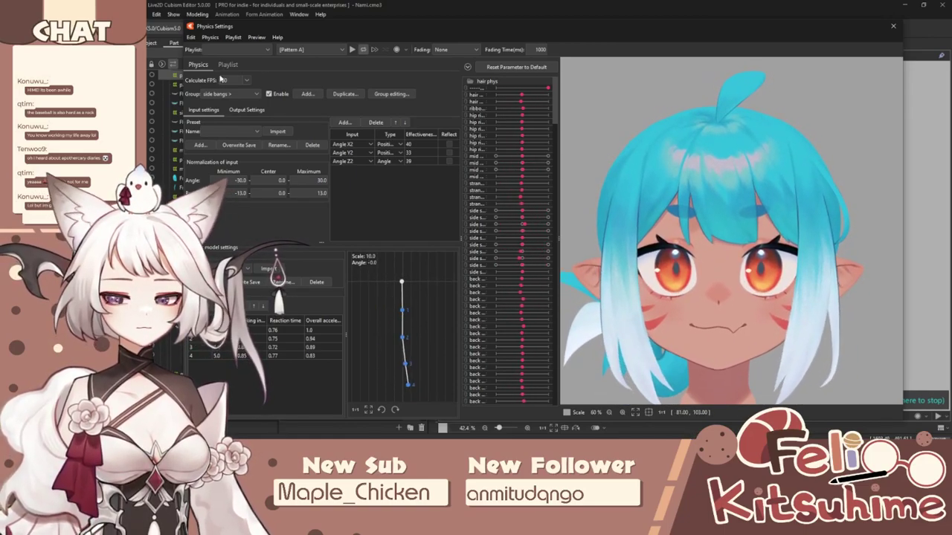
left_click(218, 94)
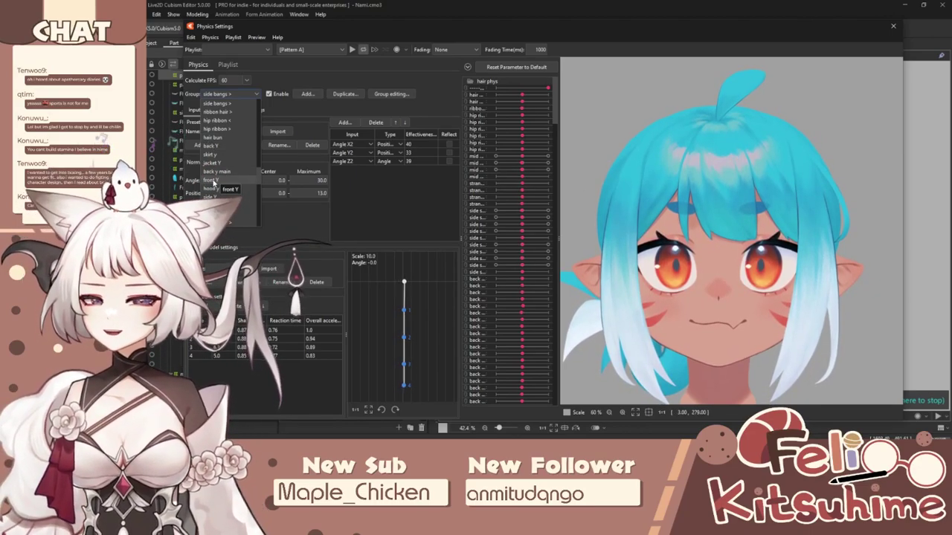
key("Escape")
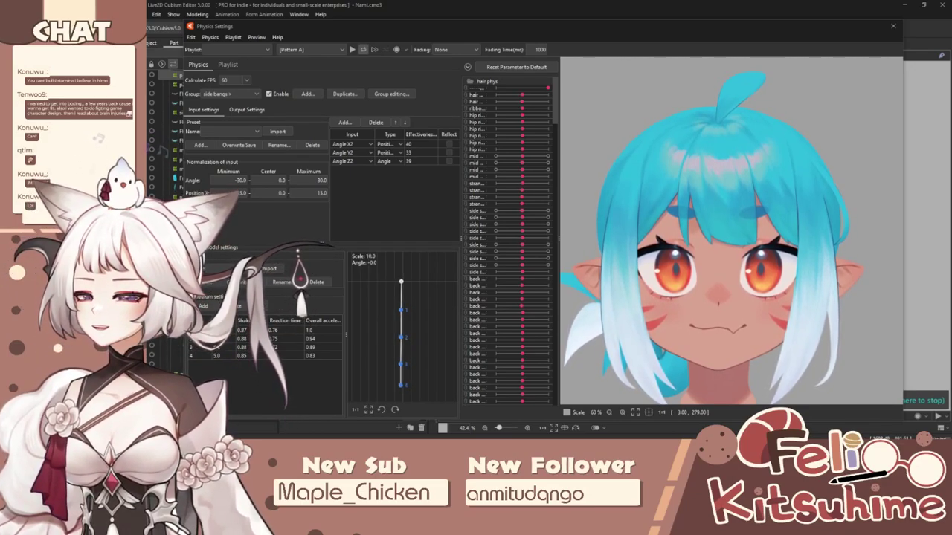
scroll(718, 206, "down", 3)
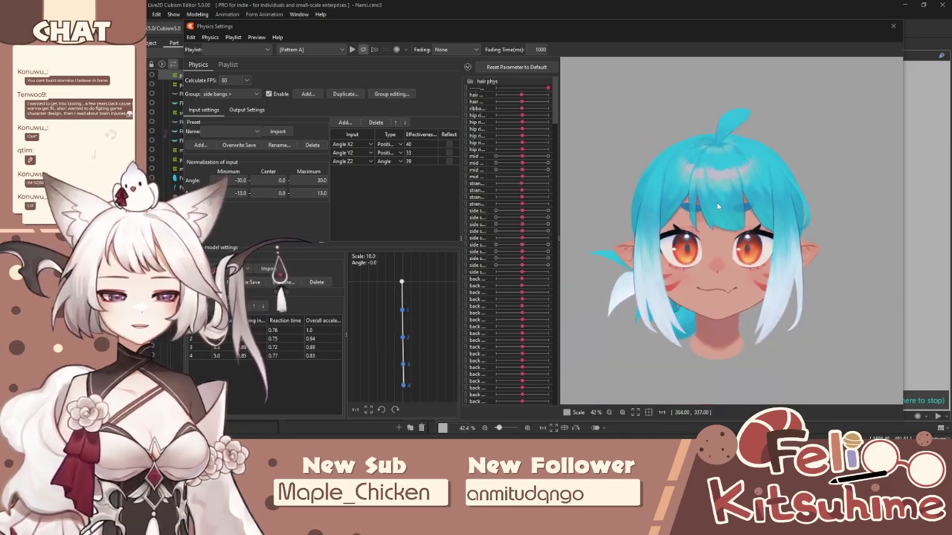
scroll(718, 206, "up", 3)
Step: Set the Angle Y2 effectiveness of the ahoge > physics group to 0, test the head motion and close the physics settings
left_click(241, 94)
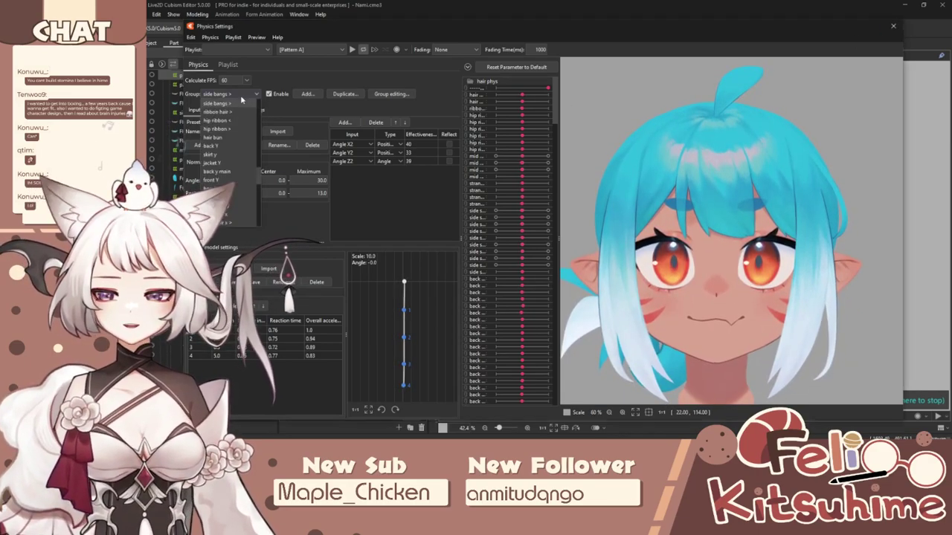
scroll(239, 127, "down", 5)
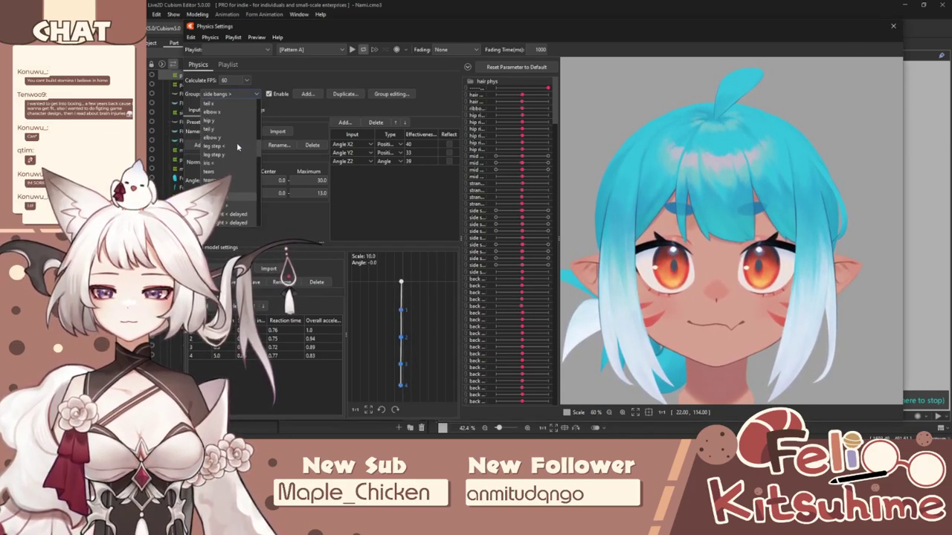
scroll(237, 147, "down", 5)
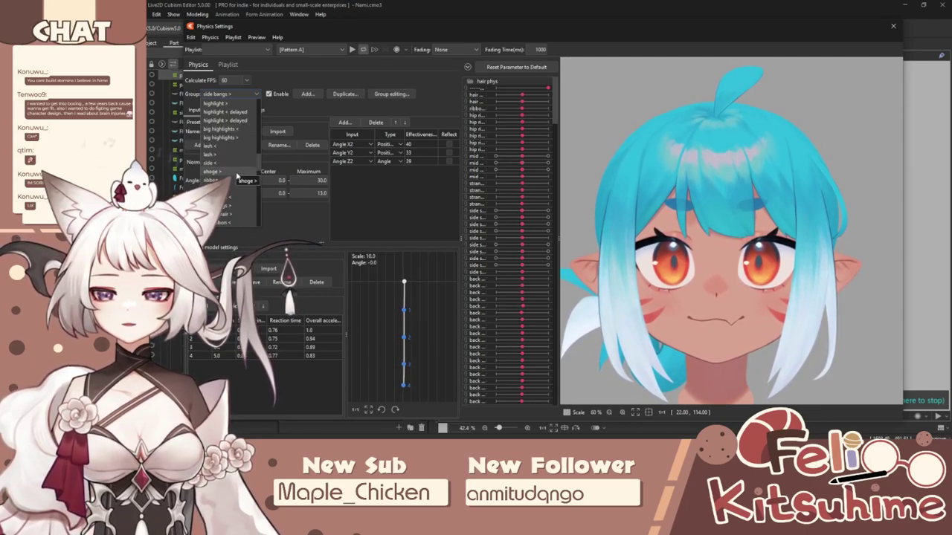
left_click(244, 125)
left_click(244, 110)
left_click(206, 110)
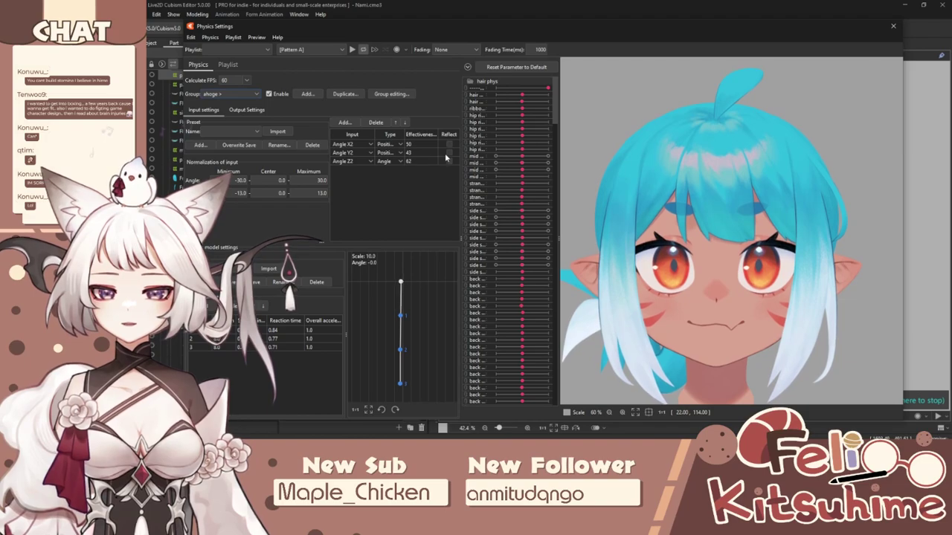
double_click(421, 153)
type("0")
left_click_drag(708, 261, 725, 312)
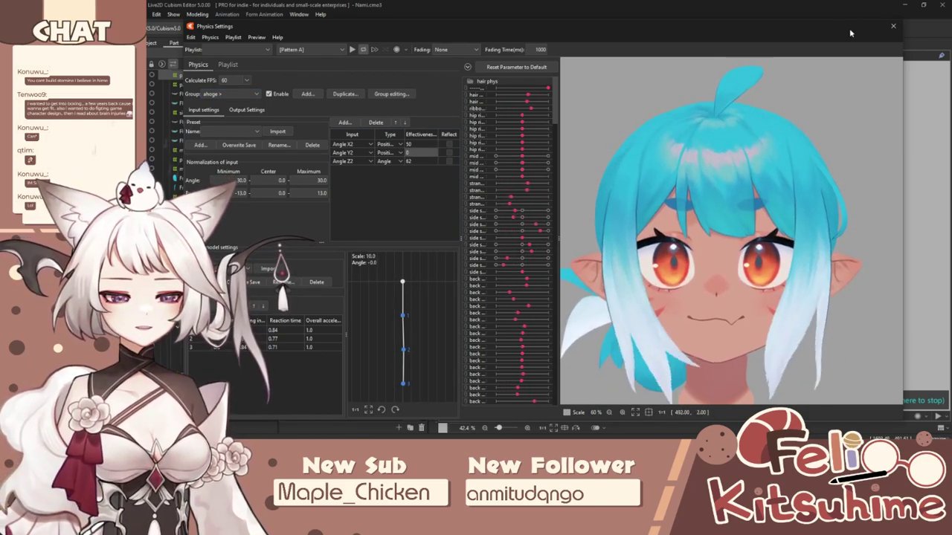
left_click(893, 26)
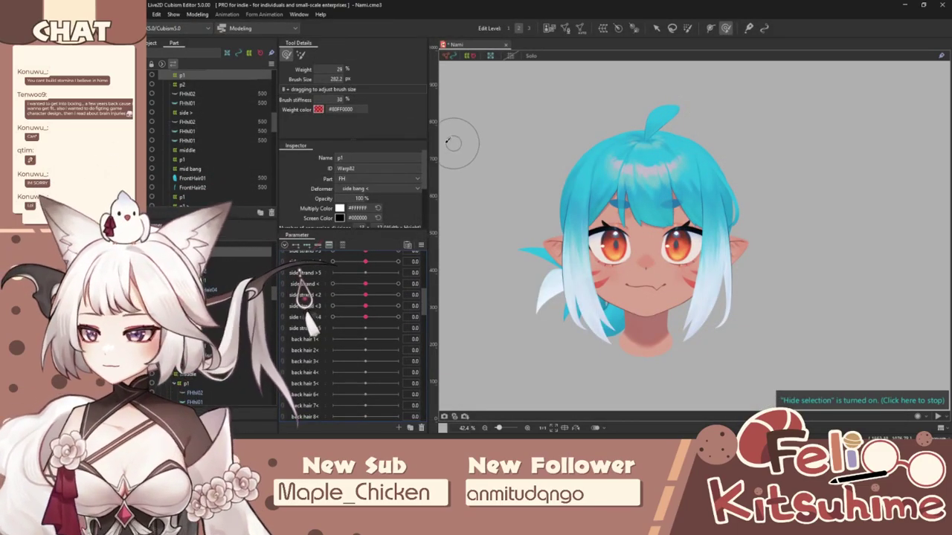
Step: Save the model, switch to the Arrow tool and show the selection overlay again
left_click(156, 14)
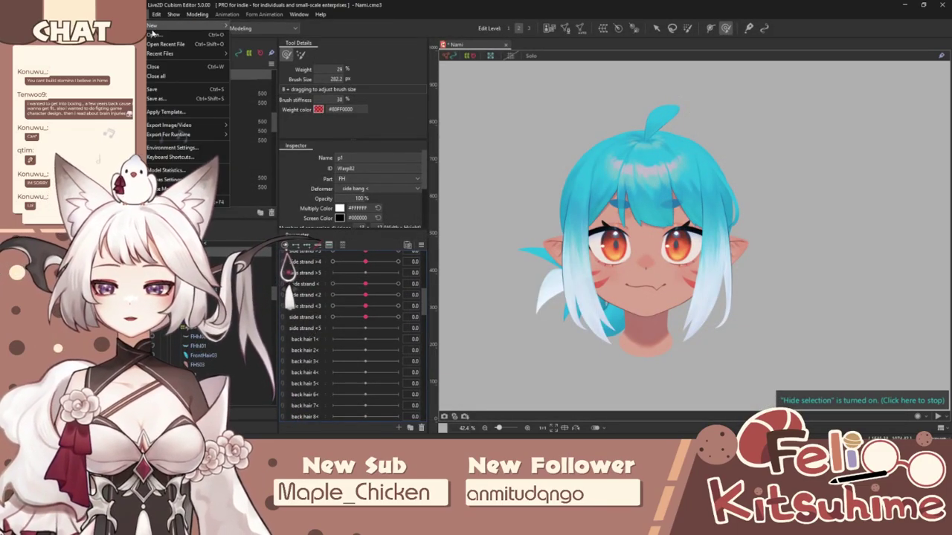
left_click(156, 89)
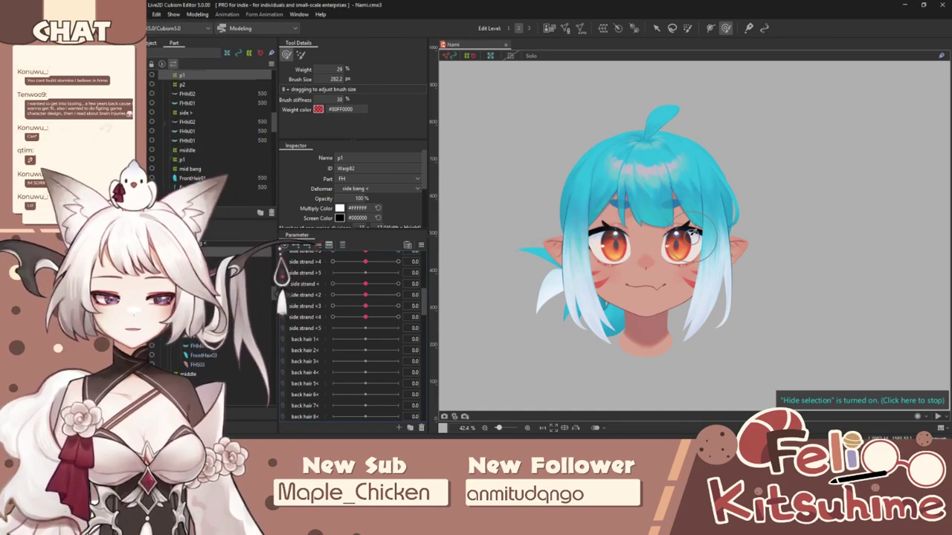
scroll(668, 221, "up", 4)
left_click(656, 27)
key("ctrl+t")
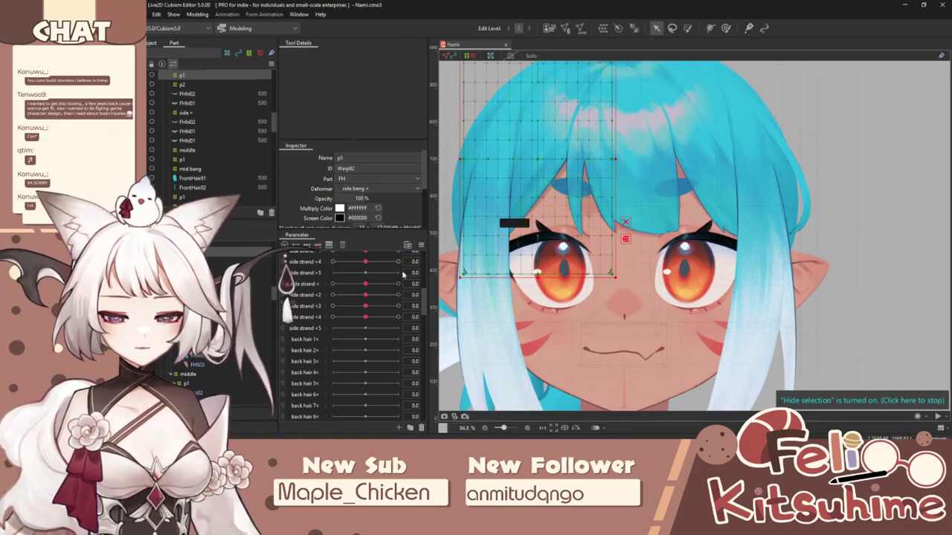
Step: Select the mid bang warp deformer that holds the FrontHair01 mesh and look through its hair physics parameters
scroll(354, 306, "down", 6)
scroll(353, 304, "down", 3)
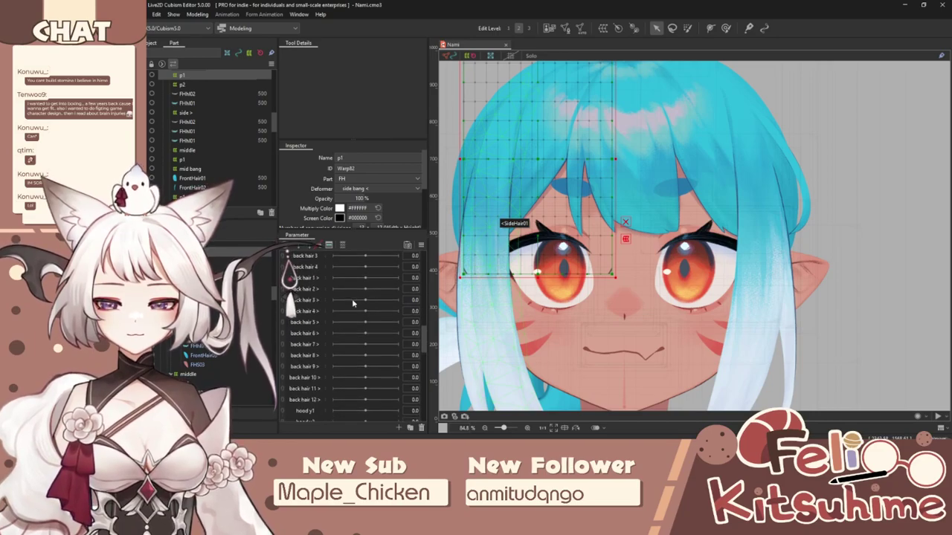
scroll(639, 186, "down", 3)
left_click(640, 185)
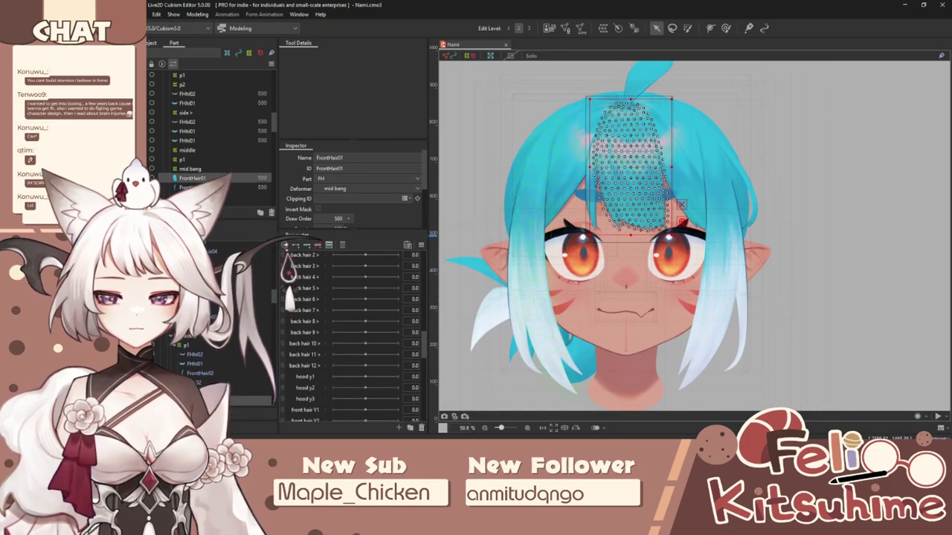
key("d")
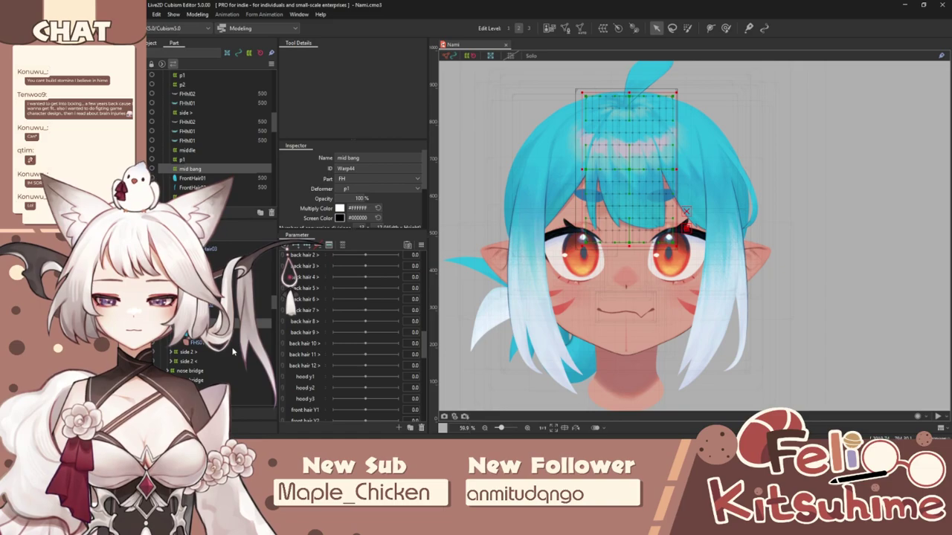
scroll(361, 302, "down", 5)
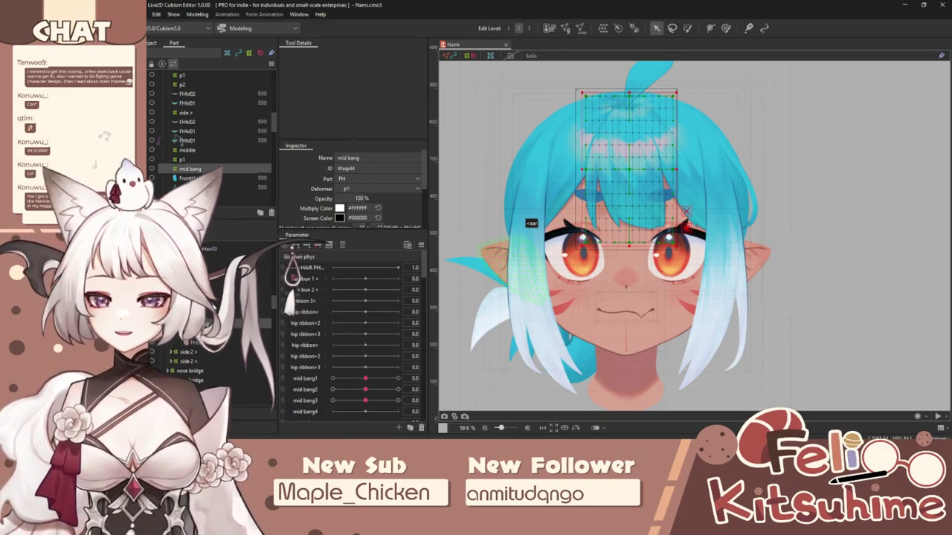
Step: Select the p1 warp deformer under middle and try keying front hair Y1 with three ordinary keys
left_click(283, 378)
left_click(183, 159)
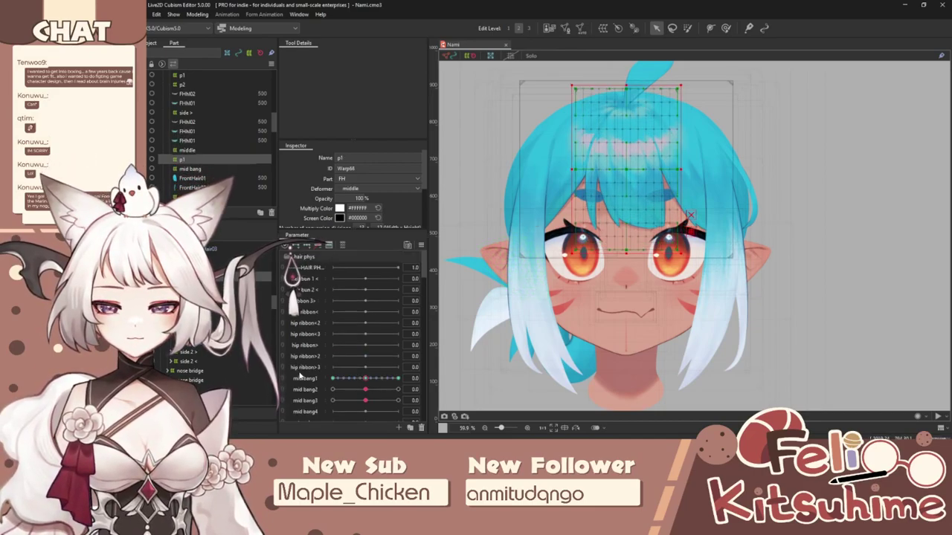
scroll(297, 297, "down", 10)
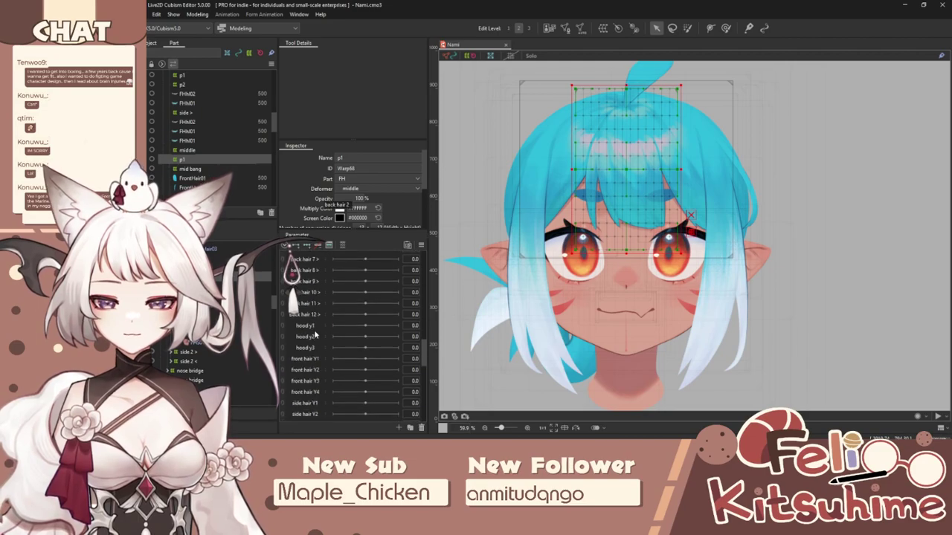
scroll(314, 335, "down", 3)
left_click(313, 324)
left_click(307, 245)
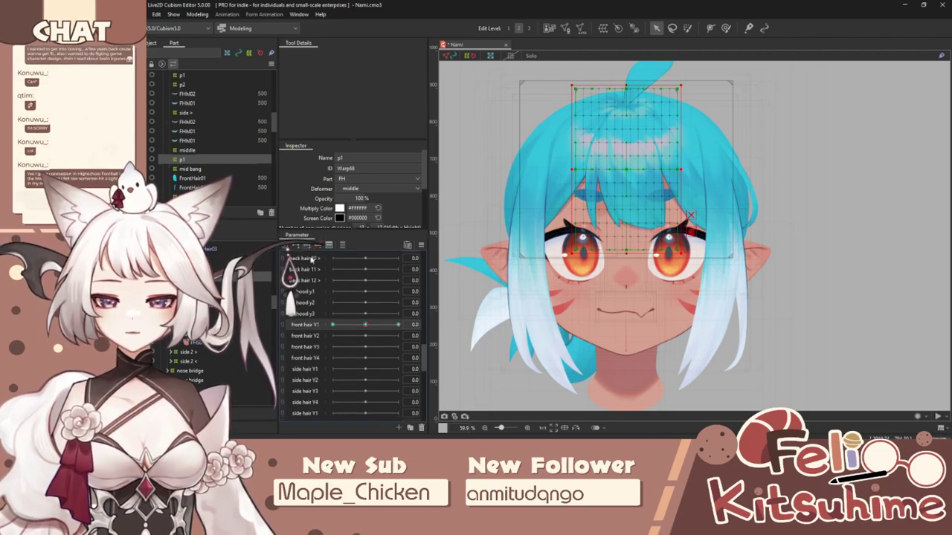
mouse_move(365, 325)
left_mouse_down()
mouse_move(403, 326)
mouse_move(331, 325)
left_mouse_up()
scroll(655, 134, "up", 2)
Step: With the deform brush ready, turn front hair Y1 into a blend shape parameter and hide the selection overlay
left_click(725, 29)
right_click(313, 326)
left_click(326, 329)
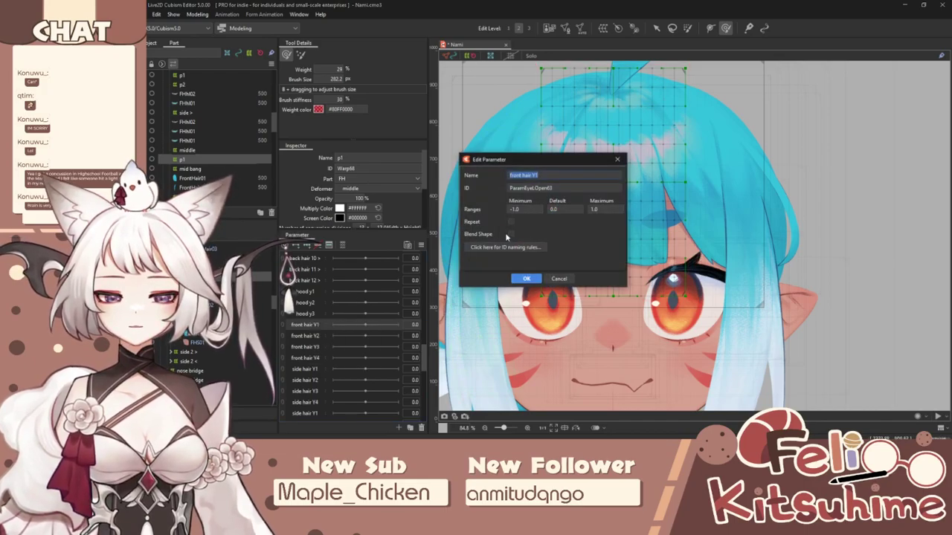
left_click(526, 278)
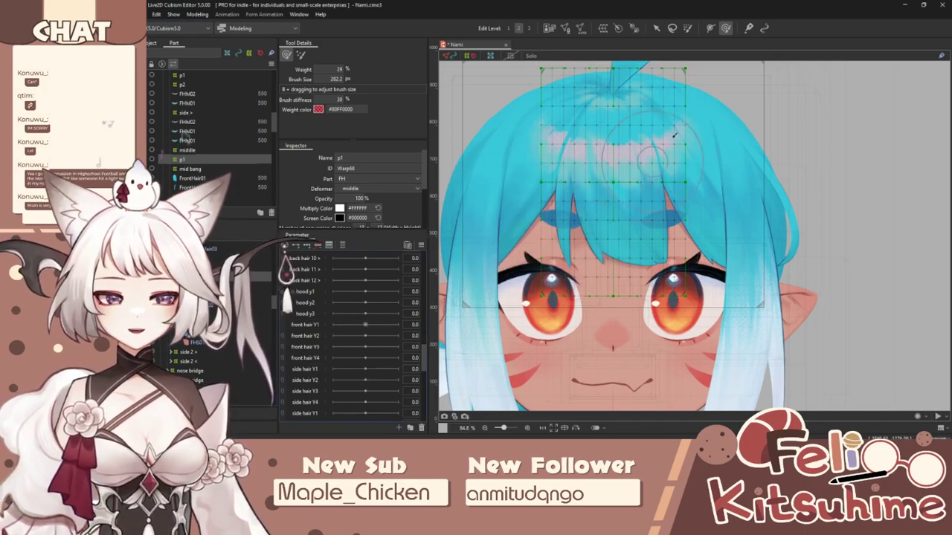
key("ctrl+t")
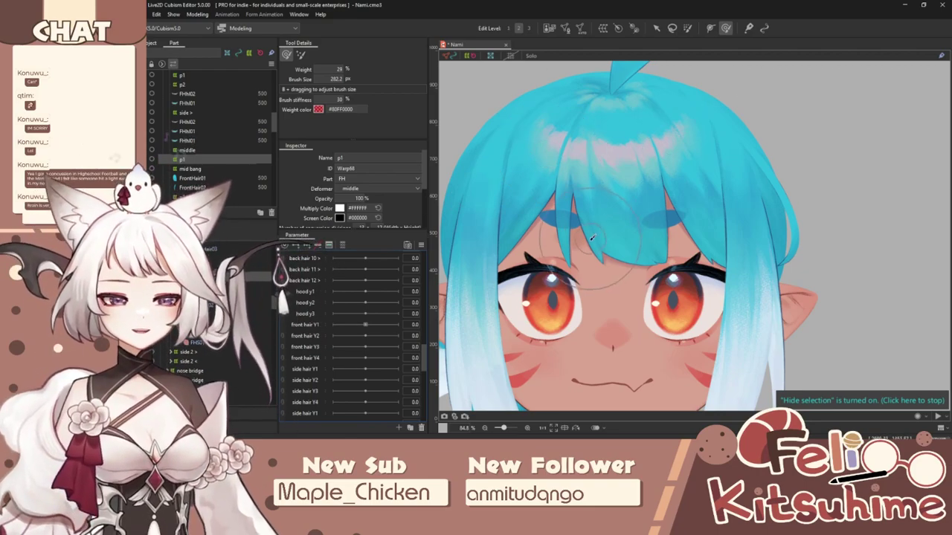
scroll(592, 238, "down", 2)
scroll(545, 254, "up", 2)
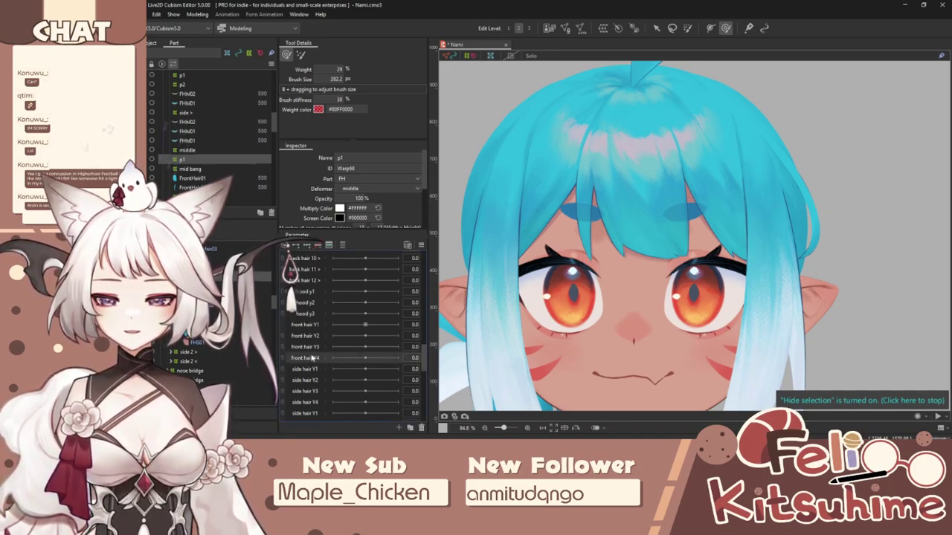
Step: Brush the middle bangs to swing toward the image's right at front hair Y1 1.0 and toward the left at -1.0
left_click(398, 325)
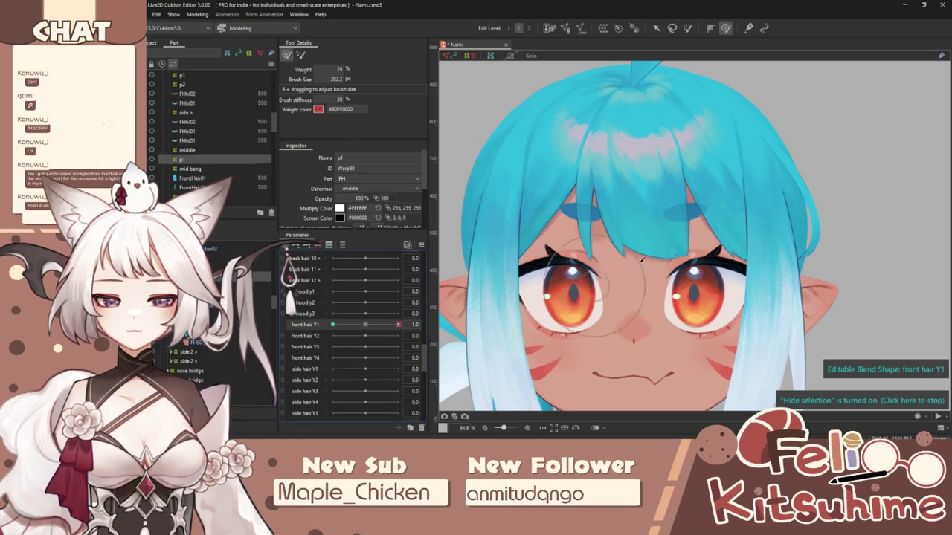
mouse_move(597, 212)
left_mouse_down()
mouse_move(631, 217)
mouse_move(642, 196)
mouse_move(633, 202)
mouse_move(686, 194)
left_mouse_up()
left_click_drag(606, 250, 642, 261)
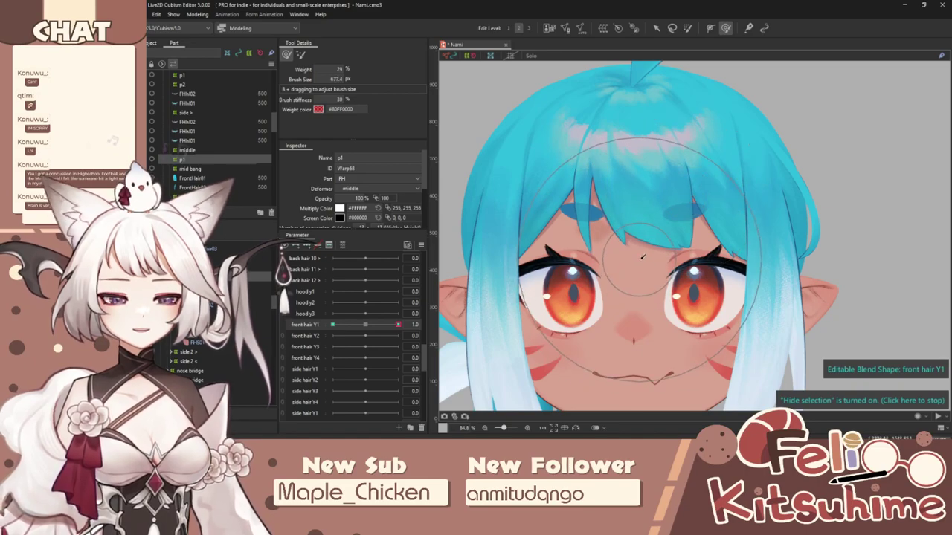
left_click(332, 324)
mouse_move(661, 223)
left_mouse_down()
mouse_move(620, 206)
mouse_move(633, 230)
mouse_move(574, 205)
mouse_move(614, 232)
left_mouse_up()
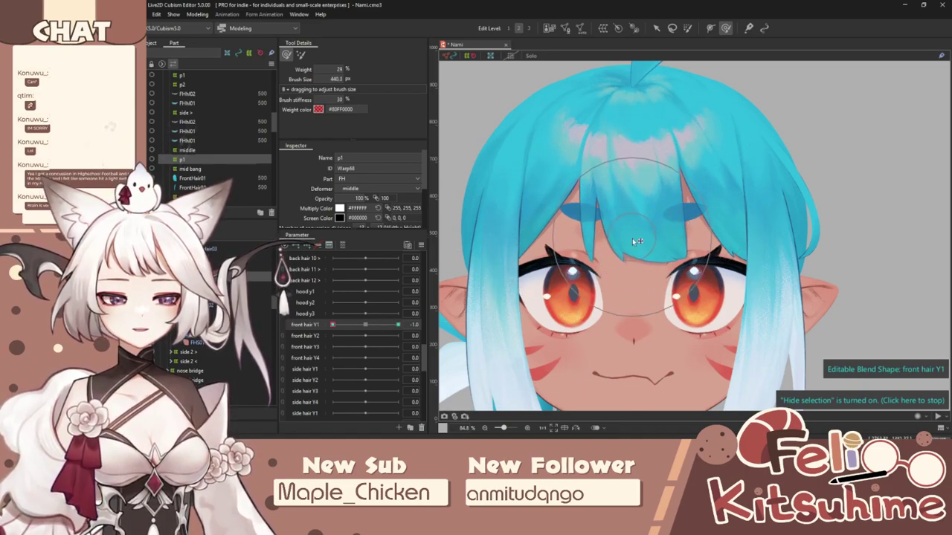
left_click_drag(366, 324, 201, 360)
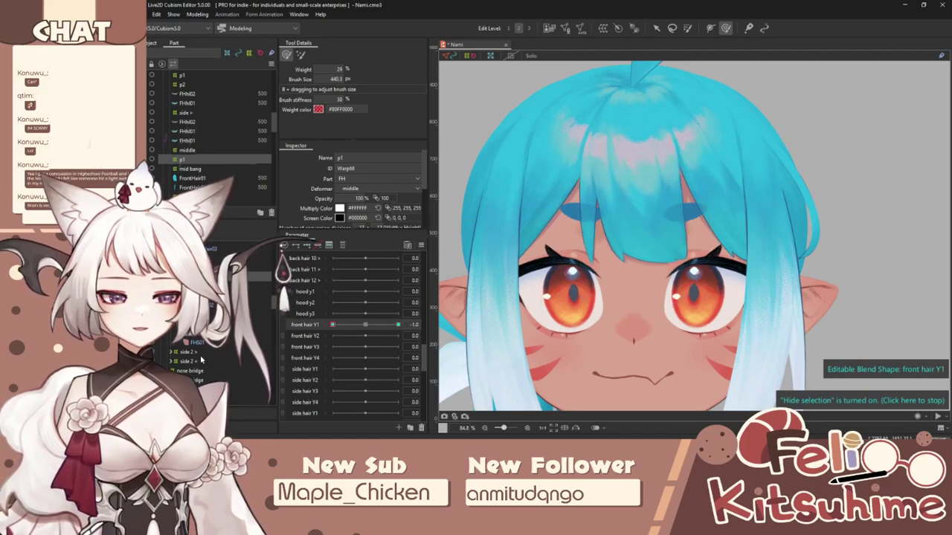
Step: Return front hair Y1 to 0 and turn front hair Y2 into a blend shape parameter
left_click(364, 325)
right_click(308, 339)
left_click(327, 347)
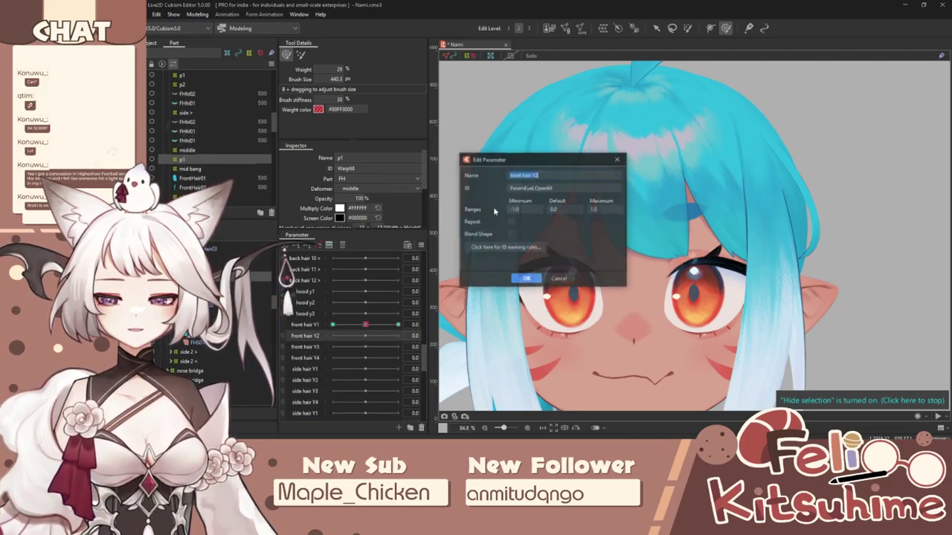
left_click(510, 234)
left_click(526, 279)
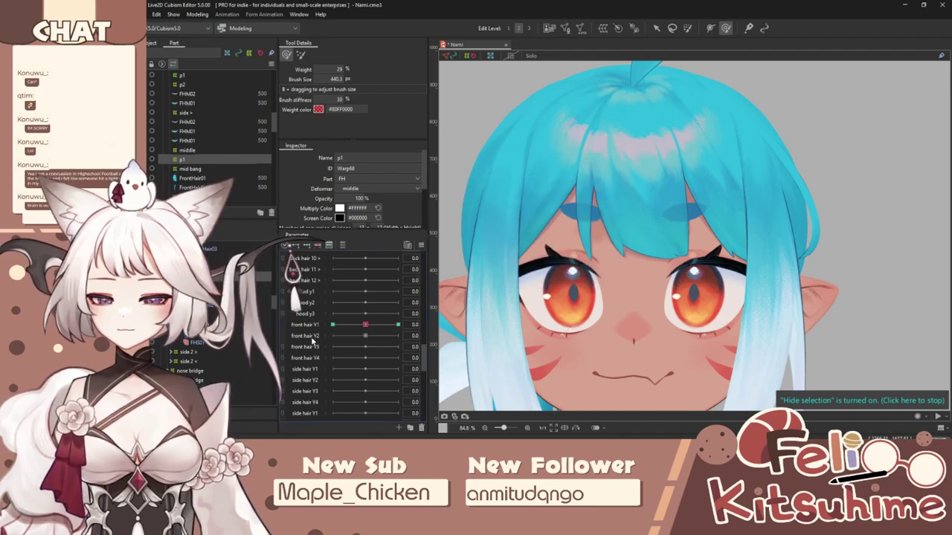
Step: Brush the middle bang tips to opposite sides for front hair Y2 at 1.0 and -1.0, adjusting the brush size as needed
left_click(398, 337)
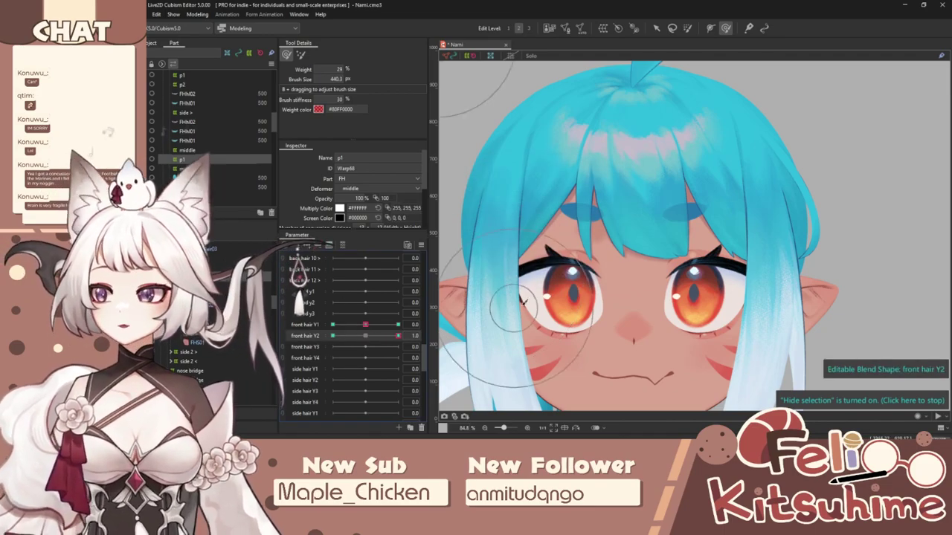
mouse_move(640, 222)
left_mouse_down()
mouse_move(644, 193)
mouse_move(573, 217)
left_mouse_up()
key("b")
mouse_move(371, 335)
left_mouse_down()
mouse_move(335, 343)
mouse_move(400, 337)
left_mouse_up()
key("b")
mouse_move(620, 237)
left_mouse_down()
mouse_move(656, 250)
mouse_move(644, 265)
mouse_move(634, 245)
mouse_move(594, 225)
left_mouse_up()
key("b")
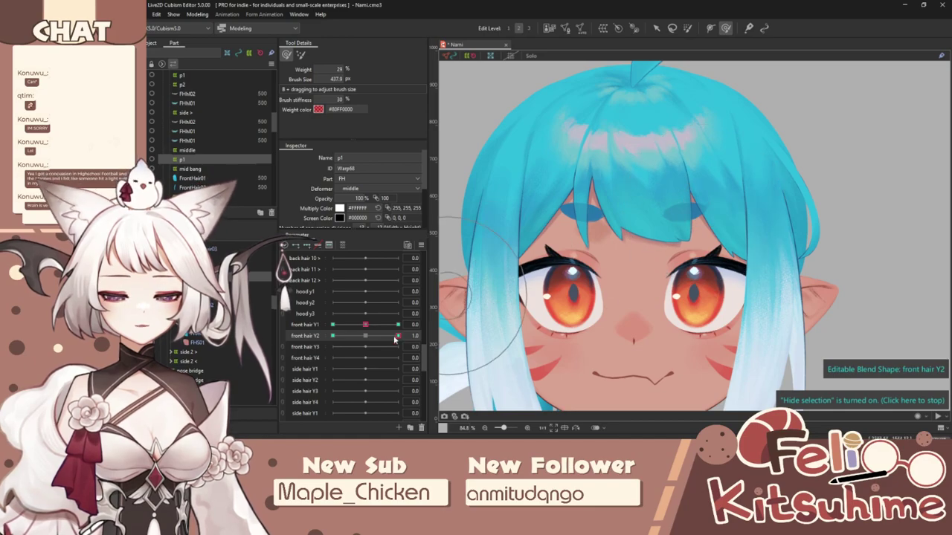
left_click_drag(395, 340, 332, 338)
left_click_drag(642, 226, 638, 248)
key("b")
mouse_move(644, 231)
left_mouse_down()
mouse_move(591, 239)
mouse_move(686, 224)
left_mouse_up()
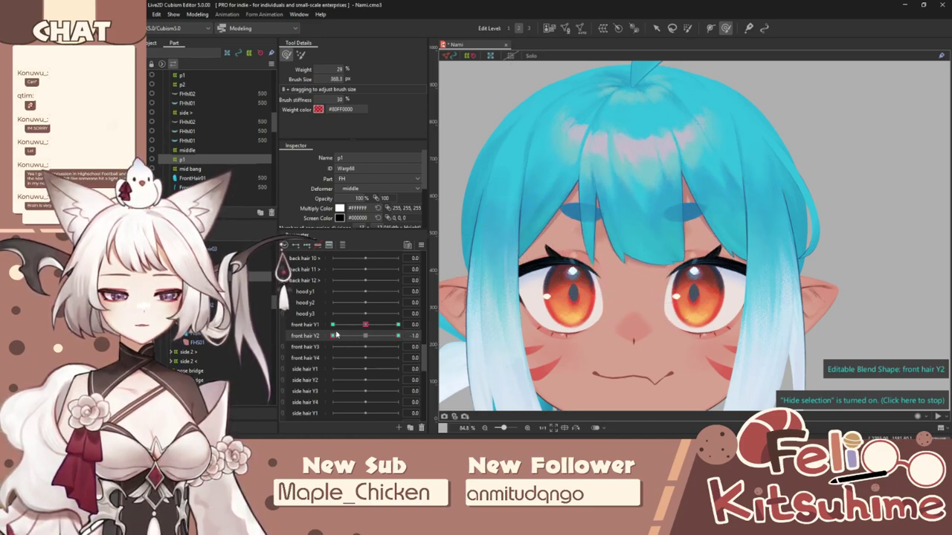
Step: Apply extended interpolation to front hair Y1 and Y2 and reset the parameters to their defaults
left_click(420, 247)
left_click(475, 350)
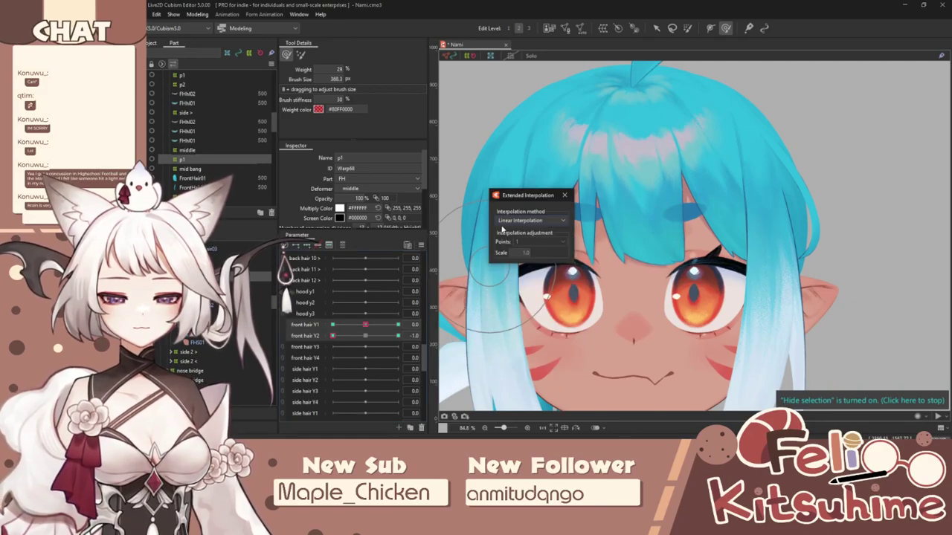
left_click(564, 196)
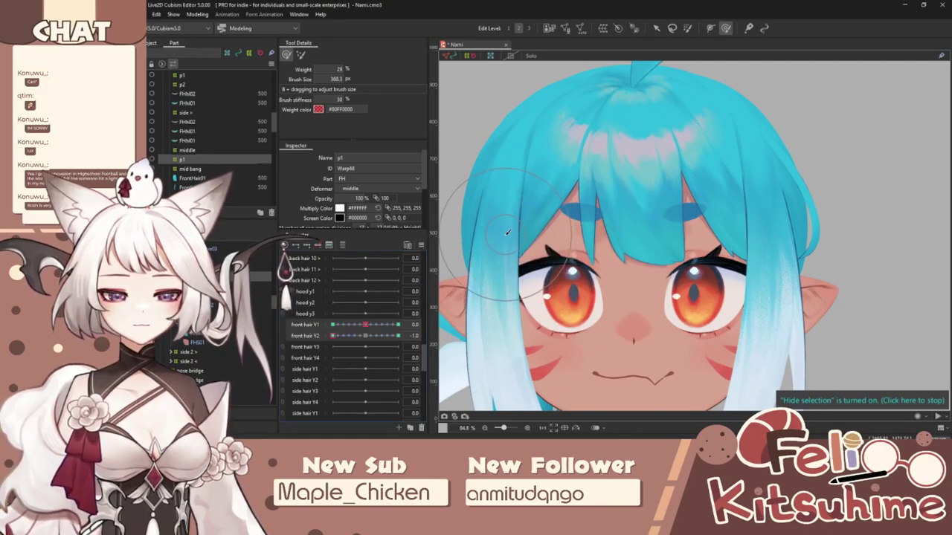
left_click(422, 245)
left_click(468, 228)
Step: Select the FrontHair01 mesh and lay a four-point deform path down it from the hair top to the bang tip
left_click(657, 30)
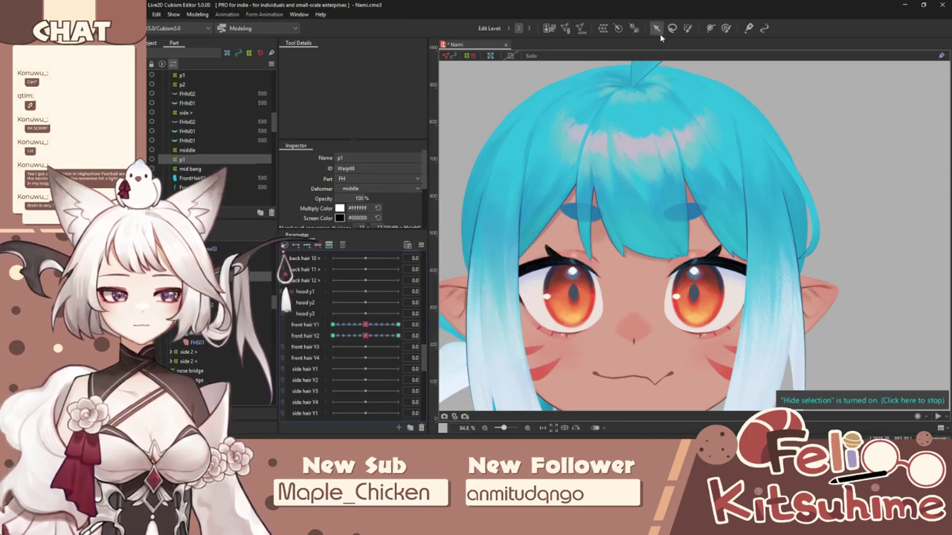
left_click(669, 154)
scroll(647, 171, "up", 3)
scroll(640, 160, "down", 1)
scroll(622, 157, "up", 1)
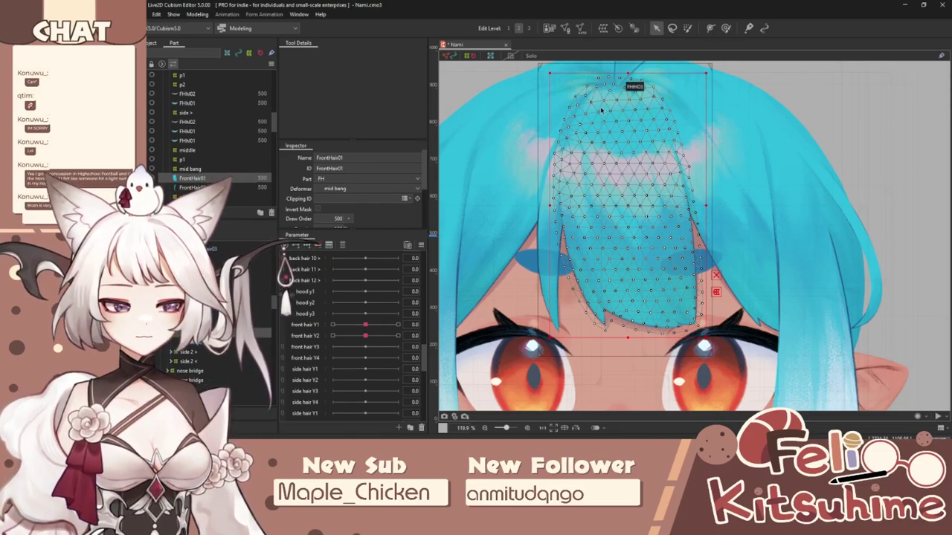
left_click(706, 29)
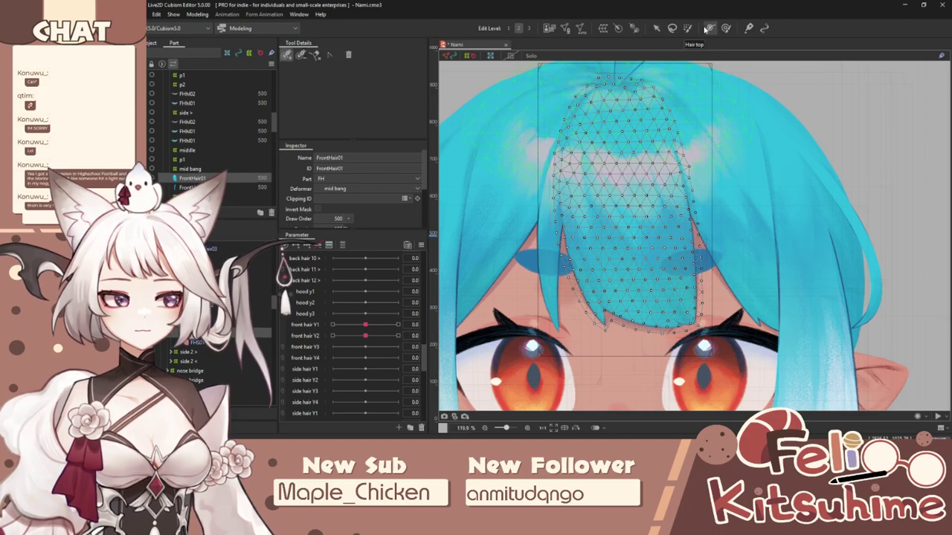
left_click(617, 86)
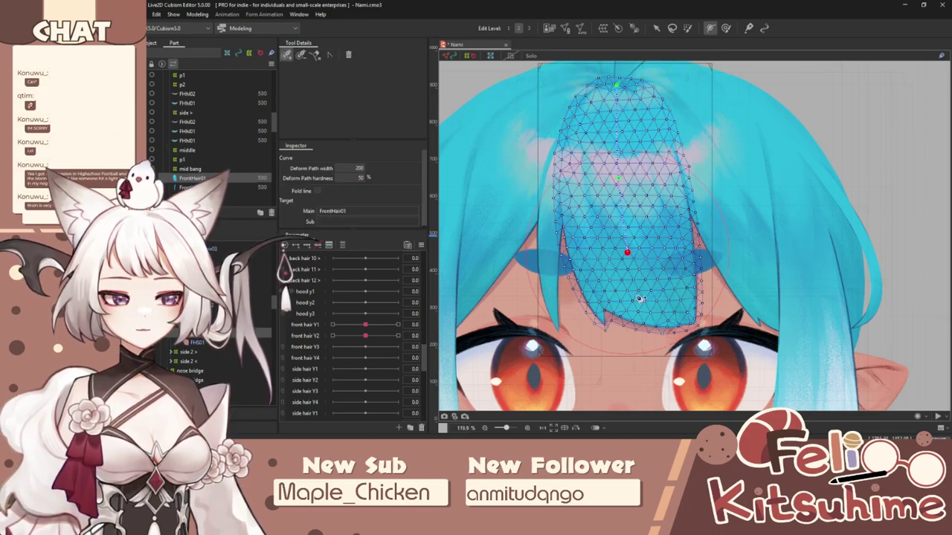
left_click(656, 30)
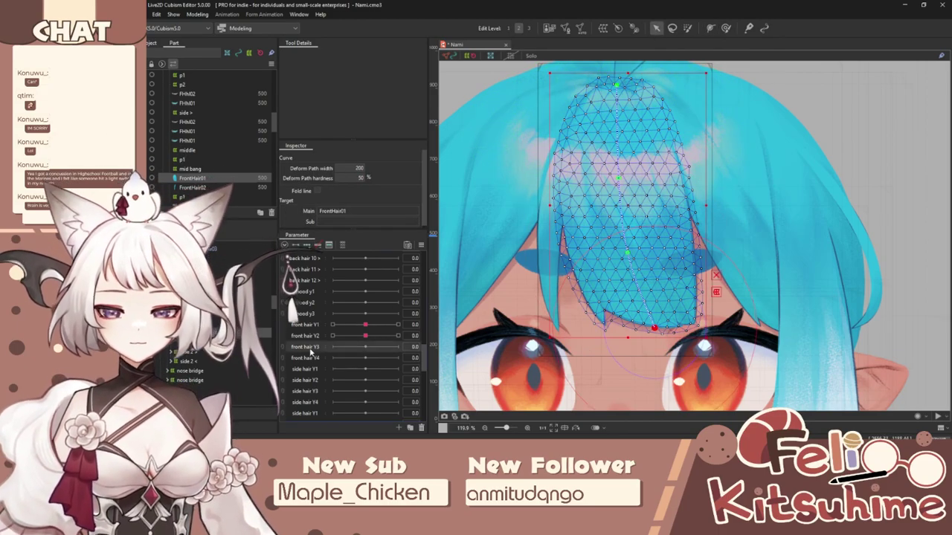
Step: Make front hair Y3 a blend shape parameter and shift FrontHair01's lowest path point right at 1.0 and left at -1.0
double_click(301, 348)
left_click(526, 279)
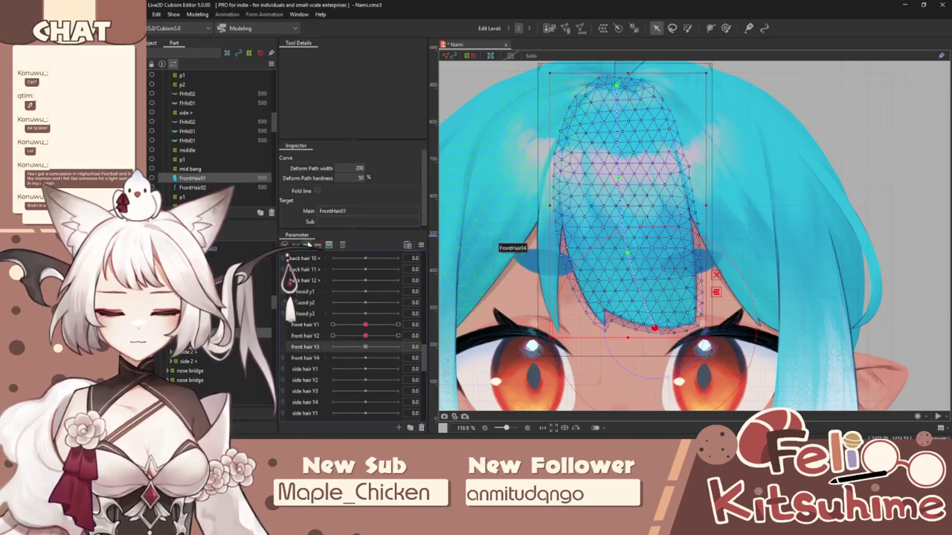
left_click(398, 347)
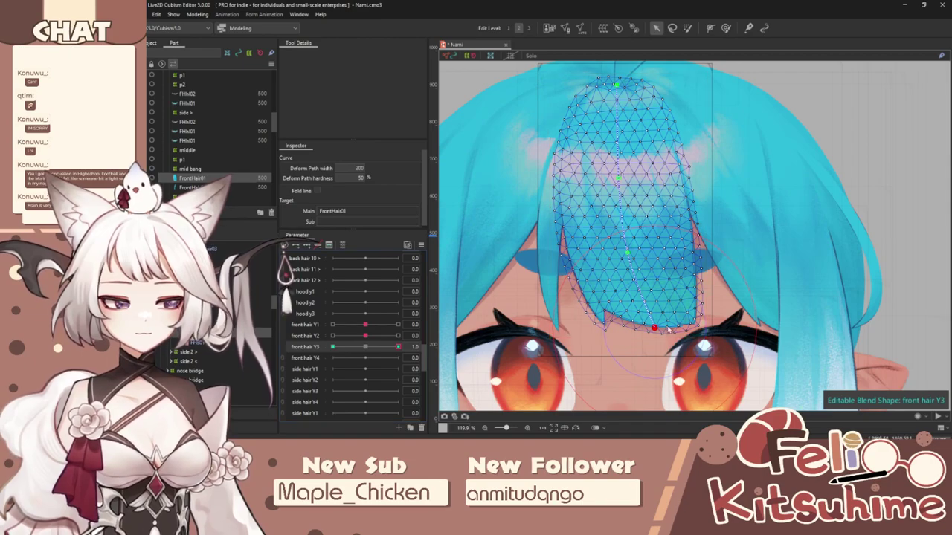
left_click_drag(654, 329, 673, 324)
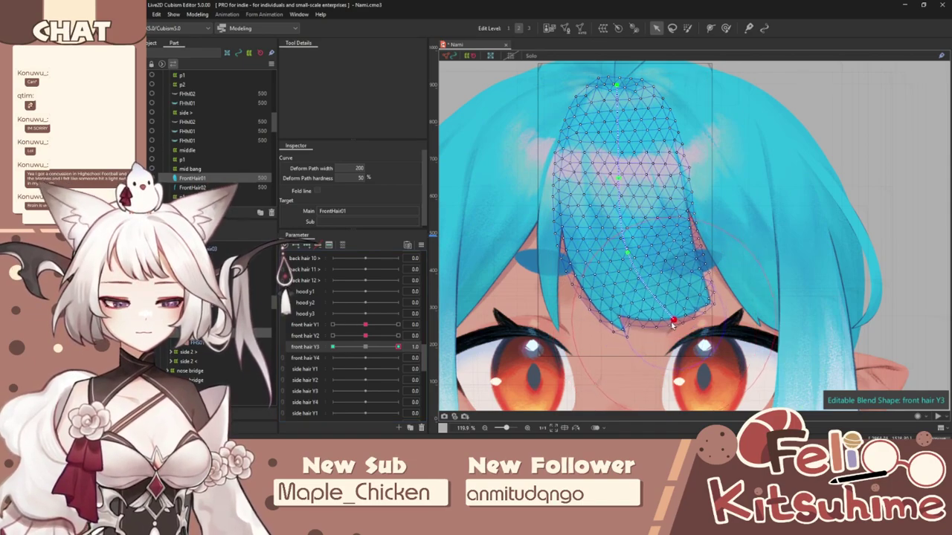
left_click_drag(399, 347, 332, 347)
left_click_drag(655, 329, 635, 328)
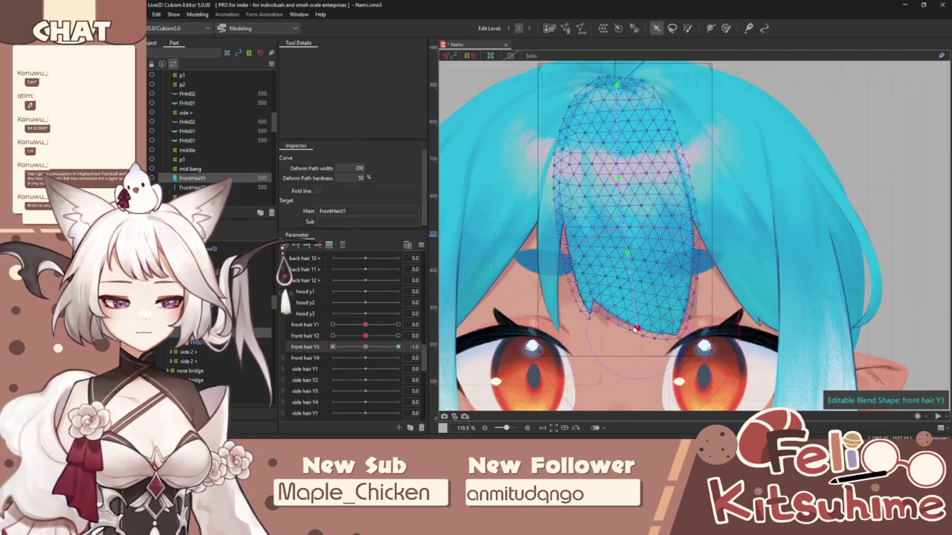
Step: Apply extended interpolation to front hair Y3 using Ellipse Interpolation with 5 points
left_click(421, 245)
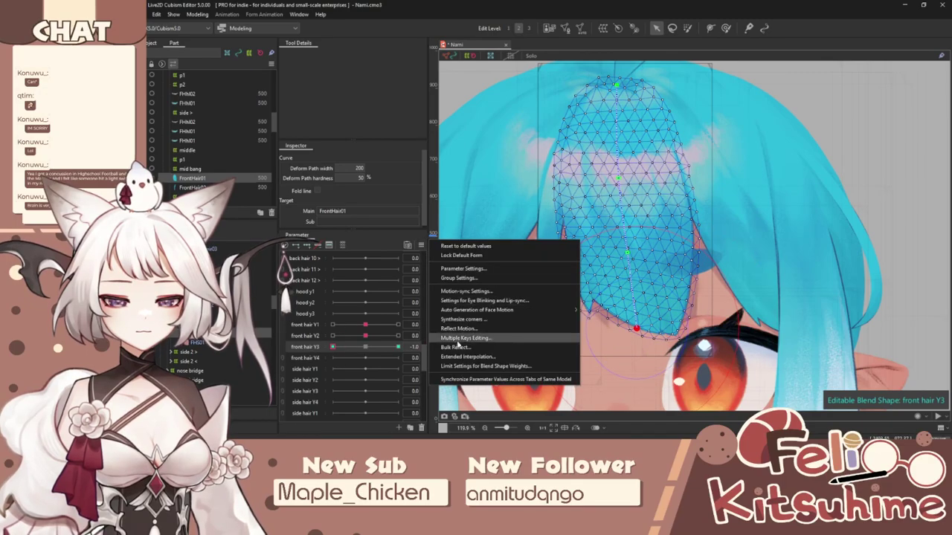
left_click(489, 319)
left_click(524, 220)
left_click(523, 239)
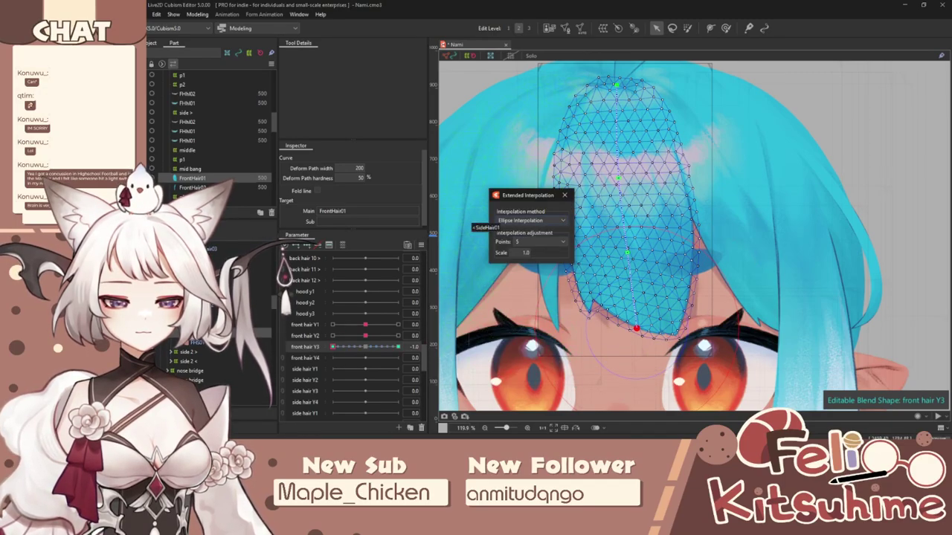
Step: Select the p1 warp deformer under middle again, with front hair Y3 brought back near its default
left_click(190, 169)
left_click(223, 277)
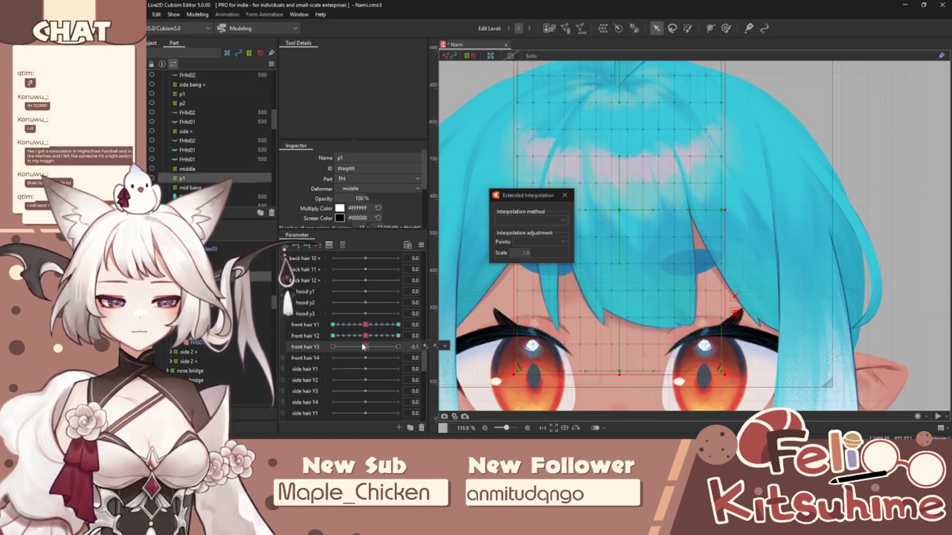
left_click(298, 339)
Step: Open the physics settings and swing the model's head in the preview to test the bang motion
left_click(198, 14)
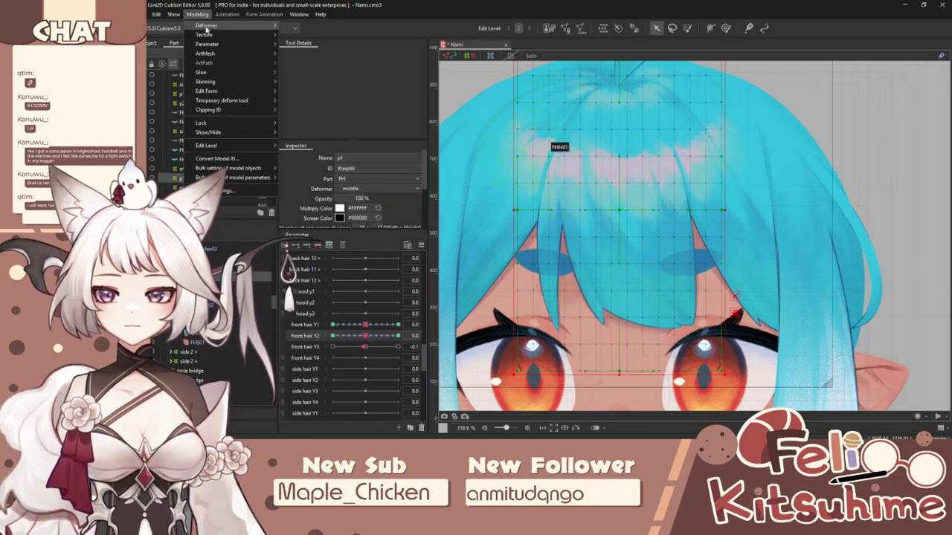
left_click(240, 193)
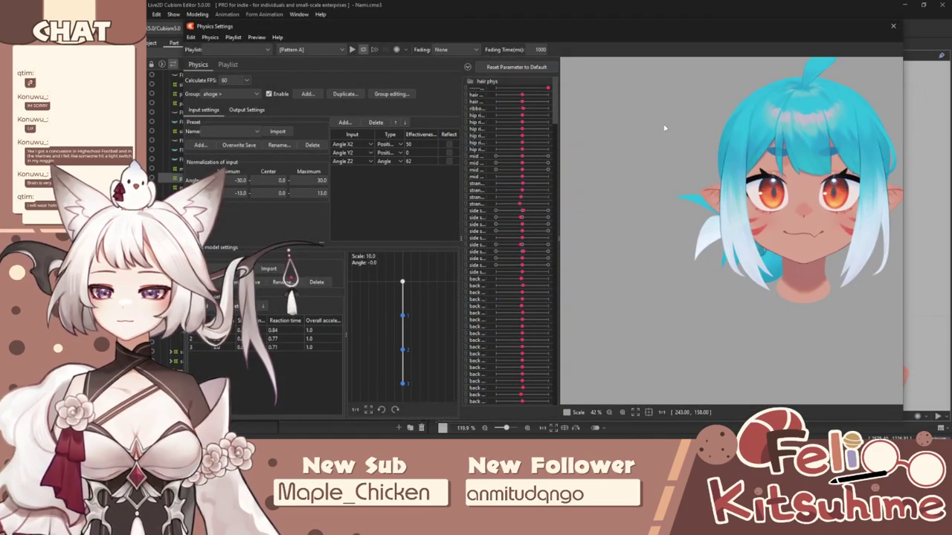
left_click_drag(667, 188, 716, 154)
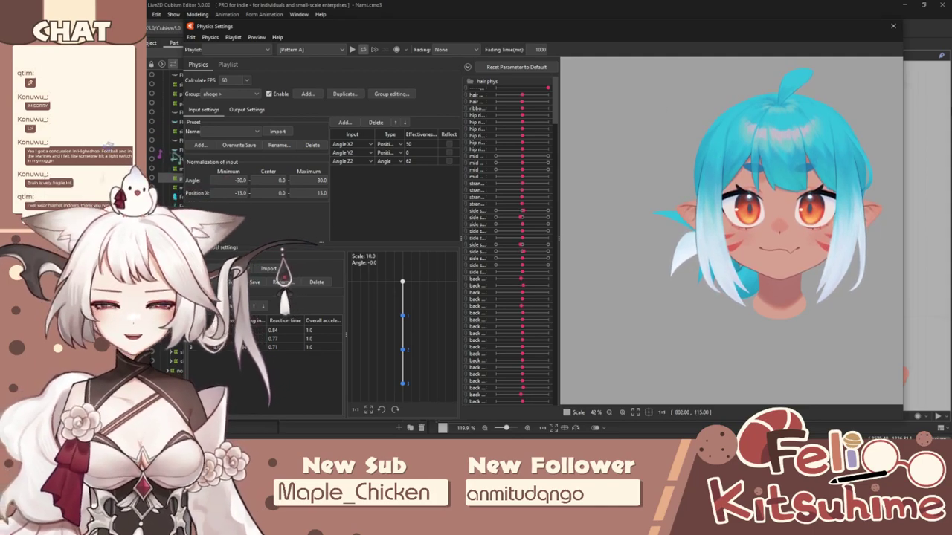
scroll(716, 141, "up", 2)
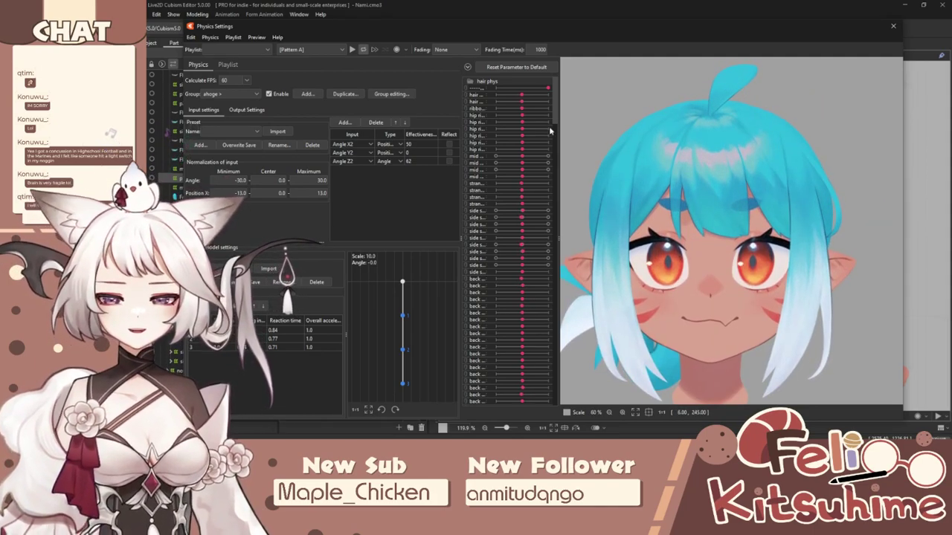
Step: Collapse the hair phys and eyes parameter groups, keep head expanded, and widen the parameter name column
left_click(470, 83)
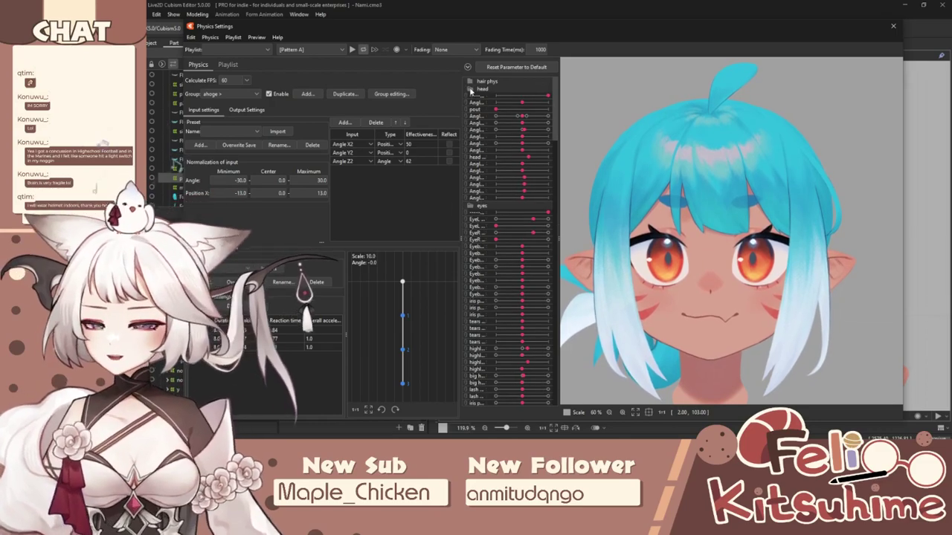
left_click(469, 90)
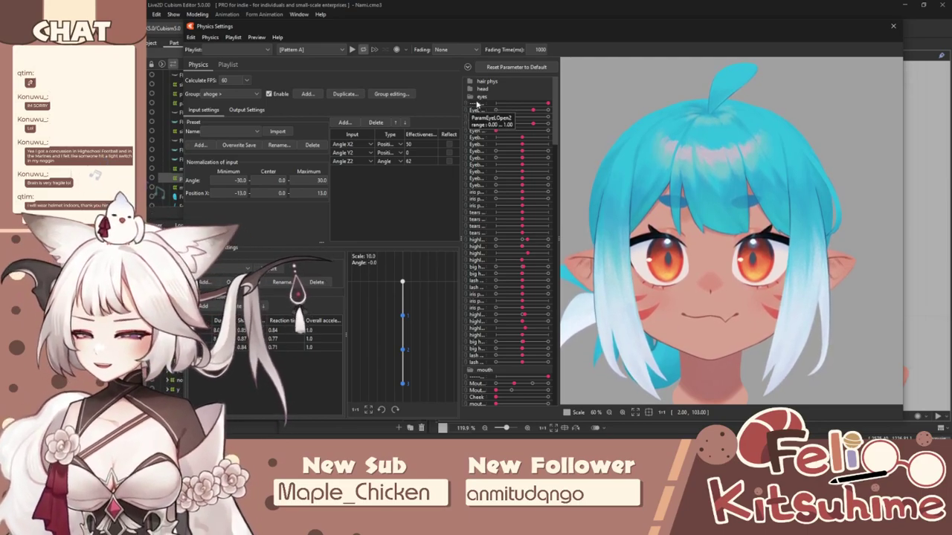
left_click(470, 97)
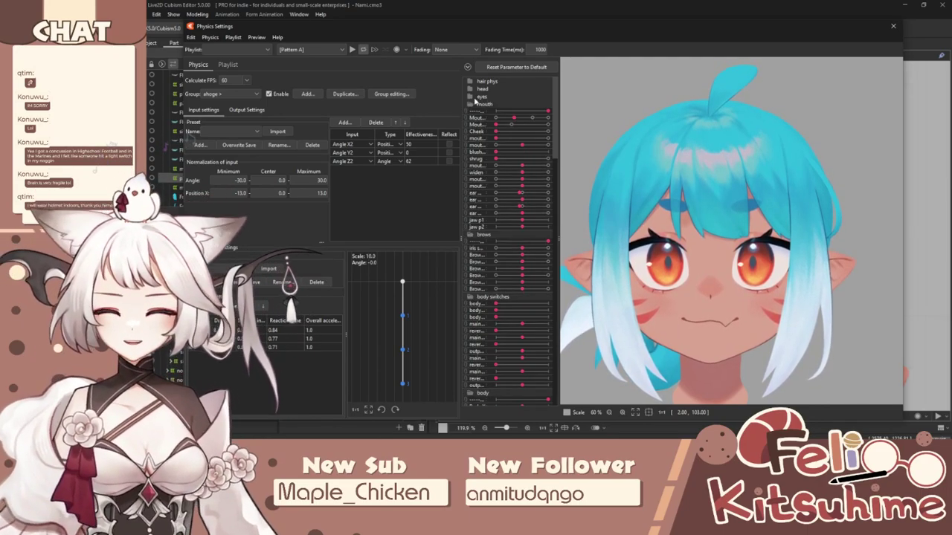
left_click(470, 88)
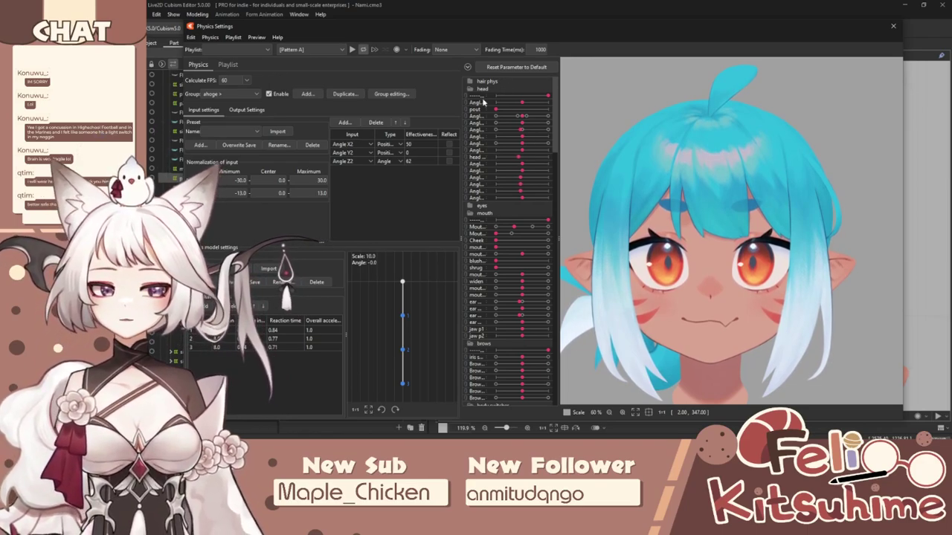
left_click_drag(485, 104, 502, 105)
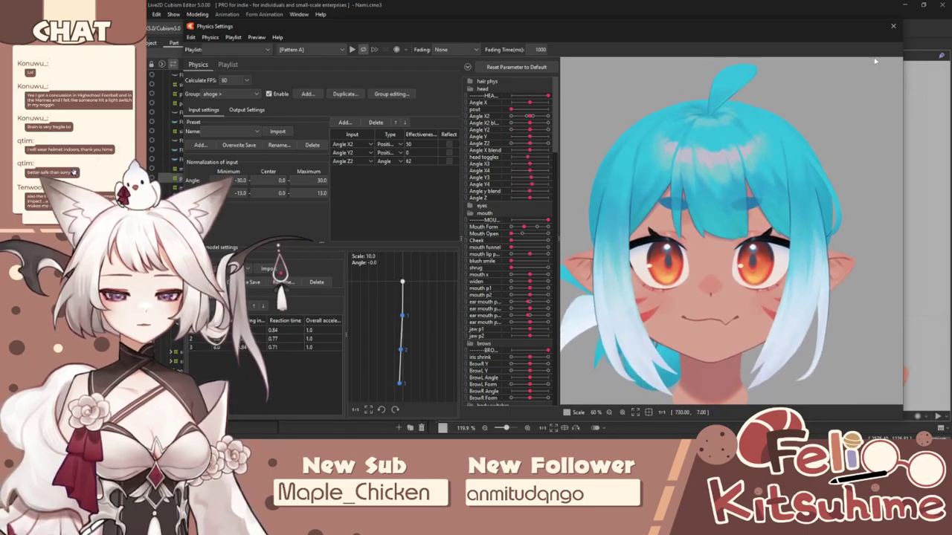
Step: Close the physics settings and reflect the front hair Y3 keyforms of FrontHair01 with the parameter at 1.0
left_click(893, 25)
left_click_drag(368, 352, 421, 352)
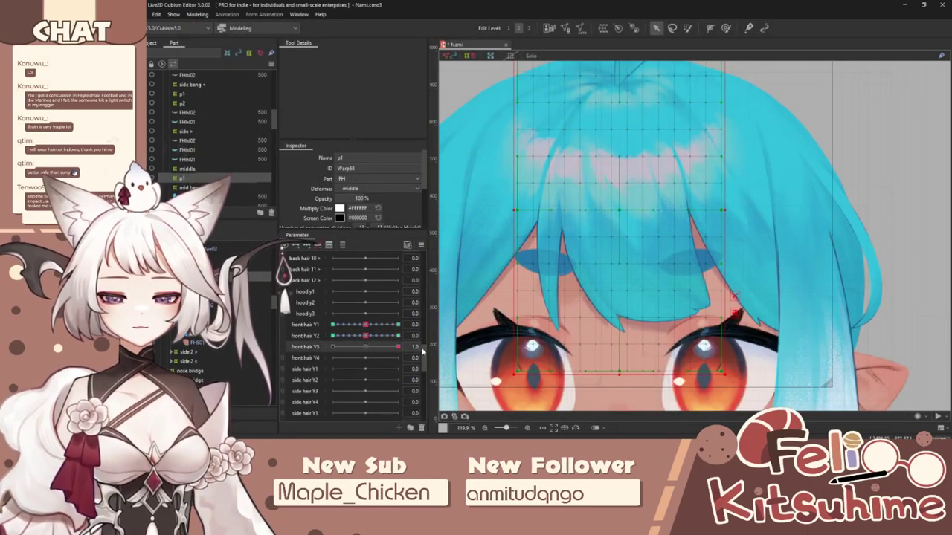
left_click(438, 347)
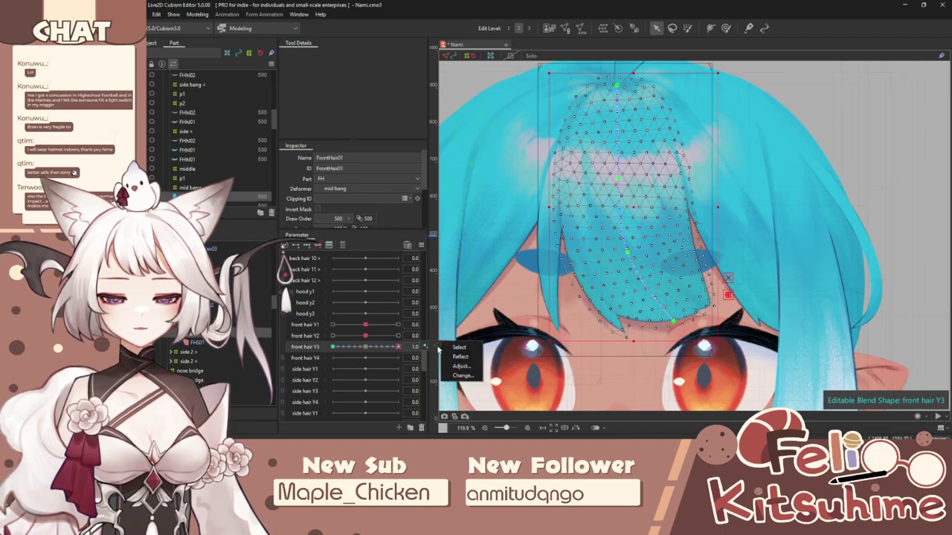
left_click(467, 357)
Step: Reopen the physics settings and move the head around in the preview to check the reflected front hair Y3 motion
left_click(196, 15)
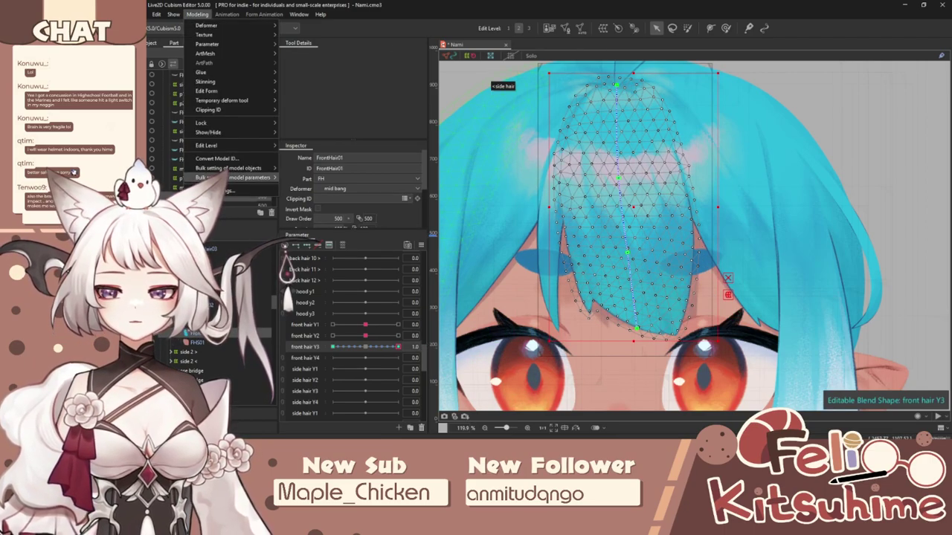
left_click(229, 193)
scroll(727, 97, "up", 5)
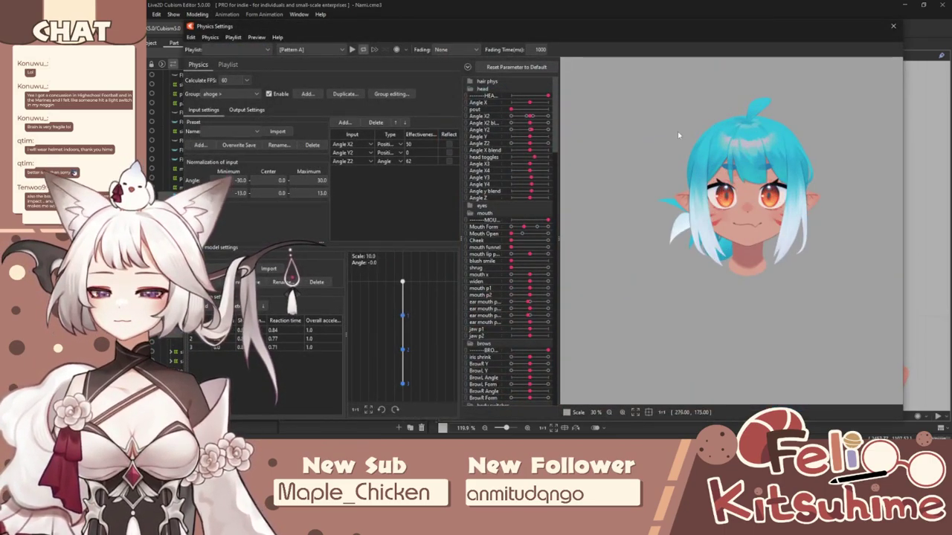
scroll(662, 171, "down", 2)
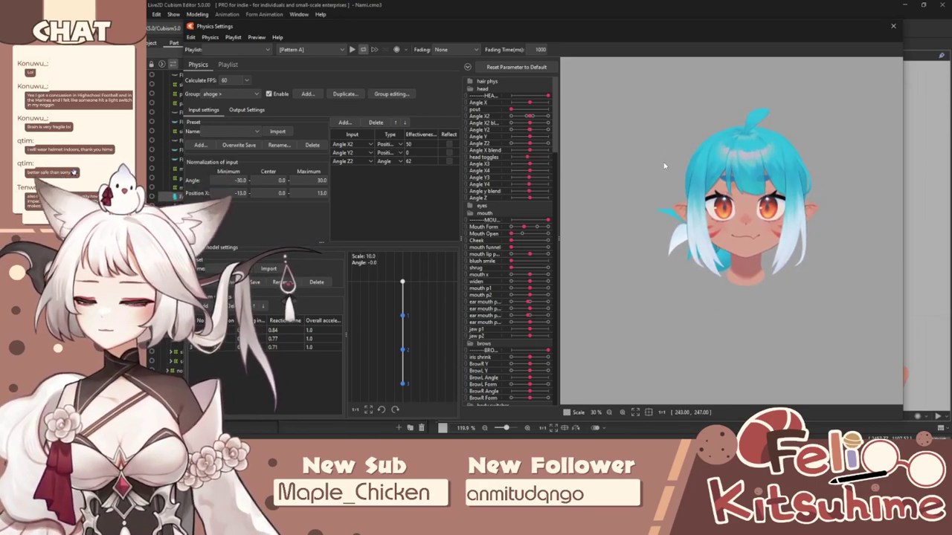
scroll(708, 169, "up", 4)
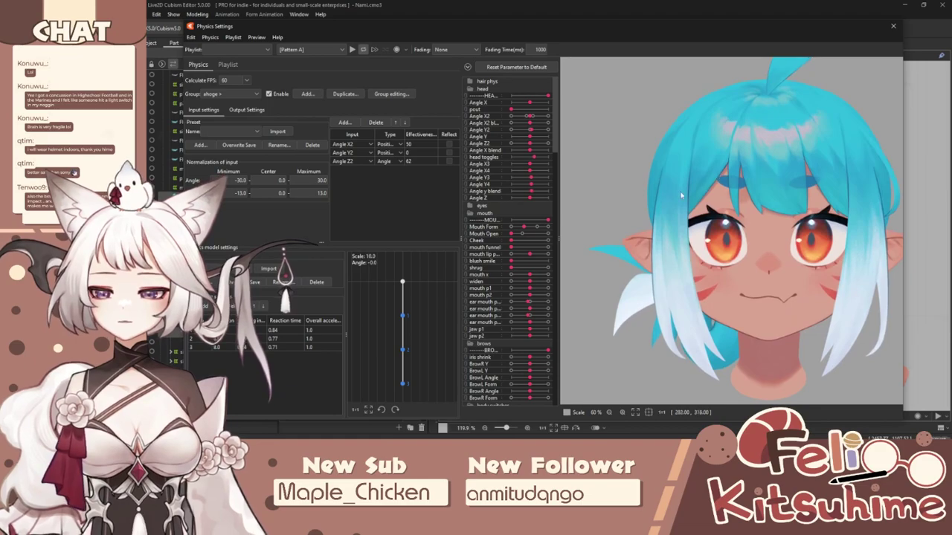
left_click_drag(720, 265, 873, 63)
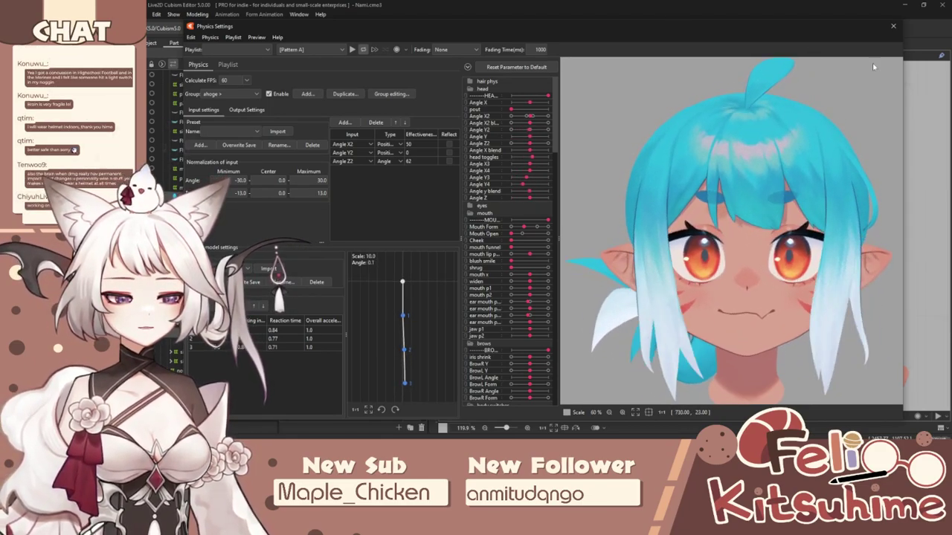
Step: Close the physics settings and reflect FrontHair01's front hair Y3 keyforms back to their original direction
left_click(893, 26)
left_click(445, 345)
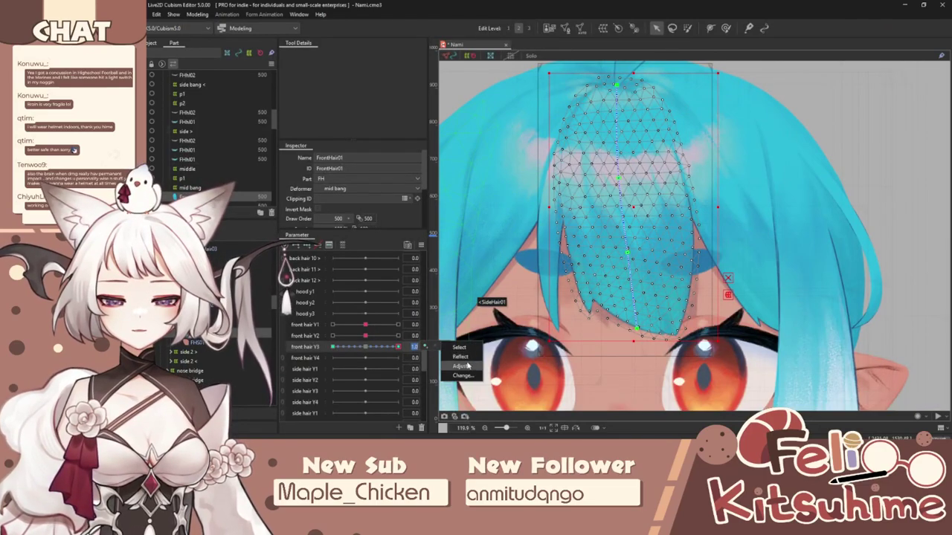
left_click(471, 358)
Step: Swing the head repeatedly in the physics settings preview to compare the restored bang motion, then close the settings
left_click(197, 14)
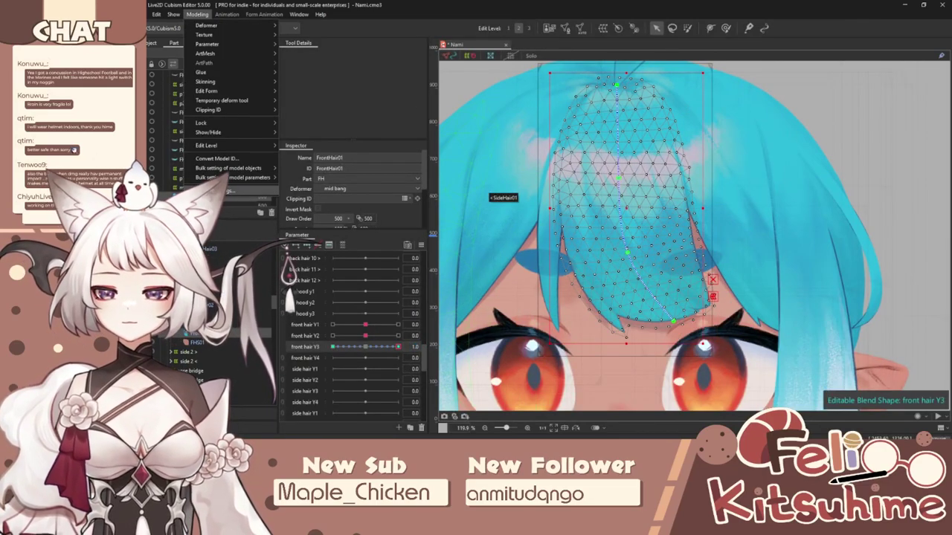
left_click(223, 191)
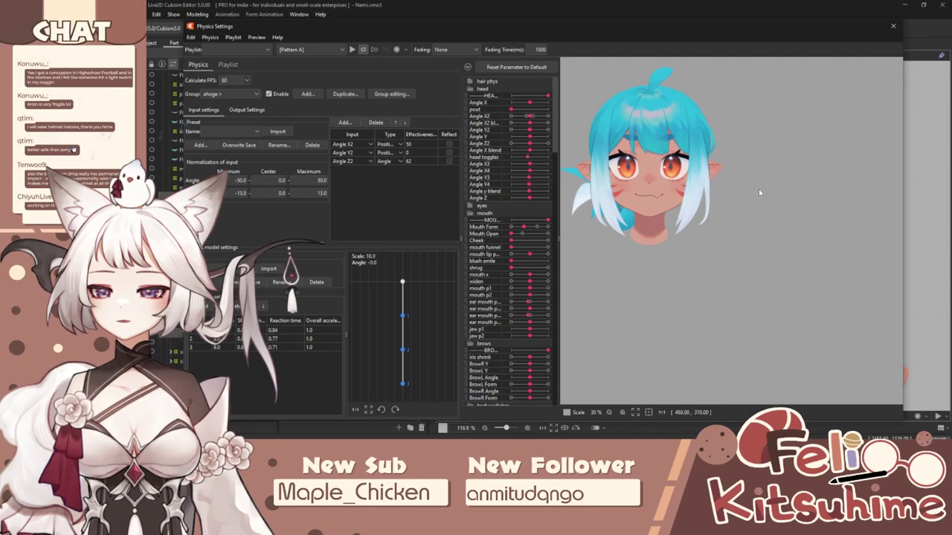
scroll(747, 134, "up", 5)
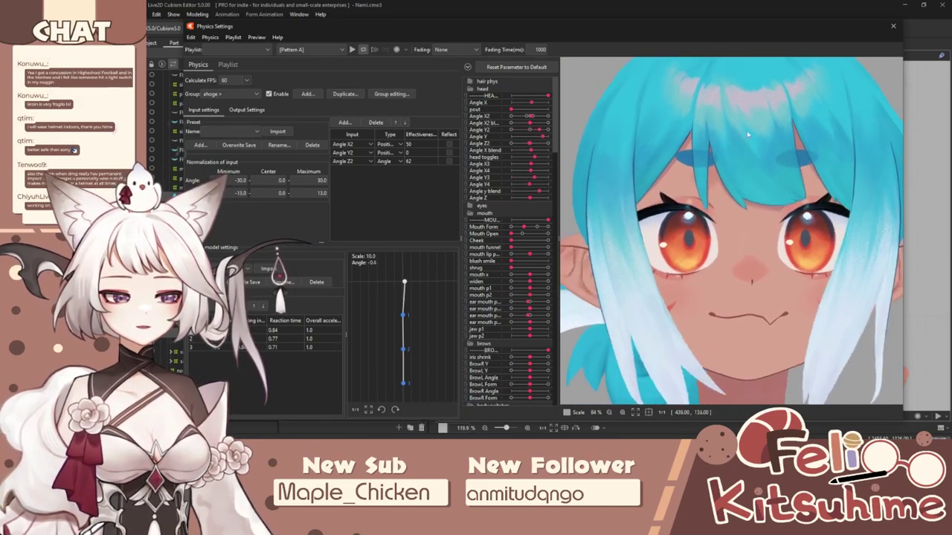
left_click_drag(747, 134, 511, 162)
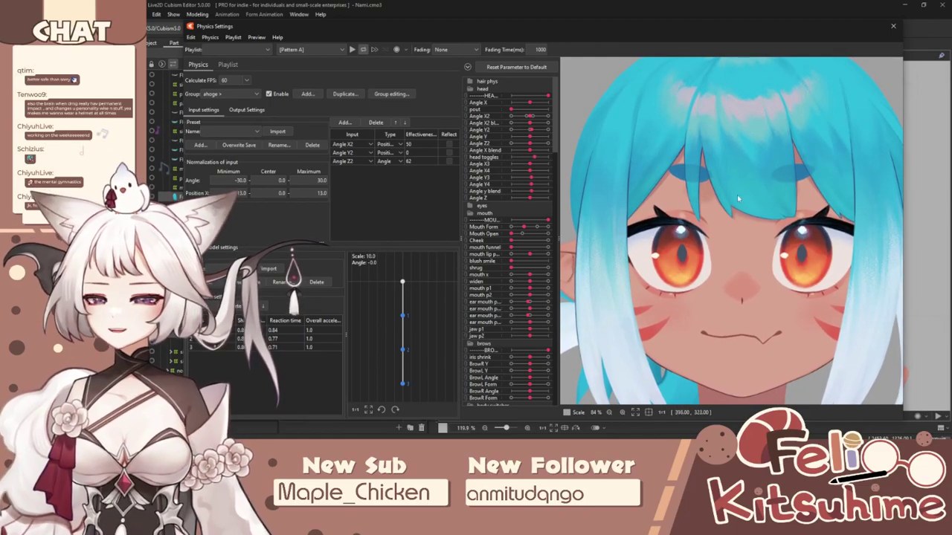
left_click_drag(738, 198, 853, 152)
left_click_drag(840, 362, 864, 64)
left_click(893, 26)
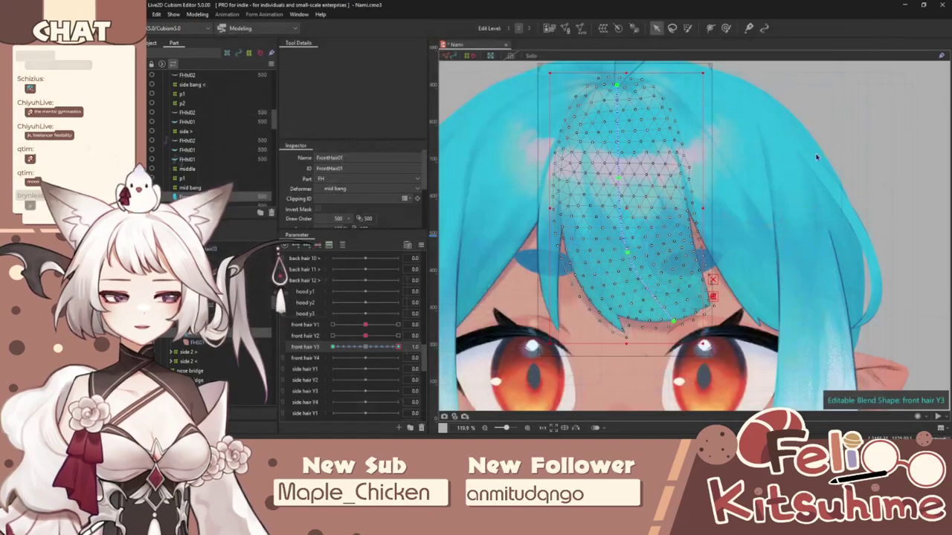
Step: Select the FHS01 shadow mesh beneath the middle bang and add blend shape keys for front hair Y3
scroll(651, 308, "up", 2)
left_click(659, 330)
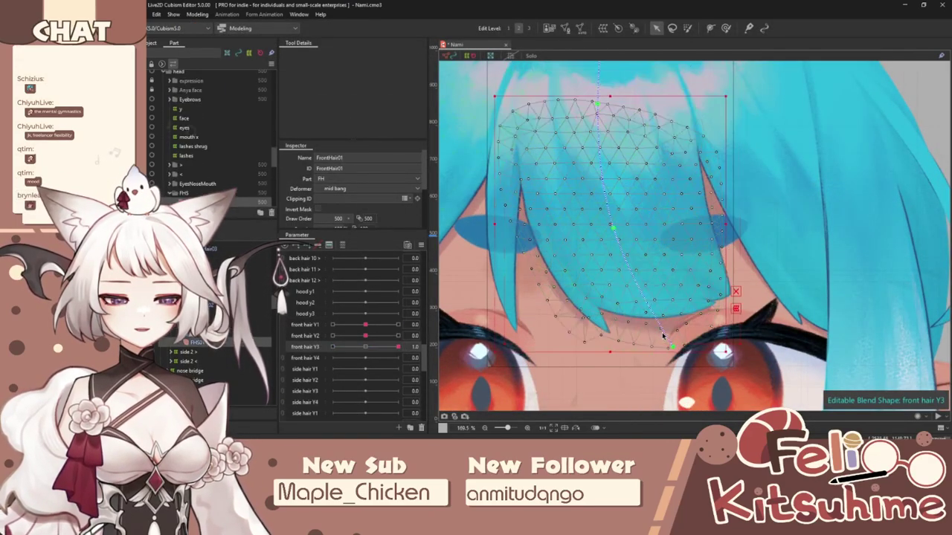
scroll(659, 330, "down", 4)
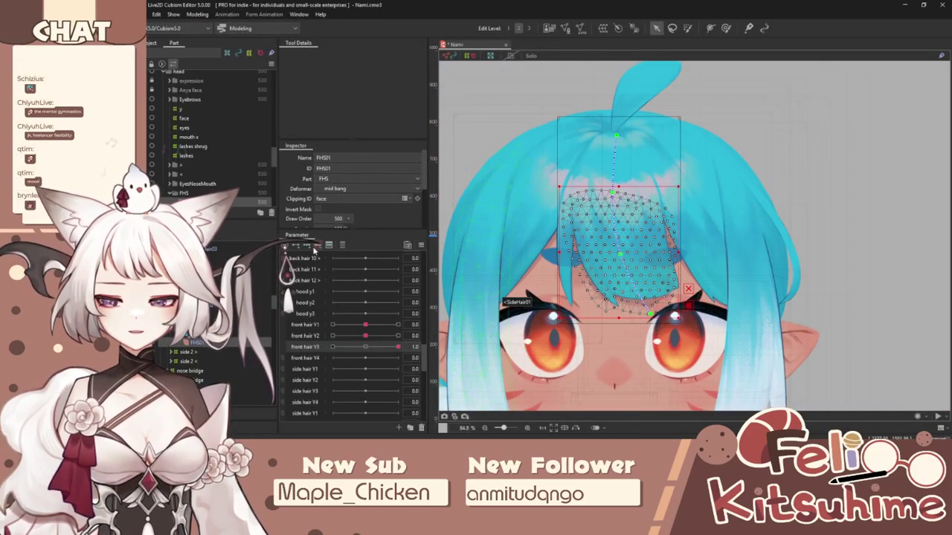
scroll(634, 290, "up", 2)
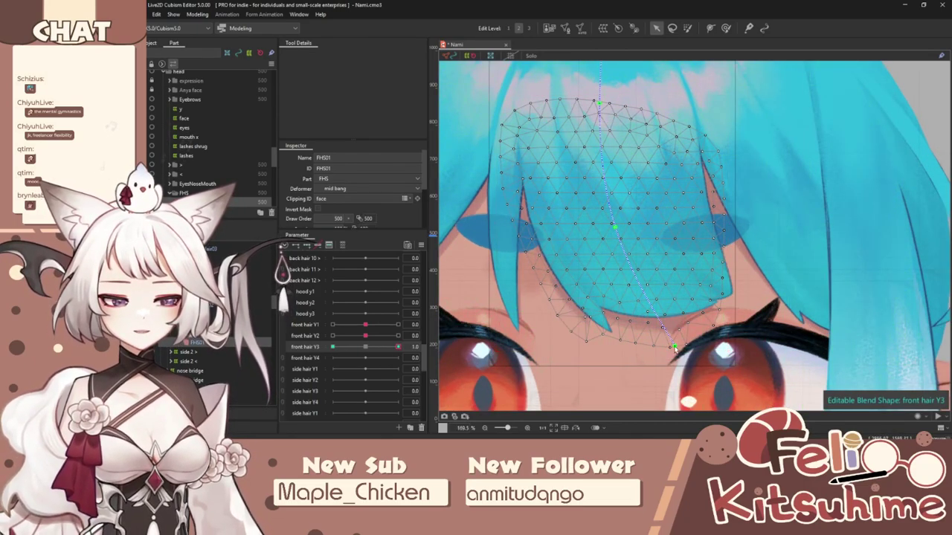
left_click_drag(675, 348, 695, 338)
key("ctrl+z")
left_click(208, 346)
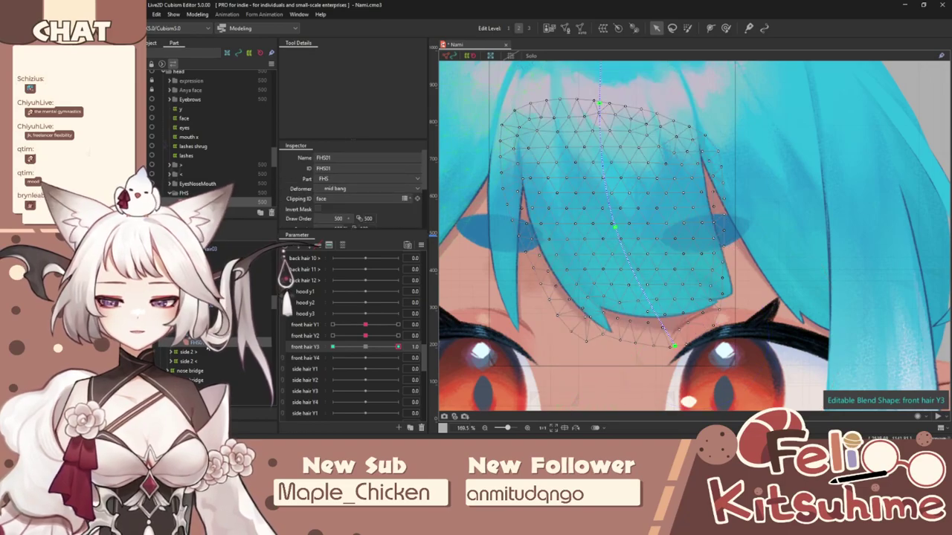
left_click_drag(614, 227, 629, 212)
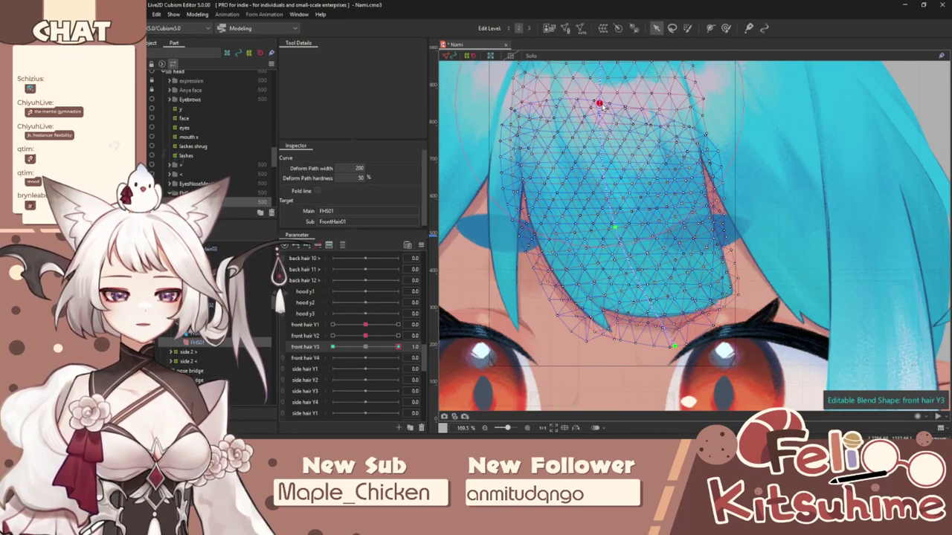
scroll(610, 238, "down", 4)
Step: Shift FHS01's lowest deform path point right and slightly up at front hair Y3 1.0, and left at -1.0
right_click(380, 345)
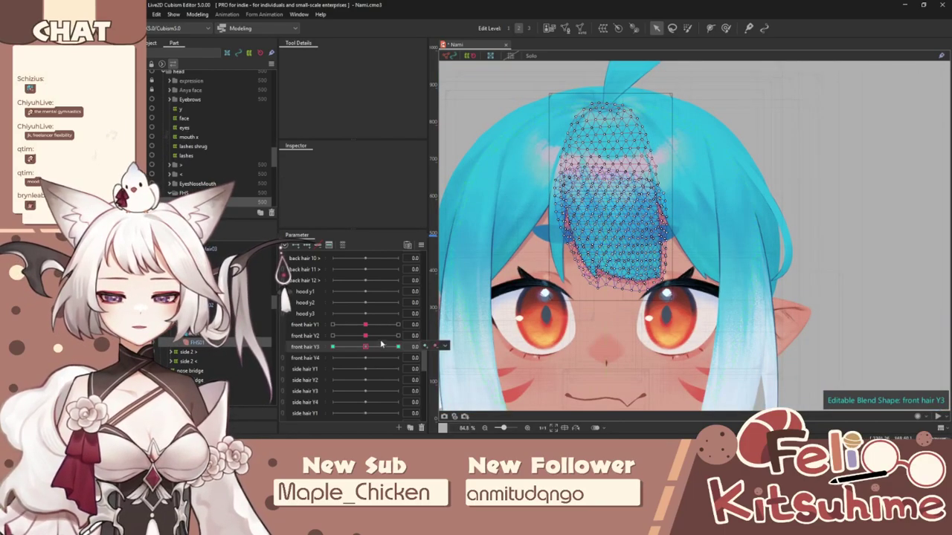
left_click(603, 108)
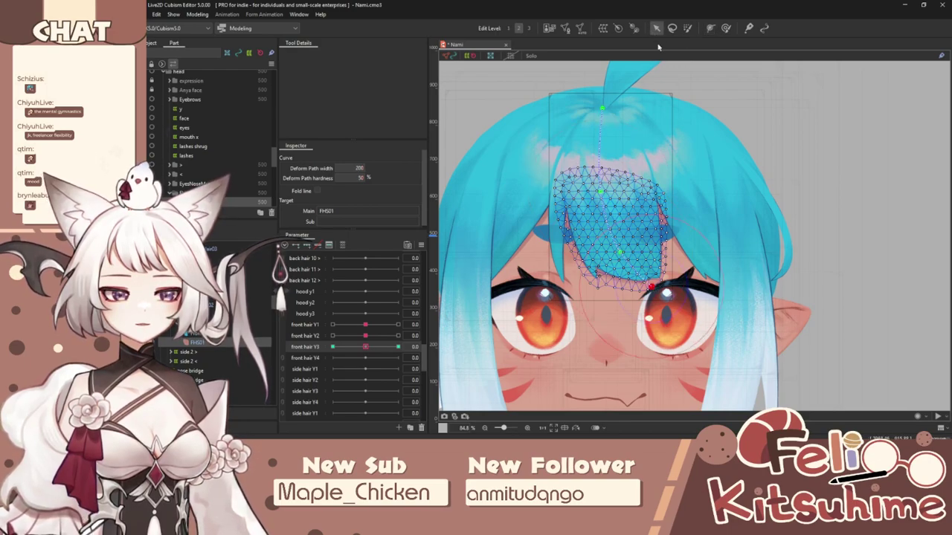
scroll(647, 246, "up", 4)
right_click(397, 347)
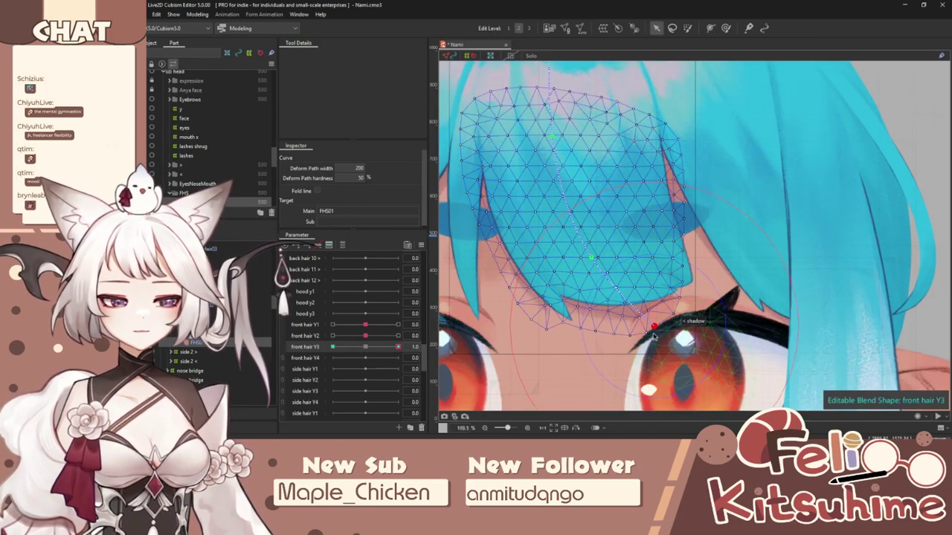
left_click_drag(654, 336, 690, 308)
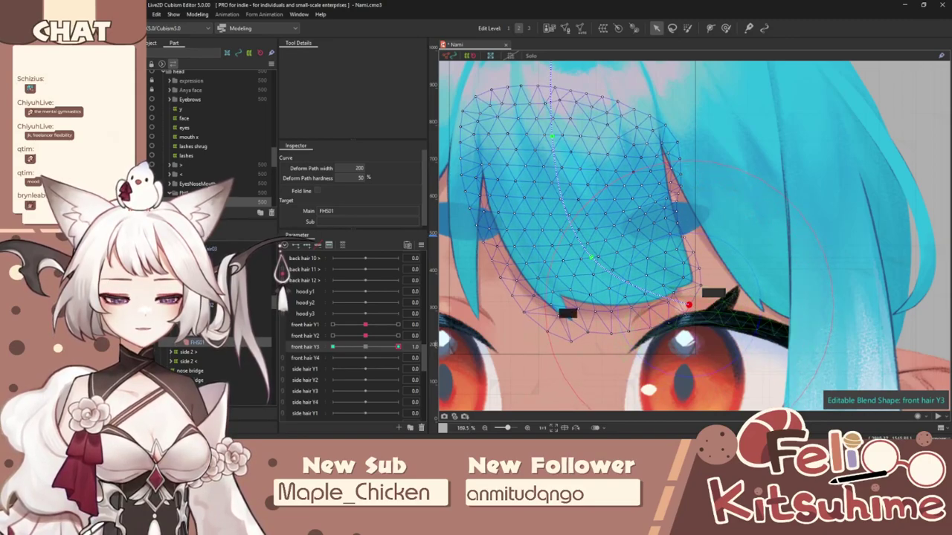
left_click(332, 346)
left_click_drag(656, 335, 584, 258)
scroll(583, 258, "down", 3)
key("ctrl+t")
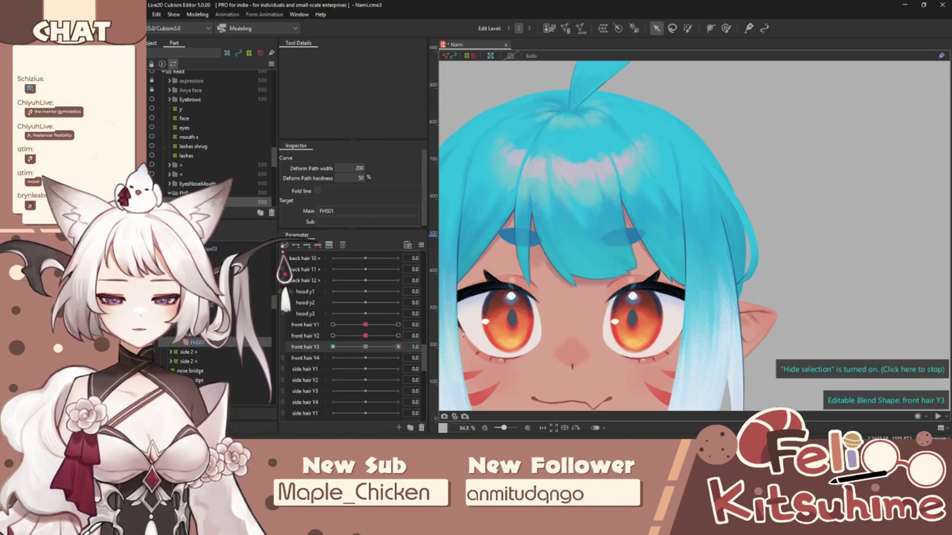
Step: Apply extended interpolation to FHS01's front hair Y3 keys using Ellipse Interpolation with 5 points
left_click(421, 247)
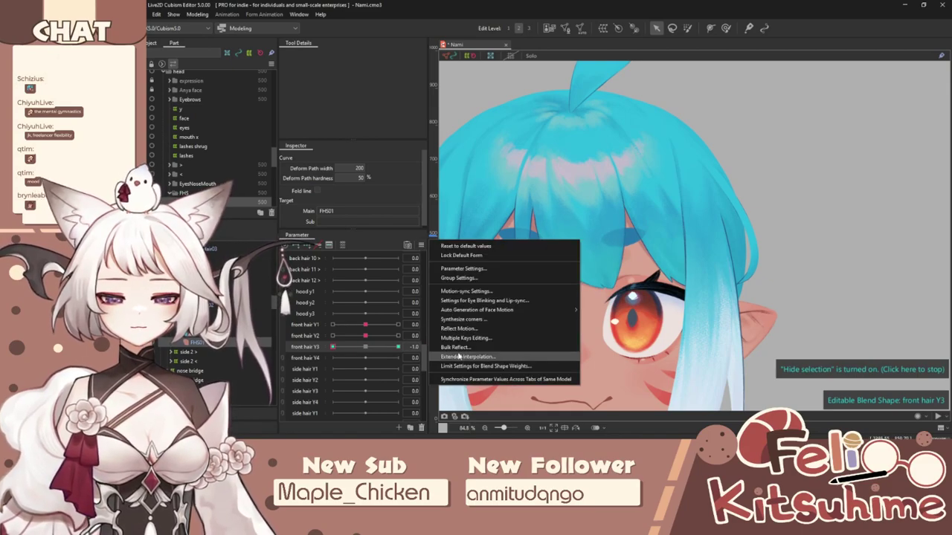
left_click(506, 350)
left_click(526, 221)
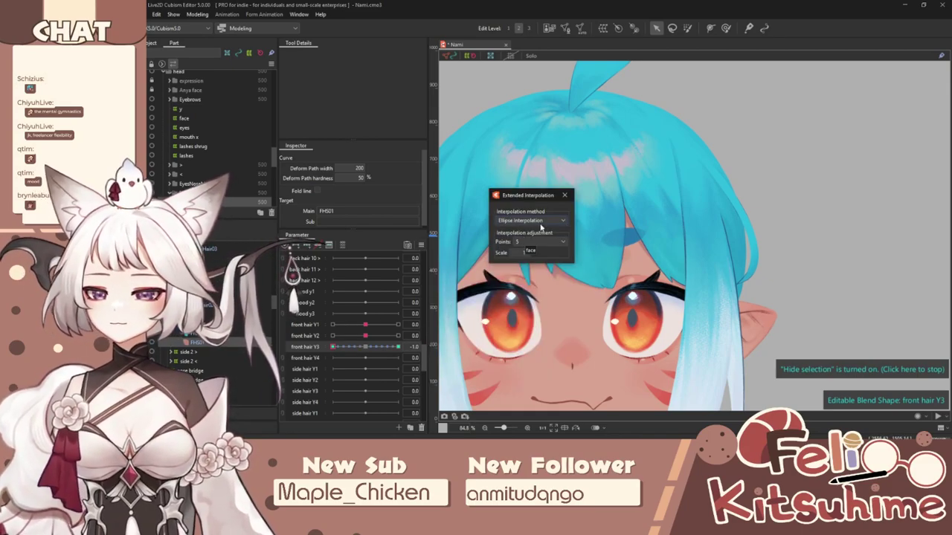
left_click(564, 197)
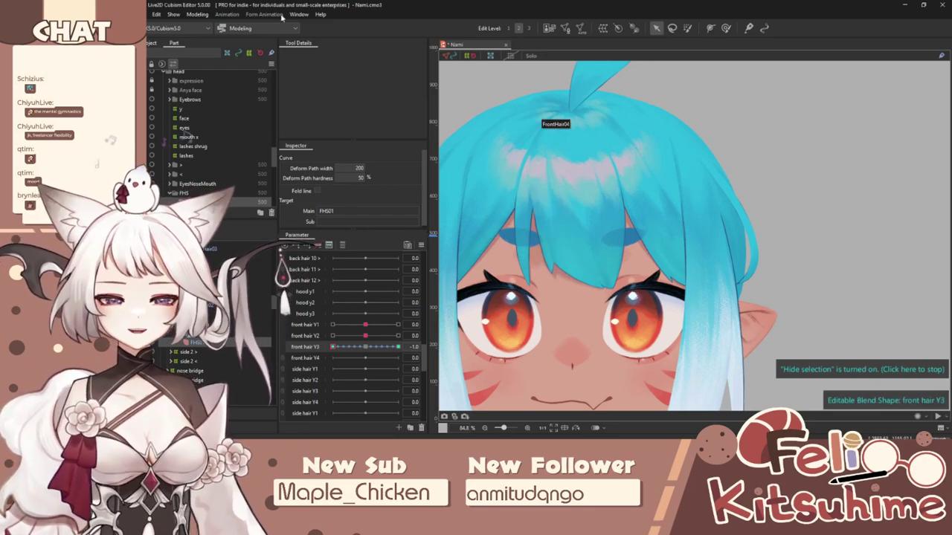
Step: Swing the head side to side in the physics settings preview to check the bangs and their shadow, then close the settings
left_click(198, 15)
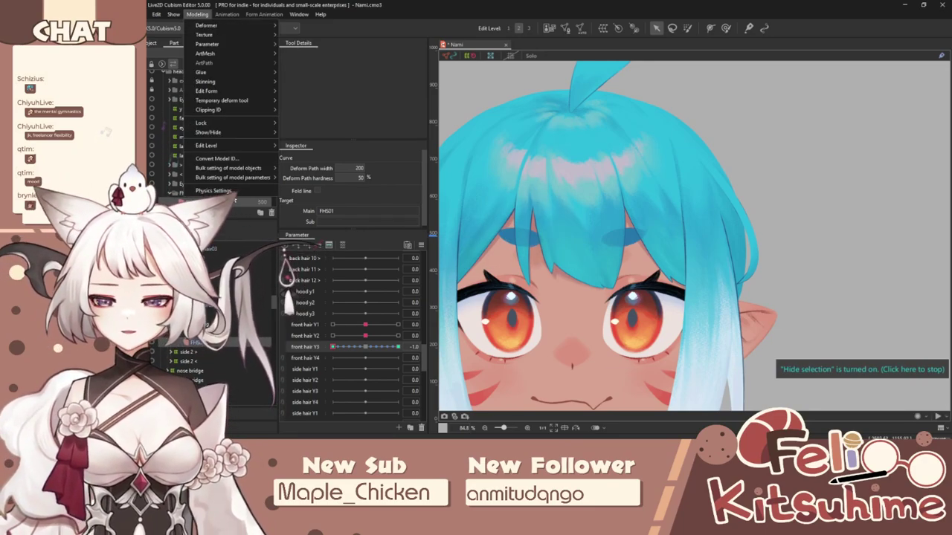
left_click(215, 191)
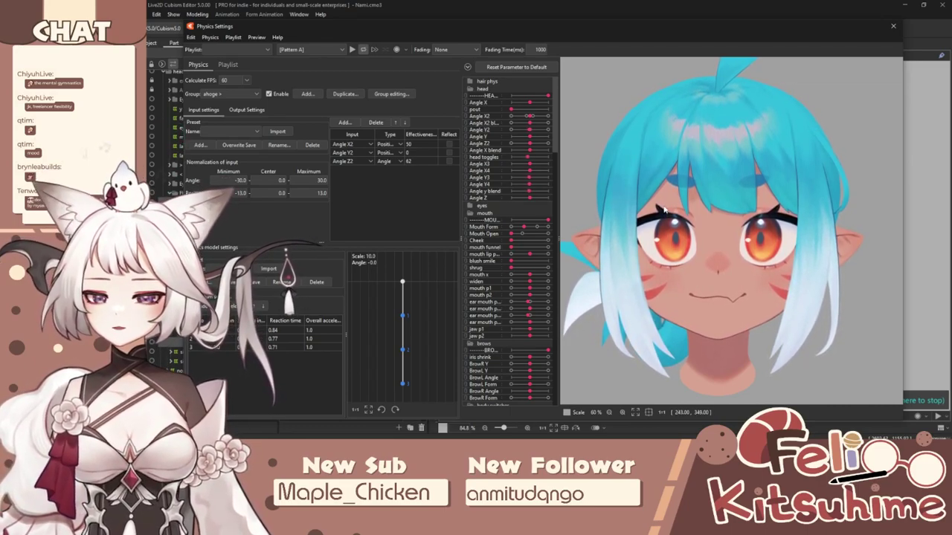
left_click_drag(675, 272, 582, 264)
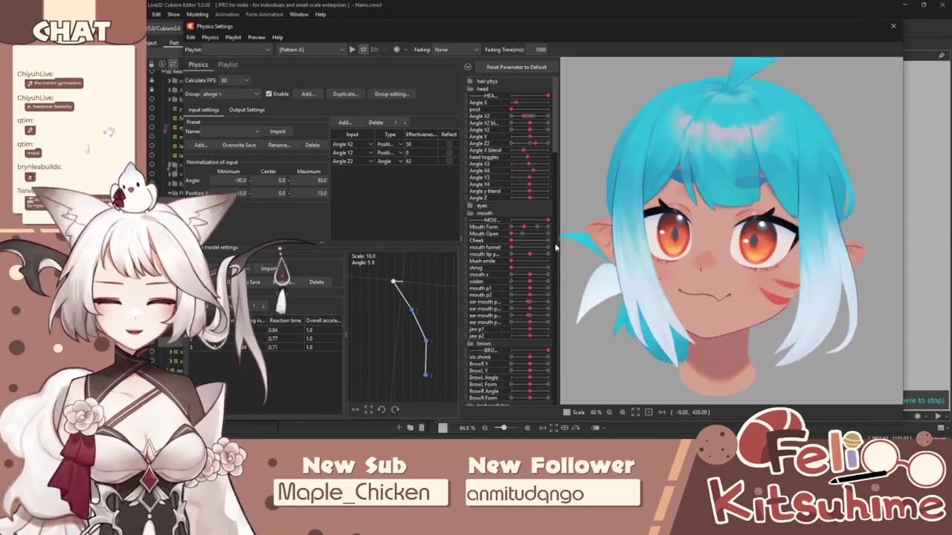
left_click_drag(942, 245, 474, 277)
left_click_drag(567, 282, 919, 304)
left_click_drag(707, 308, 530, 305)
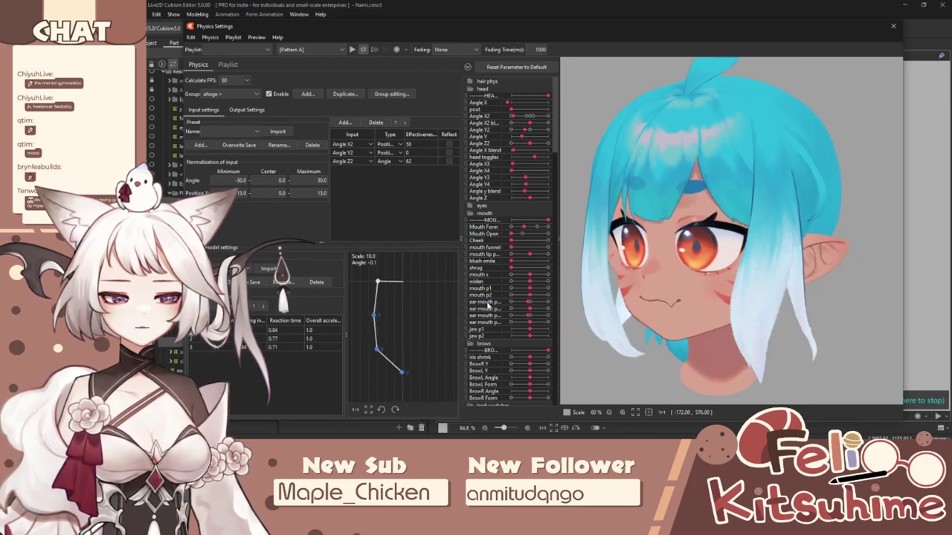
left_click_drag(495, 301, 812, 126)
left_click(893, 27)
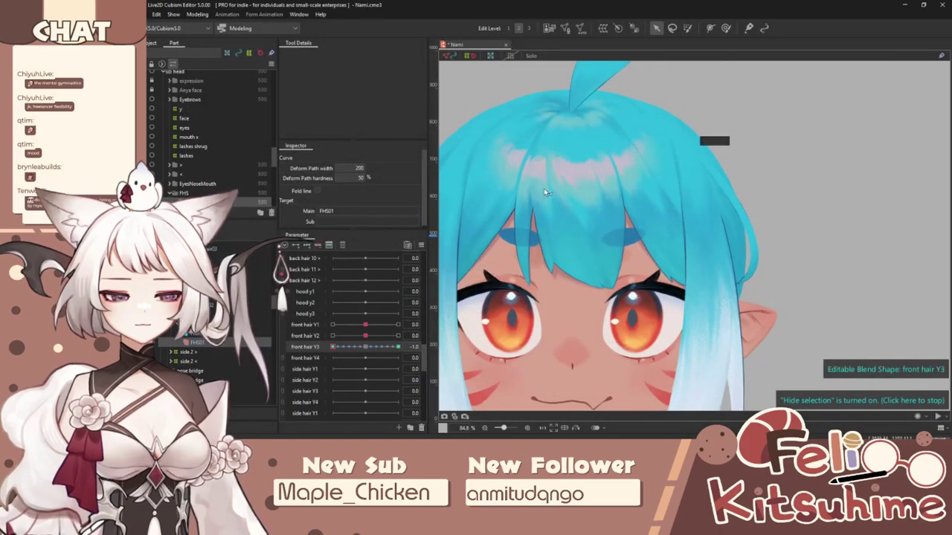
Step: Select the middle bang's p2 warp deformer and sweep the mid bang3 parameter toward its positive end to check the bang's sway
left_click(472, 214)
left_click(207, 257, "ctrl")
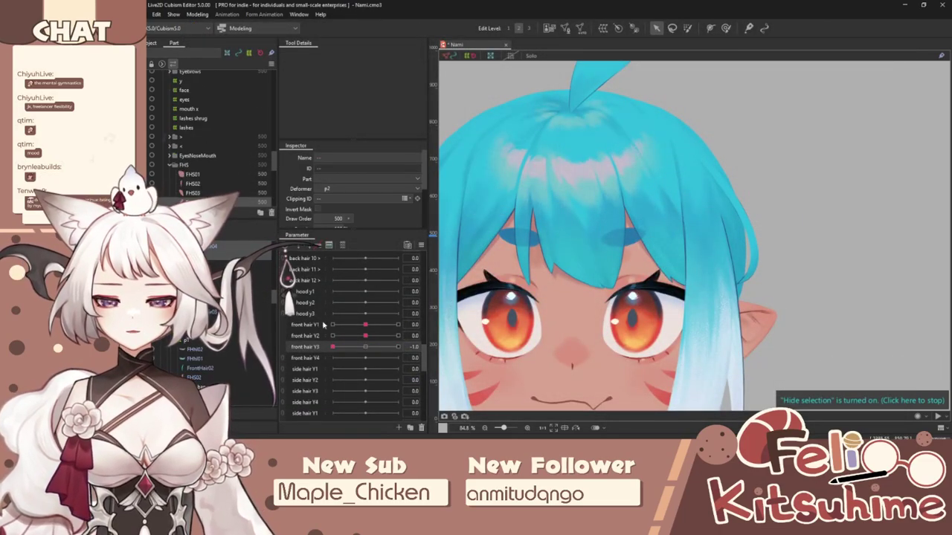
scroll(365, 354, "down", 5)
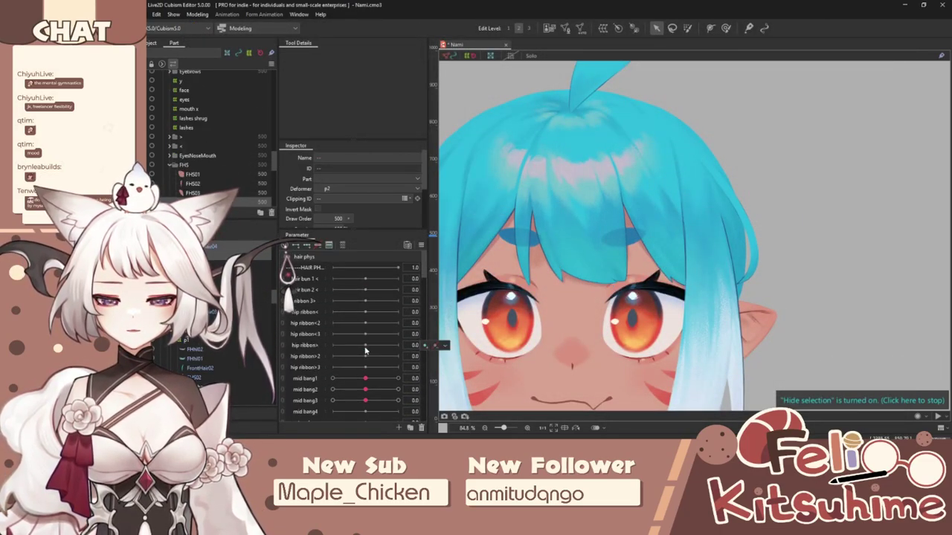
scroll(365, 351, "up", 5)
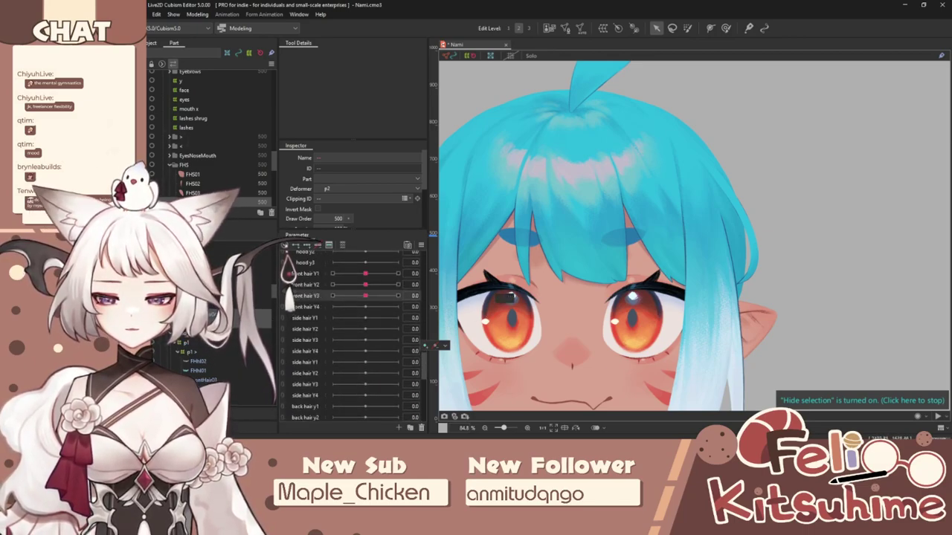
left_click(212, 285)
scroll(378, 313, "up", 10)
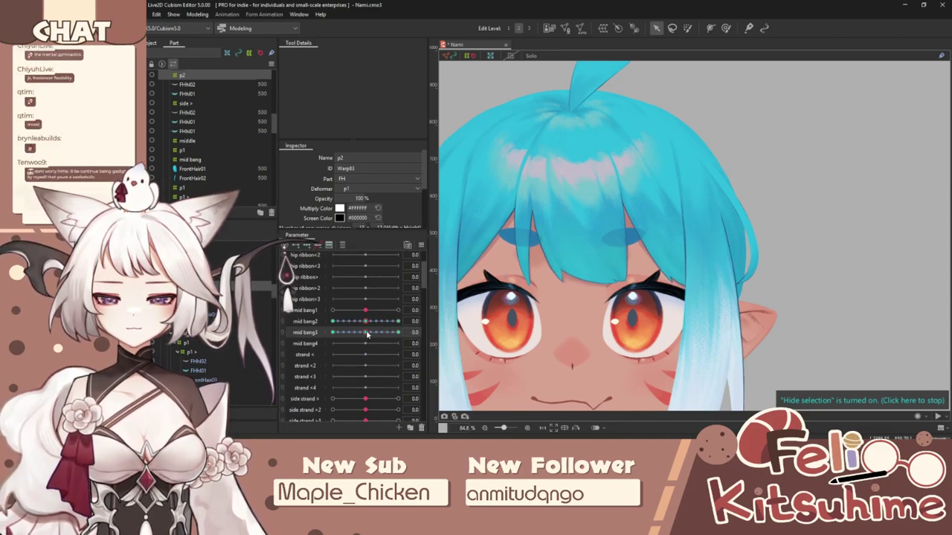
left_click_drag(367, 333, 428, 336)
Step: Reopen the physics settings to preview the hair motion again
left_click(198, 14)
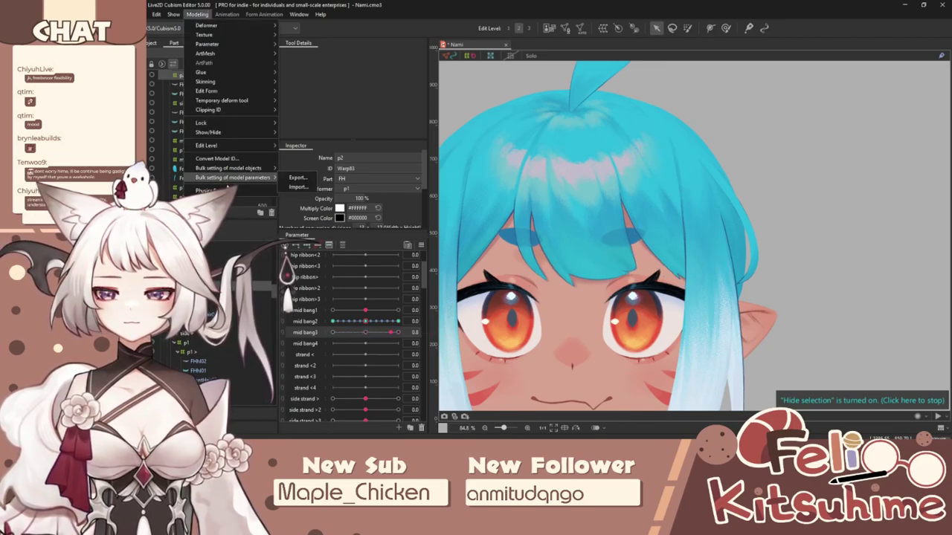
left_click(230, 191)
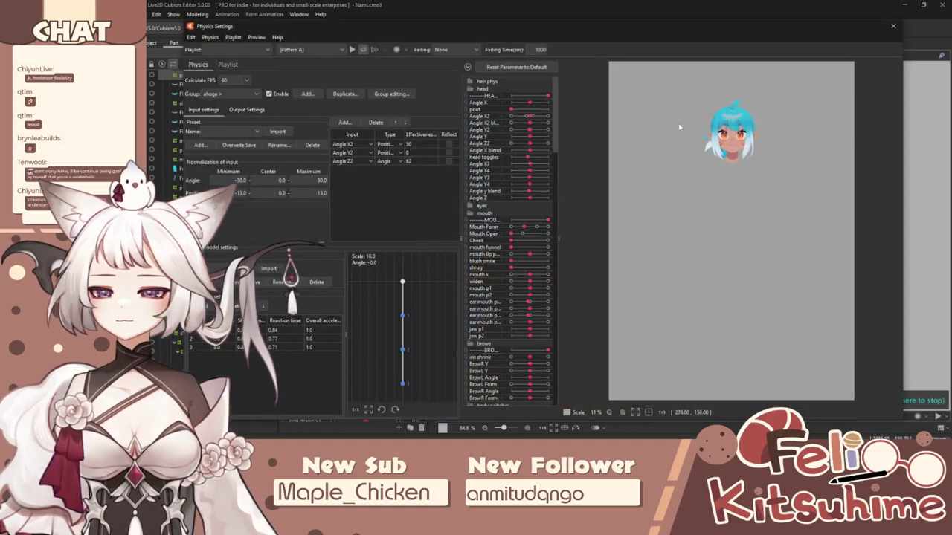
Step: Preview the head and hair physics by swinging the model's head in several directions, and close the physics settings
scroll(678, 128, "up", 5)
scroll(661, 226, "down", 4)
scroll(747, 204, "up", 6)
scroll(735, 216, "down", 2)
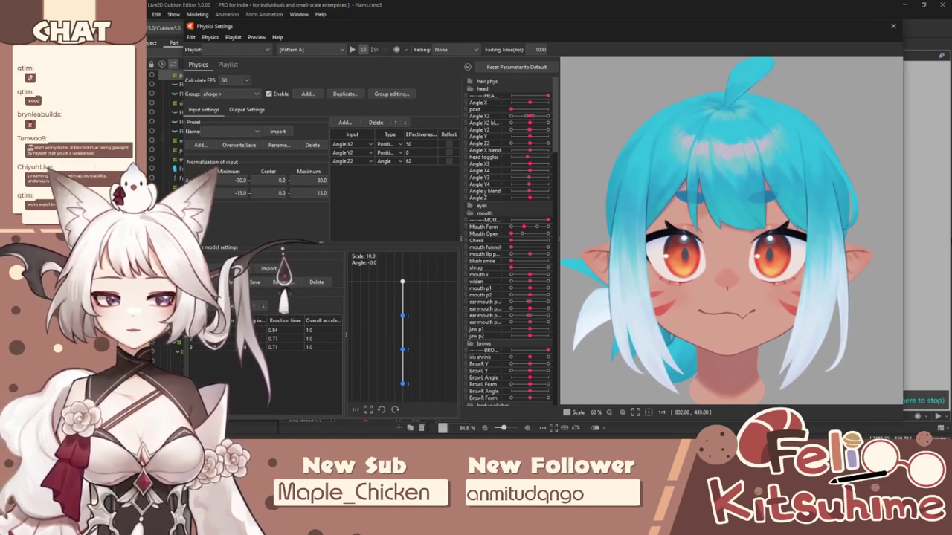
left_click_drag(743, 251, 785, 257)
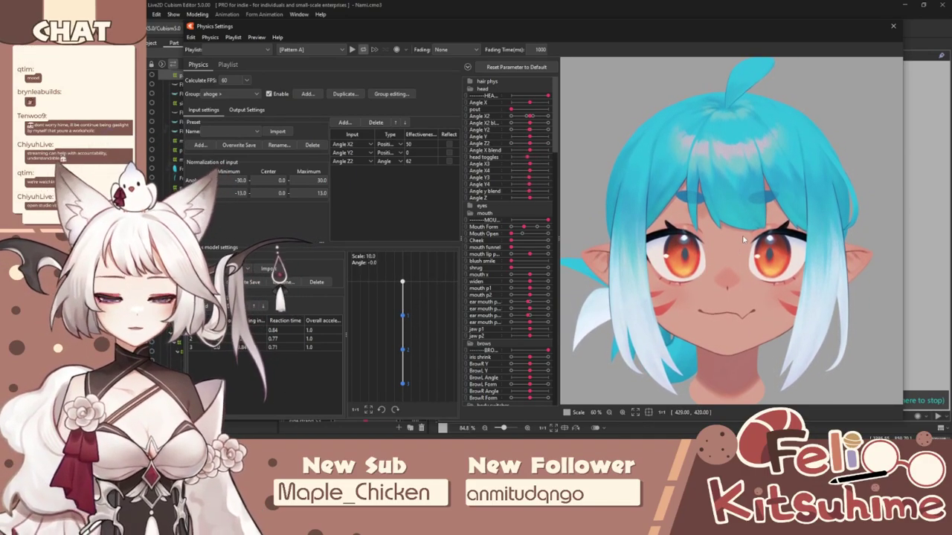
left_click_drag(739, 238, 599, 267)
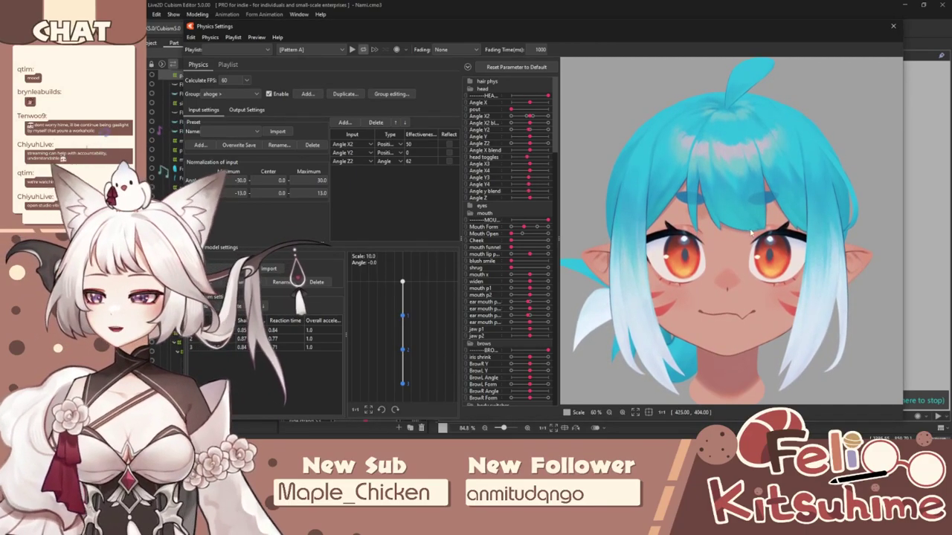
scroll(746, 241, "down", 2)
scroll(745, 242, "up", 2)
left_click_drag(746, 245, 494, 276)
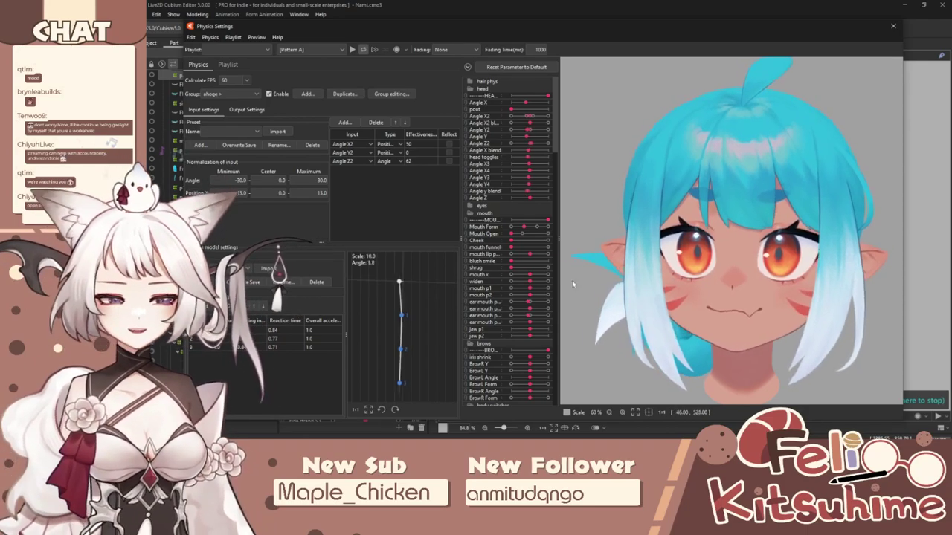
left_click_drag(573, 284, 649, 280)
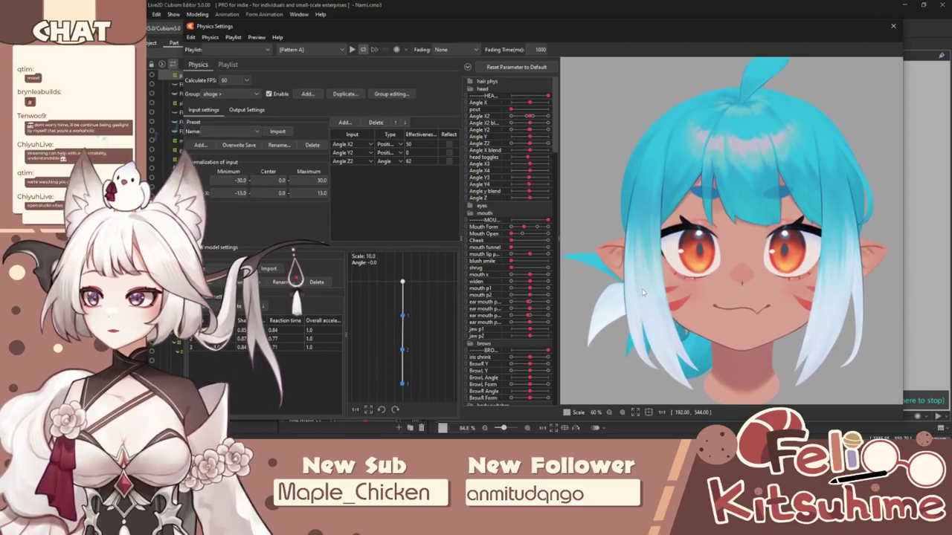
left_click_drag(765, 214, 880, 235)
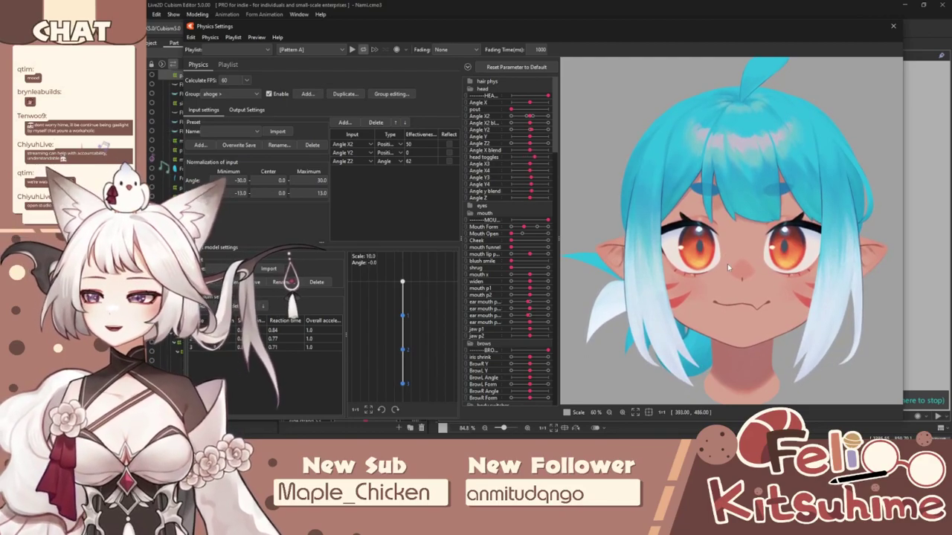
left_click_drag(728, 267, 724, 394)
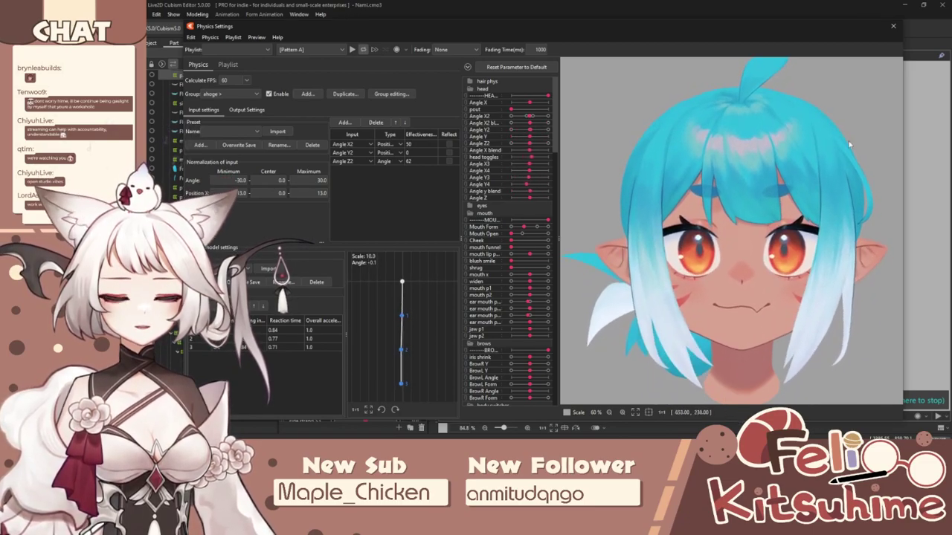
left_click(893, 27)
Step: Examine the side bang < warp deformers p1 and p2 and their keys on the front hair Y parameters
scroll(364, 335, "up", 3)
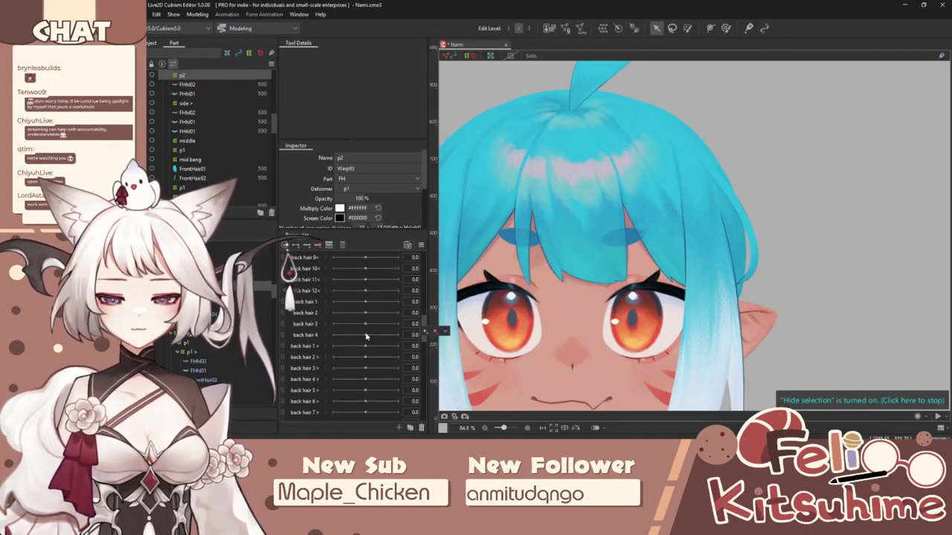
scroll(367, 329, "down", 8)
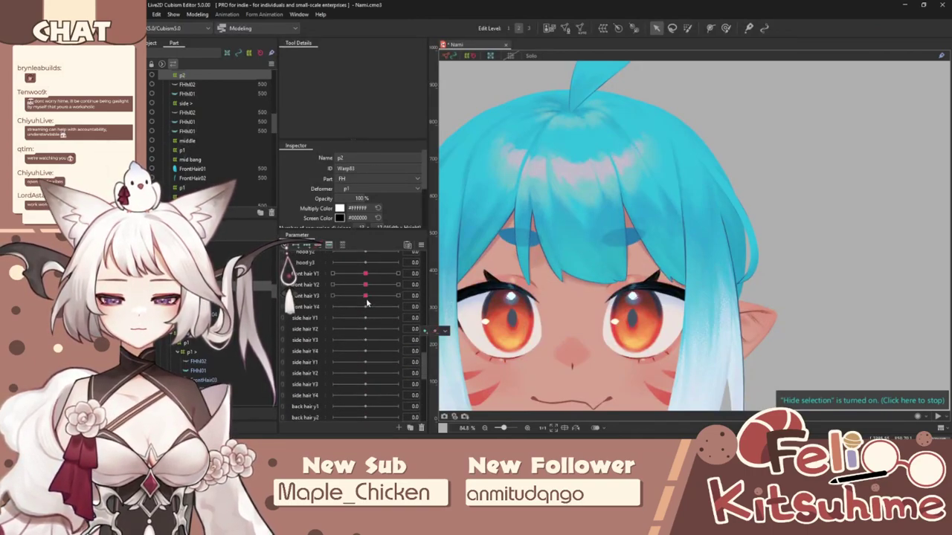
left_click_drag(447, 344, 344, 369)
left_click_drag(406, 362, 370, 345)
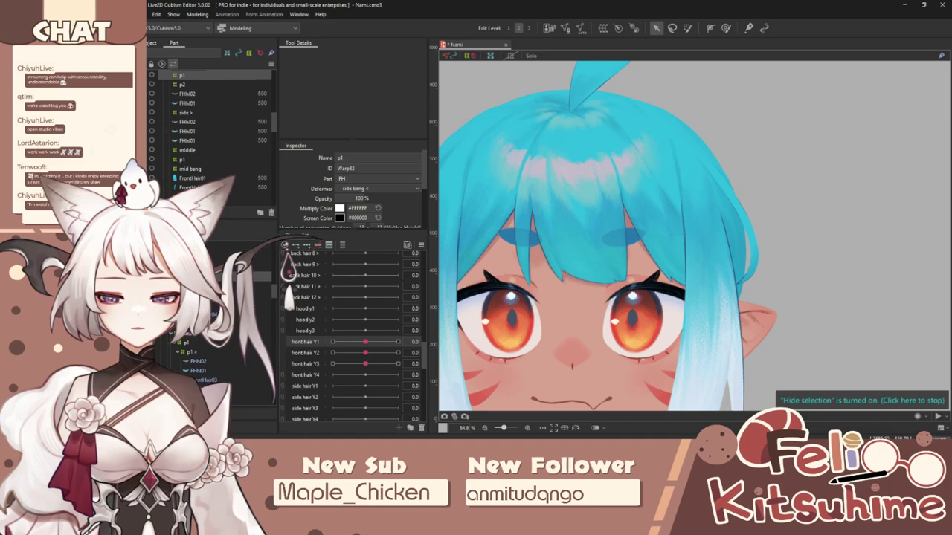
left_click(183, 94)
left_click(183, 85)
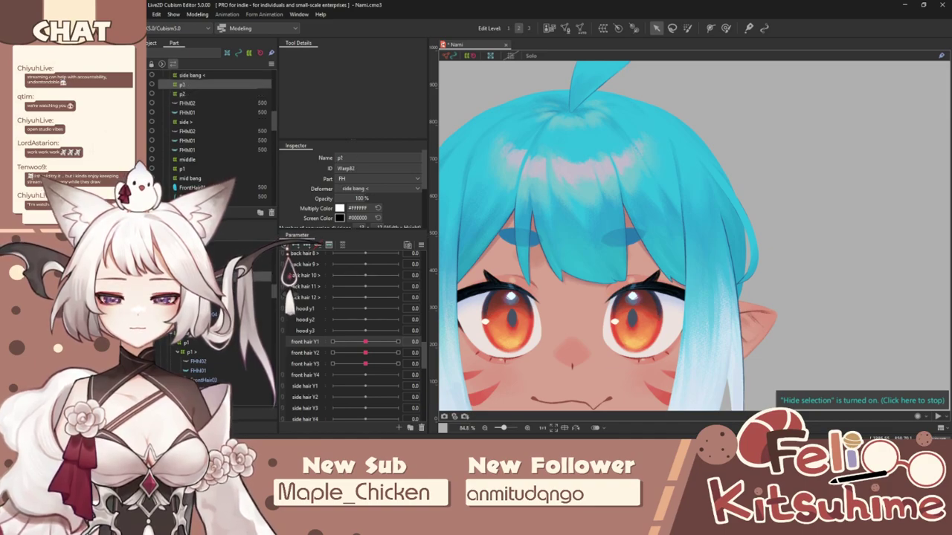
left_click(187, 103)
left_click(183, 94)
key("ctrl+t")
scroll(592, 261, "down", 3)
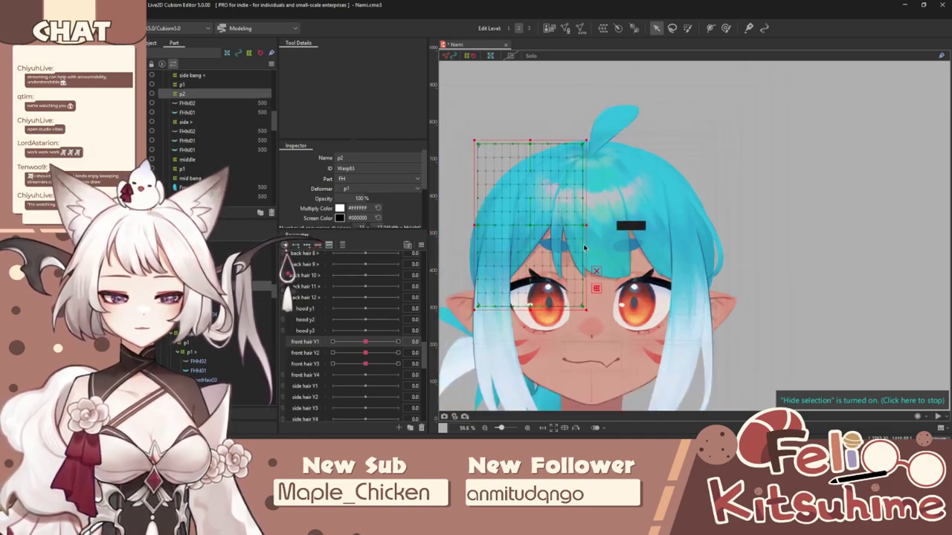
scroll(580, 253, "up", 3)
left_click(587, 238)
Step: Reshape the middle bang's p1 warp deformer with the deform brush at front hair Y2 = 1.0
left_click(191, 345)
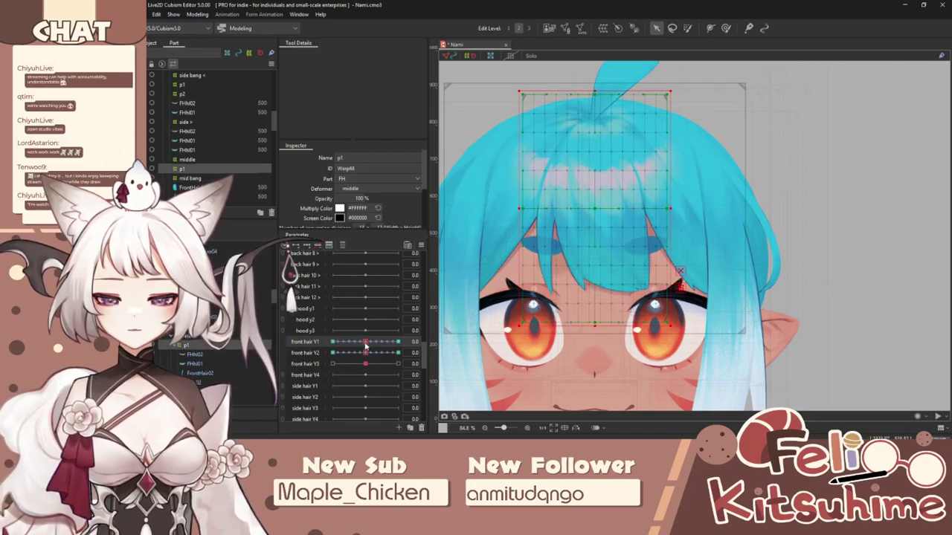
mouse_move(365, 344)
left_mouse_down()
mouse_move(325, 348)
mouse_move(367, 336)
mouse_move(358, 350)
mouse_move(369, 345)
left_mouse_up()
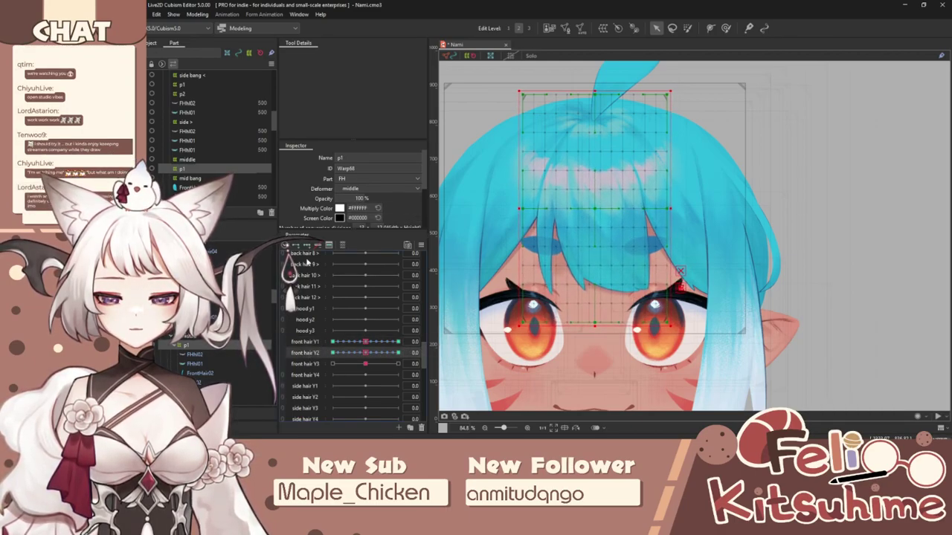
left_click(726, 29)
left_click_drag(365, 355, 398, 353)
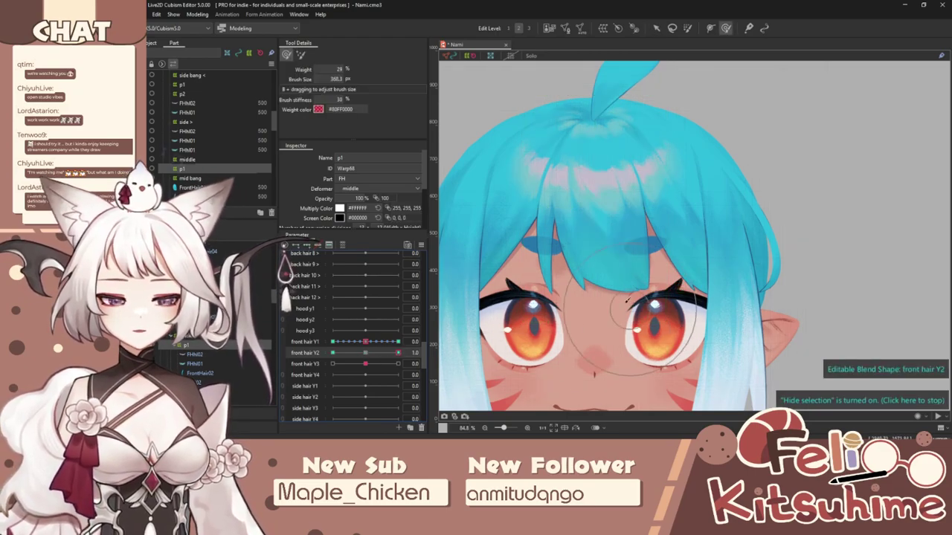
left_click_drag(604, 282, 546, 281)
Step: Reshape the middle bang's p1 warp deformer with the deform brush at front hair Y2 = -1.0
left_click_drag(395, 353, 333, 353)
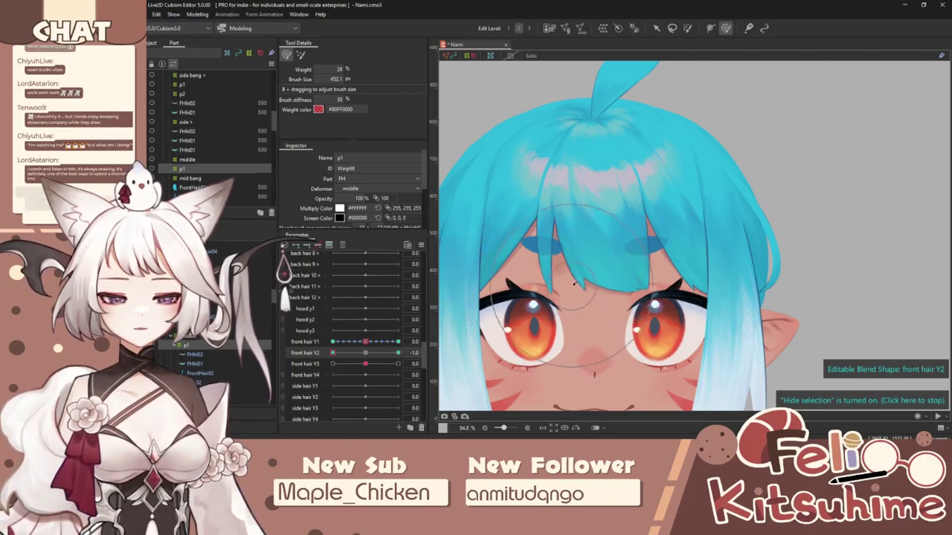
mouse_move(600, 294)
left_mouse_down()
mouse_move(615, 297)
mouse_move(570, 278)
left_mouse_up()
left_click_drag(573, 278, 559, 284)
Step: Apply extended interpolation to front hair Y2 on the middle bang's p1 warp deformer
mouse_move(333, 353)
left_mouse_down()
mouse_move(364, 354)
mouse_move(348, 353)
left_mouse_up()
left_click(420, 246)
left_click(458, 358)
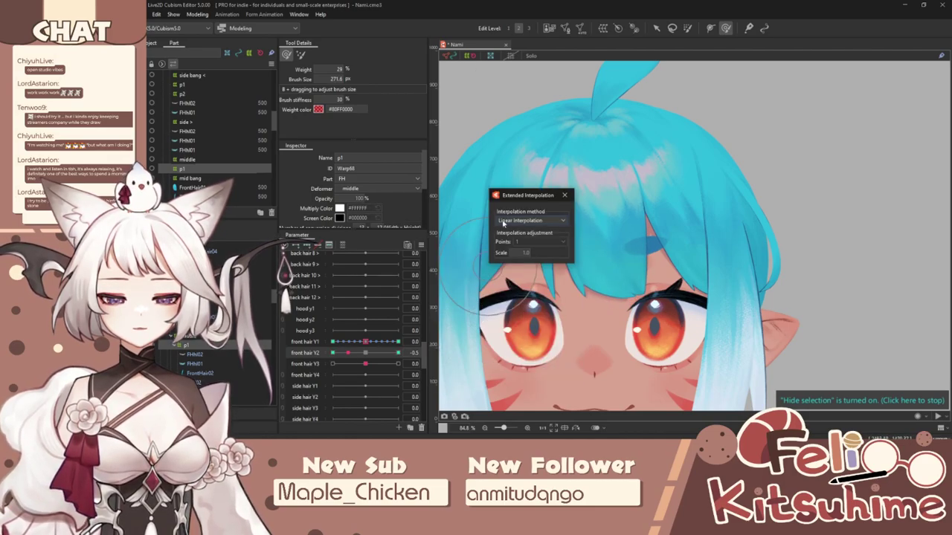
left_click(564, 195)
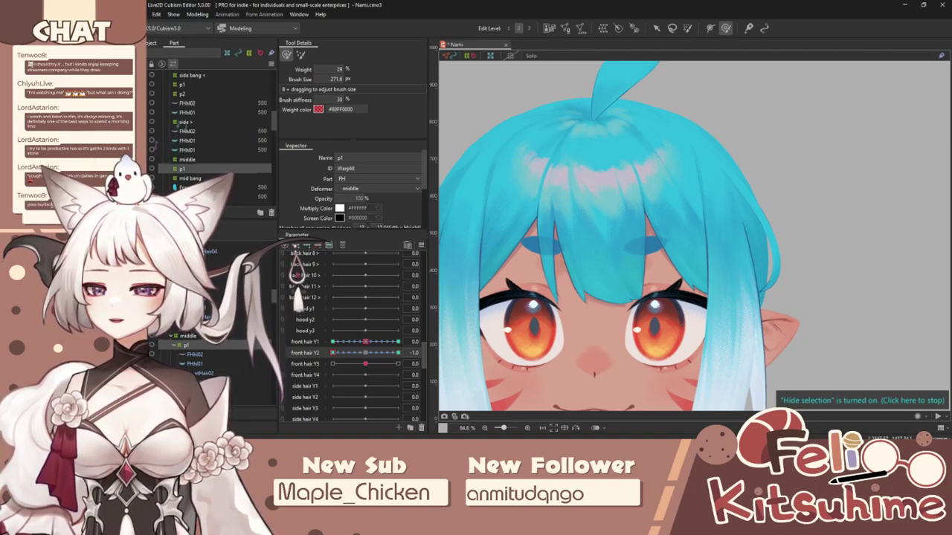
Step: Reopen the physics settings, preview the bang movement by swinging the head around, and close them again
left_click(197, 14)
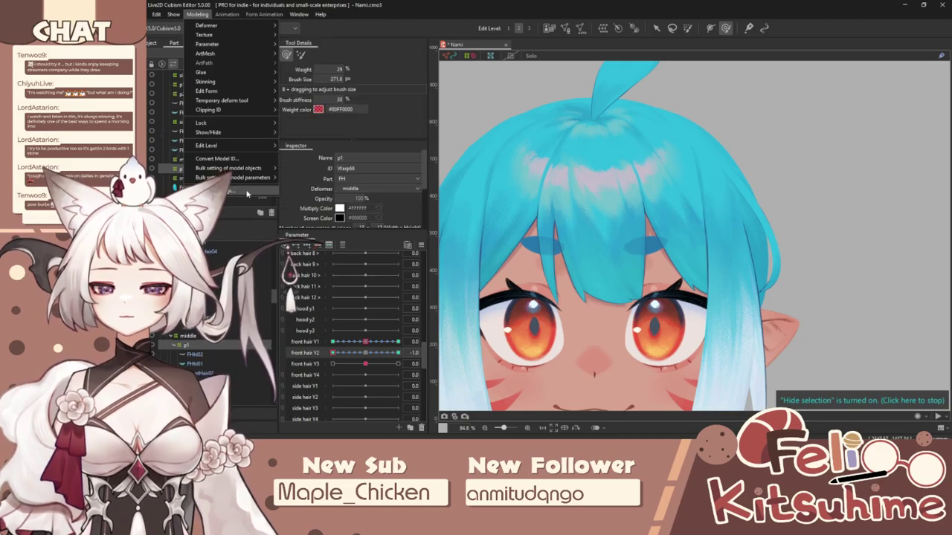
left_click(247, 192)
scroll(732, 111, "up", 5)
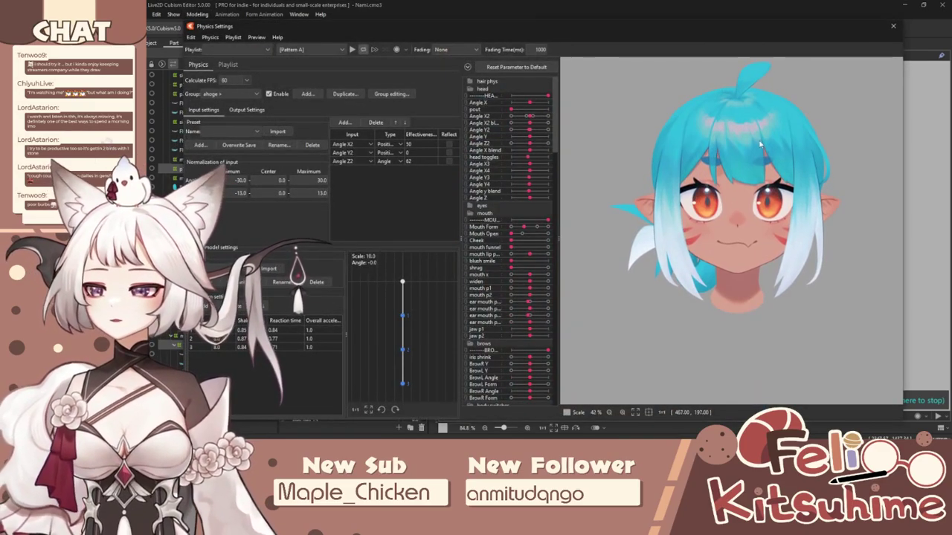
scroll(734, 123, "up", 4)
scroll(736, 134, "down", 3)
scroll(736, 134, "up", 3)
scroll(738, 149, "down", 1)
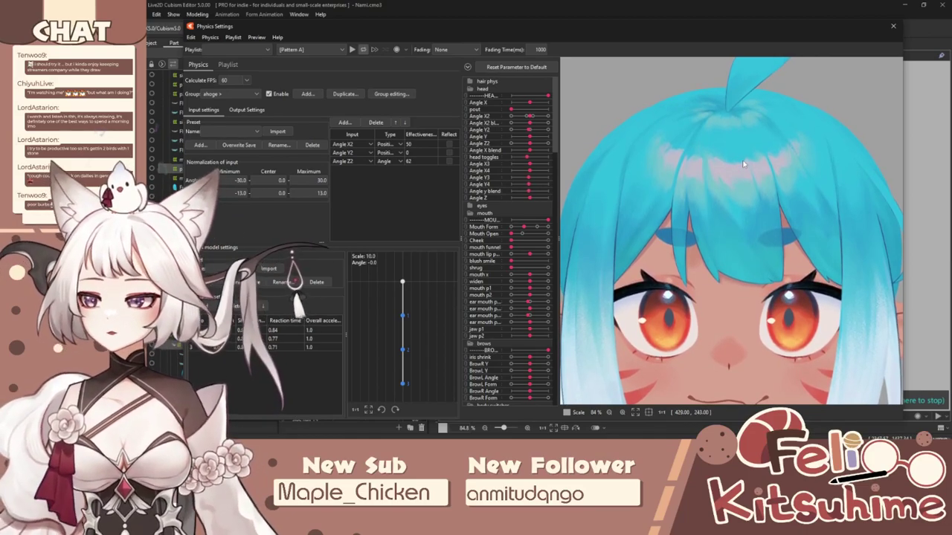
left_click_drag(740, 160, 599, 217)
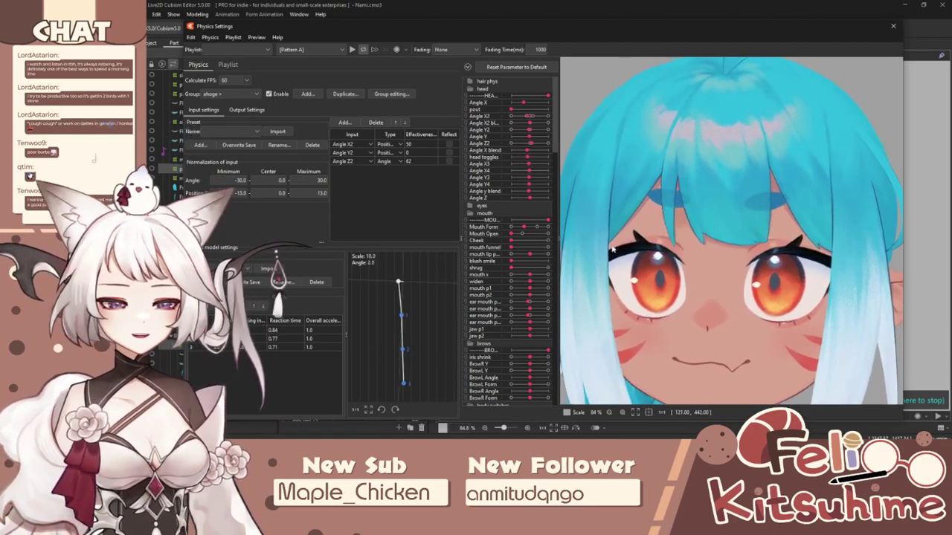
scroll(725, 226, "down", 5)
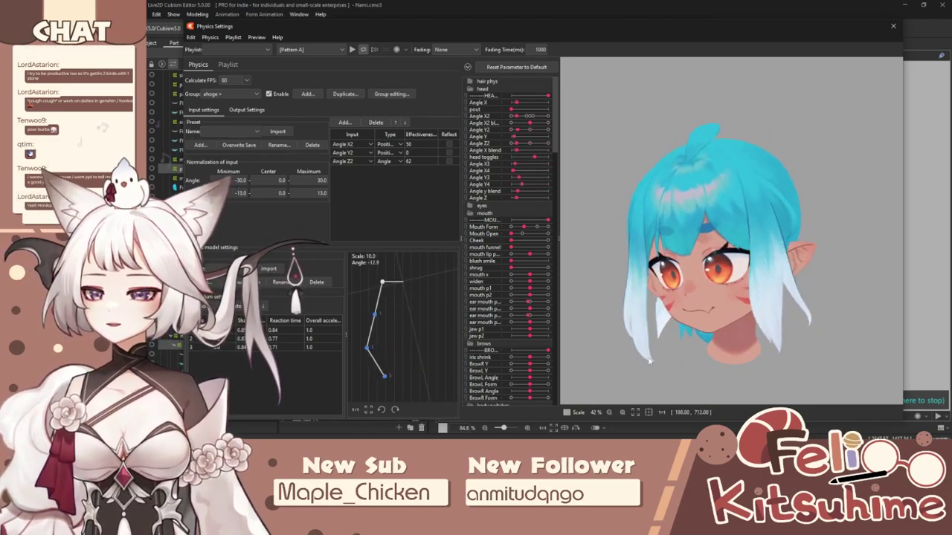
scroll(739, 159, "up", 3)
scroll(734, 175, "down", 3)
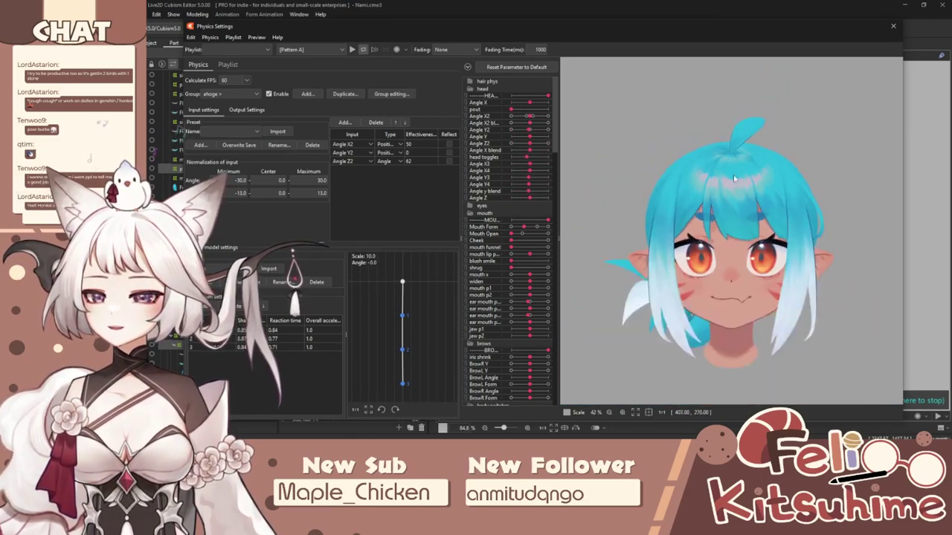
scroll(747, 205, "up", 3)
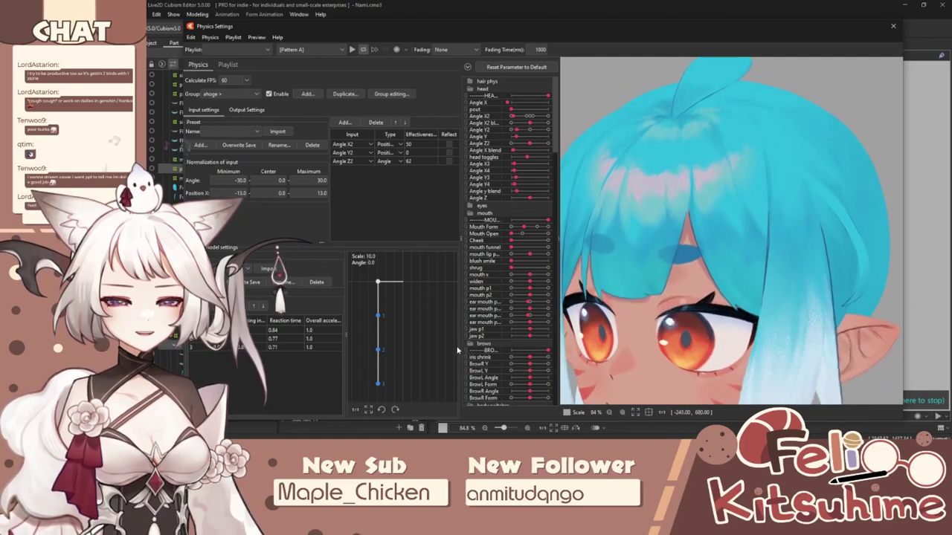
left_click(894, 27)
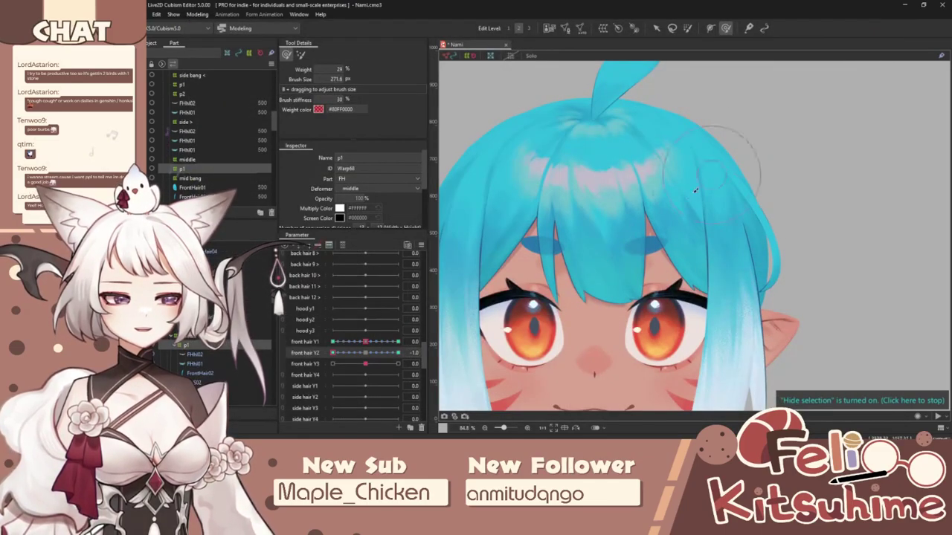
Step: Select the p1 > warp deformer around FrontHair03 and add front hair Y1 keys at both ends and the centre
left_click(656, 29)
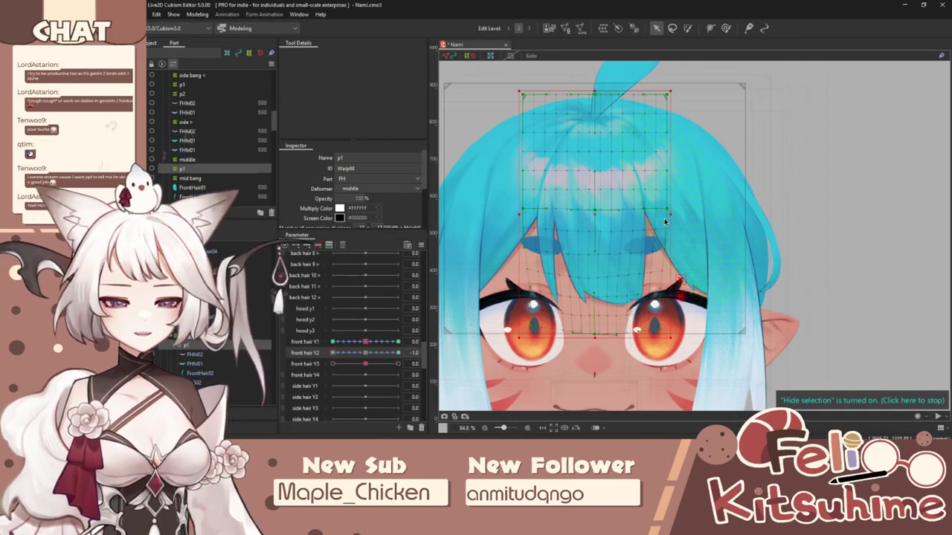
left_click(669, 223)
left_click(687, 197)
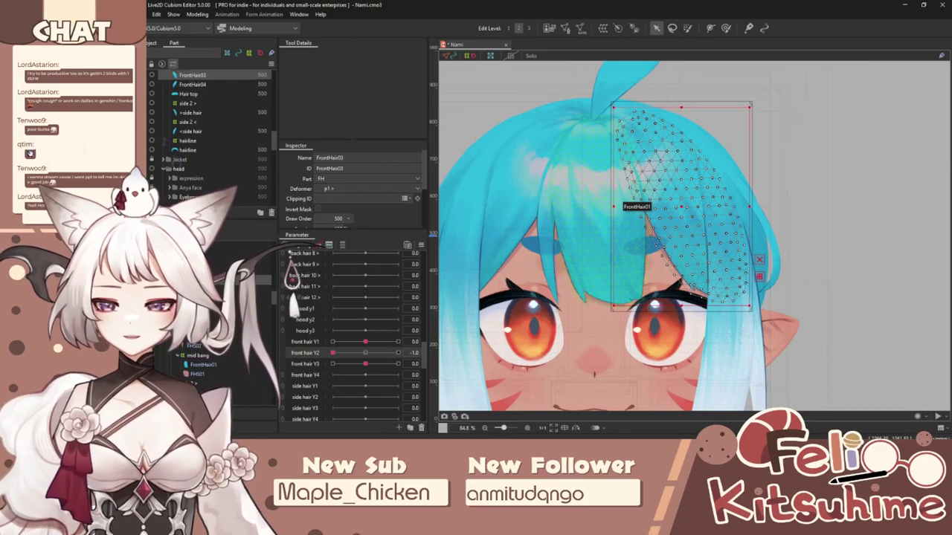
key("d")
left_click(362, 353)
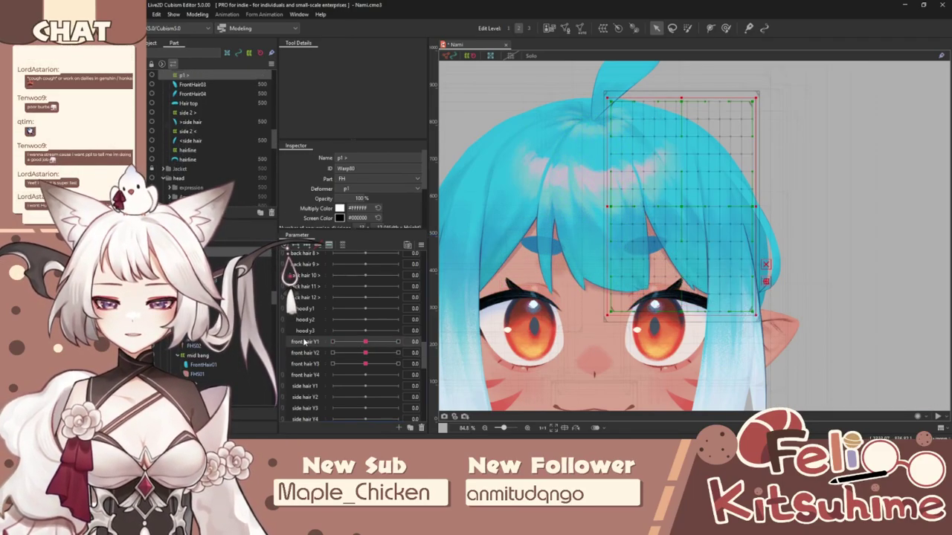
left_click(725, 29)
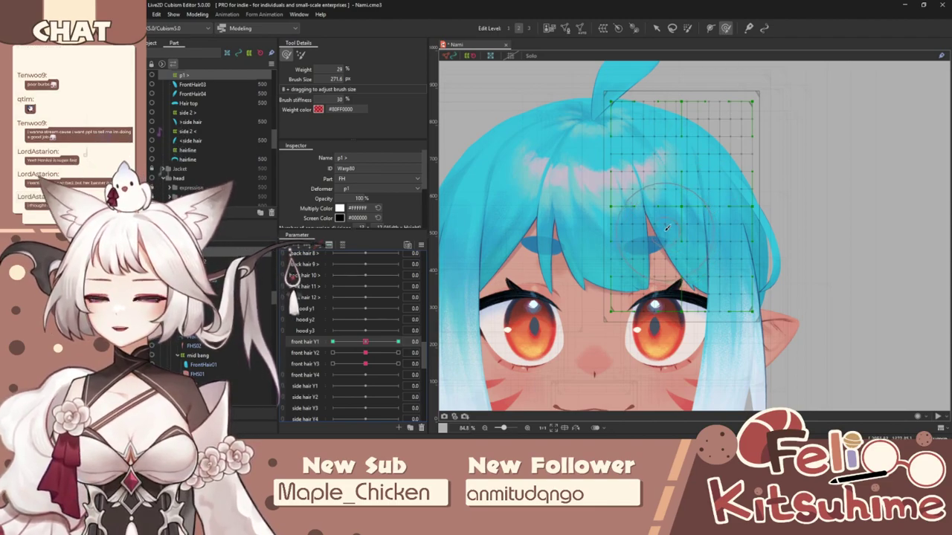
key("ctrl+t")
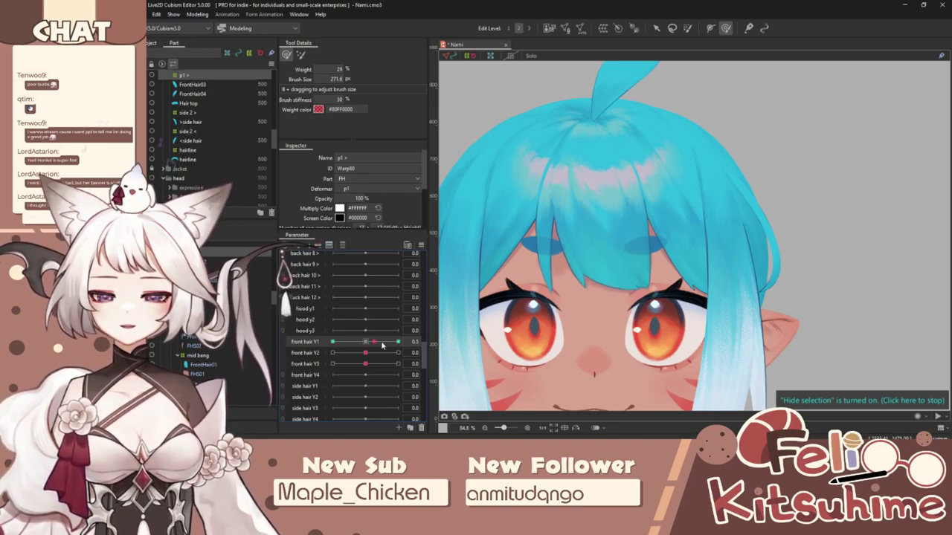
left_click_drag(381, 344, 368, 340)
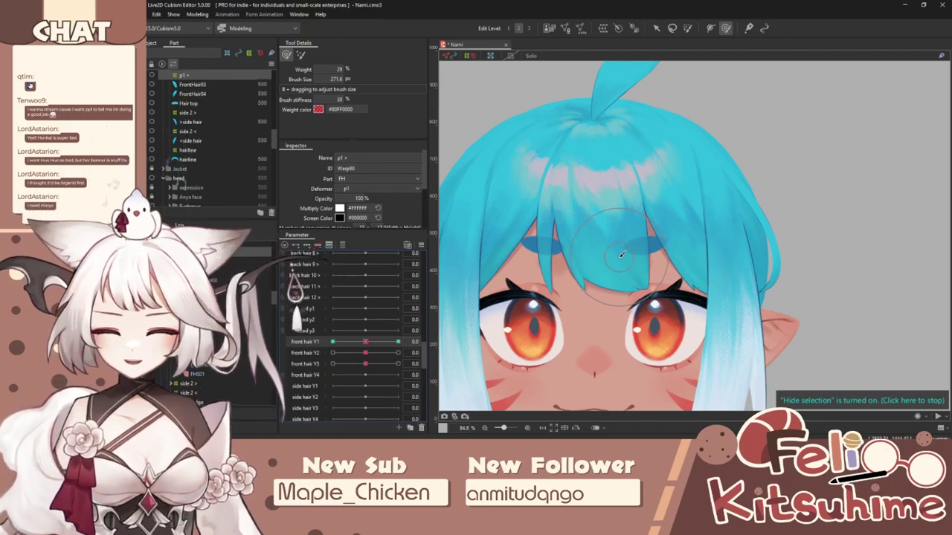
Step: Reshape the p1 > hair warp with the deform brush at front hair Y1 = 1.0, comparing it with the -1.0 key
left_click_drag(627, 191, 618, 231)
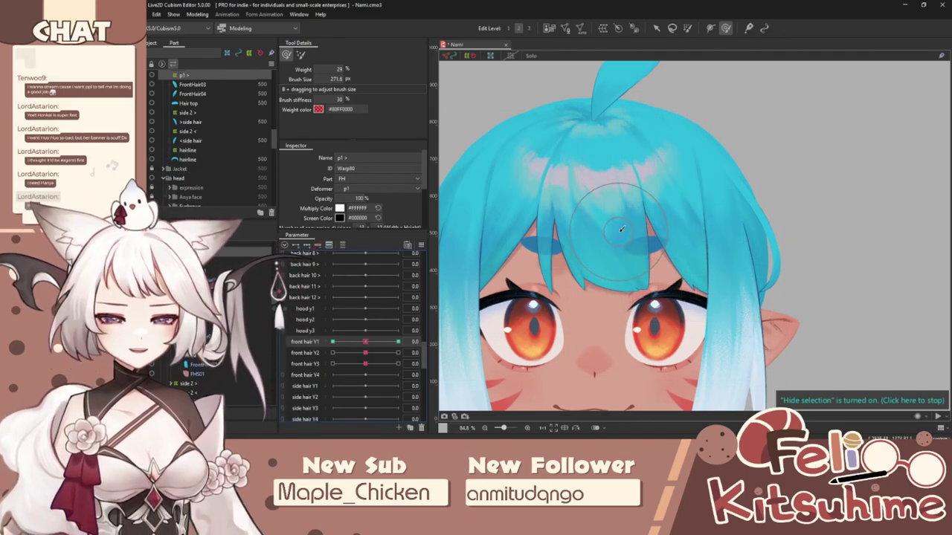
left_click_drag(358, 344, 399, 342)
left_click_drag(629, 255, 675, 252)
left_click_drag(675, 251, 692, 223)
mouse_move(690, 268)
left_mouse_down()
mouse_move(700, 235)
mouse_move(638, 272)
mouse_move(707, 237)
mouse_move(678, 234)
mouse_move(661, 258)
mouse_move(682, 298)
left_mouse_up()
left_click(332, 342)
left_click(398, 341)
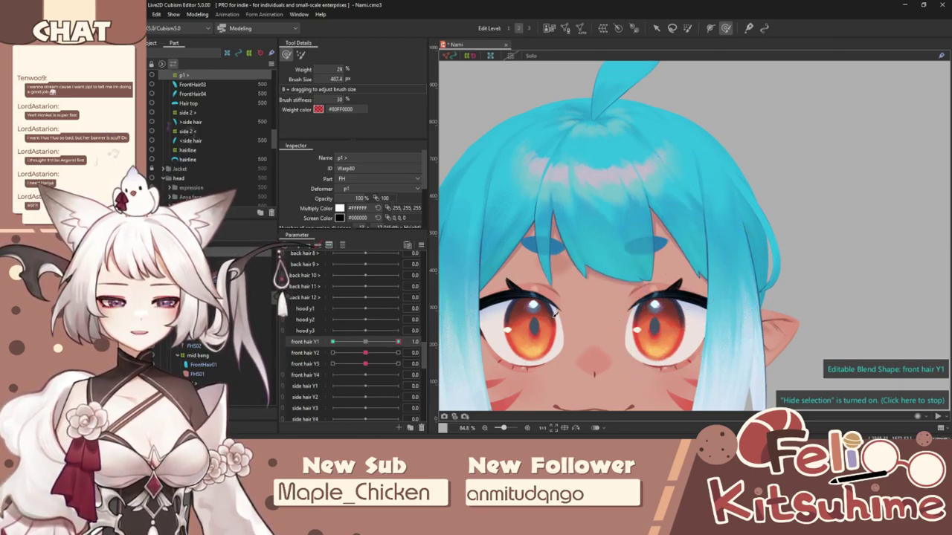
left_click_drag(699, 216, 665, 218)
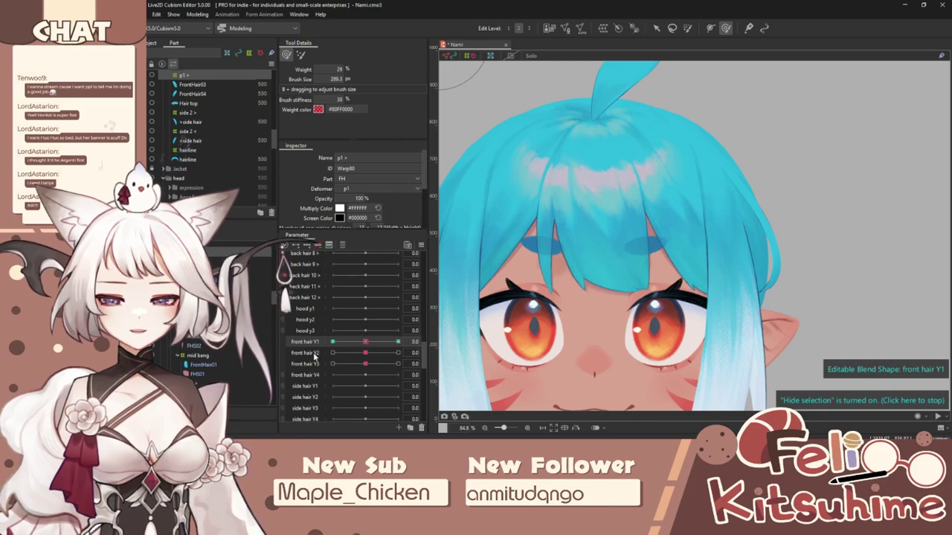
Step: Add front hair Y2 keys to the p1 > warp deformer and shape it with the deform brush at 1.0 and -1.0
left_click(398, 352)
mouse_move(660, 294)
left_mouse_down()
mouse_move(696, 312)
mouse_move(659, 297)
mouse_move(692, 300)
left_mouse_up()
left_click(332, 352)
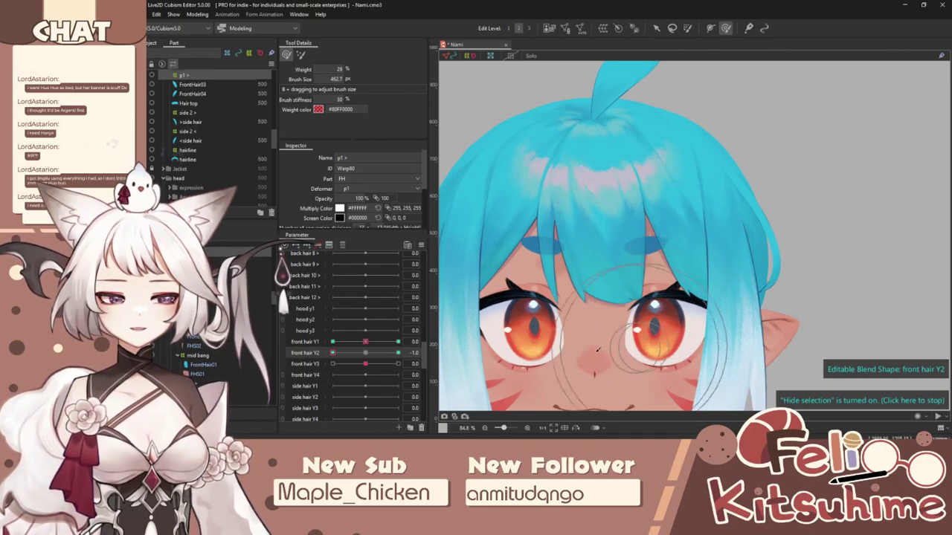
mouse_move(398, 352)
left_mouse_down()
mouse_move(419, 347)
mouse_move(310, 342)
left_mouse_up()
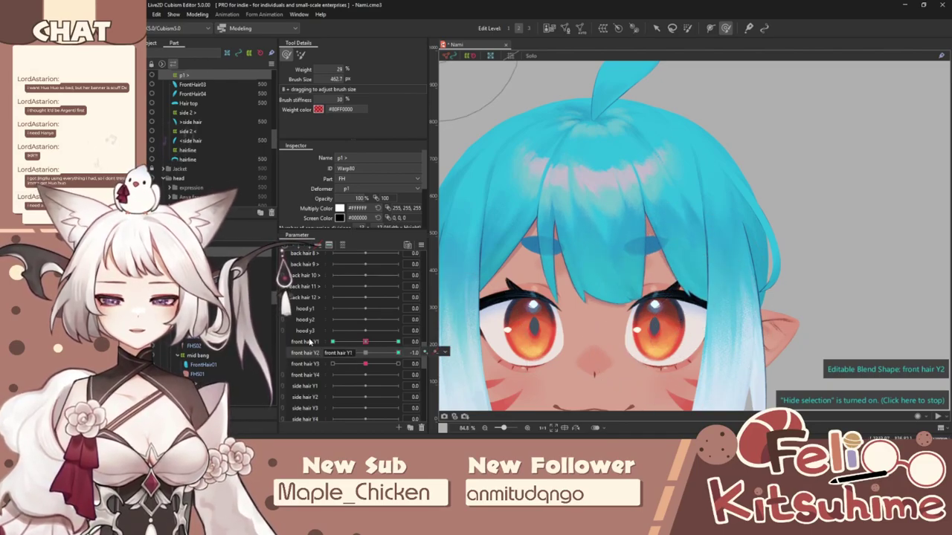
Step: Apply ellipse interpolation with 5 points and scale 1.0 to front hair Y1 and Y2 on the p1 > warp deformer
left_click(420, 246)
left_click(462, 356)
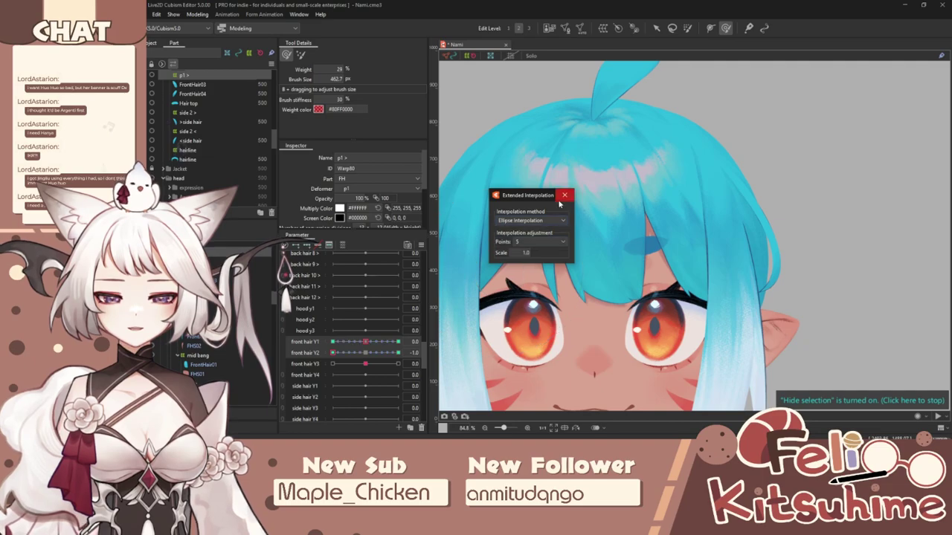
left_click(562, 197)
left_click_drag(556, 196, 573, 234)
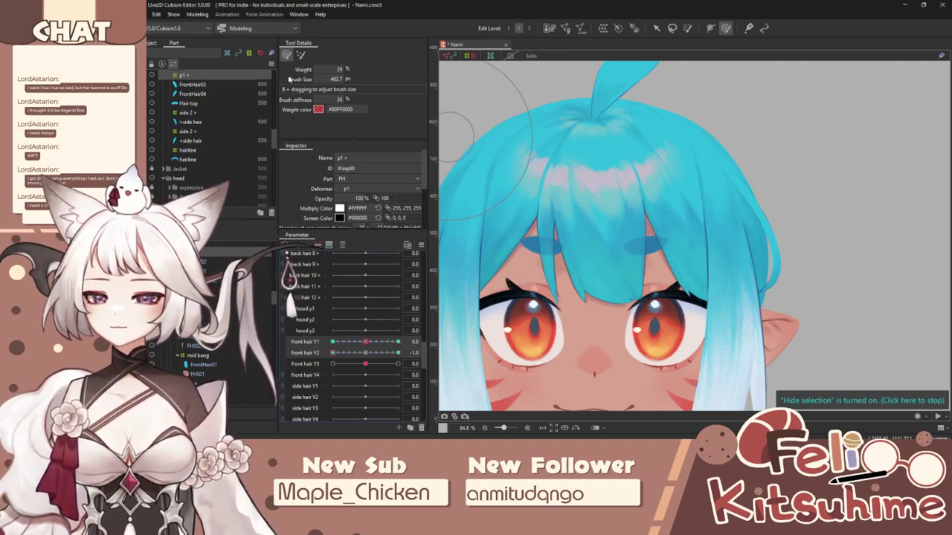
Step: Open the physics settings, examine the bang movement near and far while swinging the head vertically, and close them again
left_click(199, 15)
left_click(238, 192)
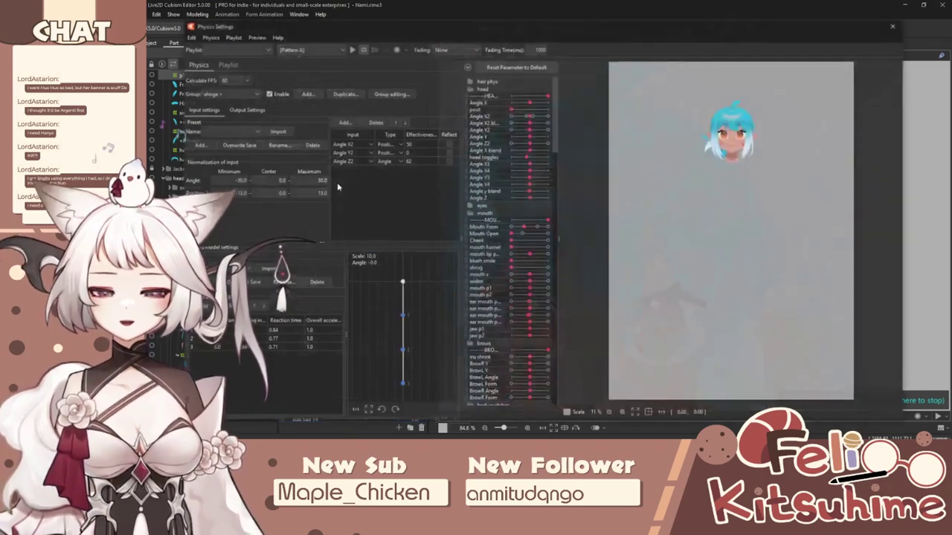
scroll(773, 107, "up", 2)
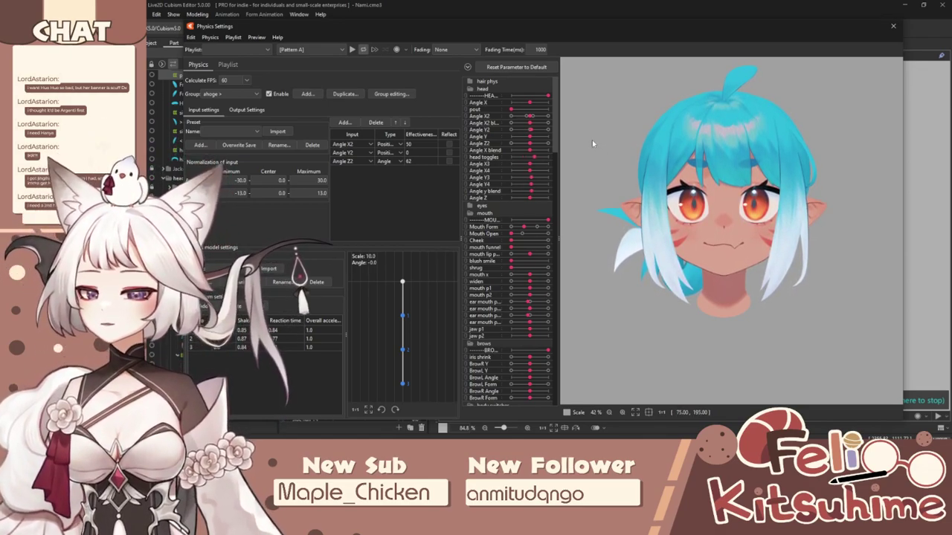
scroll(700, 199, "down", 3)
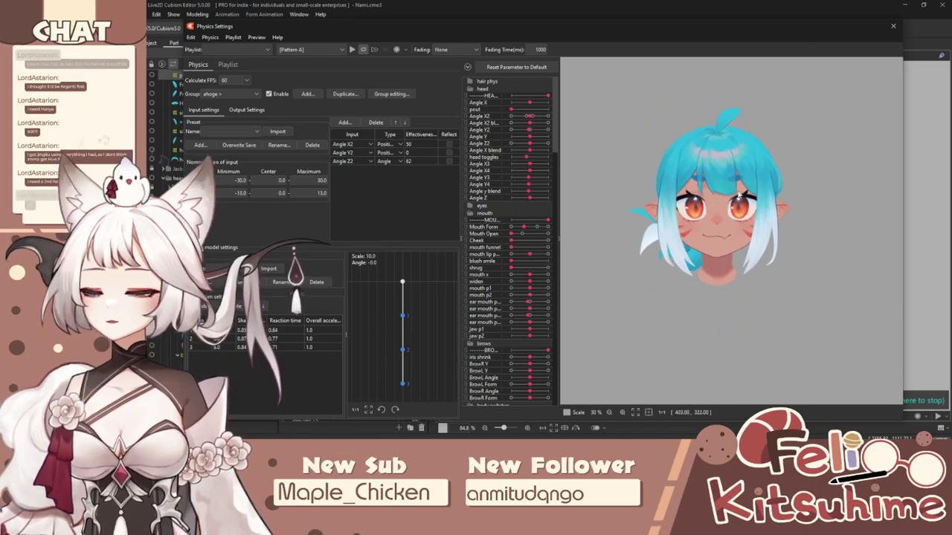
scroll(714, 176, "up", 3)
scroll(714, 176, "up", 2)
left_click_drag(691, 163, 730, 264)
scroll(736, 175, "up", 2)
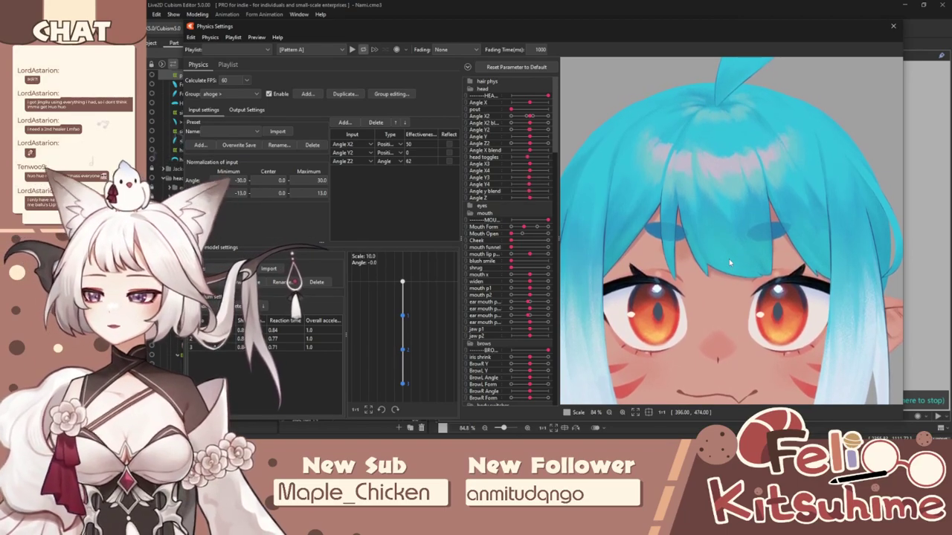
scroll(791, 257, "down", 4)
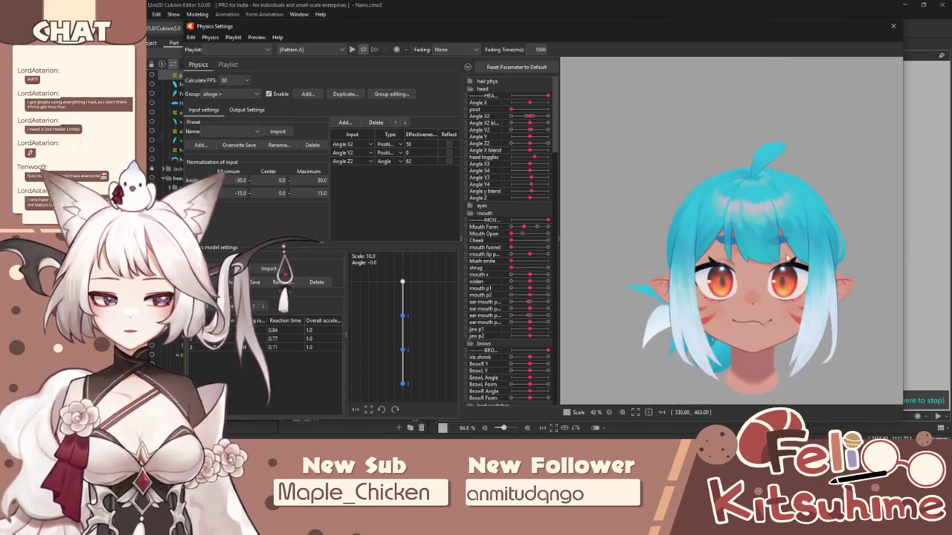
scroll(791, 257, "up", 4)
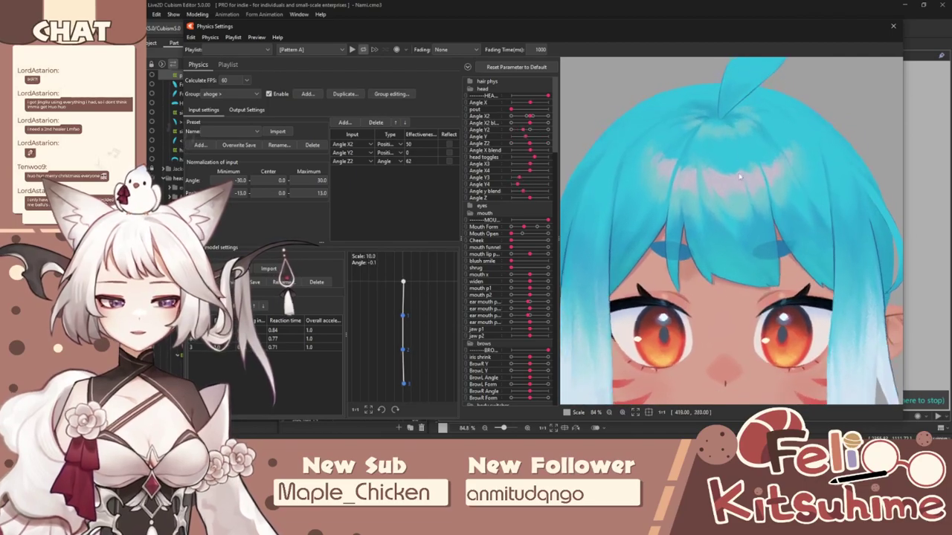
scroll(738, 223, "down", 3)
scroll(740, 227, "up", 3)
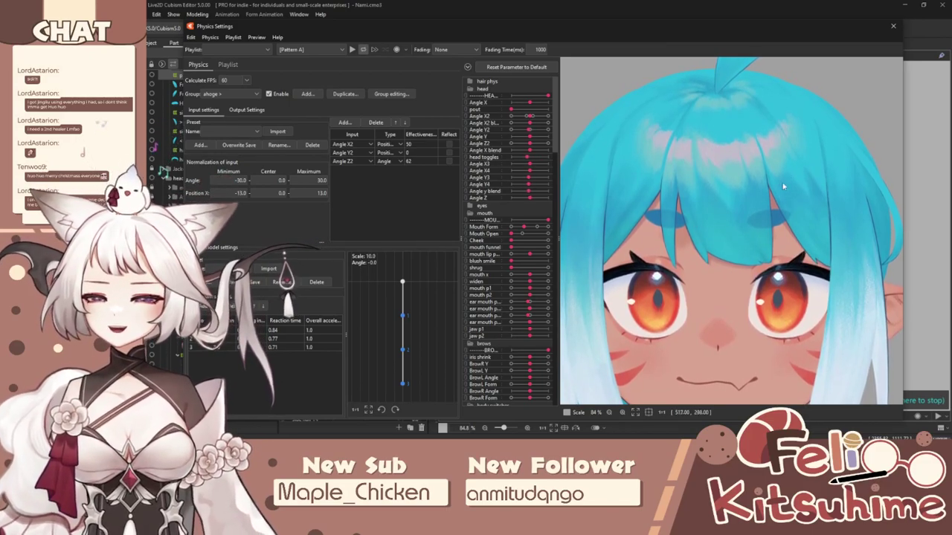
left_click_drag(744, 214, 767, 111)
left_click(895, 26)
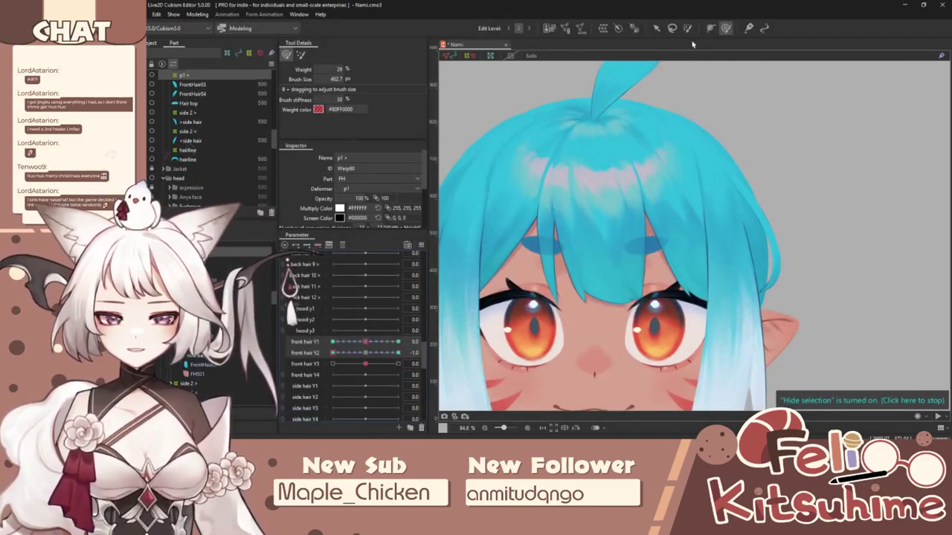
Step: Select the p2 warp deformer around FrontHair04 and ready the deform brush with the selection hidden
key("ctrl+t")
scroll(591, 229, "down", 2)
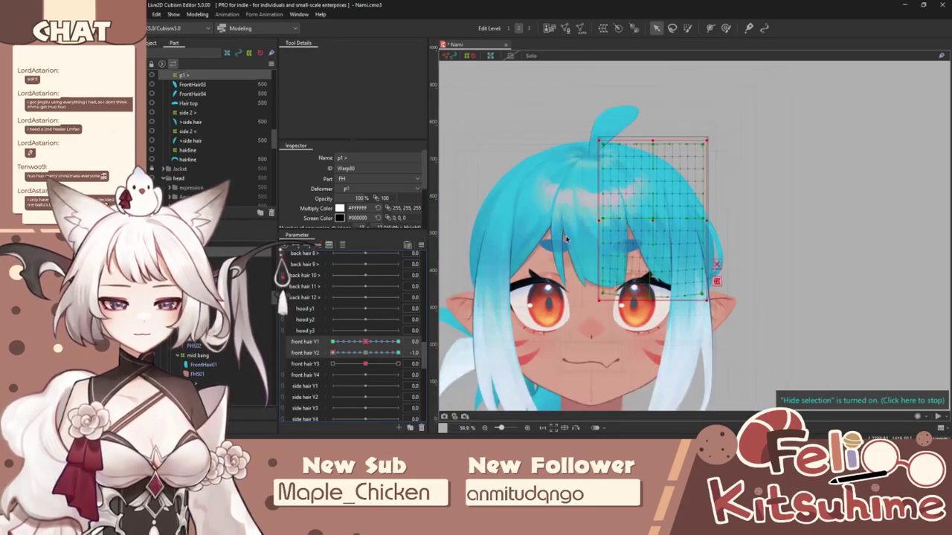
scroll(554, 202, "up", 2)
left_click(548, 197)
left_click_drag(333, 352, 367, 351)
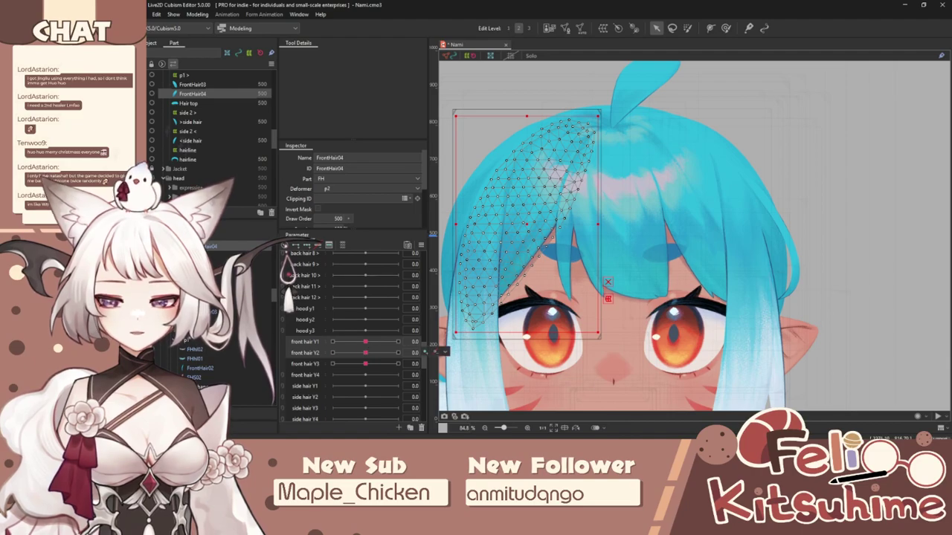
left_click(223, 270)
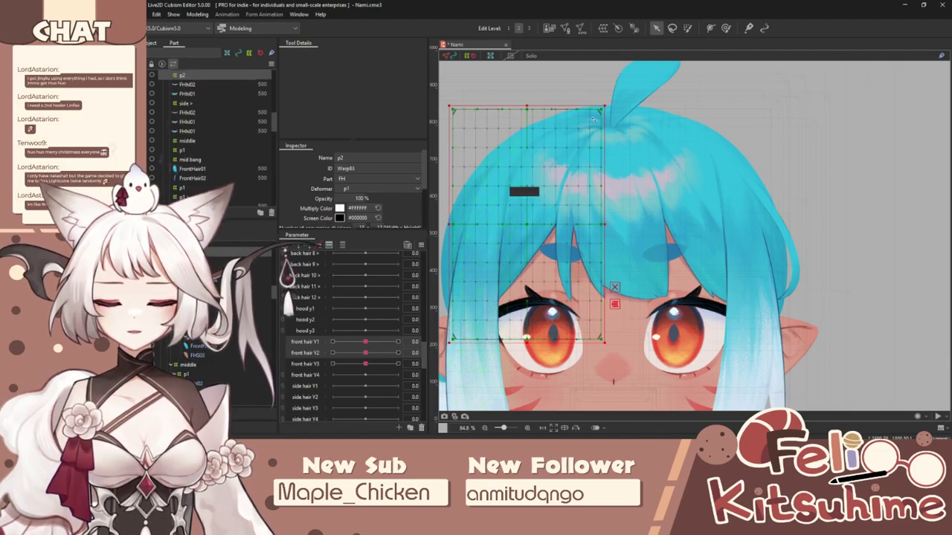
left_click(726, 28)
key("ctrl+h")
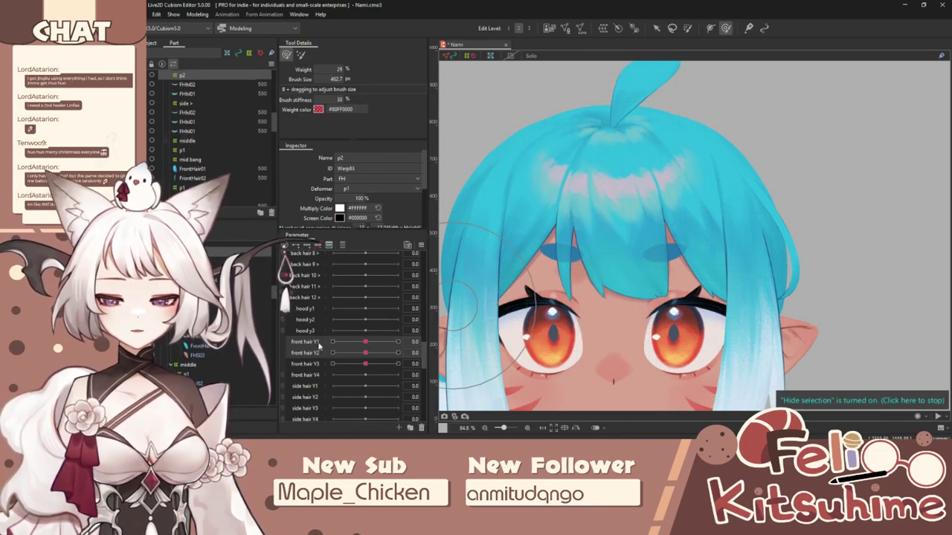
Step: Add front hair Y1 keys to the p2 warp deformer and shape the strand with the deform brush at 1.0 and -1.0
left_click_drag(383, 343, 399, 342)
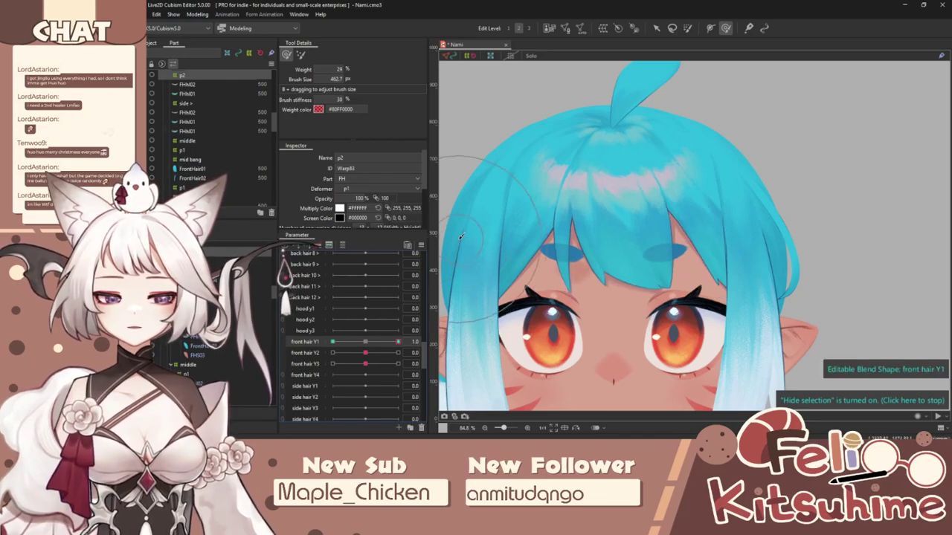
mouse_move(507, 268)
left_mouse_down()
mouse_move(463, 273)
mouse_move(511, 278)
mouse_move(529, 306)
mouse_move(511, 254)
left_mouse_up()
key("b")
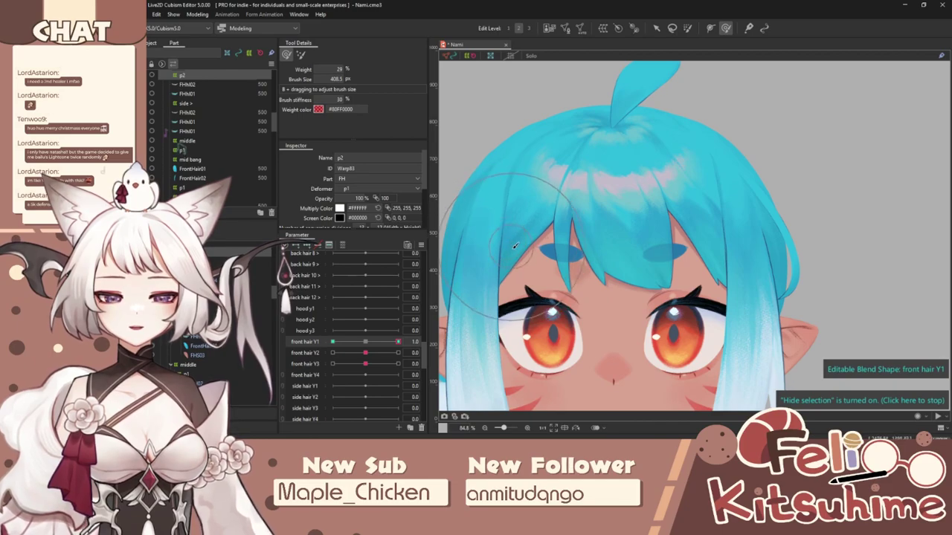
left_click(333, 342)
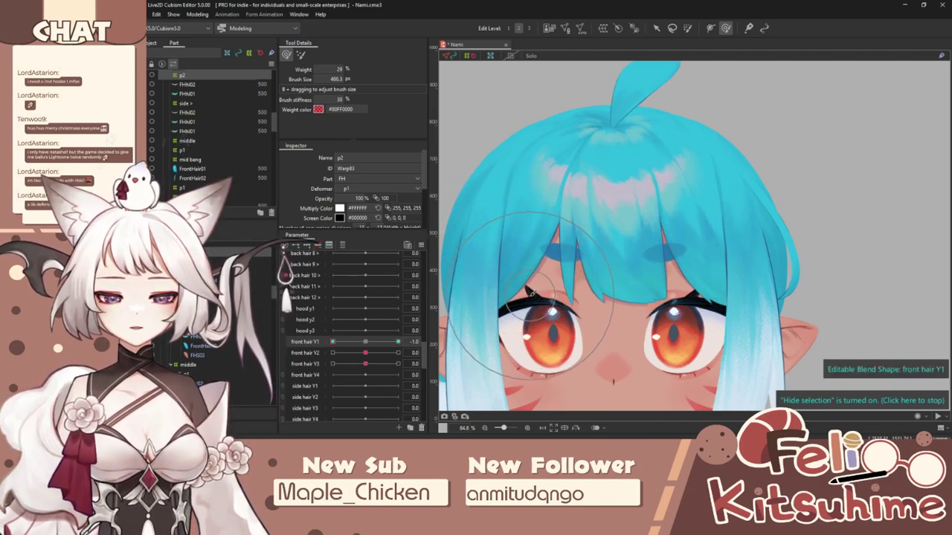
left_click_drag(342, 341, 368, 344)
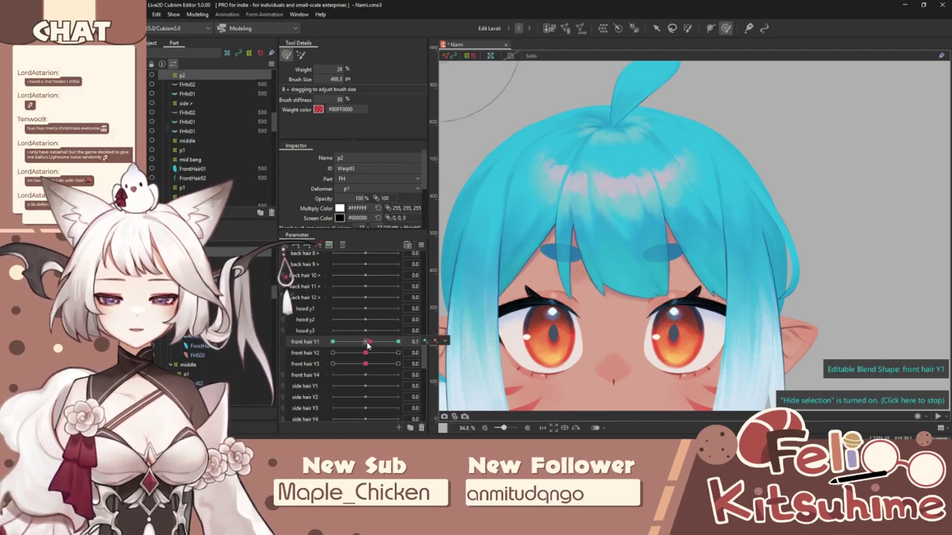
Step: Refine the p2 warp at the front hair Y1 end keys with smaller deform brushes and compare the shapes across the range
left_click_drag(564, 246, 582, 235)
left_click(374, 334)
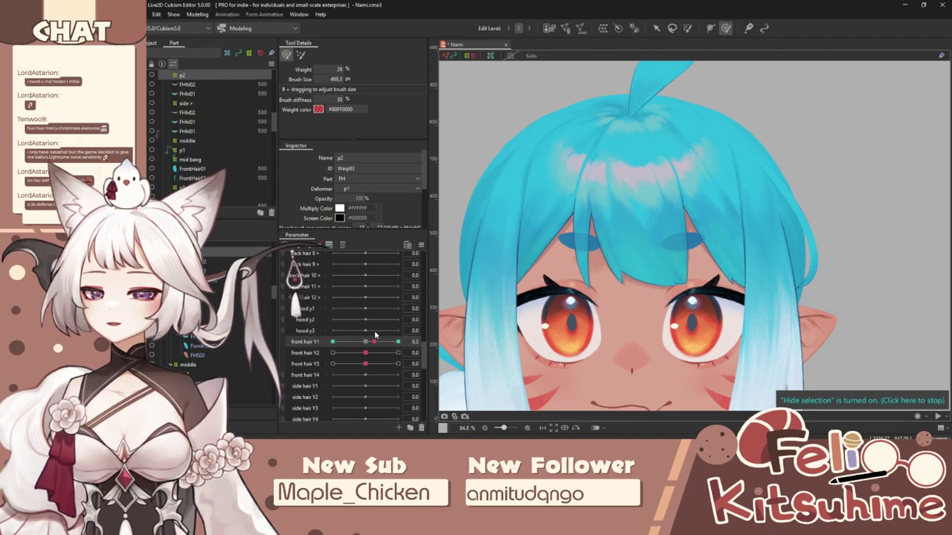
left_click(365, 342)
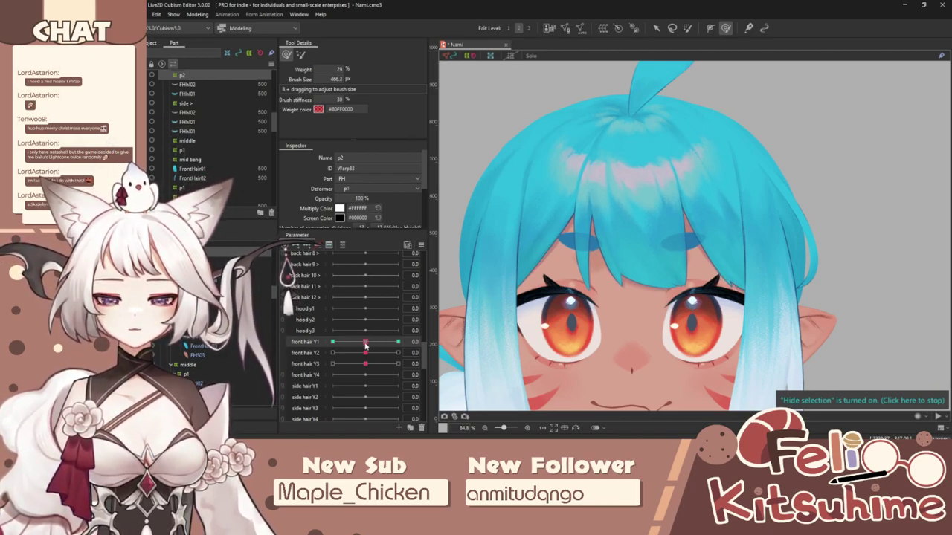
left_click_drag(365, 343, 405, 343)
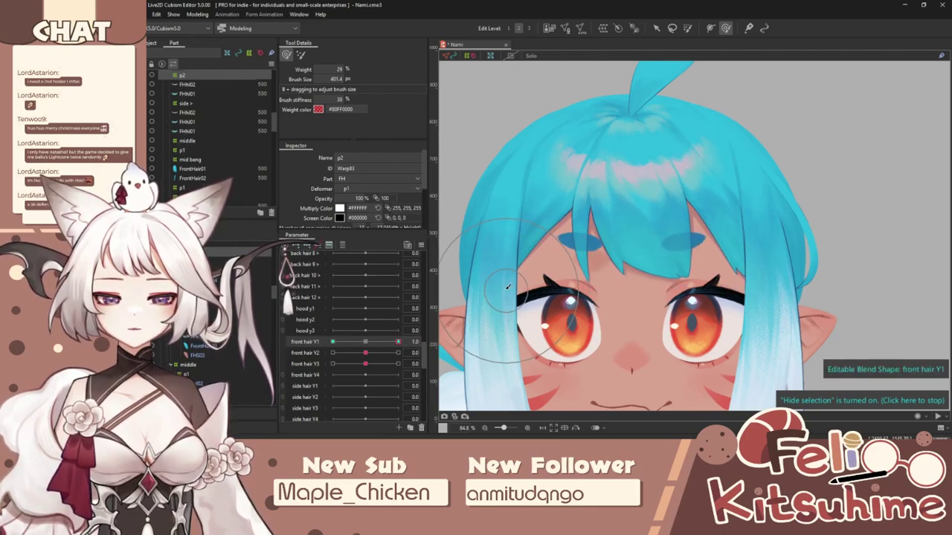
left_click_drag(383, 347, 330, 345)
left_click_drag(547, 278, 535, 277)
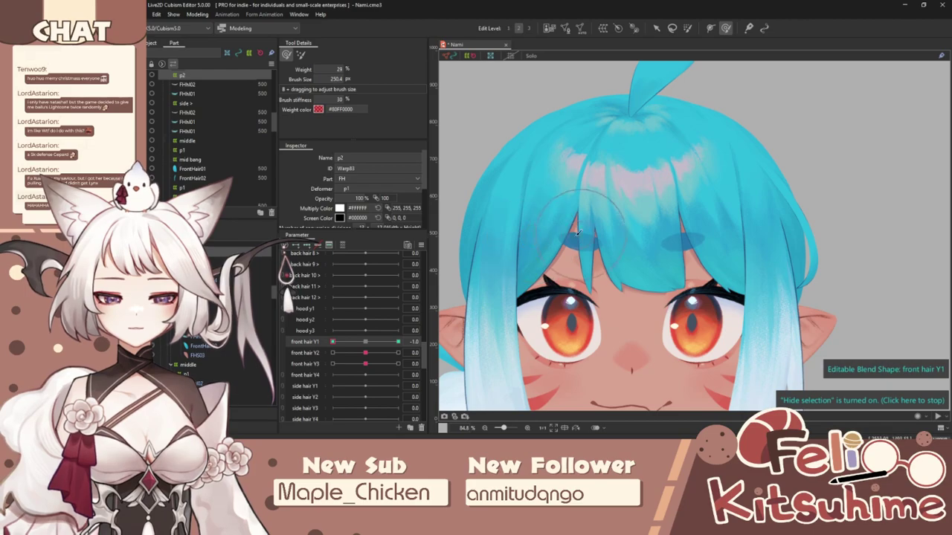
left_click_drag(579, 233, 562, 233)
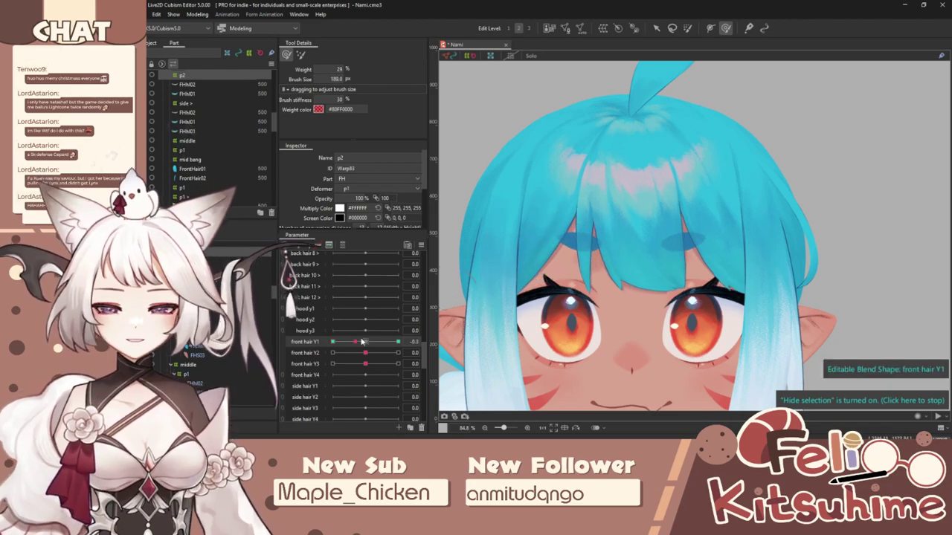
left_click_drag(308, 344, 417, 341)
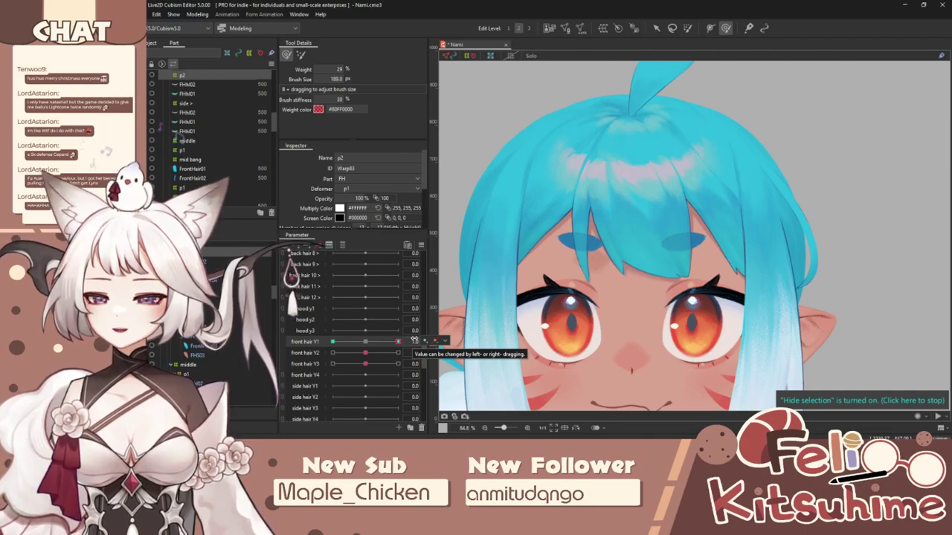
left_click_drag(399, 342, 367, 347)
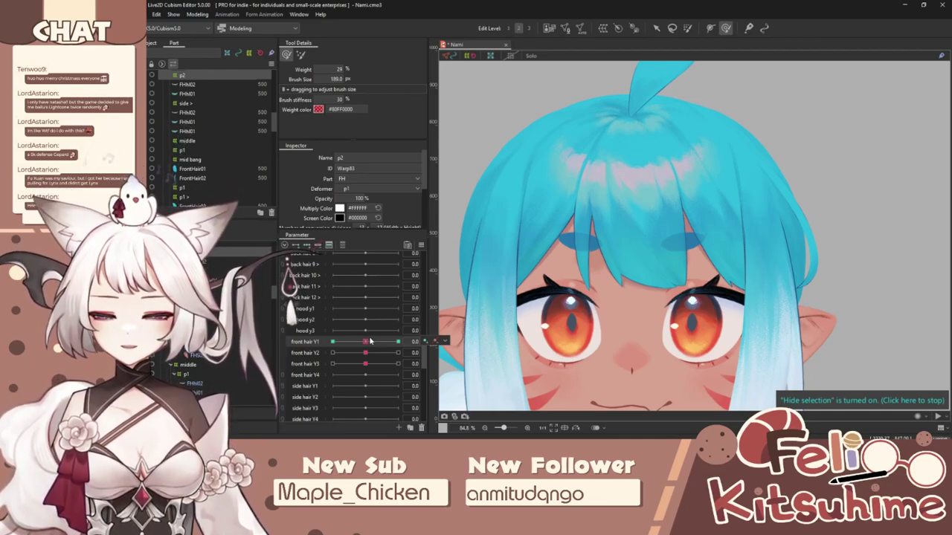
left_click_drag(370, 341, 401, 344)
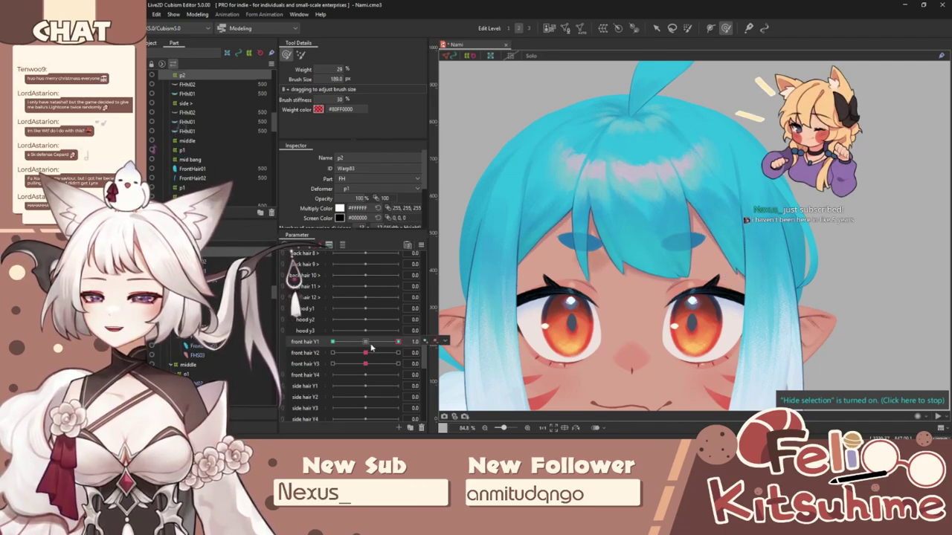
Step: Add front hair Y2 keys to the p2 warp deformer and reshape the strand with the deform brush at both end keys
left_click_drag(370, 345, 400, 353)
left_click_drag(526, 306, 542, 313)
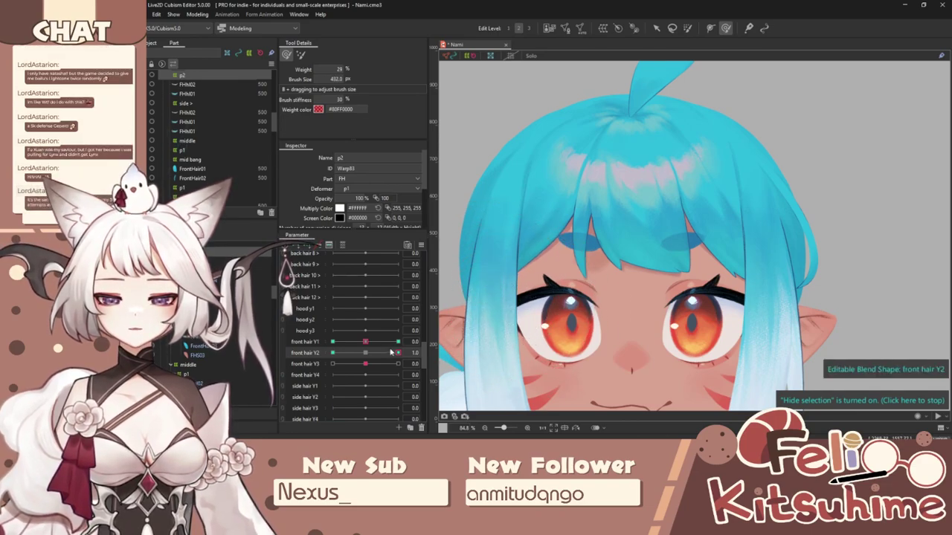
left_click_drag(394, 353, 332, 353)
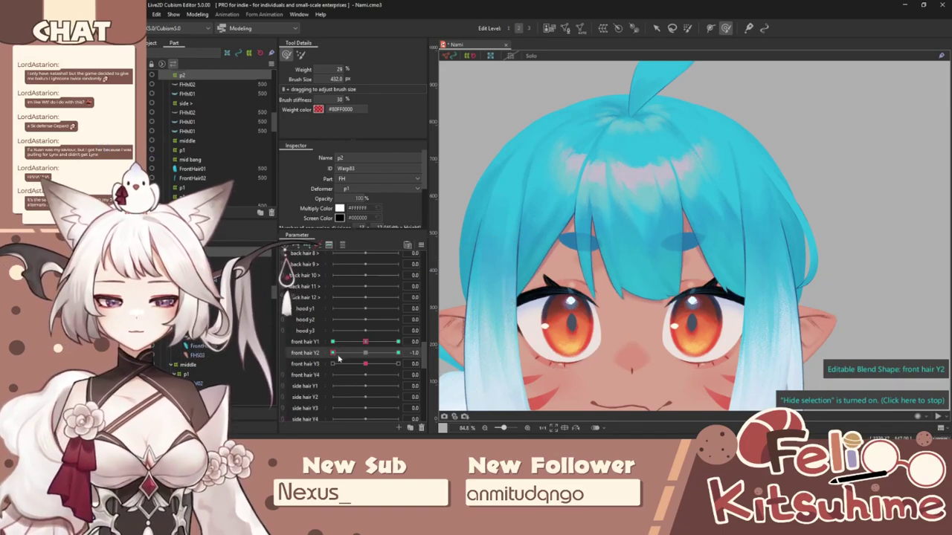
Step: Apply extended interpolation to front hair Y1 and Y2 on the p2 warp deformer
left_click(421, 248)
left_click(492, 352)
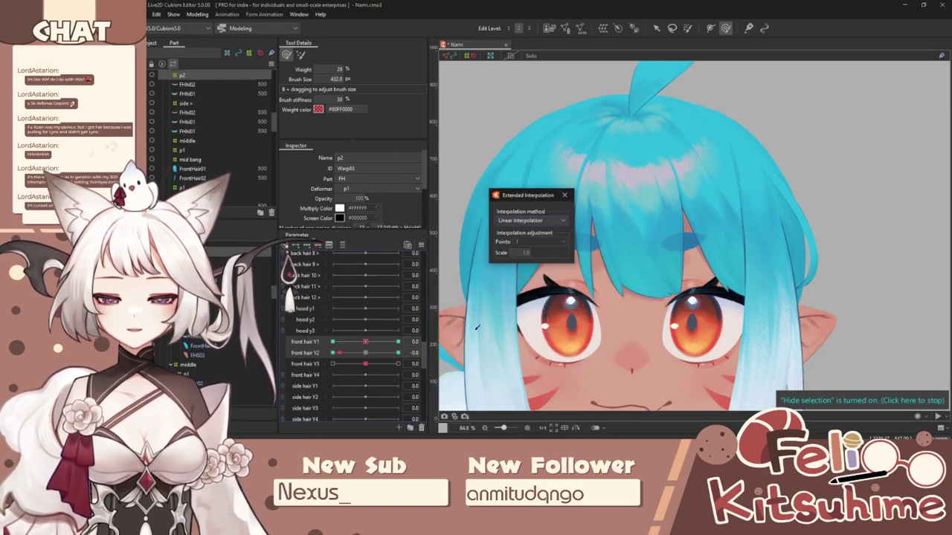
left_click(564, 196)
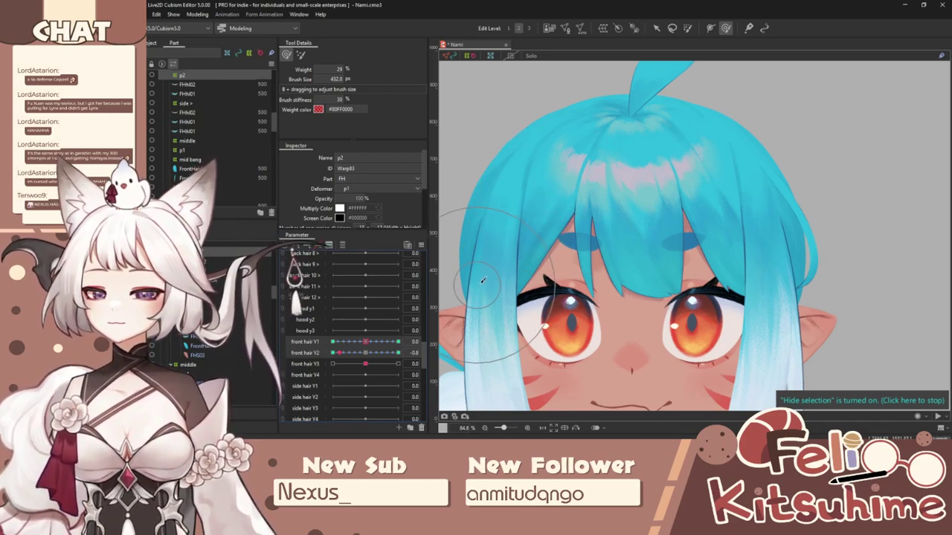
Step: Open the physics settings and preview the FrontHair04 strand's movement by swinging the head vertically
left_click(198, 14)
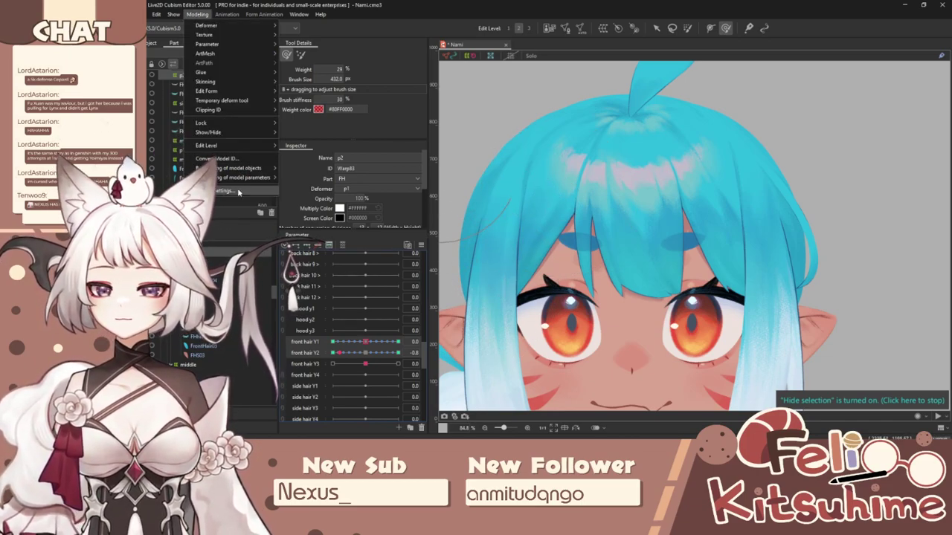
left_click(238, 192)
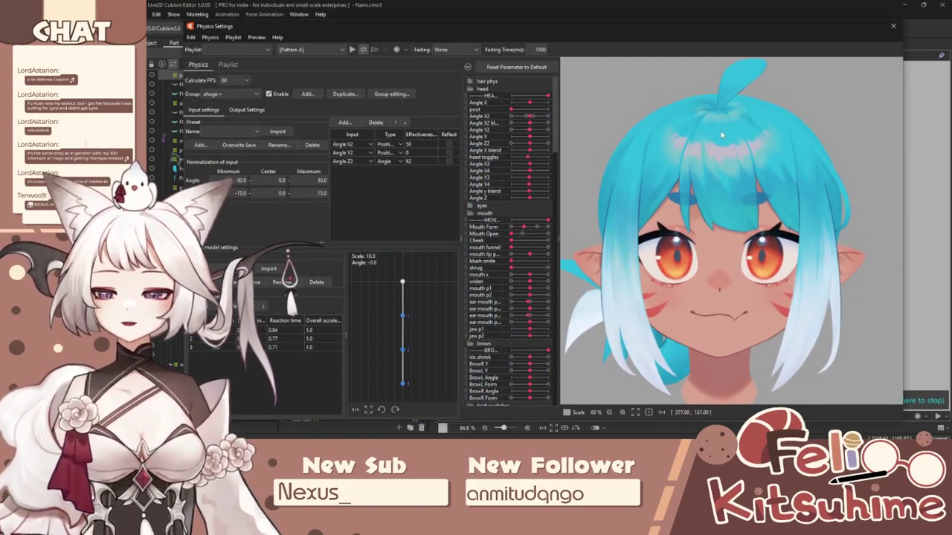
left_click_drag(721, 135, 713, 250)
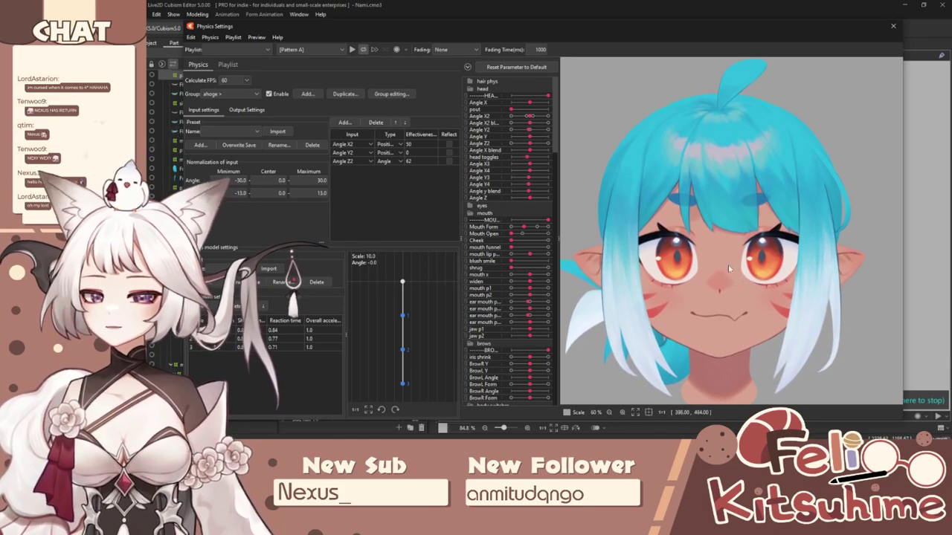
Step: Swing the head vertically in the physics preview and reopen the physics settings to check the front hair's movement again
left_click_drag(727, 360, 716, 304)
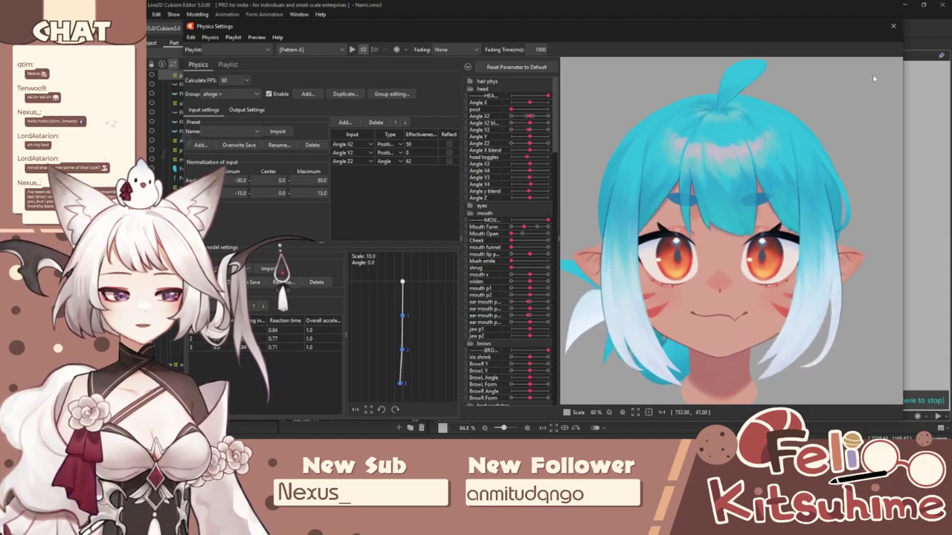
left_click(893, 26)
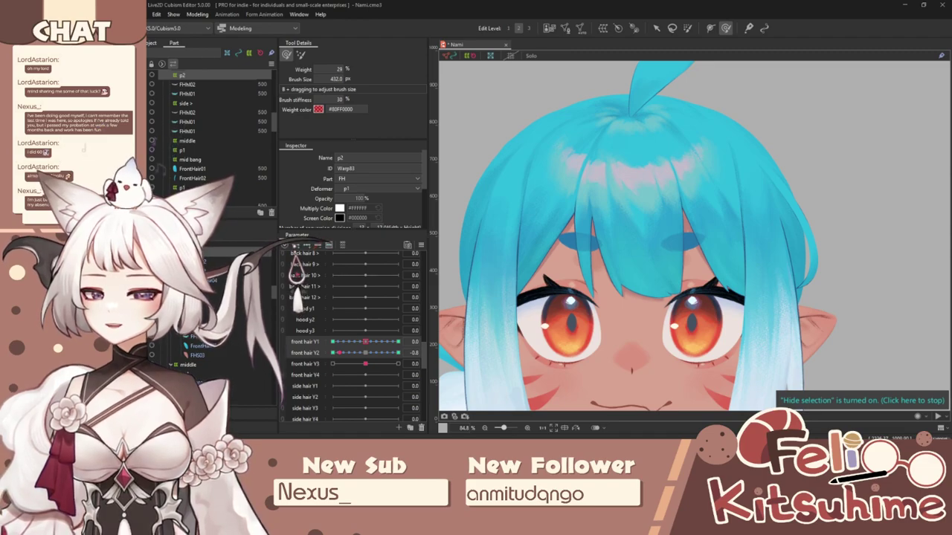
left_click(198, 15)
left_click(269, 187)
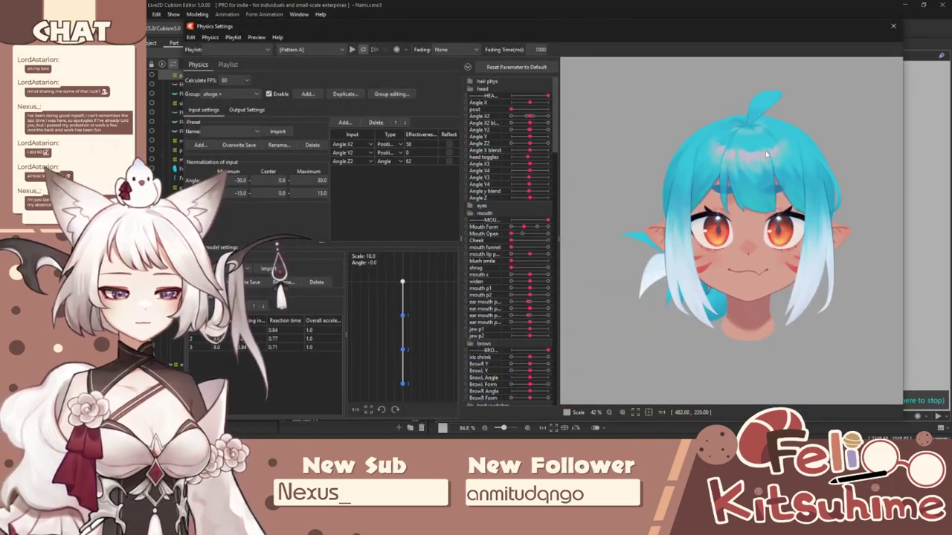
scroll(765, 150, "up", 4)
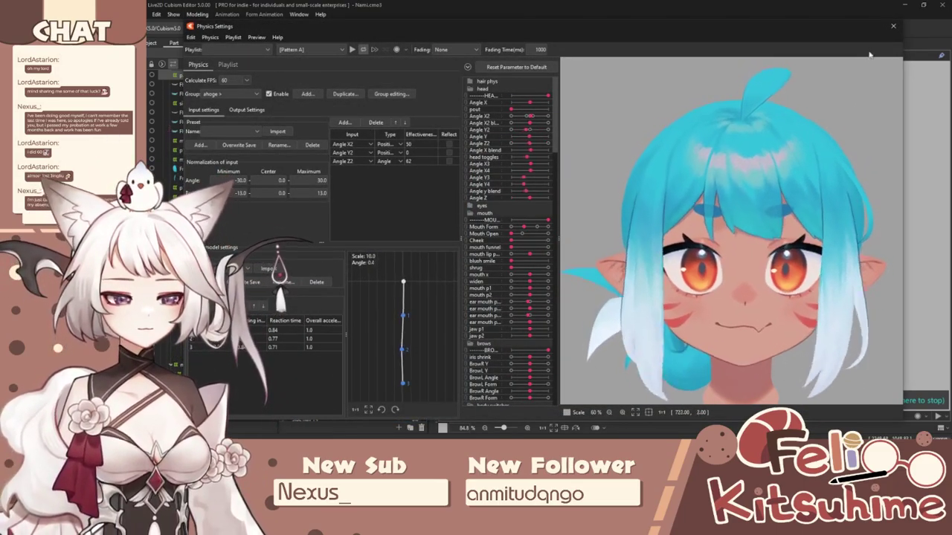
left_click(893, 26)
Step: Select the Ahoge art mesh with the Arrow tool and return front hair Y2 to its default value
left_click(658, 29)
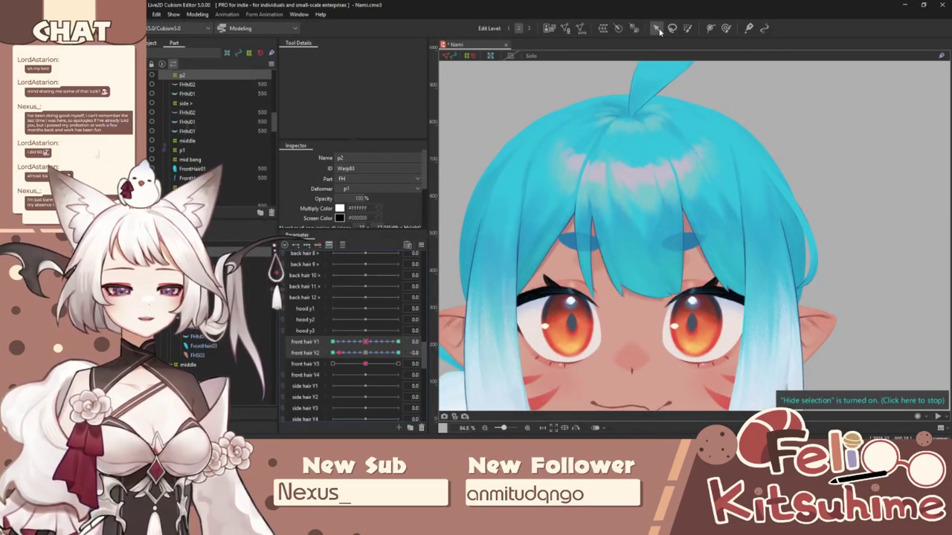
scroll(649, 195, "down", 3)
scroll(656, 158, "up", 5)
left_click(679, 179)
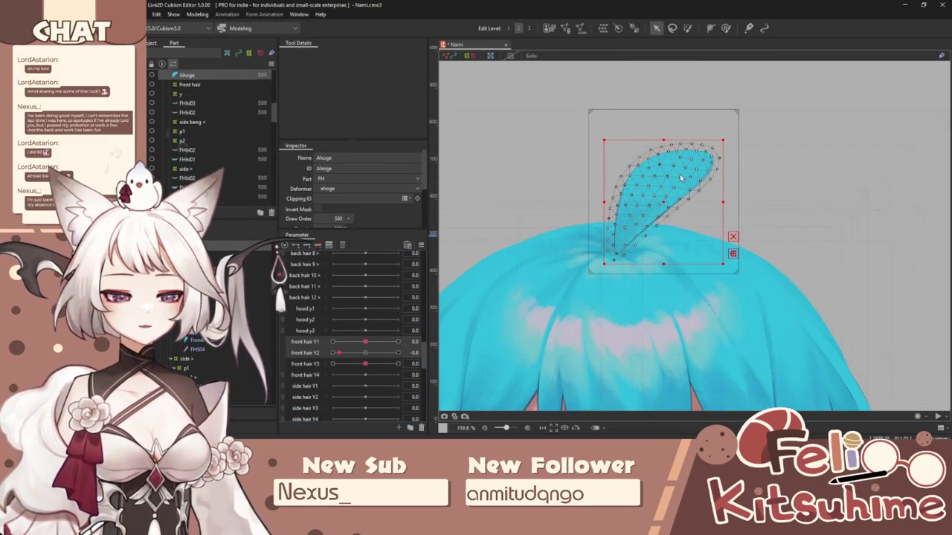
scroll(680, 177, "up", 2)
scroll(671, 63, "down", 5)
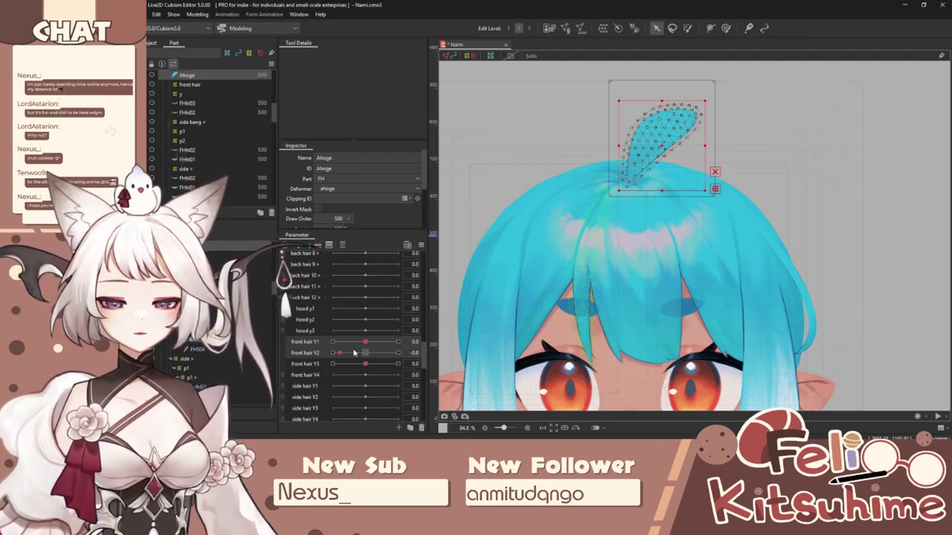
left_click_drag(354, 353, 378, 352)
right_click(377, 351)
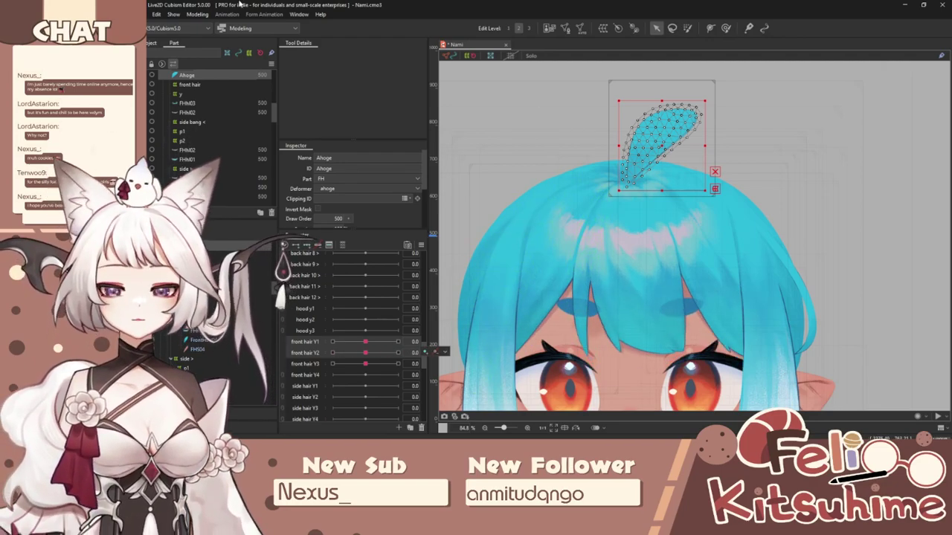
Step: Open the physics settings and preview the bangs up close while moving the head vertically
left_click(197, 15)
left_click(232, 191)
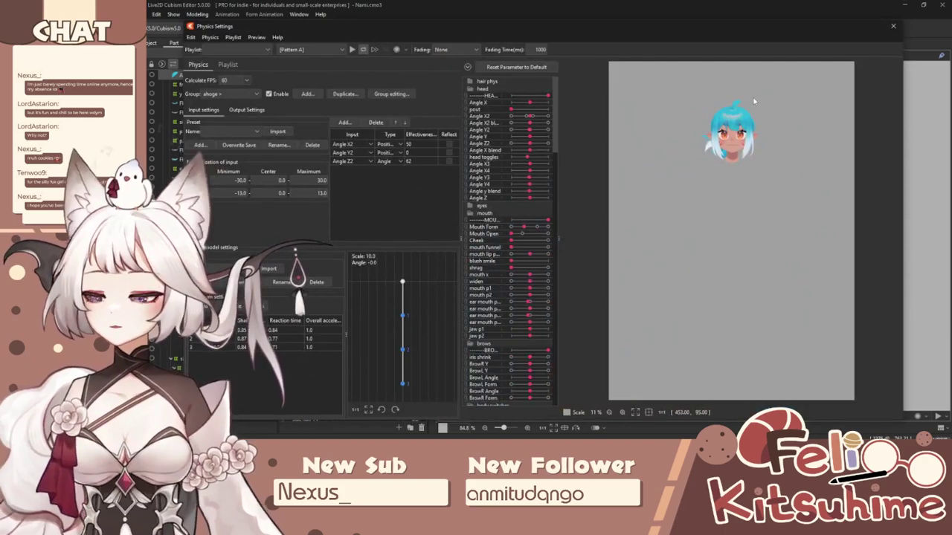
left_click_drag(719, 217, 742, 235)
scroll(703, 265, "up", 4)
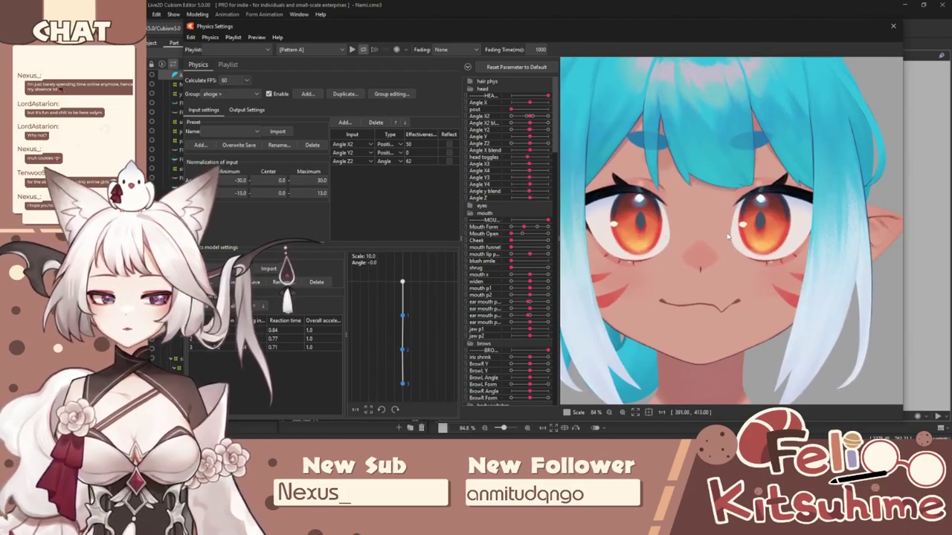
left_click_drag(703, 417, 748, 180)
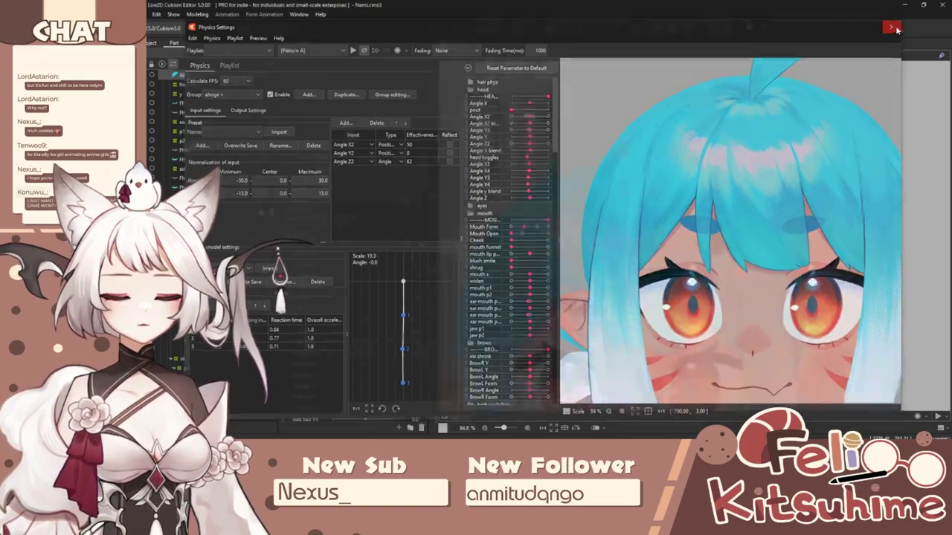
left_click(893, 25)
Step: Select the p2 warp deformer in the <SideHair part that covers the side strand next to the face
scroll(681, 262, "up", 2)
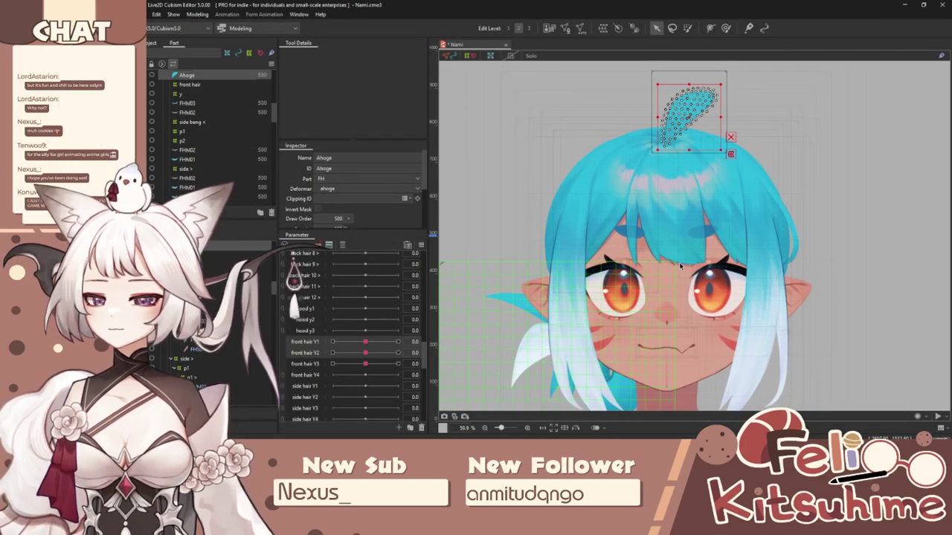
scroll(721, 275, "down", 2)
scroll(730, 298, "up", 2)
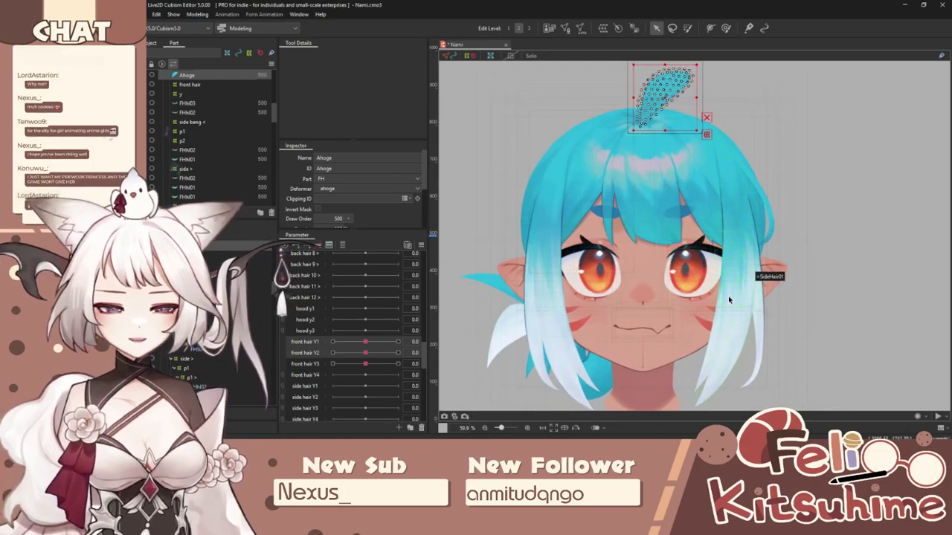
left_click(730, 297)
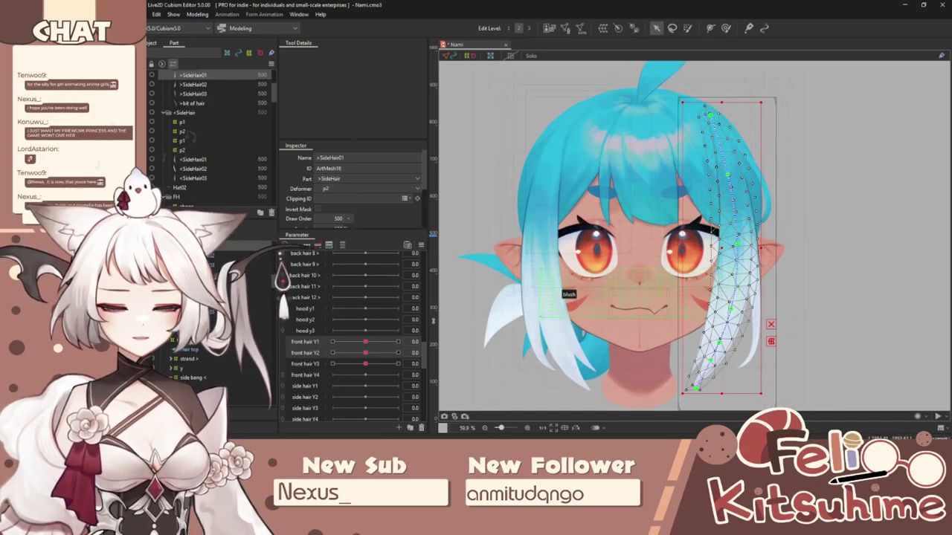
left_click(727, 229)
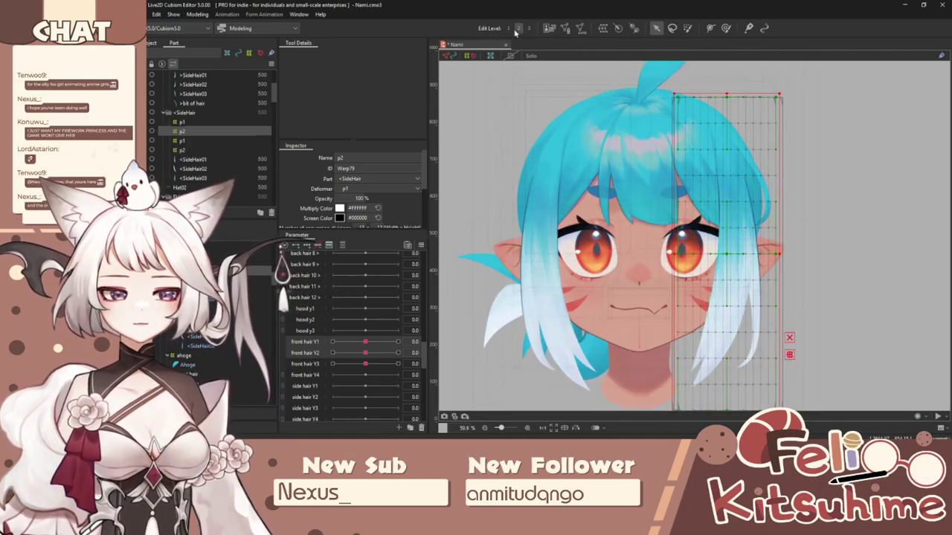
left_click(201, 15)
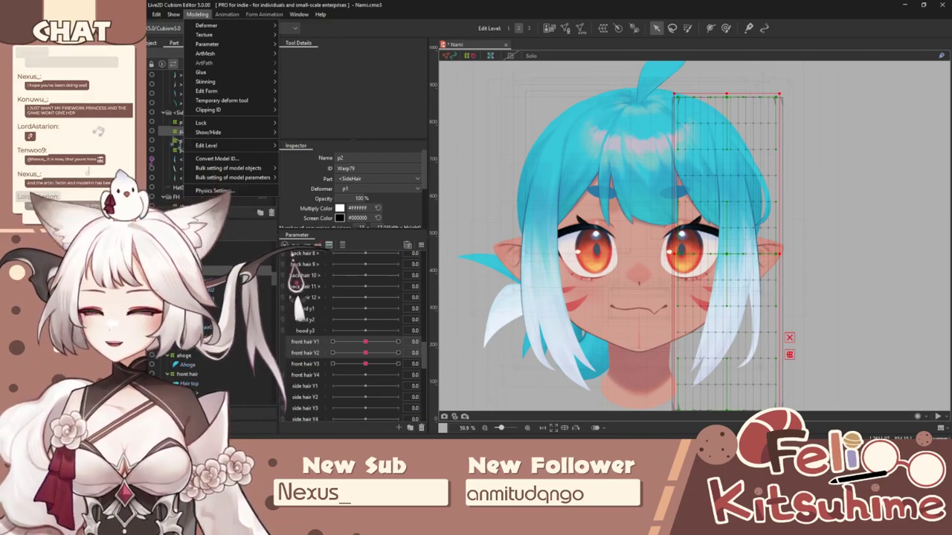
left_click(226, 195)
left_click(898, 26)
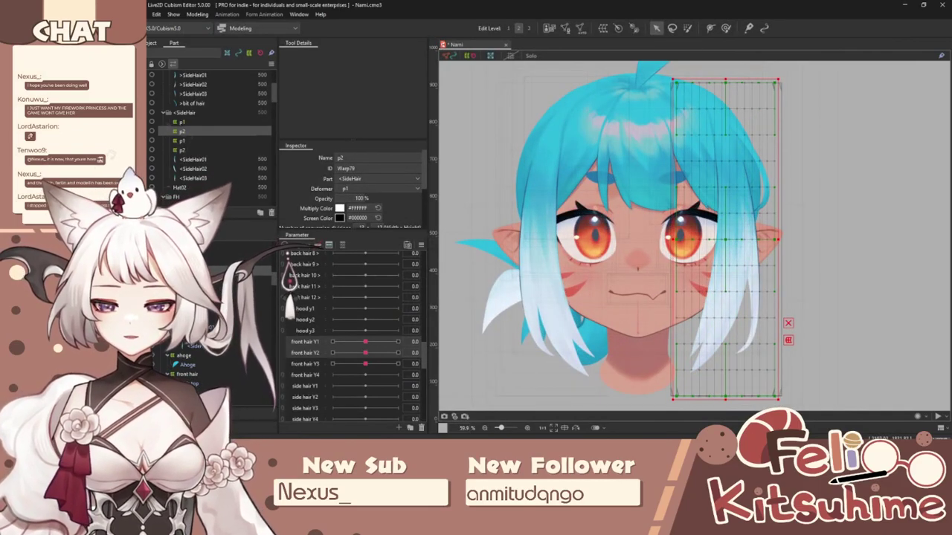
Step: Add front hair Y1 keys to the side hair's p2 warp and reshape it at both end keys with a resized deform brush
left_click(316, 342)
left_click(306, 245)
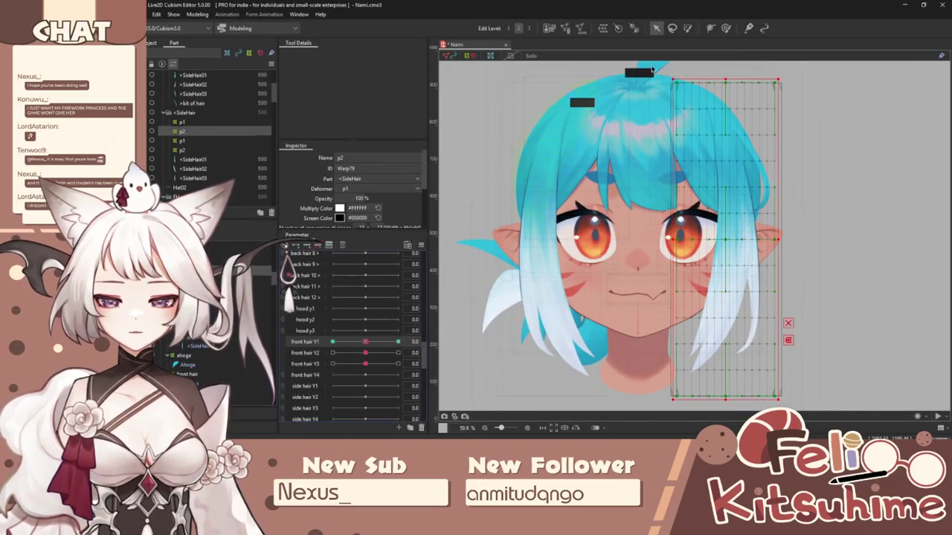
left_click(726, 29)
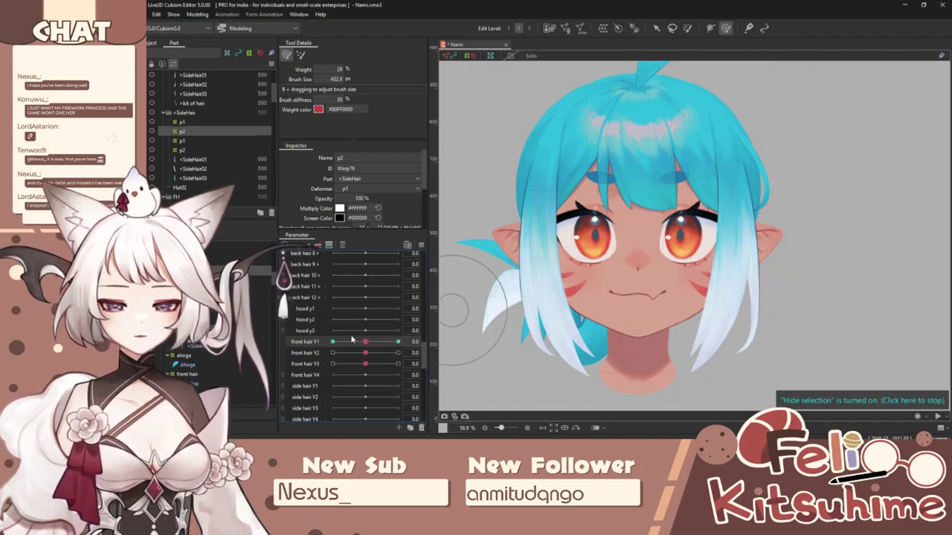
key("b")
mouse_move(685, 256)
left_mouse_down()
mouse_move(732, 245)
mouse_move(750, 255)
mouse_move(764, 235)
left_mouse_up()
key("b")
left_click_drag(713, 340, 739, 322)
left_click_drag(398, 342, 332, 342)
key("b")
mouse_move(721, 244)
left_mouse_down()
mouse_move(705, 244)
mouse_move(718, 258)
mouse_move(711, 293)
left_mouse_up()
mouse_move(333, 342)
left_mouse_down()
mouse_move(489, 344)
mouse_move(364, 374)
mouse_move(366, 343)
left_mouse_up()
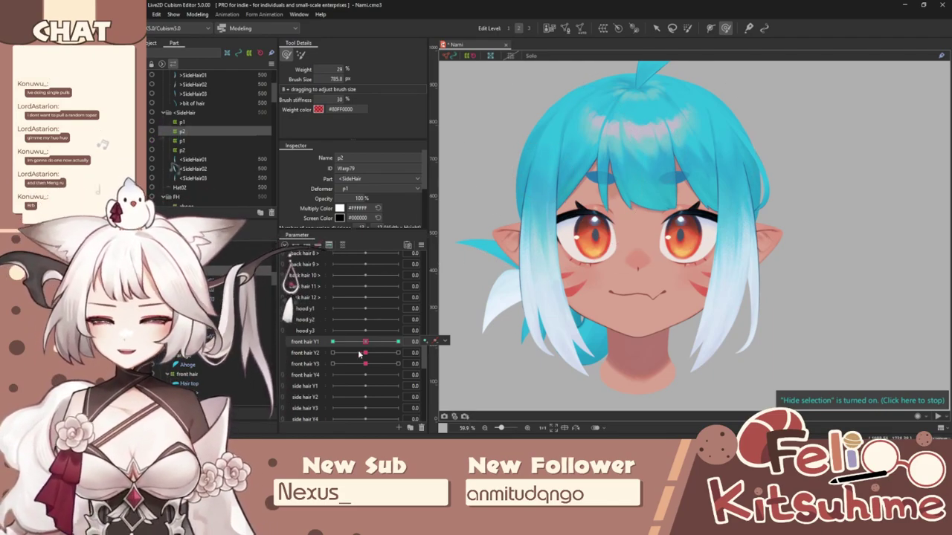
mouse_move(365, 342)
left_mouse_down()
mouse_move(432, 334)
mouse_move(374, 342)
left_mouse_up()
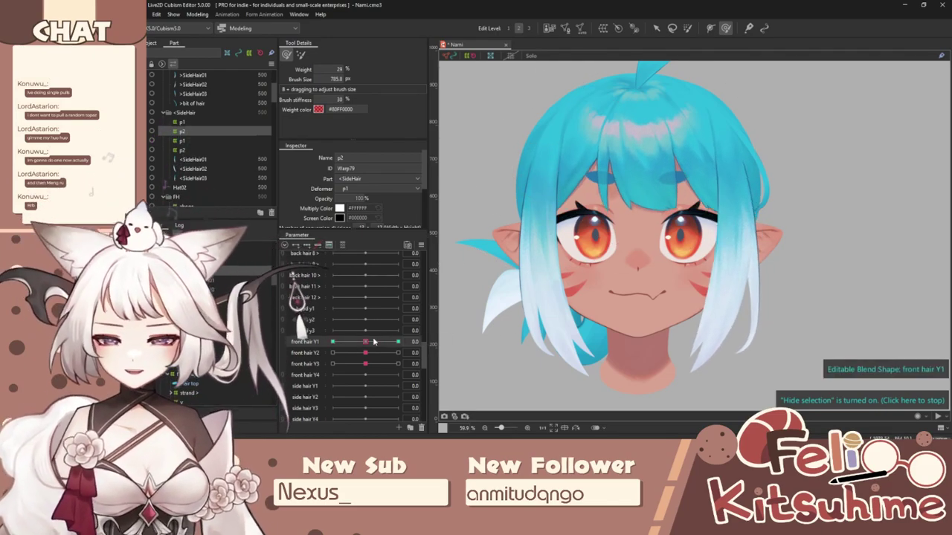
Step: Add front hair Y2 keys to the side hair's p2 warp, reshape the strand at both end keys and compare the range
left_click(352, 353)
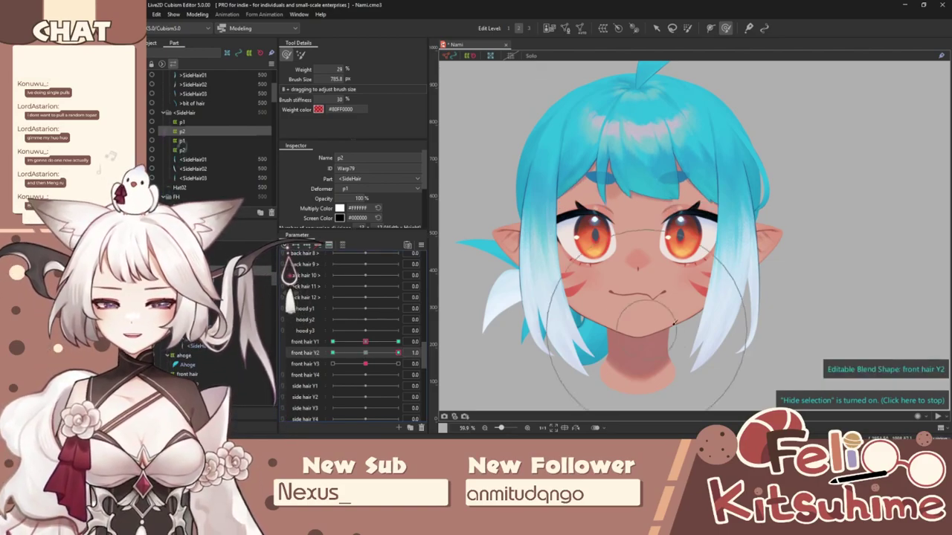
mouse_move(745, 314)
left_mouse_down()
mouse_move(776, 292)
mouse_move(638, 339)
mouse_move(745, 327)
mouse_move(741, 317)
mouse_move(694, 339)
left_mouse_up()
left_click(333, 353)
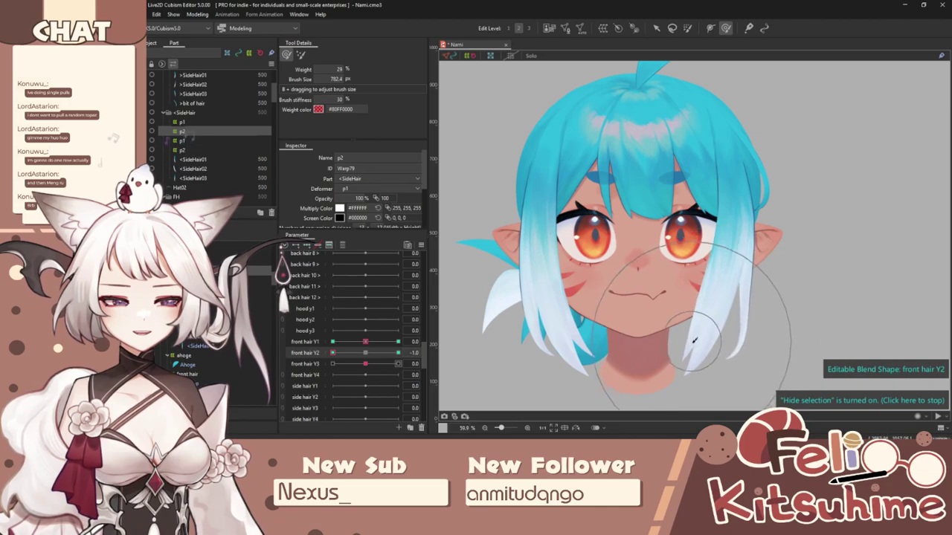
left_click_drag(333, 354, 528, 331)
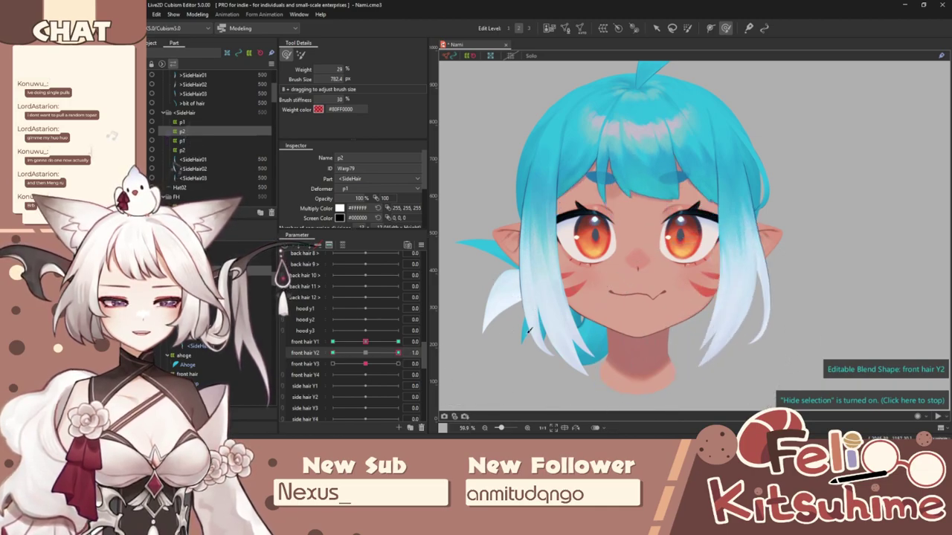
left_click(365, 354)
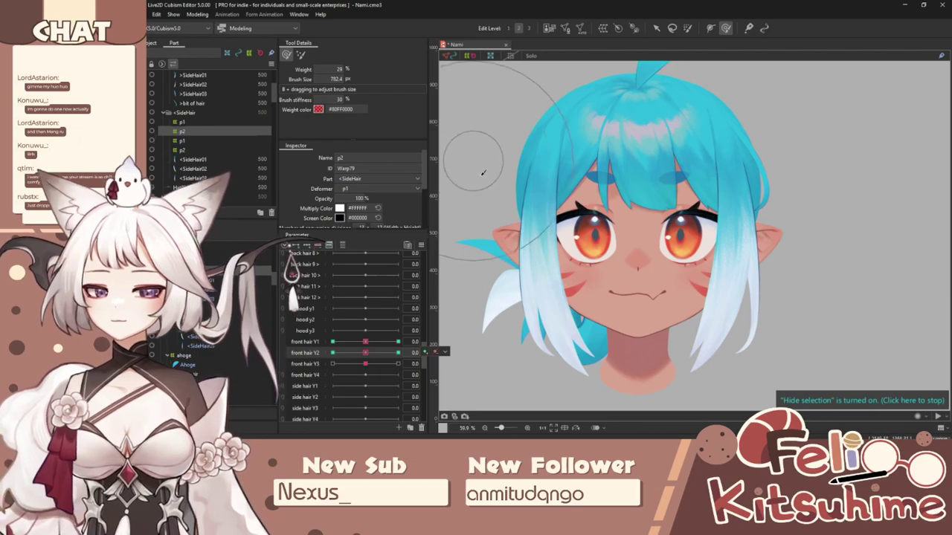
left_click_drag(371, 352, 305, 347)
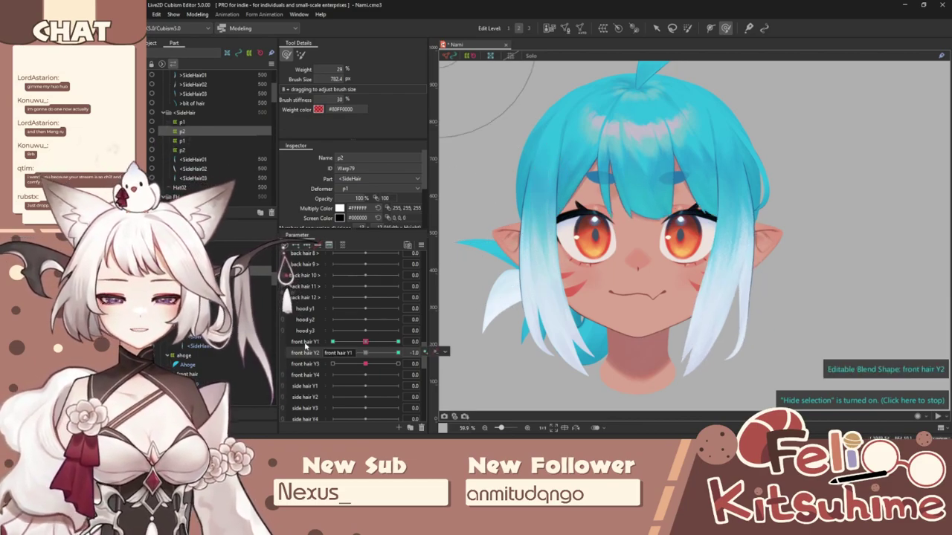
Step: Apply extended interpolation to front hair Y1 and Y2 on the side hair's p2 warp deformer
right_click(420, 245)
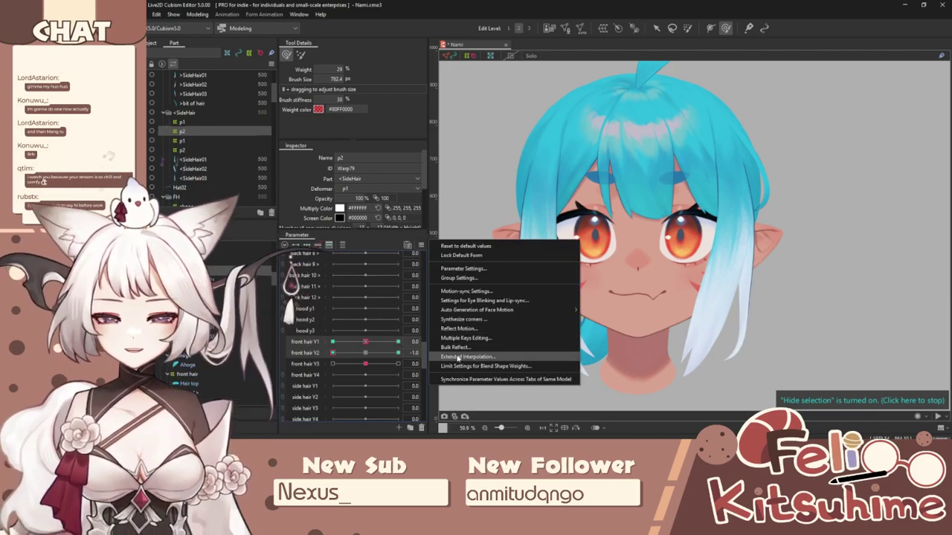
left_click(461, 353)
left_click(527, 238)
left_click(564, 194)
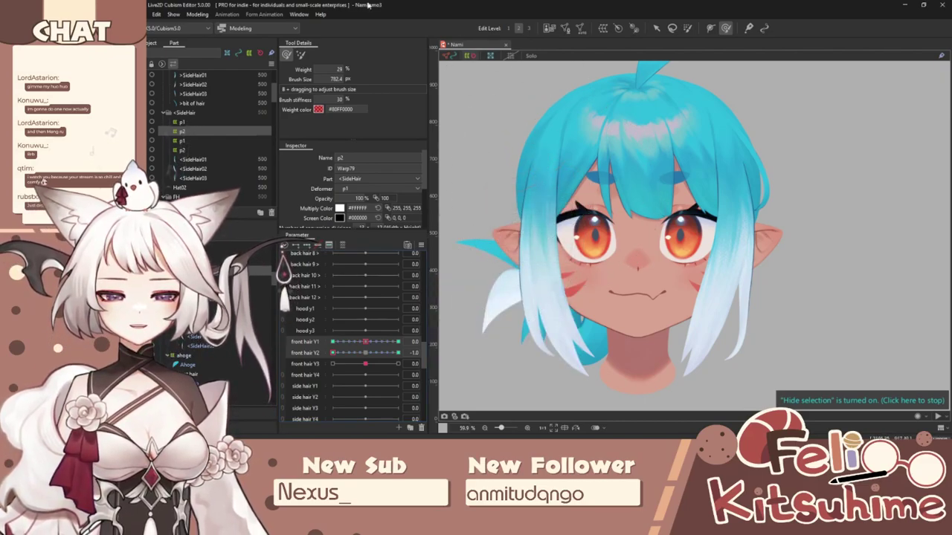
Step: Open the physics settings and preview the side hair strand's movement by swinging the head vertically
left_click(193, 14)
left_click(223, 190)
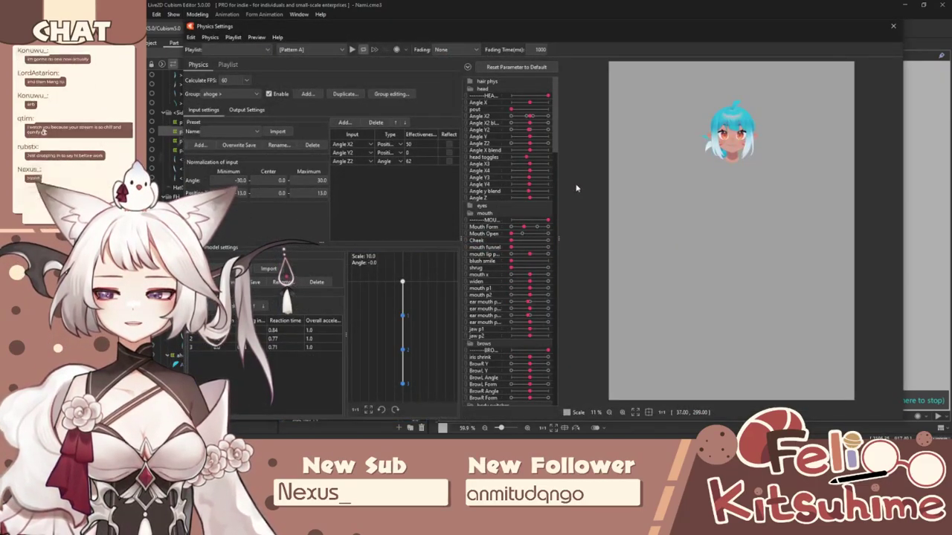
scroll(770, 103, "up", 5)
scroll(693, 208, "down", 5)
scroll(641, 187, "up", 5)
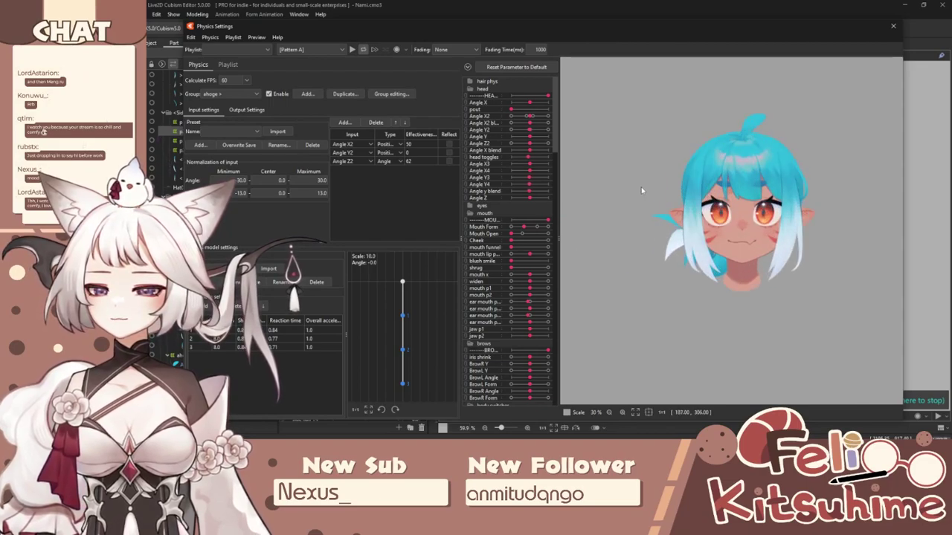
scroll(796, 189, "up", 1)
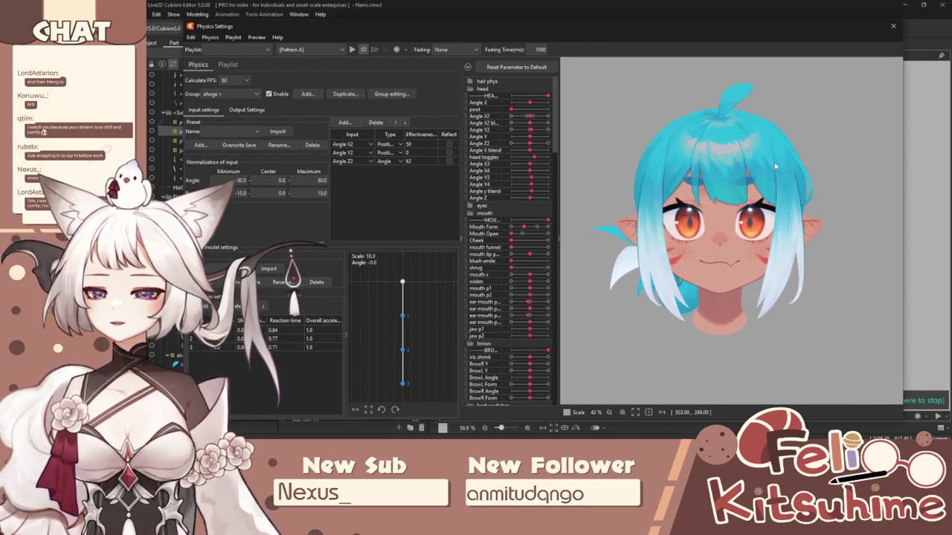
scroll(761, 174, "up", 2)
scroll(761, 173, "down", 2)
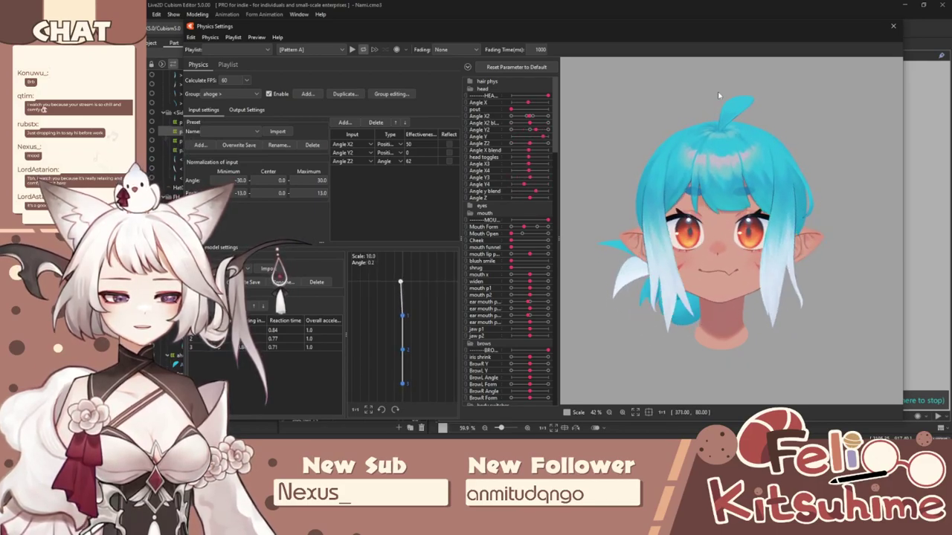
left_click_drag(738, 349, 753, 232)
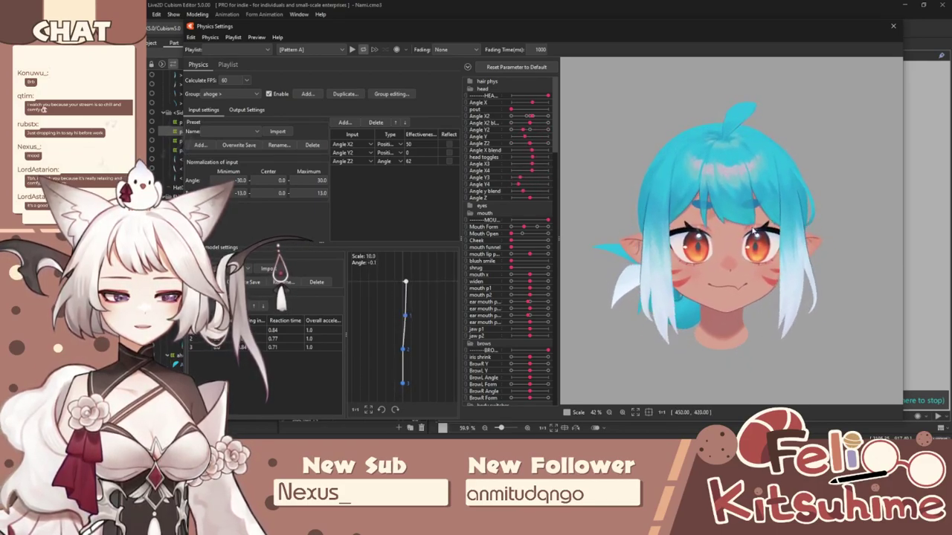
left_click(893, 25)
Step: Add front hair Y3 keys to the side hair's p2 warp and reshape the strand's lower part at both end keys with a resized deform brush
left_click(364, 354)
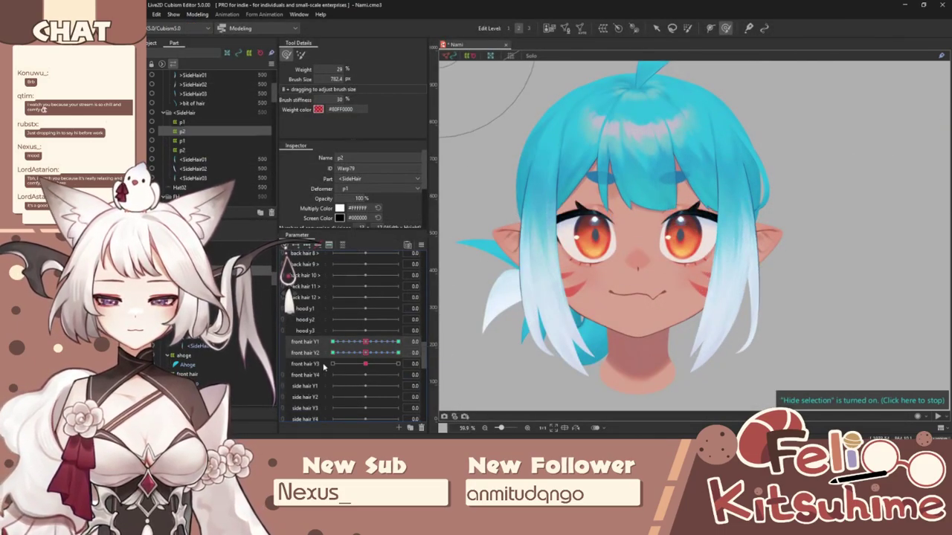
left_click_drag(372, 364, 437, 363)
scroll(658, 290, "down", 2)
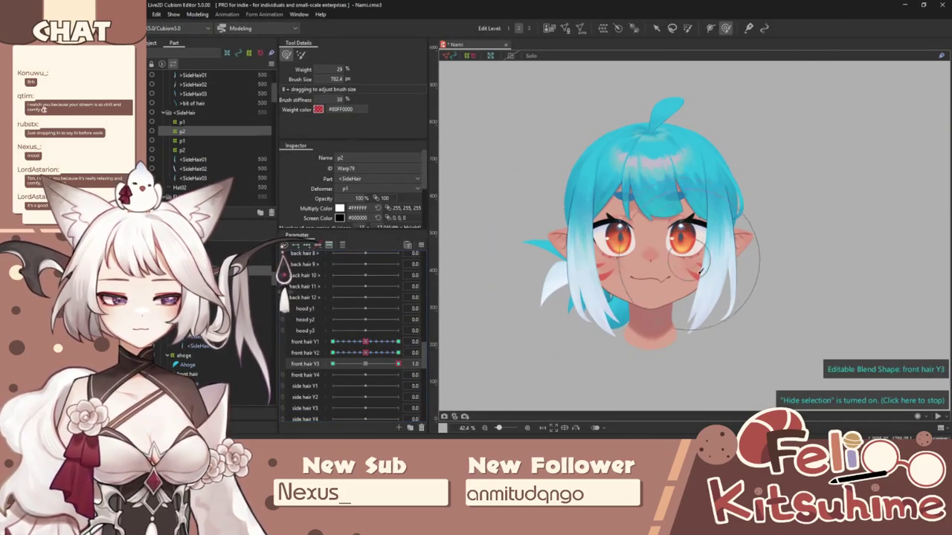
scroll(681, 323, "up", 2)
key("b")
left_click_drag(704, 323, 731, 327)
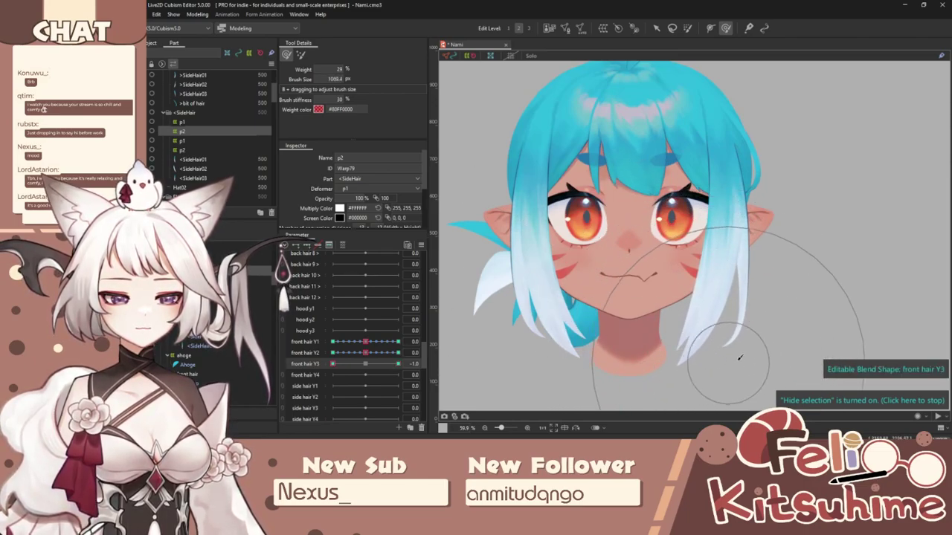
key("b")
left_click_drag(752, 349, 679, 331)
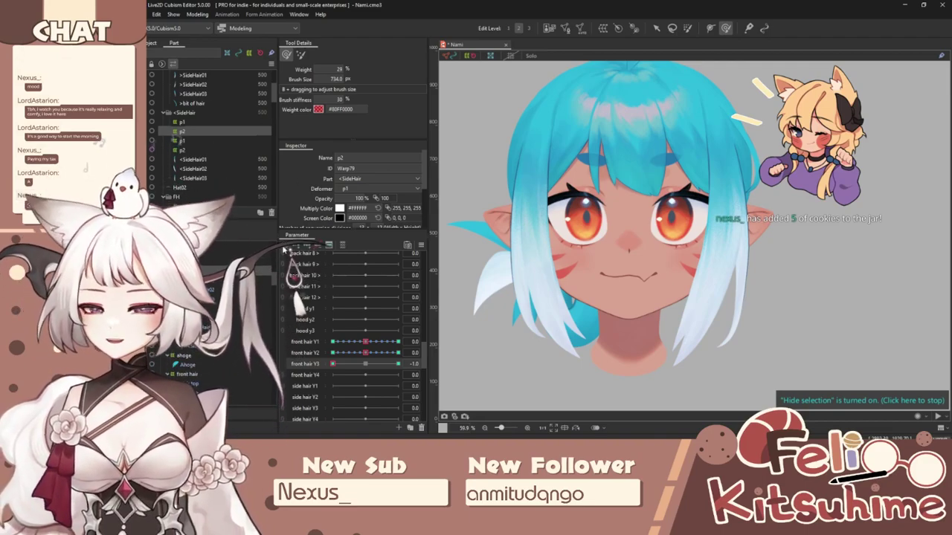
Step: Compare the front hair Y3 range and refine the strand's upper part at both end keys with a smaller deform brush
left_click_drag(332, 363, 402, 363)
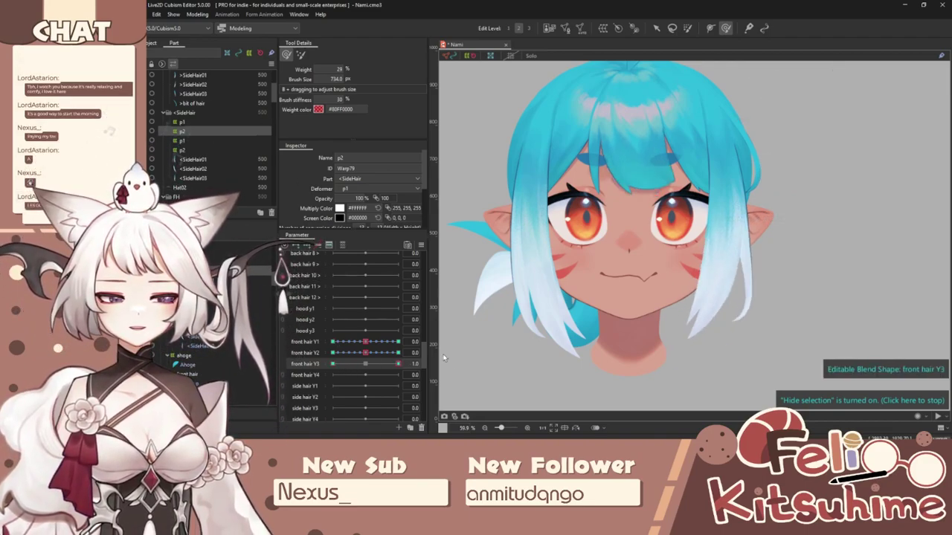
mouse_move(679, 353)
left_mouse_down()
mouse_move(686, 277)
mouse_move(710, 263)
left_mouse_up()
left_click_drag(710, 262, 747, 253)
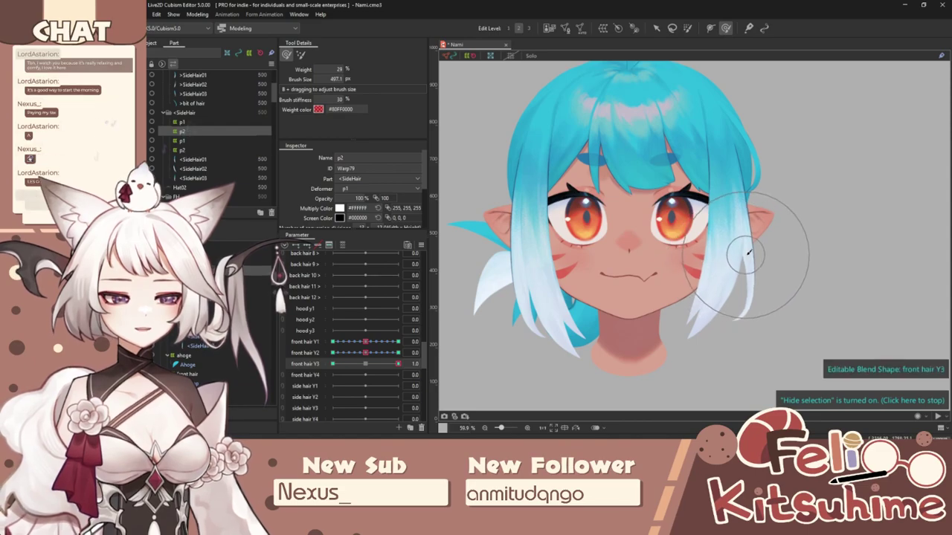
left_click_drag(398, 364, 296, 368)
mouse_move(621, 292)
left_mouse_down()
mouse_move(712, 293)
mouse_move(705, 238)
left_mouse_up()
left_click_drag(726, 249, 736, 254)
left_click(398, 375)
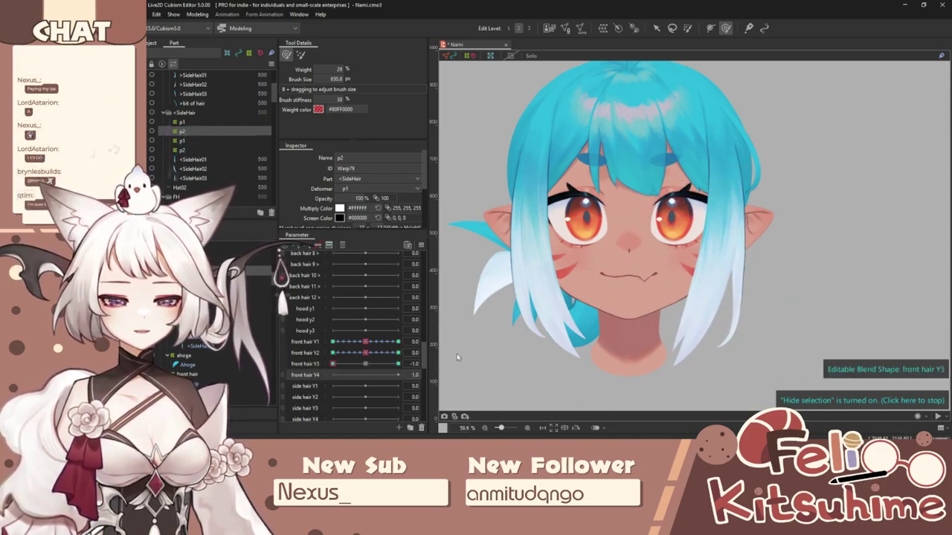
Step: Apply extended interpolation with the ellipse method and 5 points to front hair Y3 on the p2 warp, and reset the parameter to 0
left_click(397, 363)
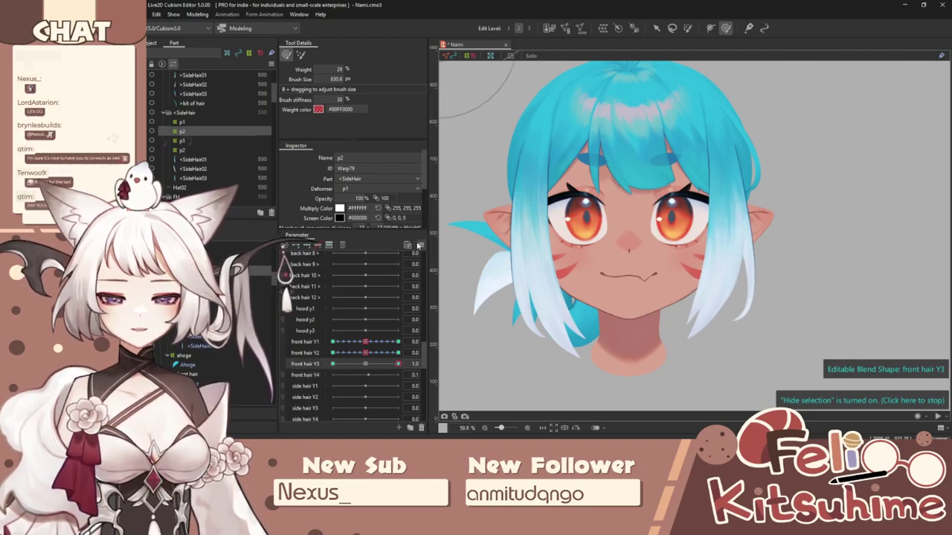
left_click(420, 245)
left_click(465, 357)
left_click(538, 237)
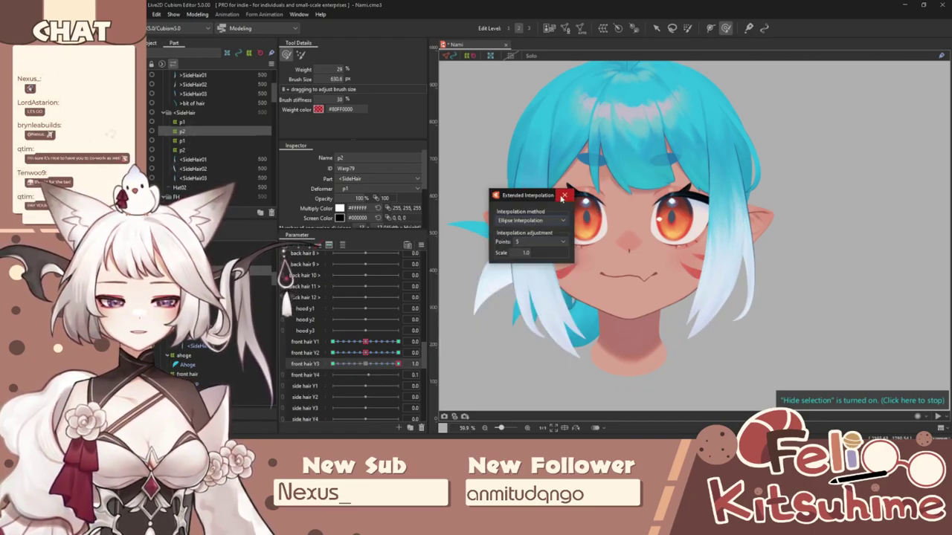
left_click(565, 195)
left_click(370, 364)
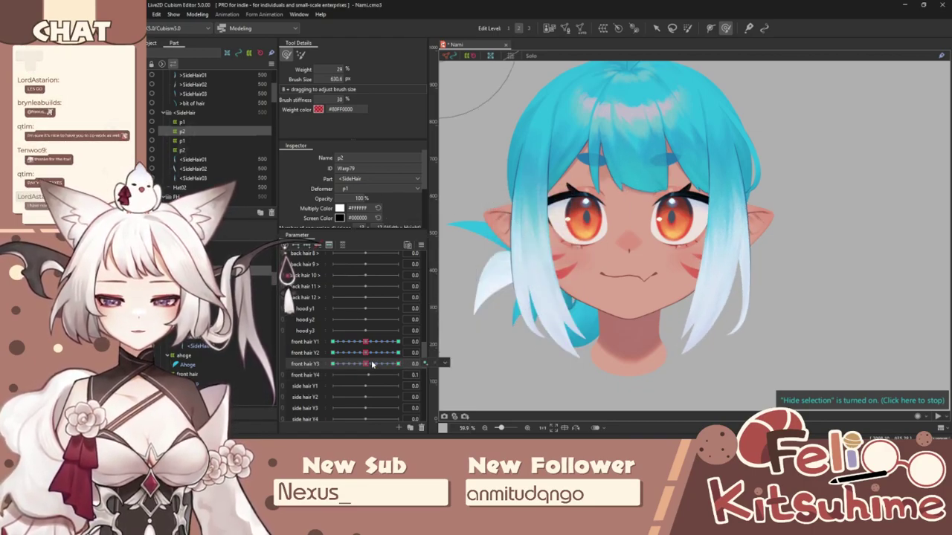
Step: Switch to the arrow tool and sweep front hair Y3, Y1 and Y2 to check the strand's motion
left_click(659, 28)
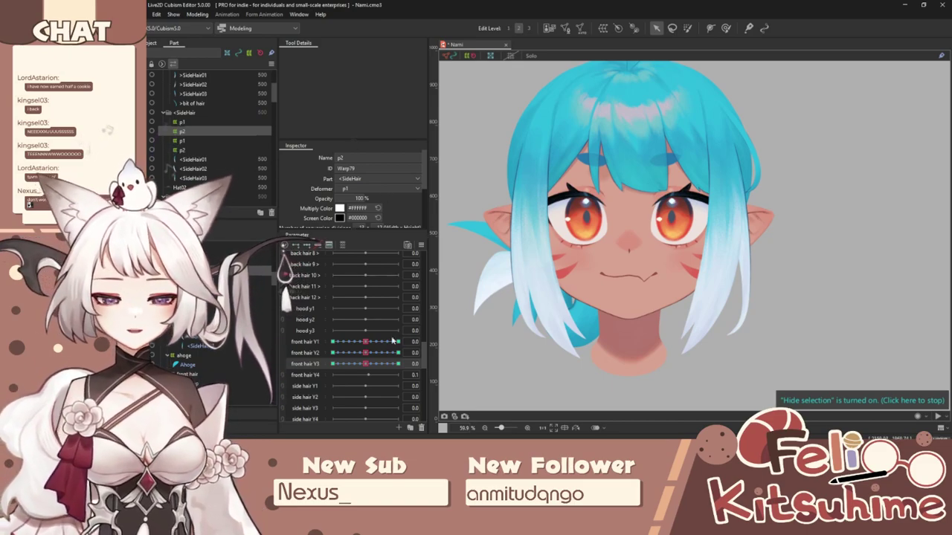
left_click(362, 364)
left_click(364, 364)
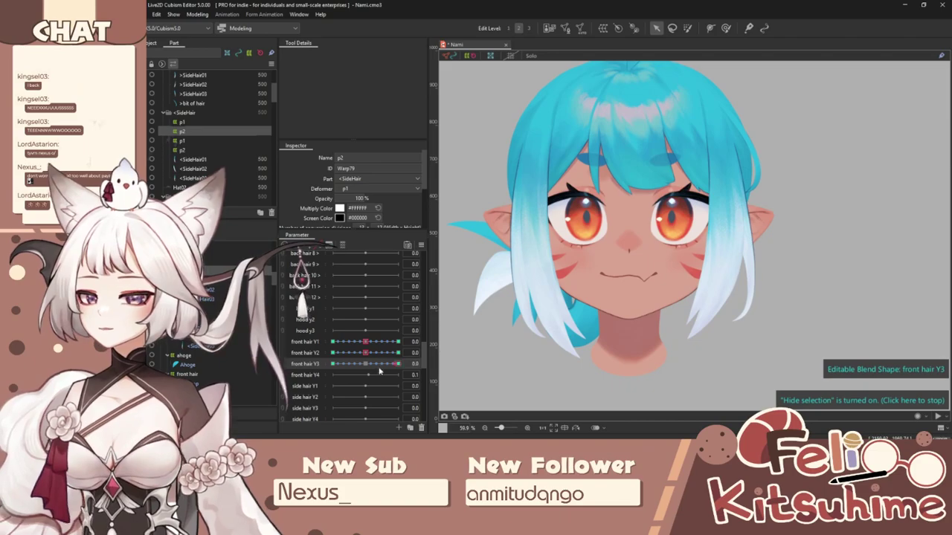
left_click(366, 364)
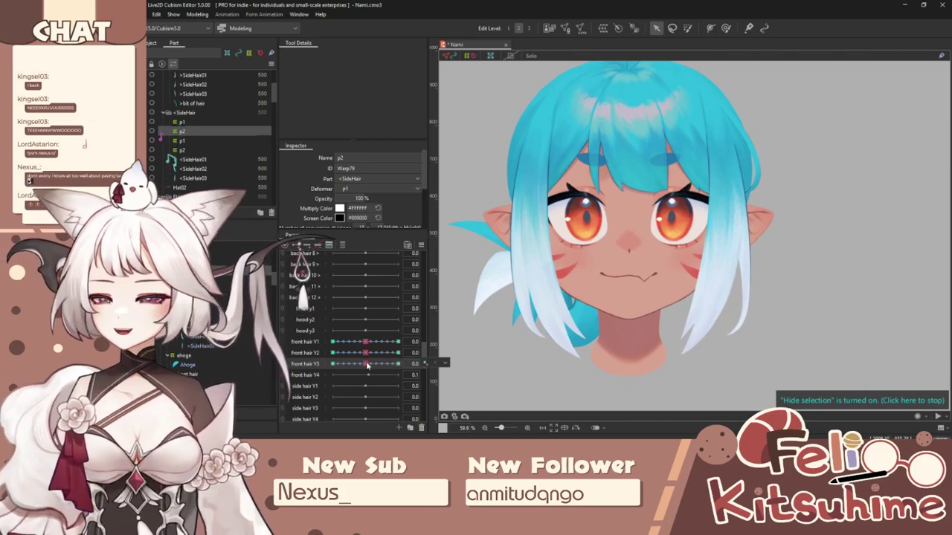
left_click_drag(370, 363, 365, 342)
mouse_move(365, 353)
left_mouse_down()
mouse_move(314, 366)
mouse_move(406, 355)
mouse_move(382, 358)
mouse_move(388, 367)
mouse_move(369, 360)
left_mouse_up()
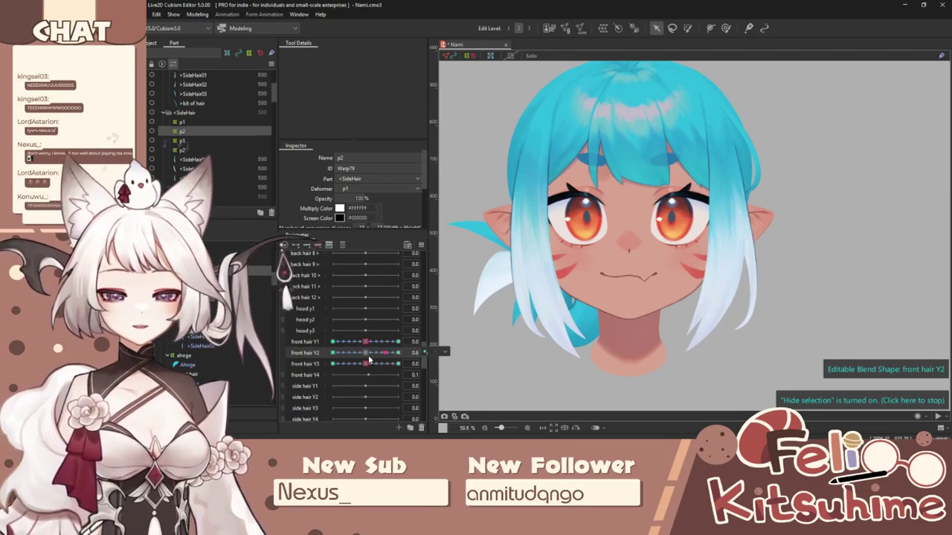
Step: Open the physics settings, enlarge the model preview and swing the head to check the side hair's movement, then close the settings
left_click(197, 14)
left_click(254, 190)
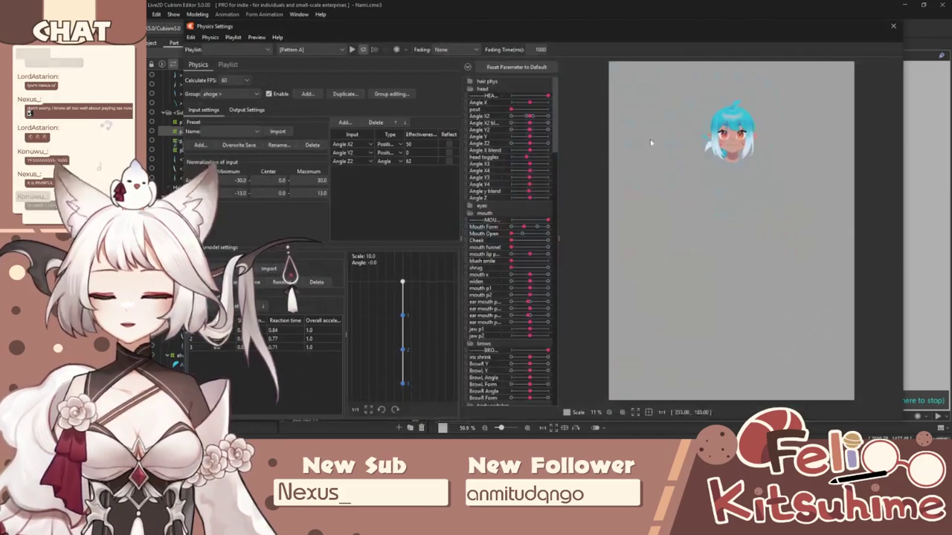
left_click_drag(770, 173, 664, 181)
scroll(664, 181, "up", 3)
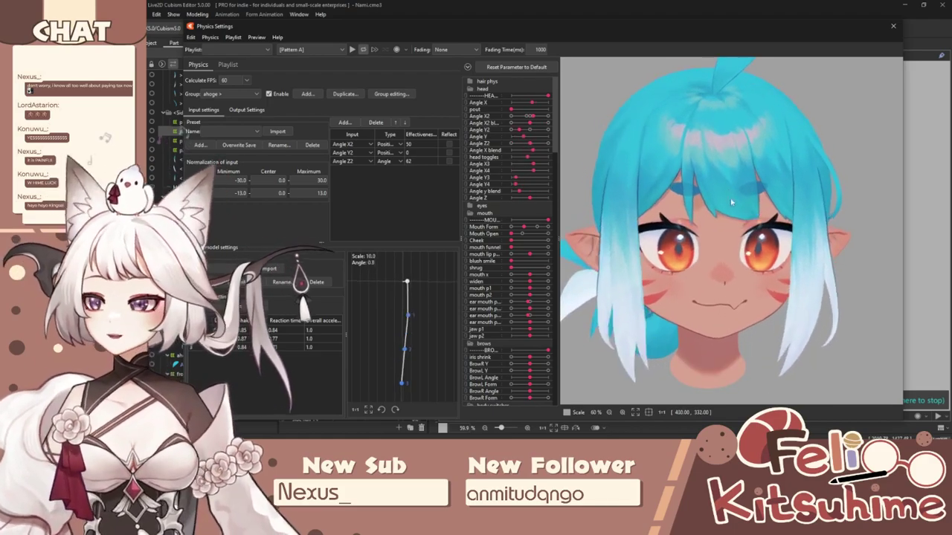
left_click_drag(709, 274, 773, 257)
left_click(894, 27)
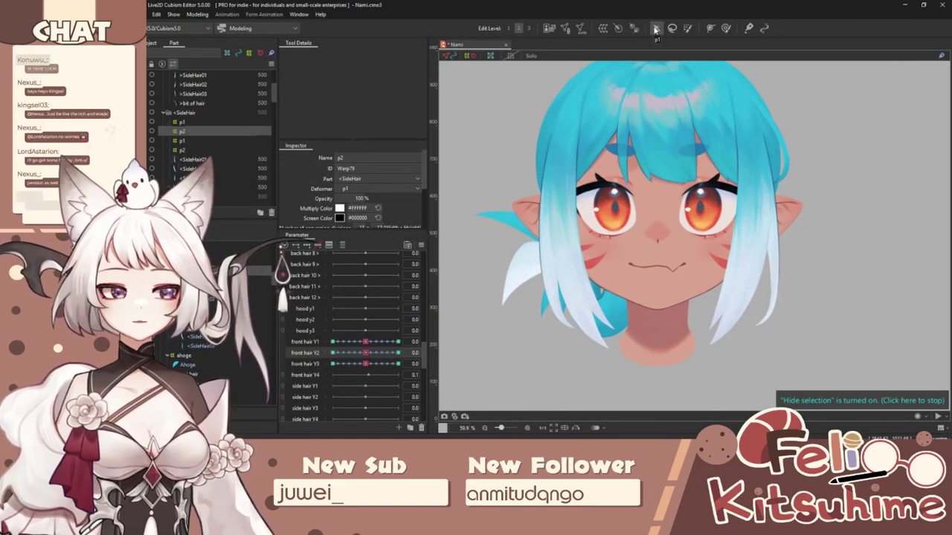
Step: Show the hidden selection and select the p2 warp deformer (Warp77) of the opposite side hair strand
key("ctrl+t")
scroll(741, 293, "up", 1)
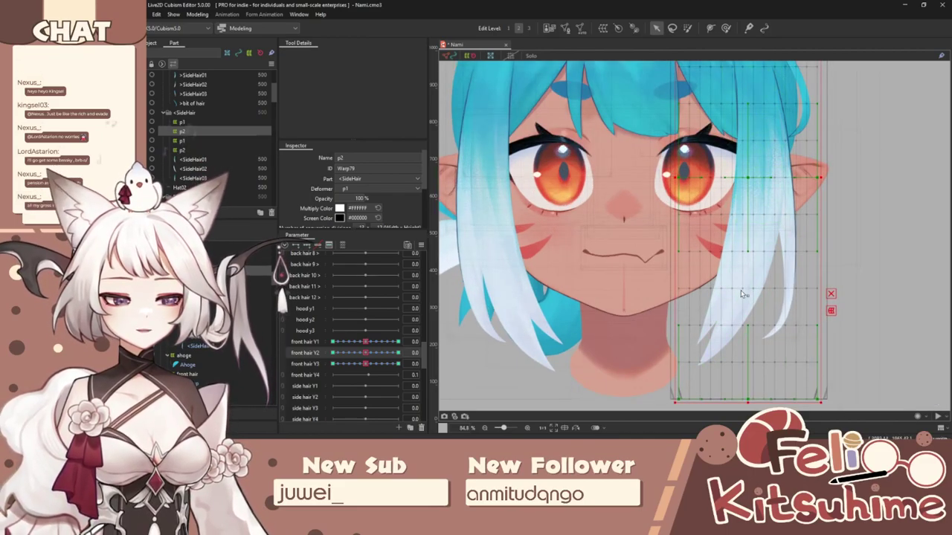
scroll(741, 293, "down", 1)
left_click(579, 277)
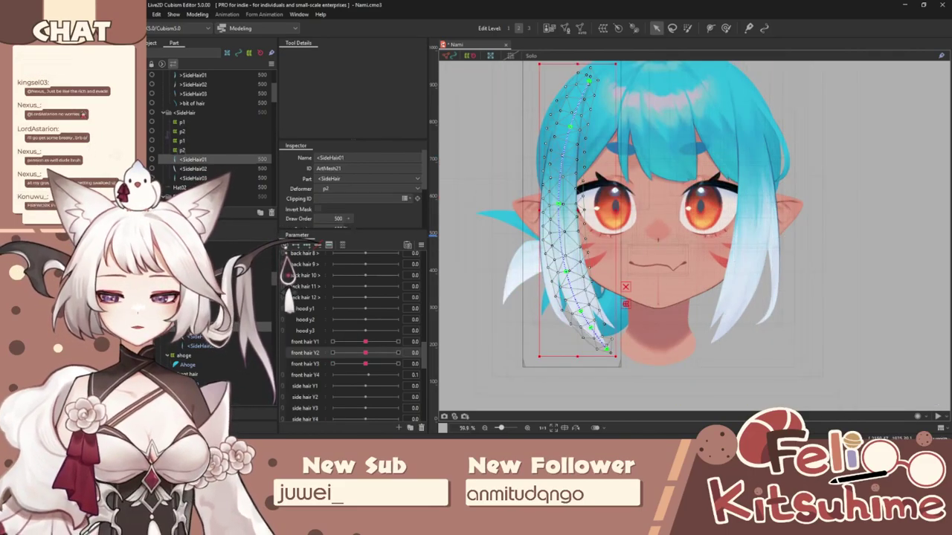
left_click(522, 226)
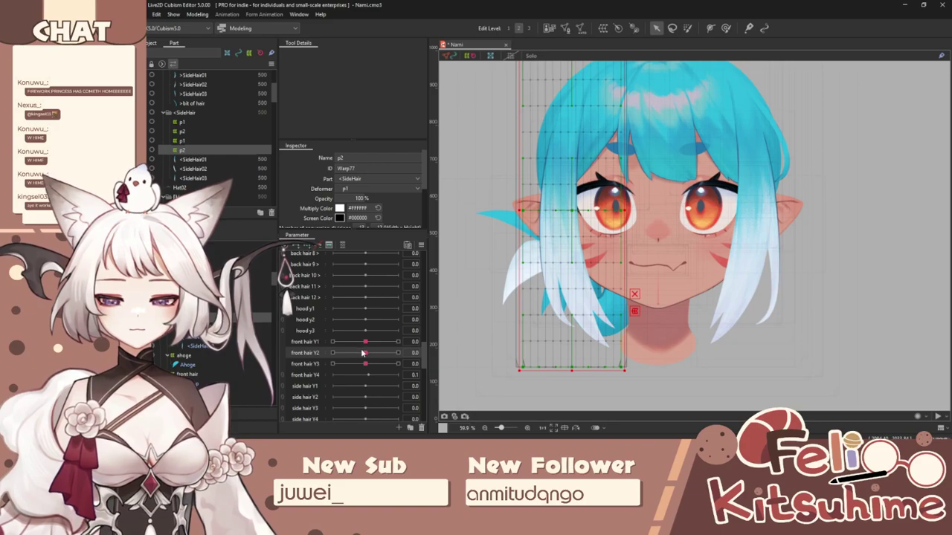
Step: Add front hair Y1 keys to the opposite strand's p2 warp and reshape it at both end keys with a resized deform brush
mouse_move(363, 353)
left_mouse_down()
mouse_move(325, 361)
mouse_move(347, 371)
mouse_move(363, 356)
left_mouse_up()
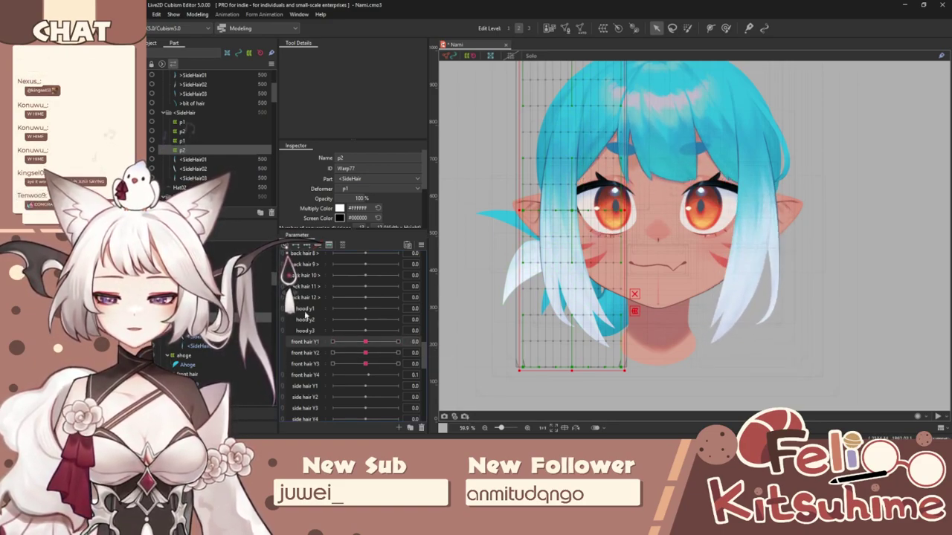
left_click(726, 27)
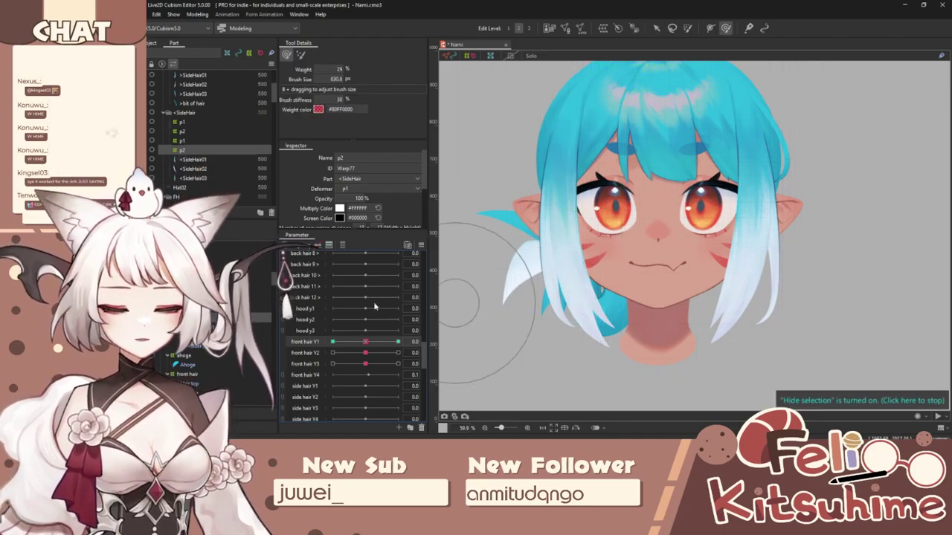
left_click(398, 341)
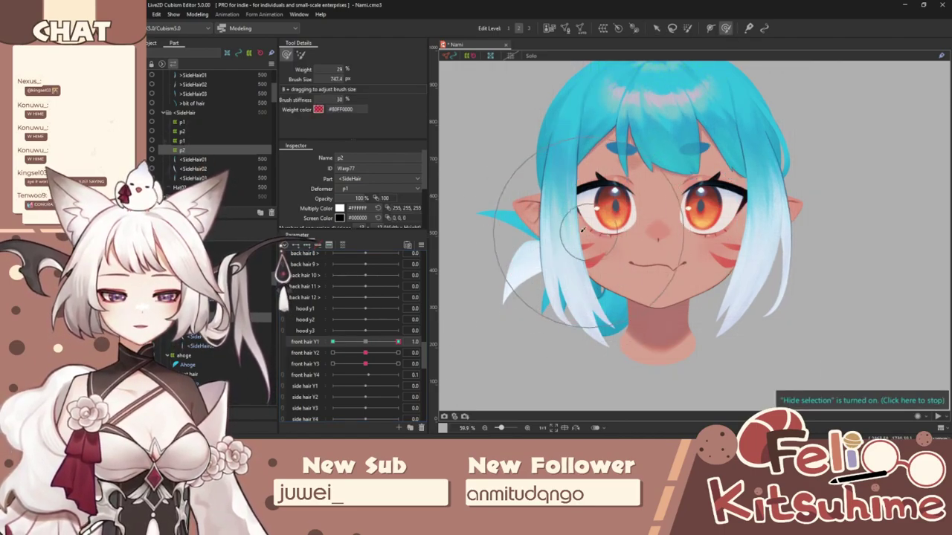
key("b")
mouse_move(566, 286)
left_mouse_down()
mouse_move(604, 290)
mouse_move(525, 293)
left_mouse_up()
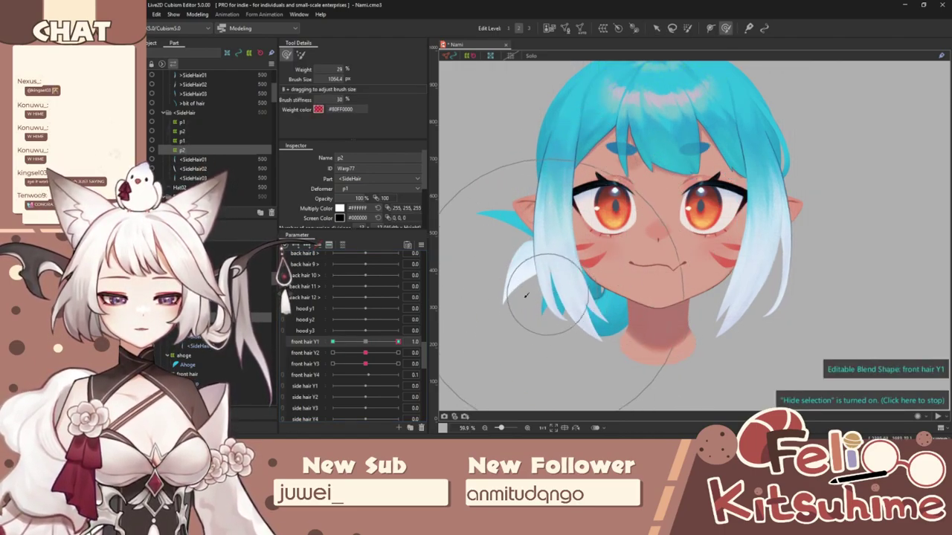
left_click(333, 342)
key("b")
left_click_drag(534, 217, 517, 217)
left_click_drag(574, 209, 604, 248)
key("b")
left_click_drag(569, 292, 591, 300)
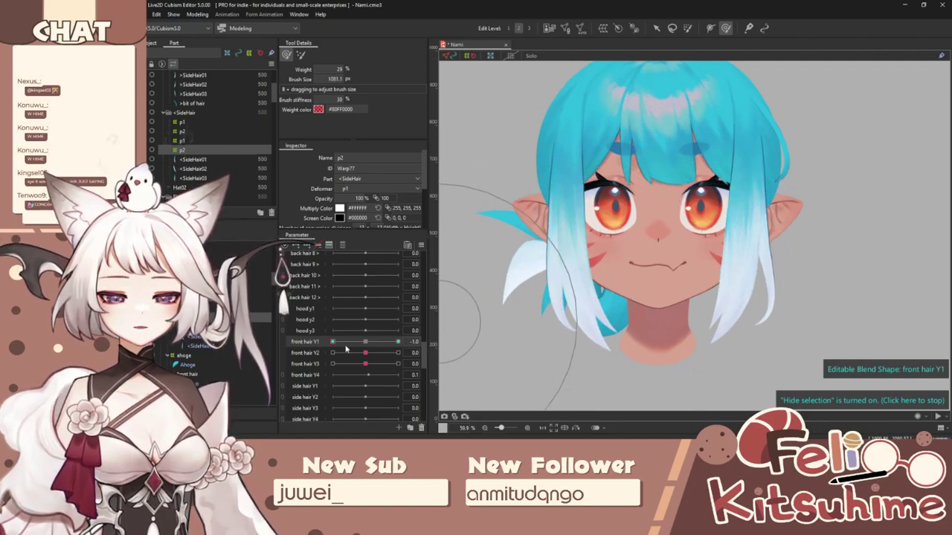
mouse_move(333, 343)
left_mouse_down()
mouse_move(467, 339)
mouse_move(364, 351)
left_mouse_up()
Step: Add front hair Y2 keys to the opposite strand's p2 warp, reshape it at both end keys and reset the parameter to 0
left_click(318, 353)
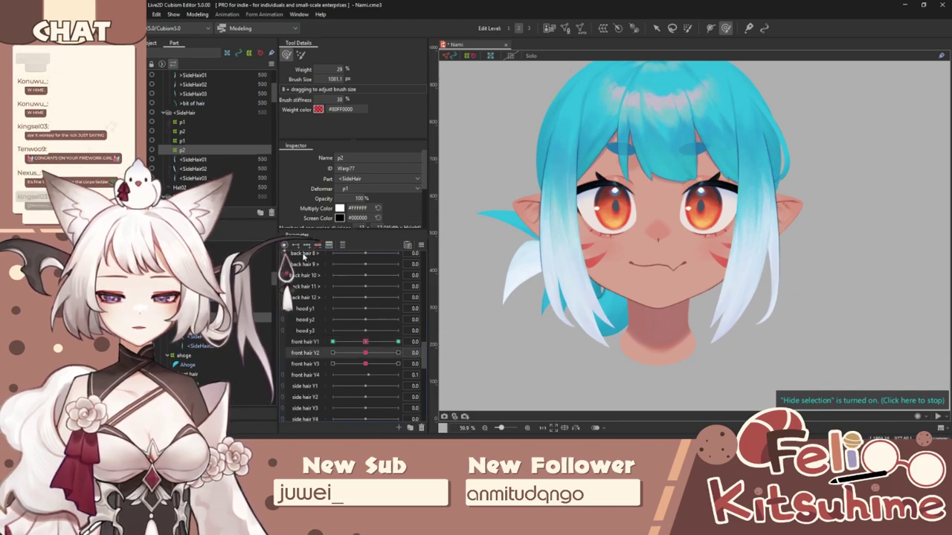
left_click(307, 245)
left_click(398, 353)
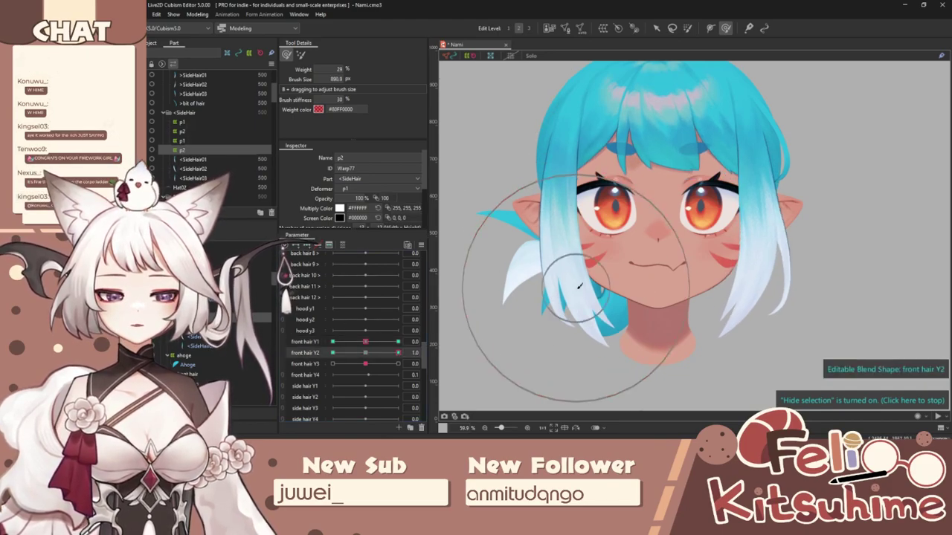
left_click_drag(556, 269, 546, 316)
left_click_drag(587, 339, 545, 333)
left_click(333, 352)
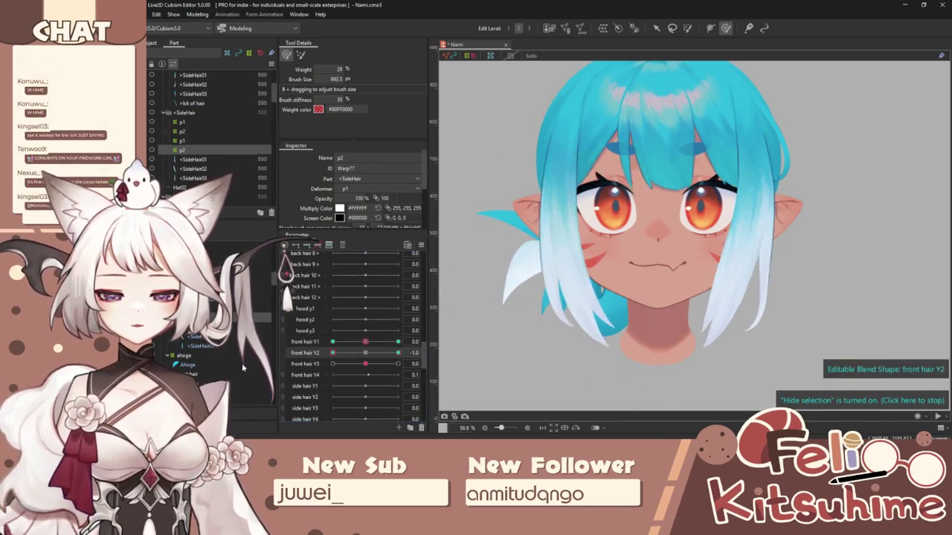
mouse_move(534, 289)
left_mouse_down()
mouse_move(556, 273)
mouse_move(581, 296)
mouse_move(604, 341)
left_mouse_up()
left_click_drag(398, 352, 365, 352)
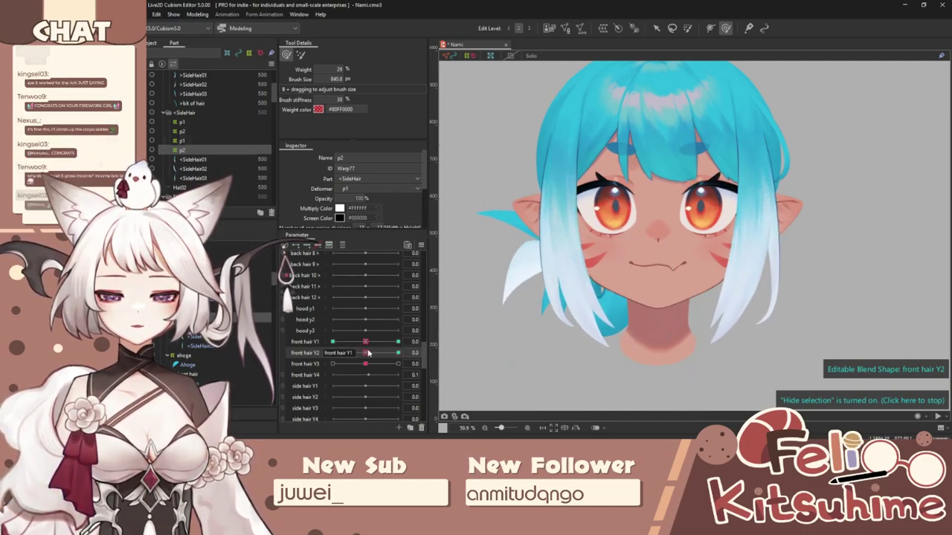
Step: Add front hair Y3 keys to the opposite strand's p2 warp and bend its lower part at both end keys
left_click(304, 363)
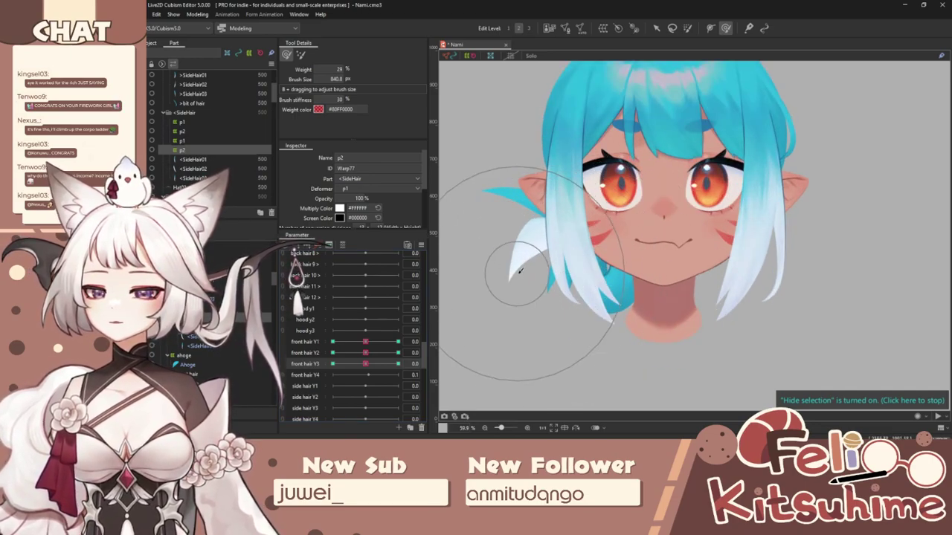
left_click(397, 363)
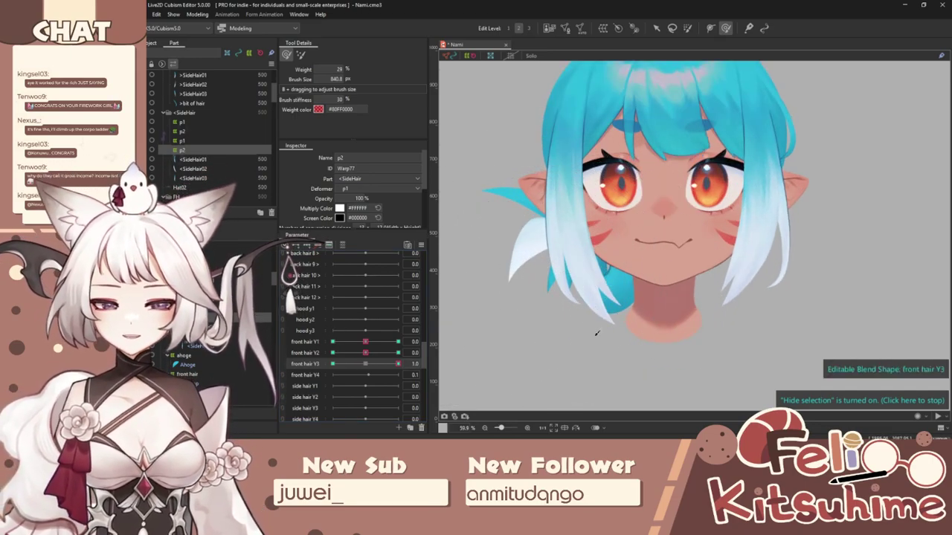
left_click_drag(610, 318, 626, 332)
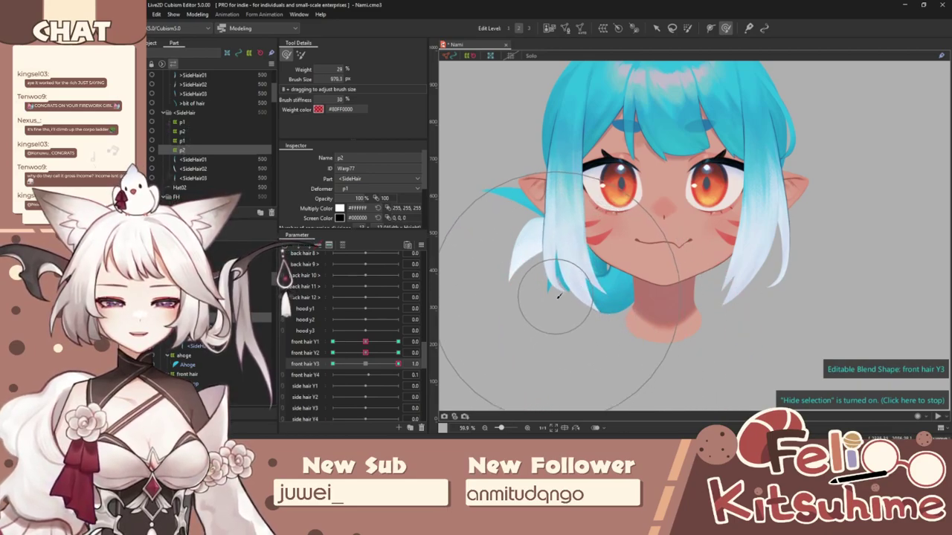
left_click(332, 363)
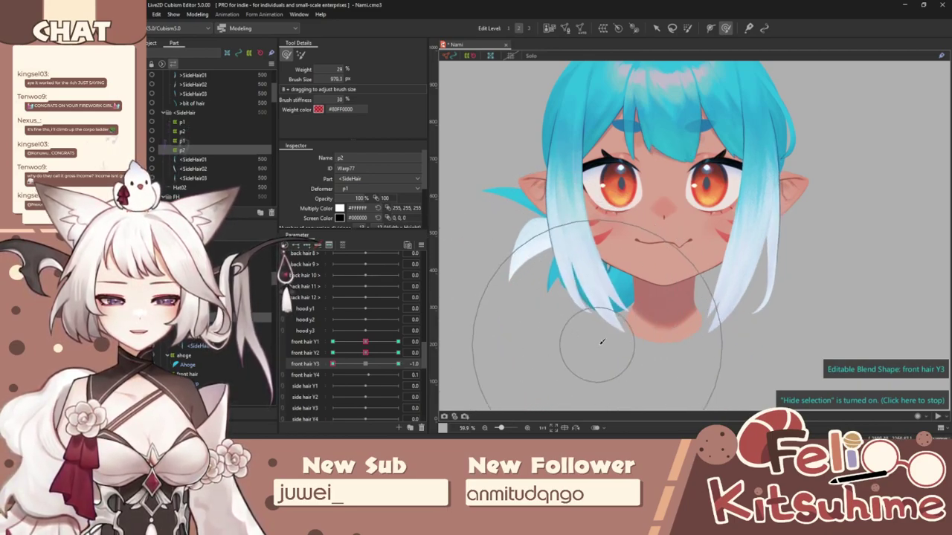
Step: Refine the bend of the p2 warp at both end keys of front hair Y3 with a smaller deform brush
left_click_drag(333, 364, 499, 340)
left_click_drag(601, 253, 573, 226)
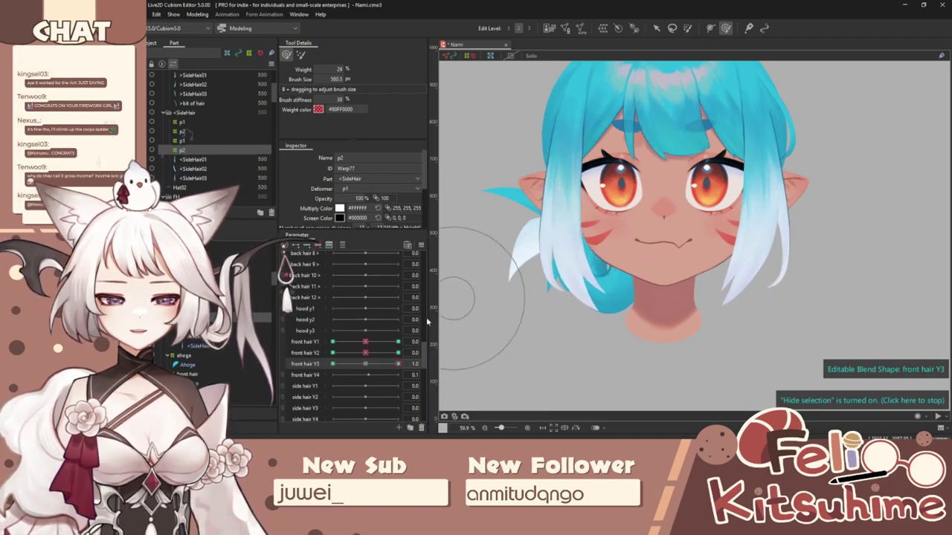
left_click_drag(397, 365, 259, 375)
mouse_move(554, 245)
left_mouse_down()
mouse_move(570, 239)
mouse_move(568, 220)
left_mouse_up()
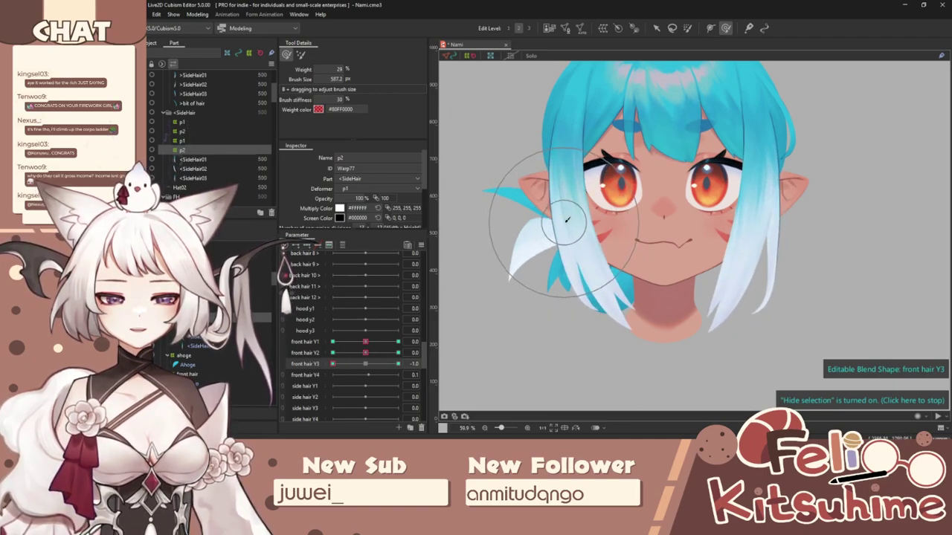
right_click(579, 238)
Step: Apply ellipse interpolation to the p2 warp's keys on front hair Y1, Y2 and Y3
left_click(314, 342, "shift")
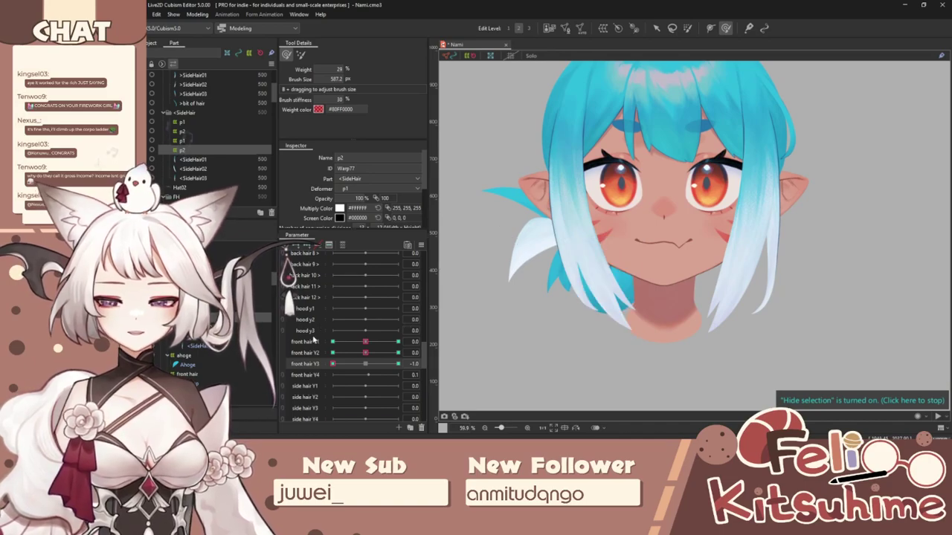
left_click(421, 244)
left_click(465, 356)
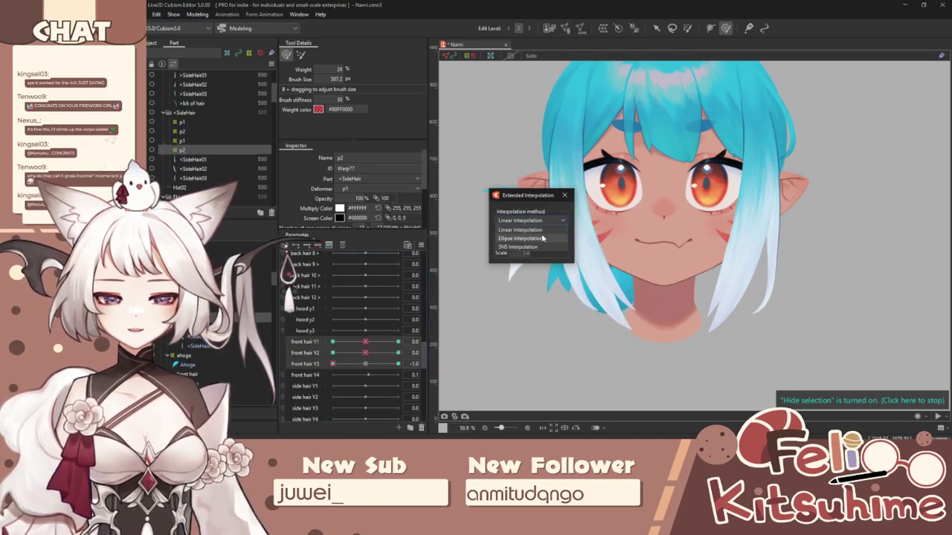
left_click(565, 197)
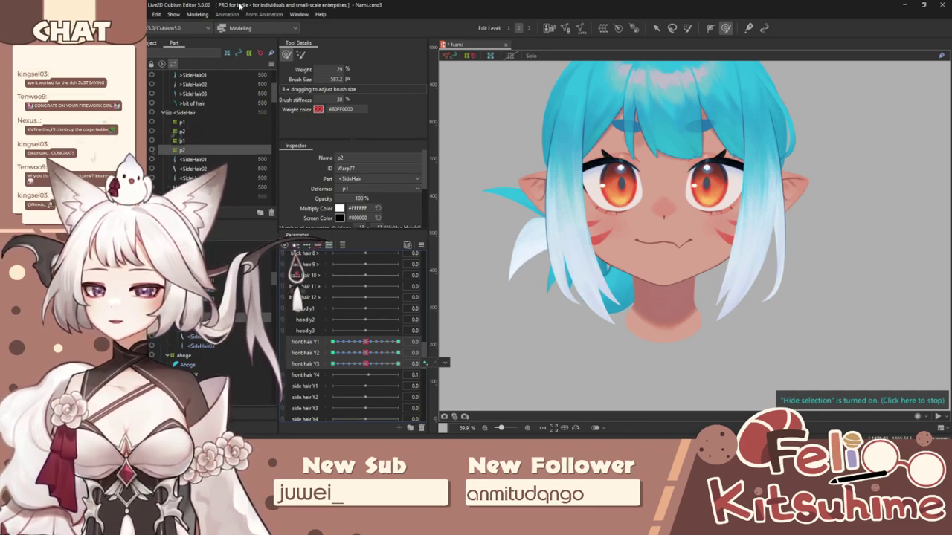
Step: Check the side hair's vertical swing by moving the model's head around in the physics preview
left_click(197, 14)
left_click(232, 191)
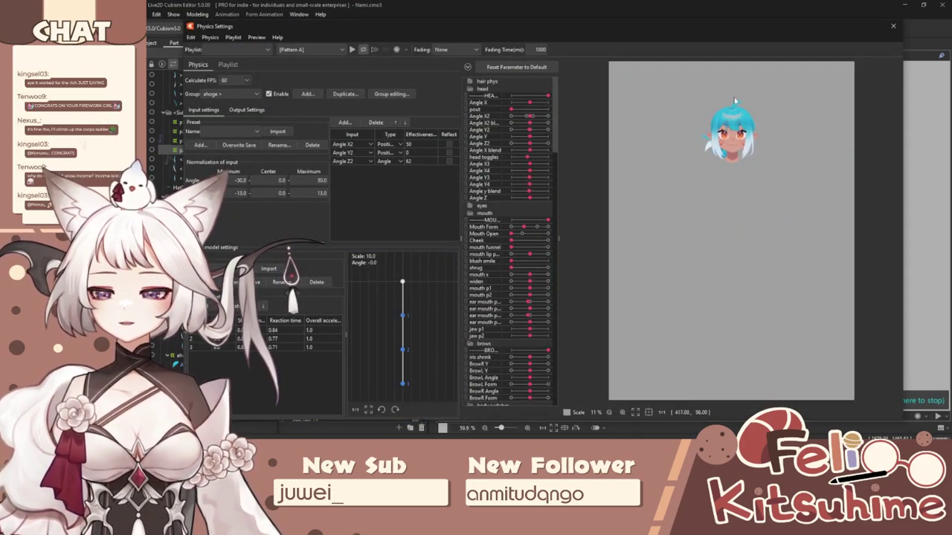
scroll(740, 163, "up", 2)
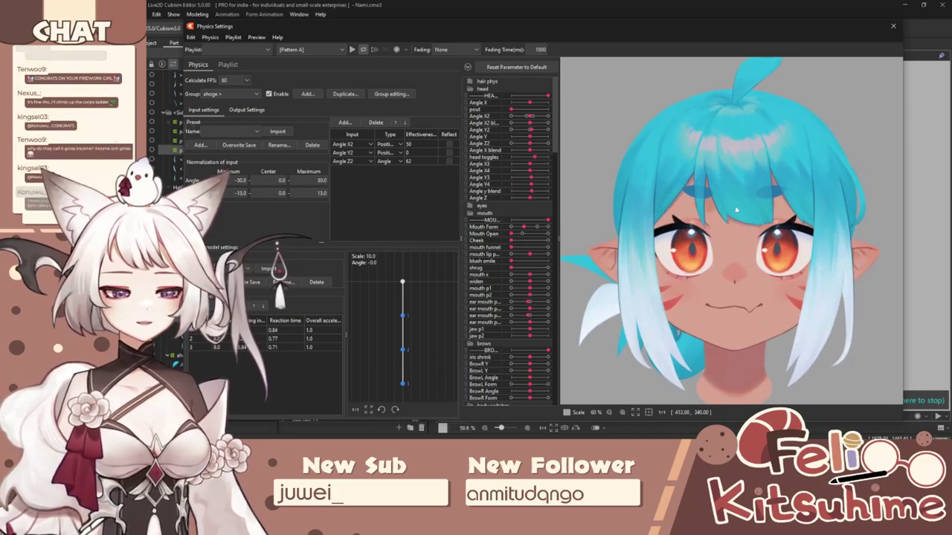
left_click_drag(725, 330, 658, 195)
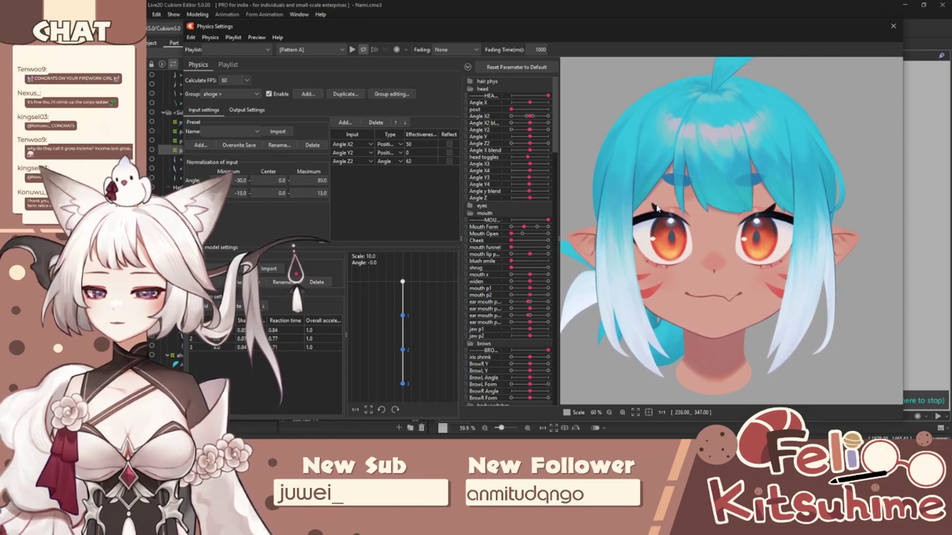
left_click_drag(729, 327, 690, 240)
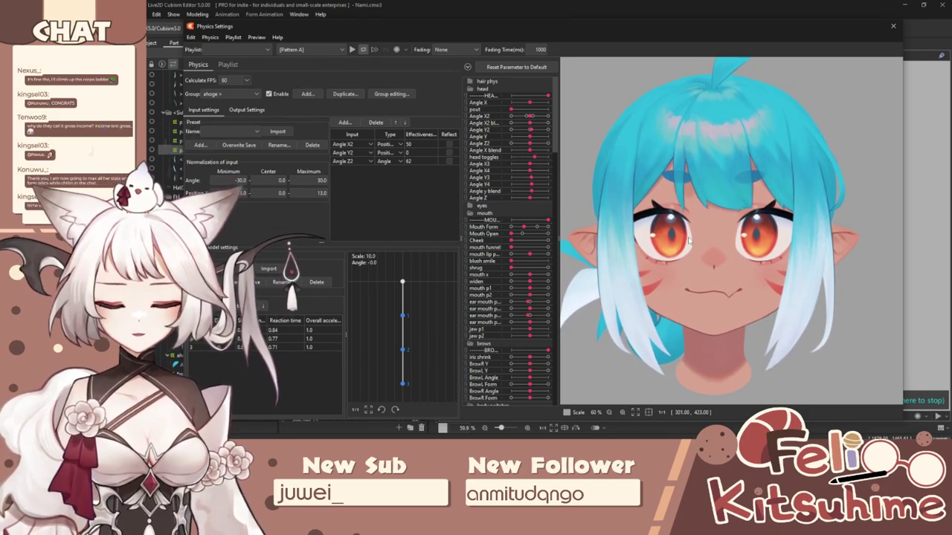
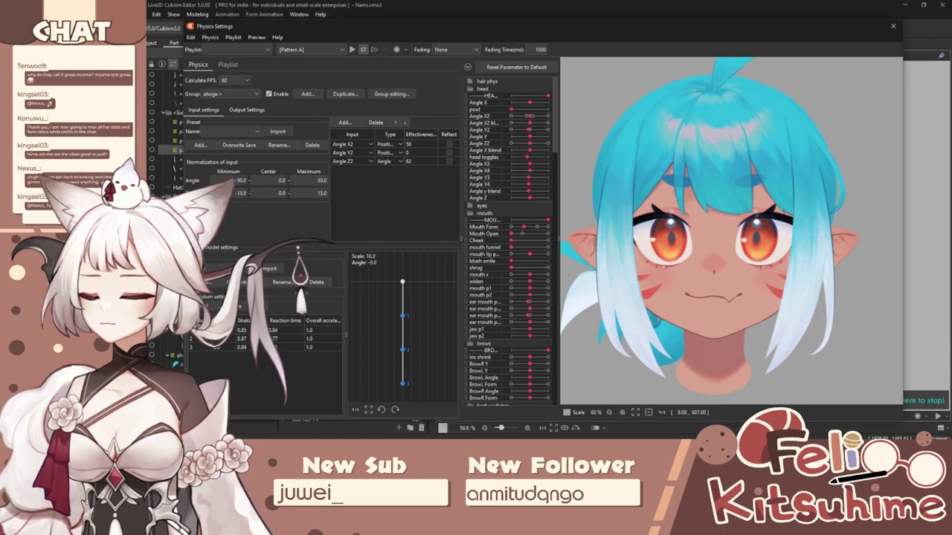
left_click_drag(707, 297, 717, 158)
scroll(713, 223, "down", 4)
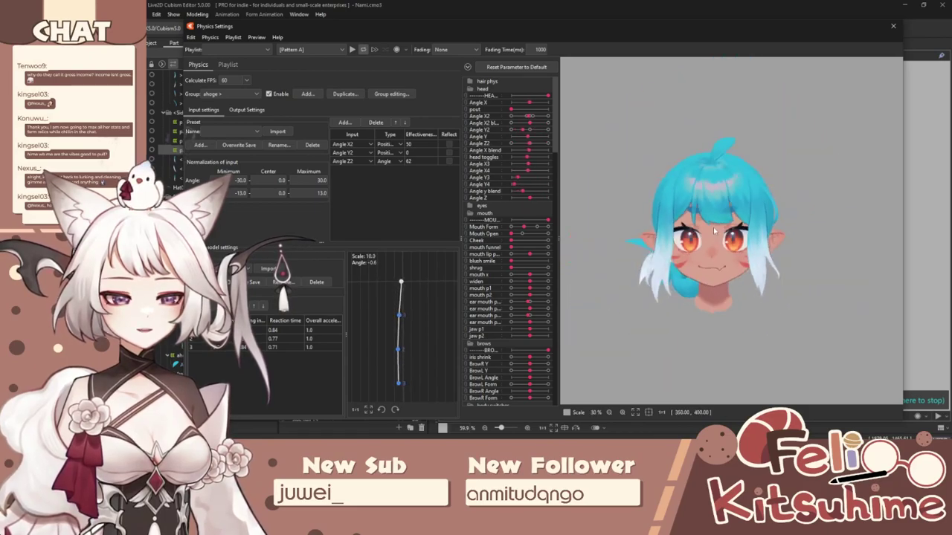
left_click_drag(688, 416, 611, 402)
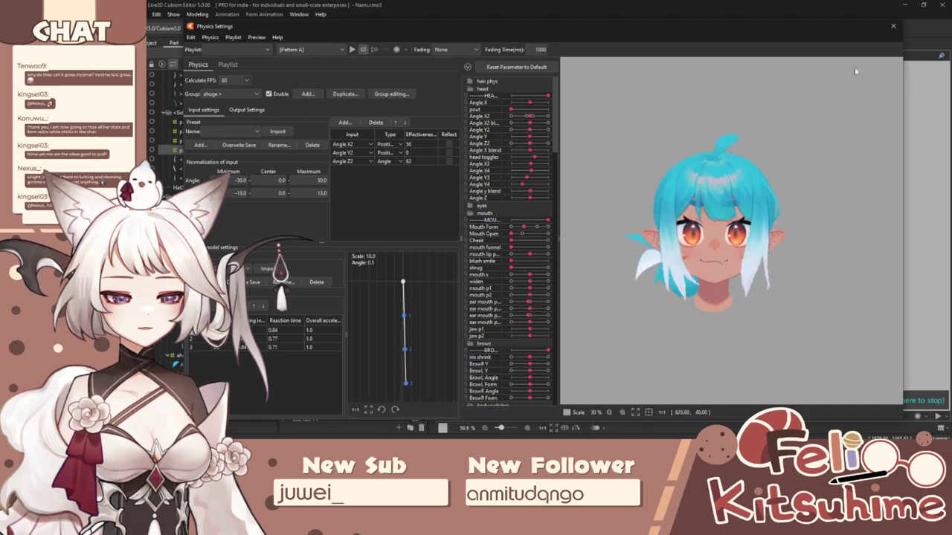
left_click(891, 26)
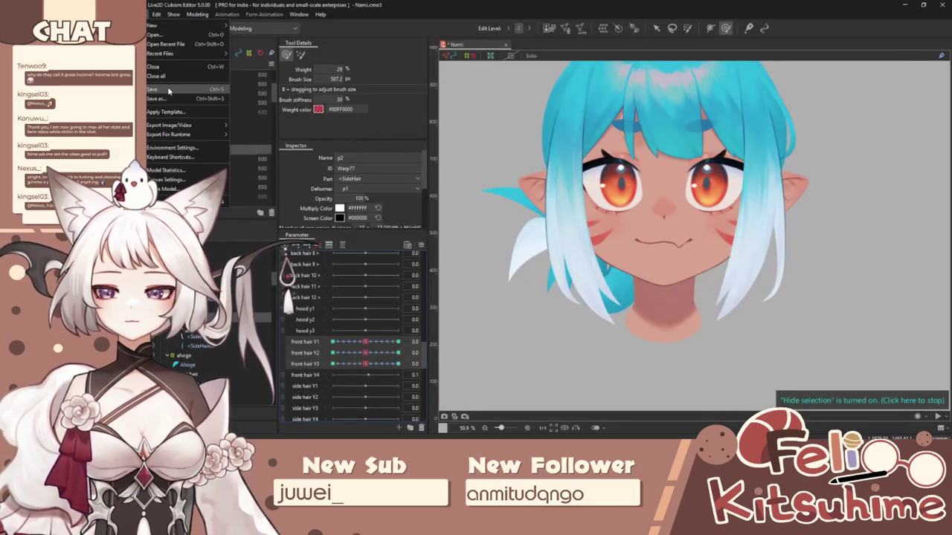
Step: Save the model and duplicate the three meshes <SideHair01, <SideHair02 and <SideHair03 in place
left_click(656, 29)
key("ctrl+t")
scroll(576, 249, "up", 3)
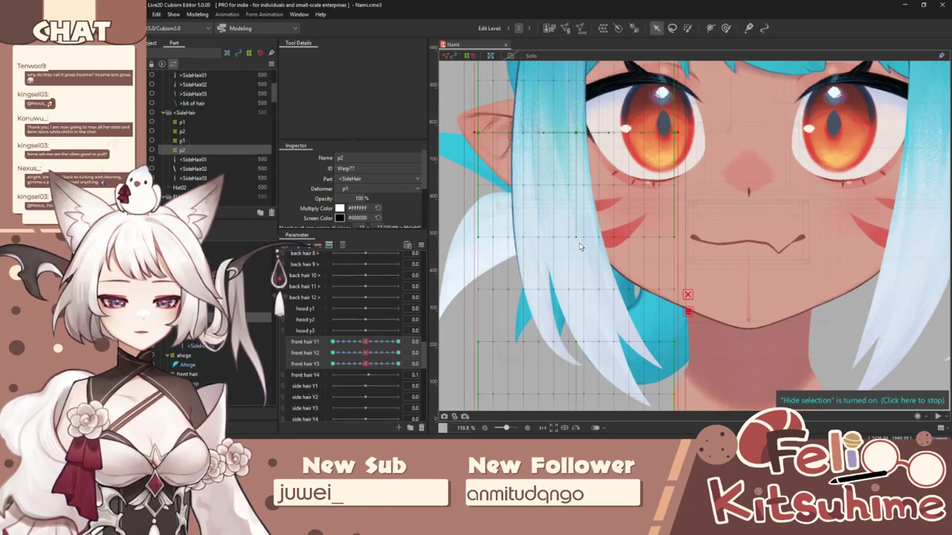
left_click(577, 263)
scroll(577, 264, "down", 2)
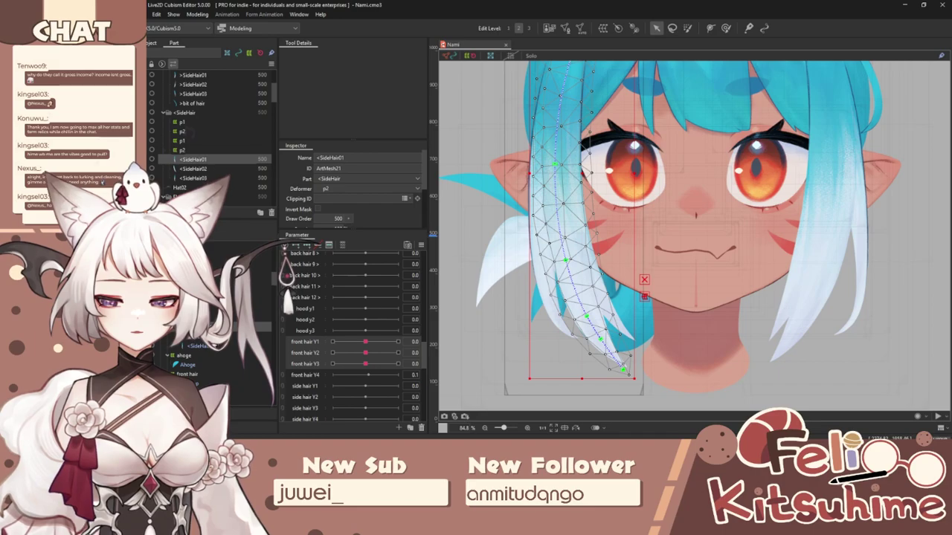
left_click(193, 178, "shift")
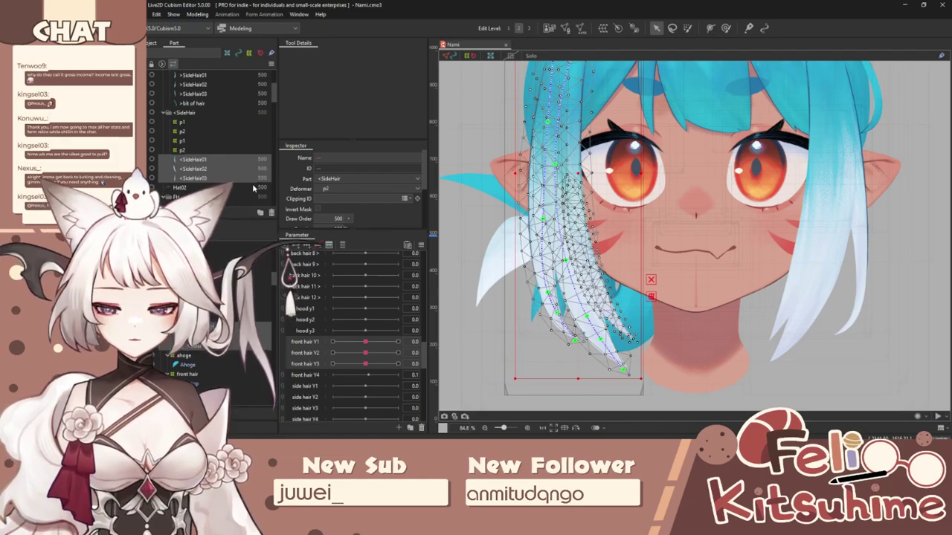
key("ctrl+v")
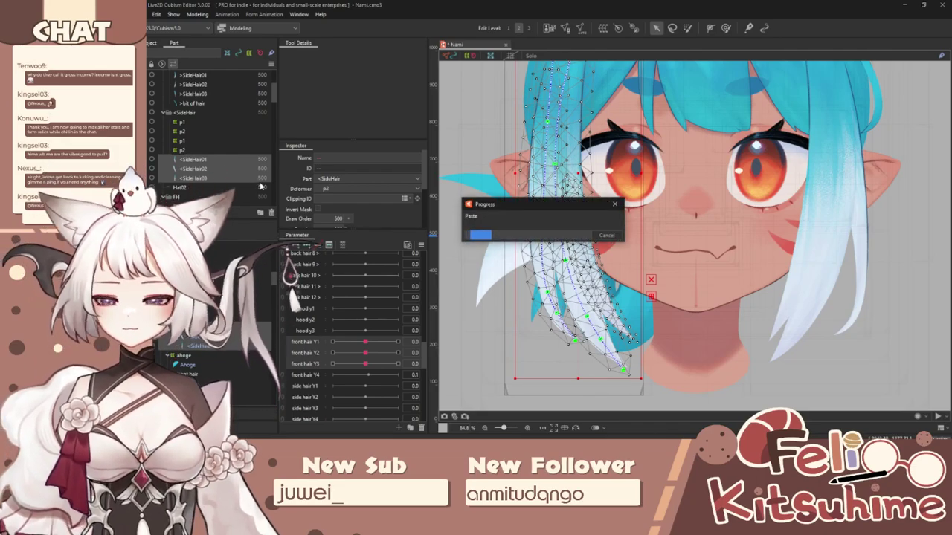
Step: Group one set of the three <SideHair meshes into a new part named back
left_click(260, 213)
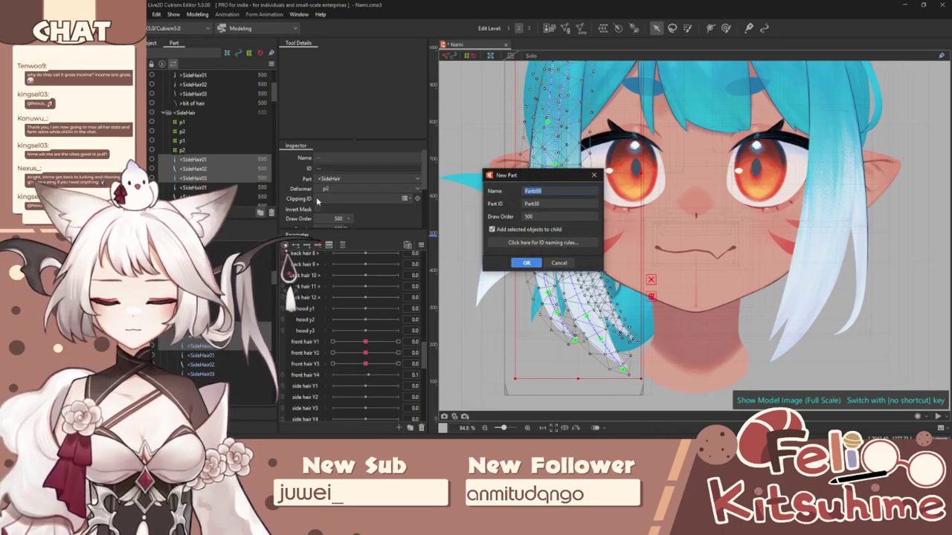
type("ha")
type("ck")
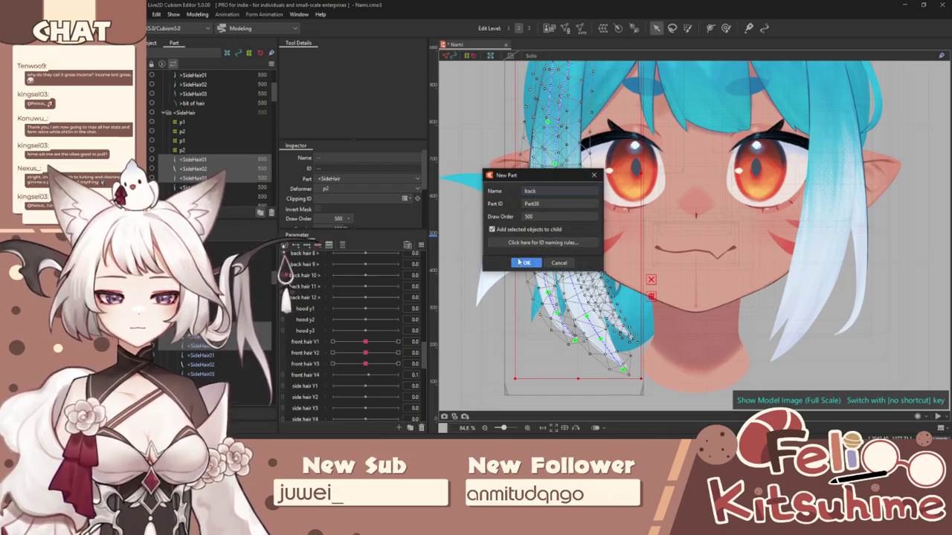
key("Return")
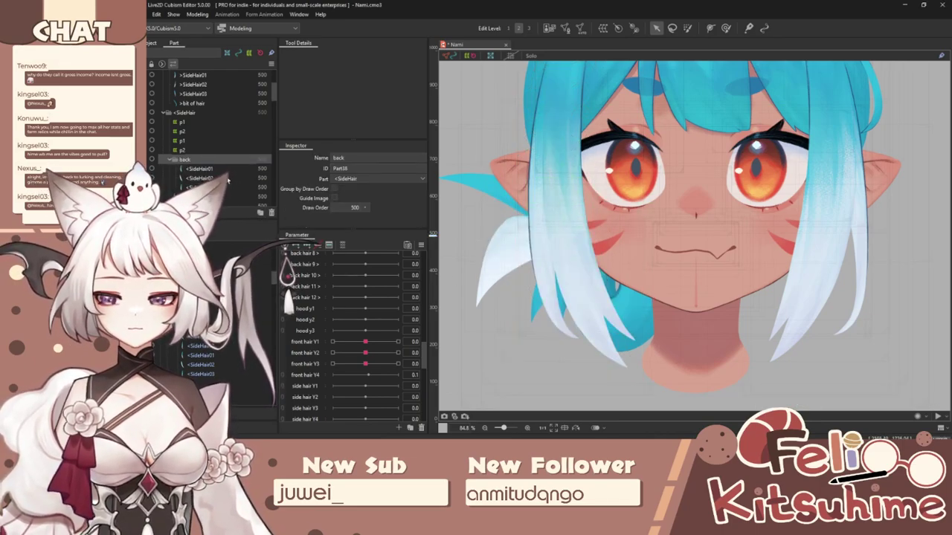
Step: Move the back part into the head part, between the face mesh and the Ears part
scroll(223, 127, "up", 5)
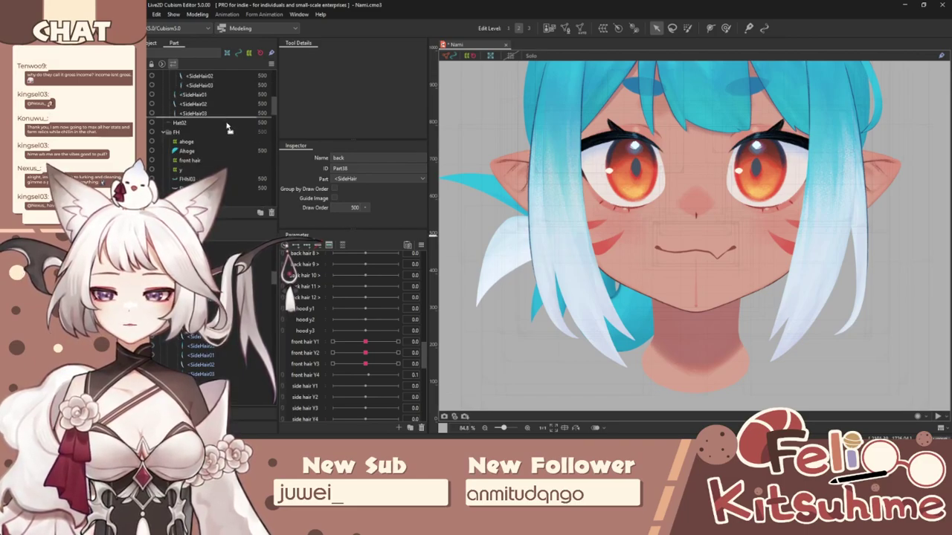
scroll(227, 152, "up", 5)
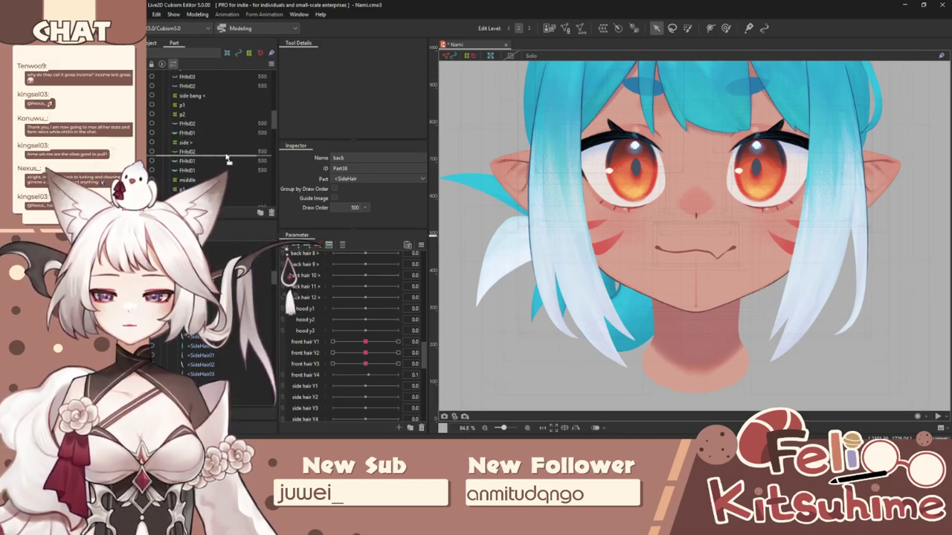
scroll(225, 156, "up", 3)
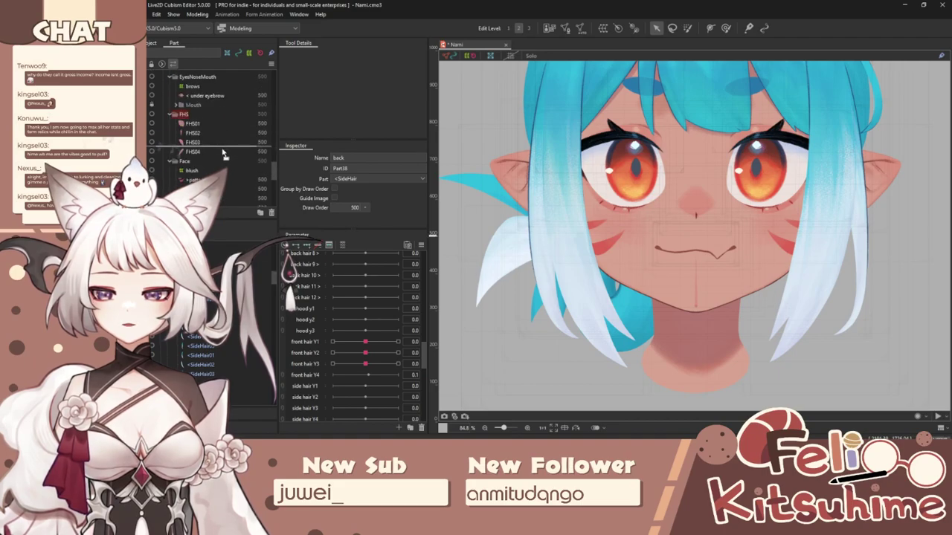
scroll(224, 156, "down", 5)
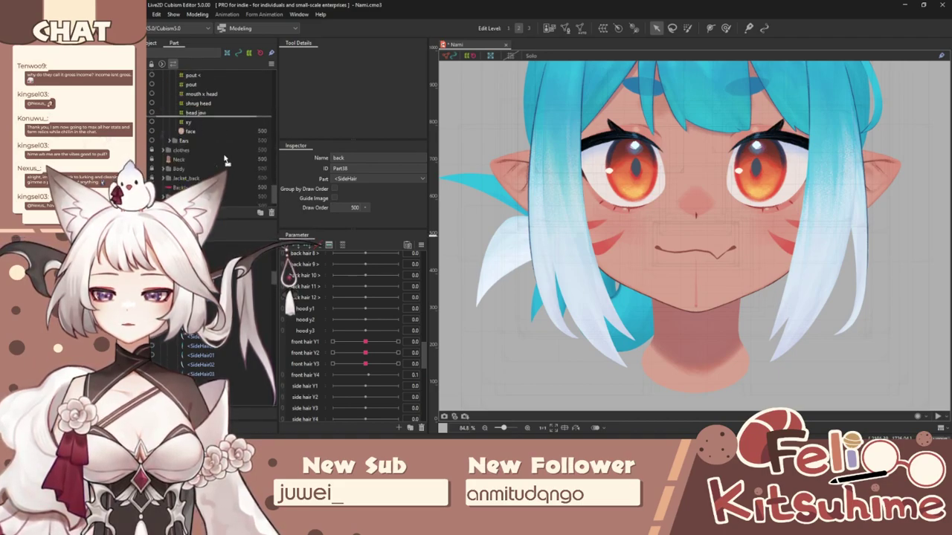
left_click_drag(222, 142, 221, 139)
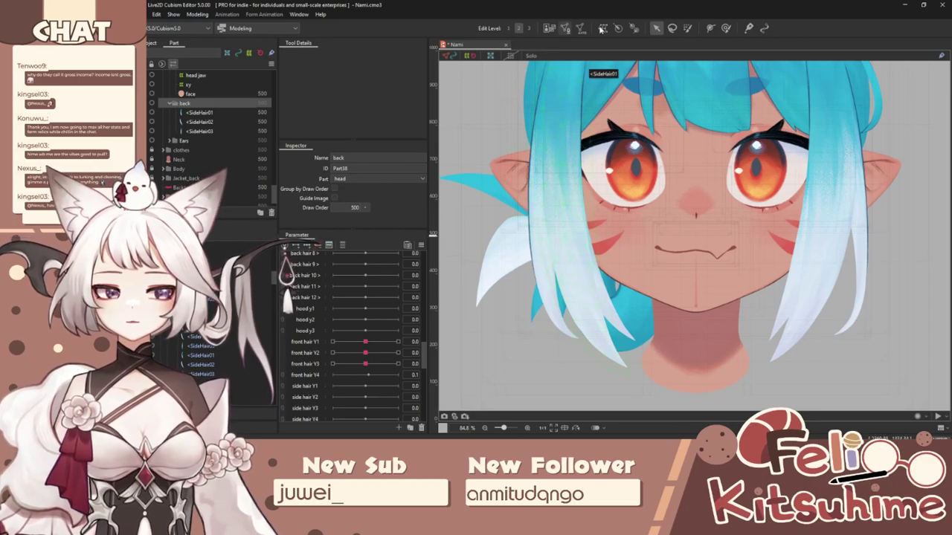
Step: Create a warp deformer named colour as the parent of the back part's three side hair meshes
left_click(207, 113)
left_click(208, 131, "shift")
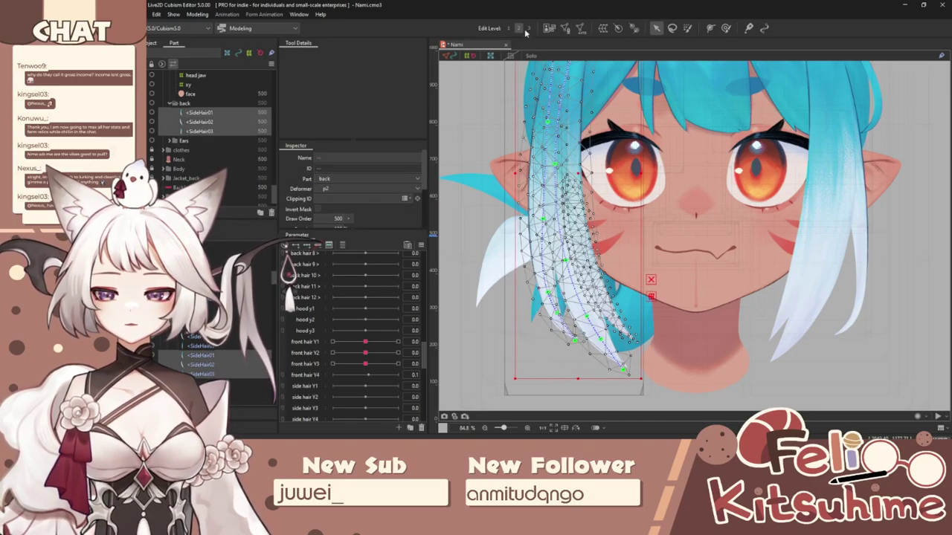
left_click(549, 29)
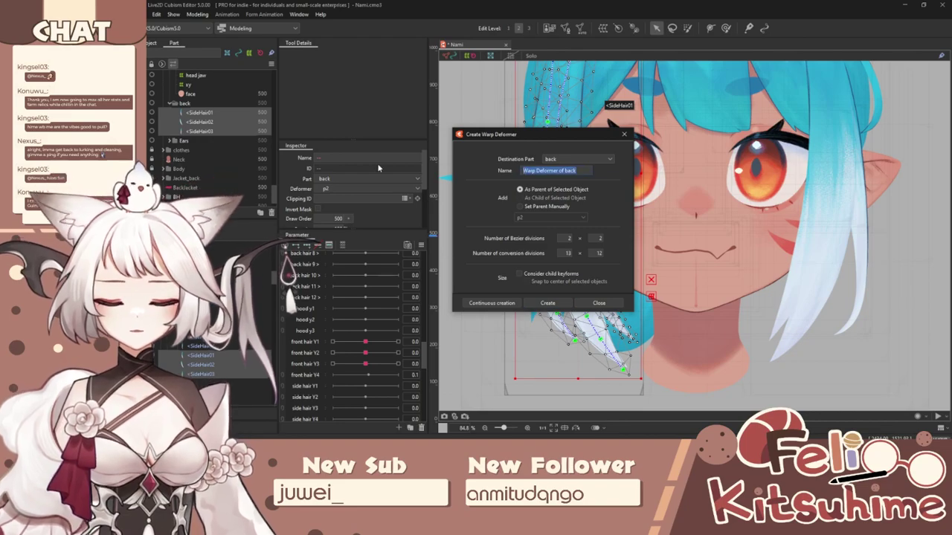
type("colour")
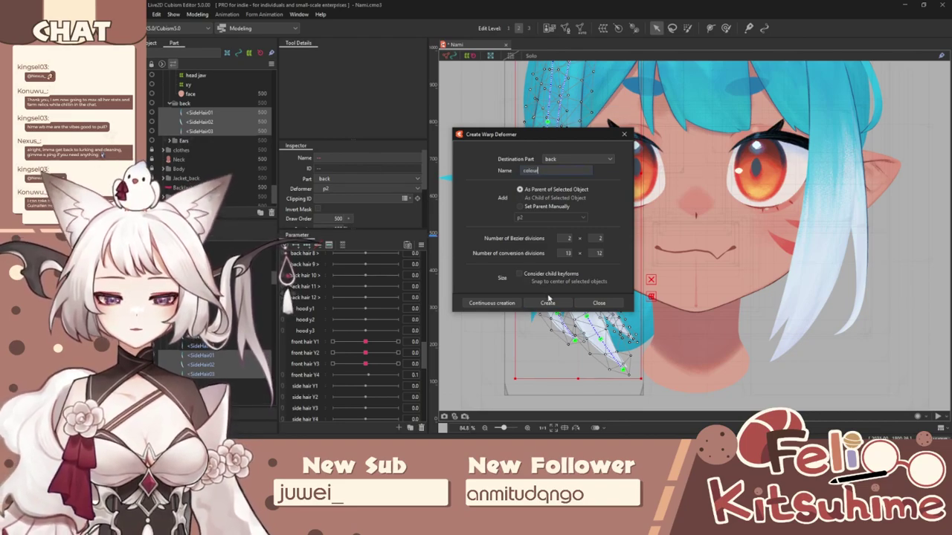
key("Return")
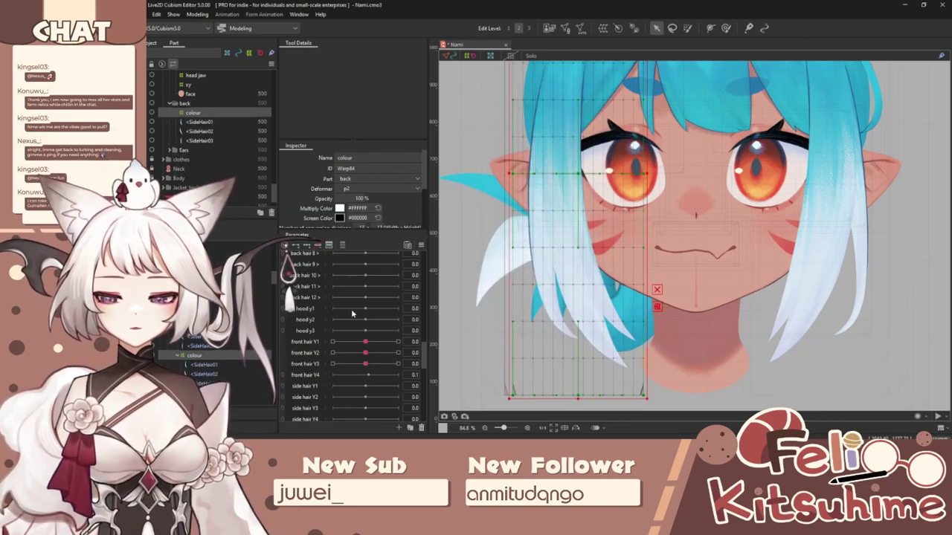
Step: Isolate the back strand meshes in solo view and try multiply color #BA7575 on the colour warp deformer
left_click(204, 383, "shift")
left_click(531, 56)
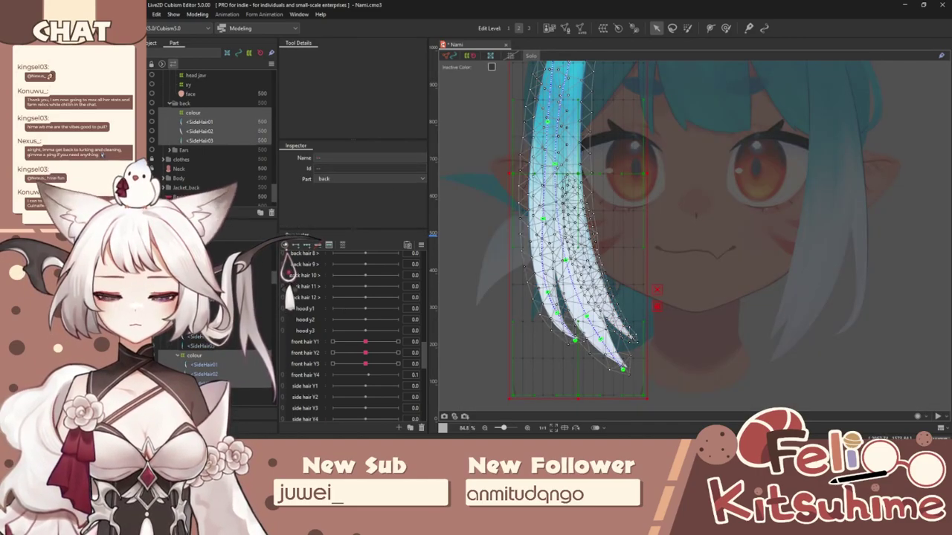
left_click(189, 359)
left_click(191, 357)
left_click(340, 209)
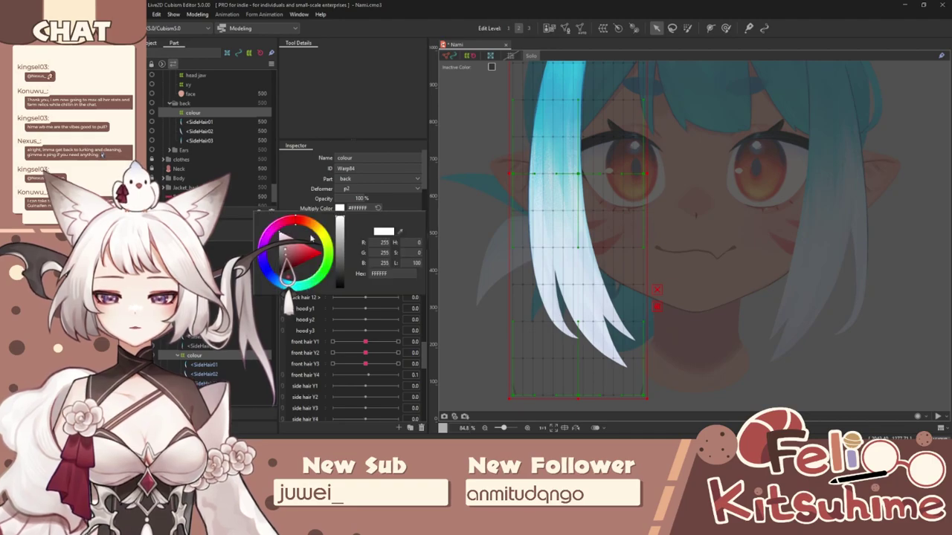
left_click(532, 57)
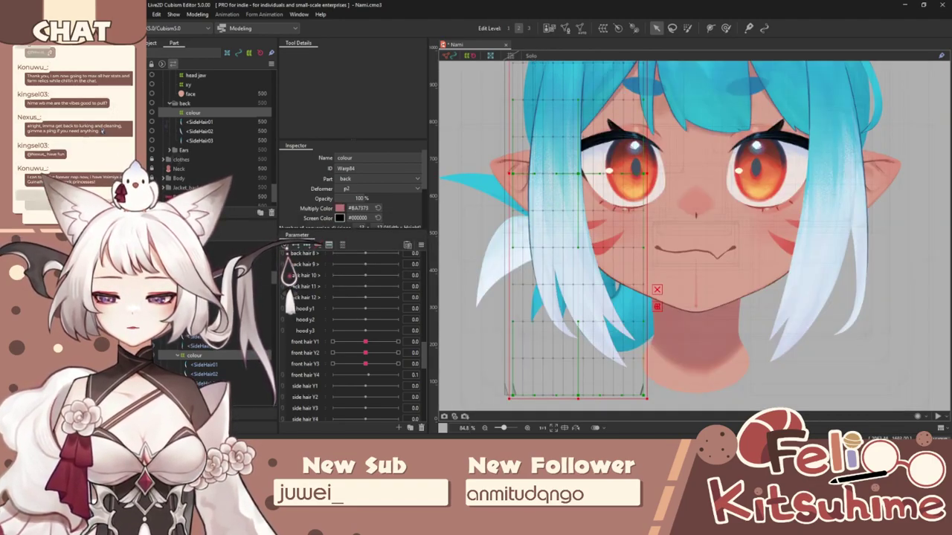
Step: Hide the original front strand meshes and set the colour warp deformer's multiply color to #A6ADBA
left_click(157, 353)
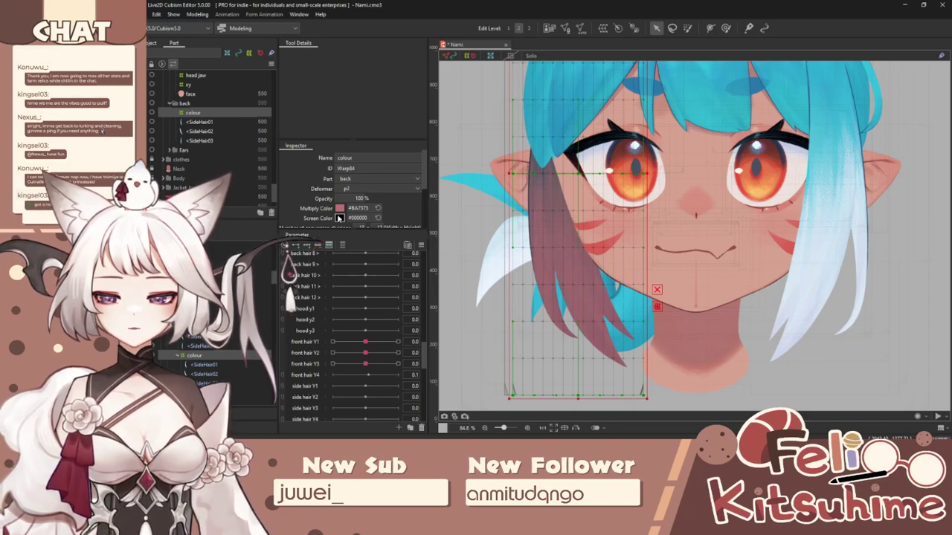
left_click(340, 209)
mouse_move(282, 237)
left_mouse_down()
mouse_move(267, 264)
mouse_move(284, 253)
left_mouse_up()
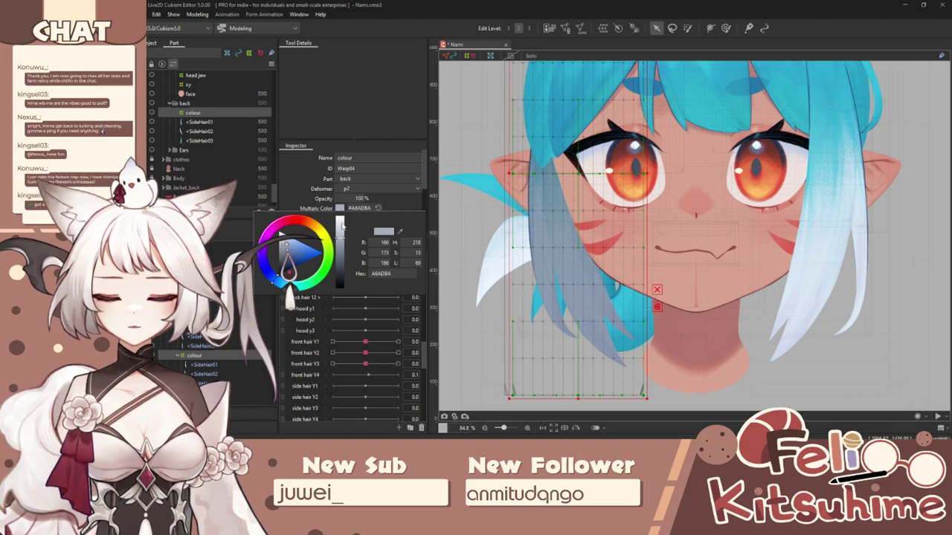
left_click(311, 172)
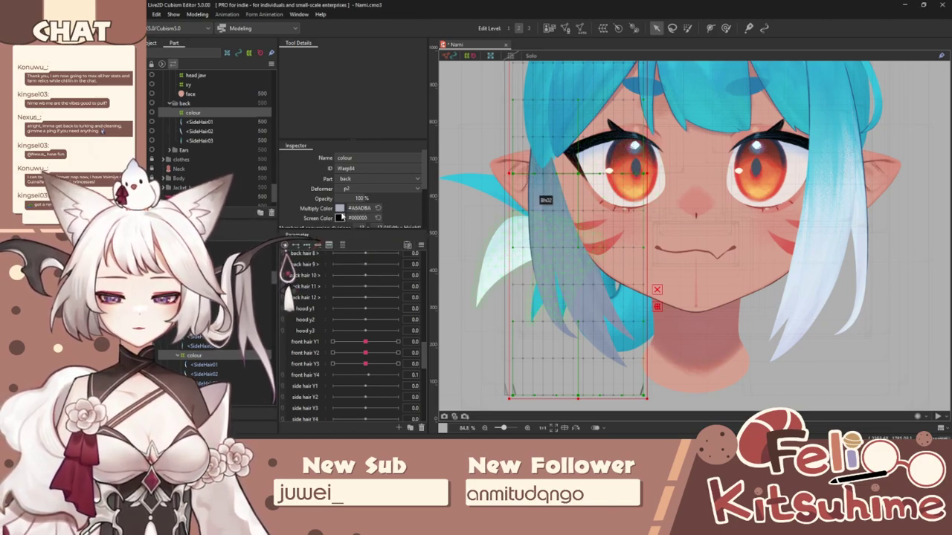
Step: Set the colour warp deformer's multiply color to #9BD1E9 and show the original front strand meshes again
left_click(340, 208)
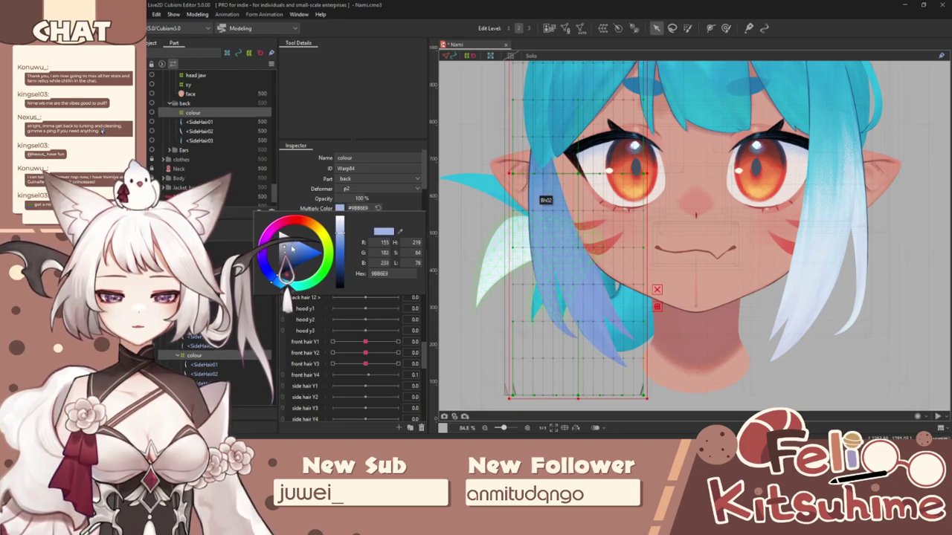
left_click_drag(280, 281, 285, 283)
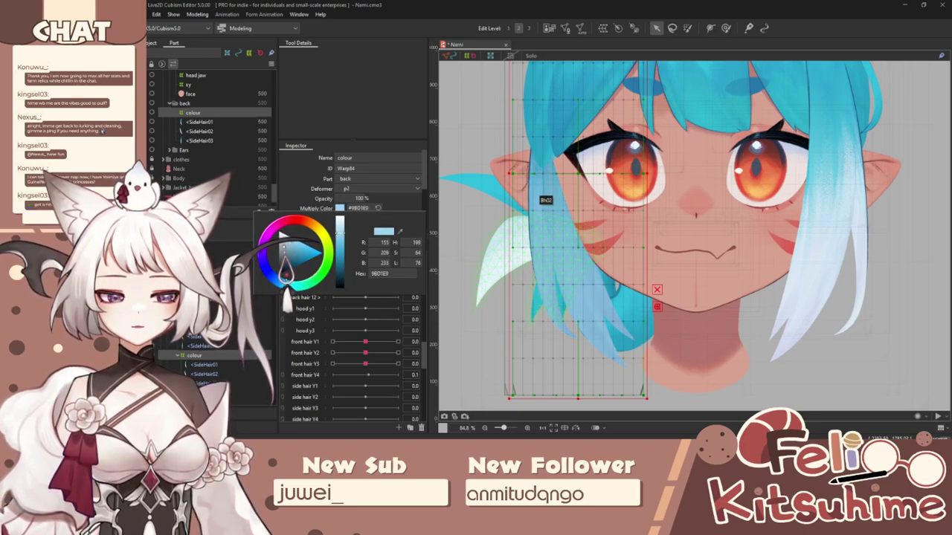
left_click(195, 360)
left_click(725, 27)
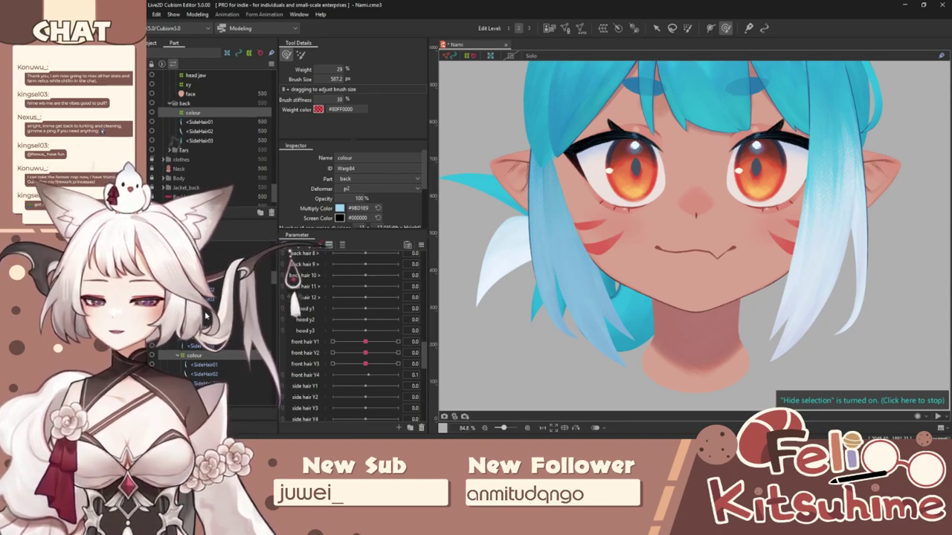
left_click(154, 347)
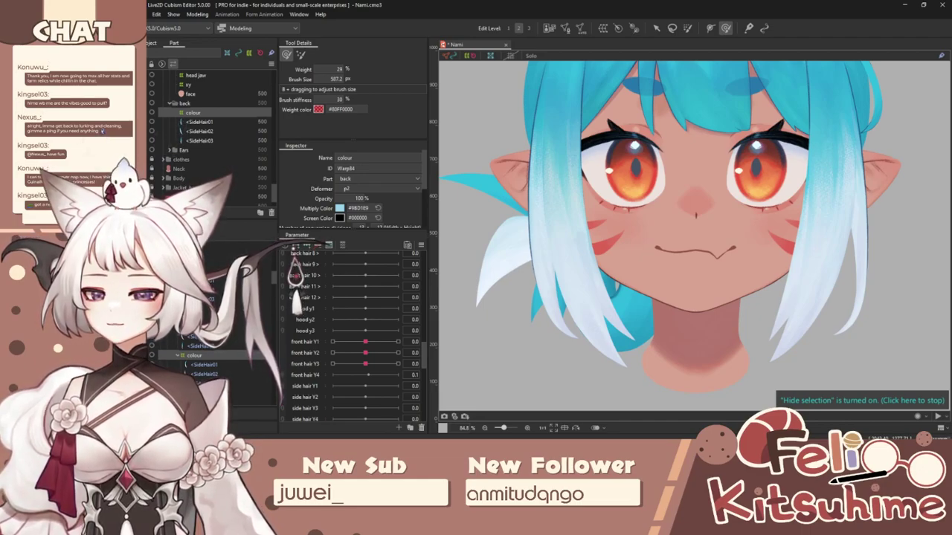
Step: Turn the head to Angle X2 -30 and examine the tinted back strand beside the face
scroll(595, 297, "down", 3)
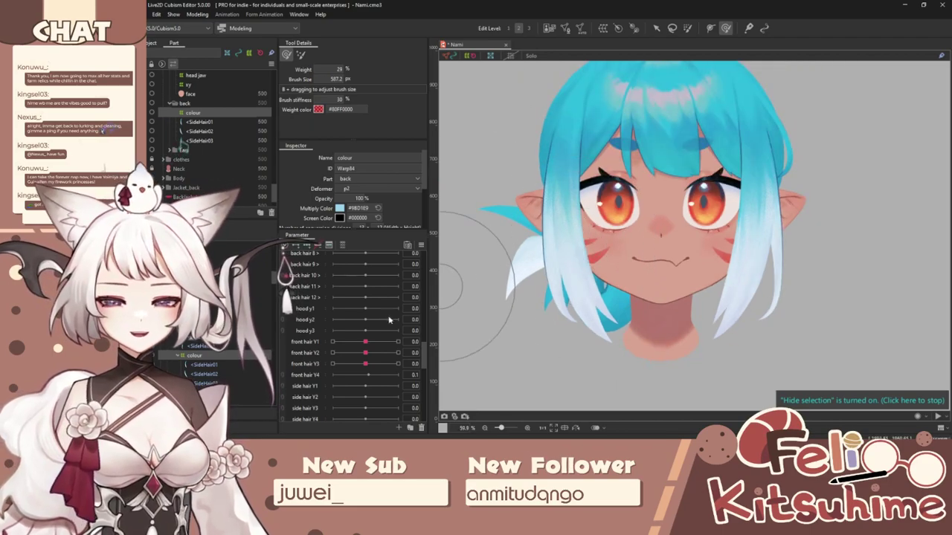
scroll(347, 318, "down", 5)
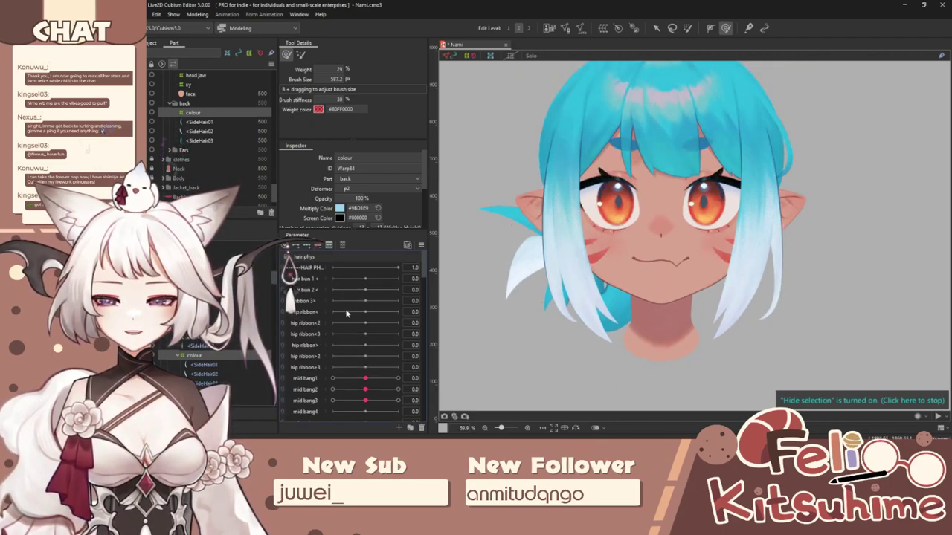
scroll(353, 334, "down", 5)
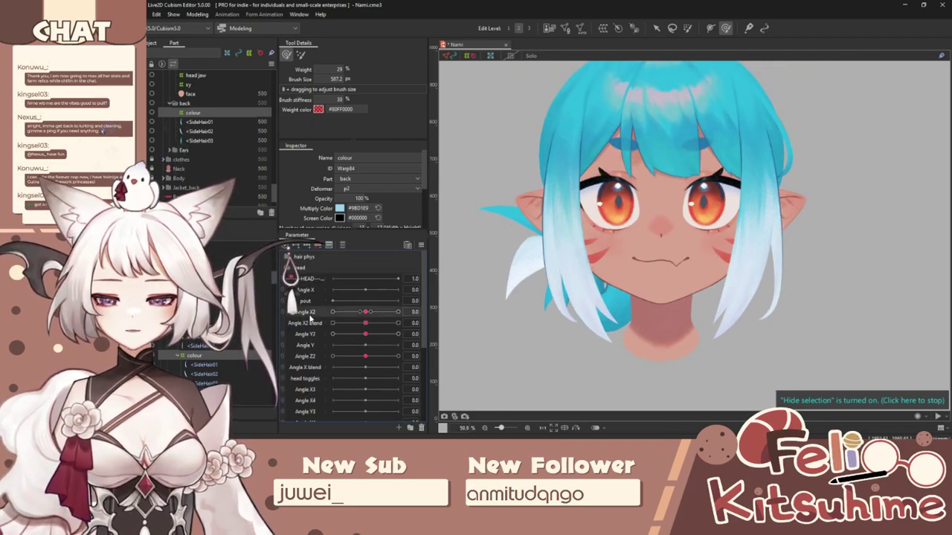
left_click_drag(364, 313, 332, 312)
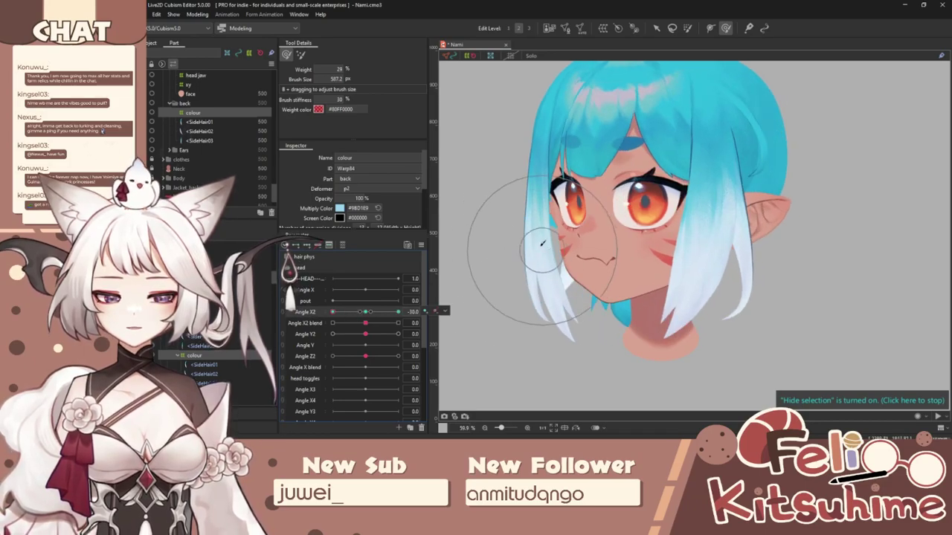
key("b")
mouse_move(530, 233)
left_mouse_down()
mouse_move(557, 240)
mouse_move(583, 226)
left_mouse_up()
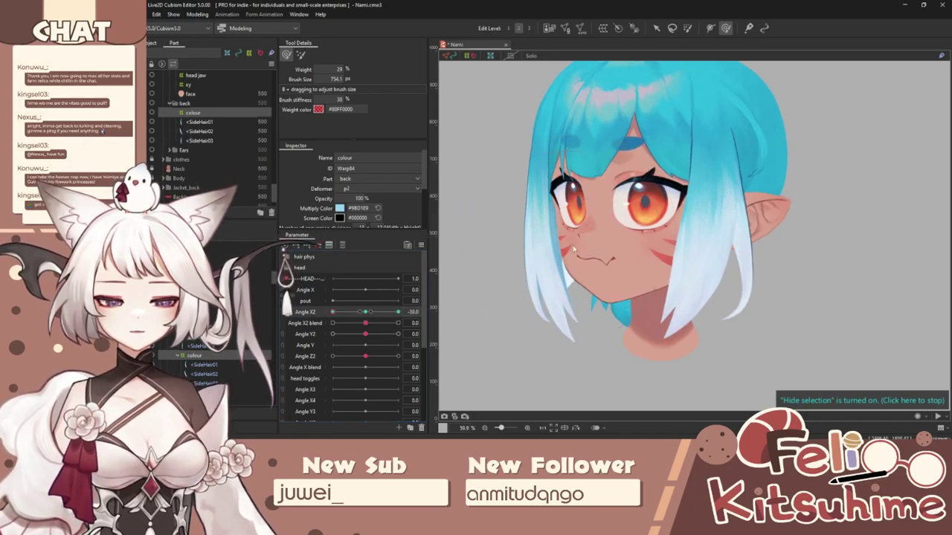
scroll(607, 304, "up", 4)
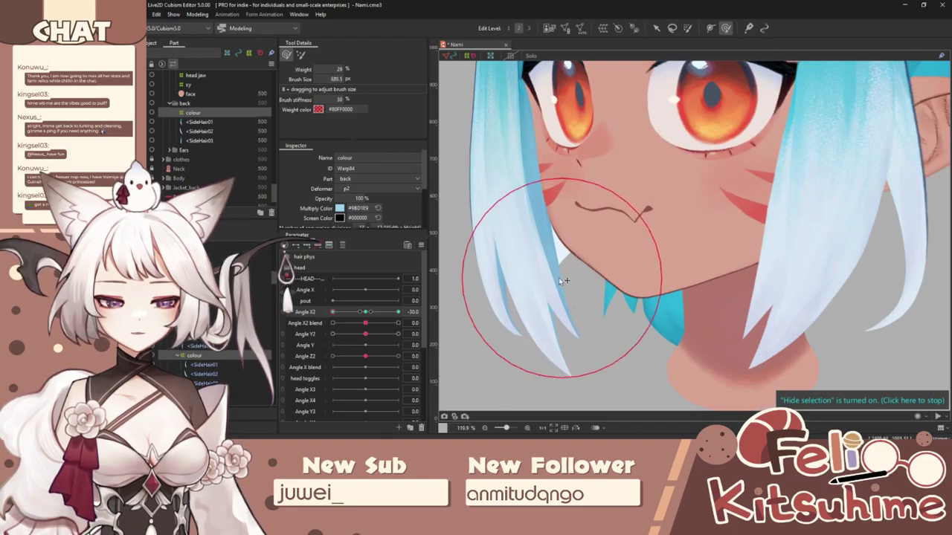
key("b")
mouse_move(562, 213)
left_mouse_down()
mouse_move(623, 220)
mouse_move(671, 322)
left_mouse_up()
key("b")
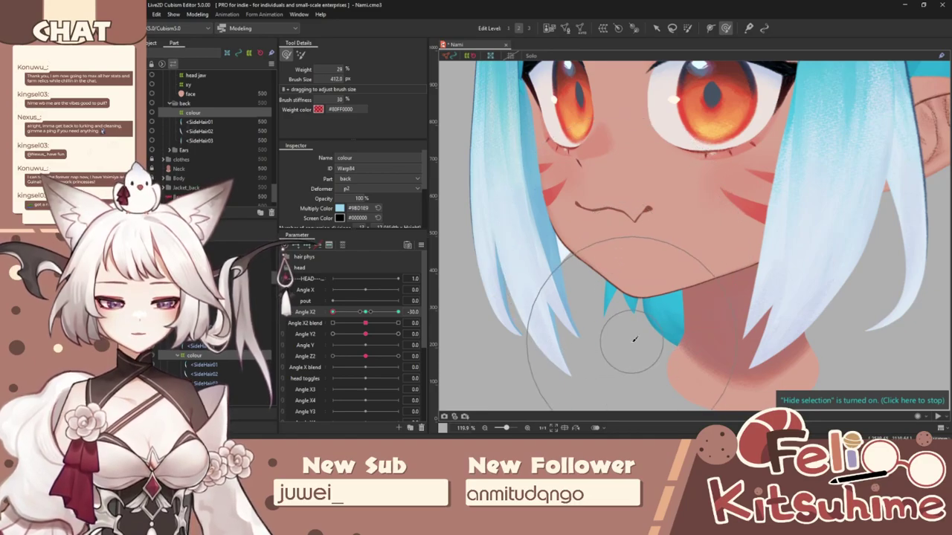
key("b")
left_click_drag(603, 211, 613, 213)
scroll(591, 206, "down", 4)
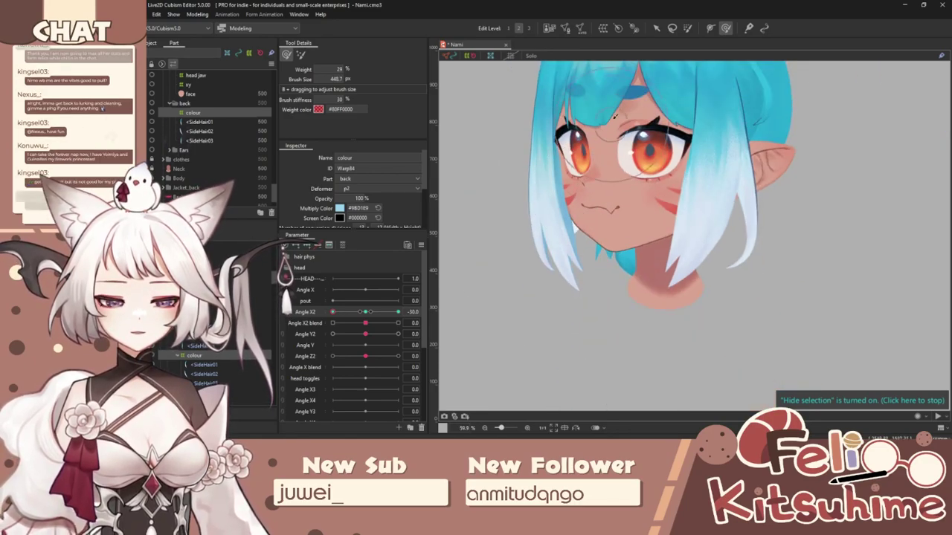
Step: Compare the strand while varying Angle X2, and set the colour warp deformer's multiply color to #7BC1E0
scroll(609, 149, "up", 2)
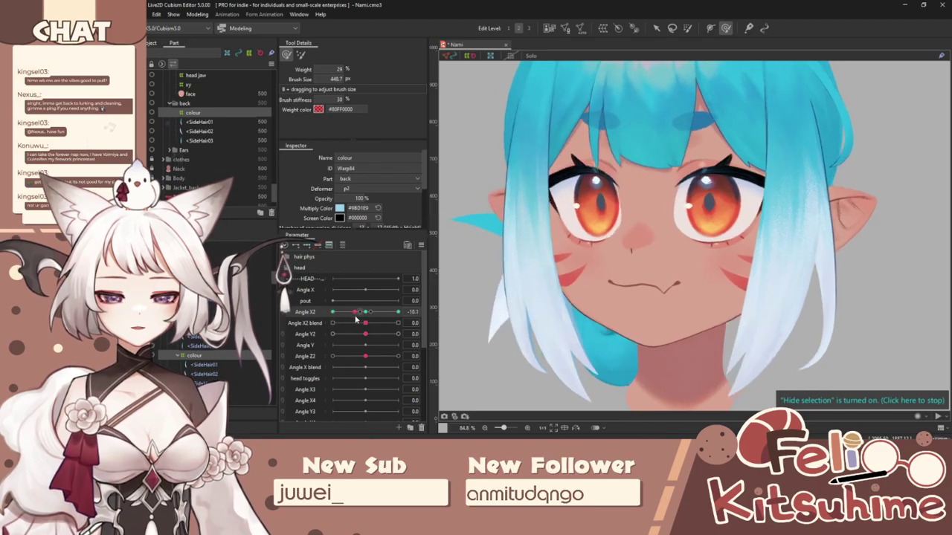
left_click_drag(334, 330, 327, 329)
key("b")
left_click_drag(568, 244, 620, 269)
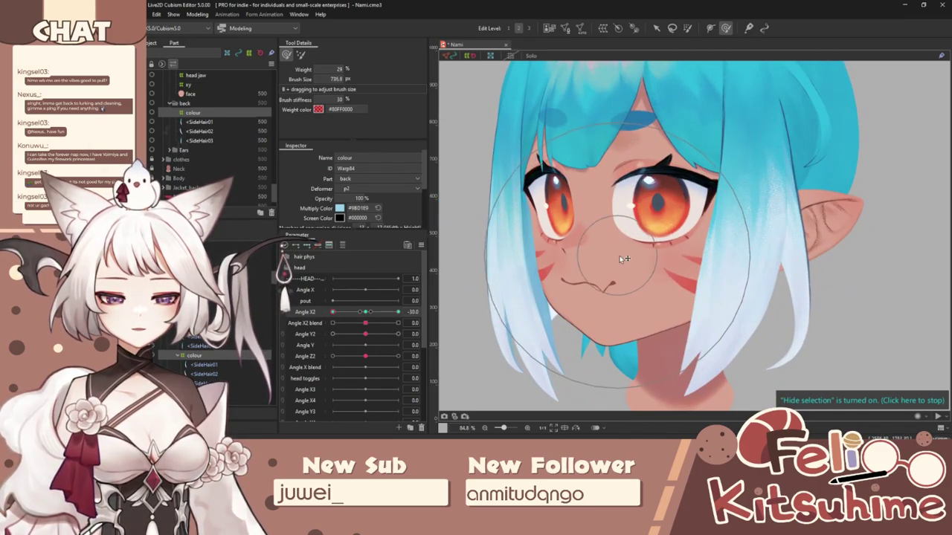
scroll(543, 253, "down", 2)
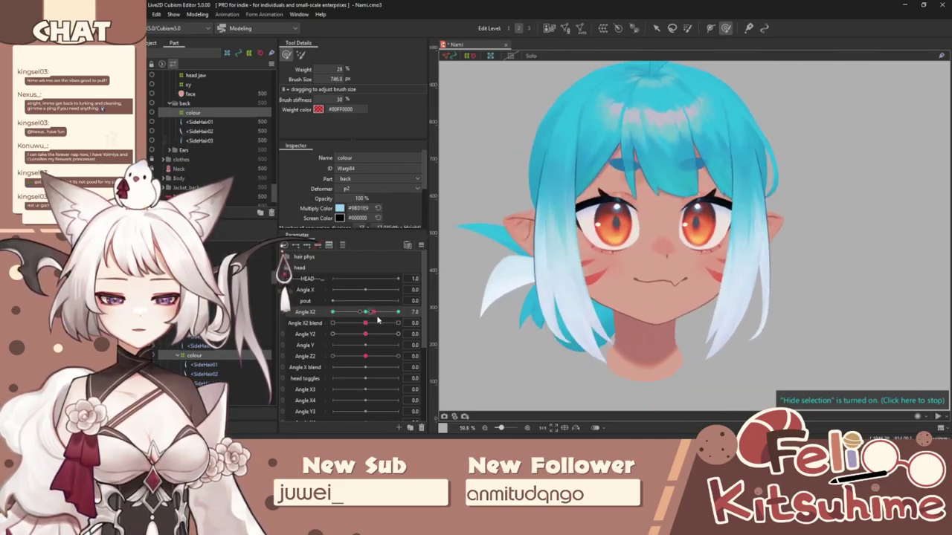
scroll(570, 245, "up", 2)
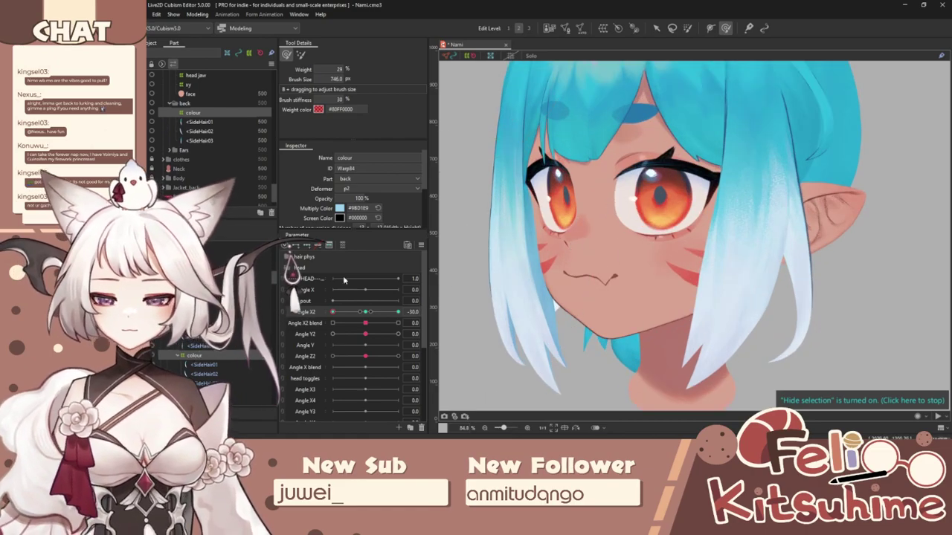
left_click(339, 209)
left_click_drag(292, 244, 292, 251)
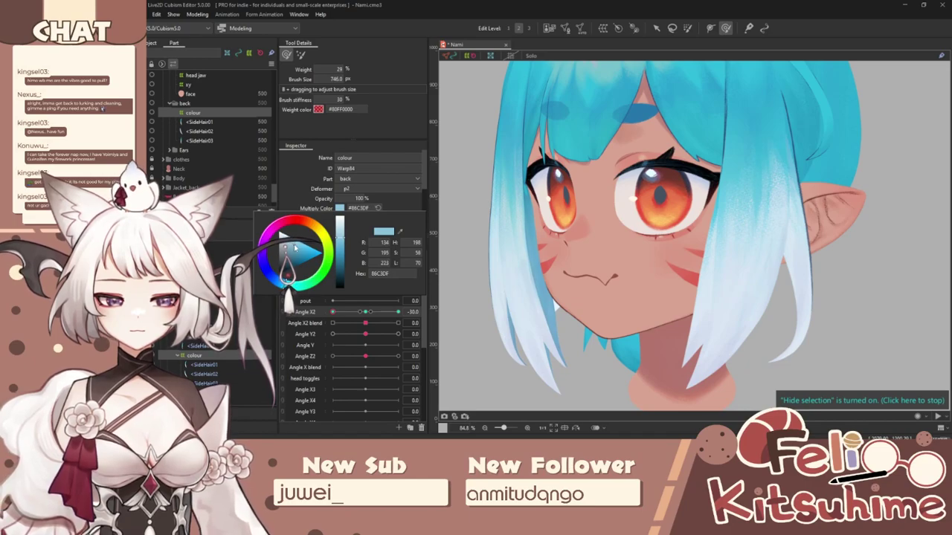
left_click(339, 319)
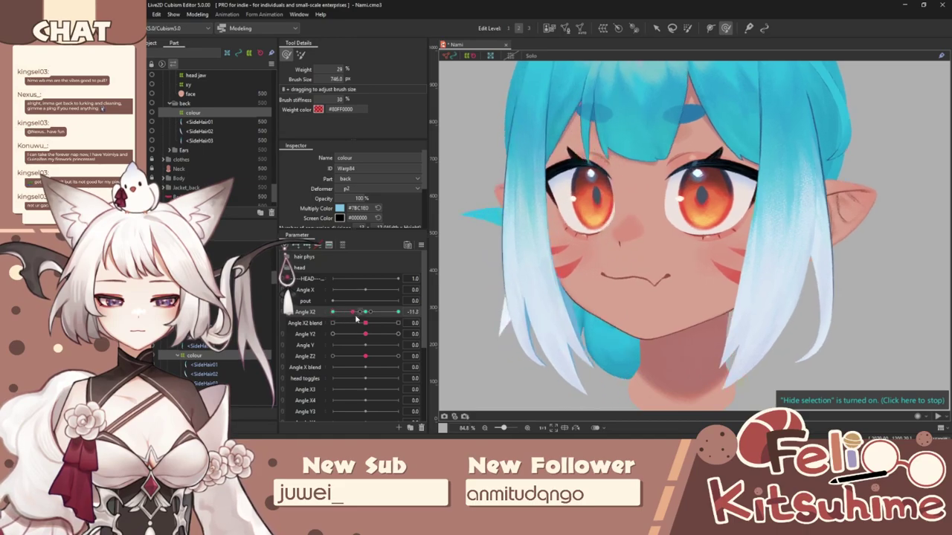
Step: Select the <side hair mesh beside the eye and its parent warp deformer, side 2 <
scroll(524, 172, "up", 8)
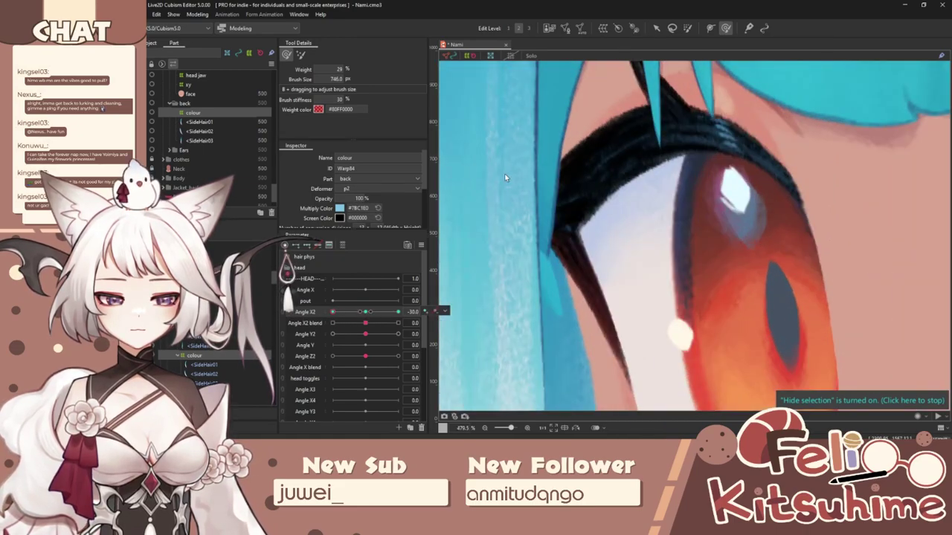
scroll(510, 240, "down", 3)
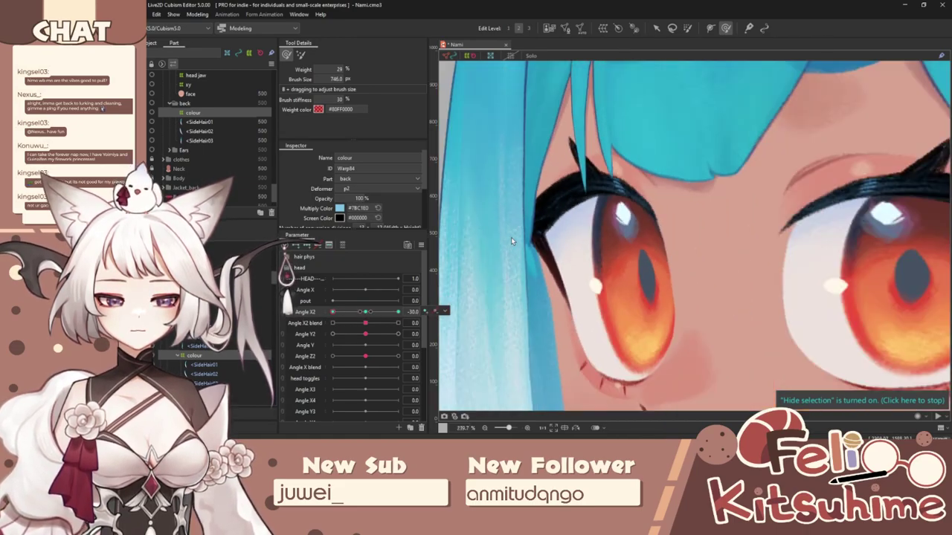
left_click(656, 28)
scroll(513, 257, "up", 2)
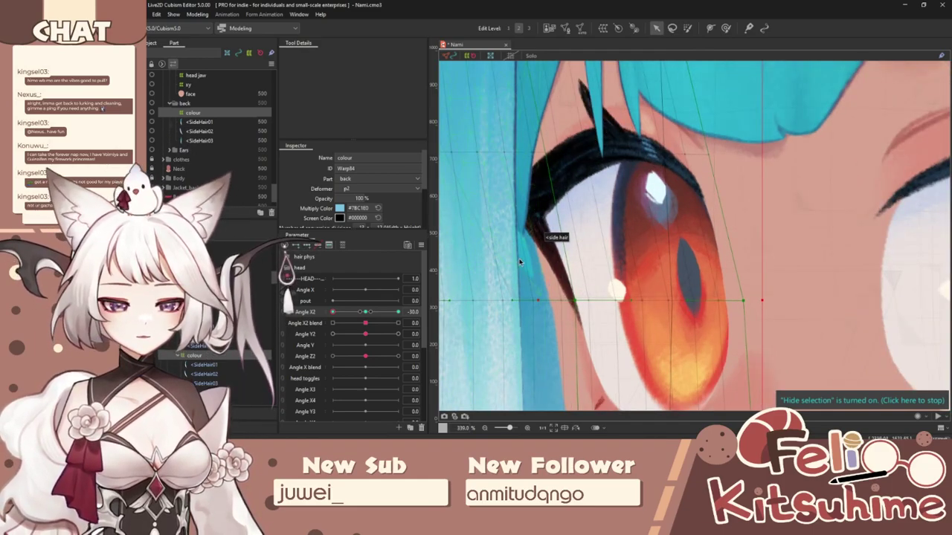
left_click(520, 262)
scroll(520, 261, "down", 7)
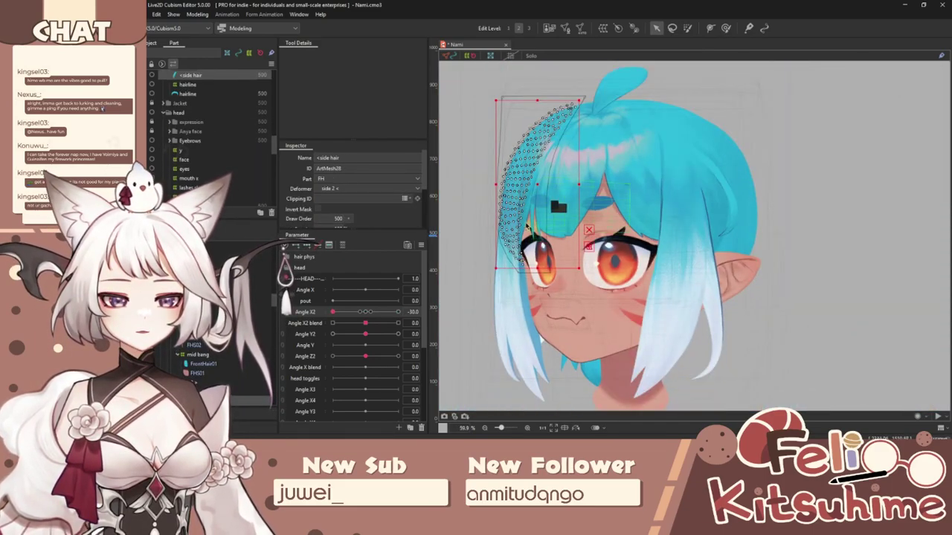
scroll(526, 225, "up", 2)
left_click(196, 392)
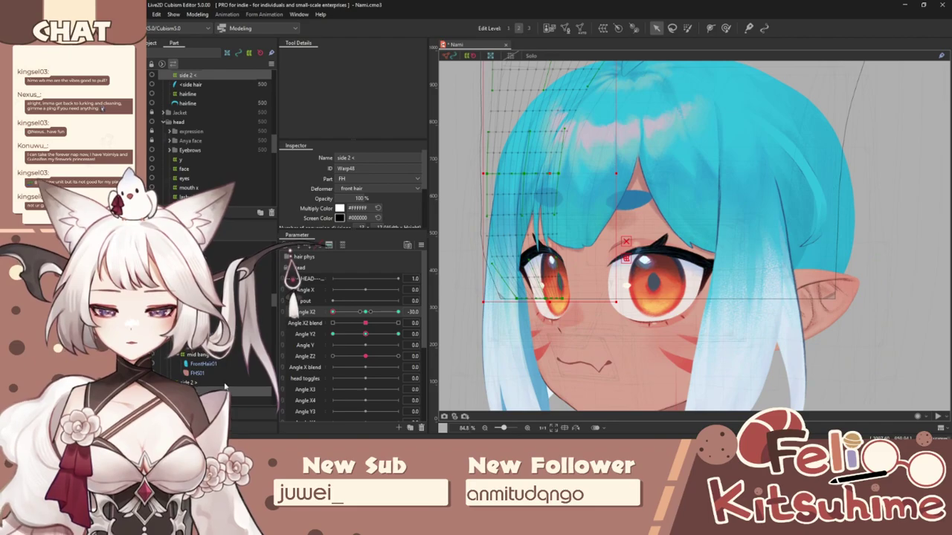
Step: With the deform brush active, examine the side 2 < area across Angle X2 and at Angle Y2 -30 and 30
left_click(726, 28)
scroll(478, 316, "up", 2)
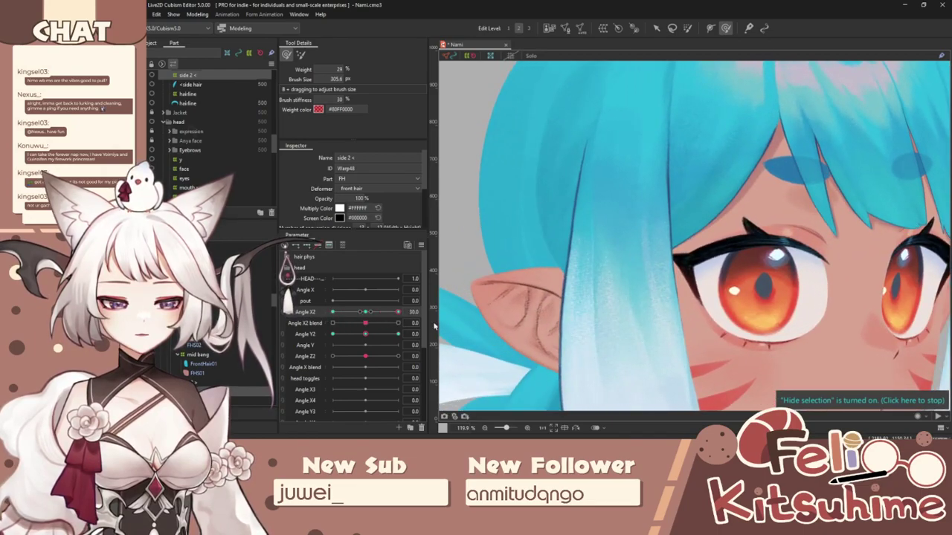
left_click(334, 334)
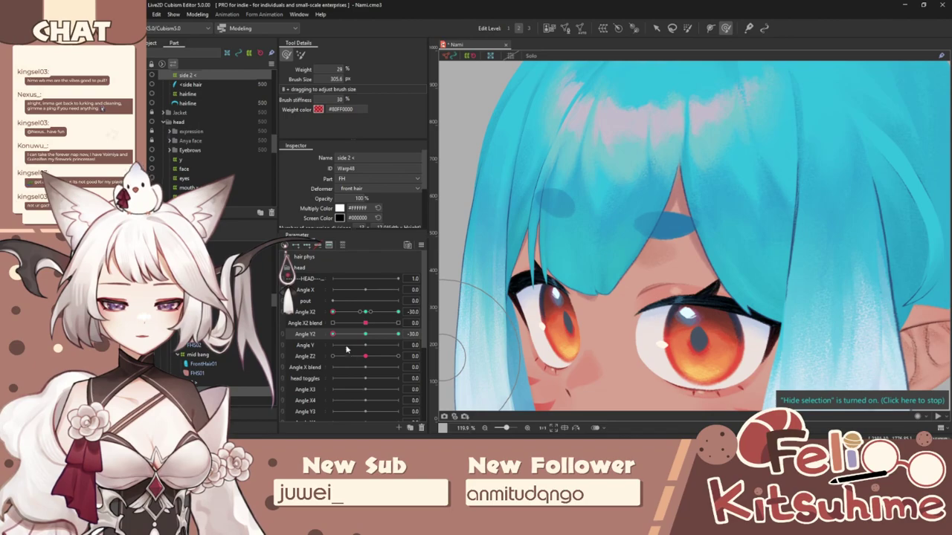
left_click(398, 334)
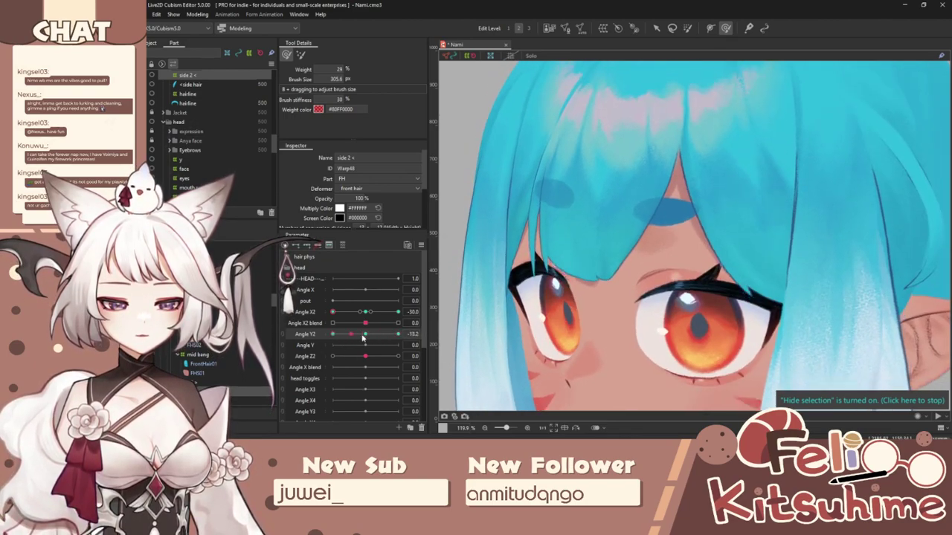
left_click(342, 313)
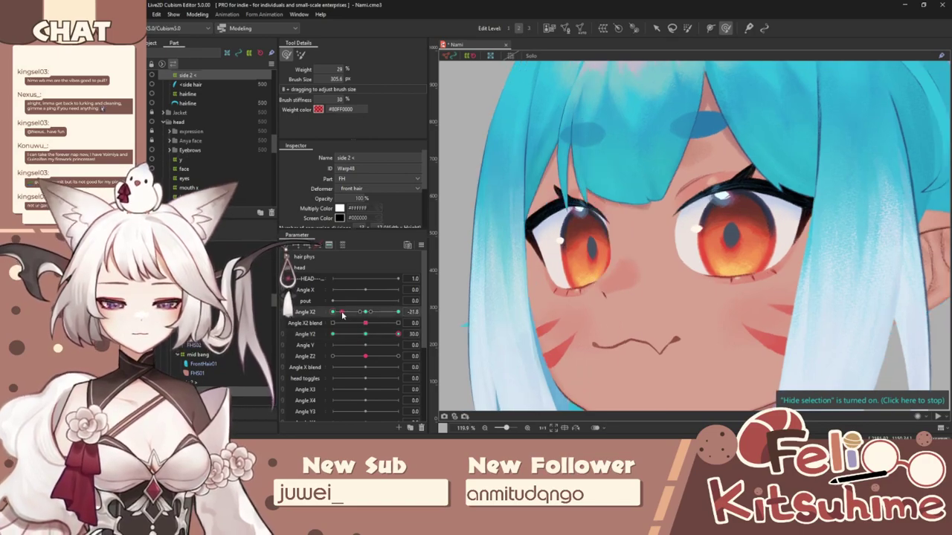
Step: Preview the hair physics in Physics Settings by swinging the head from side to side, and close the window
left_click(207, 17)
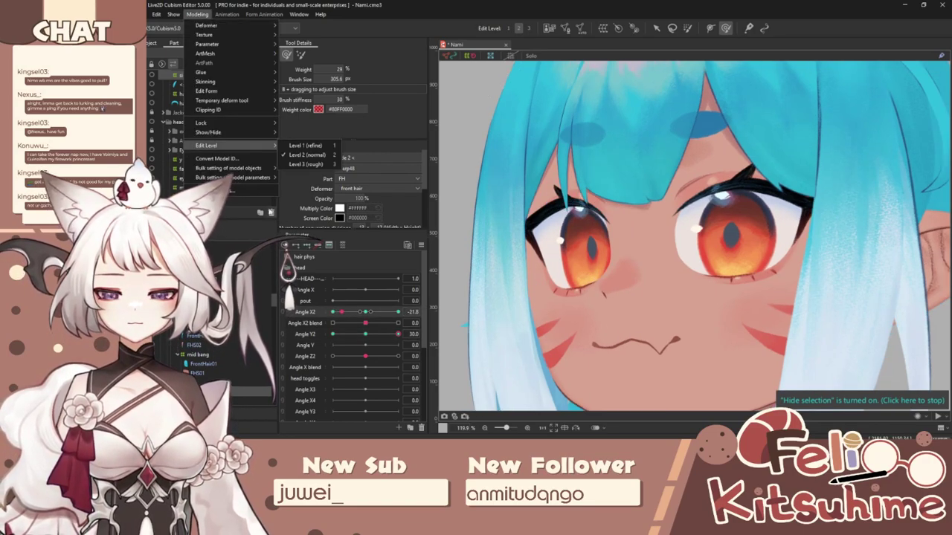
left_click(245, 190)
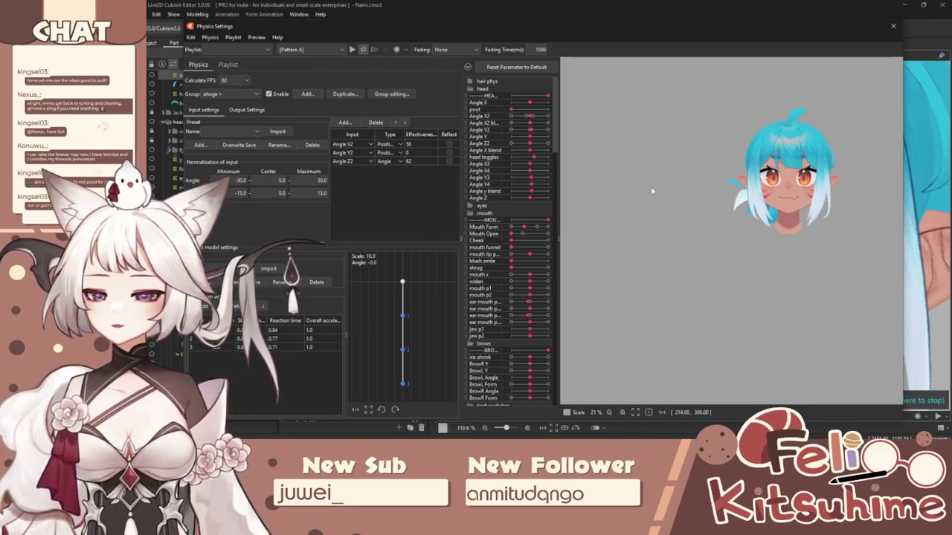
scroll(654, 187, "up", 5)
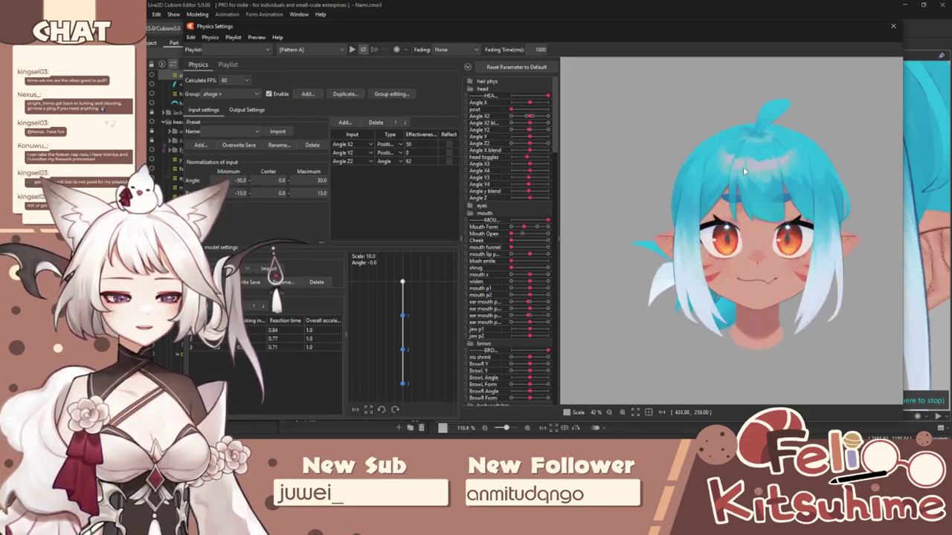
scroll(744, 212, "up", 3)
left_click_drag(735, 216, 496, 243)
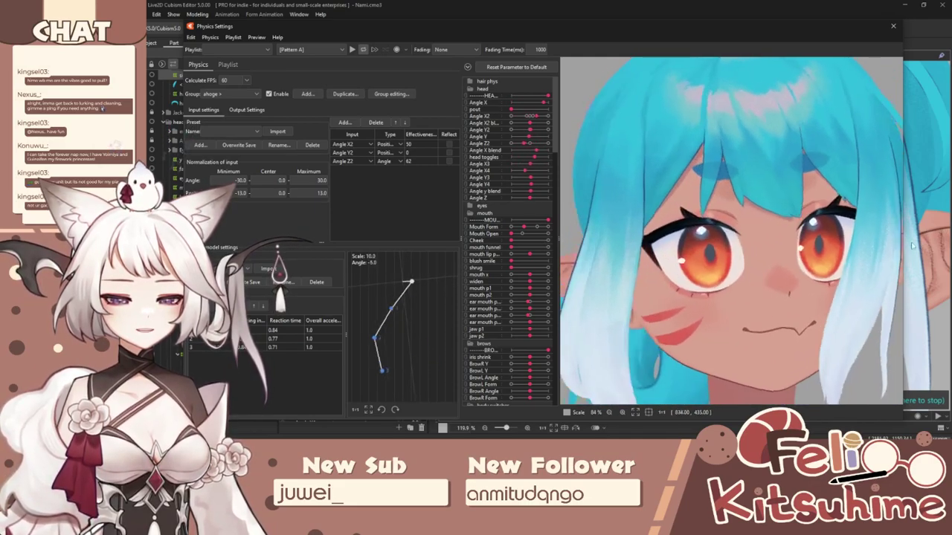
scroll(749, 260, "down", 3)
left_click_drag(750, 261, 587, 296)
scroll(595, 297, "up", 3)
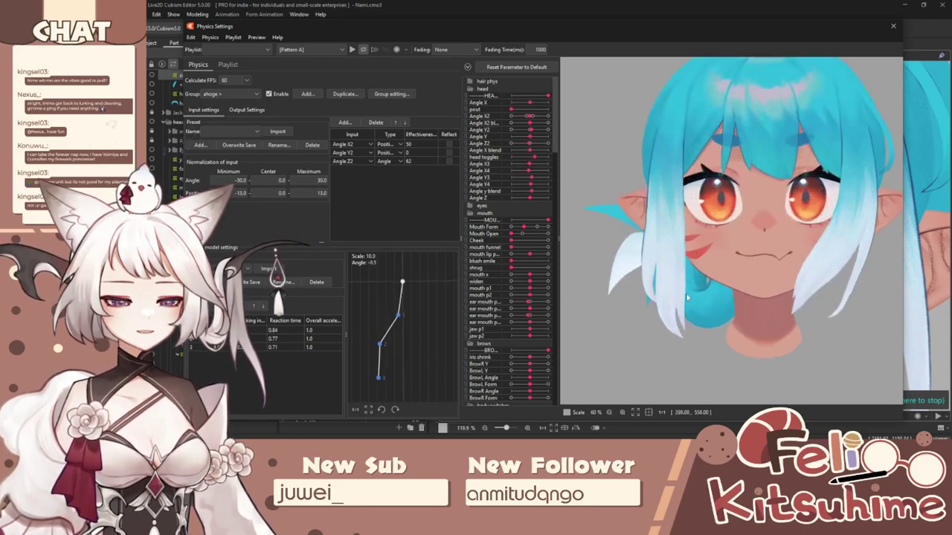
left_click_drag(508, 324, 929, 253)
left_click(893, 26)
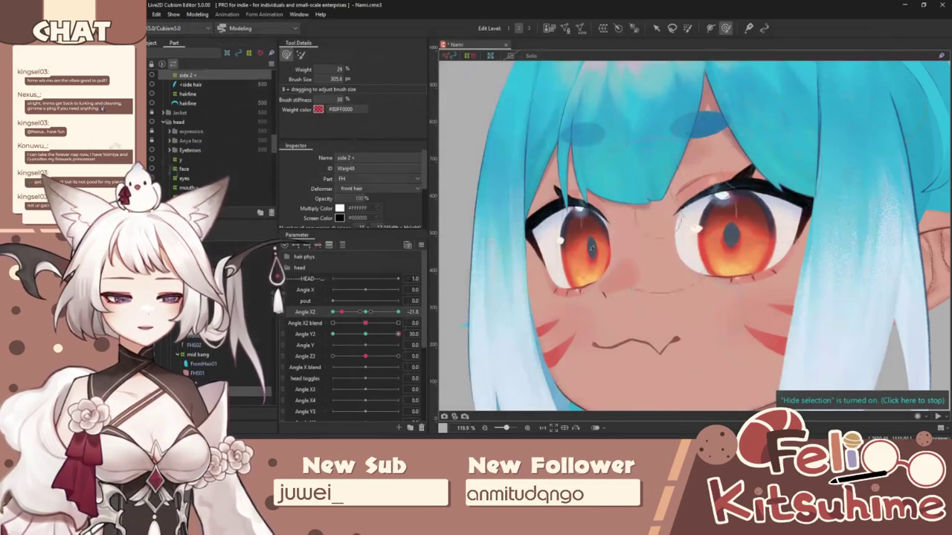
Step: Reset the parameters to their defaults and select the >SideHair01 mesh of the opposite side strand
scroll(511, 312, "down", 3)
left_click(420, 248)
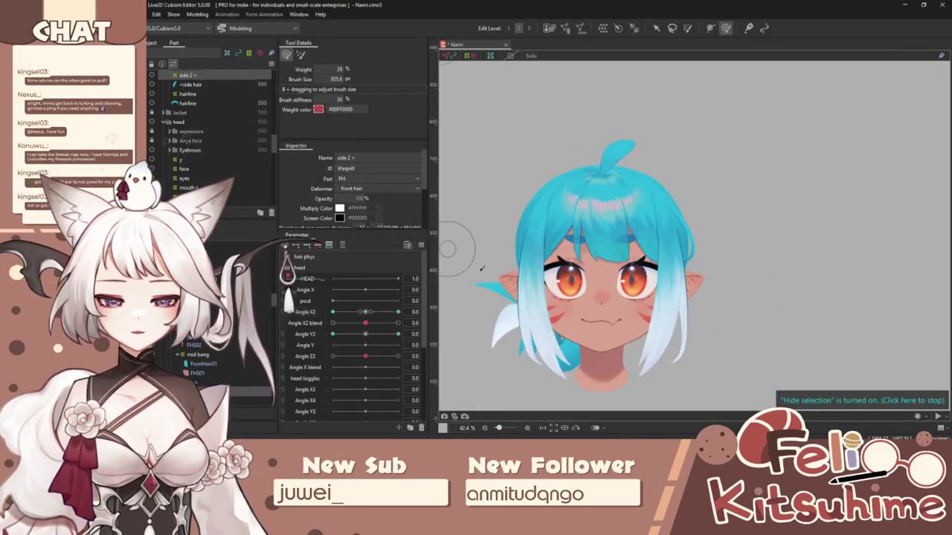
scroll(708, 113, "up", 2)
key("v")
left_click(708, 302)
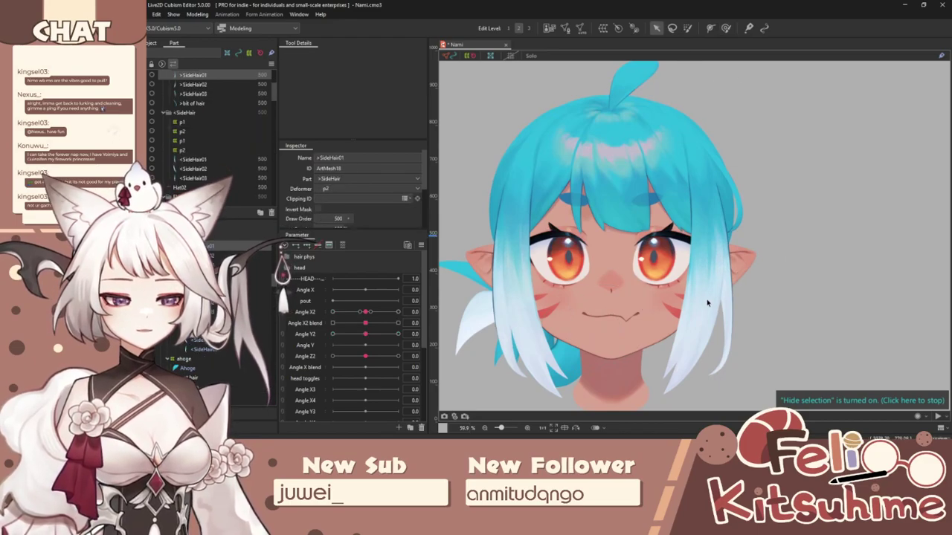
Step: Duplicate the >SideHair01, >SideHair02 and >SideHair03 meshes and group the copies in a new part named back
left_click(194, 94, "shift")
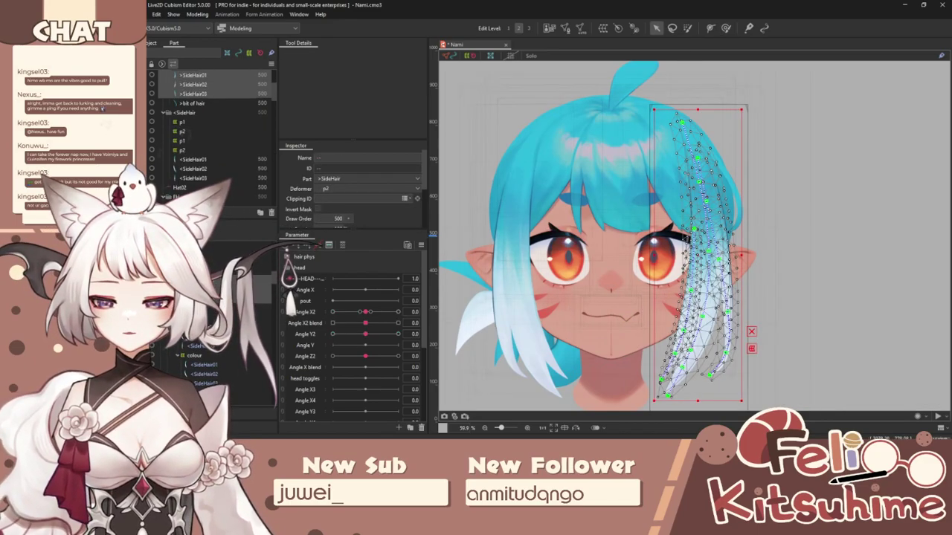
key("ctrl+s")
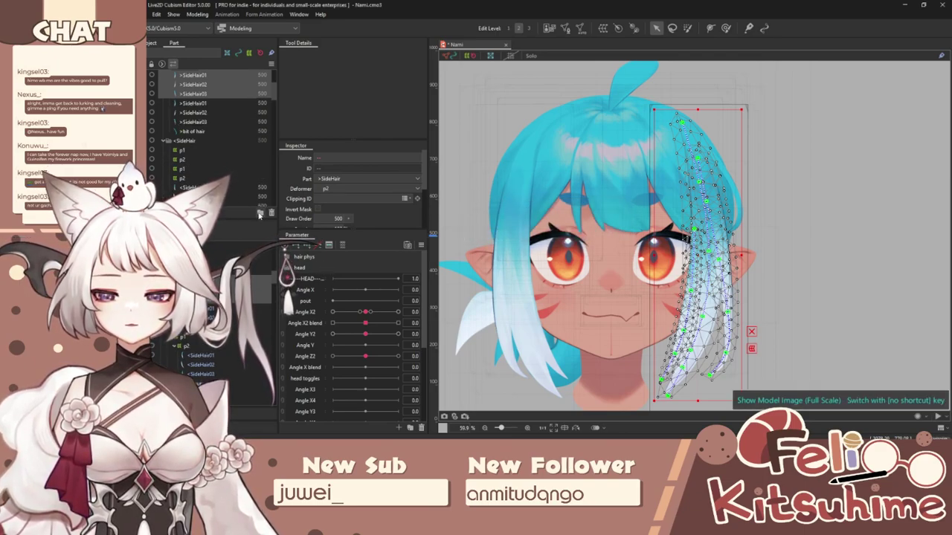
left_click(259, 214)
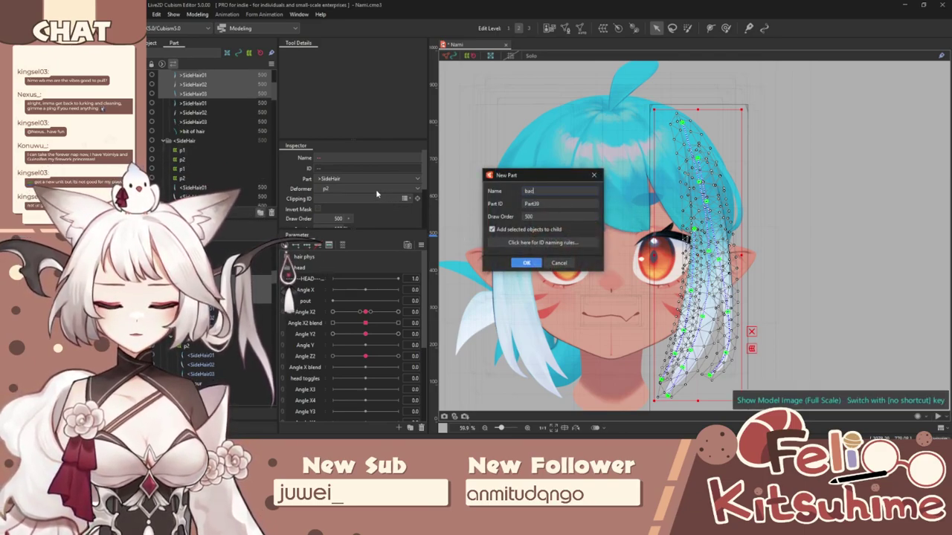
left_click(525, 264)
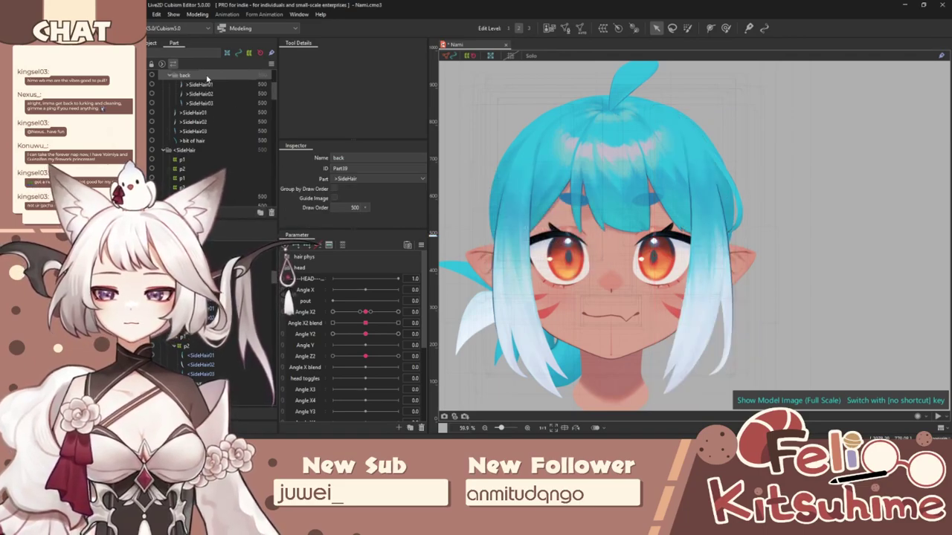
Step: Move the new back part into the head part above the existing back part, and wrap its three meshes in a warp deformer named colour
scroll(215, 112, "down", 5)
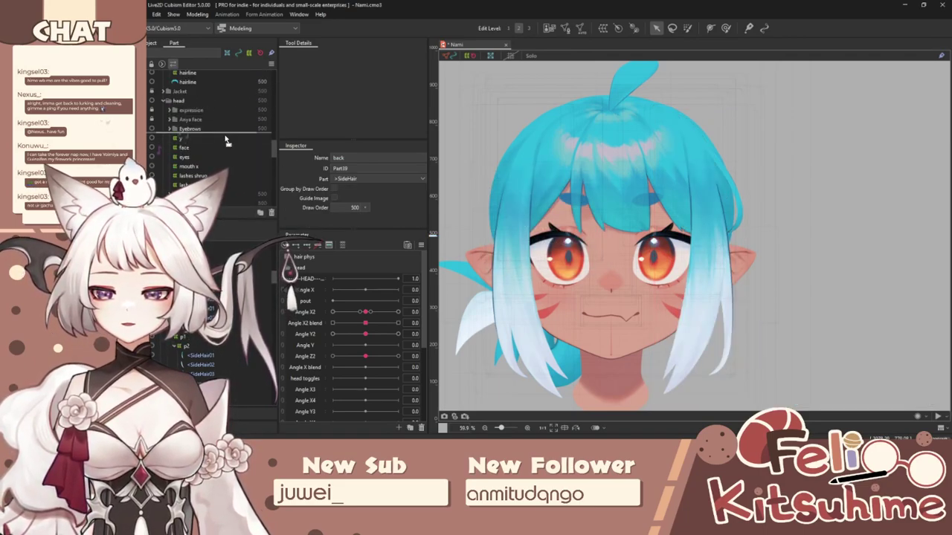
scroll(227, 149, "down", 5)
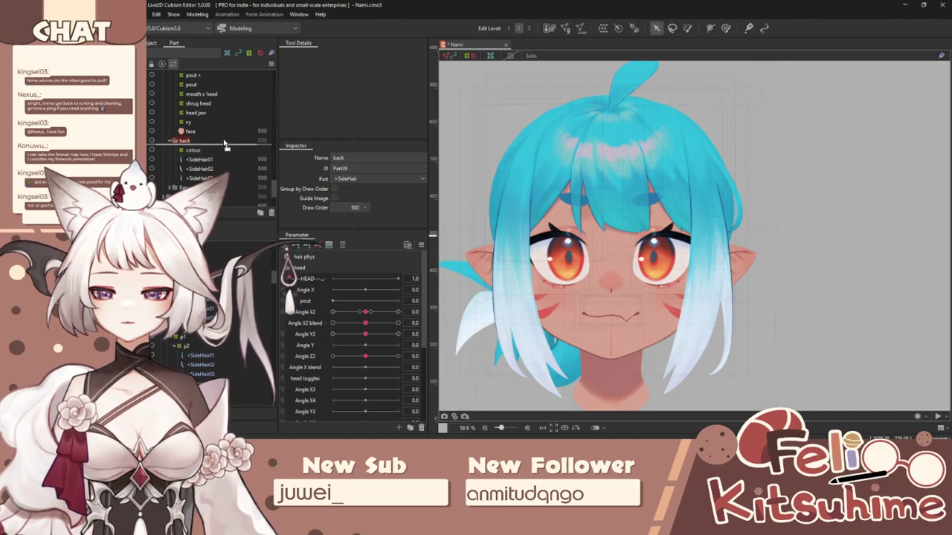
left_click(214, 114)
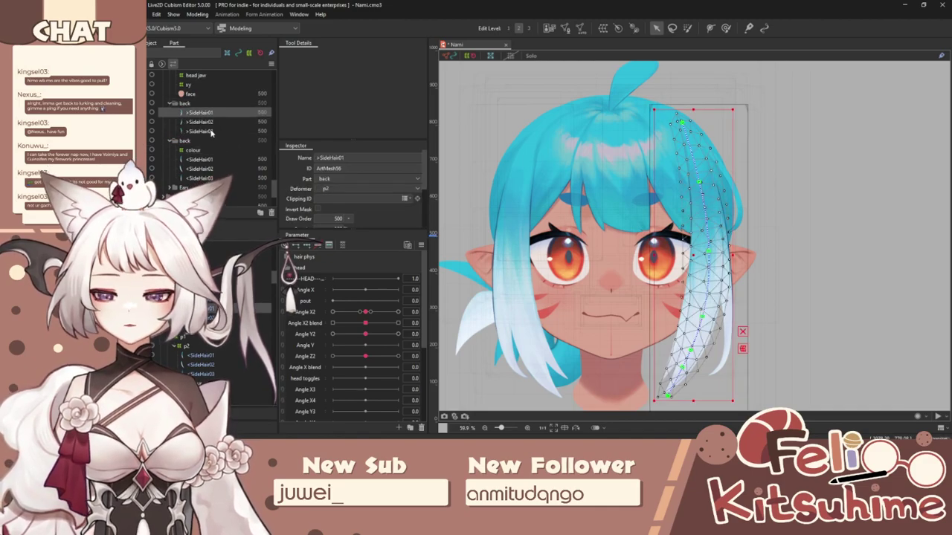
left_click(212, 132, "shift")
left_click(615, 29)
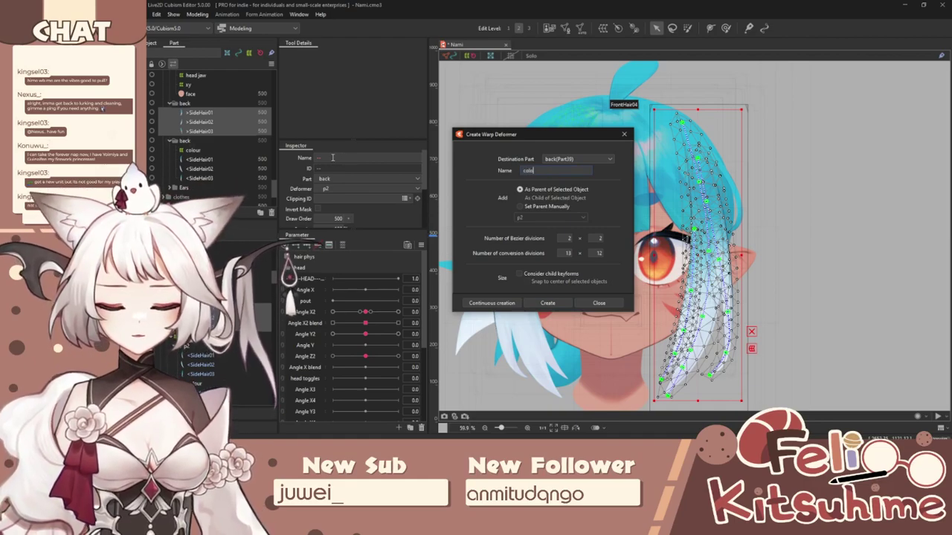
left_click(547, 303)
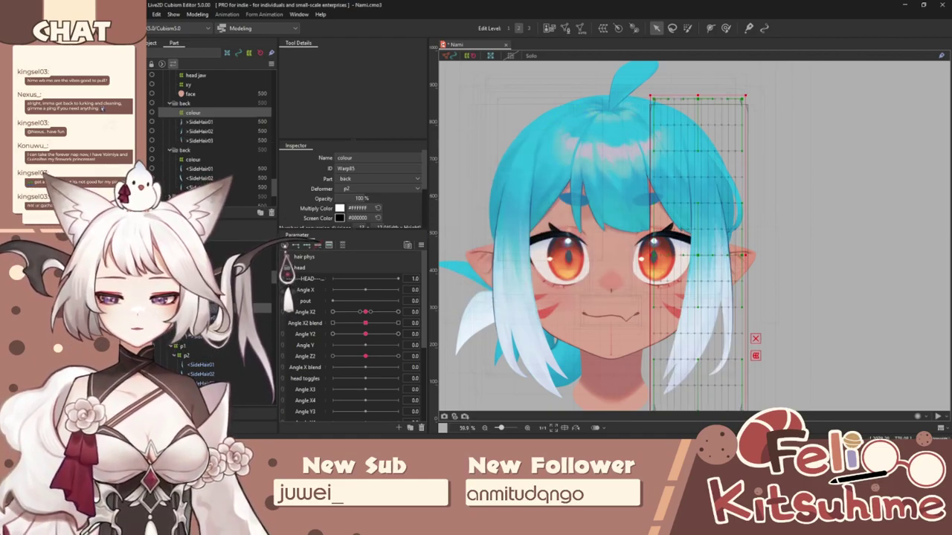
Step: Give the new colour deformer the other colour deformer's multiply color, #9BD1E9, and add its keys on Angle X2
left_click(195, 160)
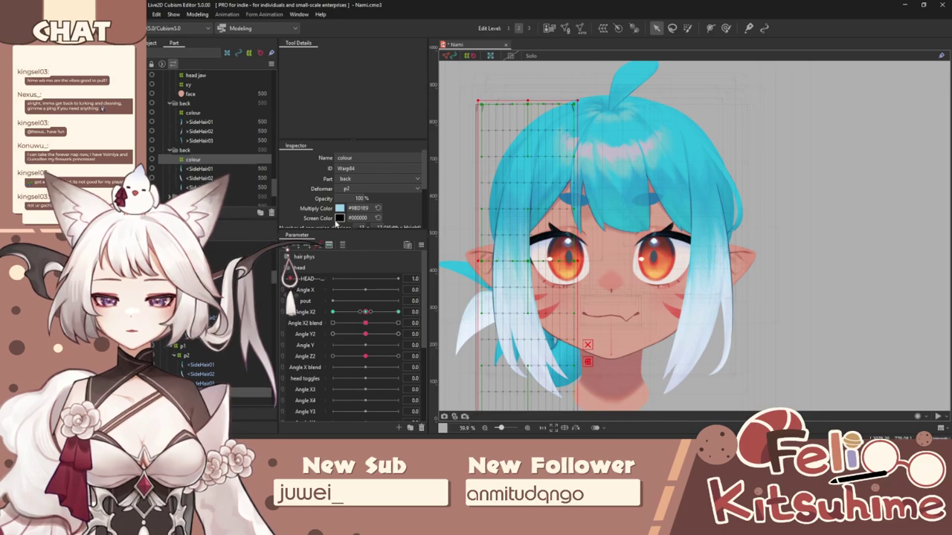
left_click(193, 112)
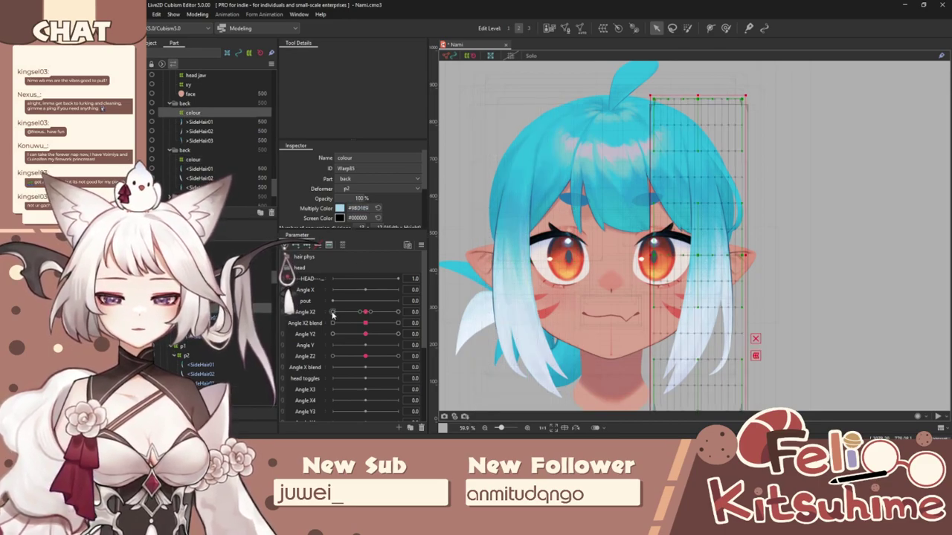
left_click_drag(366, 311, 398, 312)
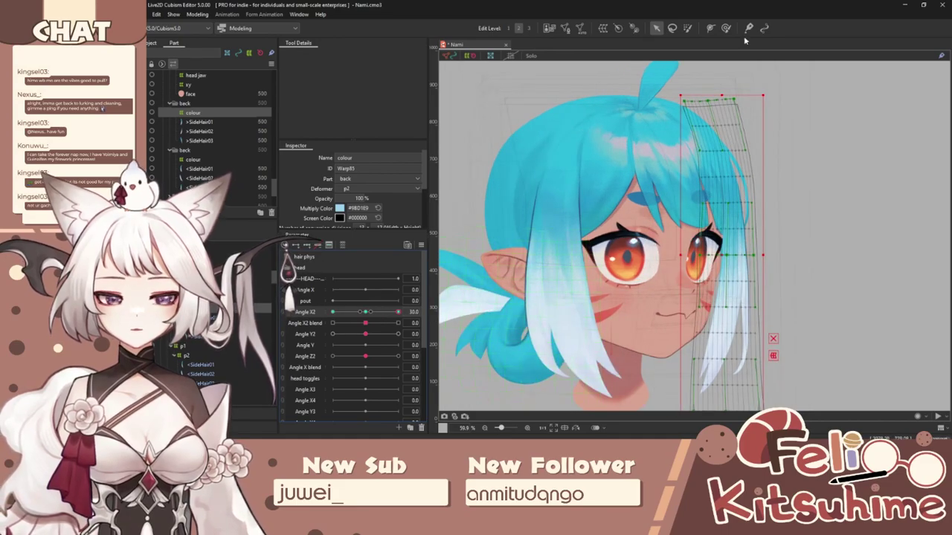
Step: With the deform brush resized as needed, reshape the colour deformer around the far back side strands at Angle X2 30
left_click(725, 30)
key("ctrl+t")
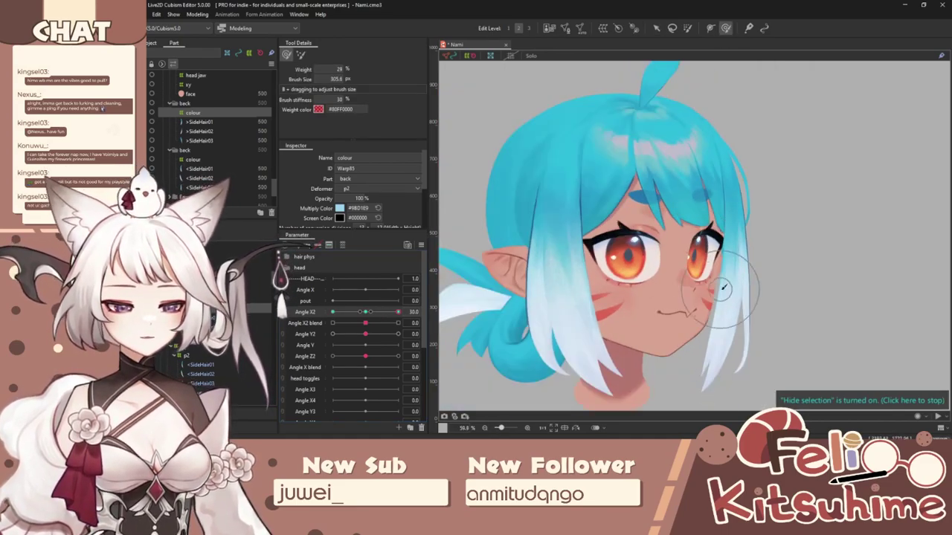
scroll(721, 286, "down", 2)
scroll(647, 215, "up", 4)
key("b")
left_click_drag(660, 190, 718, 224)
mouse_move(746, 257)
left_mouse_down()
mouse_move(671, 252)
mouse_move(688, 255)
mouse_move(717, 218)
mouse_move(676, 200)
left_mouse_up()
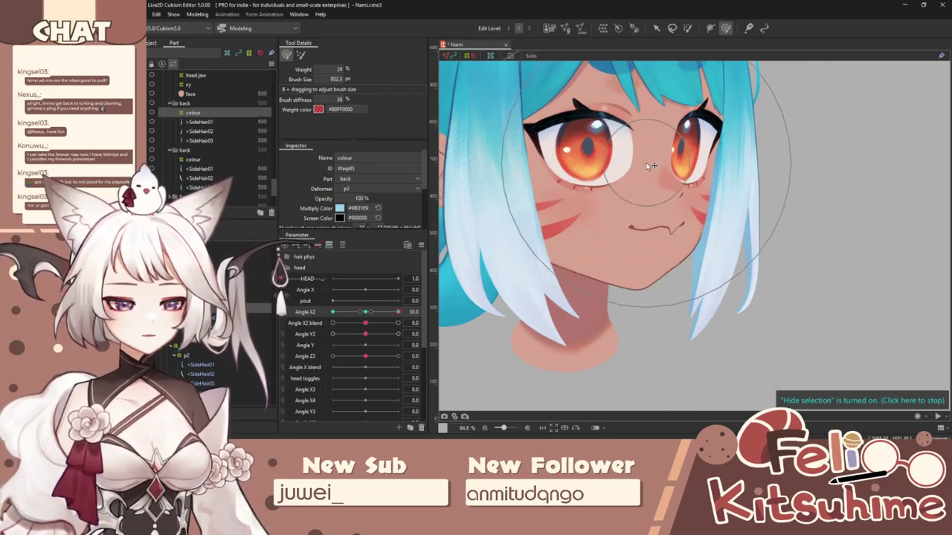
key("b")
mouse_move(655, 278)
left_mouse_down()
mouse_move(645, 287)
mouse_move(666, 357)
left_mouse_up()
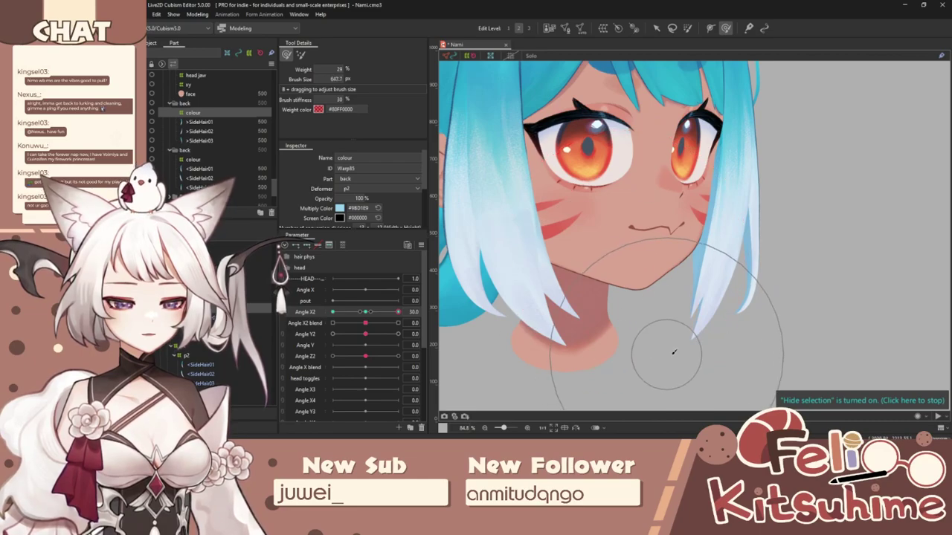
key("b")
mouse_move(723, 253)
left_mouse_down()
mouse_move(718, 244)
mouse_move(746, 290)
left_mouse_up()
key("b")
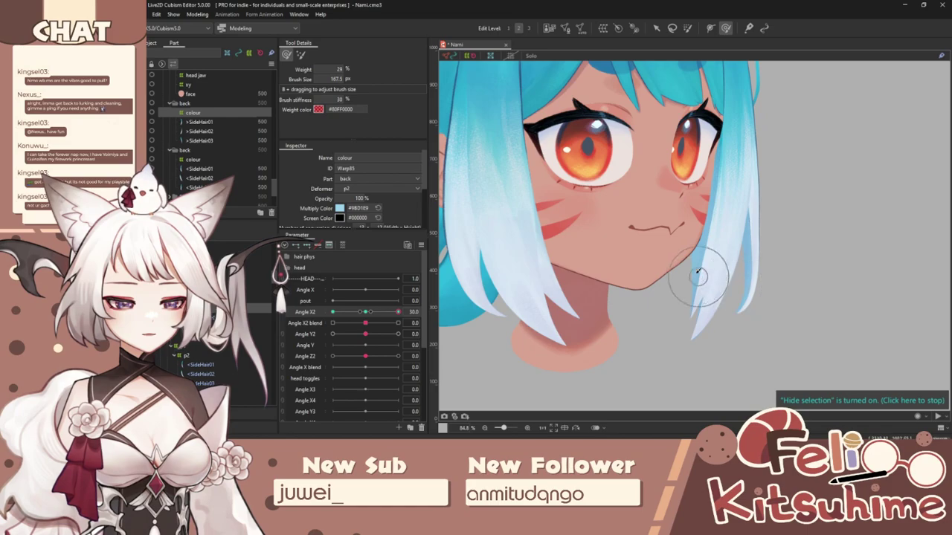
key("b")
left_click_drag(640, 250, 703, 257)
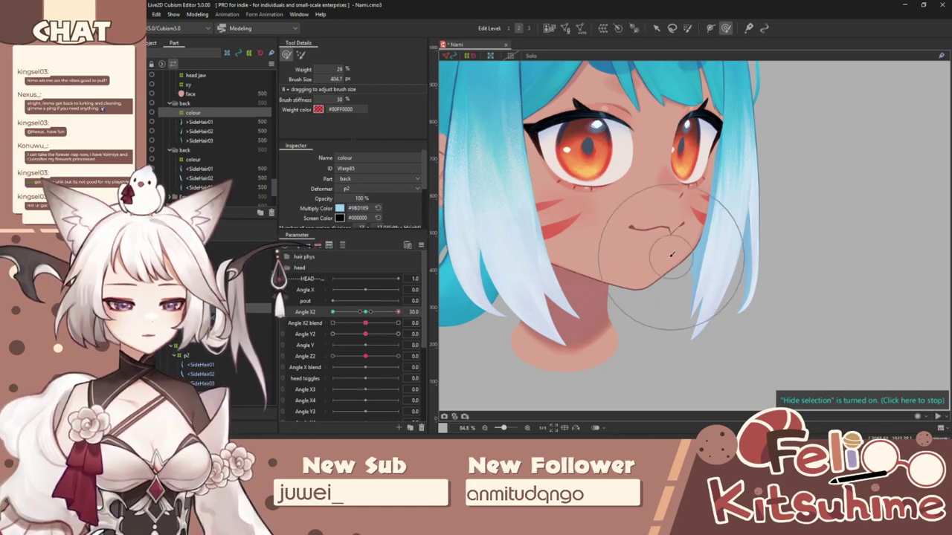
left_click_drag(719, 366, 703, 371)
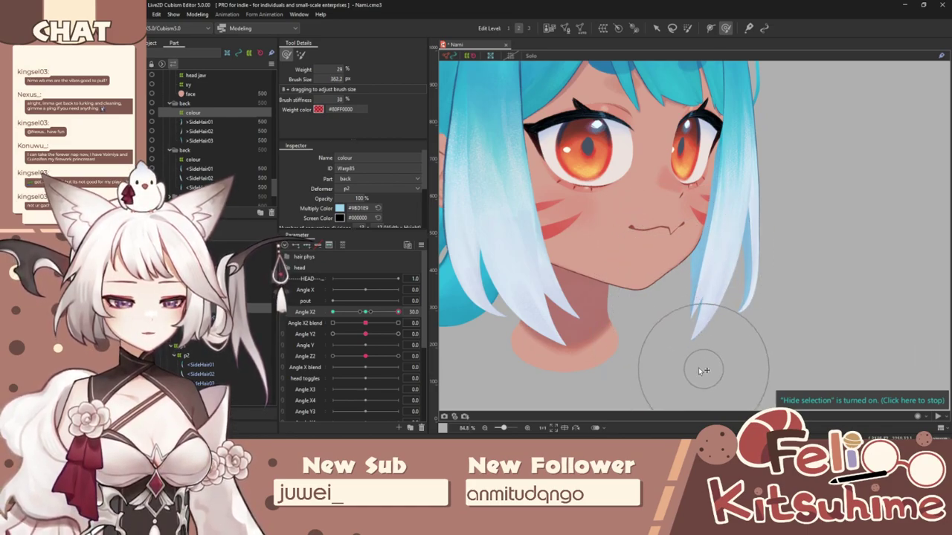
scroll(680, 221, "down", 2)
mouse_move(385, 313)
left_mouse_down()
mouse_move(304, 323)
mouse_move(403, 313)
left_mouse_up()
Step: Preview the new back strands in Physics Settings by turning the head from side to side, and close the window
left_click(198, 15)
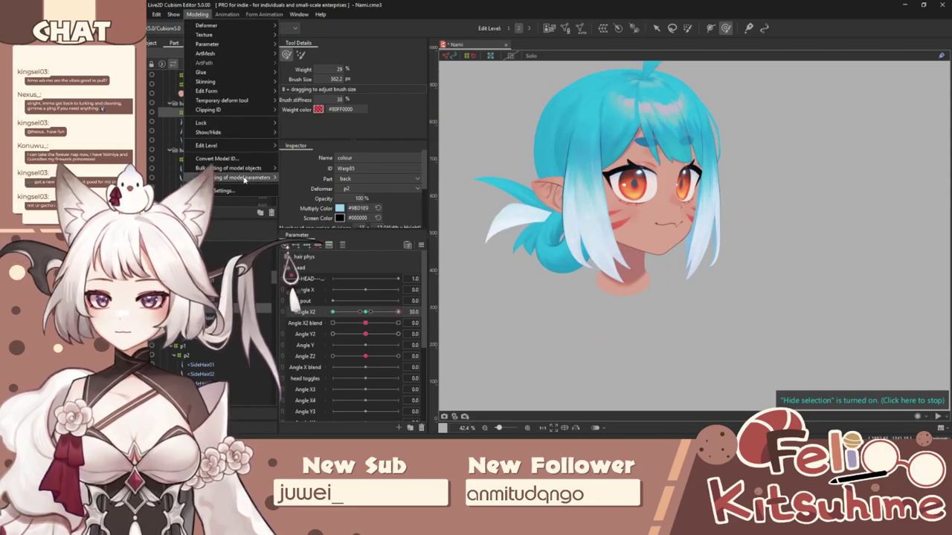
left_click(243, 197)
scroll(771, 110, "up", 5)
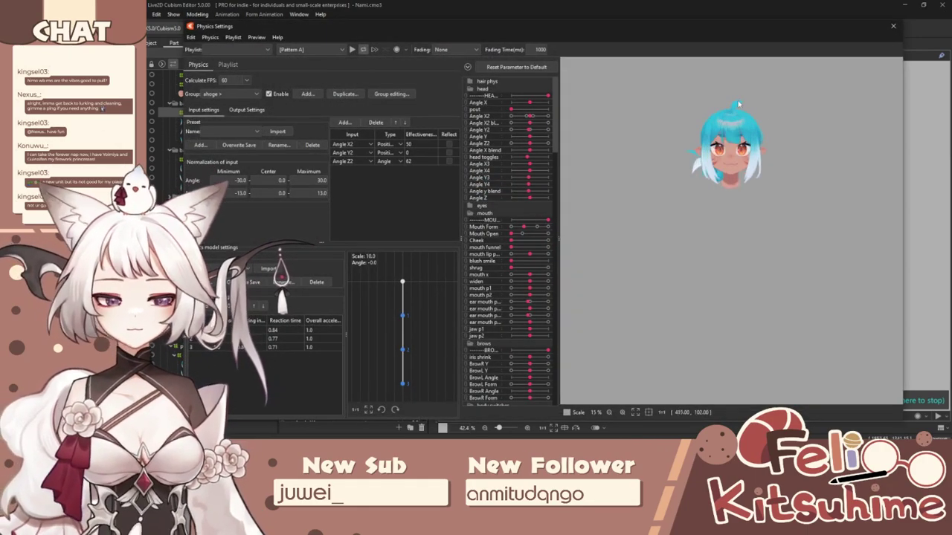
left_click_drag(922, 263, 512, 264)
left_click_drag(634, 272, 518, 288)
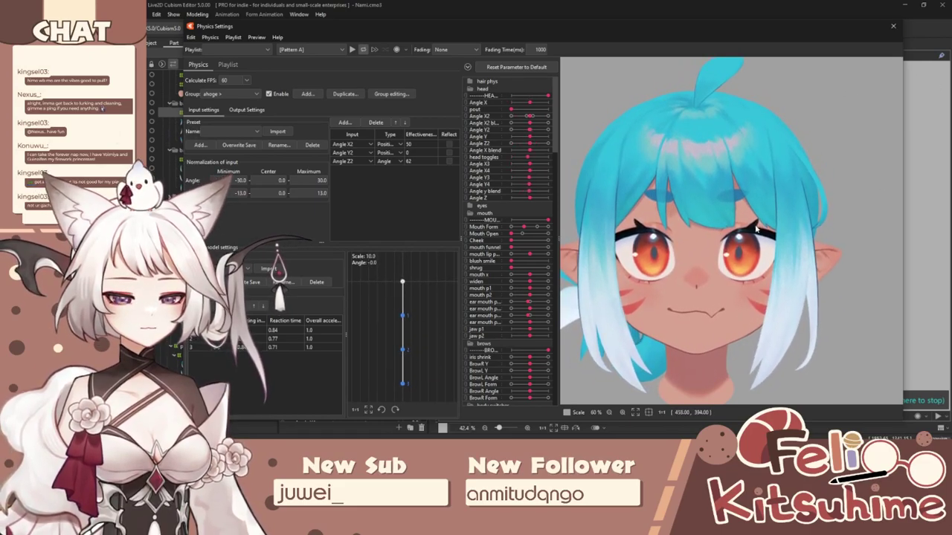
left_click_drag(756, 228, 500, 254)
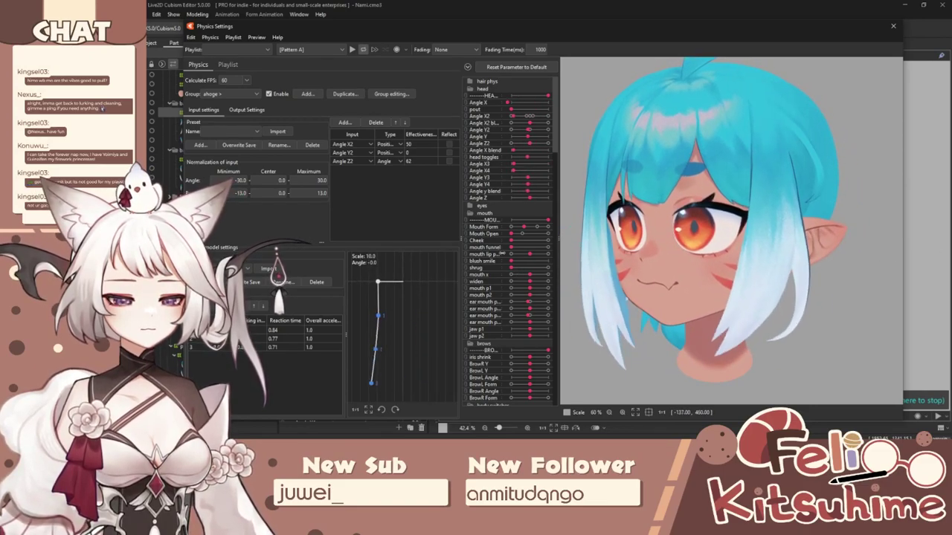
left_click(893, 26)
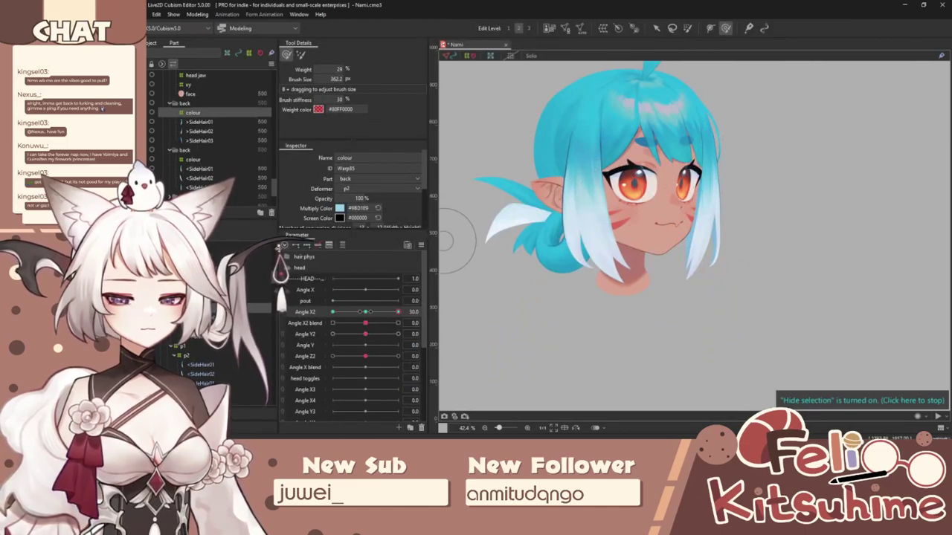
Step: Nest the back part holding the >SideHair copies inside the <SideHair back part, below its meshes
left_click(186, 104)
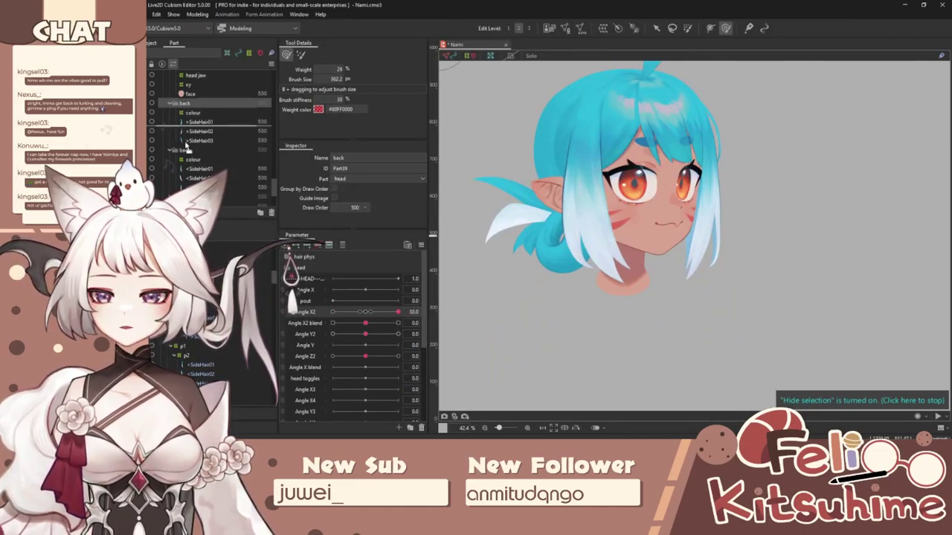
mouse_move(186, 135)
left_mouse_down()
mouse_move(186, 110)
mouse_move(195, 153)
mouse_move(194, 123)
left_mouse_up()
left_click(185, 105)
scroll(197, 139, "down", 3)
Step: Check the rearranged back strands in Physics Settings by swinging the head, and close the window
left_click(187, 15)
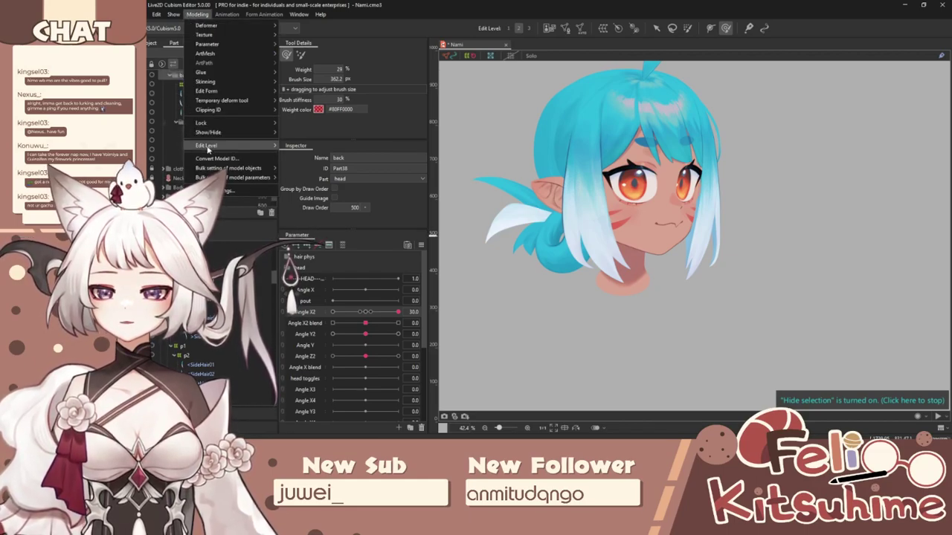
left_click(215, 191)
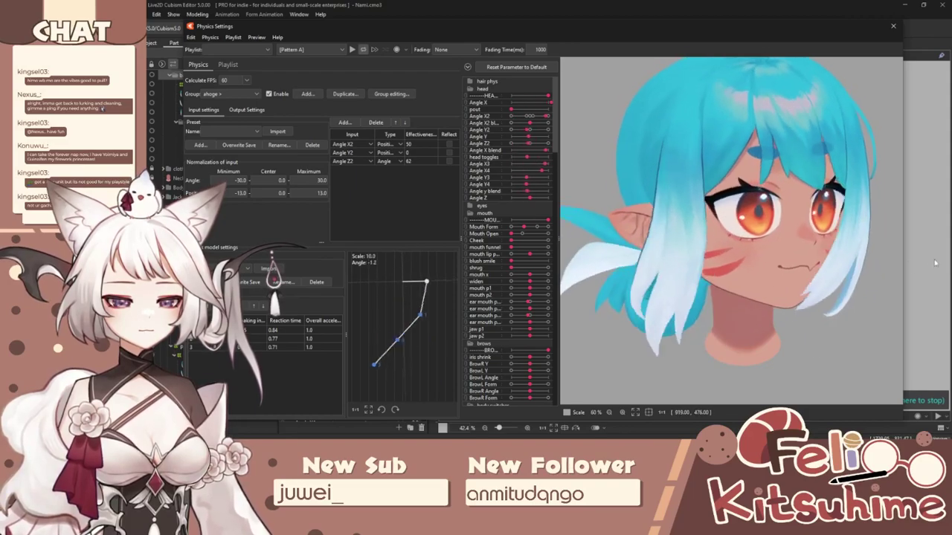
left_click(893, 25)
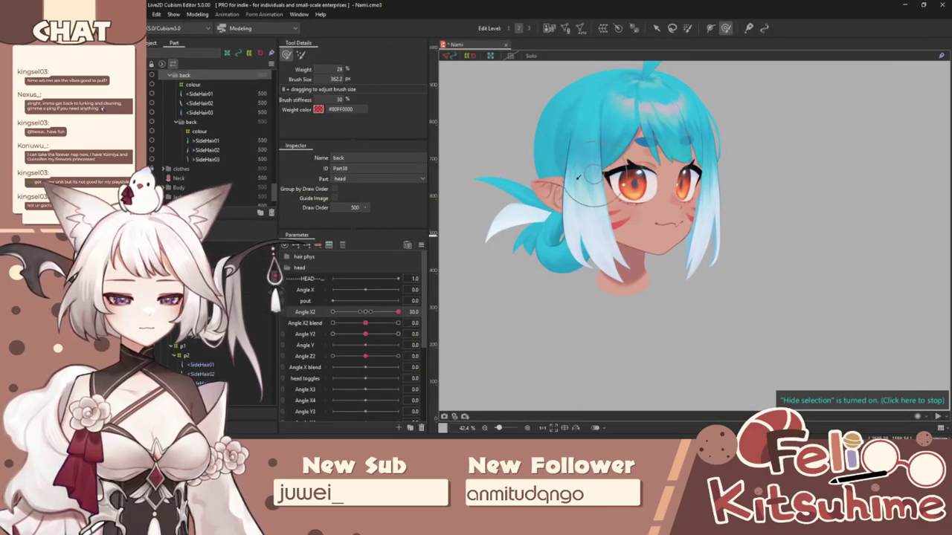
Step: Return Angle X2 to 0 and wrap the <side hair mesh in a parent warp deformer named p1
left_click_drag(397, 312, 364, 313)
key("v")
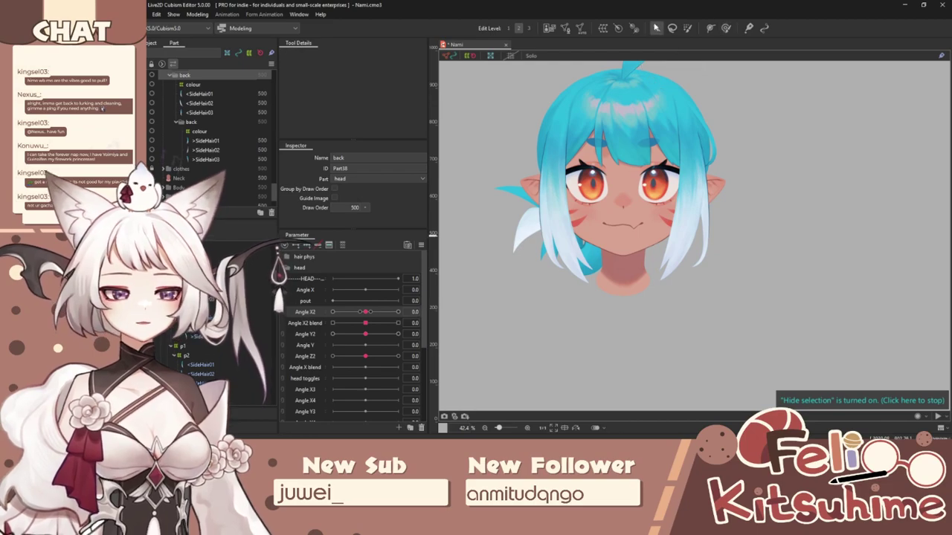
scroll(580, 130, "up", 5)
key("ctrl+t")
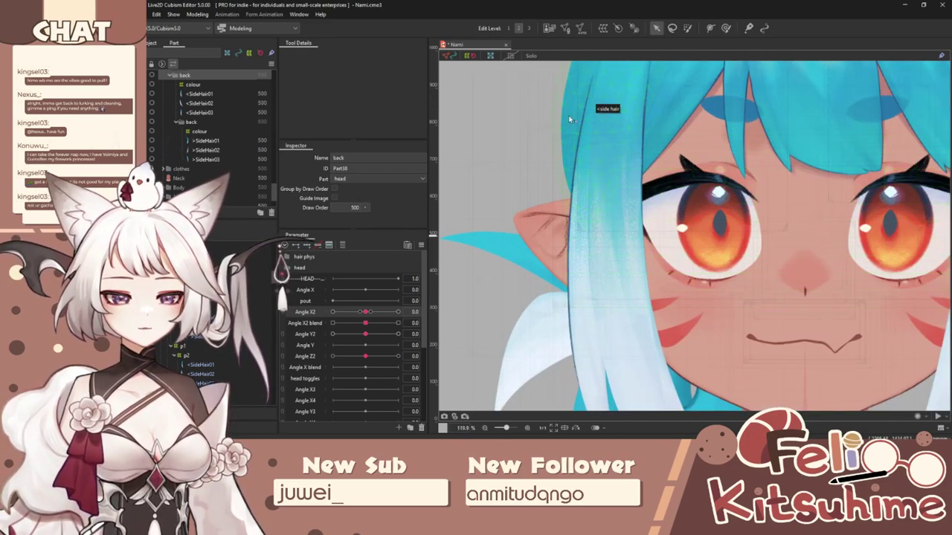
left_click(569, 119)
scroll(554, 236, "down", 2)
left_click(726, 28)
scroll(240, 376, "down", 1)
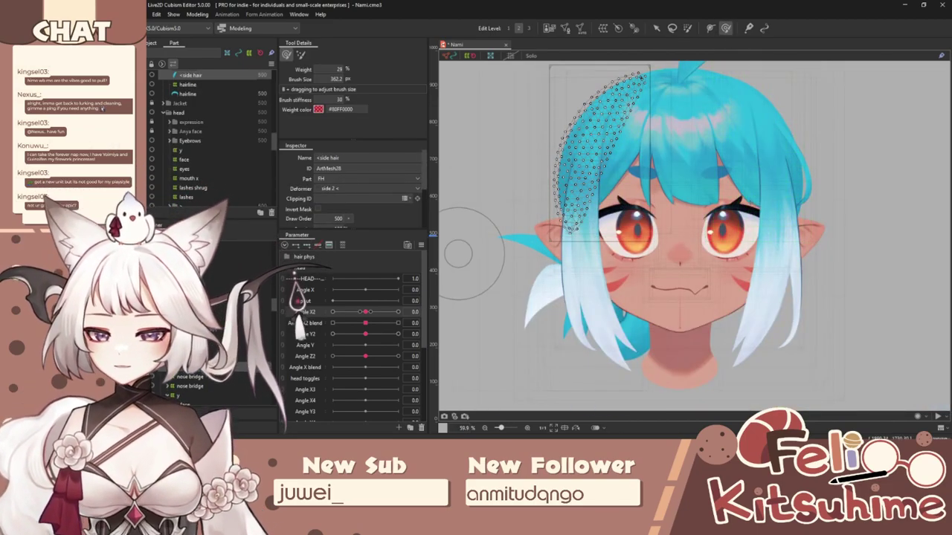
left_click(600, 28)
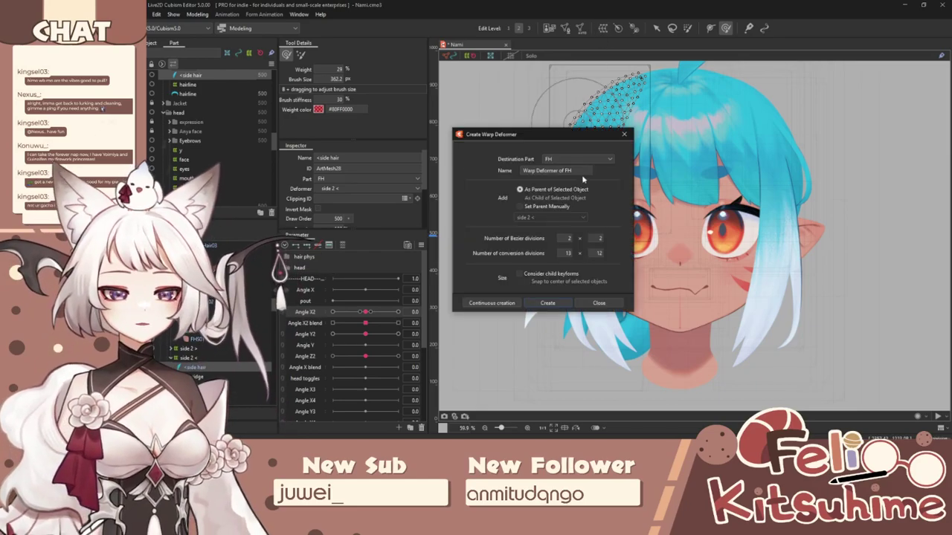
type("pf")
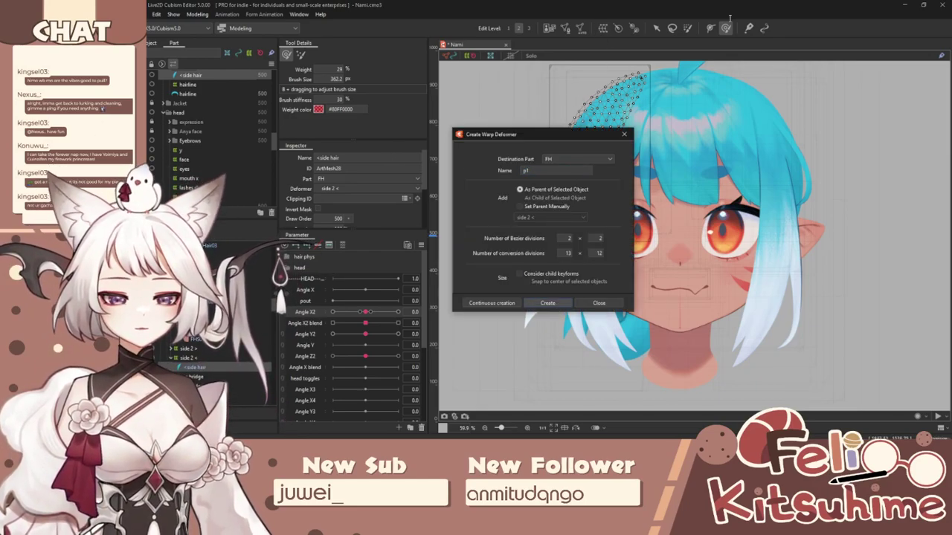
key("Return")
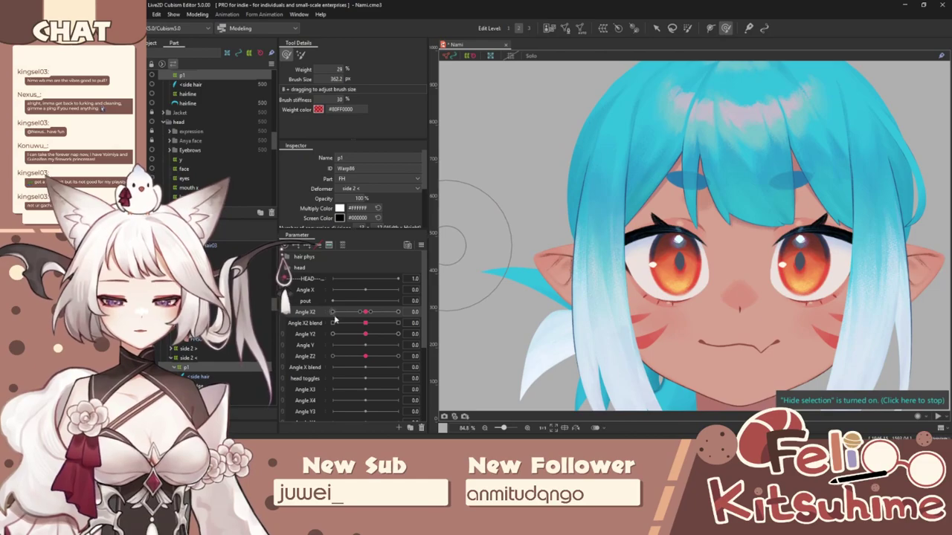
Step: Add keys at both ends and the middle of side strand < for the p1 warp deformer around <side hair
left_click(286, 269)
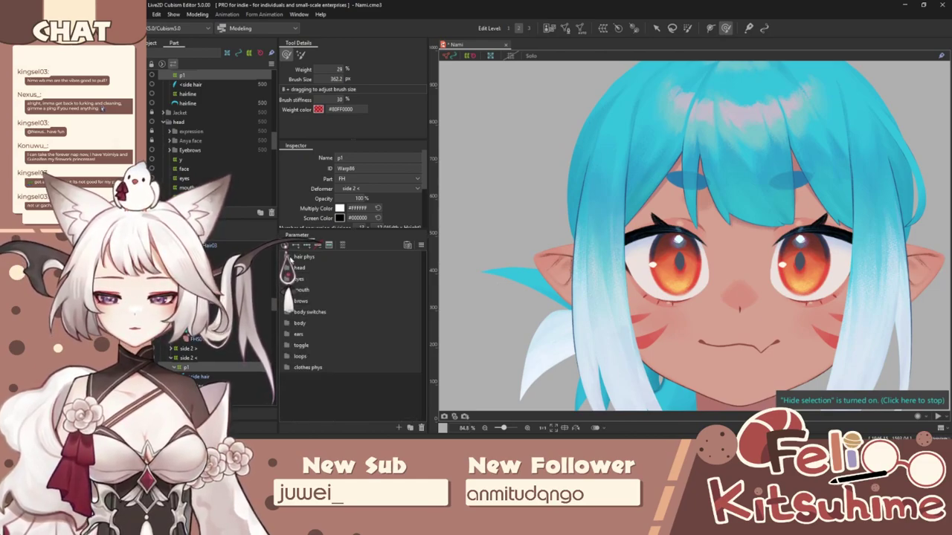
left_click(287, 257)
scroll(316, 349, "down", 4)
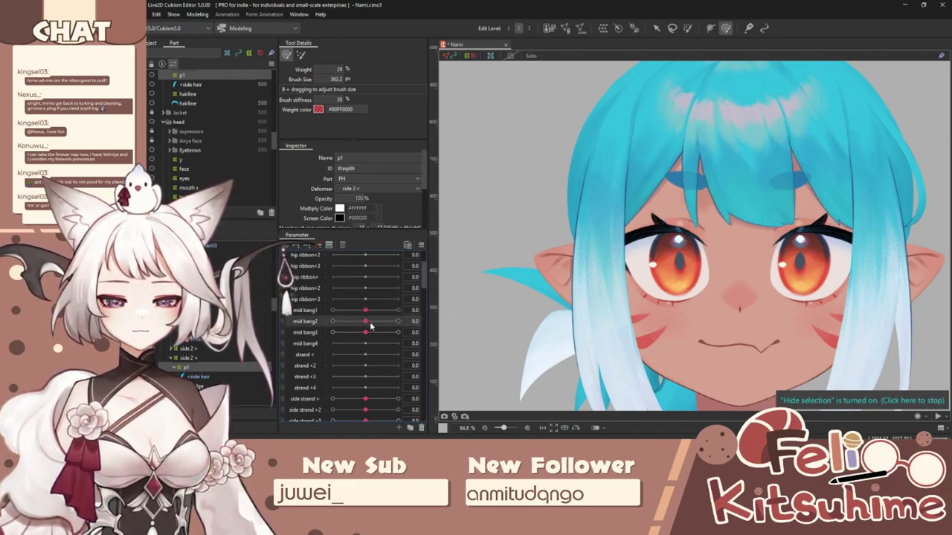
scroll(365, 334, "down", 2)
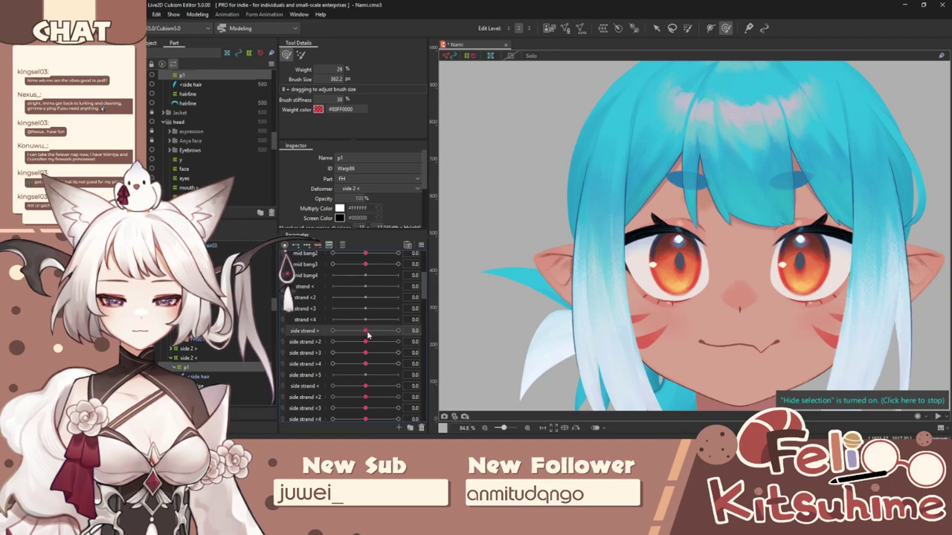
left_click_drag(365, 386, 398, 386)
mouse_move(515, 227)
left_mouse_down()
mouse_move(584, 272)
mouse_move(523, 301)
left_mouse_up()
left_click(366, 386)
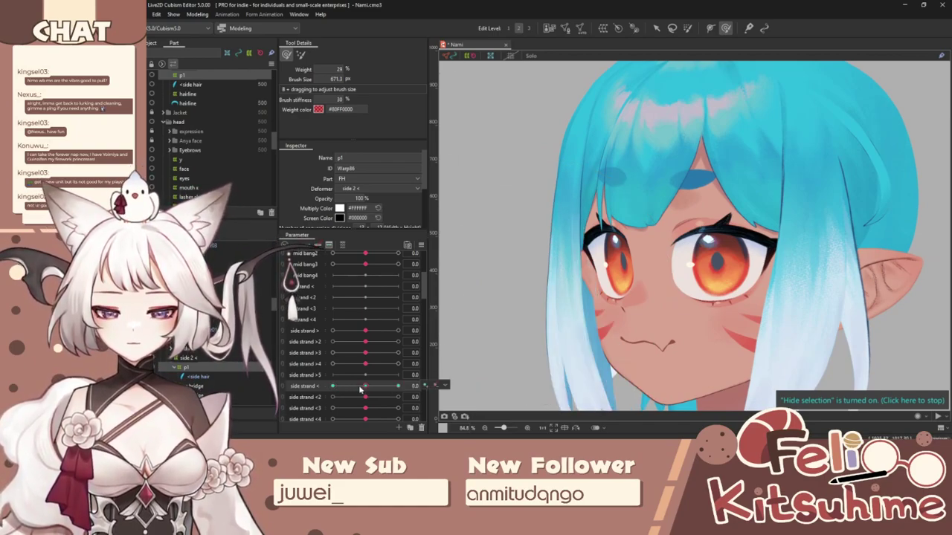
Step: Return Angle X2 to 0 so the head faces forward
scroll(368, 342, "up", 4)
left_click(288, 257)
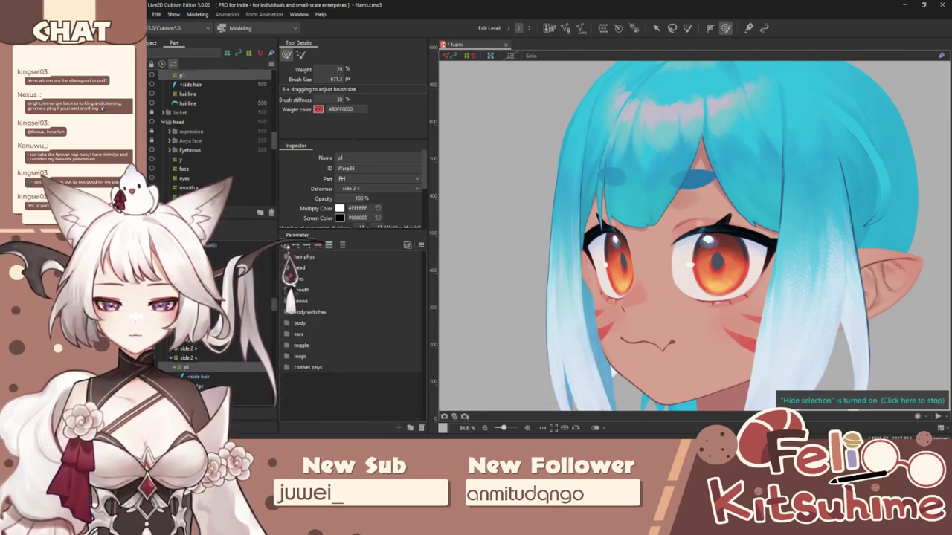
left_click(288, 267)
left_click(365, 312)
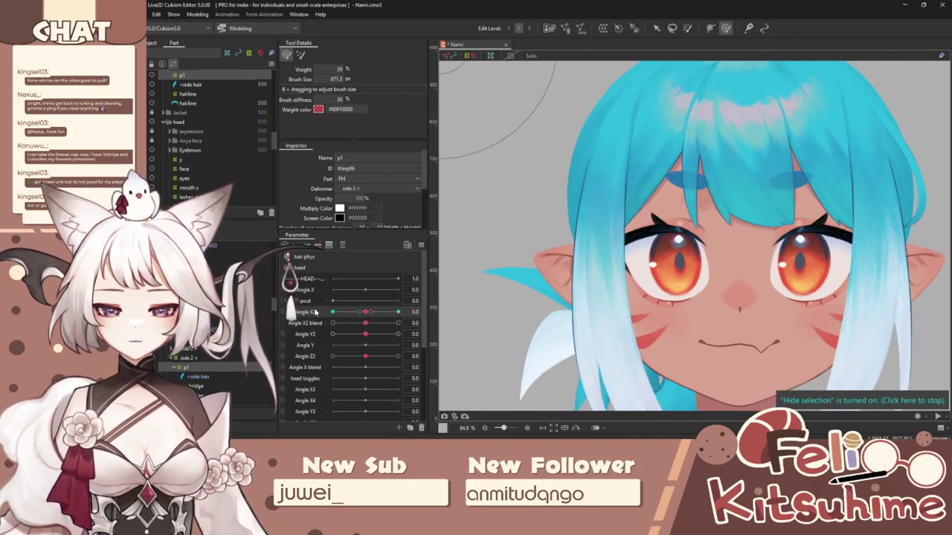
Step: Set side strand < to 1.0 and bend the <side hair strand inward toward the face with the deform brush
left_click(289, 258)
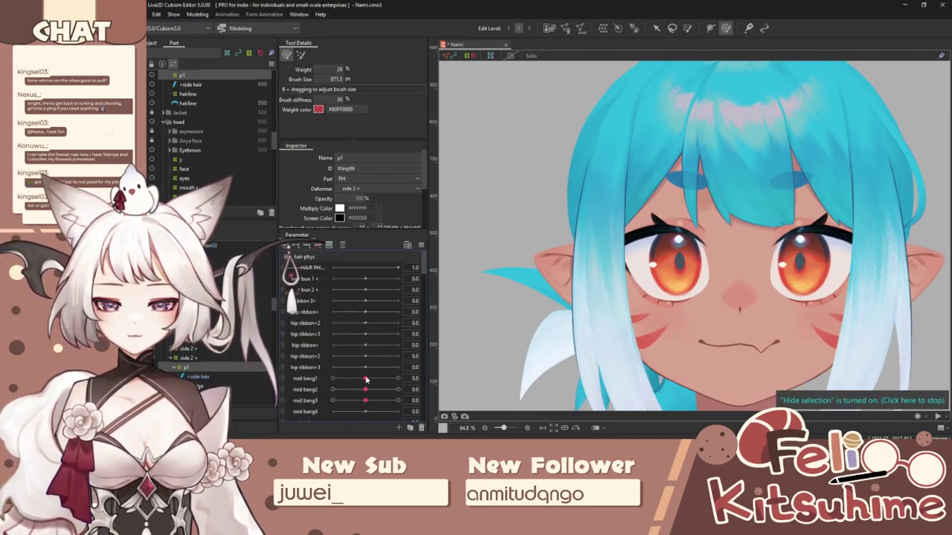
scroll(365, 383, "down", 5)
left_click_drag(366, 284, 399, 284)
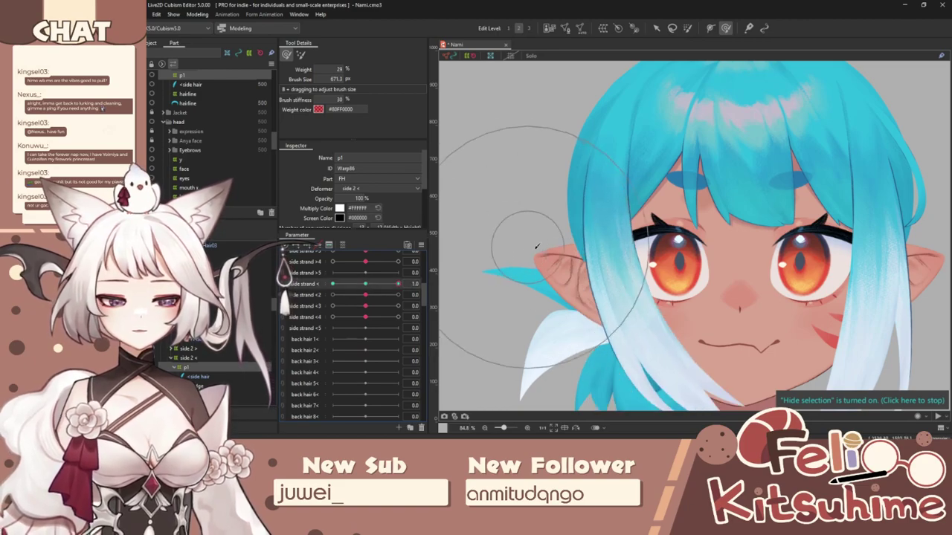
key("b")
left_click_drag(541, 258, 561, 266)
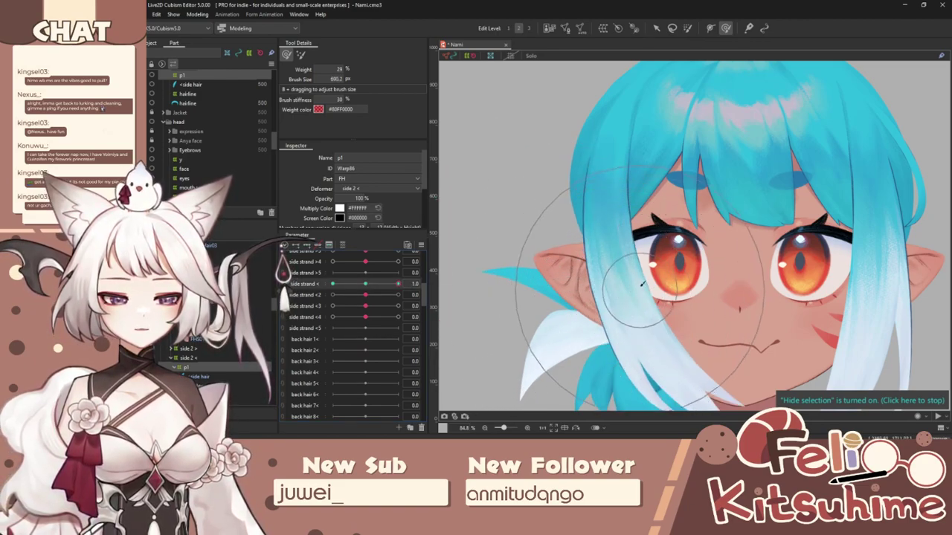
key("b")
left_click_drag(638, 288, 562, 237)
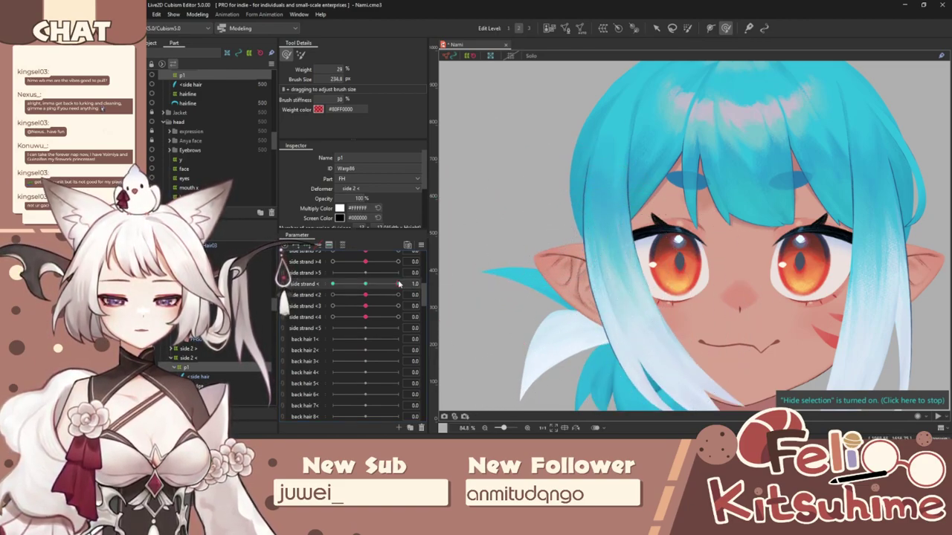
Step: Set side strand < to -1.0 and bend the <side hair strand outward away from the face
left_click_drag(398, 284, 333, 284)
key("b")
left_click_drag(549, 271, 622, 275)
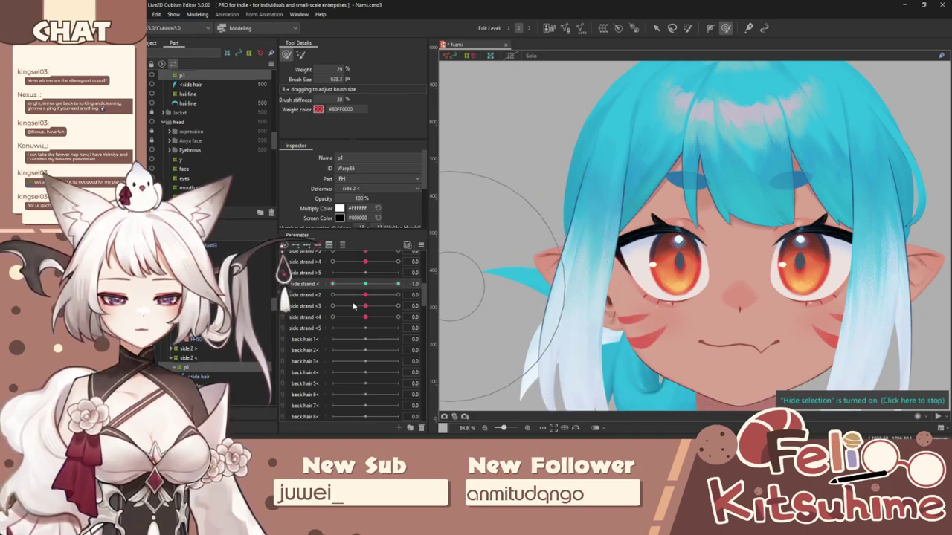
Step: Return side strand < to 0 and apply Ellipse Interpolation to its keys on p1
left_click_drag(332, 284, 364, 296)
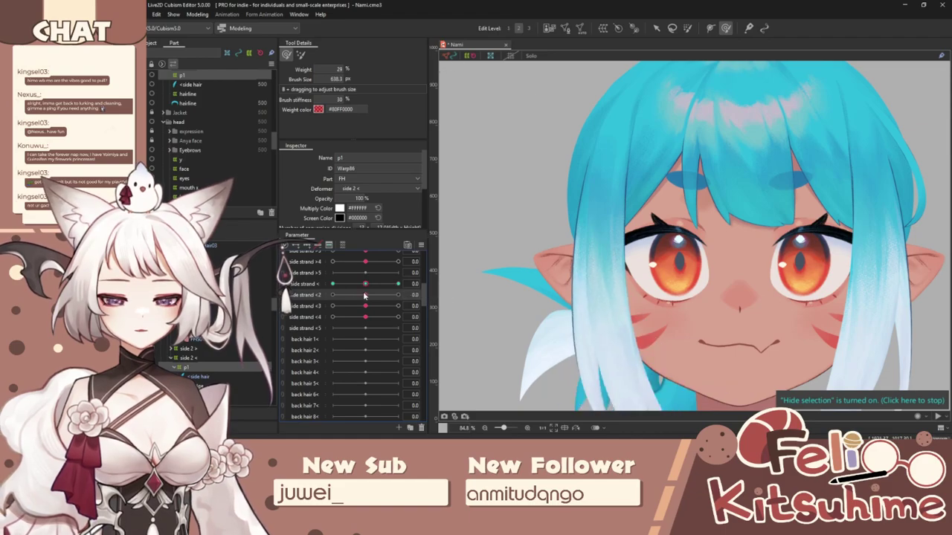
left_click(421, 245)
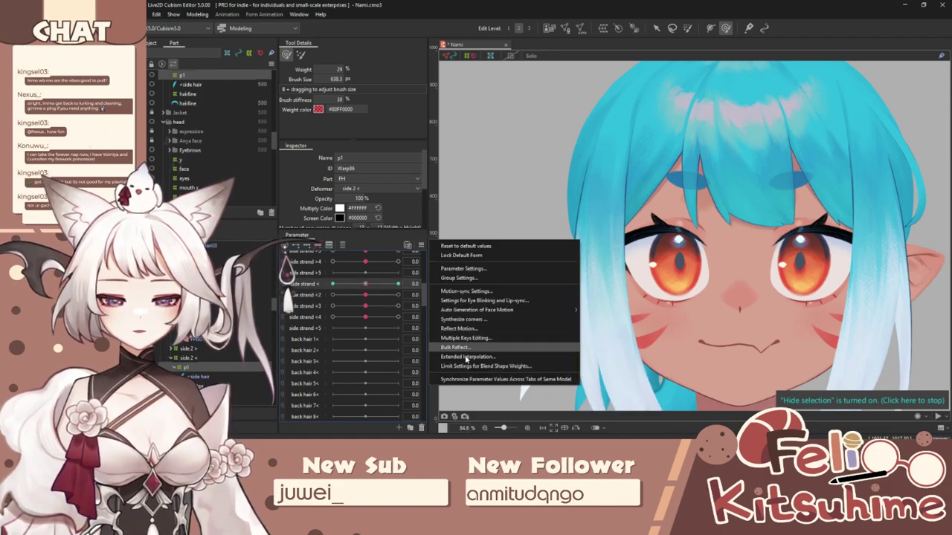
left_click(467, 357)
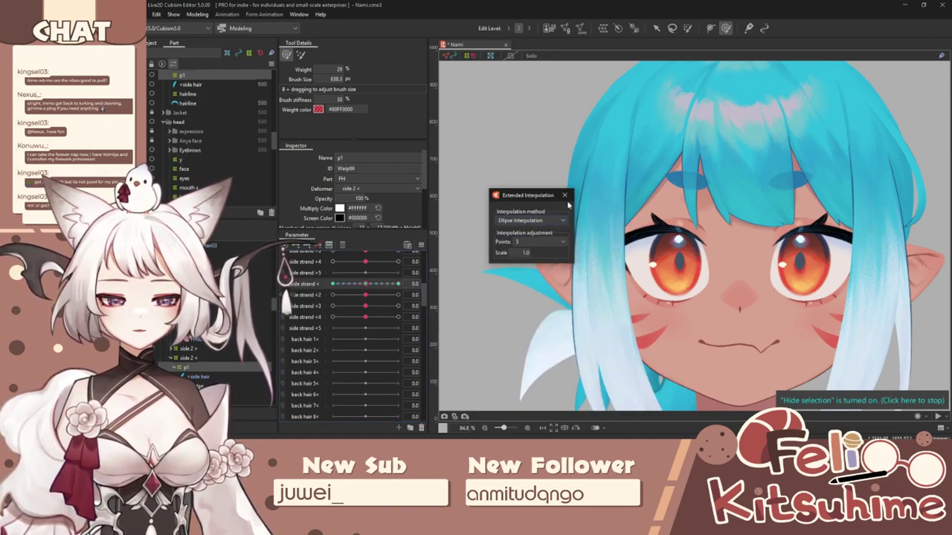
left_click(564, 195)
Step: Key p1 on front hair Y1 and shape the <side hair strand at both the 1.0 and -1.0 ends
scroll(499, 216, "down", 2)
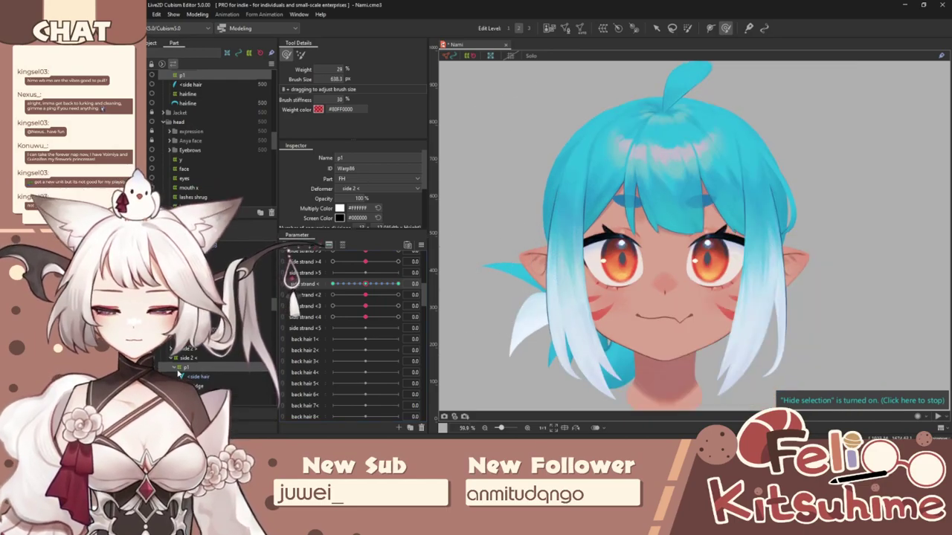
scroll(364, 288, "down", 5)
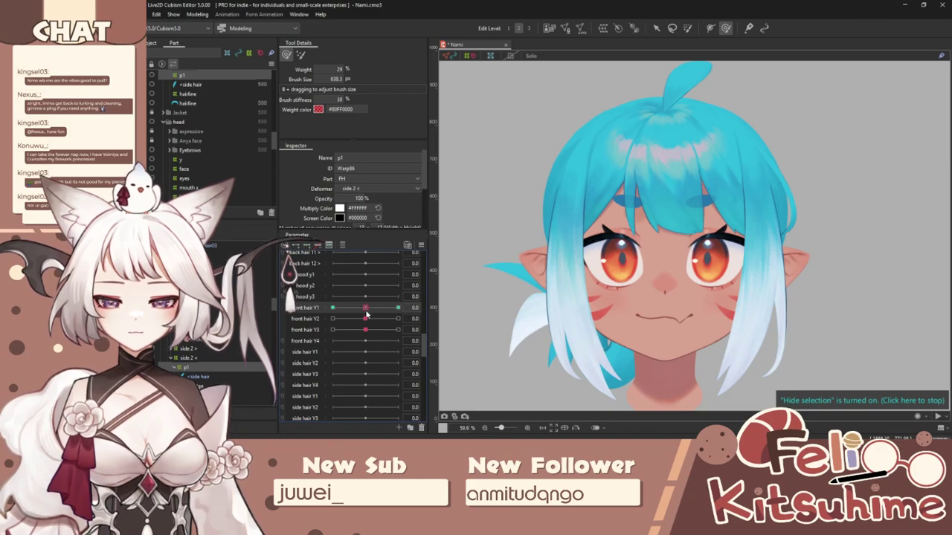
left_click(398, 307)
scroll(521, 179, "up", 3)
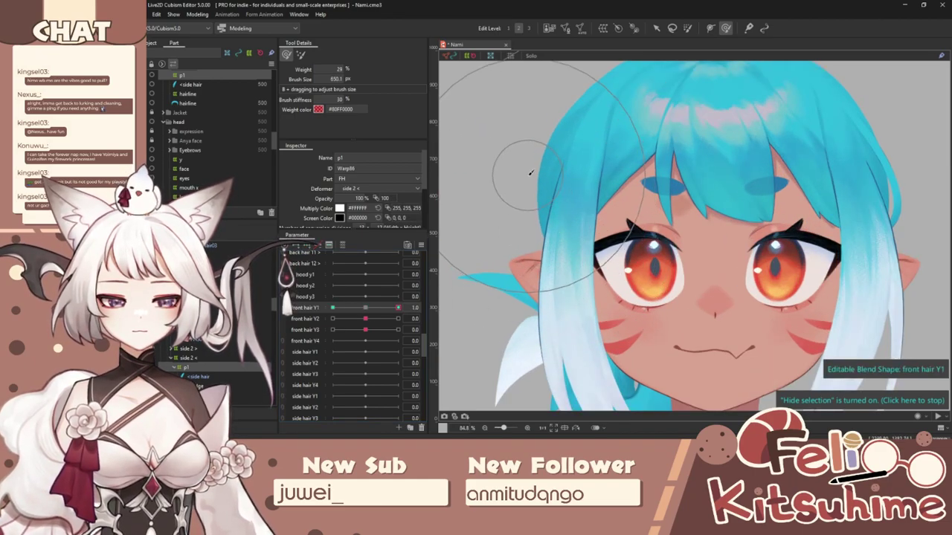
mouse_move(367, 308)
left_mouse_down()
mouse_move(298, 315)
mouse_move(466, 293)
mouse_move(330, 304)
mouse_move(413, 298)
left_mouse_up()
left_click_drag(574, 242, 558, 143)
mouse_move(398, 308)
left_mouse_down()
mouse_move(361, 313)
mouse_move(430, 309)
mouse_move(281, 322)
mouse_move(429, 312)
mouse_move(321, 322)
left_mouse_up()
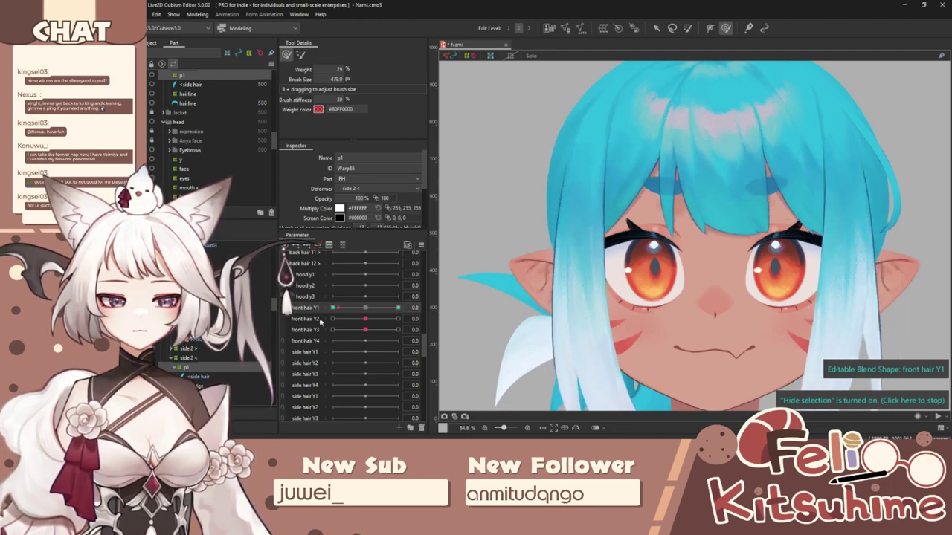
Step: Reset front hair Y1 to 0 and replace its linear interpolation with a curved extended interpolation
left_click(365, 307)
left_click(421, 245)
left_click(476, 340)
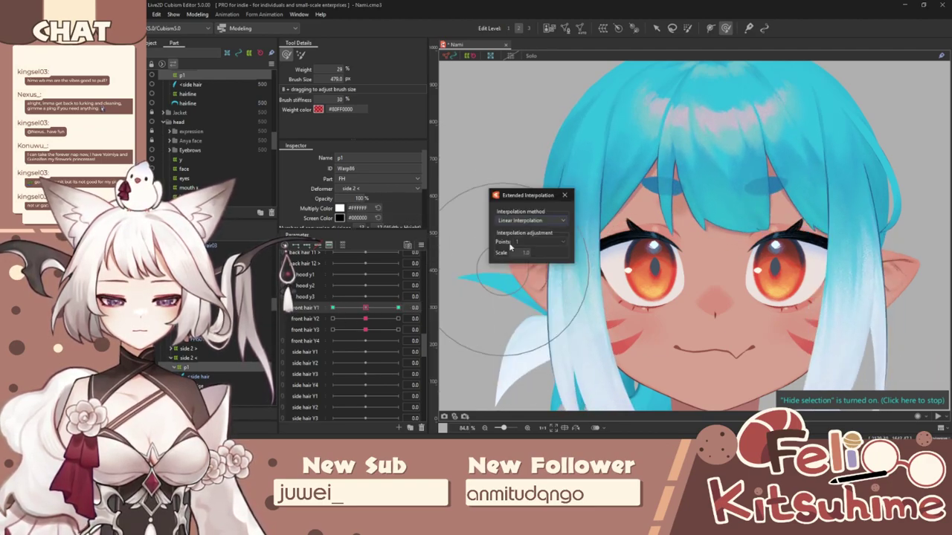
left_click(516, 221)
left_click(521, 239)
left_click(565, 195)
Step: Key p1 on front hair Y2 and deform the <side hair strand at 1.0 and -1.0
mouse_move(365, 321)
left_mouse_down()
mouse_move(434, 319)
mouse_move(365, 327)
mouse_move(402, 320)
left_mouse_up()
left_click(306, 246)
key("b")
mouse_move(580, 273)
left_mouse_down()
mouse_move(563, 271)
mouse_move(574, 279)
left_mouse_up()
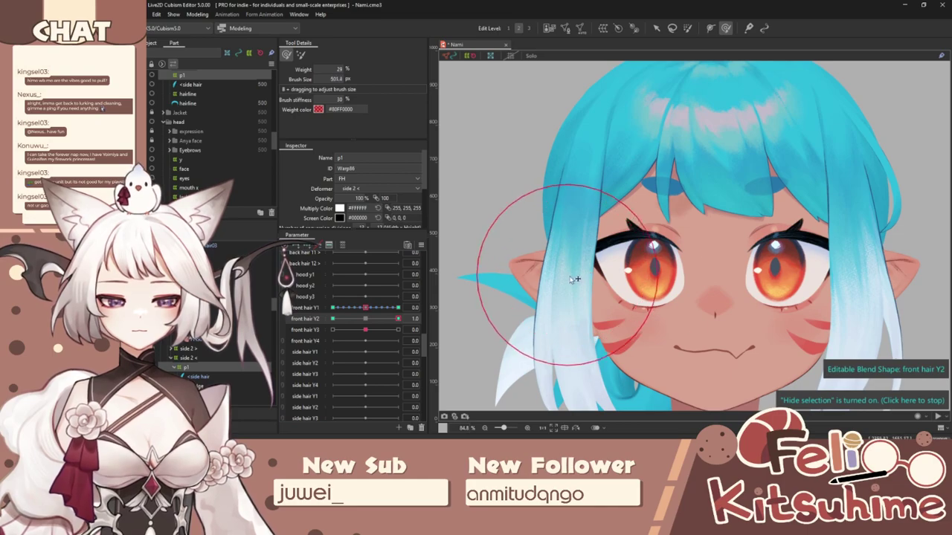
left_click(332, 318)
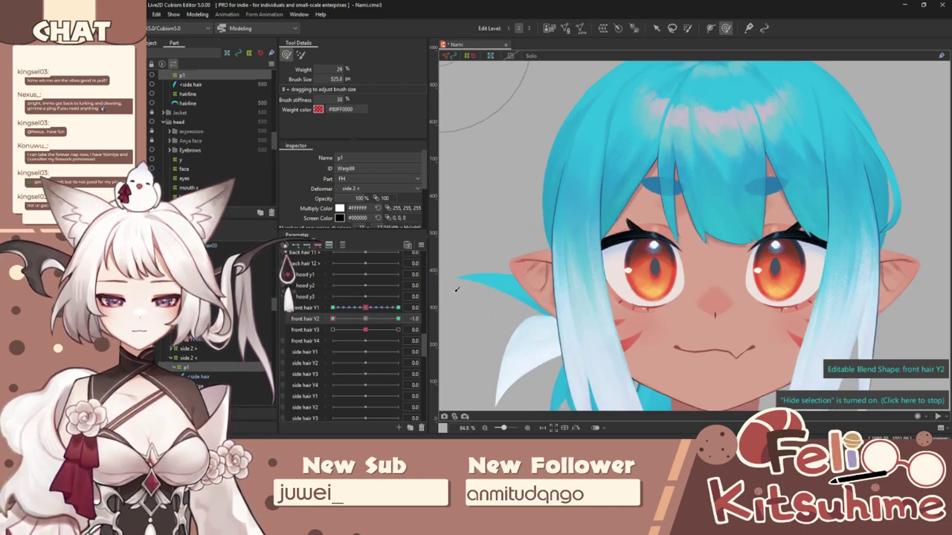
left_click(365, 319)
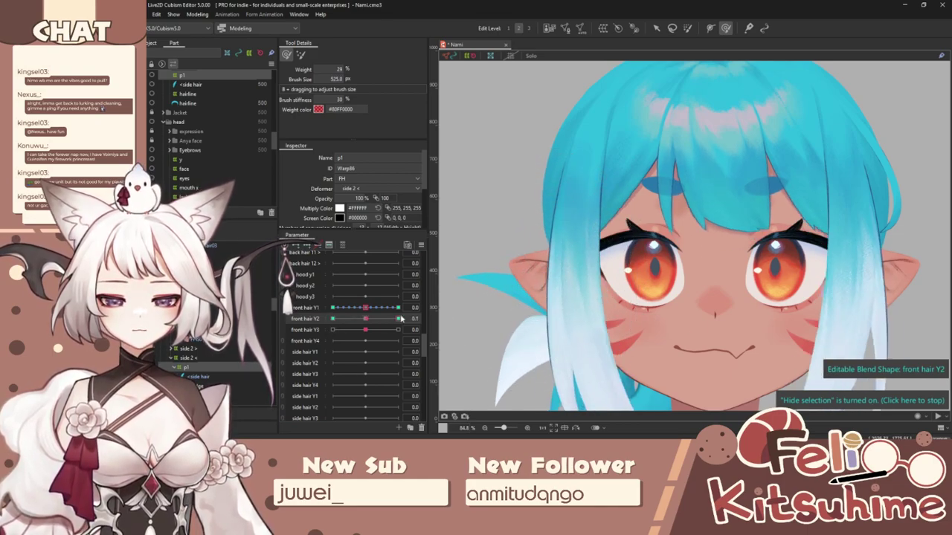
left_click(398, 318)
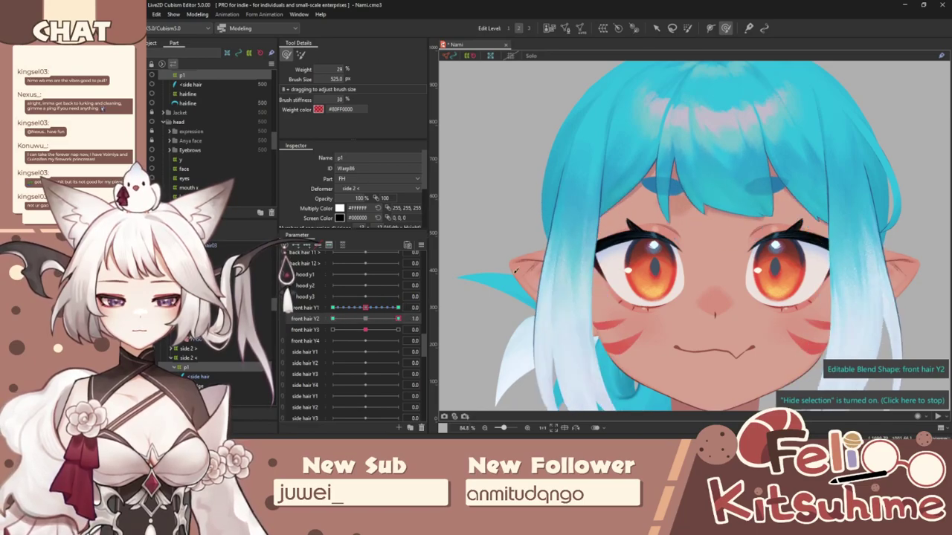
Step: Move front hair Y2 off its end key and apply a curved extended interpolation to its keys
left_click_drag(398, 318, 364, 319)
left_click(419, 246)
left_click(476, 351)
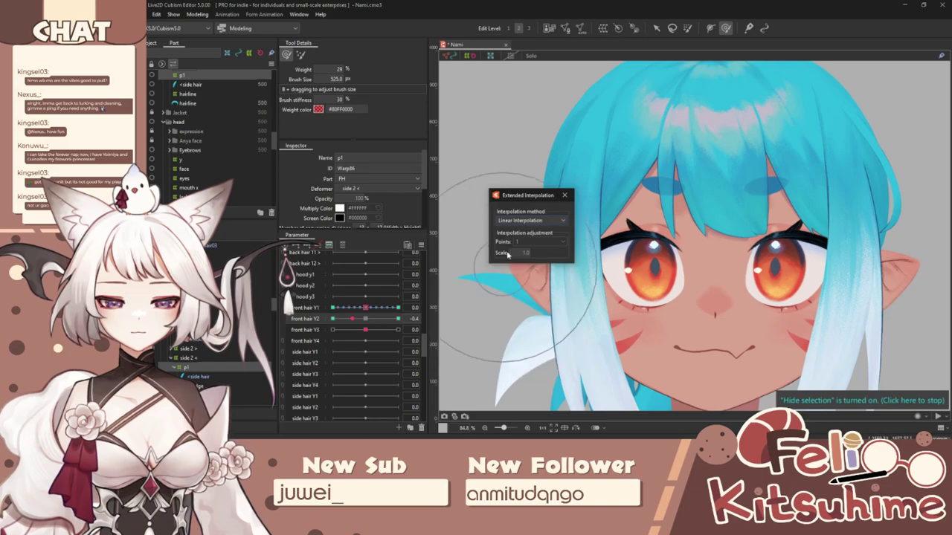
left_click(565, 197)
Step: Preview the side hair movement in Physics Settings by turning the head, and close the window
left_click(197, 15)
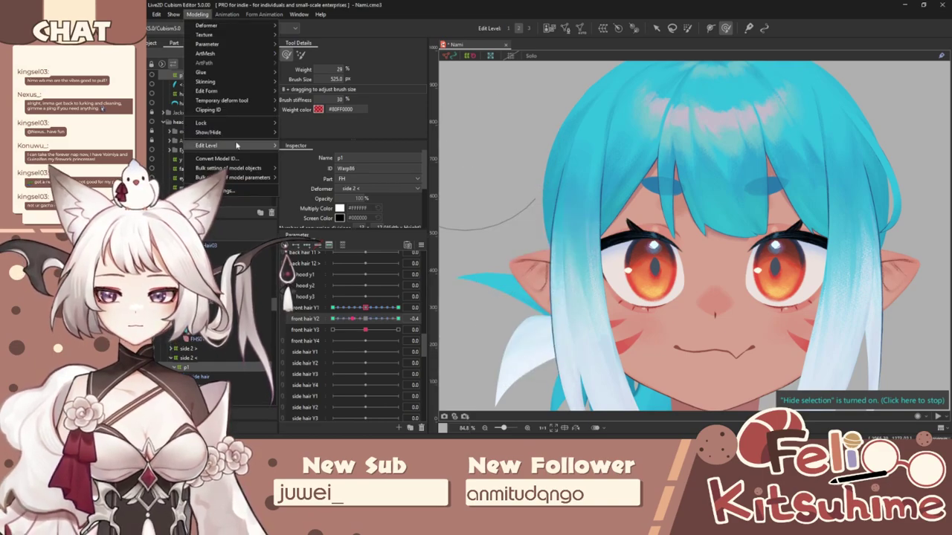
left_click(246, 190)
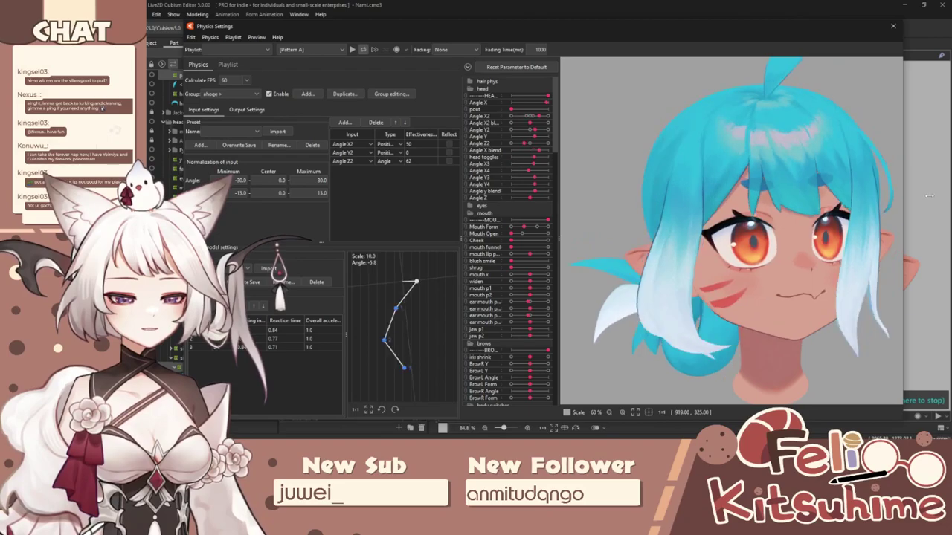
left_click(893, 27)
Step: Wrap the >side hair mesh in a parent warp deformer named p1 with 2 × 2 Bezier divisions
scroll(703, 249, "down", 3)
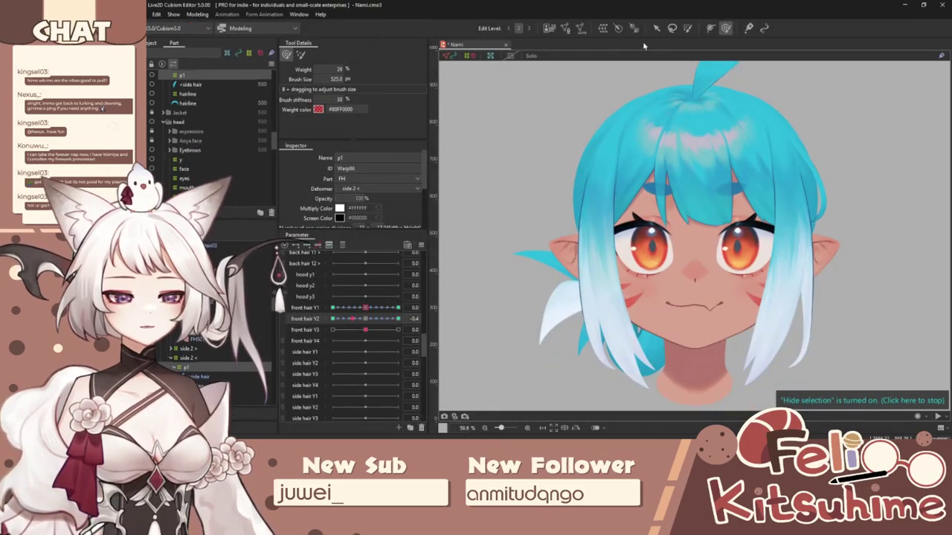
left_click(656, 28)
scroll(805, 172, "up", 2)
left_click(805, 173)
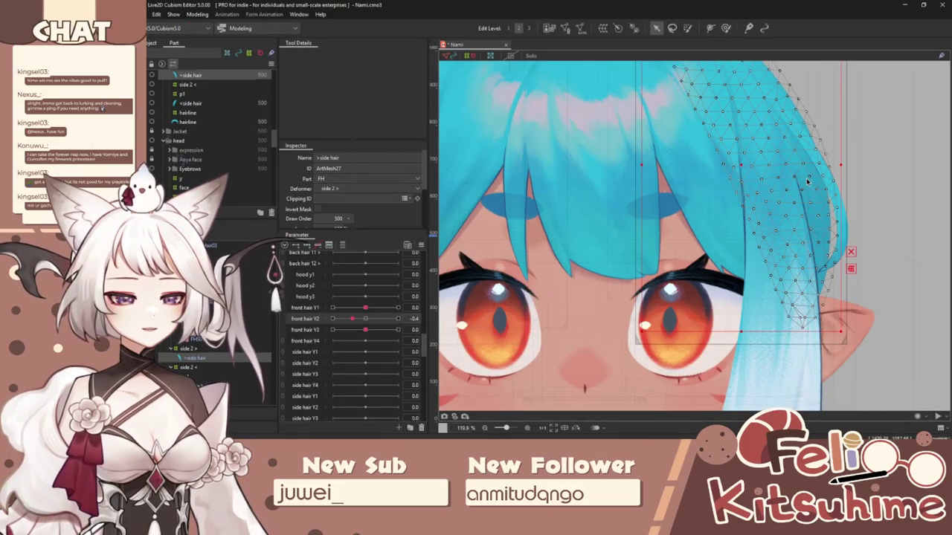
scroll(806, 177, "down", 1)
left_click(603, 29)
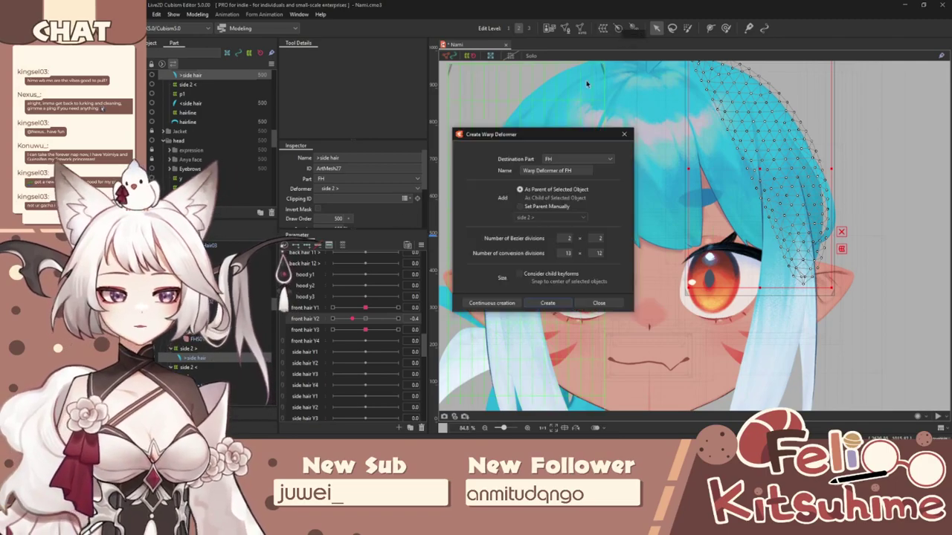
left_click(546, 303)
Step: Key the new p1 on front hair Y1, shape the >side hair strand at 1.0 and -1.0, and return to 0
scroll(304, 297, "up", 1)
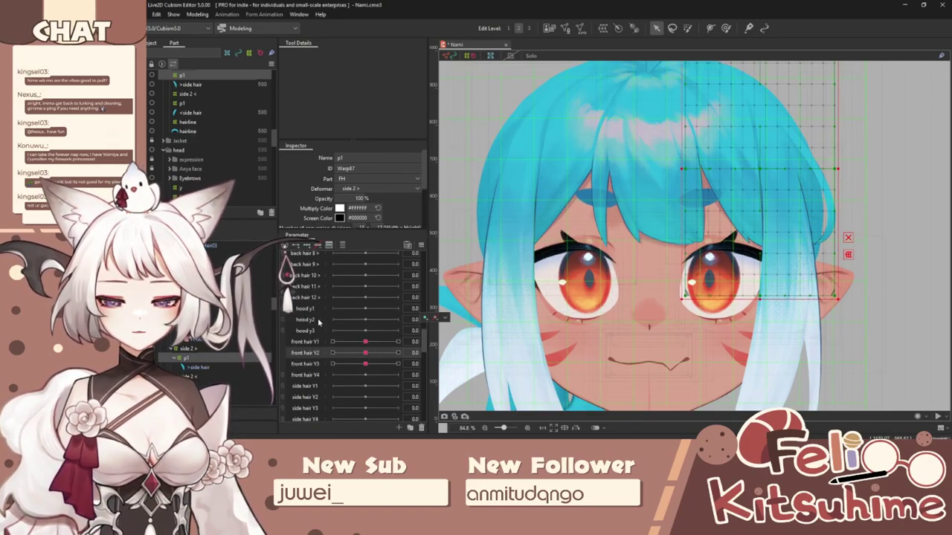
key("ctrl+t")
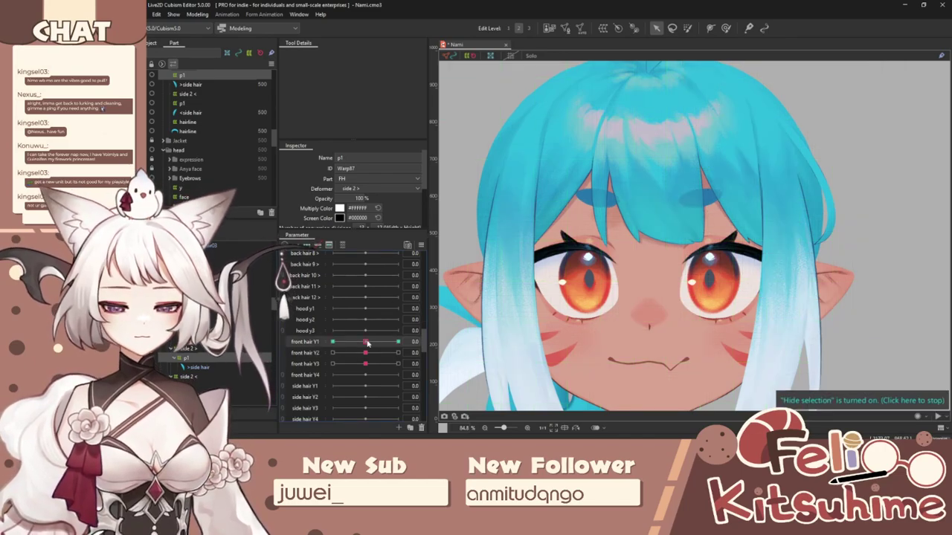
left_click_drag(366, 342, 400, 342)
key("b")
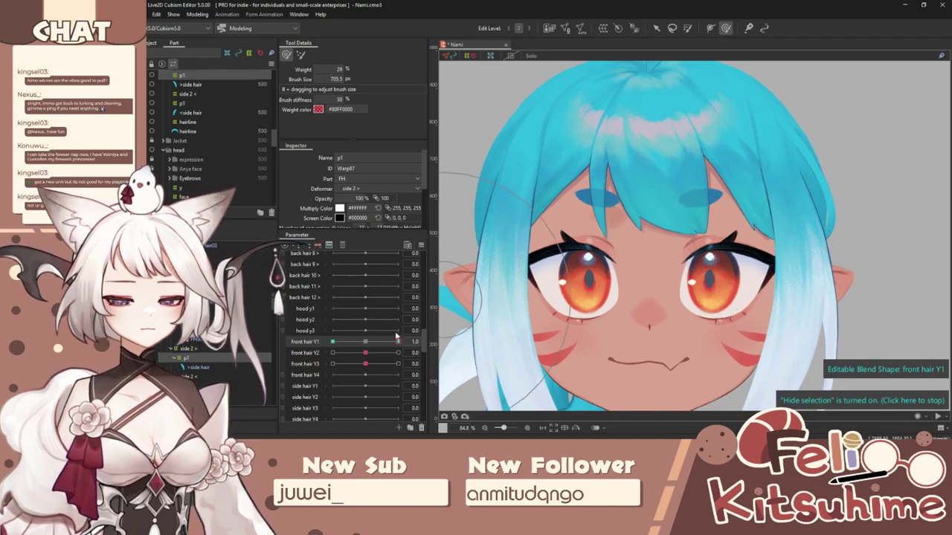
left_click_drag(399, 342, 332, 342)
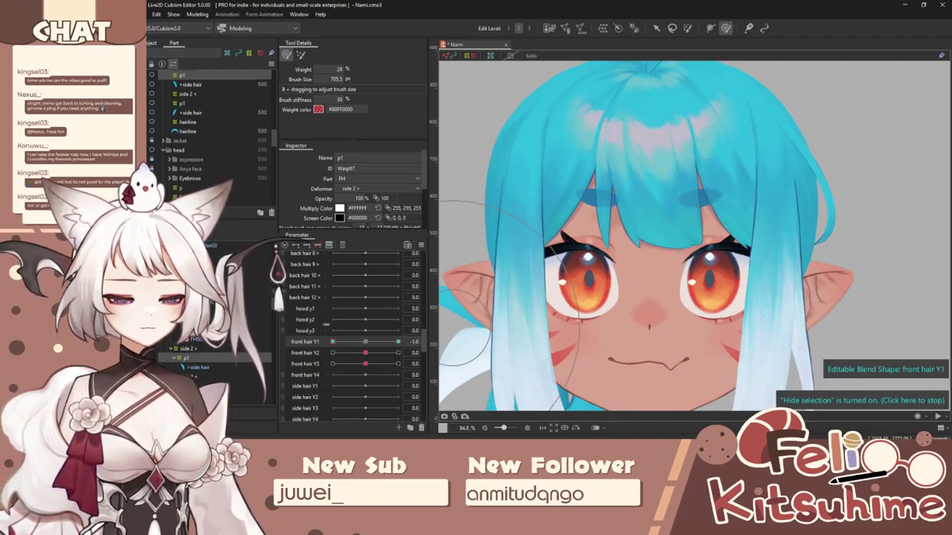
key("Right")
left_click_drag(556, 328, 364, 346)
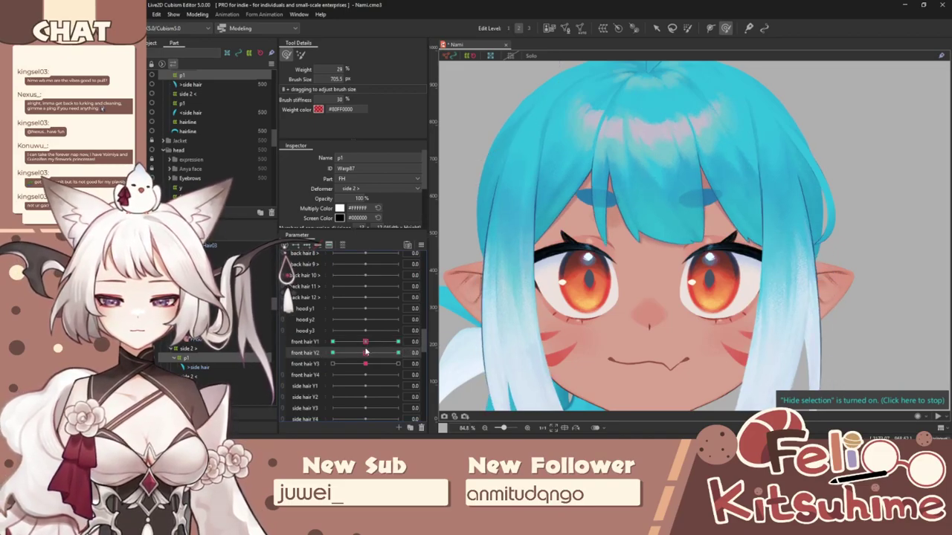
Step: Check front hair Y2 at 1.0, return it to 0, and give its keys on p1 an ellipse extended interpolation
left_click(365, 351)
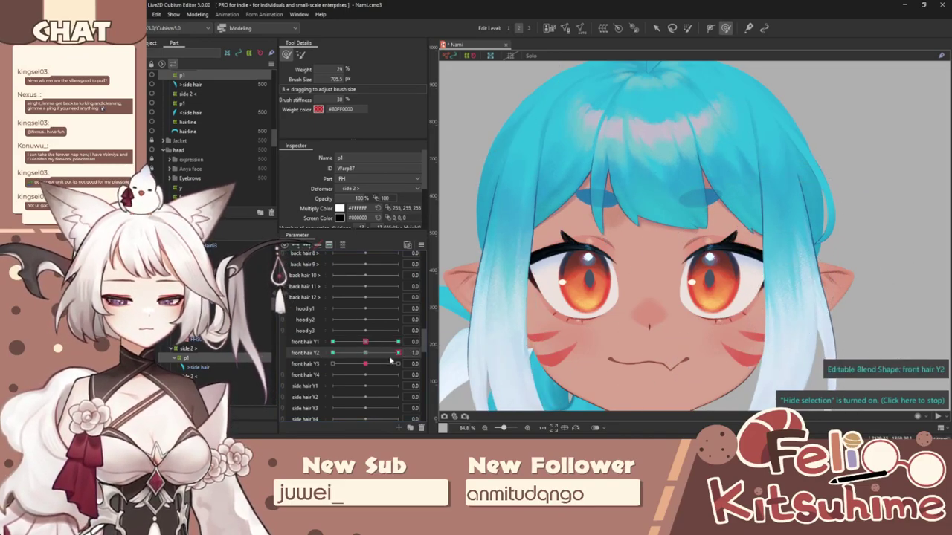
left_click_drag(390, 361, 365, 356)
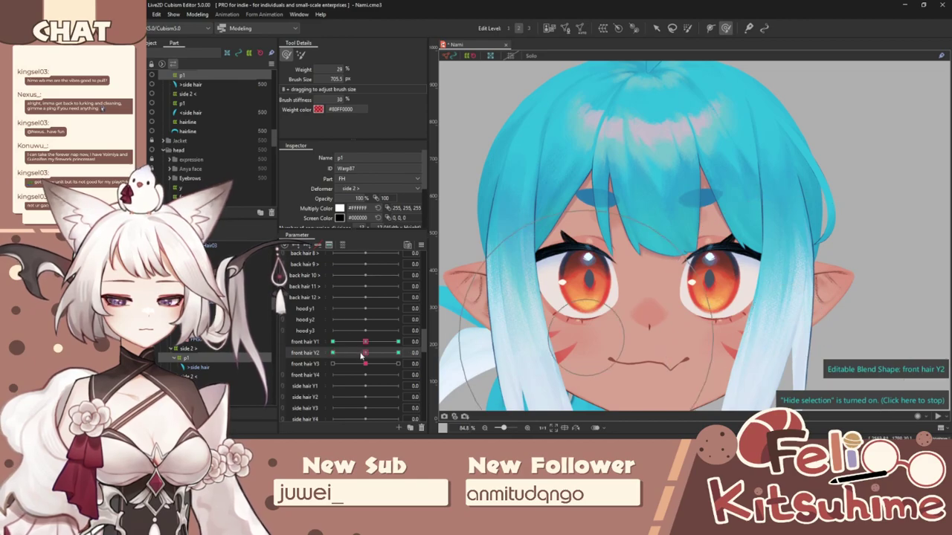
scroll(366, 325, "up", 2)
scroll(357, 330, "down", 2)
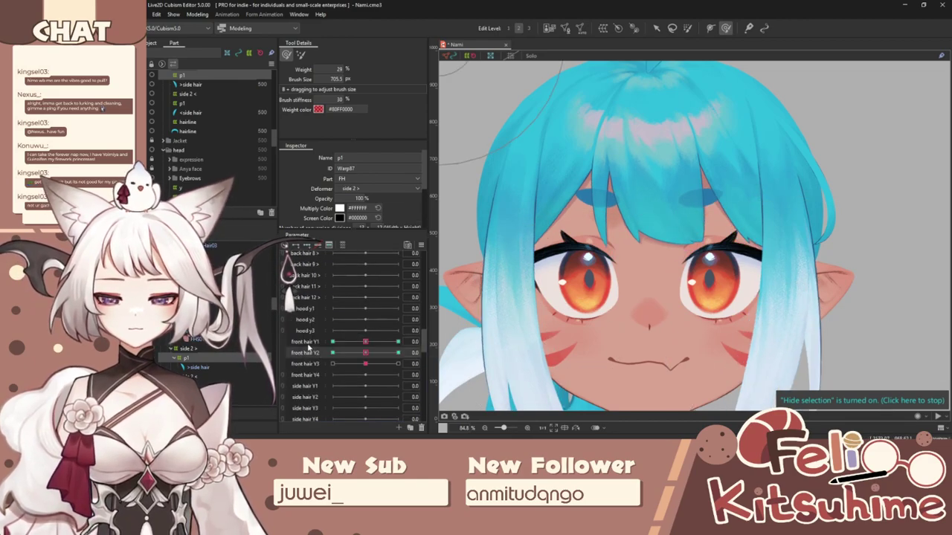
left_click(416, 244)
left_click(464, 361)
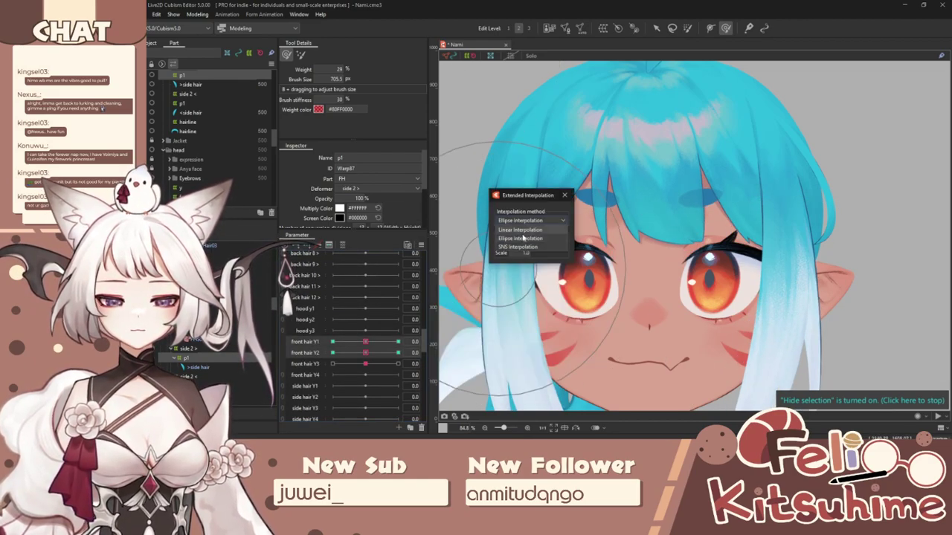
left_click(565, 197)
Step: Key p1 on side strand > and deform the side hair outward at 1.0 and inward at -1.0
scroll(353, 336, "down", 10)
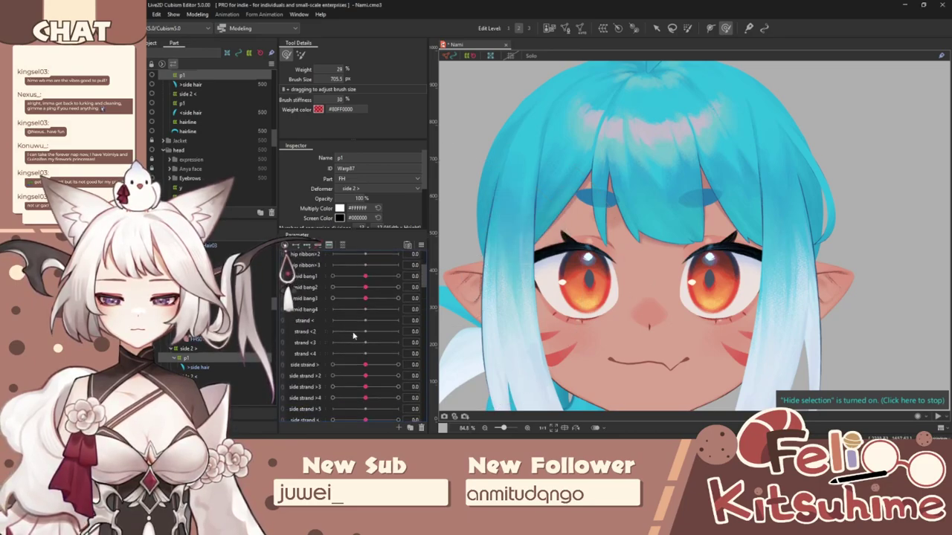
mouse_move(366, 298)
left_mouse_down()
mouse_move(362, 306)
mouse_move(400, 297)
left_mouse_up()
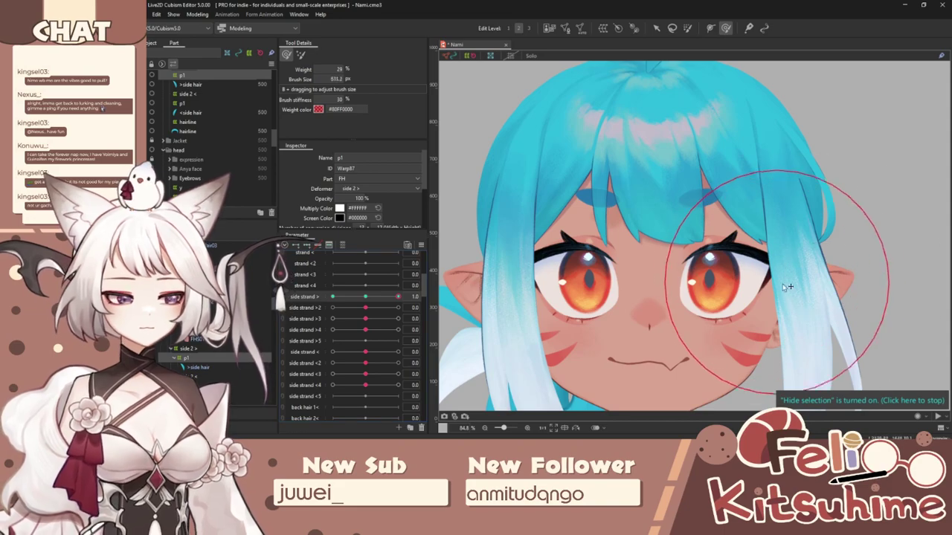
left_click_drag(881, 266, 867, 215)
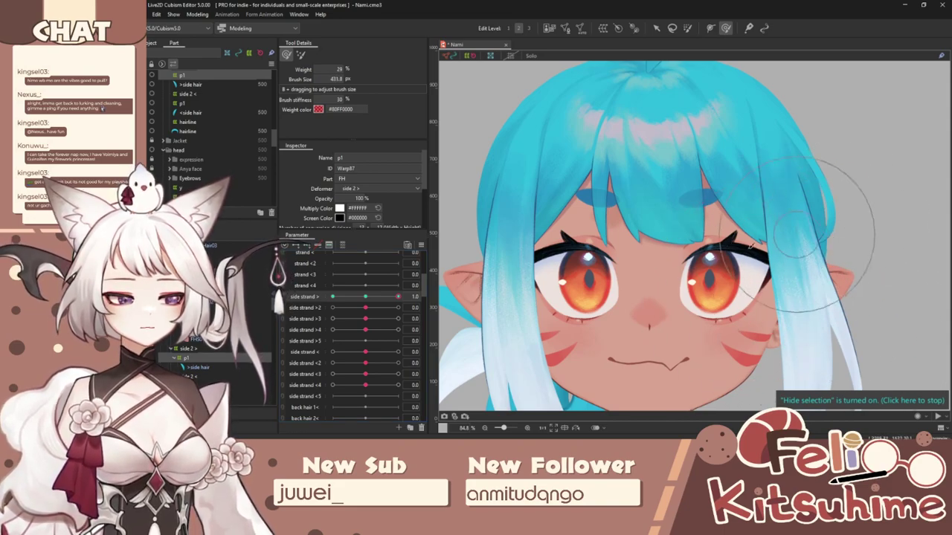
left_click_drag(399, 297, 332, 297)
left_click_drag(868, 298, 848, 296)
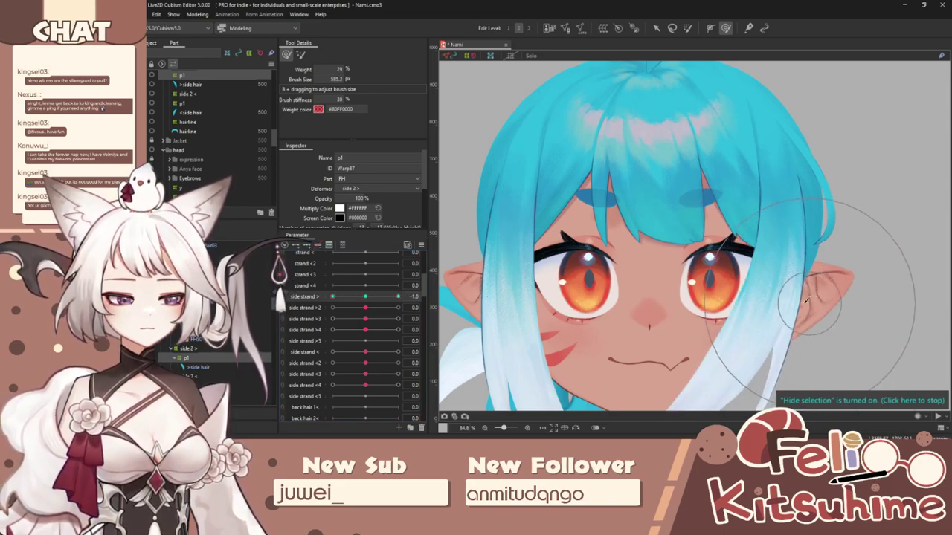
left_click_drag(334, 297, 364, 299)
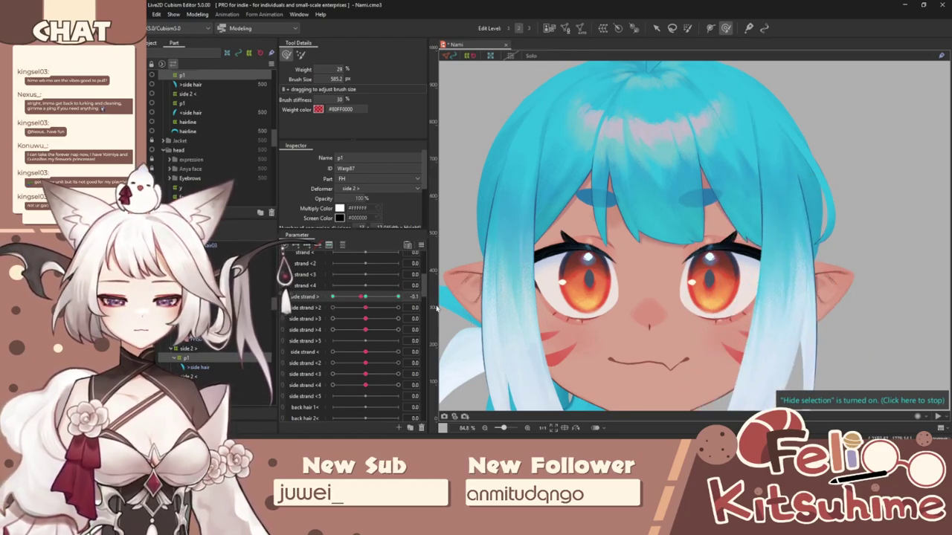
Step: Apply ellipse extended interpolation with 5 points to the side strand > keys of p1 and return the parameter to 0
left_click(421, 245)
left_click(473, 357)
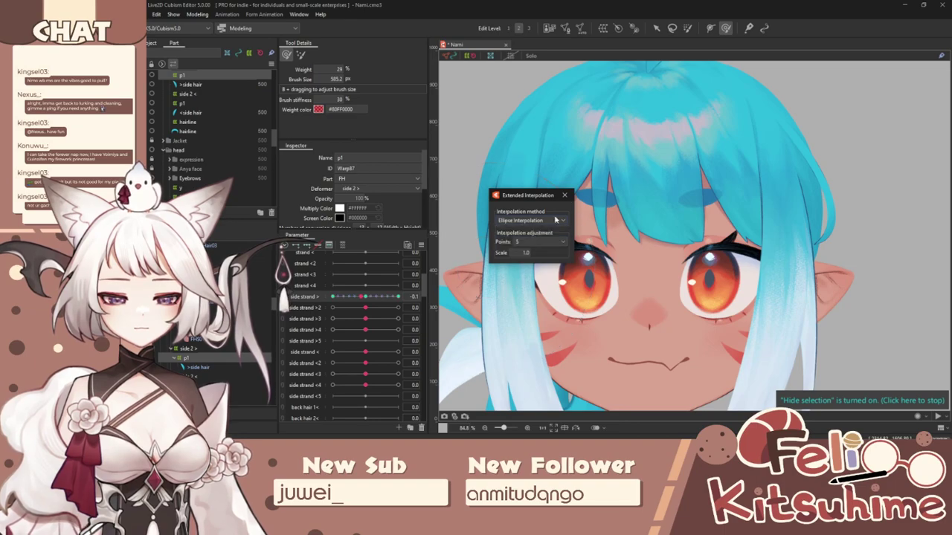
left_click(565, 196)
mouse_move(362, 297)
left_mouse_down()
mouse_move(510, 291)
mouse_move(260, 315)
mouse_move(403, 304)
mouse_move(364, 313)
mouse_move(400, 309)
mouse_move(364, 287)
left_mouse_up()
Step: Preview the hair movement in Physics Settings by moving the head around, and close the window
left_click(195, 14)
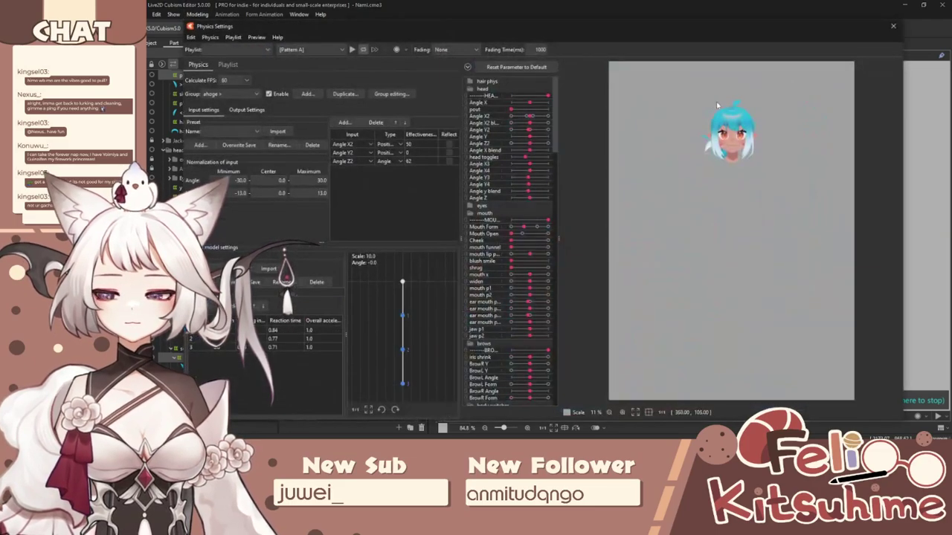
scroll(718, 106, "up", 8)
left_click_drag(777, 144, 887, 68)
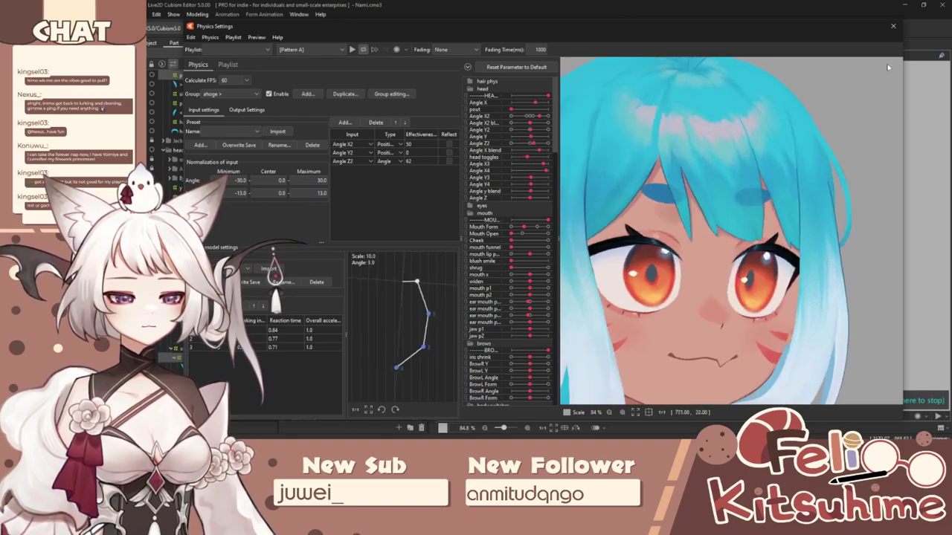
left_click(893, 25)
Step: Save the Nami model file
left_click(149, 15)
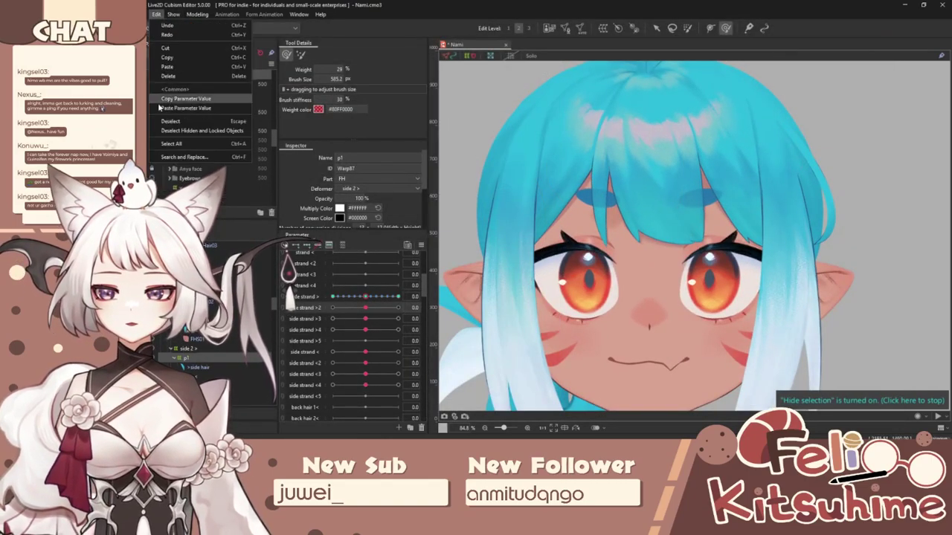
left_click(154, 89)
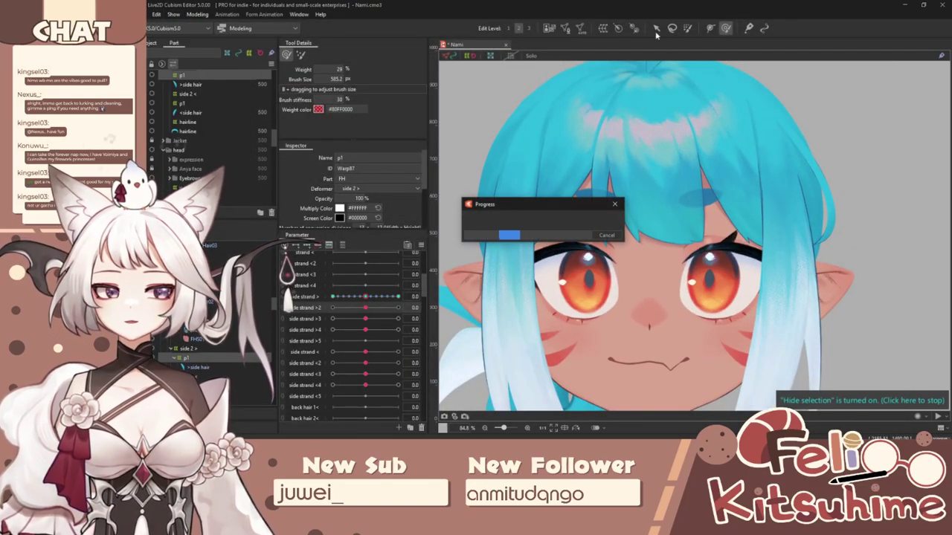
scroll(756, 221, "down", 2)
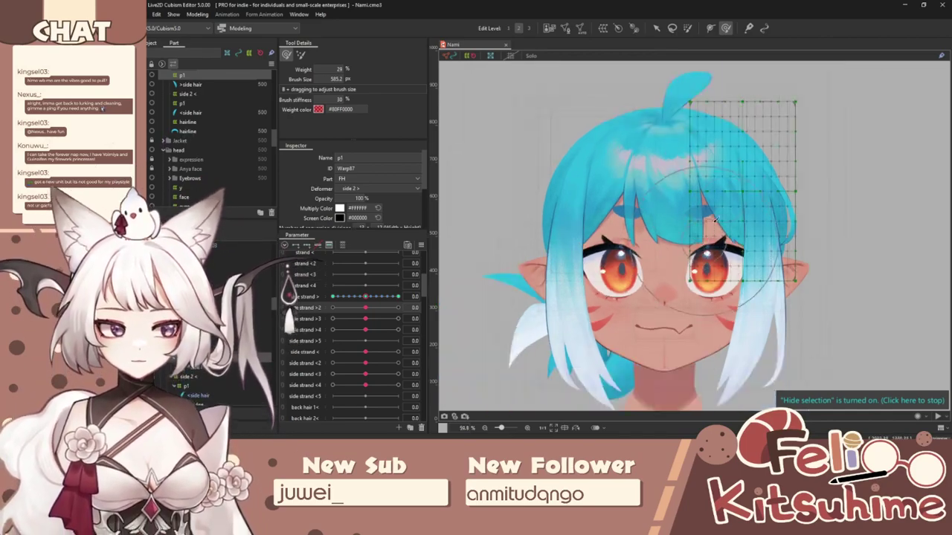
Step: Select the >bit of hair mesh and place a five-point deform path along it from root to tip
scroll(769, 101, "up", 4)
left_click(656, 28)
scroll(669, 153, "down", 1)
scroll(754, 201, "up", 4)
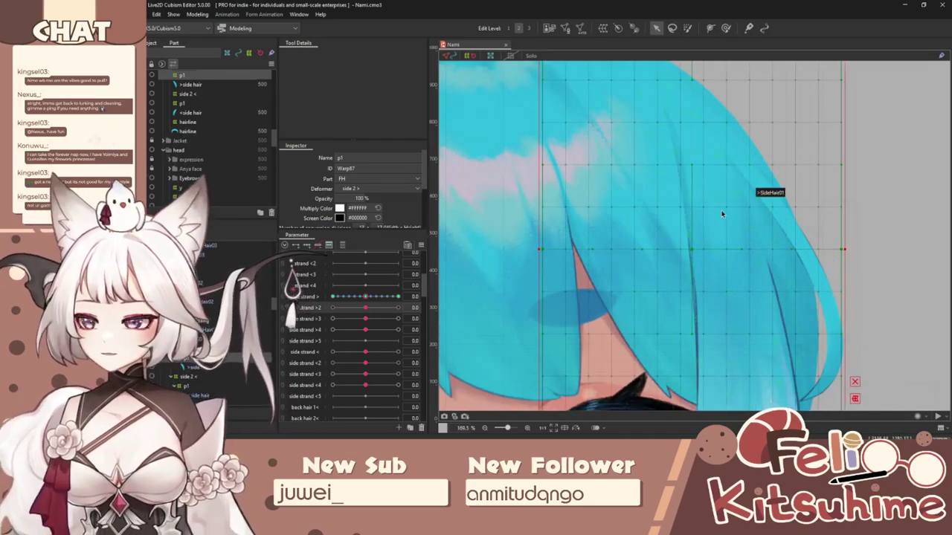
left_click(795, 191)
scroll(794, 223, "down", 3)
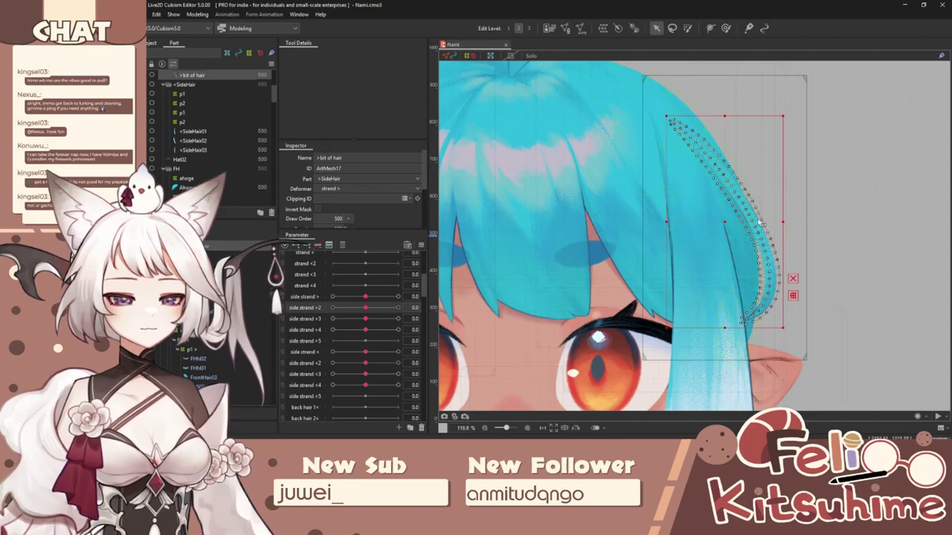
left_click(708, 28)
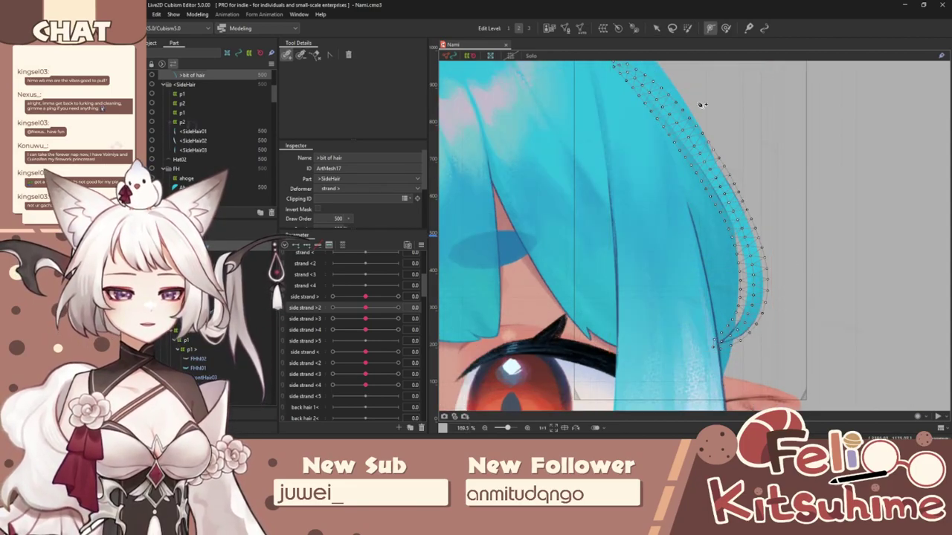
scroll(649, 134, "down", 2)
left_click(635, 115)
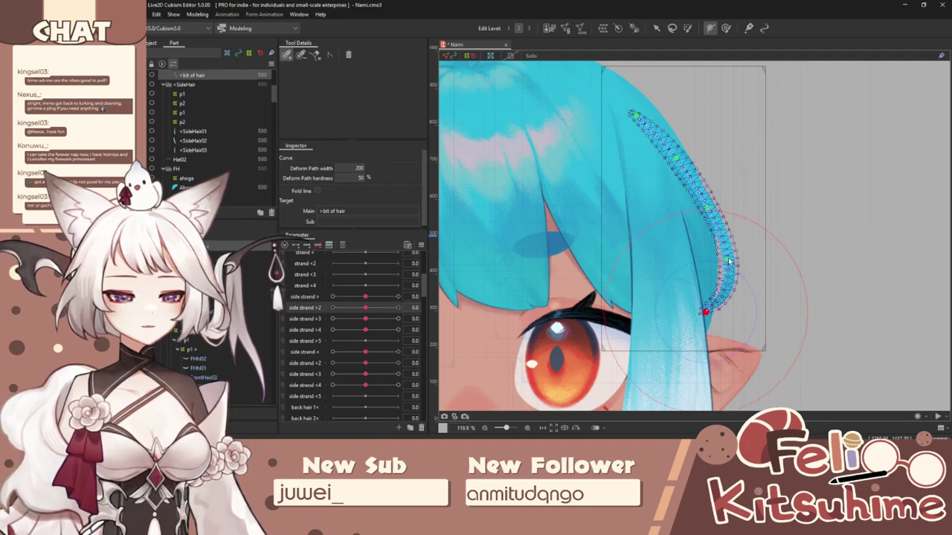
left_click(656, 28)
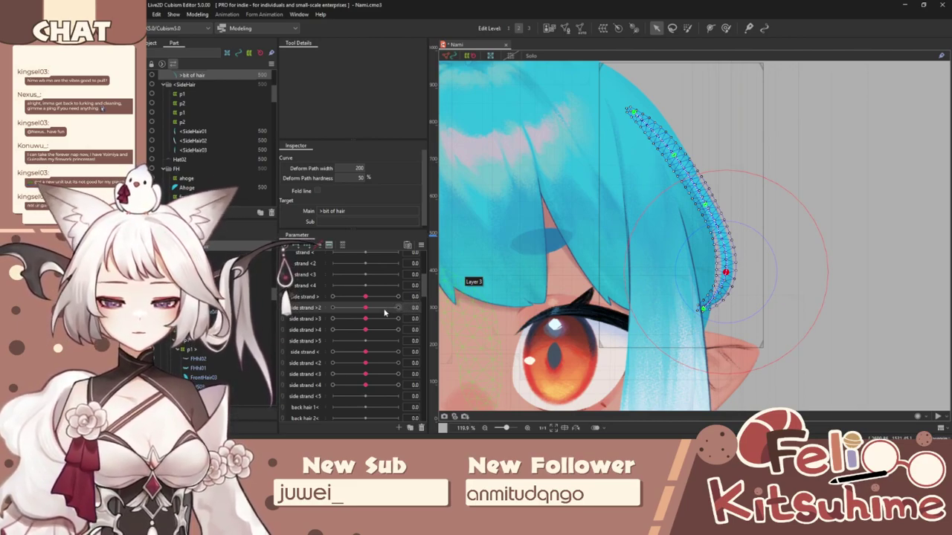
Step: Key >bit of hair on side strand > and bend its path points so the strand swings outward at 1.0
scroll(385, 313, "down", 1)
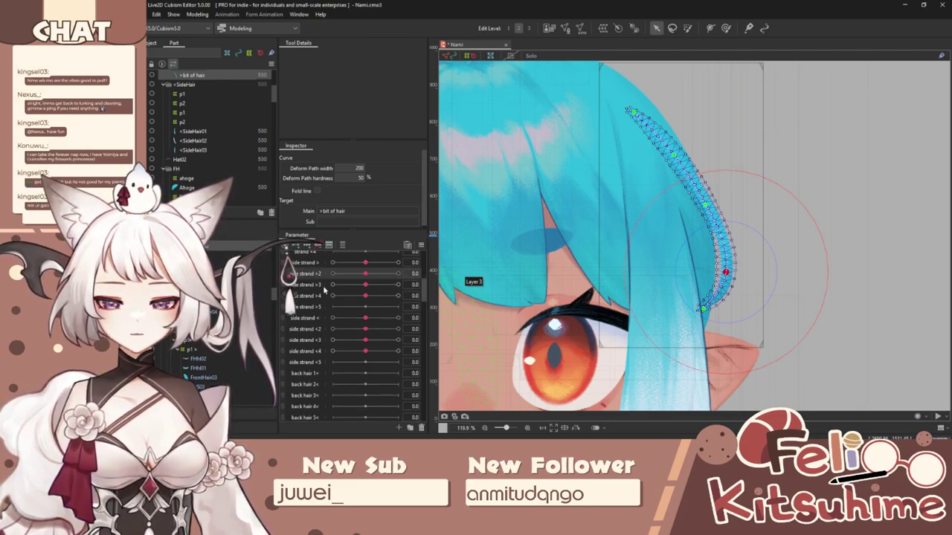
left_click(322, 266)
left_click(398, 262)
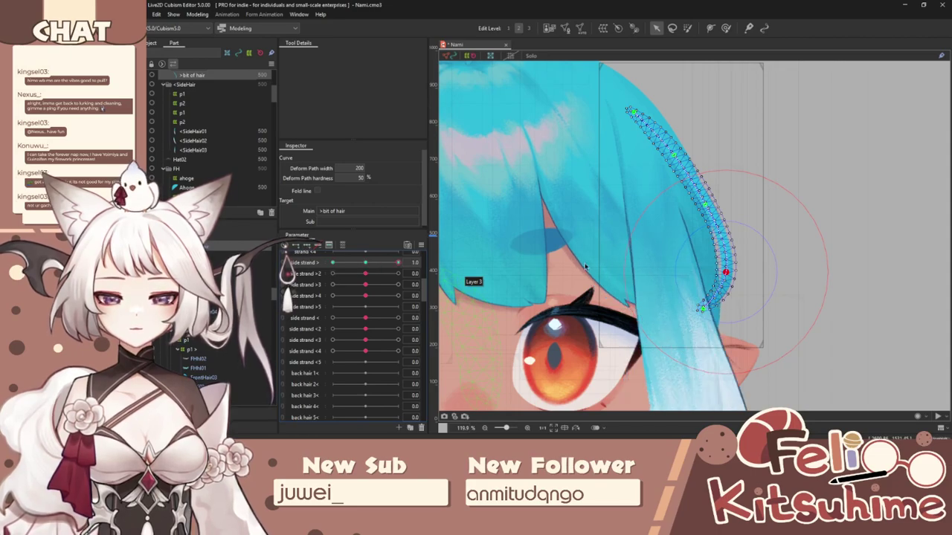
left_click_drag(725, 266, 733, 315)
left_click(709, 201)
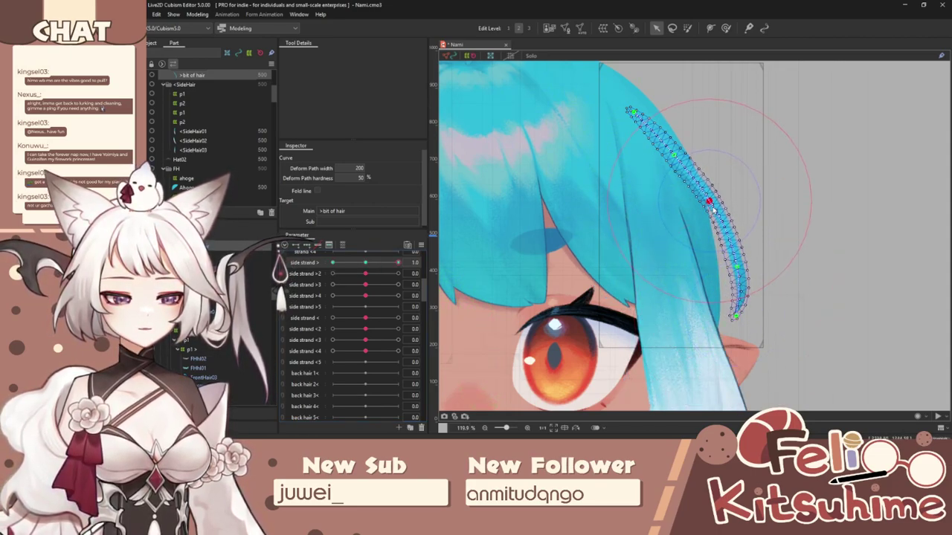
left_click(742, 261)
left_click_drag(742, 315, 751, 311)
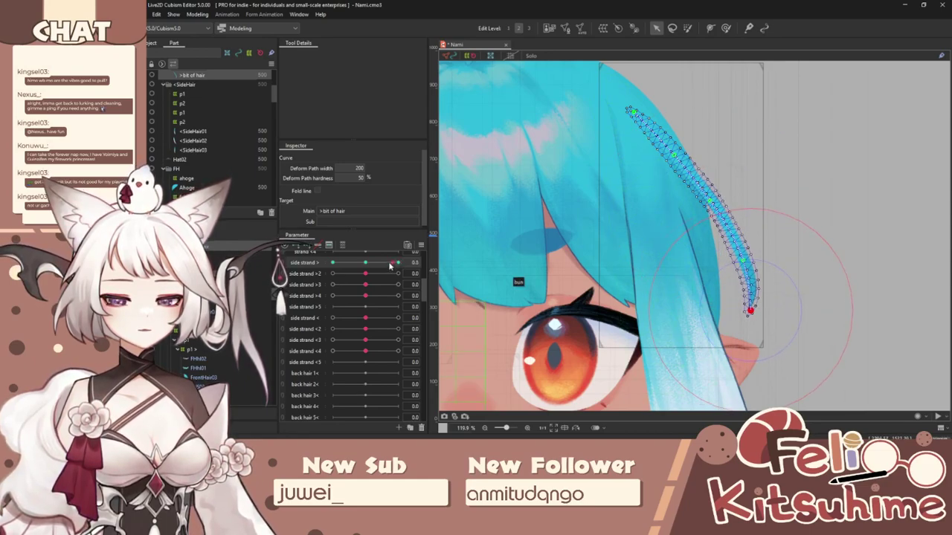
Step: Bend the >bit of hair path inward at side strand > -1.0, compare it with the selection hidden, and return to 0
left_click_drag(389, 265, 332, 263)
left_click_drag(704, 203, 691, 211)
left_click_drag(724, 267, 697, 280)
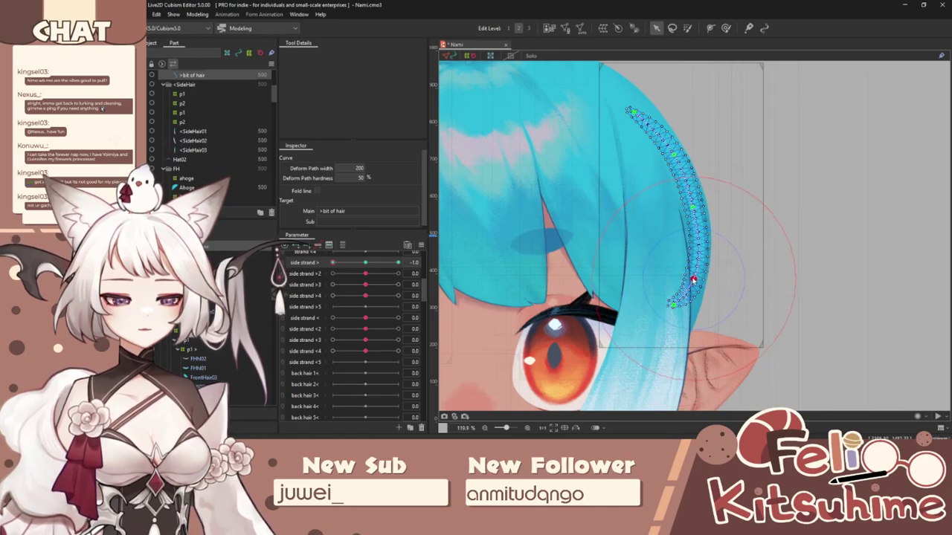
key("ctrl+t")
mouse_move(340, 266)
left_mouse_down()
mouse_move(368, 268)
mouse_move(332, 263)
left_mouse_up()
left_click(697, 236)
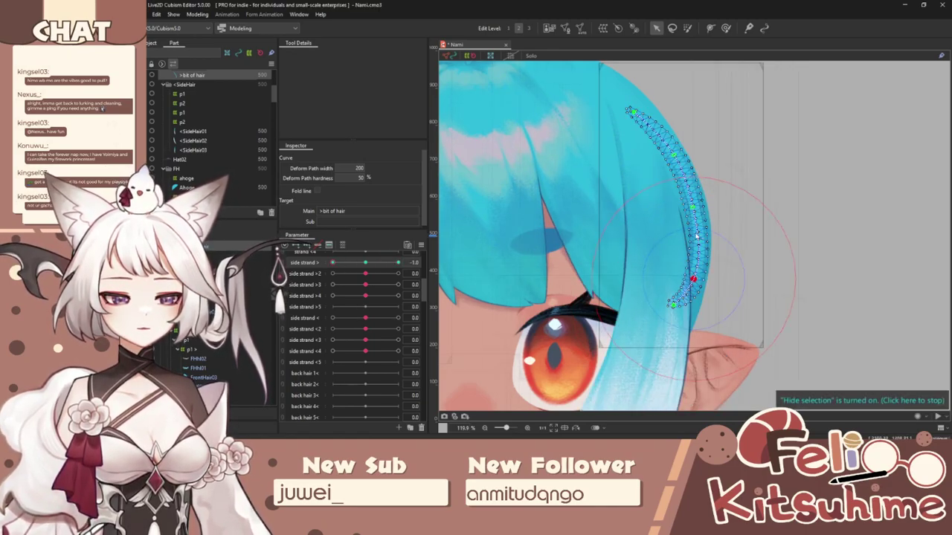
key("ctrl+t")
left_click_drag(340, 265, 365, 269)
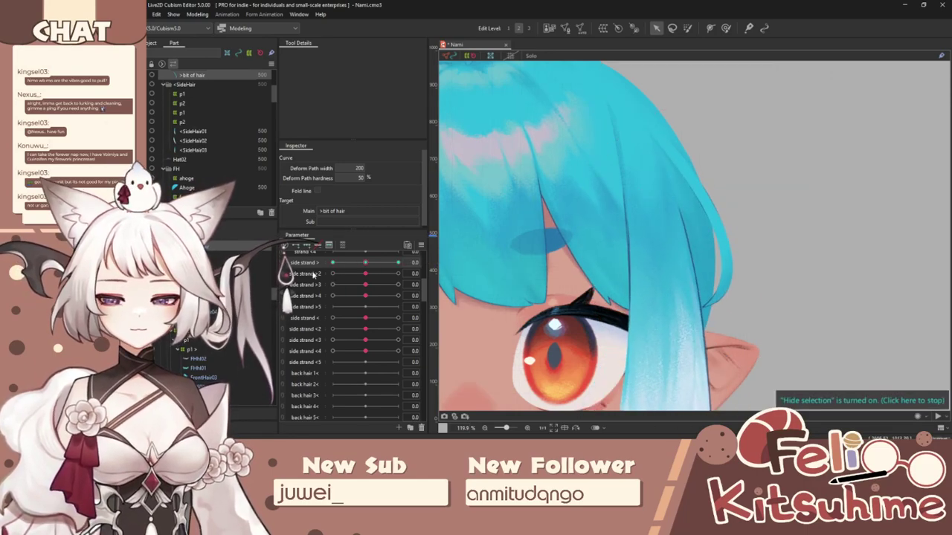
Step: Key >bit of hair on side strand >2, curl its lower end inward at -1.0 and push it outward at 1.0
left_click(364, 274)
left_click(723, 273)
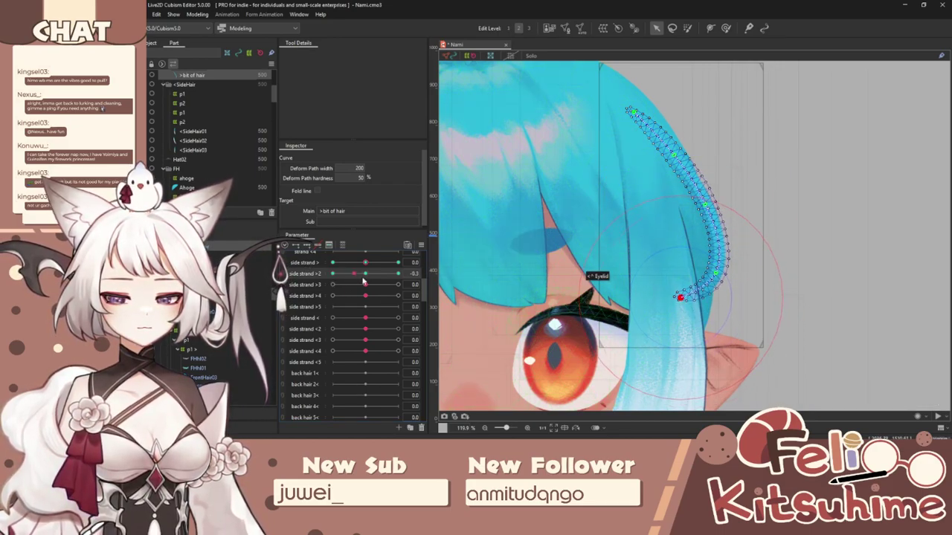
left_click_drag(364, 281, 733, 279)
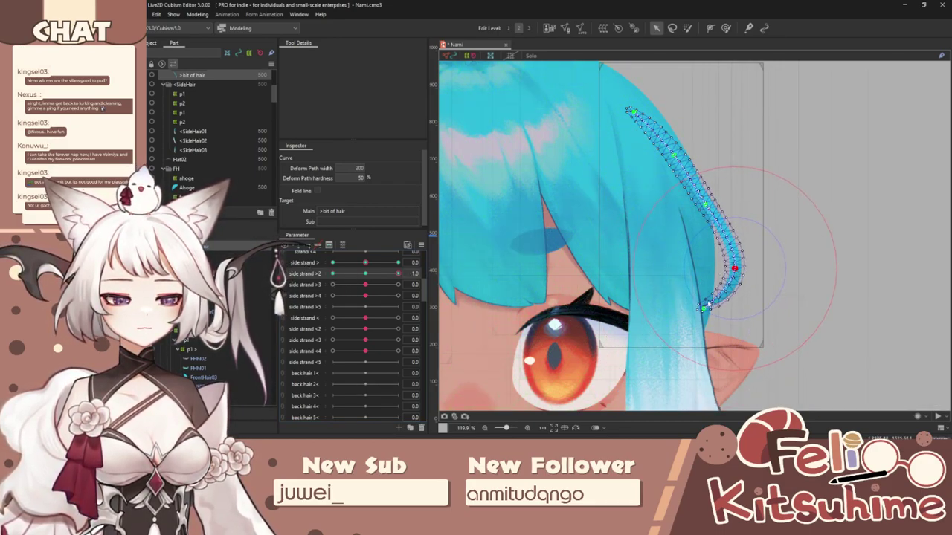
Step: With side strand > at 1.0, shape the lower end of >bit of hair for side strand >2 at 1.0 and -1.0
left_click_drag(365, 264, 608, 263)
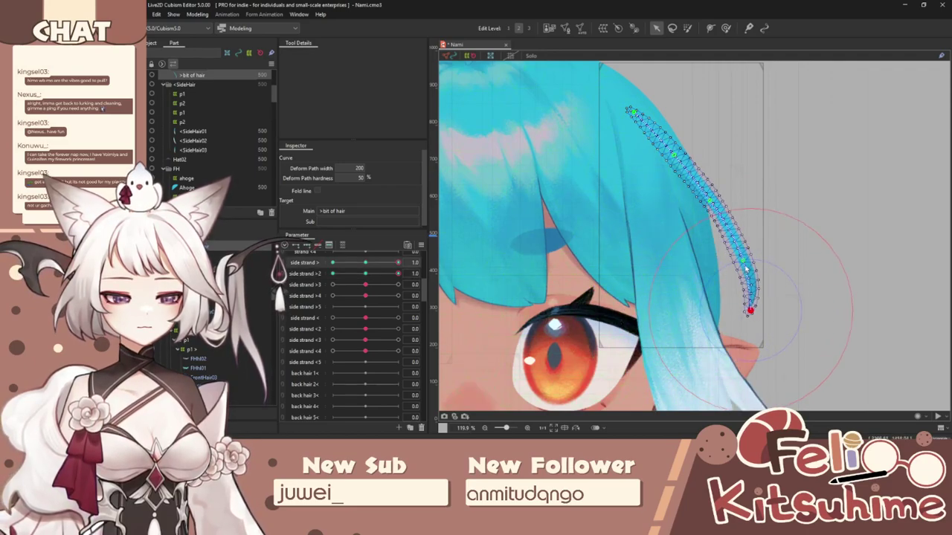
left_click_drag(398, 274, 302, 279)
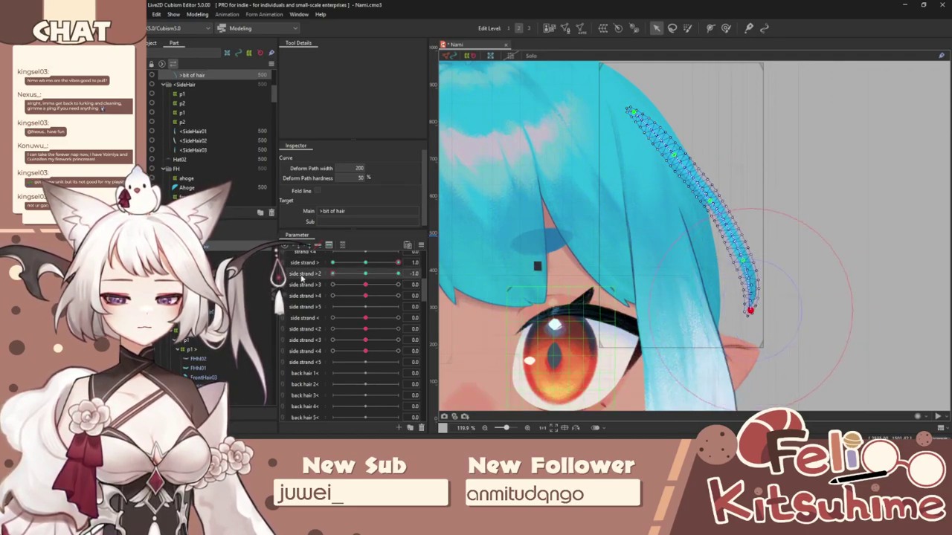
left_click(732, 262)
left_click_drag(756, 304, 721, 312)
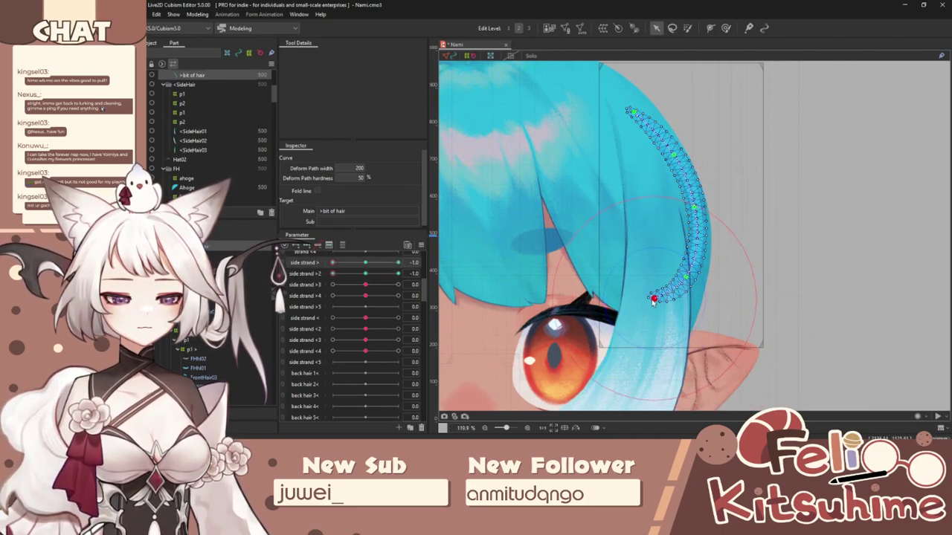
Step: With side strand > at -1.0, shape the lower end of >bit of hair at side strand >2 1.0 and curl it further inward at -1.0
left_click(398, 273)
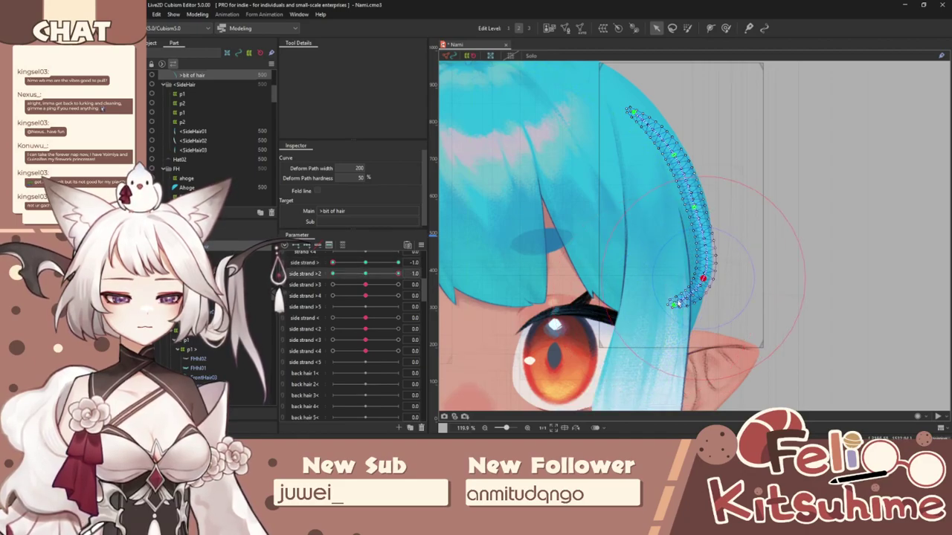
left_click(365, 264)
mouse_move(397, 274)
left_mouse_down()
mouse_move(436, 274)
mouse_move(331, 275)
mouse_move(415, 275)
mouse_move(310, 250)
mouse_move(391, 258)
mouse_move(356, 306)
mouse_move(365, 278)
mouse_move(314, 270)
mouse_move(406, 281)
left_mouse_up()
left_click(283, 264)
left_click(284, 275)
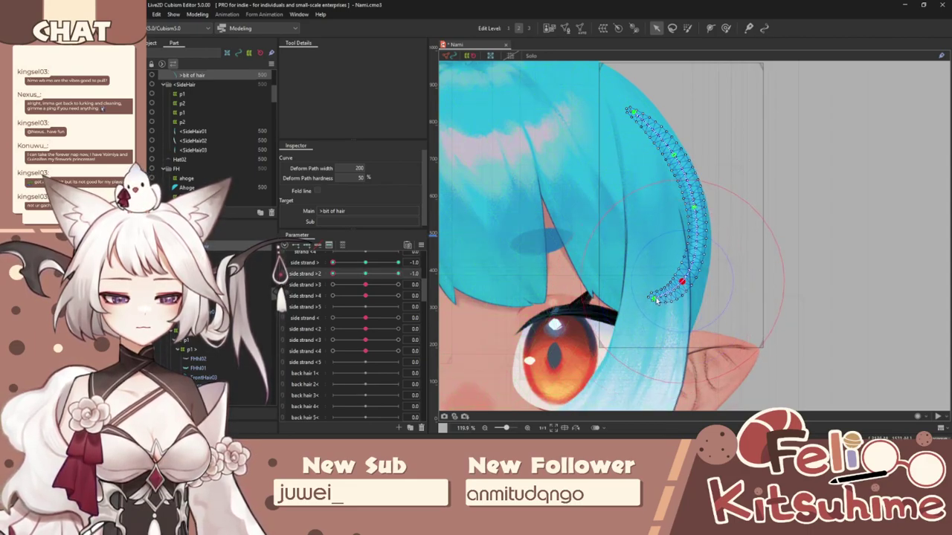
left_click_drag(342, 278, 327, 266)
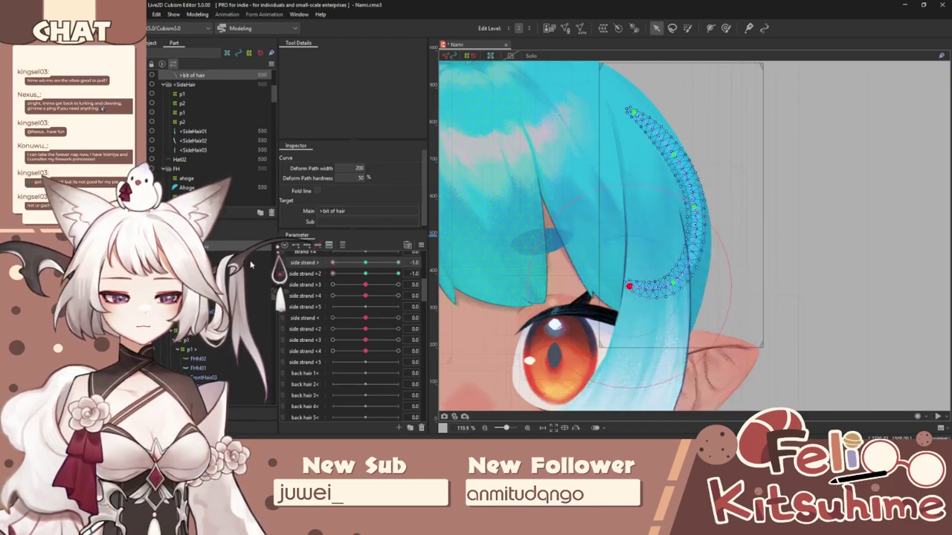
Step: Fine-tune the lower curl of >bit of hair with side strand > and side strand >2 both at -1.0
mouse_move(333, 263)
left_mouse_down()
mouse_move(465, 259)
mouse_move(324, 262)
left_mouse_up()
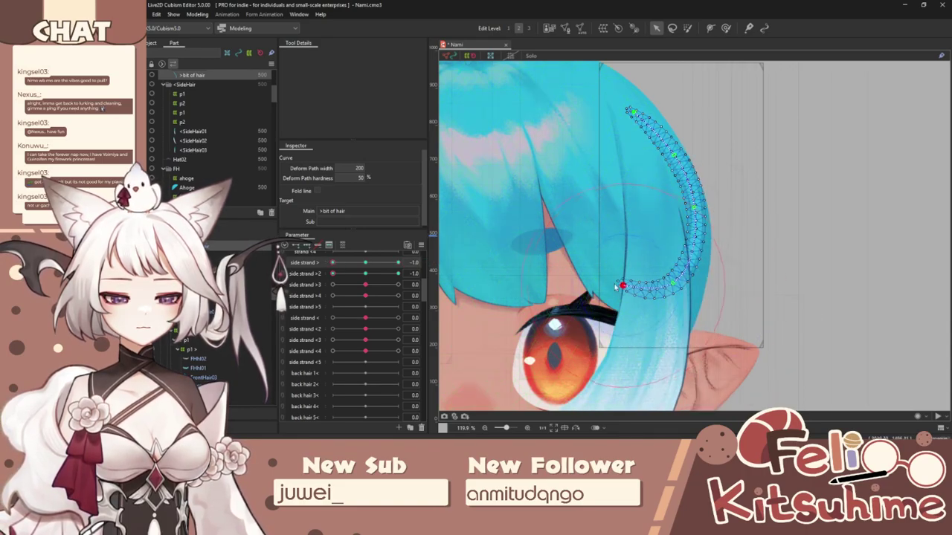
scroll(593, 273, "up", 3)
key("ctrl+t")
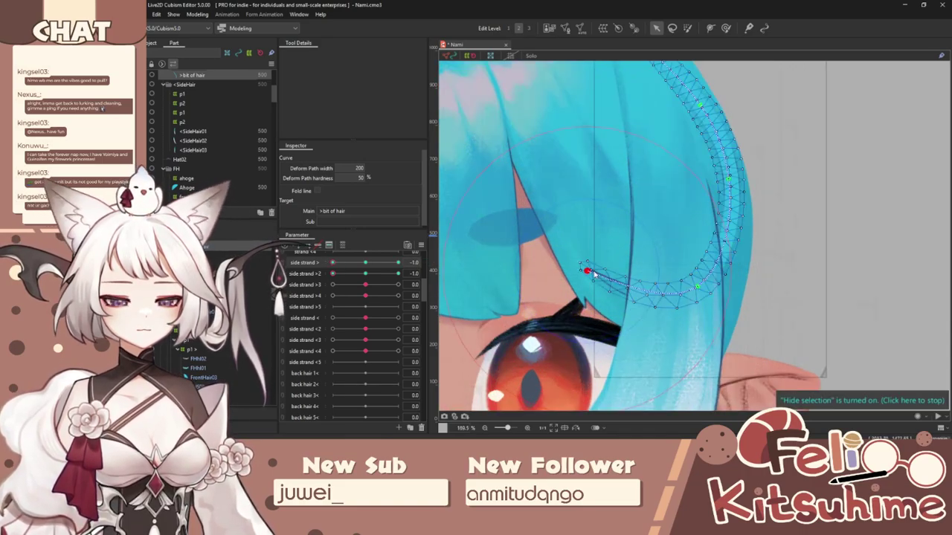
scroll(593, 271, "down", 3)
left_click_drag(597, 269, 633, 286)
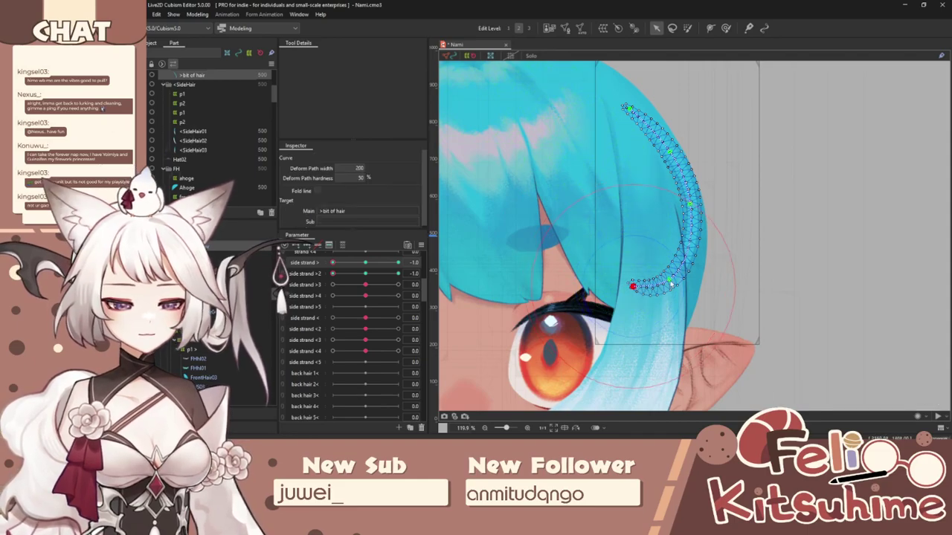
mouse_move(333, 263)
left_mouse_down()
mouse_move(408, 272)
mouse_move(324, 271)
left_mouse_up()
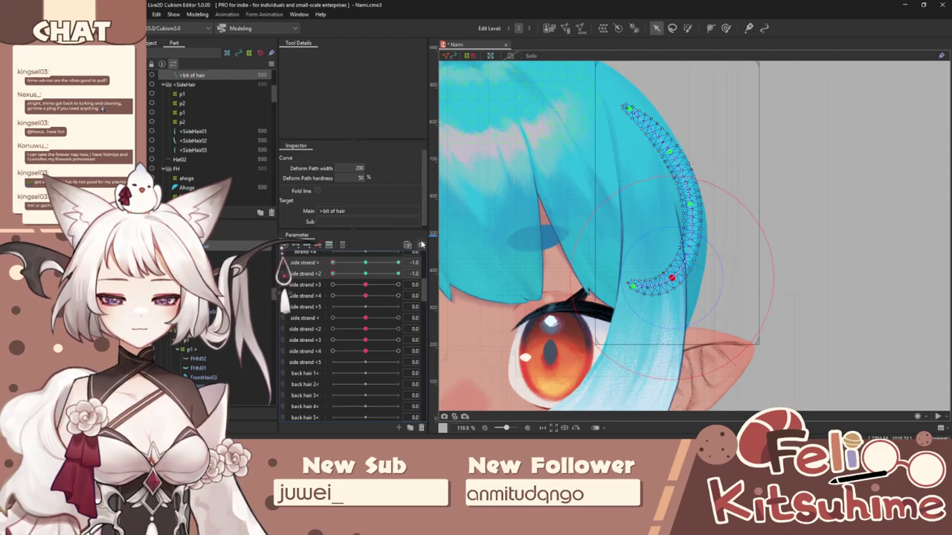
Step: Apply Ellipse Interpolation to the >bit of hair keys, combine side strand > with side strand >2, and preview the blended movement
left_click(421, 245)
left_click(469, 357)
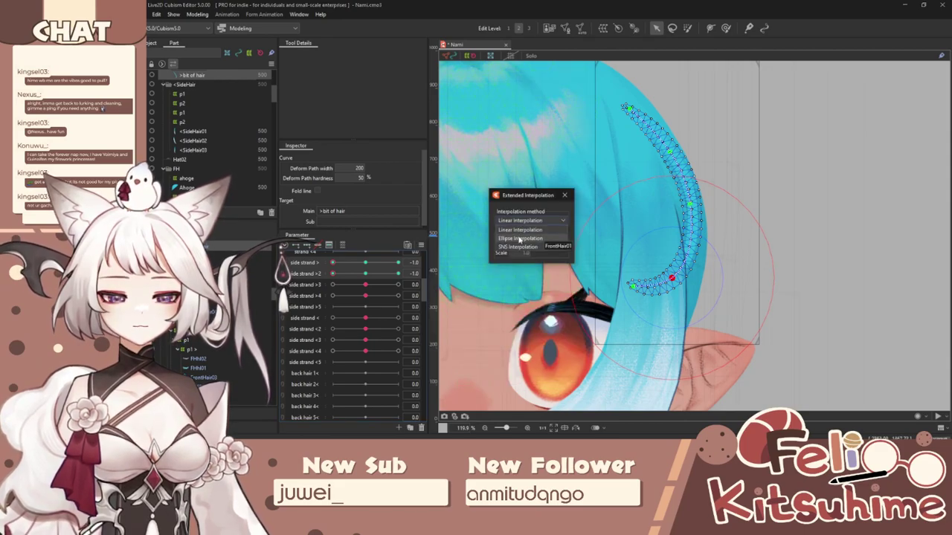
left_click(564, 195)
left_click(283, 268)
left_click_drag(360, 283, 380, 275)
Step: Test the hair's movement in the physics settings preview and close it
left_click(195, 15)
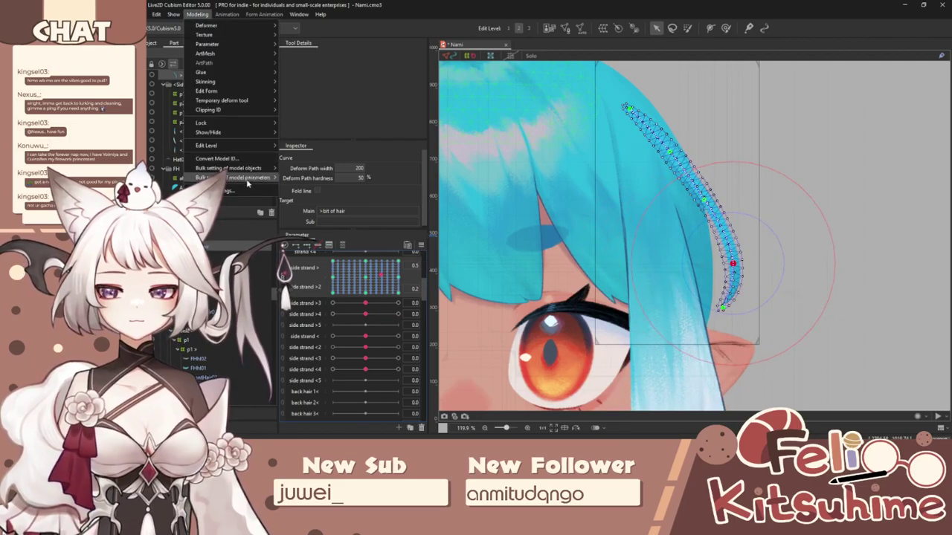
left_click(223, 178)
scroll(755, 188, "up", 5)
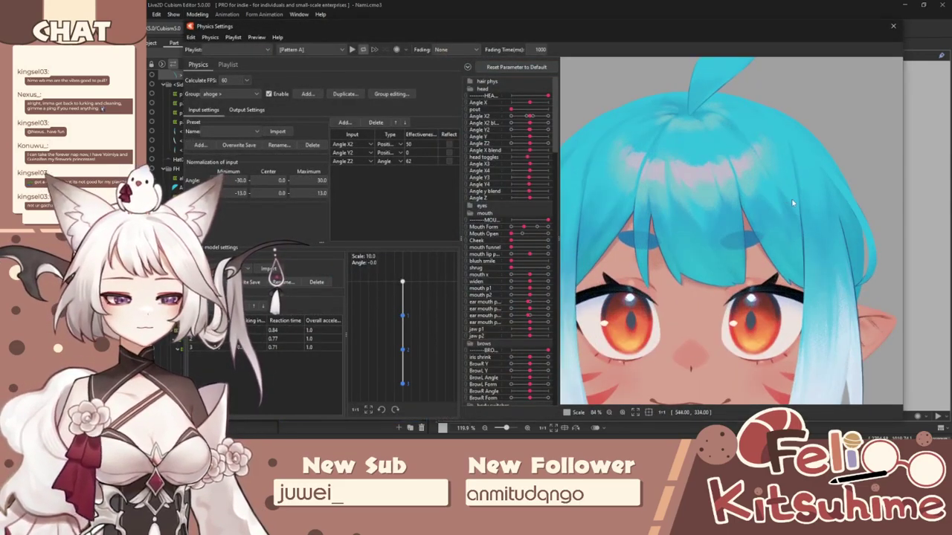
left_click_drag(736, 223, 794, 149)
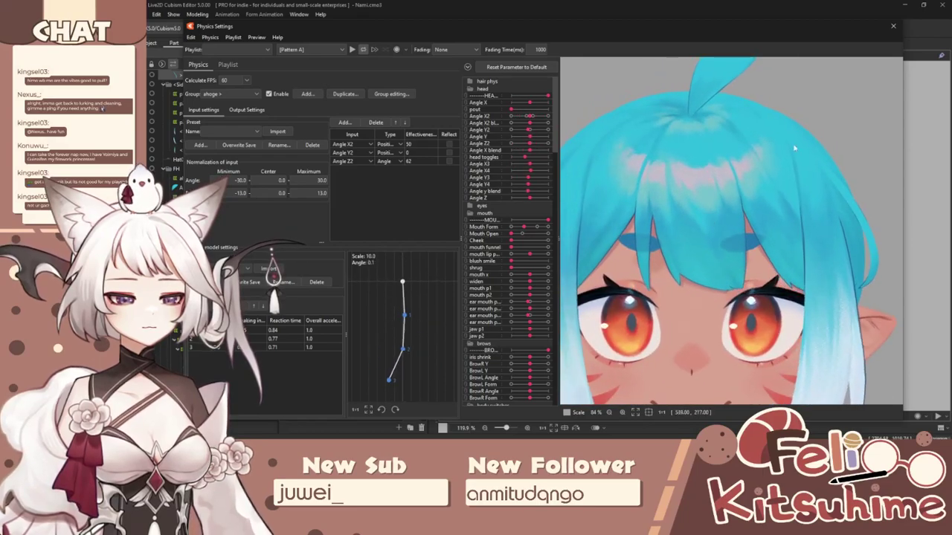
left_click(893, 26)
Step: Return side strand > and >2 to 0, separate the combined parameters, and delete their keys from >bit of hair
left_click(369, 275)
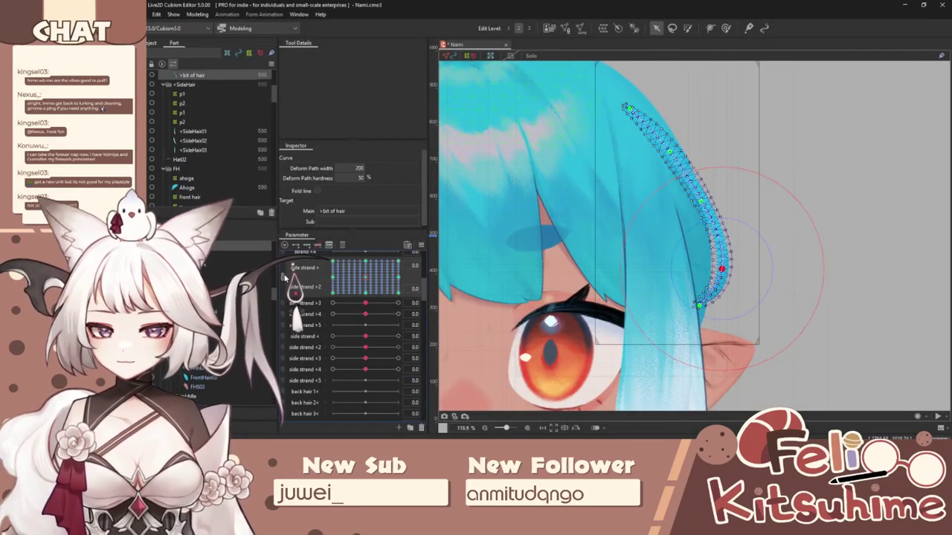
left_click(283, 277)
left_click(317, 246)
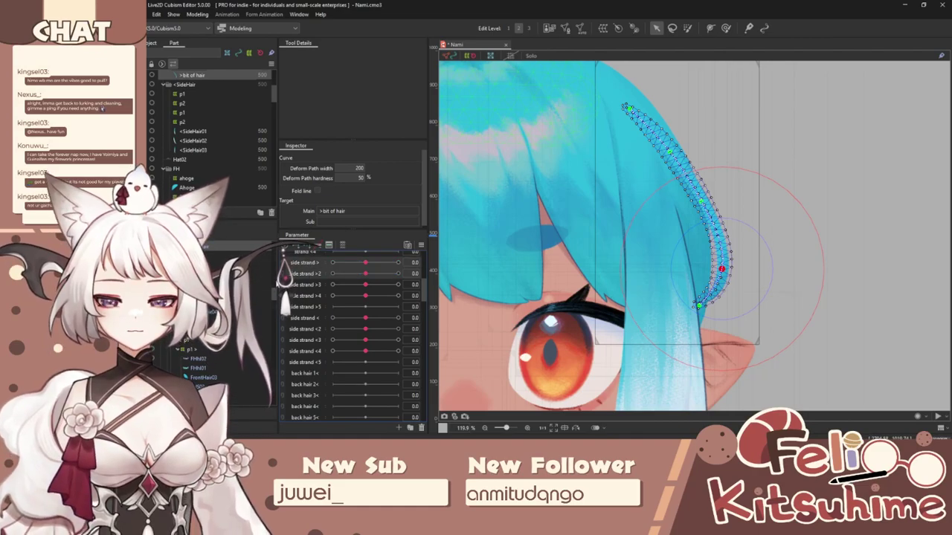
Step: Create a warp deformer named p1 in >SideHair as the parent of >bit of hair, with 2 × 2 Bezier divisions
left_click(604, 28)
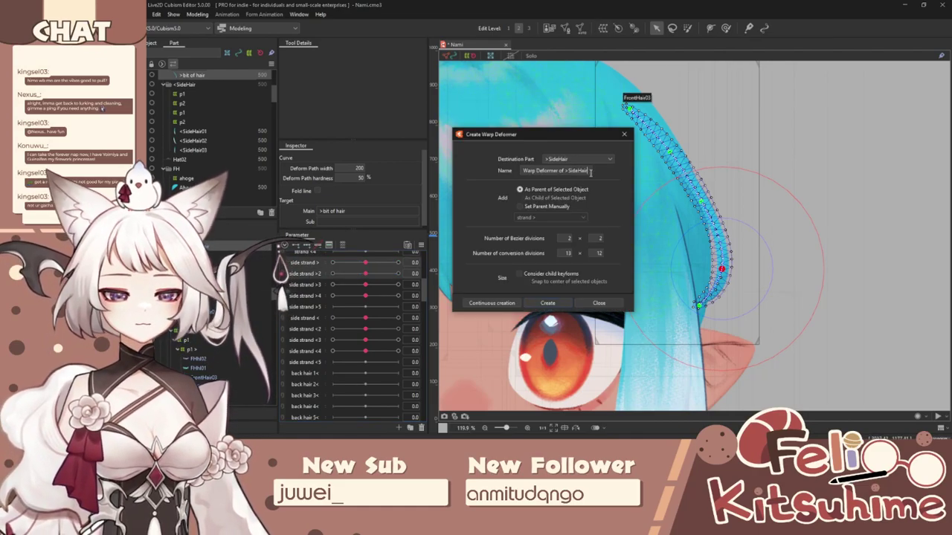
triple_click(565, 171)
type("p1")
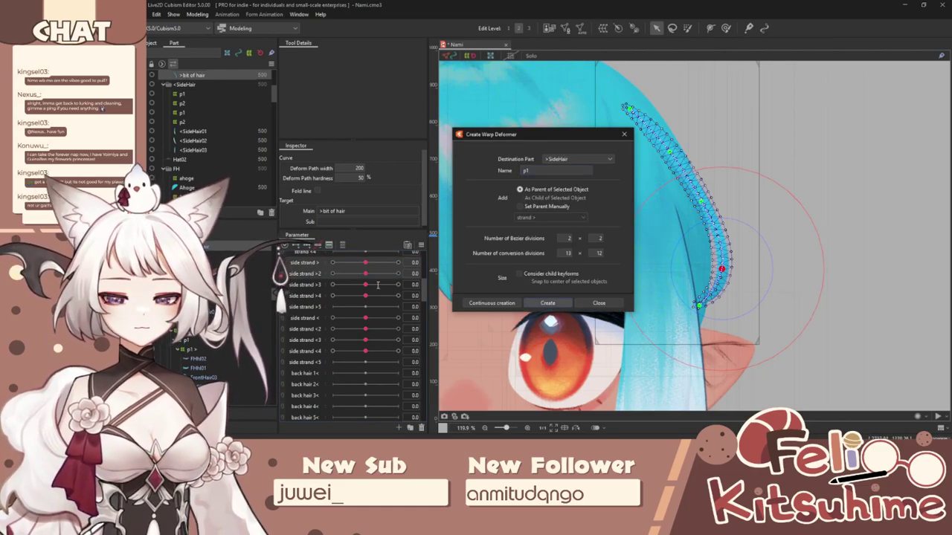
left_click(546, 304)
Step: Key warp deformer p1 on side strand > with three keys and set its conversion division height to 7
left_click_drag(367, 264, 398, 262)
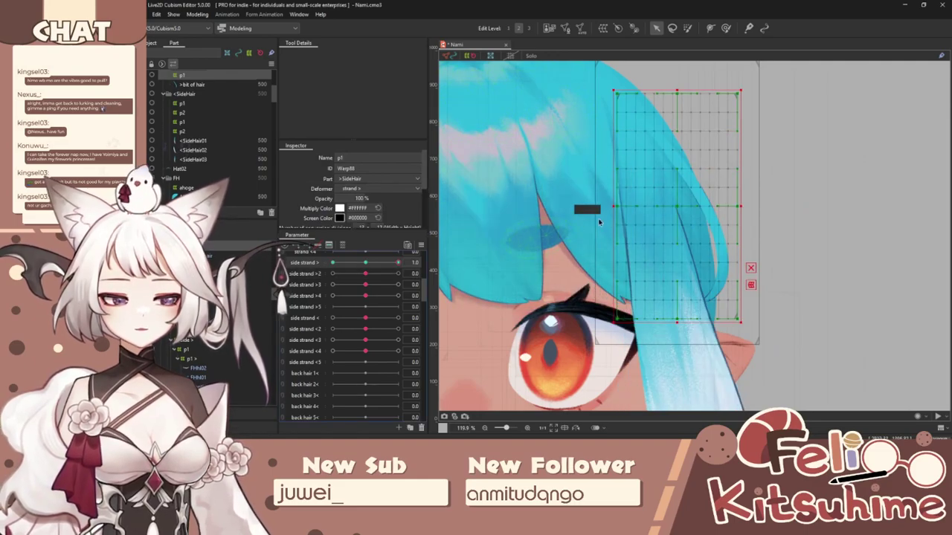
scroll(601, 216, "down", 2)
scroll(667, 195, "up", 2)
scroll(645, 122, "down", 2)
scroll(645, 122, "up", 2)
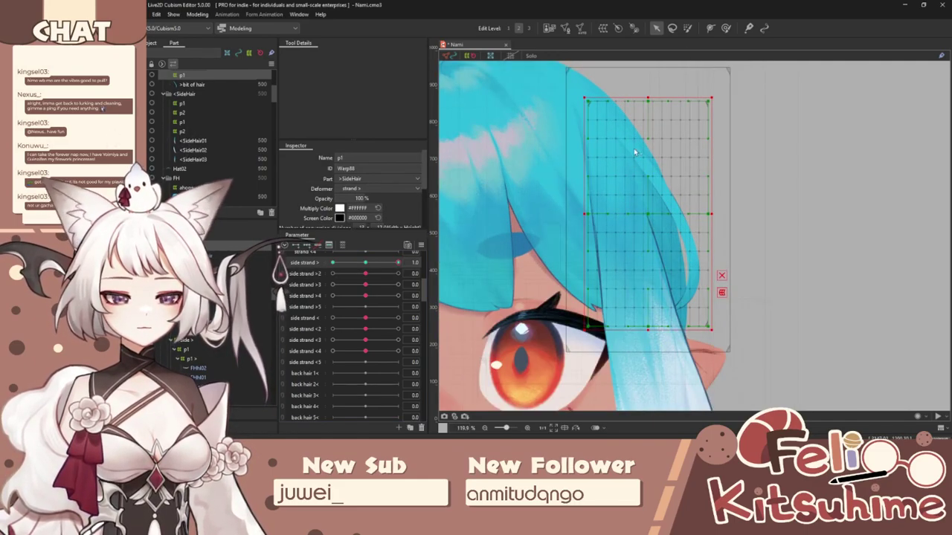
scroll(634, 155, "down", 3)
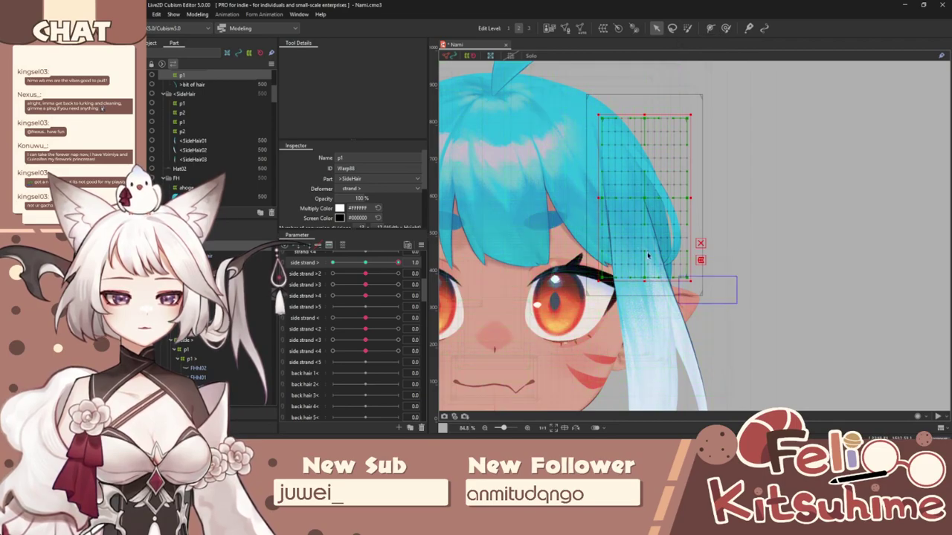
left_click_drag(648, 255, 602, 165)
scroll(378, 192, "down", 2)
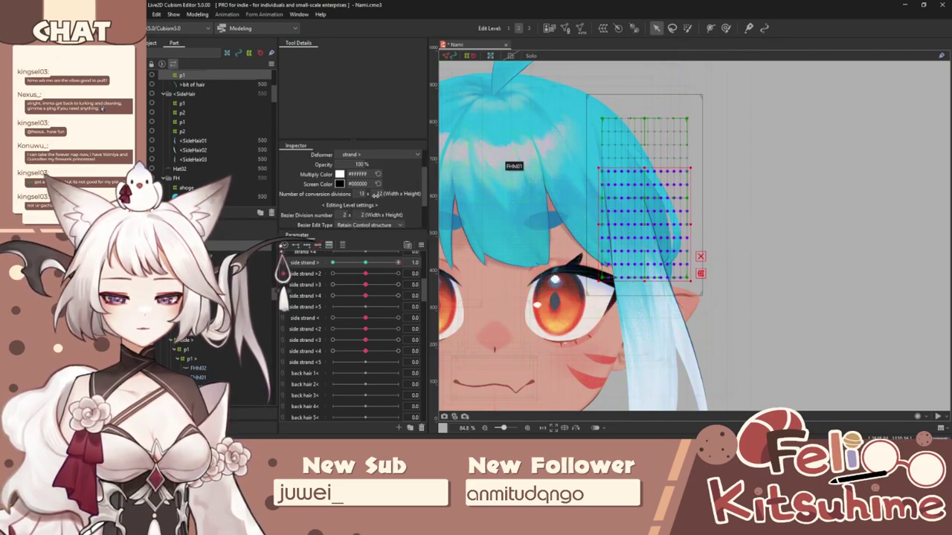
left_click_drag(376, 194, 363, 193)
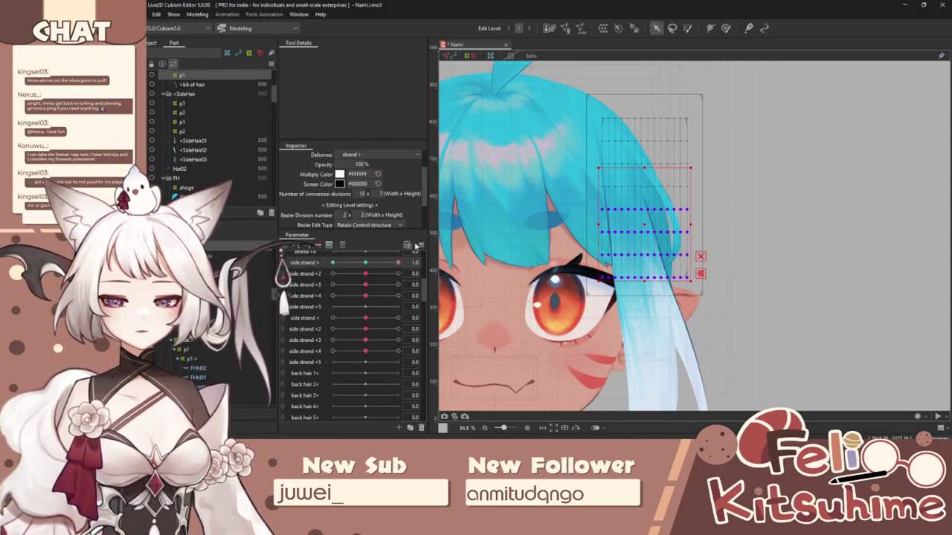
Step: At side strand > 1.0, bend the lower points of p1 outward with a temporary path
left_click(673, 256)
left_click(687, 272)
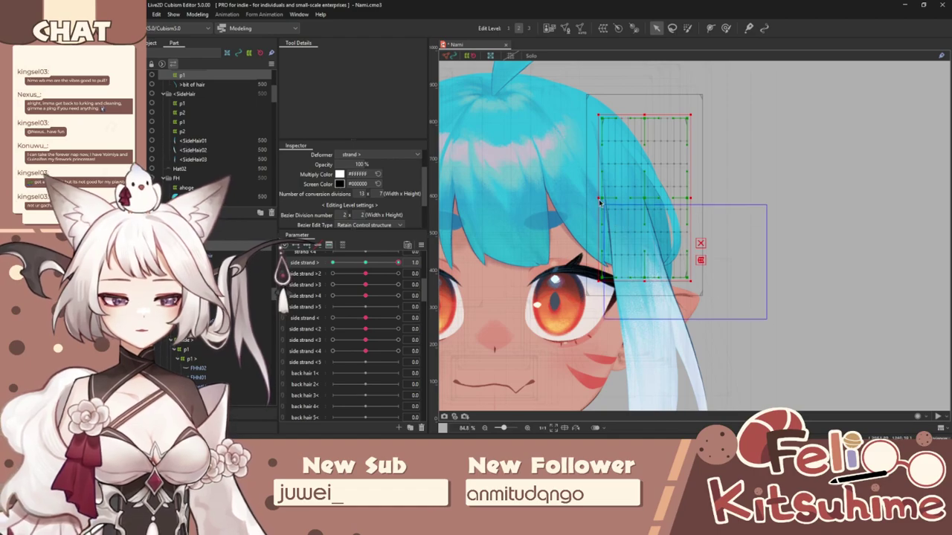
left_click_drag(599, 201, 554, 171)
left_click_drag(738, 347, 554, 148)
scroll(693, 175, "up", 2)
left_click(507, 57)
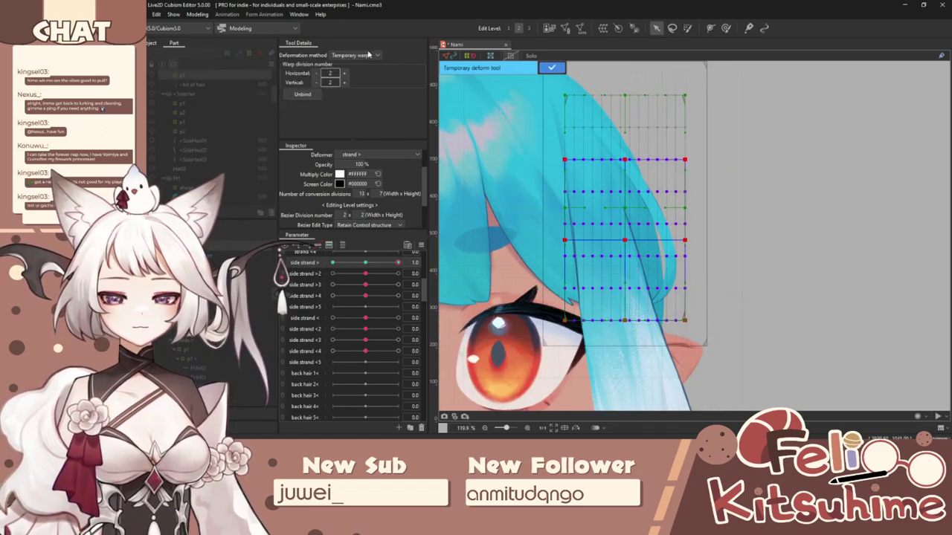
left_click(356, 116)
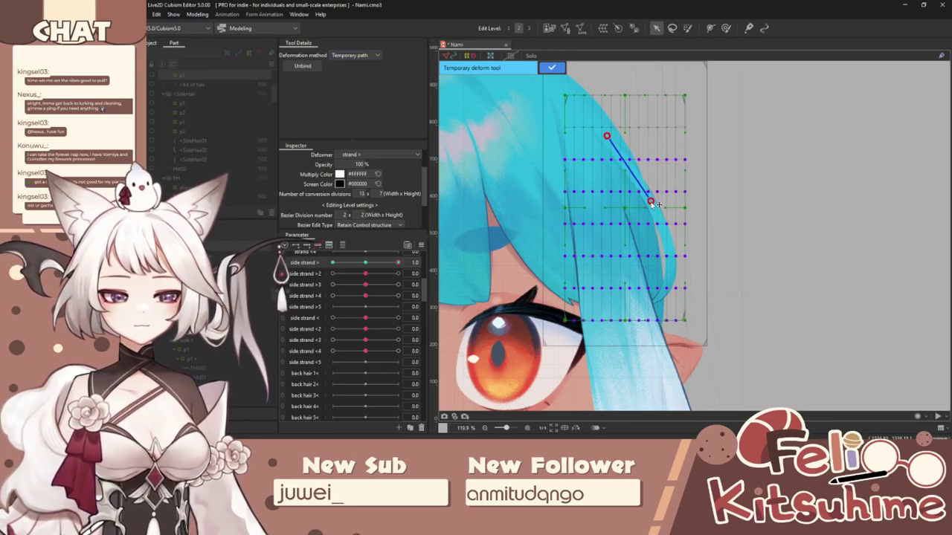
left_click_drag(683, 341, 727, 325)
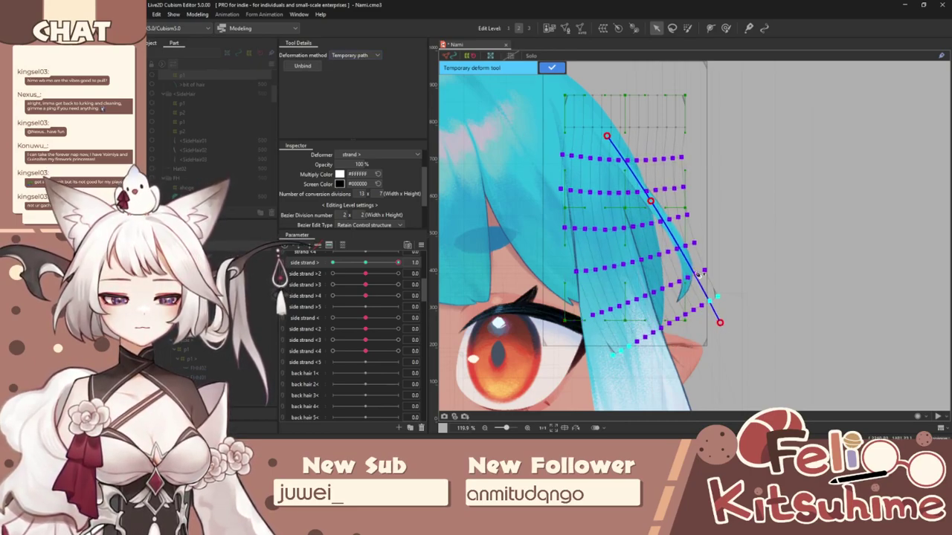
left_click_drag(662, 202, 665, 197)
left_click_drag(720, 322, 728, 309)
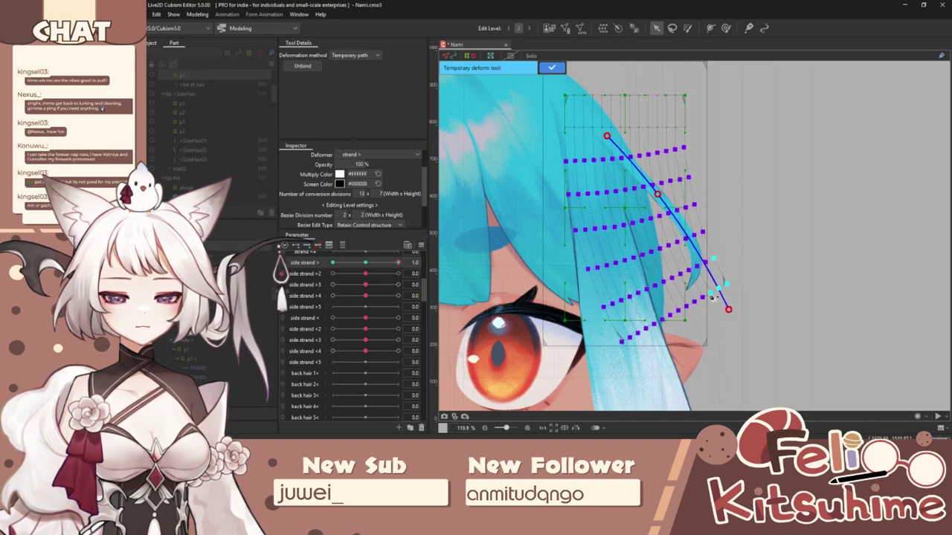
Step: At side strand > -1.0, curl the lower points of p1 inward along a four-point temporary path
left_click_drag(399, 266, 333, 263)
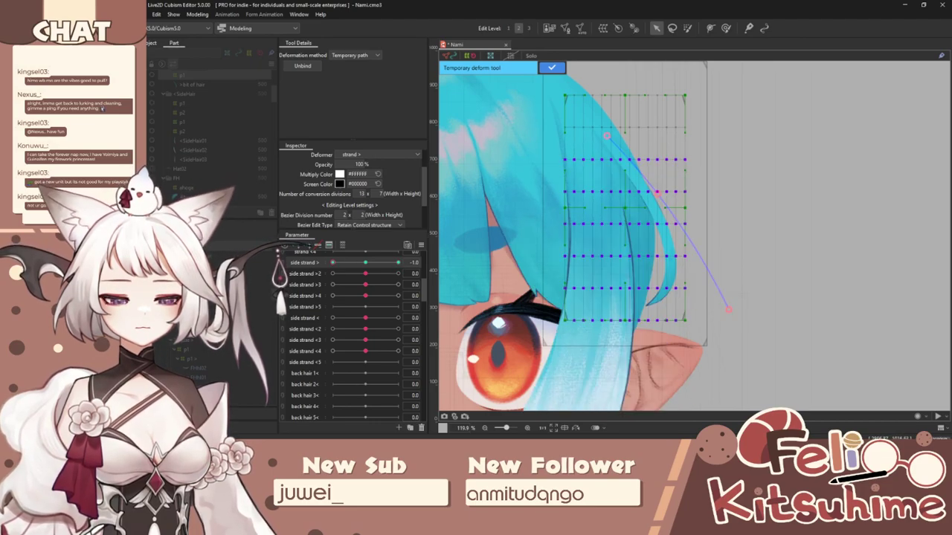
key("ctrl+t")
left_click(344, 56)
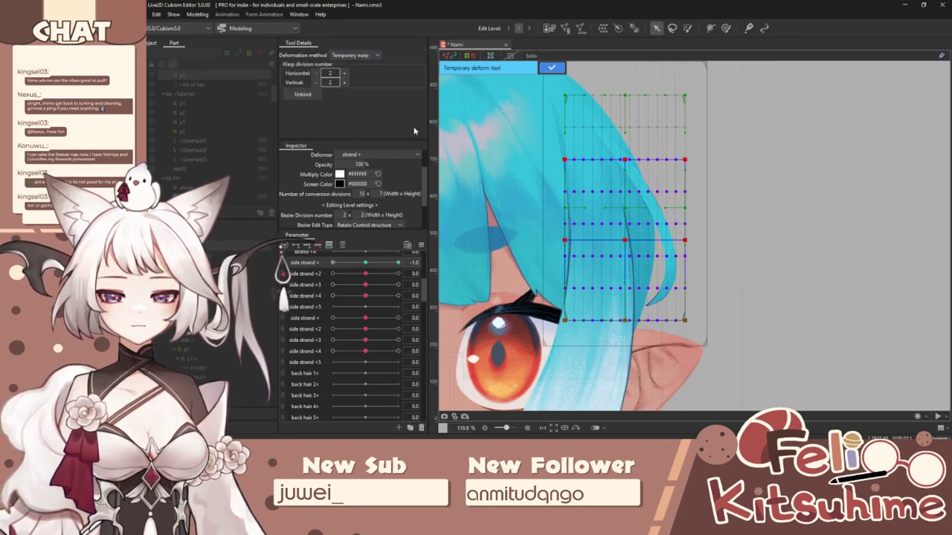
left_click(353, 55)
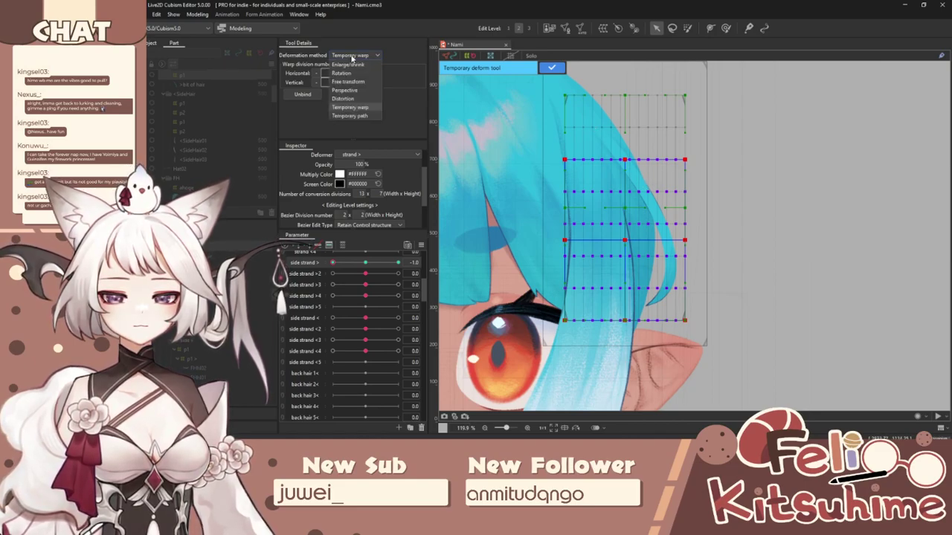
left_click(360, 116)
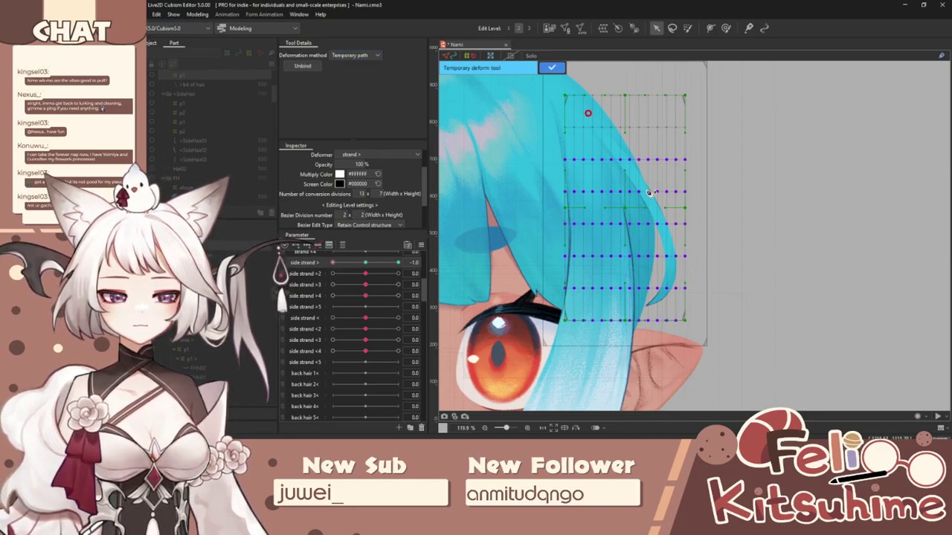
left_click_drag(672, 258, 652, 261)
left_click_drag(652, 347, 577, 325)
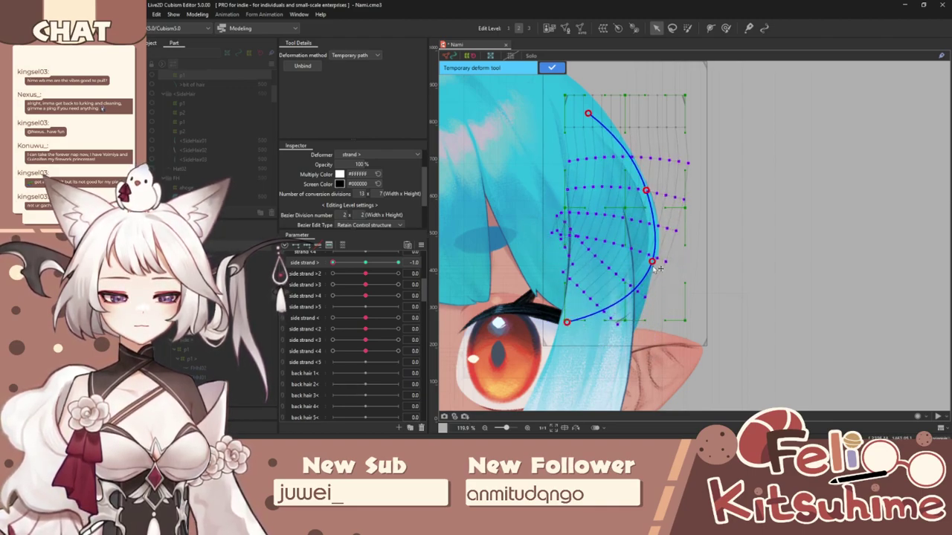
left_click_drag(653, 262, 644, 264)
left_click_drag(646, 192, 639, 193)
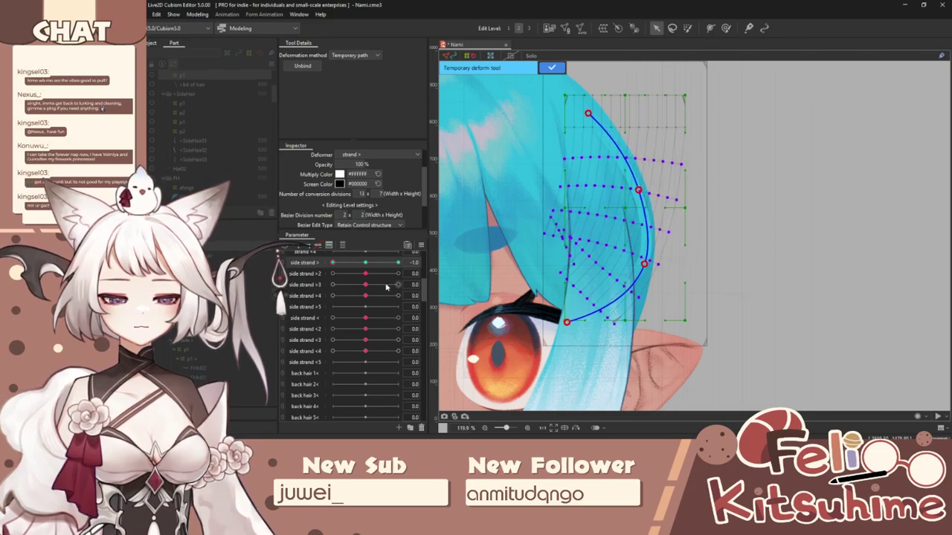
Step: Apply Ellipse Interpolation to p1's side strand > keys, return the parameter to 0, and finish the temporary deformation
mouse_move(342, 266)
left_mouse_down()
mouse_move(332, 263)
mouse_move(418, 255)
mouse_move(333, 259)
left_mouse_up()
left_click(404, 245)
left_click(539, 362)
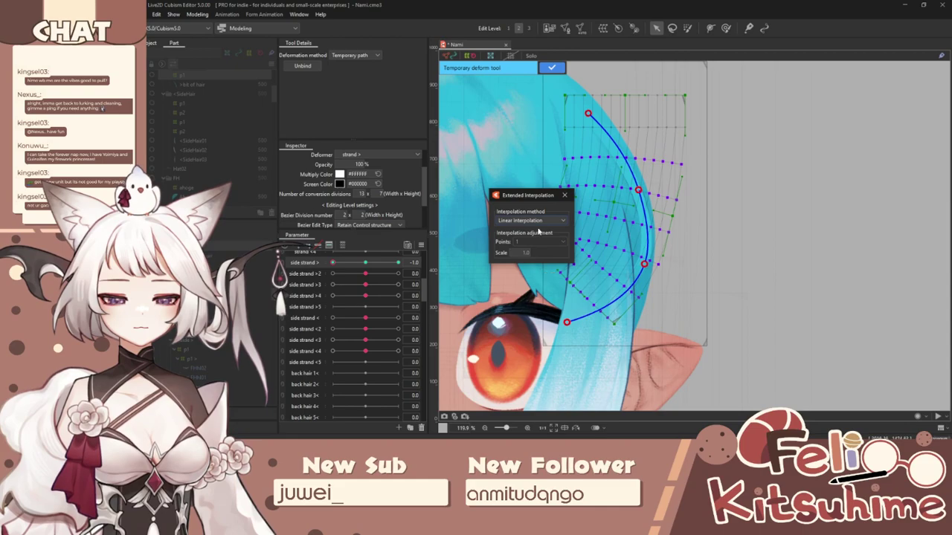
left_click(545, 238)
left_click(550, 256)
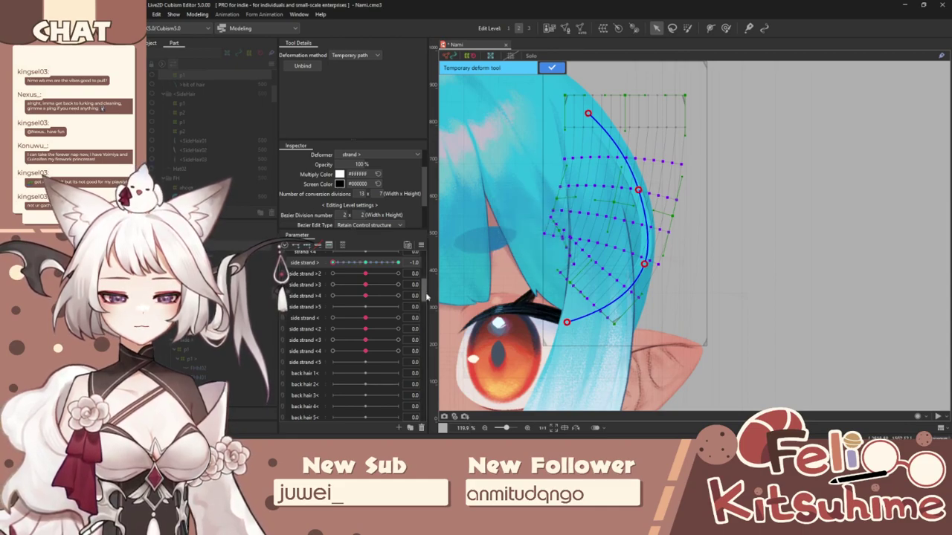
left_click(398, 260)
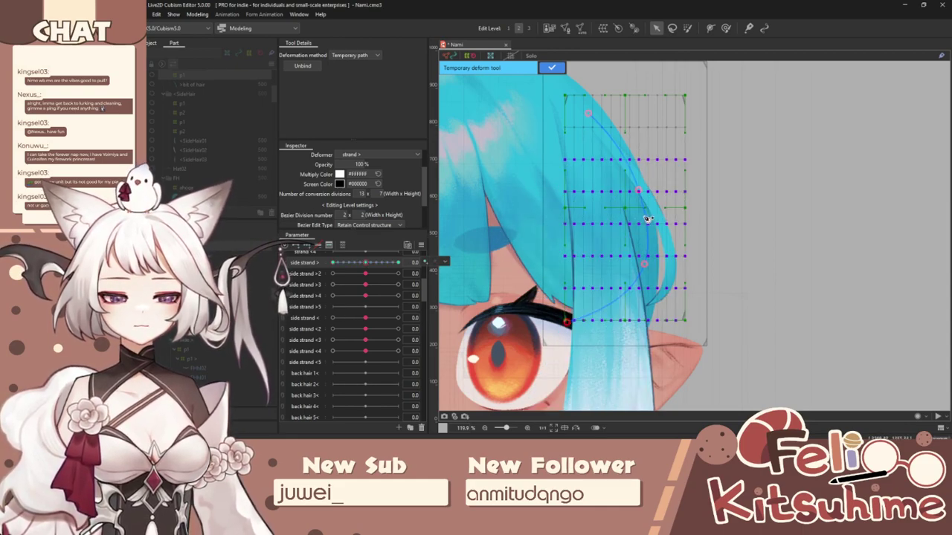
left_click(552, 68)
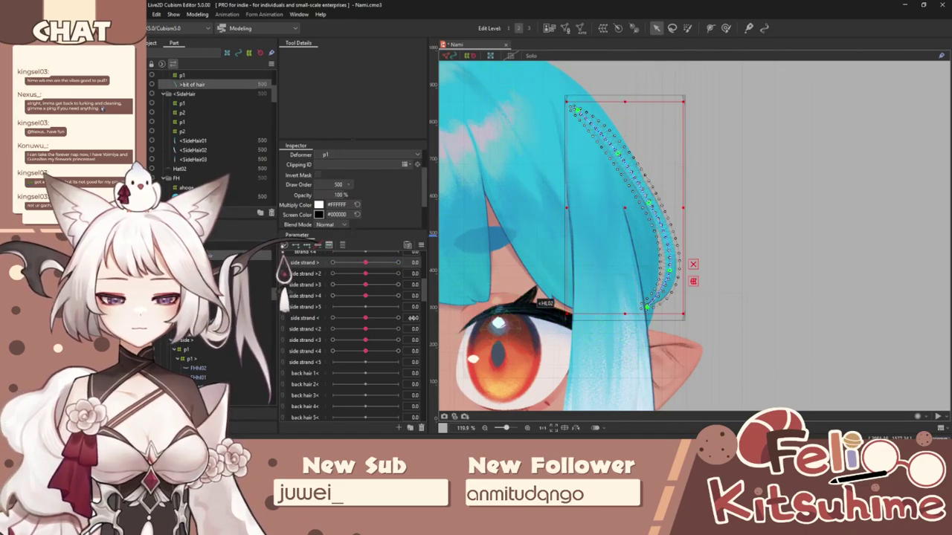
Step: Key the >bit of hair path on side strand >2, swinging its lower points outward at 1.0 and inward at -1.0, and return the parameter to 0
left_click(312, 275)
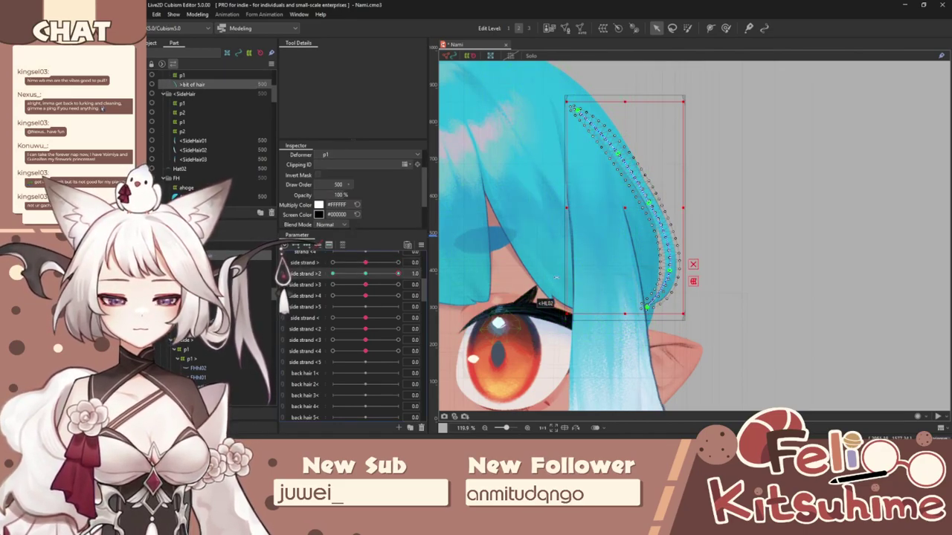
left_click_drag(671, 273, 677, 267)
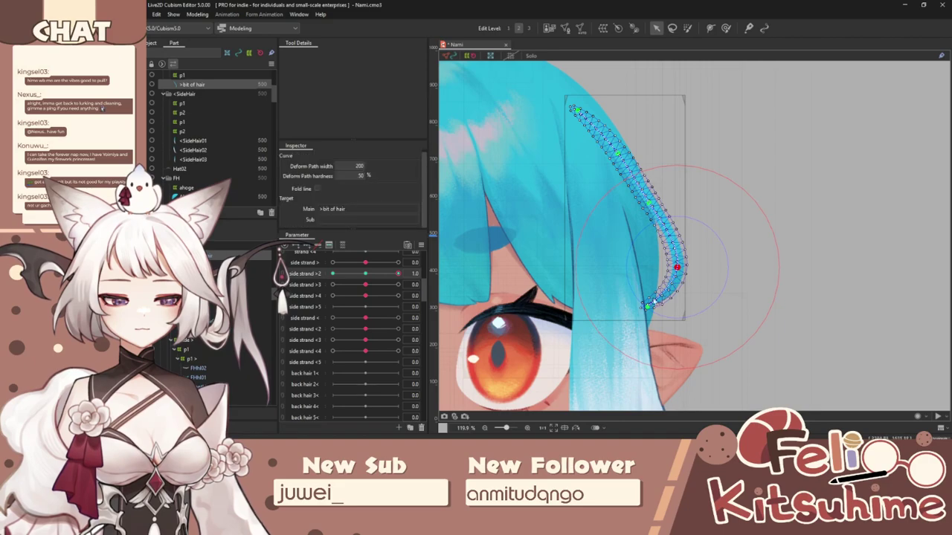
left_click_drag(648, 307, 683, 316)
left_click_drag(398, 274, 332, 274)
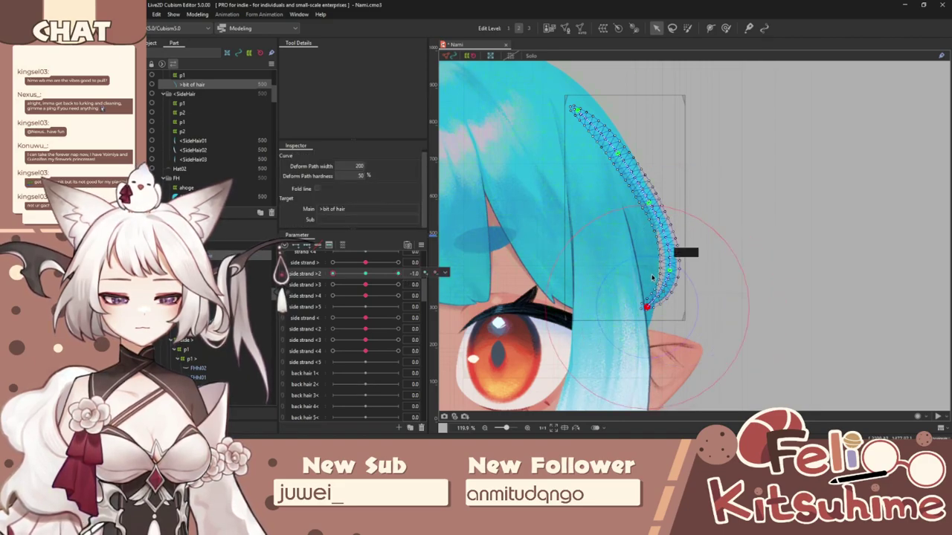
left_click_drag(672, 273, 659, 270)
left_click_drag(649, 307, 624, 295)
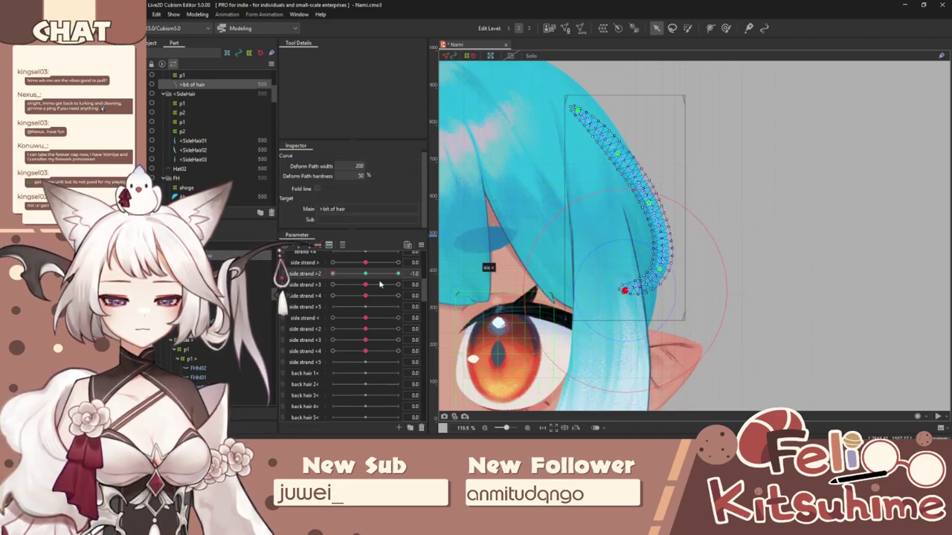
left_click_drag(332, 274, 361, 276)
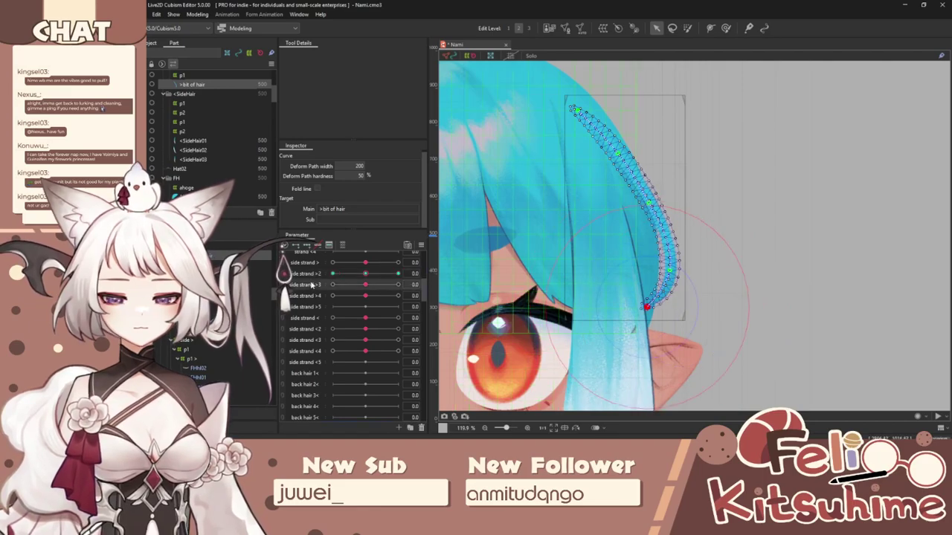
Step: Key >bit of hair on side strand >3, curl its tip inward at -1.0, and adjust the curl with side strand >2 at -1.0
scroll(651, 288, "up", 3)
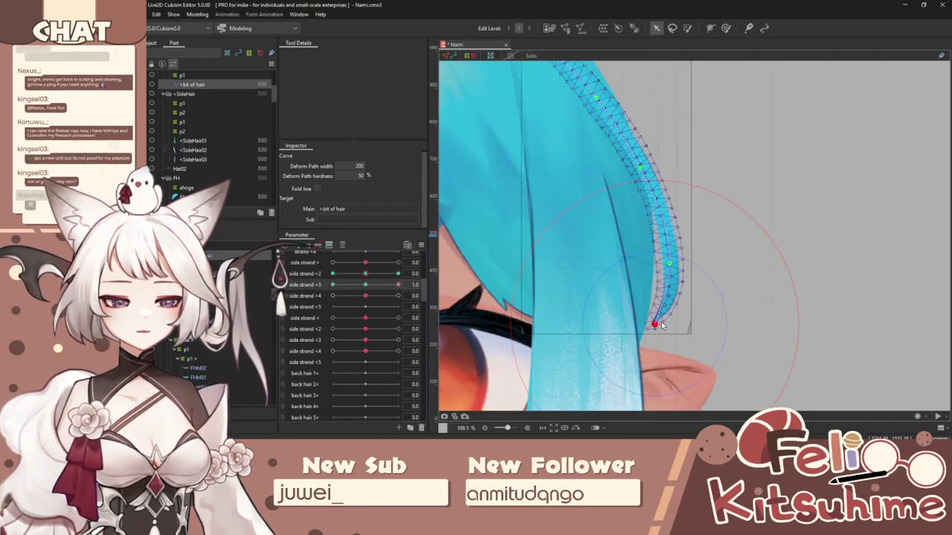
left_click_drag(638, 315, 620, 301)
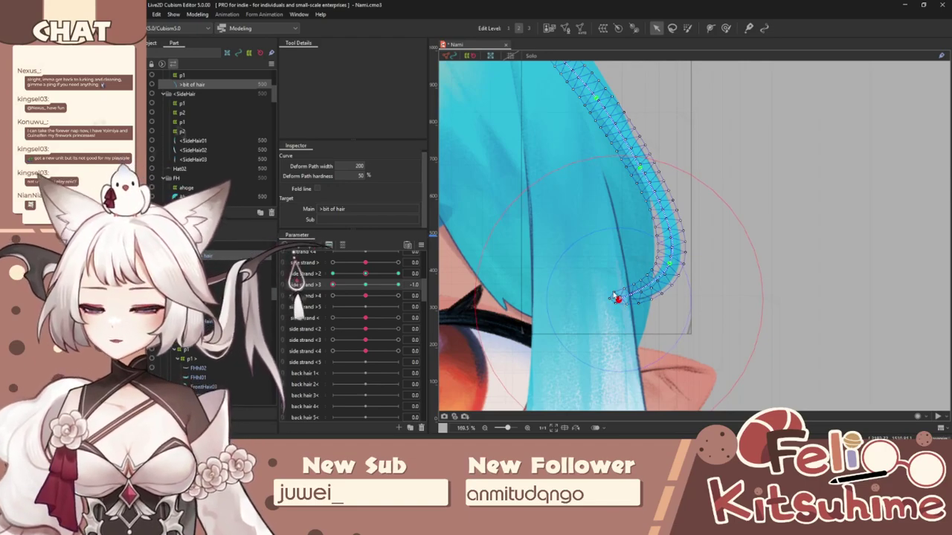
left_click(398, 273)
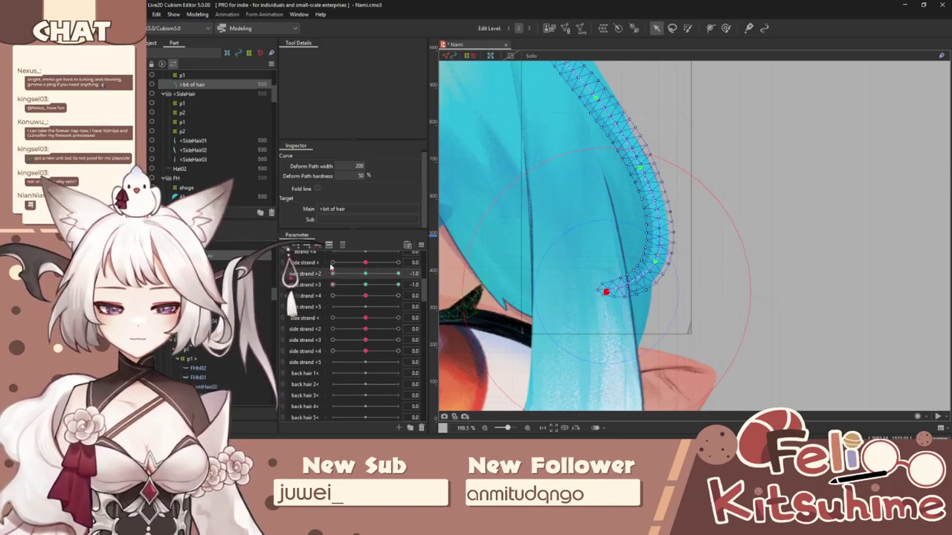
mouse_move(619, 294)
left_mouse_down()
mouse_move(603, 280)
mouse_move(626, 305)
left_mouse_up()
Step: With side strand >2 at 1.0, adjust the tip of >bit of hair for side strand >3 at 1.0 and -1.0
left_click(398, 284)
left_click(398, 274)
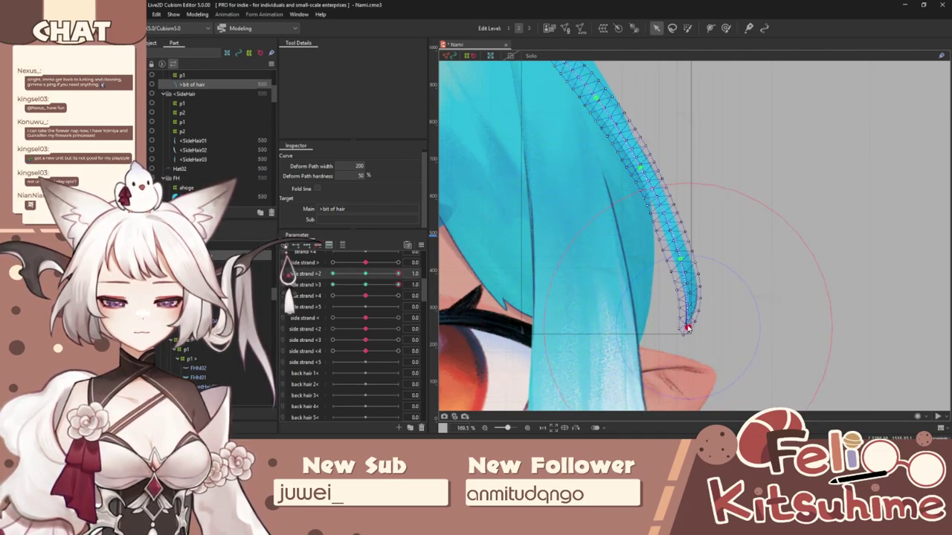
left_click_drag(688, 327, 653, 327)
left_click(333, 285)
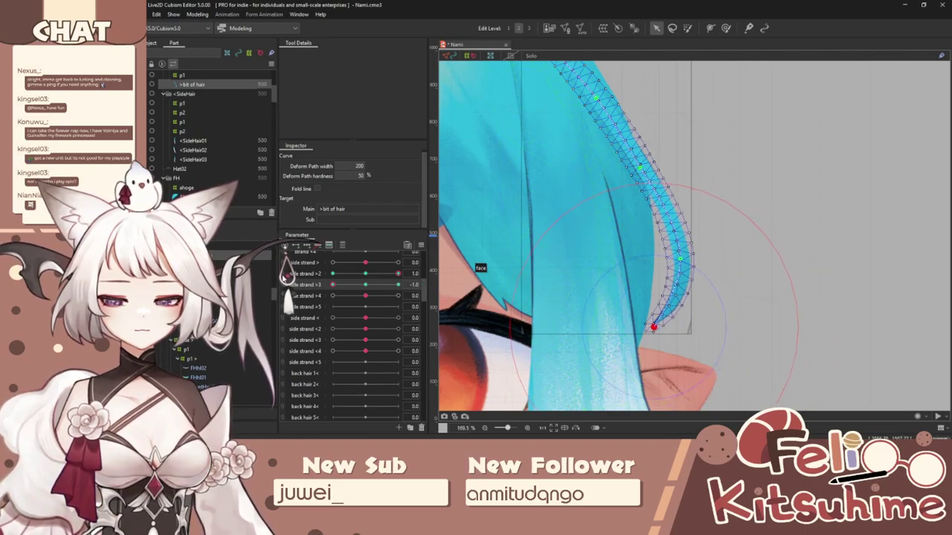
Step: Combine side strand >2 and >3 into one control and apply extended interpolation to their keys on >bit of hair
left_click(282, 278)
left_click_drag(395, 303, 386, 324)
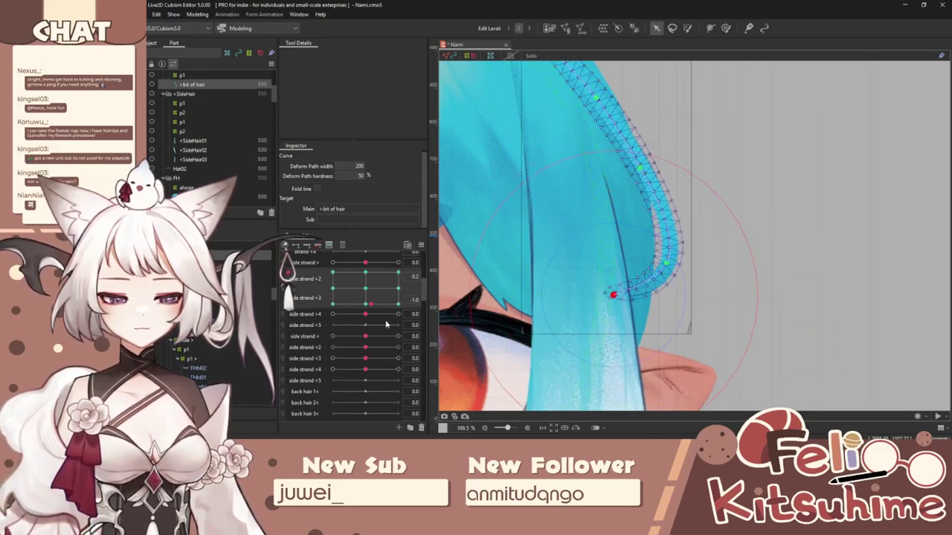
left_click_drag(424, 272, 425, 266)
left_click(420, 245)
left_click(490, 356)
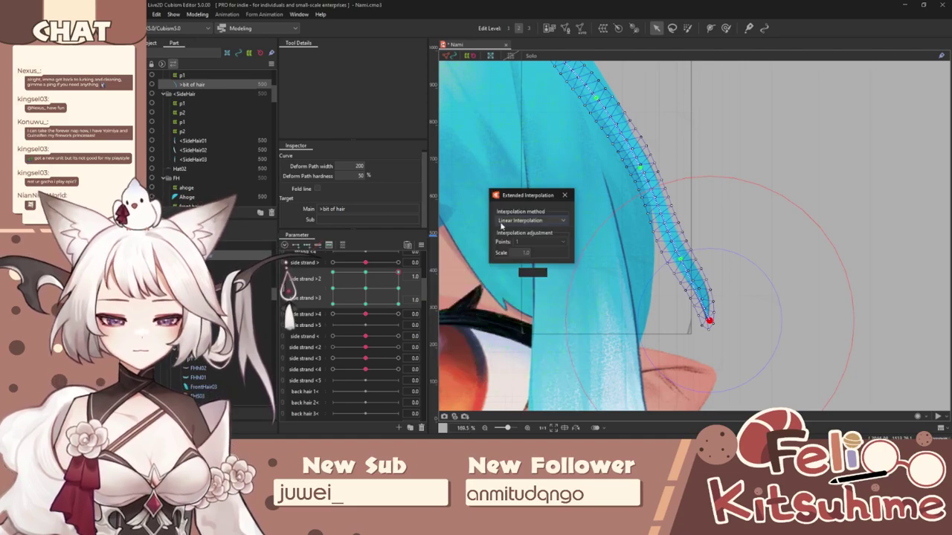
left_click(525, 221)
left_click(522, 238)
left_click(594, 189)
left_click(565, 195)
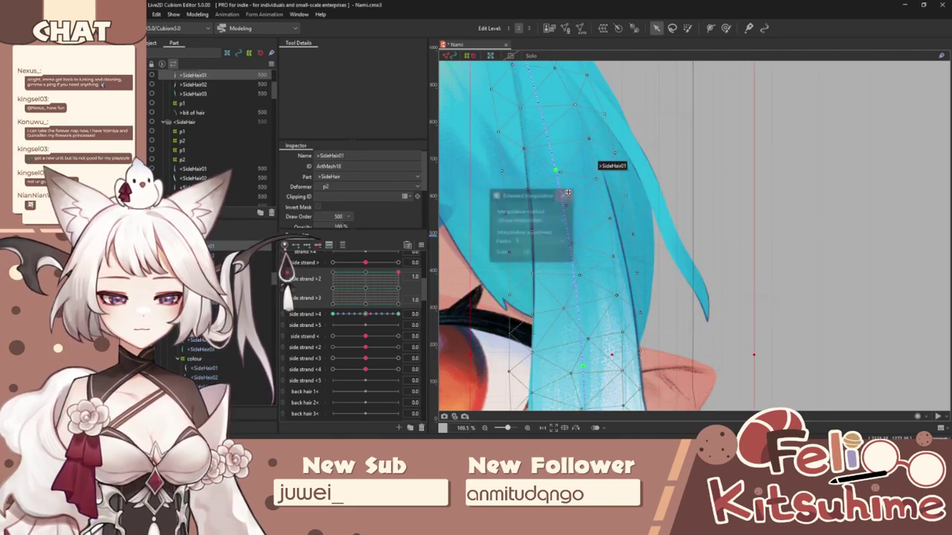
left_click(661, 215)
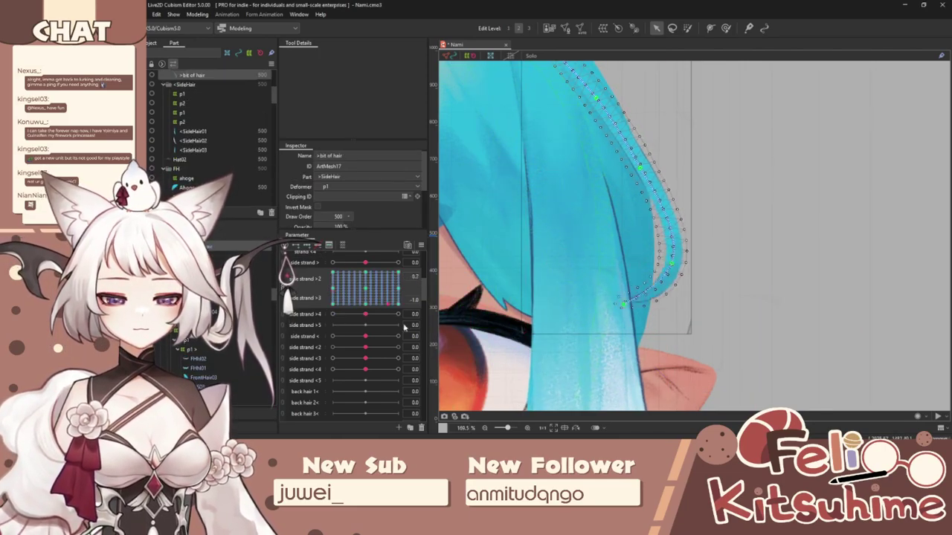
left_click(379, 272)
Step: Open the physics settings and swing the head around to preview the side strand's movement
left_click(197, 14)
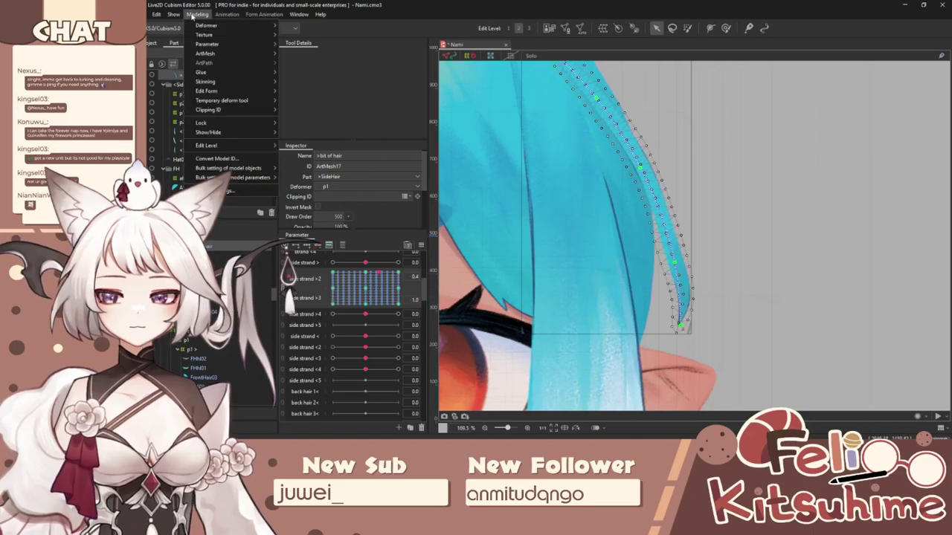
left_click(259, 191)
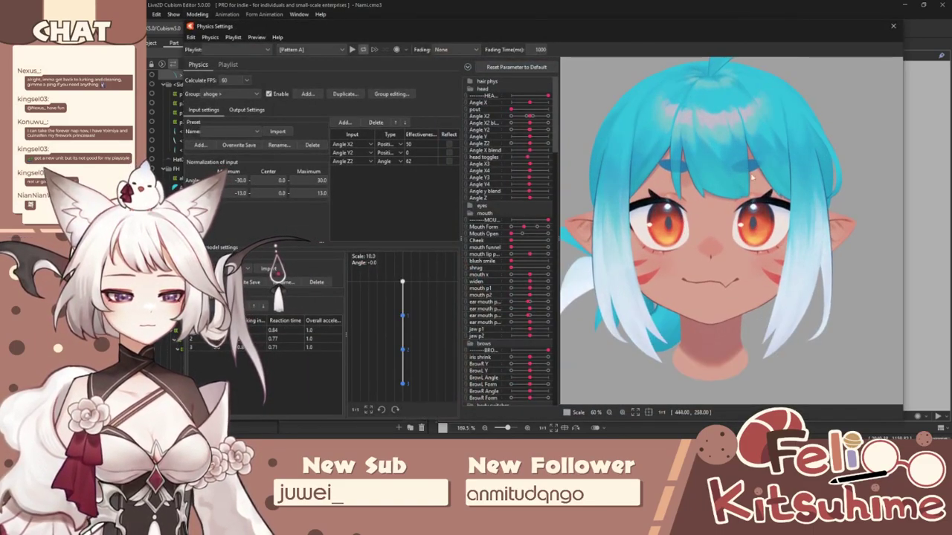
left_click_drag(752, 177, 587, 220)
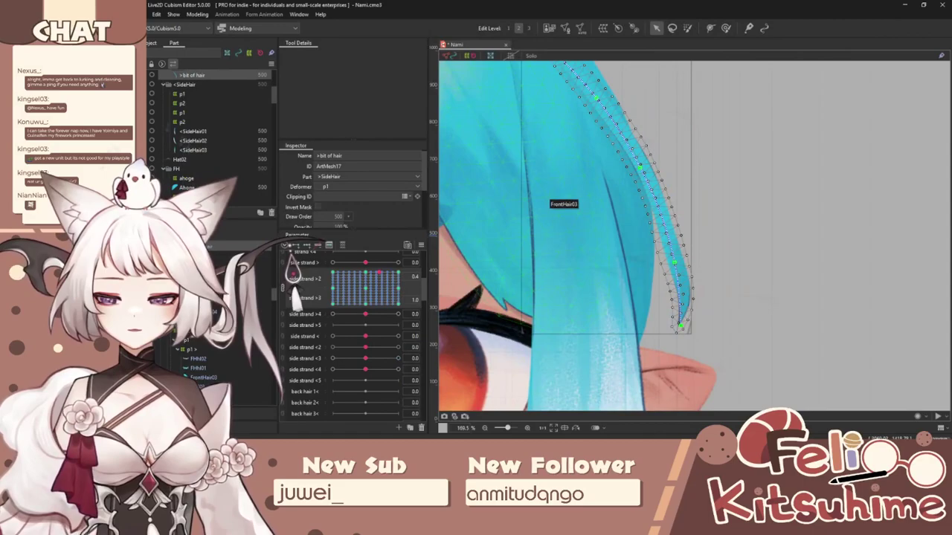
Step: Select warp deformer p1 of the side strand and refine its shape at side strand > 1.0 with the deform brush
left_click(522, 186)
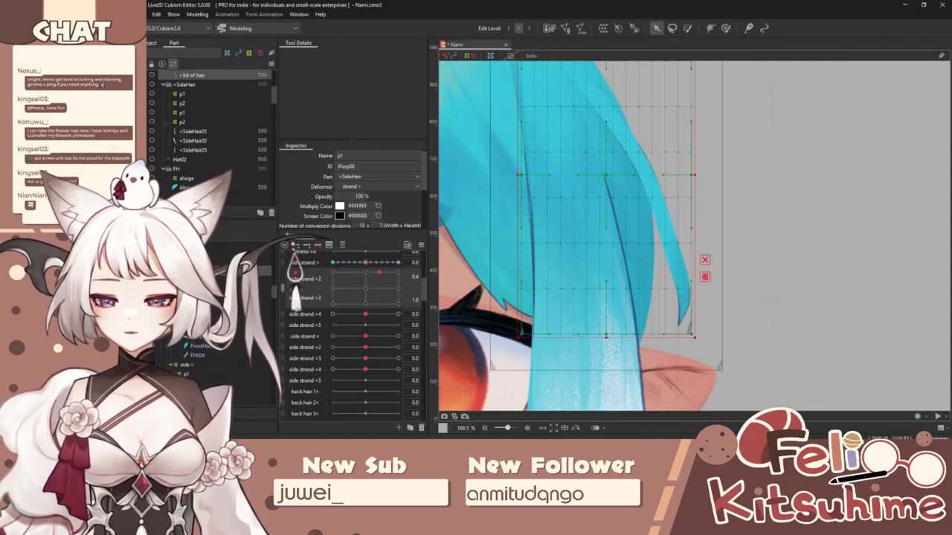
left_click(726, 27)
scroll(686, 198, "down", 4)
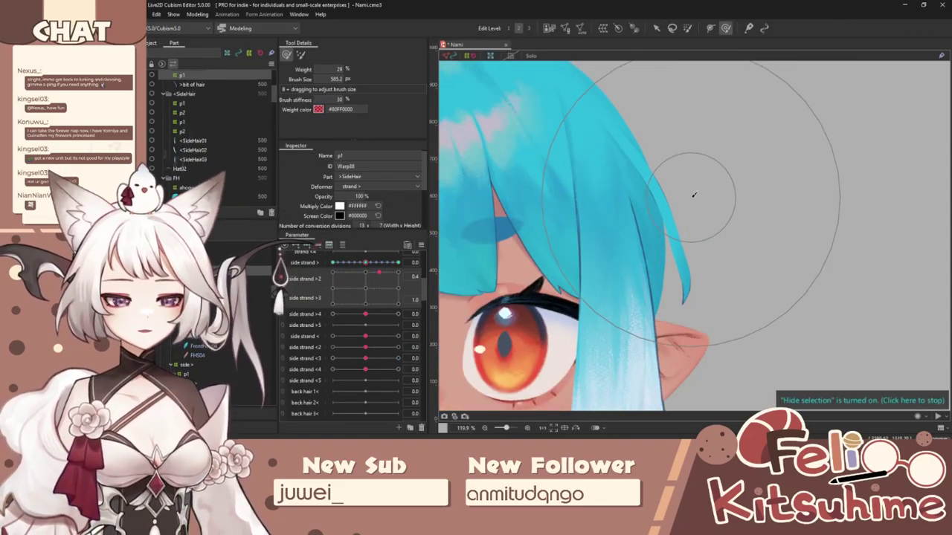
mouse_move(379, 272)
left_mouse_down()
mouse_move(373, 281)
mouse_move(378, 267)
mouse_move(400, 265)
left_mouse_up()
key("b")
mouse_move(738, 193)
left_mouse_down()
mouse_move(663, 195)
mouse_move(673, 194)
left_mouse_up()
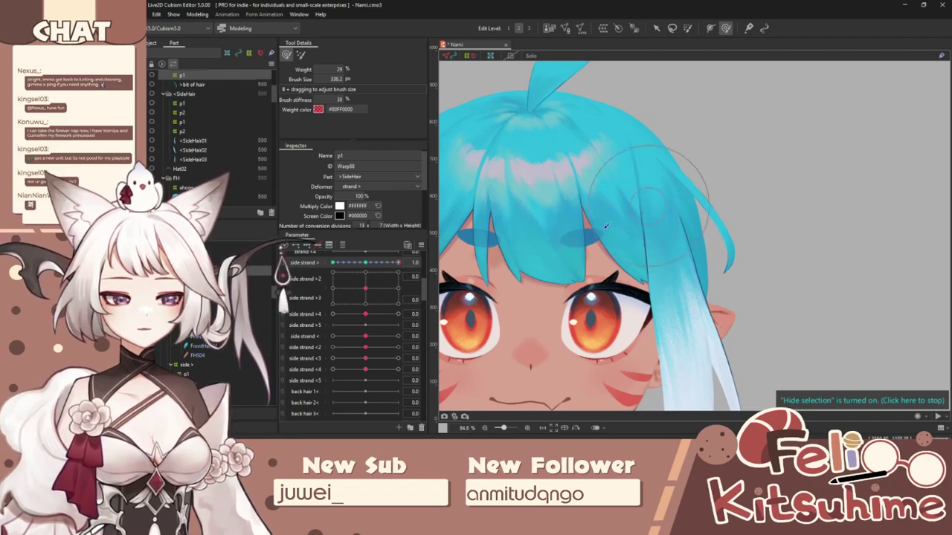
Step: Refine p1 at side strand > -1.0 with a larger deform brush, and return the parameter to 0
left_click_drag(397, 263, 329, 263)
key("b")
mouse_move(621, 191)
left_mouse_down()
mouse_move(682, 186)
mouse_move(648, 195)
left_mouse_up()
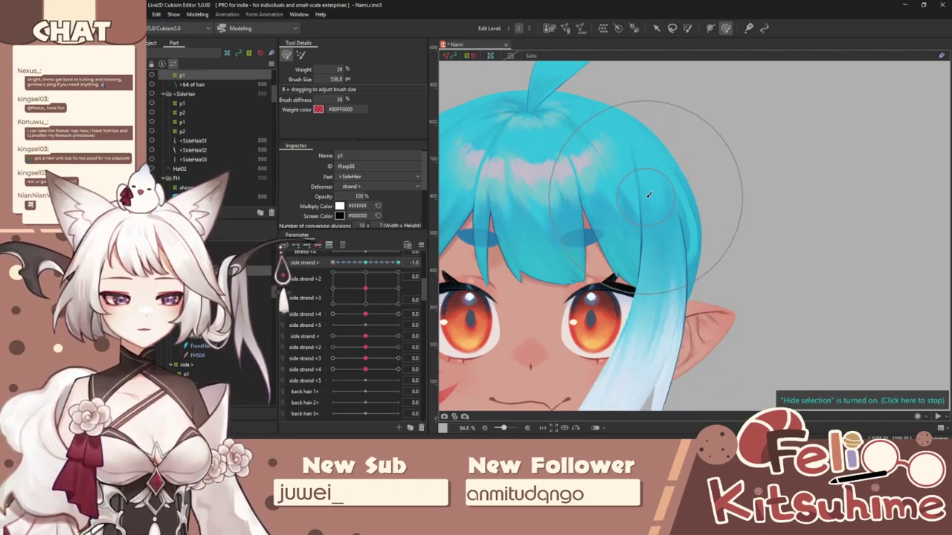
left_click_drag(337, 264, 287, 265)
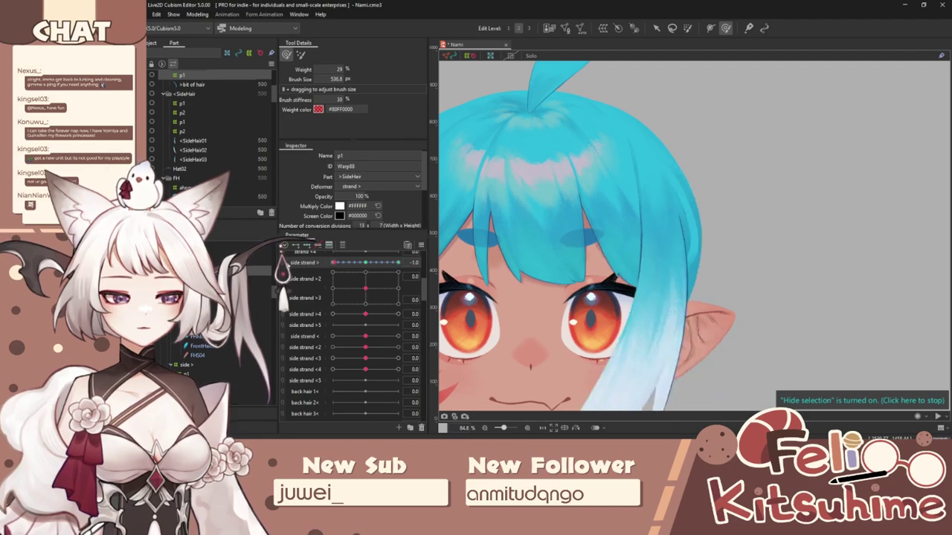
left_click(366, 263)
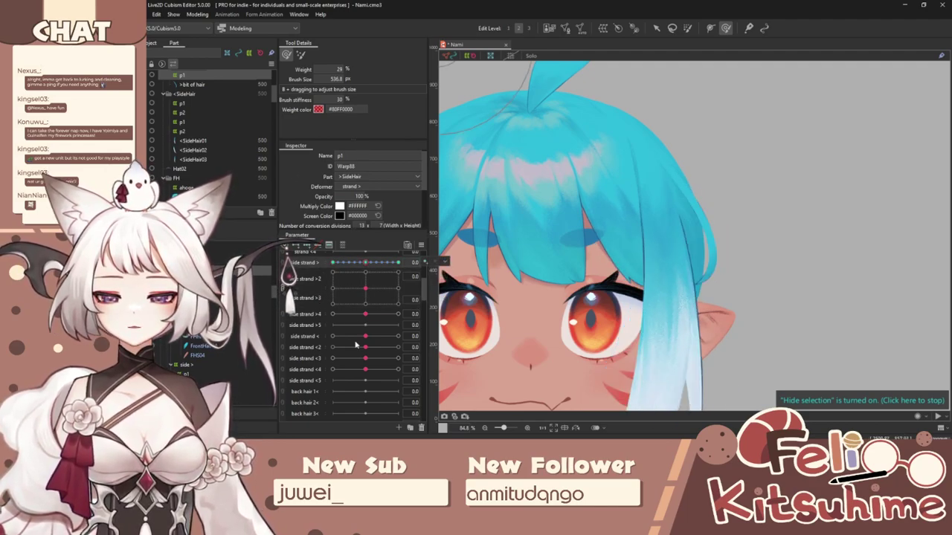
Step: Key p1 on the front hair Y1 blend shape and reshape the strand with the deform brush at 1.0 and -1.0
scroll(355, 345, "down", 8)
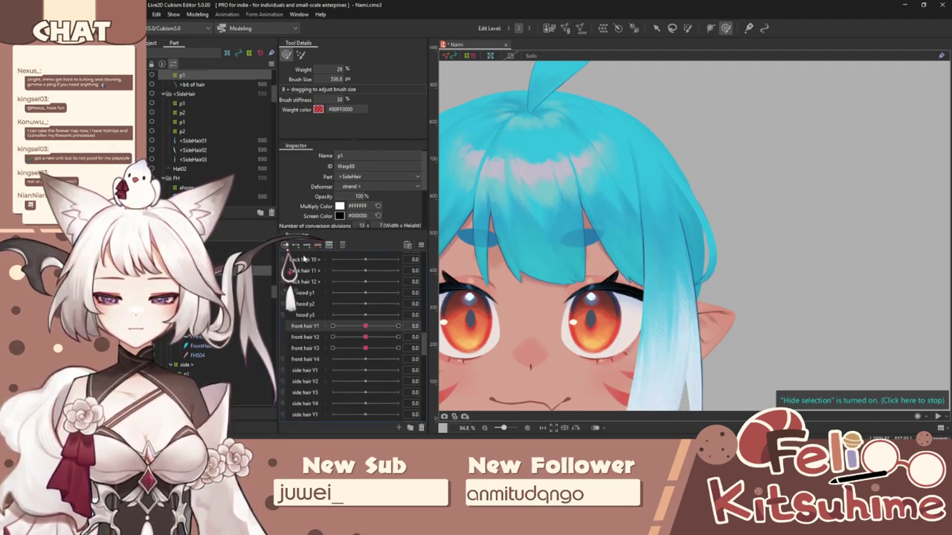
left_click(398, 325)
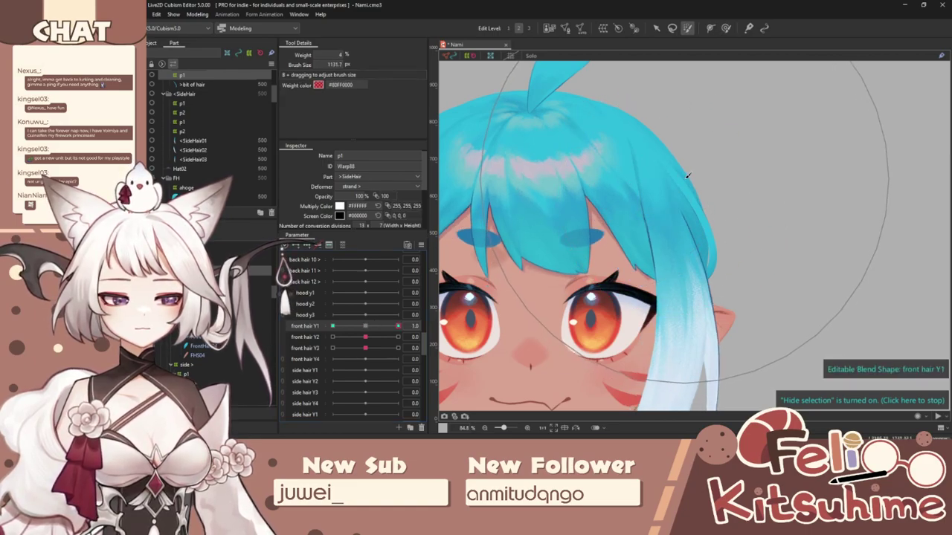
left_click(722, 28)
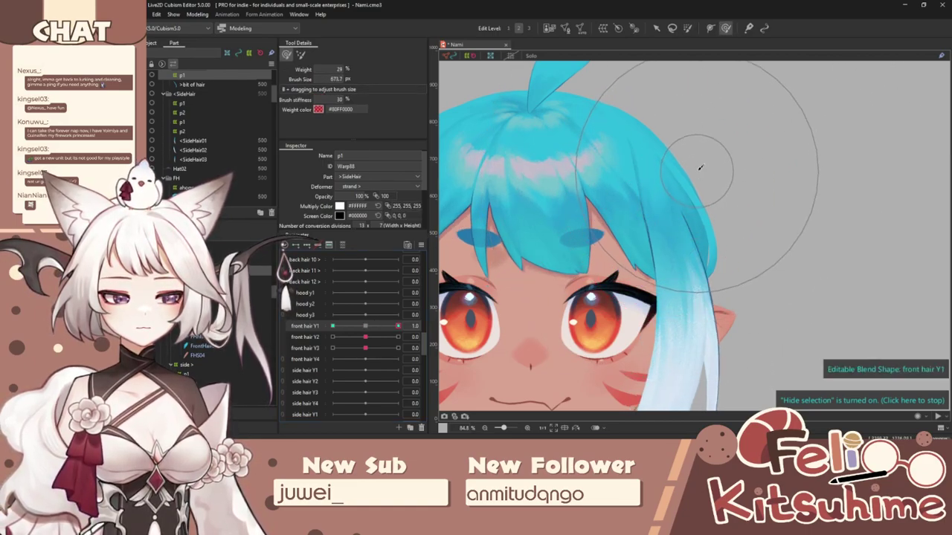
left_click(332, 326)
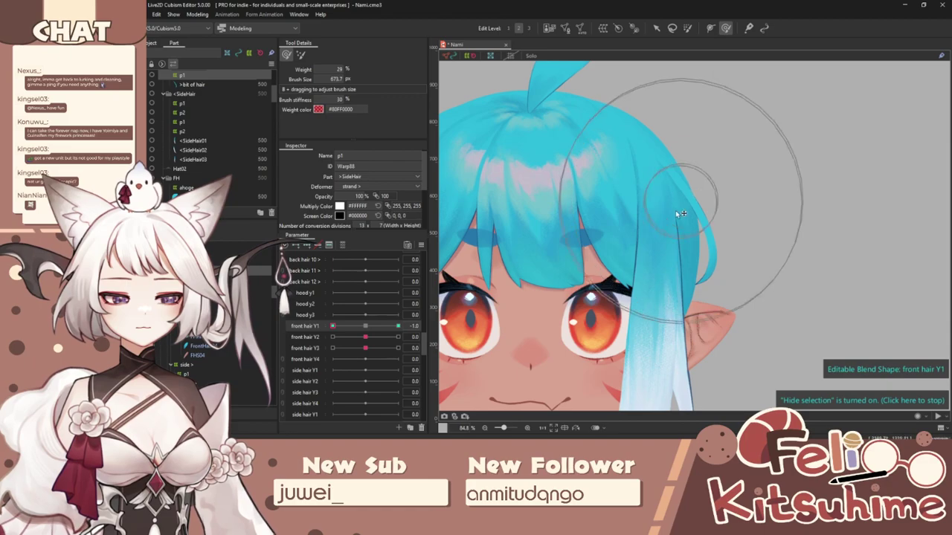
left_click_drag(694, 269, 672, 286)
mouse_move(332, 325)
left_mouse_down()
mouse_move(401, 331)
mouse_move(295, 358)
mouse_move(364, 327)
left_mouse_up()
Step: Key p1 on front hair Y2 and brush the strand's shape at 1.0 and -1.0, pulling it down and inward at -1.0
left_click(306, 337)
left_click(306, 244)
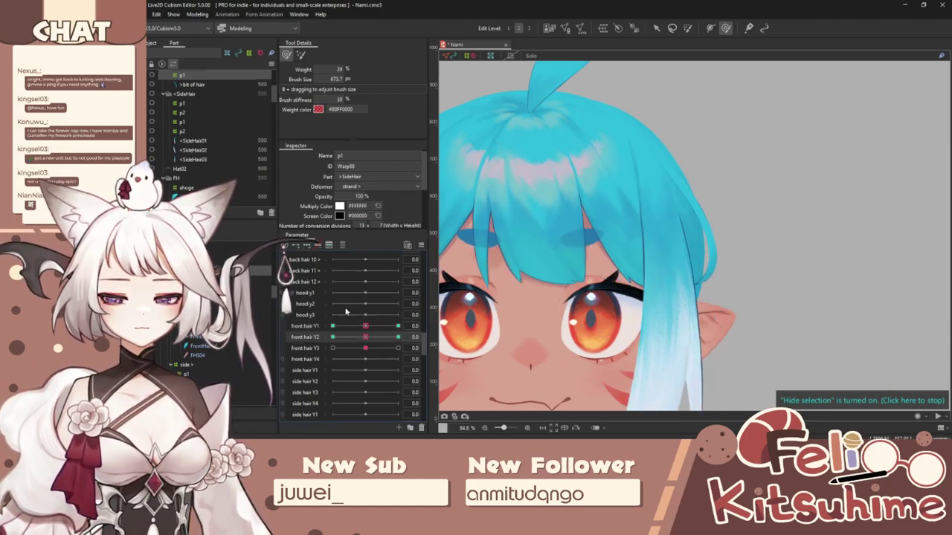
left_click(399, 337)
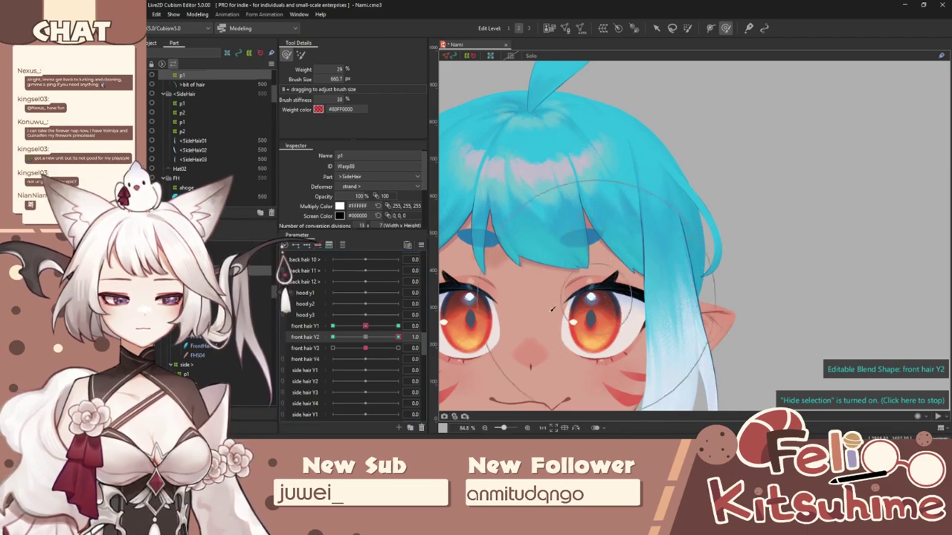
left_click(355, 337)
left_click_drag(334, 349, 329, 351)
left_click_drag(710, 280, 675, 312)
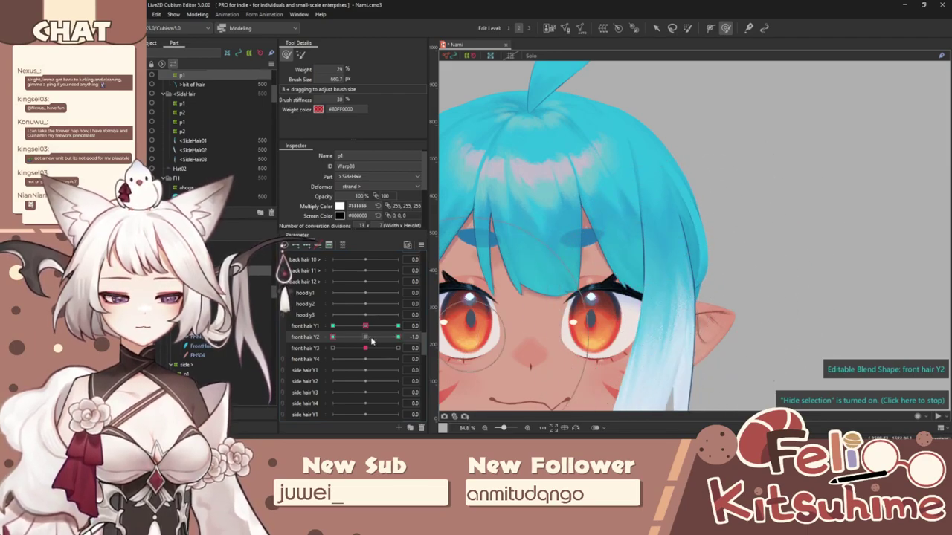
Step: Apply extended interpolation to p1's front hair Y1 and front hair Y2 keys
left_click(312, 327, "ctrl")
left_click(421, 246)
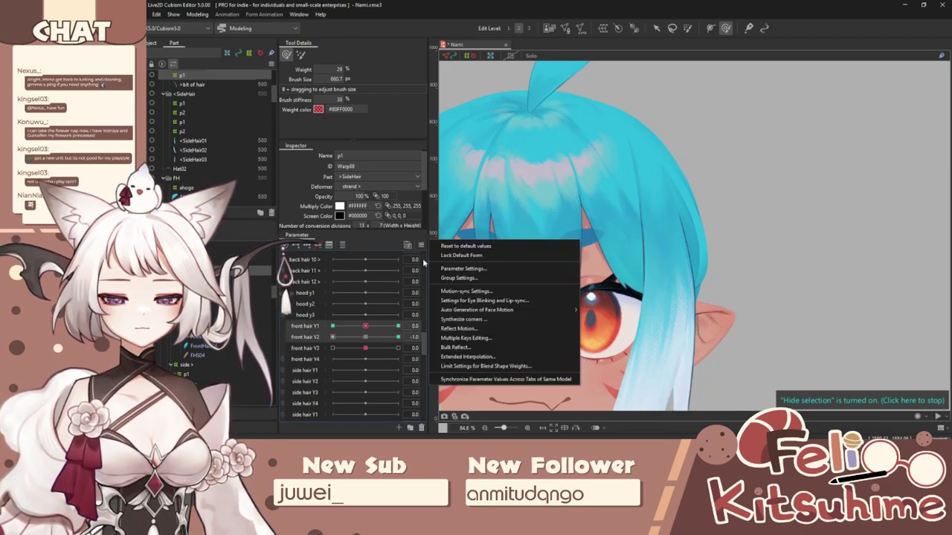
left_click(445, 355)
left_click(564, 195)
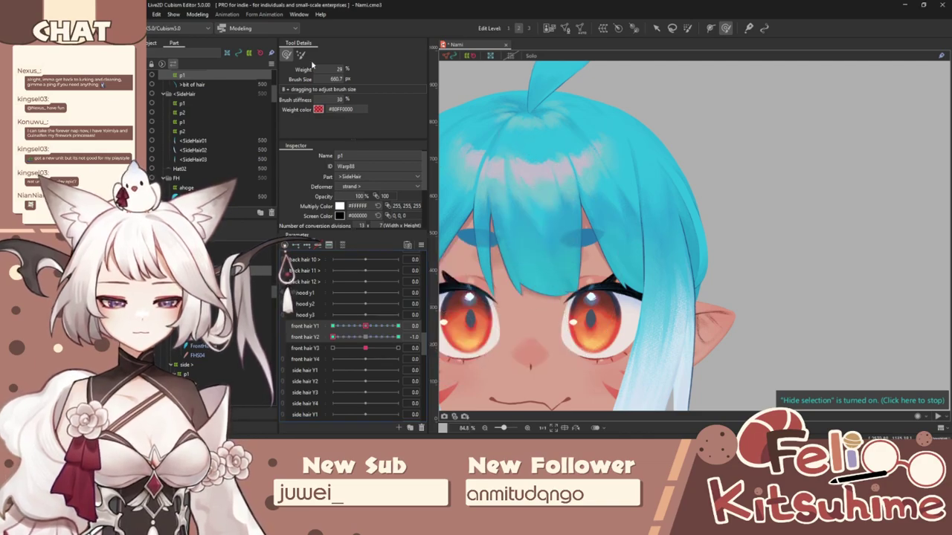
Step: Preview the strand's vertical physics by moving the head in the physics settings, and close them
left_click(197, 14)
left_click(225, 192)
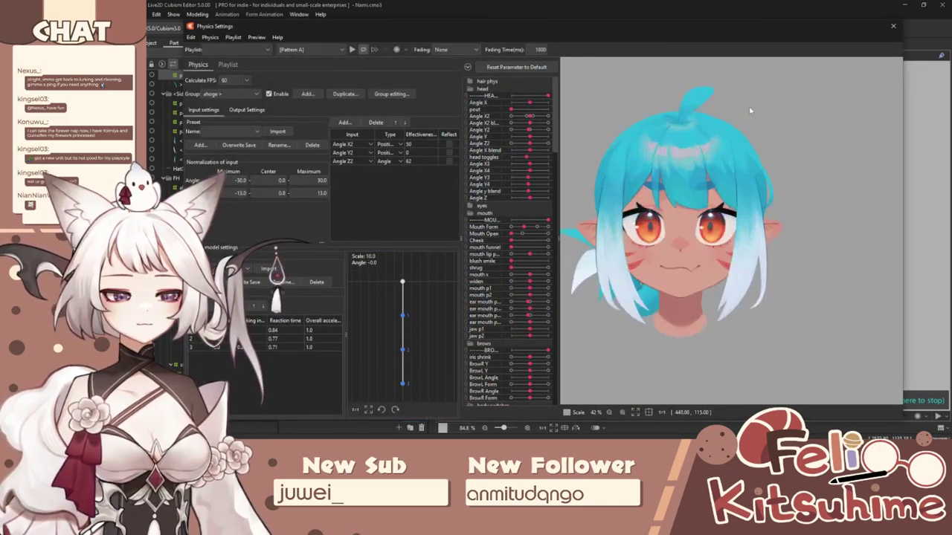
scroll(706, 207, "up", 3)
left_click_drag(705, 208, 761, 277)
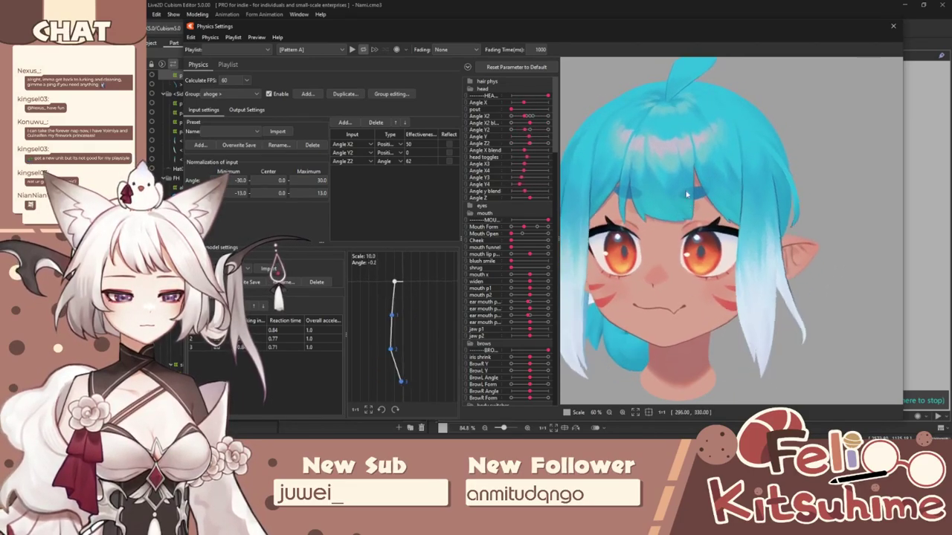
left_click(893, 26)
Step: Refine p1 with the deform brush at front hair Y1 1.0 and -1.0, and return the parameter to 0
left_click_drag(366, 327, 408, 322)
mouse_move(629, 124)
left_mouse_down()
mouse_move(614, 122)
mouse_move(605, 139)
left_mouse_up()
left_click_drag(397, 326, 327, 327)
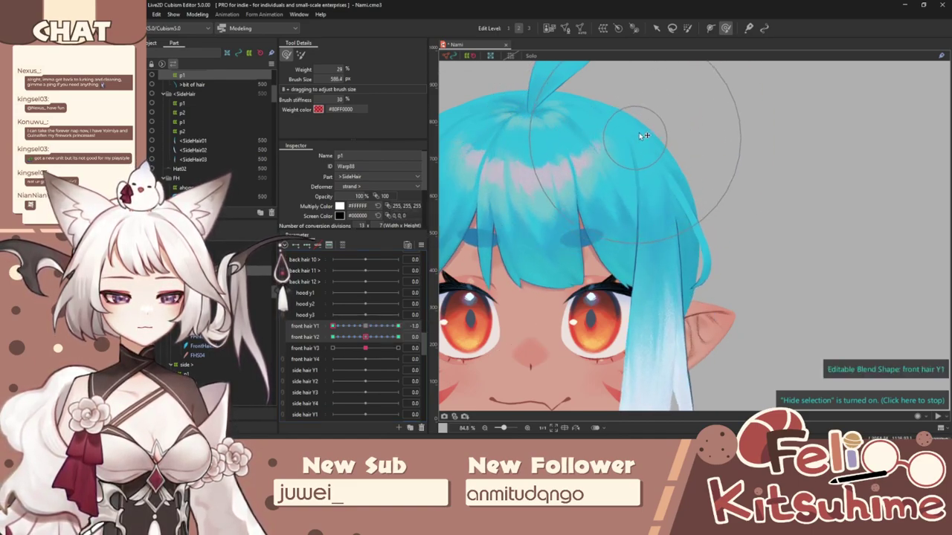
left_click_drag(664, 189, 626, 192)
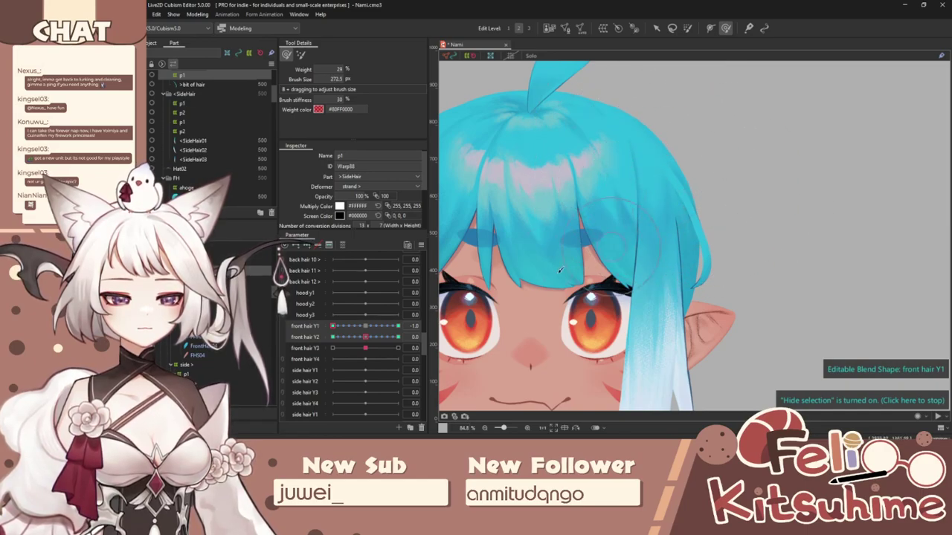
mouse_move(333, 325)
left_mouse_down()
mouse_move(365, 328)
mouse_move(339, 327)
mouse_move(396, 280)
mouse_move(384, 268)
left_mouse_up()
Step: Reopen the physics settings and move the head to check the refined strand's motion
left_click(196, 15)
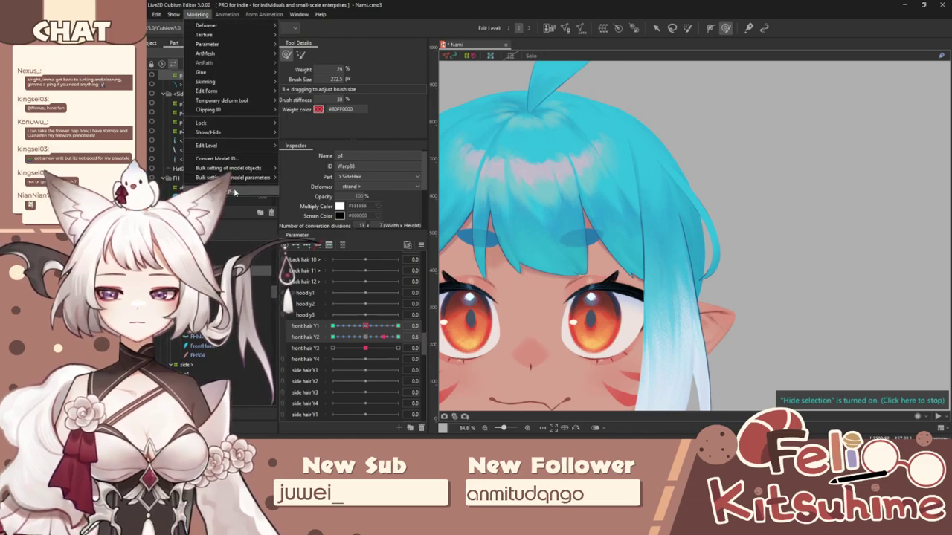
left_click(224, 190)
left_click_drag(787, 147, 595, 201)
left_click(611, 4)
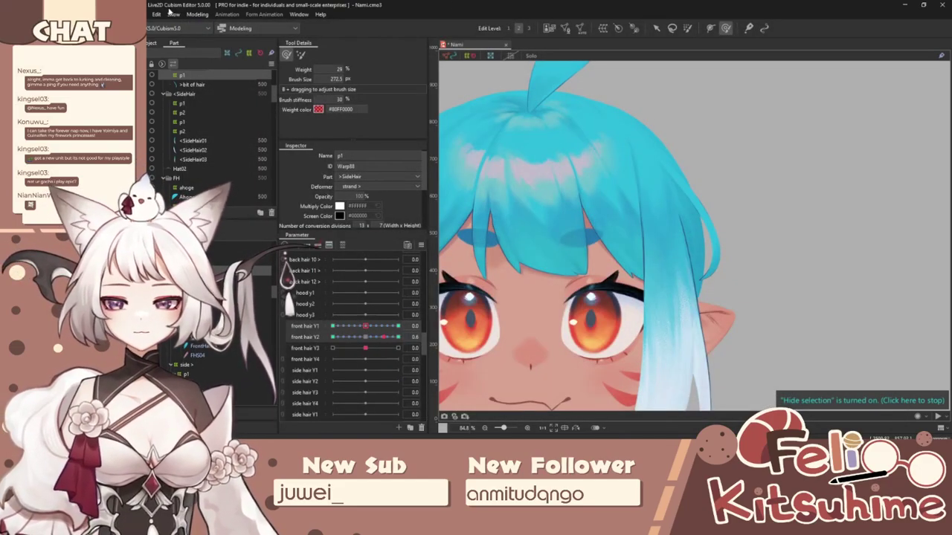
Step: Save the Nami model file
left_click(171, 14)
left_click(173, 90)
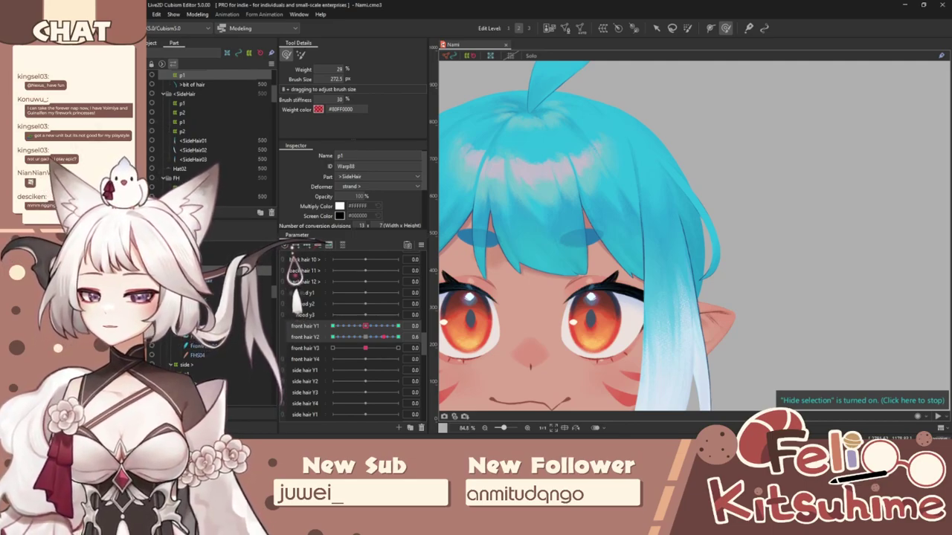
left_click(197, 15)
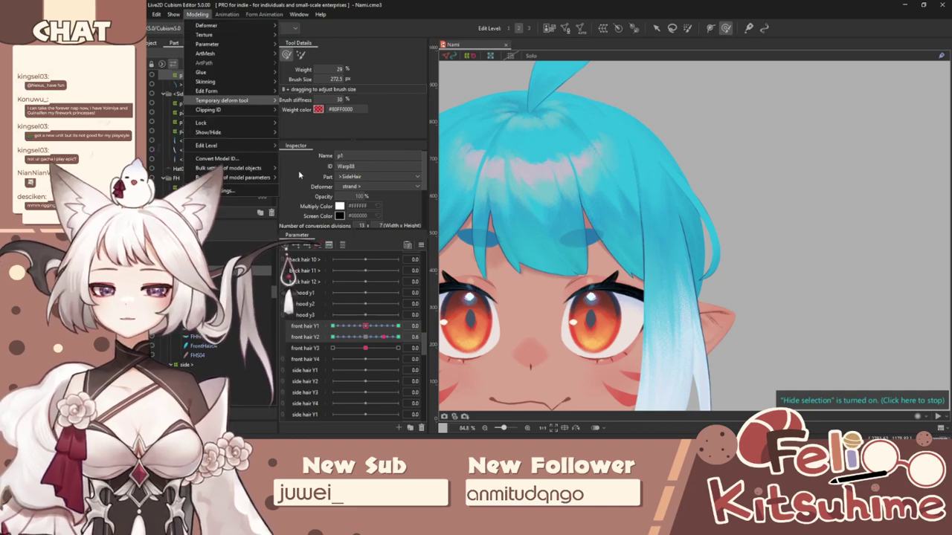
Step: Leave the deform brush and switch to the Arrow tool, with the whole head in view
mouse_move(238, 100)
left_click(332, 214)
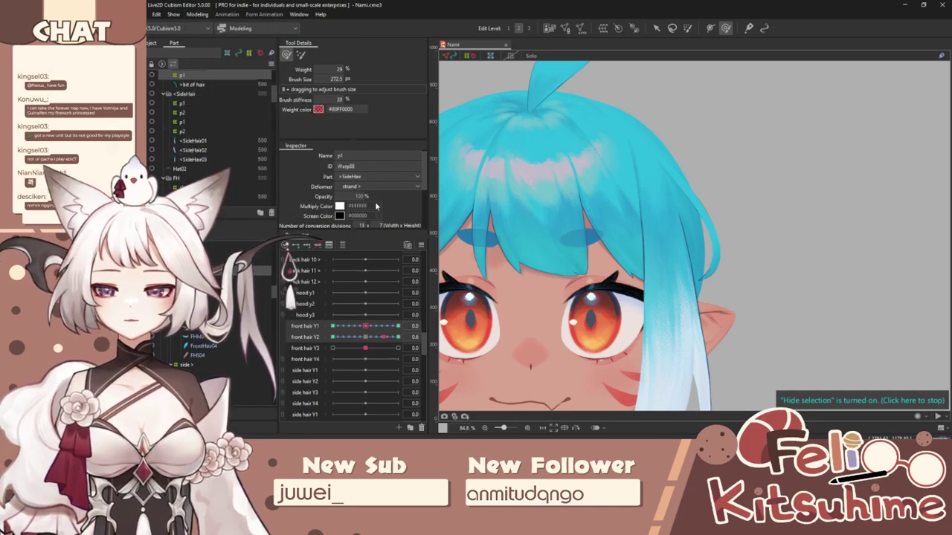
scroll(666, 161, "down", 3)
scroll(665, 161, "up", 2)
left_click(656, 29)
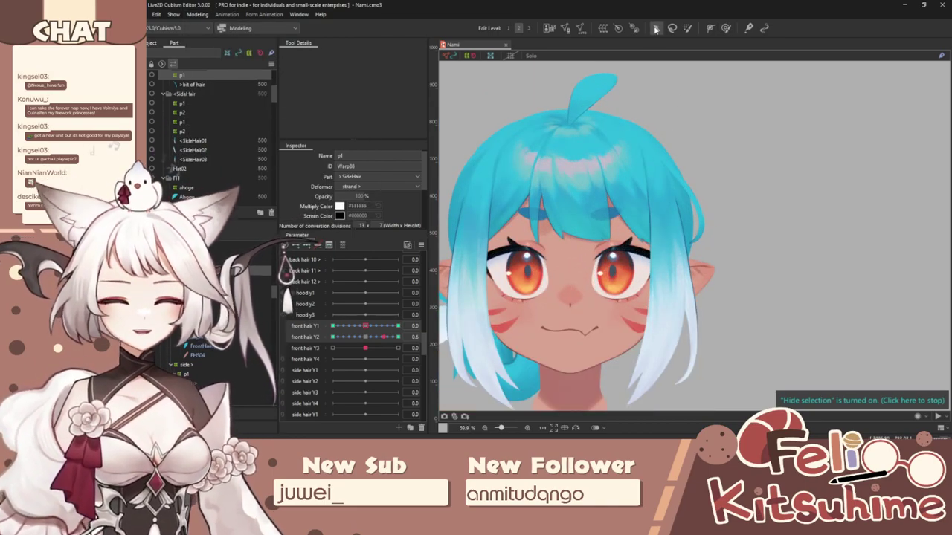
Step: Open the physics settings and test the hair movement by swinging the model's head in several directions
left_click(198, 15)
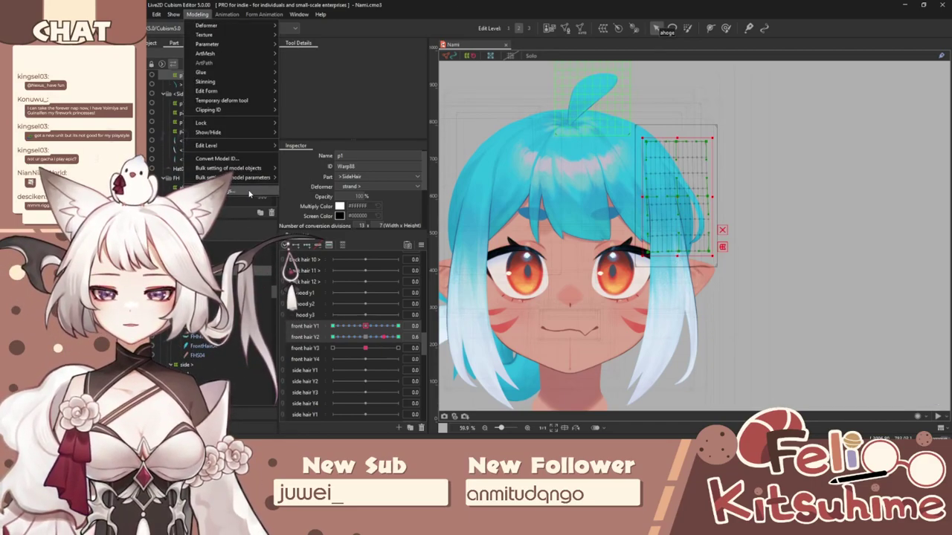
left_click(249, 192)
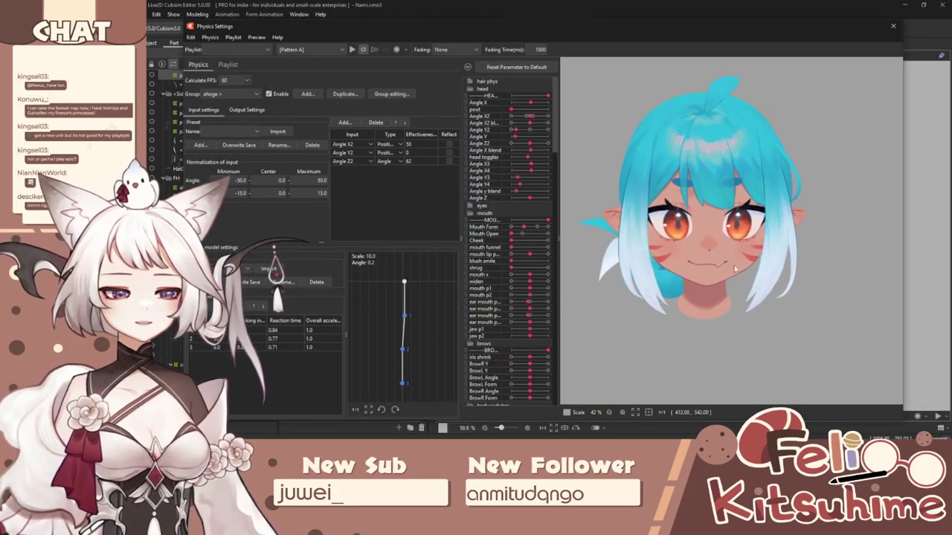
left_click_drag(734, 269, 875, 213)
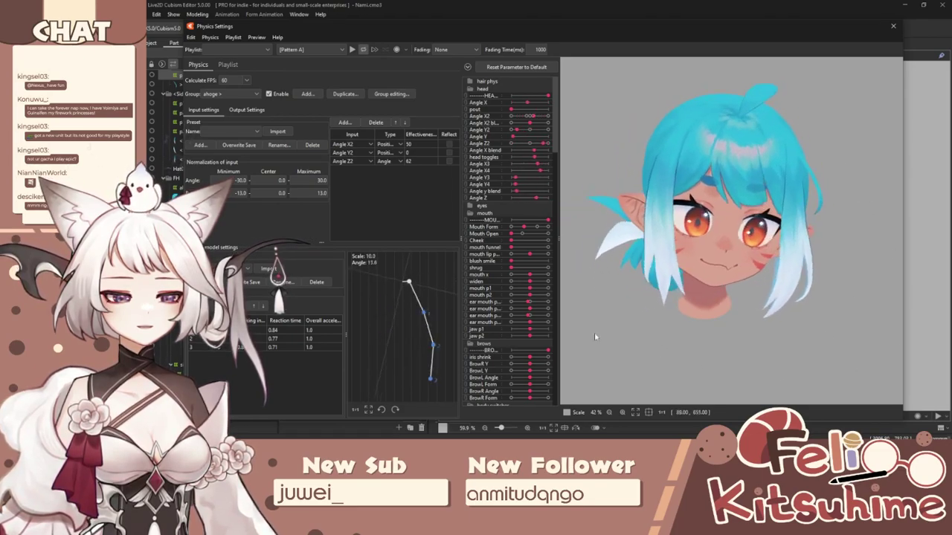
left_click_drag(594, 337, 696, 287)
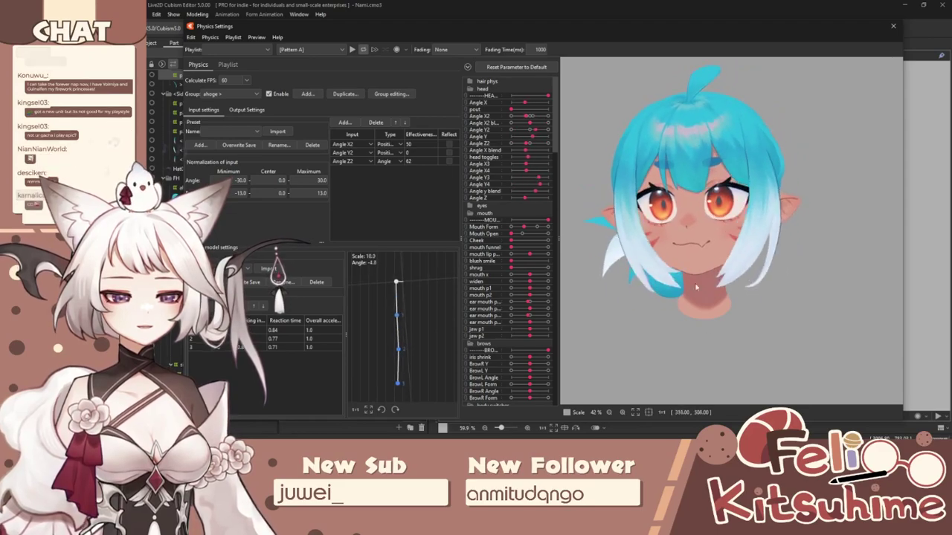
scroll(676, 154, "up", 2)
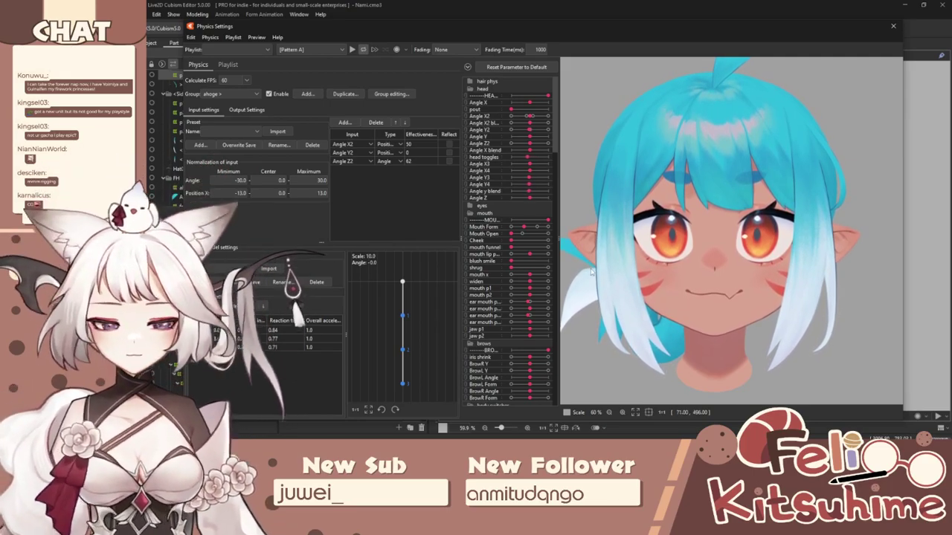
left_click_drag(592, 272, 720, 277)
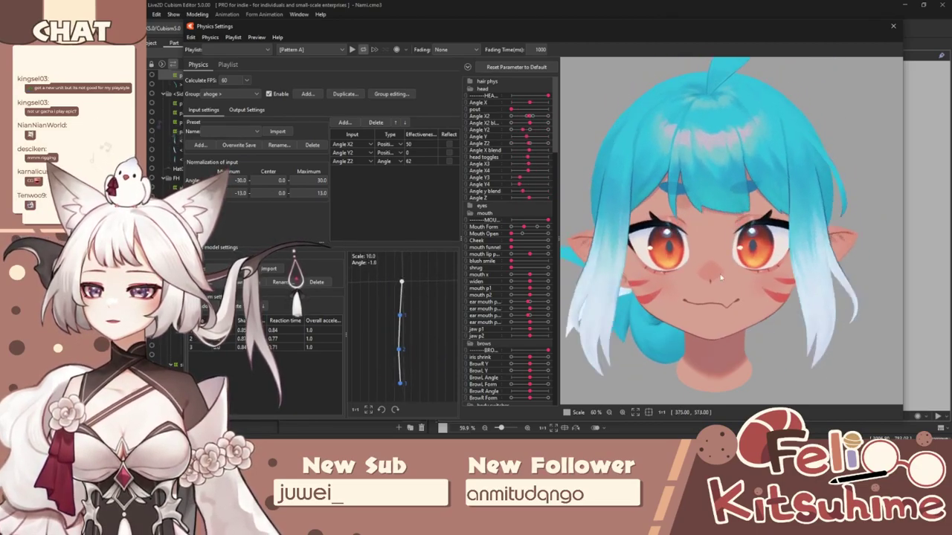
Step: Close the physics settings and save the model file
left_click(893, 27)
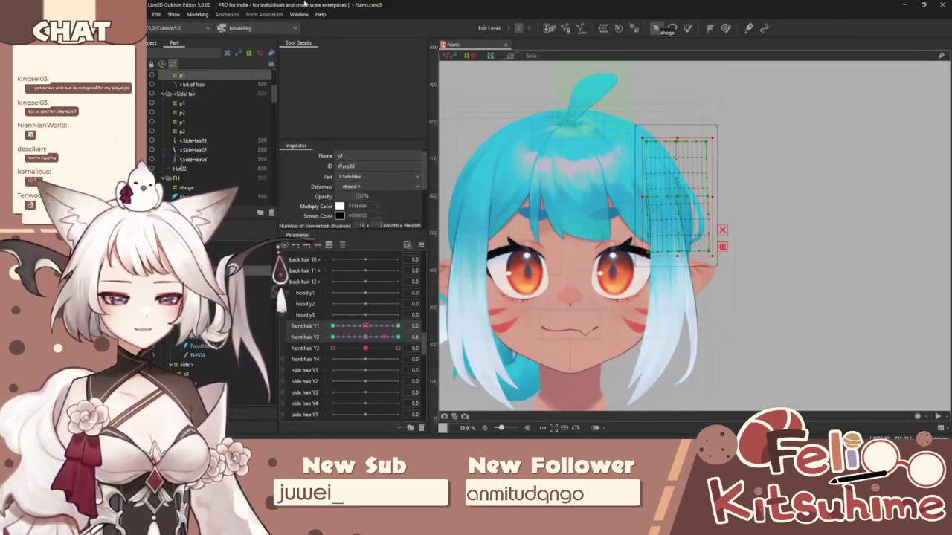
left_click(149, 14)
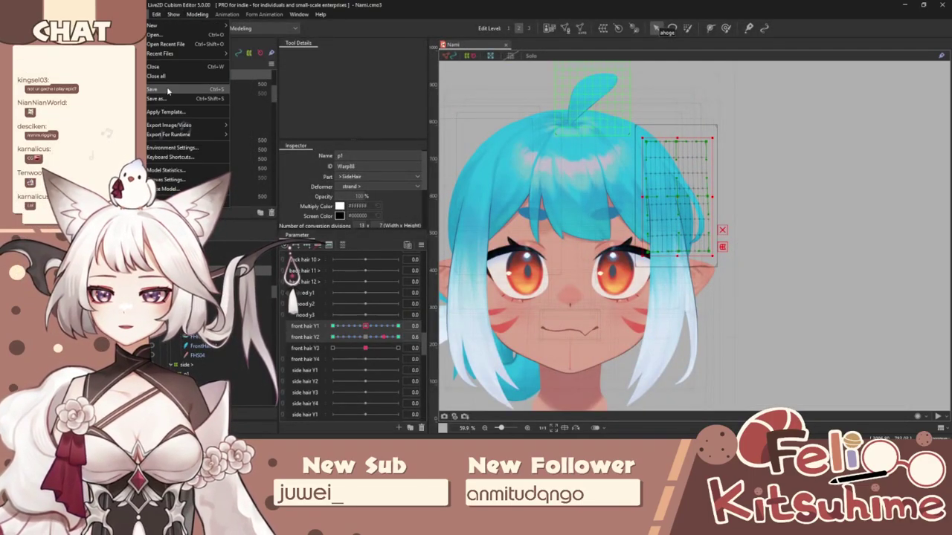
left_click(168, 90)
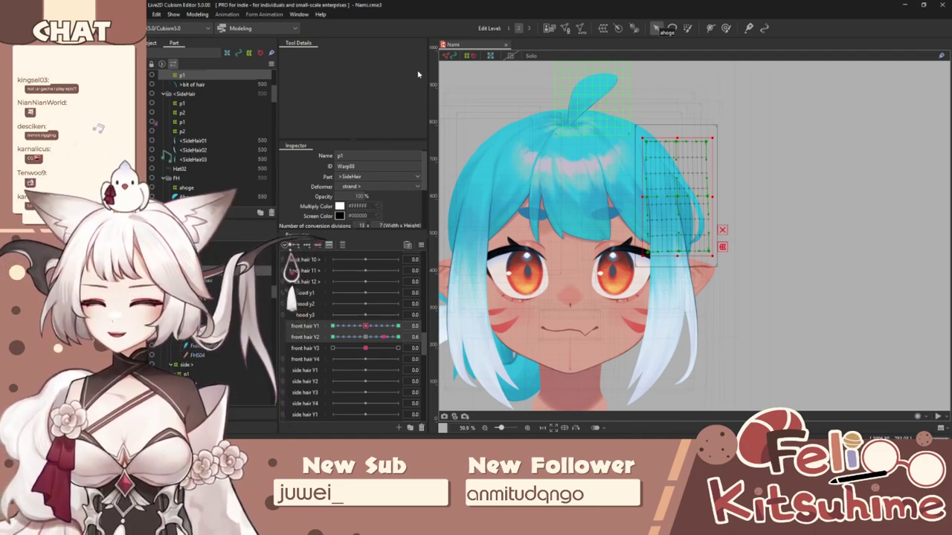
Step: Reopen the physics settings and preview the hair swing again on an enlarged head, moving it diagonally
left_click(197, 15)
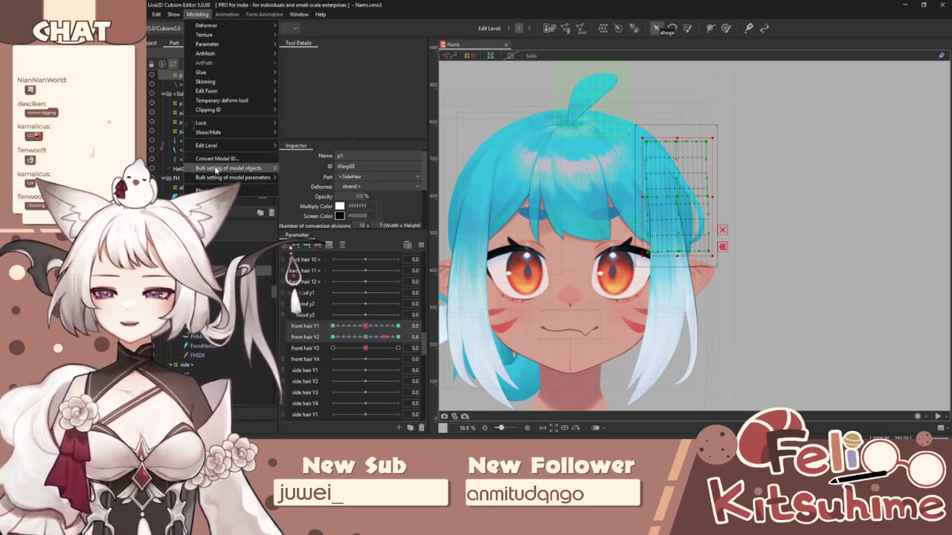
mouse_move(246, 178)
left_click(210, 190)
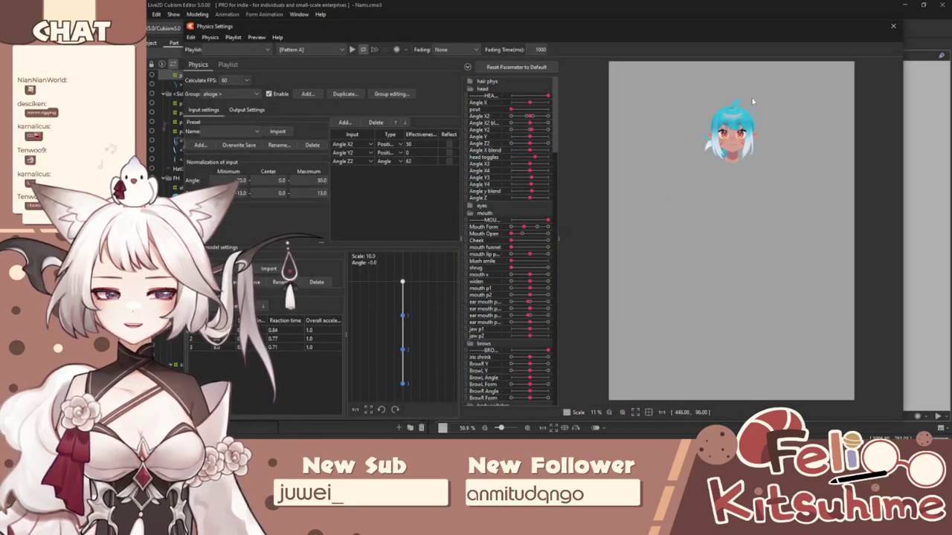
scroll(752, 101, "up", 7)
scroll(712, 174, "down", 3)
scroll(715, 221, "up", 3)
left_click_drag(715, 221, 779, 392)
left_click_drag(710, 290, 614, 210)
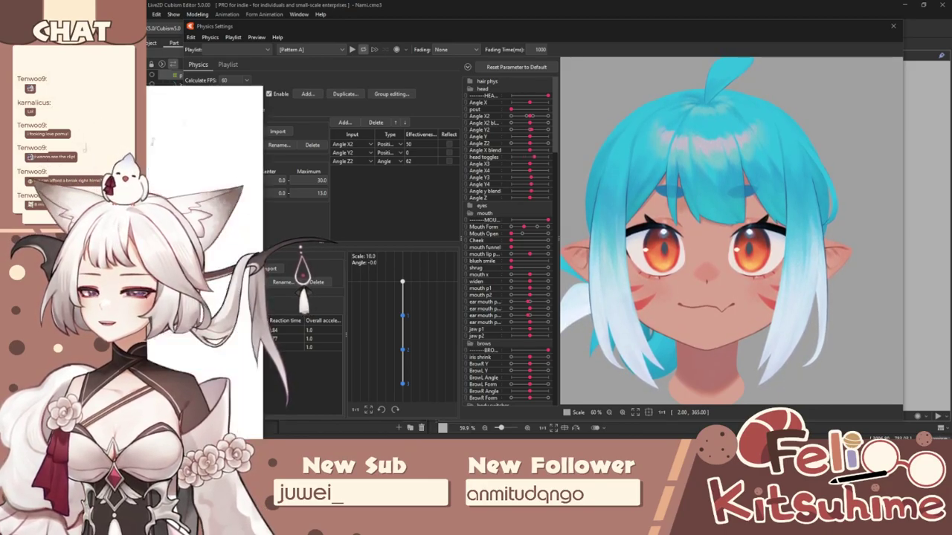
Step: Switch to the browser and show the Among Us clip on YouTube in full screen
left_click_drag(149, 45, 406, 4)
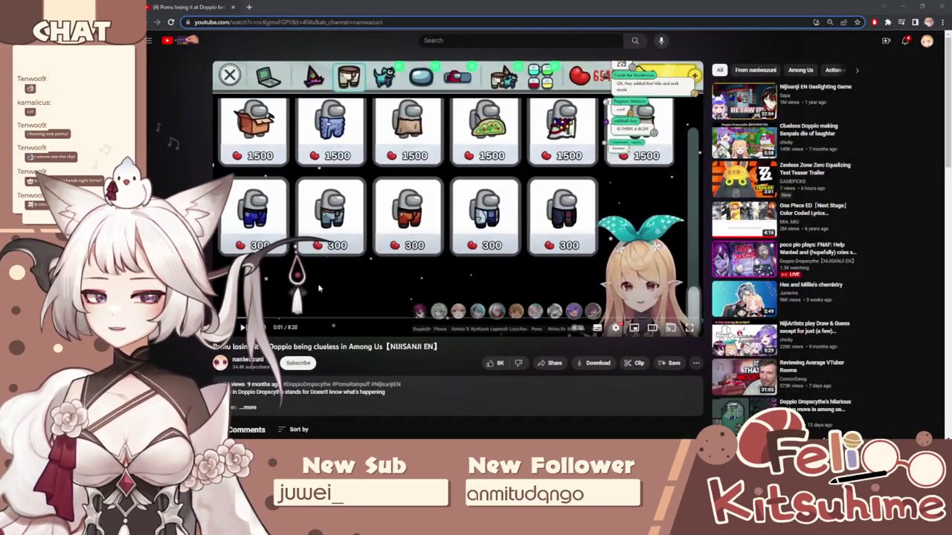
left_click(690, 328)
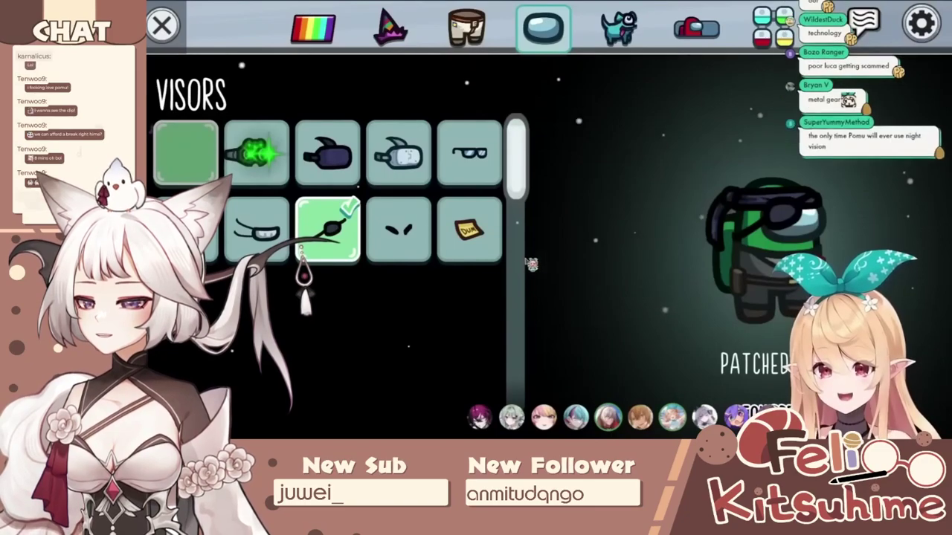
left_click(466, 27)
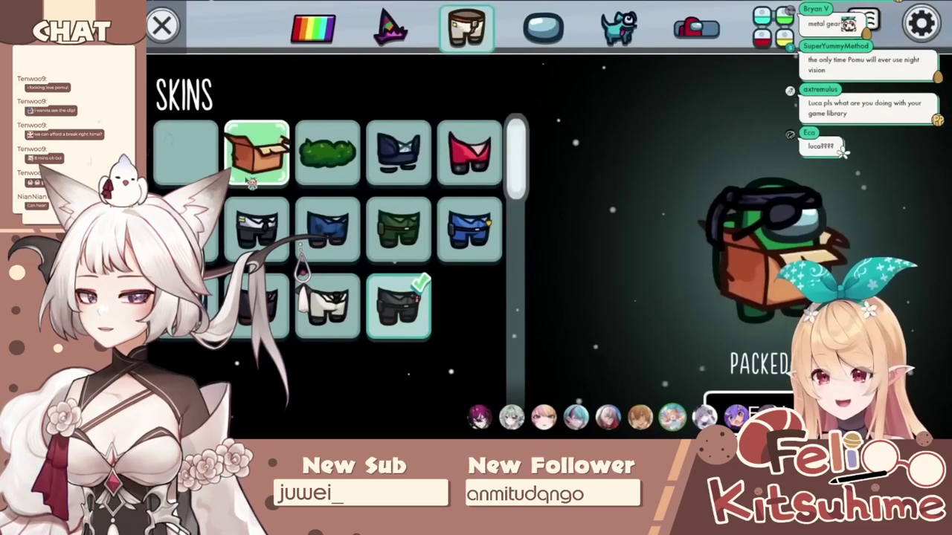
left_click(253, 178)
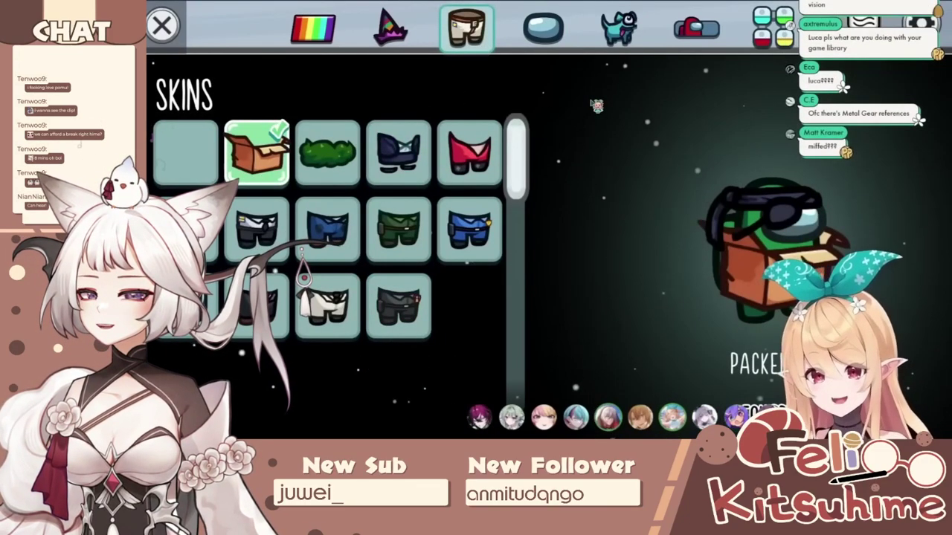
key("Escape")
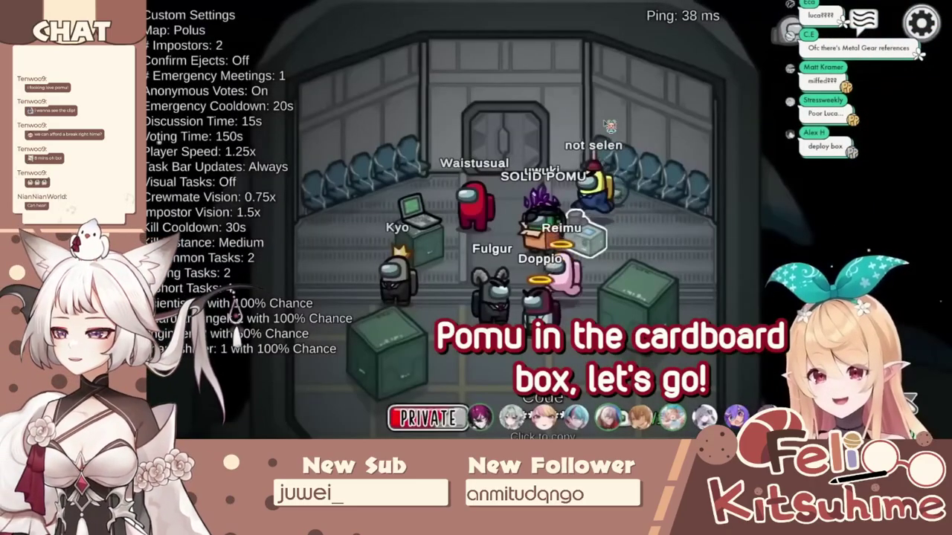
key("s")
key("d")
key("a")
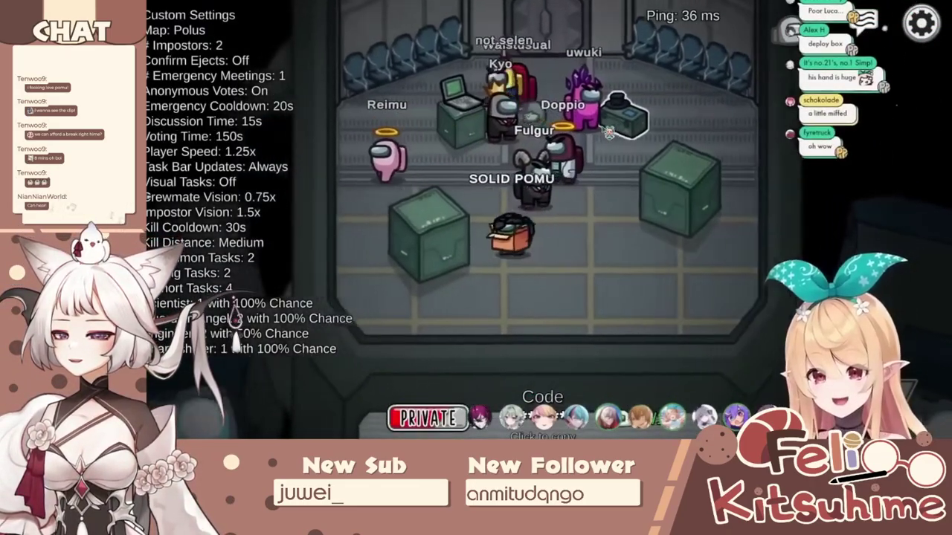
key("s")
key("d")
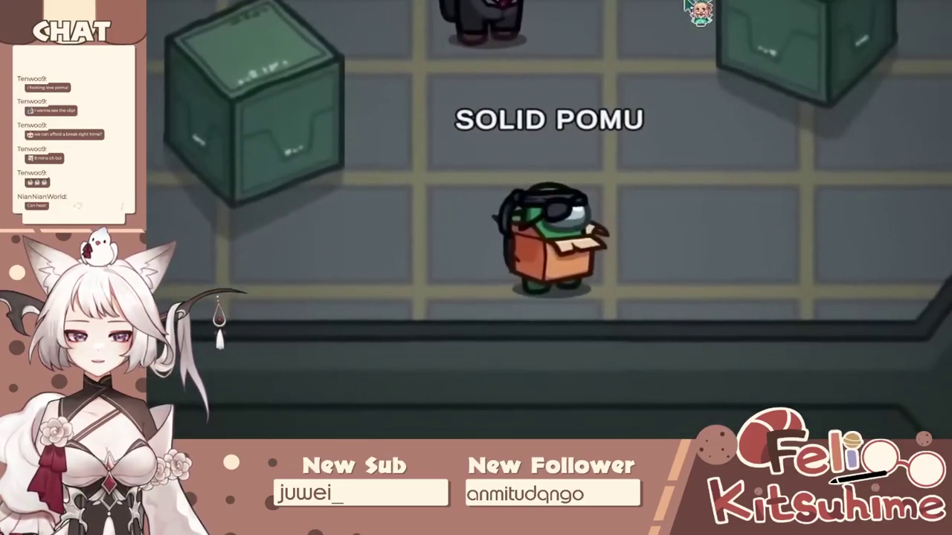
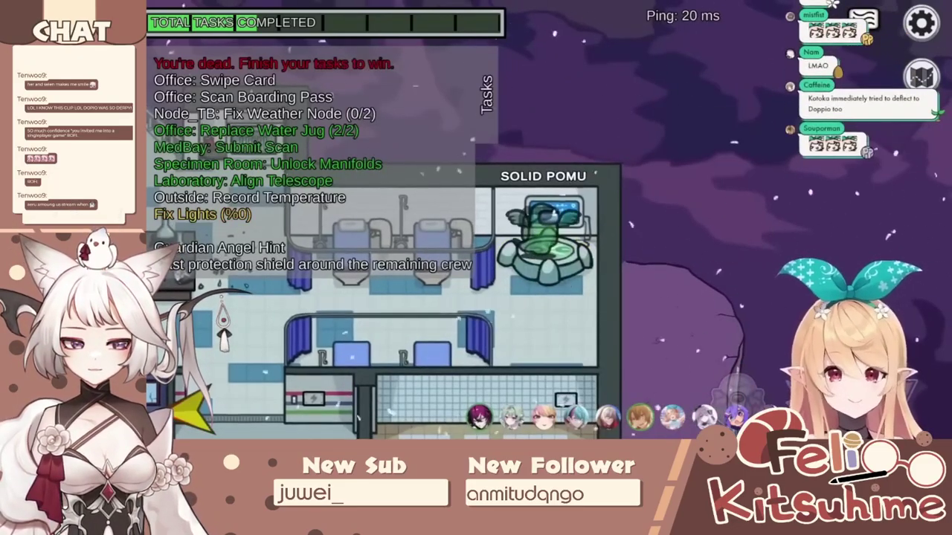
key("a")
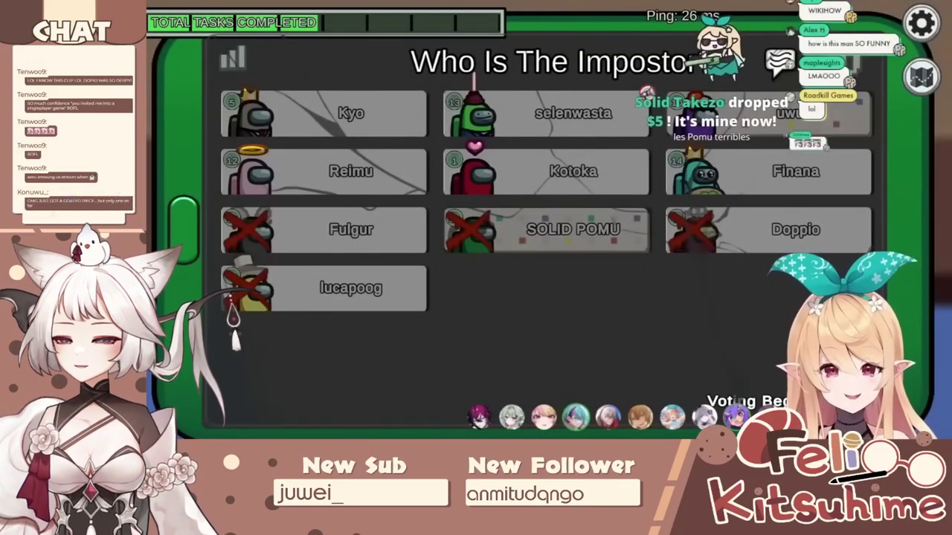
left_click(779, 62)
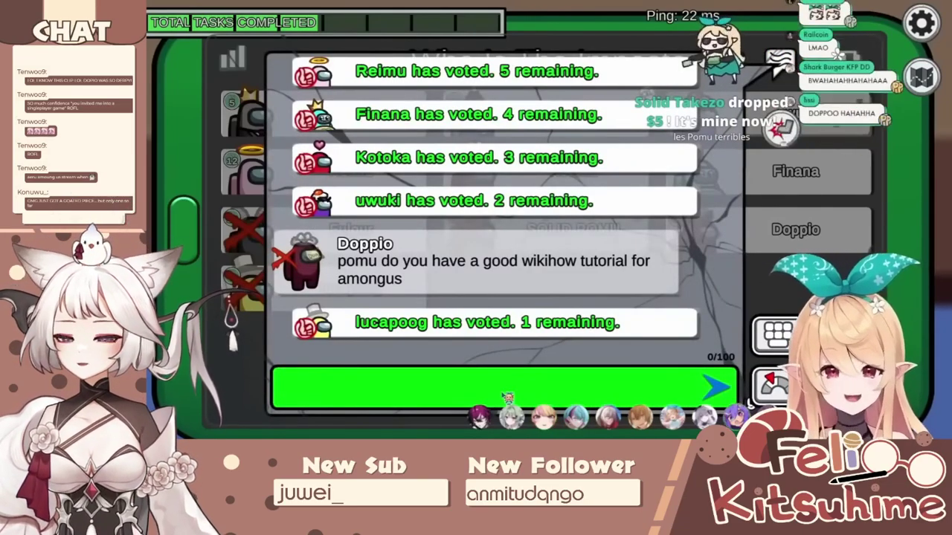
left_click(881, 30)
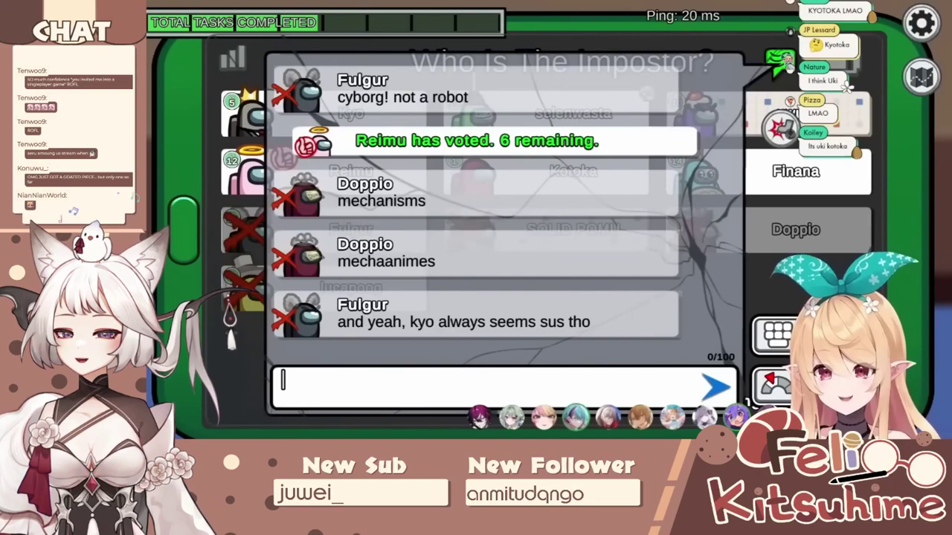
key("Return")
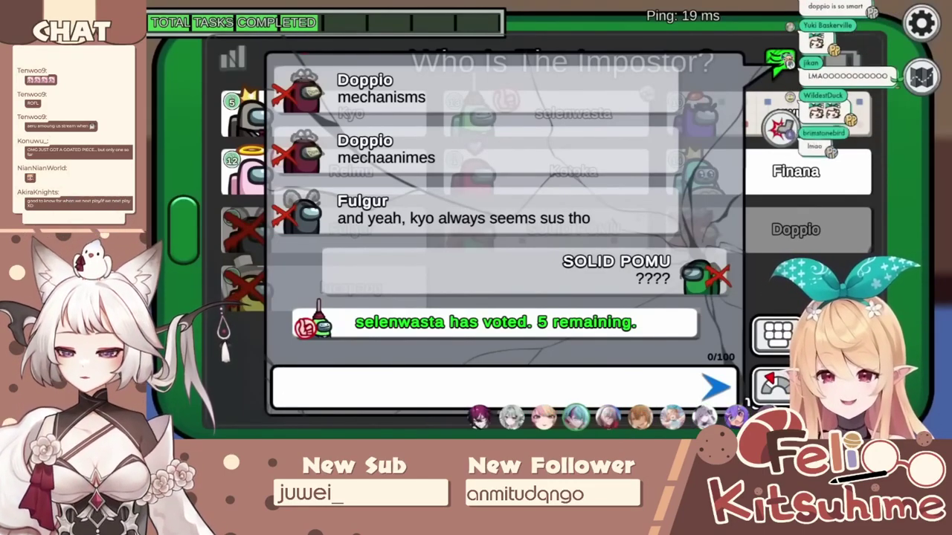
type("have you watched macross?")
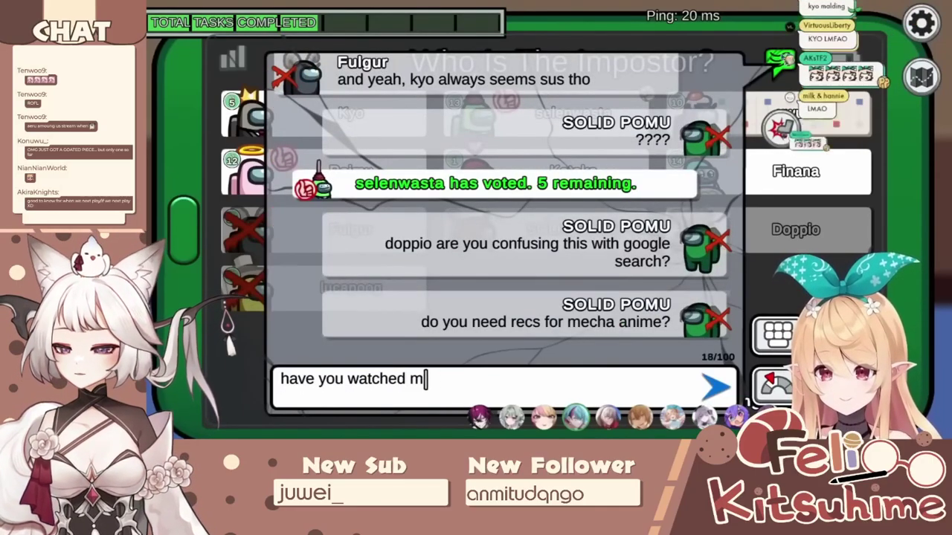
key("Return")
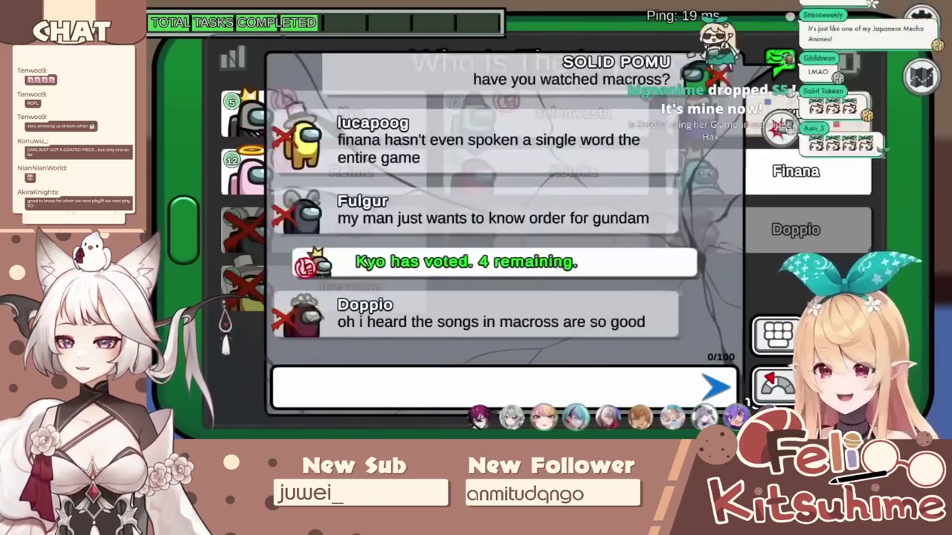
type("THEY ARE")
key("Return")
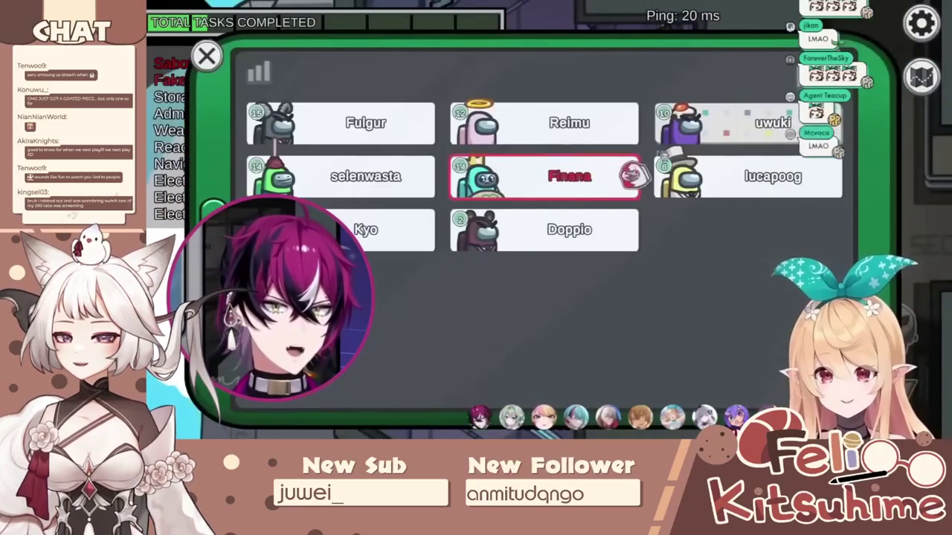
key("Escape")
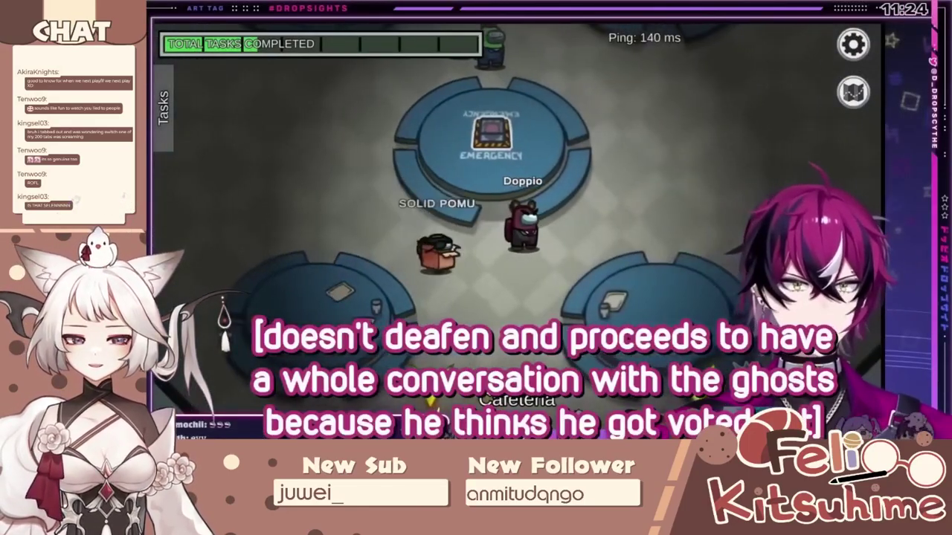
key("Tab")
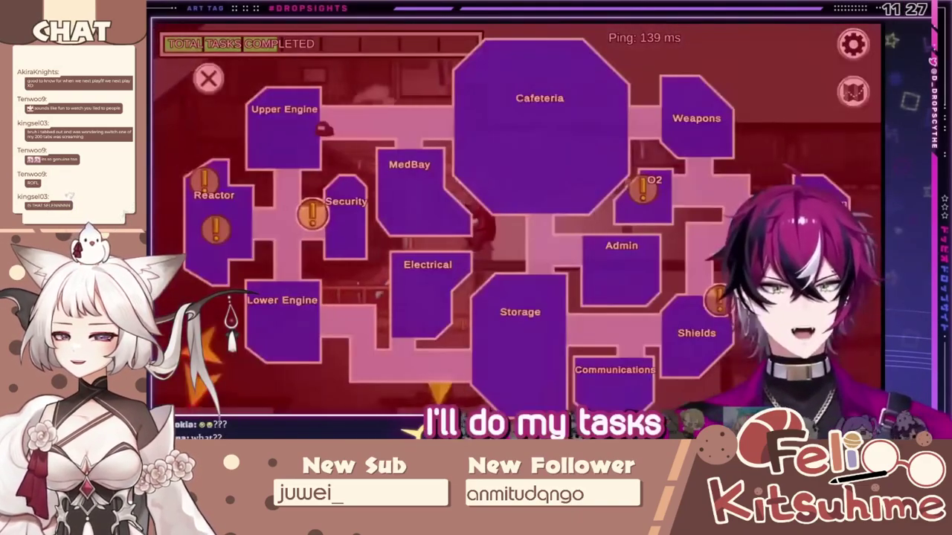
key("Tab")
key("Tab")
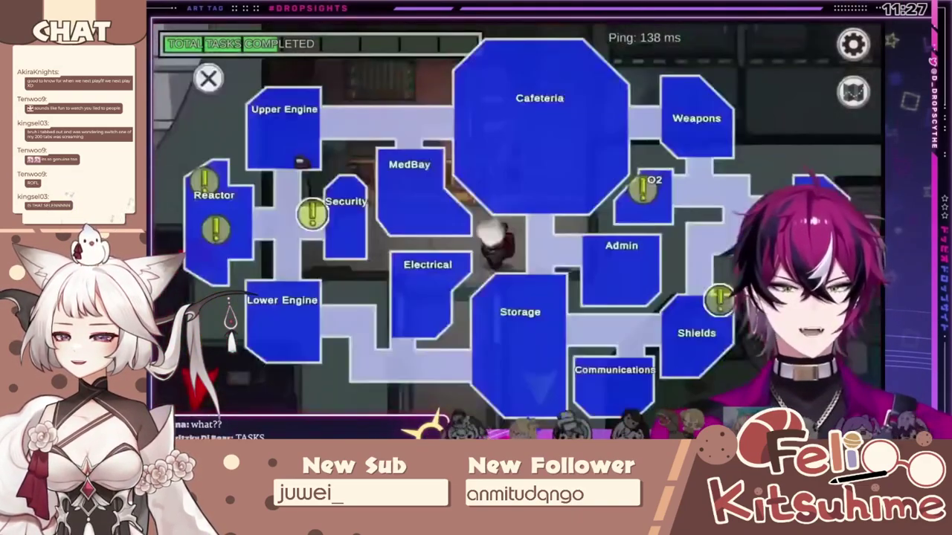
key("Tab")
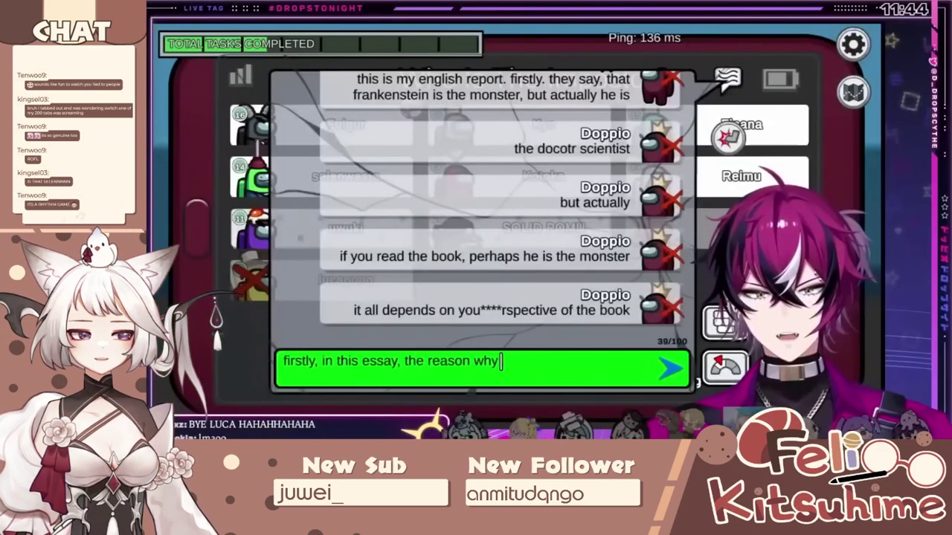
type("franket")
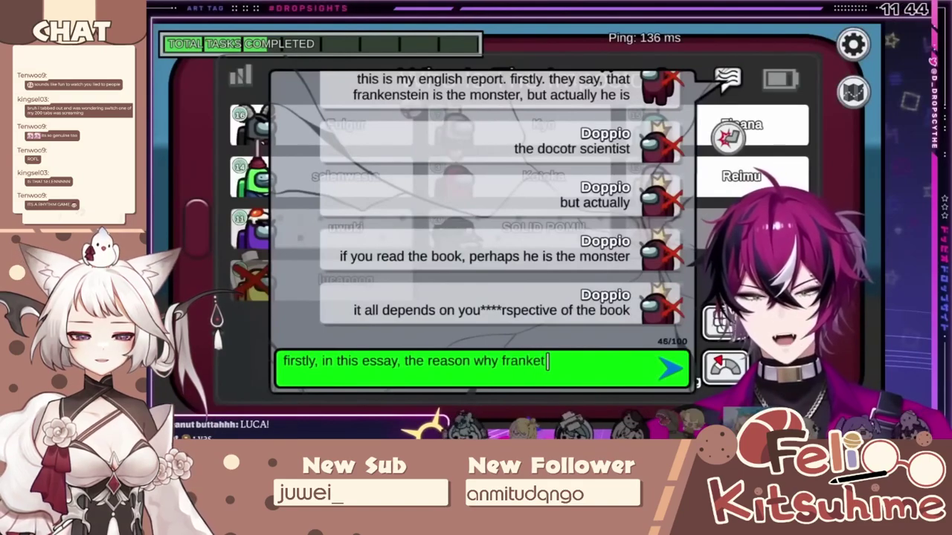
key("BackSpace")
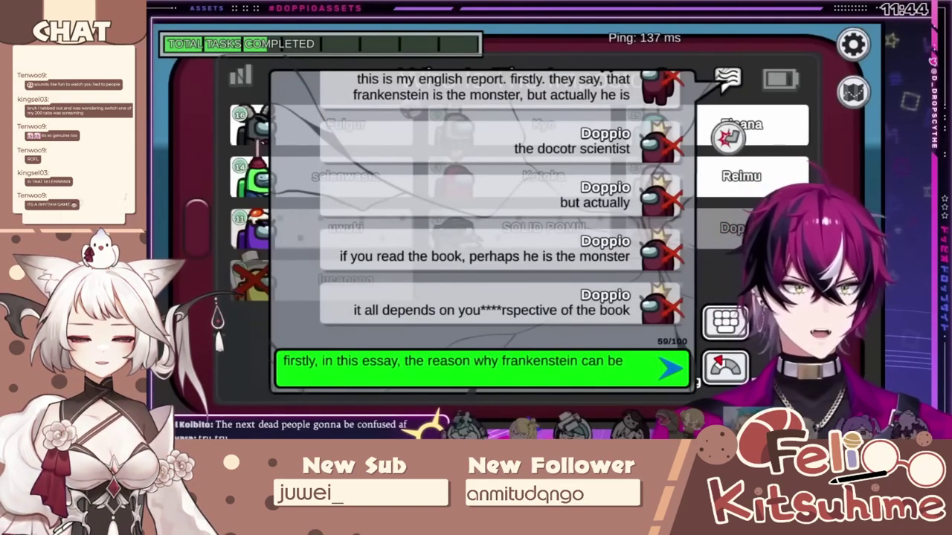
type("nstein can be consid")
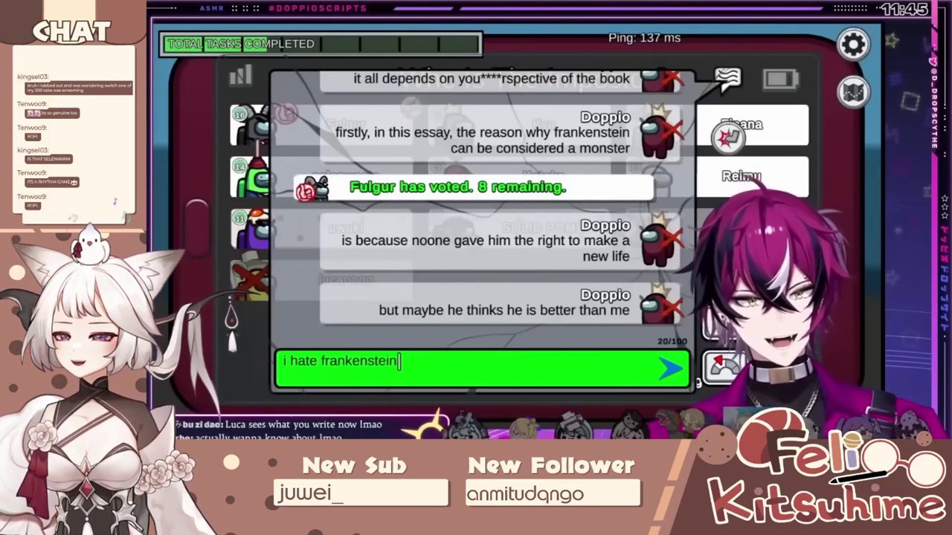
type("much")
key("Return")
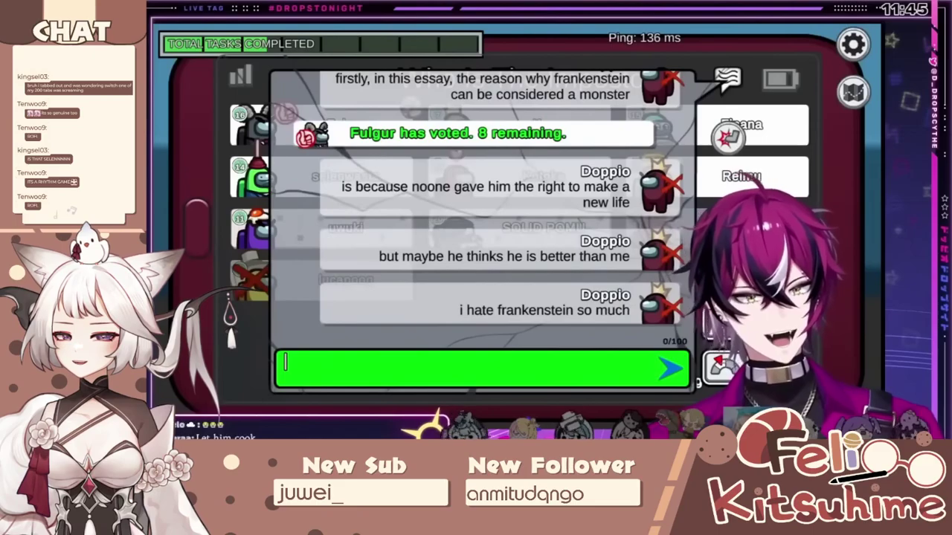
type("who does he think he")
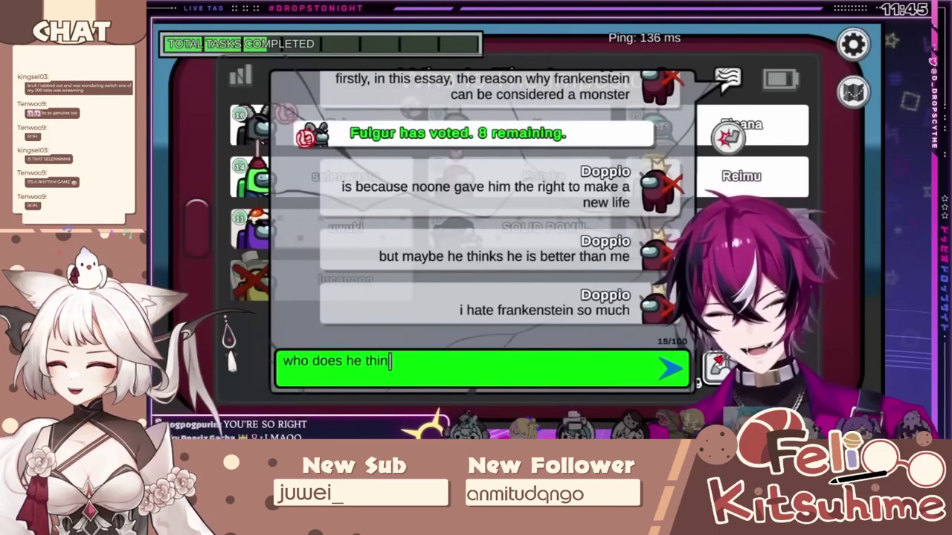
type(" is")
key("Return")
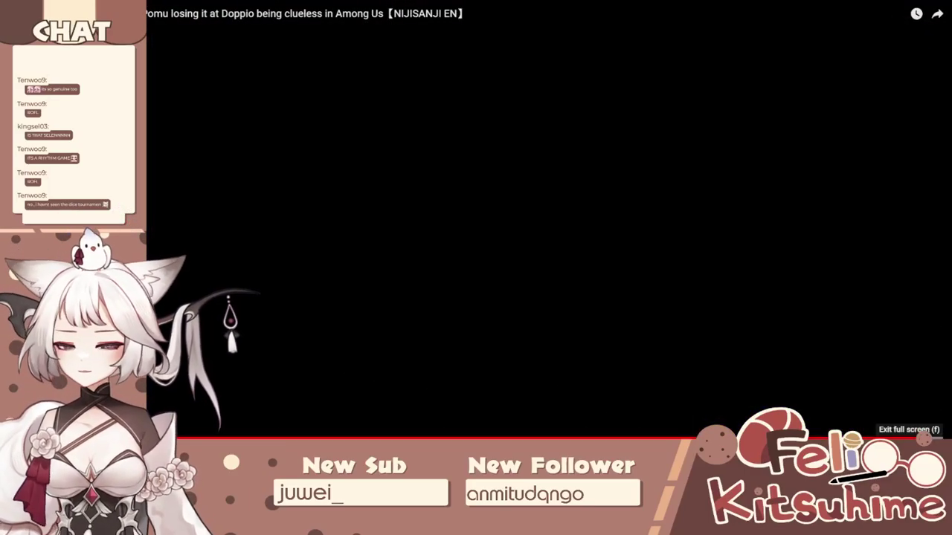
Step: Leave the full-screen clip, switch back to Live2D Cubism Editor, and swing the head in the physics preview to check the ahoge
left_click(933, 451)
left_click_drag(584, 3, 133, 84)
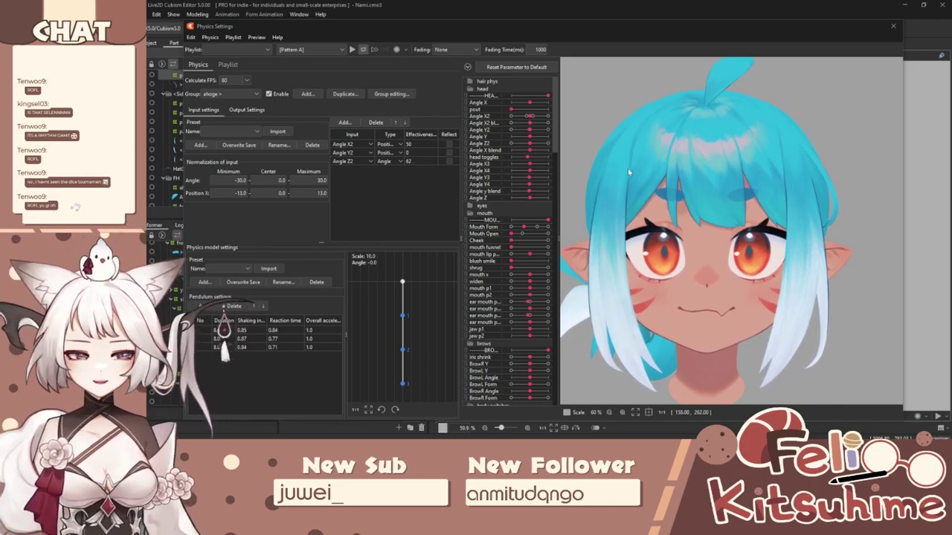
left_click_drag(670, 364, 883, 219)
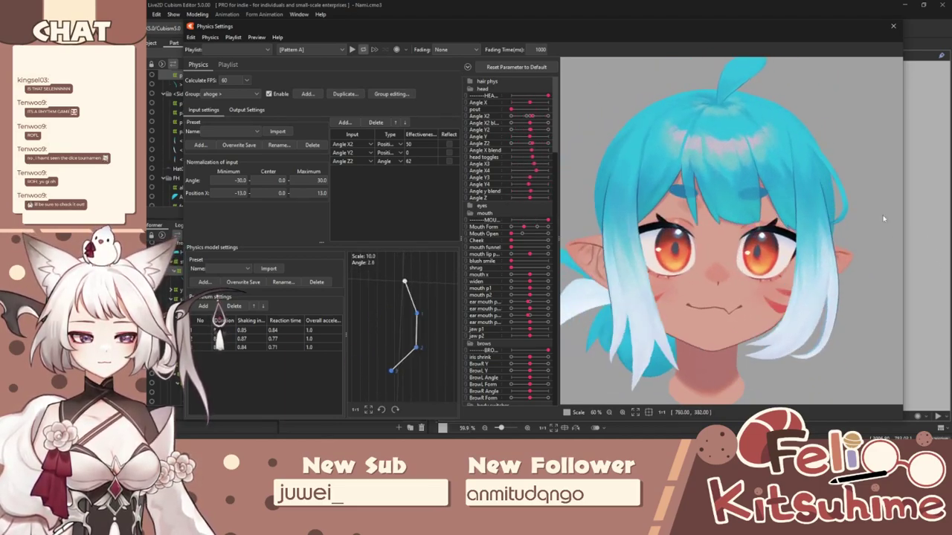
Step: Close the physics settings and reset all model parameters to their default values
left_click(893, 26)
left_click(421, 245)
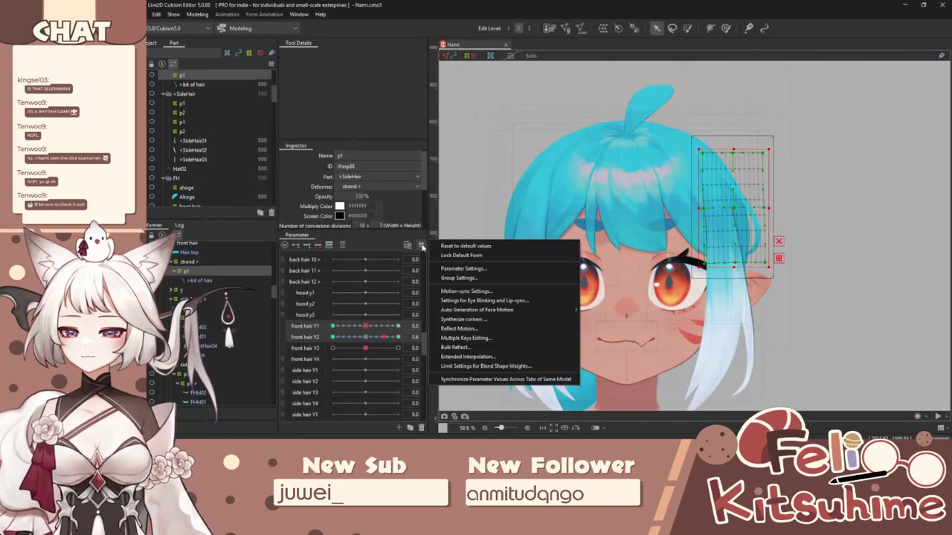
left_click(463, 247)
Step: Create a four-point deform path on the Ahoge mesh from its root to its tip, and return to the arrow tool
scroll(645, 99, "up", 4)
left_click(650, 98)
scroll(645, 237, "down", 1)
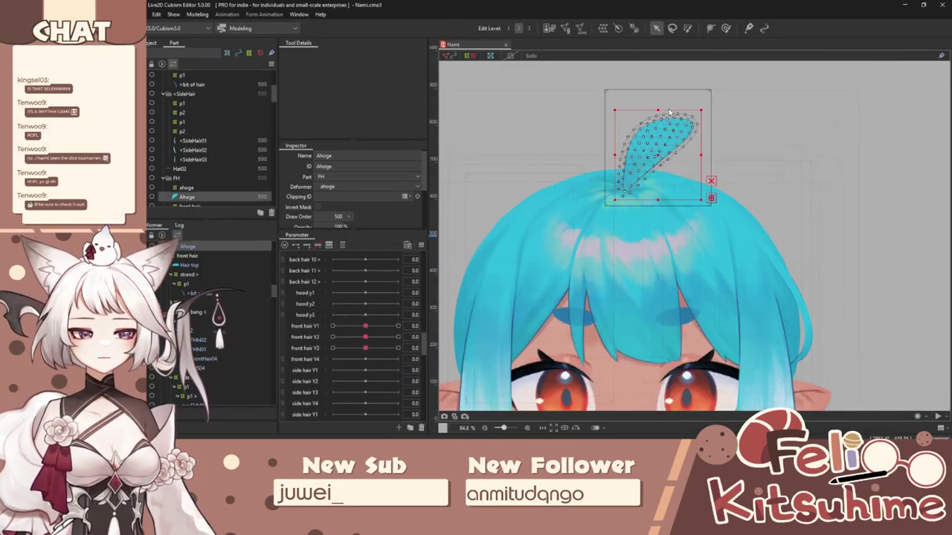
scroll(672, 109, "up", 2)
left_click(580, 281)
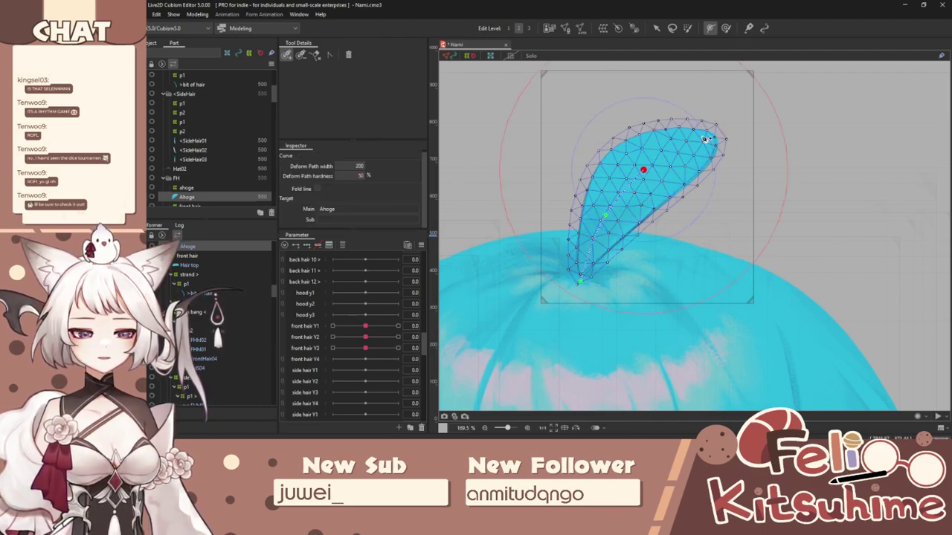
left_click(704, 133)
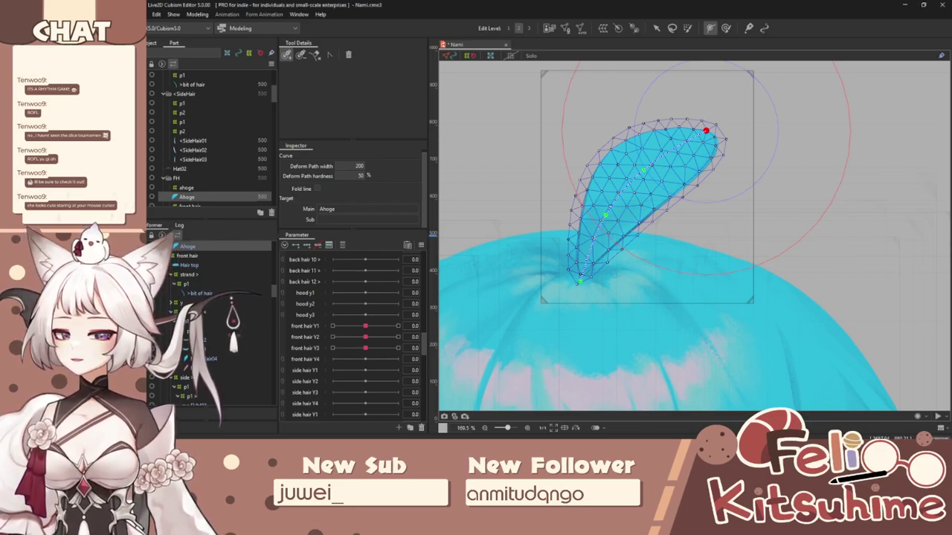
scroll(665, 220, "down", 5)
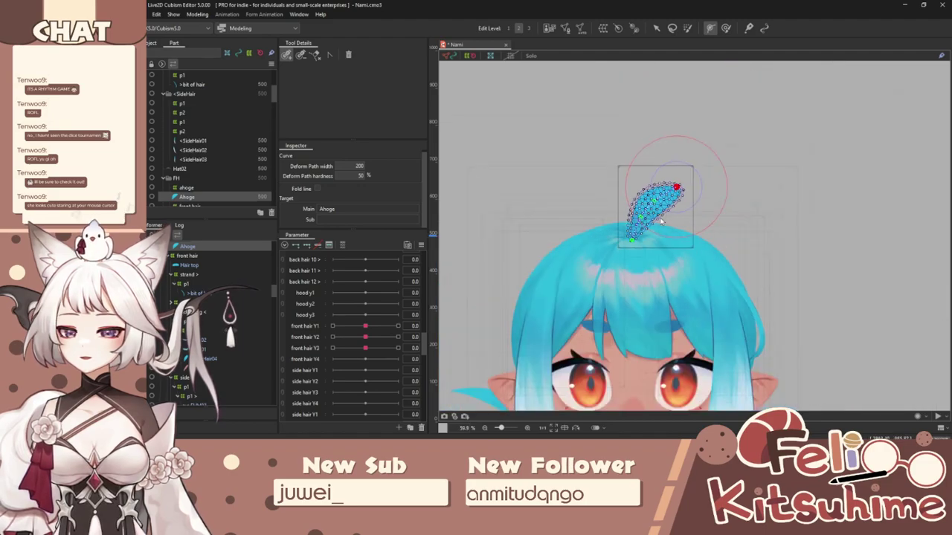
scroll(661, 221, "up", 3)
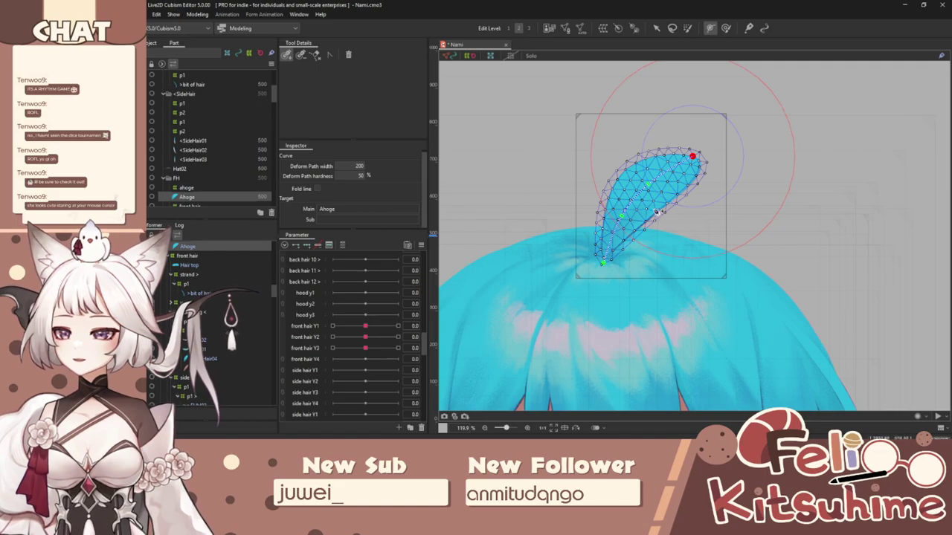
scroll(657, 211, "down", 4)
scroll(685, 249, "down", 3)
scroll(670, 269, "up", 3)
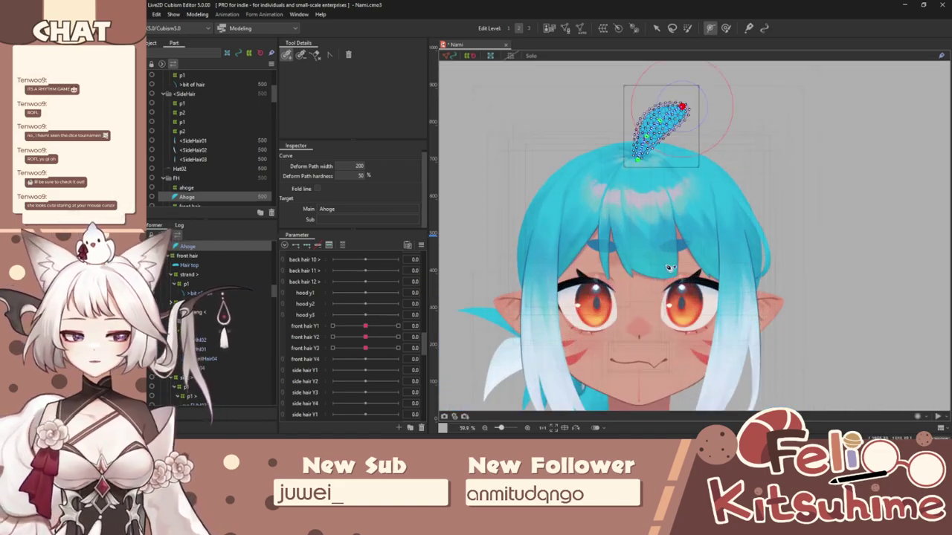
left_click(711, 28)
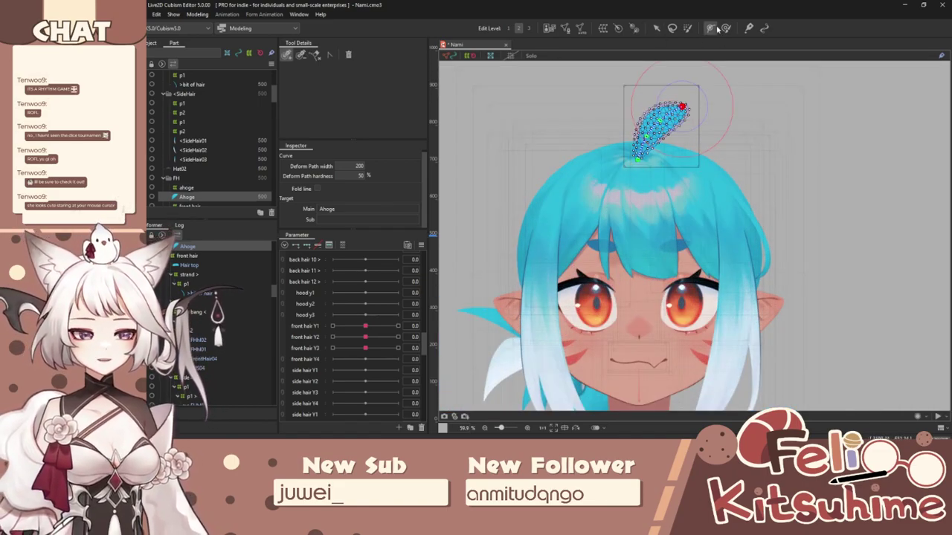
left_click(657, 27)
scroll(696, 89, "up", 6)
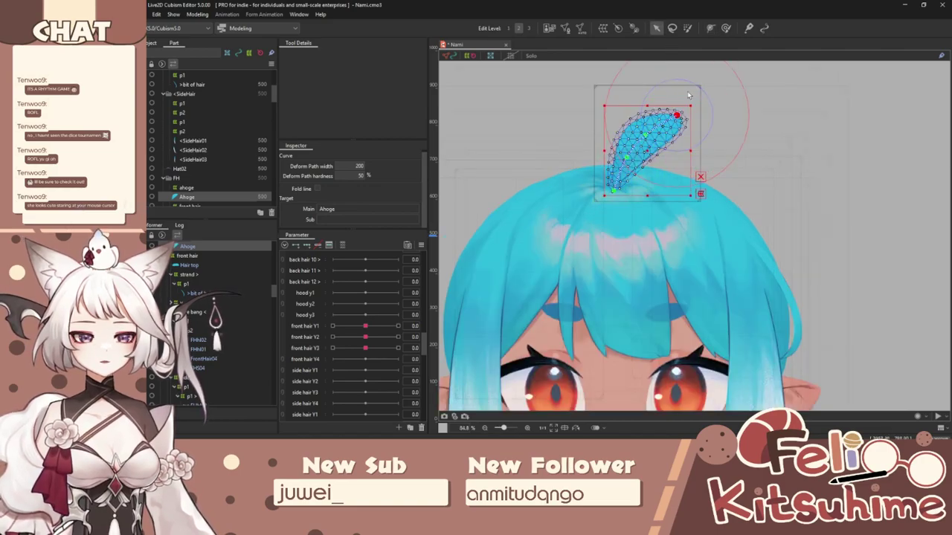
Step: Replicate the mid bang1, mid bang2 and mid bang3 parameters and move the copies above the originals
scroll(335, 327, "down", 10)
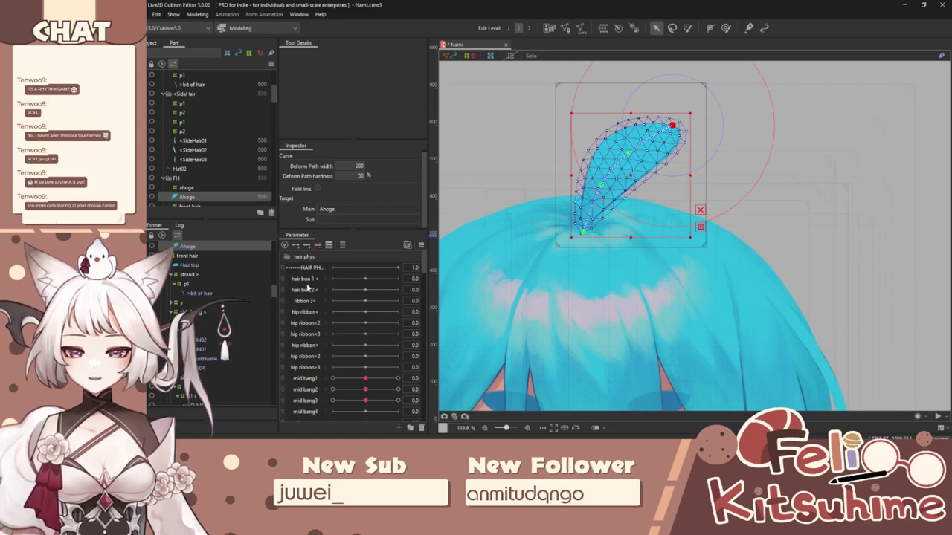
scroll(309, 289, "down", 10)
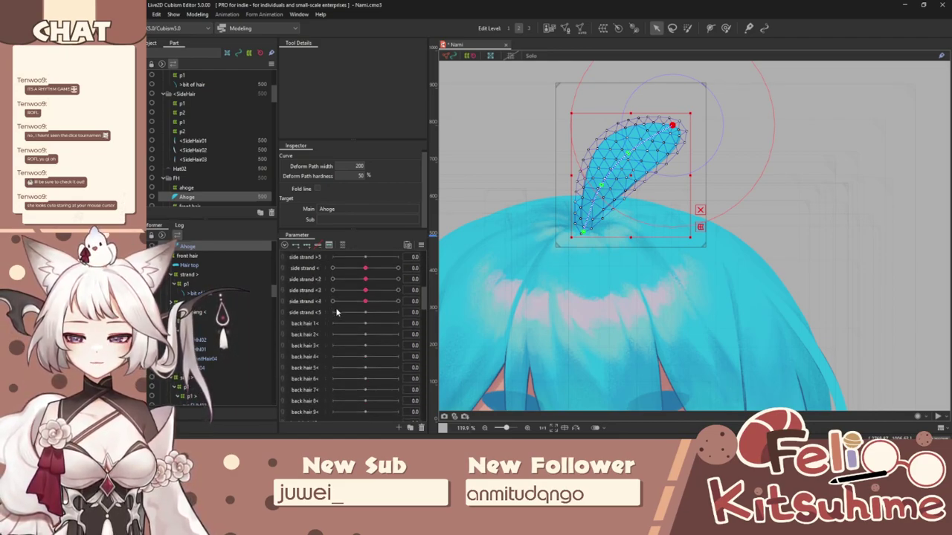
scroll(336, 312, "up", 10)
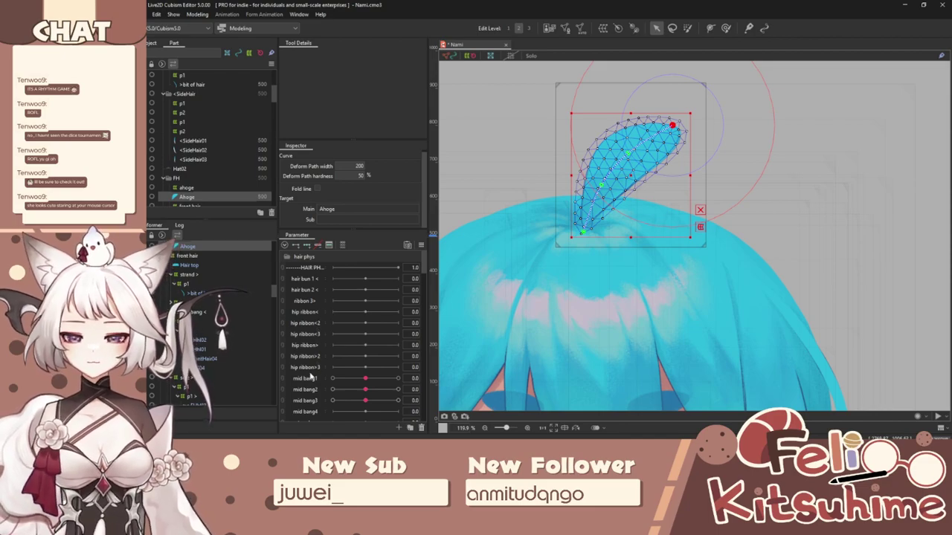
scroll(315, 370, "down", 3)
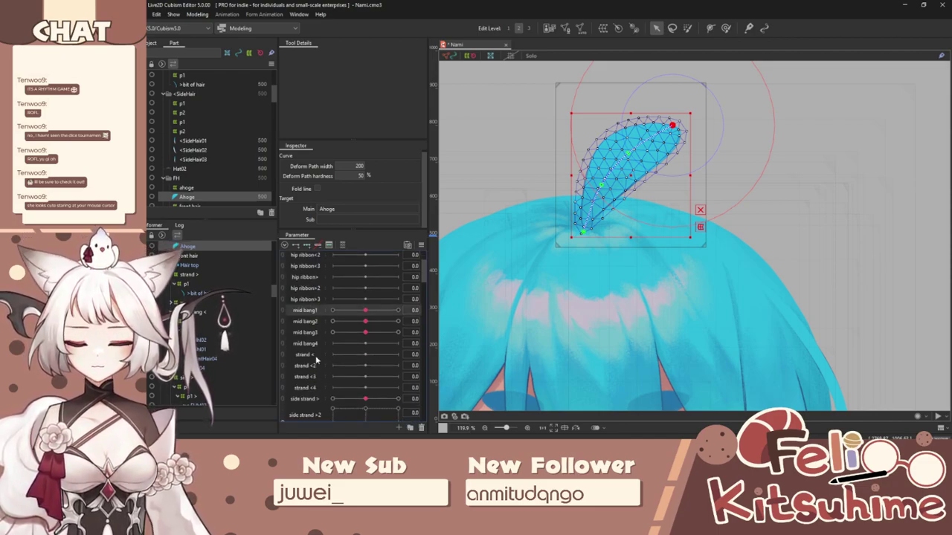
left_click(307, 334, "shift")
right_click(307, 334)
left_click(325, 359)
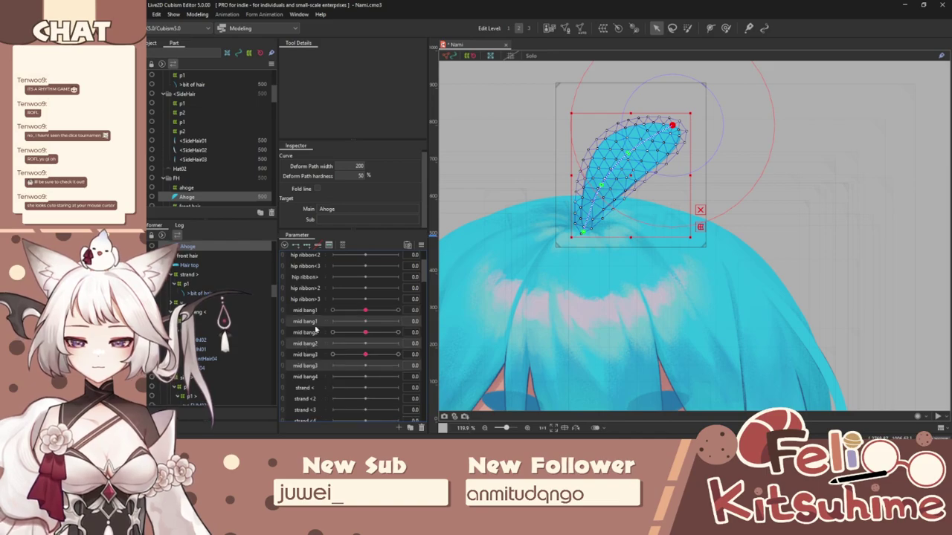
left_click_drag(315, 325, 318, 312)
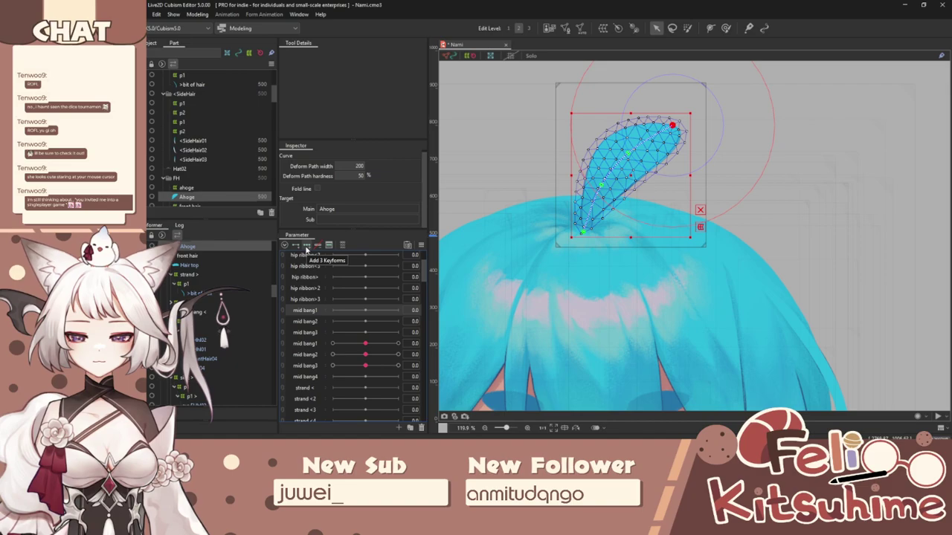
Step: Change the copied mid bang1 parameter to a blend shape and add three keyforms to it for the Ahoge
right_click(305, 311)
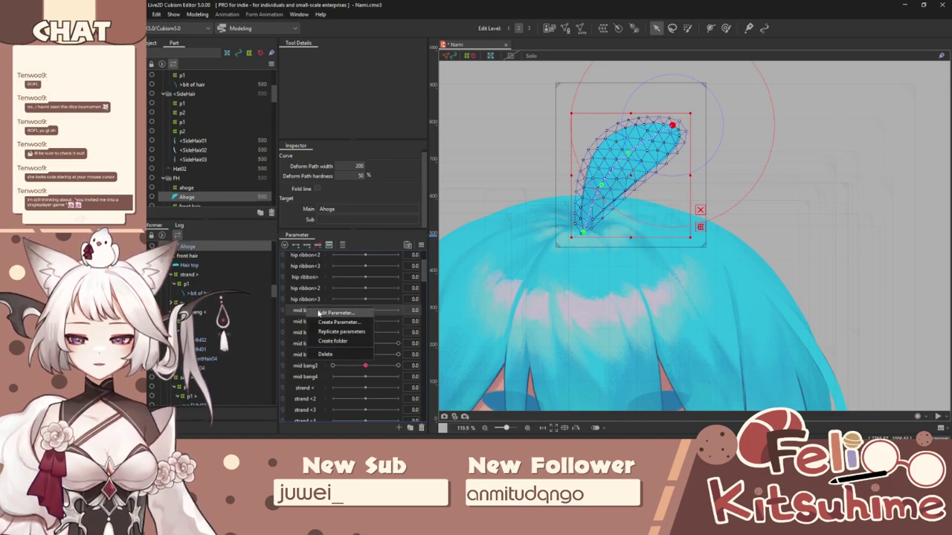
left_click(327, 313)
left_click(528, 279)
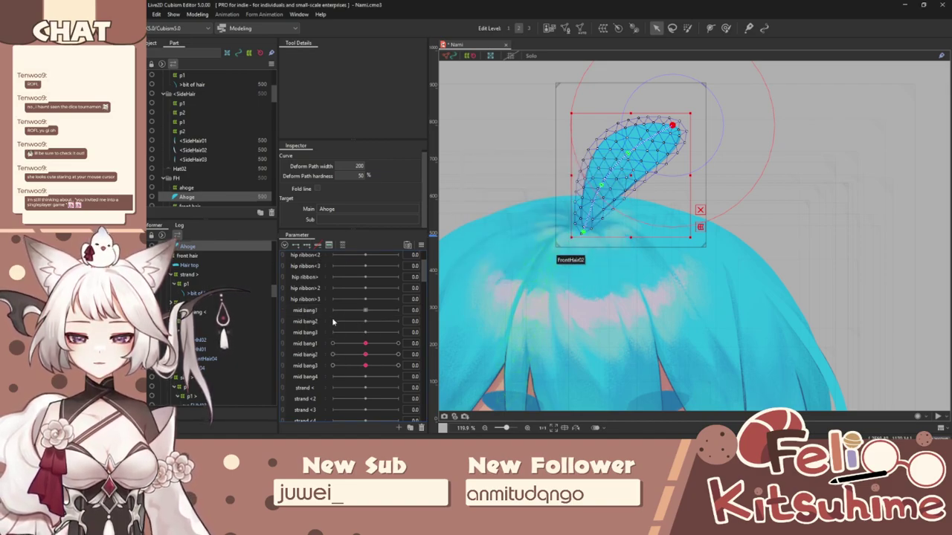
left_click(309, 246)
Step: Set mid bang1 to 1.0 and bend the ahoge's deform path so that its tip droops down to the right
left_click_drag(377, 301, 417, 309)
scroll(616, 142, "up", 2)
left_click(729, 238)
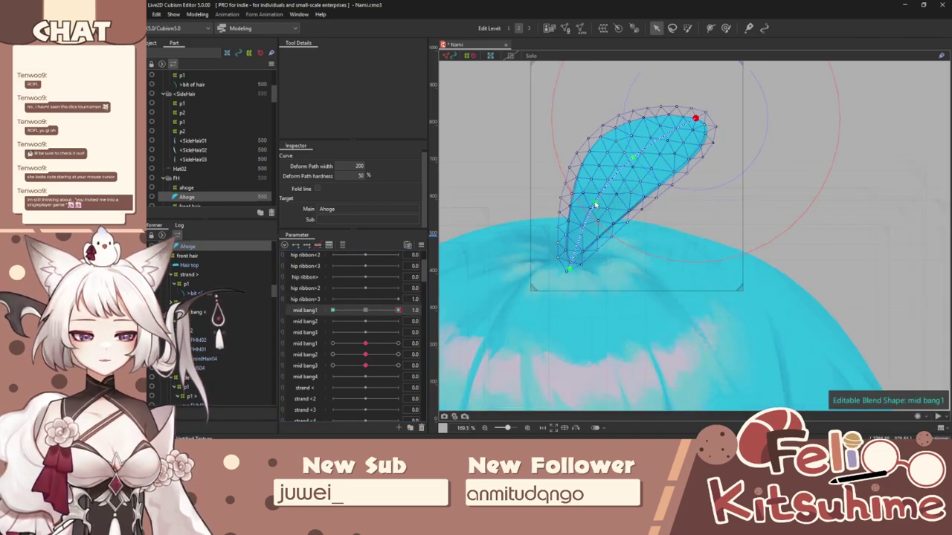
left_click_drag(594, 203, 604, 210)
left_click_drag(632, 157, 655, 180)
left_click_drag(696, 118, 731, 182)
left_click_drag(378, 311, 325, 313)
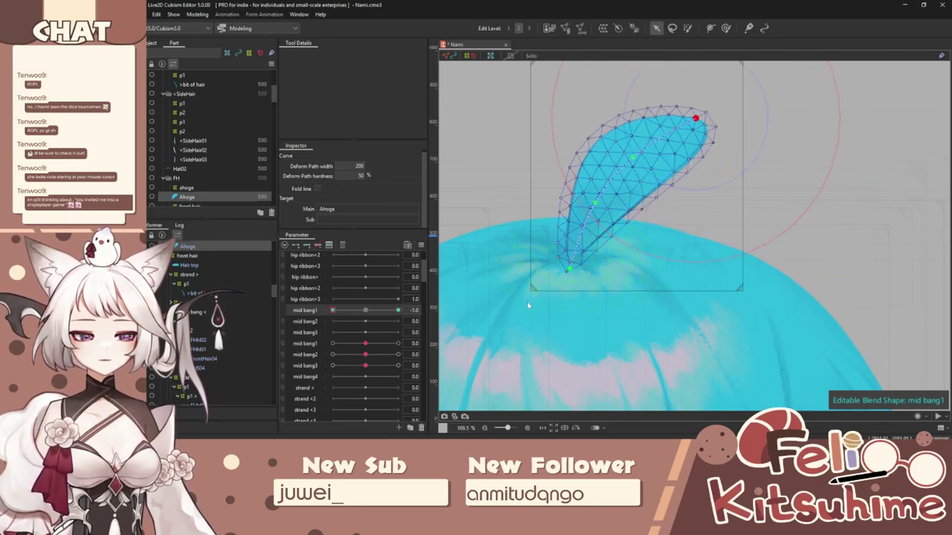
left_click(398, 310)
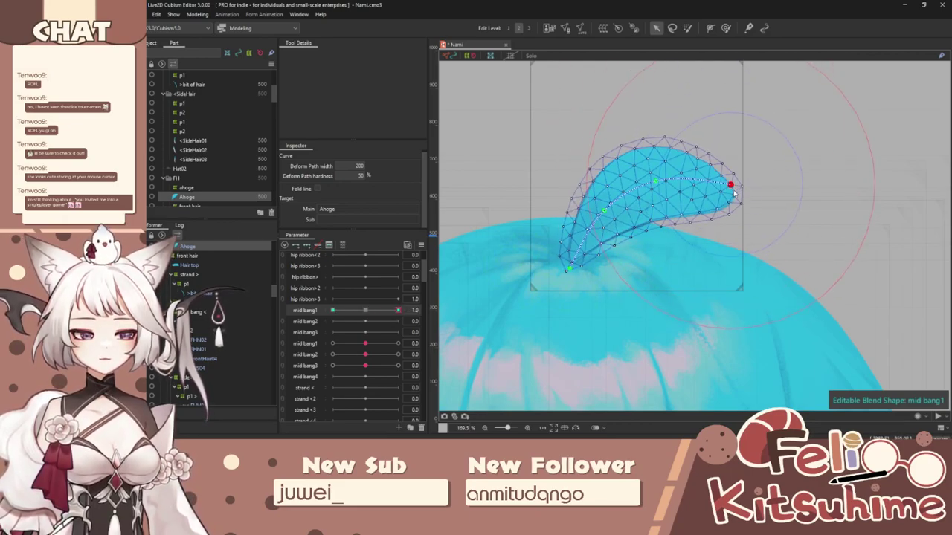
left_click_drag(655, 182, 655, 189)
Step: Set mid bang1 to -1.0, straighten the ahoge upright with its deform path points, and lower the tip slightly at 1.0
left_click_drag(398, 310, 330, 310)
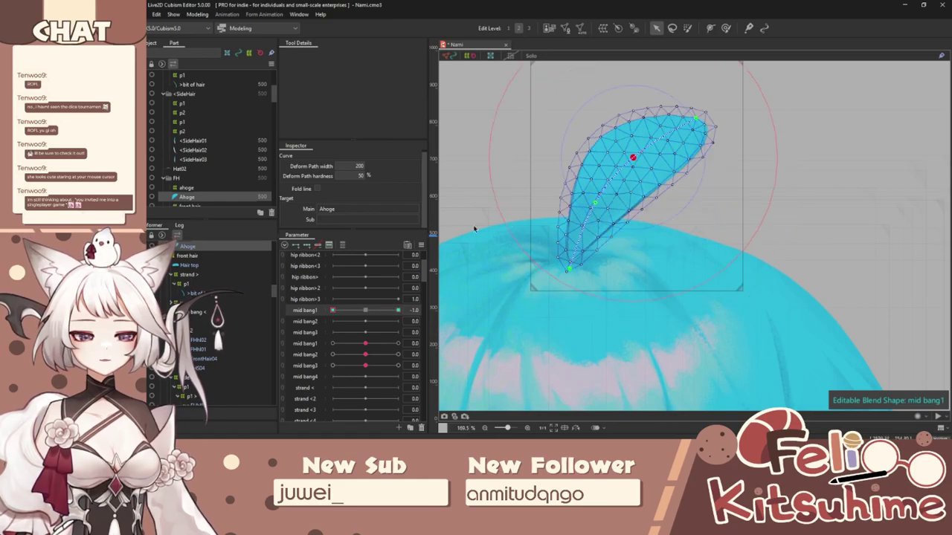
left_click_drag(596, 203, 585, 196)
left_click_drag(633, 158, 620, 147)
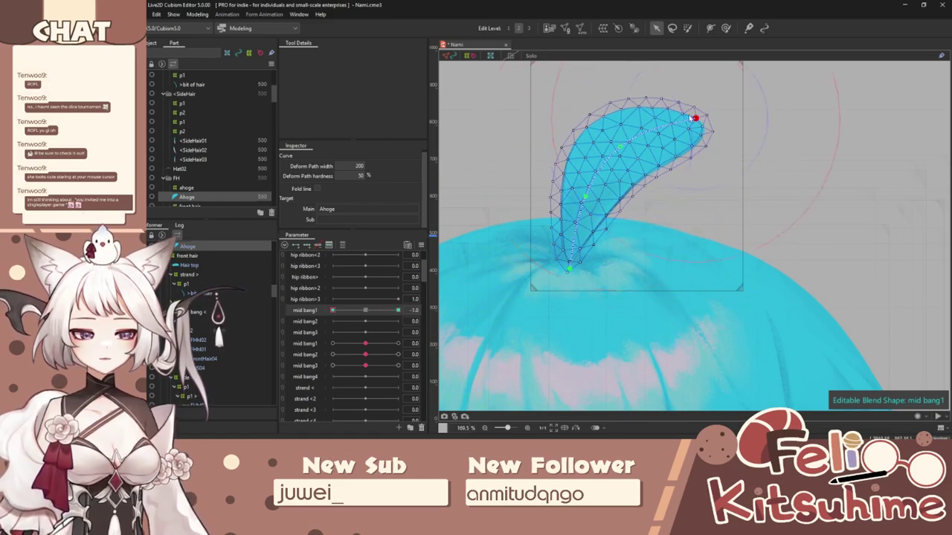
left_click_drag(696, 119, 727, 196)
Step: Apply extended interpolation to the Ahoge's mid bang1 keyforms
left_click(421, 245)
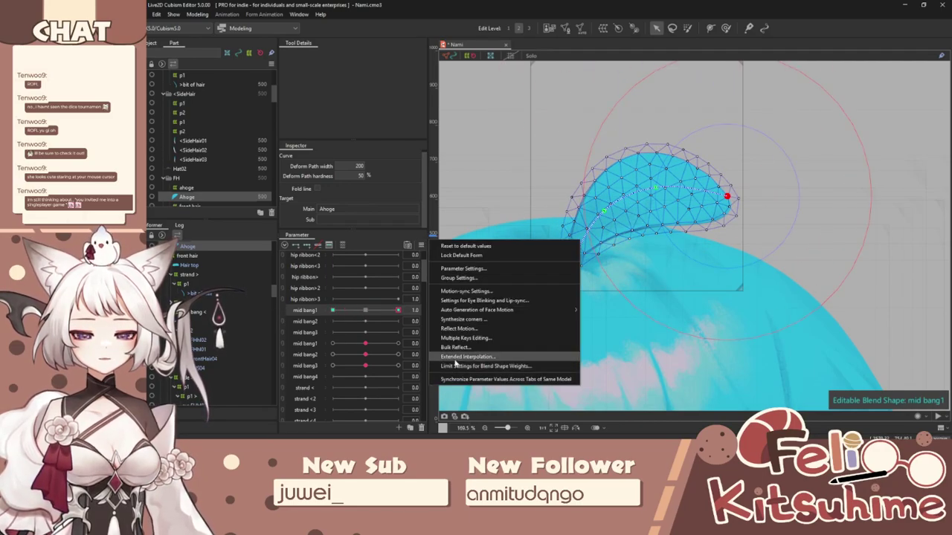
left_click(480, 352)
left_click(525, 220)
left_click(516, 239)
left_click(564, 195)
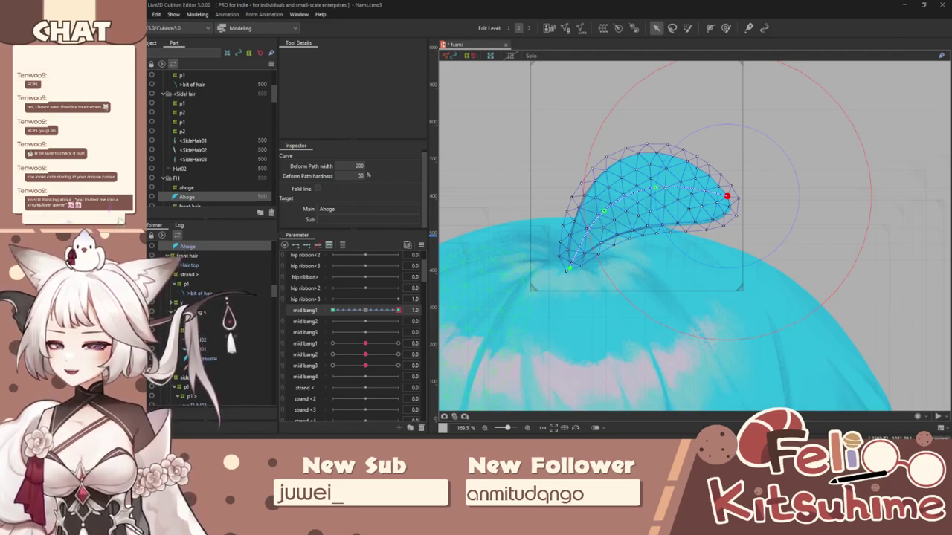
Step: Refine the drooping ahoge pose at mid bang1 1.0 by curling the tip further down and nudging the middle path point
scroll(645, 236, "down", 2)
scroll(672, 185, "up", 2)
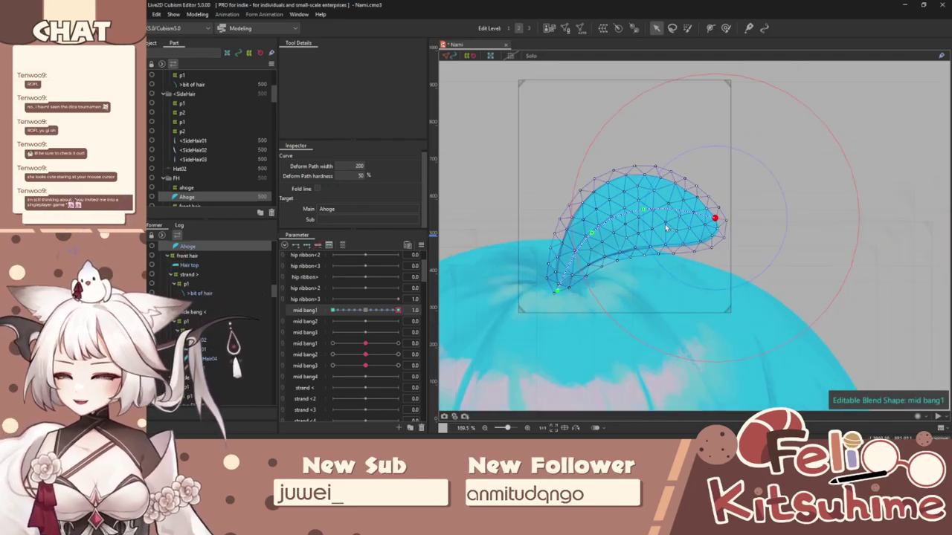
left_click_drag(721, 218, 717, 232)
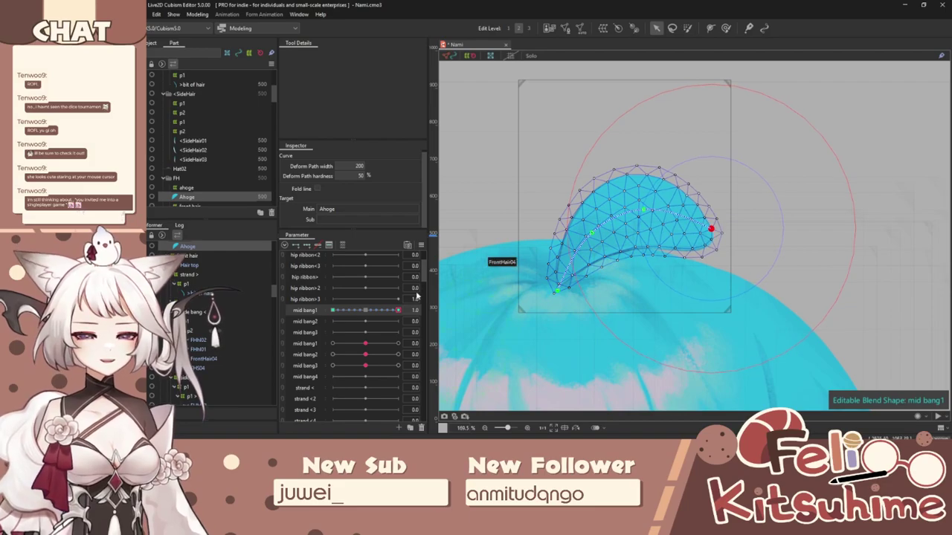
left_click_drag(398, 310, 428, 304)
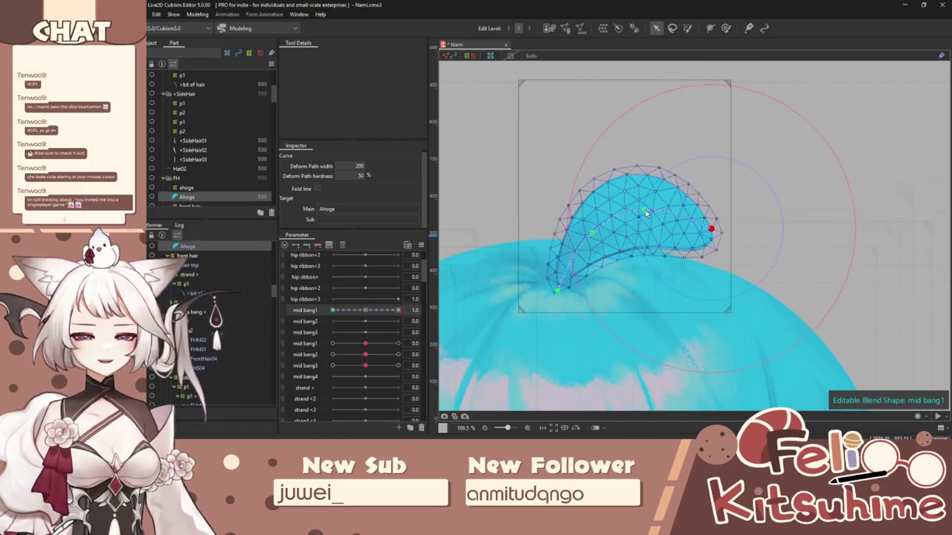
left_click_drag(645, 212, 646, 215)
left_click_drag(372, 312, 424, 299)
Step: Refine the upright ahoge pose at mid bang1 -1.0 by shifting the tip and middle path points, and preview the parameter's movement
left_click_drag(554, 261, 229, 317)
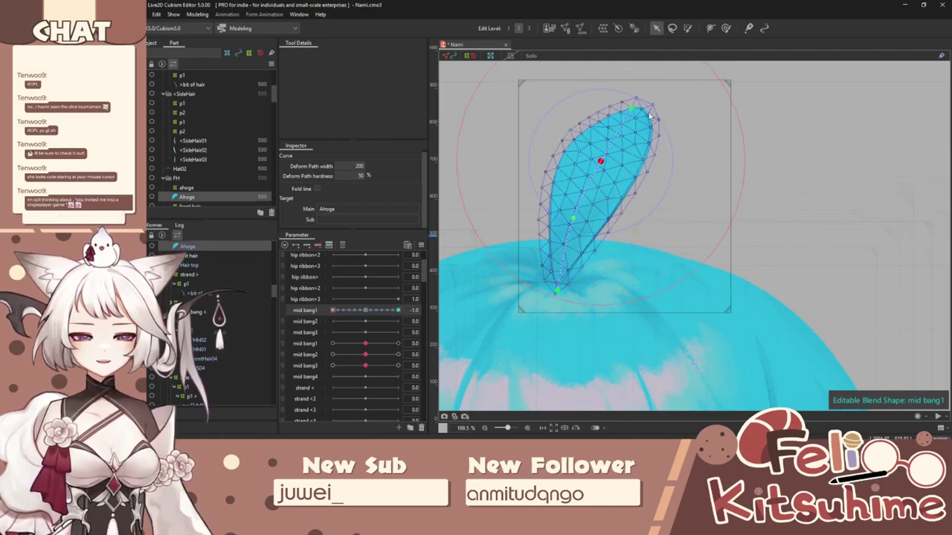
left_click_drag(632, 110, 622, 101)
left_click(600, 161)
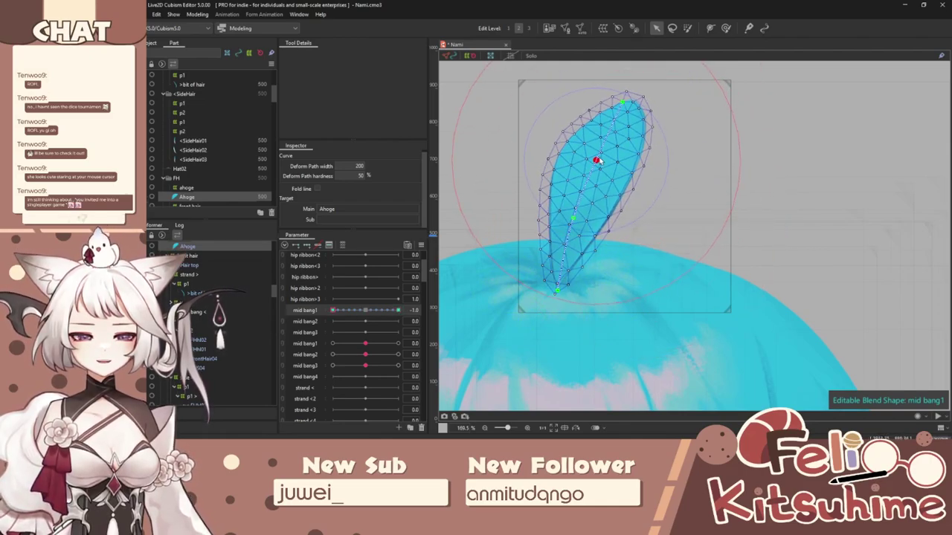
key("ctrl+t")
left_click_drag(339, 312, 312, 287)
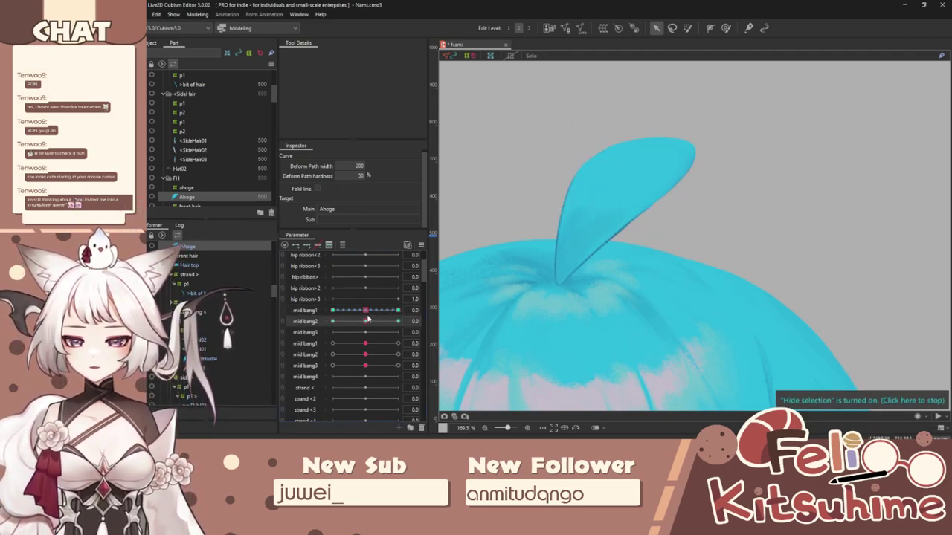
Step: Pose the ahoge on mid bang2, bending its deform path down at 1.0 and raising its middle and tip points at -1.0
left_click(544, 300)
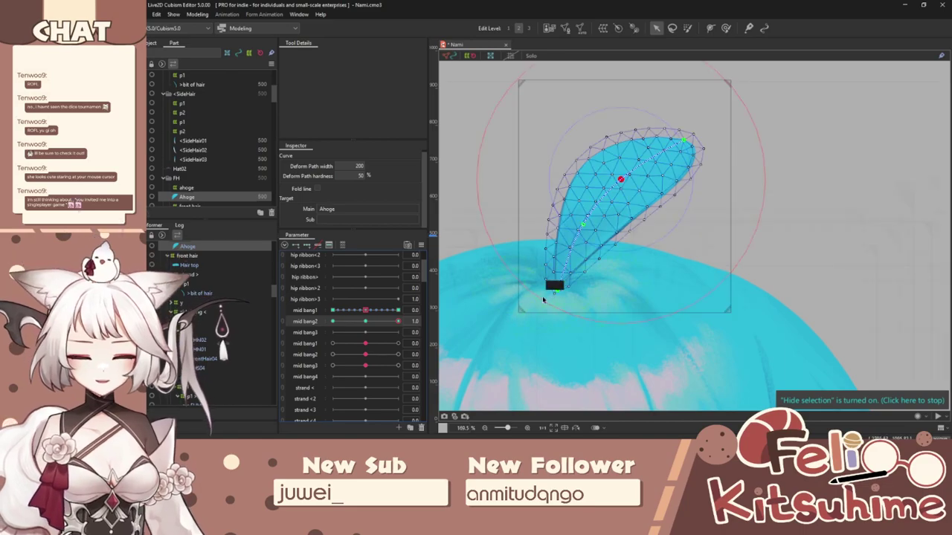
left_click_drag(621, 179, 697, 189)
left_click(626, 191)
left_click_drag(397, 322, 332, 321)
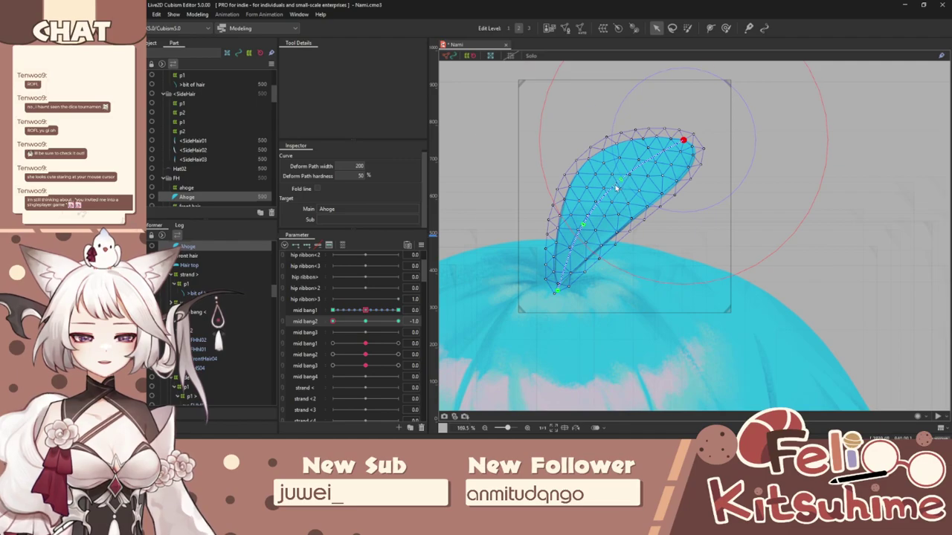
left_click_drag(620, 180, 609, 169)
left_click_drag(684, 141, 644, 108)
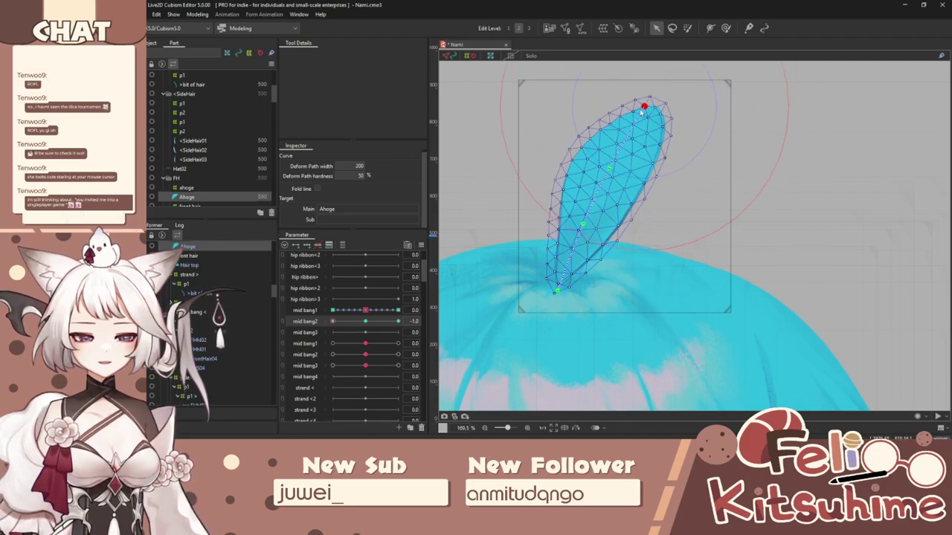
left_click_drag(333, 322, 367, 323)
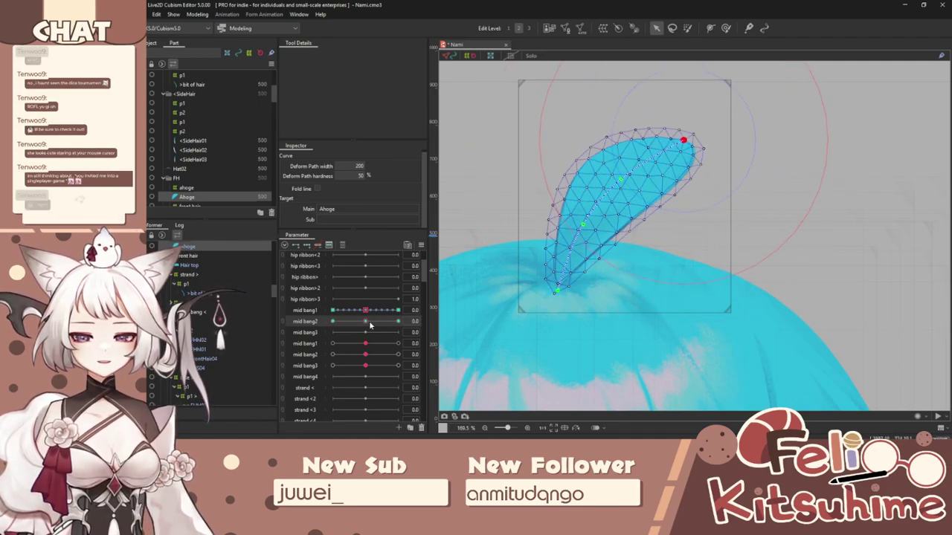
Step: Add three keyforms for the ahoge on mid bang3, bending only the tip down at 1.0 and up at -1.0
left_click(305, 343)
left_click(319, 333)
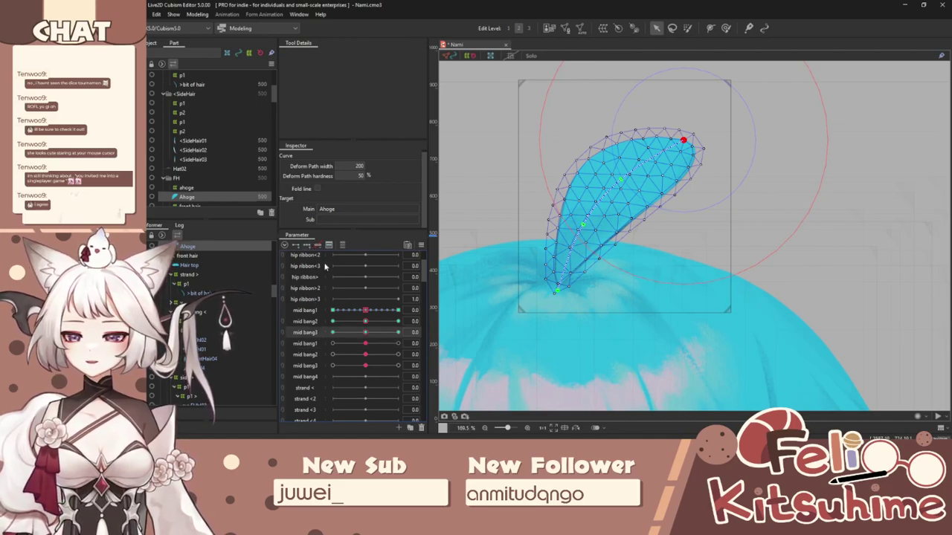
left_click_drag(683, 141, 695, 165)
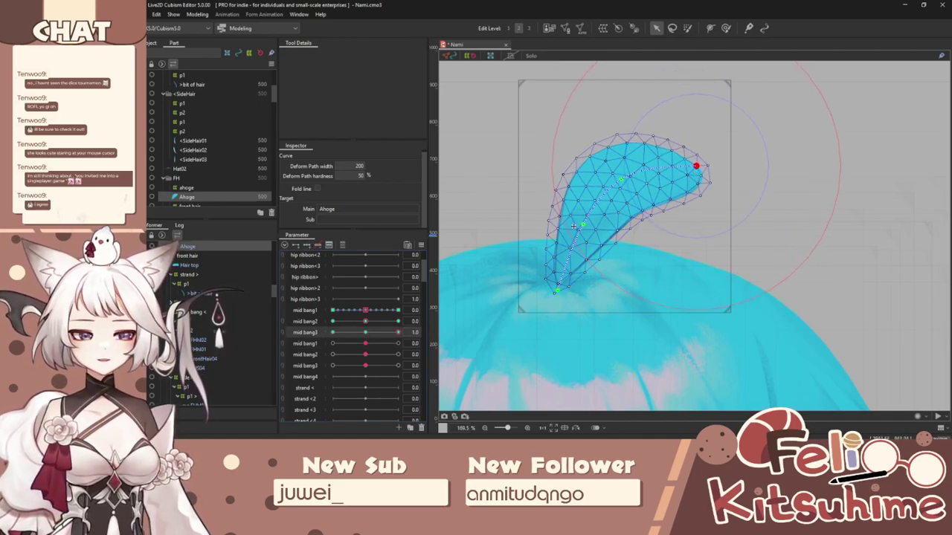
left_click_drag(398, 333, 332, 332)
key("ctrl+y")
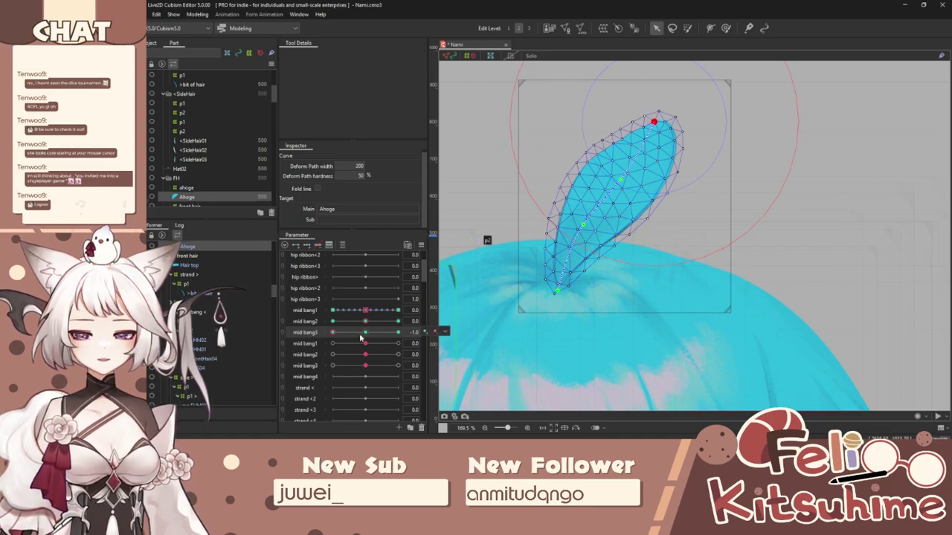
Step: Shift the ahoge tip toward its neutral position at mid bang2 -1.0 and 1.0 in combination with the mid bang3 extremes
left_click(332, 321)
left_click_drag(645, 106, 679, 129)
left_click(398, 332)
left_click(397, 321)
left_click_drag(698, 171, 685, 152)
left_click(333, 333)
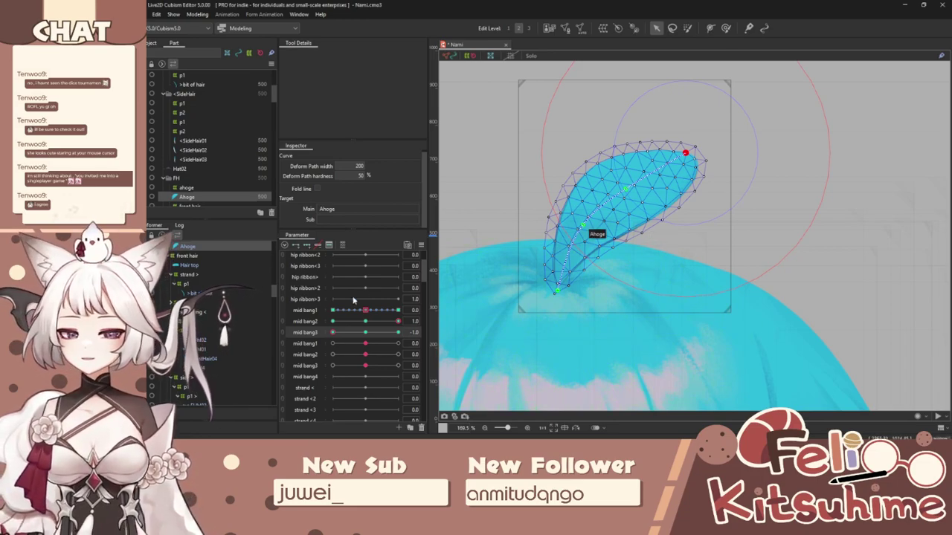
Step: Link mid bang2 with mid bang3, apply extended ellipse interpolation to the ahoge's keyforms, and preview the combined movement
left_click(283, 323)
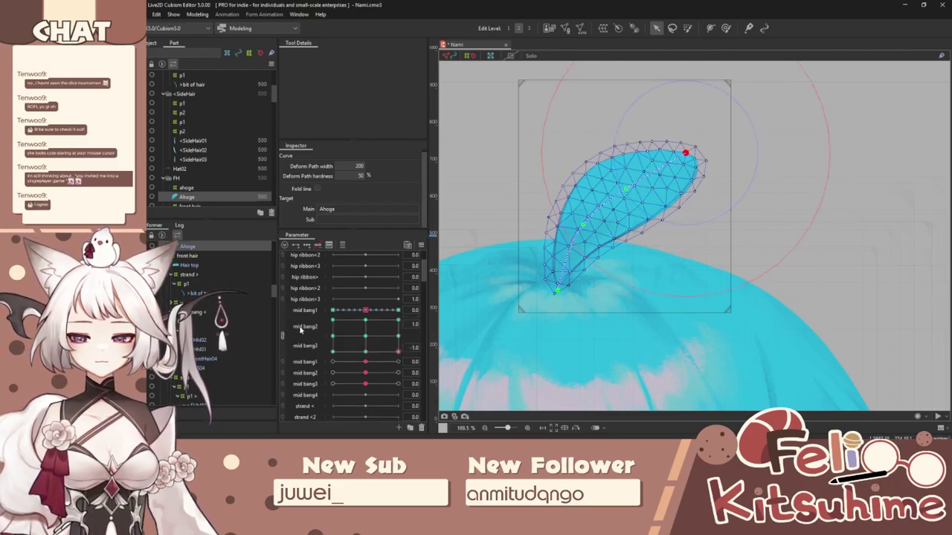
left_click_drag(336, 332, 388, 318)
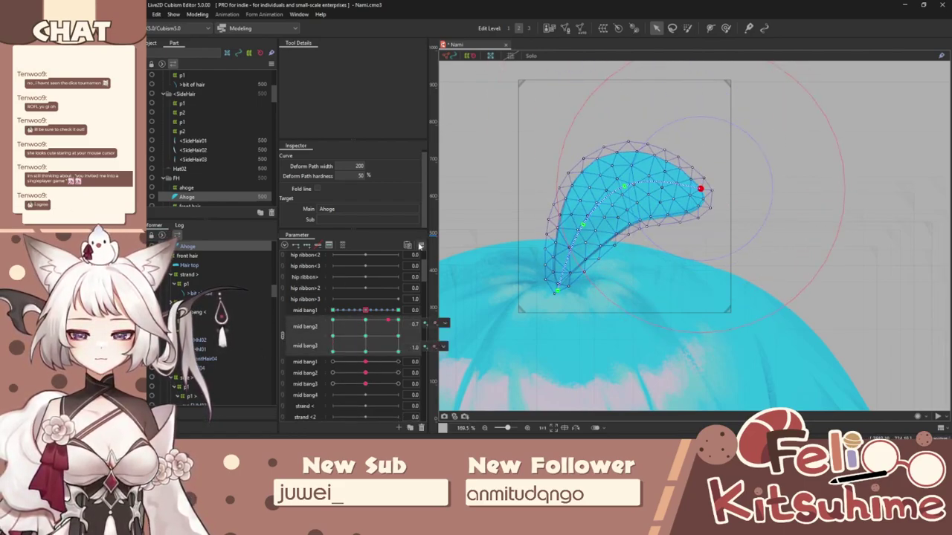
left_click(422, 245)
left_click(464, 357)
left_click(528, 221)
left_click(532, 239)
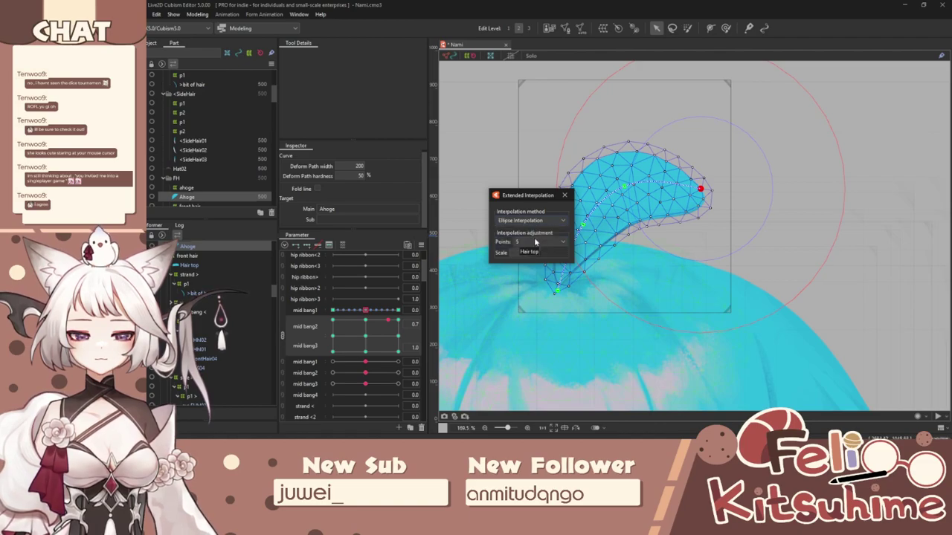
left_click(565, 195)
mouse_move(388, 320)
left_mouse_down()
mouse_move(351, 304)
mouse_move(313, 339)
mouse_move(374, 355)
mouse_move(299, 334)
mouse_move(354, 374)
mouse_move(338, 347)
mouse_move(329, 354)
mouse_move(391, 335)
mouse_move(370, 318)
mouse_move(387, 321)
left_mouse_up()
scroll(477, 258, "down", 4)
key("ctrl+t")
left_click_drag(370, 355, 365, 332)
Step: Open the physics settings and duplicate the "ahoge >" group as "ahoge >2"
left_click(198, 14)
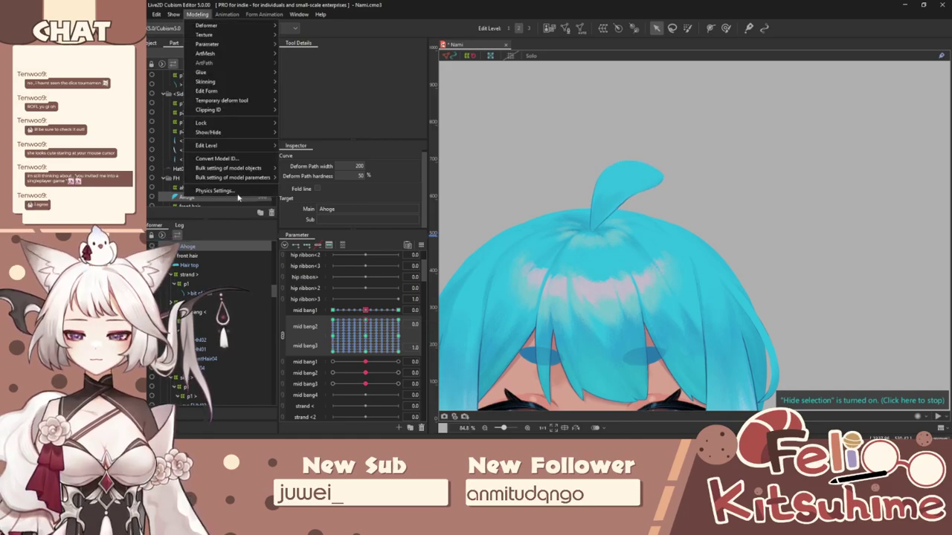
left_click(236, 188)
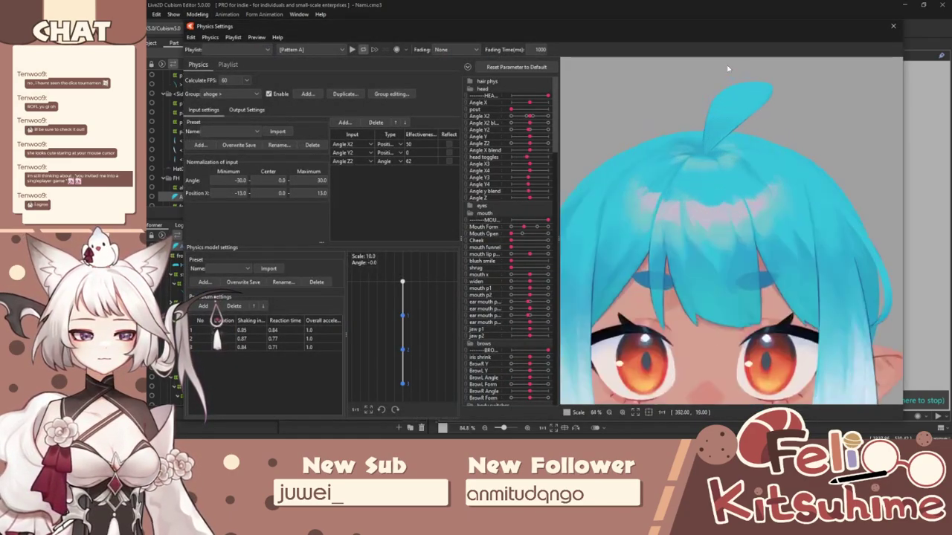
left_click(254, 94)
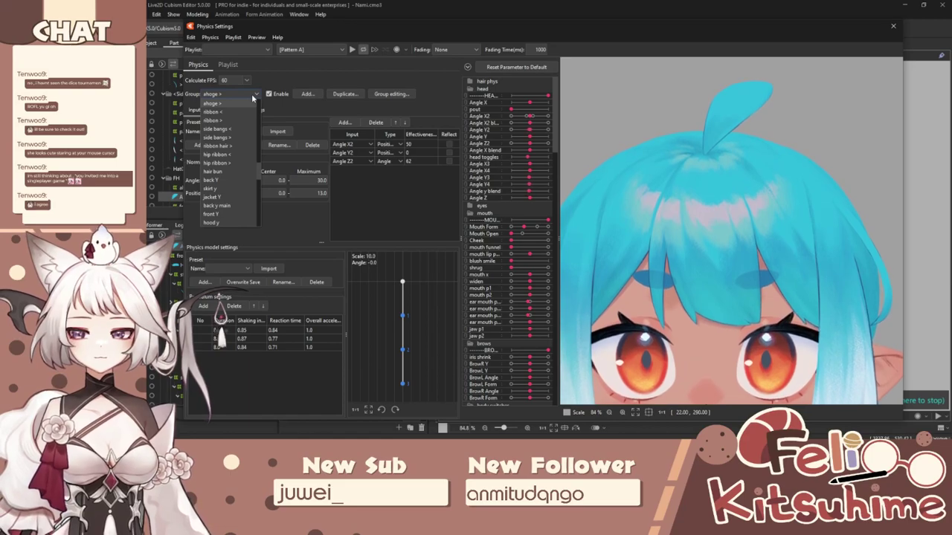
left_click(254, 98)
left_click(344, 93)
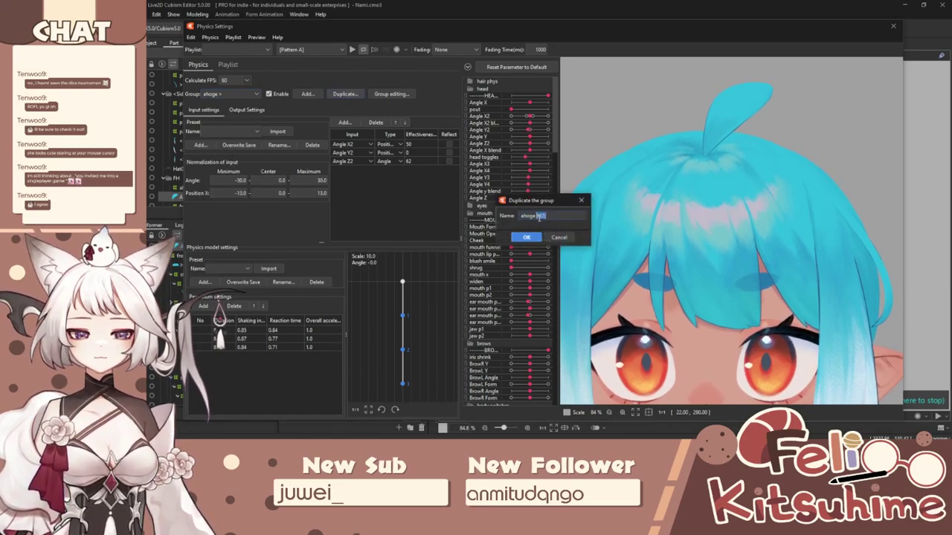
left_click(526, 238)
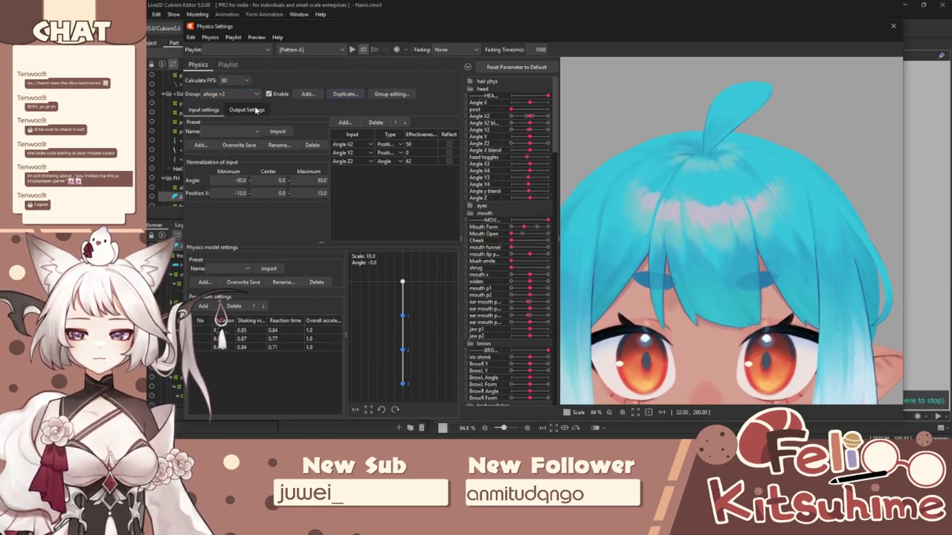
Step: Assign the replicated mid bang1, mid bang2 and mid bang3 parameters as the three outputs of the "ahoge >2" physics group
left_click(256, 110)
left_click(229, 147)
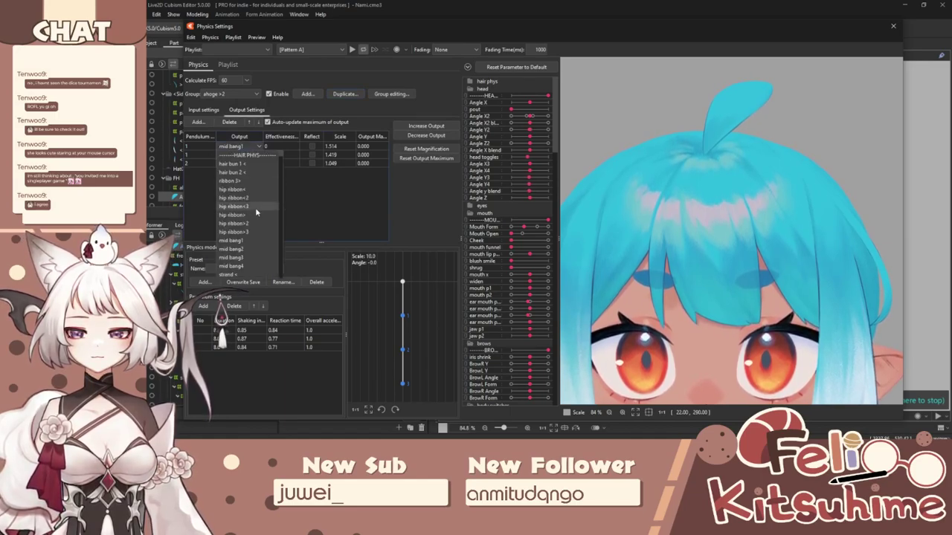
left_click(248, 247)
left_click(251, 156)
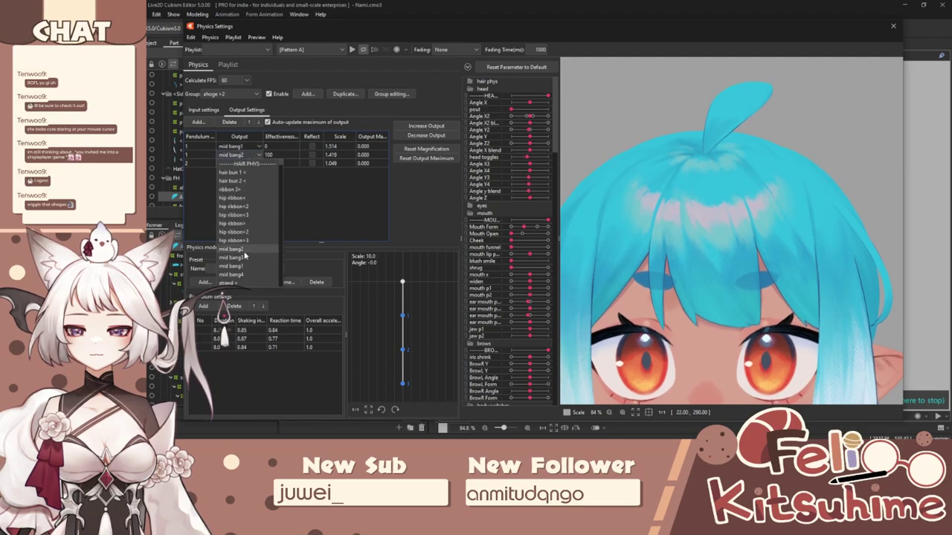
left_click(259, 191)
left_click(244, 164)
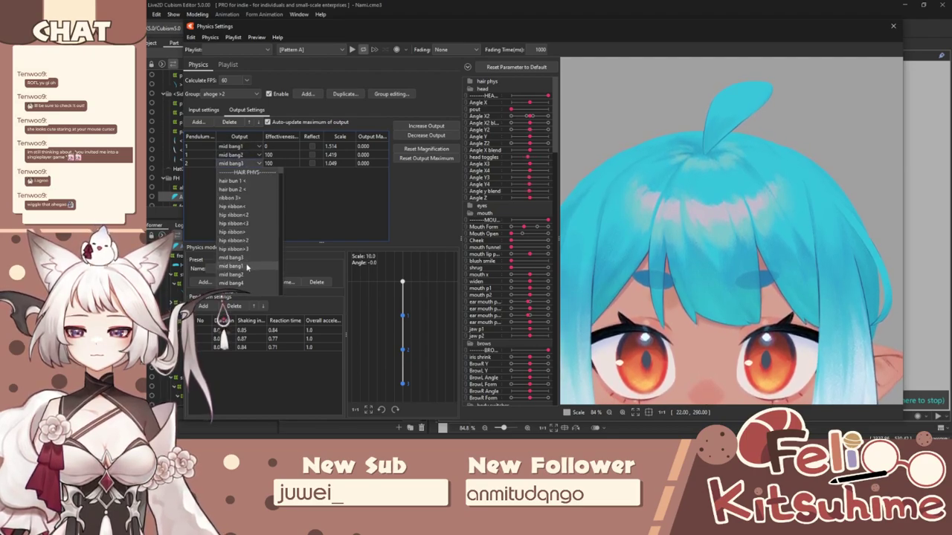
left_click(248, 257)
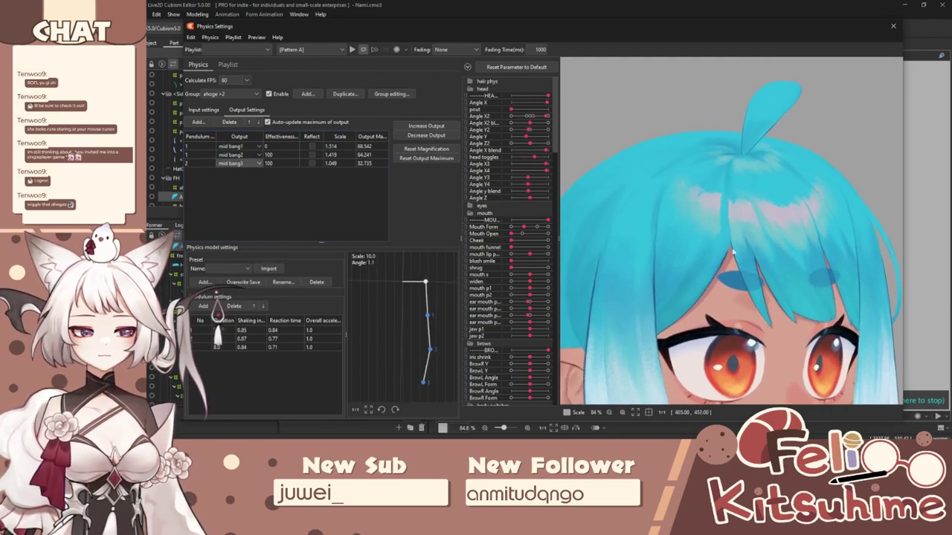
Step: Test the ahoge physics by swinging the model's head around in the preview, and close the physics settings
left_click_drag(719, 258, 885, 256)
left_click_drag(903, 255, 907, 223)
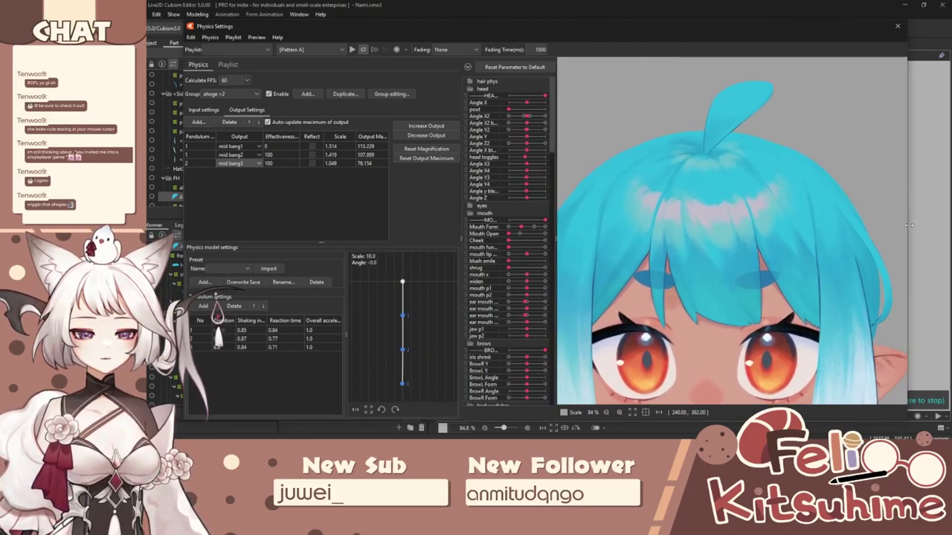
mouse_move(752, 189)
left_mouse_down()
mouse_move(879, 257)
mouse_move(618, 219)
mouse_move(743, 172)
left_mouse_up()
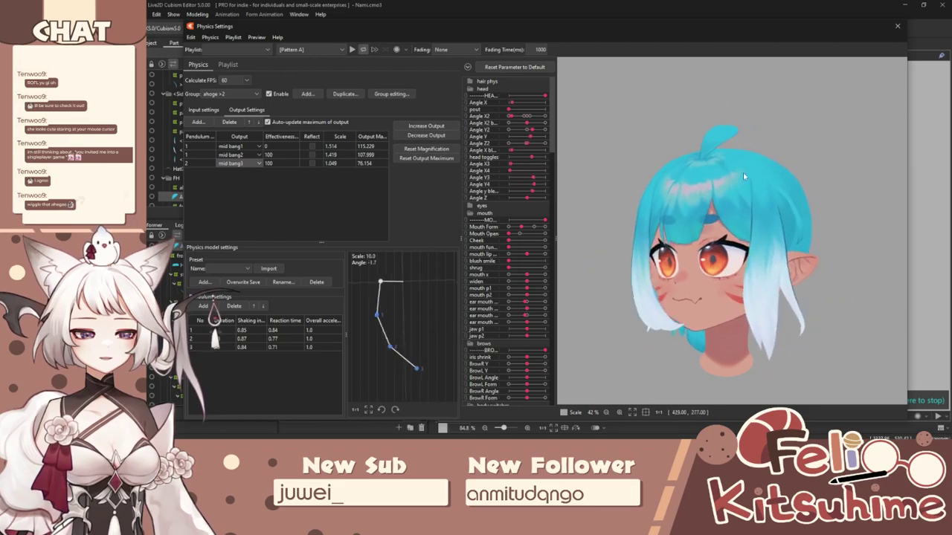
scroll(738, 161, "up", 3)
left_click(896, 25)
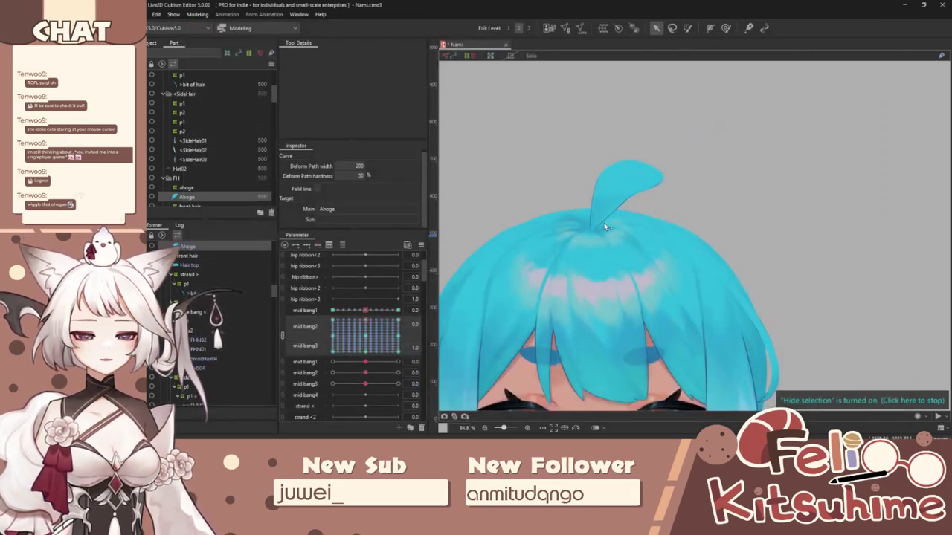
Step: Set mid bang1 to 1.0 and bend the ahoge's deform path further down so the tip rests near the head
left_click(368, 312)
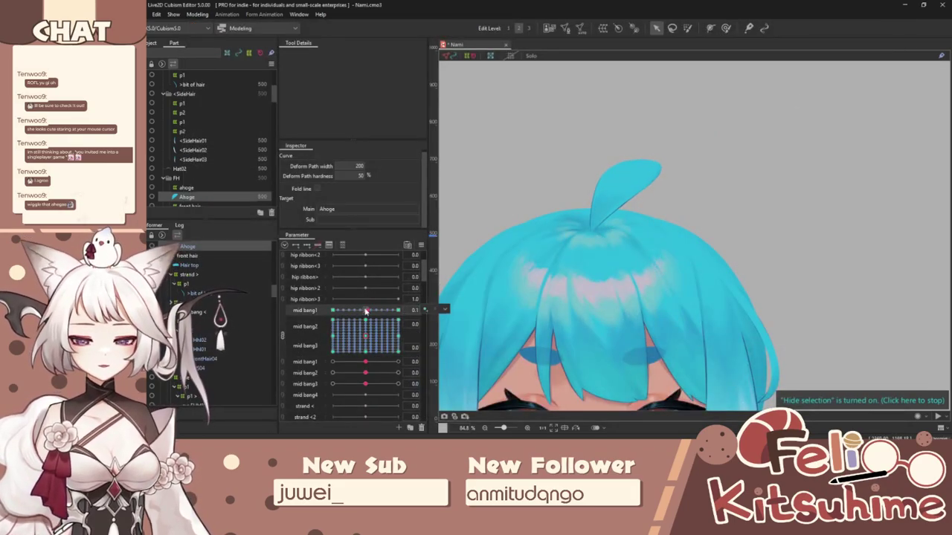
scroll(610, 172, "up", 2)
key("ctrl+t")
left_click_drag(365, 311, 400, 313)
left_click_drag(609, 211, 708, 228)
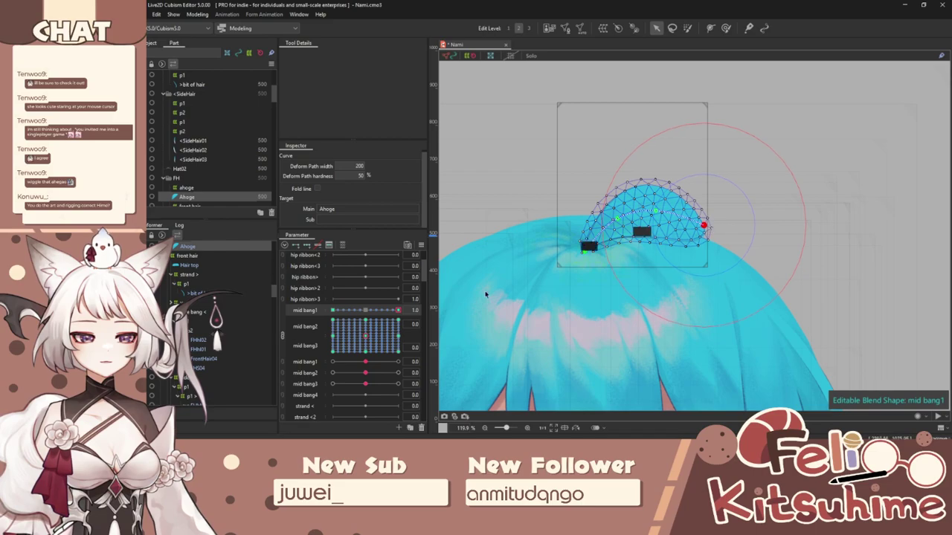
Step: Set mid bang1 to -1.0, move the ahoge's path points into a steeper upright pose, and check the linked mid bang2 and mid bang3 movement
left_click_drag(386, 313, 331, 311)
left_click_drag(593, 201, 580, 201)
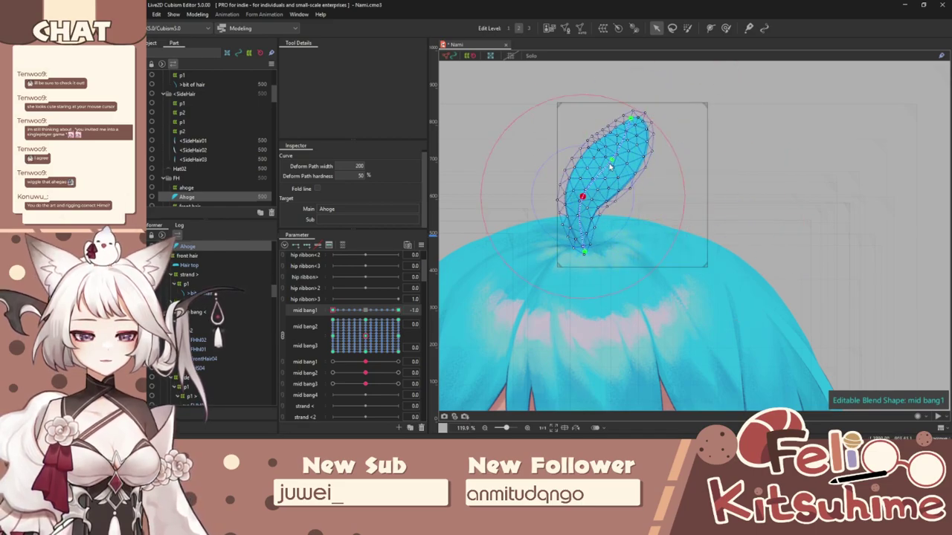
left_click_drag(610, 168, 608, 112)
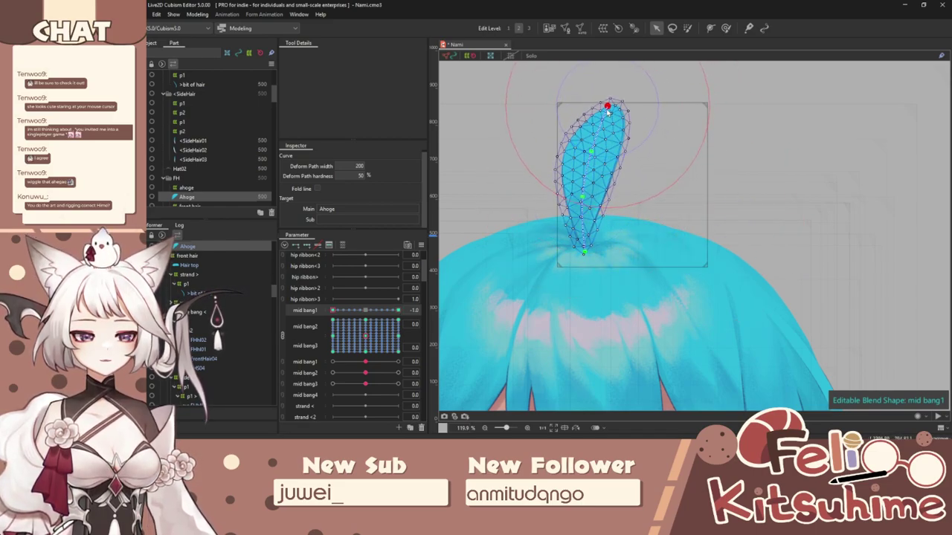
left_click_drag(365, 335, 266, 310)
left_click(370, 339)
mouse_move(373, 333)
left_mouse_down()
mouse_move(373, 382)
mouse_move(372, 340)
left_mouse_up()
Step: Reopen the physics settings and examine the adjusted ahoge's sway while moving the model's head in the preview
left_click(197, 15)
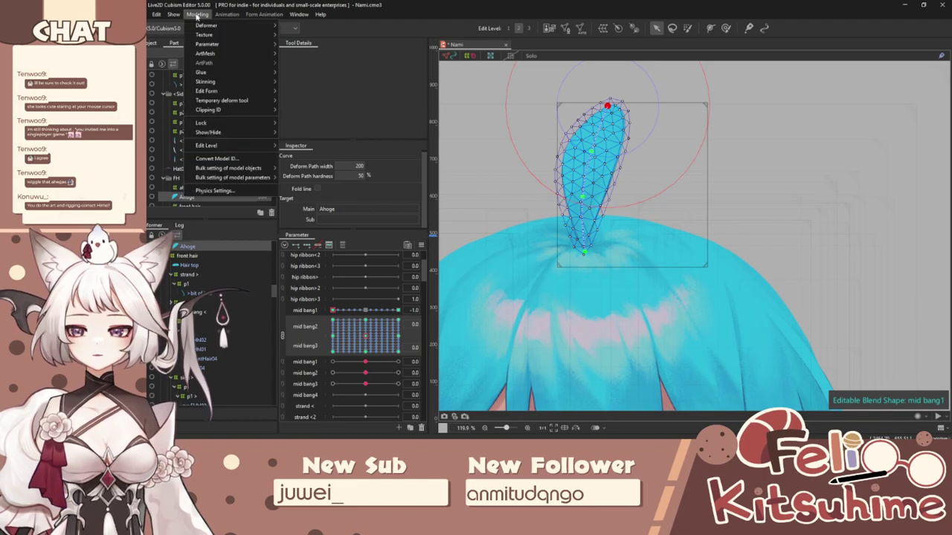
left_click(223, 193)
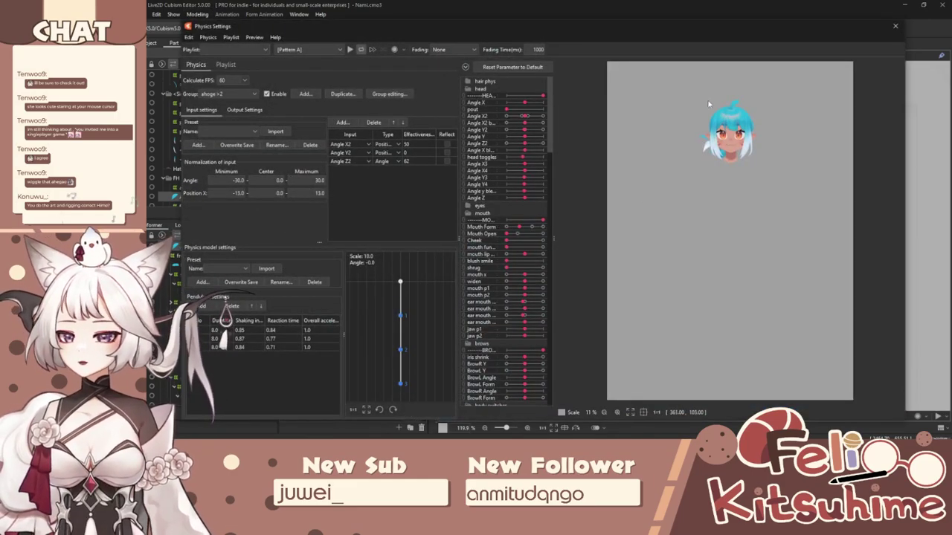
scroll(686, 73, "up", 5)
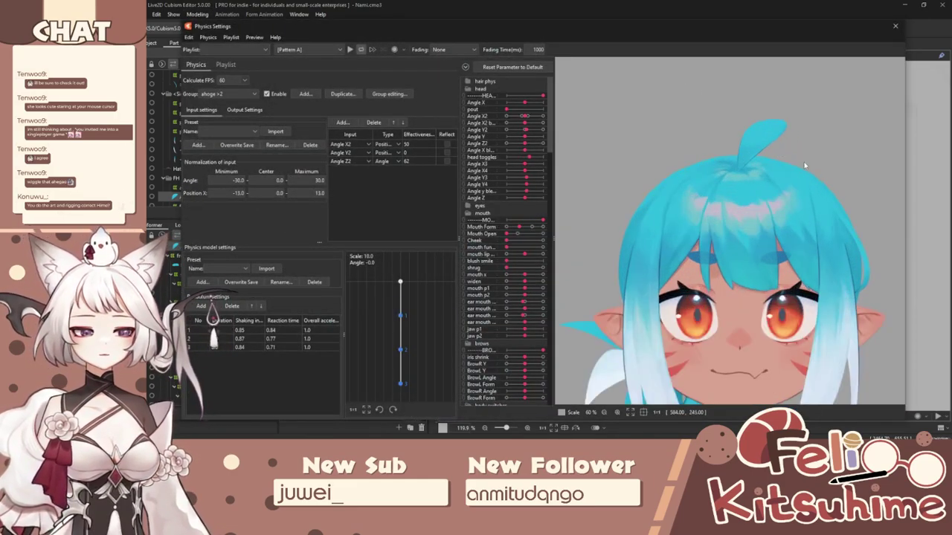
scroll(736, 160, "down", 2)
scroll(737, 159, "up", 2)
scroll(737, 160, "down", 2)
scroll(737, 160, "up", 2)
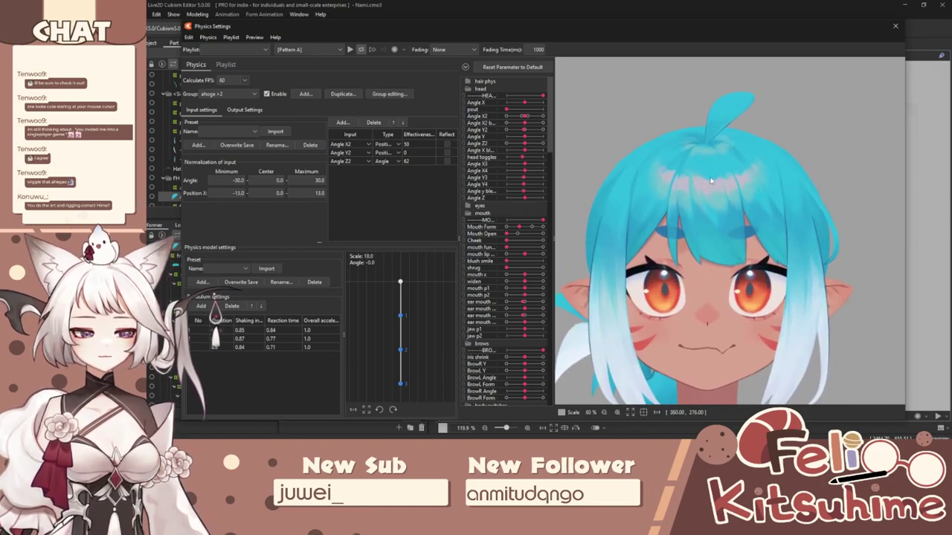
left_click_drag(734, 249, 713, 232)
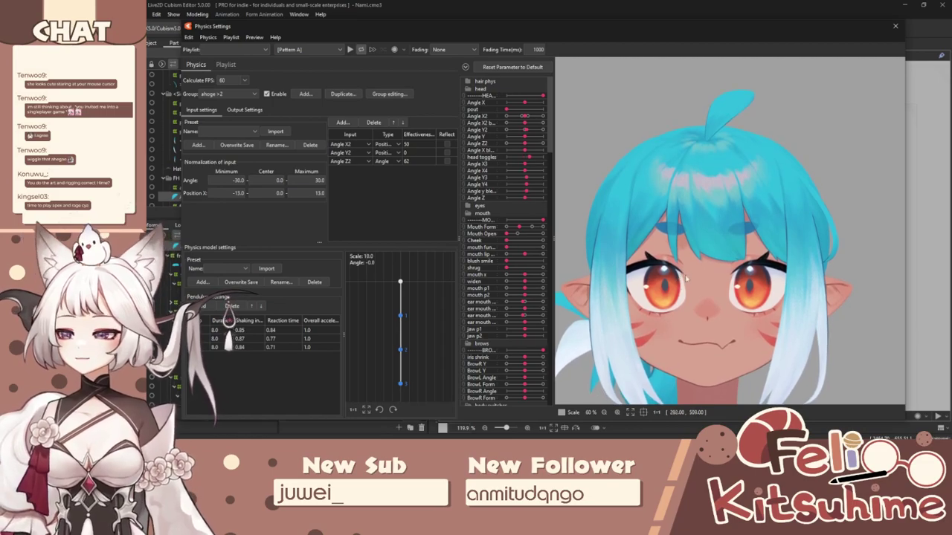
Step: Assign pendulum 3 to the ahoge >2 group's mid bang3 output, test the sway with head movement, and close the physics settings
left_click_drag(649, 272, 533, 210)
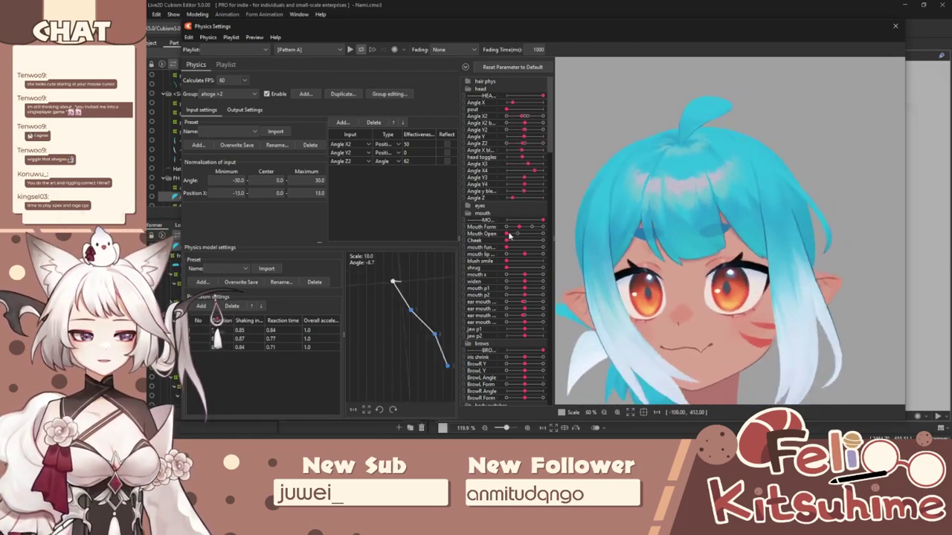
left_click(254, 110)
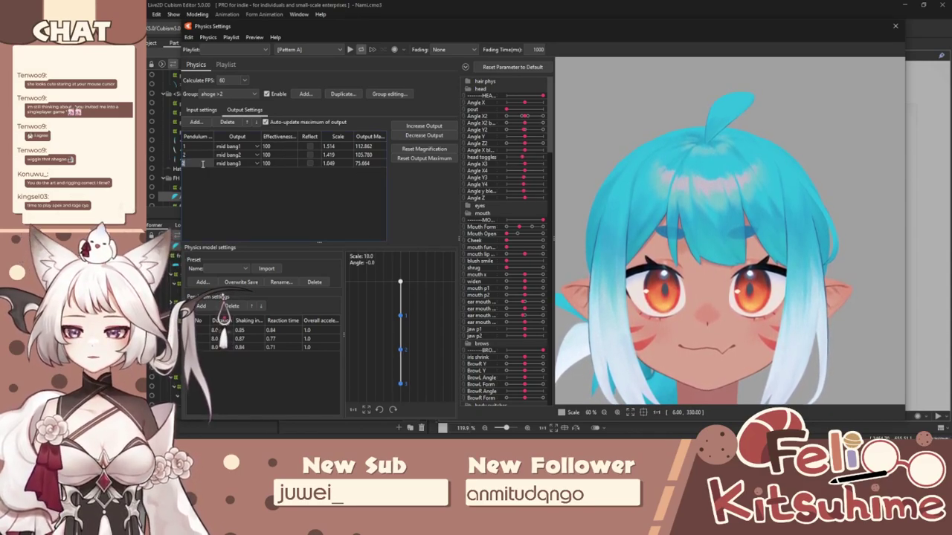
left_click_drag(637, 168, 818, 226)
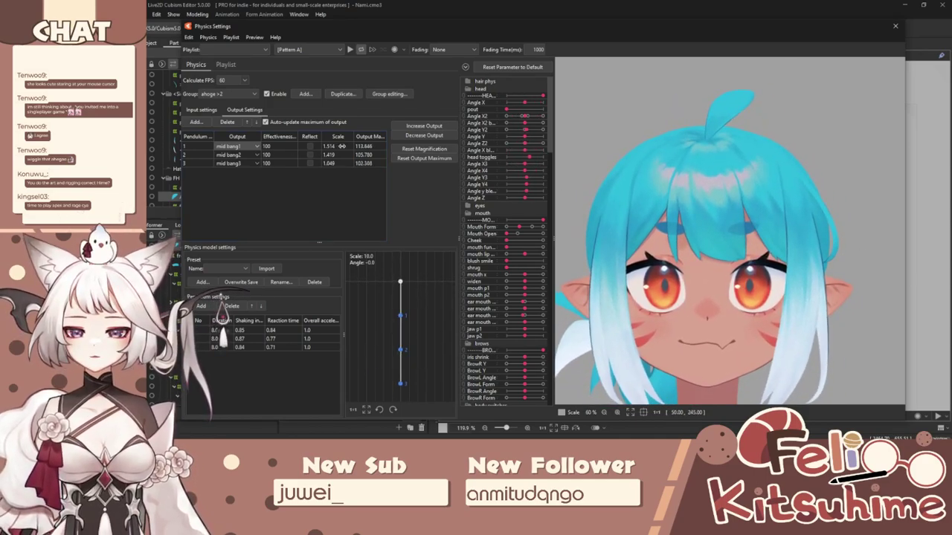
left_click(895, 26)
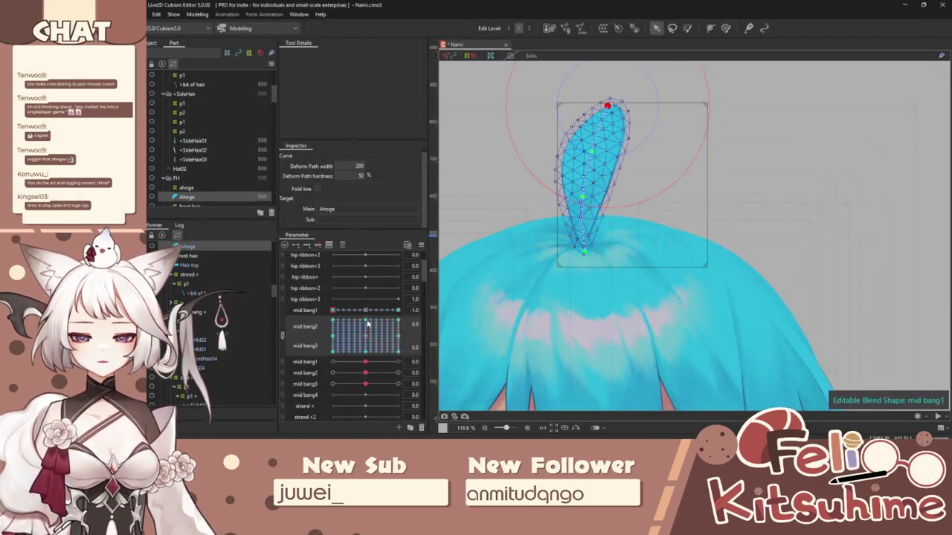
Step: Undo the recent ahoge deform path edits made at mid bang1 -1.0 and 1.0
key("ctrl+z")
key("ctrl+z")
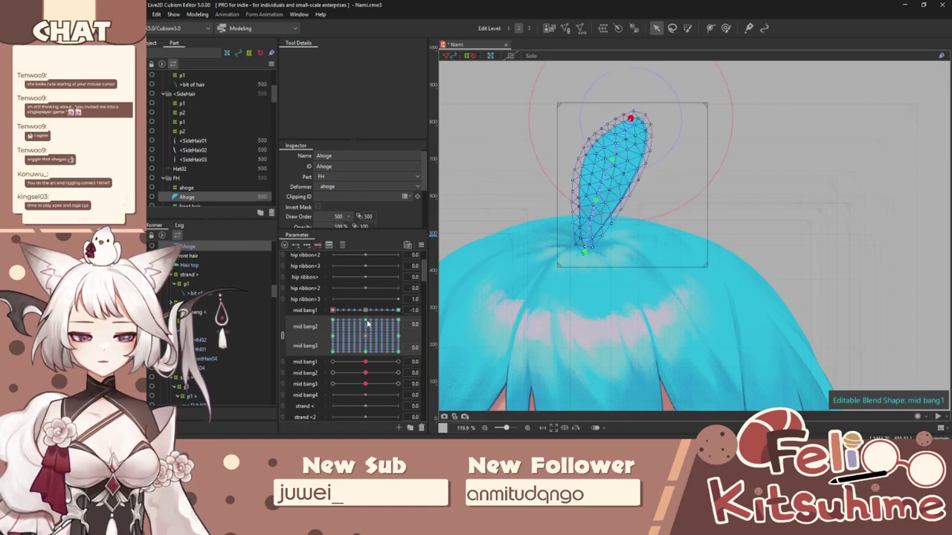
key("ctrl+z")
key("ctrl+z")
key("ctrl+z")
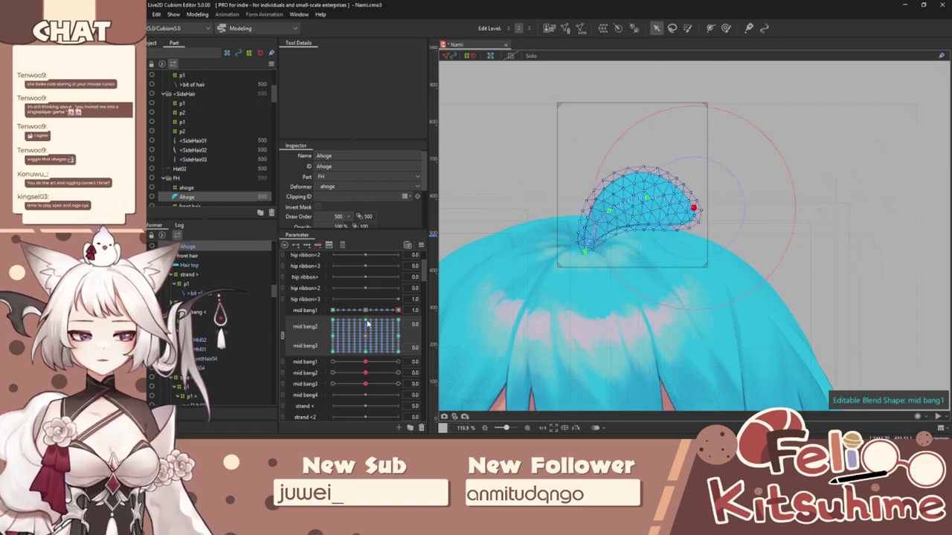
key("ctrl+z")
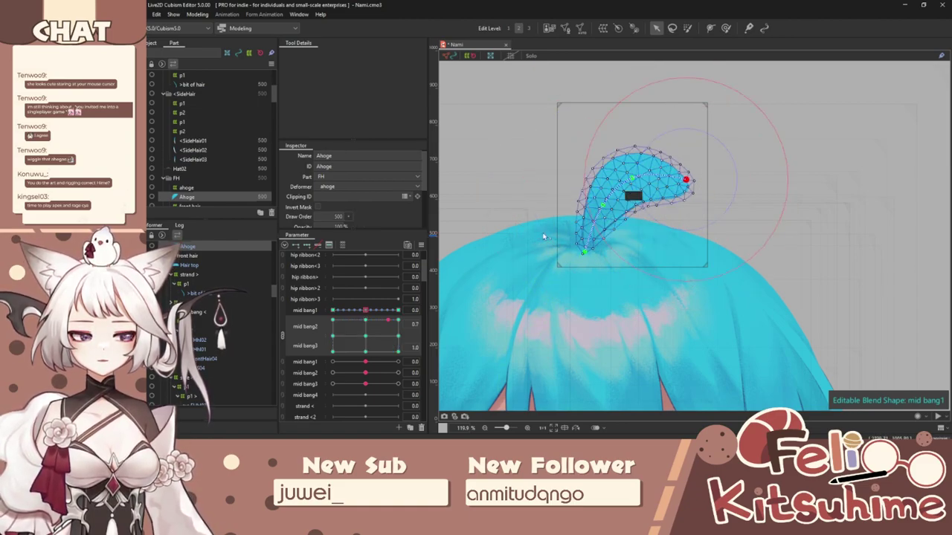
Step: Check the ahoge's pose at other values of the linked mid bang2 and mid bang3 parameters, and redo the last undone change
left_click_drag(391, 327, 303, 342)
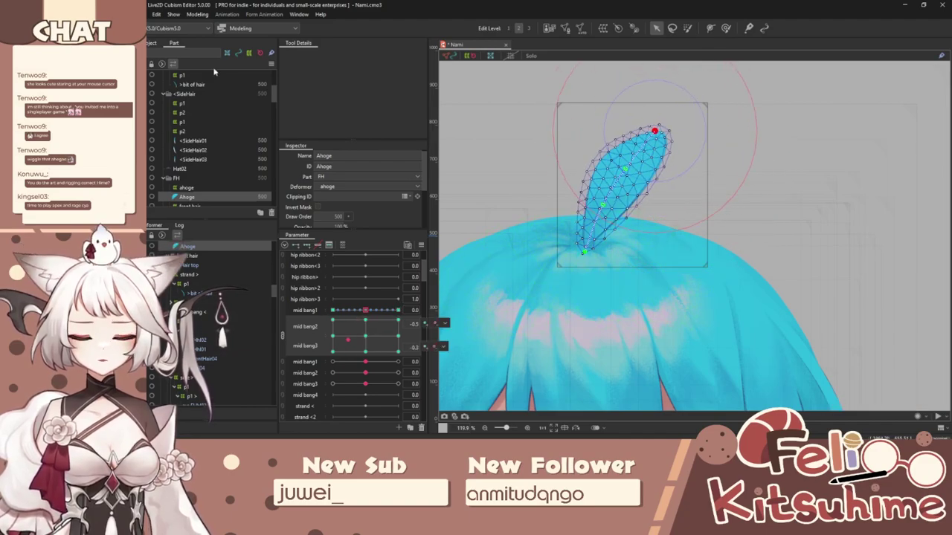
left_click(172, 14)
mouse_move(157, 15)
left_click(170, 35)
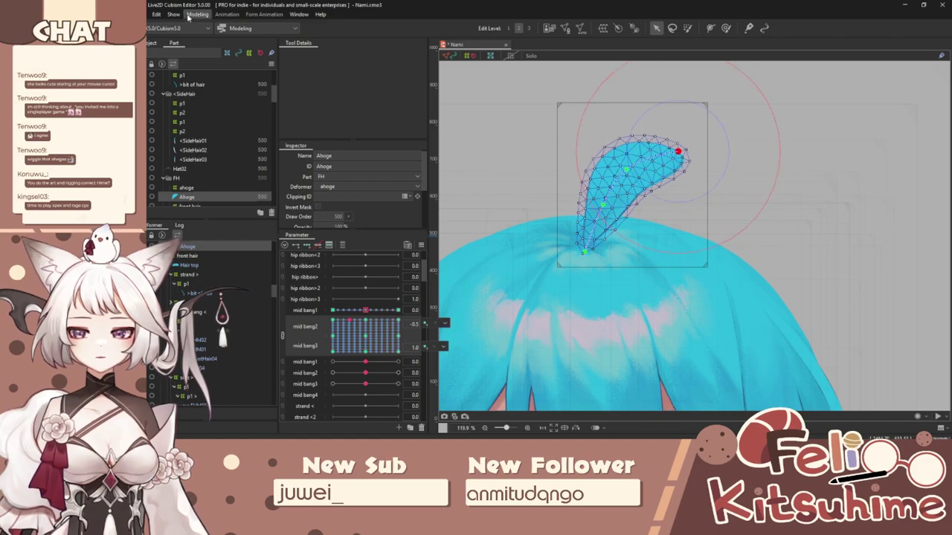
Step: Reopen the physics settings and assign pendulums 1, 2 and 3 to the ahoge > group's mid bang1, mid bang2 and mid bang3 outputs
left_click(197, 14)
left_click(243, 192)
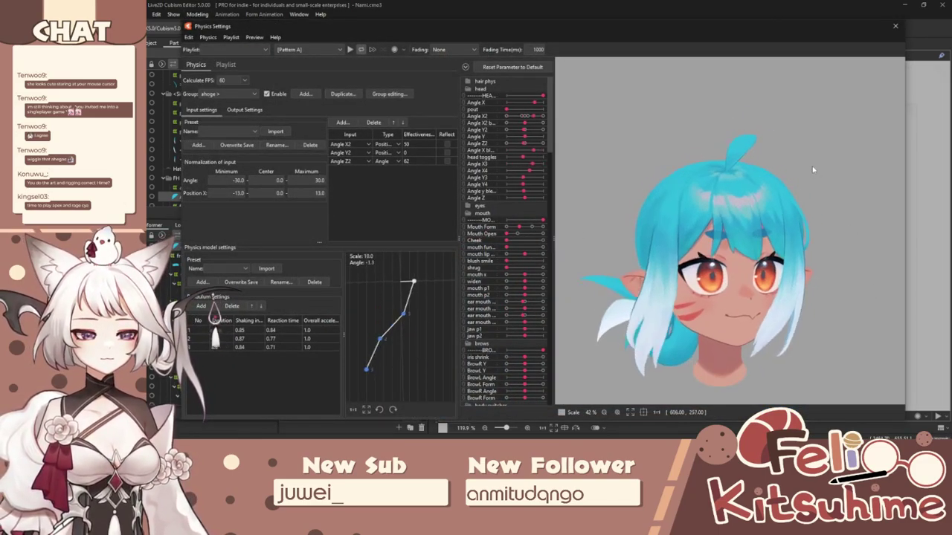
scroll(839, 290, "up", 2)
left_click(253, 110)
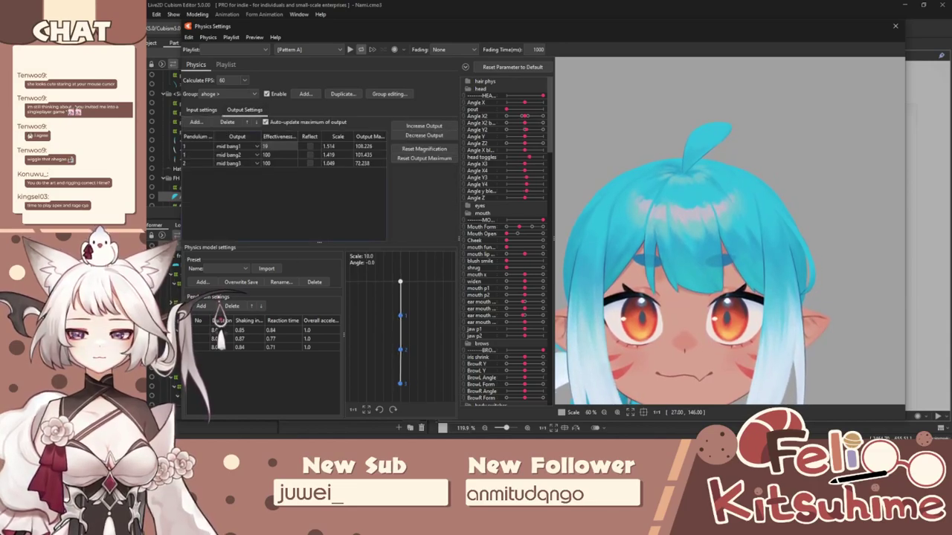
left_click_drag(692, 231, 713, 231)
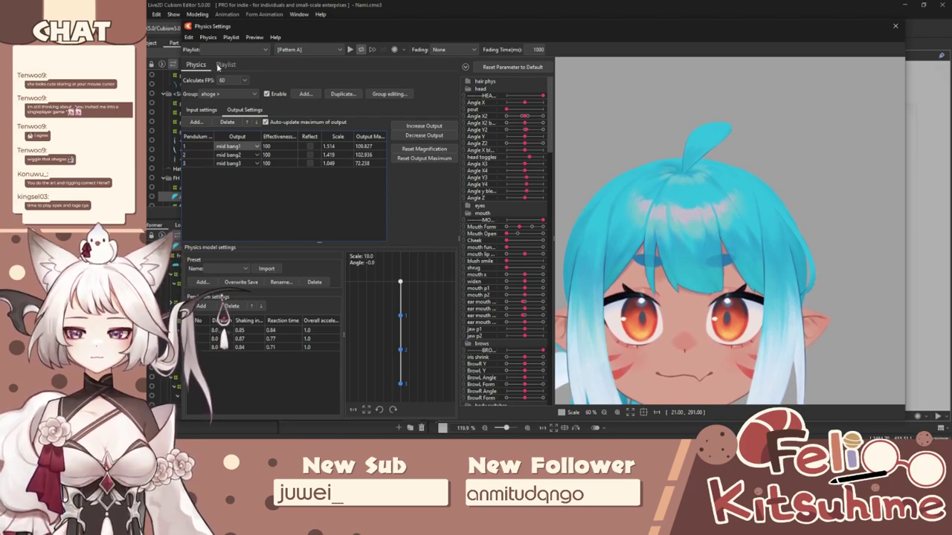
Step: Review the ahoge > group's input settings and output settings while swinging the model's head in the preview
left_click(211, 37)
left_click(217, 42)
left_click(202, 111)
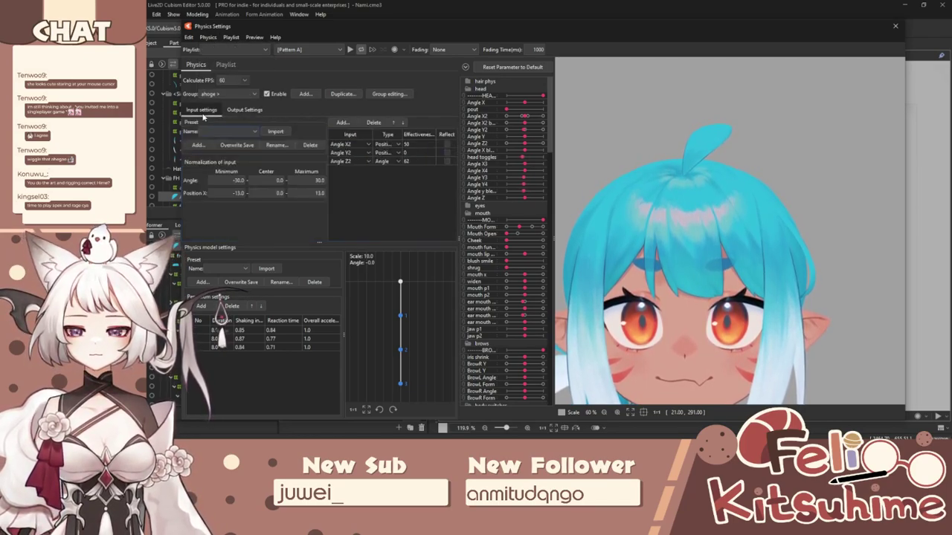
left_click_drag(669, 216, 495, 145)
left_click(245, 109)
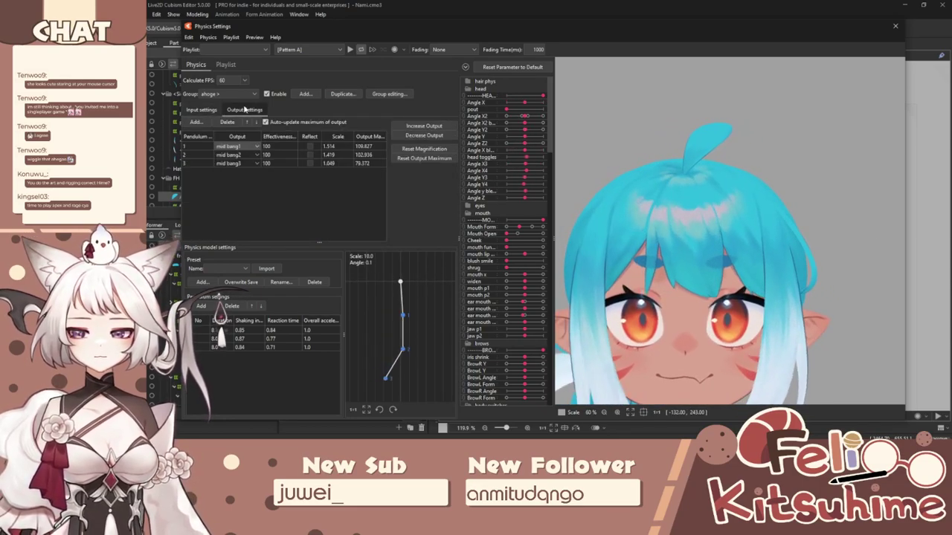
Step: Reassign the ahoge > group's three outputs to the other set of mid bang1, mid bang2 and mid bang3 parameters, and test the sway
left_click(240, 148)
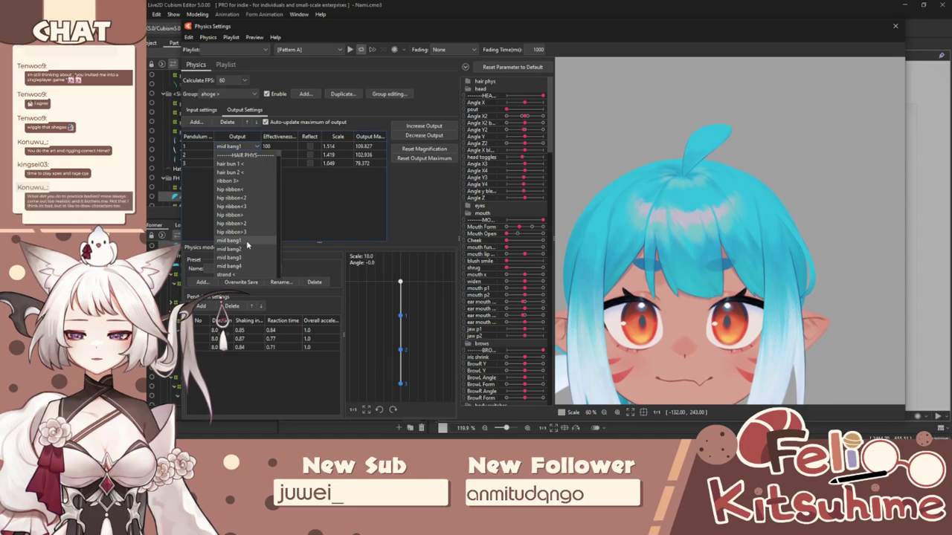
left_click(246, 240)
left_click(240, 155)
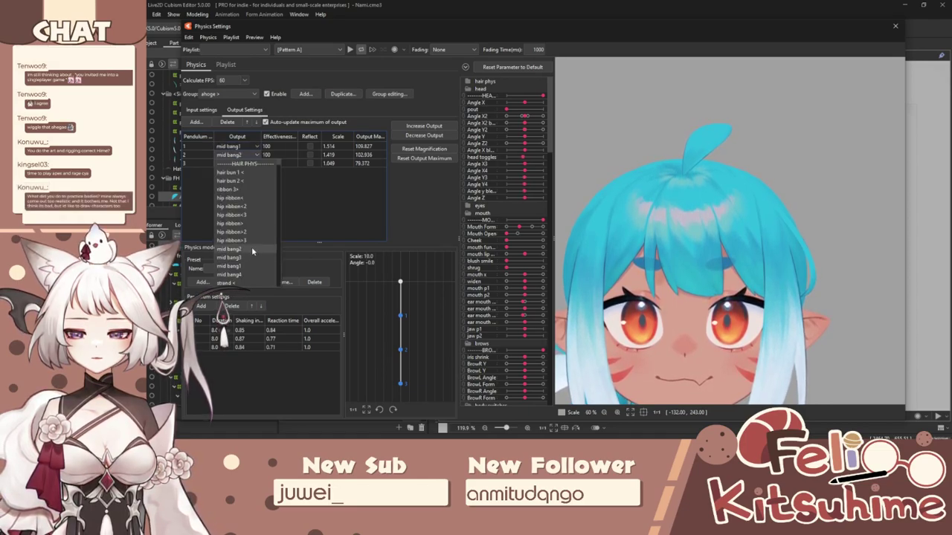
left_click(252, 251)
left_click(240, 162)
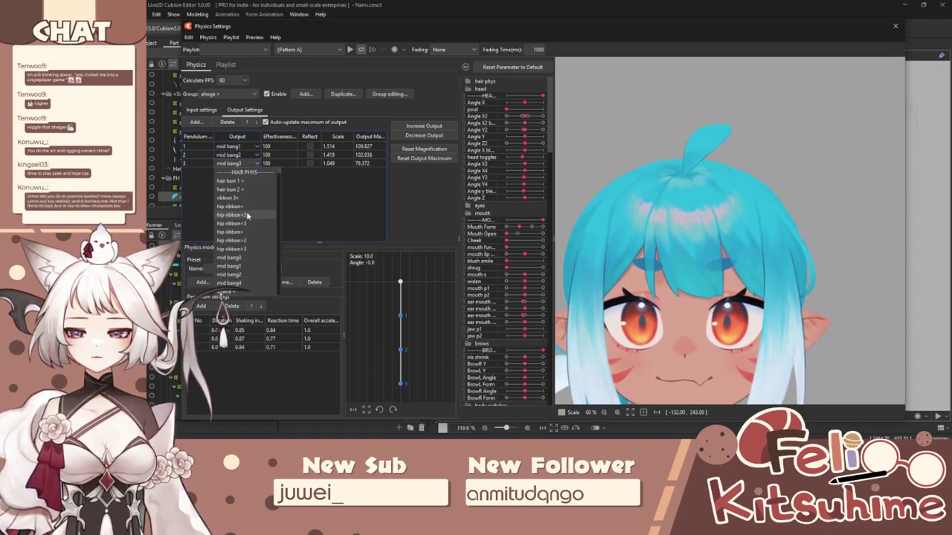
left_click(250, 256)
left_click_drag(815, 280, 541, 219)
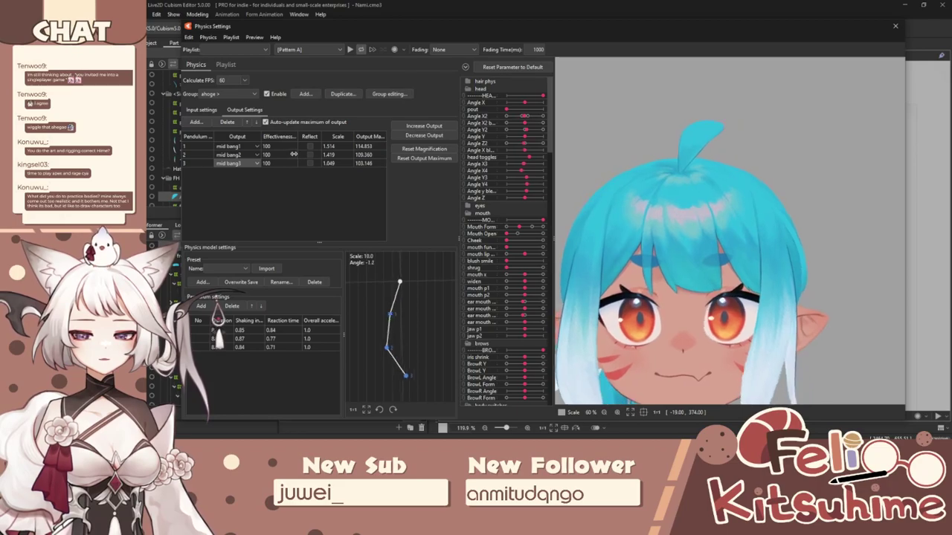
Step: Lower the effectiveness of the mid bang1 output, set its scale to 1.09, and try it with a head movement
left_click(293, 155)
type("75")
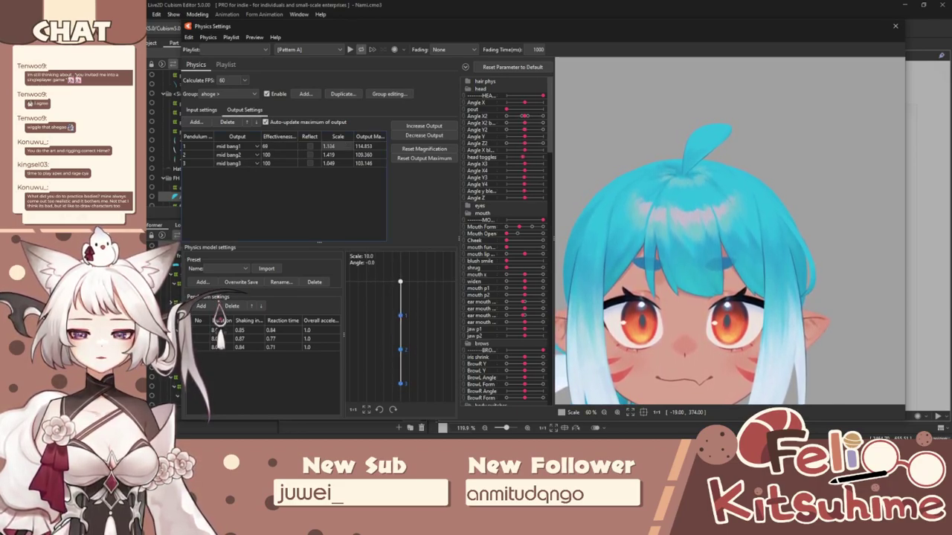
left_click_drag(691, 249, 661, 172)
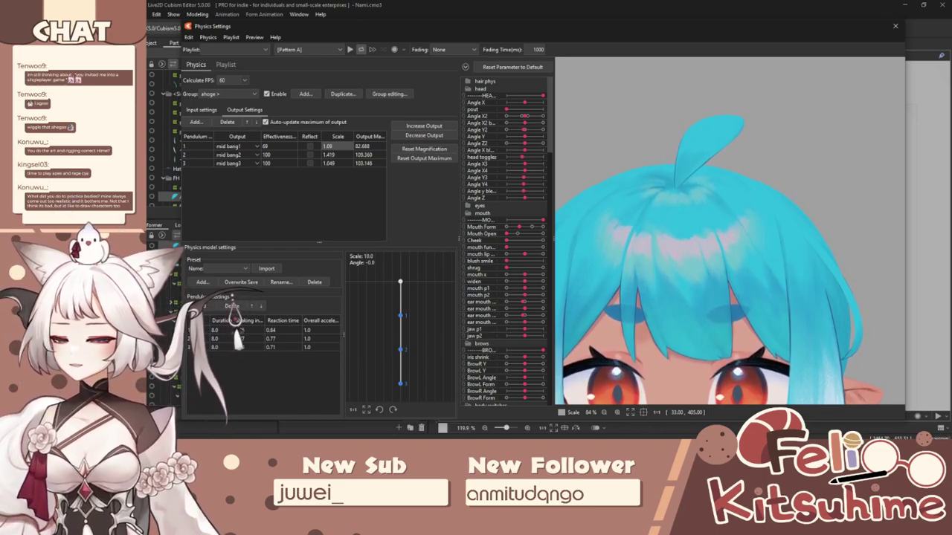
Step: Examine how the ahoge and hair sway by repeatedly moving the model's head in different directions in the preview
left_click_drag(644, 188, 846, 278)
scroll(768, 208, "down", 2)
left_click_drag(767, 206, 725, 225)
left_click_drag(757, 255, 757, 163)
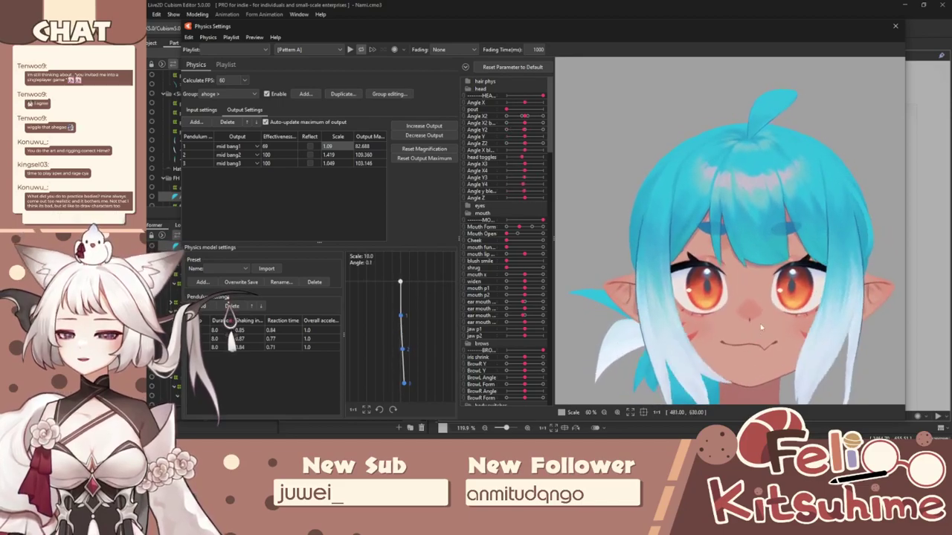
scroll(772, 242, "up", 3)
scroll(772, 233, "down", 3)
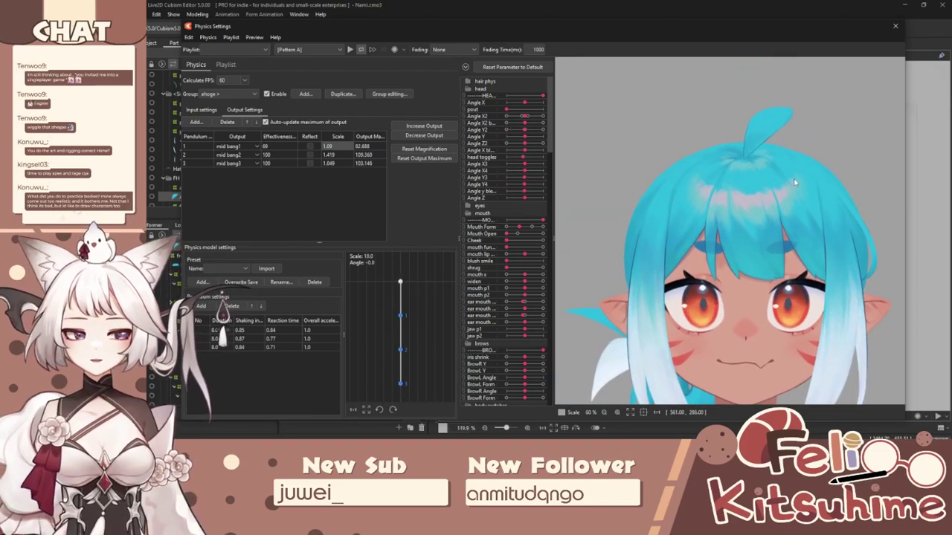
left_click_drag(795, 181, 741, 249)
scroll(740, 252, "down", 2)
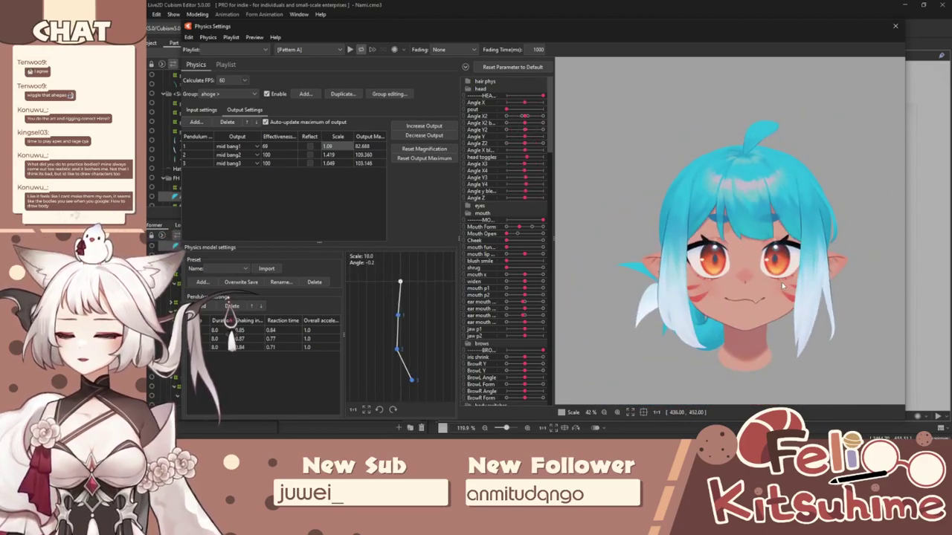
scroll(693, 284, "up", 2)
left_click_drag(693, 283, 817, 247)
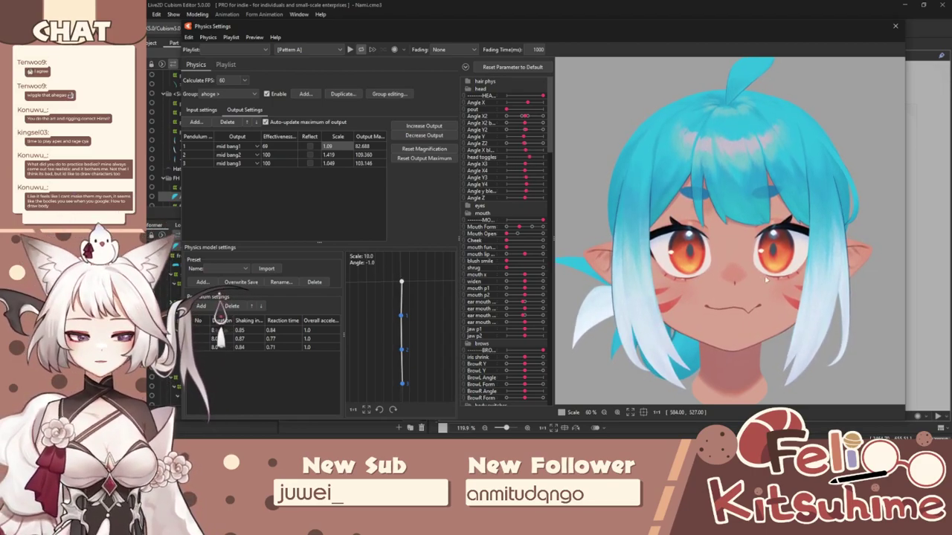
left_click_drag(765, 281, 595, 286)
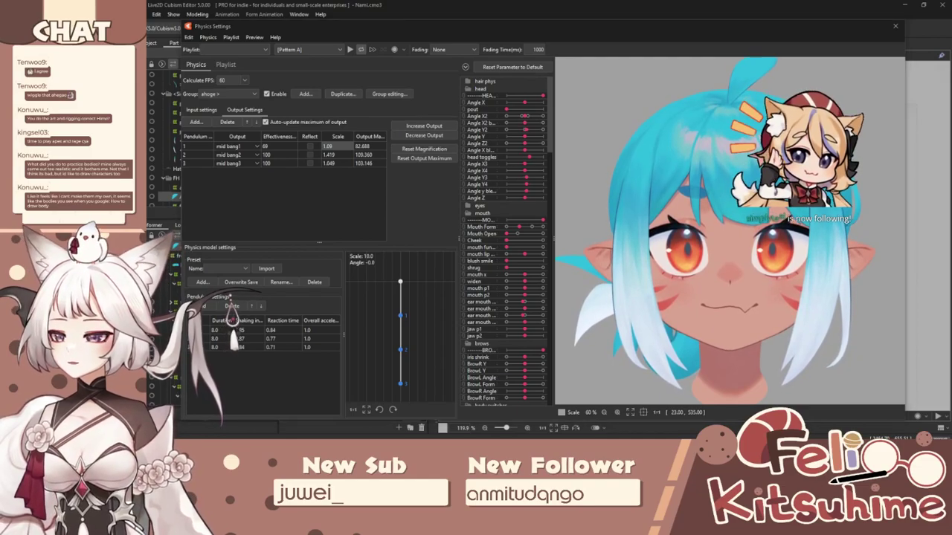
left_click_drag(706, 223, 532, 240)
left_click_drag(573, 333, 543, 389)
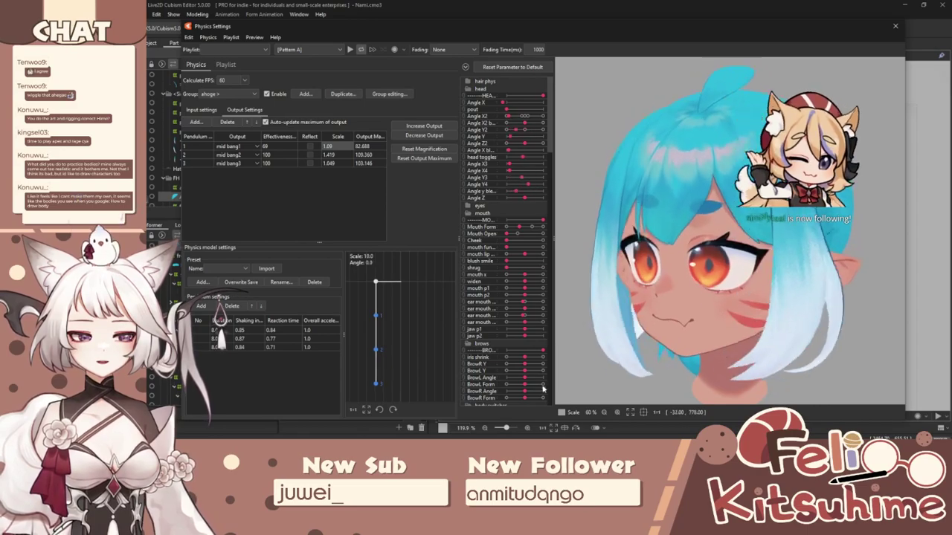
scroll(661, 205, "down", 3)
left_click_drag(661, 216, 516, 233)
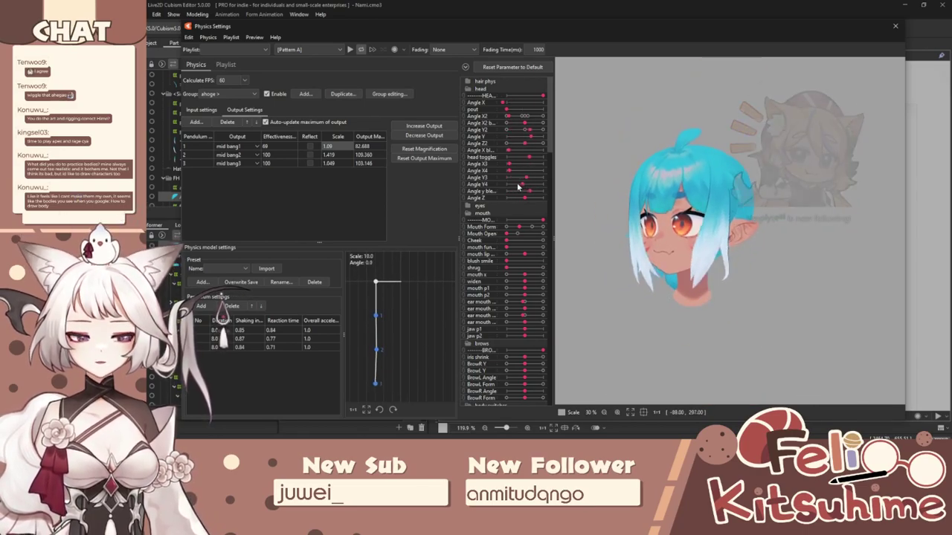
scroll(687, 263, "up", 2)
scroll(684, 264, "up", 2)
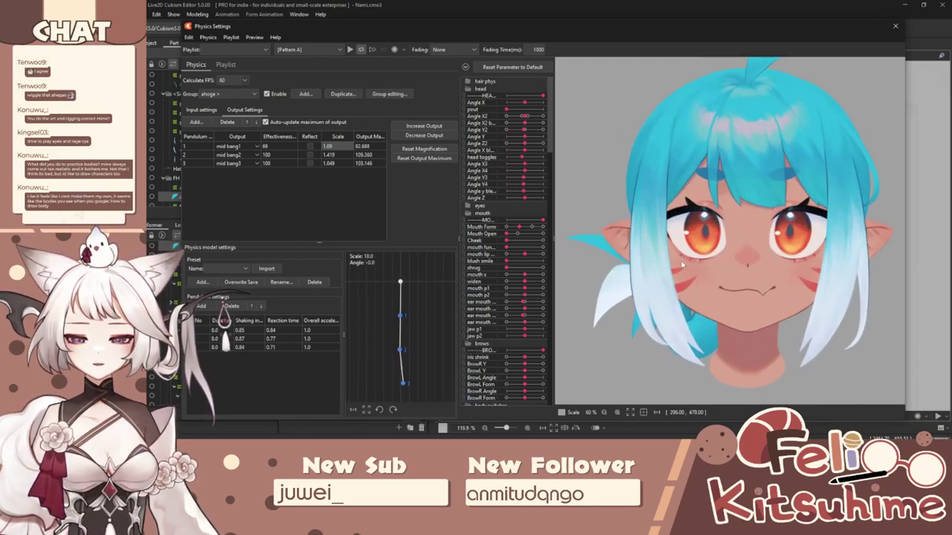
left_click_drag(576, 269, 486, 370)
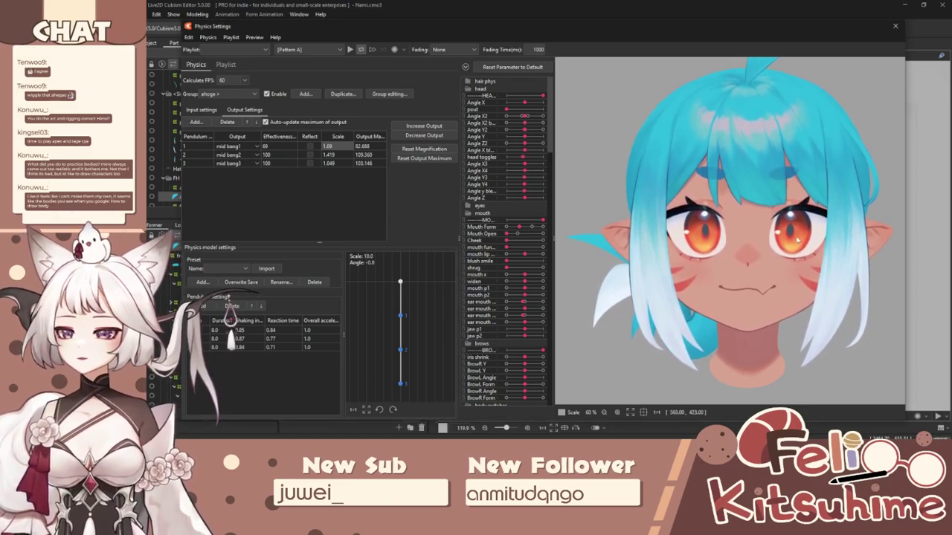
left_click_drag(798, 241, 773, 208)
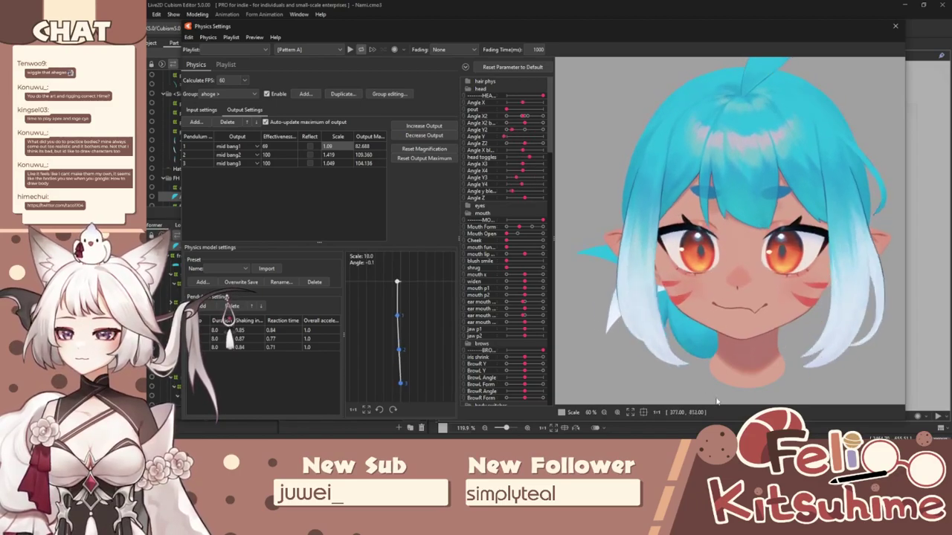
left_click_drag(717, 401, 471, 255)
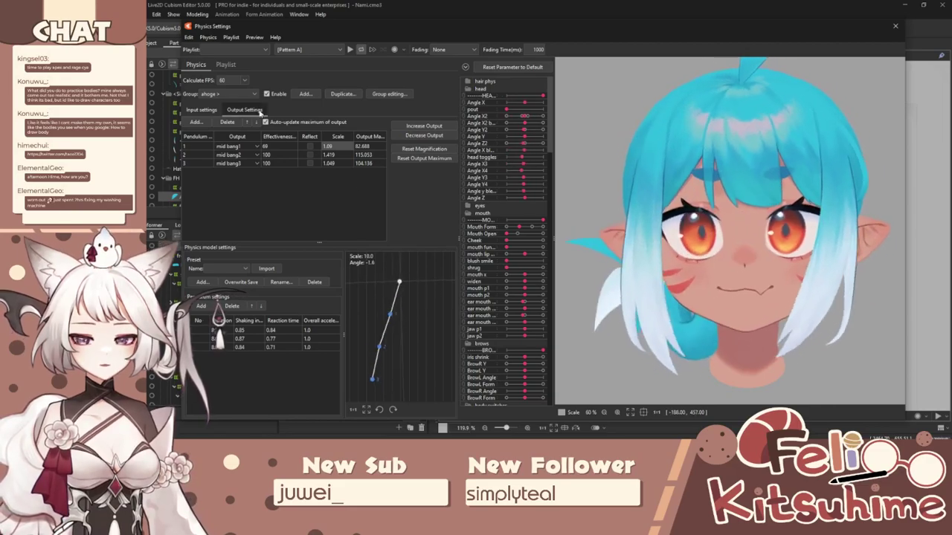
Step: Compare the output settings of the ahoge > physics groups and test the ahoge's sway with a head swing
left_click(232, 94)
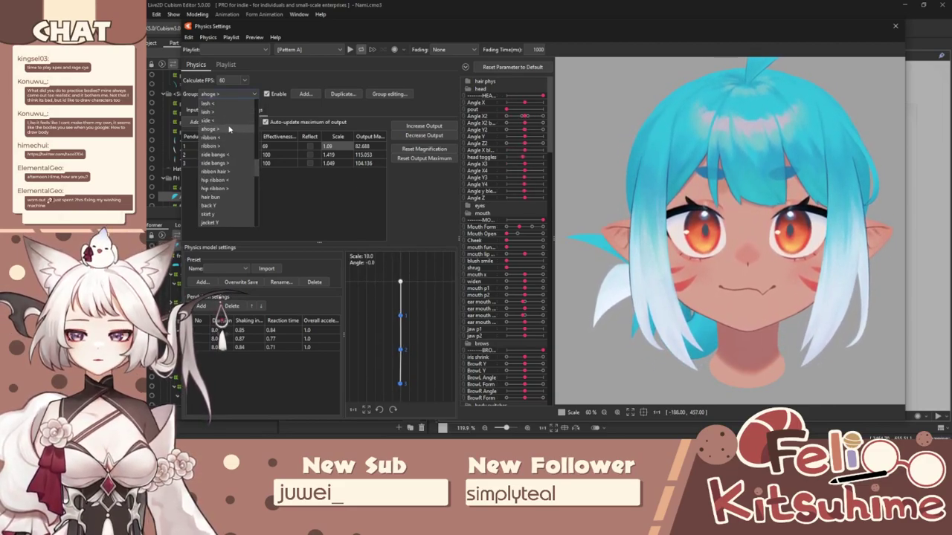
left_click(228, 128)
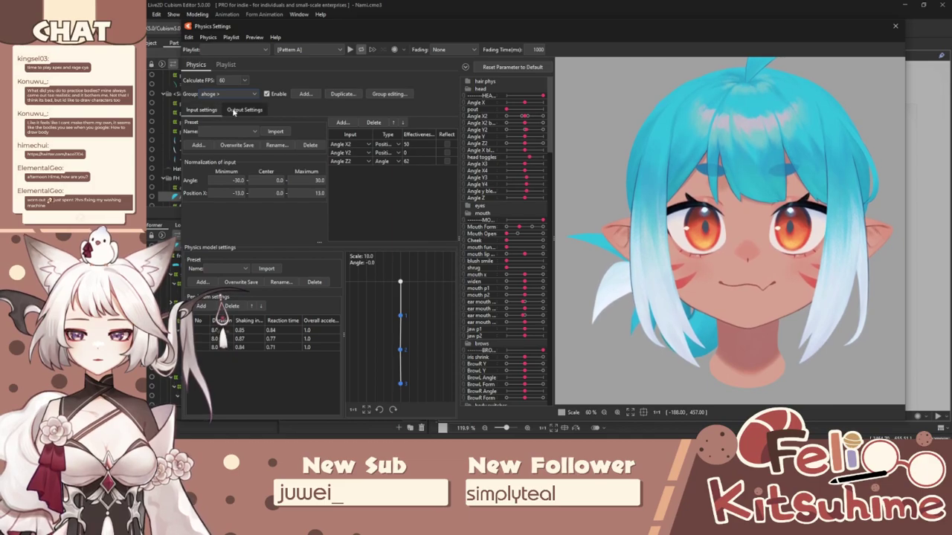
left_click(233, 110)
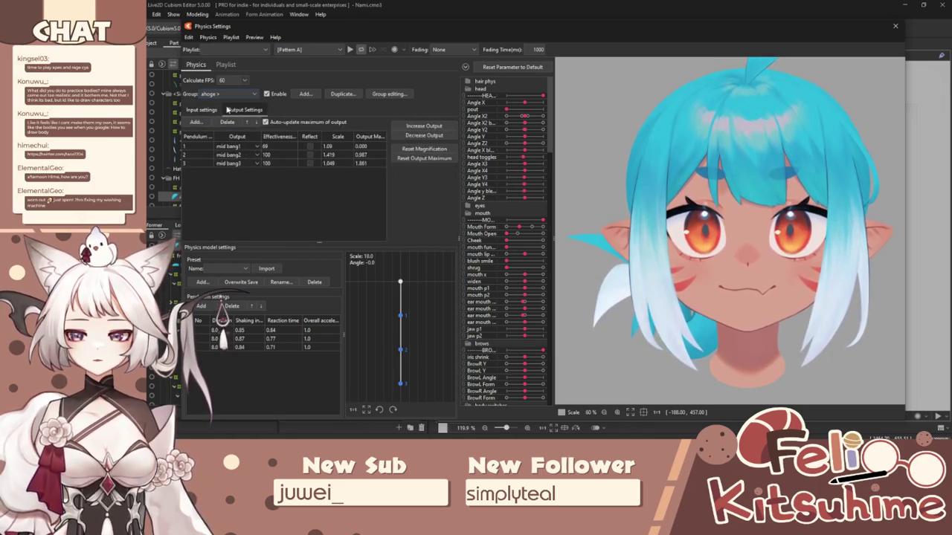
left_click(227, 94)
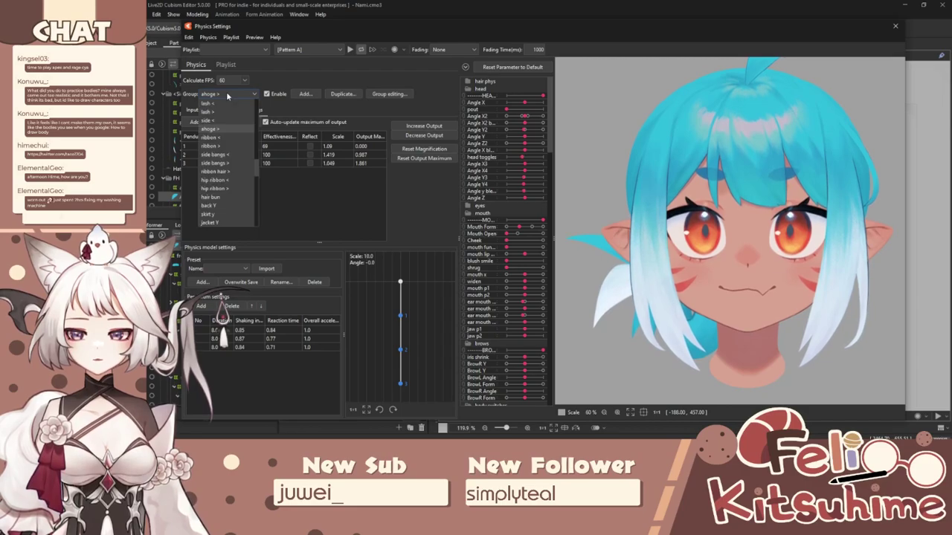
left_click(227, 131)
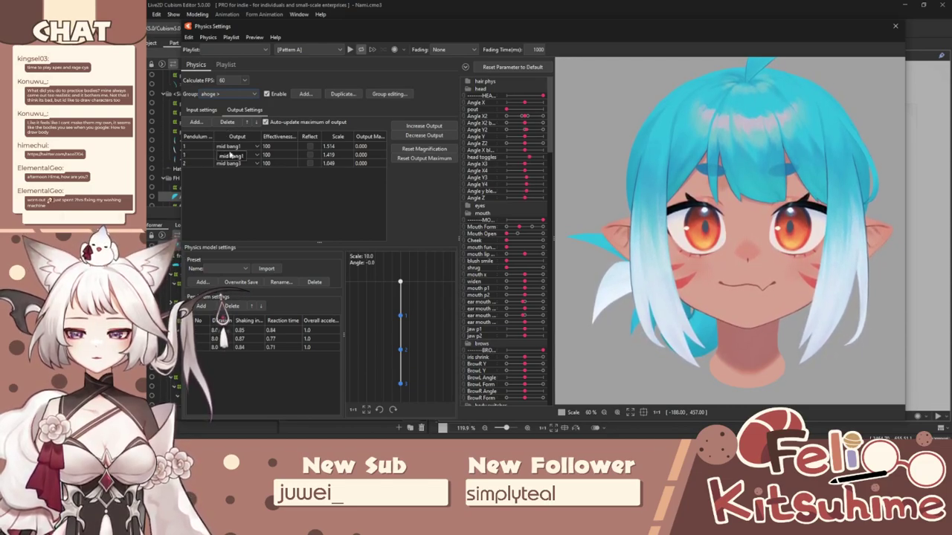
left_click_drag(852, 212, 531, 220)
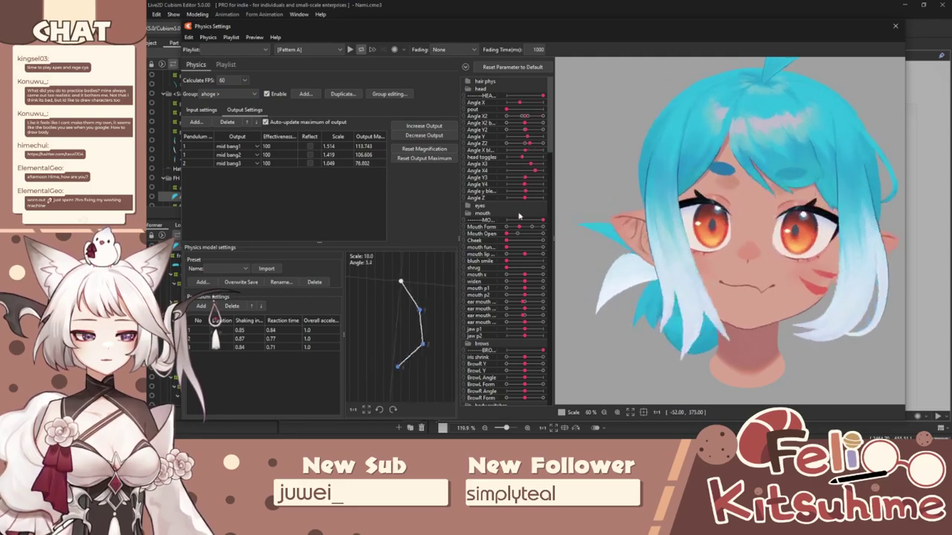
left_click(223, 95)
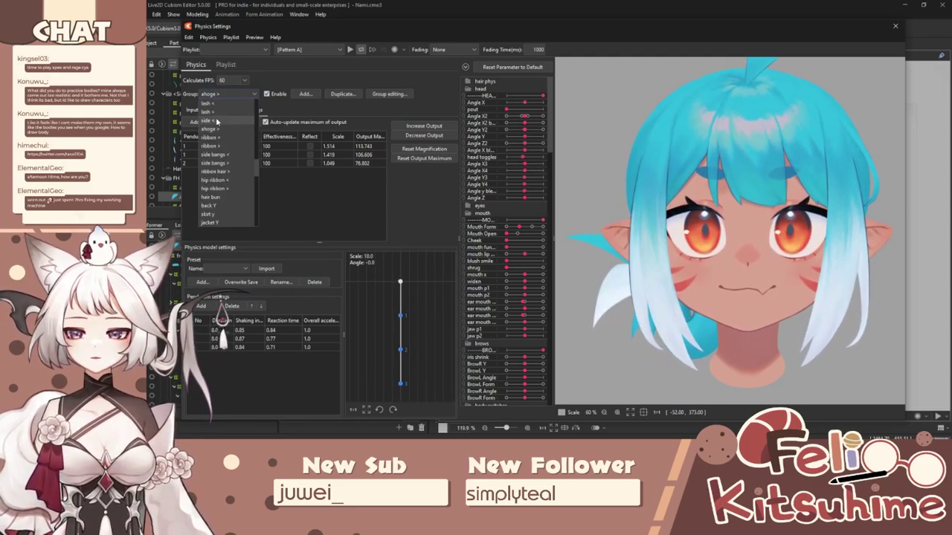
scroll(215, 172, "down", 8)
left_click(264, 147)
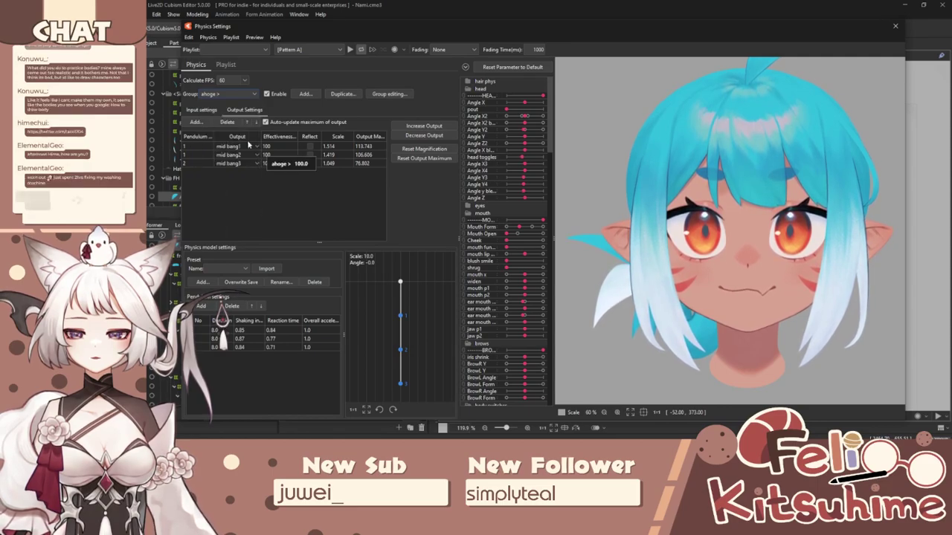
Step: Duplicate the ahoge > group as ahoge 2 and assign its outputs to mid bang1, mid bang2 and mid bang3 on pendulums 1, 2 and 3
left_click(342, 94)
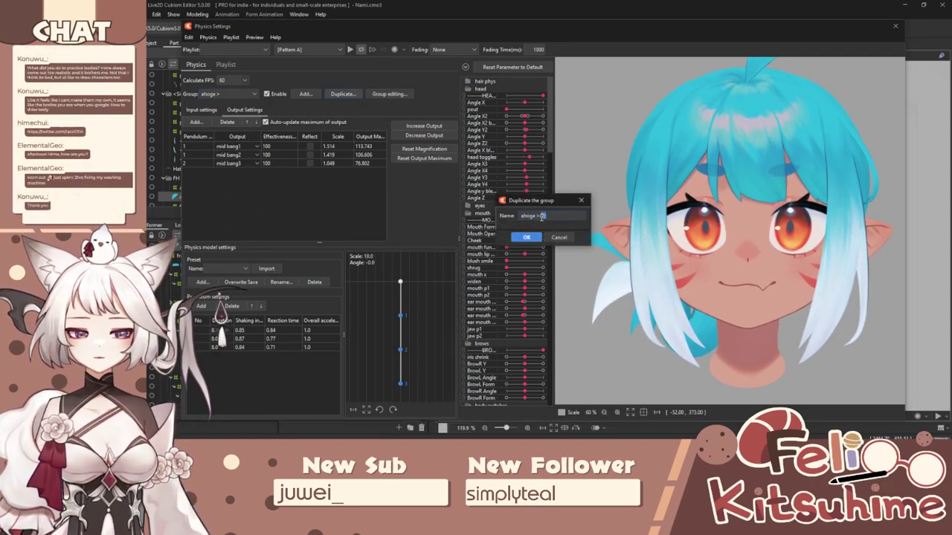
left_click(525, 237)
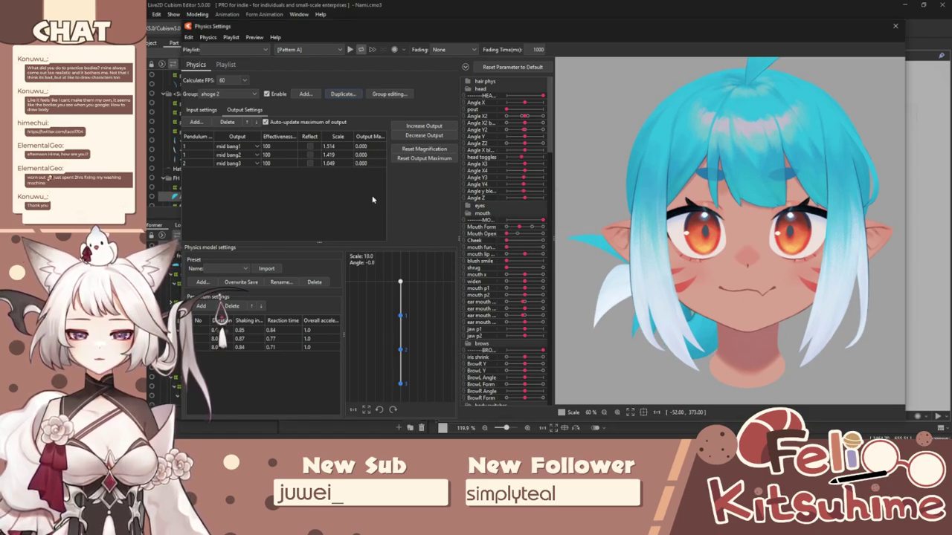
left_click(235, 149)
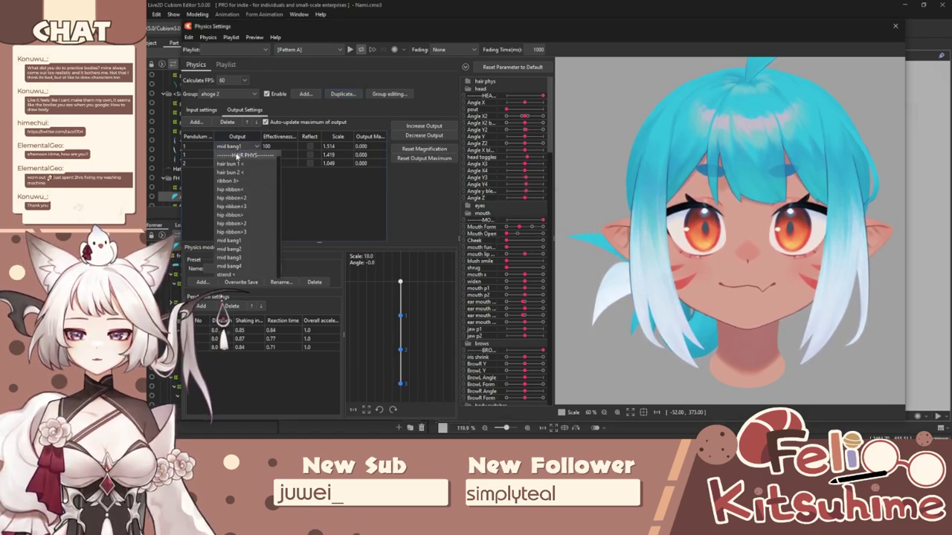
left_click(251, 240)
left_click(235, 154)
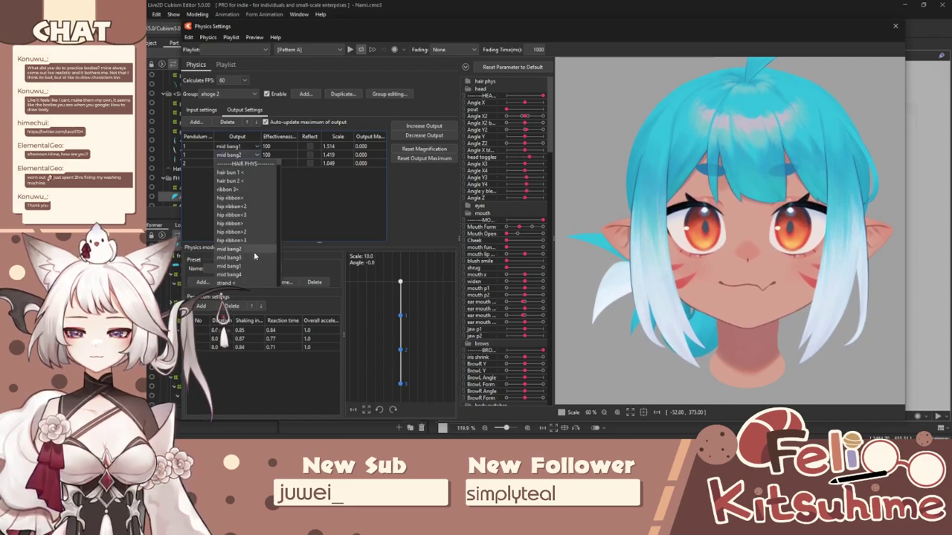
left_click(253, 251)
left_click(235, 163)
left_click(253, 265)
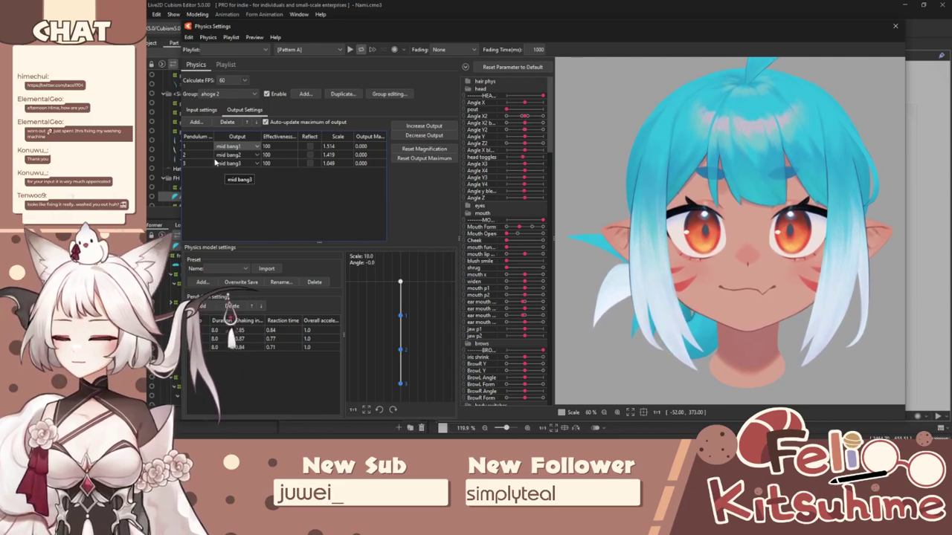
Step: Set the ahoge 2 group's Angle Y2 input to effectiveness 40 with Reflect enabled, and test it with a head movement
left_click(201, 110)
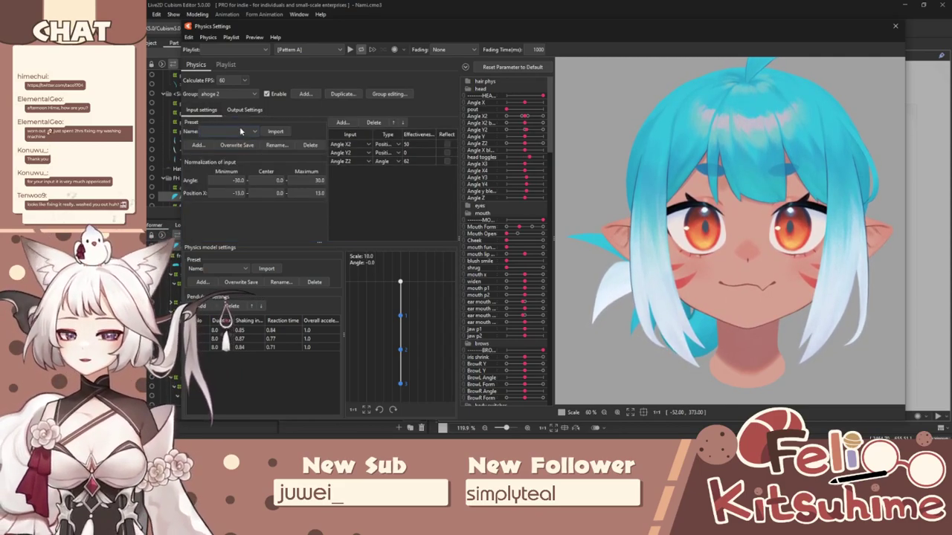
left_click(243, 110)
left_click(204, 110)
left_click(242, 110)
left_click(204, 110)
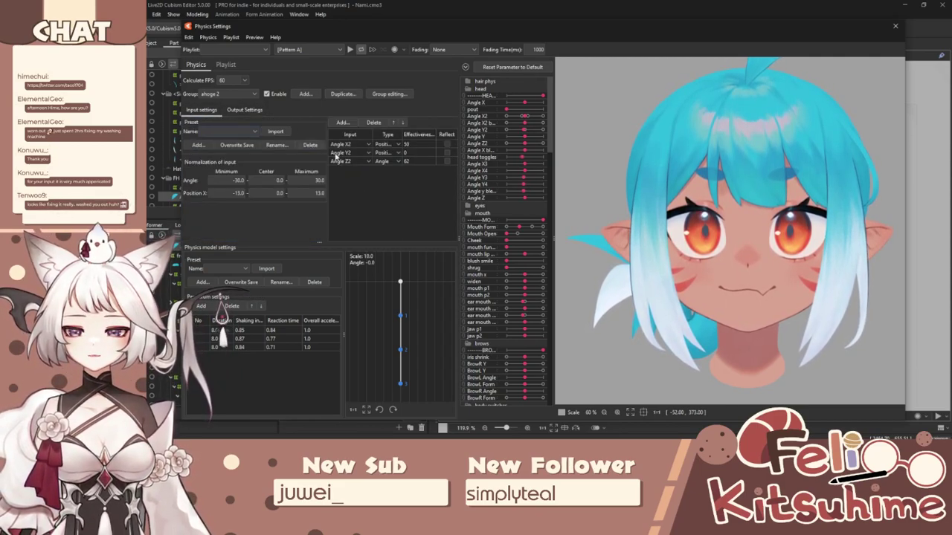
scroll(783, 271, "down", 2)
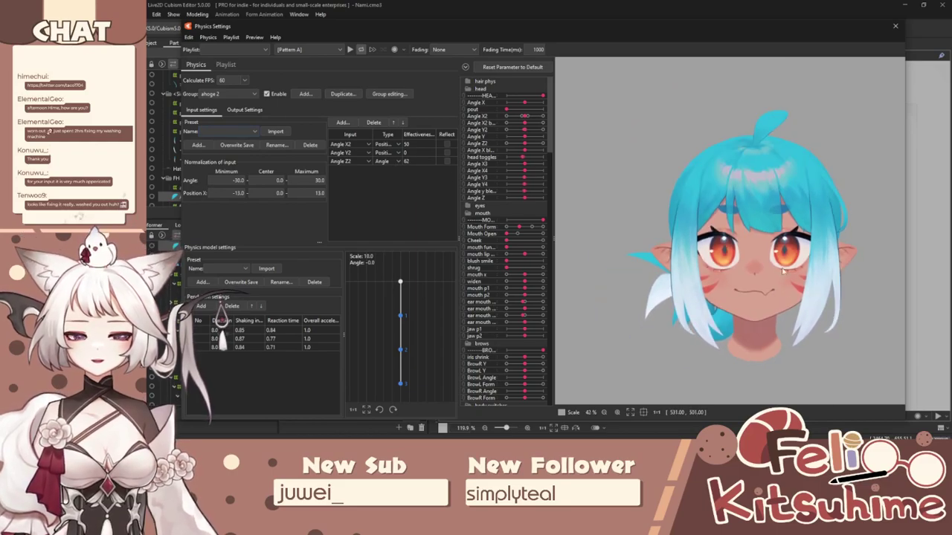
scroll(740, 154, "up", 2)
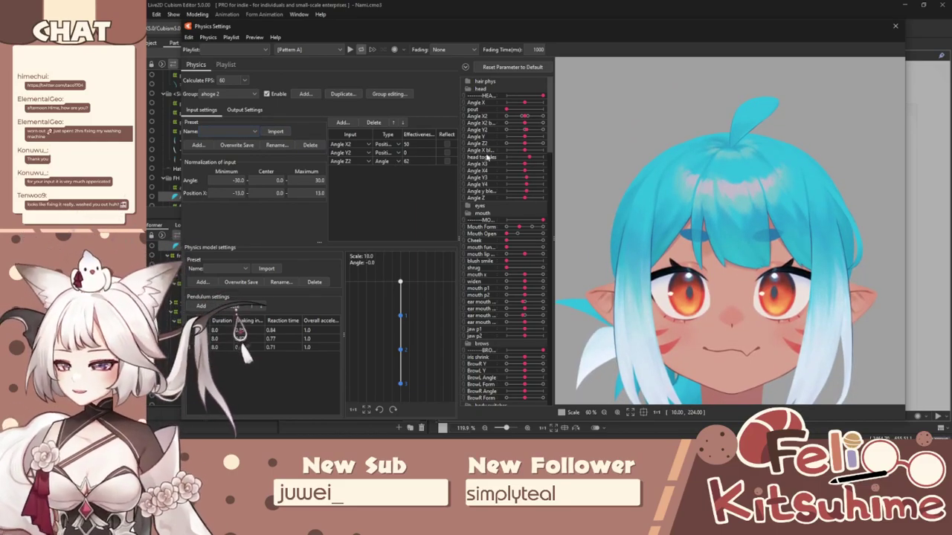
left_click_drag(417, 155, 444, 154)
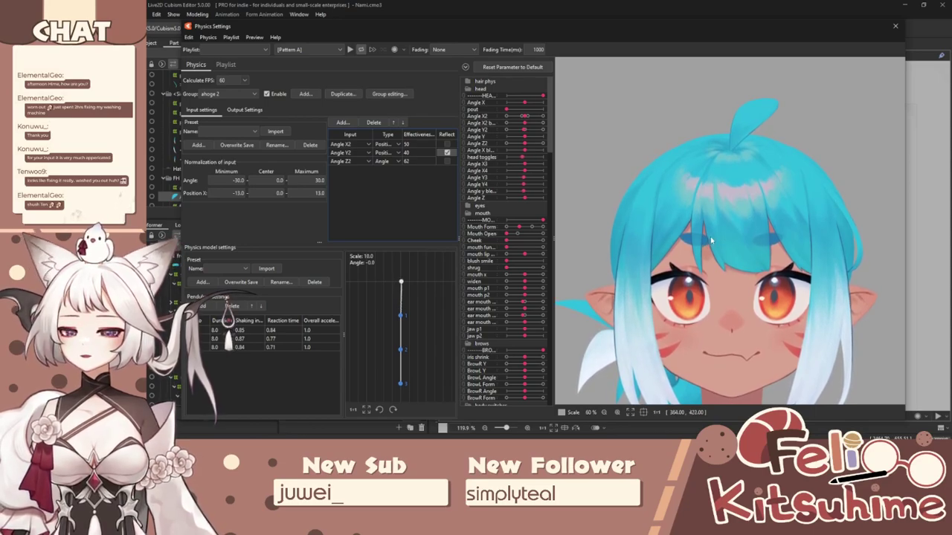
left_click_drag(704, 242, 810, 241)
Step: Lower the mid bang1 output's effectiveness to 74, turn off Reflect for the Angle Y2 input, and test the head's up-and-down movement
left_click(245, 109)
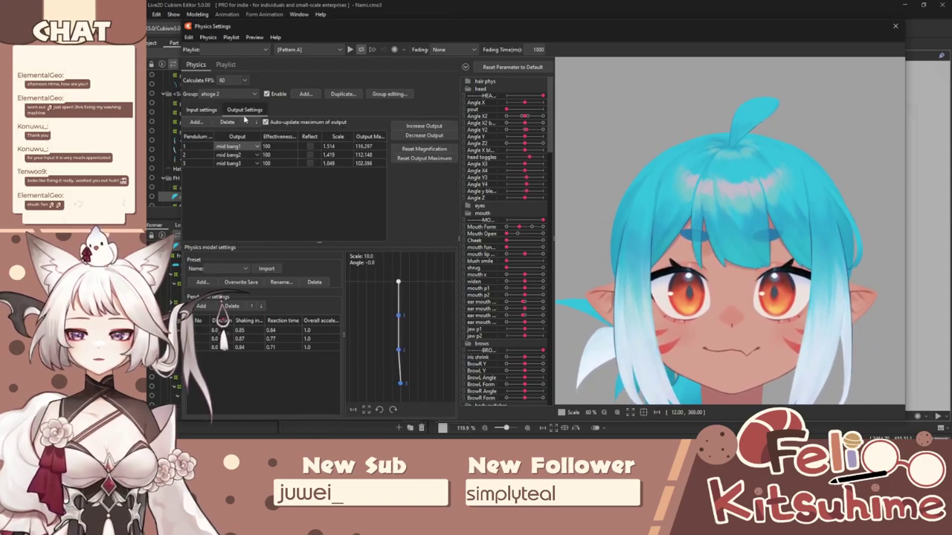
left_click_drag(276, 147, 266, 147)
left_click_drag(699, 231, 720, 97)
left_click(200, 109)
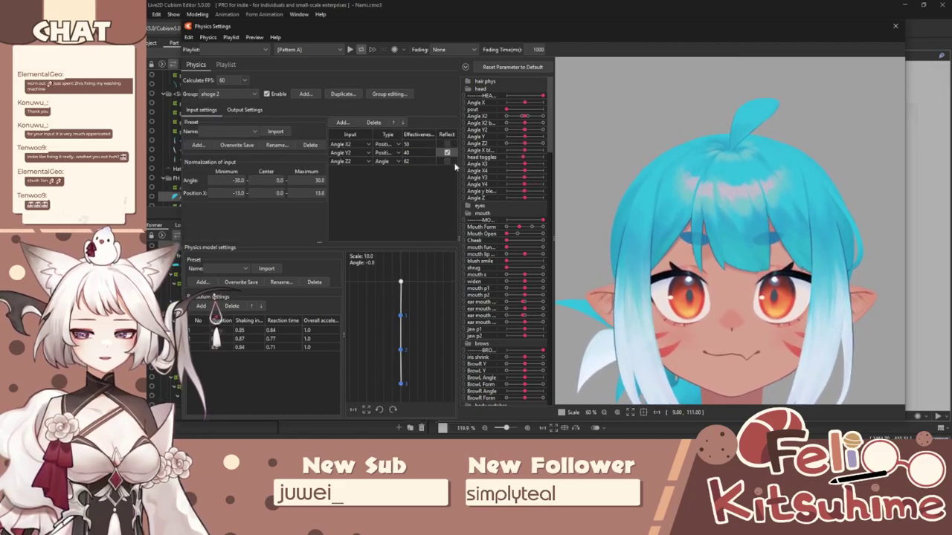
left_click_drag(746, 417, 781, 312)
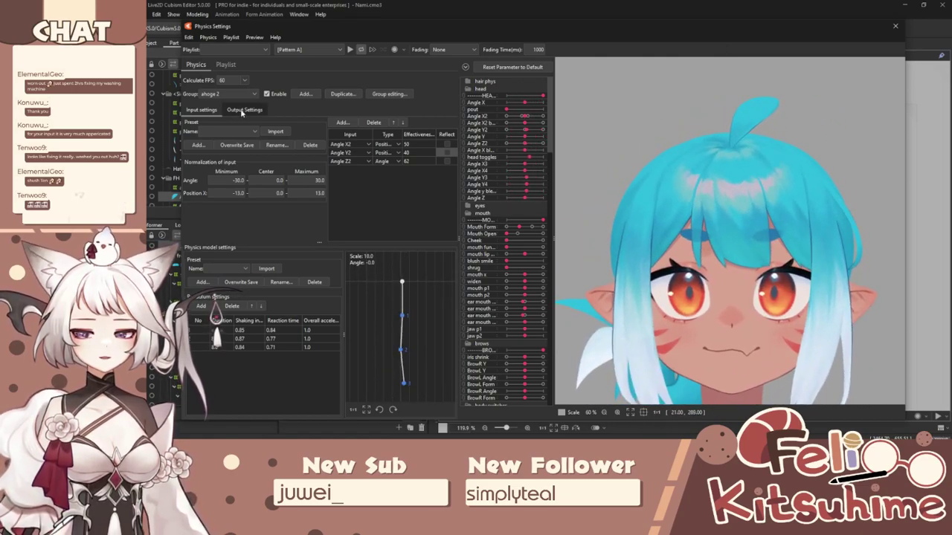
Step: Set ahoge 2's output pendulums to 1, 1 and 2, mid bang1's effectiveness to 0, and the mid bang2 and mid bang3 scales to 1.424 and 1.081
left_click(895, 28)
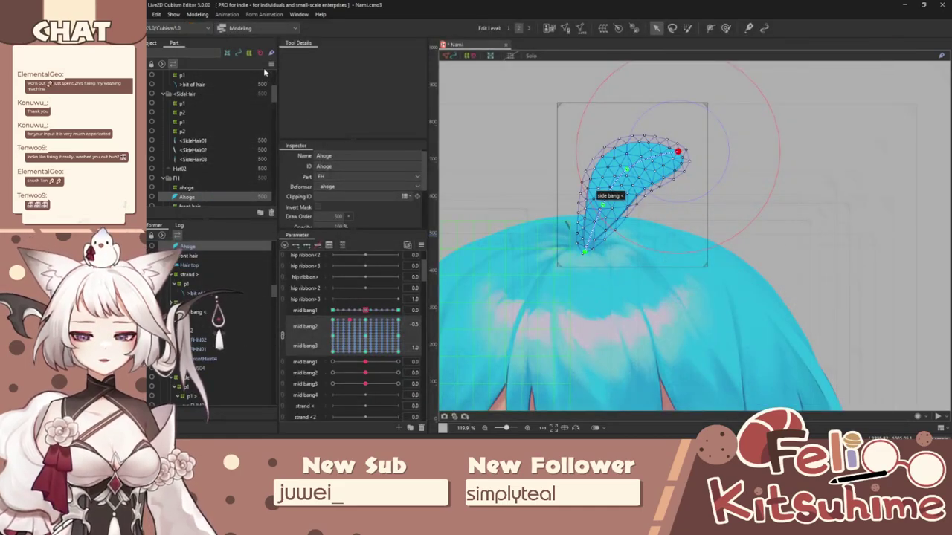
left_click(197, 14)
left_click(223, 191)
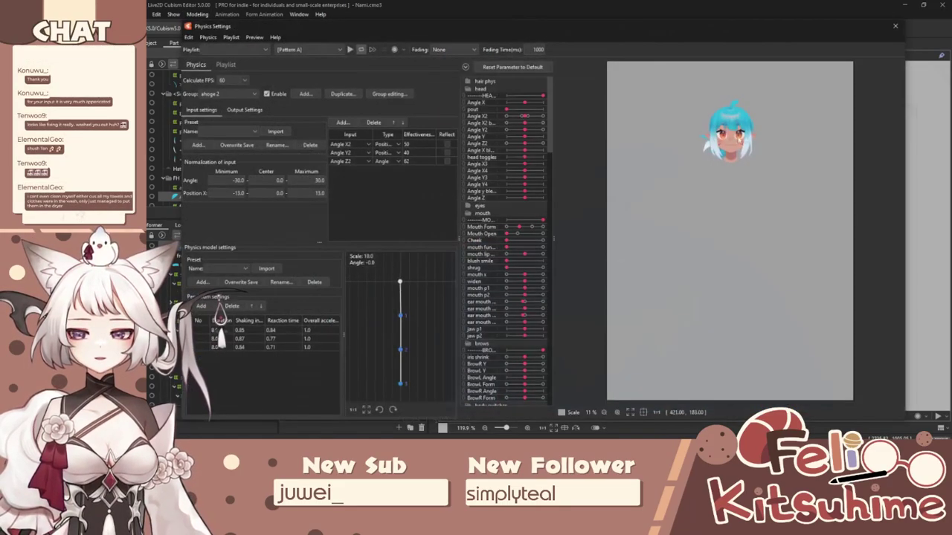
scroll(743, 80, "up", 5)
left_click(245, 109)
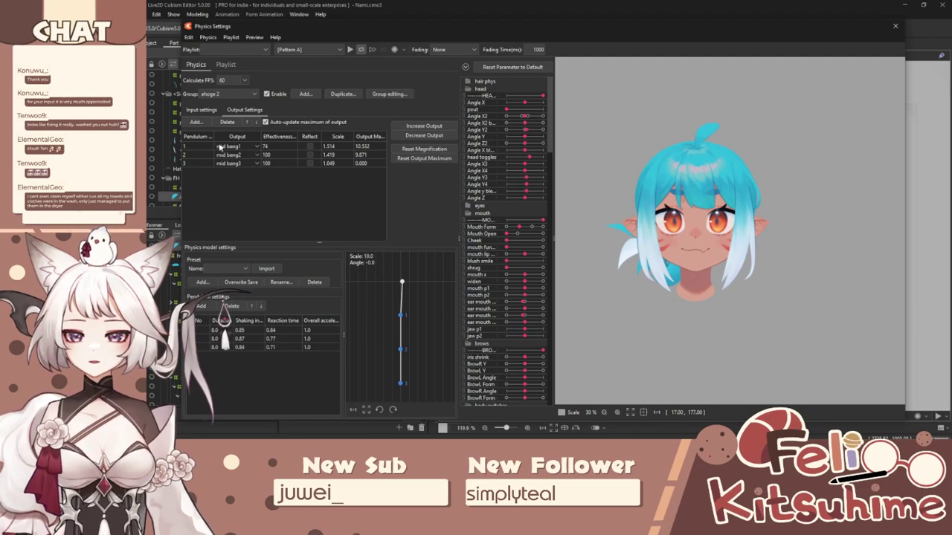
left_click(218, 156)
double_click(210, 156)
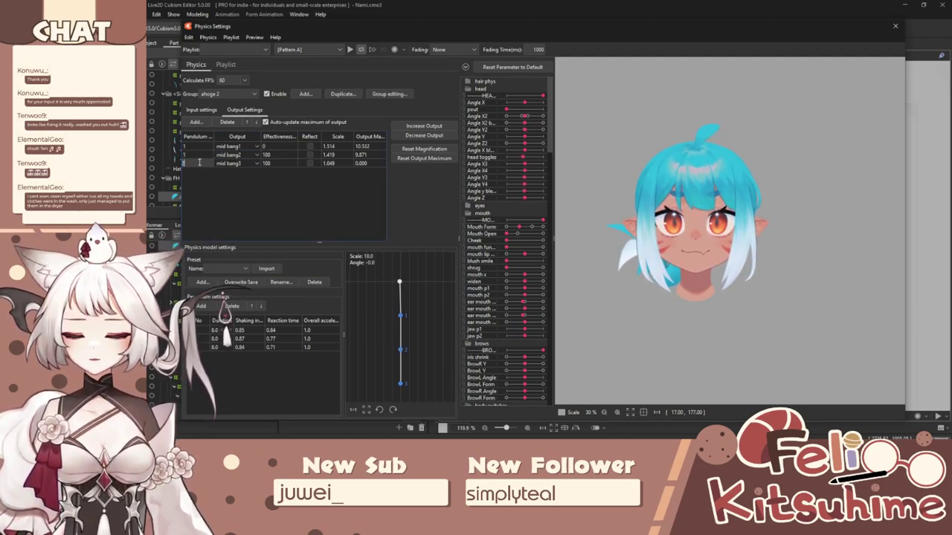
type("2")
key("Return")
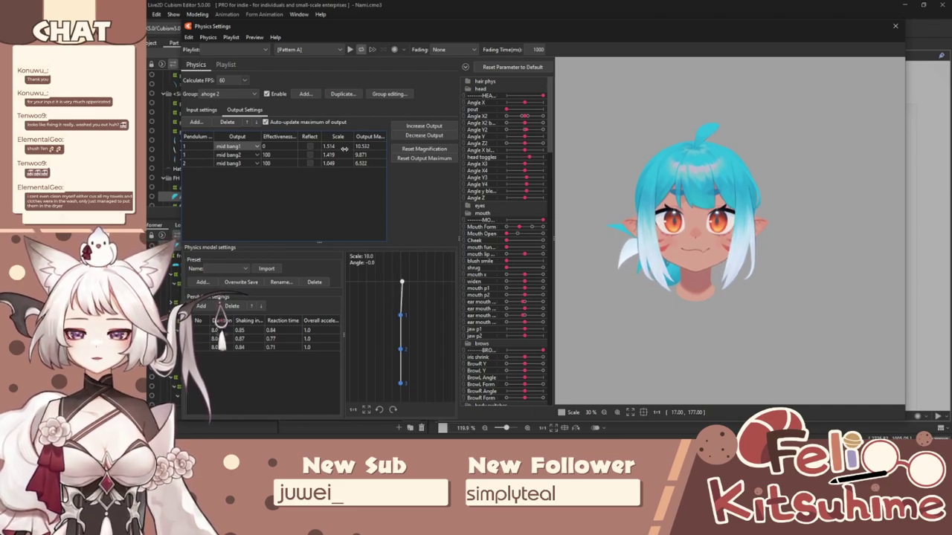
left_click_drag(336, 154, 338, 163)
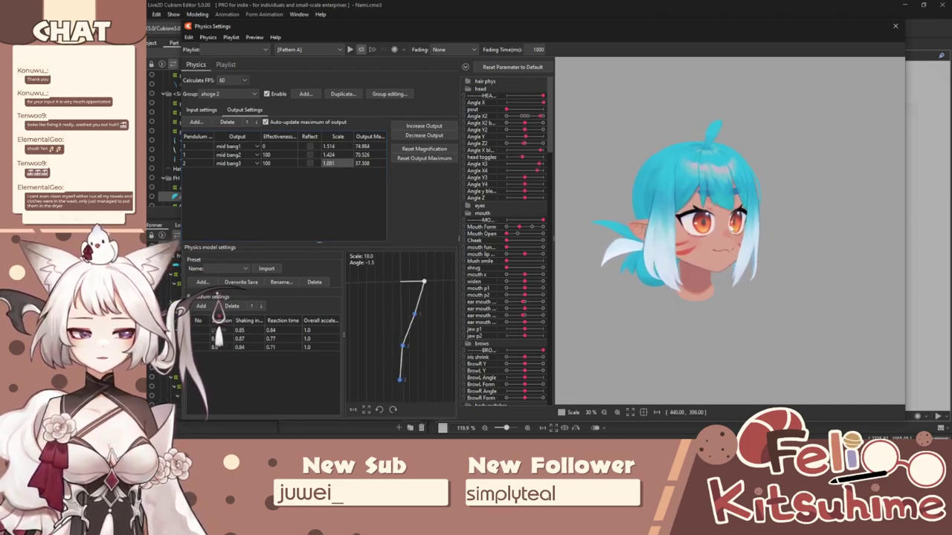
left_click(895, 26)
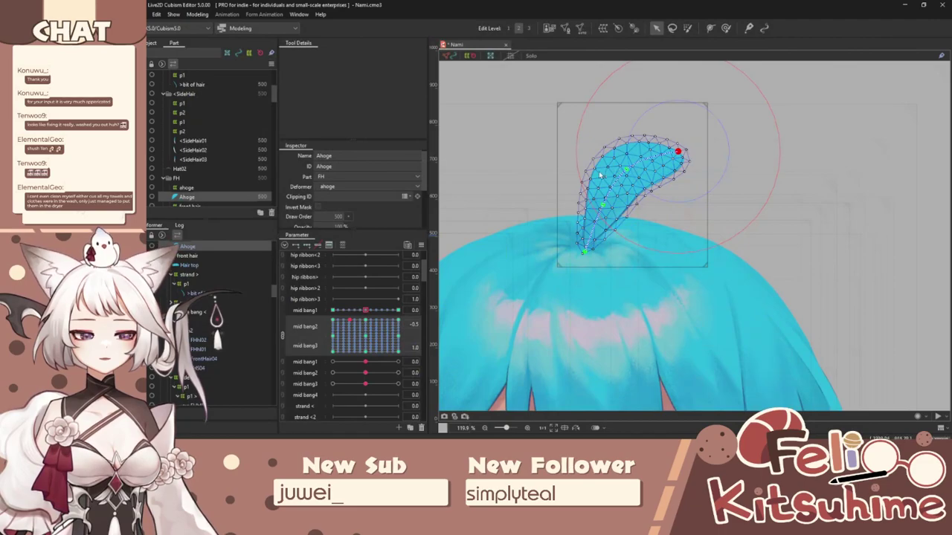
Step: Reset mid bang2 and mid bang3 to 0, unlink the two parameters, and check the Ahoge's shape at mid bang2 1.0
scroll(597, 179, "up", 3)
left_click_drag(365, 328, 360, 325)
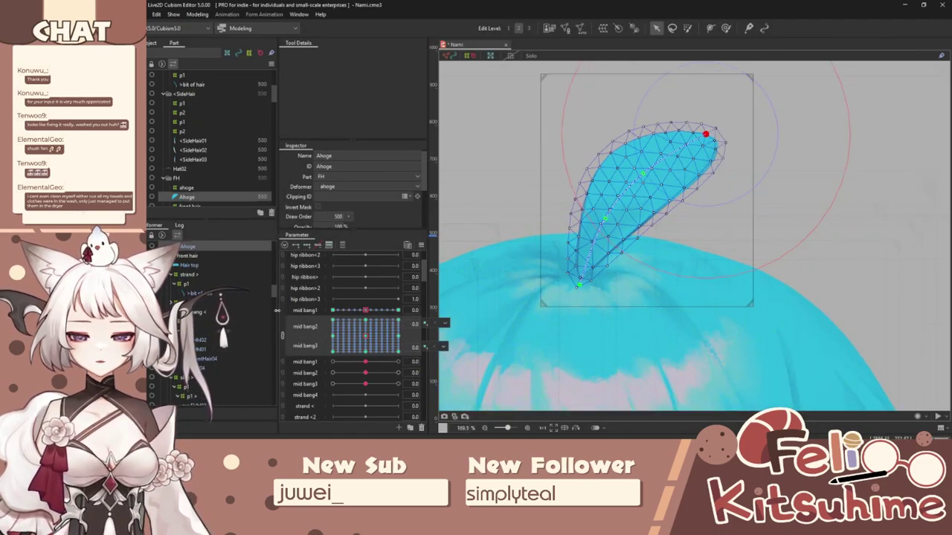
left_click(365, 312)
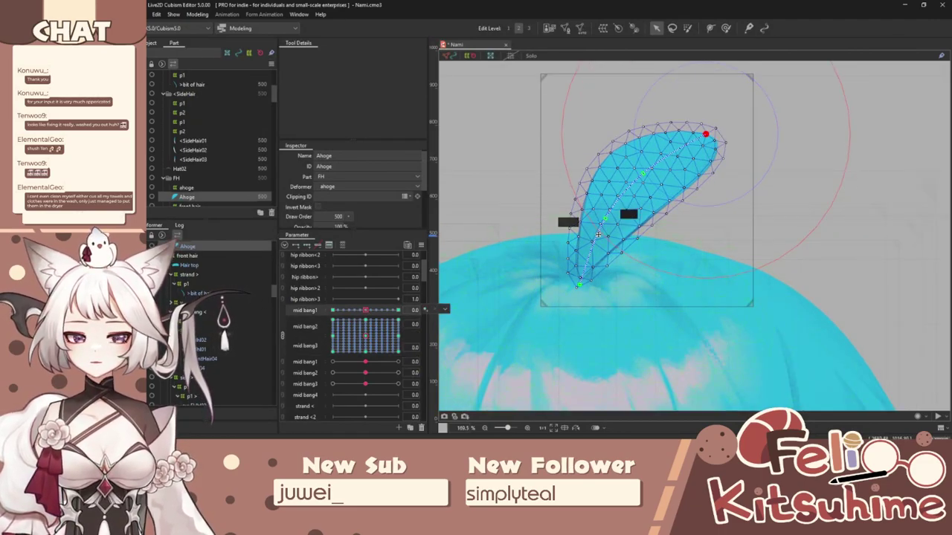
scroll(597, 235, "down", 3)
left_click(283, 337)
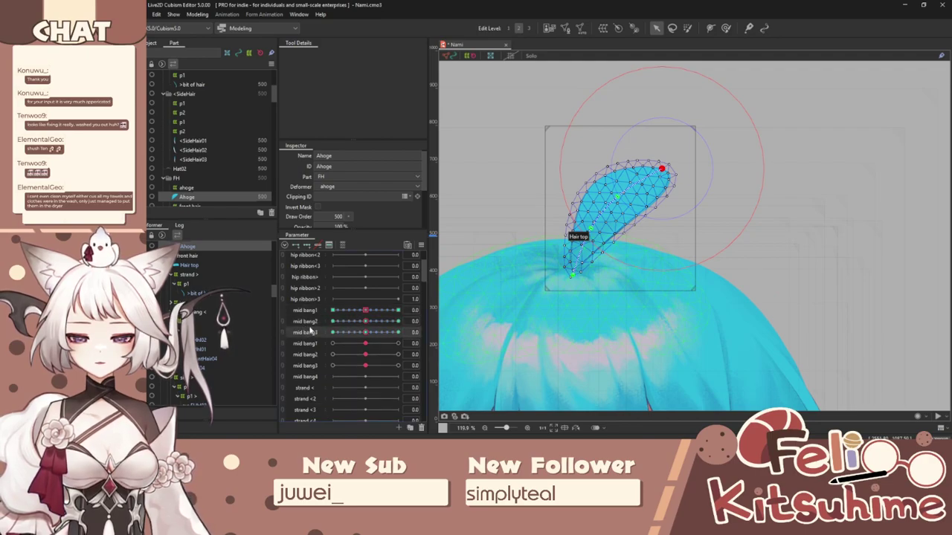
left_click_drag(359, 322, 609, 257)
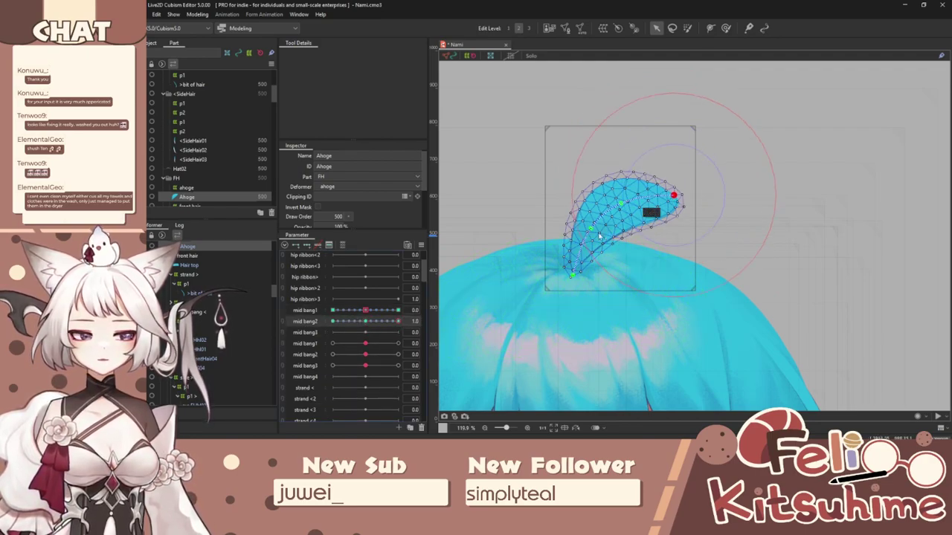
left_click(366, 322)
Step: Copy the Ahoge's form at mid bang1 1.0 and compare its bend with the form at mid bang2 1.0
left_click_drag(364, 311, 419, 310)
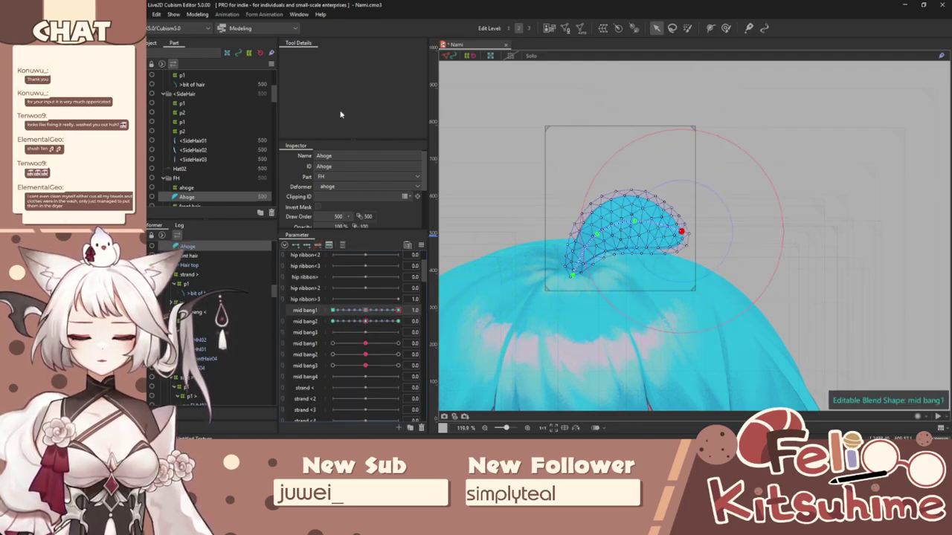
left_click(197, 14)
mouse_move(212, 91)
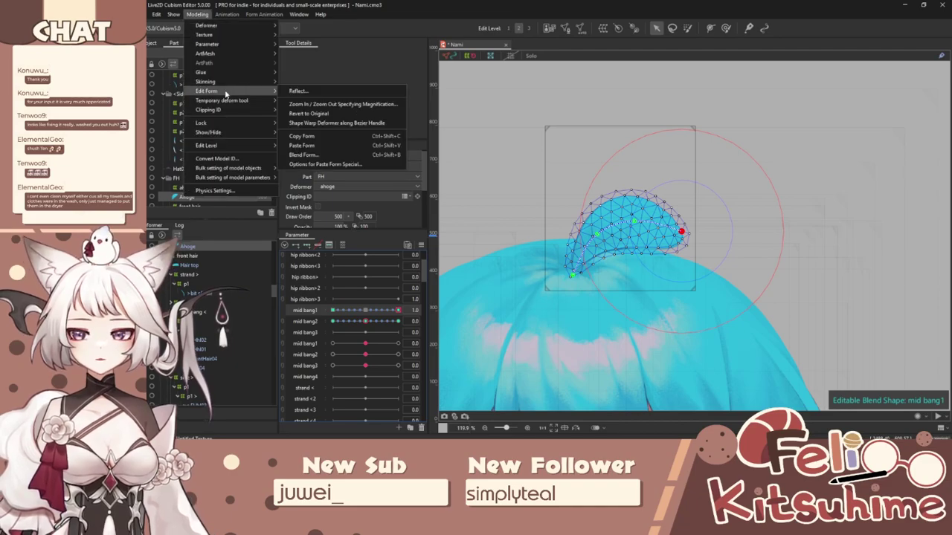
left_click(326, 138)
left_click_drag(366, 322, 450, 329)
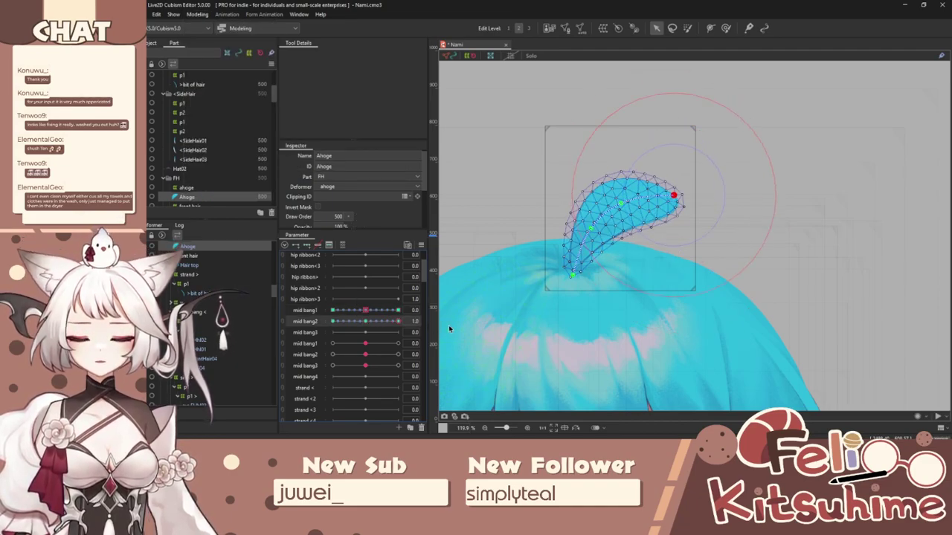
left_click(365, 311)
left_click_drag(370, 312, 444, 318)
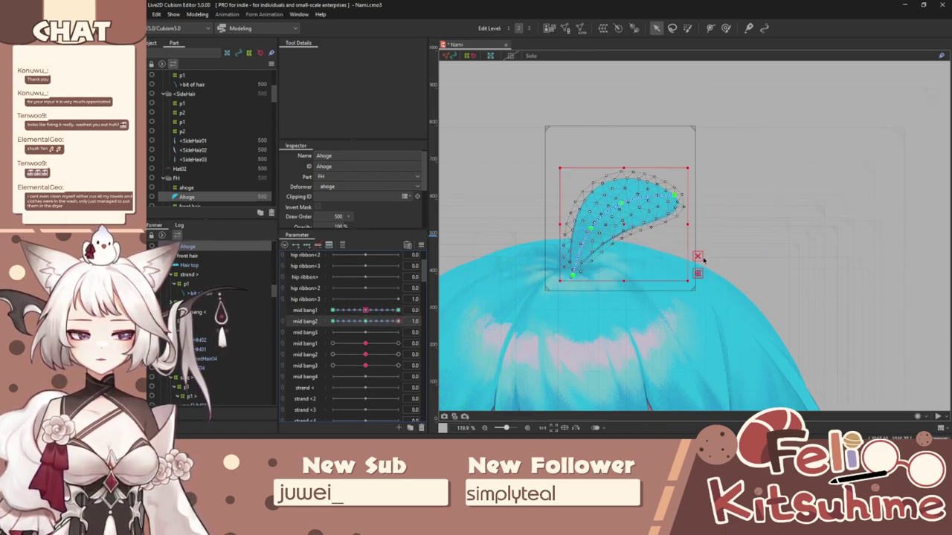
Step: At mid bang2 1.0, bend the Ahoge downward by lowering its lower, middle and tip deform path points to resemble the mid bang1 bend
left_click_drag(592, 227, 597, 235)
left_click_drag(632, 205, 635, 227)
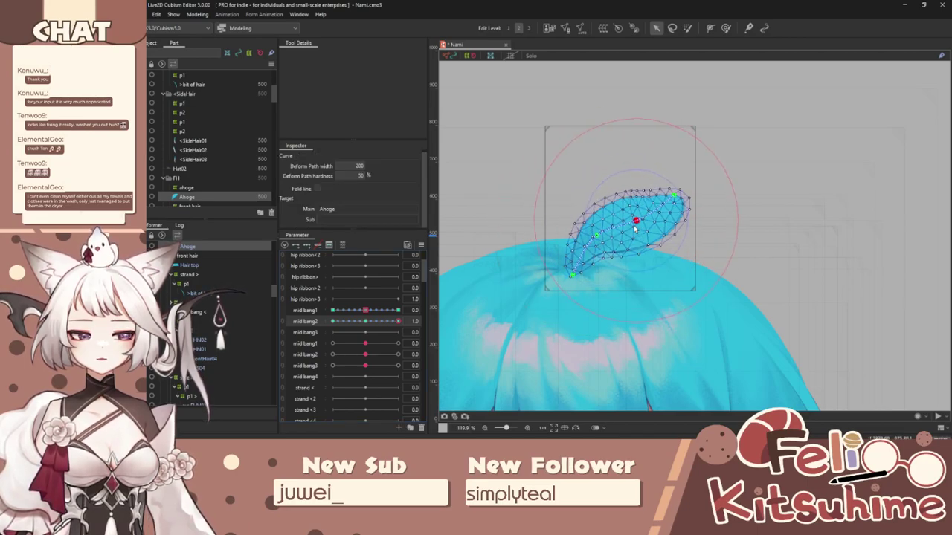
left_click_drag(678, 207, 686, 236)
Step: At mid bang2 -1.0, straighten the Ahoge upright by moving its deform path points up and toward the head's centre
left_click_drag(398, 321, 328, 324)
left_click_drag(589, 225, 580, 221)
left_click_drag(609, 189, 593, 178)
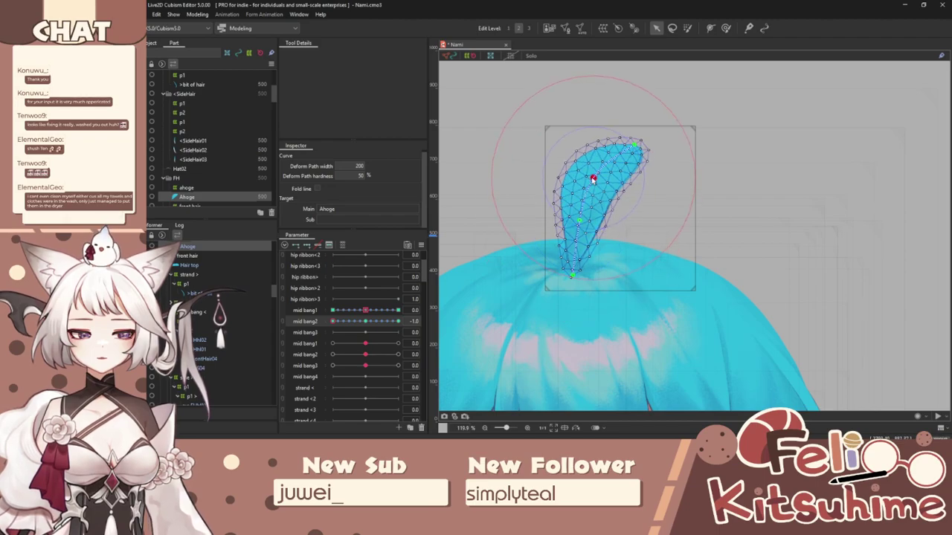
left_click_drag(638, 145, 601, 128)
left_click_drag(593, 178, 586, 176)
left_click_drag(605, 135, 598, 132)
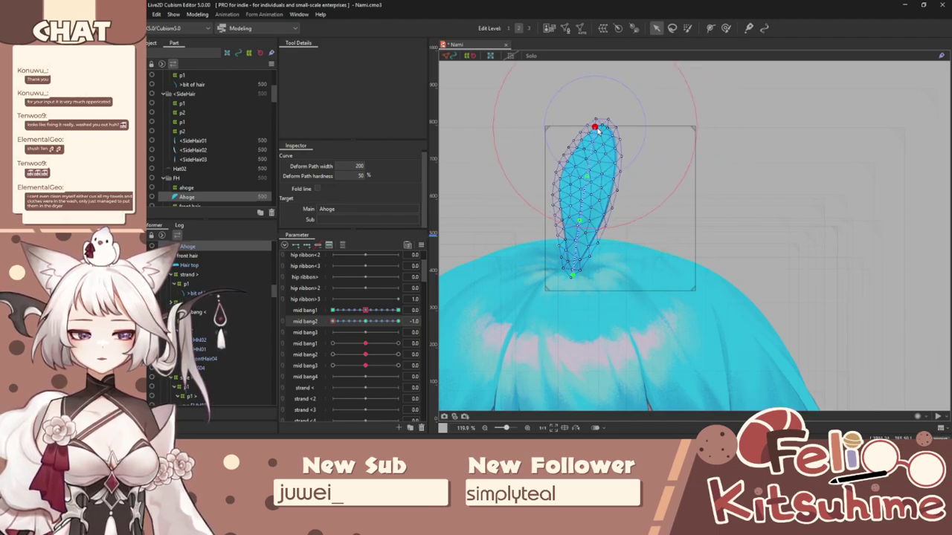
Step: Key mid bang3 and shape the Ahoge's forms at mid bang3 -1.0 and 1.0, including with mid bang2 at -1.0
left_click_drag(334, 322, 365, 322)
left_click(313, 334)
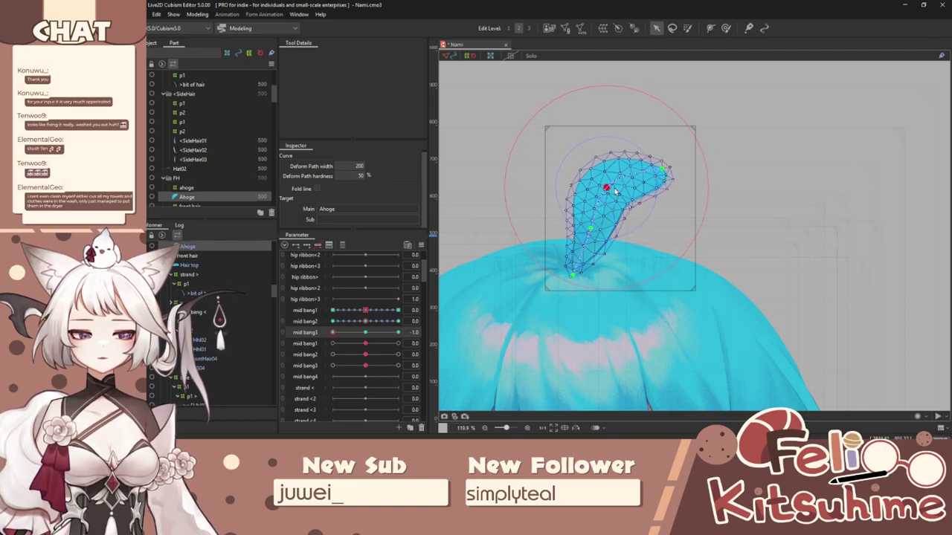
left_click_drag(378, 320, 332, 321)
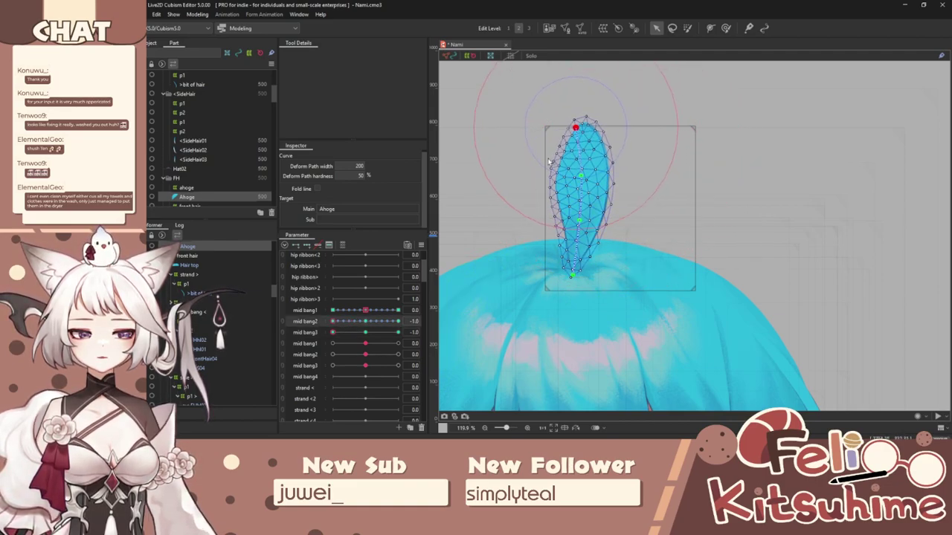
left_click_drag(344, 334, 399, 332)
left_click_drag(594, 180, 598, 182)
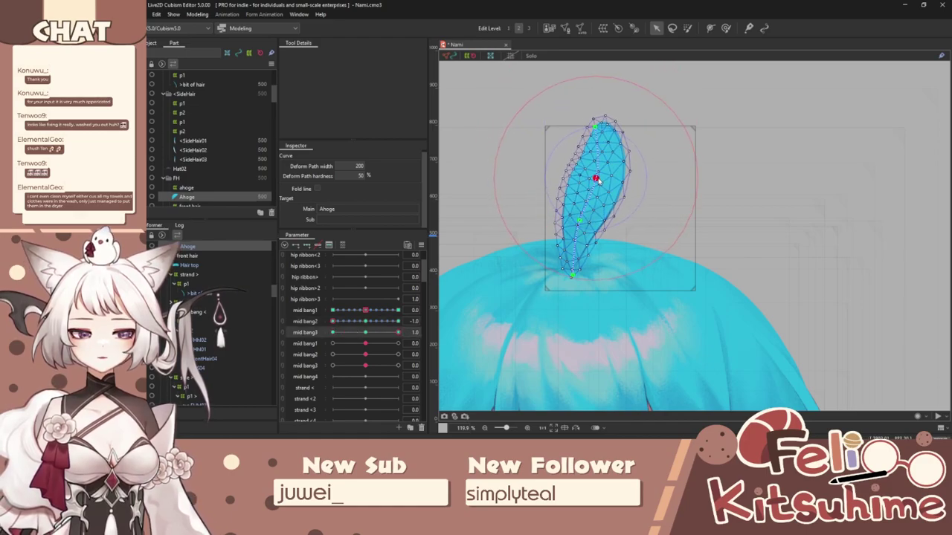
left_click_drag(605, 129, 634, 134)
Step: With mid bang2 at 1.0, curl the Ahoge's tip down at mid bang3 1.0 and raise its middle and tip at mid bang3 -1.0
left_click_drag(335, 322, 400, 322)
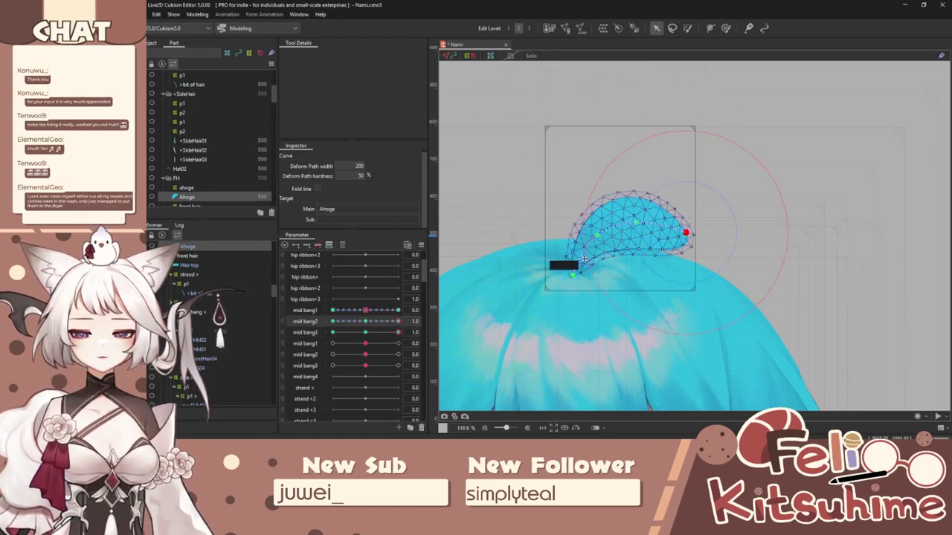
left_click_drag(695, 236, 679, 256)
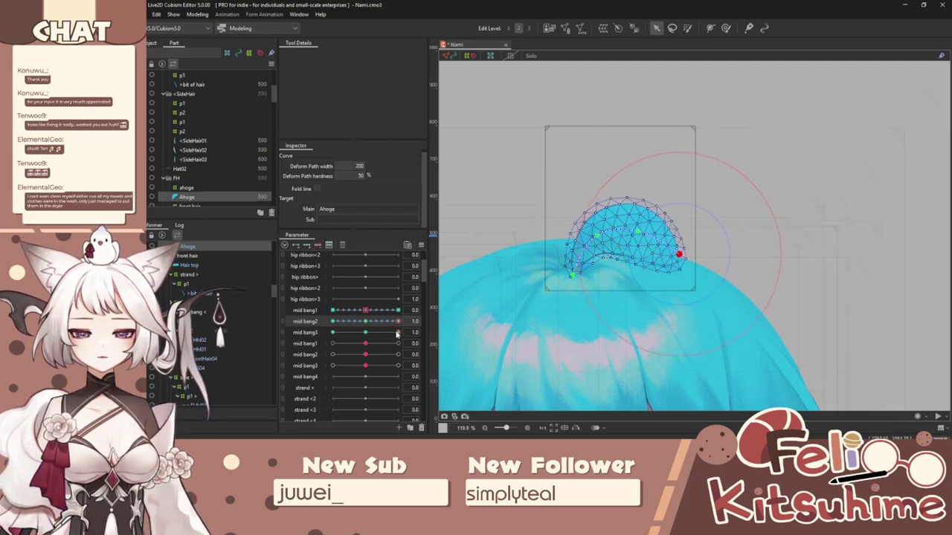
left_click_drag(398, 333, 332, 333)
left_click_drag(639, 229, 635, 214)
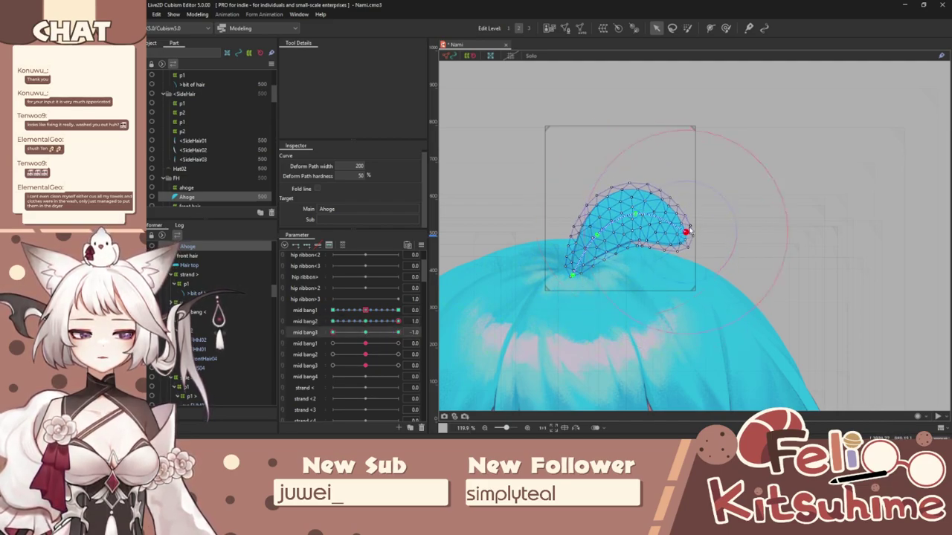
left_click_drag(690, 231, 684, 205)
left_click(399, 332)
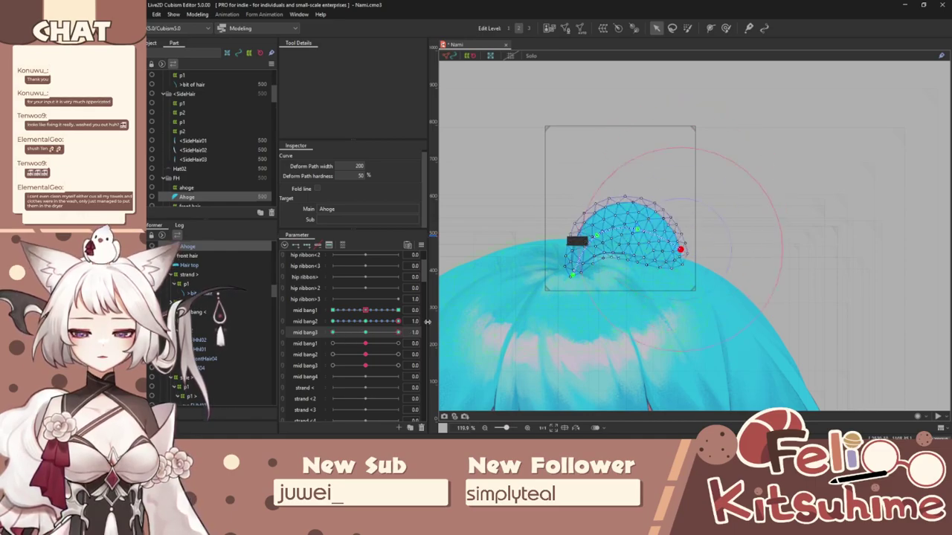
Step: Link mid bang2 with mid bang3 and apply Ellipse Interpolation to the Ahoge's combined keys
left_click_drag(427, 322, 253, 343)
left_click(282, 321)
left_click_drag(398, 350, 402, 317)
left_click(421, 245)
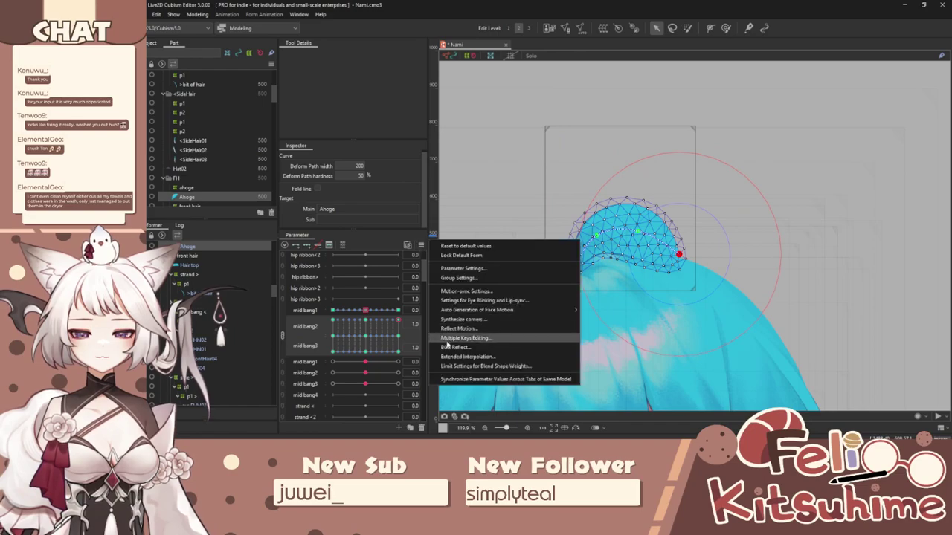
left_click(454, 357)
left_click(514, 221)
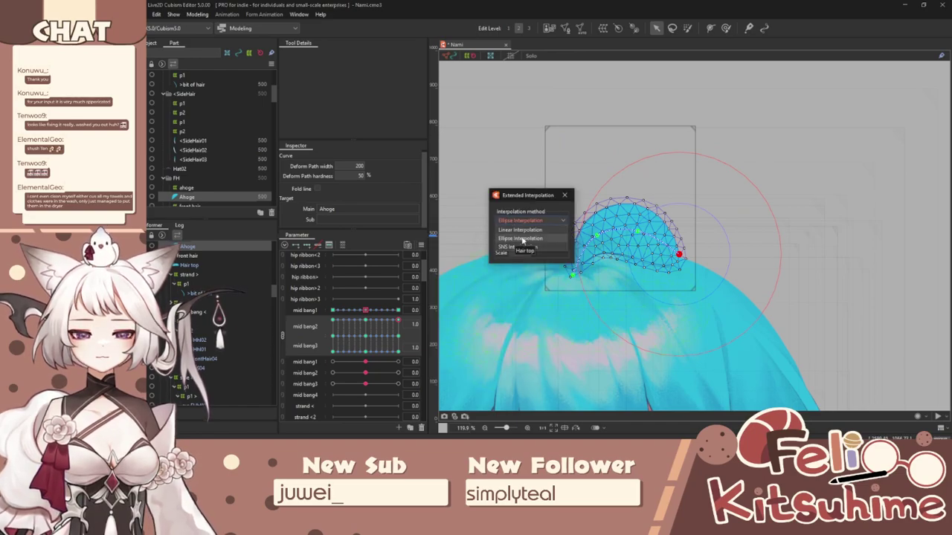
left_click(523, 239)
left_click(566, 197)
Step: Open the physics settings and test the ahoge 2 group's sway with head movements at several preview zoom levels
left_click(195, 15)
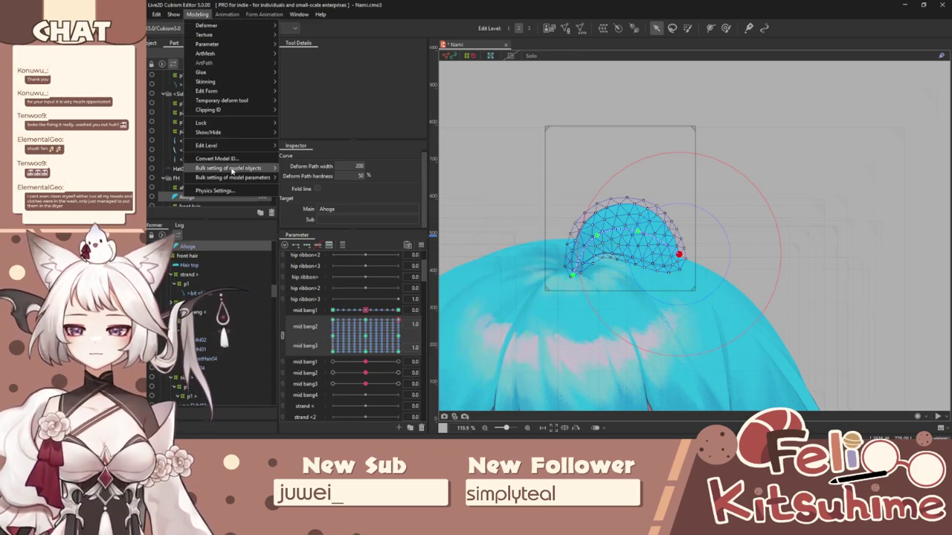
left_click(216, 191)
scroll(701, 99, "up", 4)
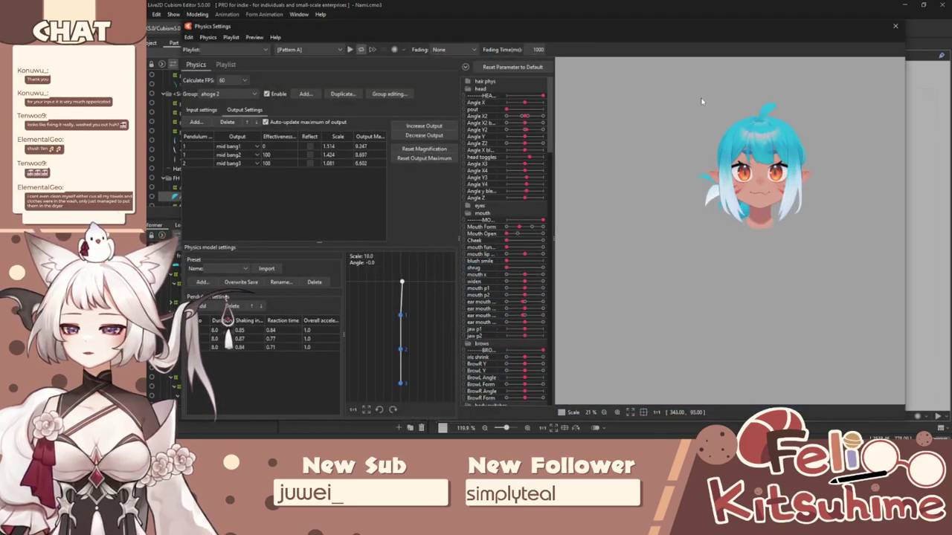
scroll(722, 201, "down", 2)
scroll(722, 200, "up", 4)
scroll(722, 200, "down", 3)
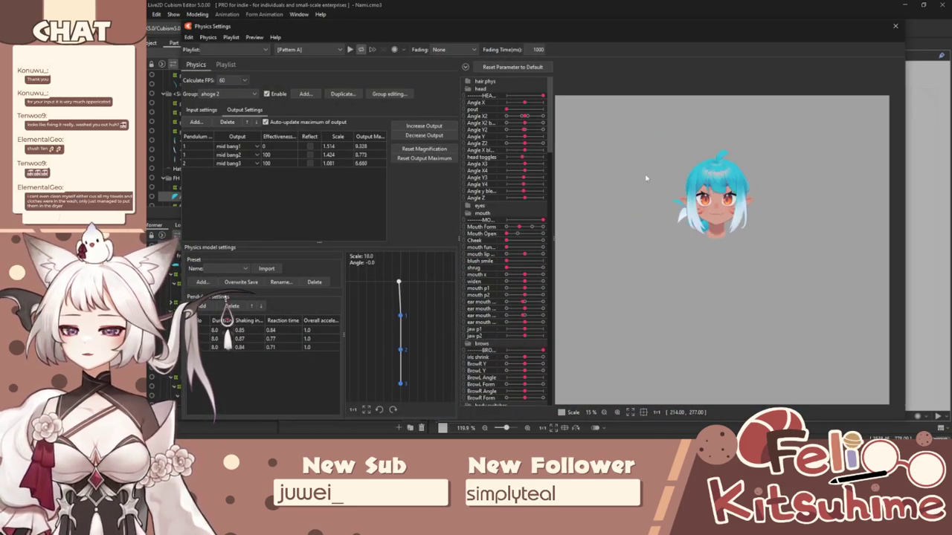
scroll(650, 178, "up", 4)
scroll(652, 179, "down", 3)
scroll(765, 173, "up", 4)
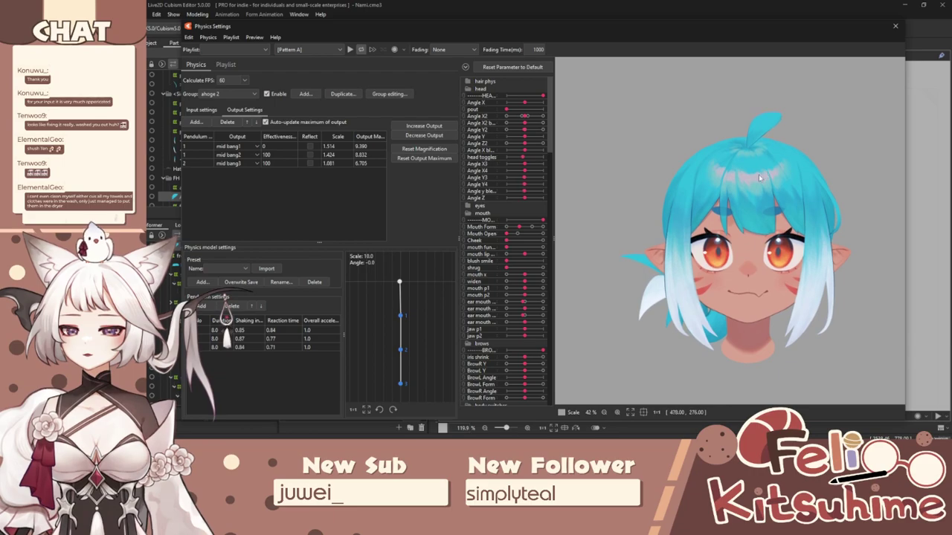
scroll(776, 108, "up", 2)
left_click_drag(777, 107, 691, 249)
scroll(848, 152, "down", 5)
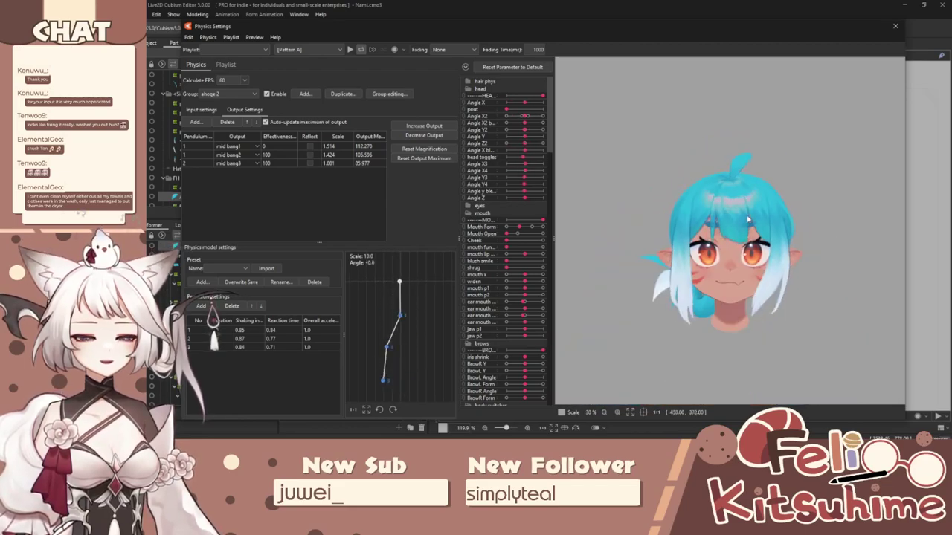
scroll(846, 158, "up", 5)
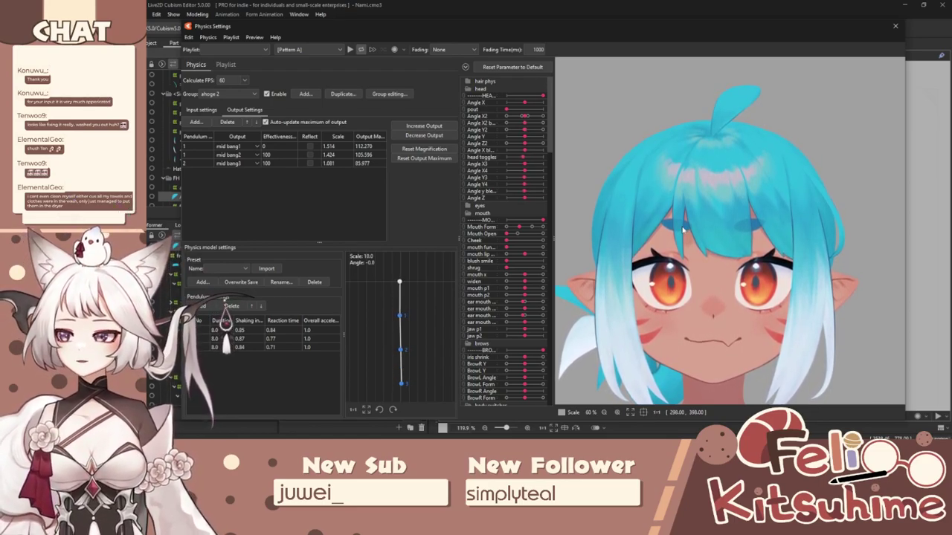
left_click_drag(824, 221, 749, 268)
scroll(701, 261, "up", 5)
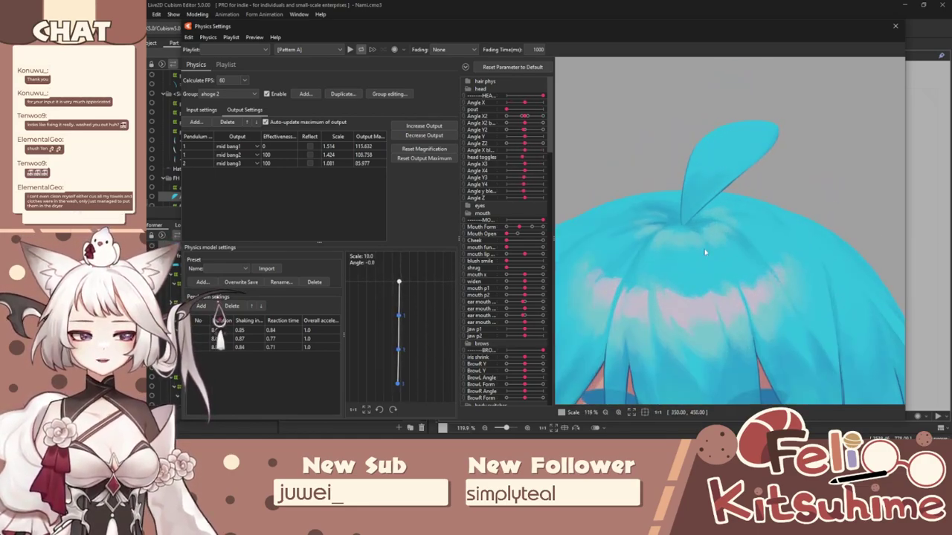
scroll(700, 261, "up", 3)
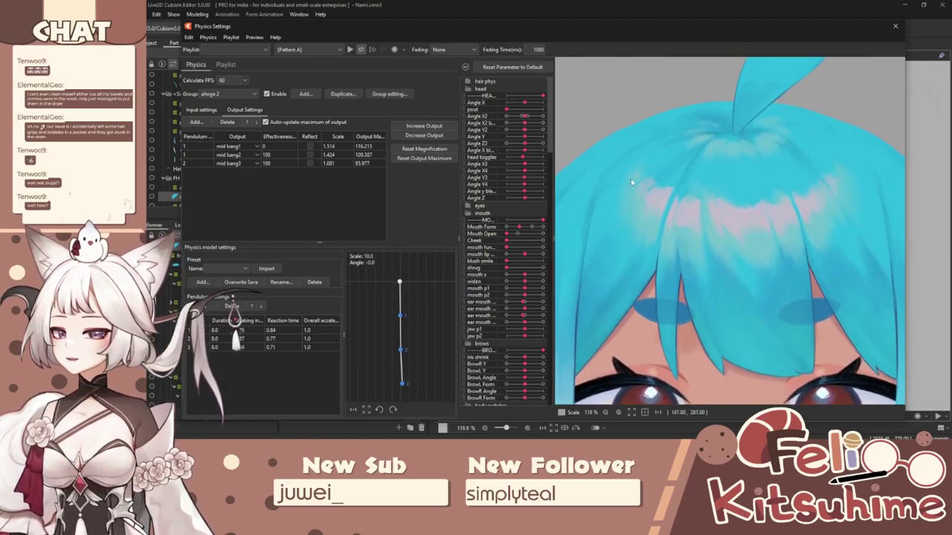
scroll(631, 182, "down", 5)
scroll(632, 154, "up", 2)
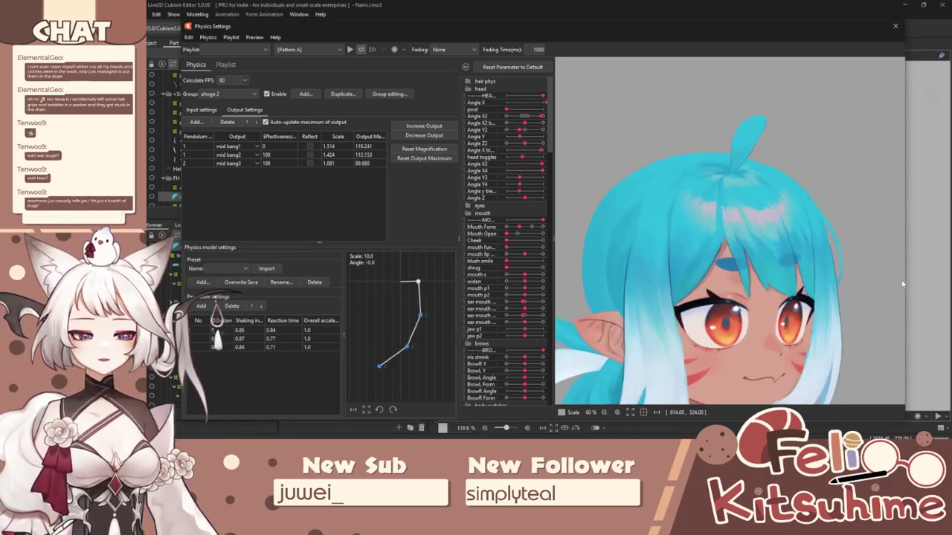
scroll(648, 263, "up", 4)
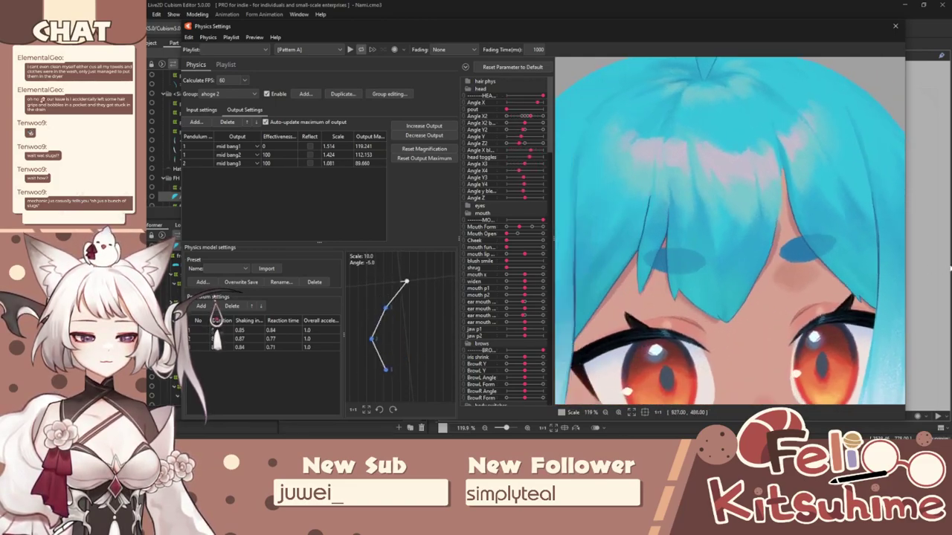
scroll(573, 264, "down", 6)
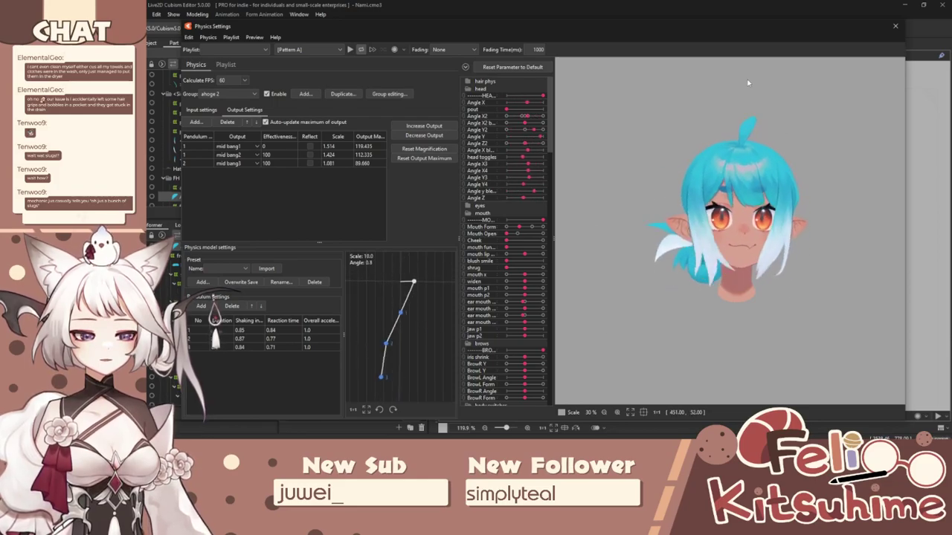
Step: Close the physics settings and save the Nami model
left_click(895, 27)
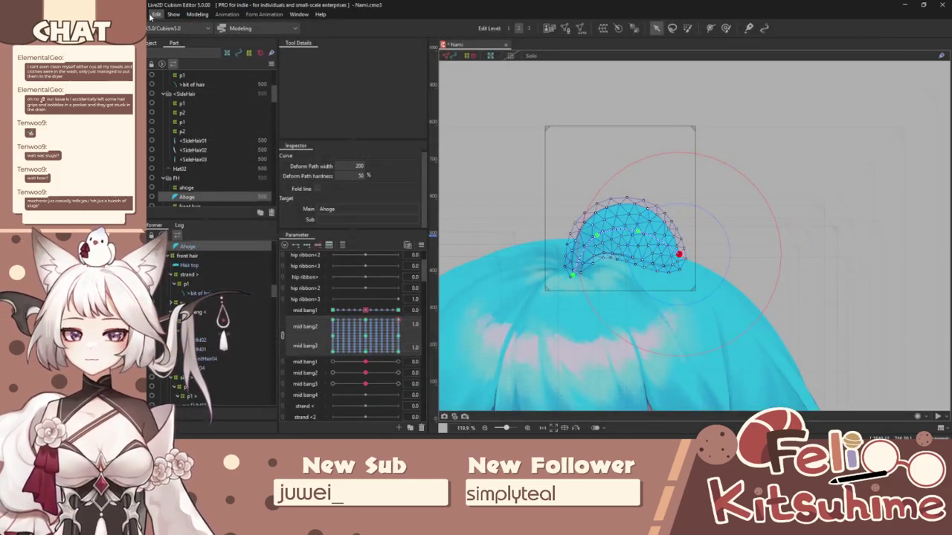
left_click(154, 14)
left_click(162, 90)
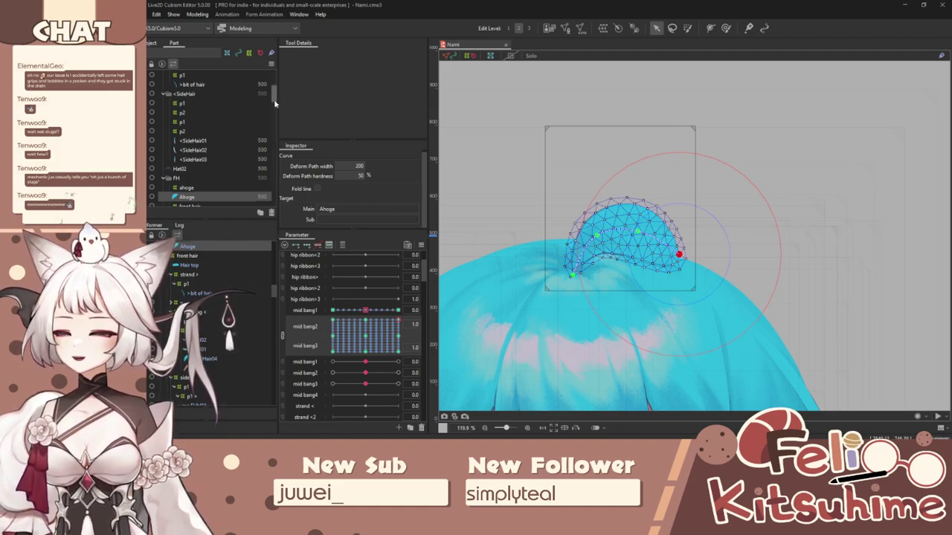
Step: Open the recent animation file shiina happi.can3 and play Scene1
left_click(157, 15)
mouse_move(178, 54)
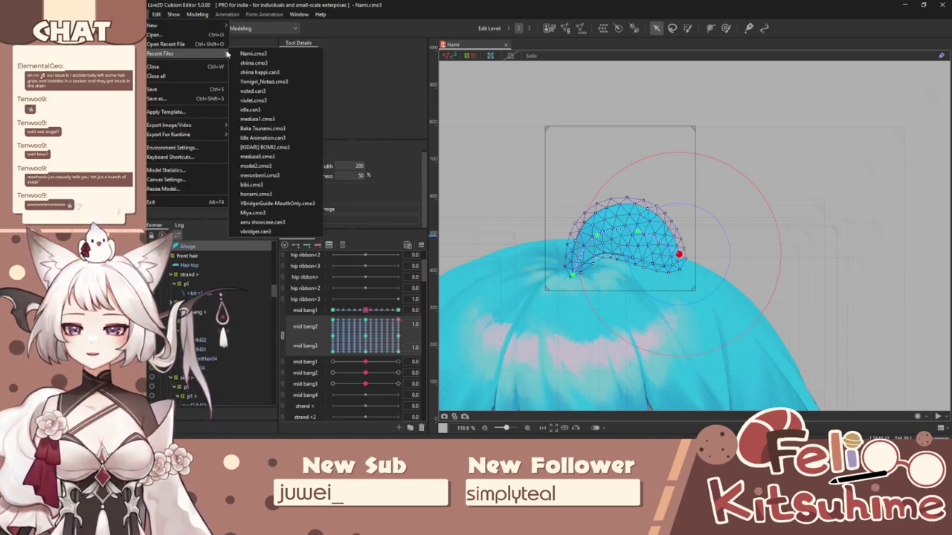
left_click(286, 73)
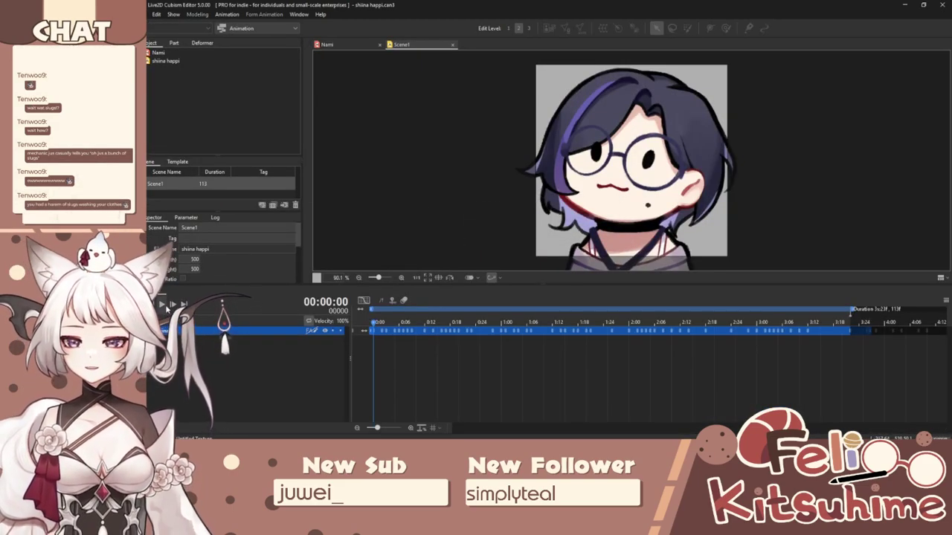
left_click(171, 304)
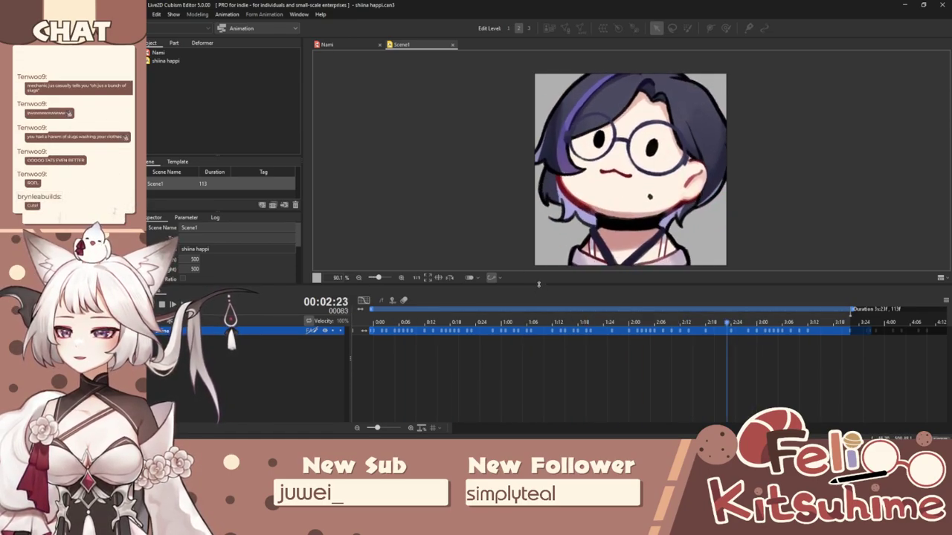
Step: Enlarge the animation preview area and watch the looping Scene1 close up
left_click_drag(538, 286, 537, 335)
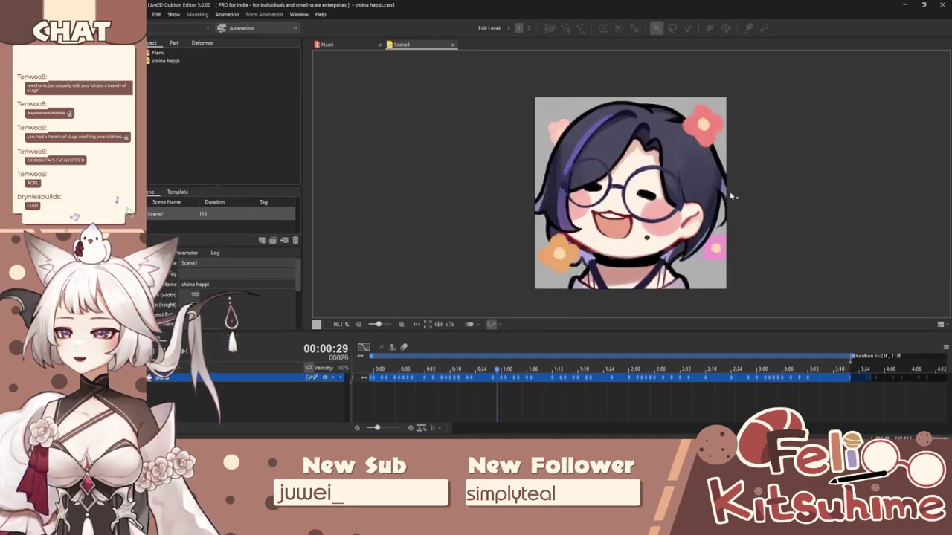
scroll(636, 196, "up", 3)
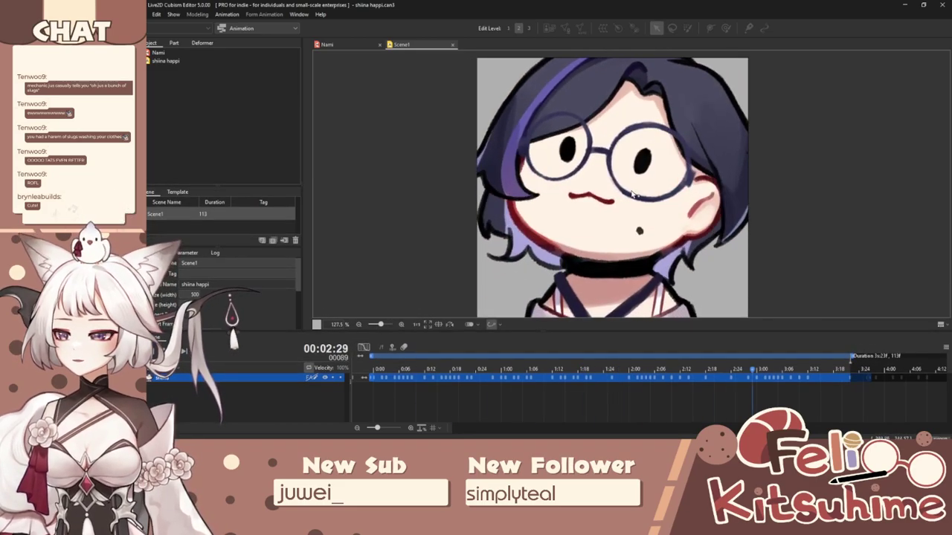
scroll(636, 195, "down", 3)
scroll(633, 194, "up", 3)
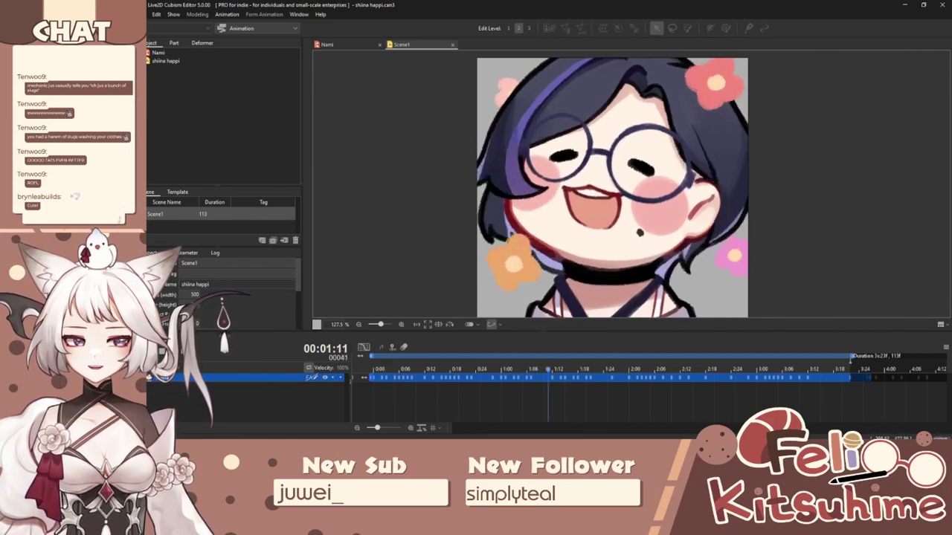
Step: Return to the Nami model, reset mid bang2 and mid bang3 to 0, and recheck the ahoge 2 physics with head movements
left_click(359, 53)
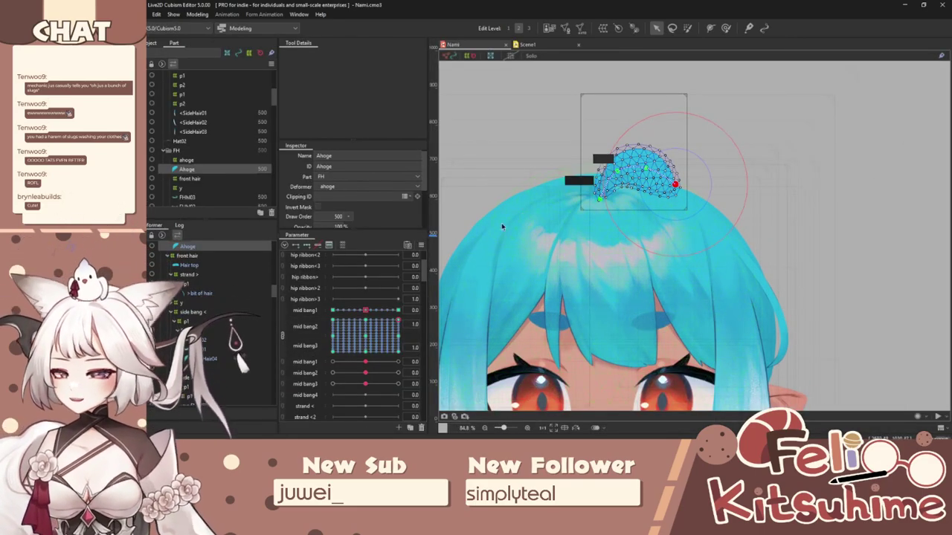
mouse_move(363, 337)
left_mouse_down()
mouse_move(365, 319)
mouse_move(328, 341)
mouse_move(355, 359)
mouse_move(378, 342)
mouse_move(308, 321)
mouse_move(389, 349)
mouse_move(344, 329)
mouse_move(371, 365)
mouse_move(377, 318)
mouse_move(371, 340)
left_mouse_up()
left_click(202, 15)
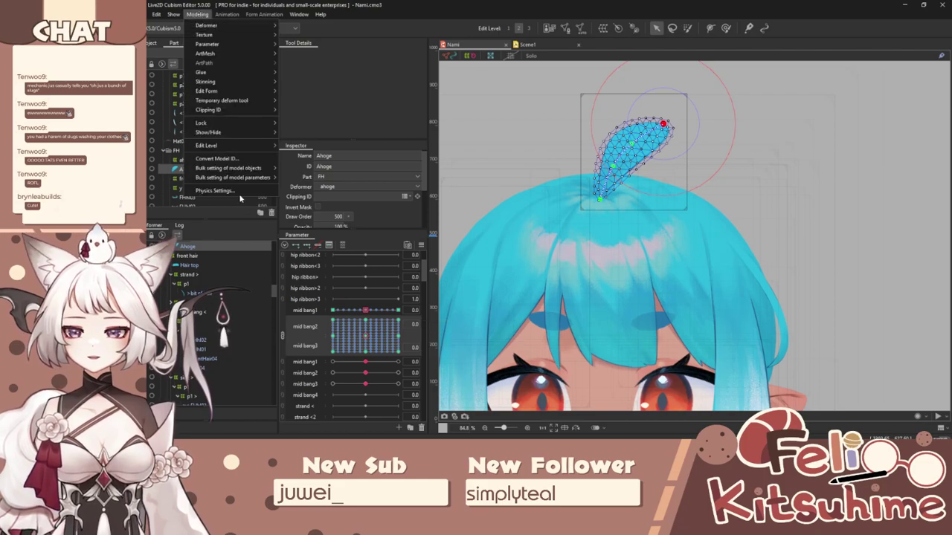
left_click(240, 191)
left_click_drag(739, 115, 706, 149)
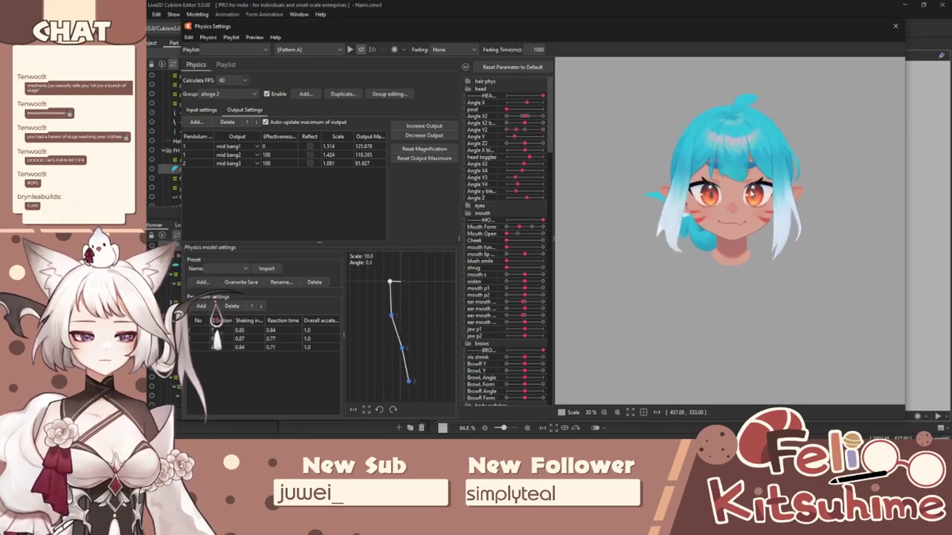
scroll(706, 149, "up", 3)
left_click_drag(731, 352, 695, 223)
left_click(896, 27)
left_click(896, 26)
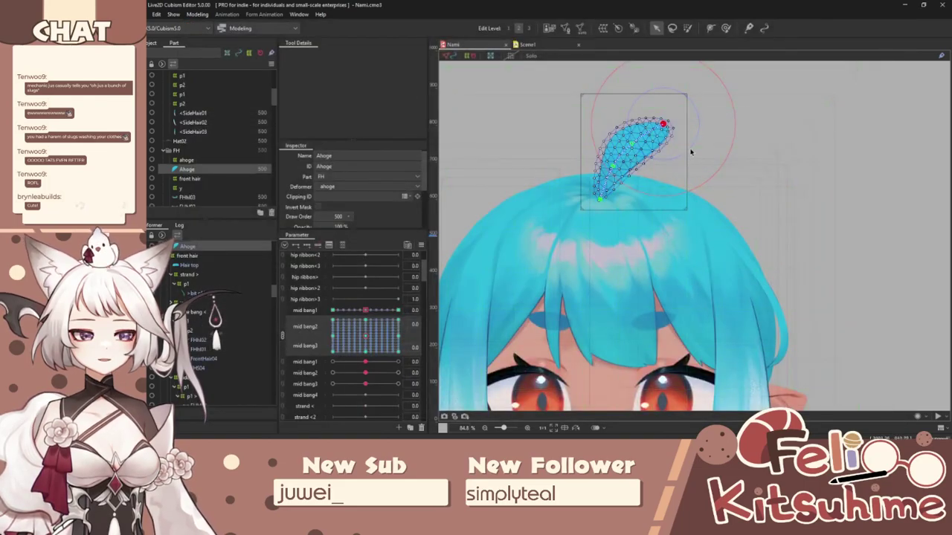
Step: Create a warp deformer named p1 as the parent of the bun strand mesh Bh03
left_click(553, 251)
scroll(554, 253, "up", 2)
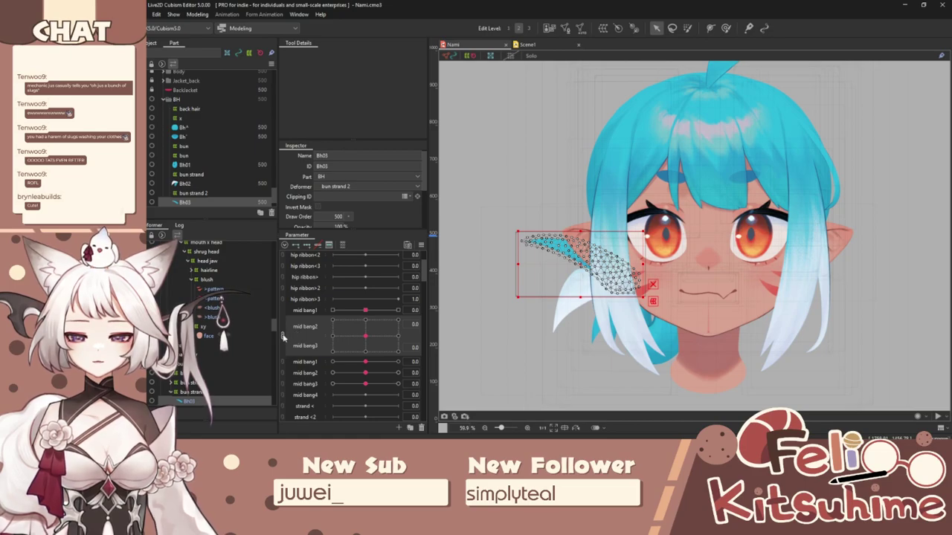
scroll(298, 335, "down", 5)
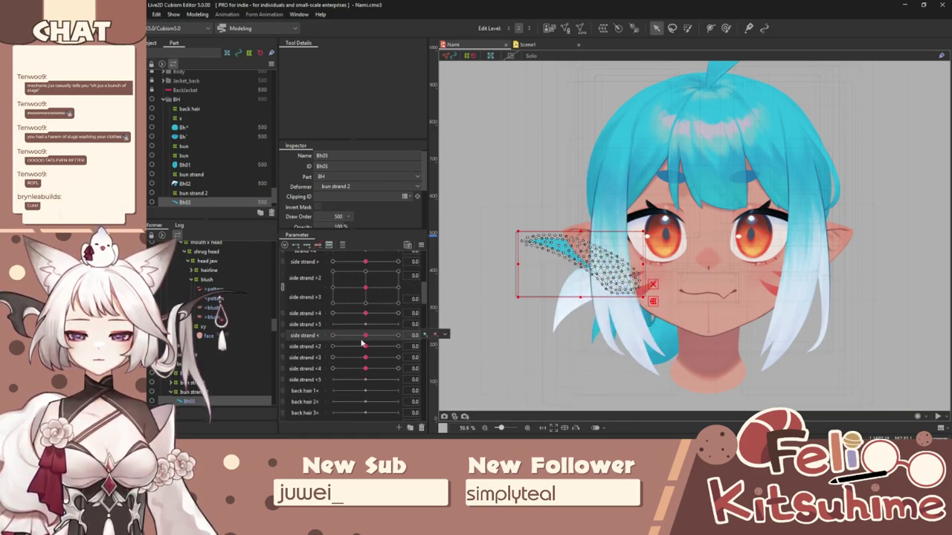
scroll(585, 296, "up", 2)
scroll(197, 359, "down", 2)
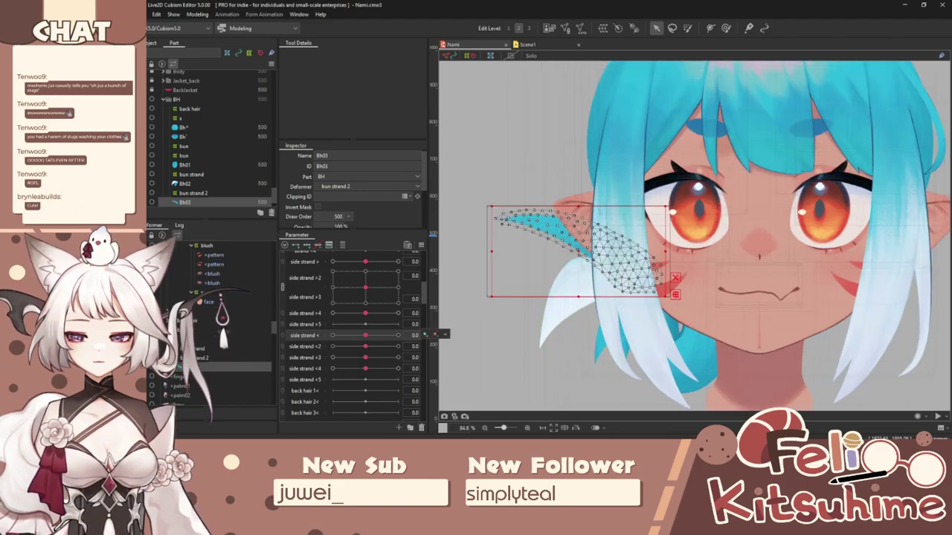
left_click(603, 28)
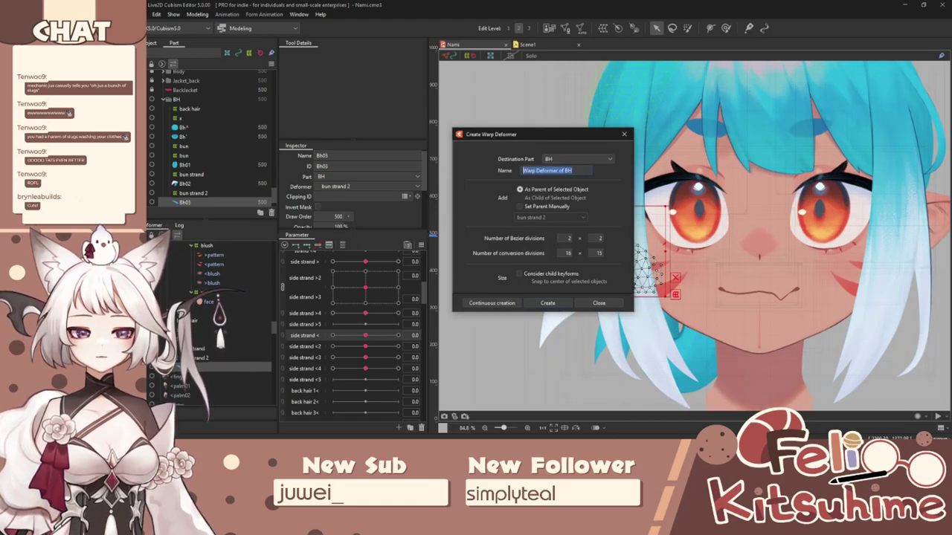
left_click(547, 304)
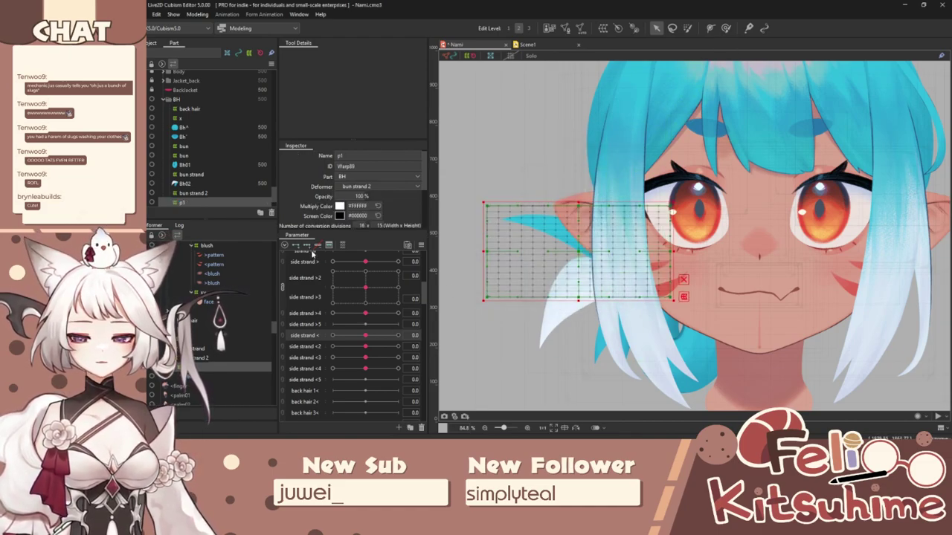
Step: Key p1 at three points on side strand <, set it to 1.0, and lay a temporary deform path along the bun strand
left_click_drag(366, 335, 449, 340)
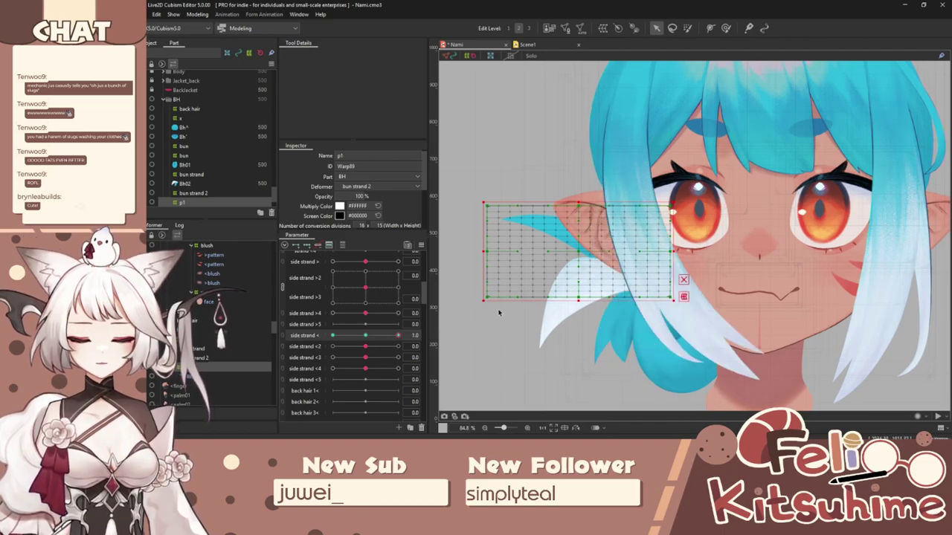
key("ctrl+t")
key("t")
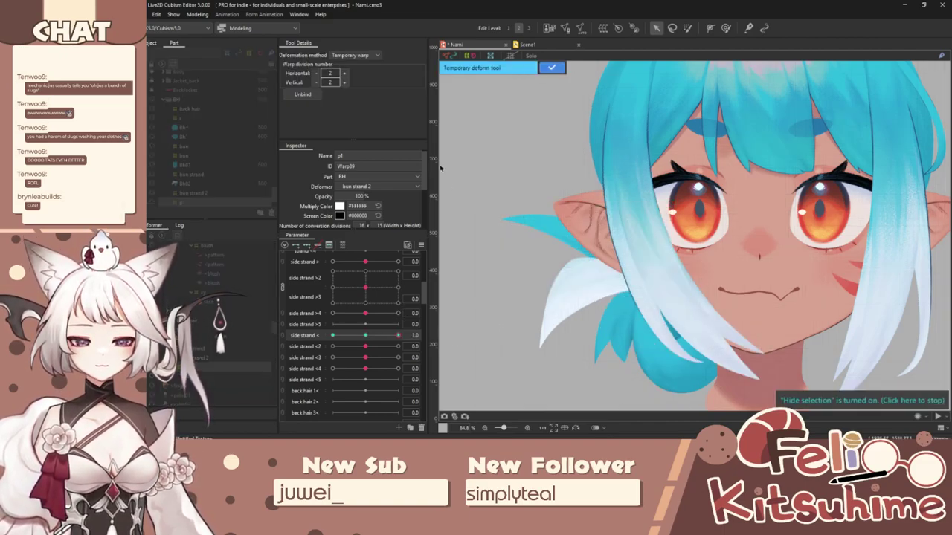
left_click(354, 55)
left_click(359, 116)
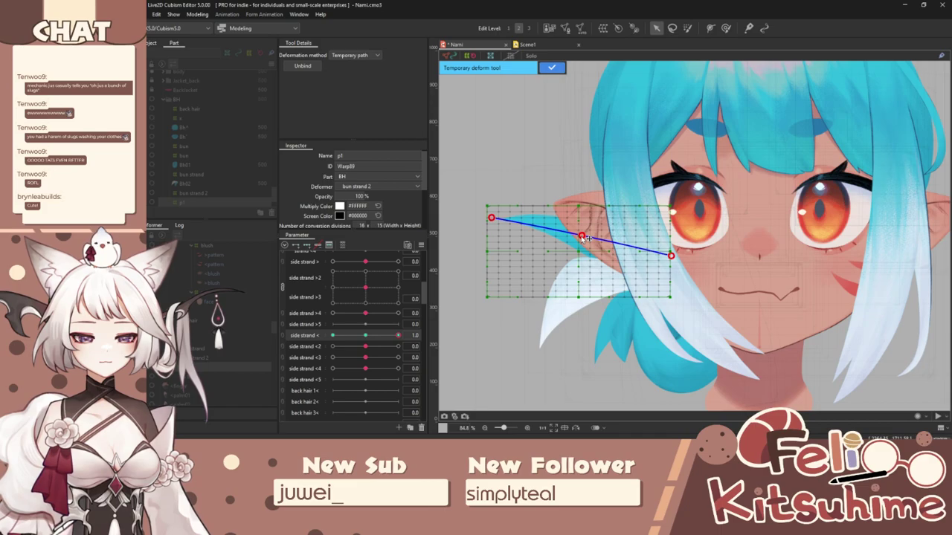
left_click_drag(583, 238, 583, 262)
left_click_drag(490, 220, 507, 321)
left_click_drag(577, 260, 584, 274)
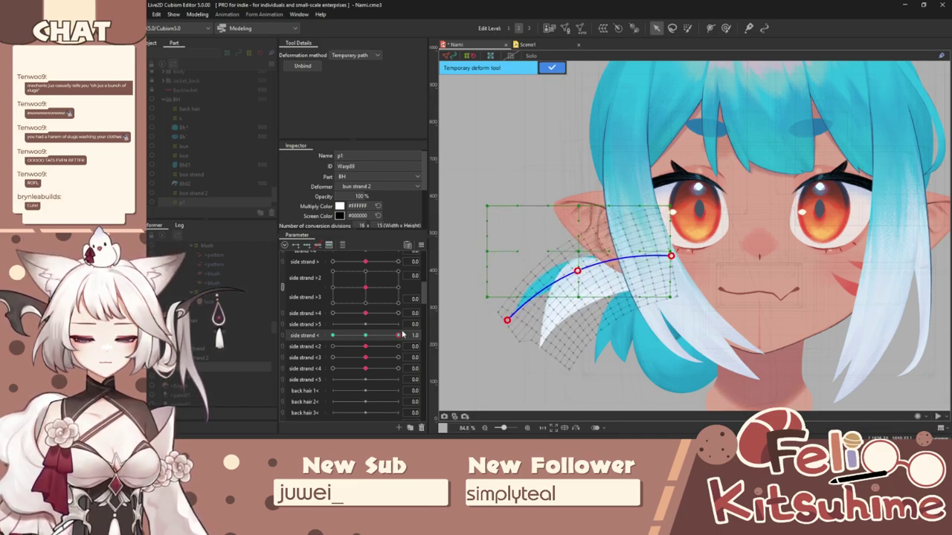
key("ctrl+z")
key("ctrl+z")
key("ctrl+z")
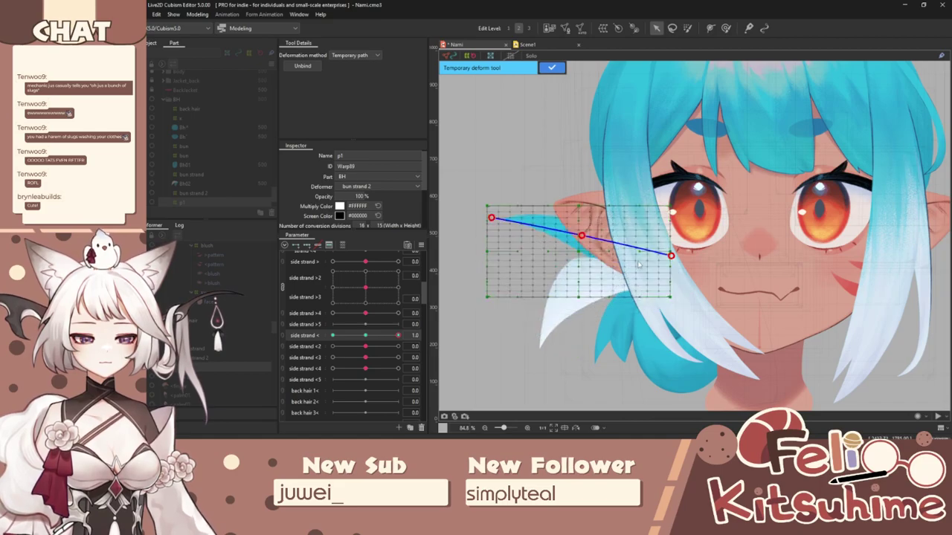
Step: Bend the bun strand downward into an arc for side strand < at 1.0 with the four-point temporary path
left_click_drag(582, 238, 584, 255)
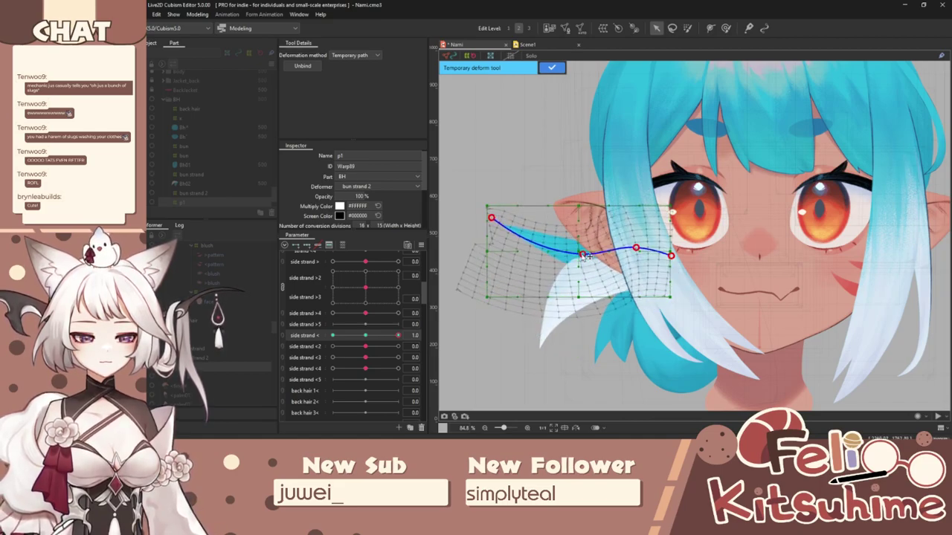
left_click_drag(492, 219, 500, 301)
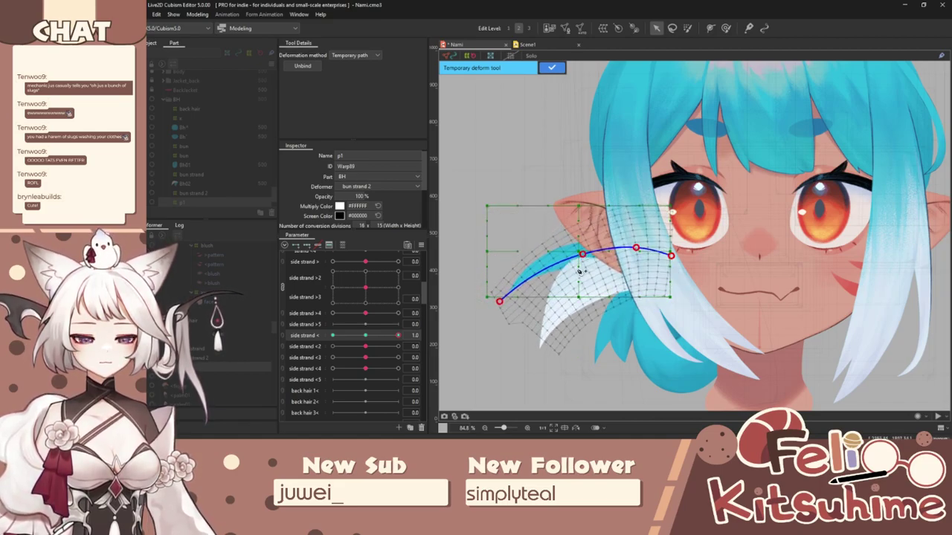
left_click_drag(582, 255, 581, 260)
left_click_drag(500, 301, 508, 315)
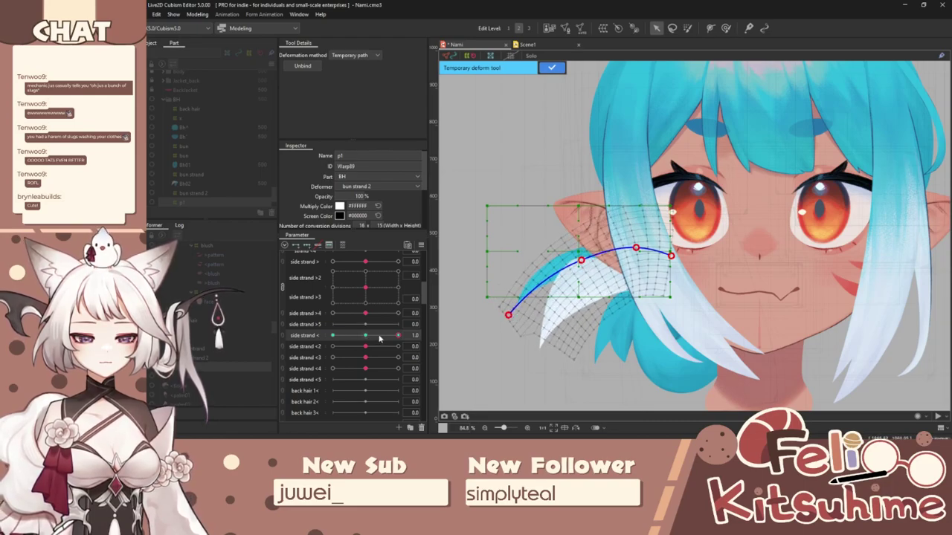
left_click_drag(379, 337, 424, 339)
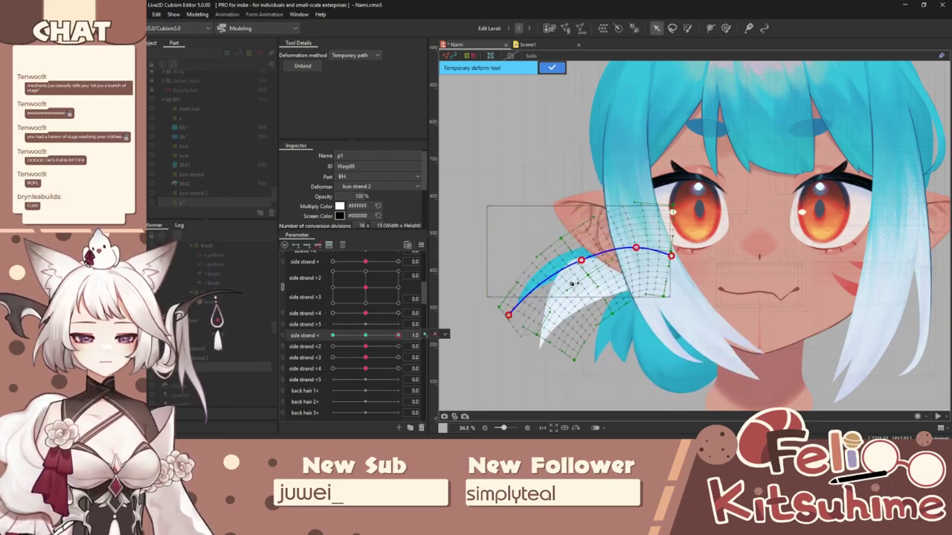
left_click_drag(509, 316, 517, 317)
Step: Bend the bun strand upward for side strand < at -1.0 with a new temporary path and check the swing between keys
left_click_drag(398, 335, 332, 336)
left_click(352, 55)
left_click(353, 55)
left_click(351, 55)
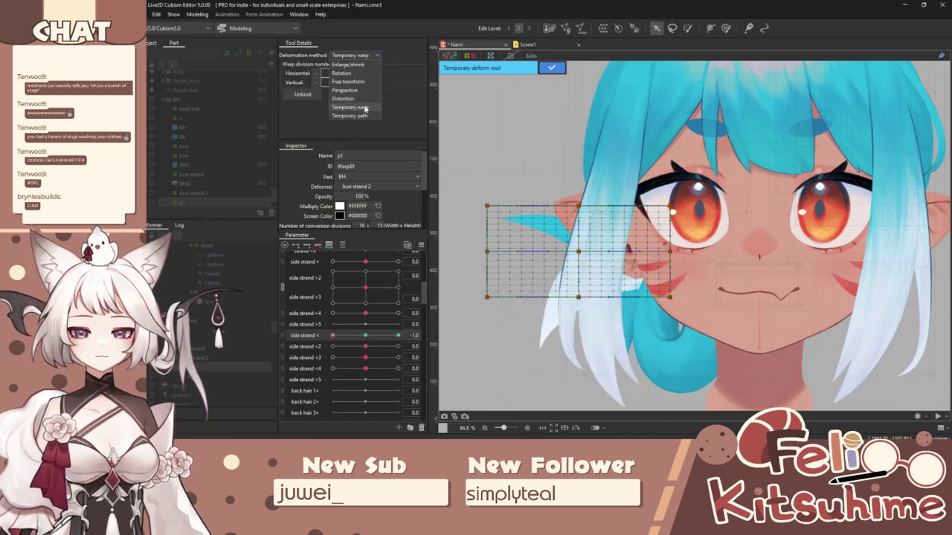
left_click(364, 116)
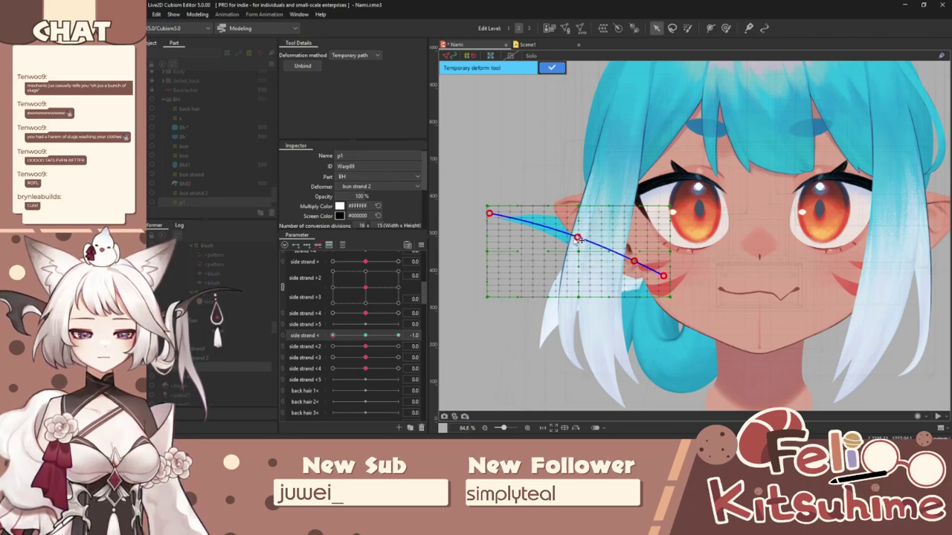
left_click_drag(579, 238, 584, 222)
left_click_drag(490, 214, 523, 167)
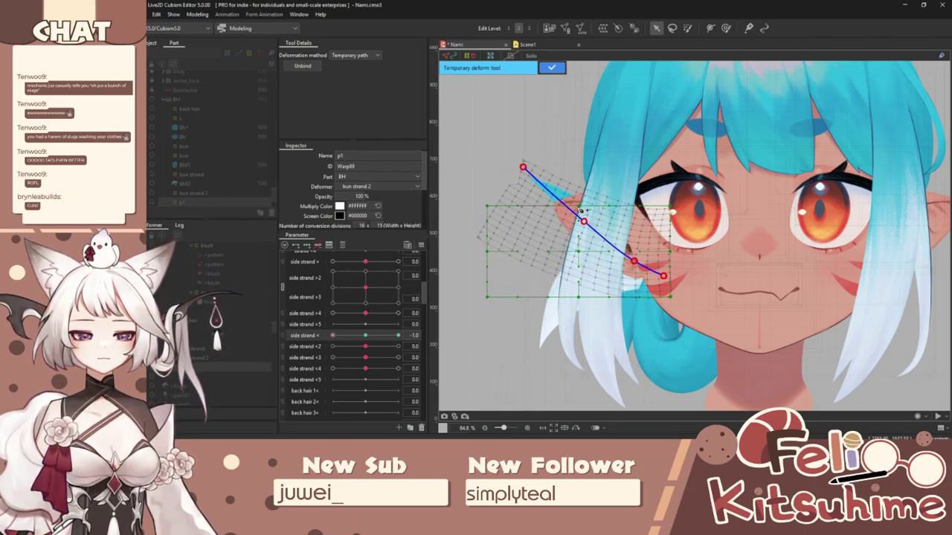
left_click_drag(584, 212, 593, 220)
left_click_drag(334, 335, 501, 327)
left_click(333, 335)
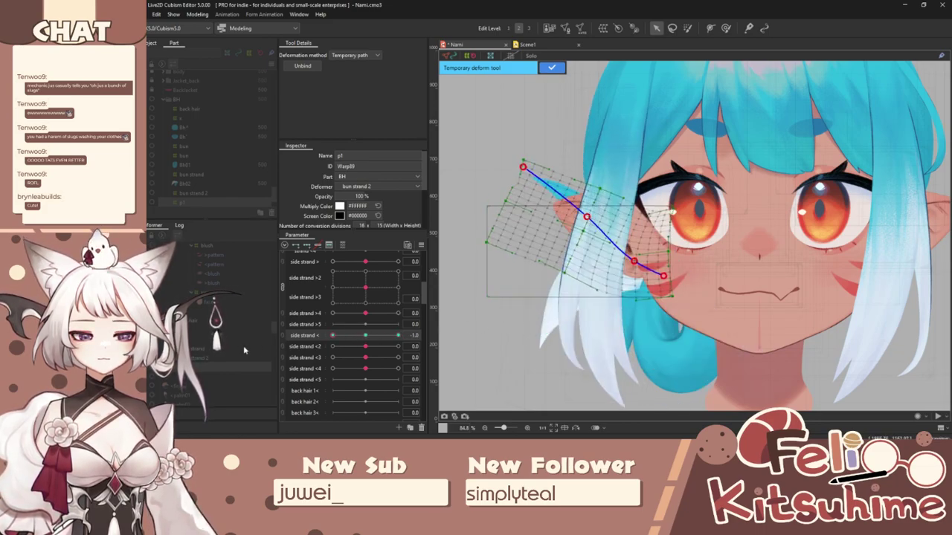
Step: Apply extended interpolation to p1's side strand < keys, reset the parameter to 0, and finish the temporary deformation
left_click(421, 245)
left_click(483, 356)
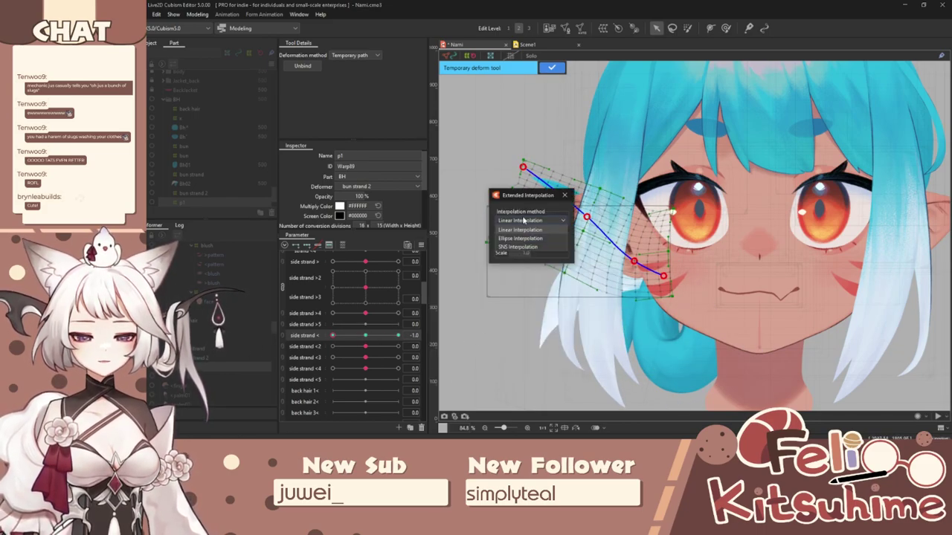
left_click(564, 195)
left_click(366, 336)
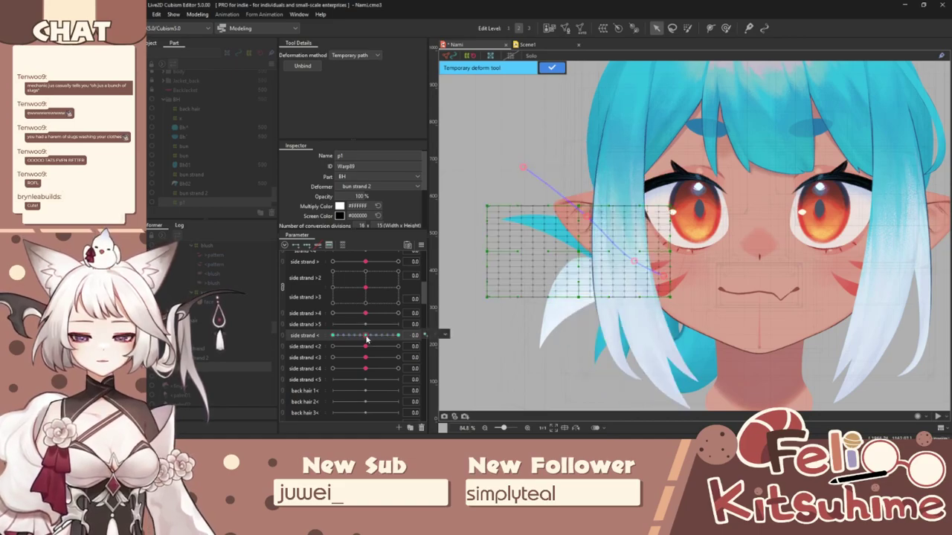
scroll(545, 239, "up", 3)
left_click(552, 67)
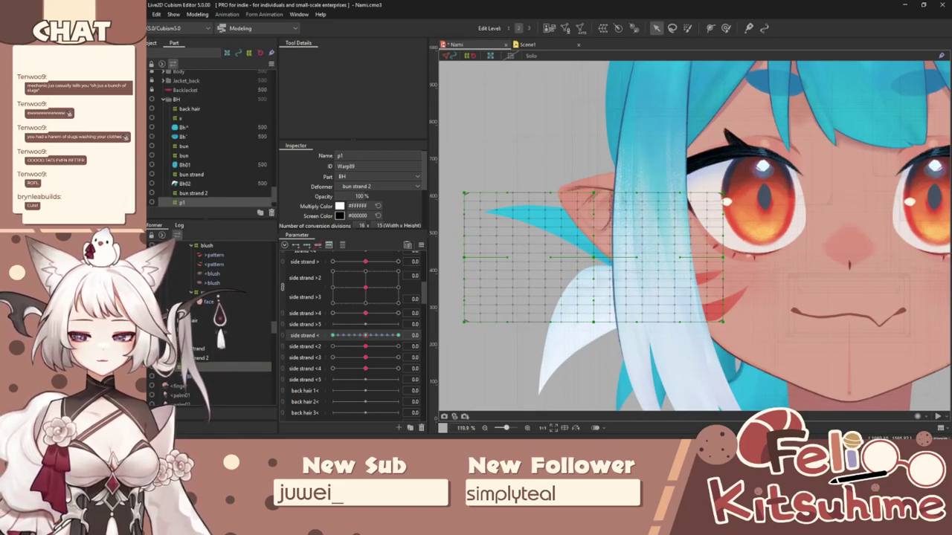
Step: Draw a four-point deform path on Bh03 from the strand's root to its tip
left_click(566, 228)
left_click(710, 28)
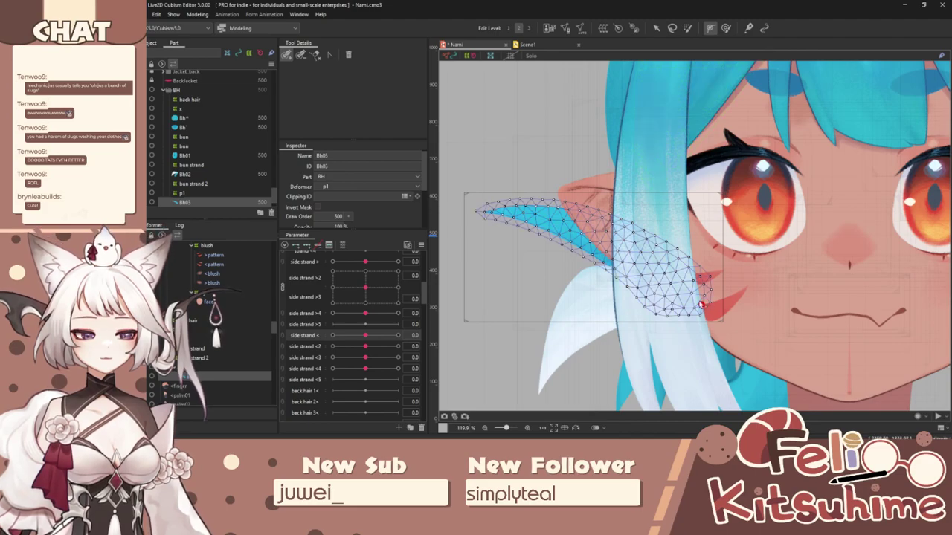
left_click(701, 304)
left_click(647, 263)
left_click(568, 225)
left_click(474, 213)
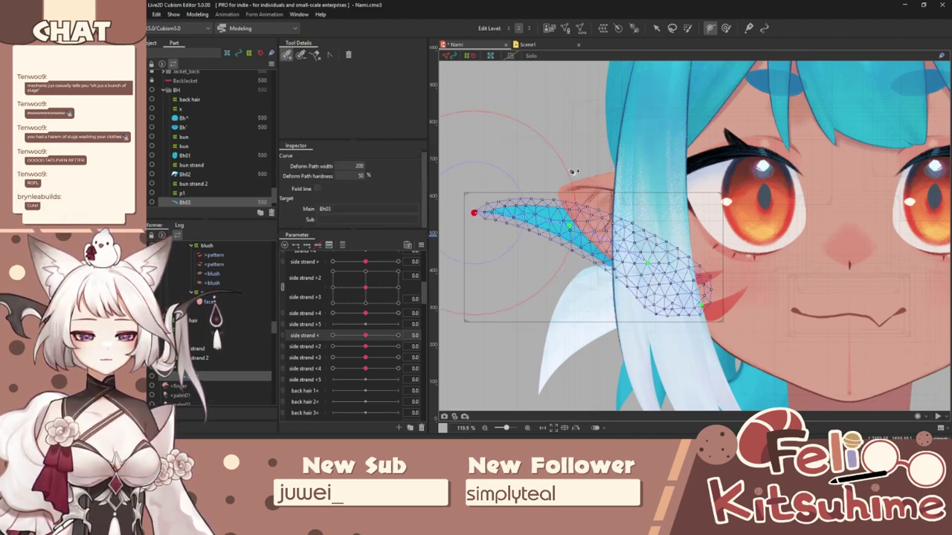
left_click(659, 29)
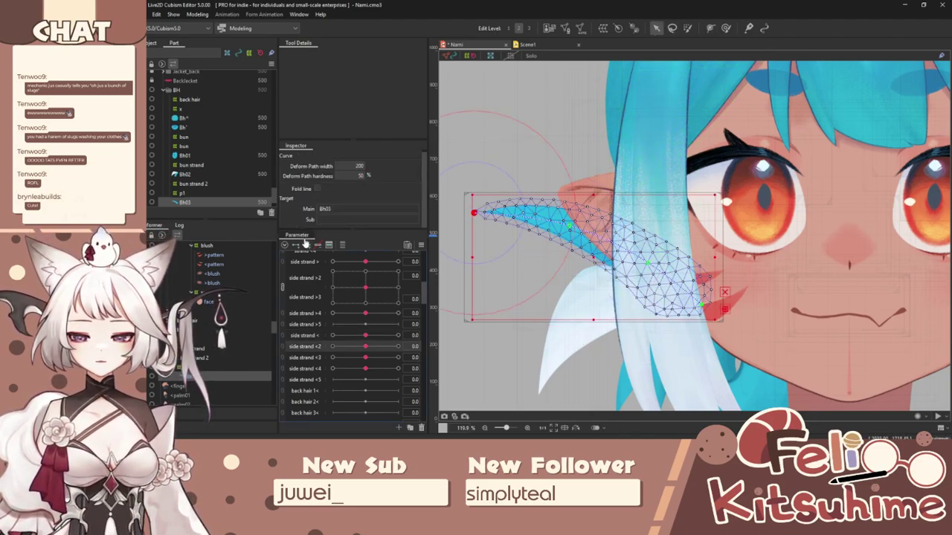
Step: Key Bh03 on side strand <2, curving its outer half downward at 1.0 and upward at -1.0
left_click_drag(366, 348, 398, 347)
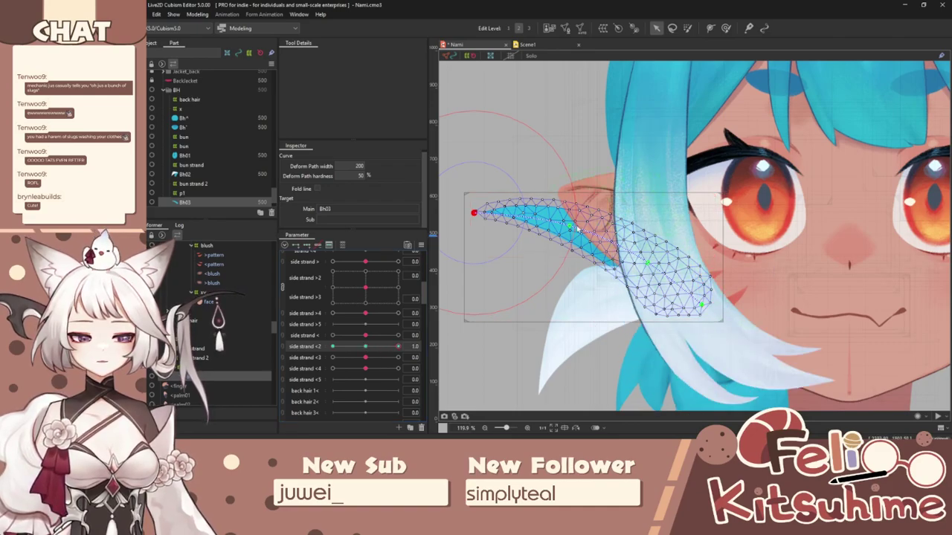
left_click_drag(474, 213, 478, 292)
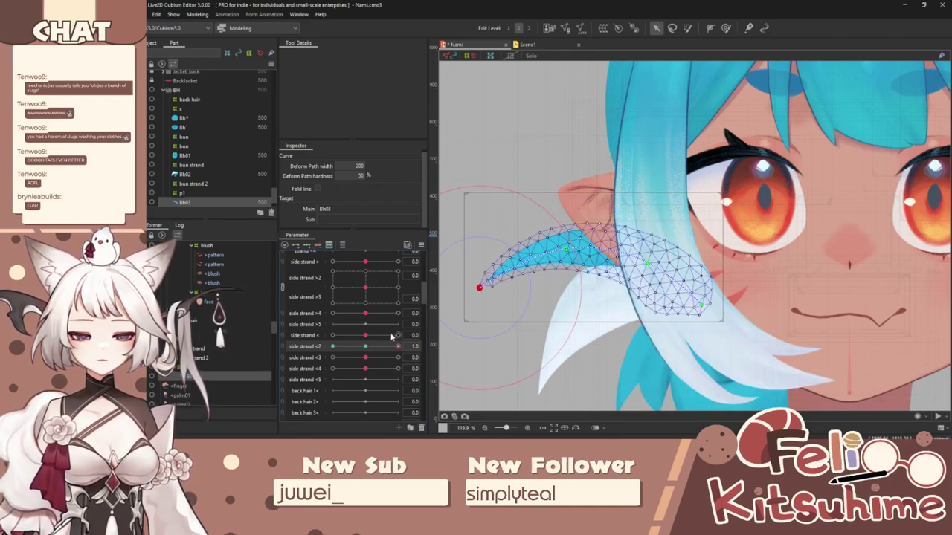
left_click_drag(397, 347, 333, 346)
left_click_drag(607, 214, 547, 212)
left_click_drag(474, 213, 497, 165)
left_click_drag(365, 346, 492, 292)
Step: Key Bh03 on side strand <3, moving only the strand's tip downward at 1.0 and upward at -1.0
left_click(319, 360)
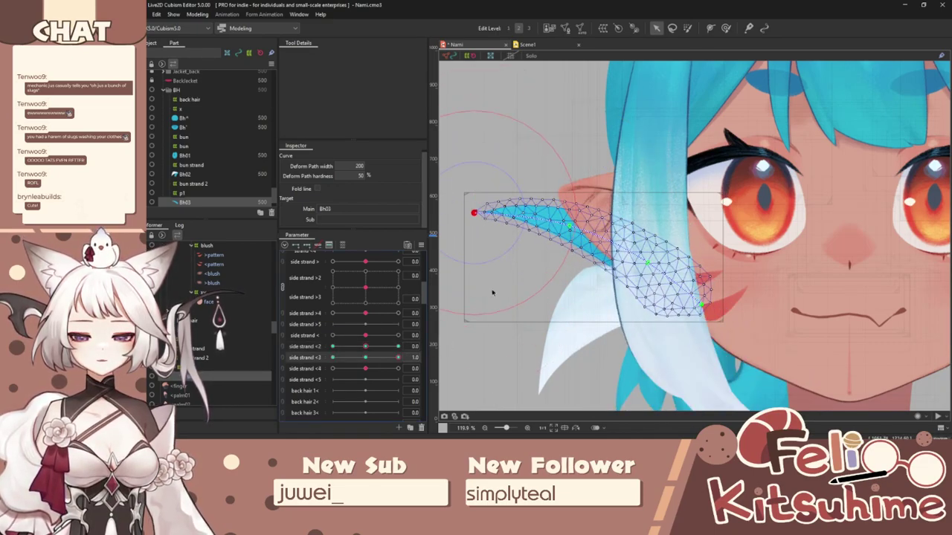
left_click_drag(474, 214, 470, 248)
left_click_drag(386, 360, 333, 355)
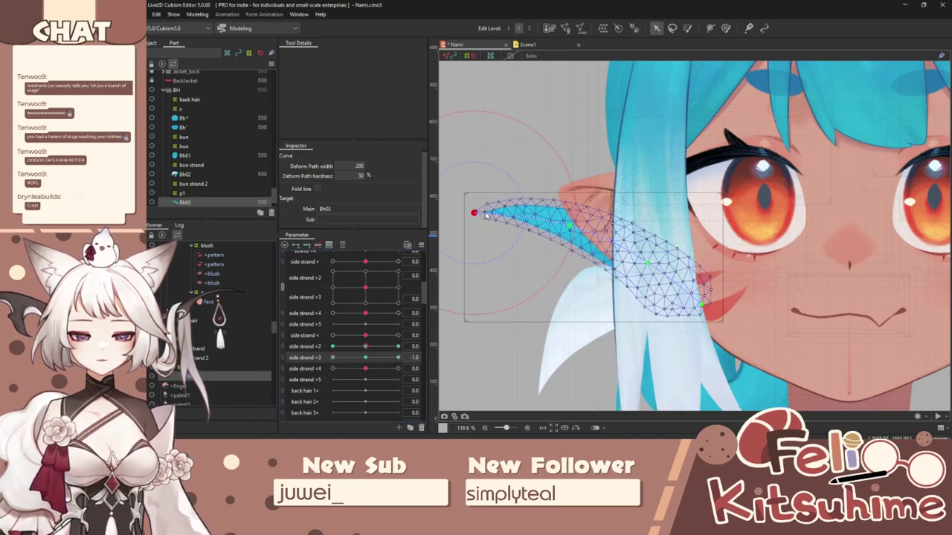
left_click_drag(474, 214, 487, 185)
Step: Refine Bh03's tip bend at the combined -1.0 and 1.0 extremes of side strand <2 and side strand <3
left_click_drag(363, 347, 332, 346)
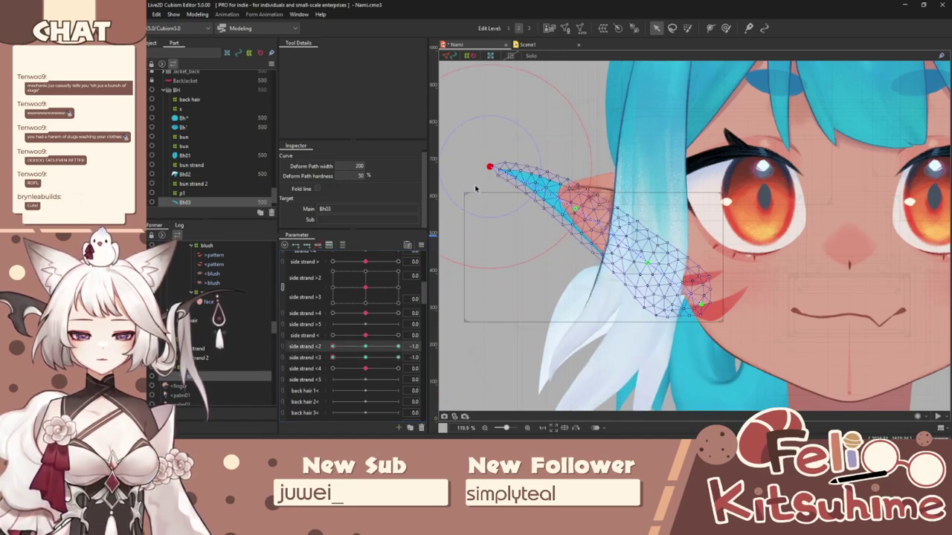
left_click_drag(488, 172, 513, 143)
left_click_drag(345, 359, 398, 357)
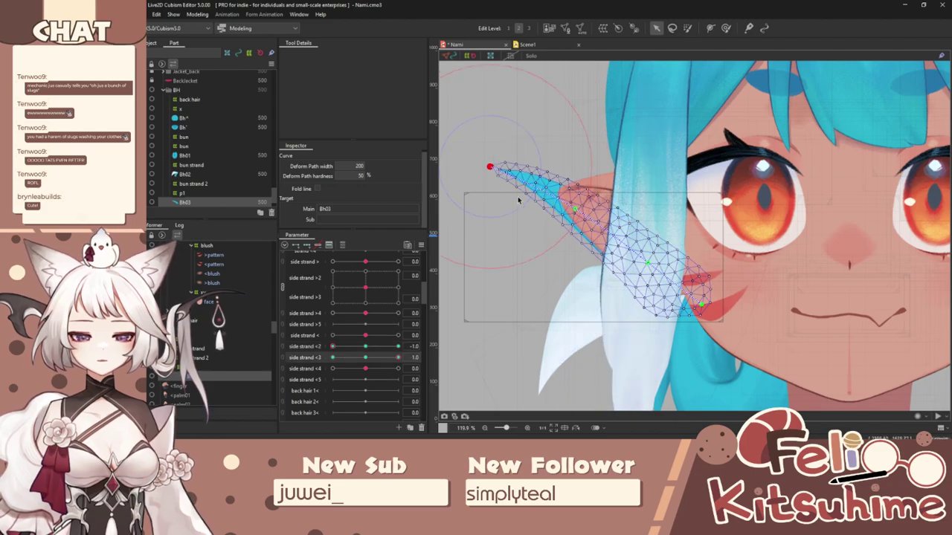
left_click_drag(491, 167, 482, 204)
left_click_drag(333, 347, 398, 346)
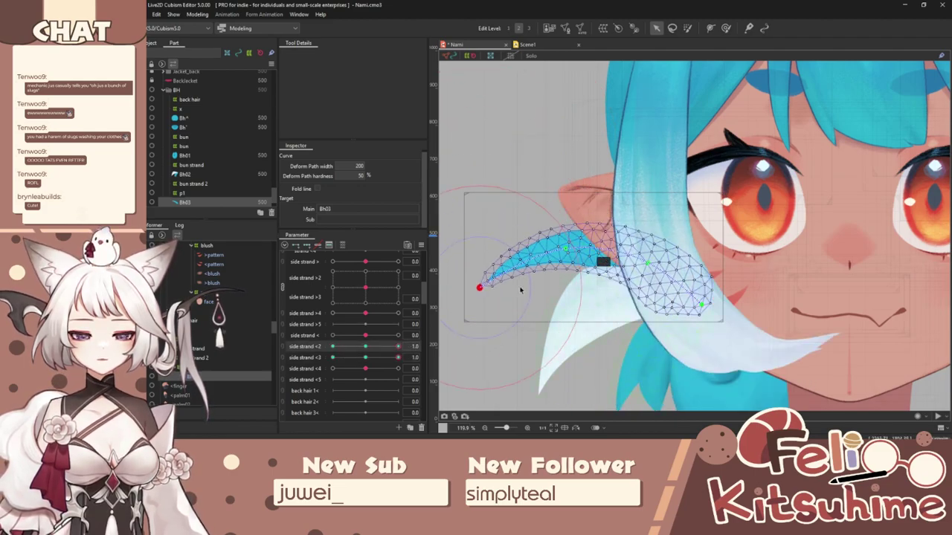
left_click_drag(481, 289, 479, 248)
left_click(393, 358)
Step: Link side strand <2 with side strand <3 and apply extended interpolation to Bh03 using the Ellipse Interpolation method
left_click(283, 347)
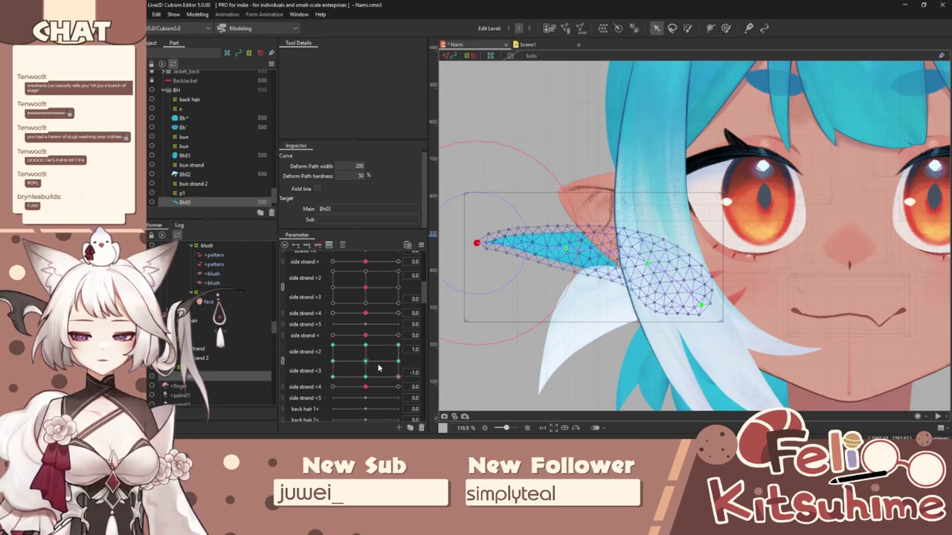
left_click_drag(380, 368, 431, 248)
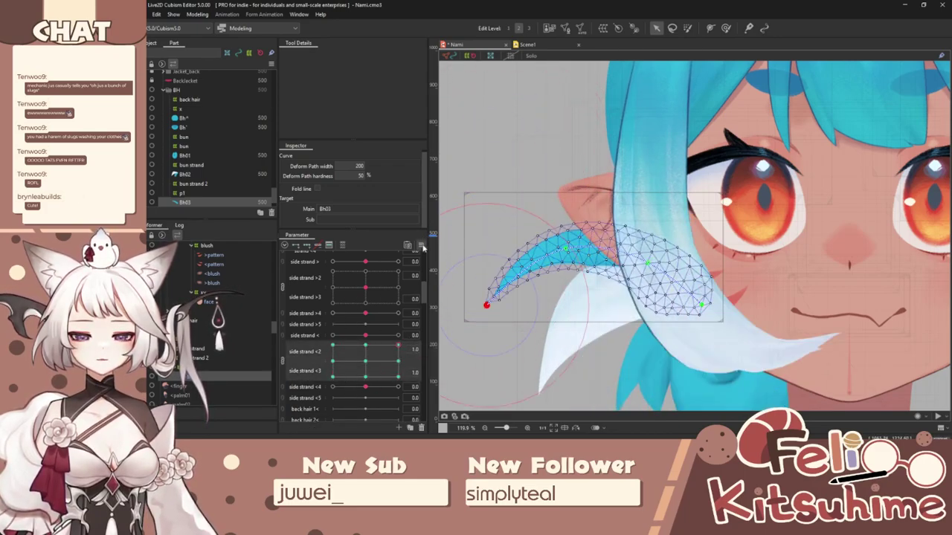
left_click(423, 246)
left_click(460, 357)
left_click(510, 220)
left_click(523, 238)
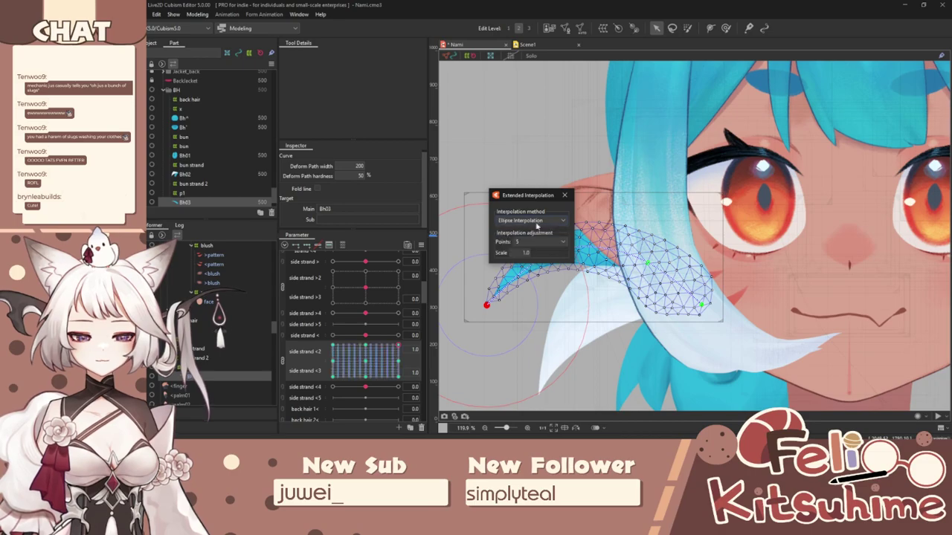
left_click(564, 195)
left_click_drag(397, 361, 440, 408)
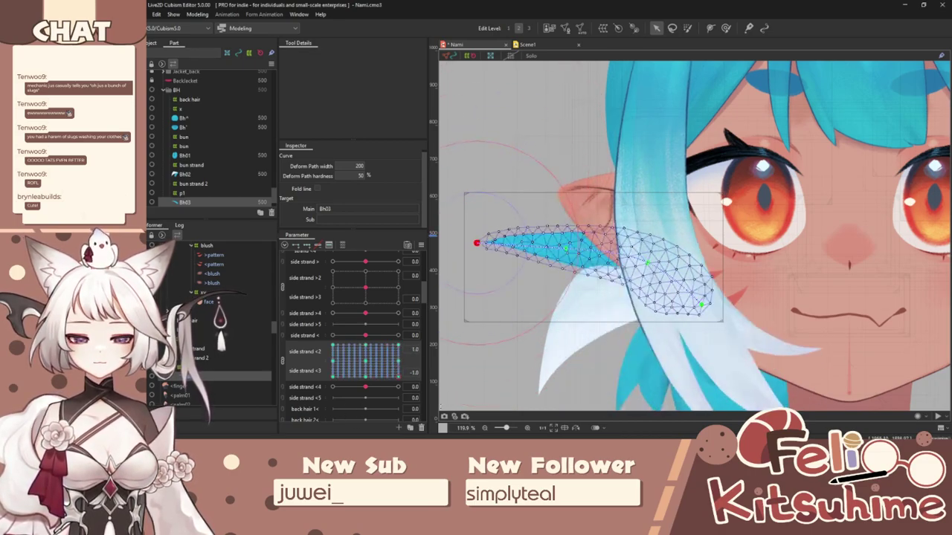
Step: Preview Bh03's sway in the physics settings by turning the model's head around
left_click(197, 14)
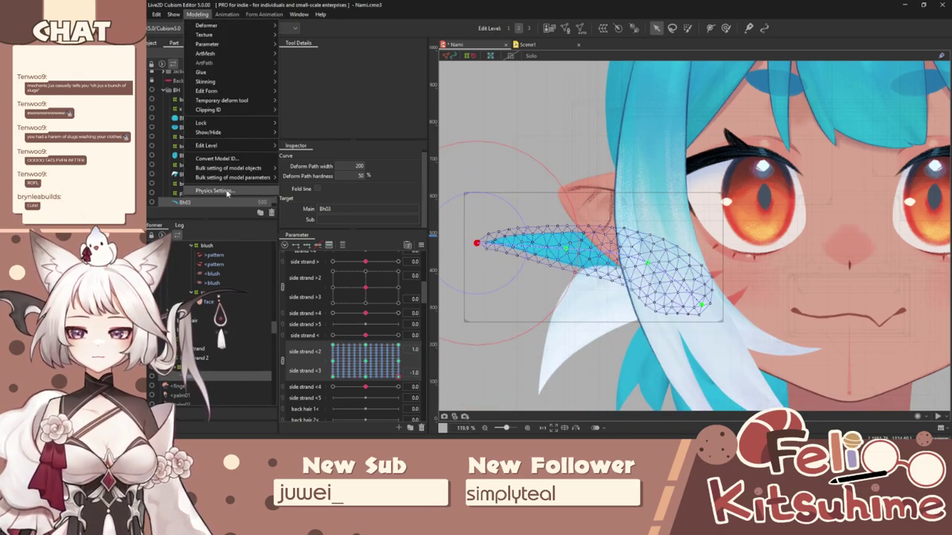
left_click(223, 191)
scroll(731, 112, "up", 3)
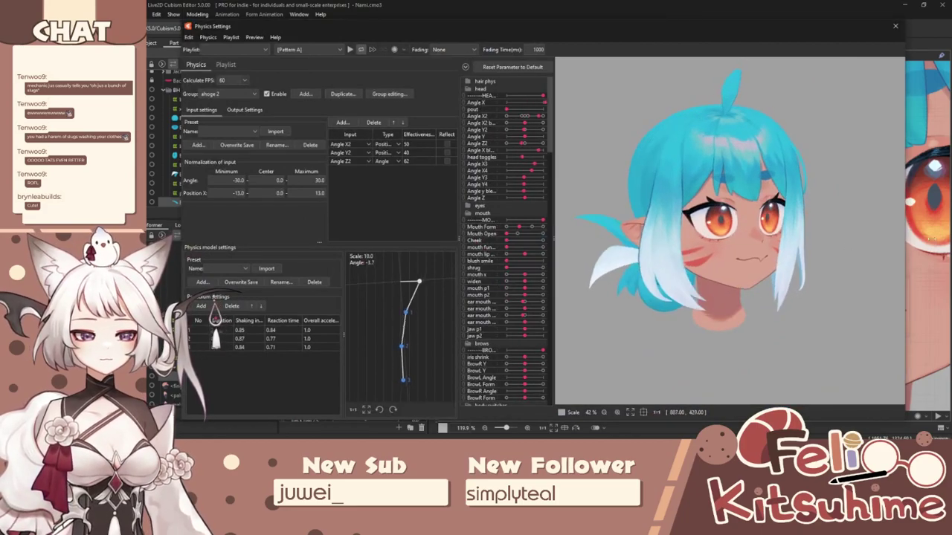
left_click_drag(846, 243, 815, 117)
left_click(896, 27)
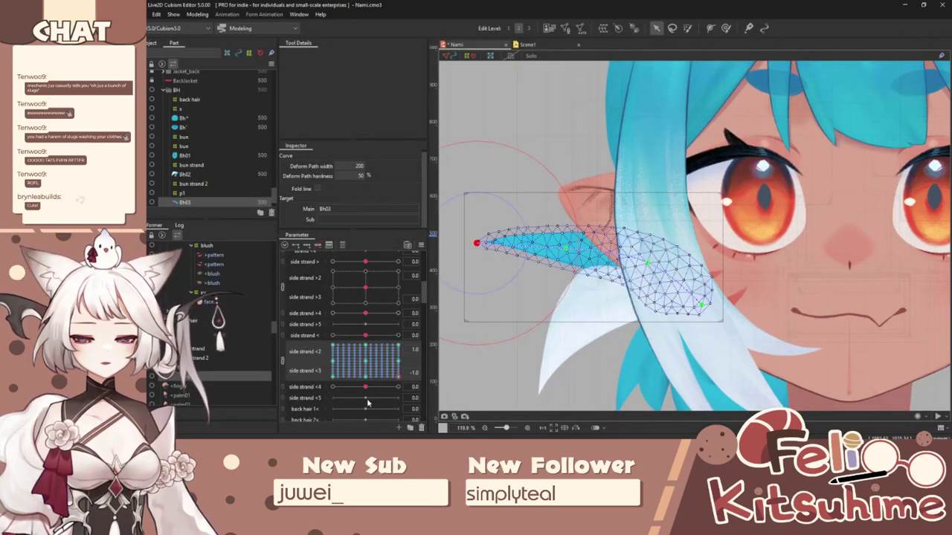
Step: Unlink side strand <2 and <3, and reflect the keys of p1 and Bh03 on side strand <, <2 and <3
left_click(372, 363)
left_click(283, 362)
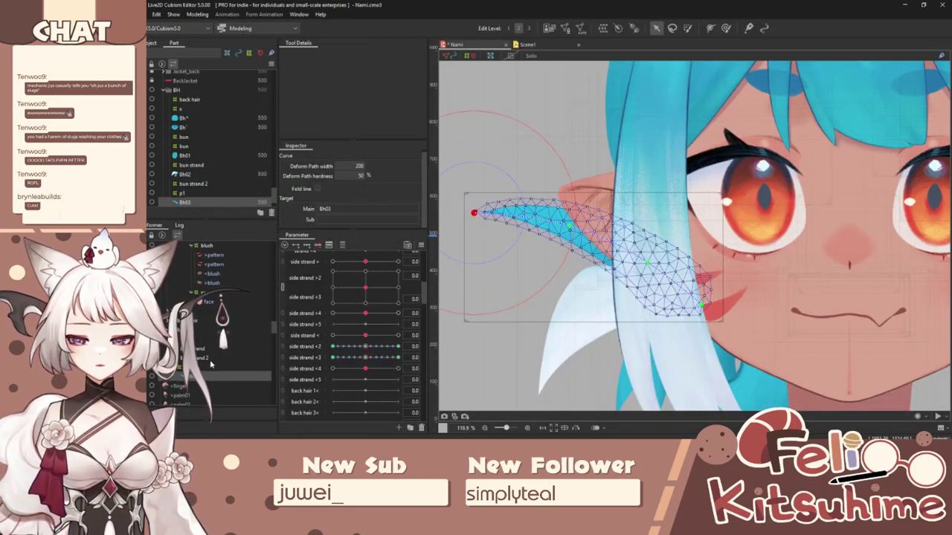
left_click(210, 366, "ctrl")
left_click_drag(364, 336, 442, 336)
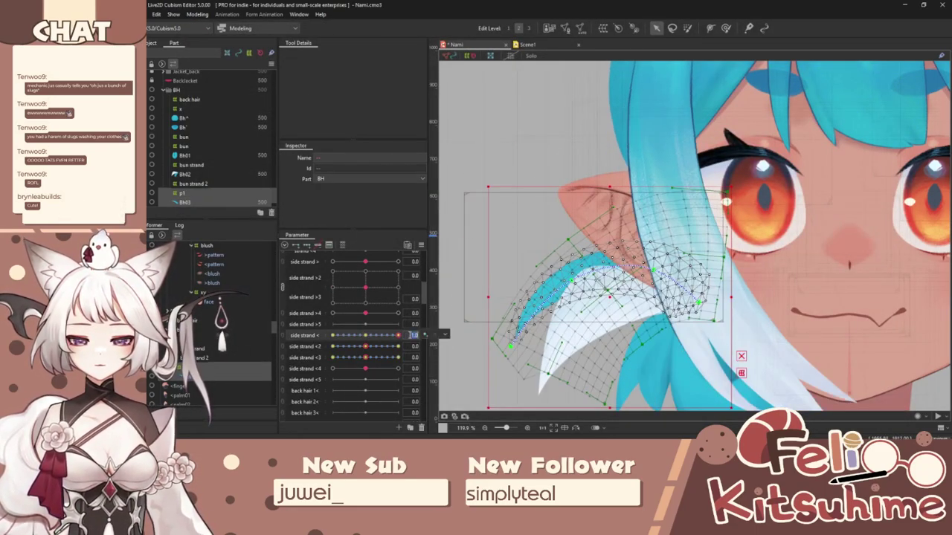
left_click(445, 334)
left_click(463, 348)
left_click_drag(365, 346, 433, 358)
left_click(444, 346)
left_click(461, 357)
left_click(445, 357)
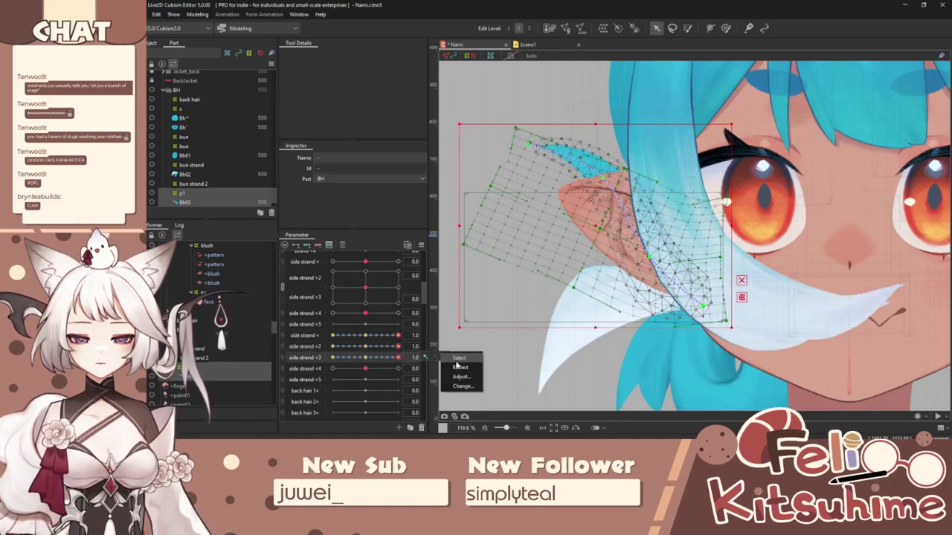
left_click(459, 366)
Step: Check the reflected p1 and Bh03 motion in the physics preview, moving the head and viewing the strand up close
left_click(202, 14)
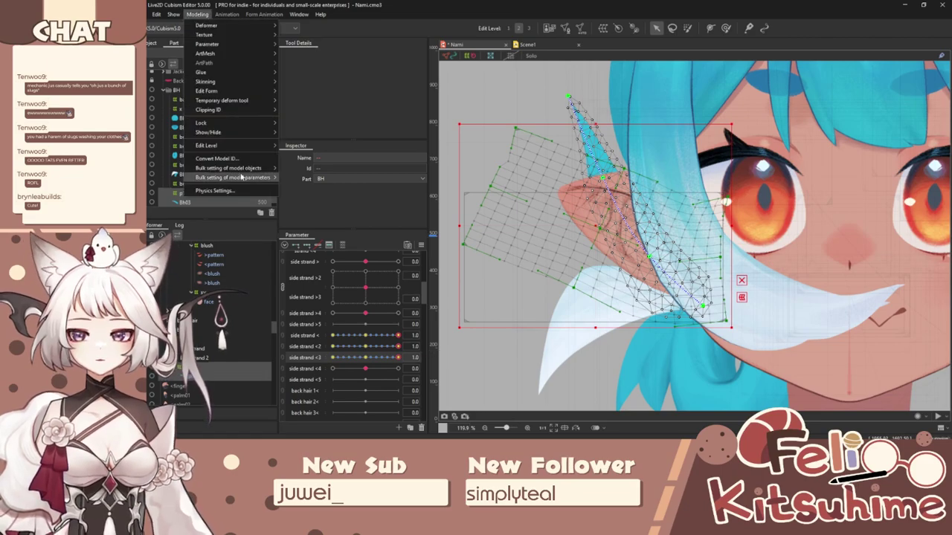
left_click(224, 190)
left_click_drag(767, 192, 822, 275)
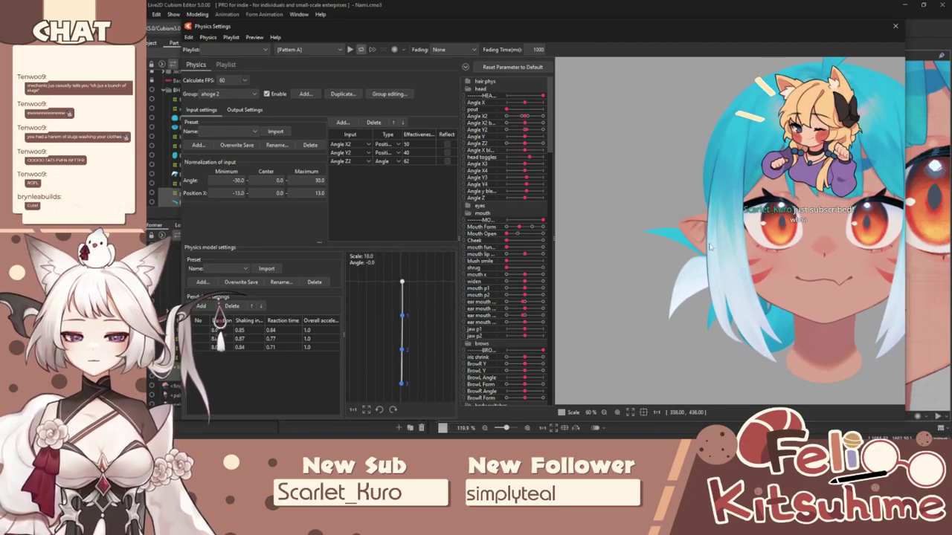
left_click_drag(803, 274, 843, 267)
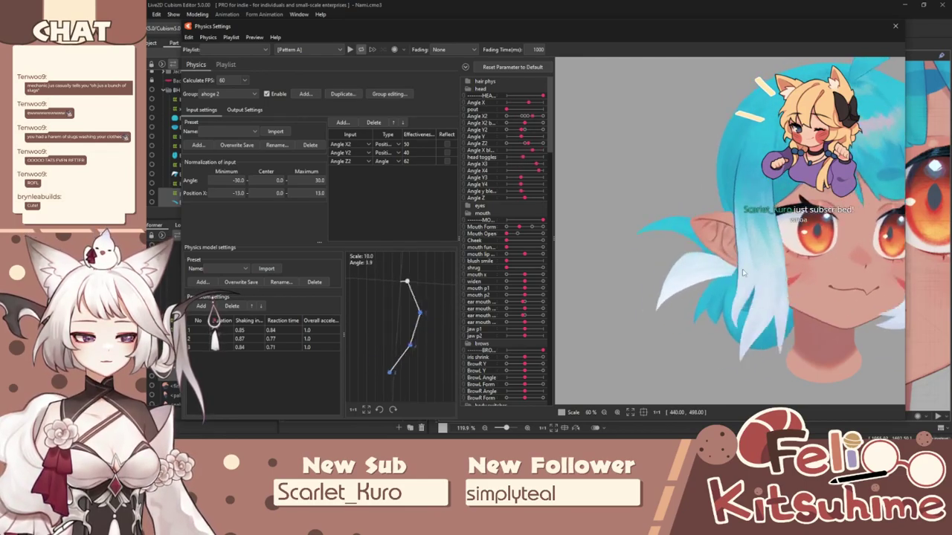
scroll(785, 217, "down", 2)
scroll(786, 218, "up", 4)
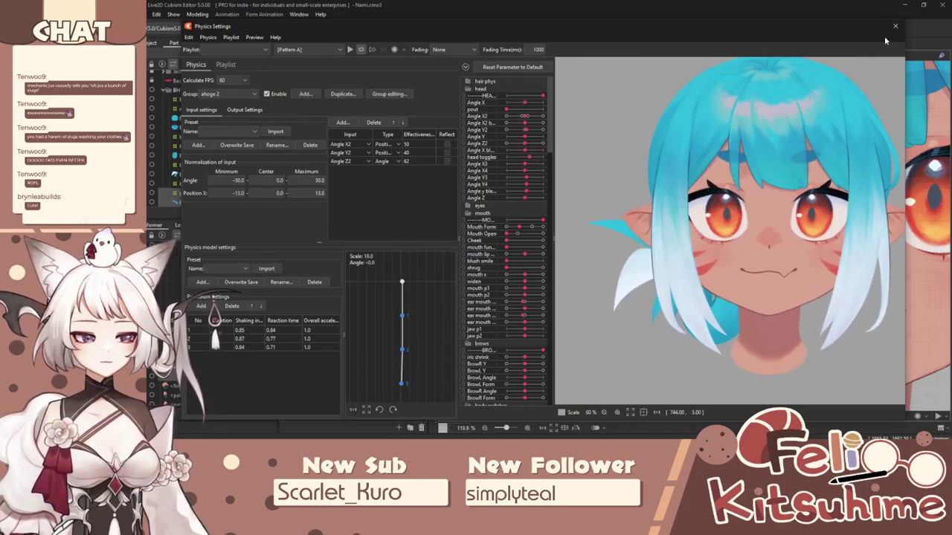
left_click(895, 27)
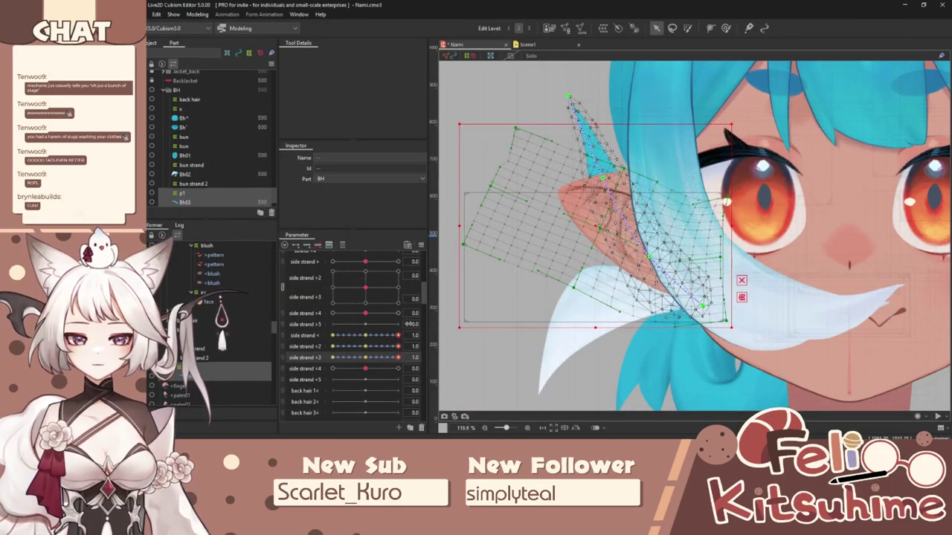
Step: Reset side strand <, side strand <2 and side strand <3 to 0.0
left_click(365, 336)
left_click(365, 346)
left_click(365, 357)
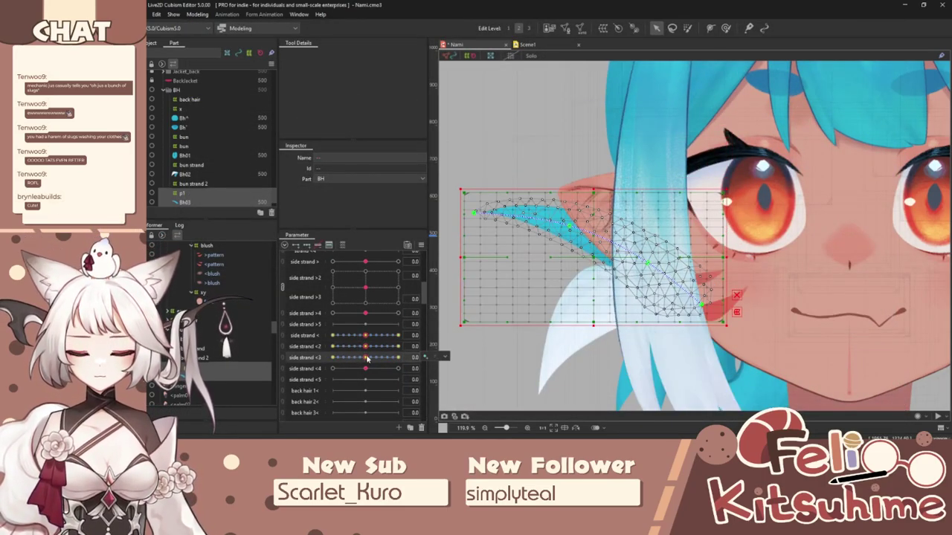
scroll(370, 364, "down", 1)
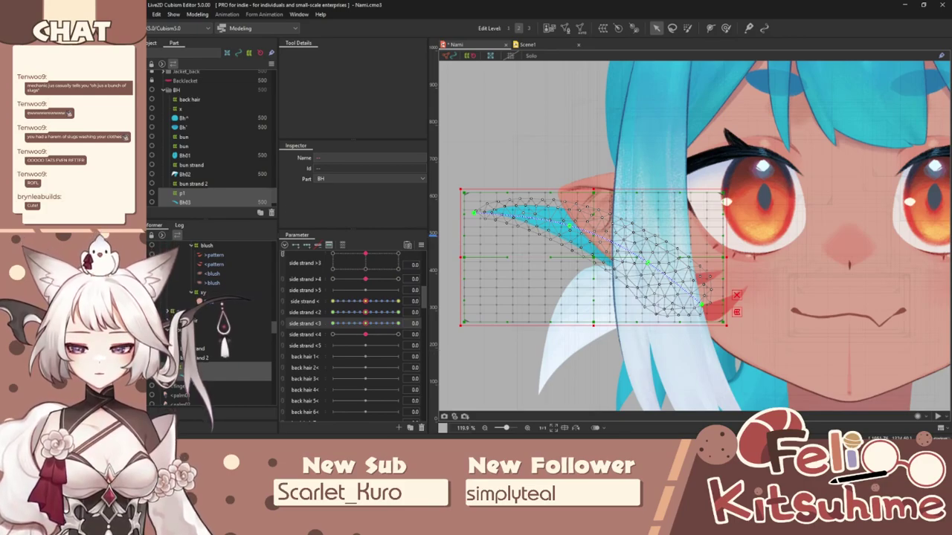
left_click(195, 377)
scroll(366, 341, "down", 5)
scroll(365, 341, "up", 5)
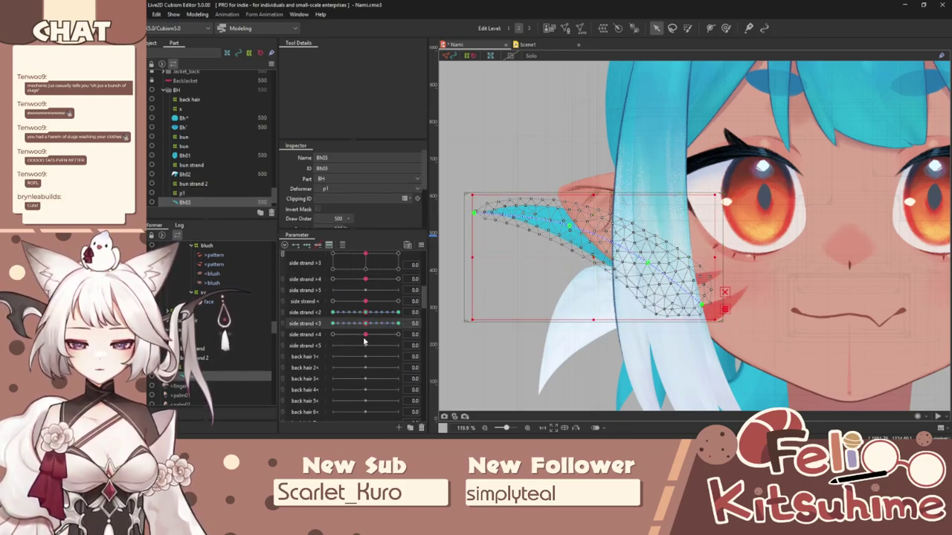
right_click(313, 335)
left_click(299, 322)
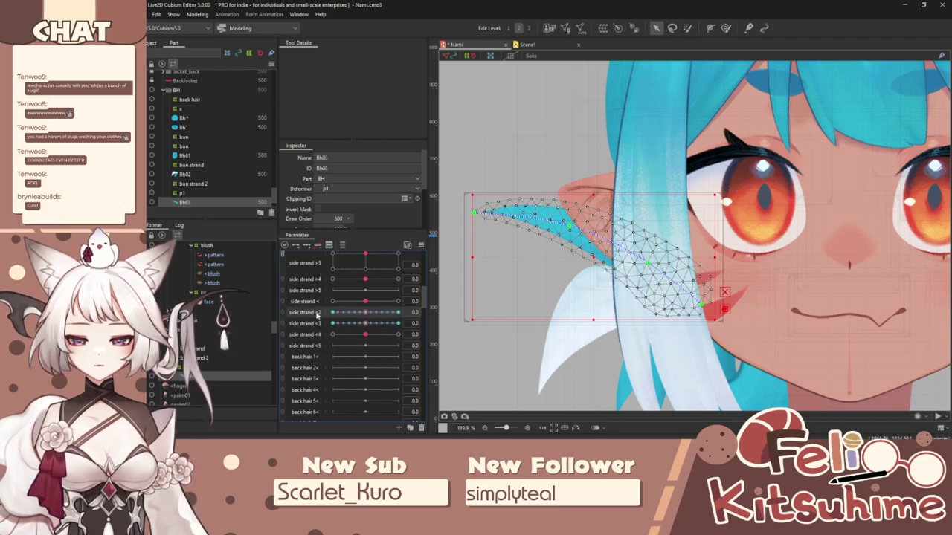
left_click(192, 369, "ctrl")
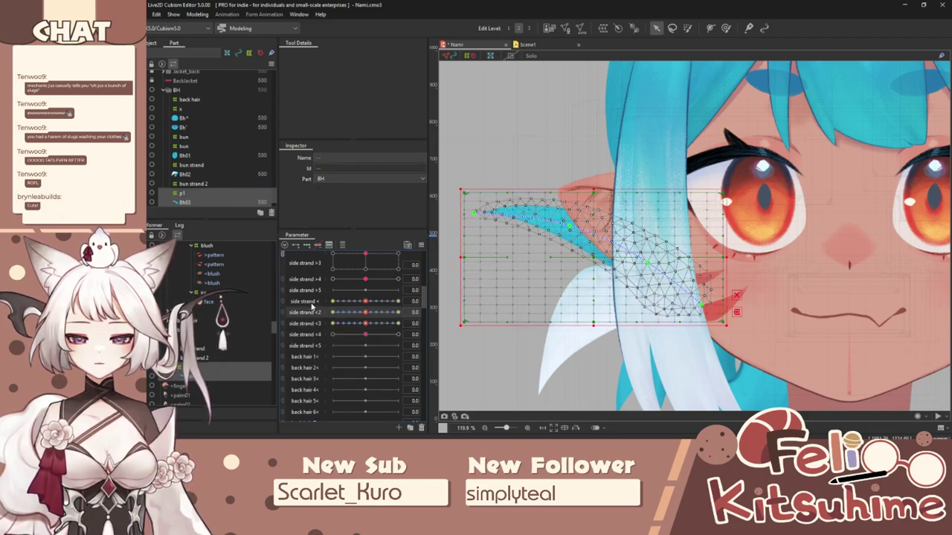
left_click(311, 303)
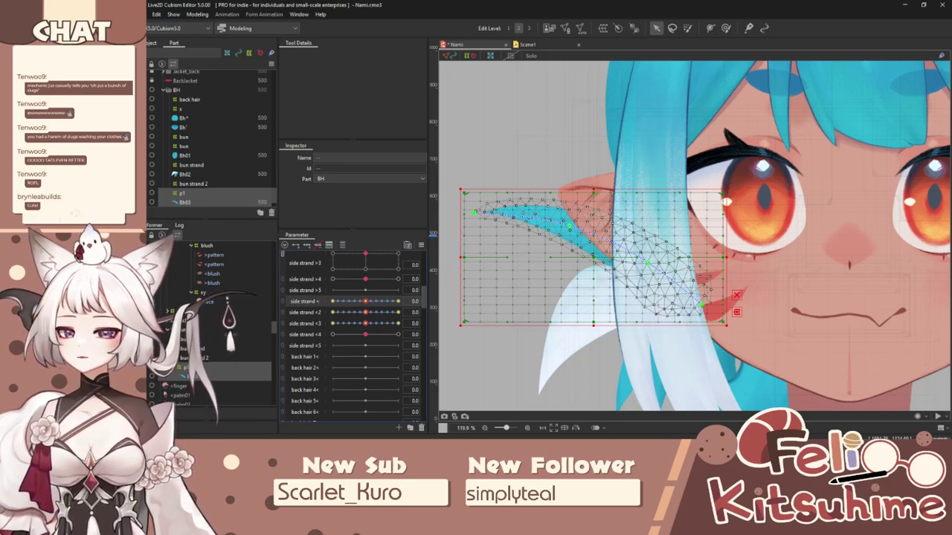
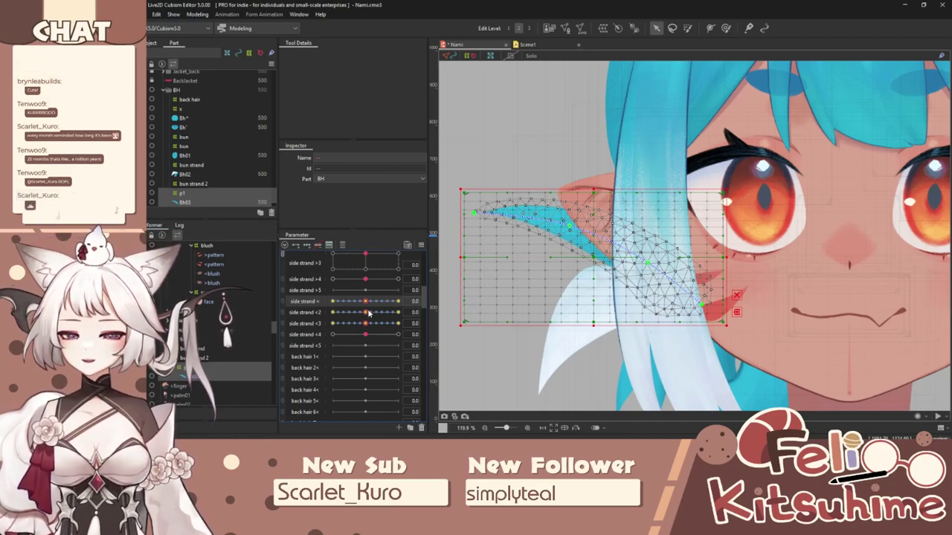
mouse_move(366, 302)
left_mouse_down()
mouse_move(418, 297)
mouse_move(365, 301)
left_mouse_up()
scroll(311, 304, "up", 2)
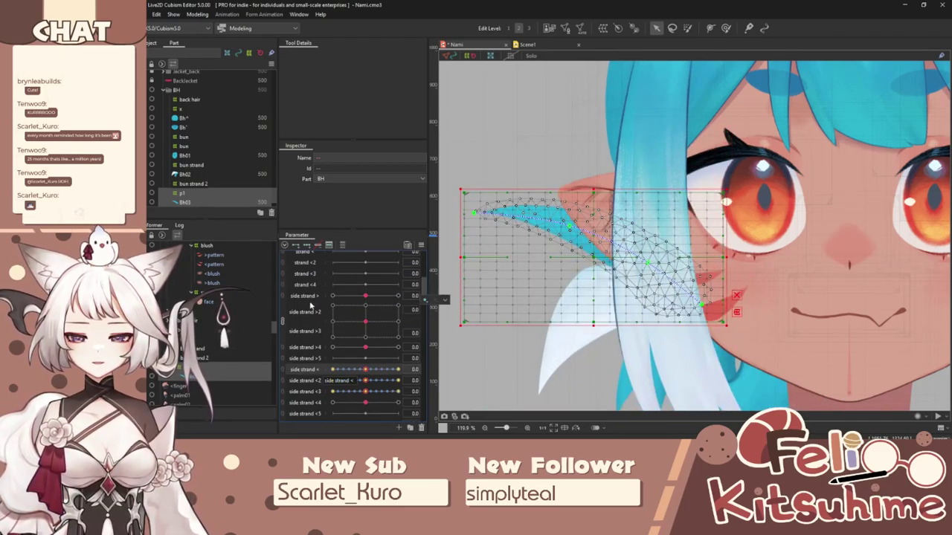
scroll(308, 305, "up", 2)
scroll(328, 296, "down", 3)
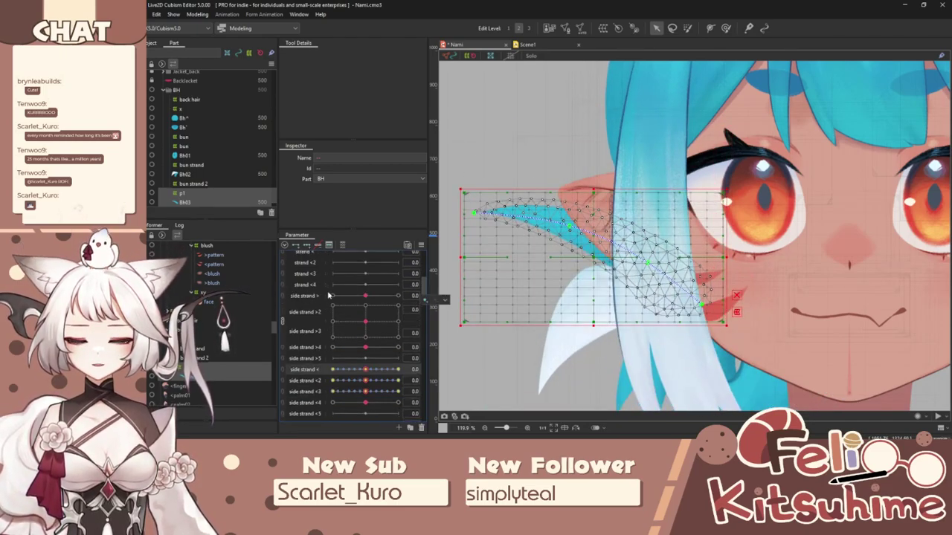
scroll(372, 334, "down", 1)
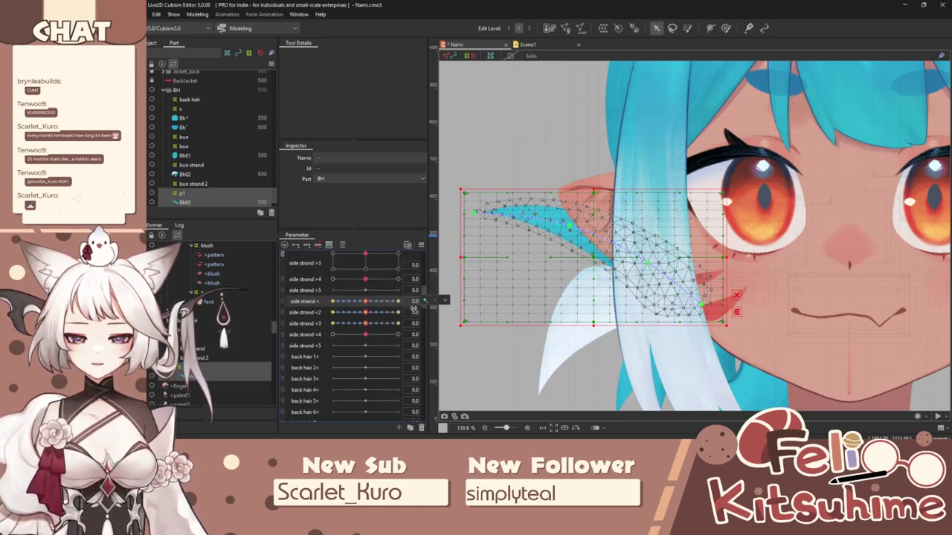
left_click(445, 300)
Step: Replicate the side strand <, <2 and <3 parameters and place the three copies together below side strand <5
left_click(324, 302)
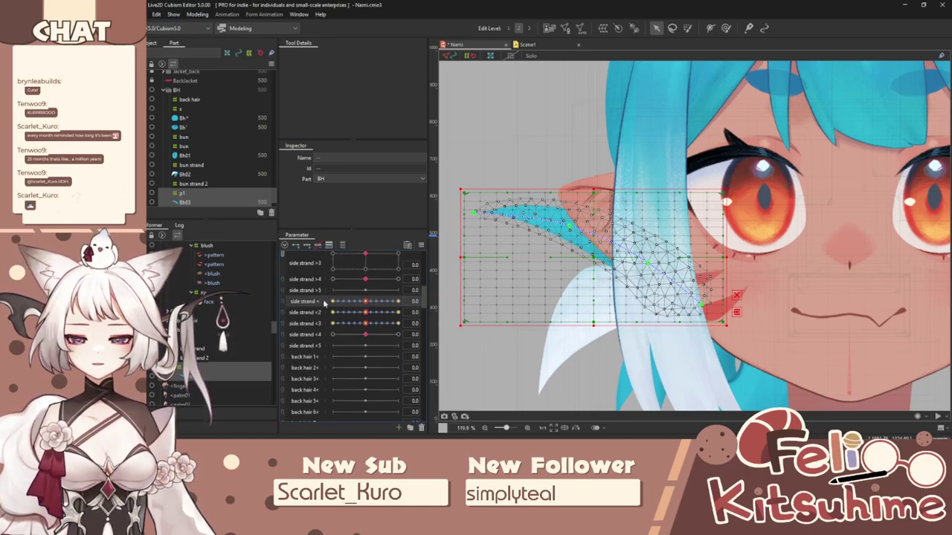
left_click(319, 326, "shift")
right_click(319, 325)
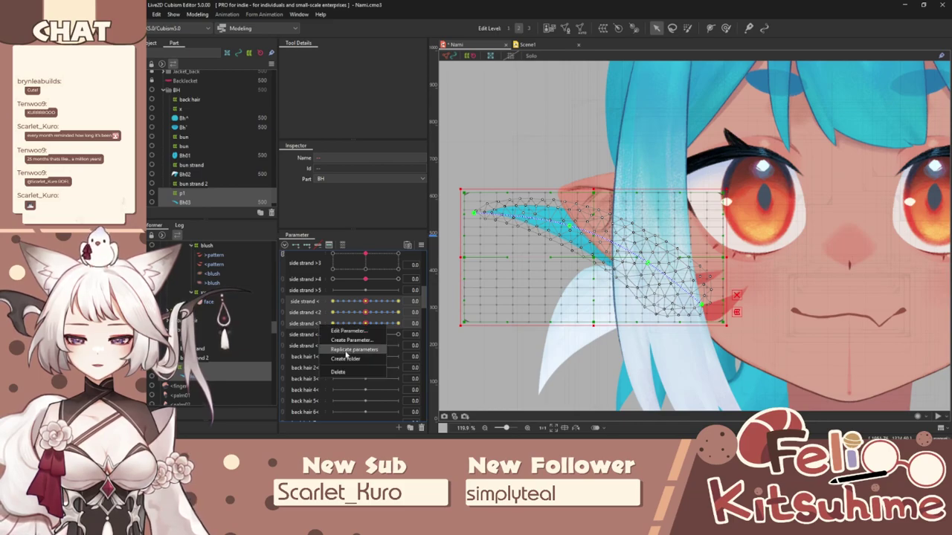
left_click(345, 351)
mouse_move(320, 322)
left_mouse_down()
mouse_move(319, 339)
mouse_move(323, 317)
left_mouse_up()
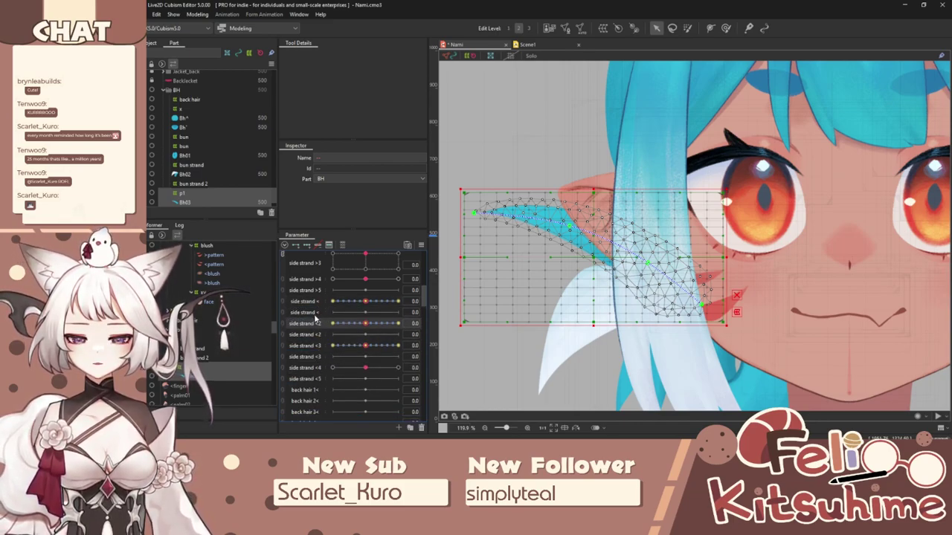
left_click(315, 313)
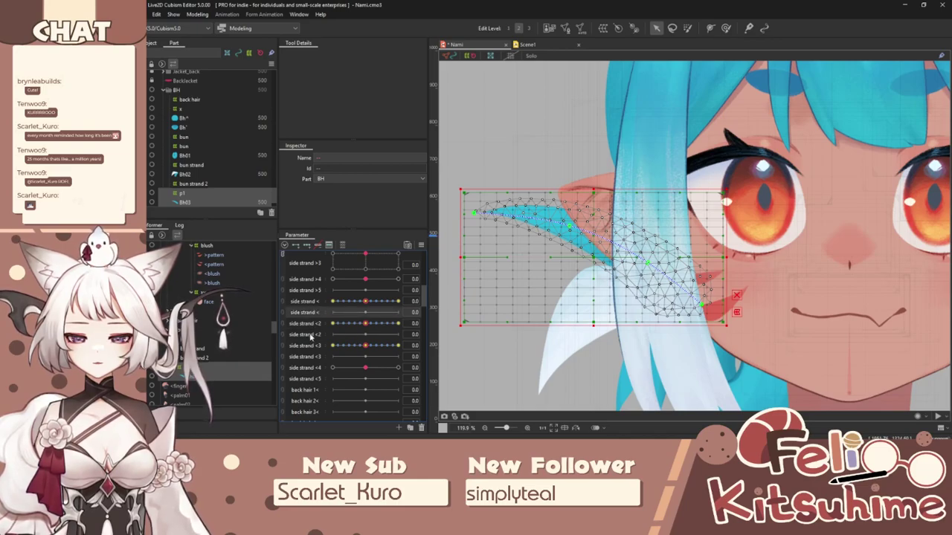
left_click_drag(312, 313, 313, 359)
Step: Rename the replicated side strand < parameter as "back bun hair1"
right_click(313, 358)
left_click(341, 361)
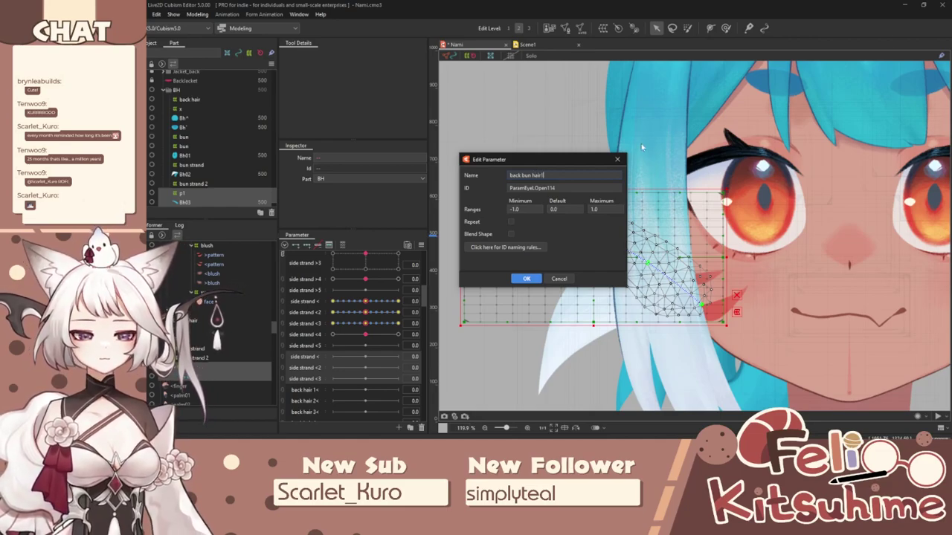
left_click(528, 279)
Step: Rename the copied side strand <2 and side strand <3 parameters as "back bun hair2" and "back bun hair3"
right_click(313, 358)
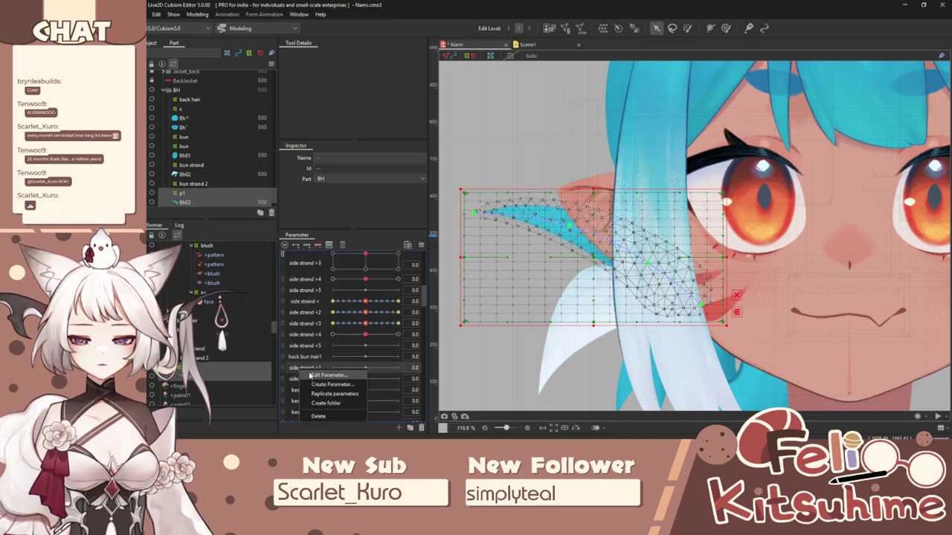
left_click(319, 374)
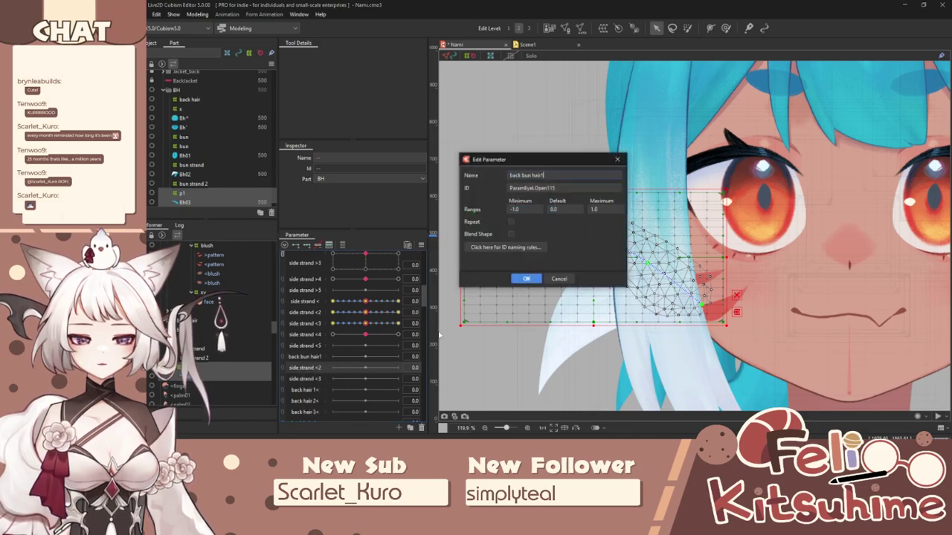
left_click(526, 278)
right_click(303, 380)
left_click(316, 392)
type("back bun hair1")
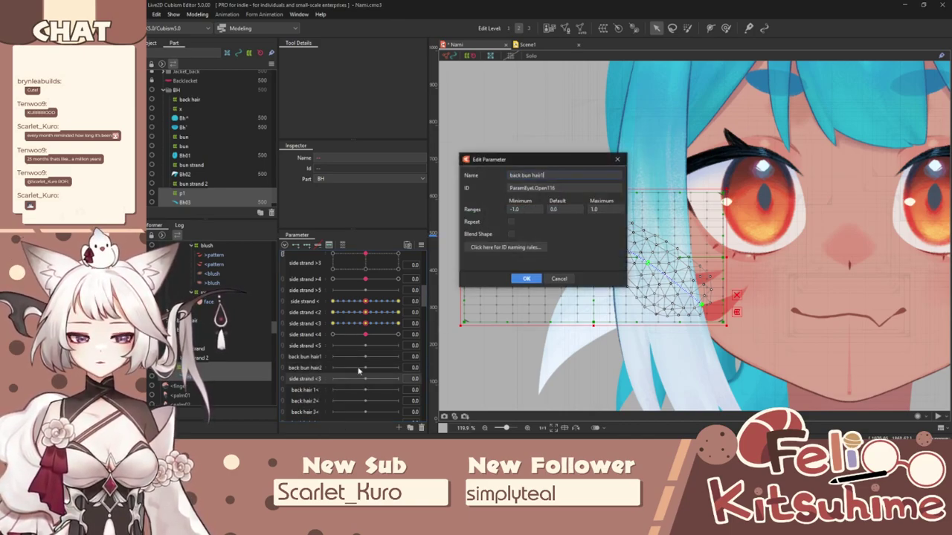
left_click(526, 278)
Step: Transfer the keyforms of p1 and Bh03 from side strand < to the back bun hair1 parameter
right_click(441, 301)
left_click(455, 312)
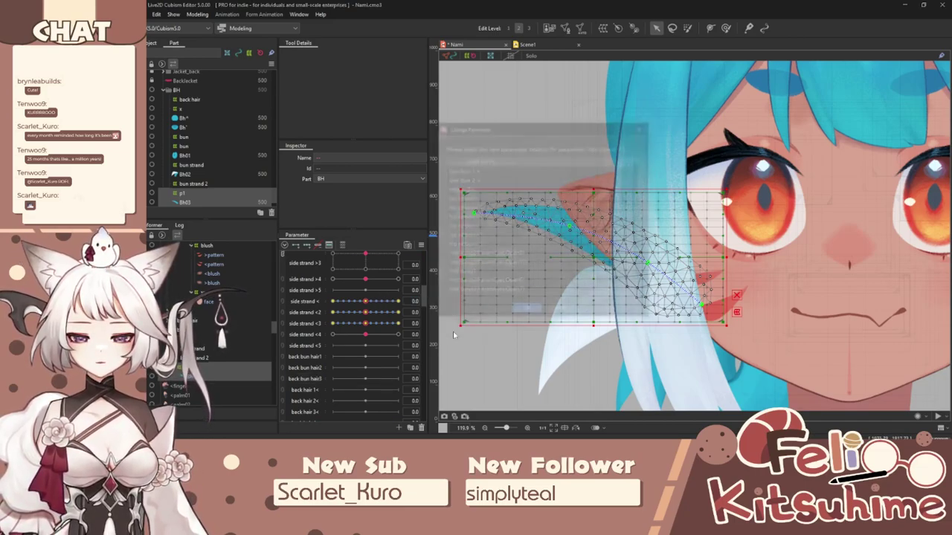
scroll(508, 256, "down", 4)
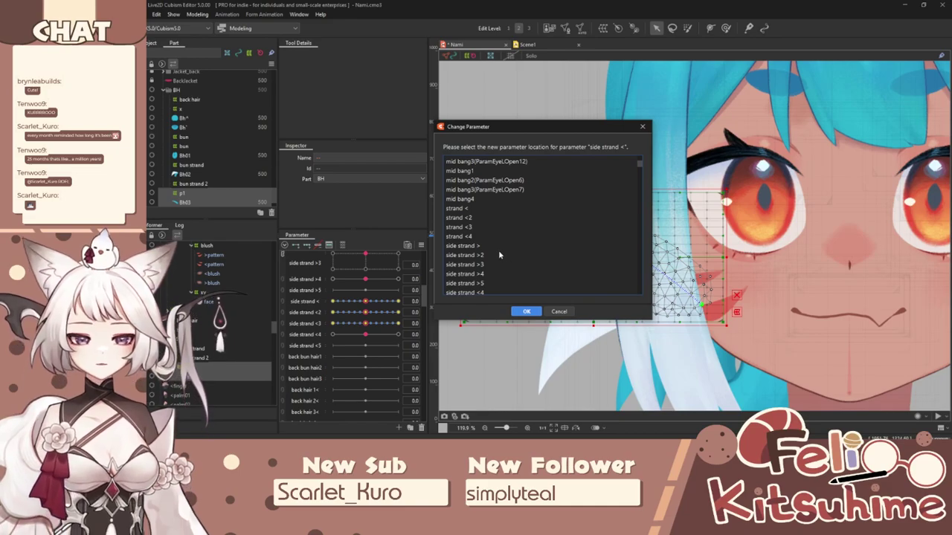
scroll(498, 250, "down", 2)
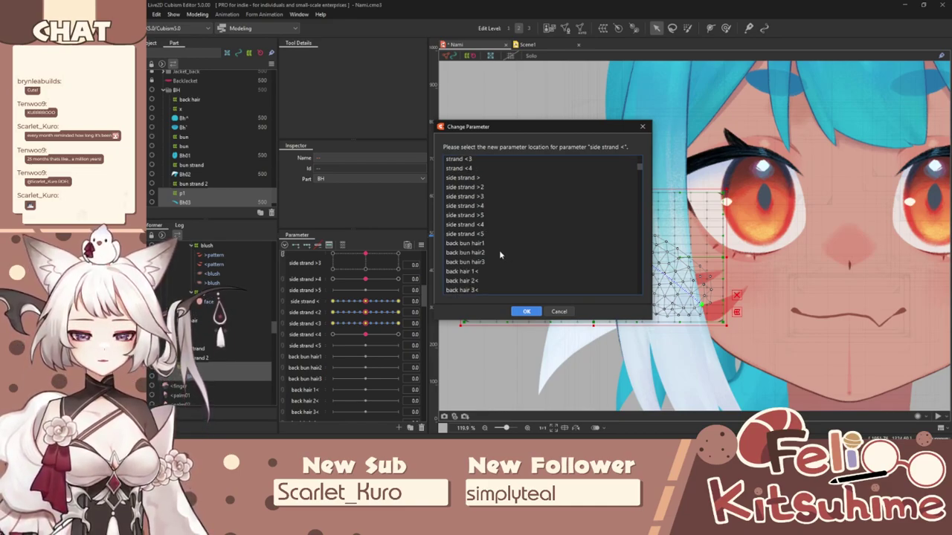
left_click(499, 250)
left_click(526, 311)
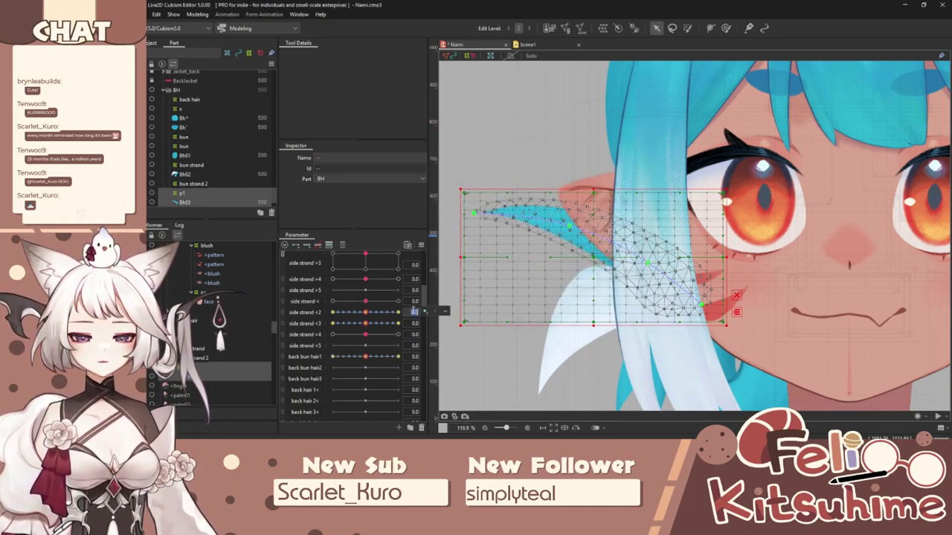
Step: Transfer the selected objects' keyforms from side strand <2 to the back bun hair2 parameter
left_click(423, 312)
left_click(458, 340)
scroll(479, 257, "down", 3)
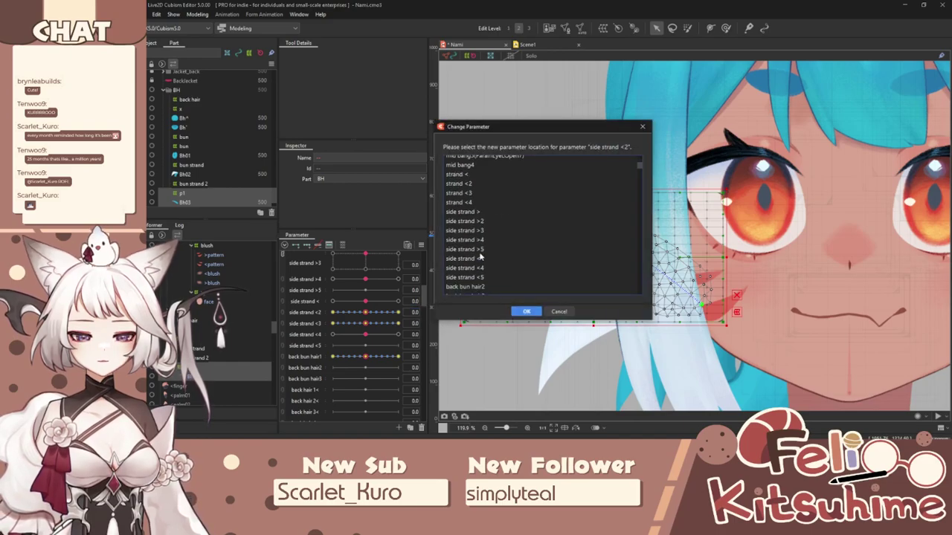
scroll(482, 252, "down", 4)
left_click(508, 185)
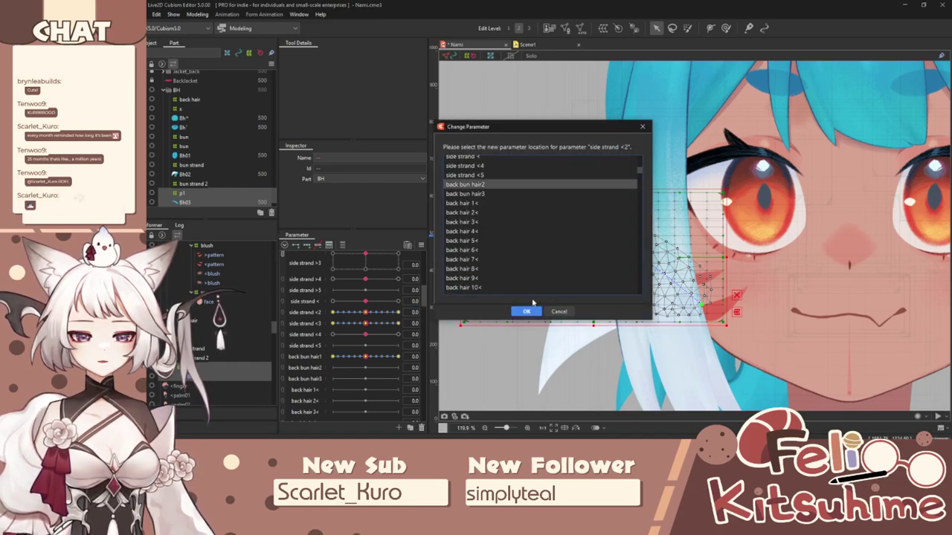
left_click(526, 310)
Step: Transfer the selected objects' keyforms from side strand <3 to the back bun hair3 parameter
left_click(424, 324)
left_click(458, 340)
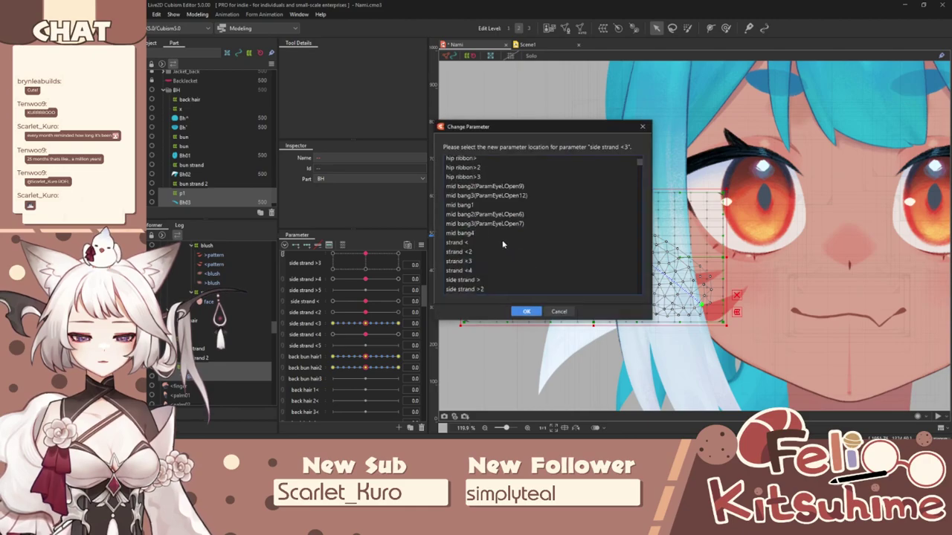
scroll(502, 240, "down", 7)
left_click(494, 229)
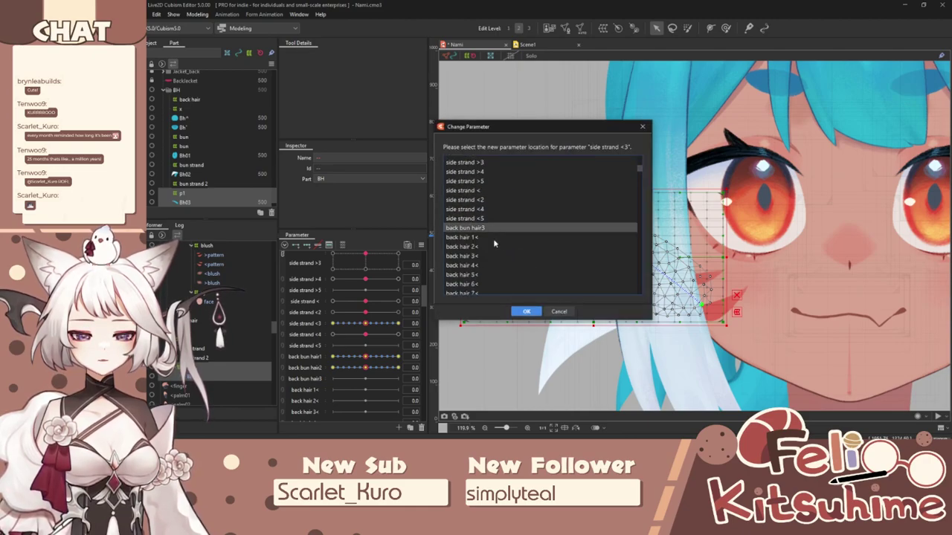
left_click(526, 312)
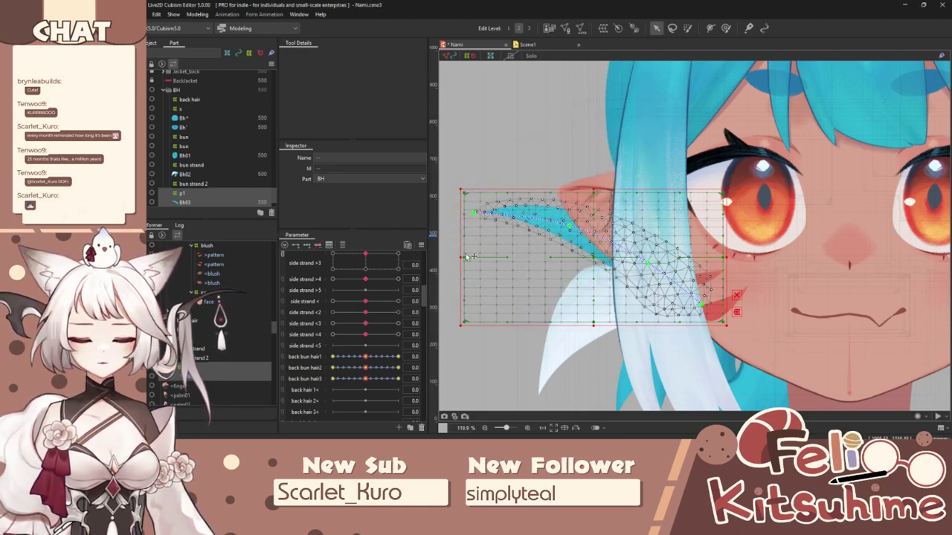
Step: In the physics settings, duplicate the side bangs < group under the name "bun"
scroll(586, 258, "down", 5)
scroll(601, 287, "up", 5)
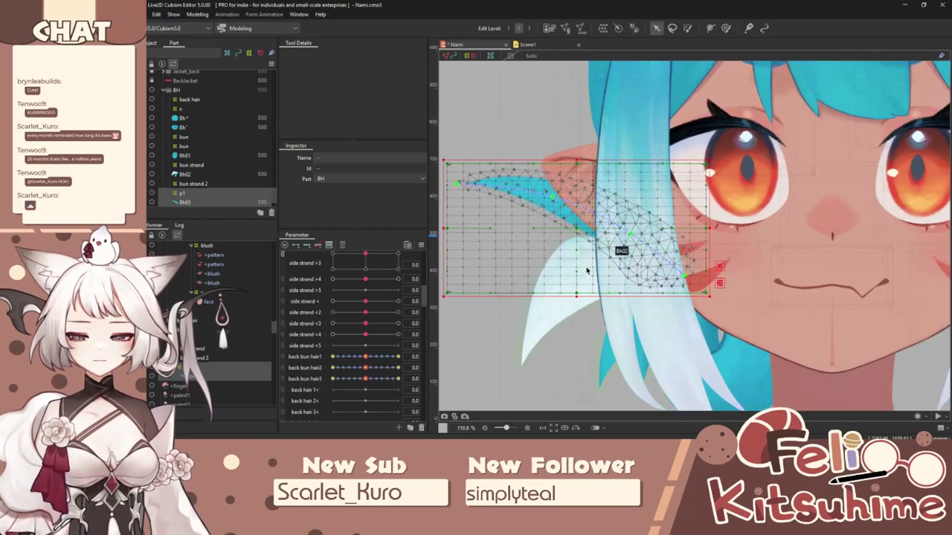
left_click(209, 14)
left_click(238, 183)
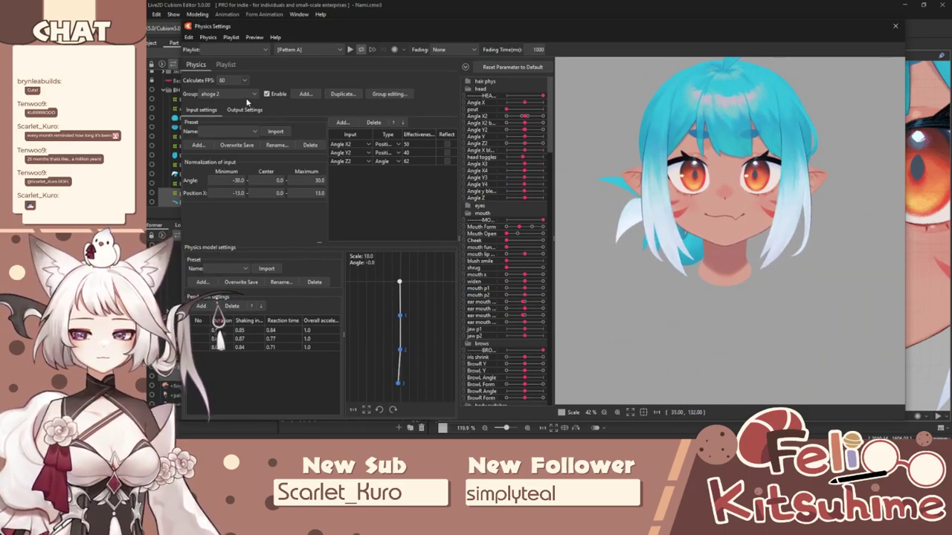
left_click(245, 93)
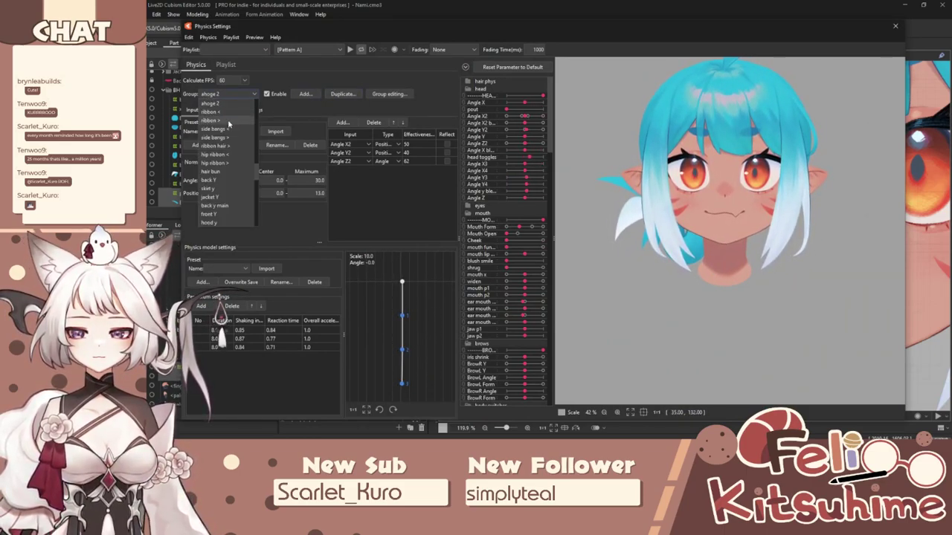
left_click(223, 129)
left_click(342, 94)
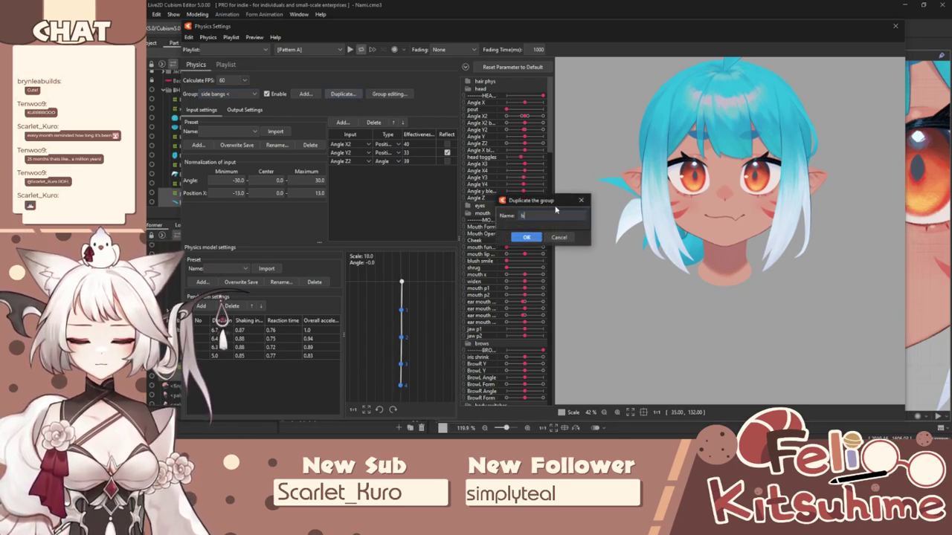
type("bun")
left_click(527, 238)
Step: Replace the bun group's side strand outputs with back bun hair1, back bun hair2 and back bun hair3
left_click(244, 110)
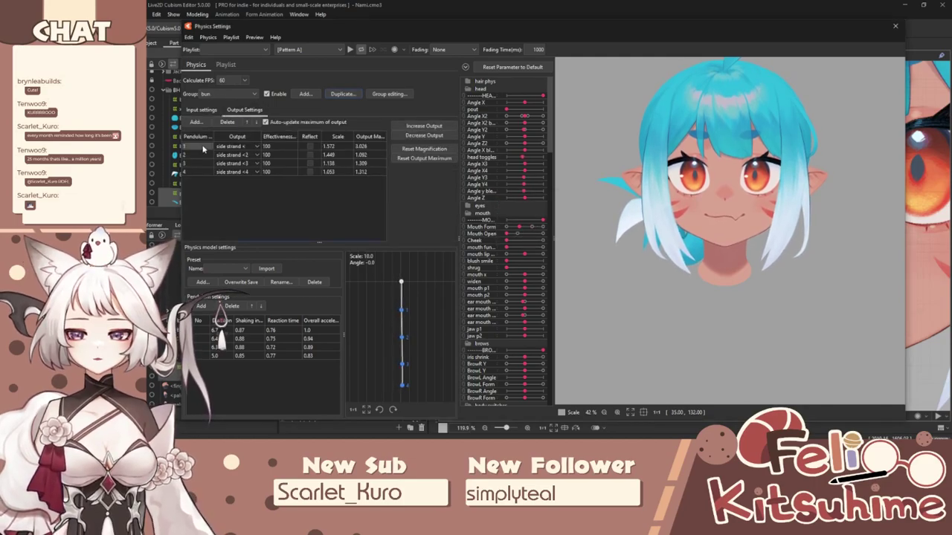
left_click(225, 122)
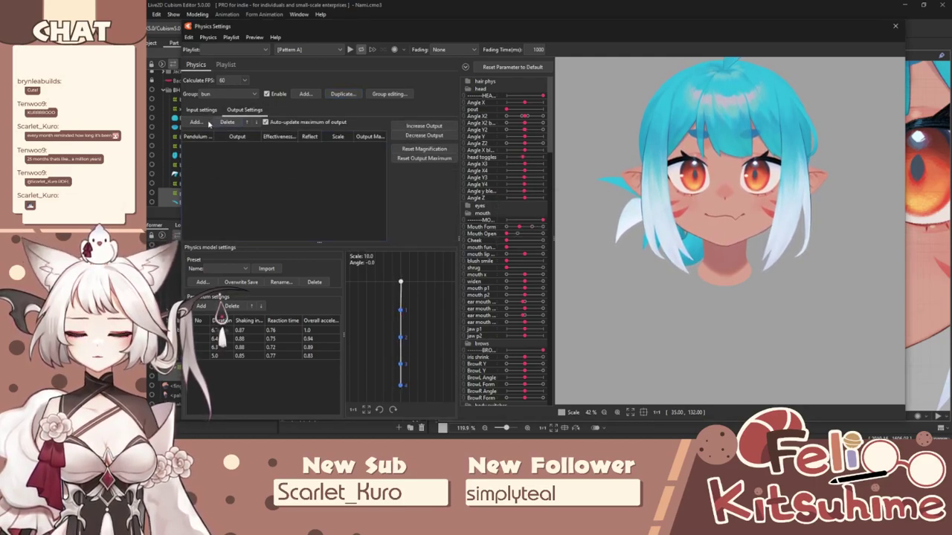
left_click(196, 122)
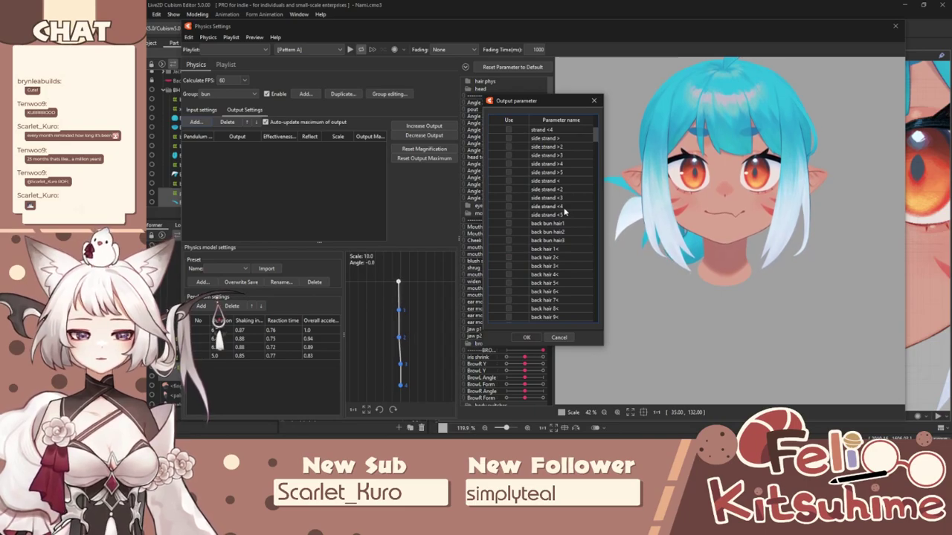
scroll(564, 213, "down", 2)
left_click_drag(555, 190, 560, 203)
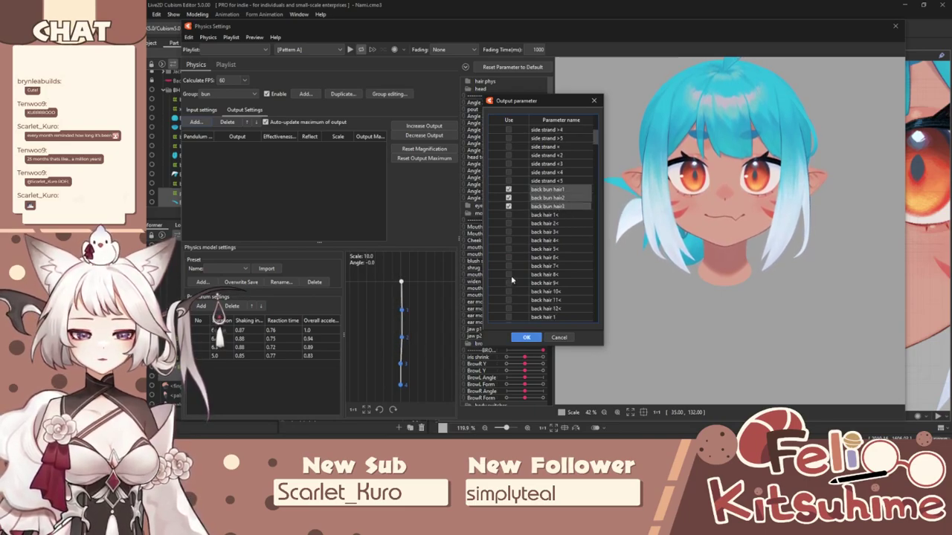
left_click(526, 336)
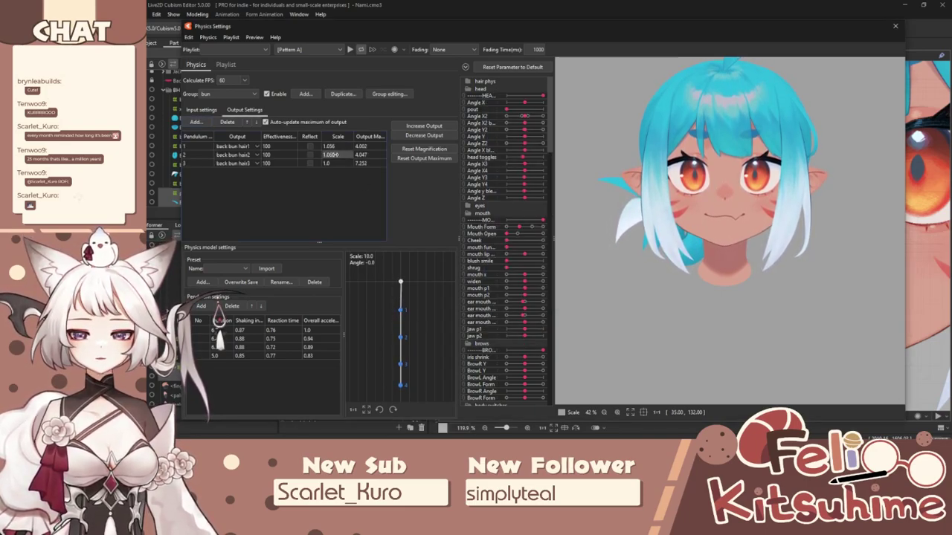
Step: Set the output scales of back bun hair1, 2 and 3 to 1.071, 1.082 and 1.057 while previewing the sway up close
left_click_drag(328, 164, 345, 163)
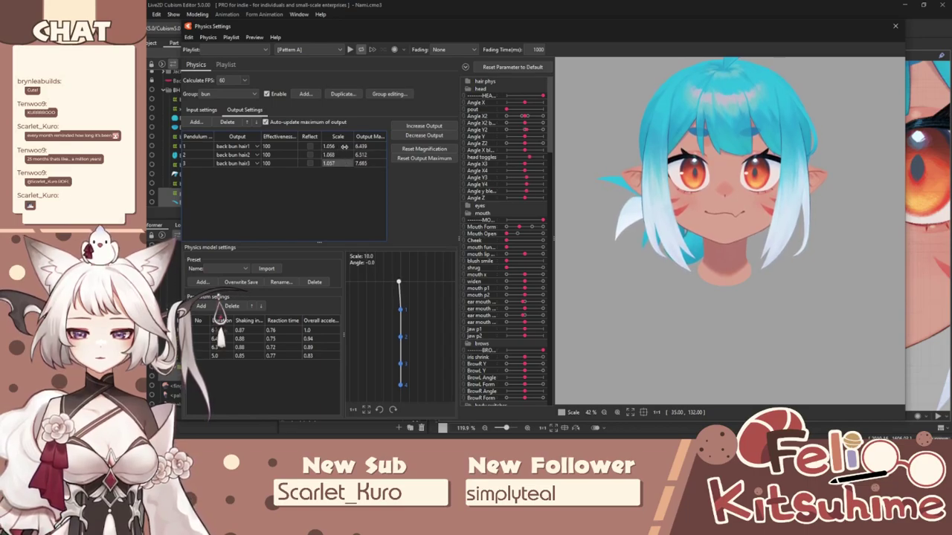
left_click(217, 110)
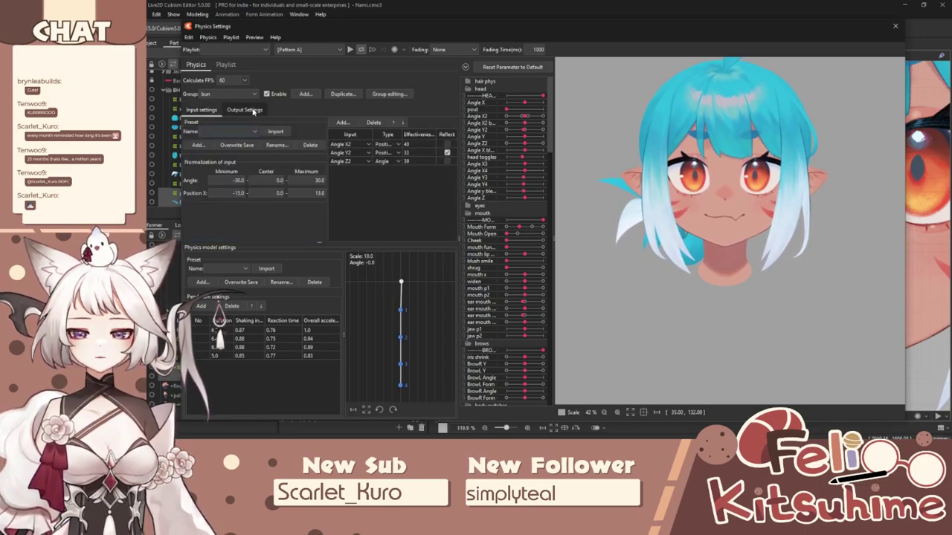
left_click(253, 110)
mouse_move(733, 199)
left_mouse_down()
mouse_move(880, 216)
mouse_move(574, 219)
mouse_move(886, 211)
mouse_move(721, 185)
left_mouse_up()
scroll(721, 184, "up", 3)
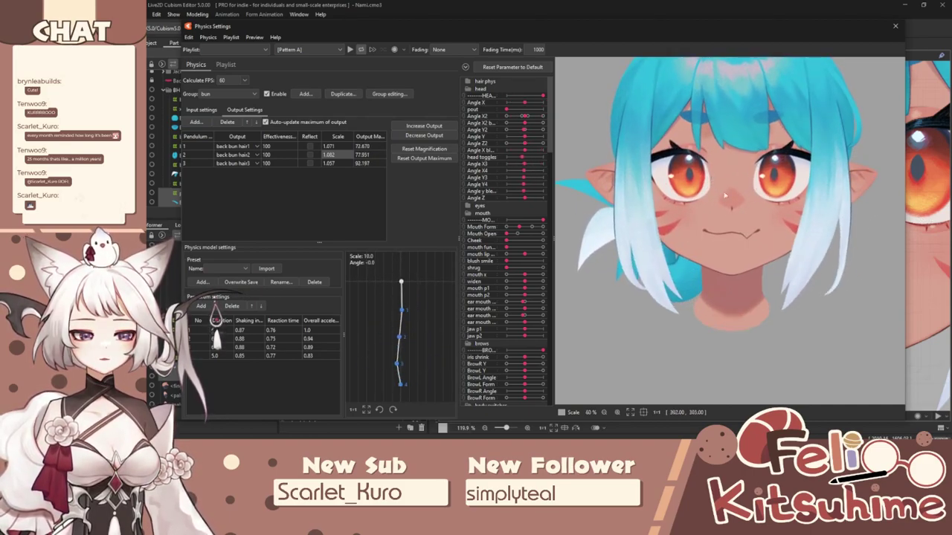
Step: Leave the physics settings, set back bun hair1, 2 and 3 to 1.0 and invert the keyforms of all three
left_click(895, 26)
left_click_drag(357, 362, 399, 366)
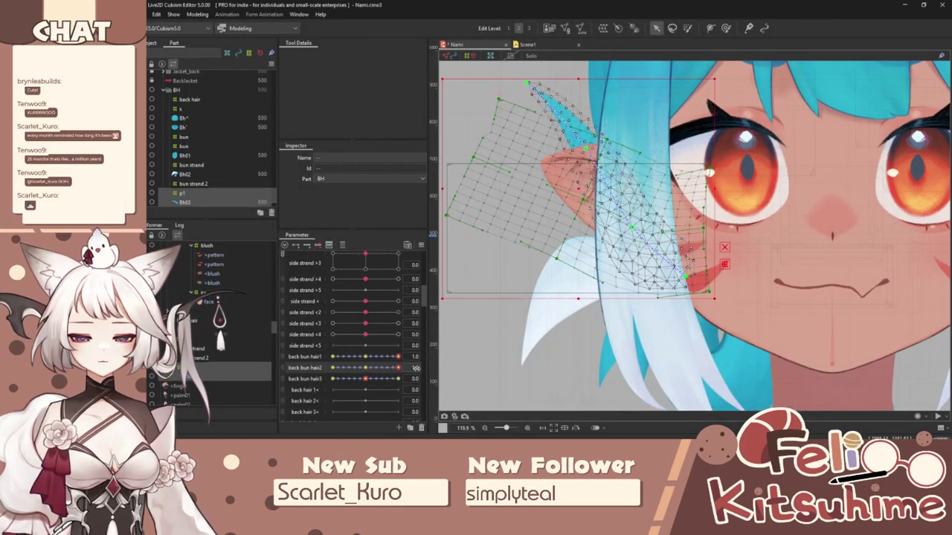
left_click(445, 357)
left_click(464, 366)
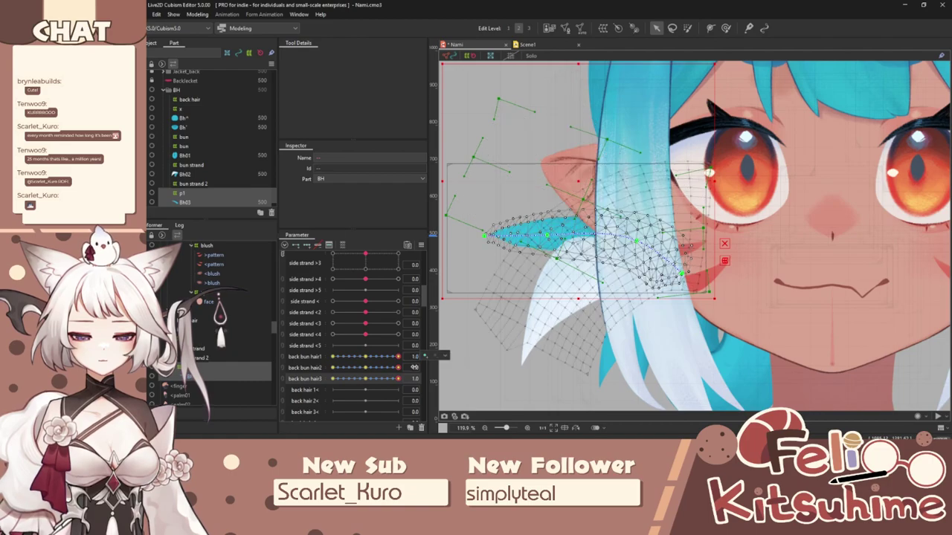
left_click(445, 366)
left_click(464, 377)
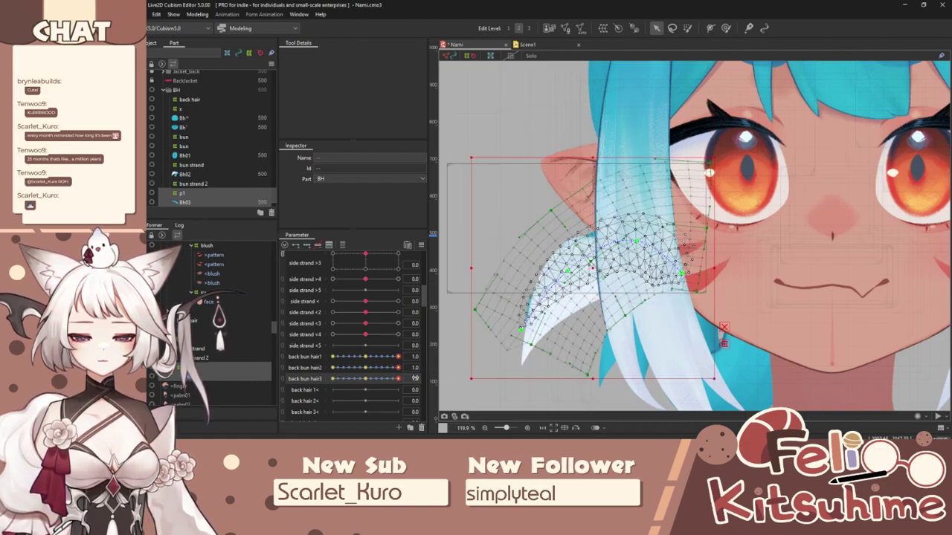
left_click(445, 378)
left_click(464, 389)
Step: Tune the bun physics against preview head movements, with output scales 1.226, 1.176 and 1.146 and second and third pendulum durations 7.1
left_click(191, 14)
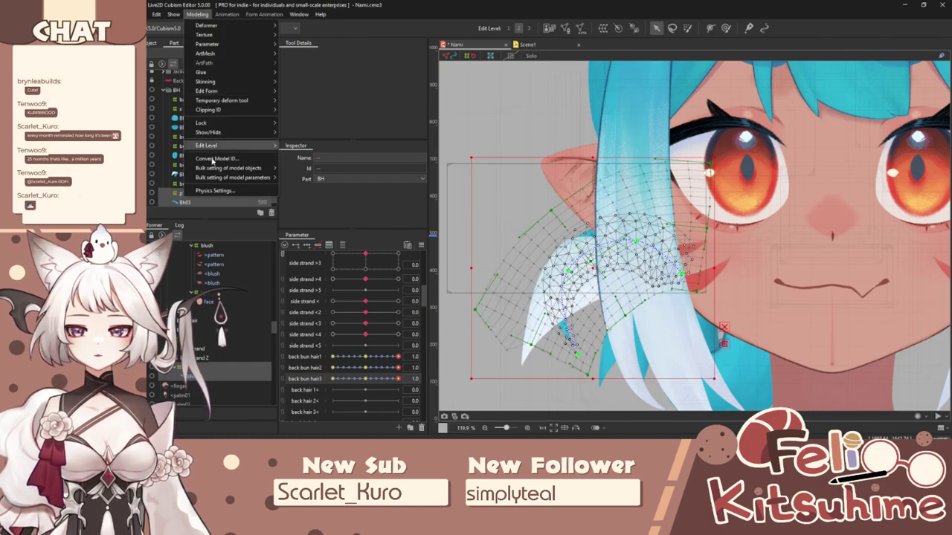
left_click(222, 194)
left_click_drag(737, 136, 921, 266)
scroll(848, 201, "down", 2)
left_click(245, 109)
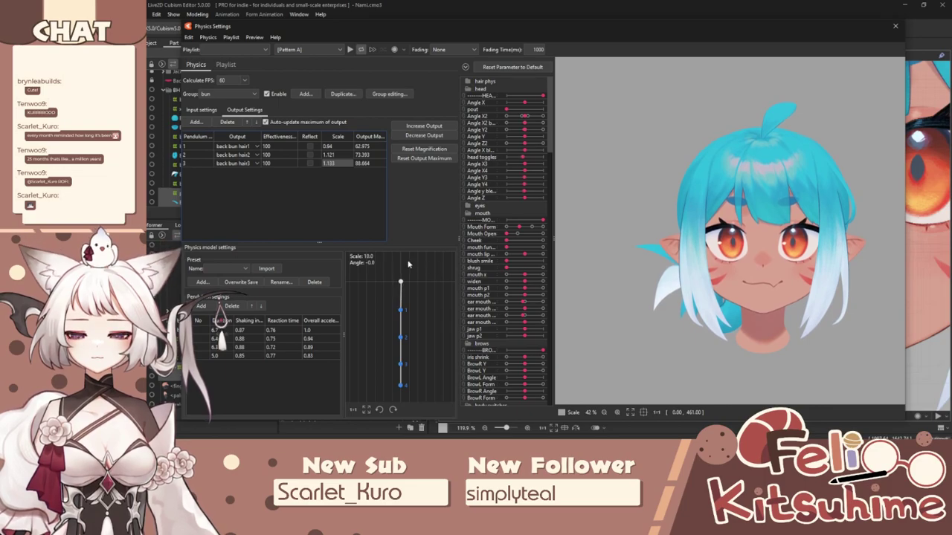
left_click_drag(788, 256, 583, 248)
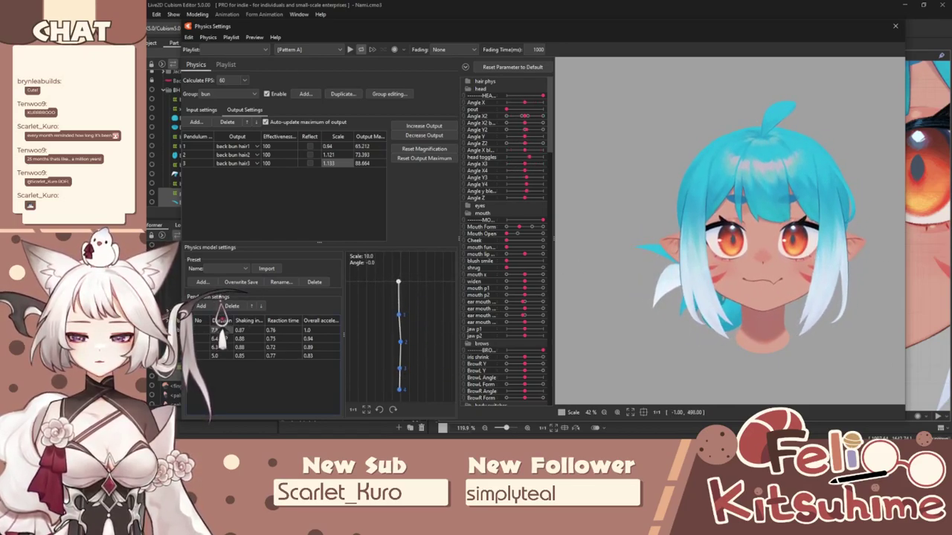
left_click_drag(714, 298, 535, 296)
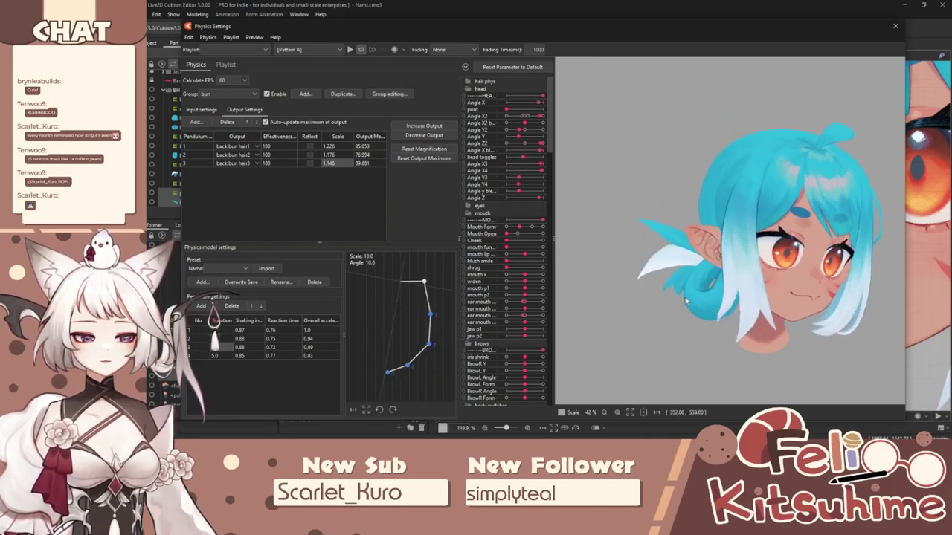
left_click_drag(803, 297, 865, 294)
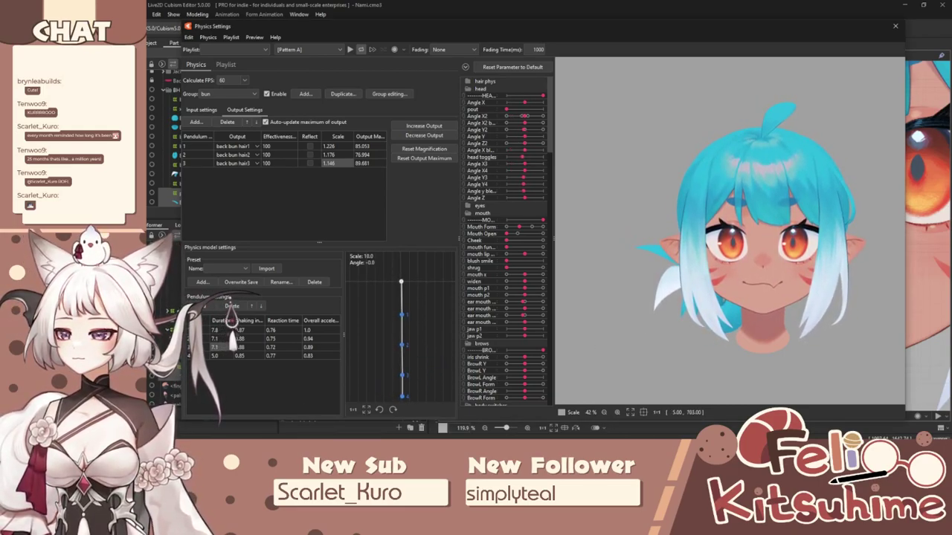
left_click_drag(606, 229, 725, 290)
left_click_drag(582, 306, 943, 266)
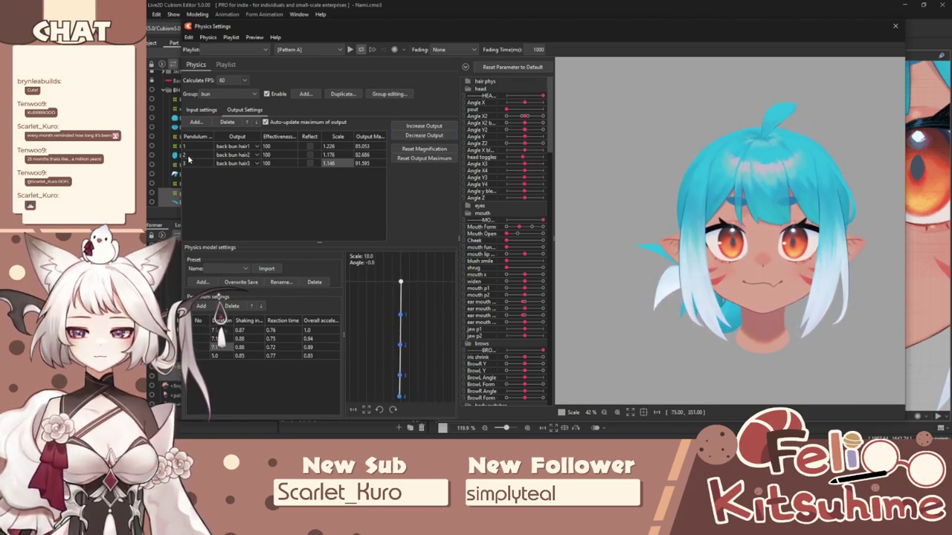
Step: Leave the physics settings and reset back bun hair1, back bun hair2 and back bun hair3 to 0.0
left_click(894, 25)
scroll(638, 202, "down", 3)
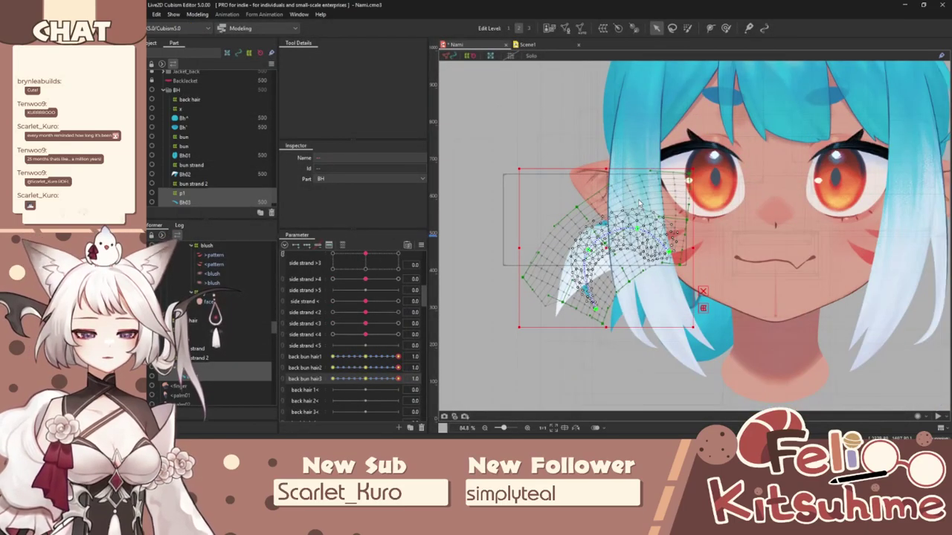
left_click(365, 357)
left_click(365, 368)
left_click(365, 379)
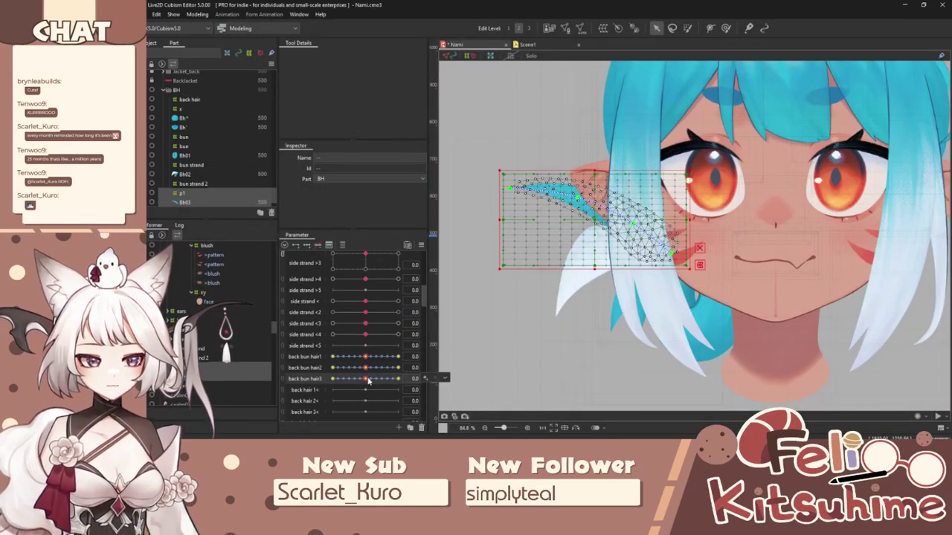
Step: Solo the Bh01 bun mesh, key it on hair bun 1 < and brush-deform it rightward at value 1.0
scroll(621, 273, "down", 3)
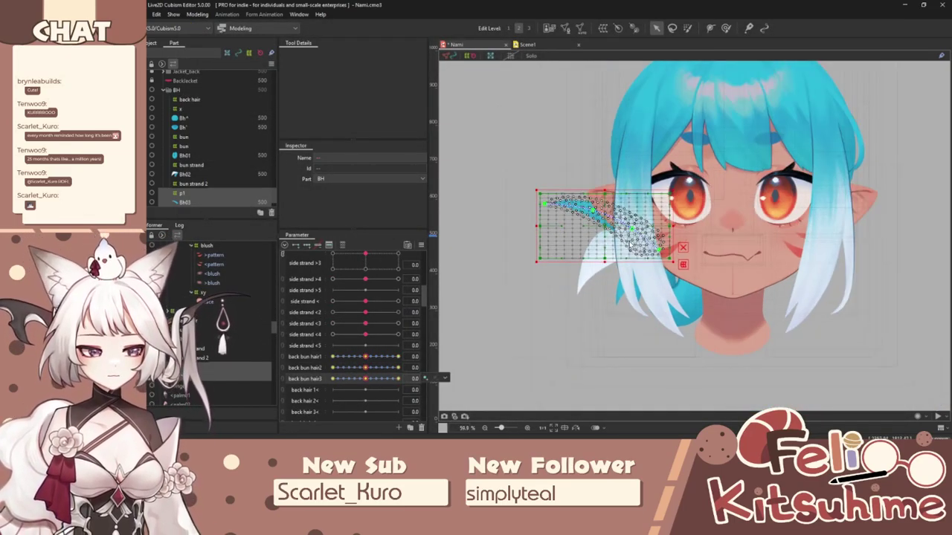
left_click(686, 291)
scroll(685, 291, "up", 3)
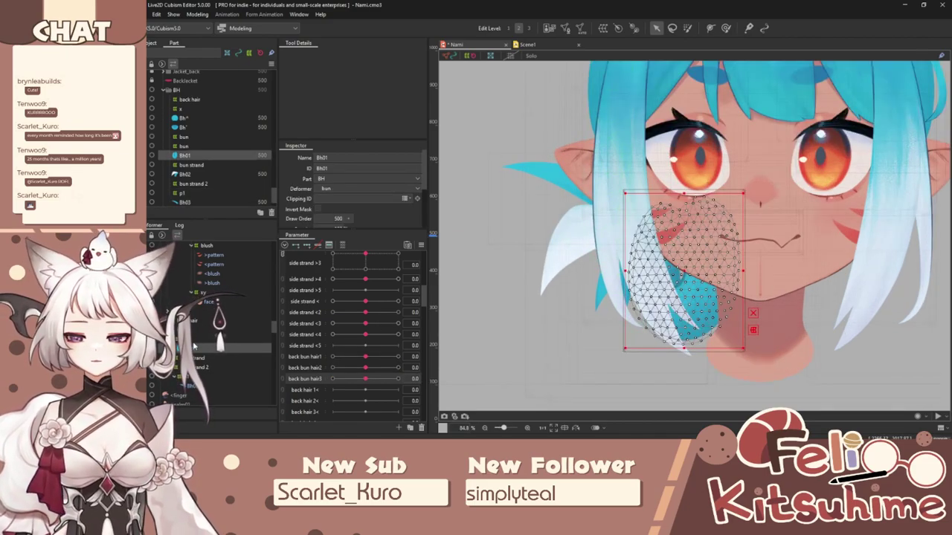
left_click(716, 31)
left_click(725, 29)
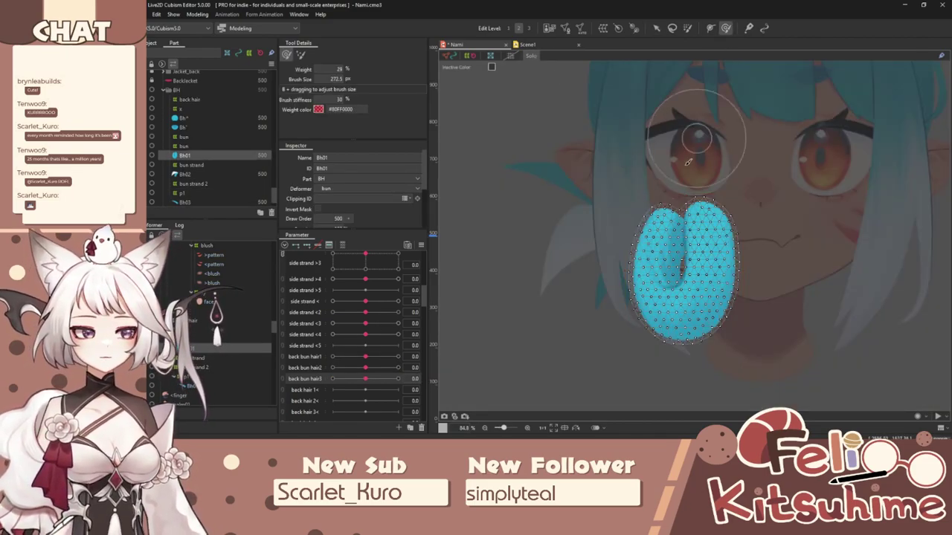
scroll(363, 321, "down", 5)
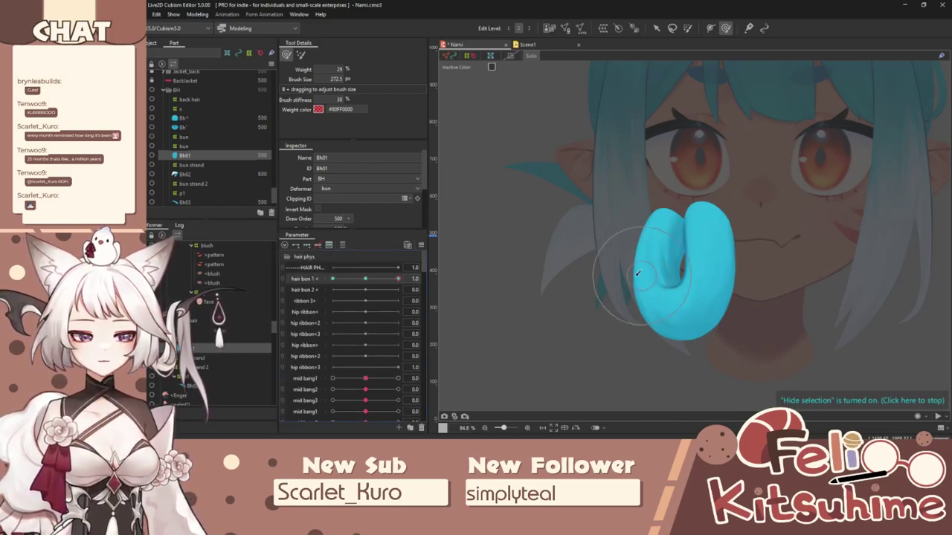
mouse_move(642, 276)
left_mouse_down()
mouse_move(711, 302)
mouse_move(670, 297)
mouse_move(648, 283)
mouse_move(661, 285)
mouse_move(653, 275)
mouse_move(736, 290)
left_mouse_up()
left_click_drag(696, 323, 724, 327)
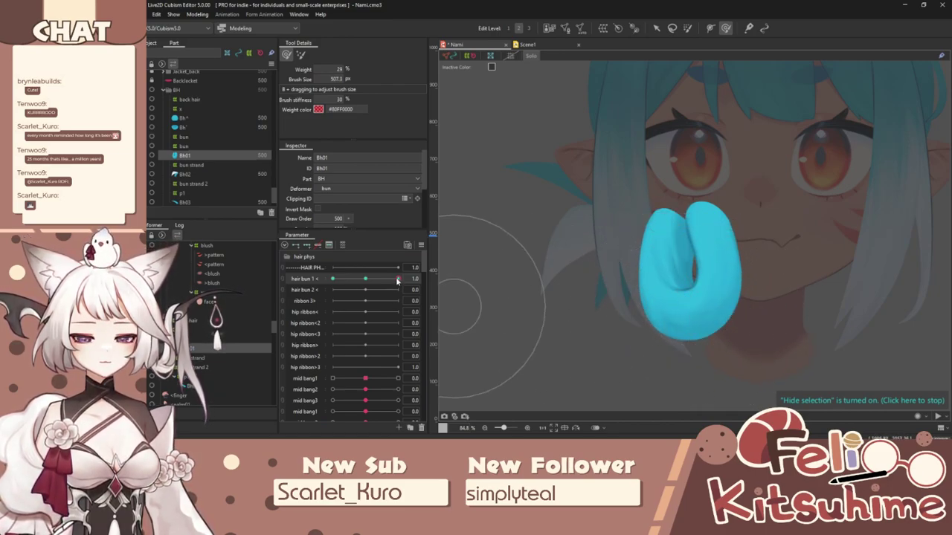
Step: Set hair bun 1 < to -1.0 and brush-deform the Bh01 bun leftward for the opposite keyform
left_click_drag(398, 279, 333, 279)
mouse_move(768, 298)
left_mouse_down()
mouse_move(728, 301)
mouse_move(653, 276)
left_mouse_up()
key("b")
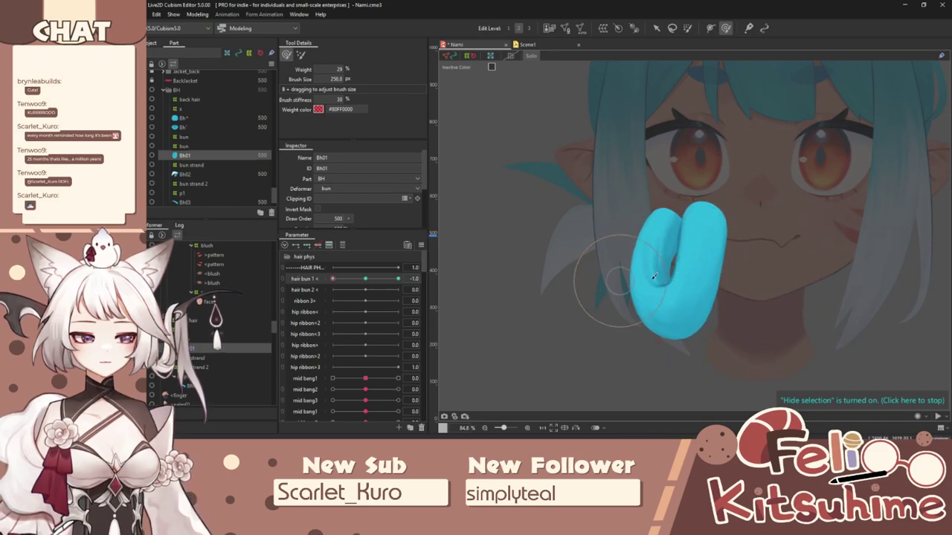
left_click_drag(681, 328, 645, 330)
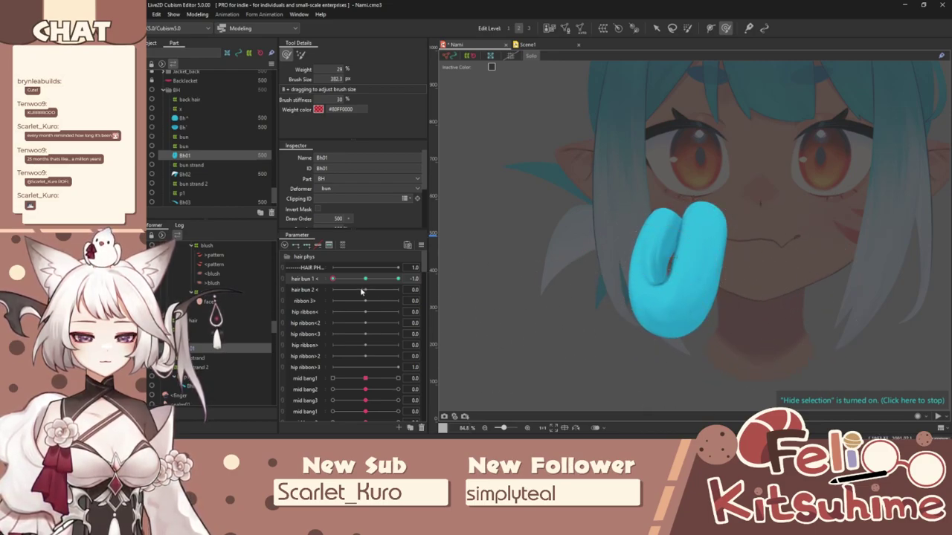
Step: Reset hair bun 1 < to 0.0 and brush-deform the Bh01 bun's lower part at 1.0 and -1.0 of hair bun 2 <
left_click_drag(334, 280, 365, 281)
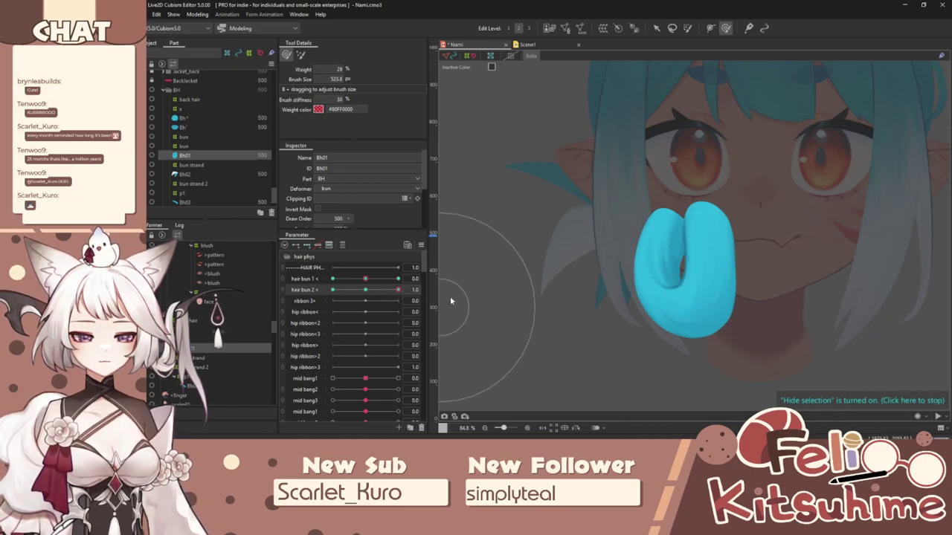
left_click_drag(389, 291, 332, 290)
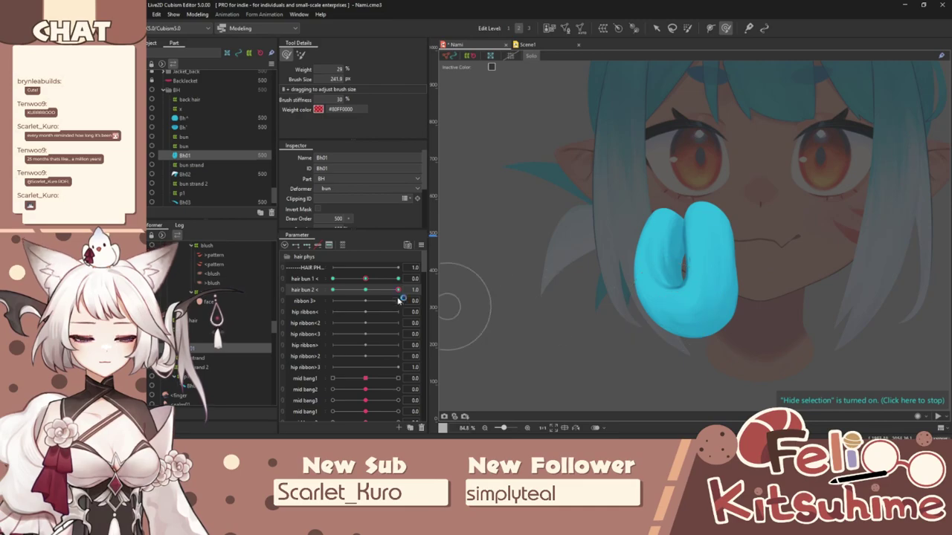
left_click_drag(393, 293, 347, 292)
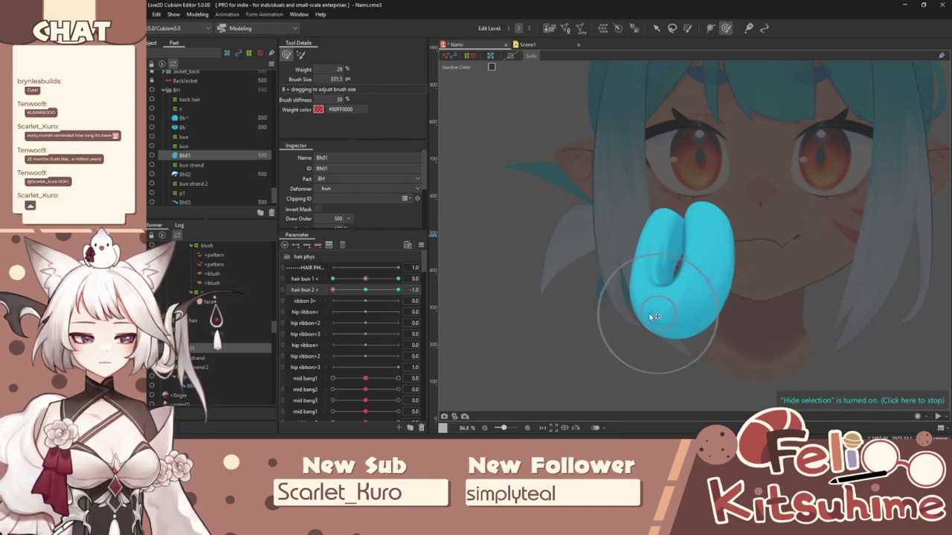
left_click_drag(654, 317, 622, 302)
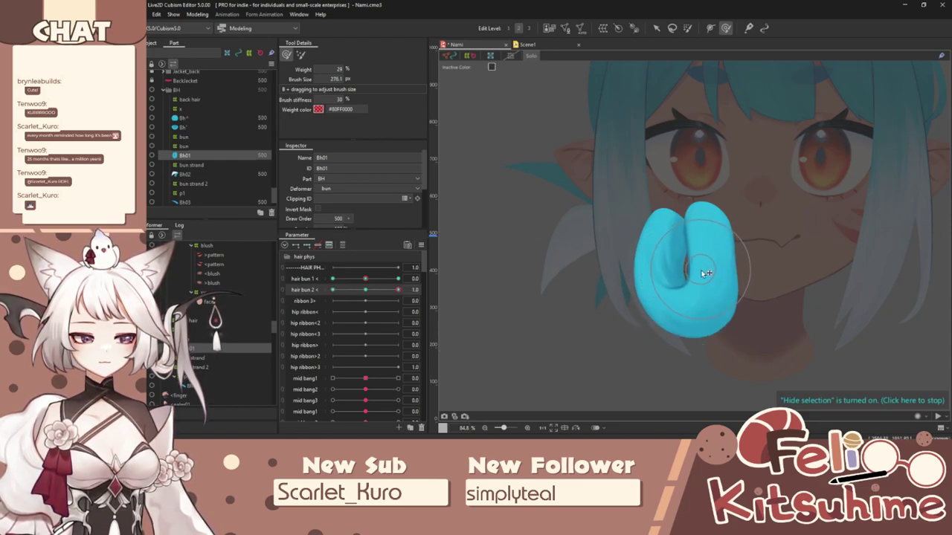
Step: Apply extended interpolation to Bh01's keyforms on hair bun 1 < and hair bun 2 <
right_click(429, 242)
left_click(476, 298)
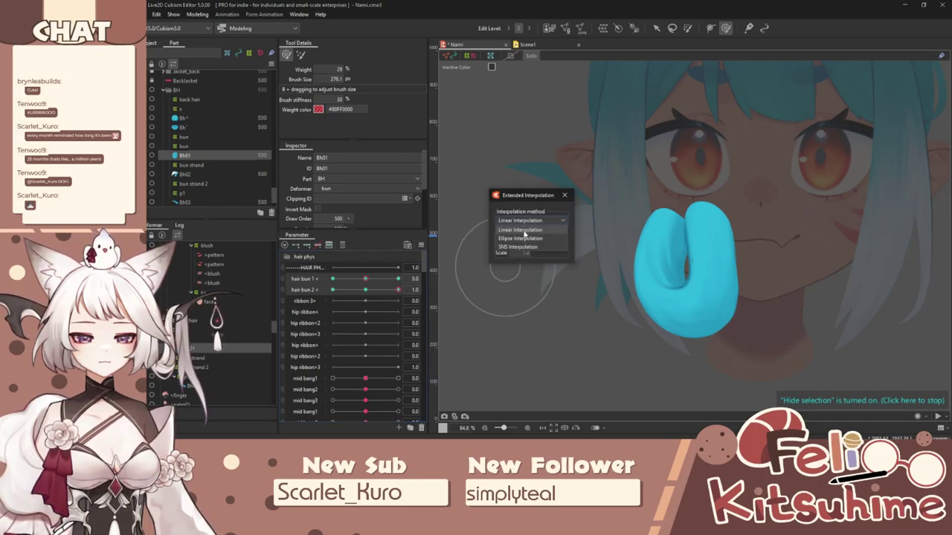
left_click(524, 230)
left_click(562, 195)
Step: Synthesize corners and link hair bun 1 < with hair bun 2 < into one grid, then test their combined motion
left_click(421, 245)
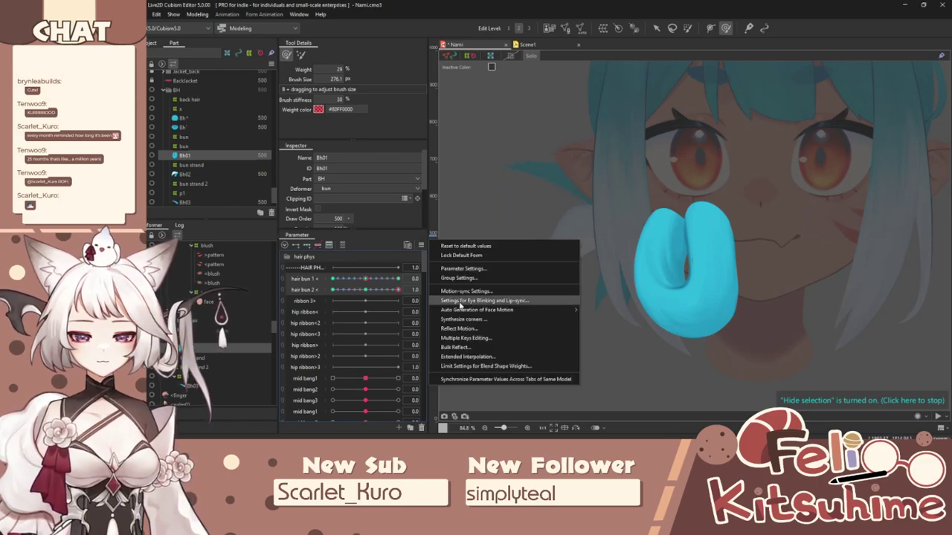
left_click(506, 315)
left_click(525, 304)
left_click(284, 280)
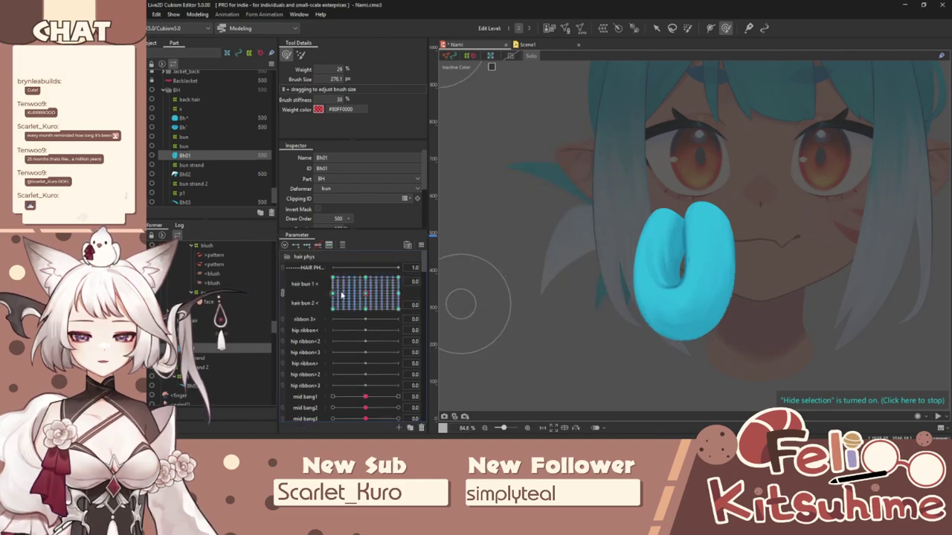
left_click_drag(340, 297, 374, 324)
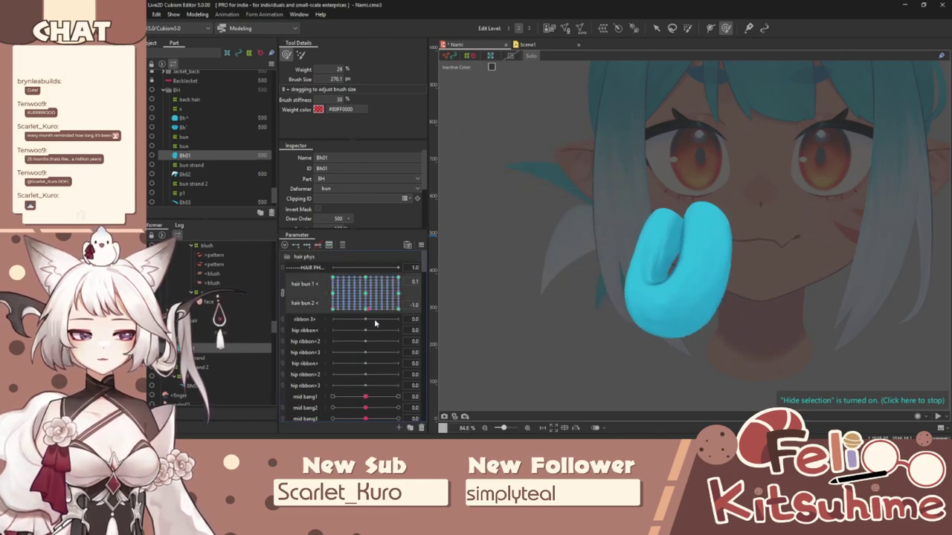
Step: Open the physics settings and preview the bun's sway up close with head movements
left_click(201, 15)
left_click(243, 194)
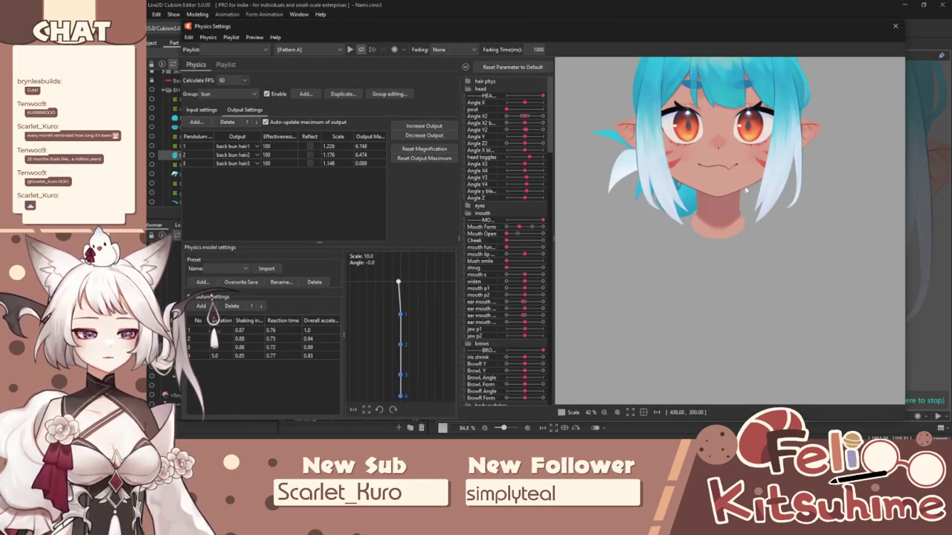
left_click_drag(745, 191, 629, 153)
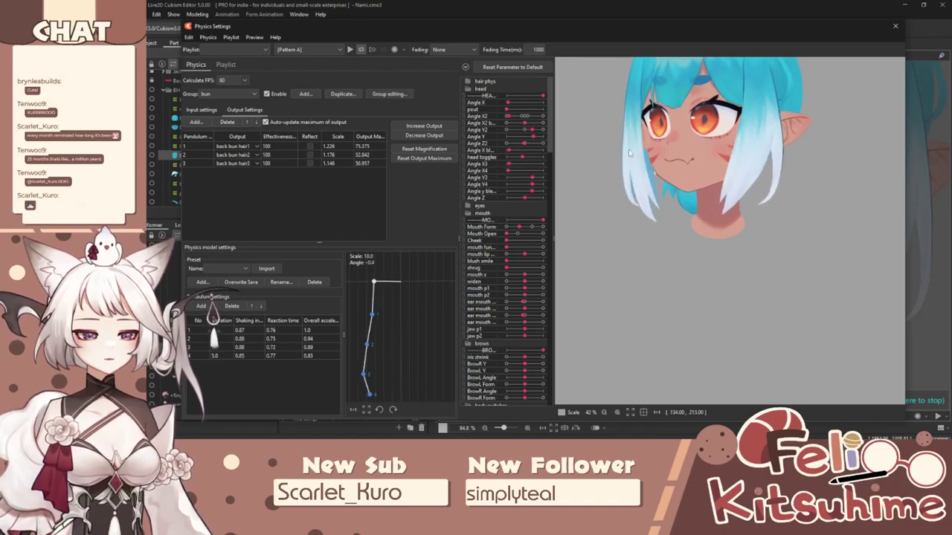
scroll(629, 152, "up", 5)
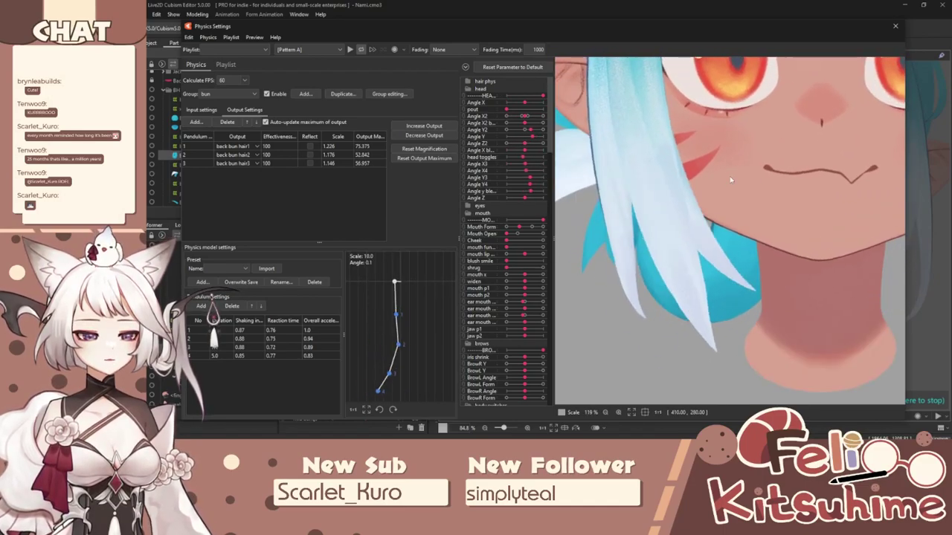
left_click_drag(730, 179, 778, 175)
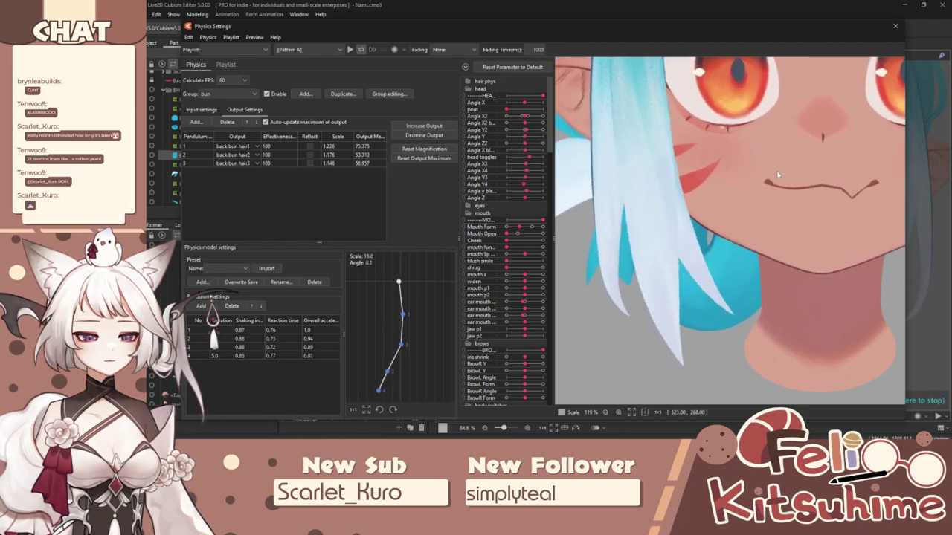
Step: Look through the physics groups, checking side <, ribbon < and side bangs >, and switch to the hair bun group
left_click(240, 94)
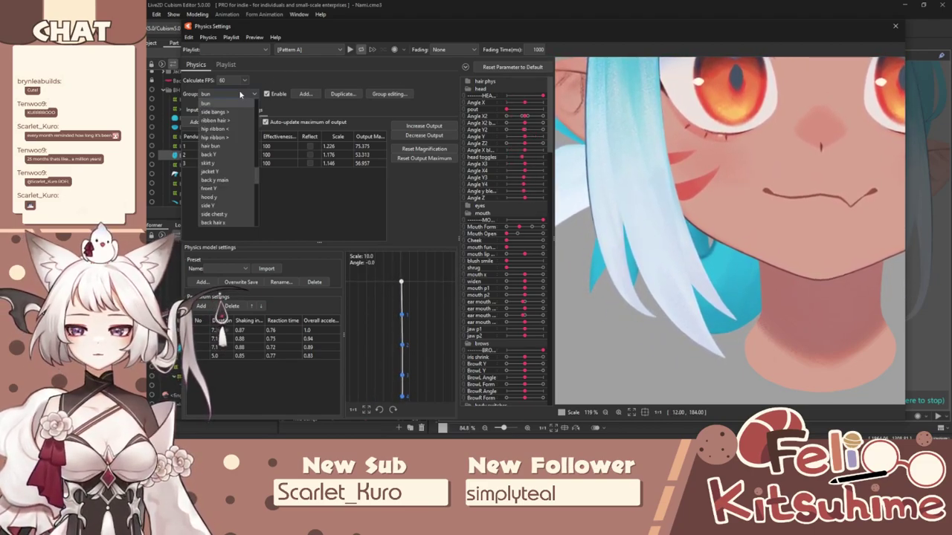
scroll(246, 134, "up", 5)
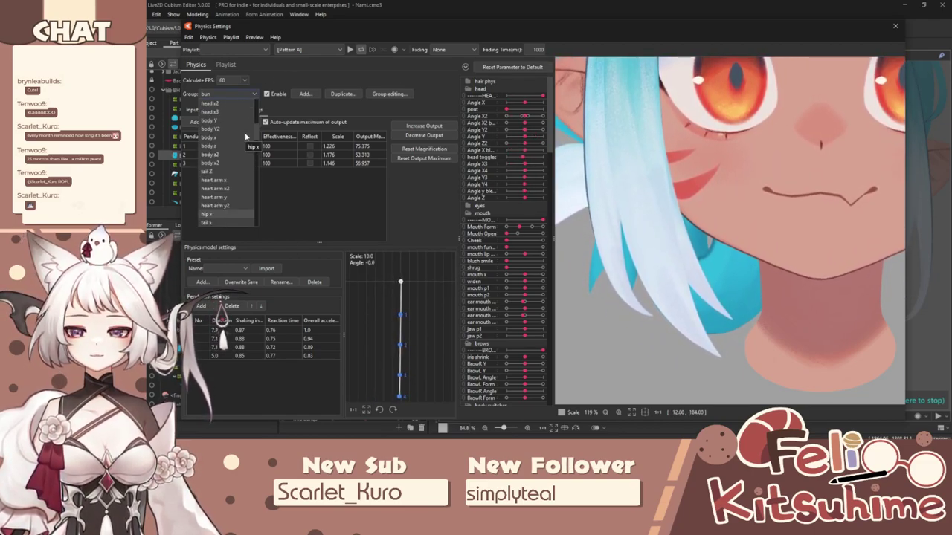
scroll(245, 132, "down", 2)
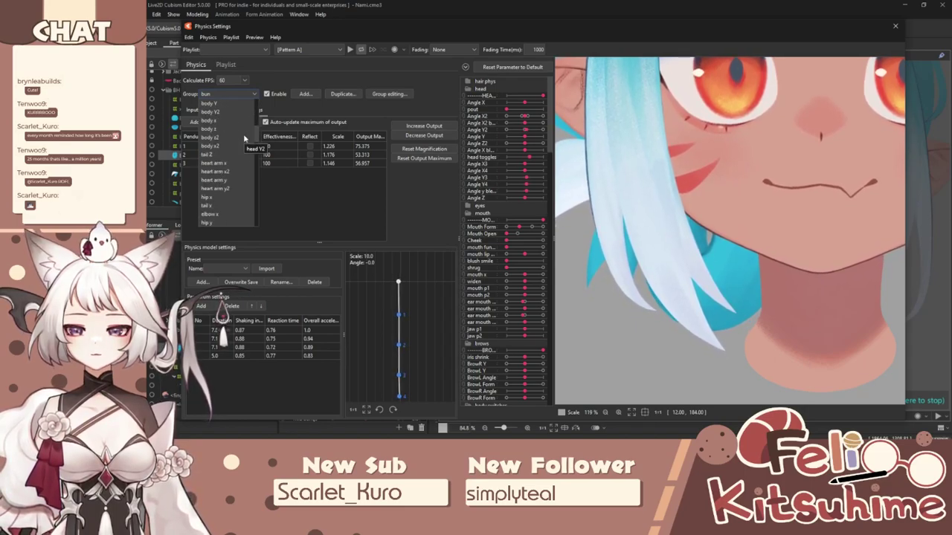
scroll(243, 138, "down", 3)
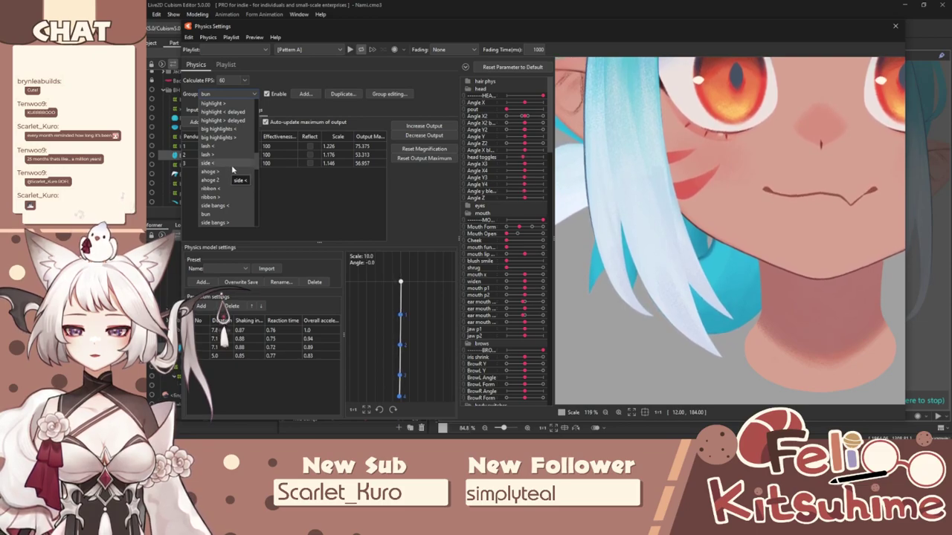
left_click(231, 165)
left_click(234, 93)
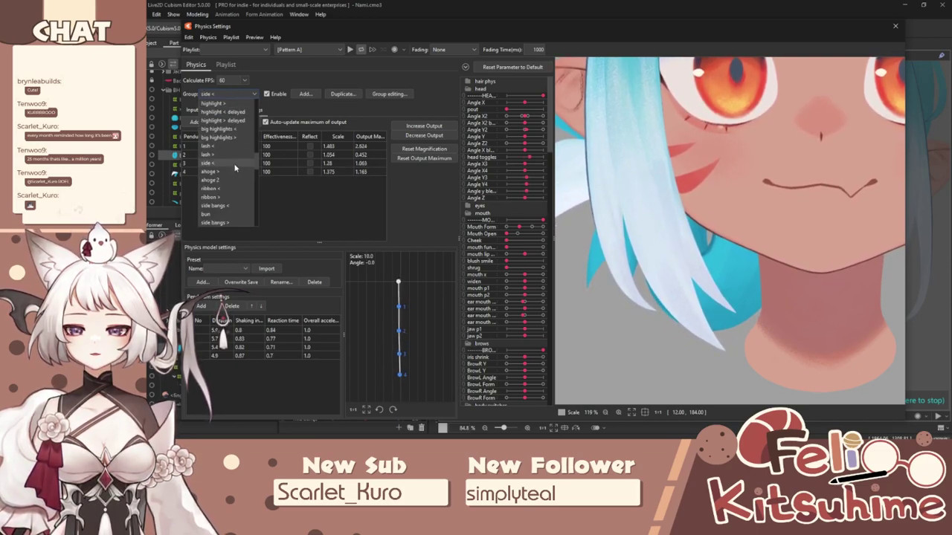
left_click(231, 188)
left_click(233, 92)
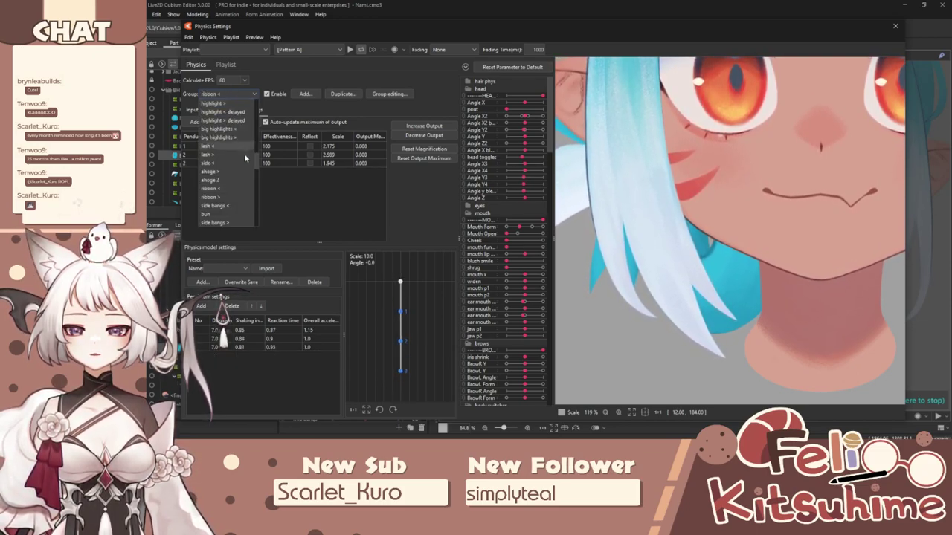
left_click(234, 214)
left_click(241, 96)
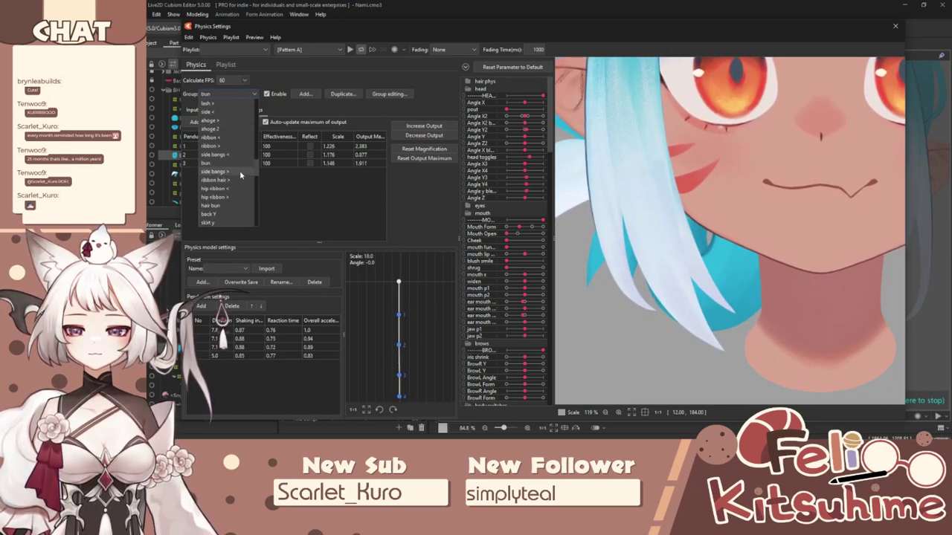
left_click(240, 170)
left_click(239, 95)
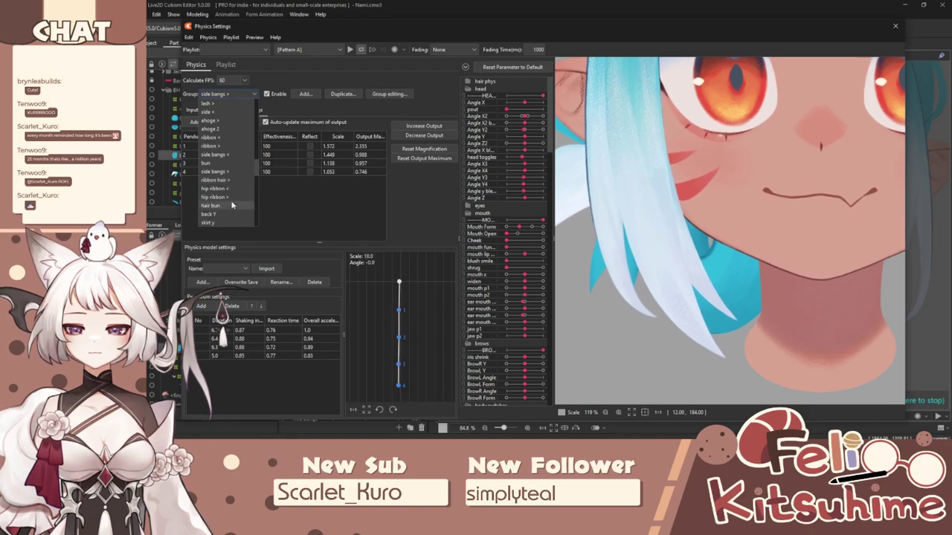
left_click(223, 180)
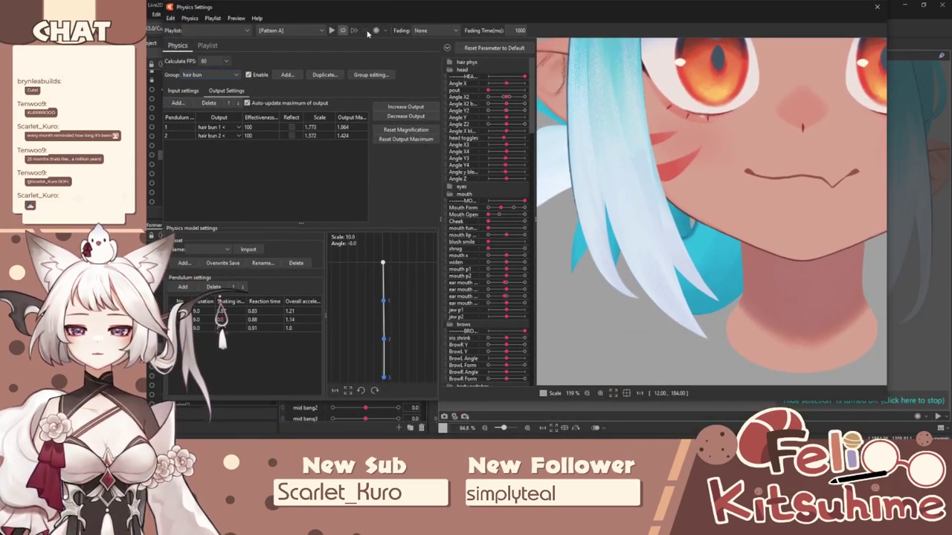
Step: Set all hair bun pendulum durations to 6, test the sway with head movements and leave the physics settings
left_click_drag(363, 9, 368, 31)
left_click(190, 113)
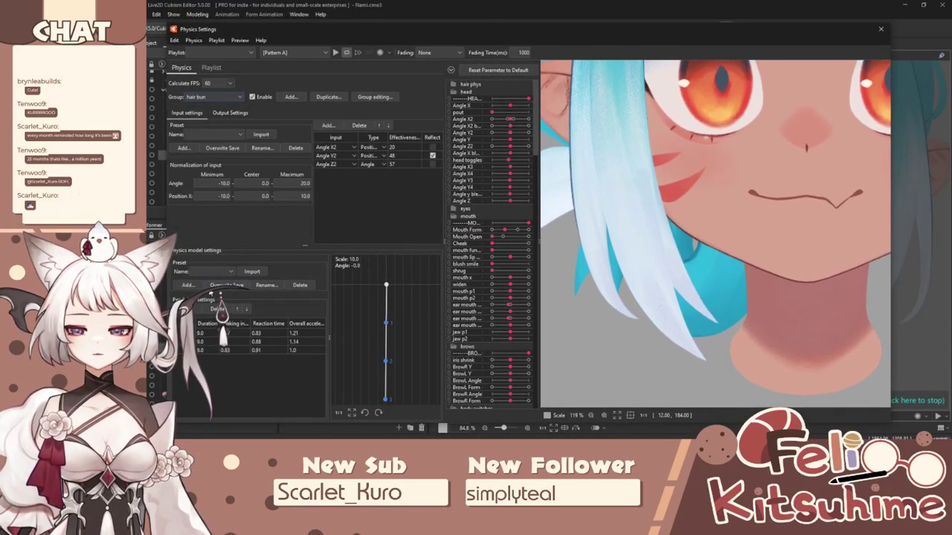
left_click(206, 326)
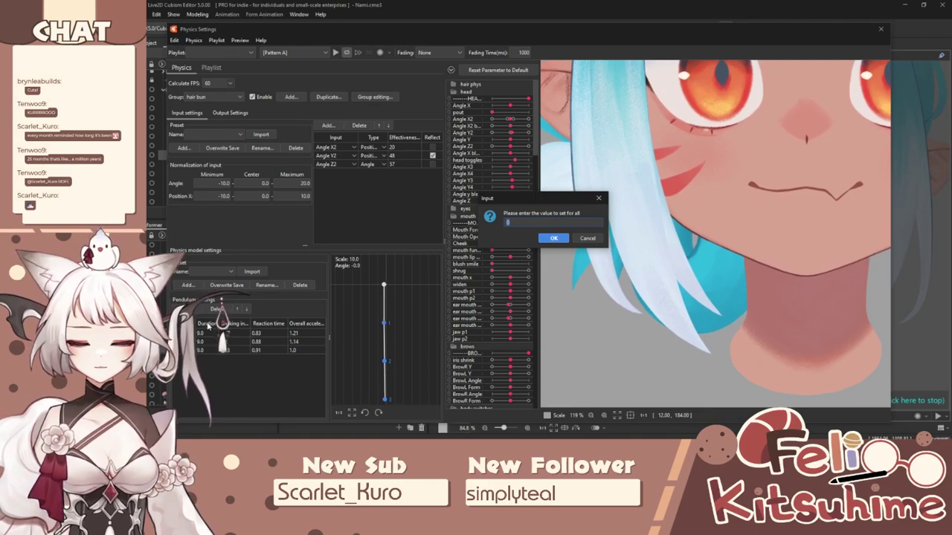
type("6")
key("Return")
left_click_drag(691, 265, 867, 255)
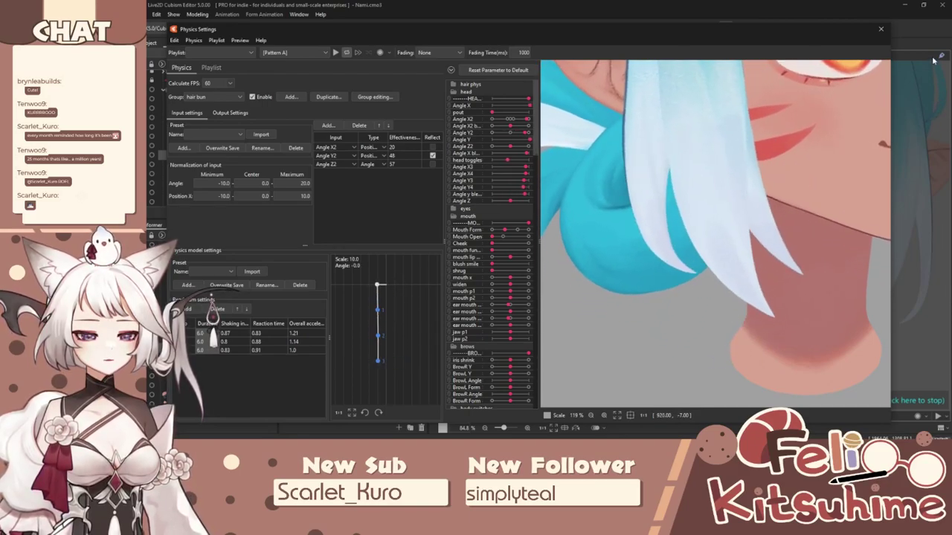
left_click(881, 28)
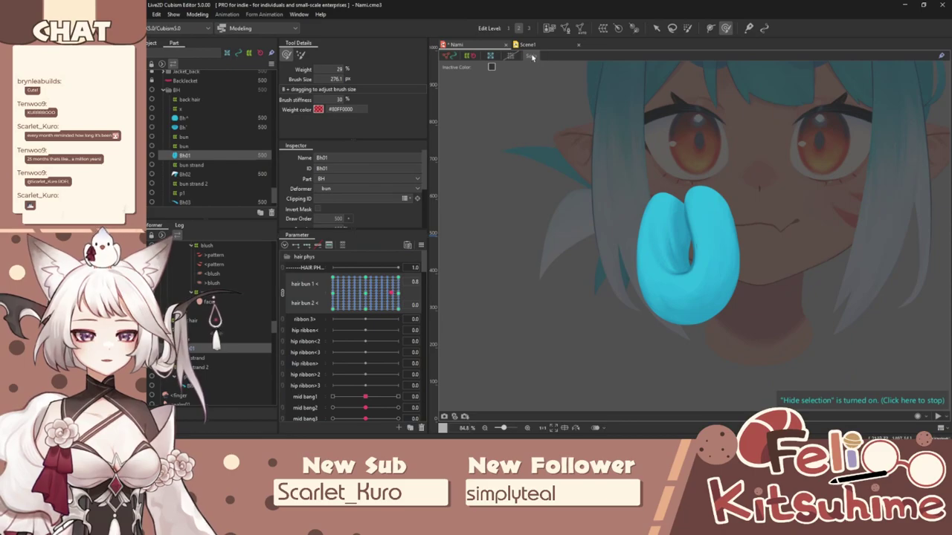
Step: Turn off the solo view and select the bun deformers together with all their child elements, down to Bh03
left_click(205, 340)
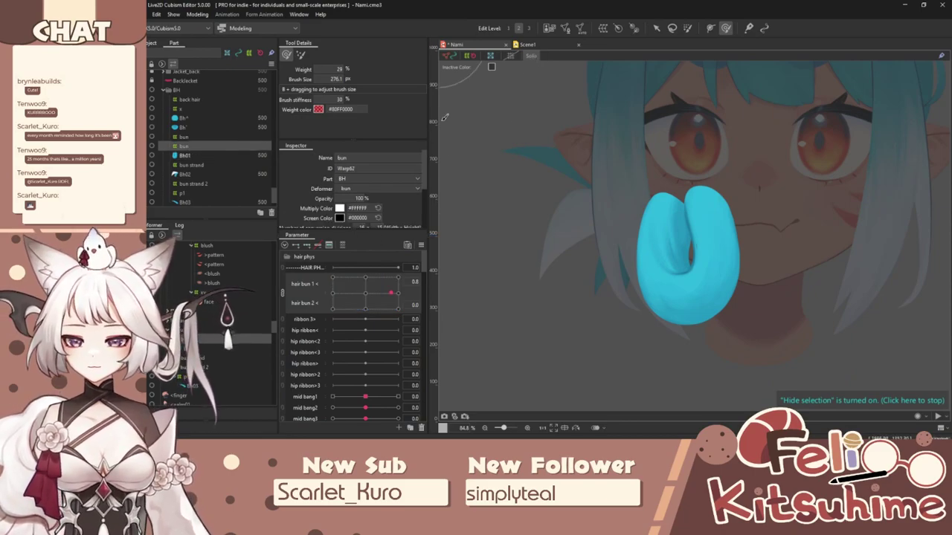
left_click(520, 57)
right_click(192, 325)
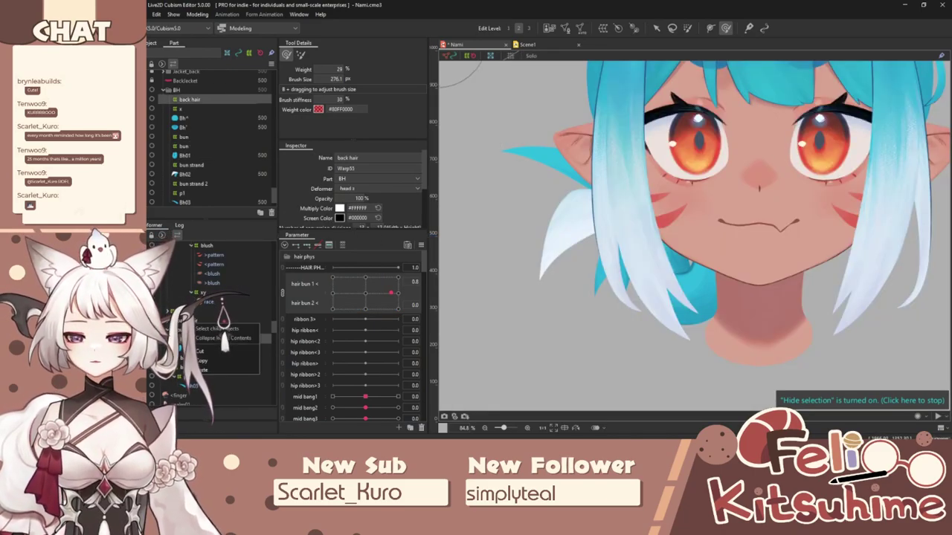
left_click(217, 337)
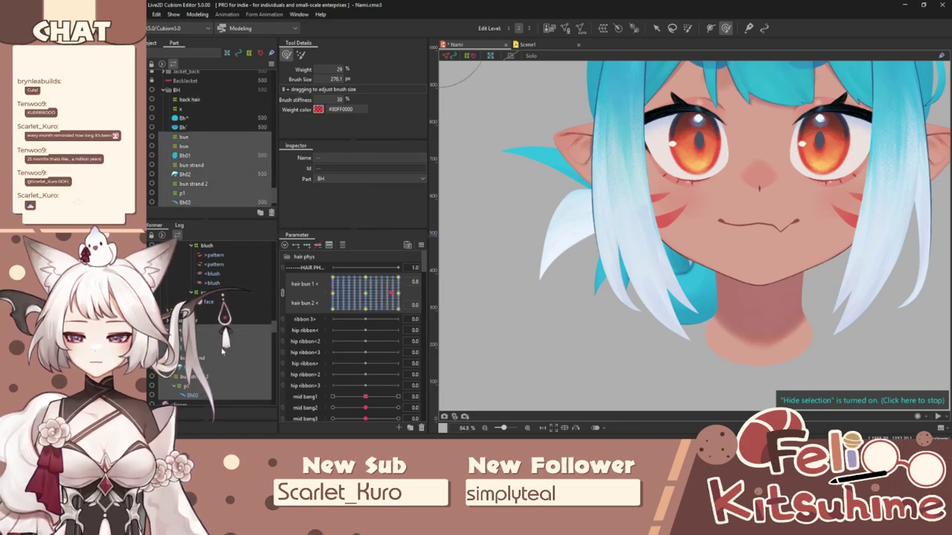
Step: Isolate the bun parts in solo view and preview the outer bun deformer with Angle X2 at -30
left_click(533, 55)
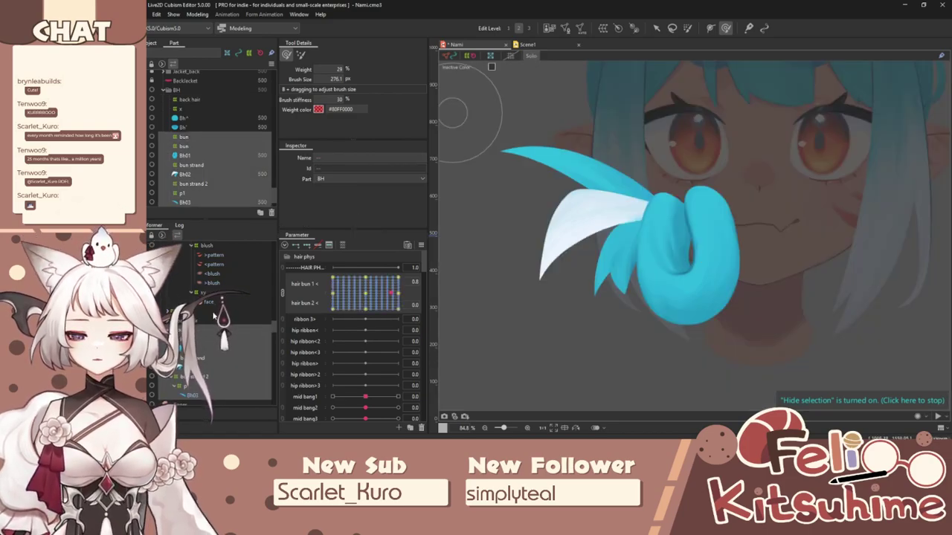
left_click(220, 338)
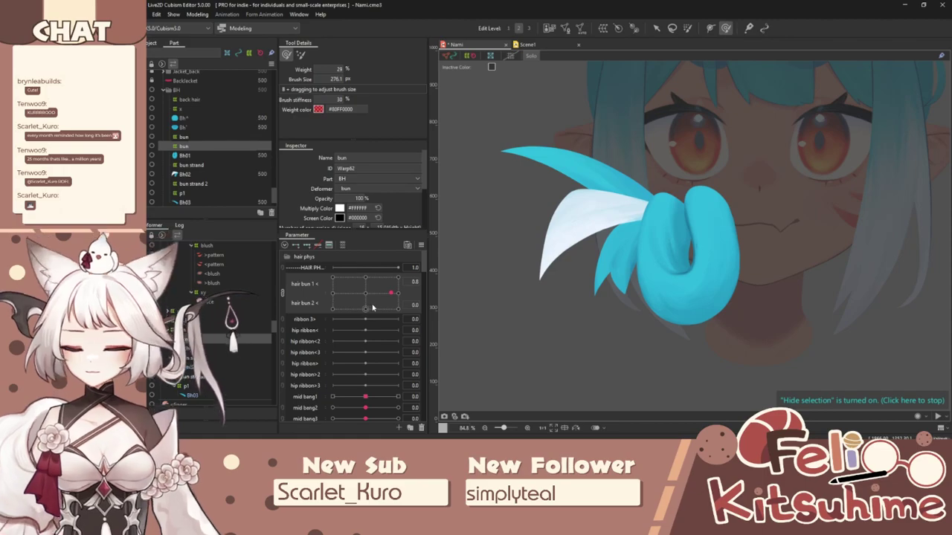
left_click(235, 327)
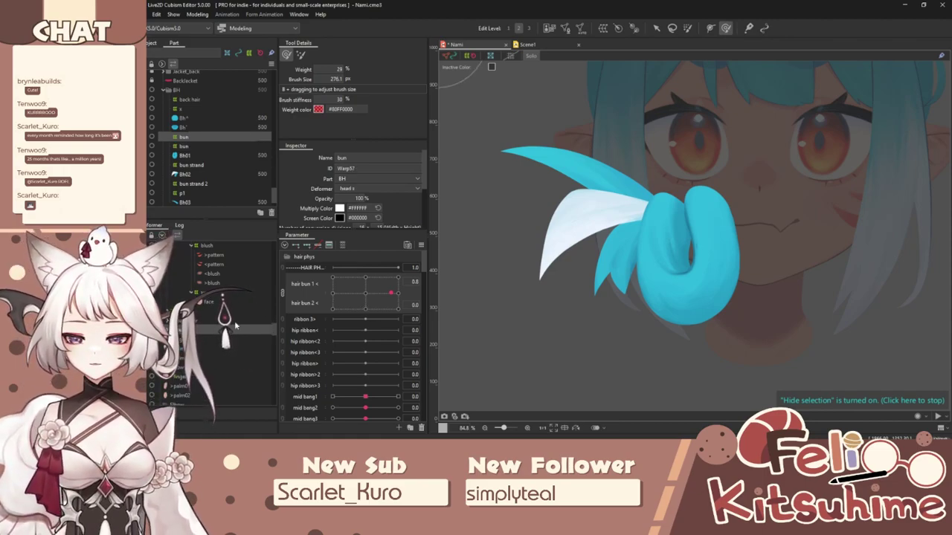
left_click(287, 257)
left_click_drag(360, 316, 333, 315)
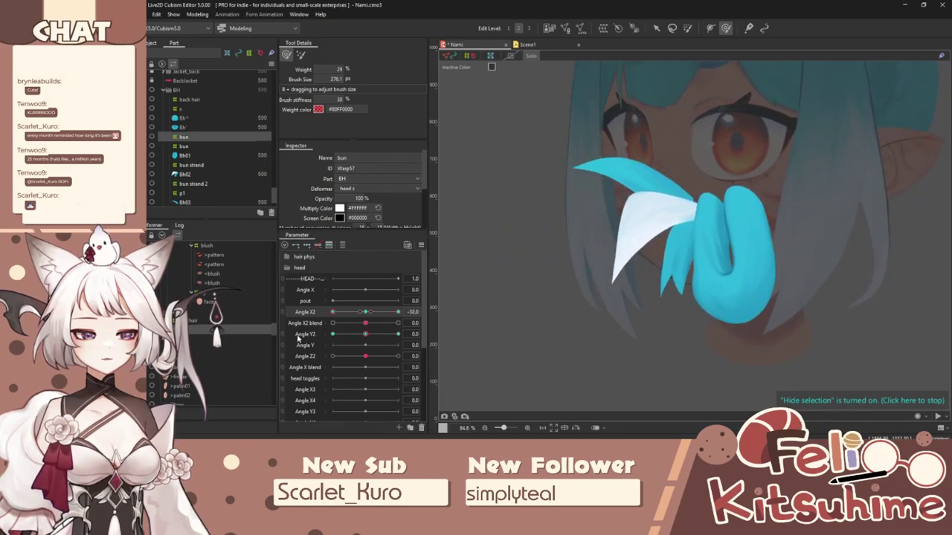
Step: Reshape the inner bun deformer with the deform brush at Angle X2 0 and Angle Y2 -30
left_click(196, 339)
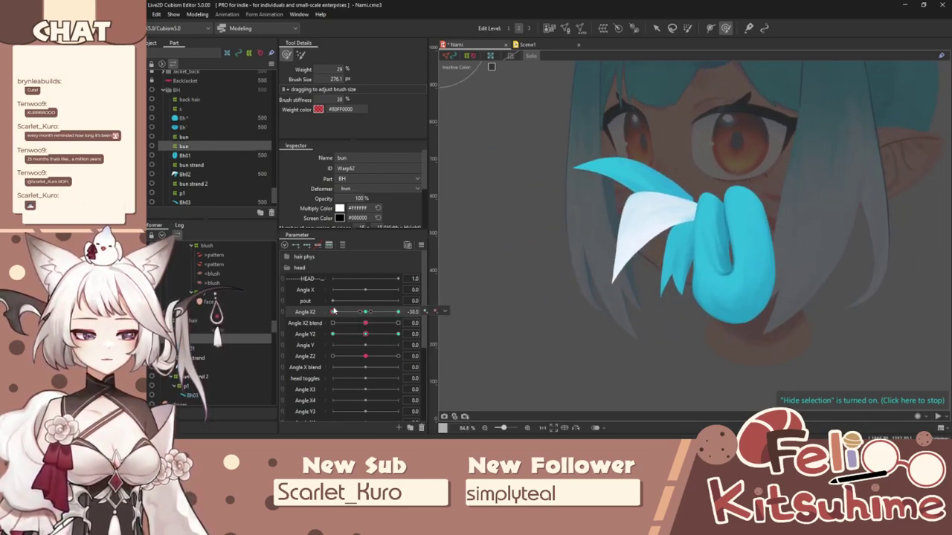
left_click(368, 314)
left_click_drag(368, 338, 308, 359)
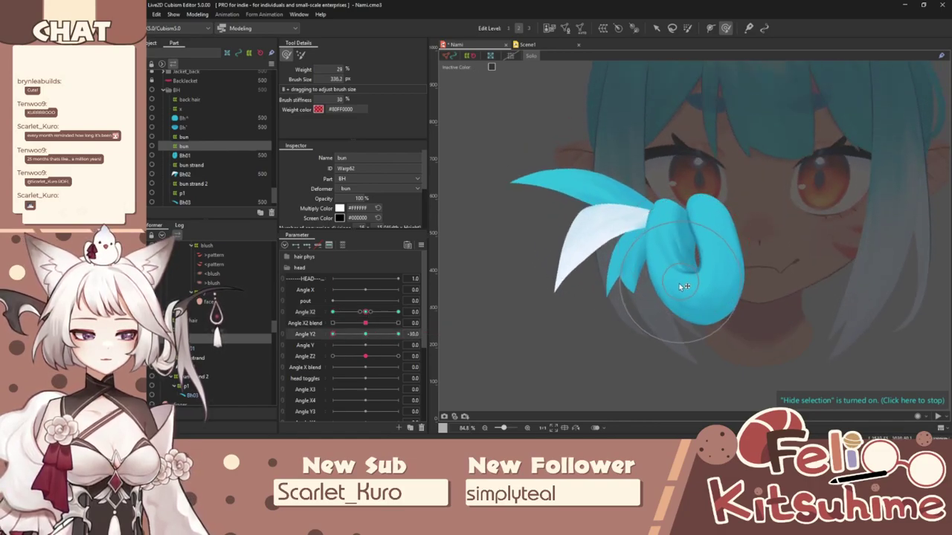
left_click_drag(691, 296, 687, 269)
left_click_drag(685, 266, 677, 311)
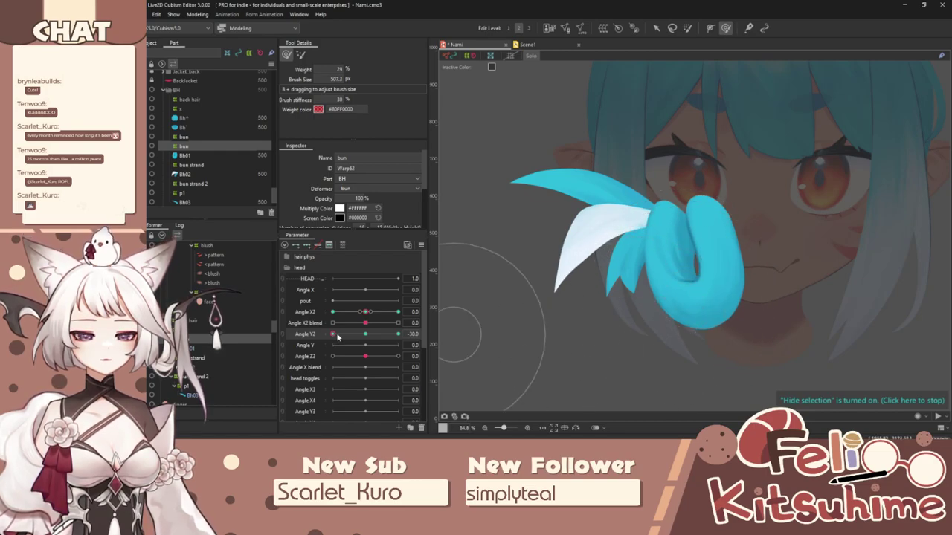
mouse_move(337, 338)
left_mouse_down()
mouse_move(291, 361)
mouse_move(333, 357)
mouse_move(318, 356)
left_mouse_up()
left_click_drag(700, 272, 699, 306)
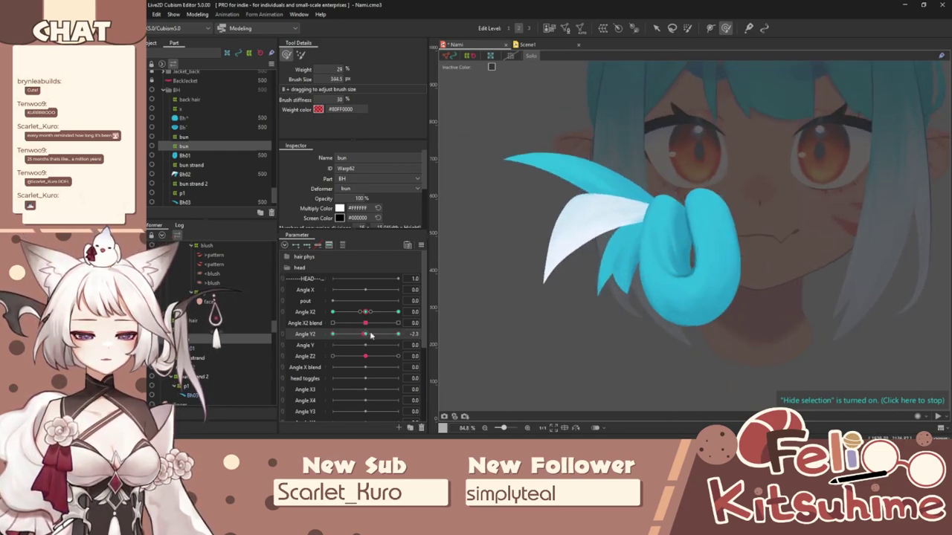
Step: Synthesize the inner bun deformer's corners for Angle X2 and Angle Y2, then place the two parameters together and link them
left_click(422, 245)
left_click(478, 319)
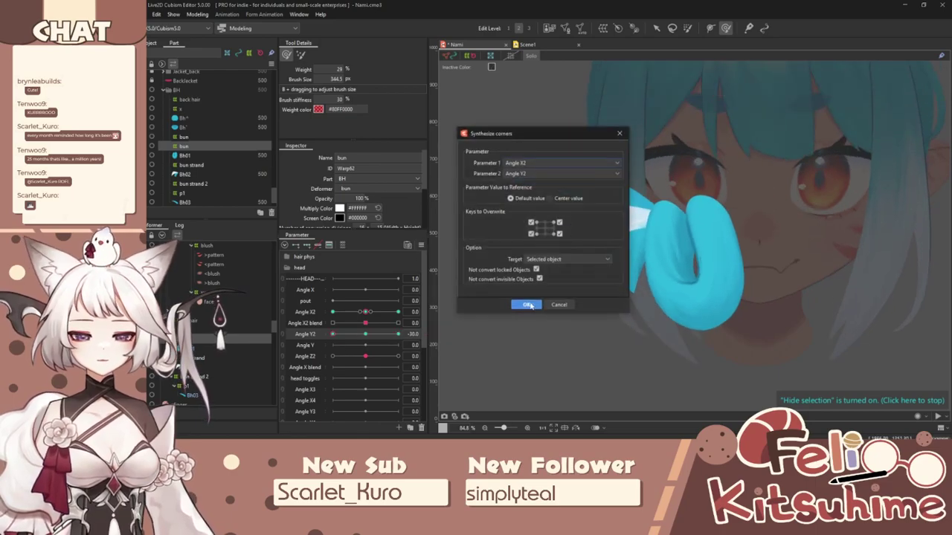
left_click(529, 304)
left_click_drag(311, 334, 285, 325)
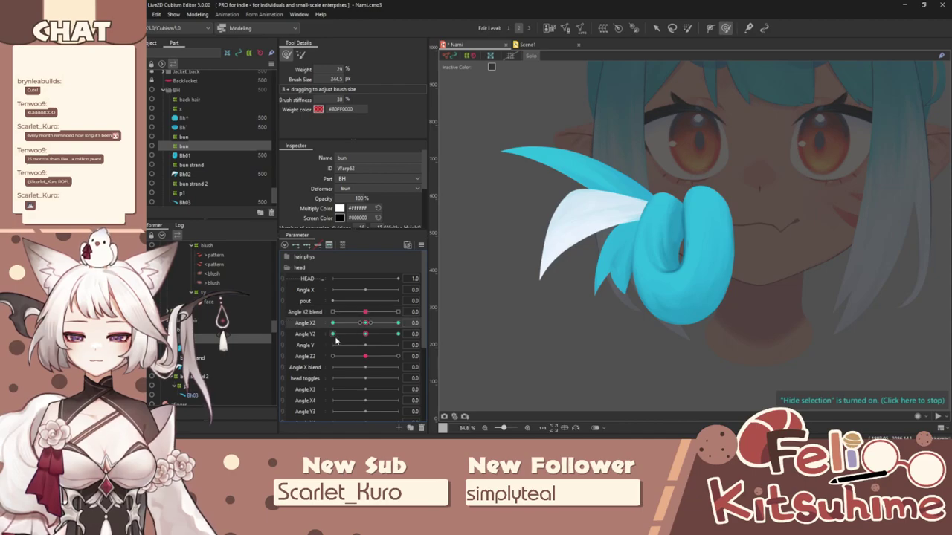
left_click(283, 324)
Step: Refine the bun's corner shapes with the deform brush at Angle X2 -30 with Angle Y2 30 and -30, and preview the opposite corners
left_click_drag(365, 338, 301, 321)
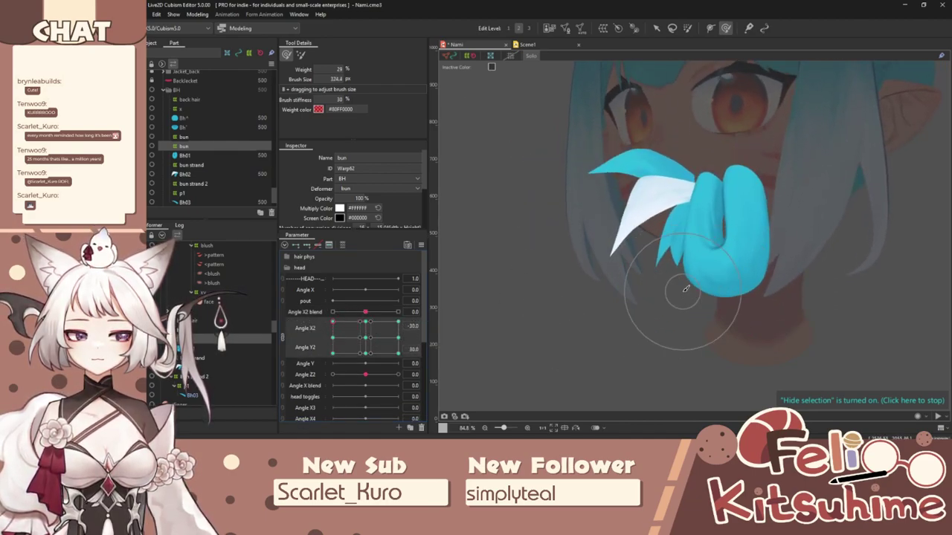
left_click_drag(333, 325, 301, 299)
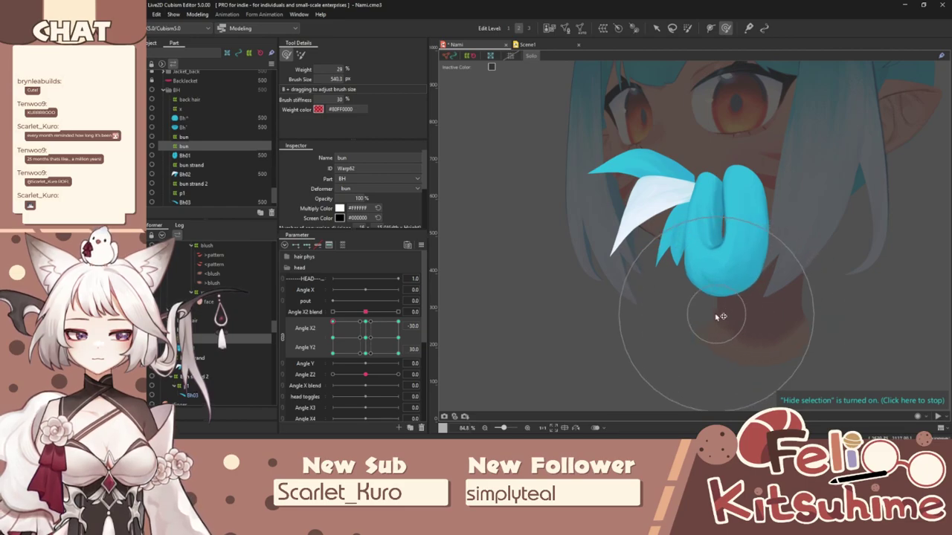
left_click_drag(716, 317, 701, 303)
left_click_drag(784, 285, 738, 254)
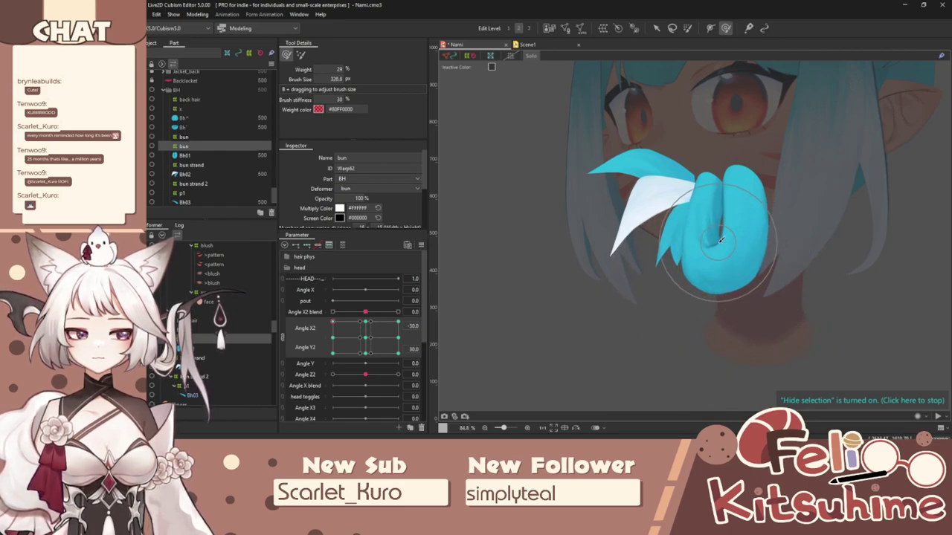
left_click_drag(335, 321, 366, 323)
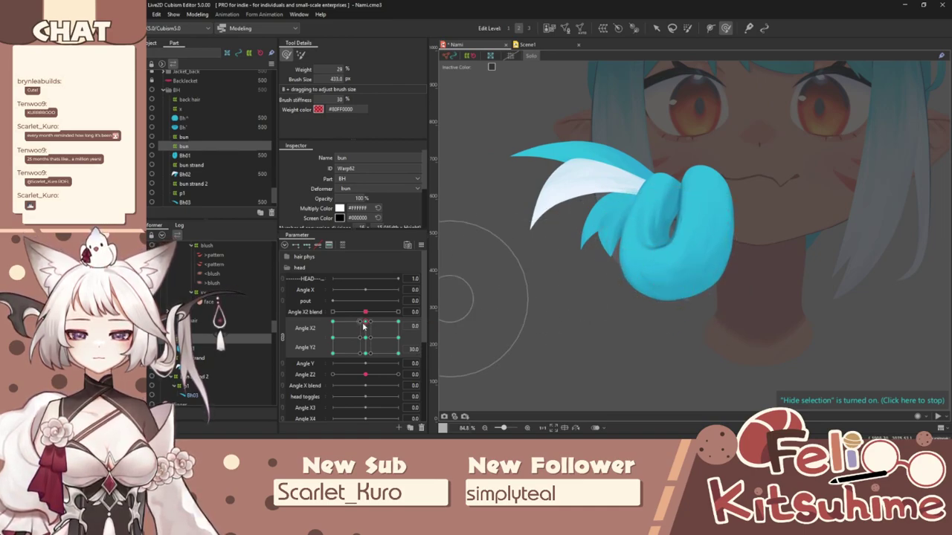
left_click_drag(363, 325, 322, 364)
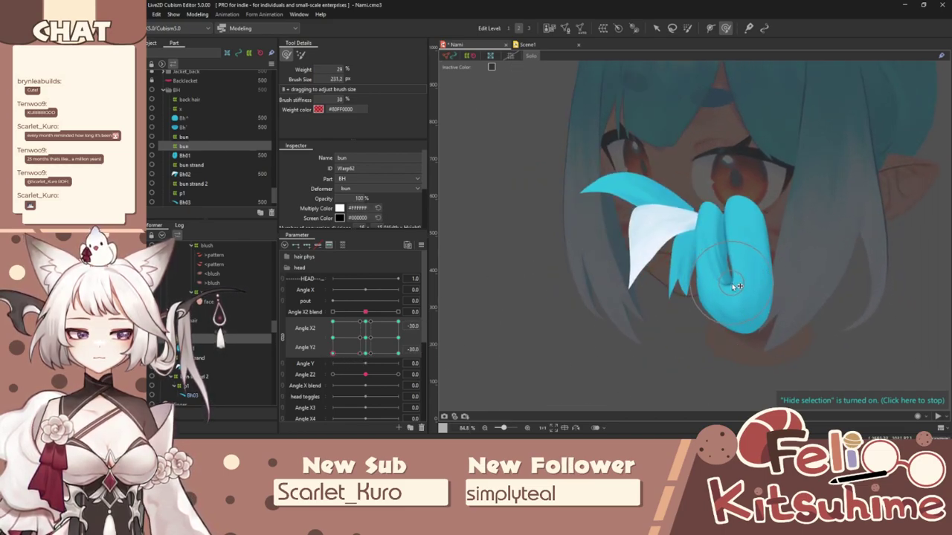
left_click_drag(347, 344, 441, 381)
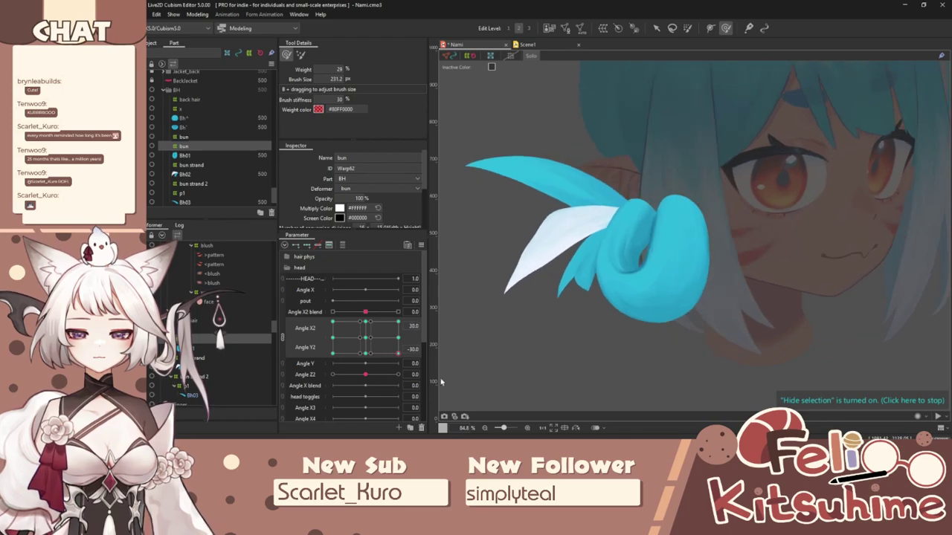
left_click_drag(398, 355, 359, 322)
Step: Set the Angle X2 input effectiveness of the hair bun physics group to 40, test it with head movements and leave the physics settings
left_click(197, 14)
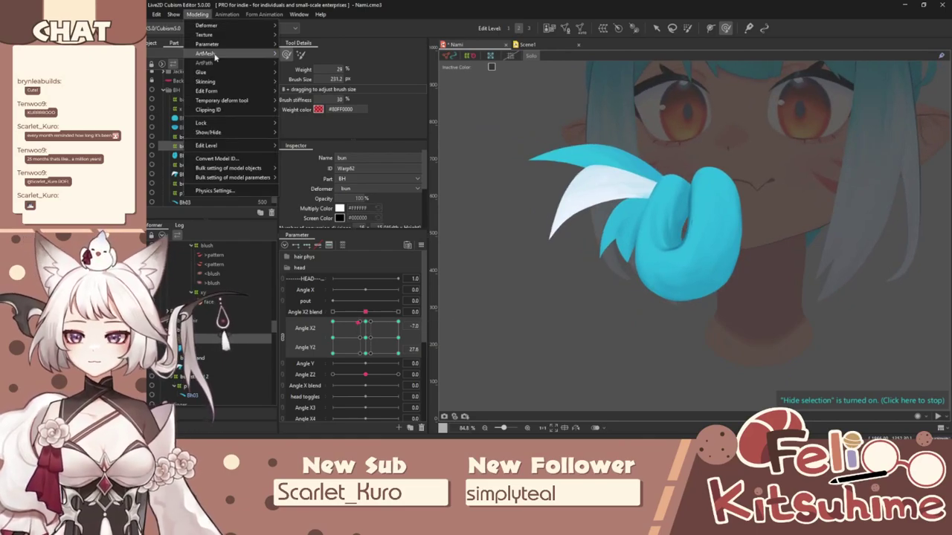
left_click(256, 190)
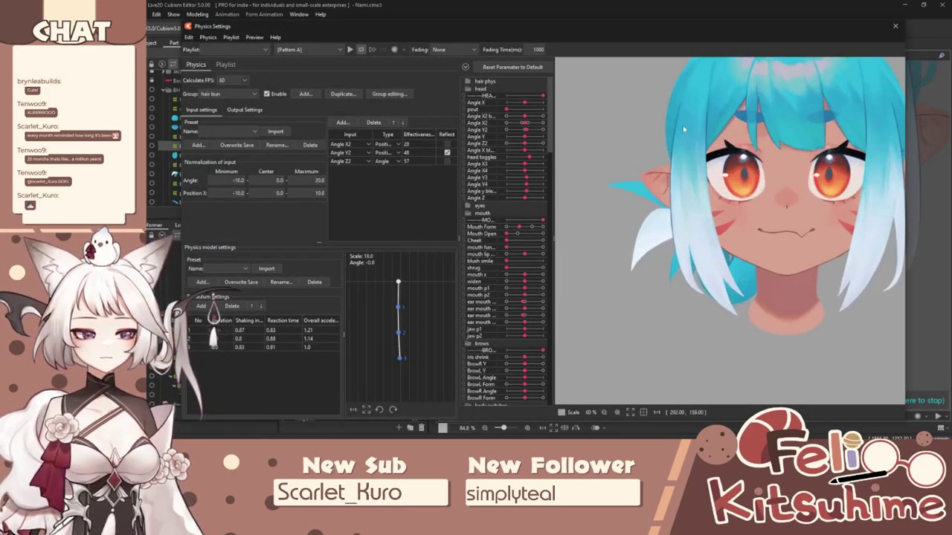
left_click_drag(521, 198, 884, 182)
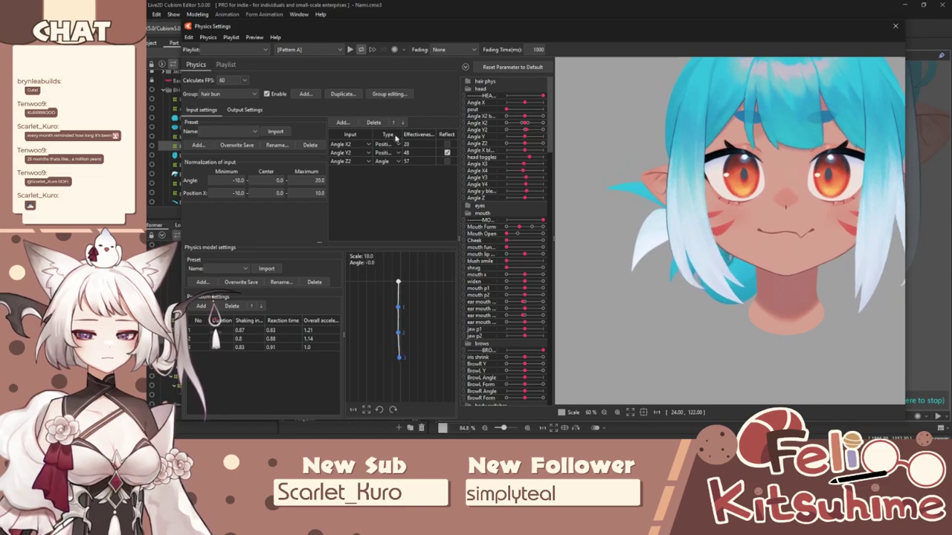
left_click_drag(426, 146, 442, 146)
left_click_drag(733, 215, 948, 191)
left_click_drag(542, 190, 532, 190)
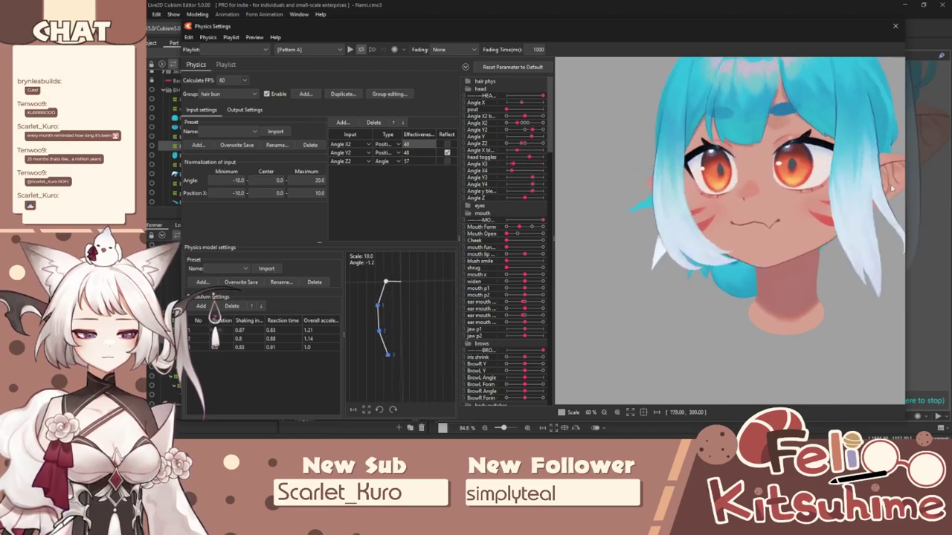
left_click(895, 26)
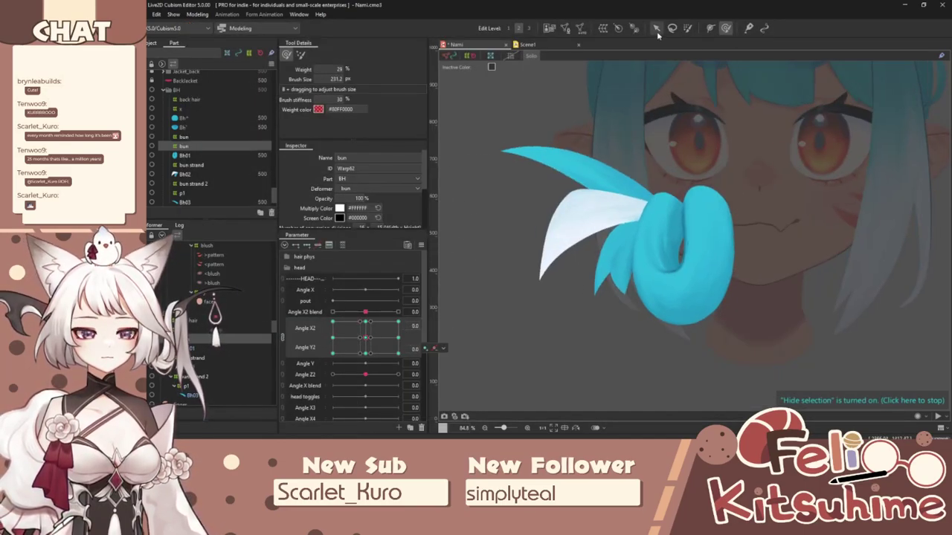
Step: Remove Bh01's existing hair bun keys, unlink hair bun 1 and 2, and give Bh01 three keys on hair bun 1
left_click(656, 31)
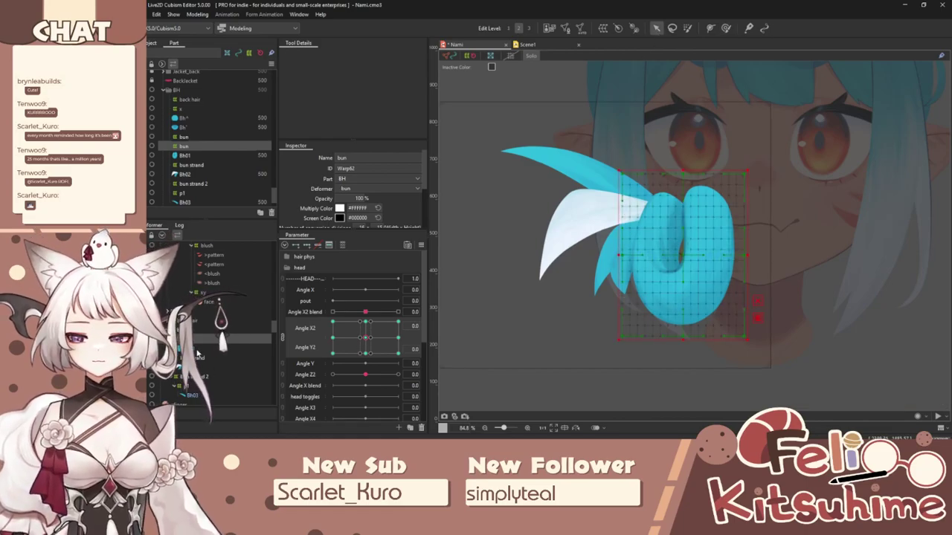
left_click(236, 348)
left_click(298, 257)
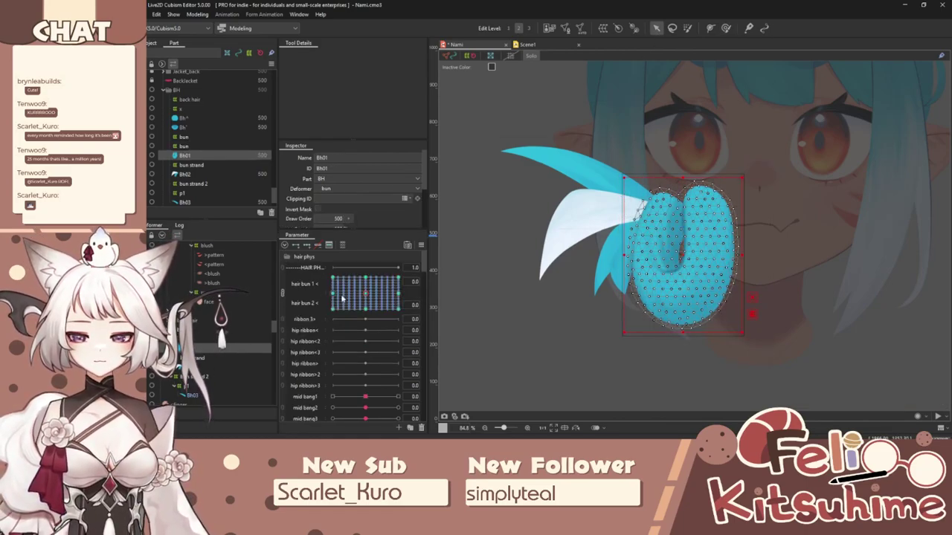
left_click(319, 246)
left_click(280, 293)
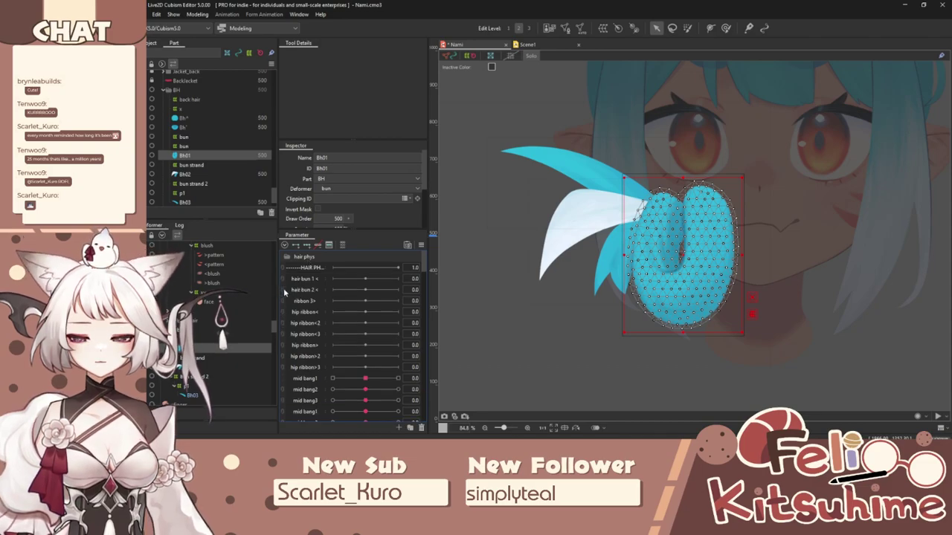
left_click(312, 279)
Step: Draw a vertical four-point deform path through the middle of the Bh01 bun mesh
left_click(709, 30)
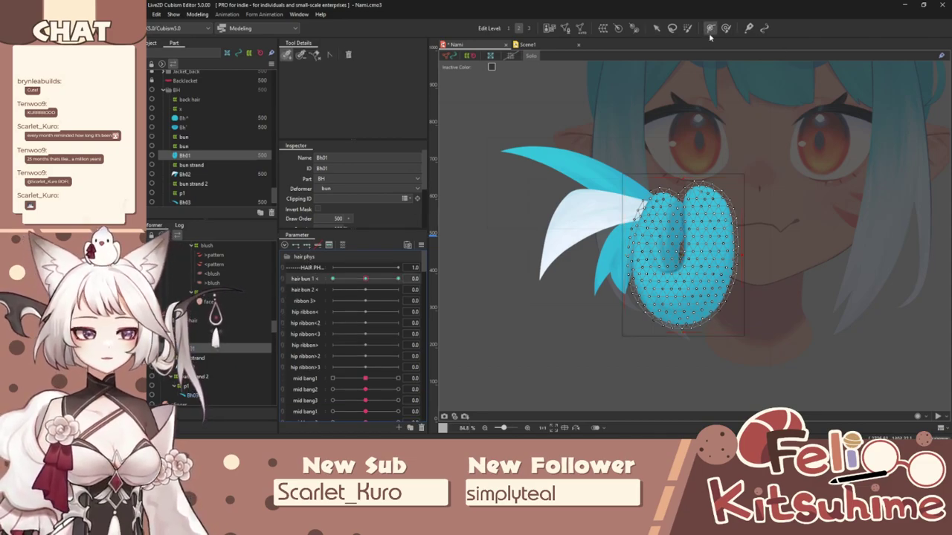
left_click(685, 163)
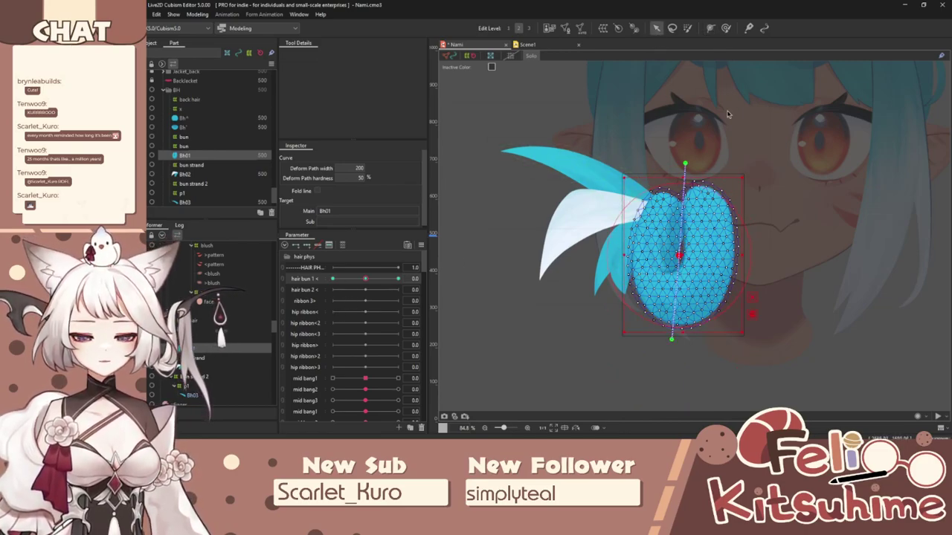
left_click(708, 28)
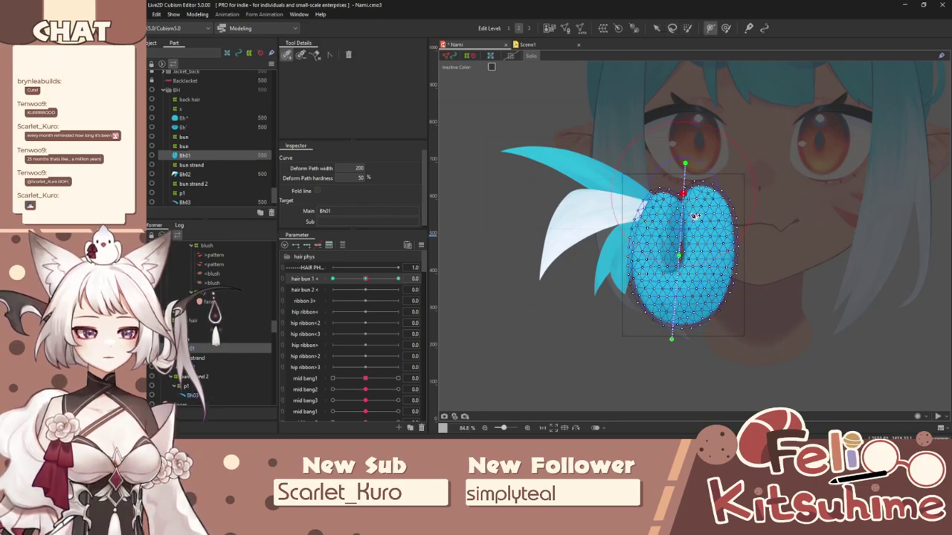
left_click(655, 29)
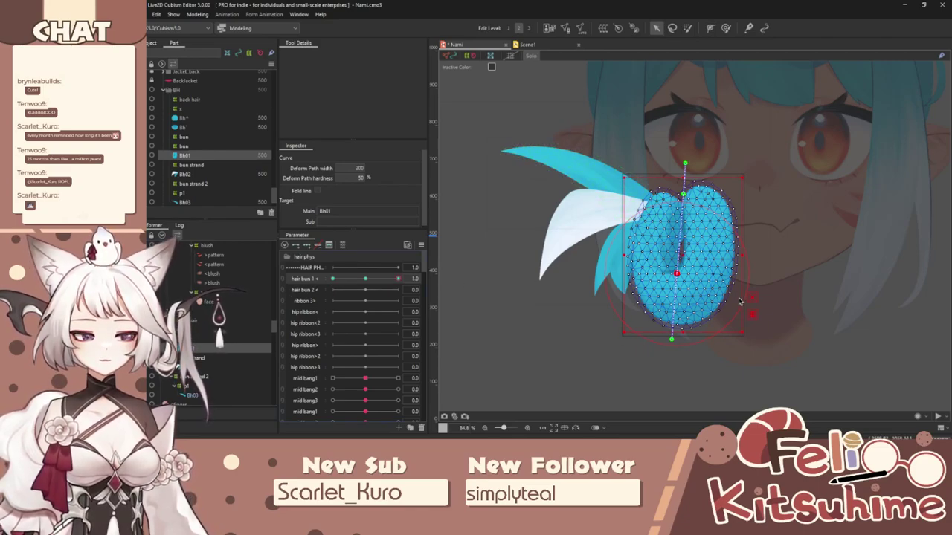
Step: Swing the lower half of Bh01 toward the face with its deform path at hair bun 1 value 1.0
left_click_drag(688, 276, 696, 276)
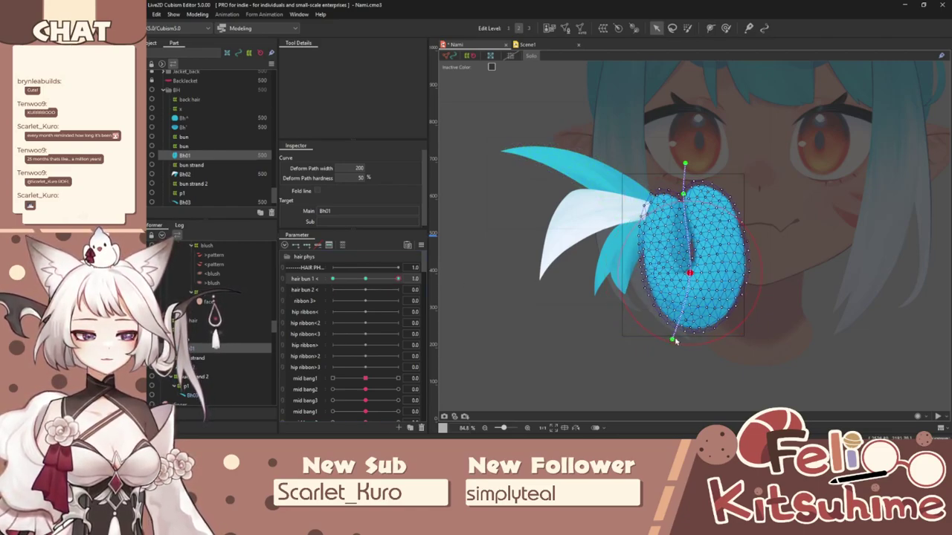
left_click_drag(674, 340, 718, 337)
left_click(691, 276)
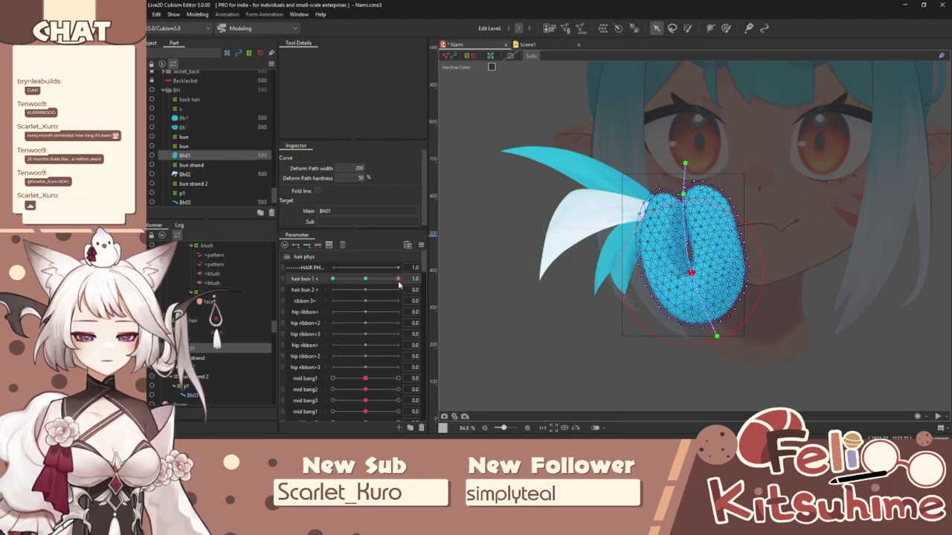
Step: Swing the lower half of Bh01 away from the face at hair bun 1 value -1.0 and smooth the shape with the deform brush
left_click_drag(398, 280, 332, 279)
left_click_drag(677, 274, 660, 270)
left_click_drag(674, 339, 618, 325)
left_click_drag(660, 269, 654, 267)
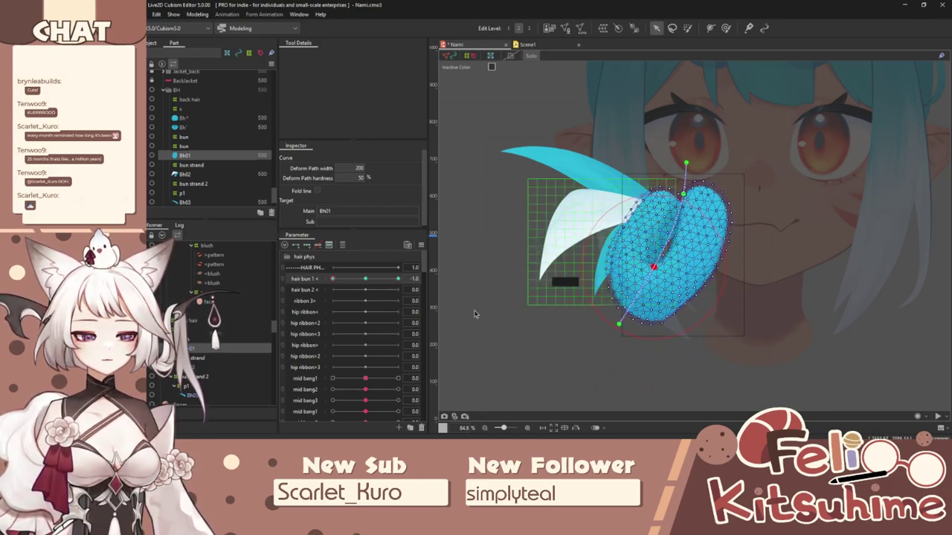
left_click_drag(362, 281, 266, 278)
key("ctrl+h")
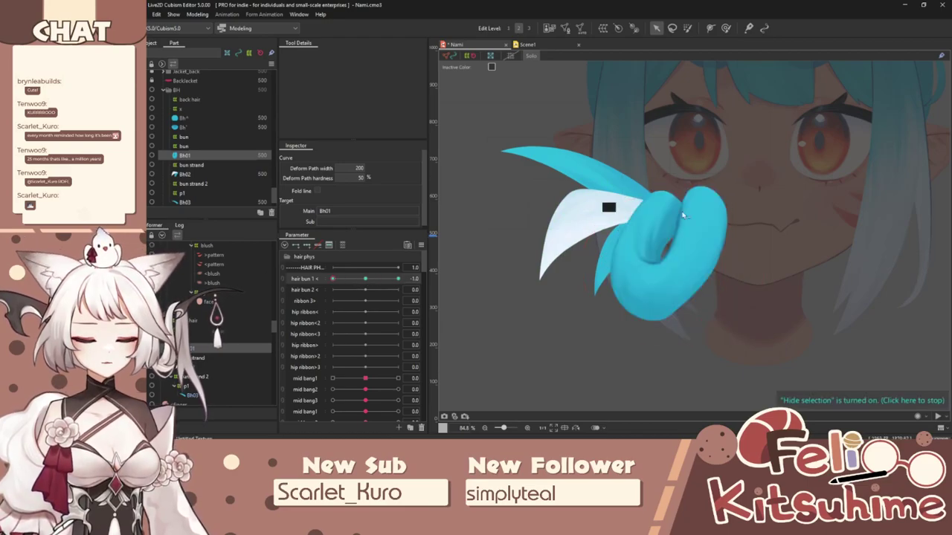
left_click(726, 29)
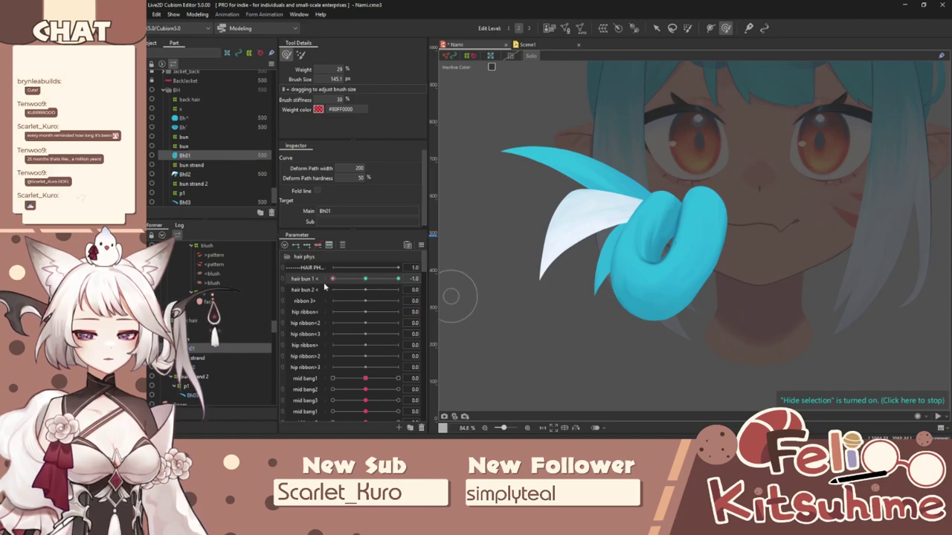
Step: With hair bun 1 at 0.0, bend Bh01's lower path tip toward the face at hair bun 2 value 1.0 and away at -1.0
left_click_drag(333, 279, 364, 279)
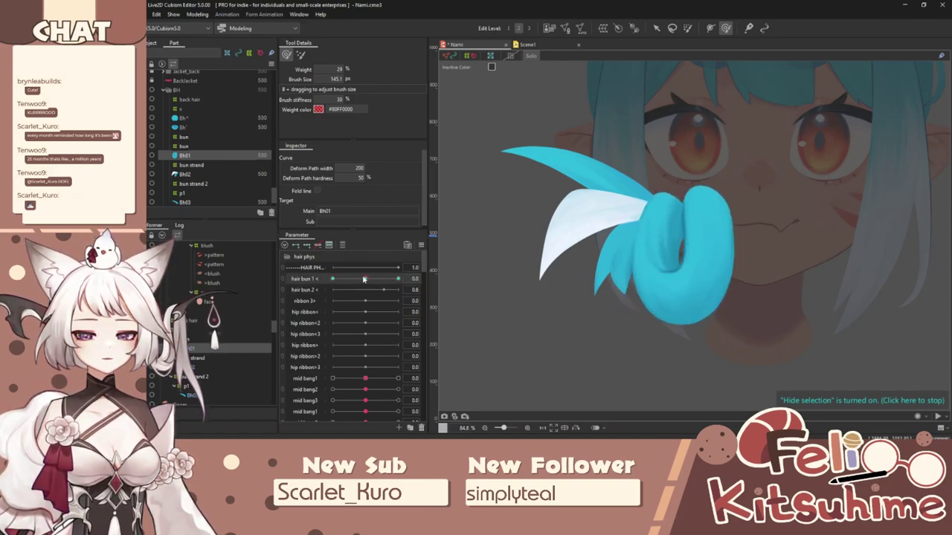
left_click(656, 27)
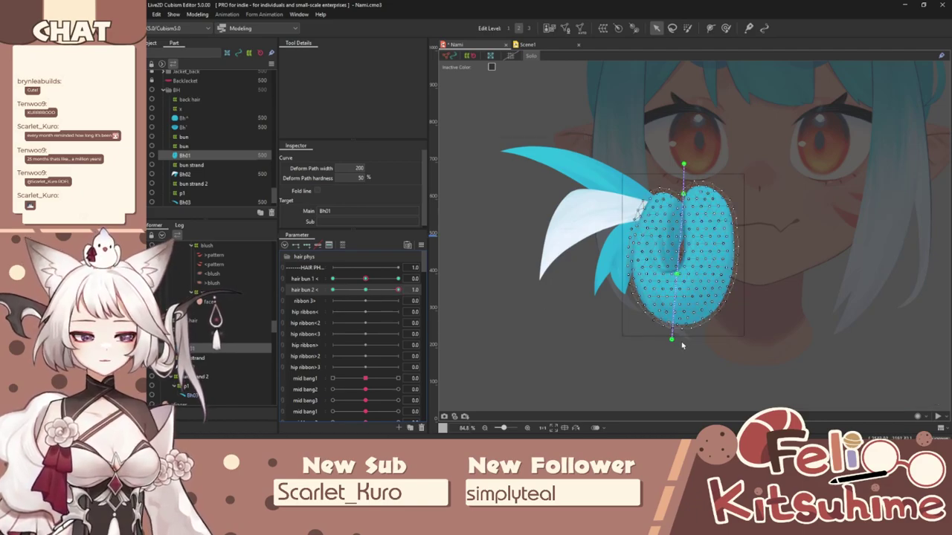
left_click_drag(672, 339, 690, 342)
left_click_drag(400, 290, 331, 290)
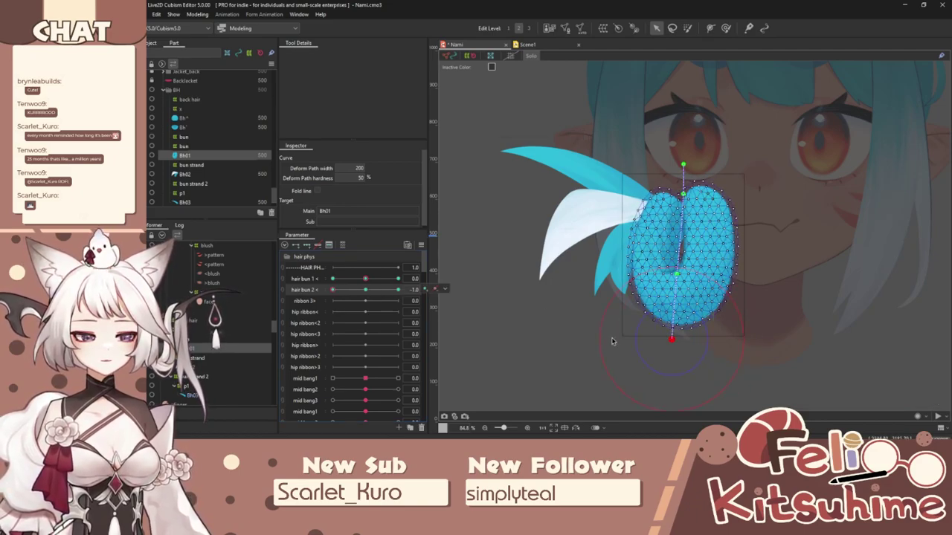
left_click_drag(673, 341, 653, 335)
Step: With hair bun 1 at -1.0, bend Bh01's lower tip away from the face at hair bun 2 value -1.0 and toward it at 1.0
left_click_drag(365, 279, 332, 279)
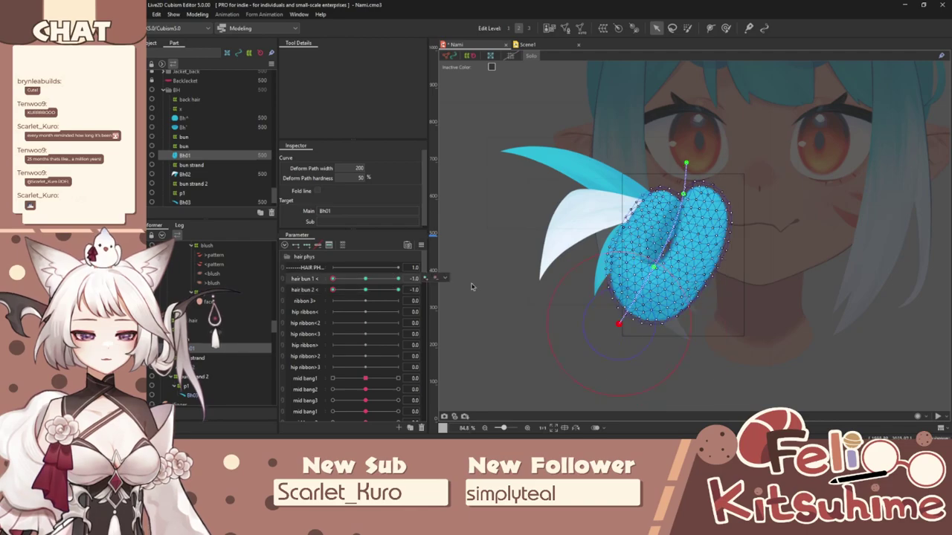
left_click_drag(616, 325, 609, 313)
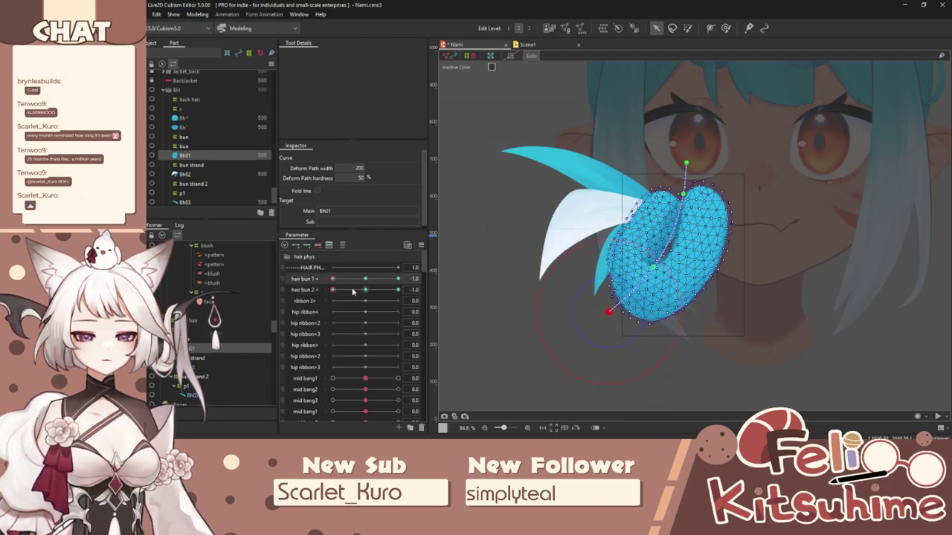
left_click_drag(353, 290, 400, 290)
left_click_drag(631, 332, 645, 339)
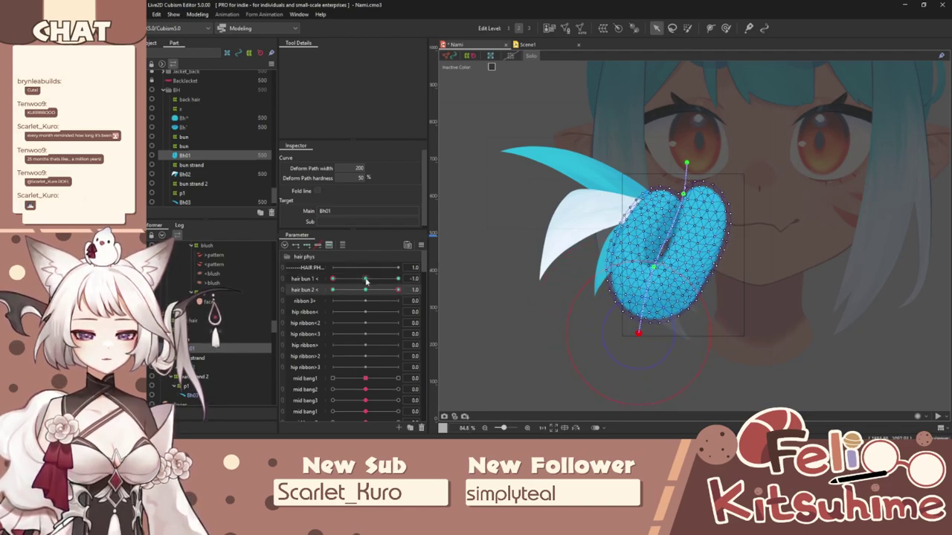
Step: With hair bun 1 at 1.0, bend Bh01's lower tip toward the face at hair bun 2 value 1.0 and away at -1.0
left_click_drag(365, 279, 400, 279)
left_click_drag(719, 344, 735, 337)
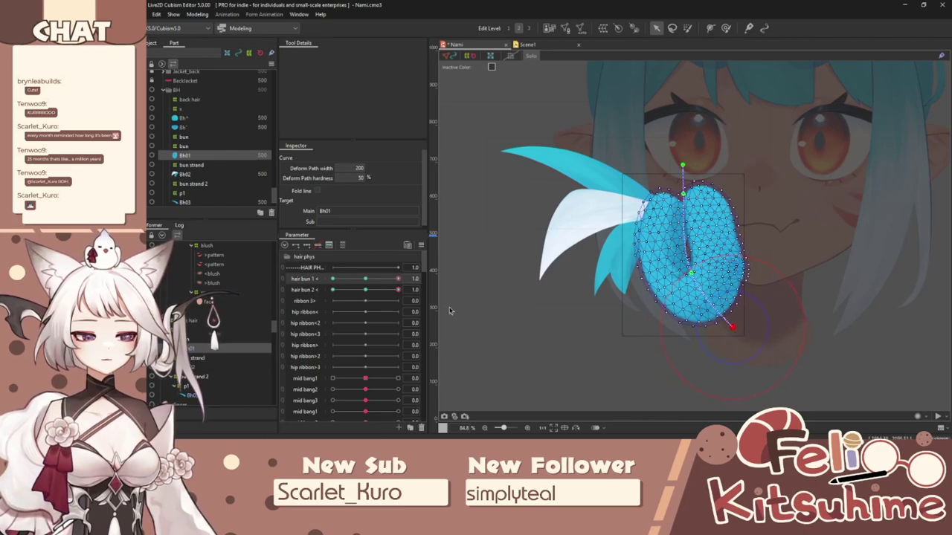
left_click_drag(399, 290, 327, 290)
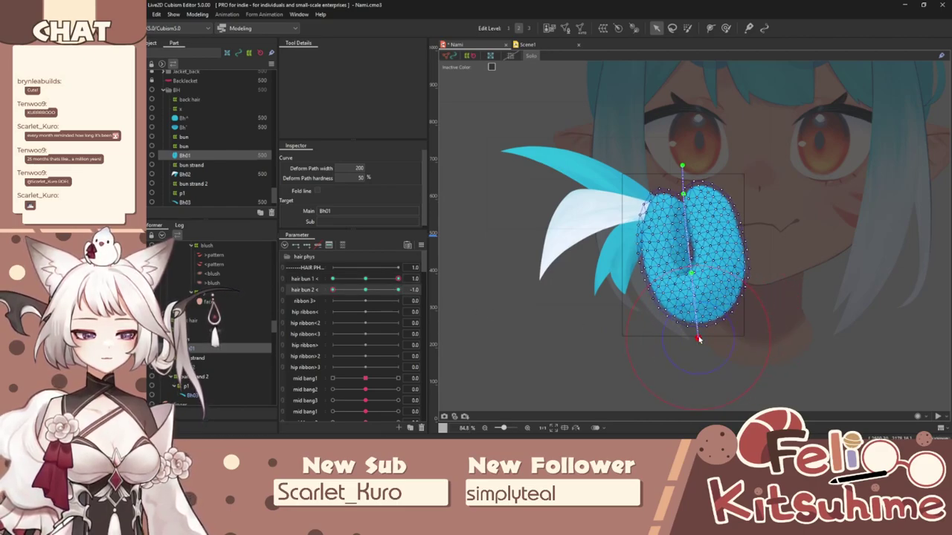
Step: Link hair bun 1 and hair bun 2 and open the extended interpolation settings for Bh01
left_click(282, 281)
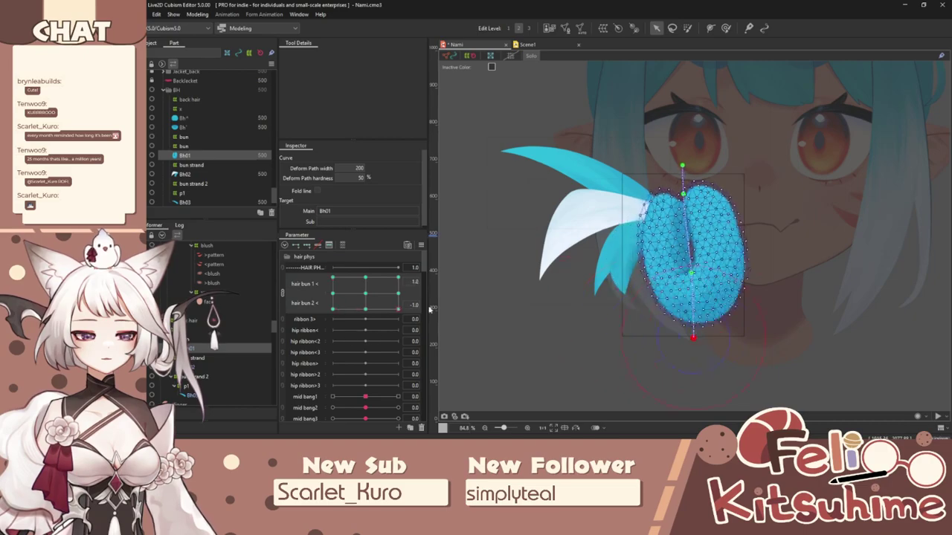
left_click(421, 246)
left_click(461, 356)
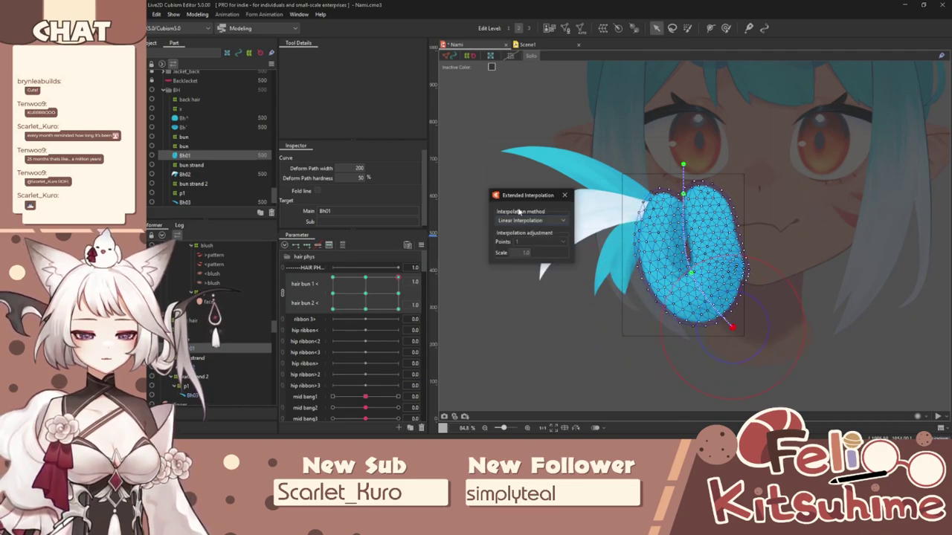
Step: Open the physics settings, swing the head in the preview to test the hair bun group, and check its output settings
left_click(564, 196)
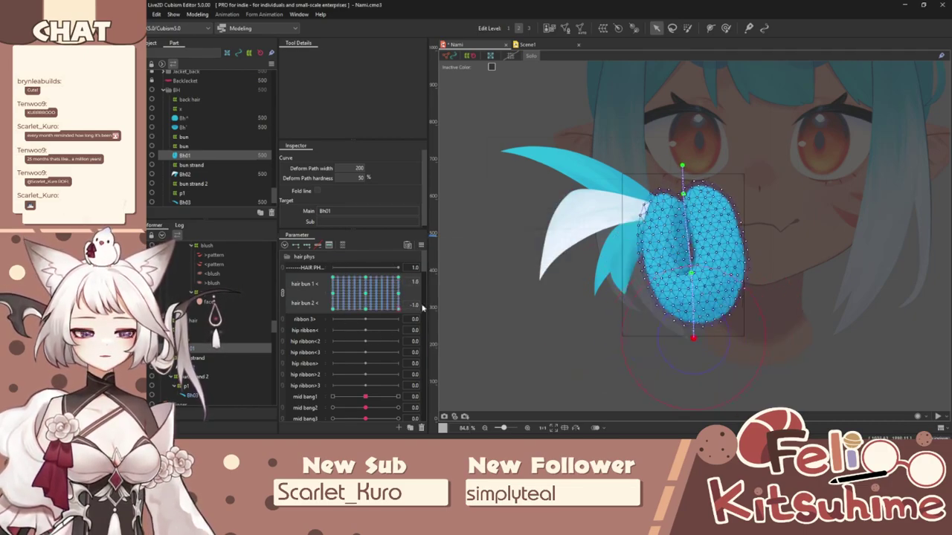
left_click(198, 15)
left_click(223, 191)
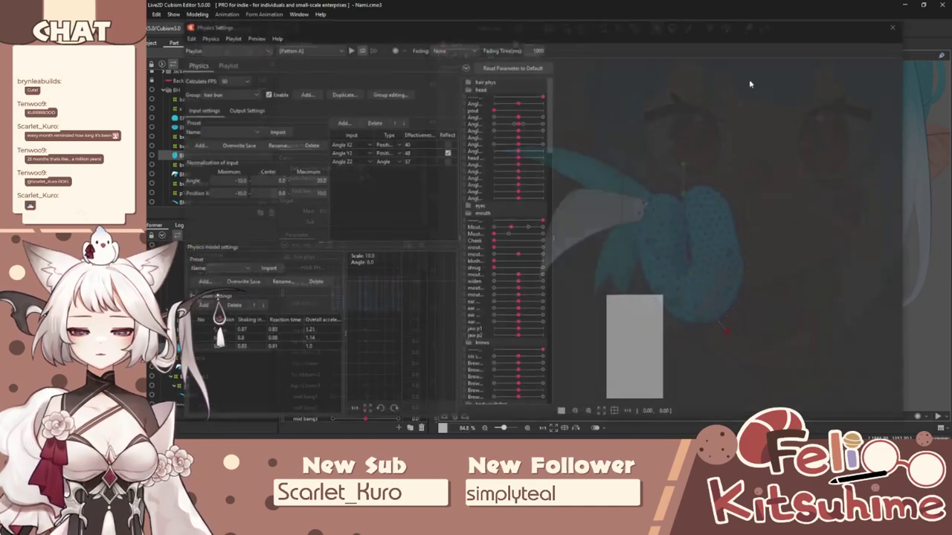
left_click_drag(700, 193, 503, 235)
scroll(673, 329, "up", 4)
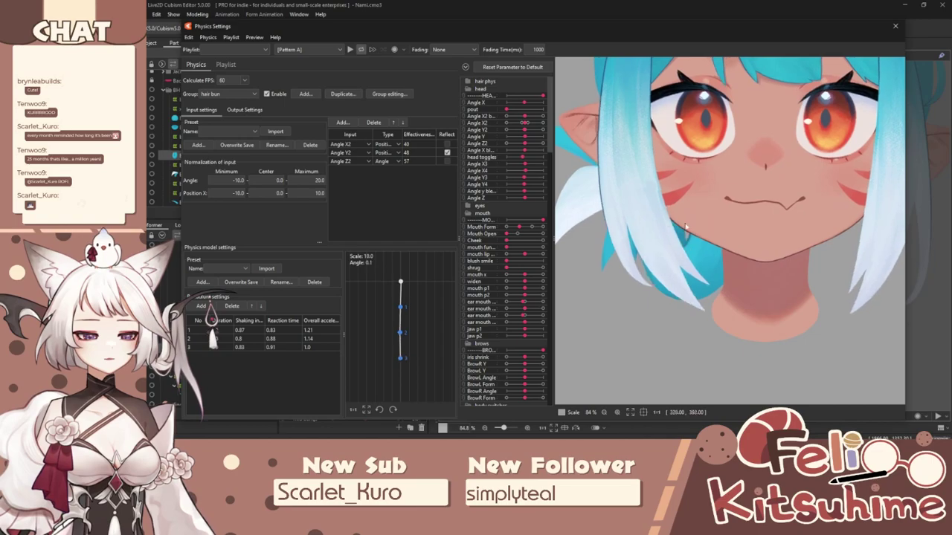
left_click_drag(684, 228, 518, 209)
left_click(447, 152)
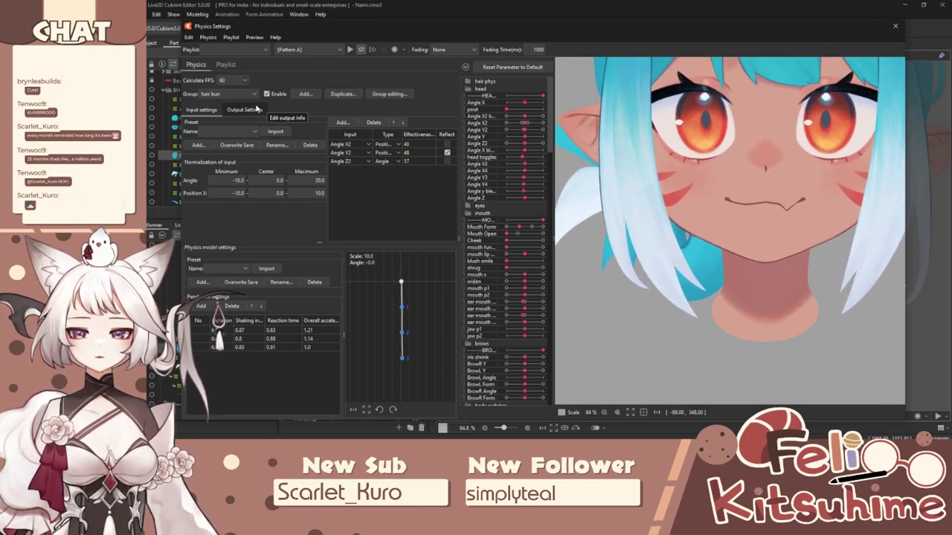
left_click(243, 110)
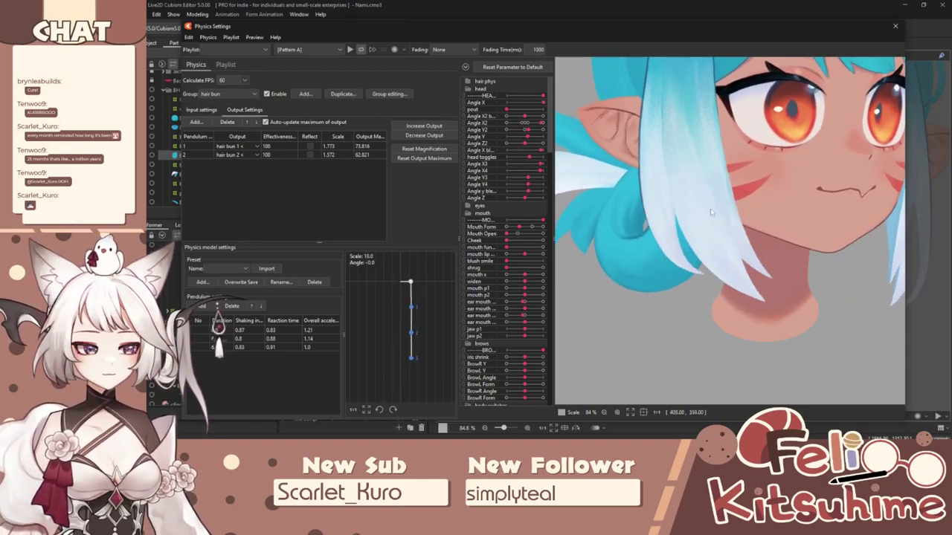
left_click_drag(495, 182, 575, 206)
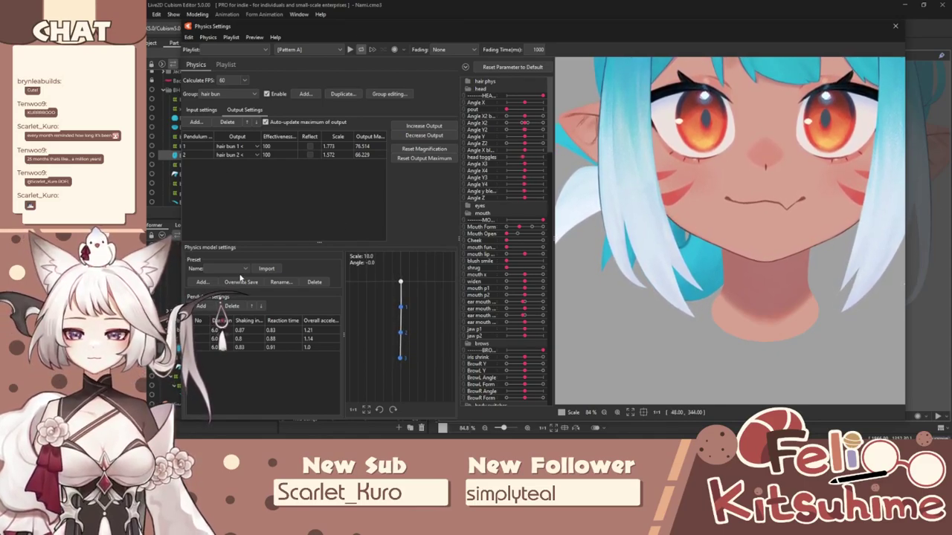
Step: Import the front bangs pendulum preset into the hair bun physics group and test it by moving the head in the preview
left_click(226, 269)
scroll(234, 318, "down", 3)
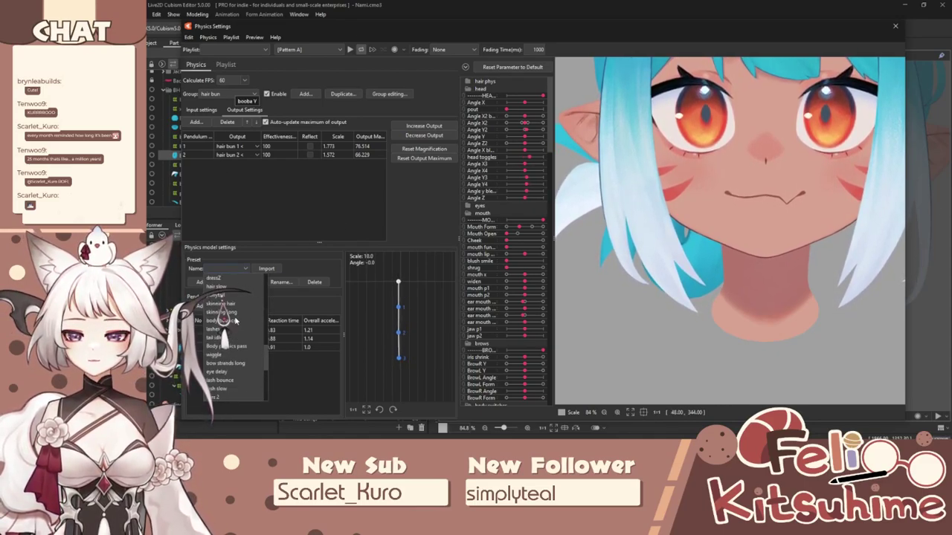
scroll(237, 326, "up", 1)
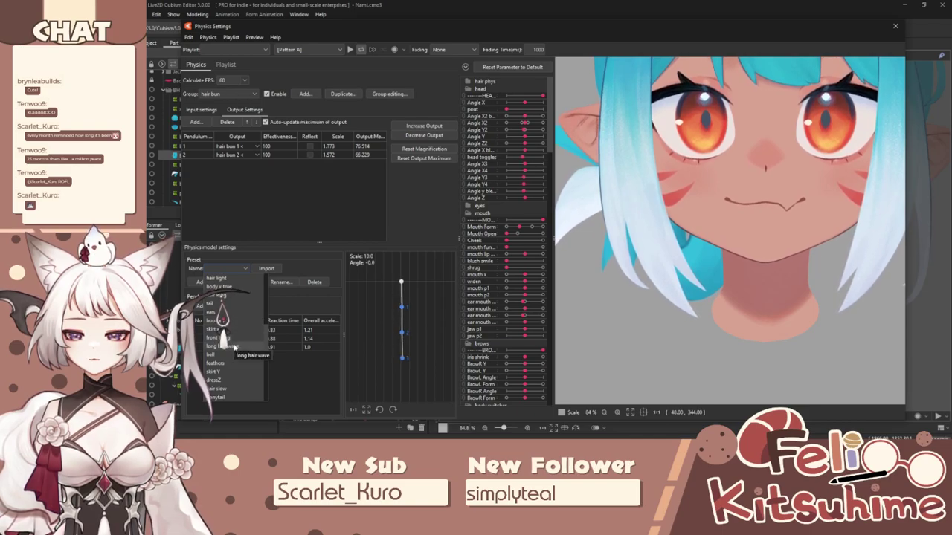
scroll(244, 336, "up", 5)
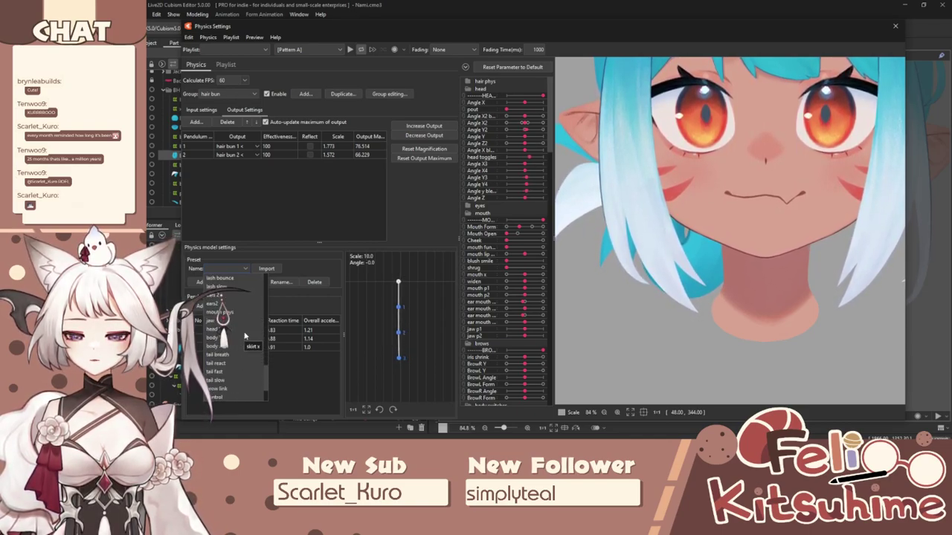
scroll(245, 336, "down", 4)
scroll(245, 337, "up", 5)
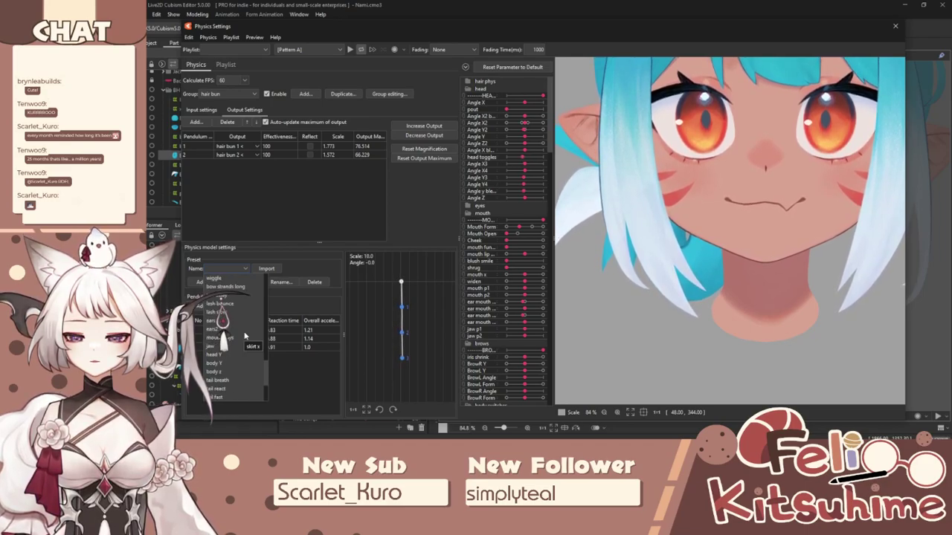
scroll(245, 336, "down", 8)
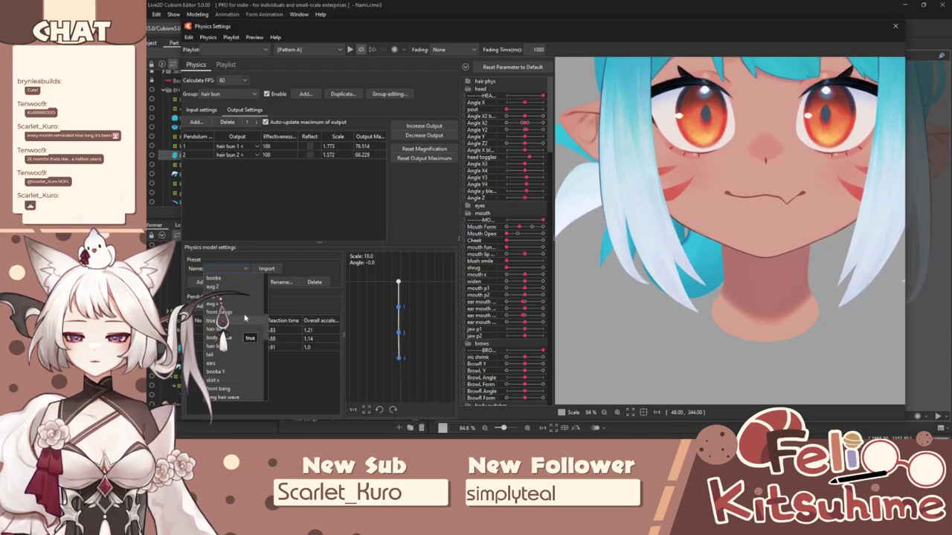
left_click(253, 286)
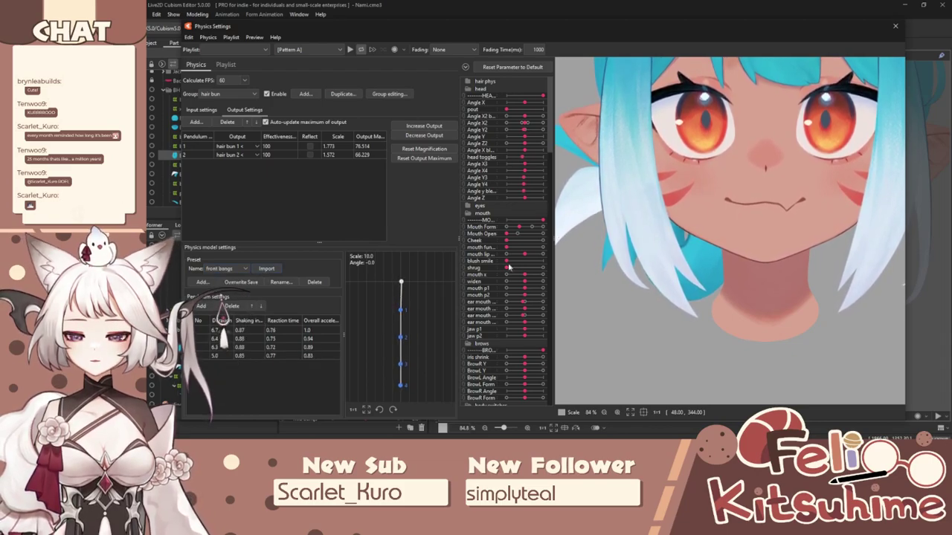
left_click(266, 269)
left_click_drag(948, 256, 864, 140)
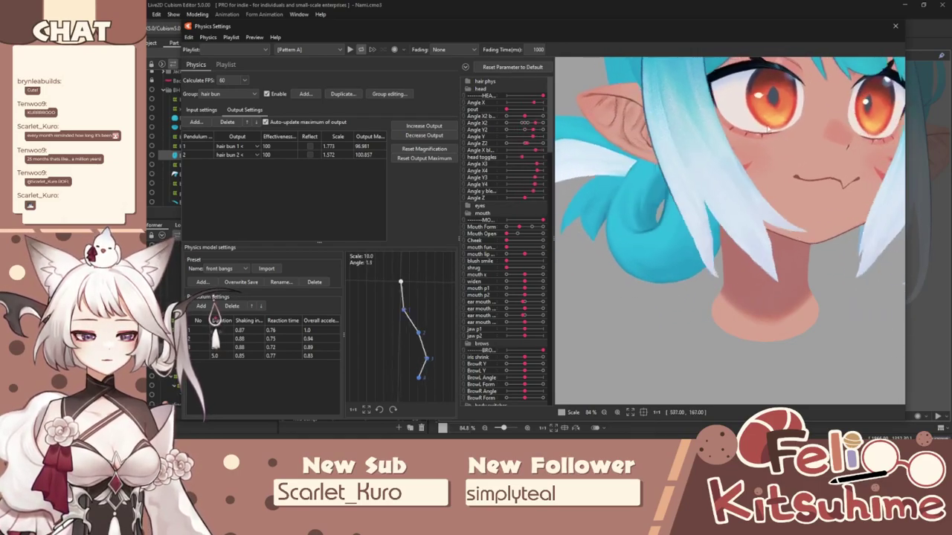
Step: Set the Angle Y2 input effectiveness of the hair bun group to 24 and test the head motion
left_click(202, 110)
double_click(418, 152)
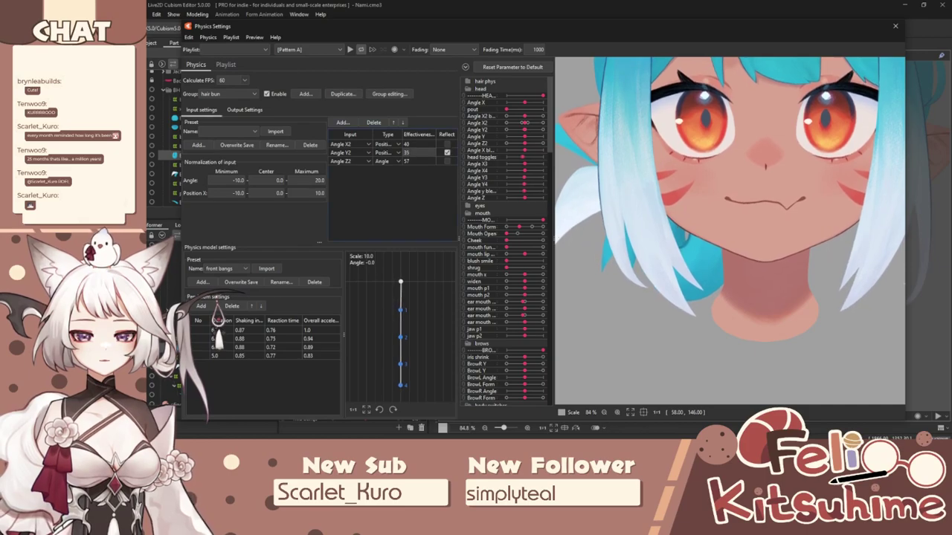
type("24")
key("Return")
left_click_drag(771, 335, 825, 223)
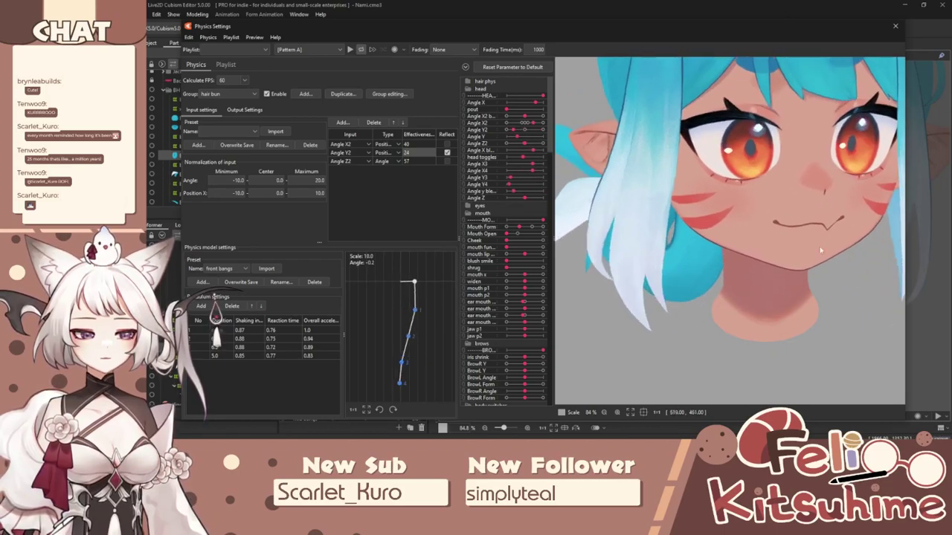
Step: Close the physics settings, reset the hair bun 1 and 2 parameters to 0, unlink them, and hide the selection outlines
left_click(895, 26)
scroll(707, 257, "up", 3)
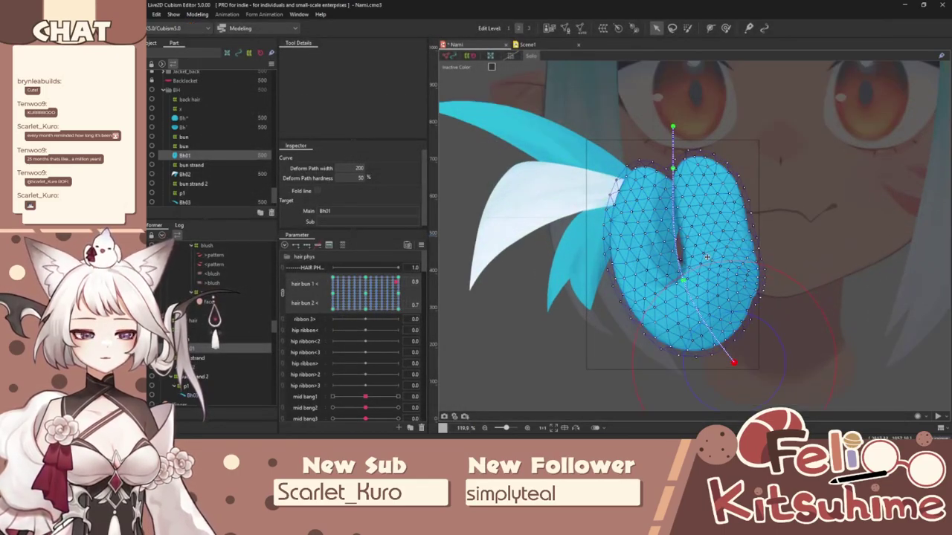
left_click(366, 295)
left_click(282, 295)
key("ctrl+t")
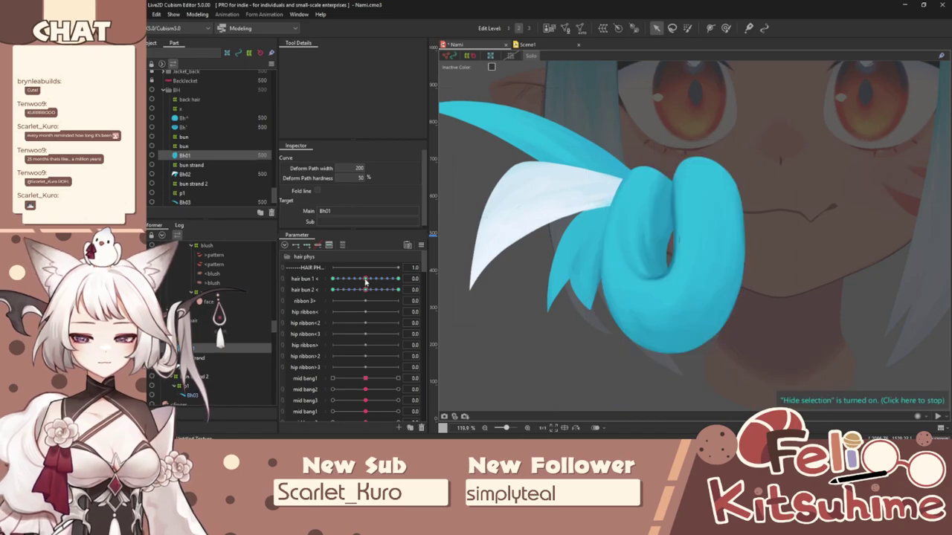
Step: Set hair bun 1 to -1.0 and create a warp deformer named p1 with 2 × 2 Bezier divisions as the parent of Bh01
left_click_drag(365, 280, 299, 273)
scroll(653, 231, "up", 2)
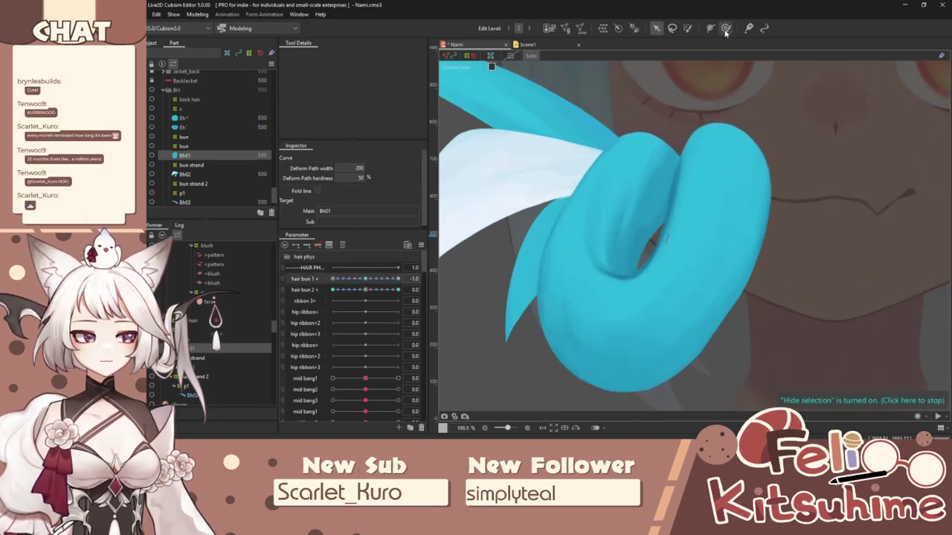
left_click(726, 29)
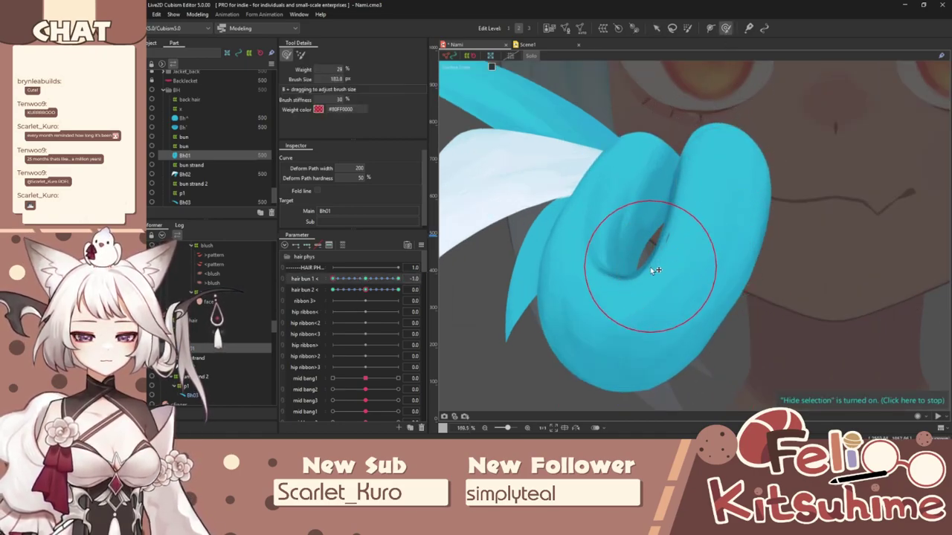
left_click_drag(581, 251, 506, 248)
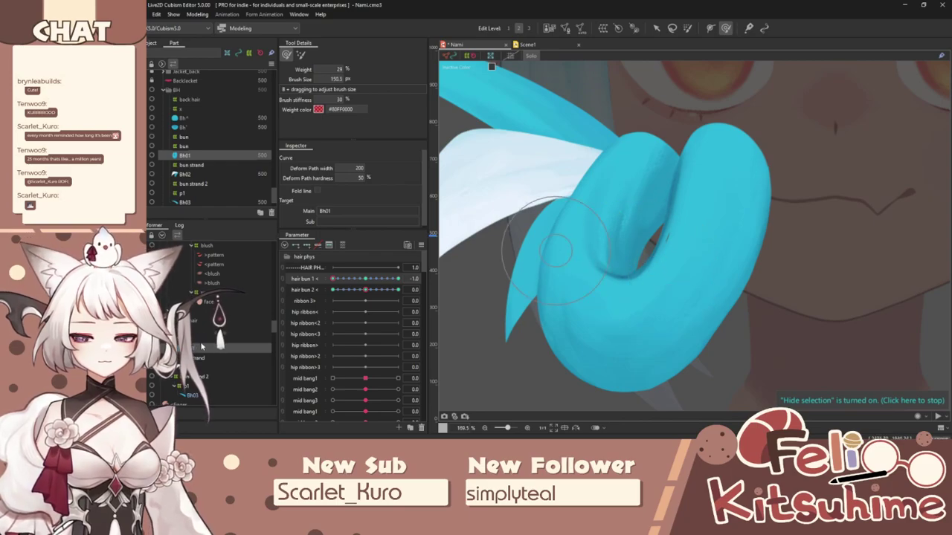
left_click(603, 28)
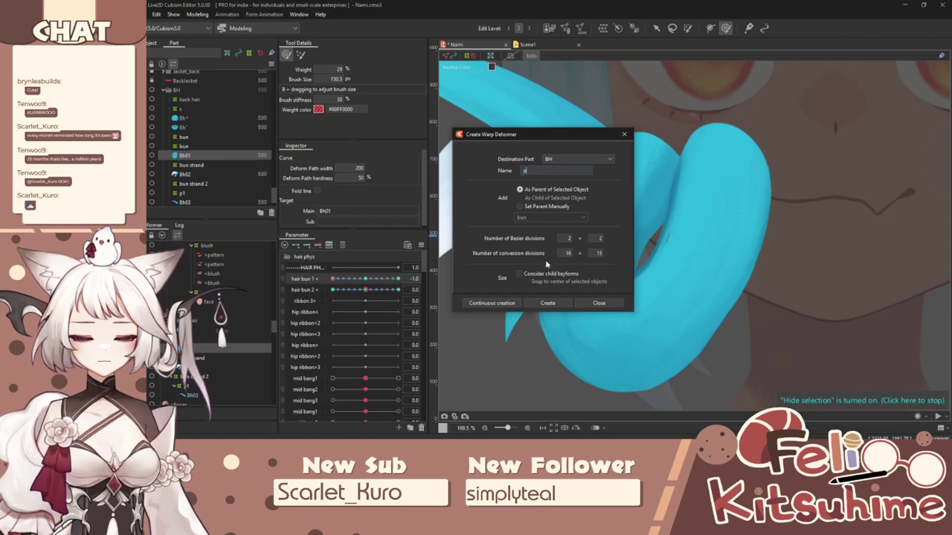
left_click(548, 304)
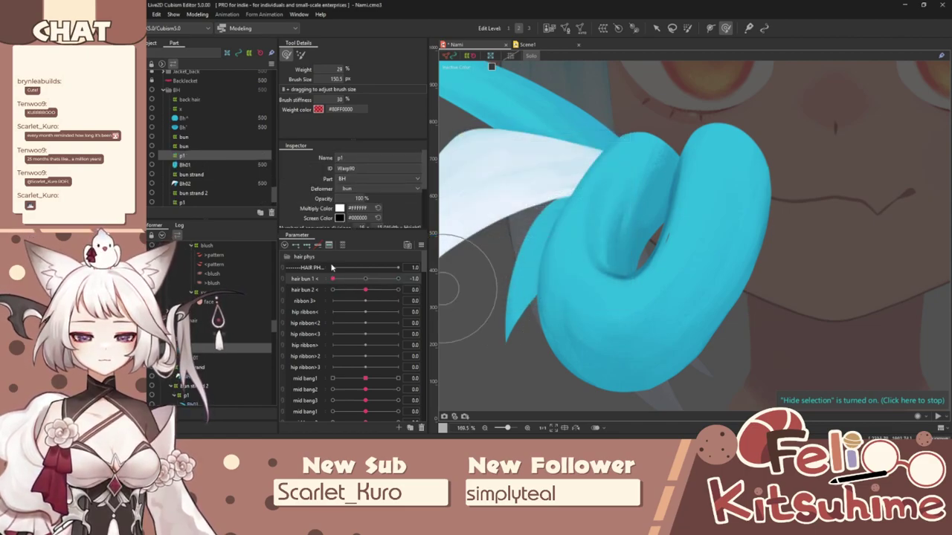
Step: Solo p1 with Bh01 and reshape the bun at hair bun 1 values -1.0 and 1.0 using the deform brush
left_click(531, 56)
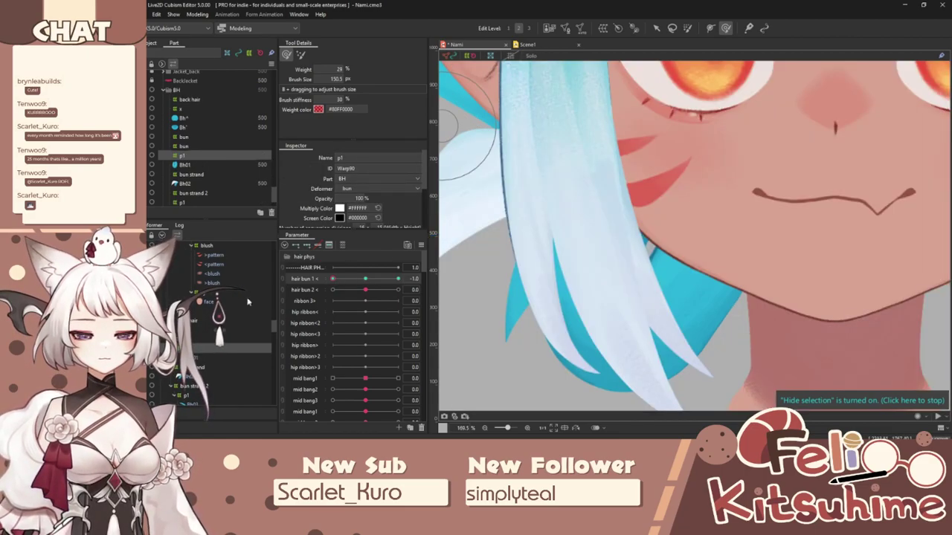
left_click(210, 351)
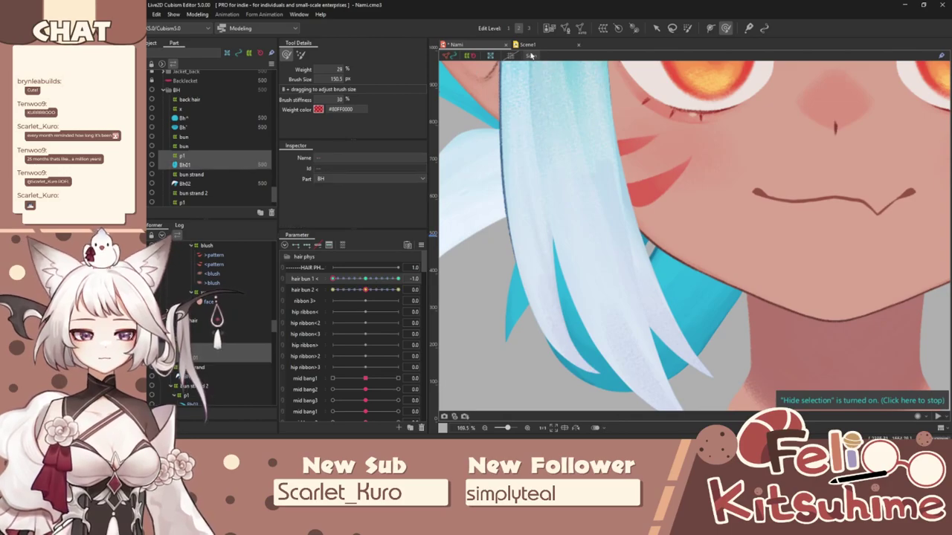
left_click(531, 55)
mouse_move(612, 242)
left_mouse_down()
mouse_move(652, 258)
mouse_move(666, 239)
mouse_move(689, 206)
mouse_move(674, 188)
mouse_move(694, 213)
mouse_move(642, 284)
mouse_move(620, 274)
left_mouse_up()
left_click(397, 278)
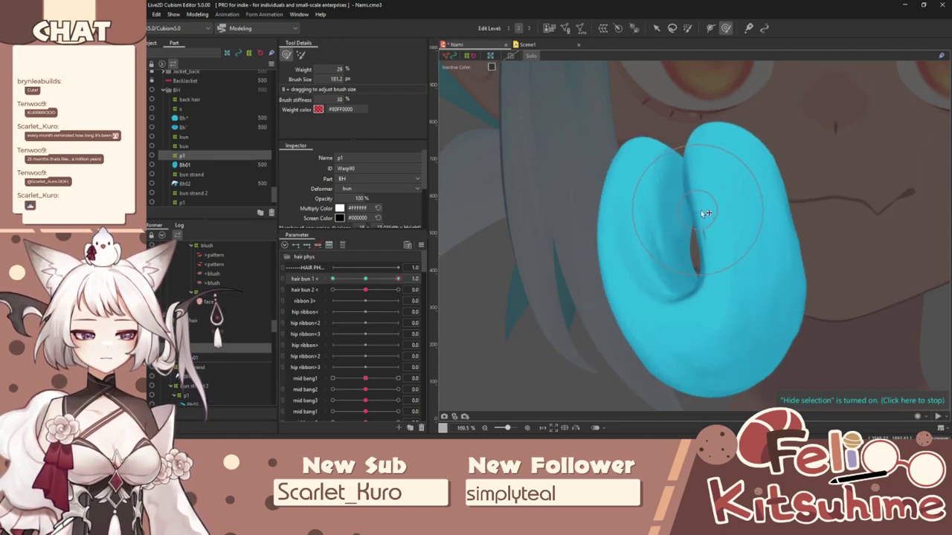
left_click_drag(738, 301, 712, 297)
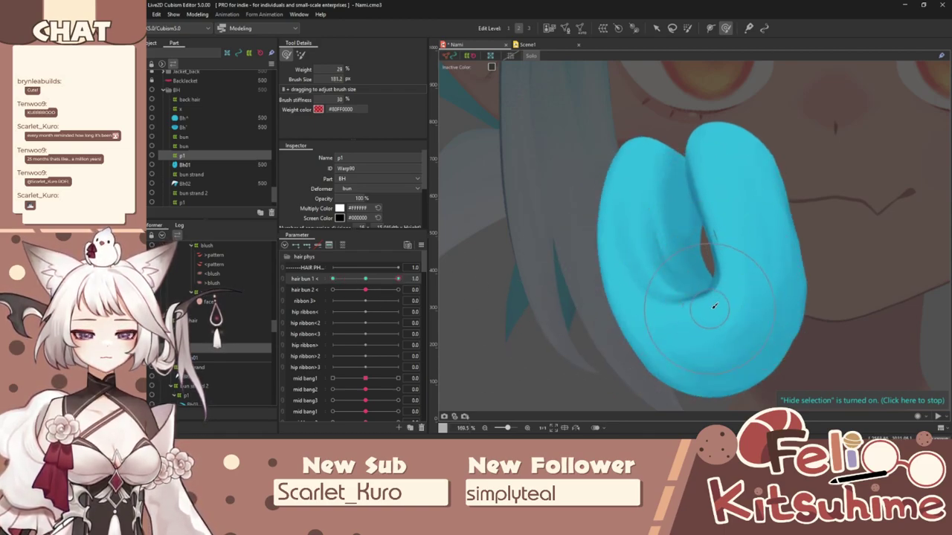
Step: Return hair bun 1 and hair bun 2 to 0 and delete the p1 warp deformer above Bh01
left_click(365, 279)
left_click_drag(365, 290, 307, 300)
left_click(365, 290)
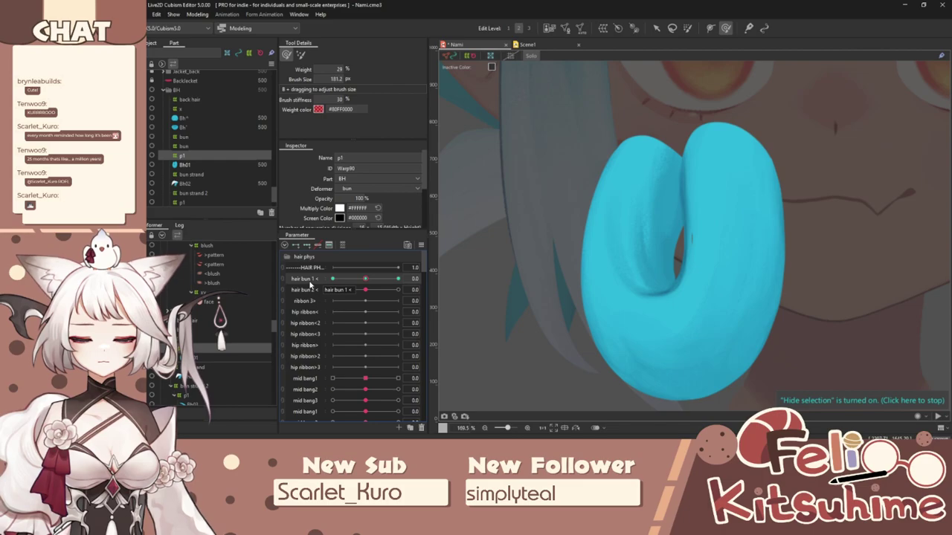
key("Delete")
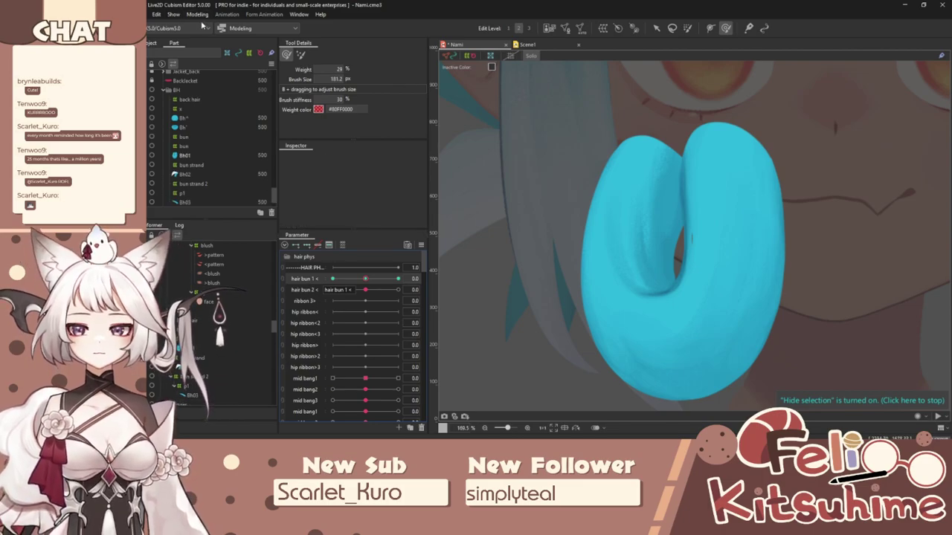
Step: Reopen the physics settings and swing the head around in the preview to examine the hair bun motion
left_click(198, 15)
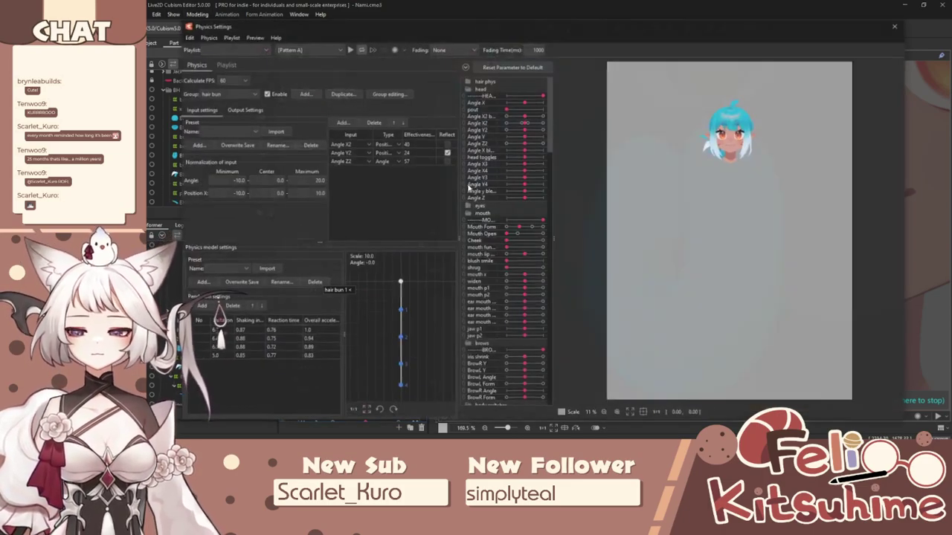
left_click(253, 191)
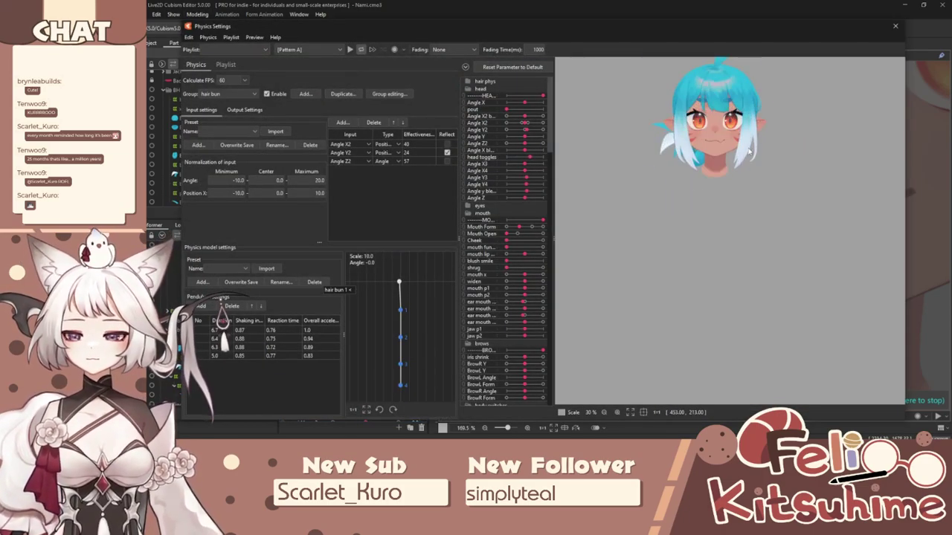
scroll(751, 153, "up", 5)
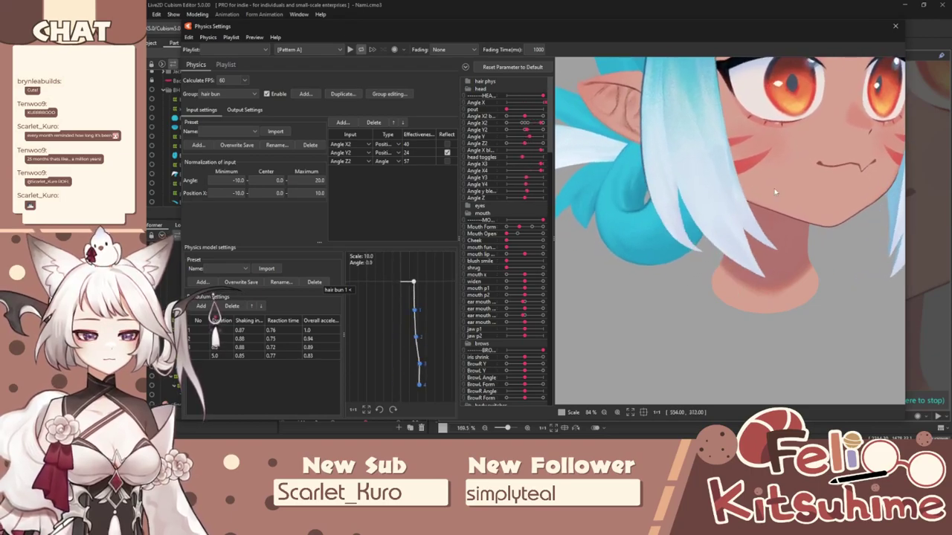
left_click_drag(775, 192, 914, 171)
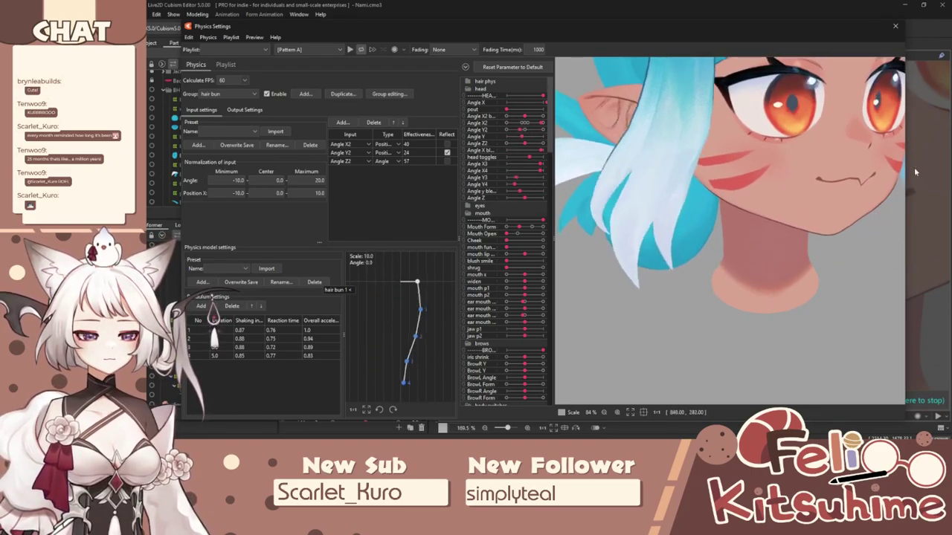
scroll(852, 301, "down", 4)
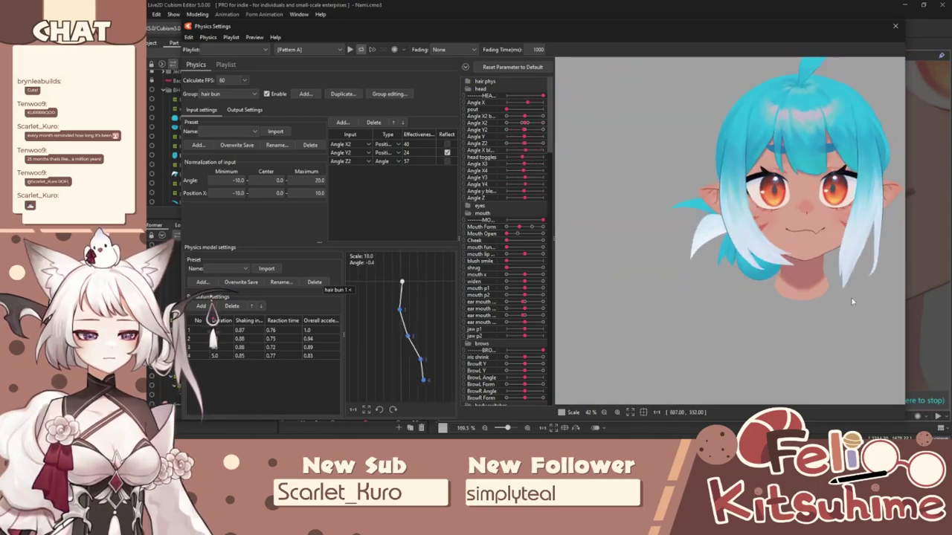
left_click_drag(853, 301, 929, 284)
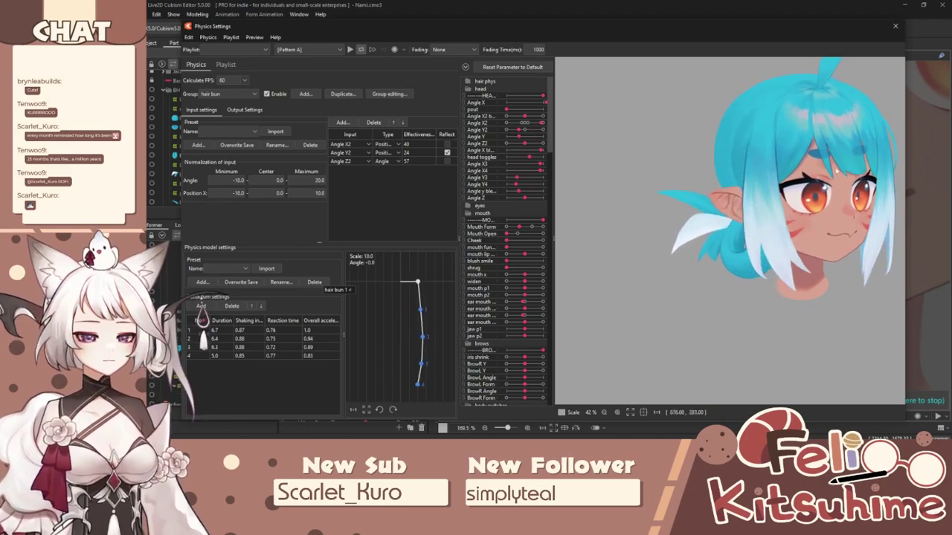
left_click_drag(838, 171, 691, 259)
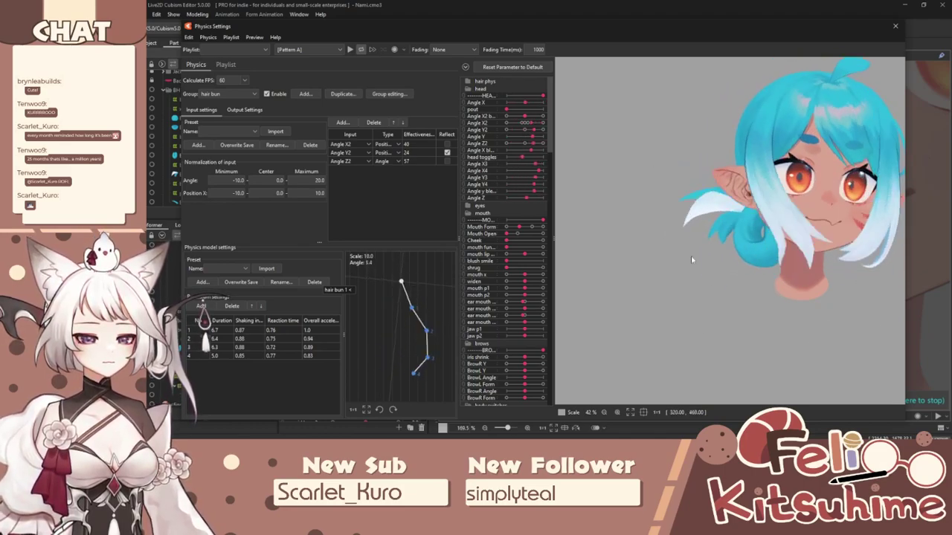
Step: Close the physics settings and turn off solo view so the whole head shows on the canvas
left_click(895, 27)
scroll(655, 201, "down", 3)
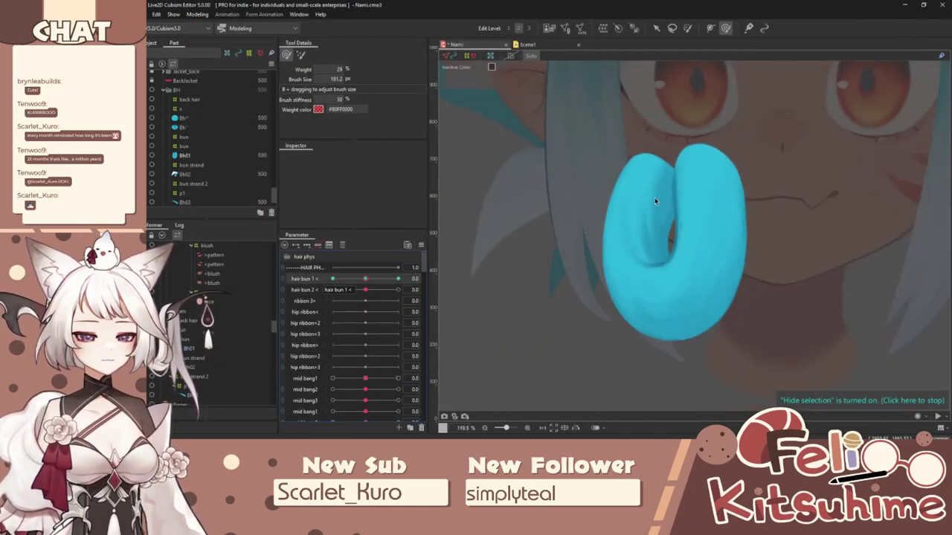
scroll(655, 200, "down", 3)
left_click(527, 58)
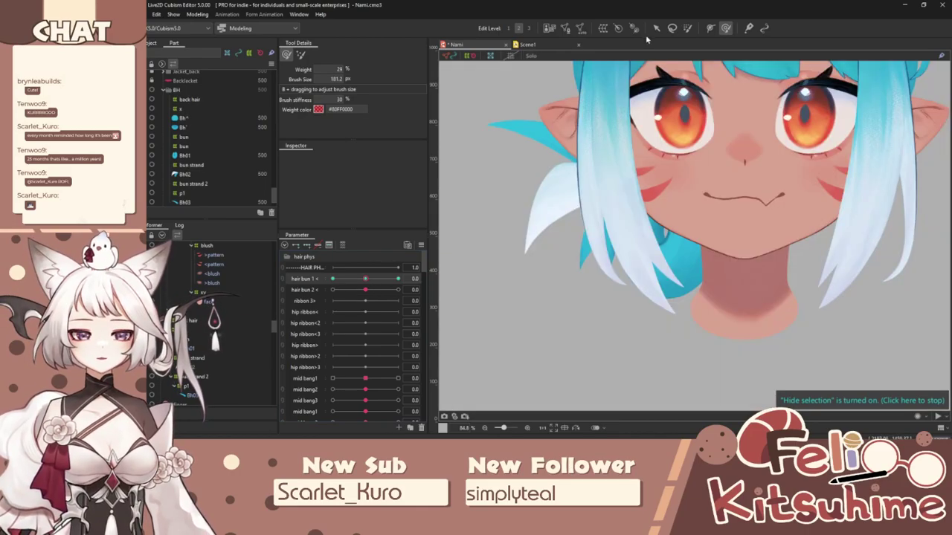
Step: Move the Bh02 bun strand mesh aside from behind the side hair, and undo the move
scroll(568, 190, "up", 3)
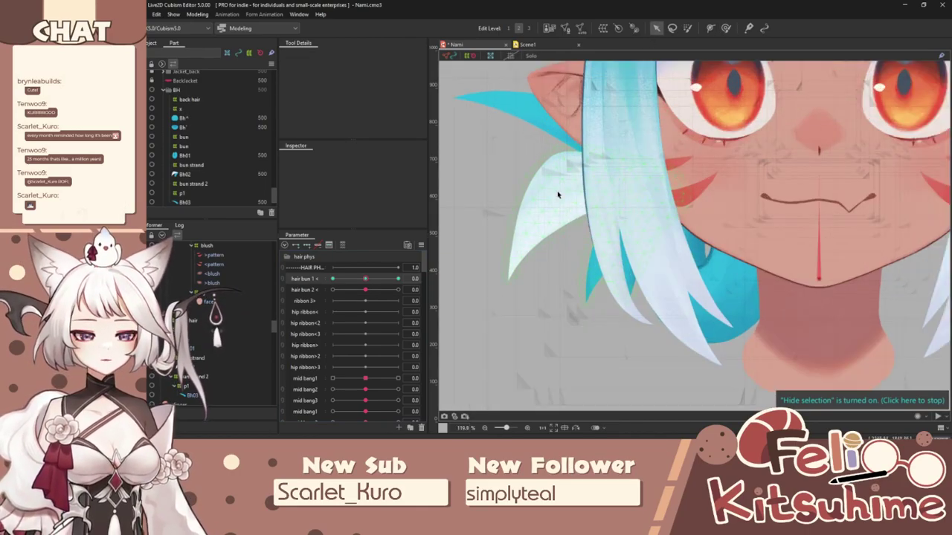
left_click(558, 195)
scroll(599, 242, "down", 4)
scroll(587, 216, "up", 4)
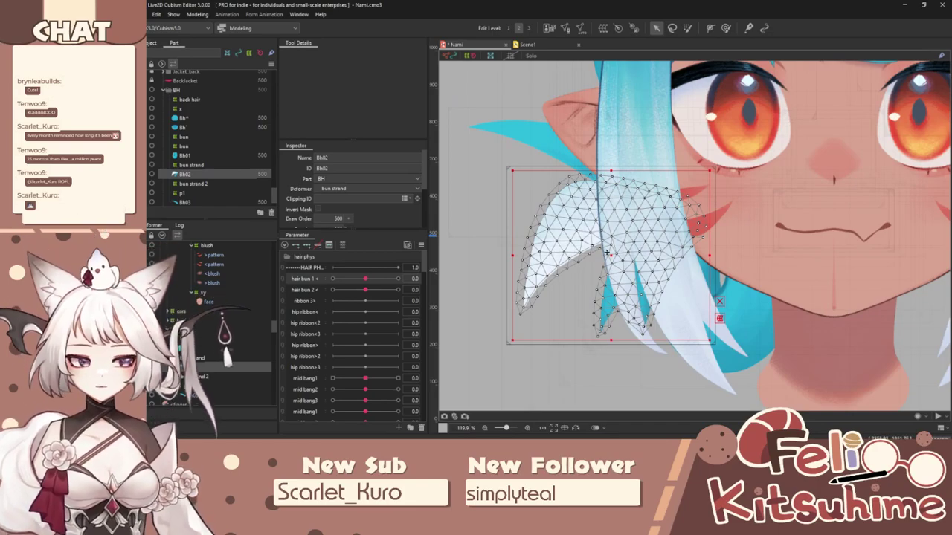
left_click_drag(610, 255, 482, 240)
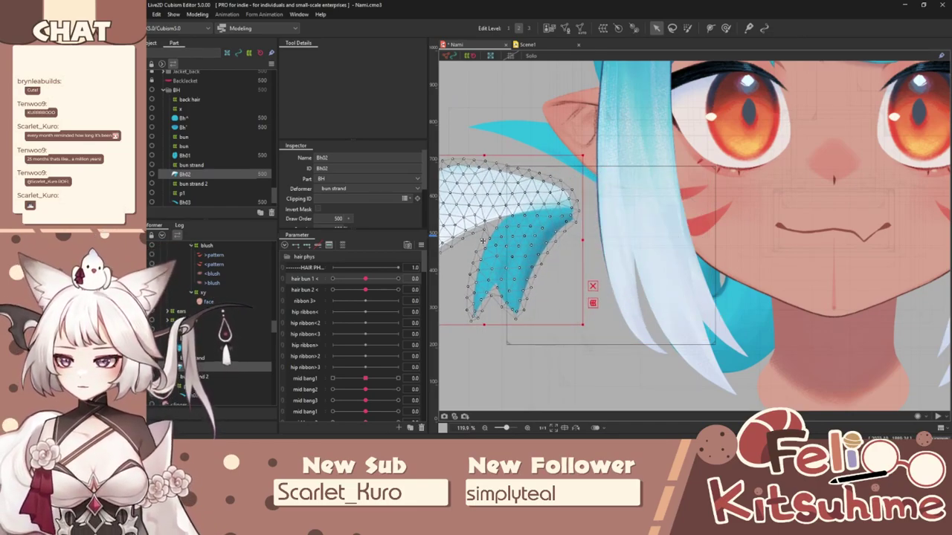
key("ctrl+z")
scroll(661, 204, "down", 4)
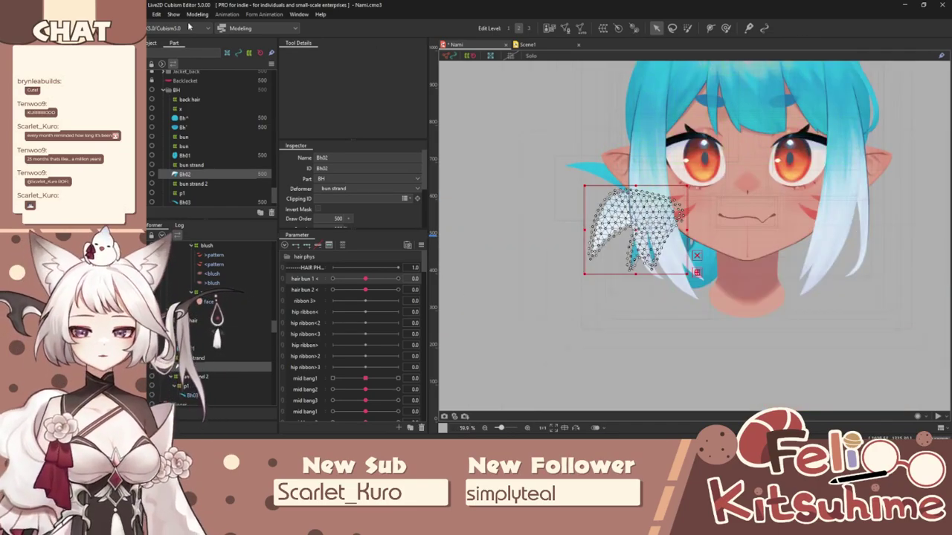
Step: Save the model and export it for runtime as Nami.moc3, overwriting the existing moc3 and Nami.model3.json files
left_click(156, 14)
left_click(166, 90)
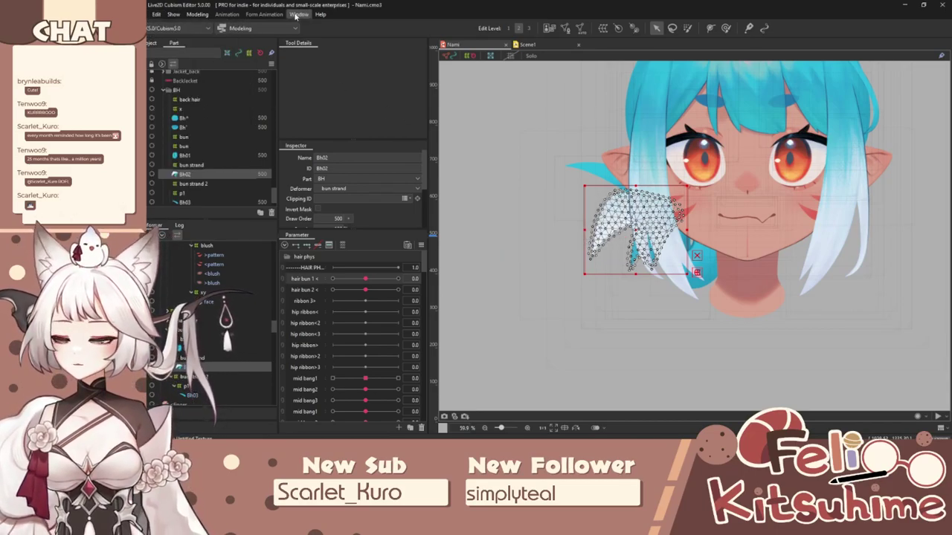
left_click(148, 15)
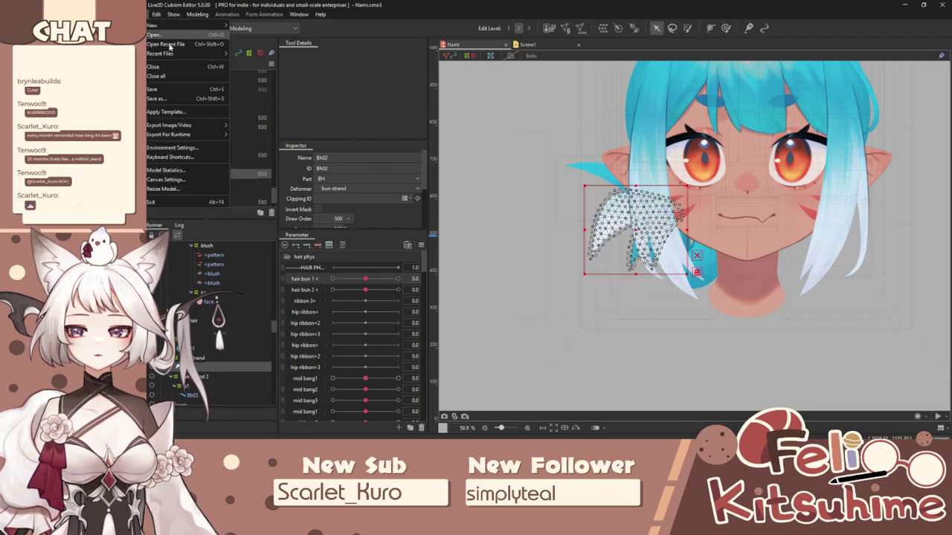
mouse_move(195, 136)
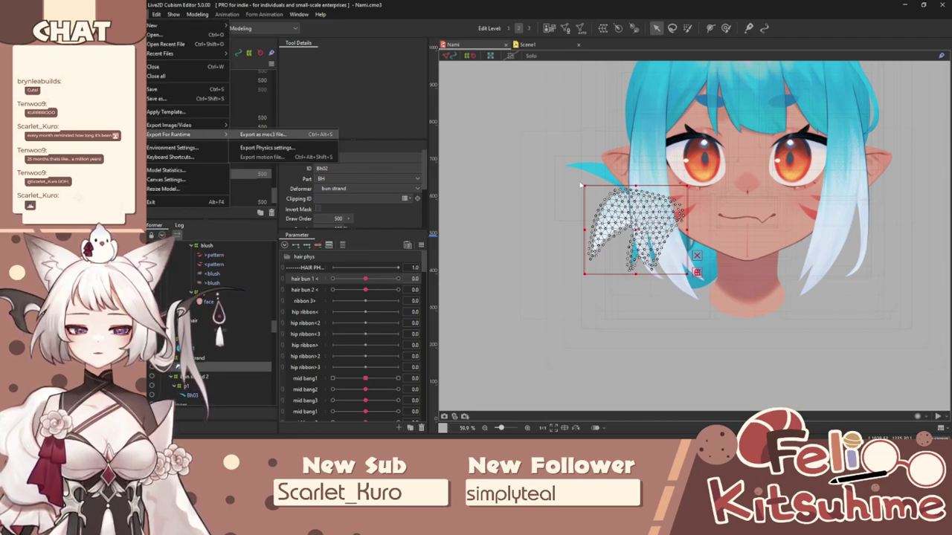
key("Return")
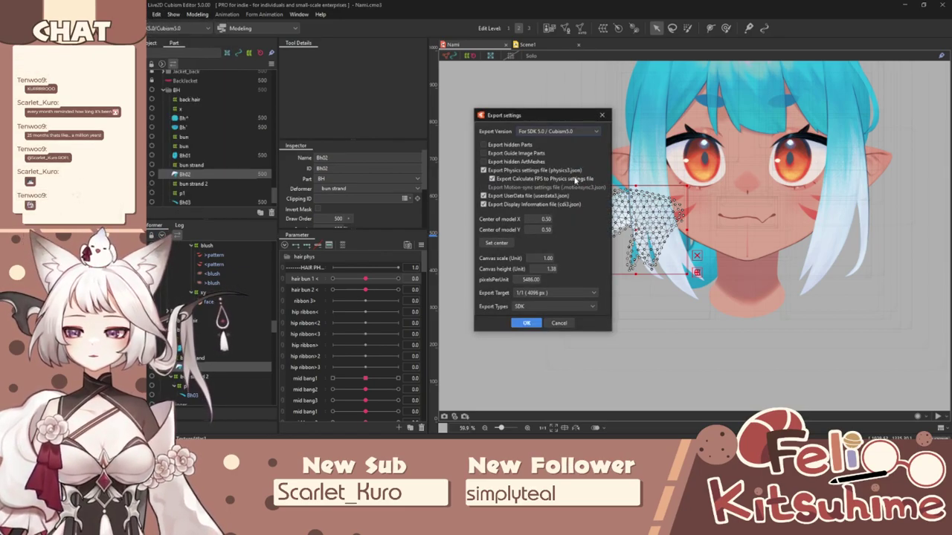
left_click_drag(561, 119, 75, 167)
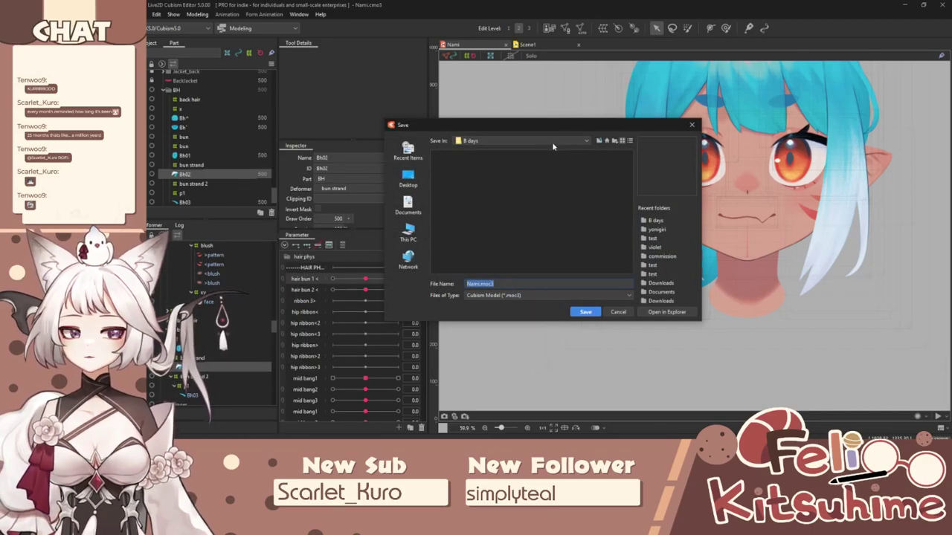
key("Return")
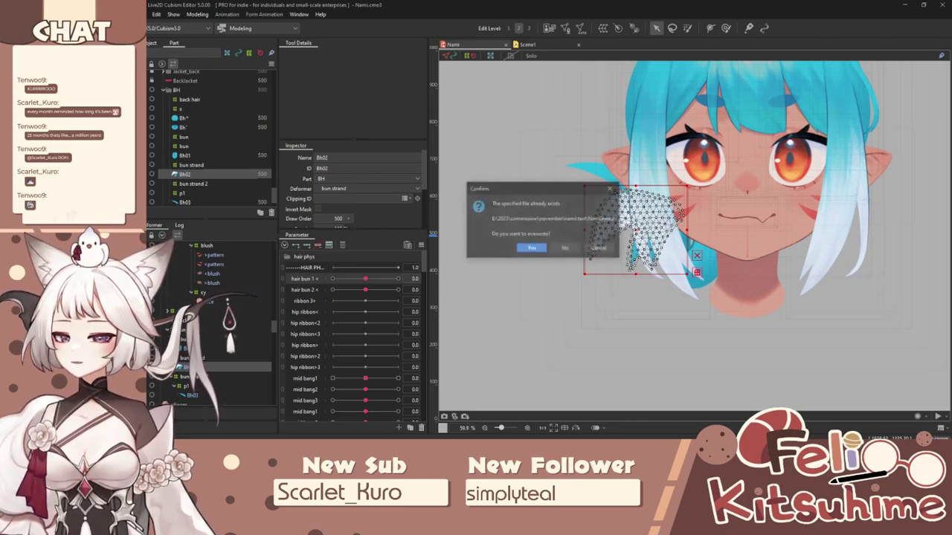
left_click(539, 250)
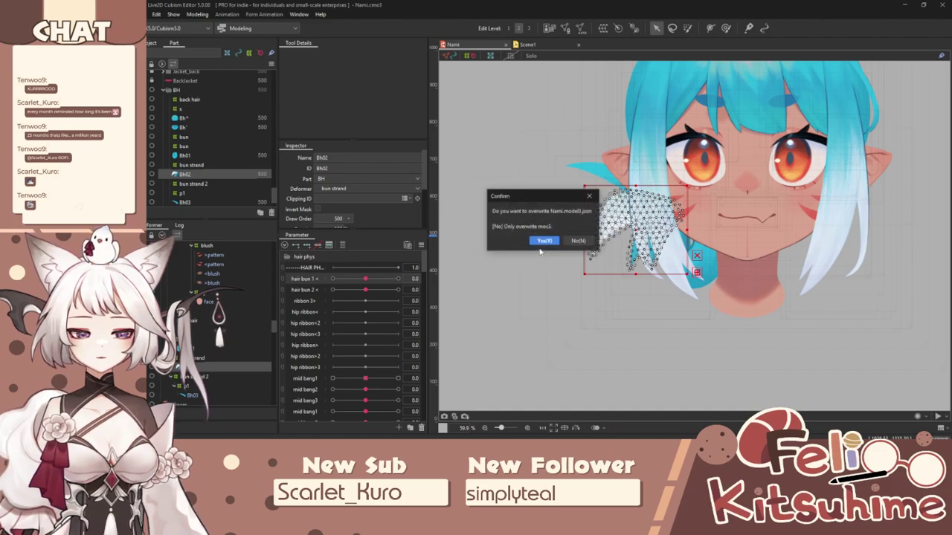
left_click(550, 239)
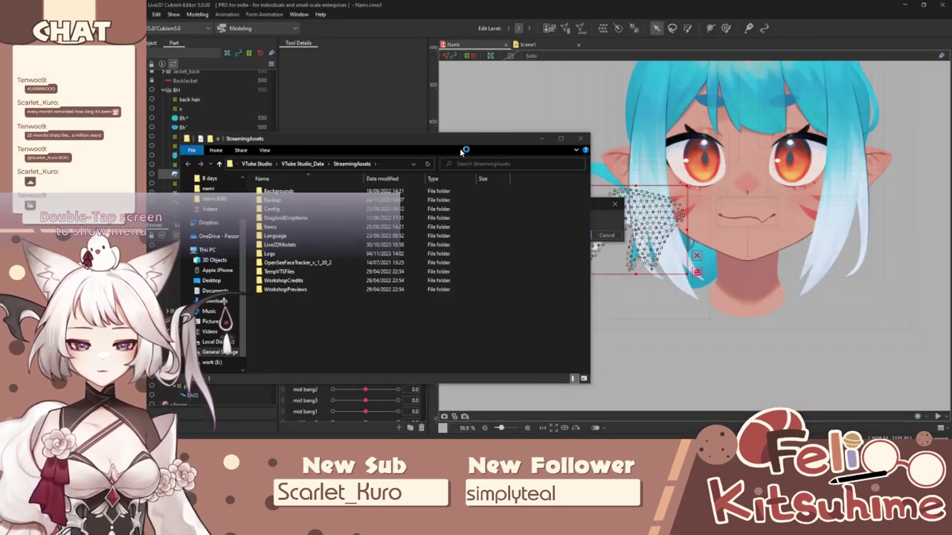
Step: Move the opened file explorer windows away from the model editor
left_click_drag(447, 139, 258, 165)
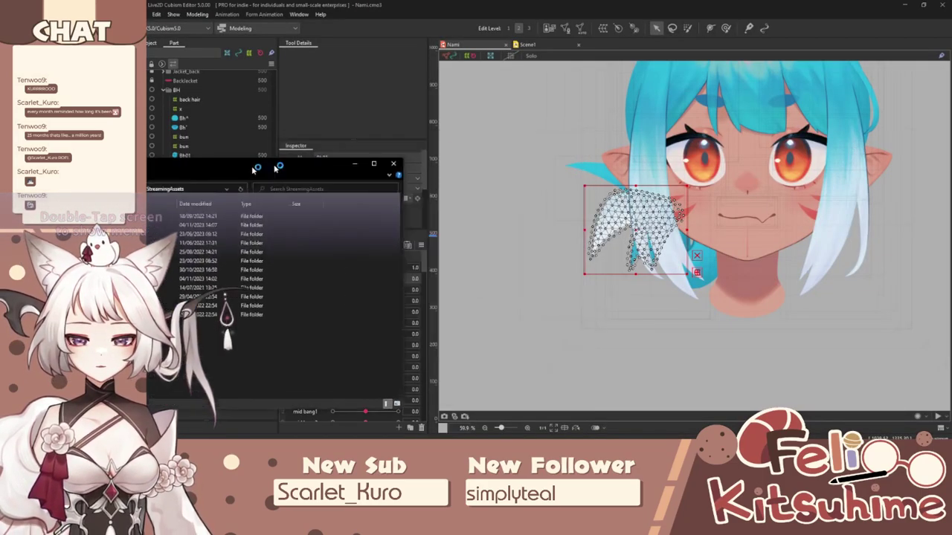
left_click_drag(446, 160, 3, 156)
left_click_drag(304, 139, 4, 142)
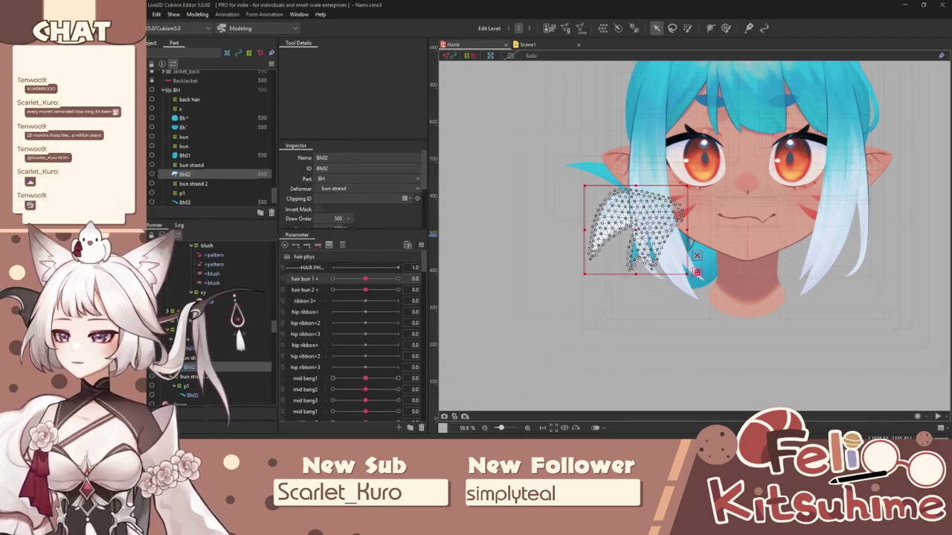
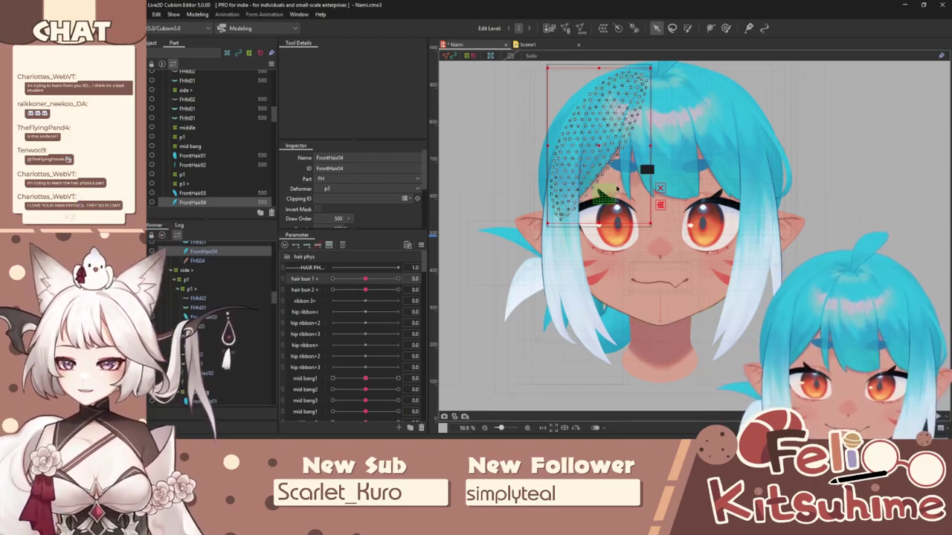
Step: Check the physics settings and inspect the front bang meshes FrontHair01 and FrontHair03
left_click(658, 145)
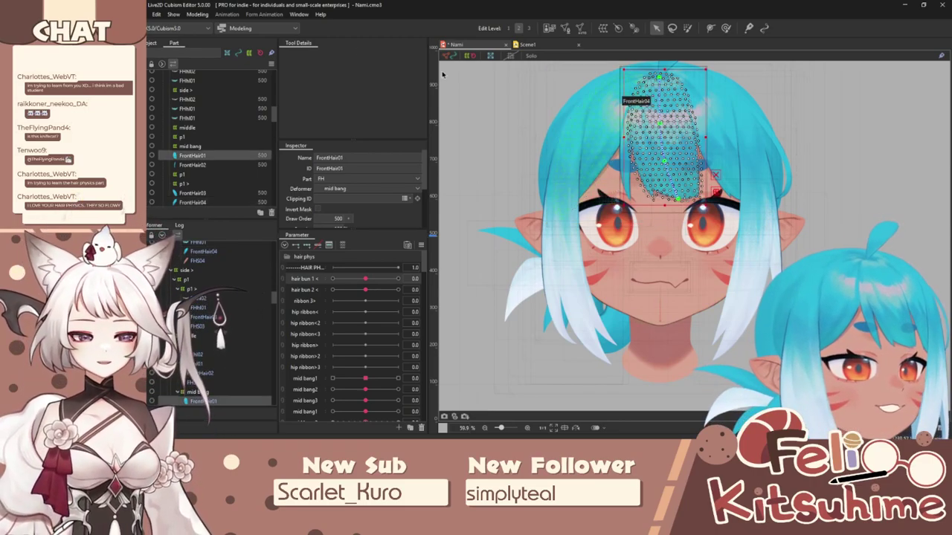
left_click(197, 14)
left_click(215, 191)
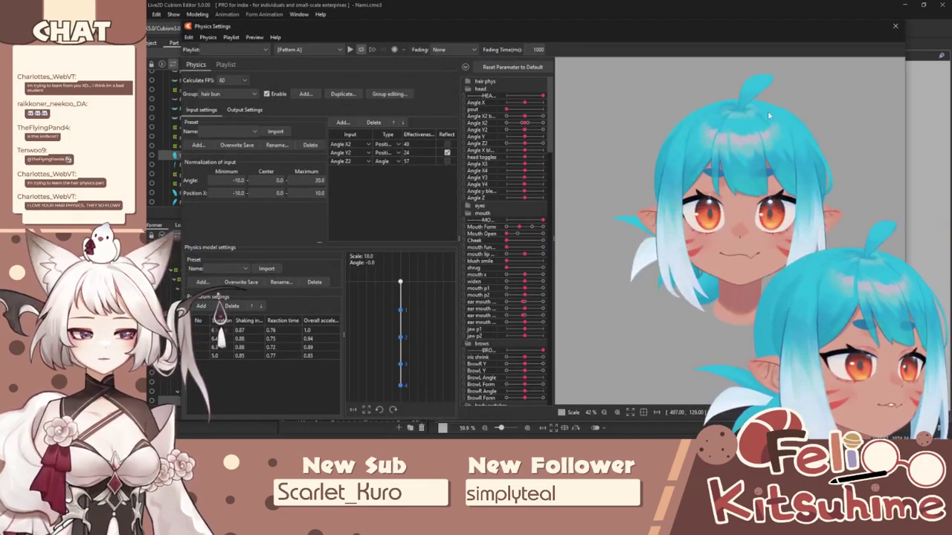
left_click(896, 27)
scroll(718, 151, "up", 4)
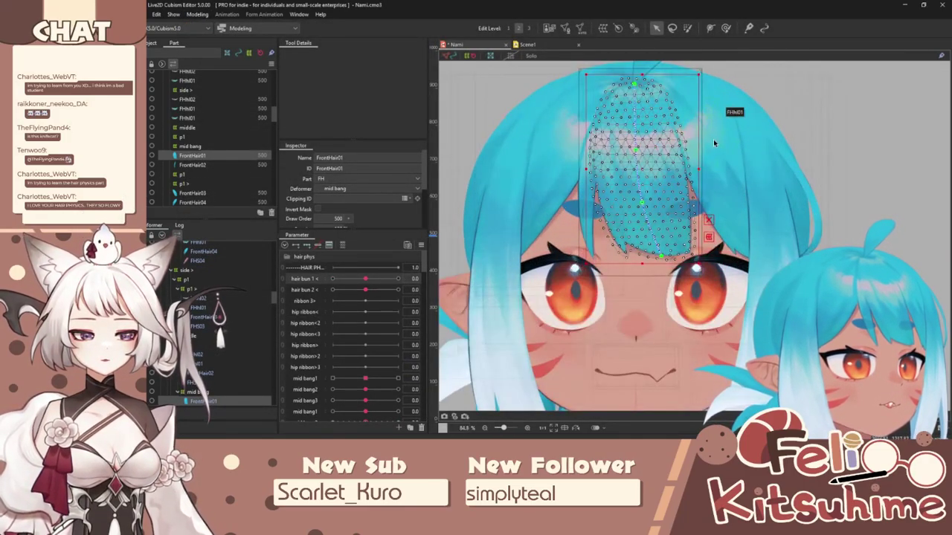
left_click(718, 211)
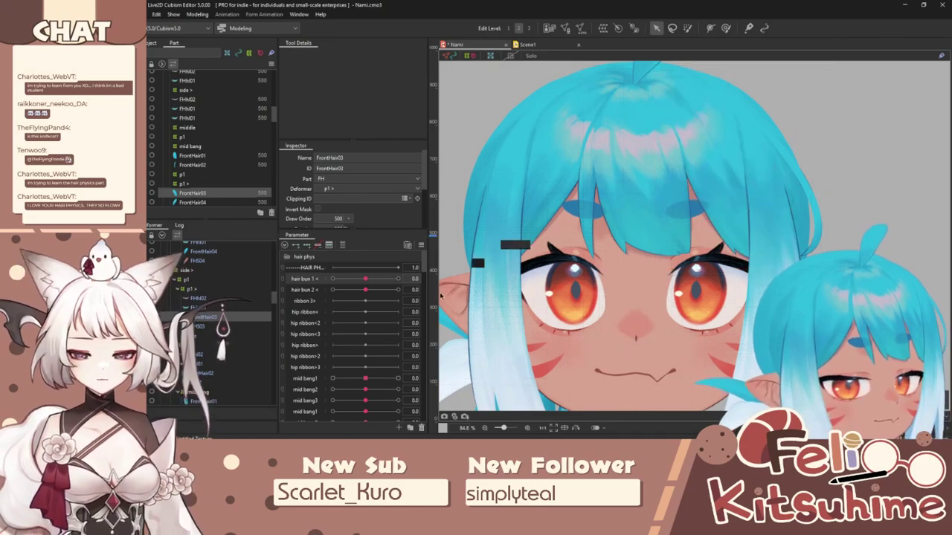
scroll(717, 210, "down", 3)
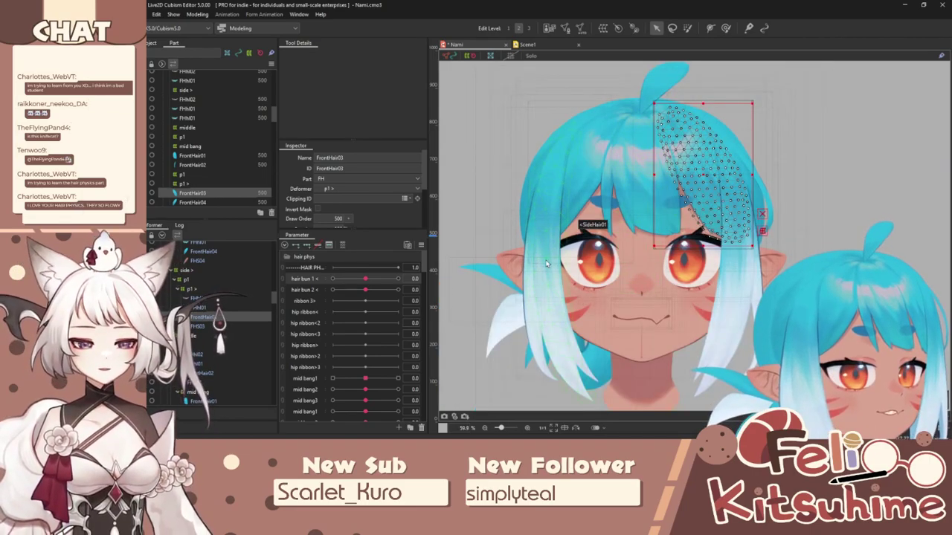
Step: Find the p1 deformer above <SideHair01 and swing side strand < to examine how it bends the side hair
left_click(520, 327)
scroll(249, 292, "up", 1)
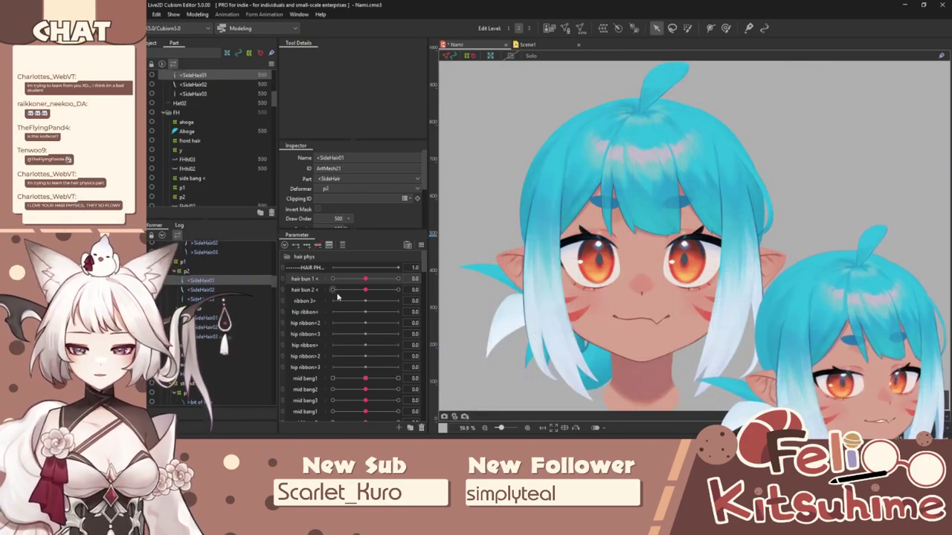
scroll(353, 316, "down", 2)
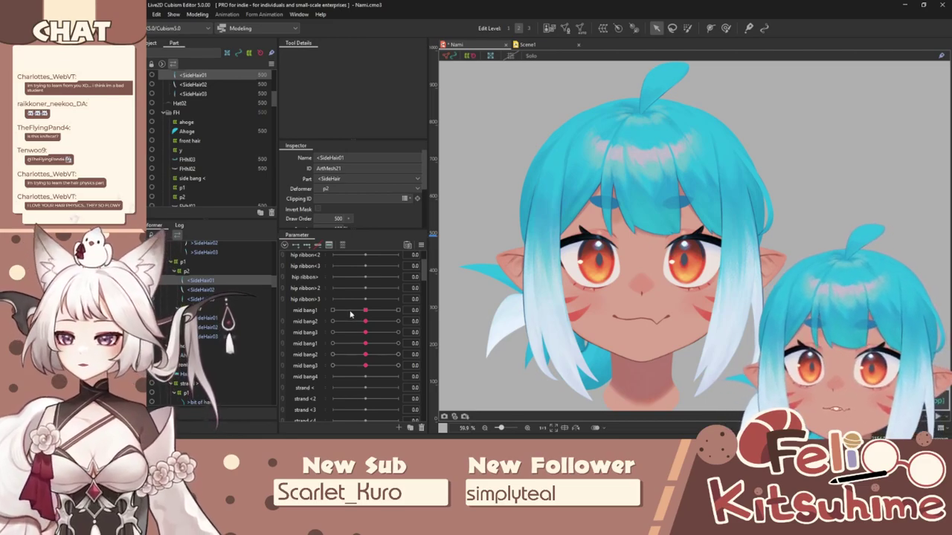
left_click(367, 286)
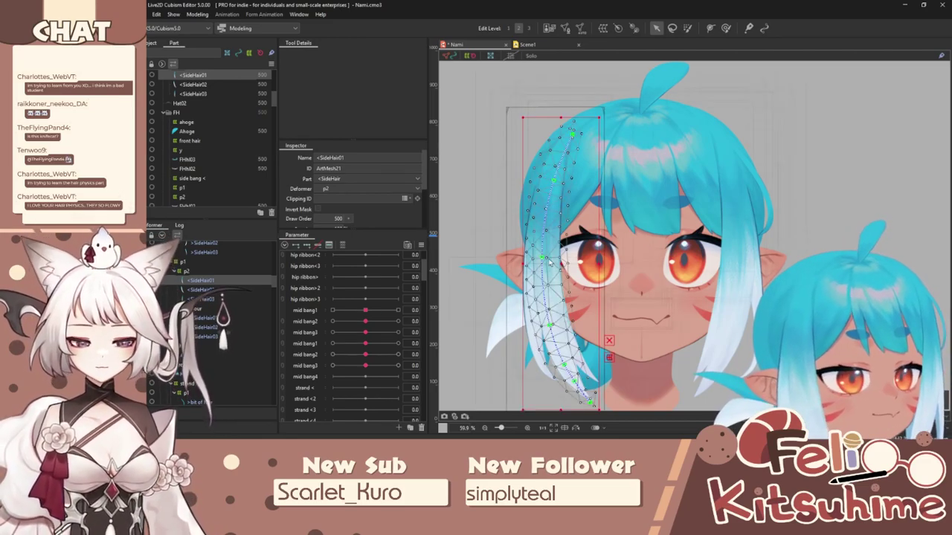
left_click(197, 262)
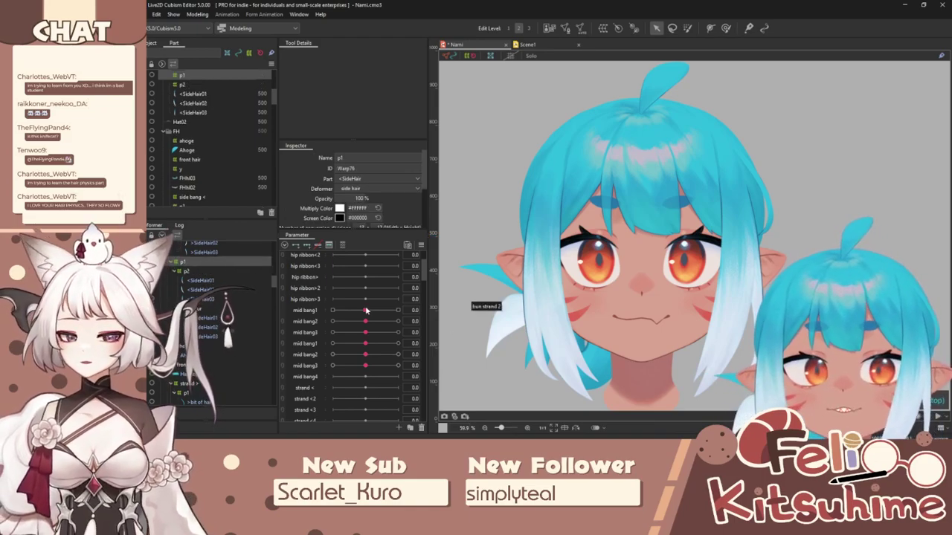
scroll(359, 318, "down", 4)
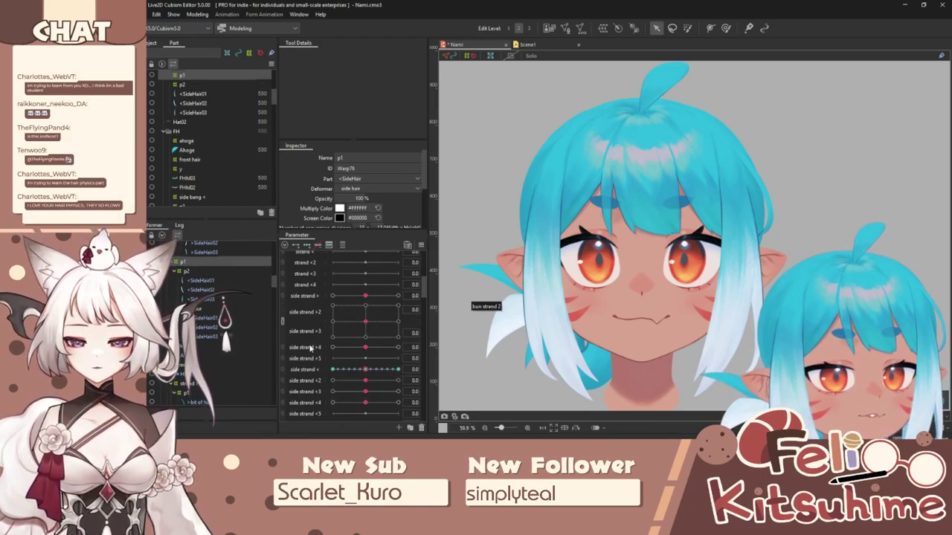
mouse_move(364, 370)
left_mouse_down()
mouse_move(351, 369)
mouse_move(375, 369)
mouse_move(354, 369)
mouse_move(365, 367)
left_mouse_up()
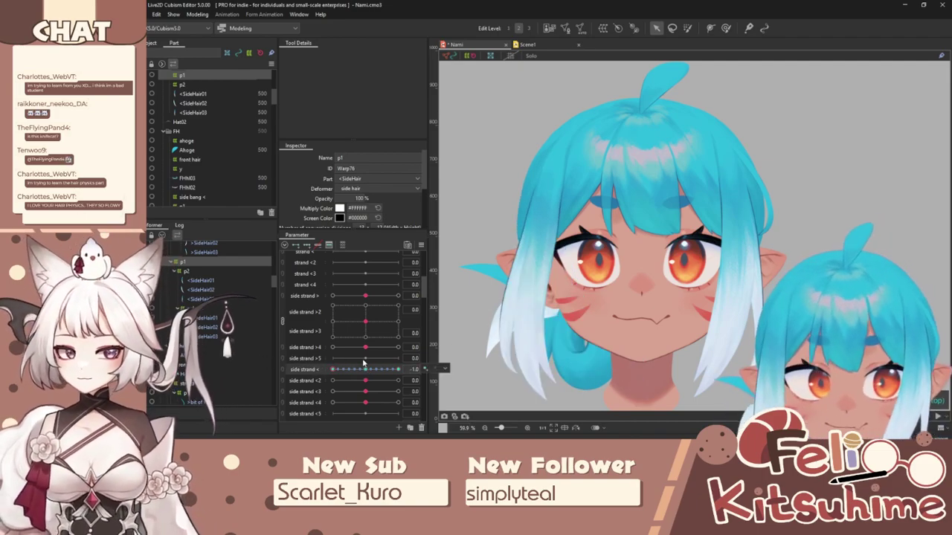
Step: Select the p2 deformer under p1 and swing side strand <2 to examine its bend, returning it to 0
left_click(208, 270)
left_click_drag(366, 381, 427, 379)
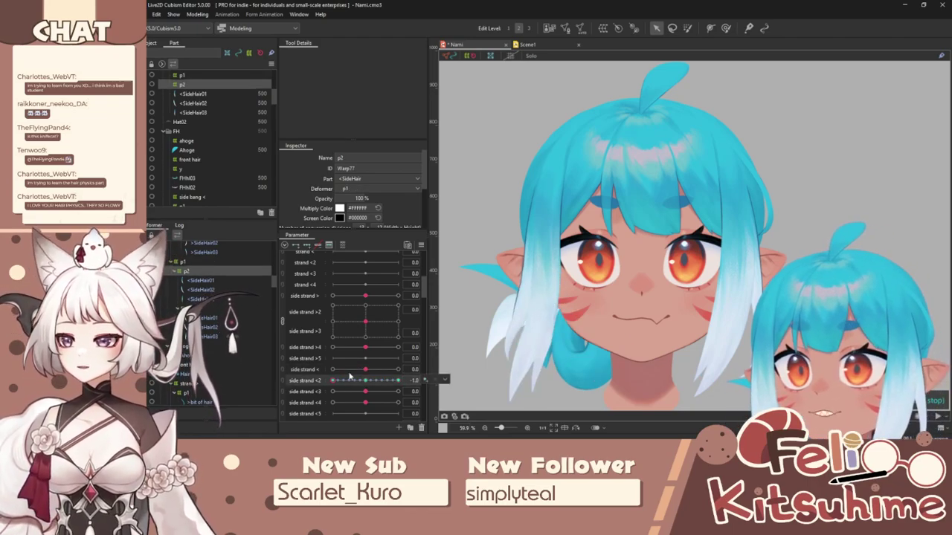
scroll(564, 339, "down", 2)
scroll(563, 339, "up", 3)
left_click(369, 380)
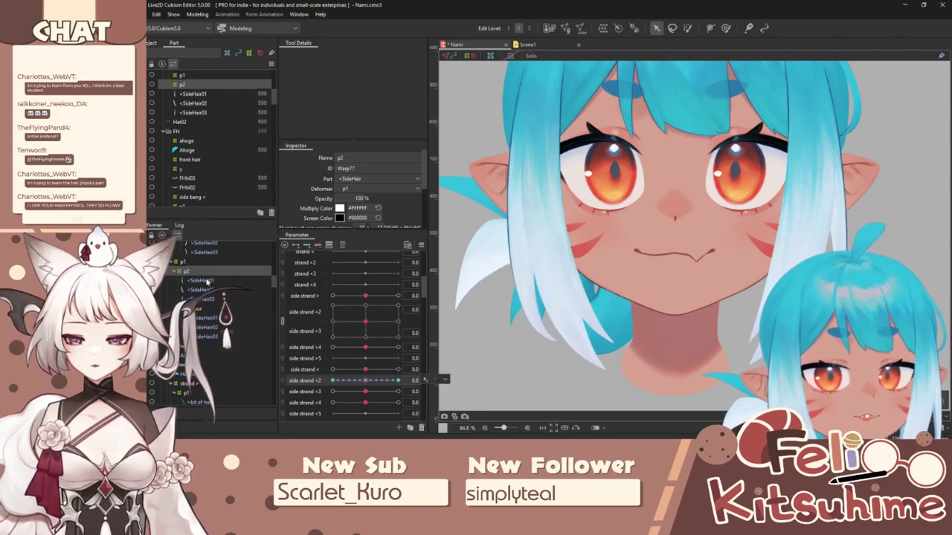
Step: Select the <SideHair01 mesh, swing side strand <3 and <4, and examine the deformation path near the hair tip
left_click(208, 281)
left_click_drag(366, 392, 322, 404)
left_click(365, 402)
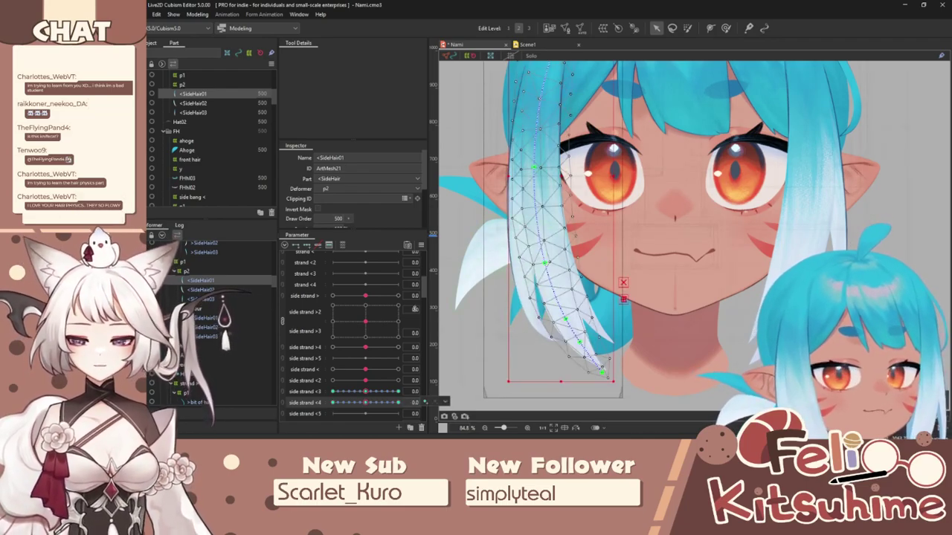
scroll(472, 325, "down", 1)
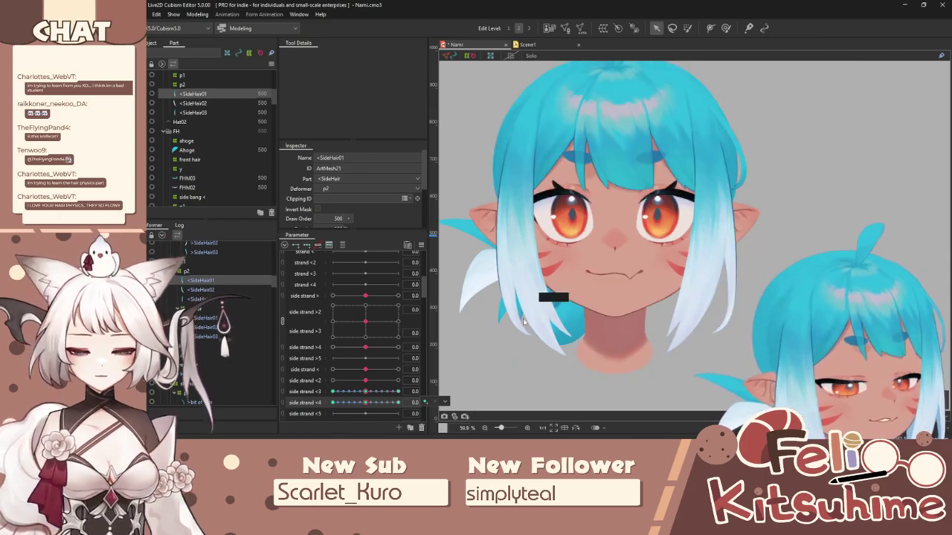
scroll(524, 321, "up", 4)
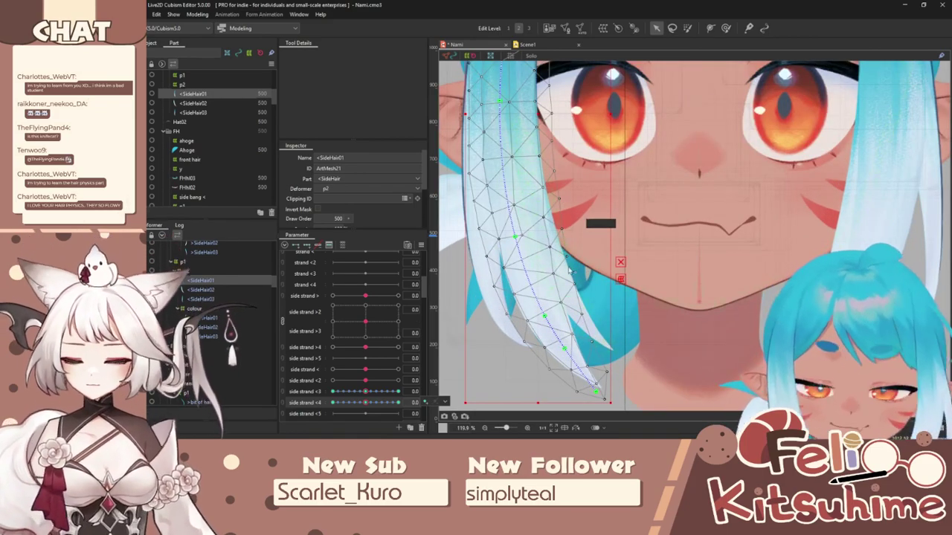
left_click_drag(569, 271, 574, 253)
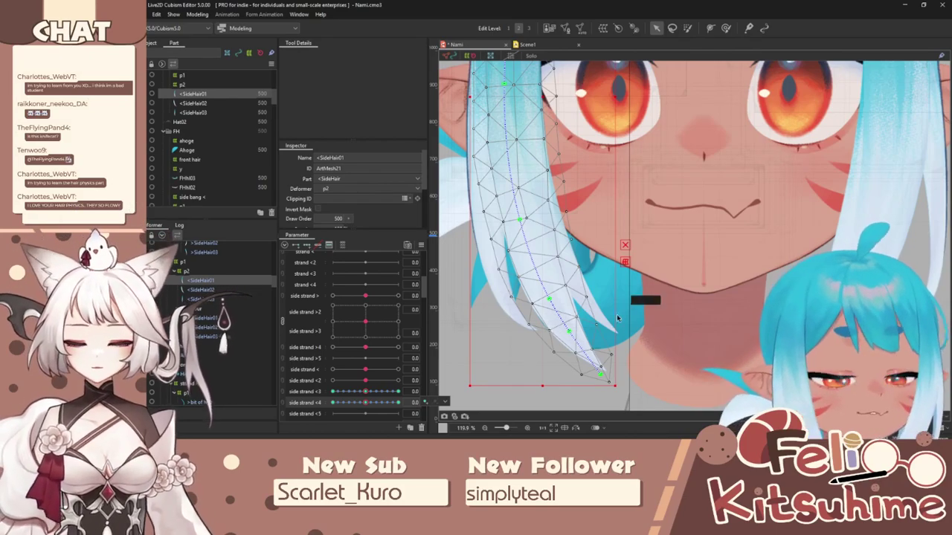
scroll(654, 292, "down", 2)
scroll(617, 325, "up", 2)
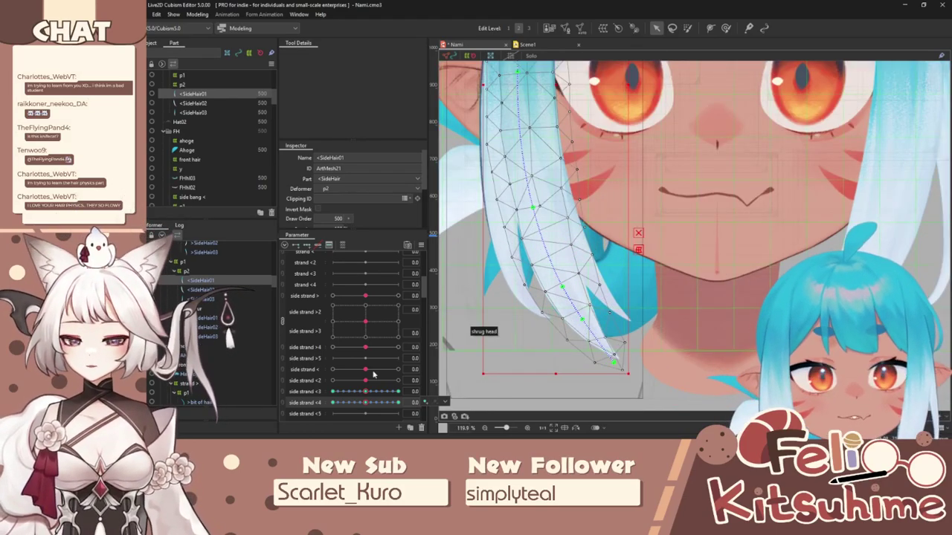
Step: Paste a copy of the <SideHair01 mesh and move it onto the empty canvas away from the head
scroll(639, 320, "down", 6)
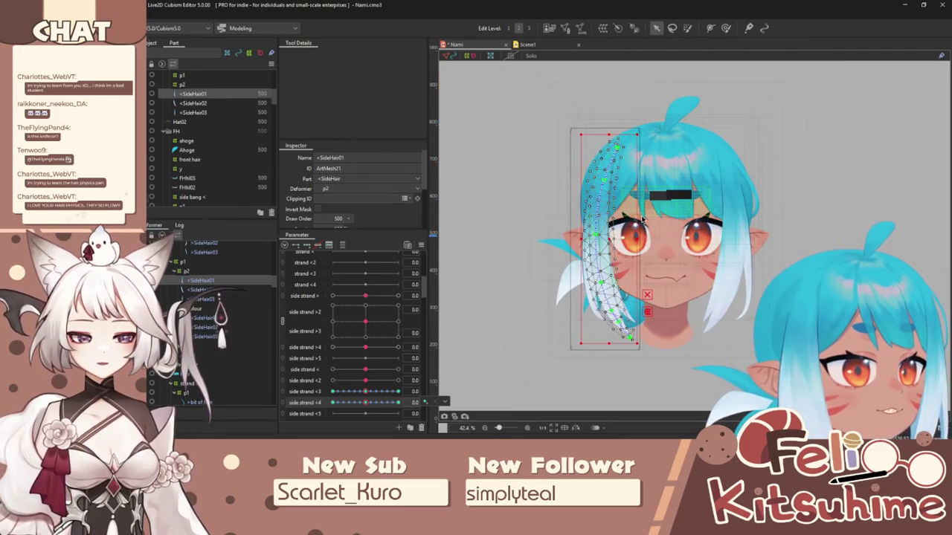
scroll(642, 218, "down", 2)
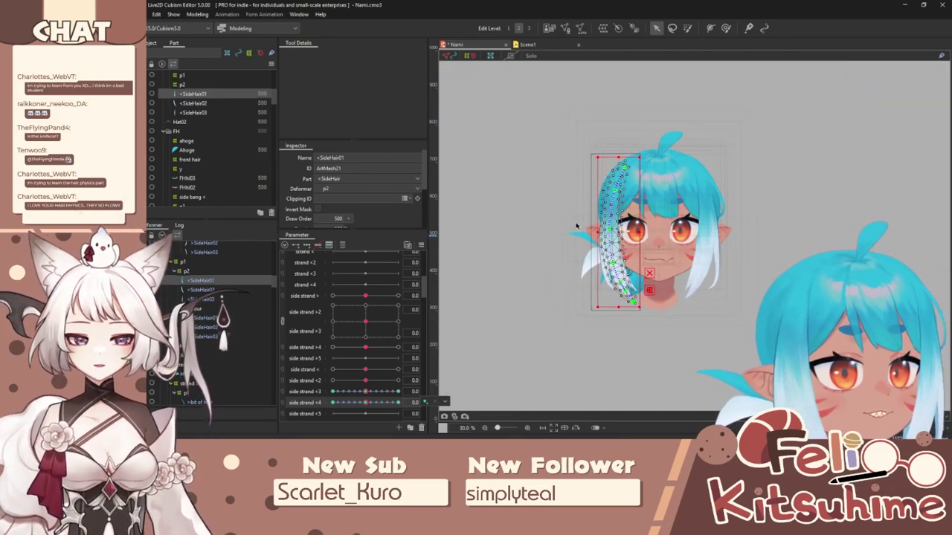
key("ctrl+s")
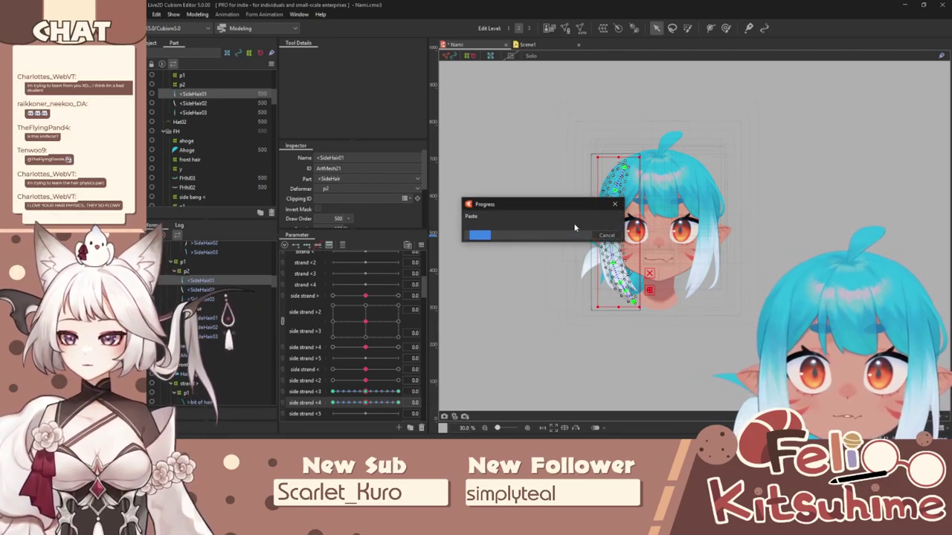
scroll(640, 272, "down", 2)
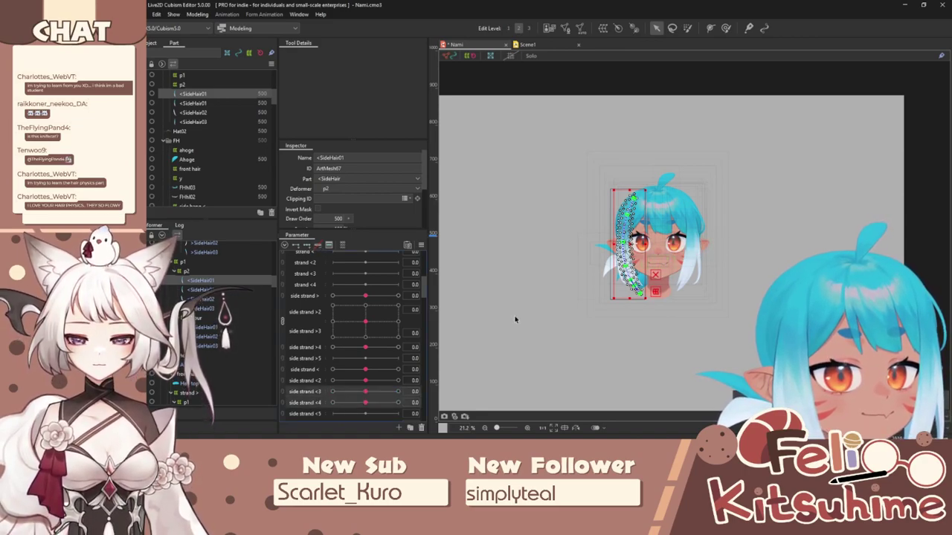
left_click_drag(628, 246, 500, 158)
scroll(471, 118, "up", 2)
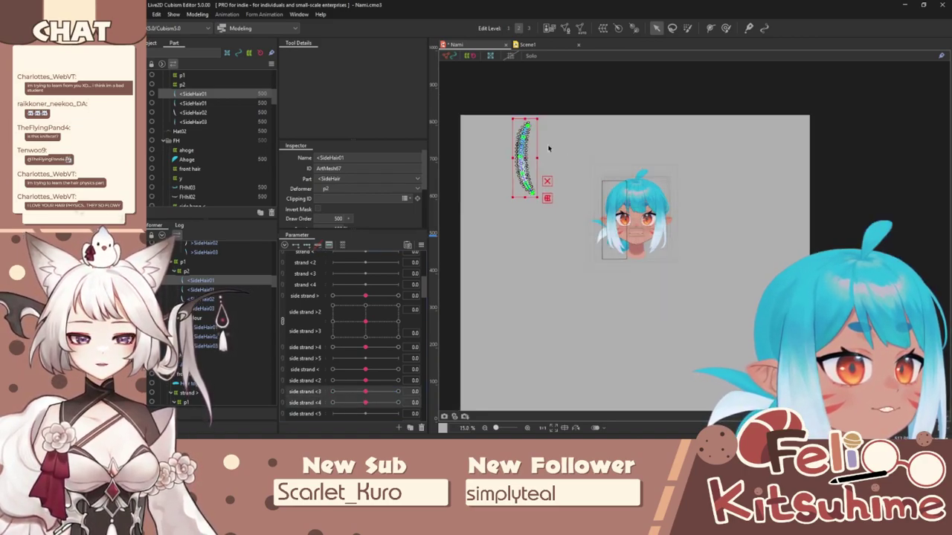
scroll(469, 125, "up", 1)
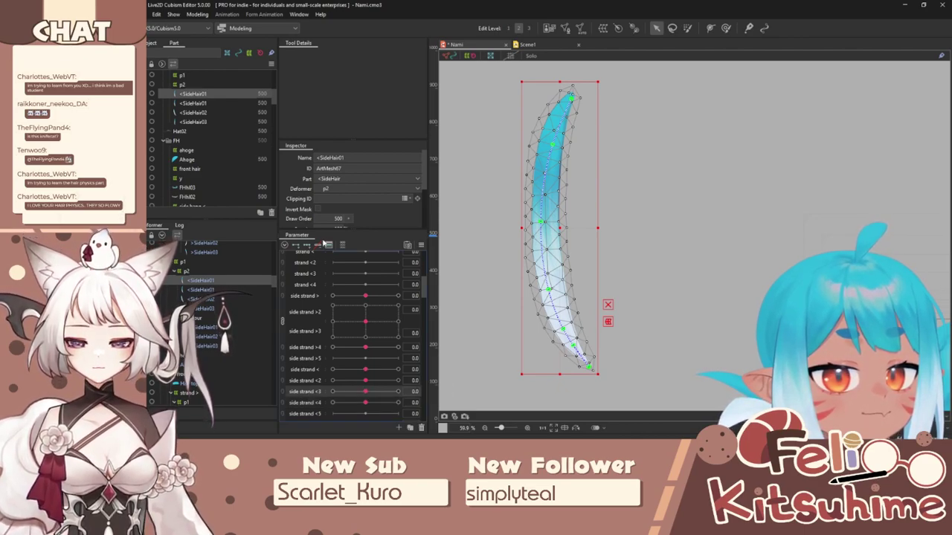
Step: Key side strand <3 with three points, set it to 1.0, and remove the deformation path point just above the hair tip
left_click_drag(369, 393, 400, 394)
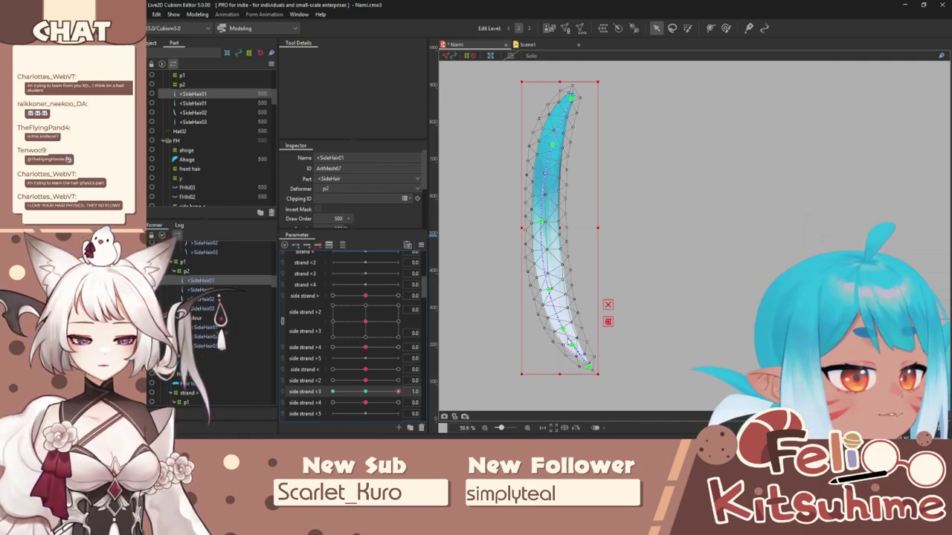
key("p")
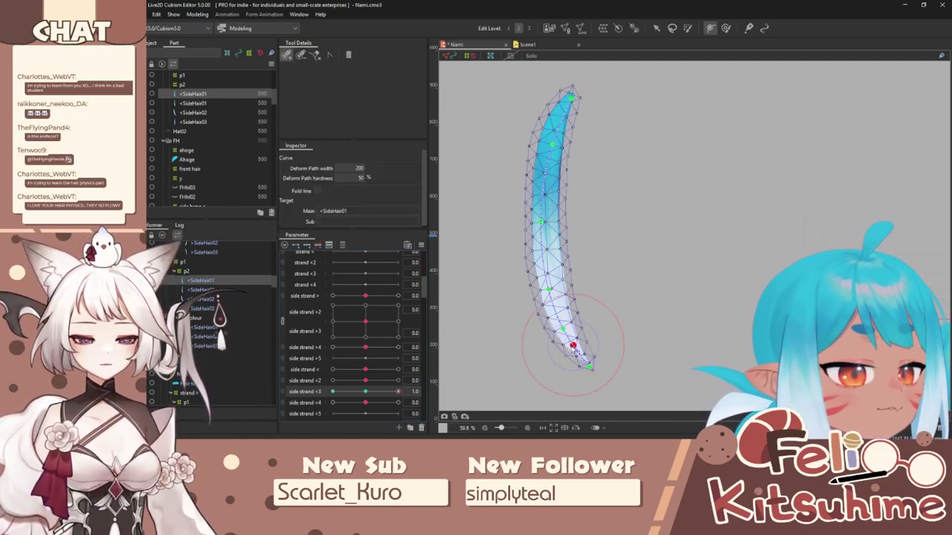
key("v")
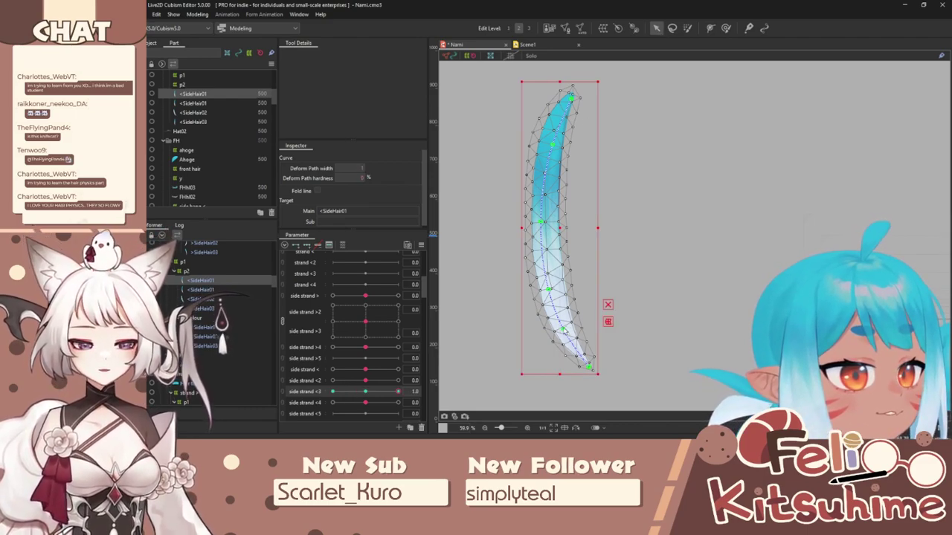
Step: At side strand <3 1.0, curve the last two deformation path points of the copied strand up and to the right
scroll(571, 344, "up", 4)
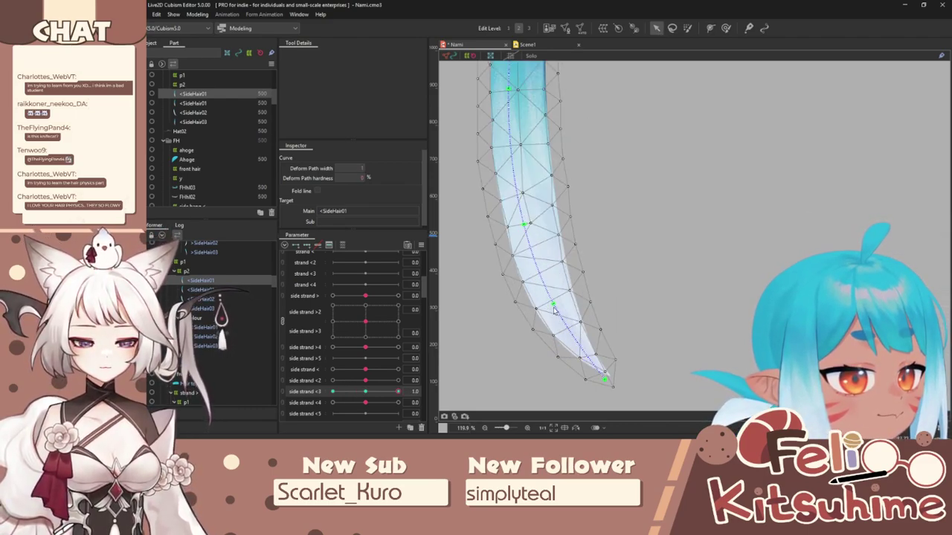
left_click_drag(553, 304, 587, 281)
left_click_drag(604, 379, 671, 313)
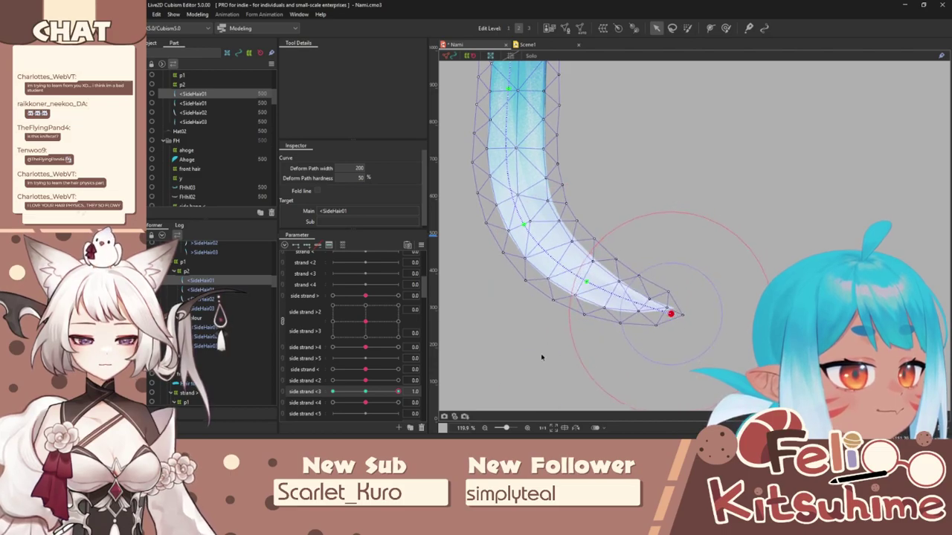
Step: Set side strand <3 to -1.0 and pull the copied strand's last two path points left so the tip hangs down
left_click_drag(399, 392, 333, 394)
left_click_drag(554, 304, 523, 313)
scroll(574, 296, "down", 4)
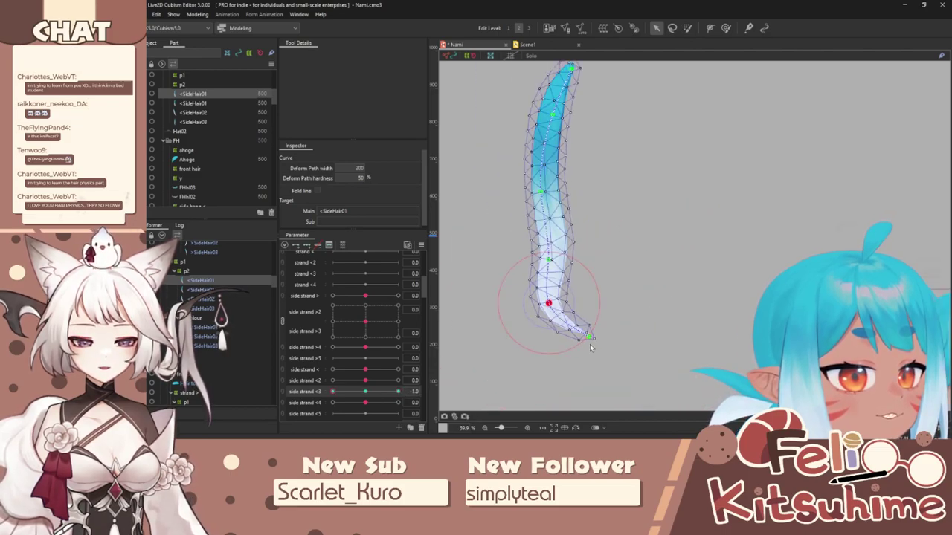
left_click_drag(591, 347, 546, 358)
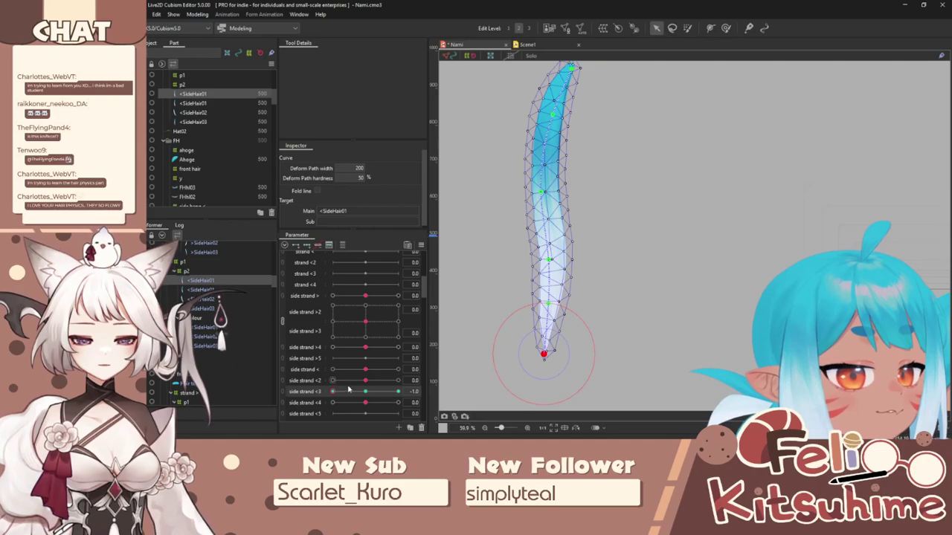
mouse_move(337, 391)
left_mouse_down()
mouse_move(399, 391)
mouse_move(333, 391)
left_mouse_up()
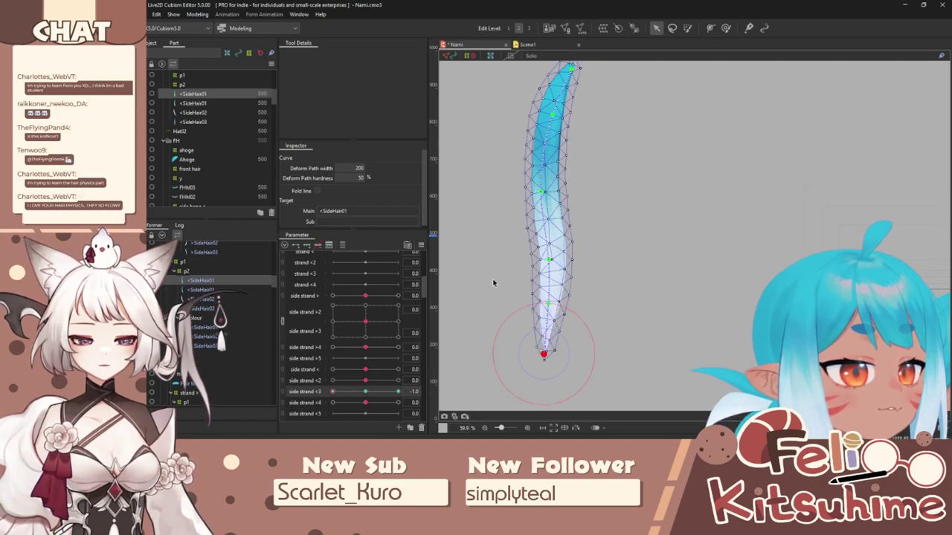
Step: Refine the side strand <3 bends by nudging the lower path points at -1.0 and the third point from the tip at 1.0
left_click(548, 260)
left_click_drag(544, 267, 546, 267)
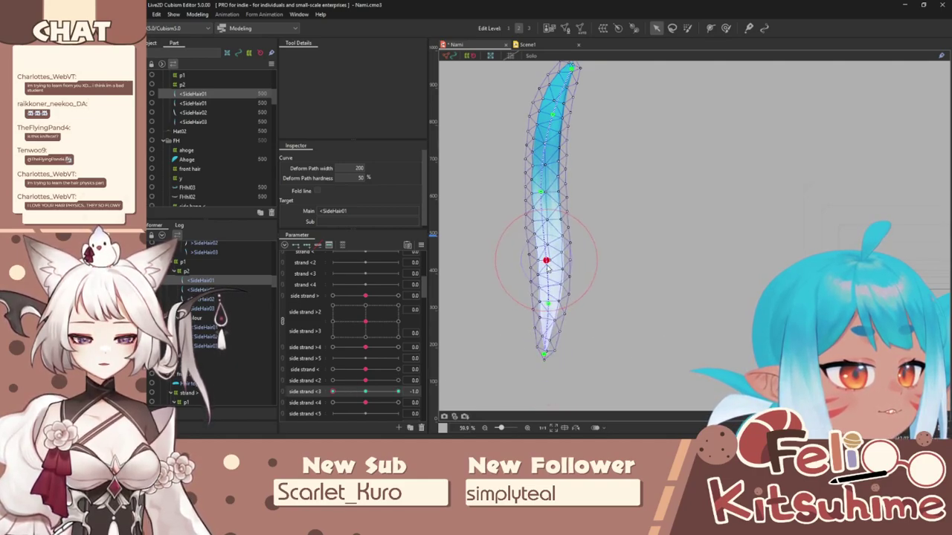
left_click(547, 305)
left_click(542, 357)
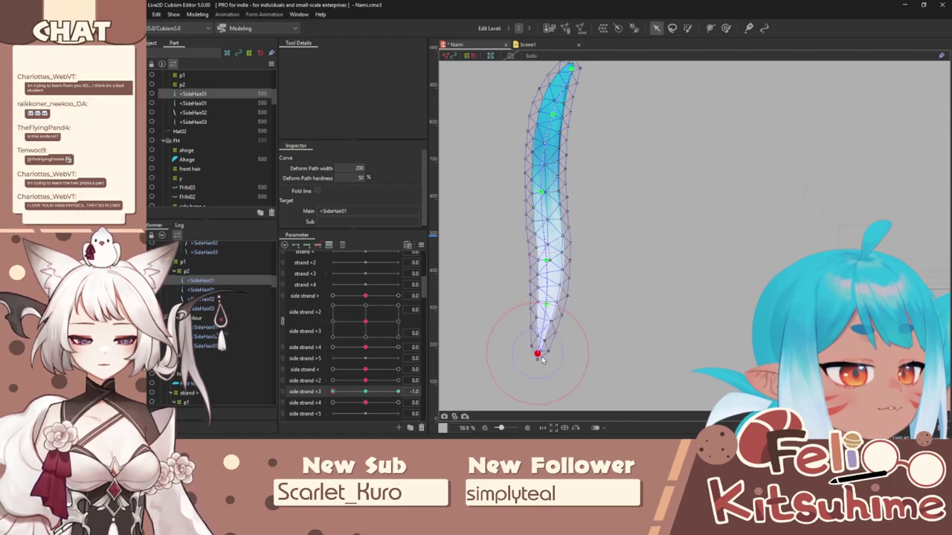
left_click(398, 391)
left_click(551, 259)
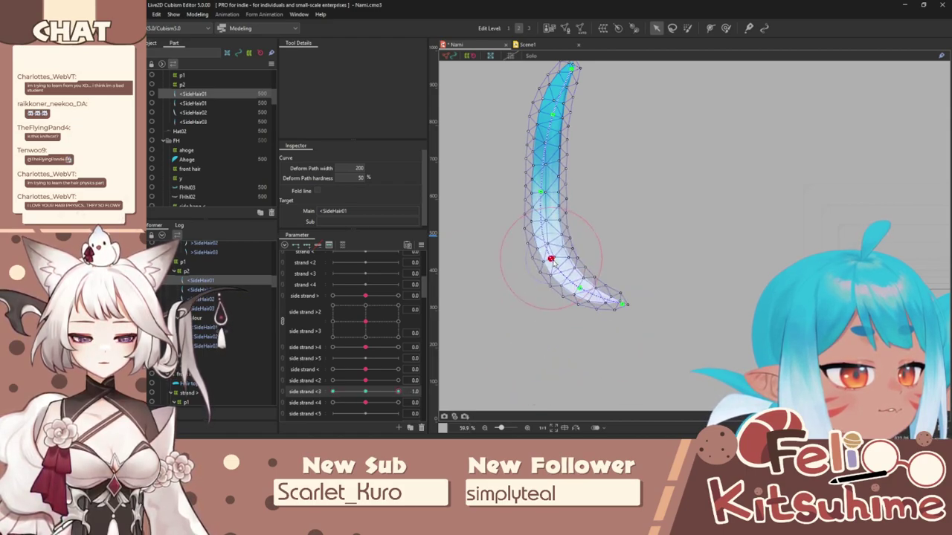
left_click_drag(396, 392, 228, 397)
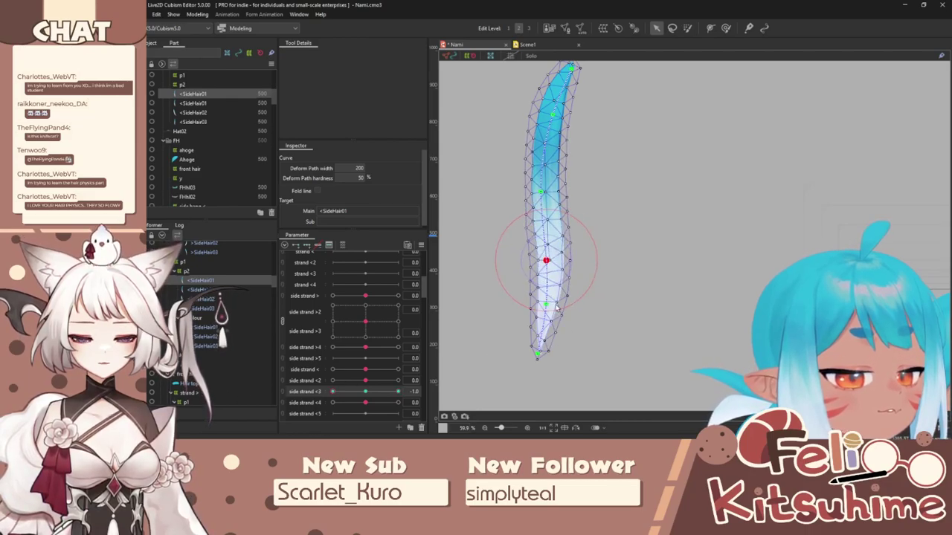
Step: With side strand <3 at 0, add three keys to side strand <4 and bend the tip right at 1.0 and left at -1.0
scroll(558, 301, "up", 3)
left_click_drag(331, 392, 446, 394)
left_click(315, 402)
left_click(307, 246)
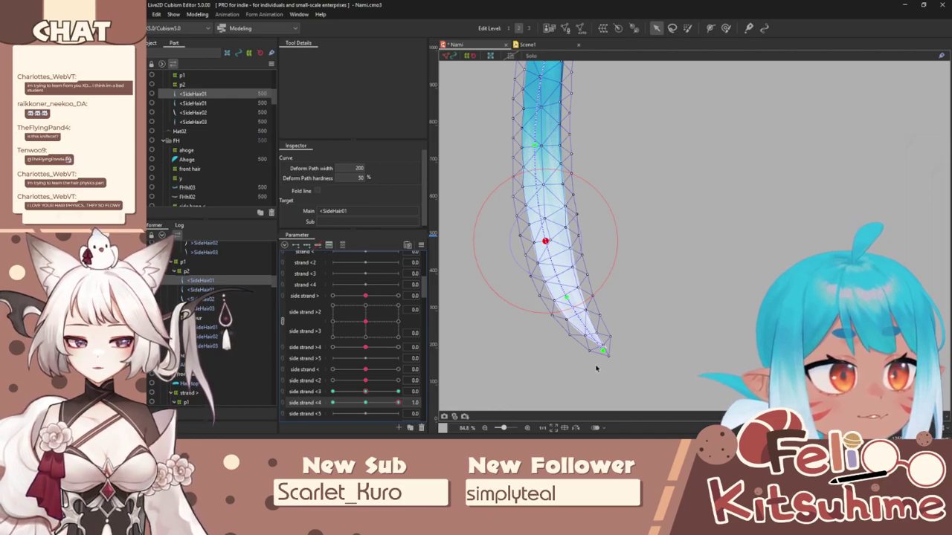
scroll(596, 368, "up", 2)
left_click(711, 31)
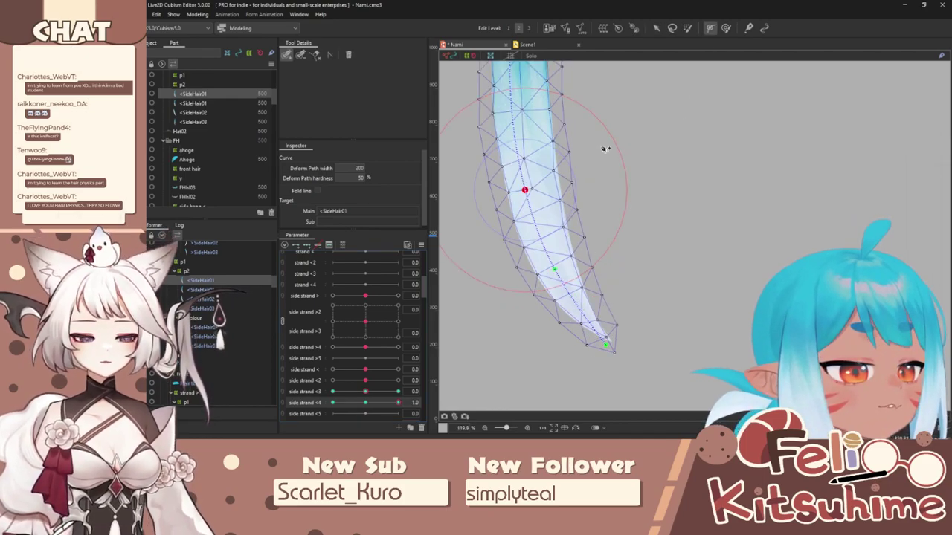
left_click(657, 29)
left_click_drag(606, 344, 629, 318)
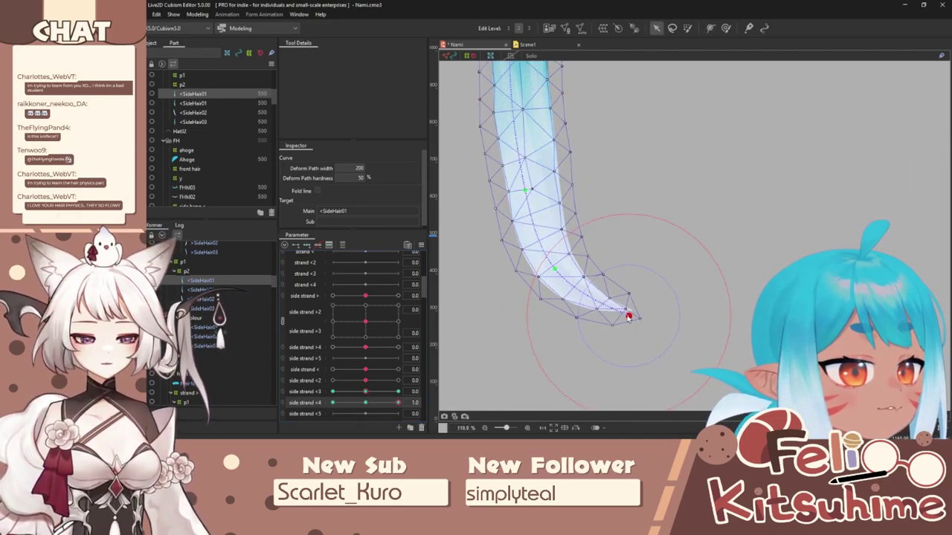
left_click_drag(400, 403, 261, 414)
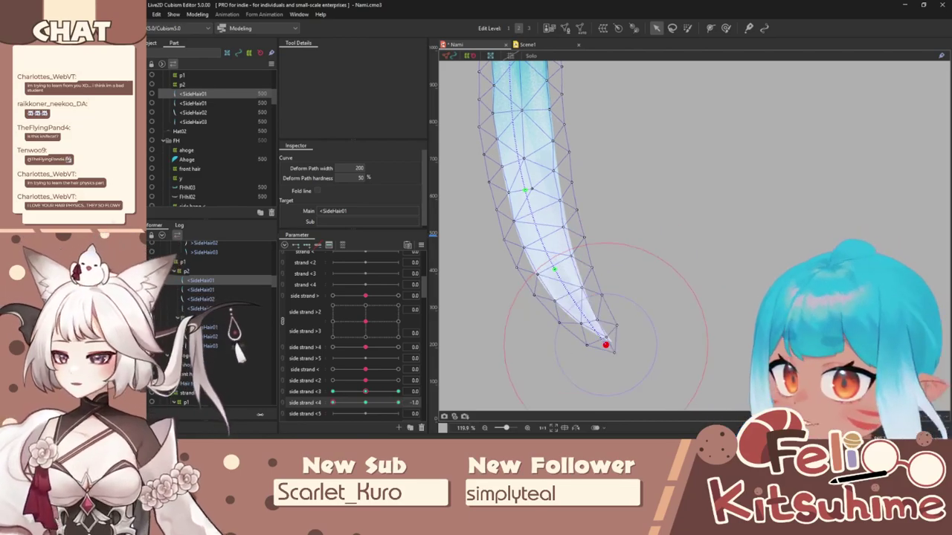
left_click_drag(606, 345, 572, 362)
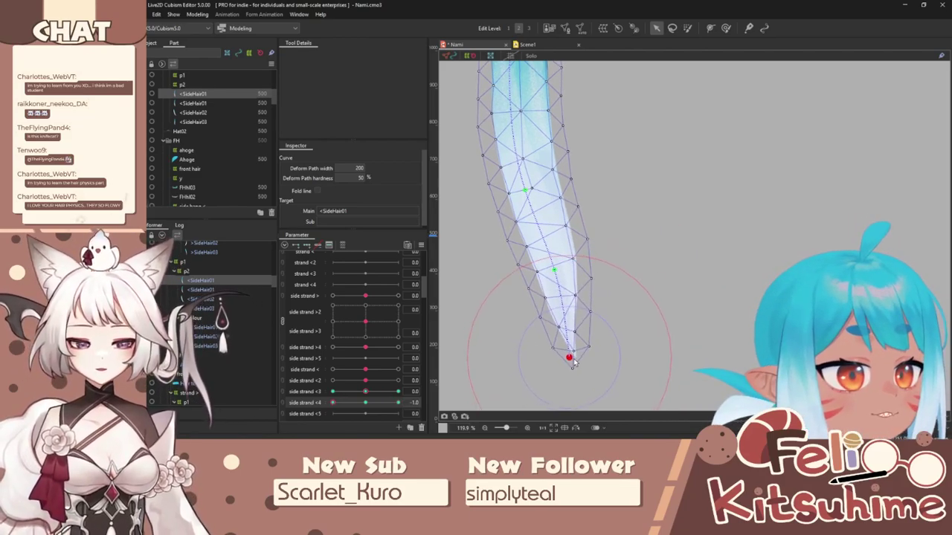
Step: With side strand <3 at -1.0, bend the tip left for side strand <4 at -1.0 and right for 1.0
left_click_drag(366, 393, 305, 397)
scroll(681, 262, "down", 2)
scroll(577, 336, "up", 2)
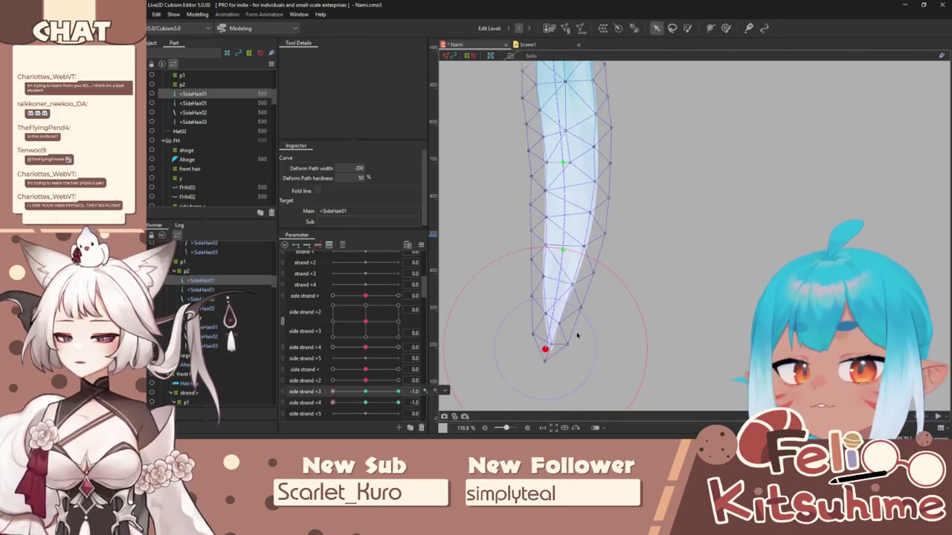
left_click_drag(542, 354, 512, 346)
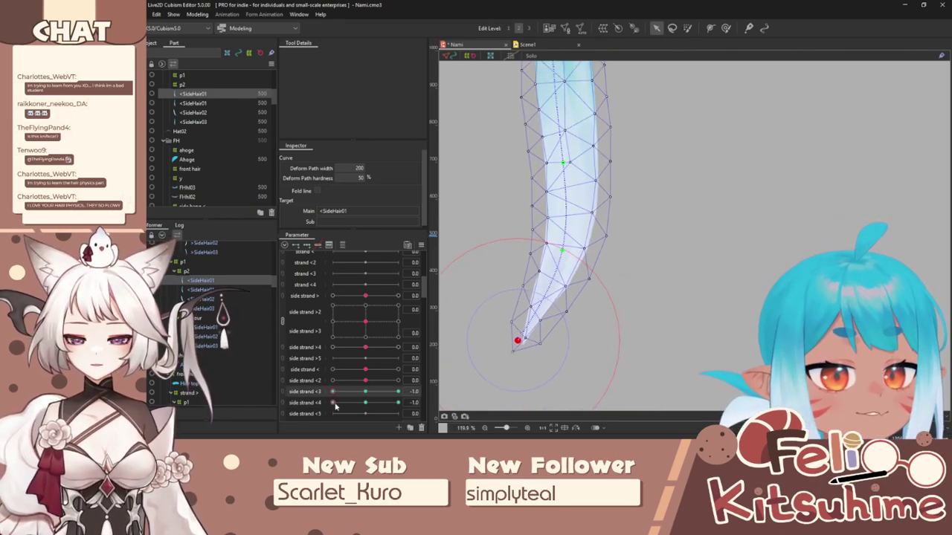
left_click_drag(335, 405, 402, 402)
left_click_drag(546, 349, 588, 347)
Step: With side strand <3 at 1.0, raise the tip for side strand <4 at 1.0 and lower it for -1.0
mouse_move(381, 402)
left_mouse_down()
mouse_move(331, 408)
mouse_move(380, 394)
mouse_move(367, 399)
left_mouse_up()
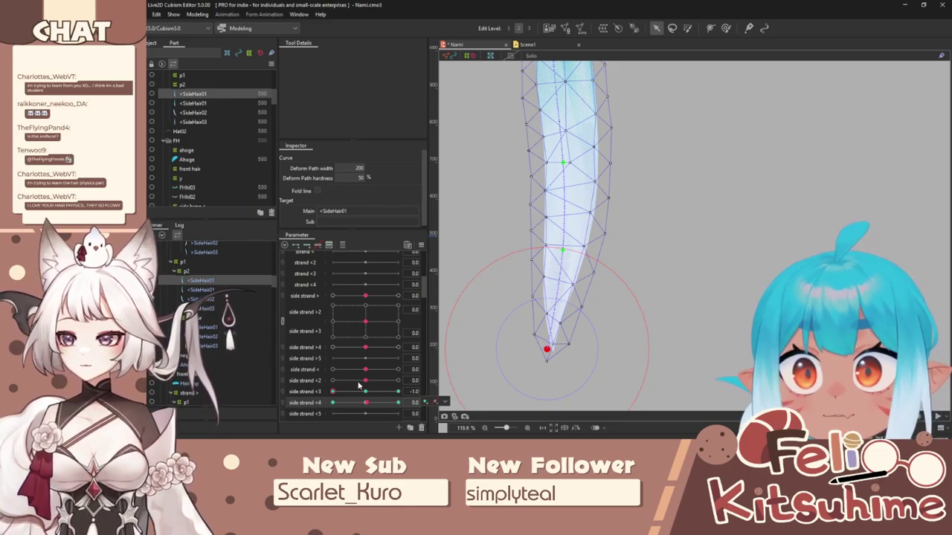
left_click_drag(360, 391, 407, 400)
left_click_drag(724, 248, 727, 228)
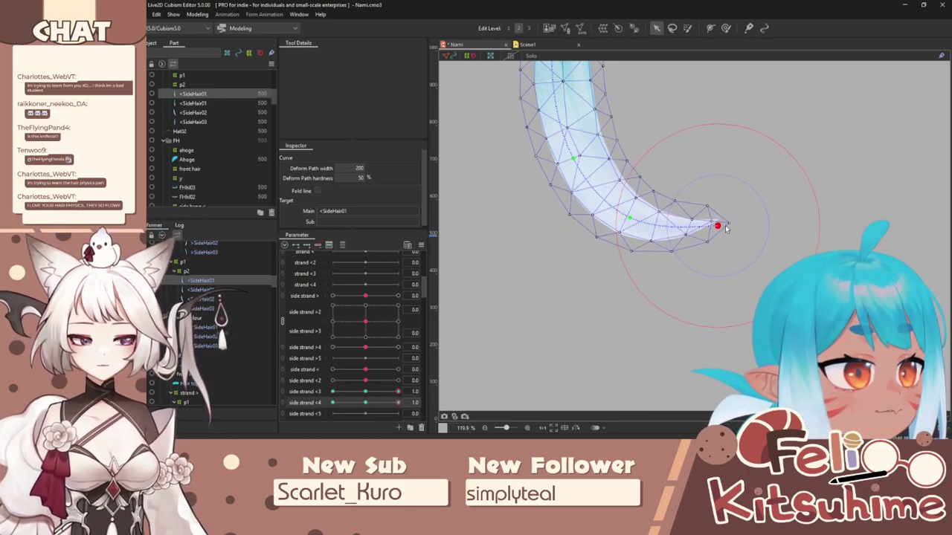
left_click_drag(399, 401, 332, 403)
left_click_drag(713, 258, 689, 288)
Step: Link side strand <3 and <4, return both to 0, and add a deformation path point just above the hair tip
left_click(282, 392)
left_click_drag(342, 404, 289, 375)
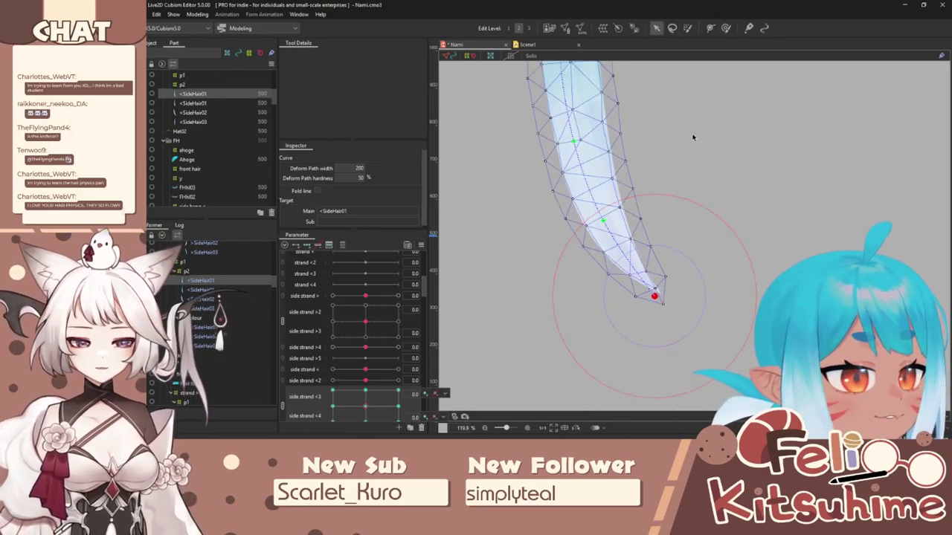
left_click(710, 28)
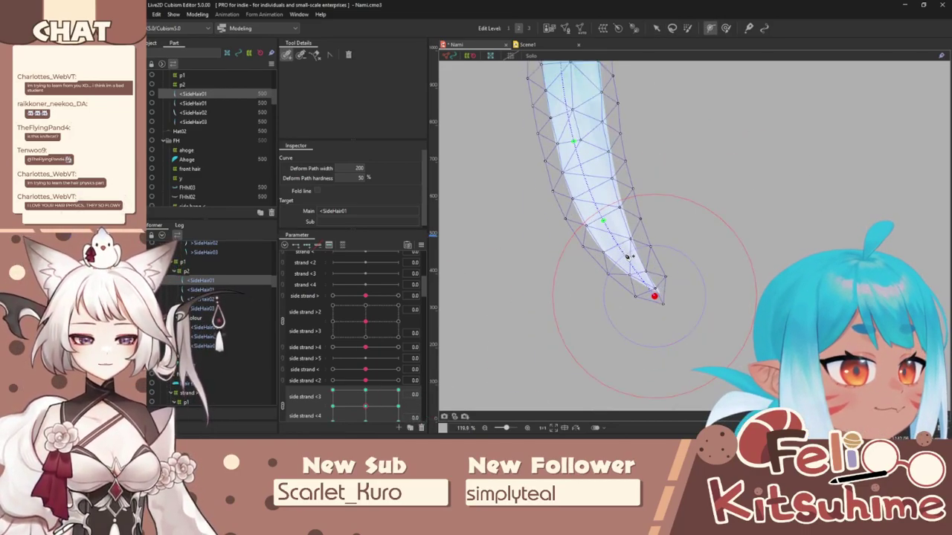
scroll(360, 407, "down", 2)
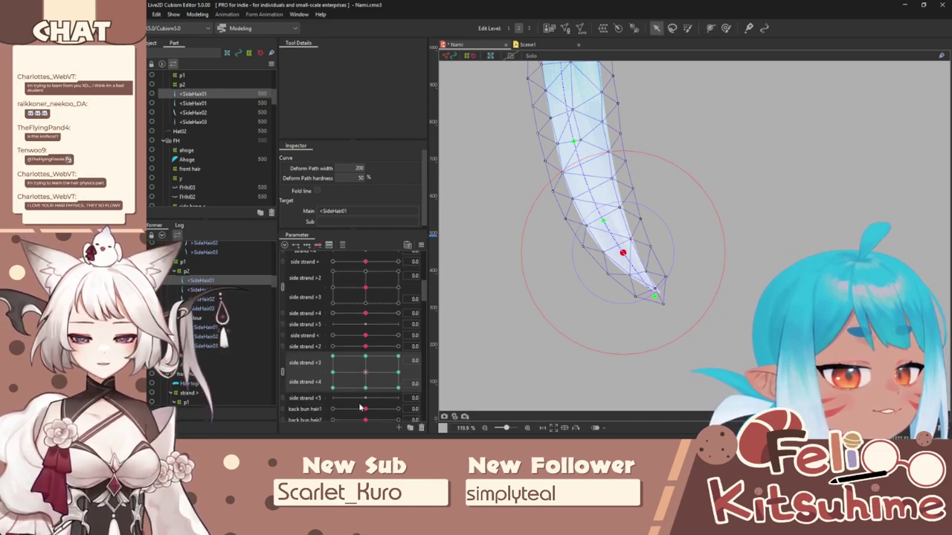
Step: Unlink side strand <3 and <4, then curl the tip point further left at <4 -1.0 and further up at <4 1.0
left_click(283, 371)
left_click_drag(366, 370, 332, 369)
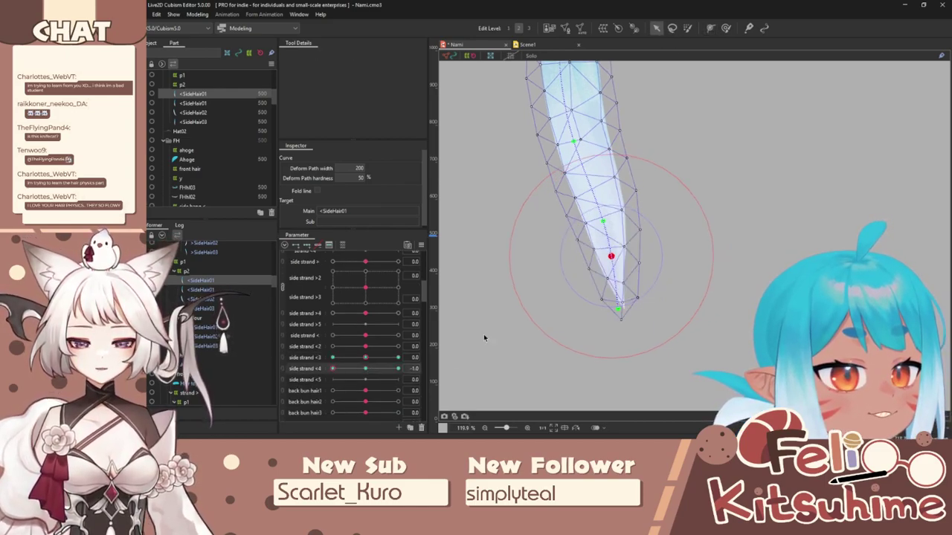
left_click_drag(618, 309, 602, 305)
left_click_drag(332, 369, 398, 369)
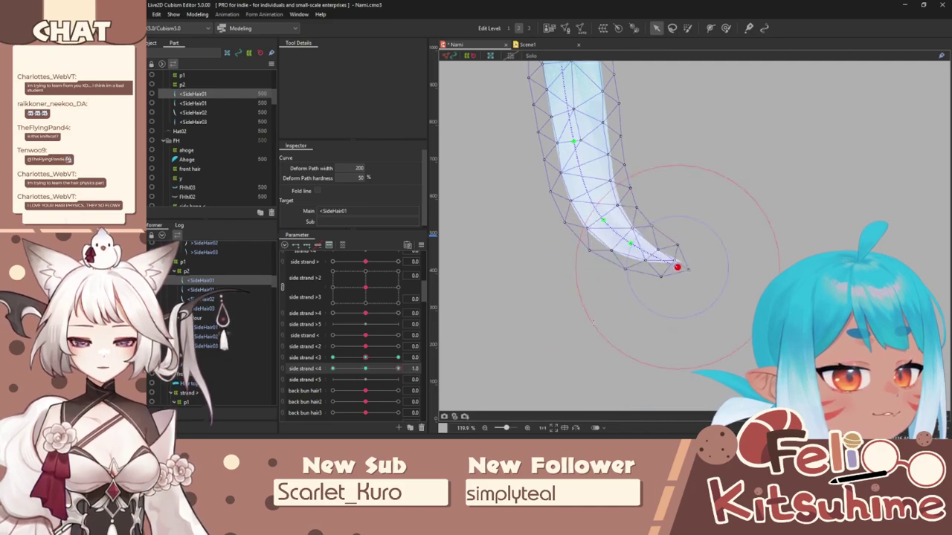
left_click_drag(678, 269, 679, 249)
Step: With side strand <3 at 1.0, curl the hair tip slightly further up for side strand <4 at 1.0
left_click_drag(365, 358, 398, 357)
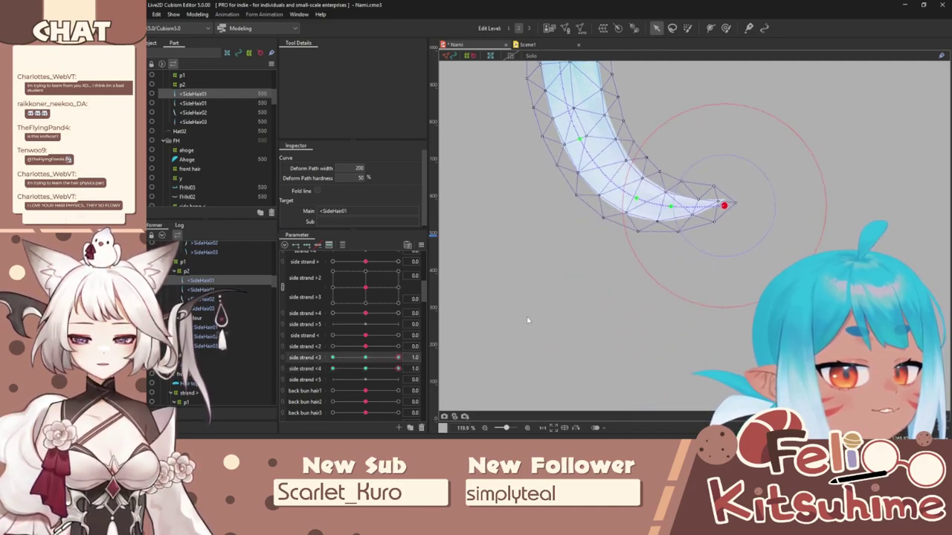
left_click_drag(723, 202, 719, 195)
left_click(398, 377)
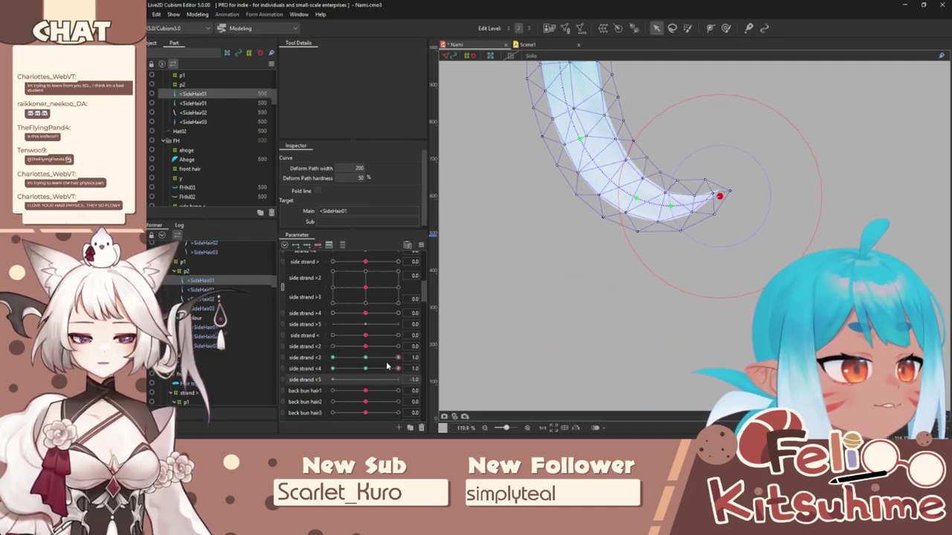
Step: With side strand <3 at -1.0, curl the tip further left for side strand <4 at -1.0 and further right for 1.0
left_click_drag(399, 369, 274, 374)
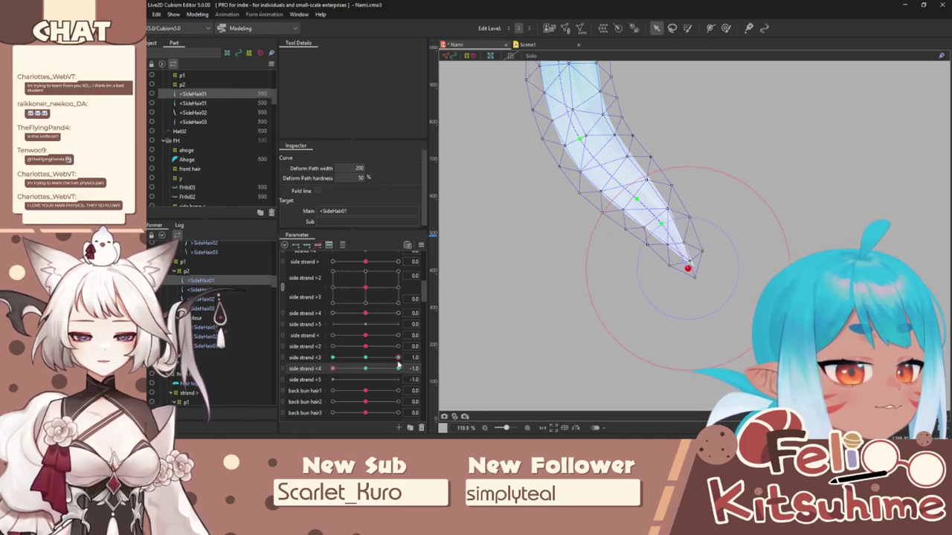
left_click_drag(398, 360, 301, 363)
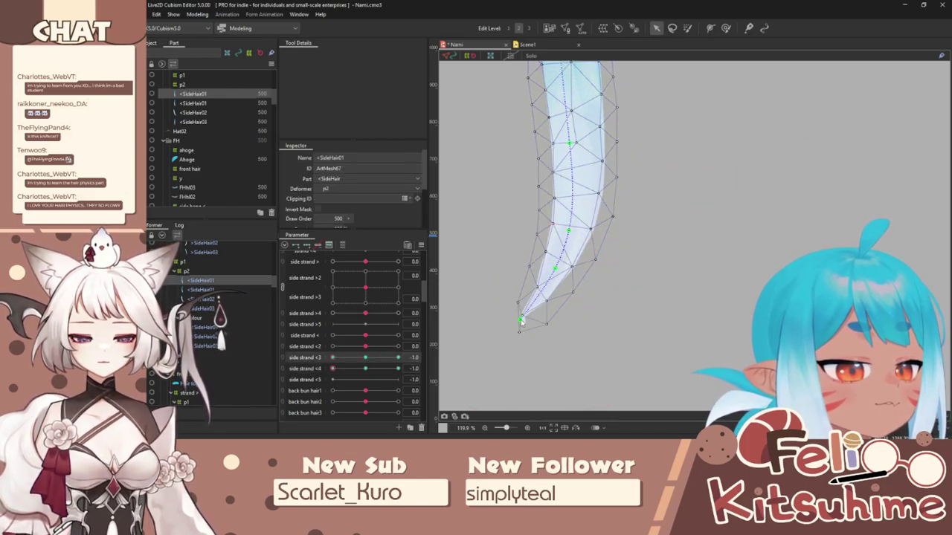
left_click_drag(521, 318, 516, 315)
left_click_drag(334, 370, 416, 366)
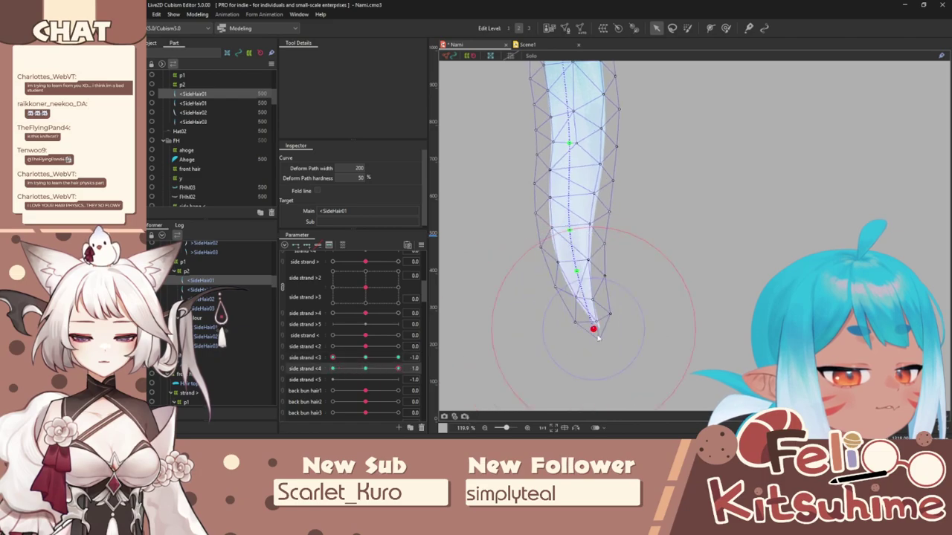
left_click_drag(597, 332, 616, 322)
scroll(586, 242, "down", 4)
key("ctrl+t")
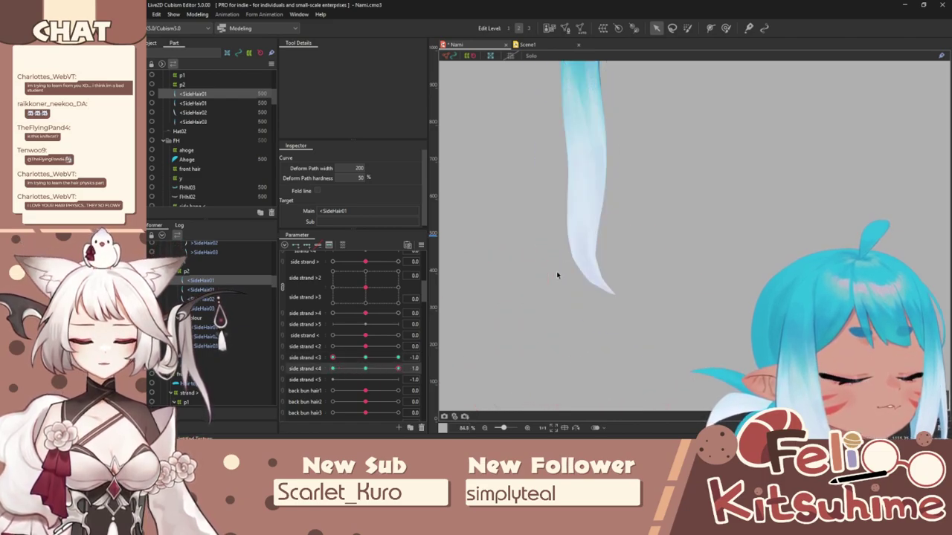
Step: Link side strand <3 and <4 and set their extended interpolation method to Ellipse Interpolation
left_click(276, 360)
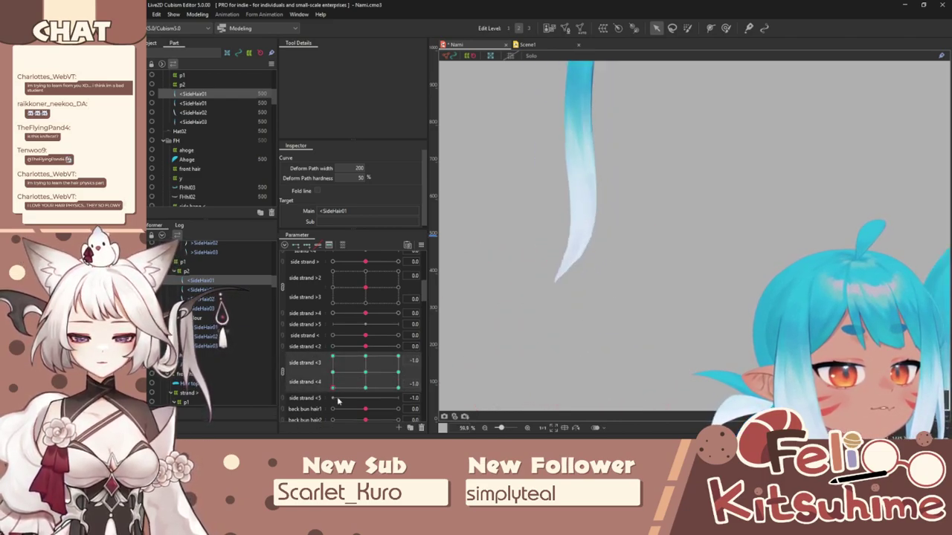
left_click_drag(363, 342, 374, 378)
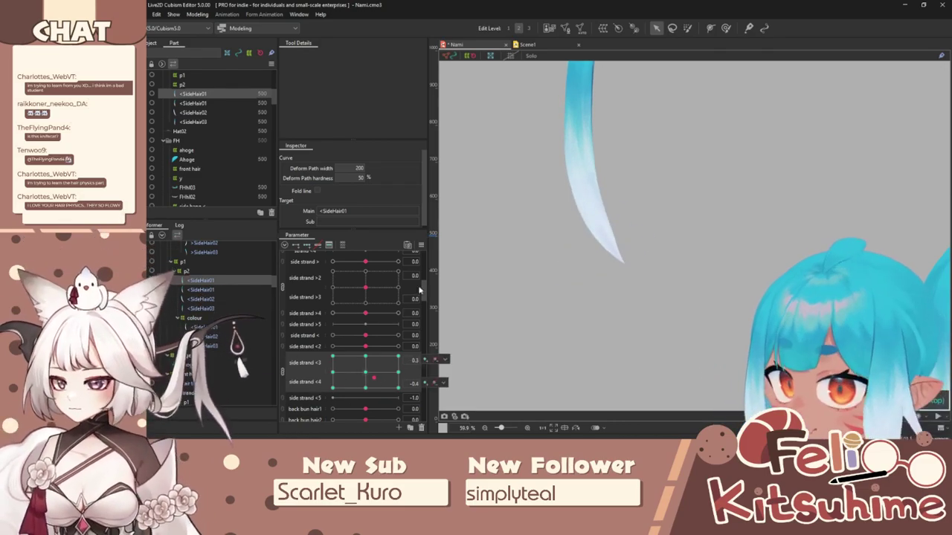
left_click(422, 246)
left_click(505, 294)
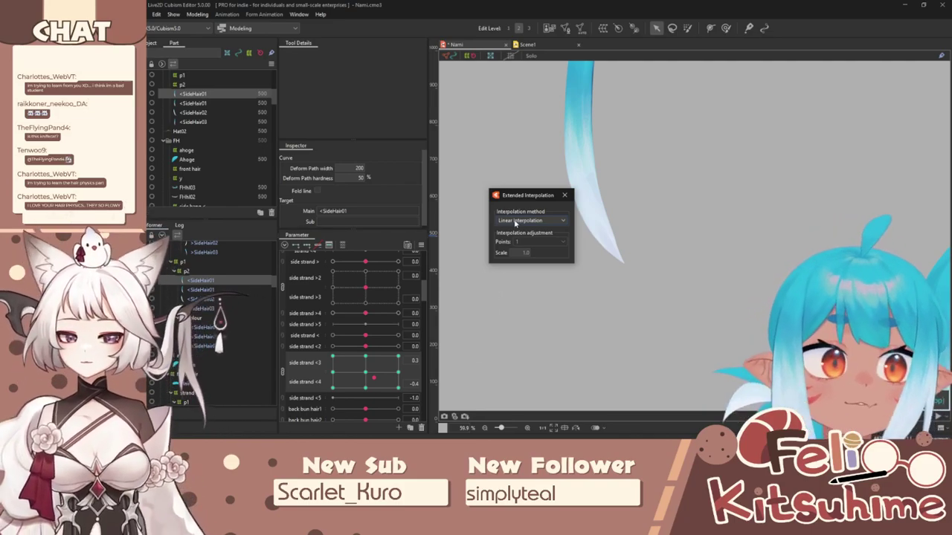
left_click(516, 222)
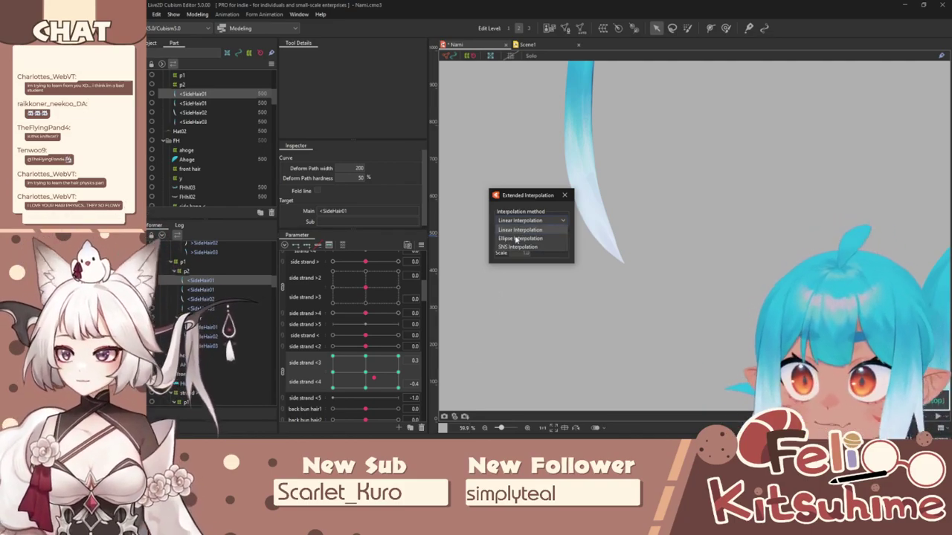
left_click(522, 238)
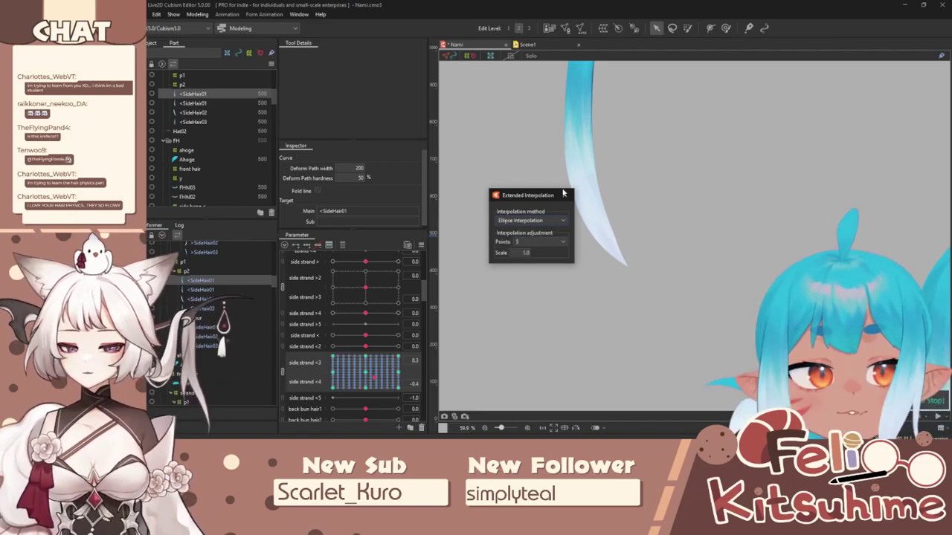
left_click(567, 195)
Step: Sweep the linked side strand <3 and <4 parameters to check the hair's swing, and reset all parameters to default
left_click_drag(387, 378, 352, 382)
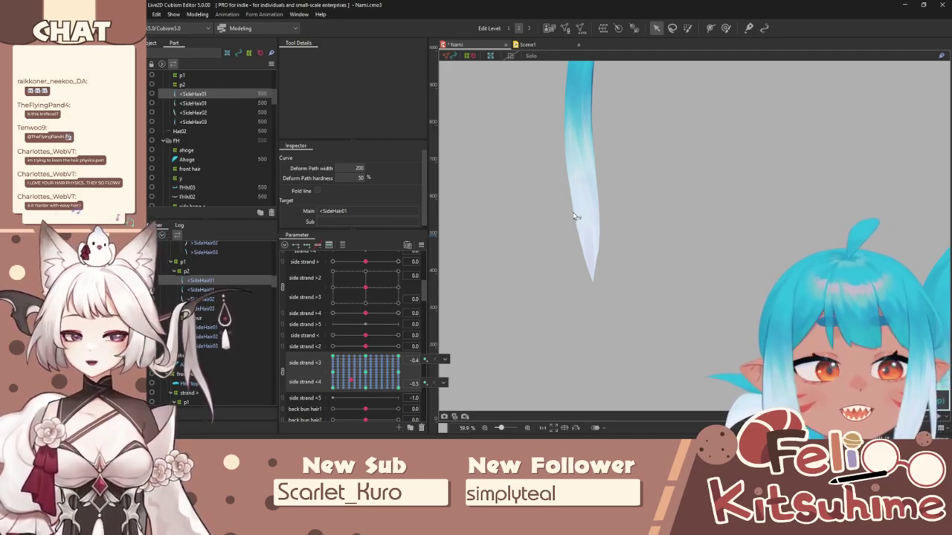
scroll(568, 212, "up", 2)
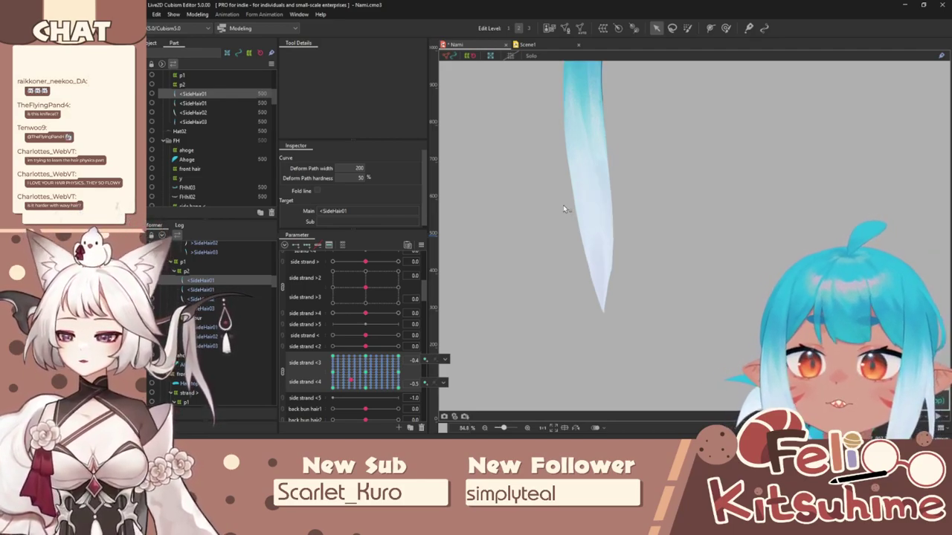
left_click(422, 245)
left_click(448, 244)
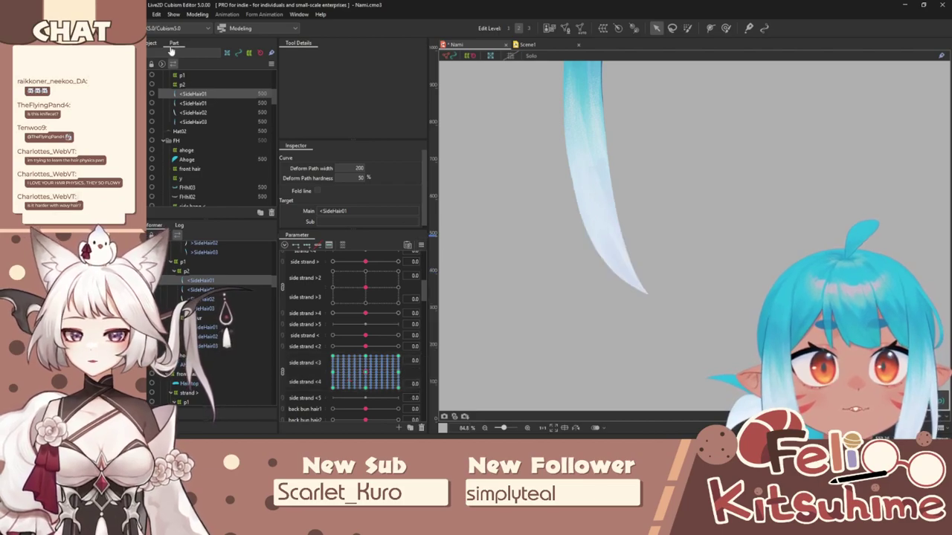
Step: Open the bibi.cmo3 model alongside Nami
left_click(147, 14)
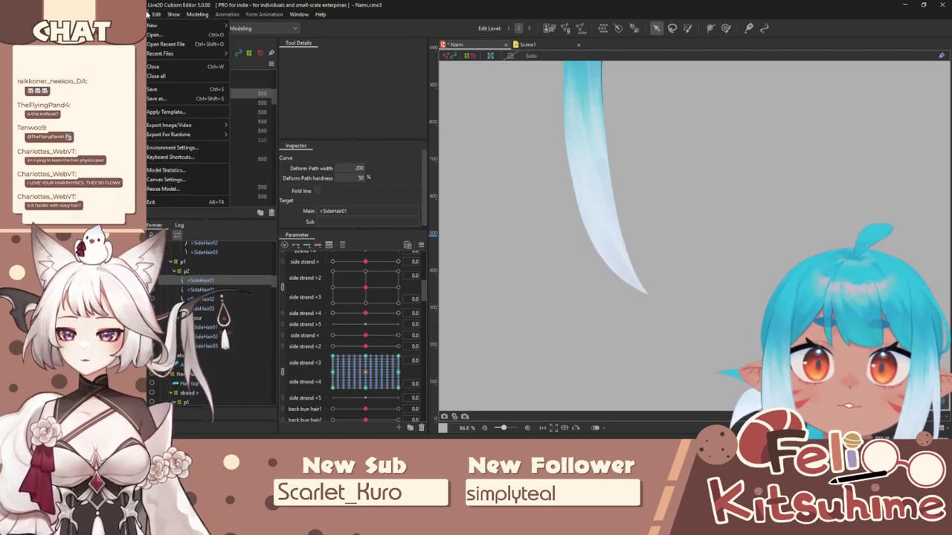
left_click(155, 35)
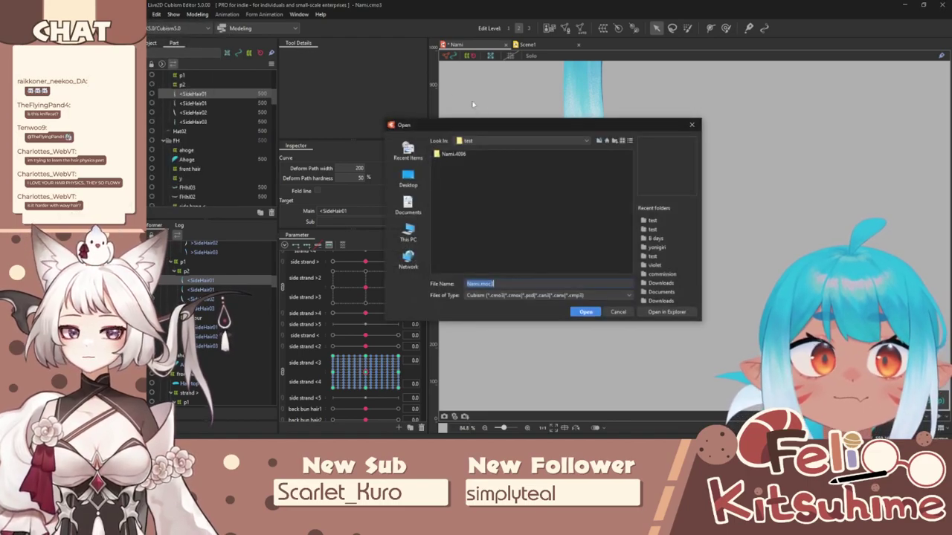
key("Escape")
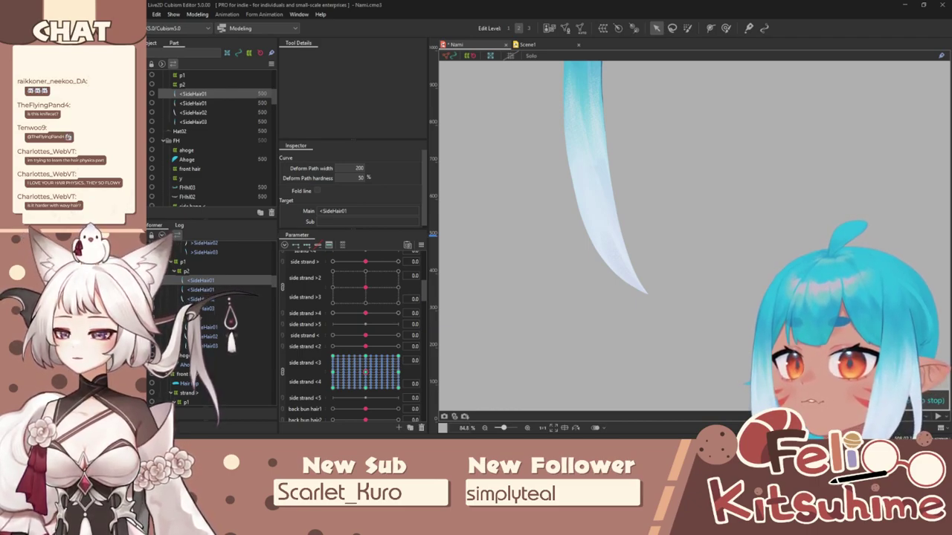
key("ctrl+s")
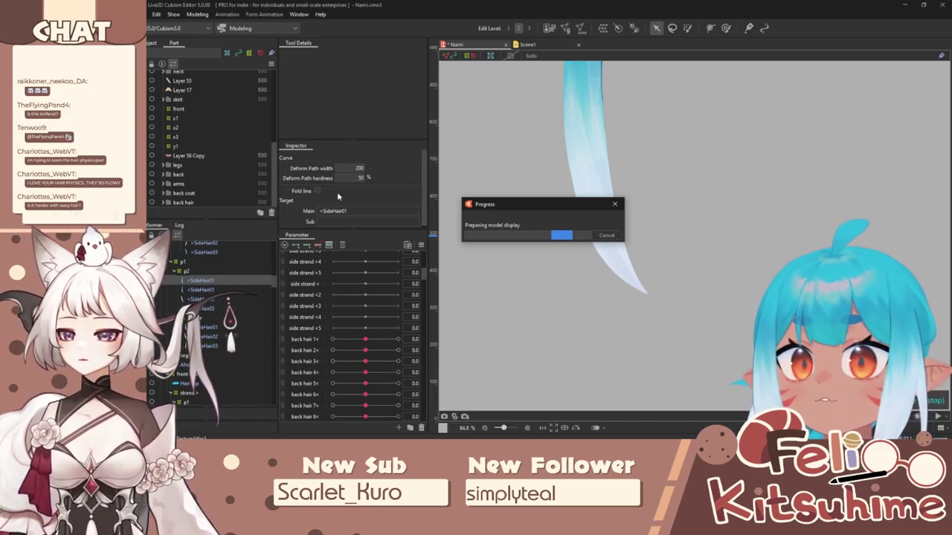
Step: Isolate the wavy back hair strand beside the sleeve to examine its mesh and deformation path, and restore the full model display
scroll(628, 191, "up", 5)
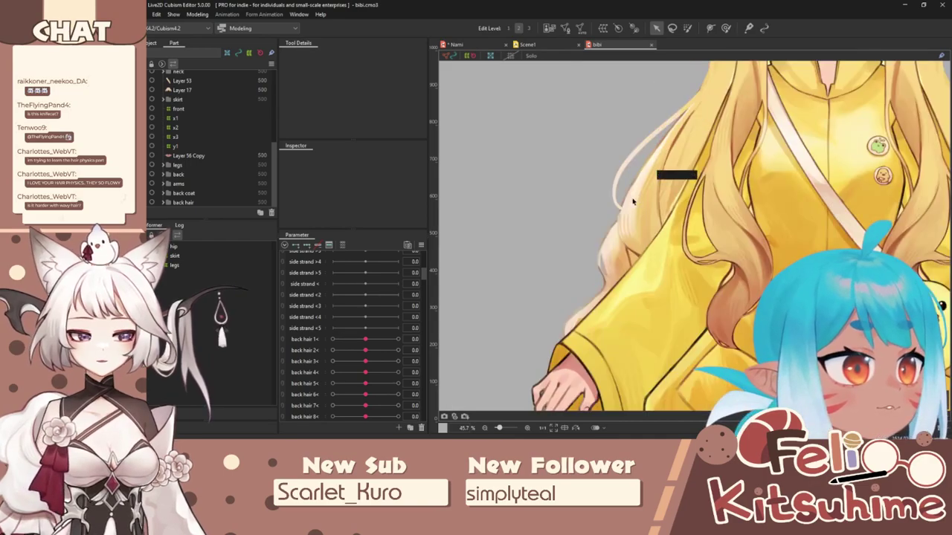
scroll(635, 221, "down", 2)
scroll(640, 226, "up", 2)
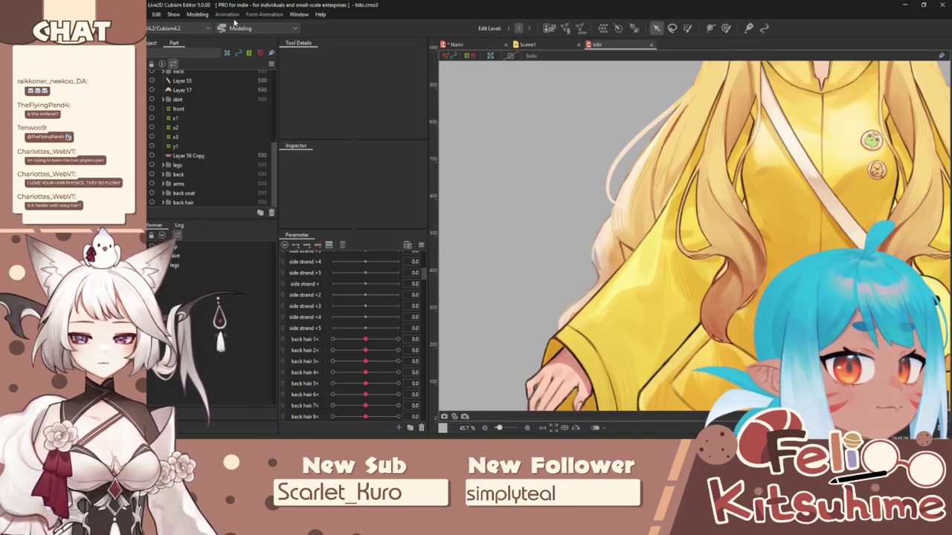
left_click(608, 249)
scroll(602, 252, "down", 1)
left_click(529, 57)
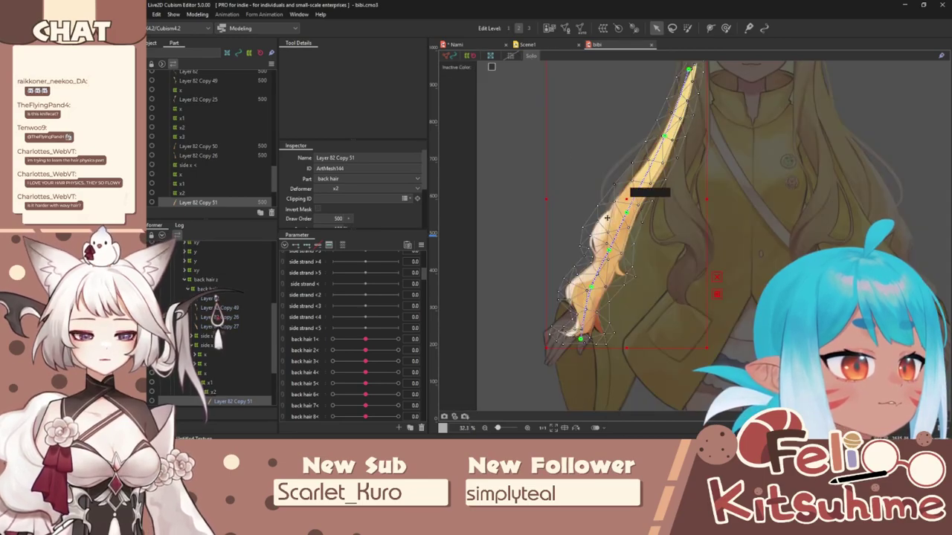
left_click(625, 224)
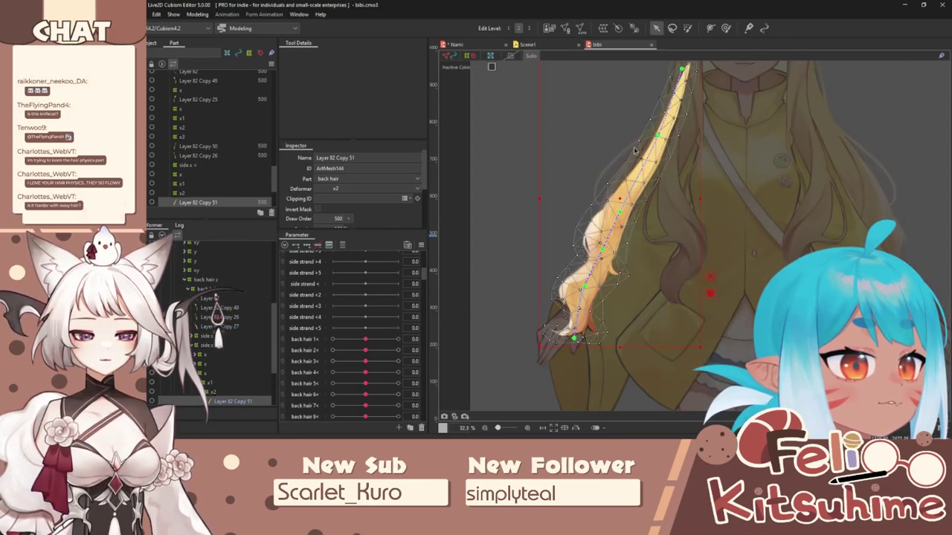
left_click(530, 57)
Step: Preview the bibi model's hair physics in Physics Settings by swinging the model in several directions
left_click(197, 14)
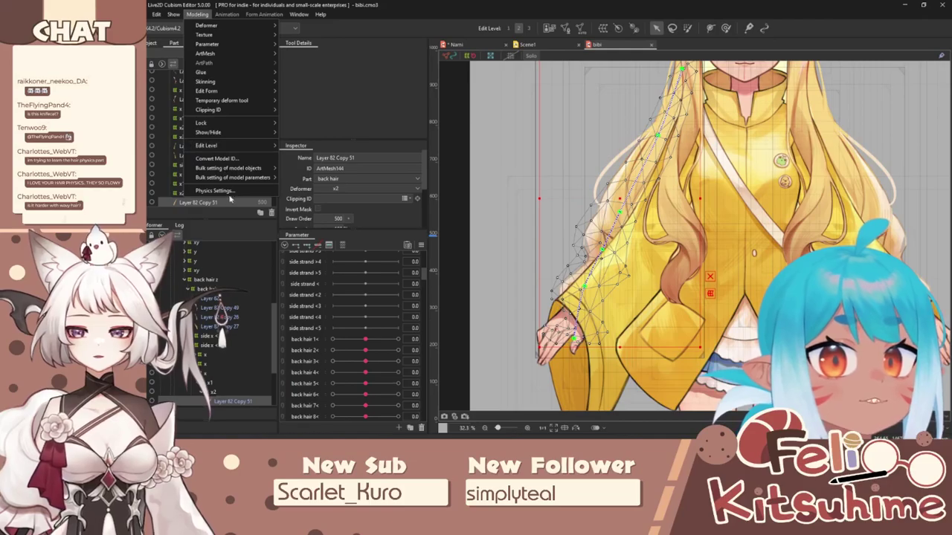
left_click(223, 197)
scroll(712, 169, "down", 3)
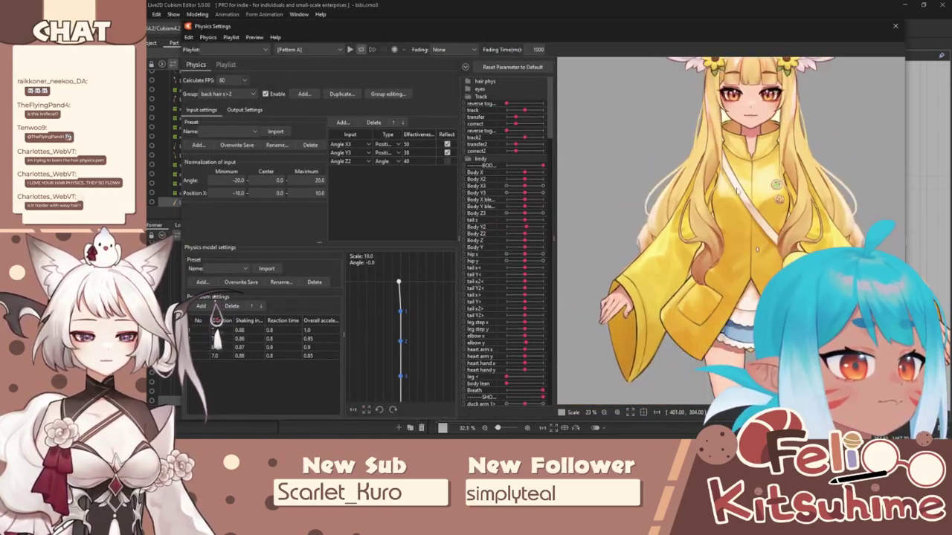
left_click_drag(713, 169, 731, 277)
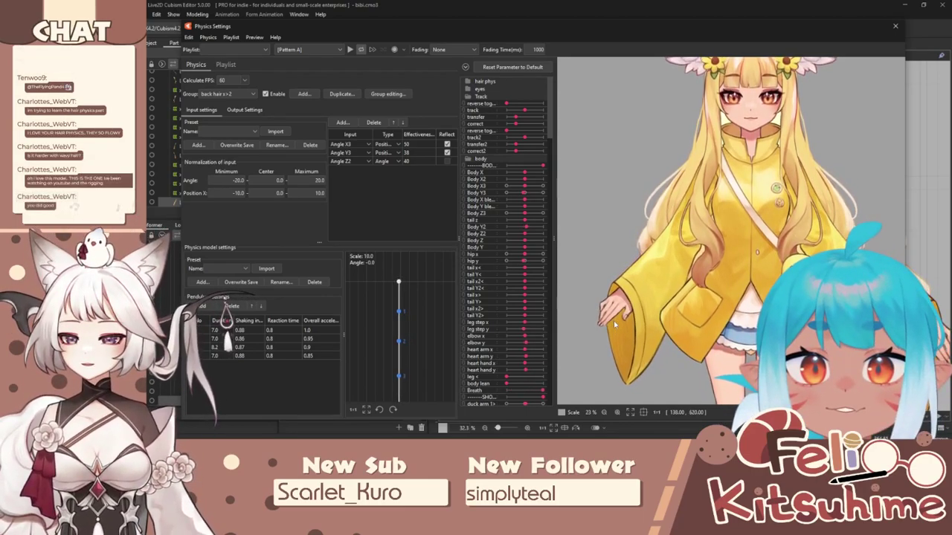
left_click_drag(614, 323, 891, 296)
left_click_drag(931, 336, 685, 220)
left_click_drag(658, 300, 595, 108)
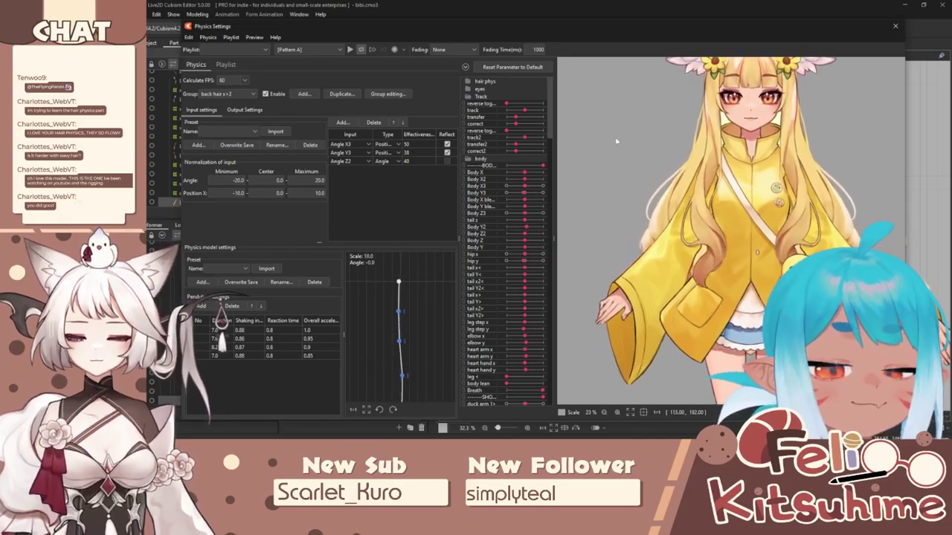
left_click(896, 26)
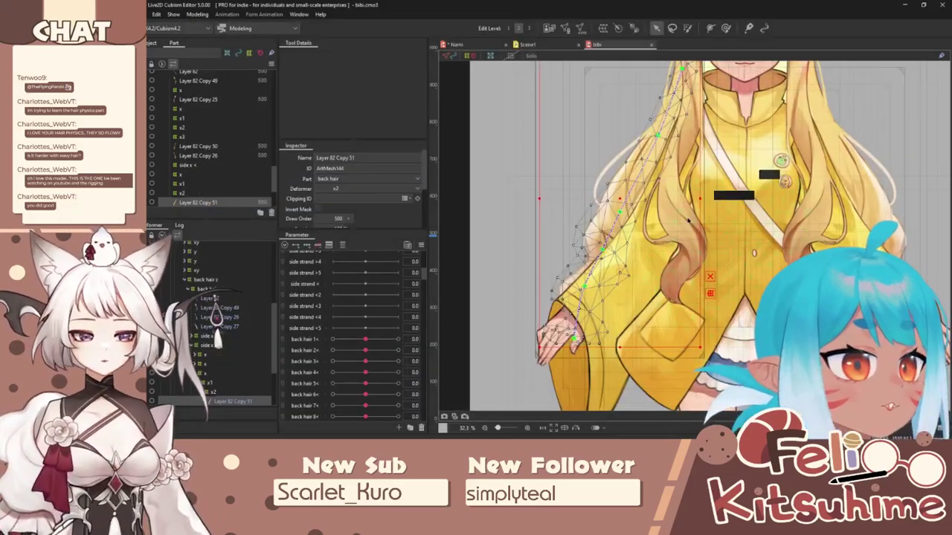
Step: Select the back hair strand's x1 warp deformer with its child objects and isolate them in Solo view, leaving x1 selected
scroll(667, 208, "down", 2)
scroll(660, 205, "up", 2)
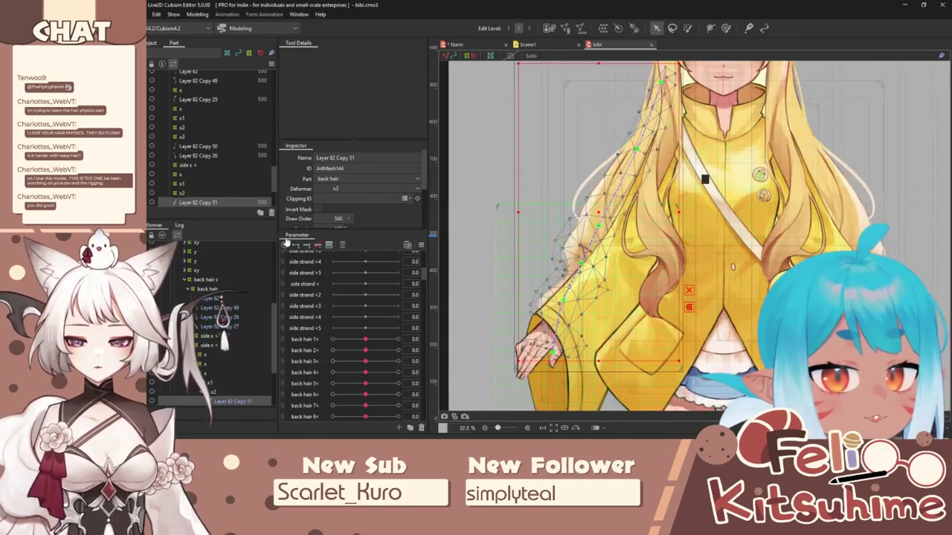
left_click(187, 194)
left_click(190, 184)
scroll(581, 251, "down", 2)
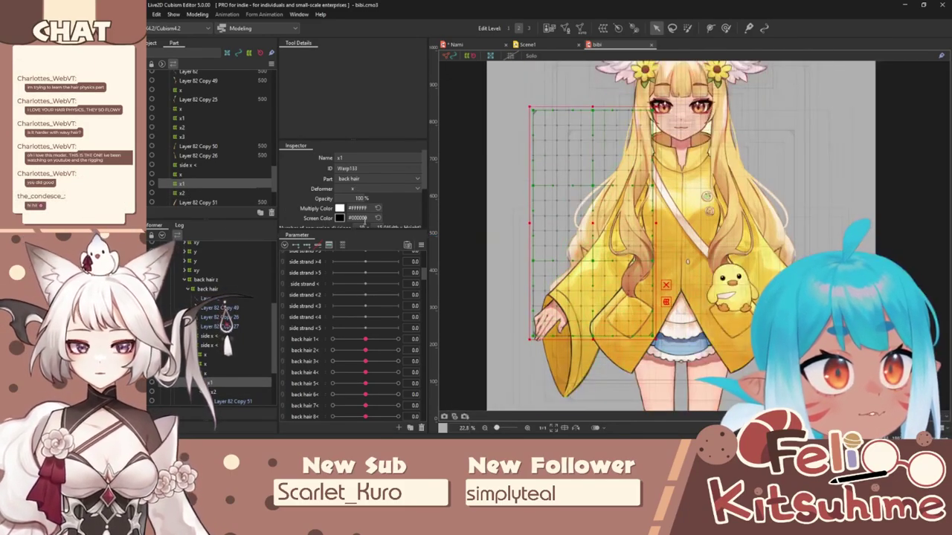
right_click(212, 385)
left_click(232, 394)
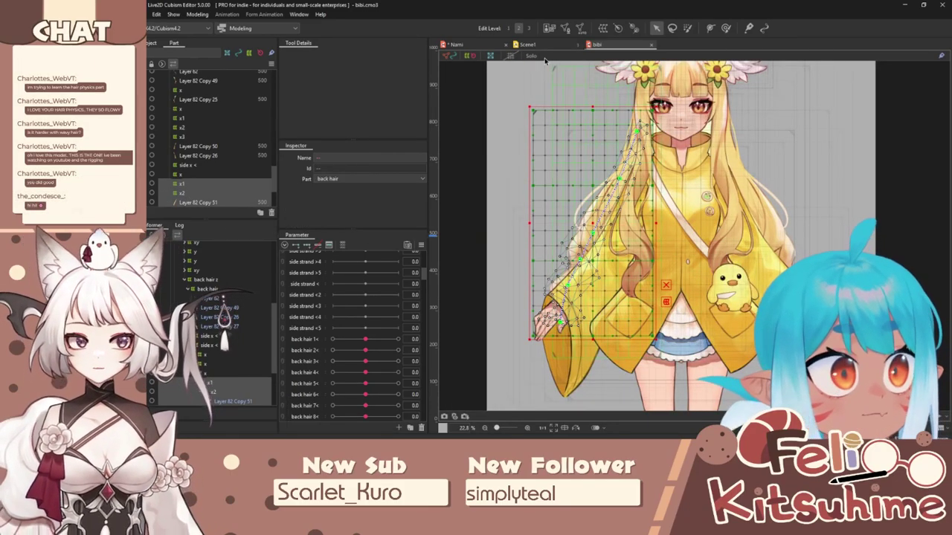
left_click(531, 56)
left_click(207, 381)
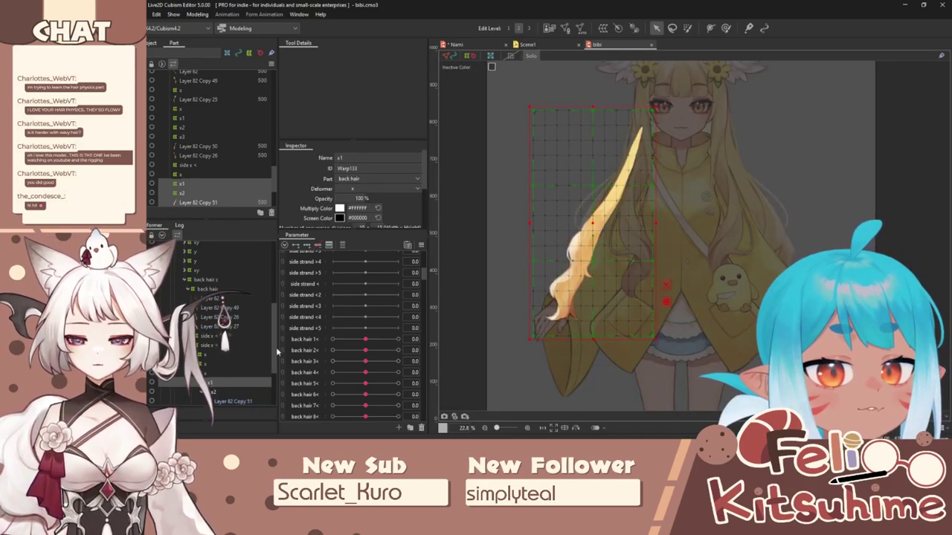
Step: Vary back hair 9< between 1.0 and negative values to examine how the x1 warp deformer bends the wavy strand
scroll(357, 327, "down", 3)
left_click_drag(373, 363, 431, 359)
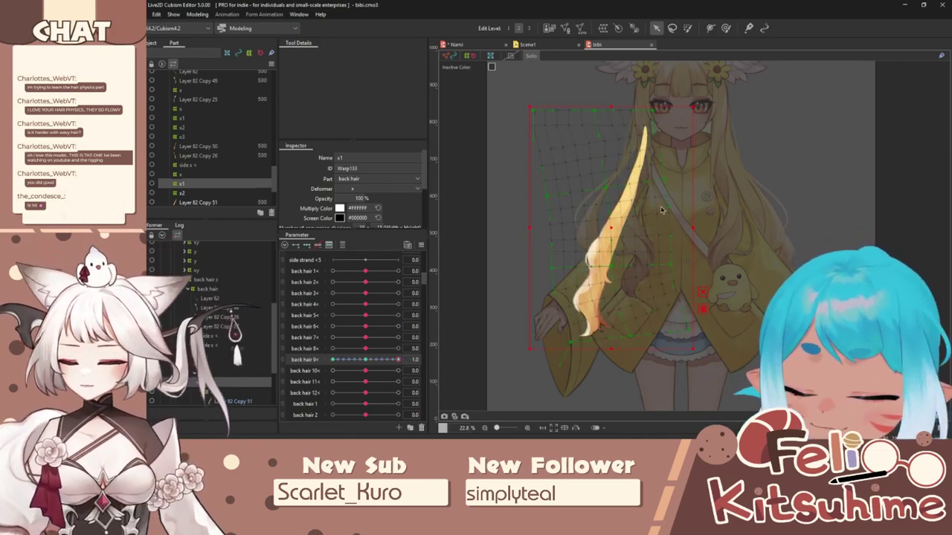
scroll(657, 207, "up", 3)
scroll(619, 254, "down", 3)
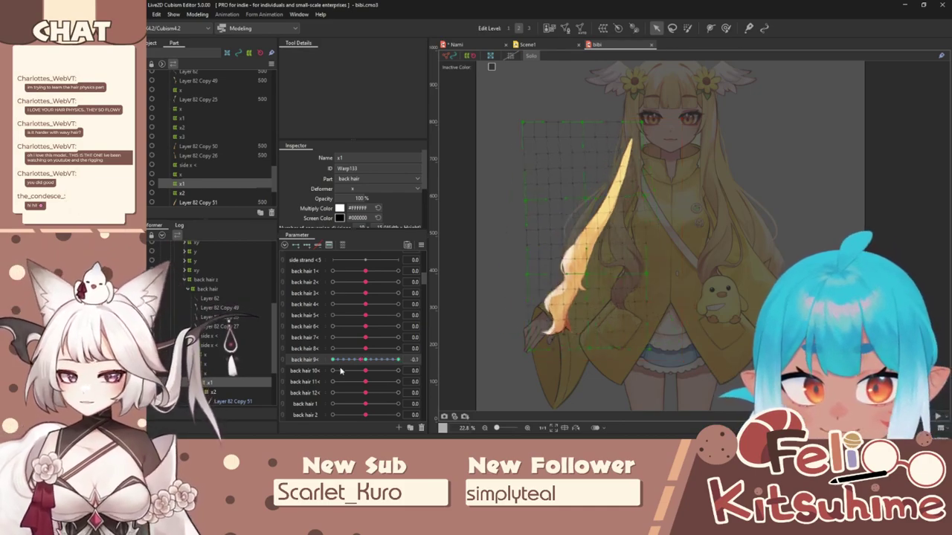
Step: Sweep back hair 10<, 11< and 12< in turn to examine the wavy strand's lower bends, returning each to 0
left_click(365, 370)
left_click_drag(467, 356, 444, 366)
left_click(366, 371)
left_click_drag(379, 380, 422, 380)
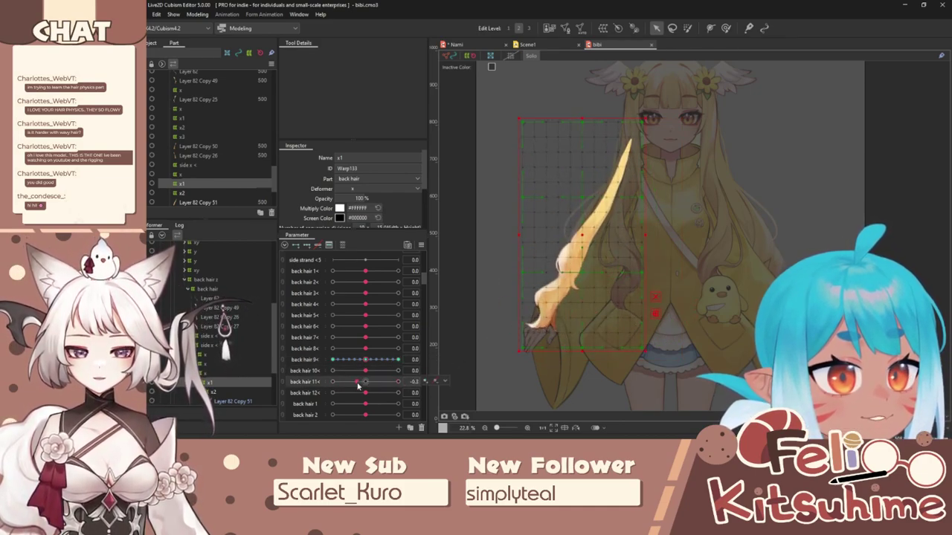
left_click(399, 392)
mouse_move(360, 387)
left_mouse_down()
mouse_move(367, 382)
mouse_move(346, 389)
left_mouse_up()
left_click(365, 392)
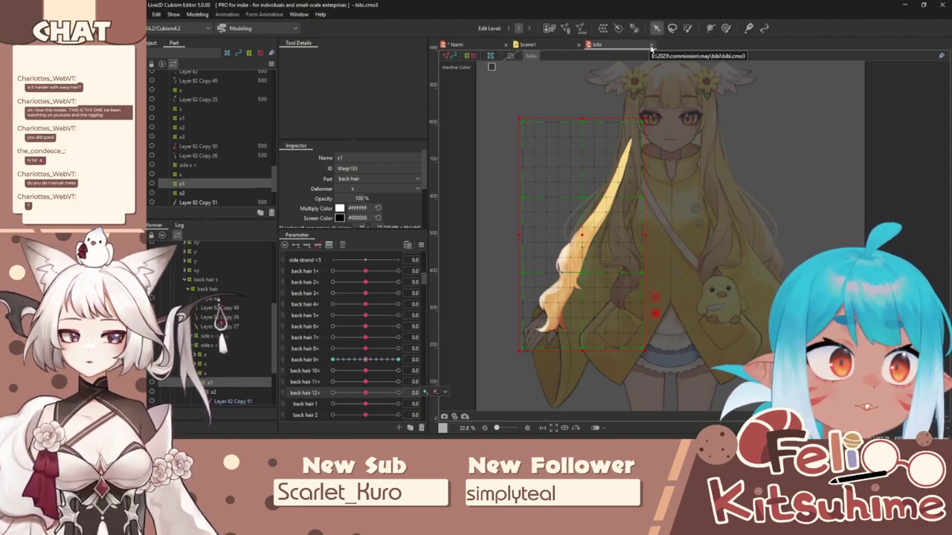
Step: Return to the Nami model, clear the mesh selection and examine the head with all its hair visible
left_click(476, 45)
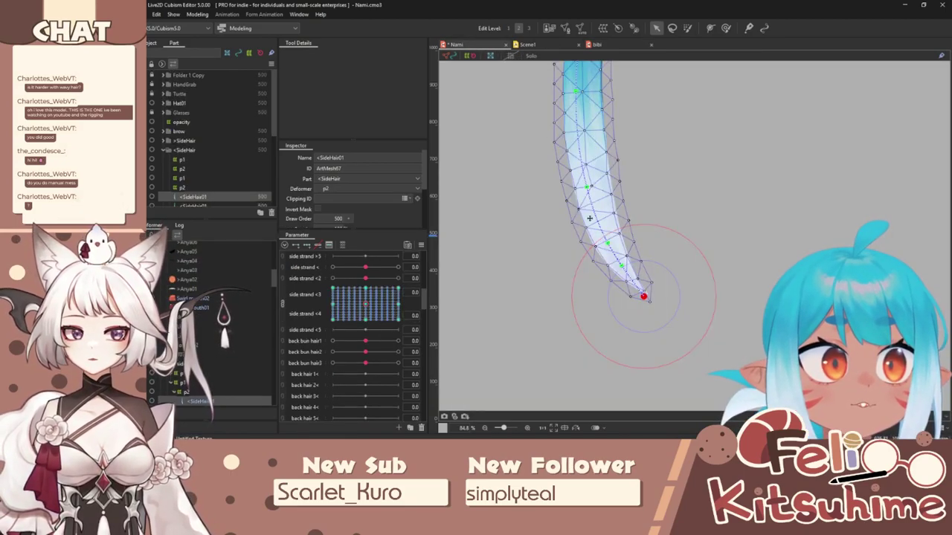
scroll(588, 218, "down", 5)
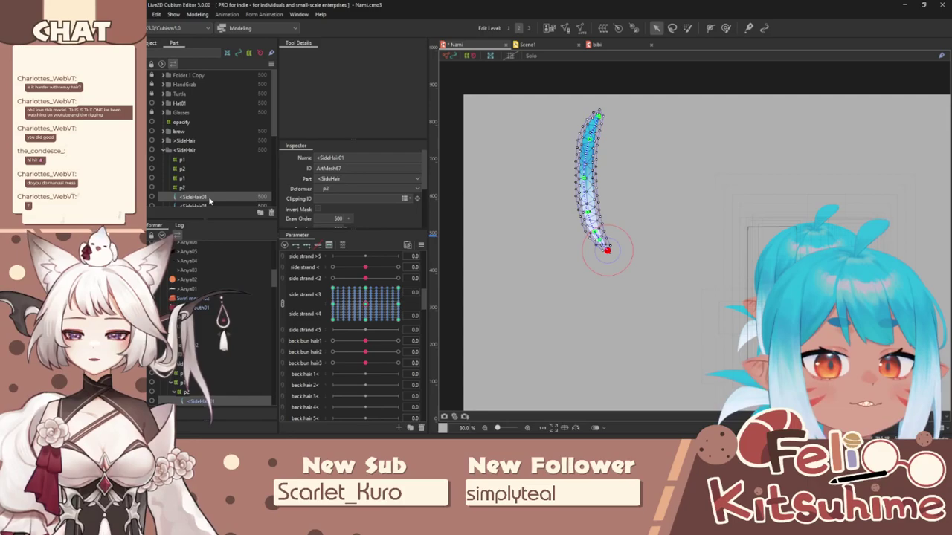
left_click(512, 153)
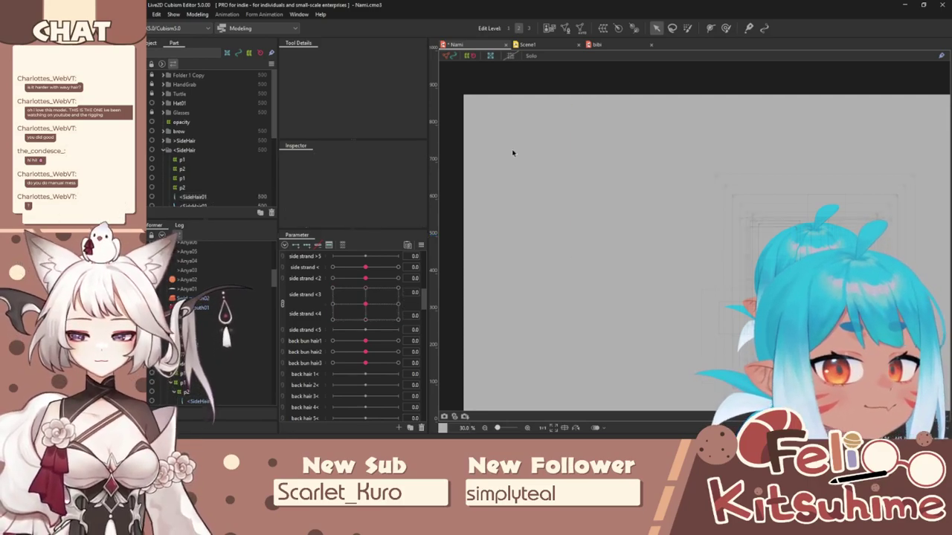
scroll(732, 223, "up", 2)
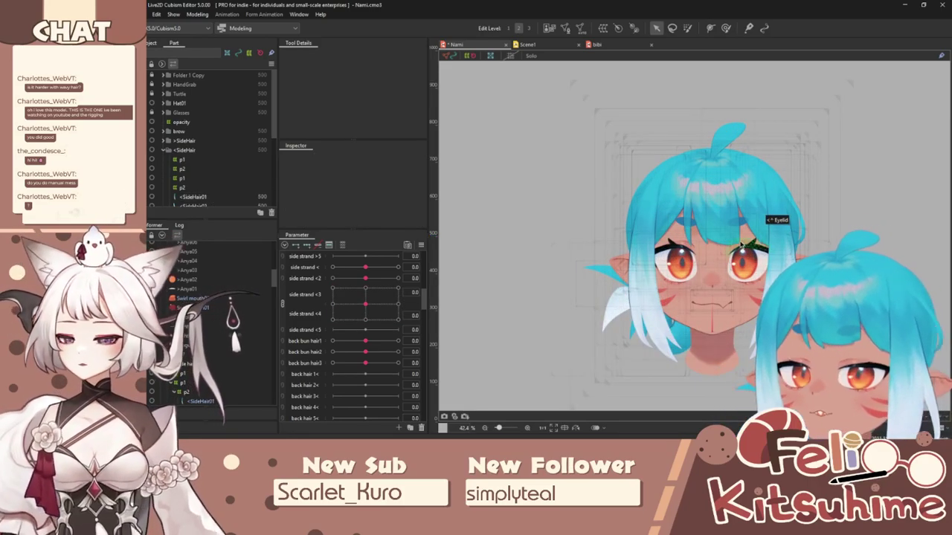
scroll(738, 291, "up", 3)
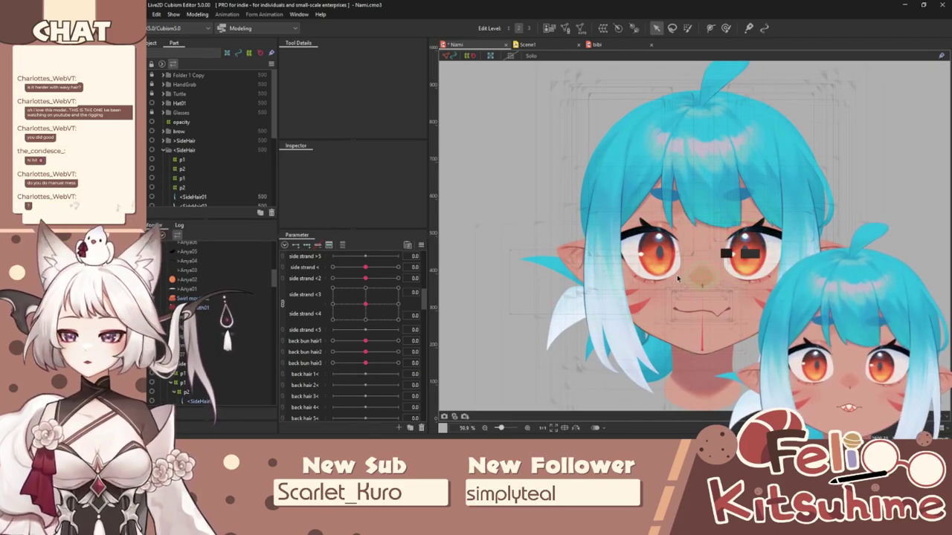
scroll(698, 293, "down", 3)
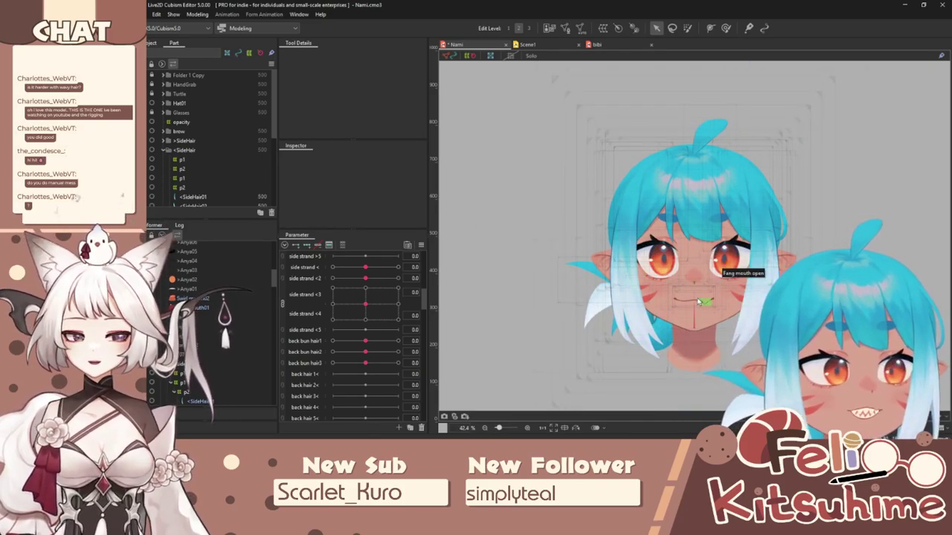
scroll(695, 291, "up", 4)
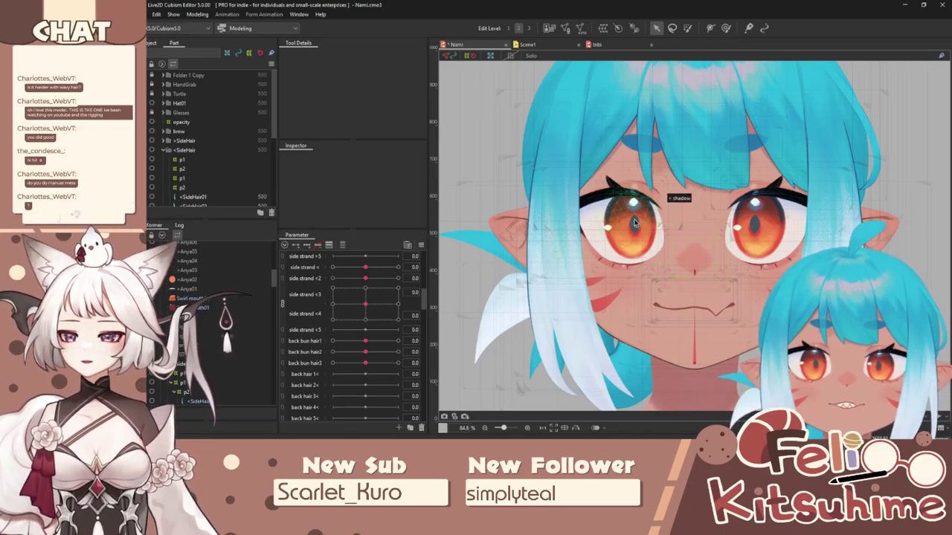
scroll(629, 222, "down", 2)
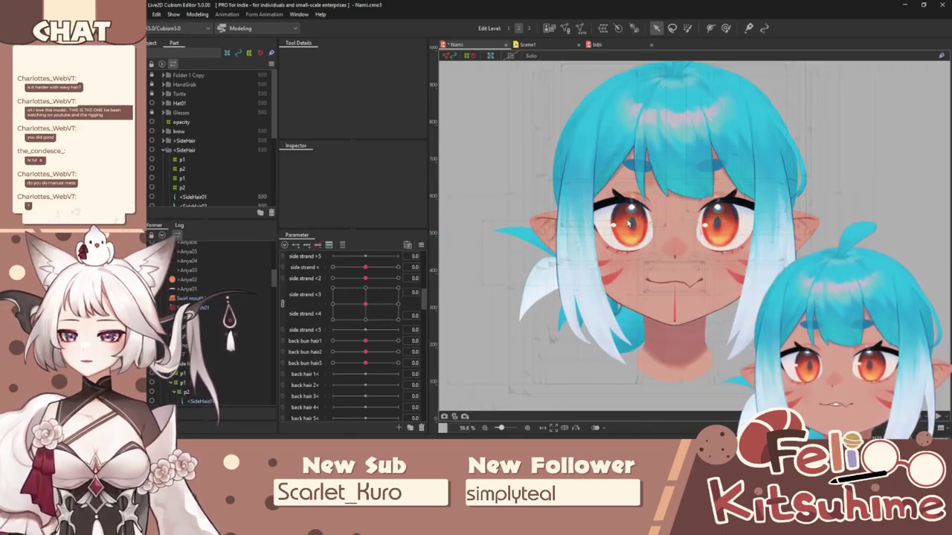
Step: Select the <SideHair01 mesh directly on the head
left_click(568, 264)
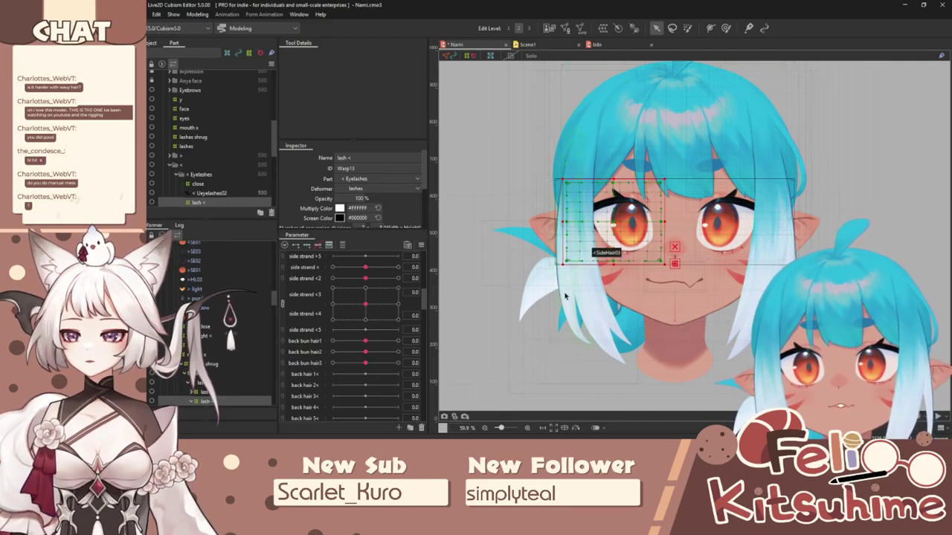
left_click(565, 296)
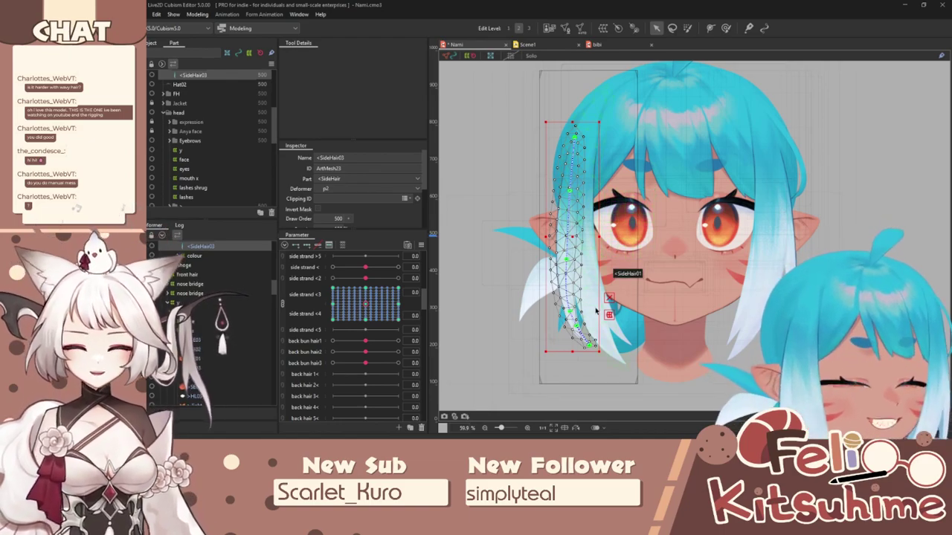
left_click(596, 311)
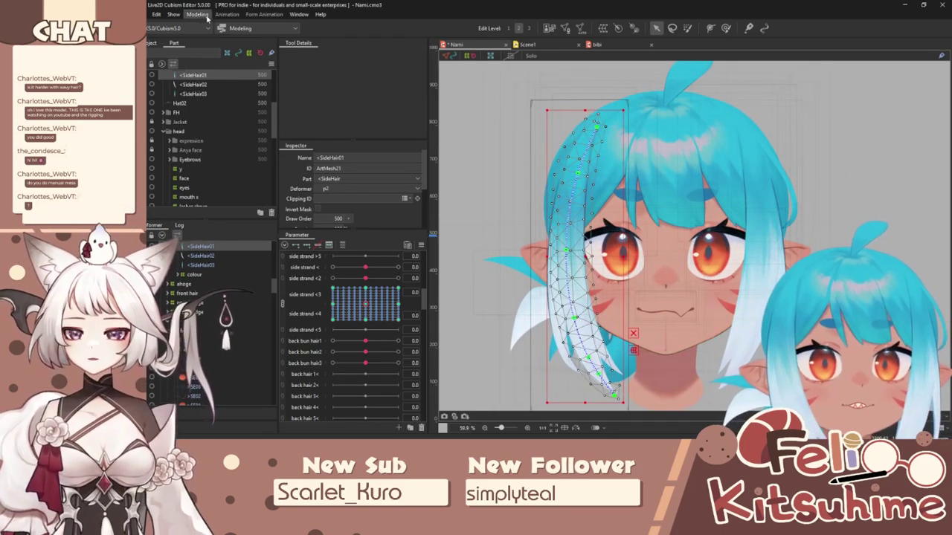
Step: Open the Nami model's Physics Settings and preview the hair physics by swinging the head in different directions
left_click(201, 15)
left_click(231, 192)
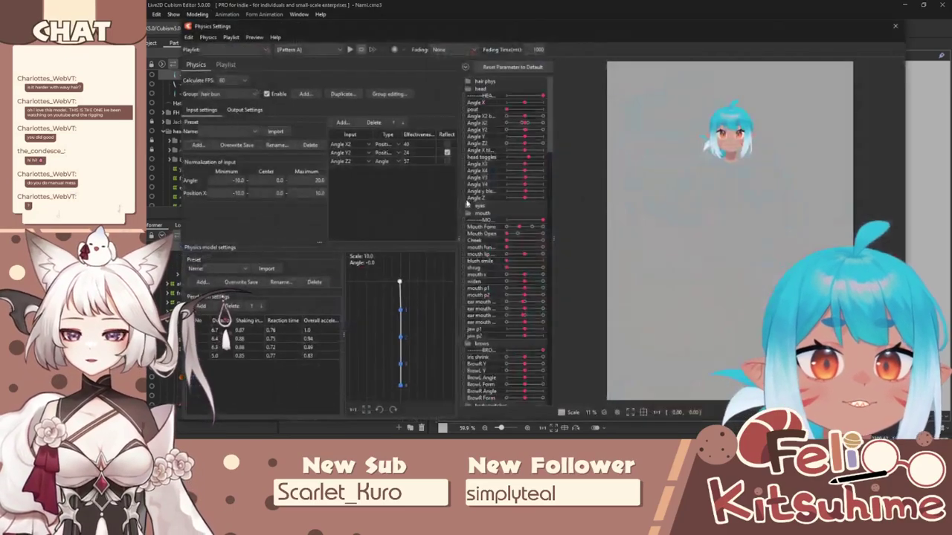
scroll(736, 110, "up", 5)
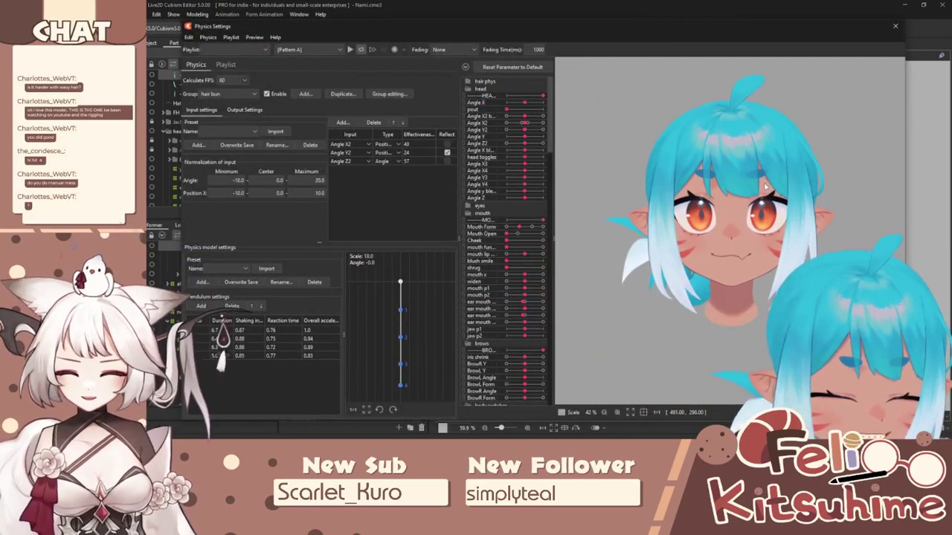
left_click_drag(700, 212, 682, 220)
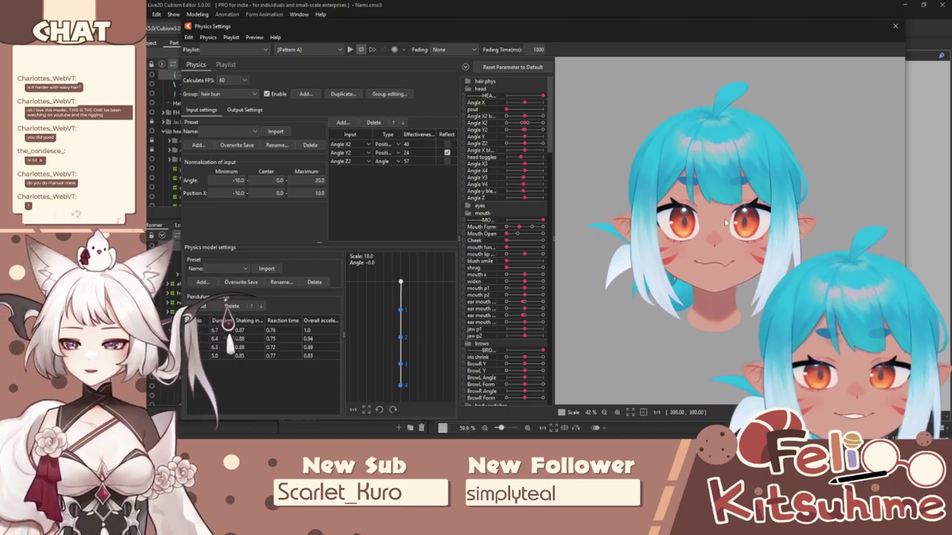
scroll(721, 252, "up", 2)
left_click_drag(724, 253, 706, 148)
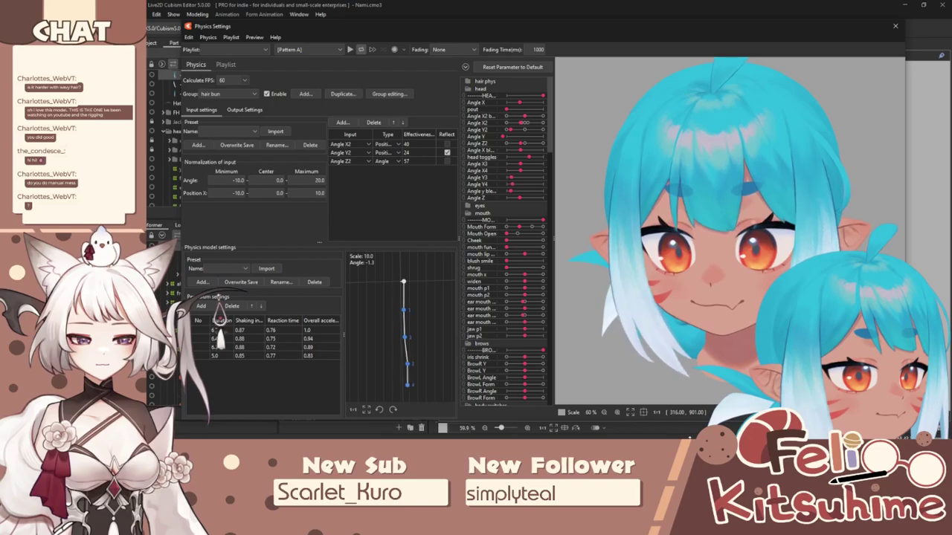
Step: Display the bun physics group's output and input settings and swing the head widely to preview its motion
left_click(229, 94)
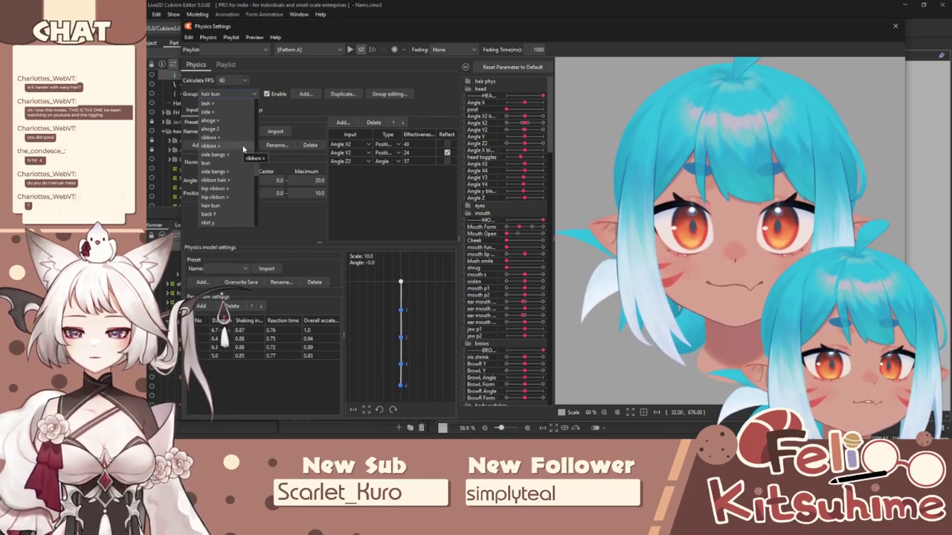
left_click(235, 165)
left_click(234, 112)
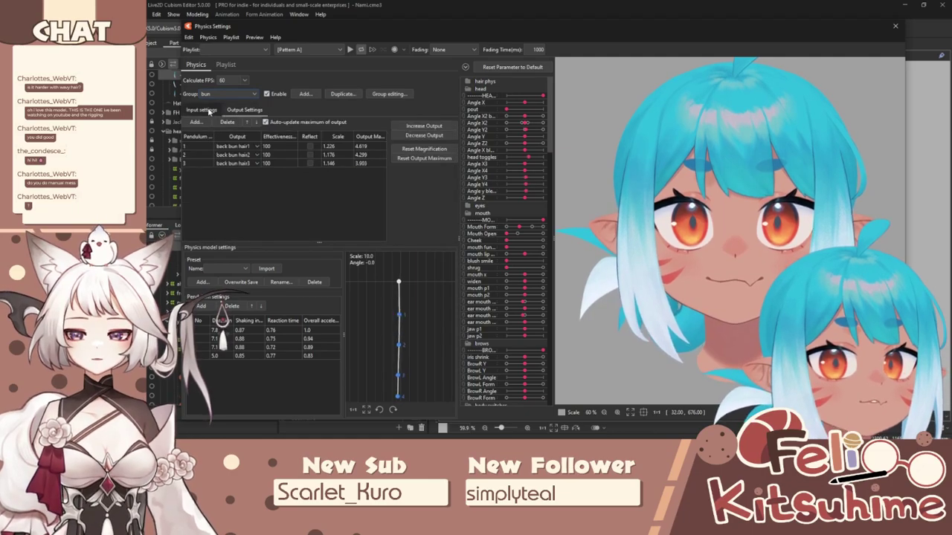
left_click(209, 110)
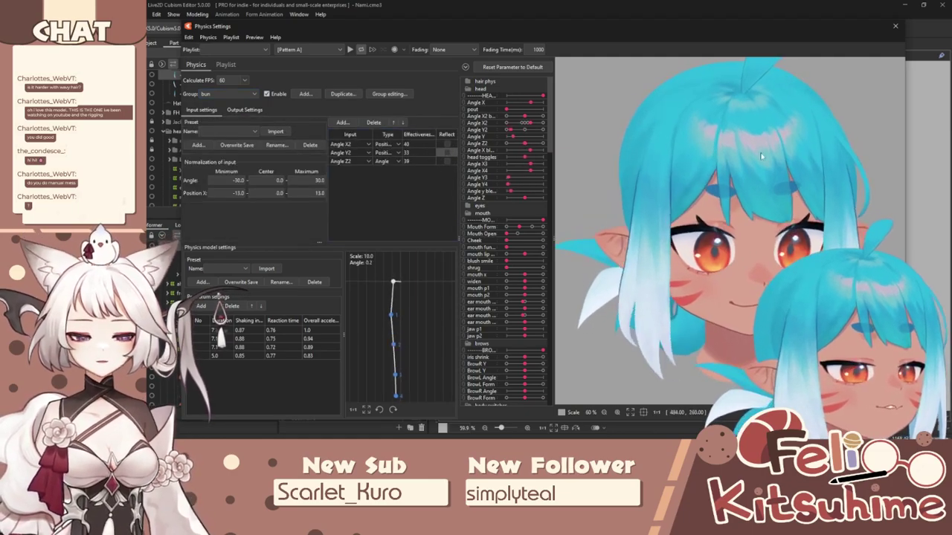
left_click_drag(790, 387, 870, 308)
left_click_drag(891, 107, 655, 148)
left_click_drag(732, 324, 704, 240)
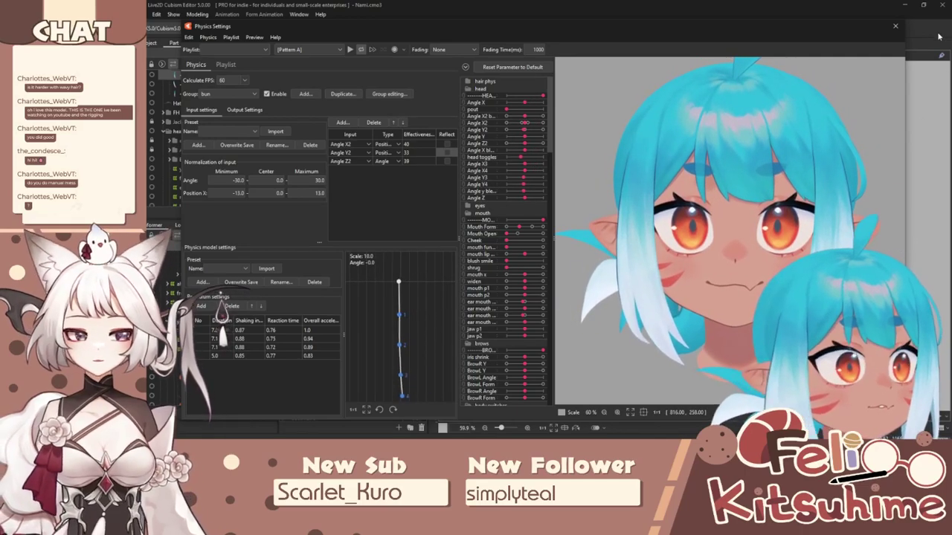
Step: Close Physics Settings and save the Nami model
left_click(895, 26)
scroll(639, 204, "up", 2)
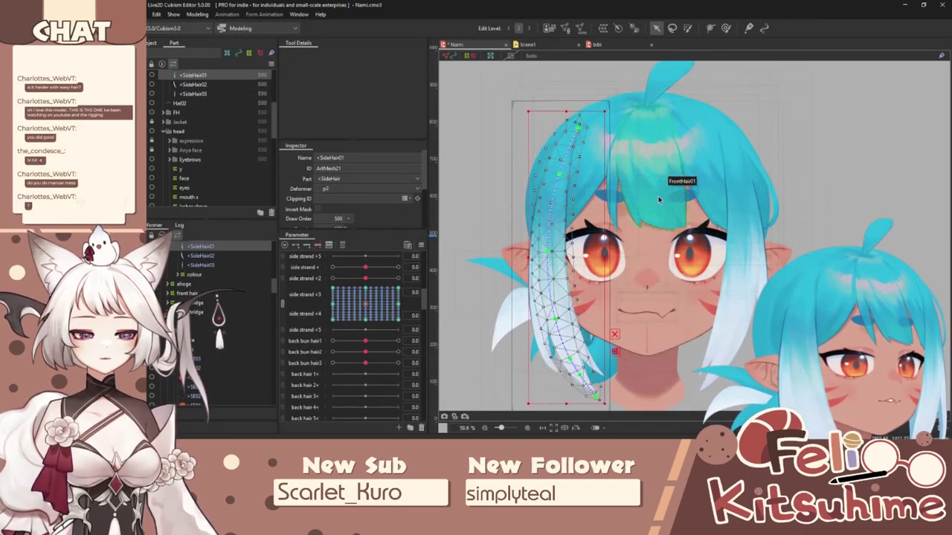
left_click(150, 16)
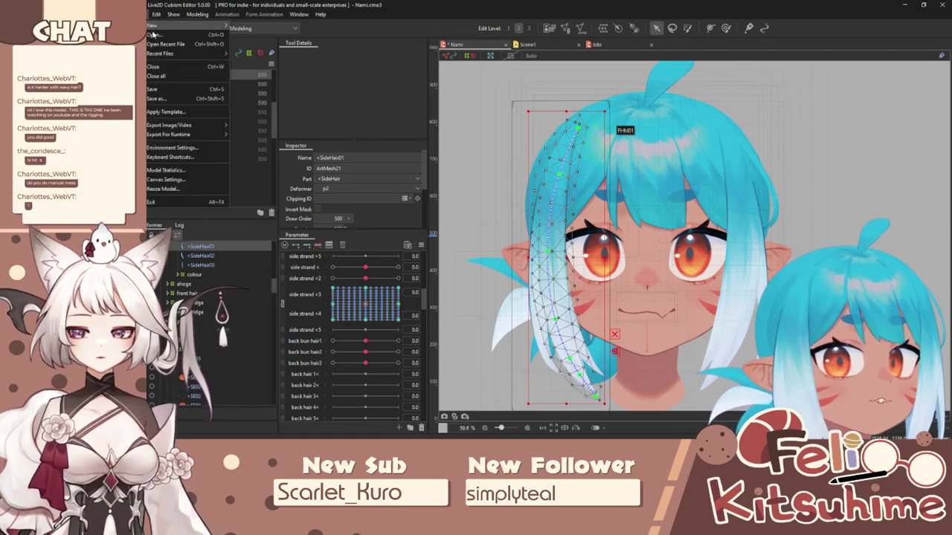
left_click(167, 90)
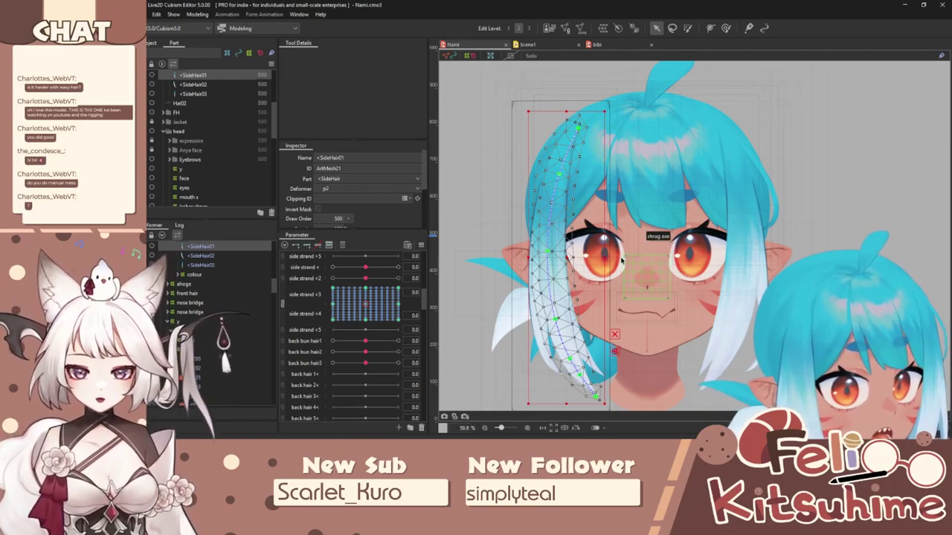
Step: Select the FHM01 highlight mesh on the front hair and save the Nami model again
left_click(633, 183)
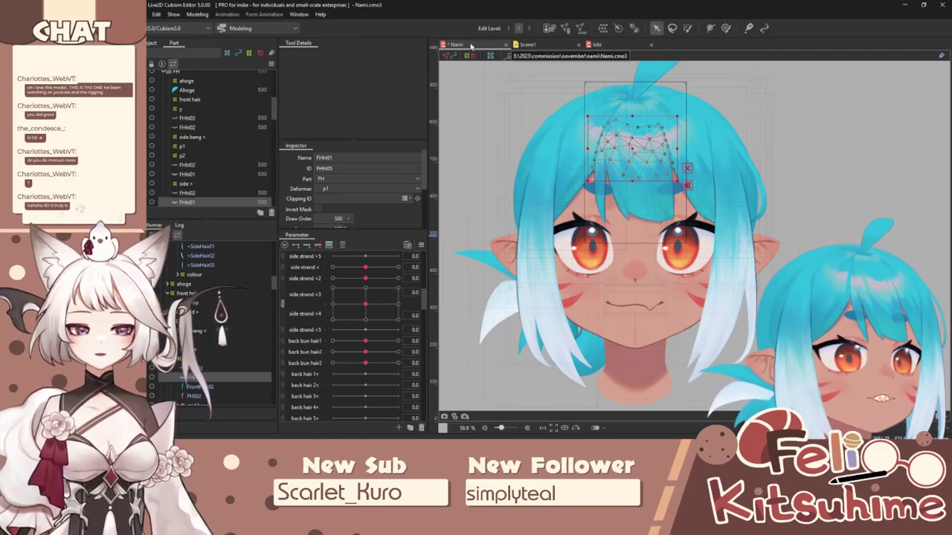
left_click(149, 14)
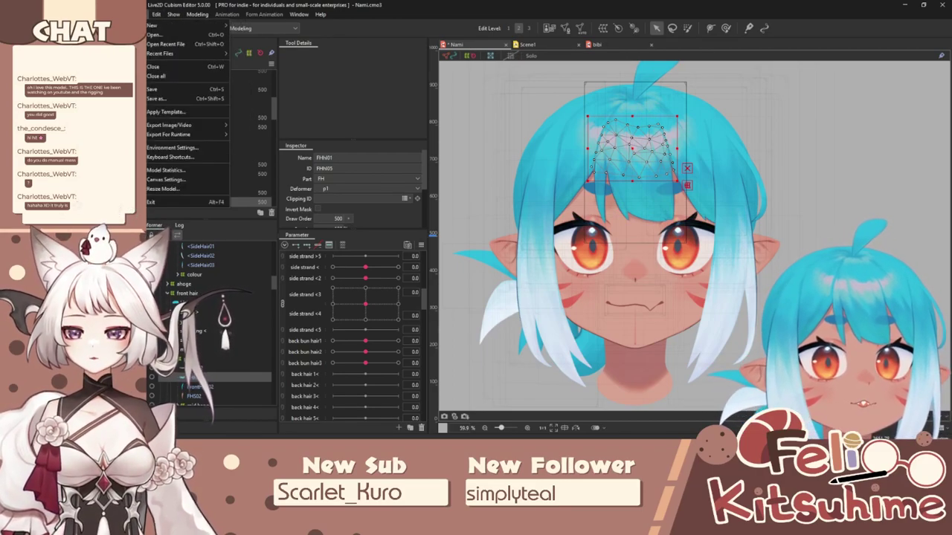
left_click(177, 91)
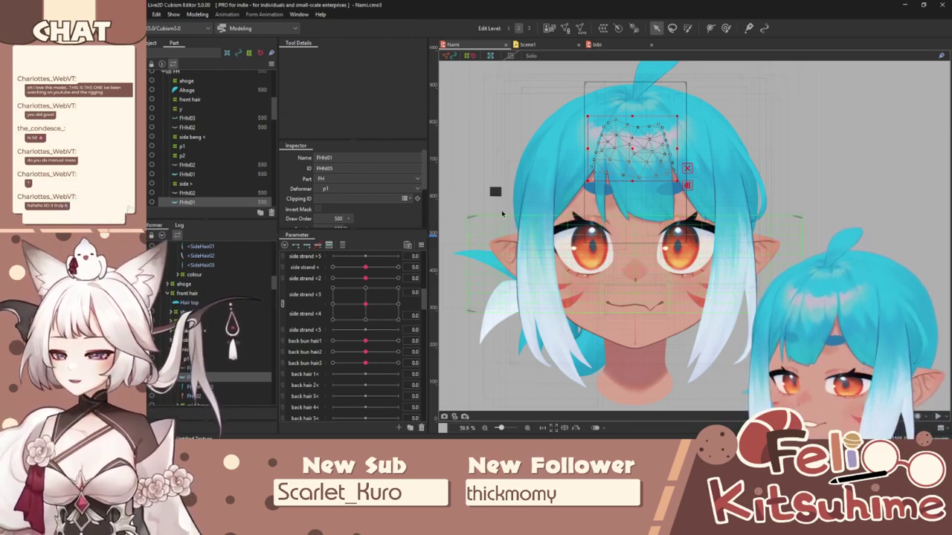
Step: Select the FrontHair01 mesh of the middle bang
scroll(669, 182, "up", 2)
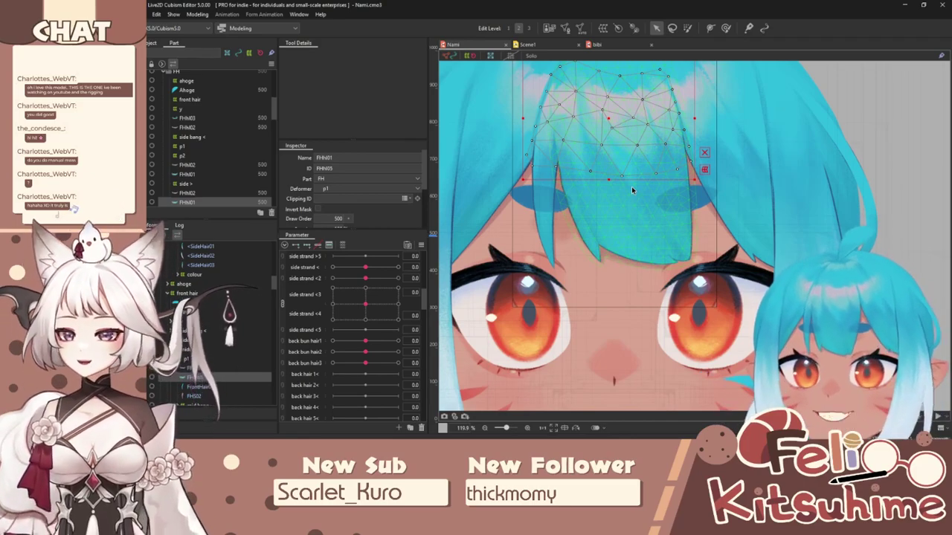
scroll(632, 191, "down", 2)
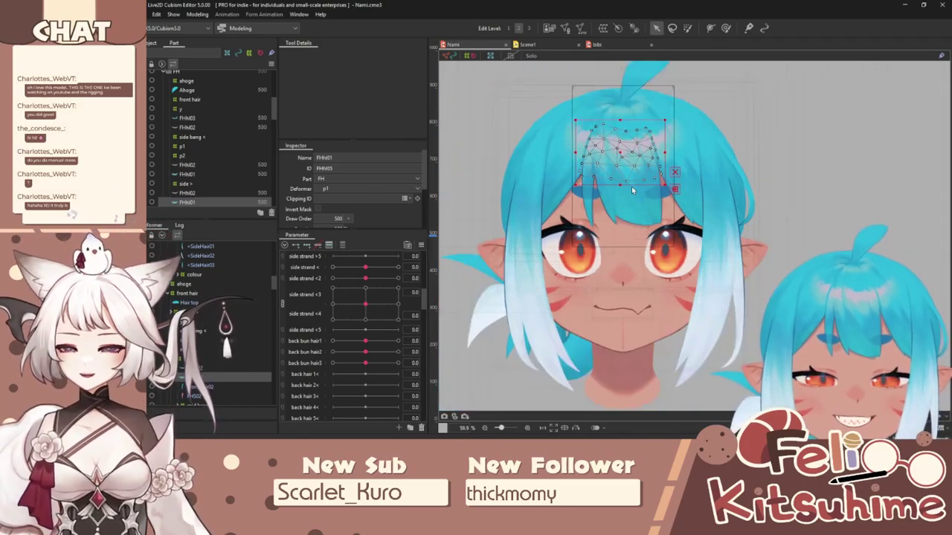
left_click(634, 206)
scroll(634, 206, "down", 1)
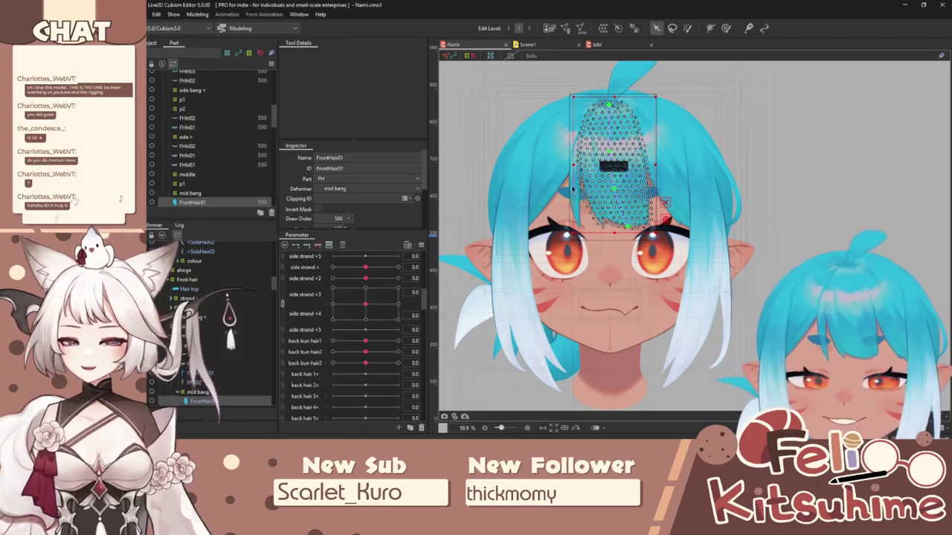
Step: Preview the head and hair physics in Physics Settings by swinging the model from side to side, and close the window
left_click(197, 14)
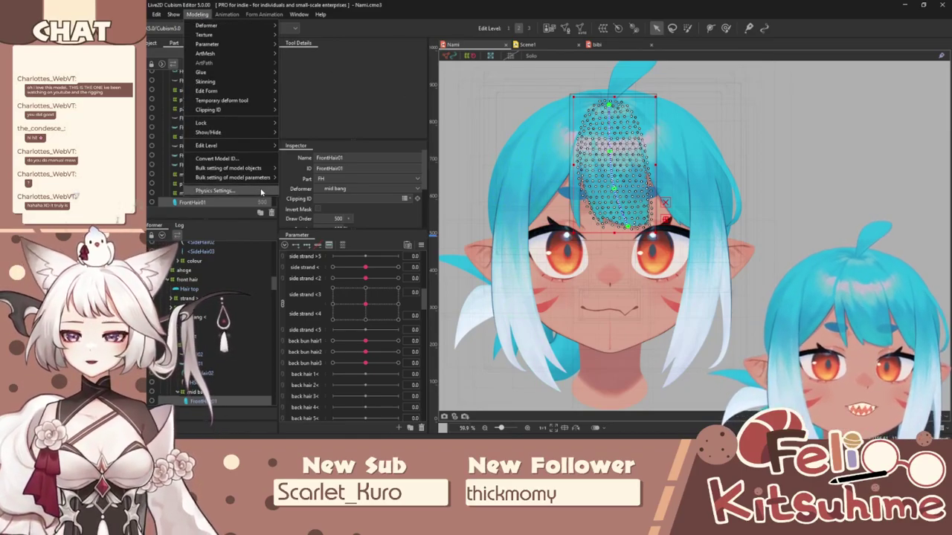
left_click(223, 194)
scroll(697, 123, "up", 6)
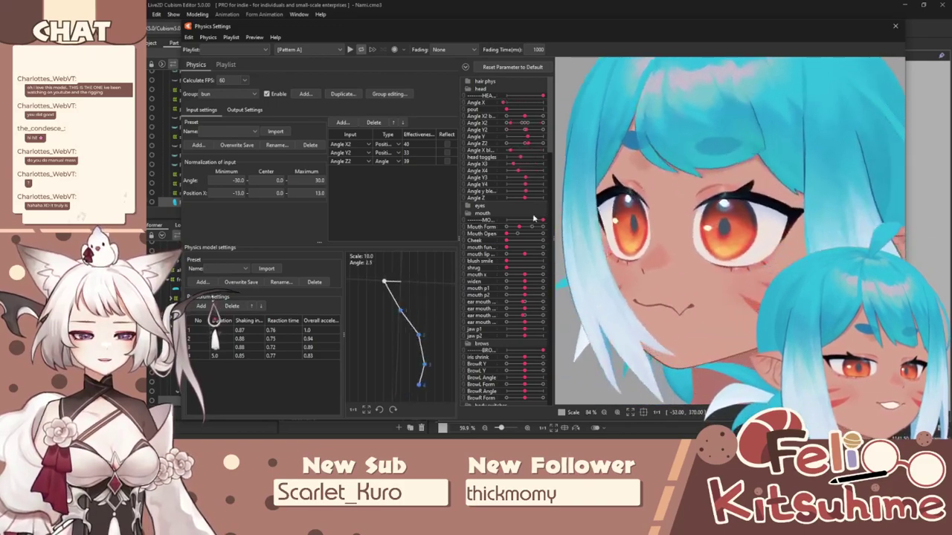
scroll(815, 219, "down", 3)
left_click_drag(815, 219, 520, 229)
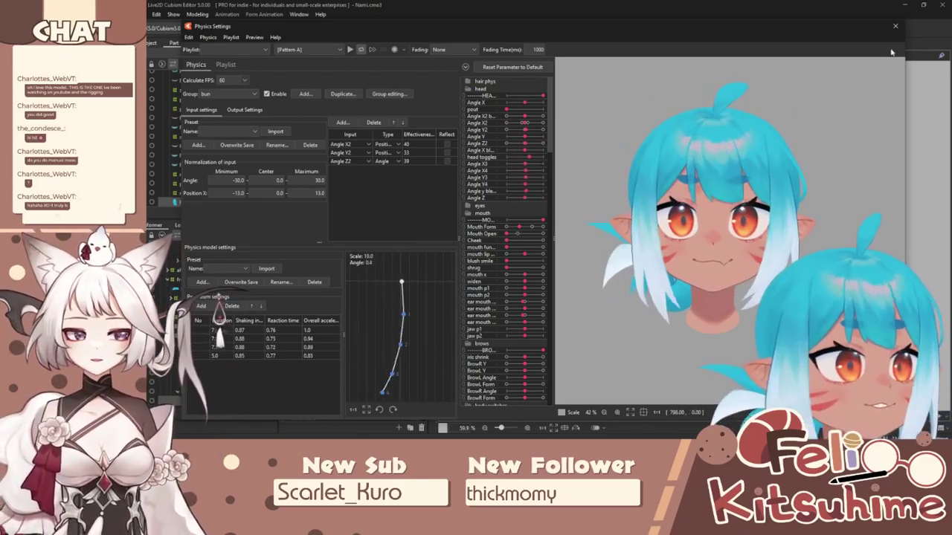
left_click(895, 26)
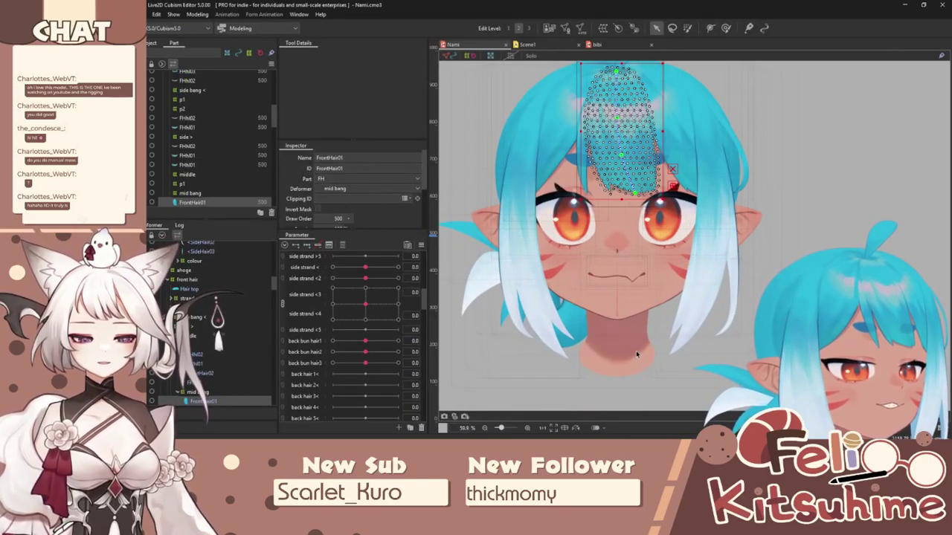
Step: Unlock and select the Neck mesh, and open it in mesh editing
left_click(636, 351)
left_click(614, 301)
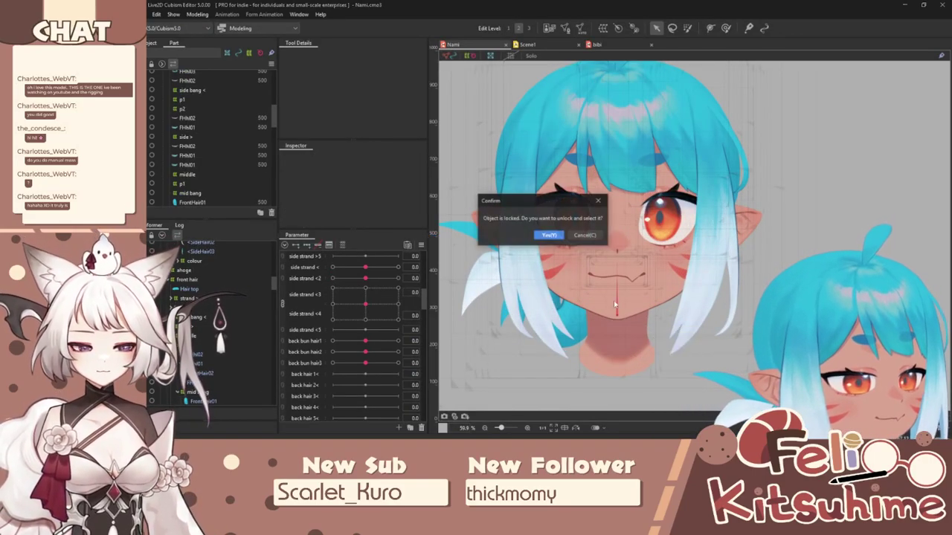
left_click(547, 236)
left_click(550, 28)
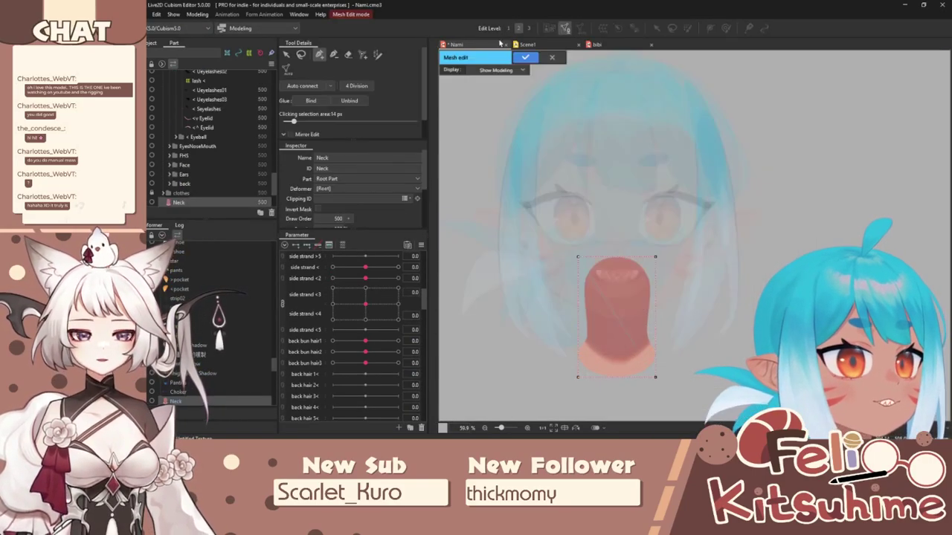
Step: Generate an automatic mesh for the neck with the Standard preset and apply it
left_click(290, 70)
left_click(320, 86)
left_click(325, 96)
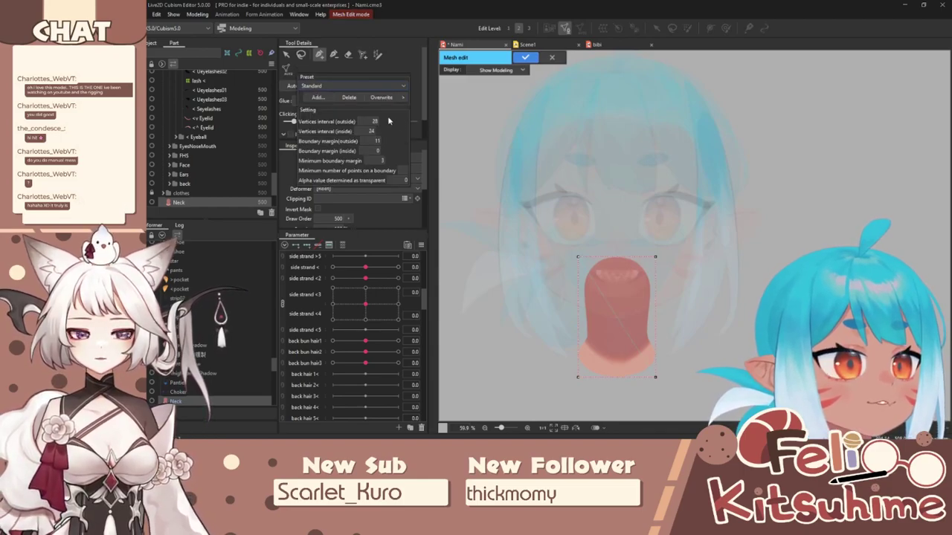
left_click(526, 57)
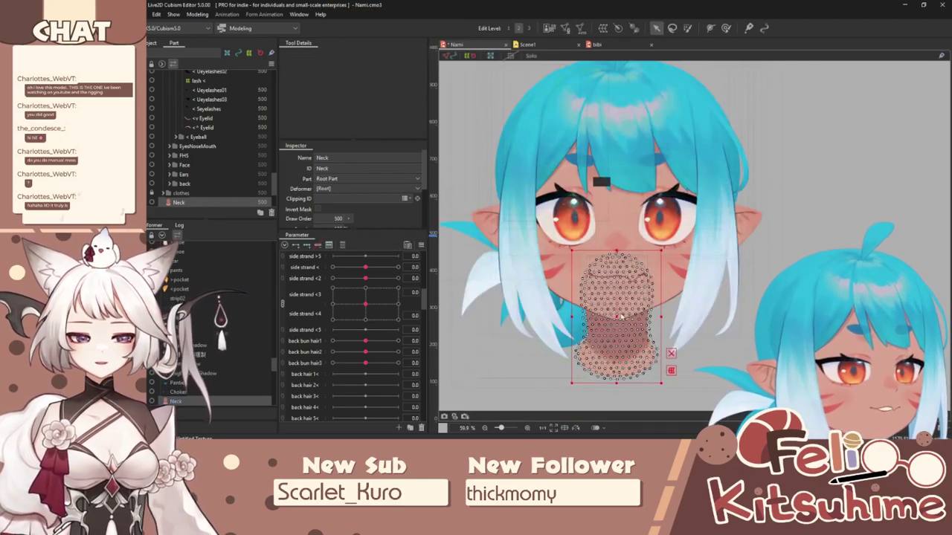
Step: Regenerate the neck's automatic mesh with vertex intervals of 50 outside and 47 inside, and apply the mesh edit
scroll(584, 279, "up", 3)
left_click(568, 26)
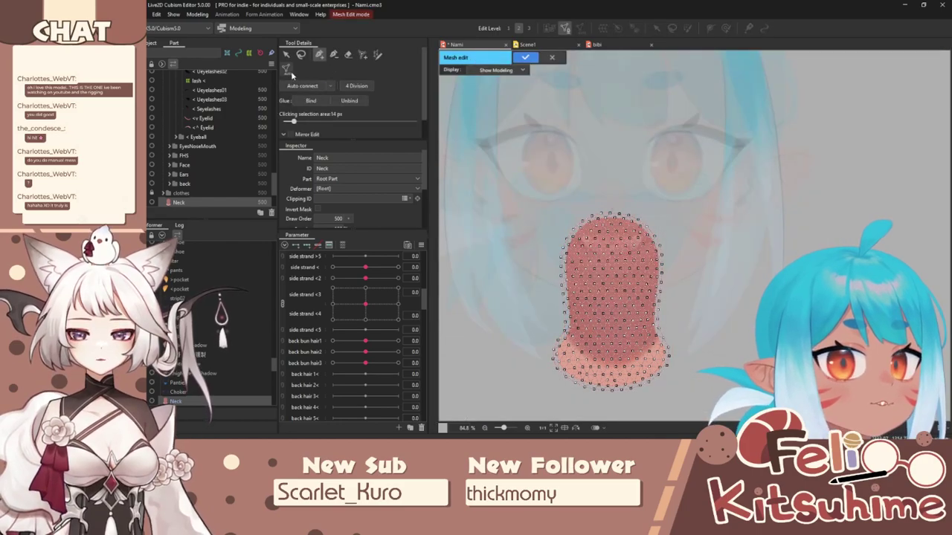
scroll(621, 344, "up", 4)
mouse_move(289, 70)
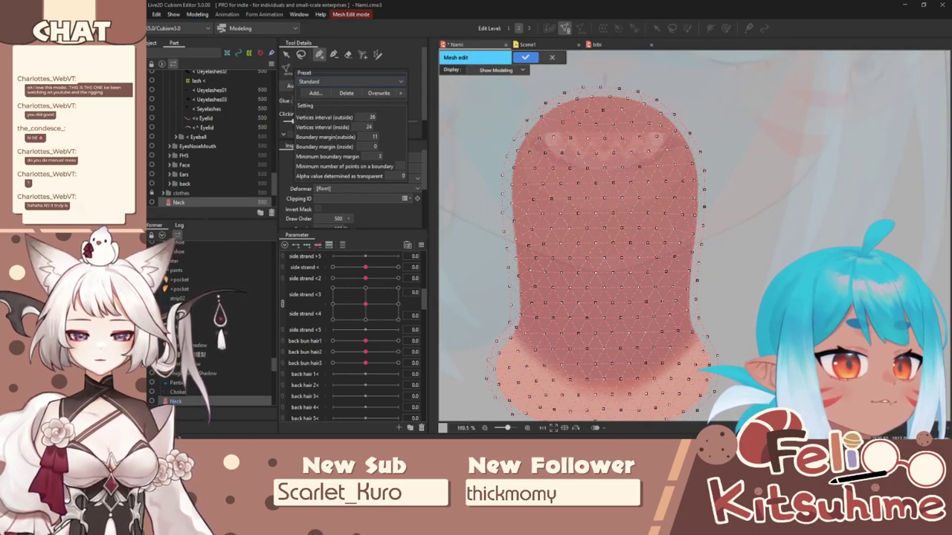
mouse_move(364, 118)
left_mouse_down()
mouse_move(359, 125)
mouse_move(374, 128)
left_mouse_up()
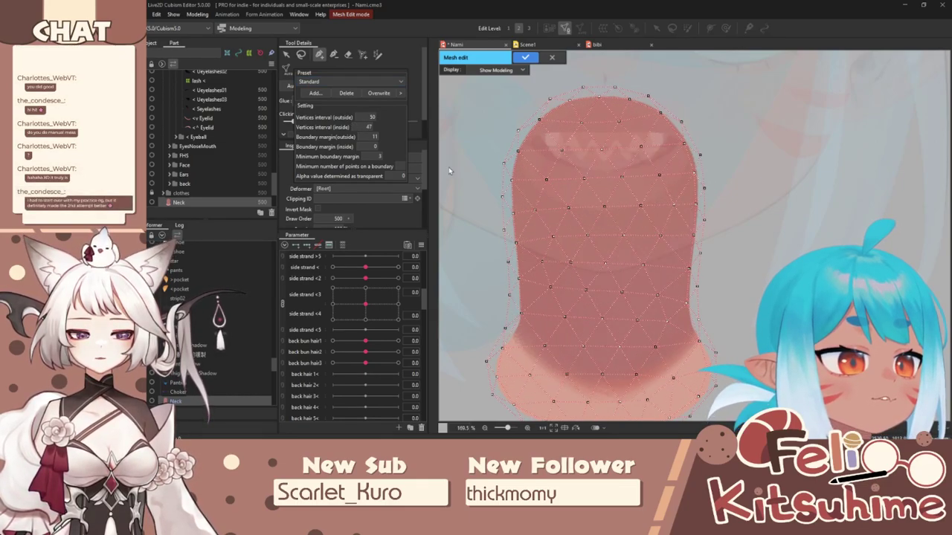
scroll(591, 196, "down", 5)
left_click(524, 58)
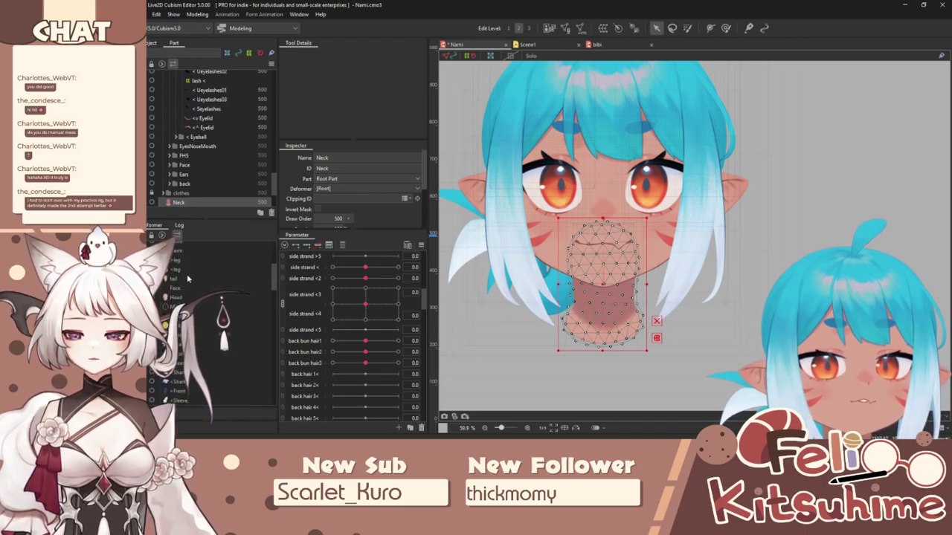
Step: Create a warp deformer named neck as parent of the Neck mesh, and set its conversion divisions to 13 × 9
left_click(603, 28)
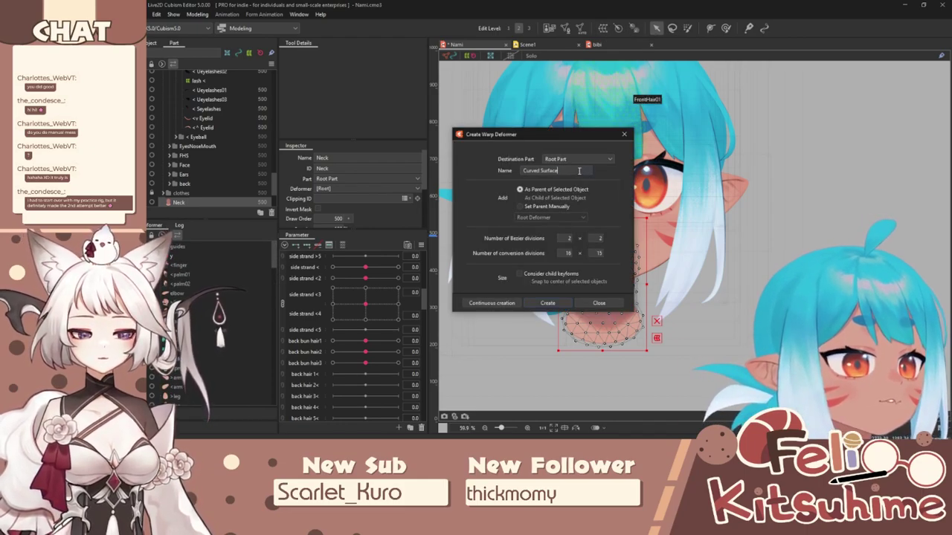
type("neck")
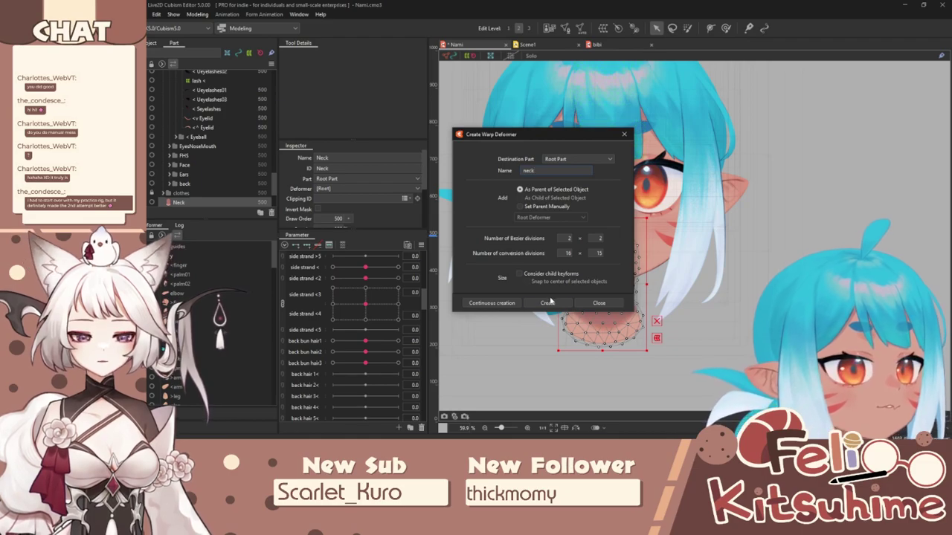
key("Return")
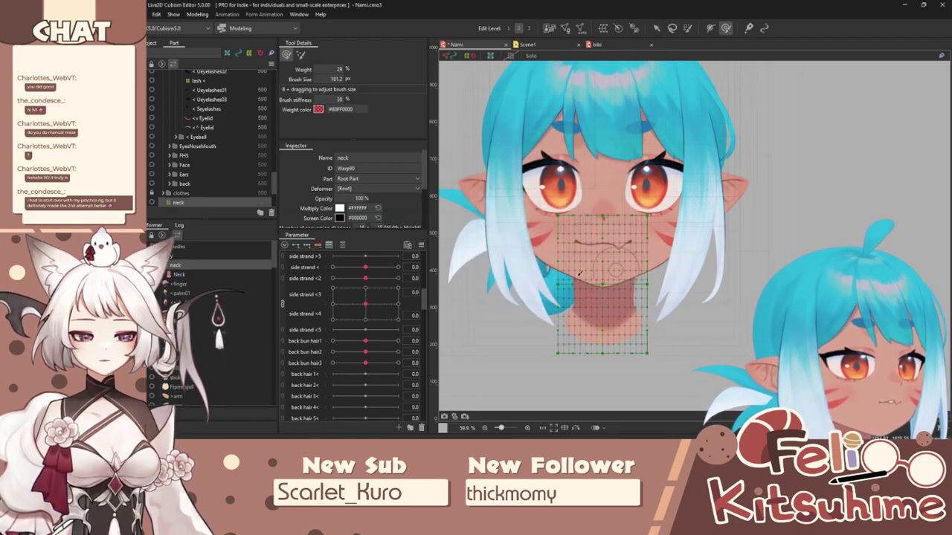
scroll(389, 199, "down", 2)
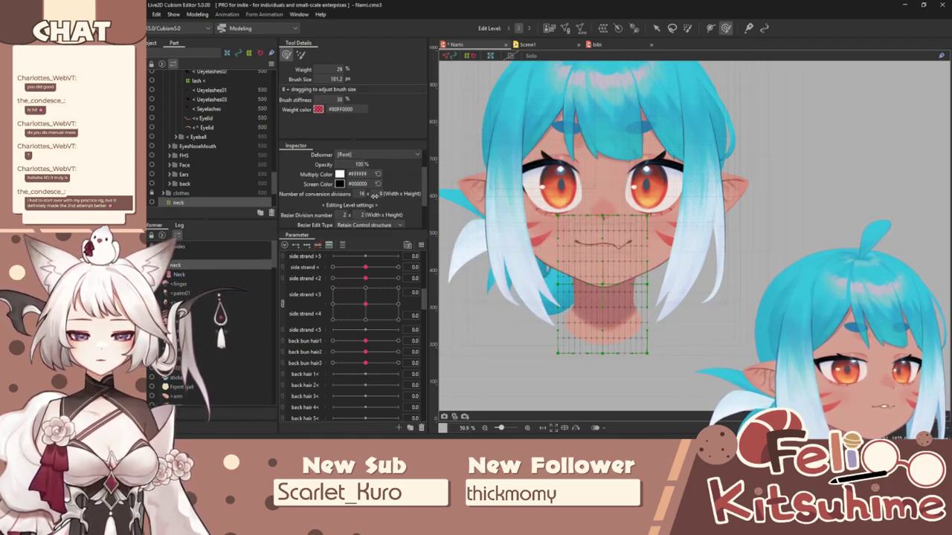
left_click_drag(374, 195, 368, 195)
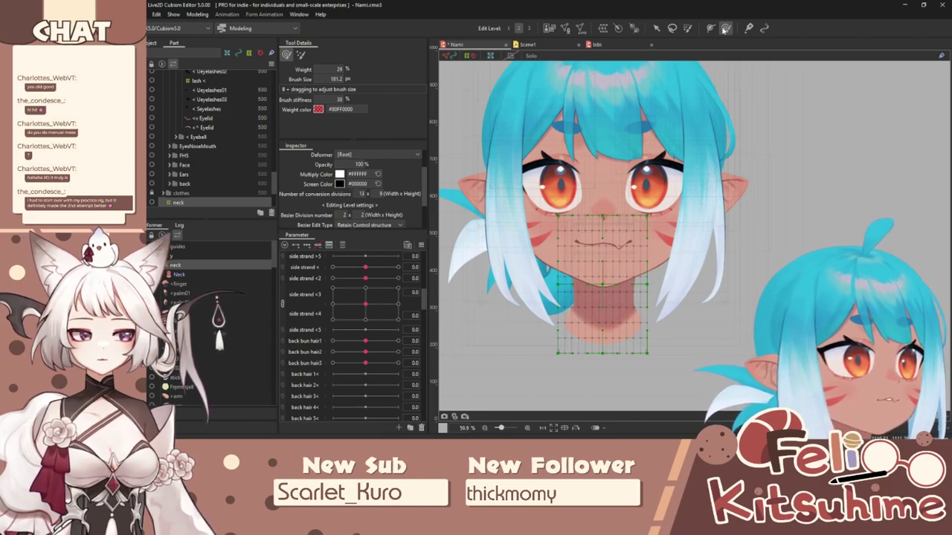
key("Escape")
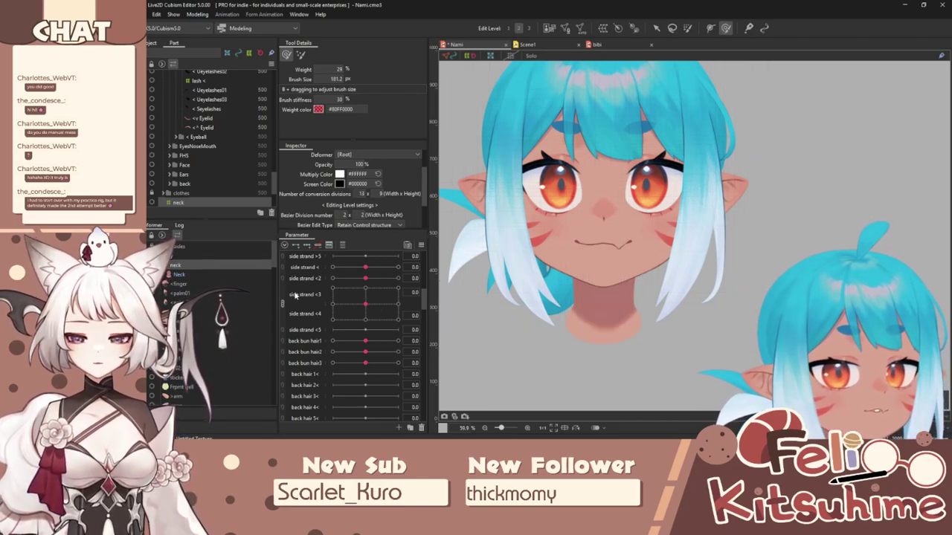
Step: Separate the combined Angle X2 and Angle Y2 parameters in the head group
scroll(298, 294, "up", 5)
left_click(288, 258)
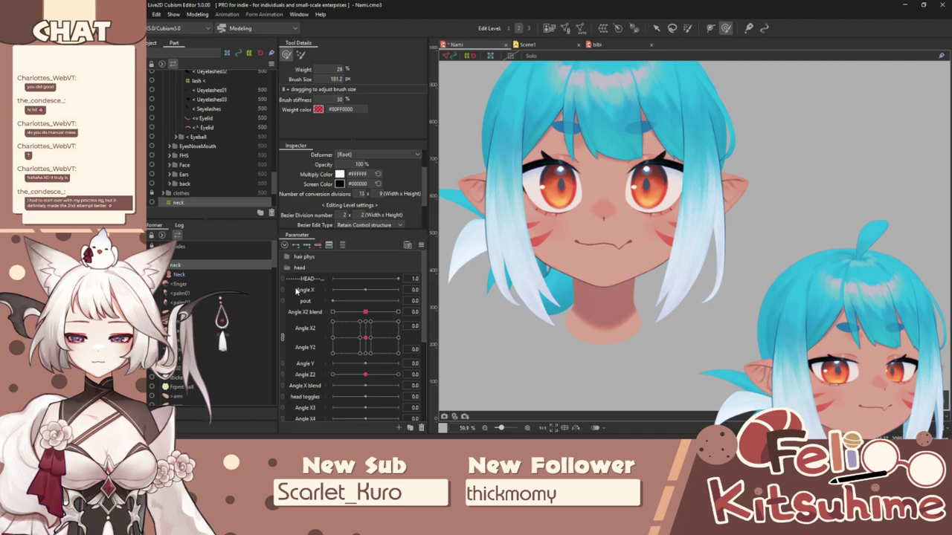
left_click(283, 338)
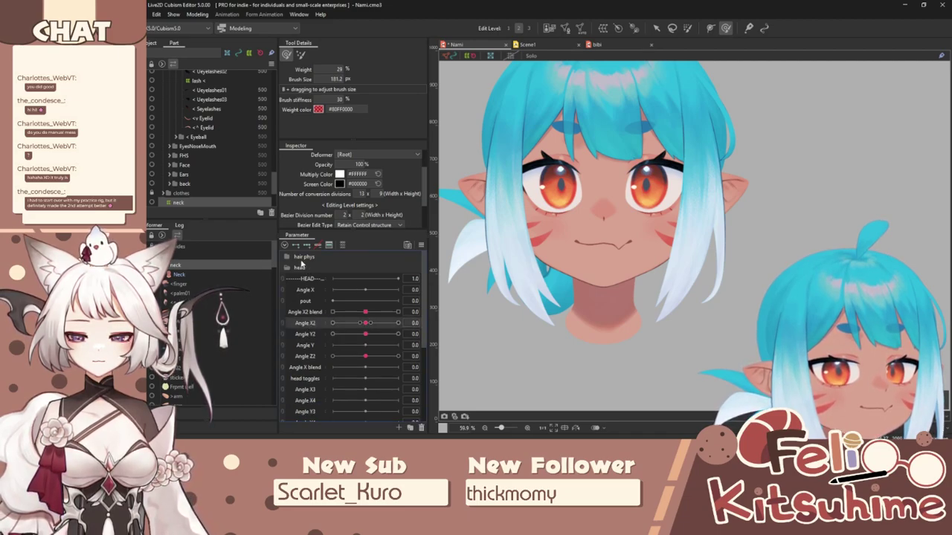
mouse_move(365, 356)
left_mouse_down()
mouse_move(401, 357)
mouse_move(321, 357)
mouse_move(365, 358)
left_mouse_up()
Step: Try keying the neck deformer on Angle X2 at its minimum, centre and maximum, and preview the head turned to 30
left_click(309, 321)
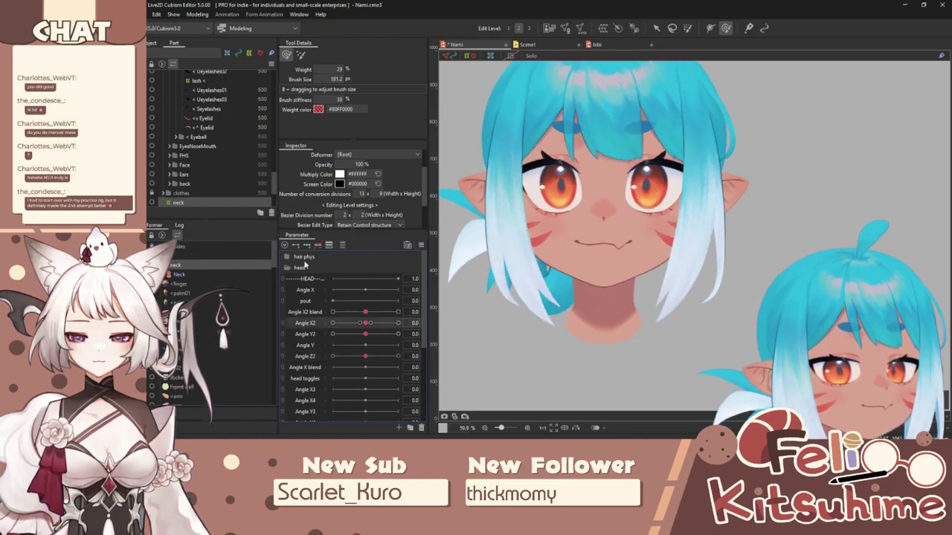
left_click_drag(367, 321, 398, 323)
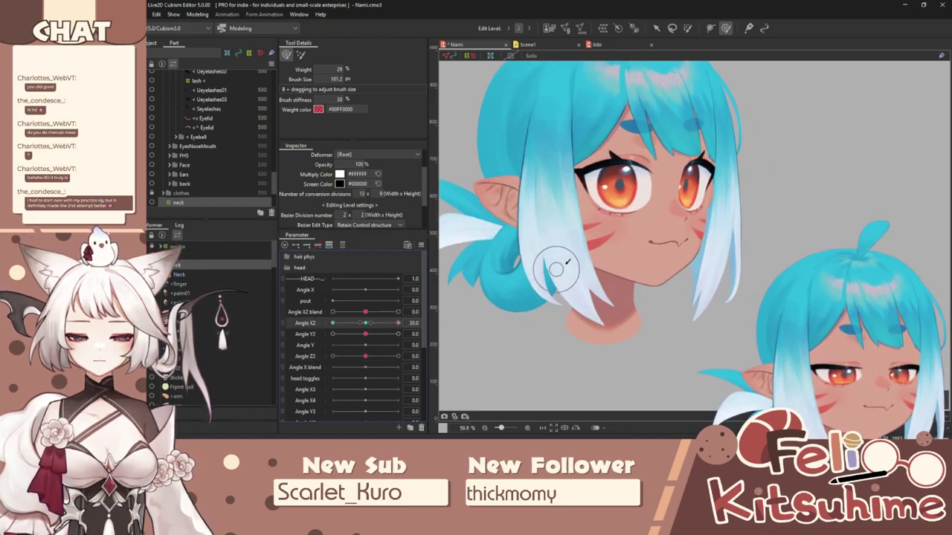
left_click_drag(398, 323, 366, 327)
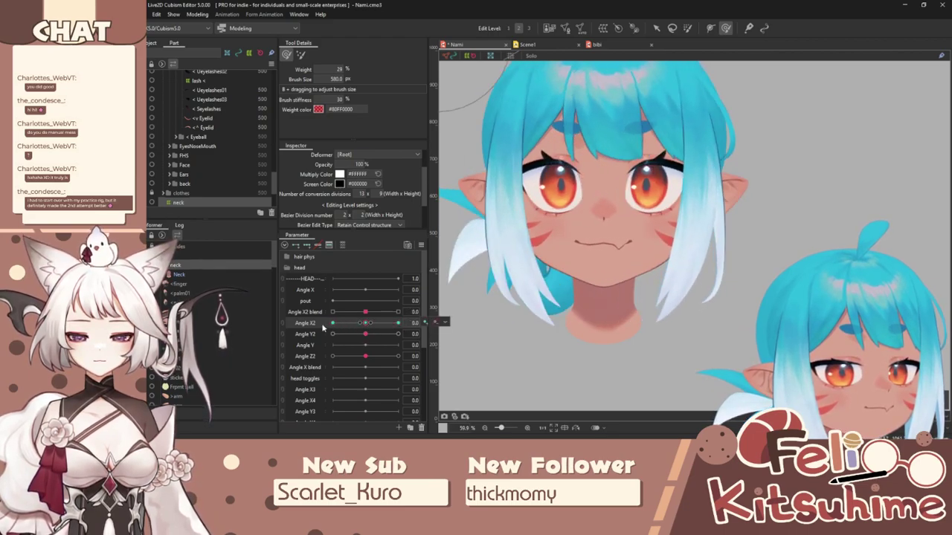
left_click(328, 246)
left_click(559, 325)
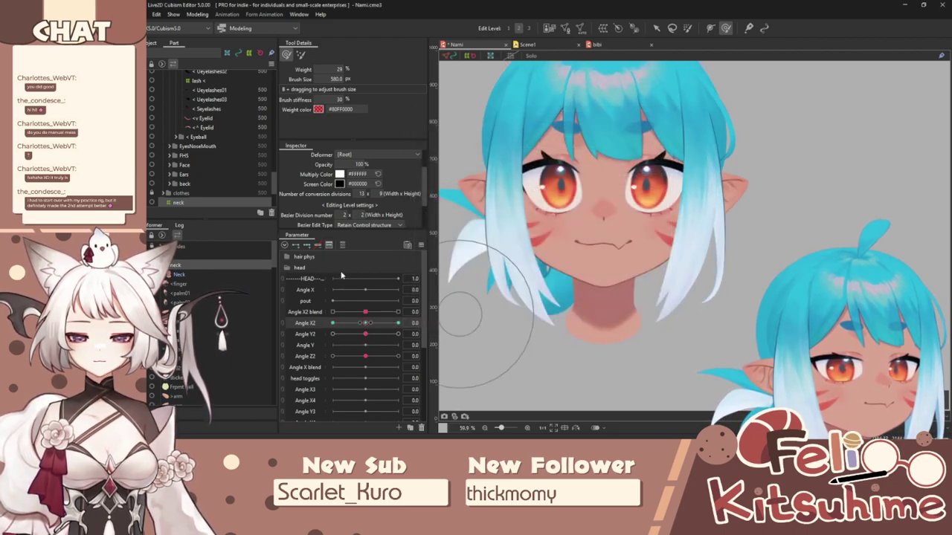
Step: Add three keyforms on Angle Y2 to the neck deformer, and push the neck upward at 30 with the deform brush
left_click(308, 335)
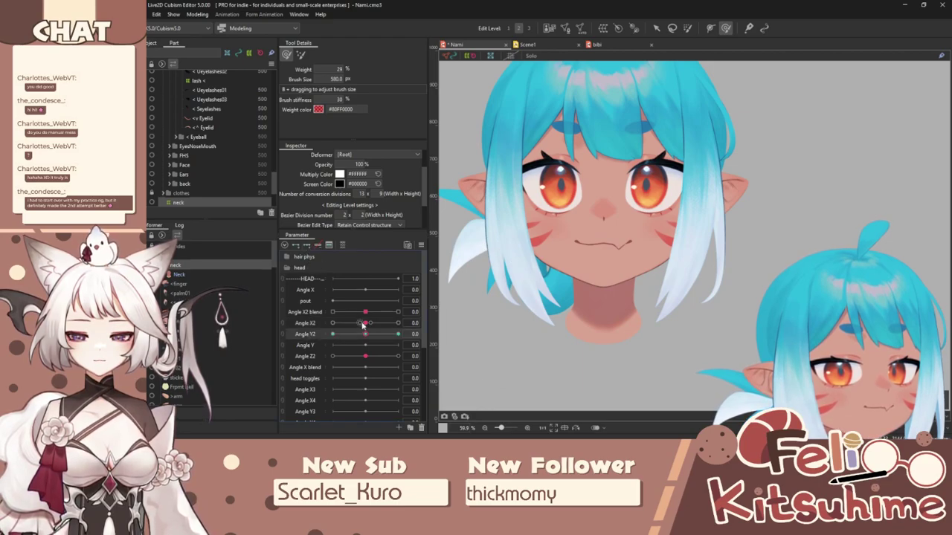
left_click_drag(365, 334, 501, 335)
left_click_drag(581, 252, 604, 249)
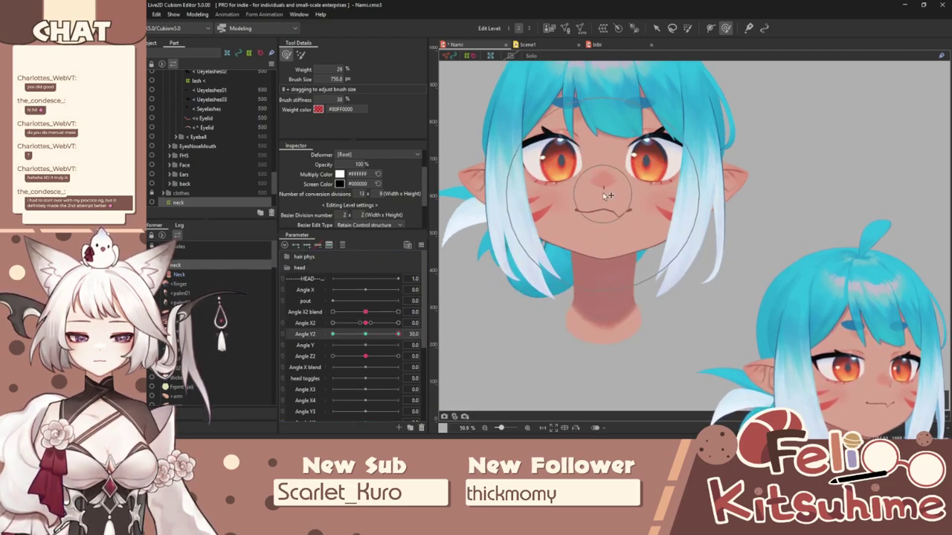
left_click(367, 335)
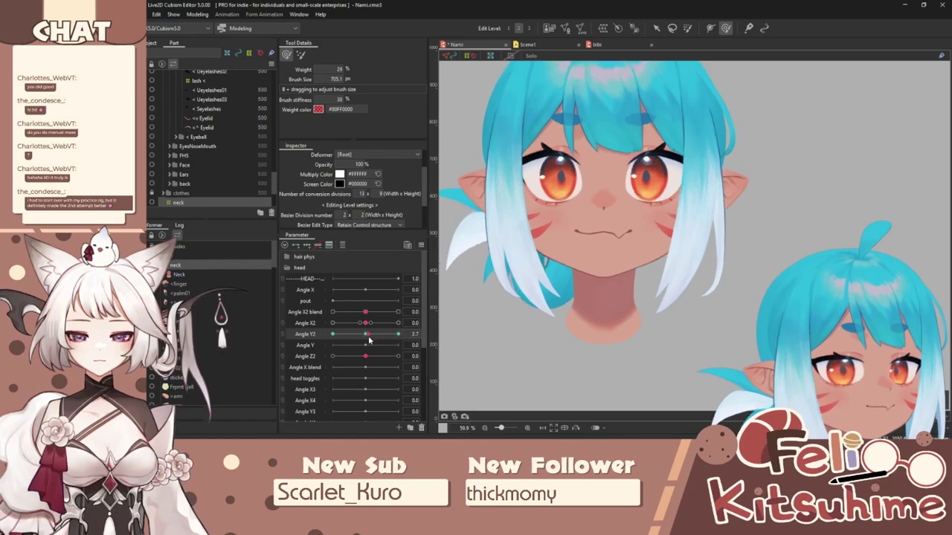
left_click(332, 334)
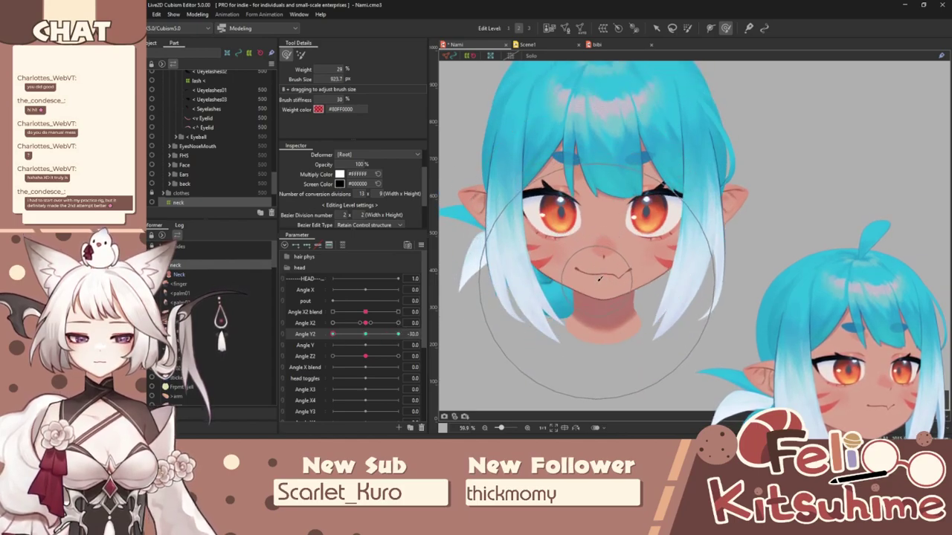
Step: Refine the base of the neck with the deform brush at Angle Y2 30 and -30
left_click(398, 333)
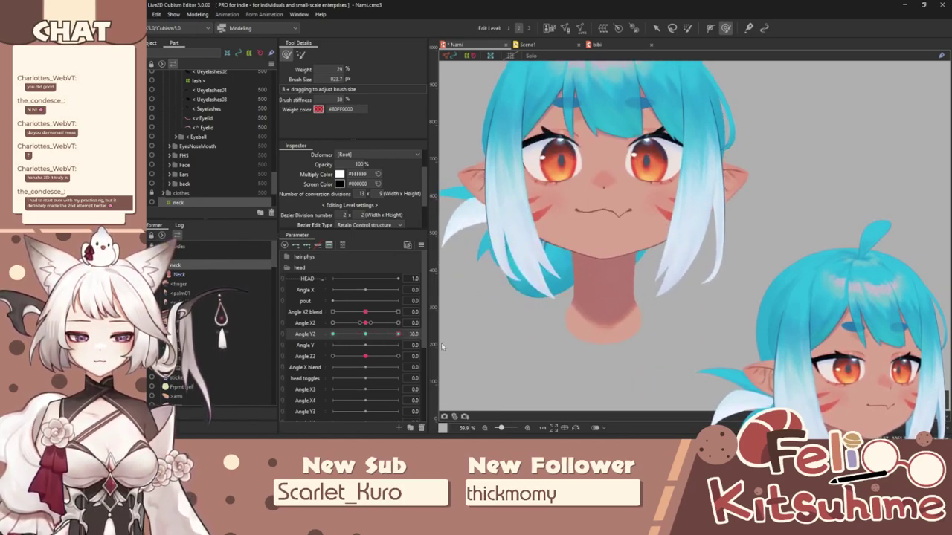
mouse_move(665, 342)
left_mouse_down()
mouse_move(592, 357)
mouse_move(559, 338)
left_mouse_up()
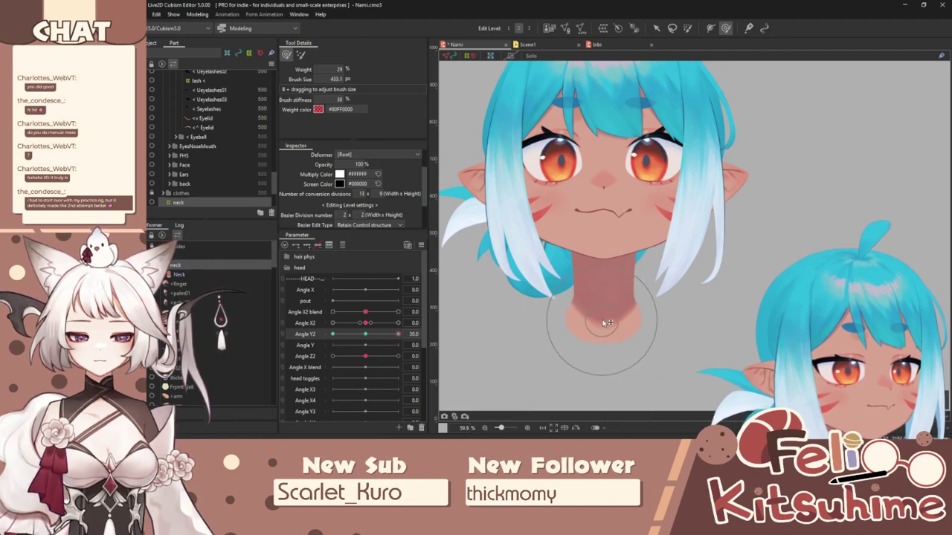
left_click(332, 333)
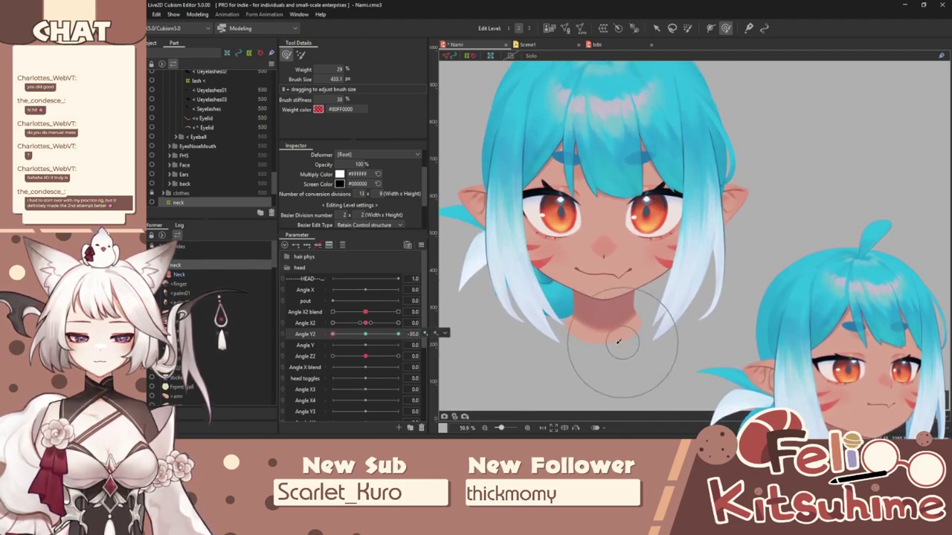
left_click_drag(620, 343, 638, 347)
left_click_drag(623, 351, 615, 362)
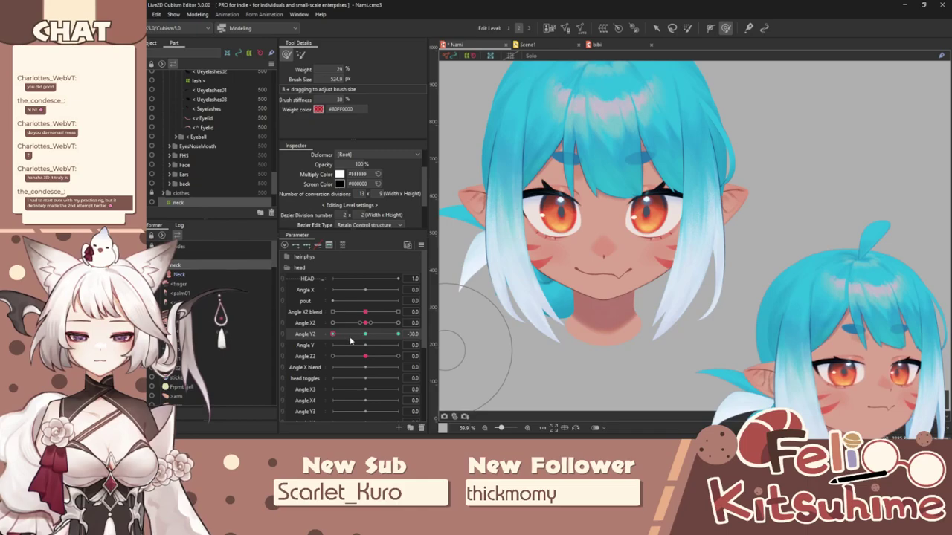
Step: Preview the neck by moving Angle X2, Angle Y2 and Angle Z2 to combined extremes of -30 and 30
left_click_drag(350, 340, 324, 328)
left_click_drag(397, 335, 290, 356)
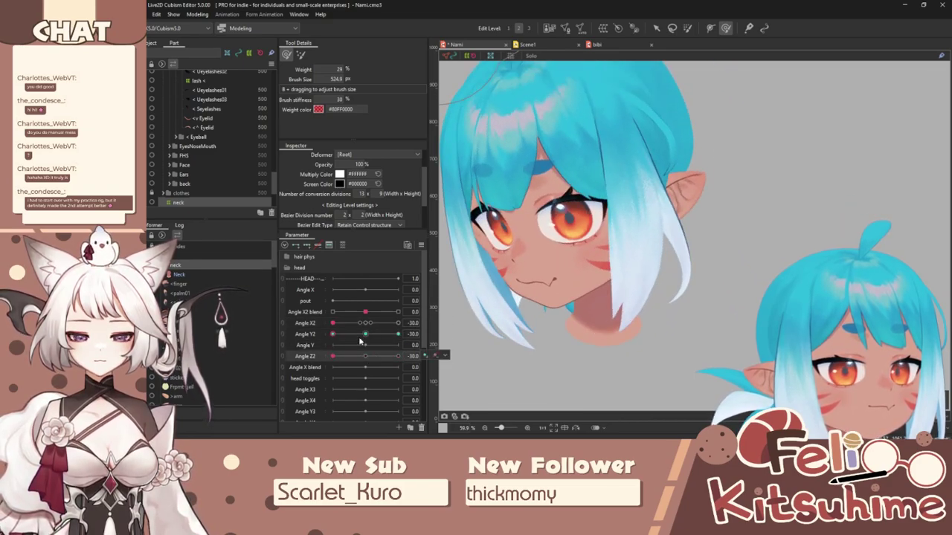
left_click_drag(360, 339, 421, 336)
left_click_drag(334, 356, 405, 356)
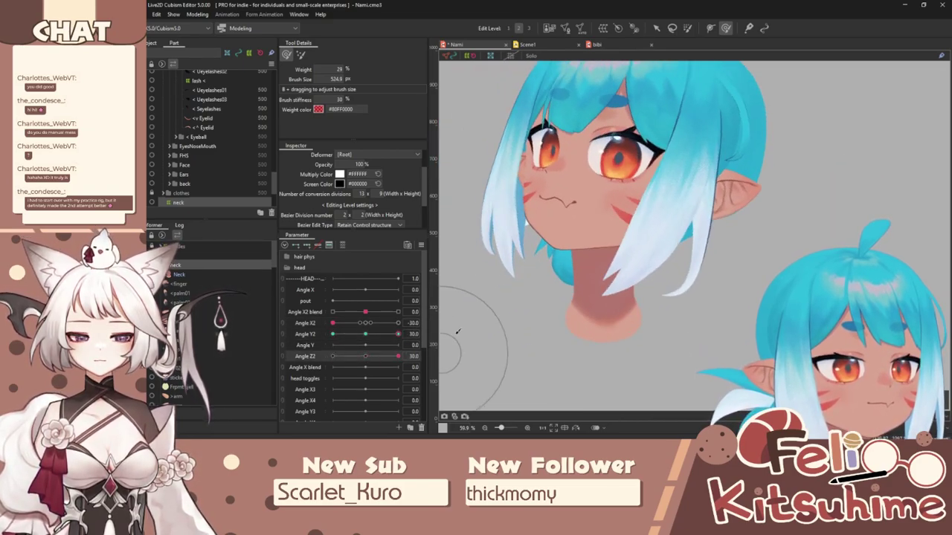
Step: Check the neck movement in Physics Settings, close the window, and reset Angle X2, Angle Y2 and Angle Z2 to 0
left_click(197, 14)
left_click(215, 191)
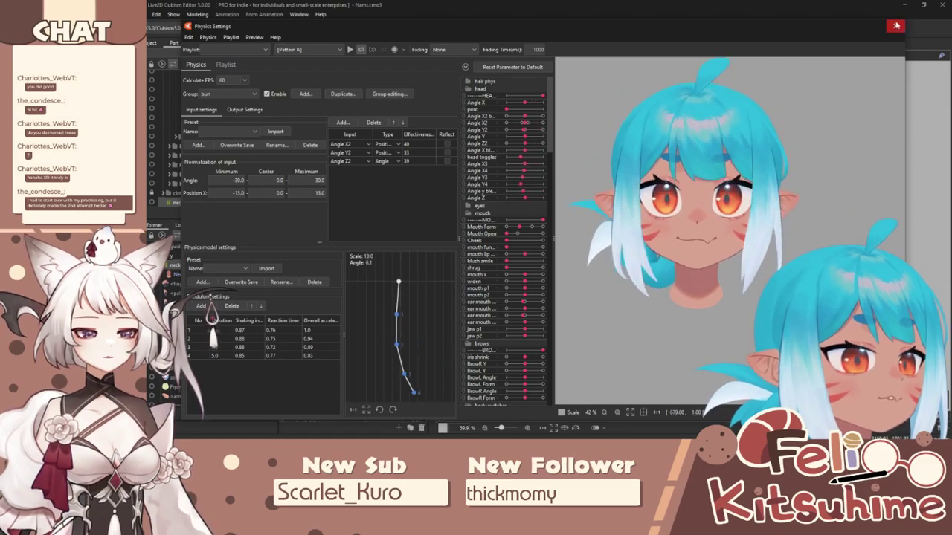
left_click(895, 25)
left_click(366, 335)
left_click(366, 356)
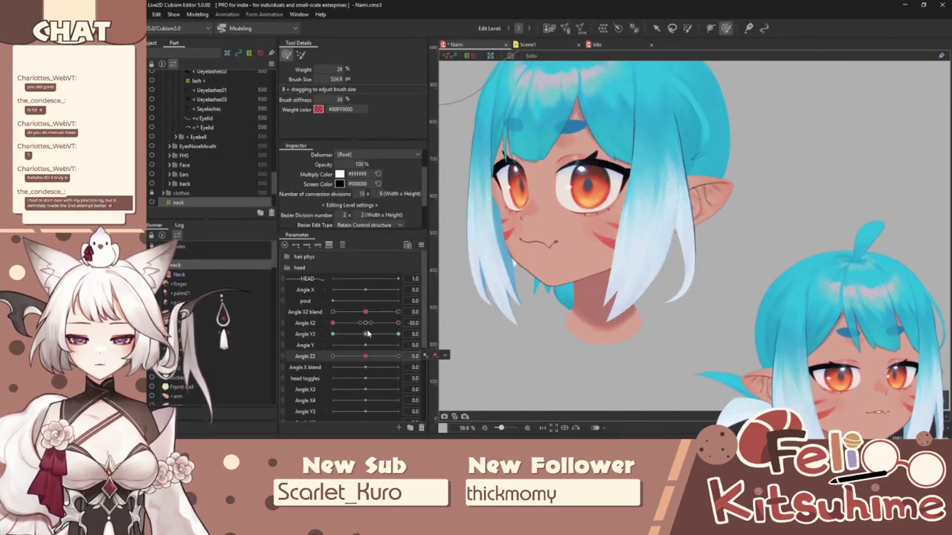
left_click(367, 323)
Step: Create a warp deformer named z neck as parent of the neck deformer, with 2 × 2 Bezier and 13 × 9 conversion divisions
left_click(618, 28)
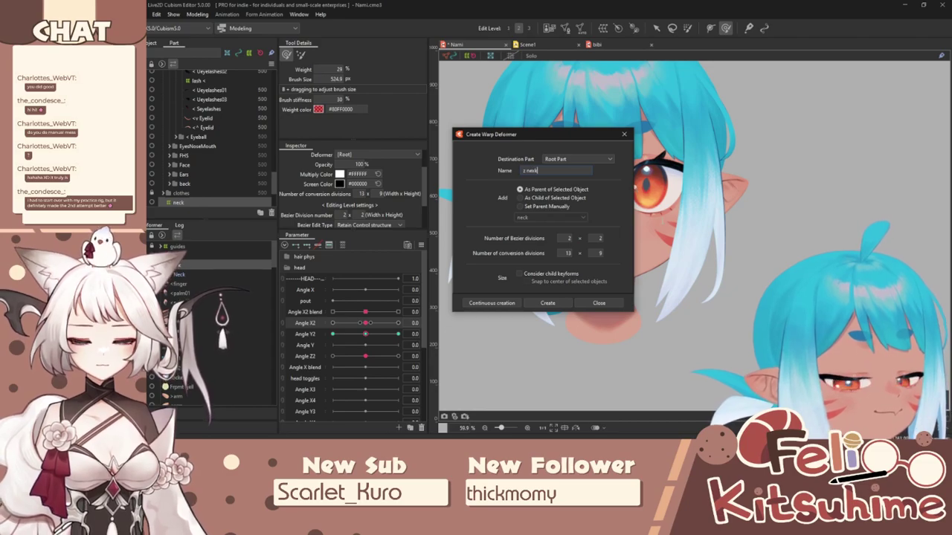
type("z ne")
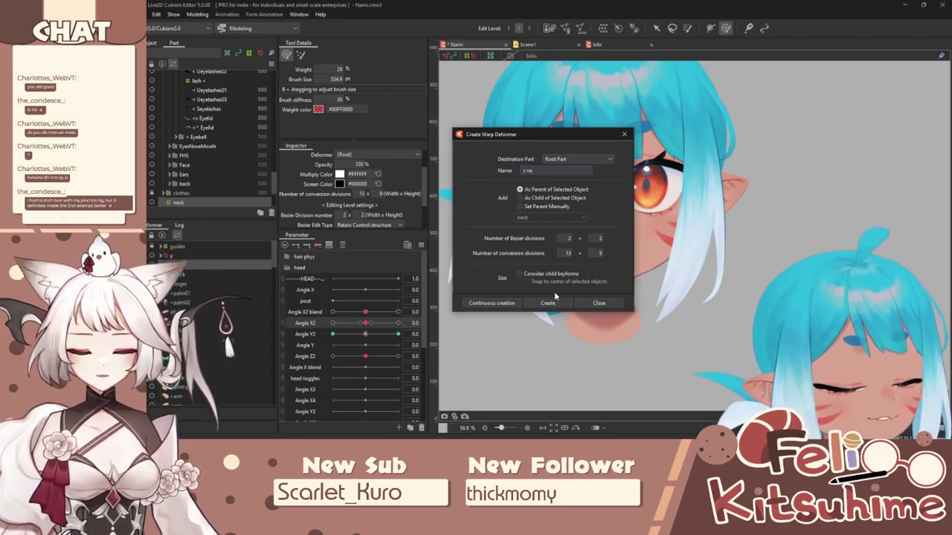
type("ck")
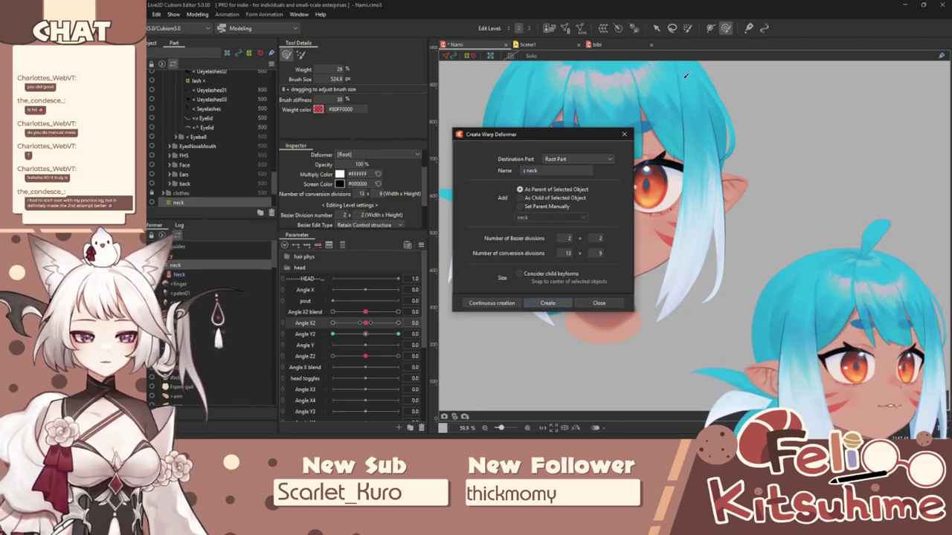
key("Return")
Step: Key the z neck deformer on Angle Z2, tilt the neck's upper part with the deform brush at 30, and reflect the motion to -30
left_click(300, 358)
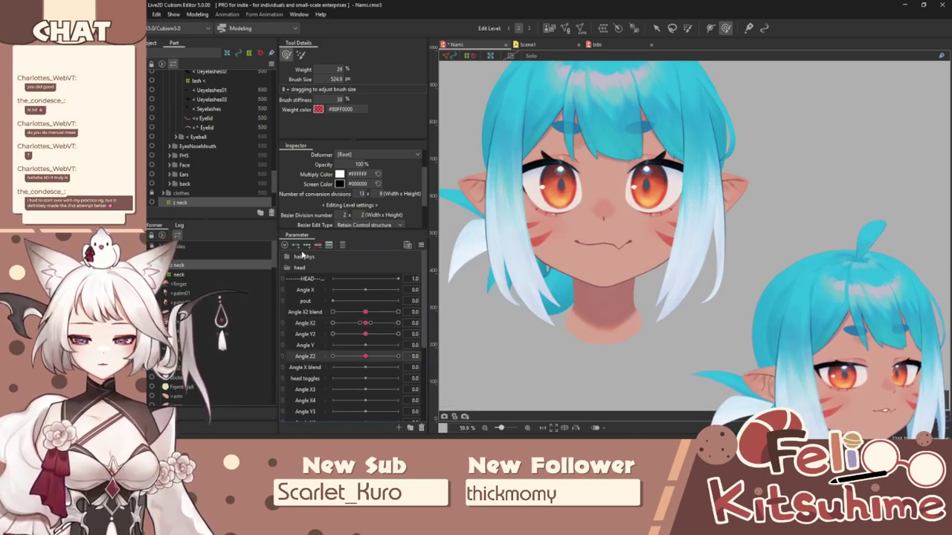
left_click_drag(369, 357, 398, 356)
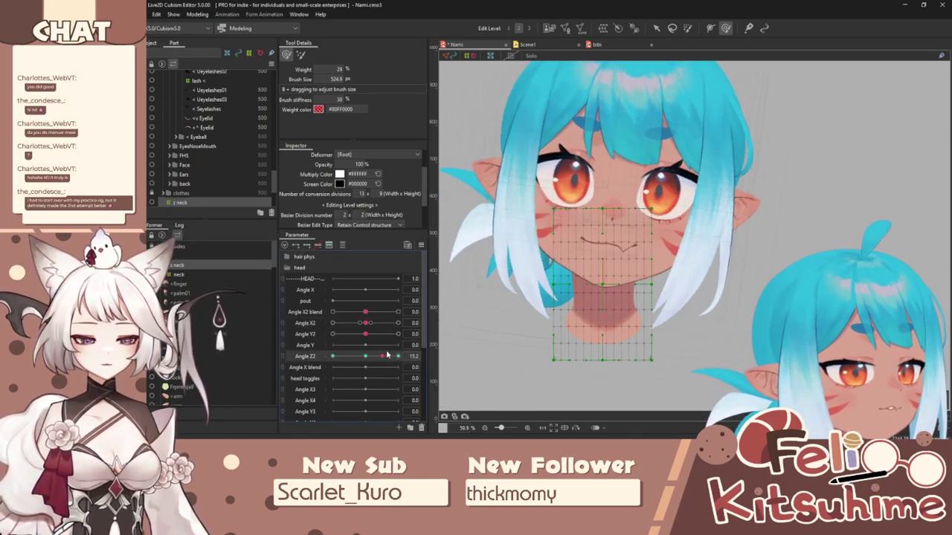
left_click_drag(556, 234, 559, 213)
left_click_drag(640, 207, 661, 222)
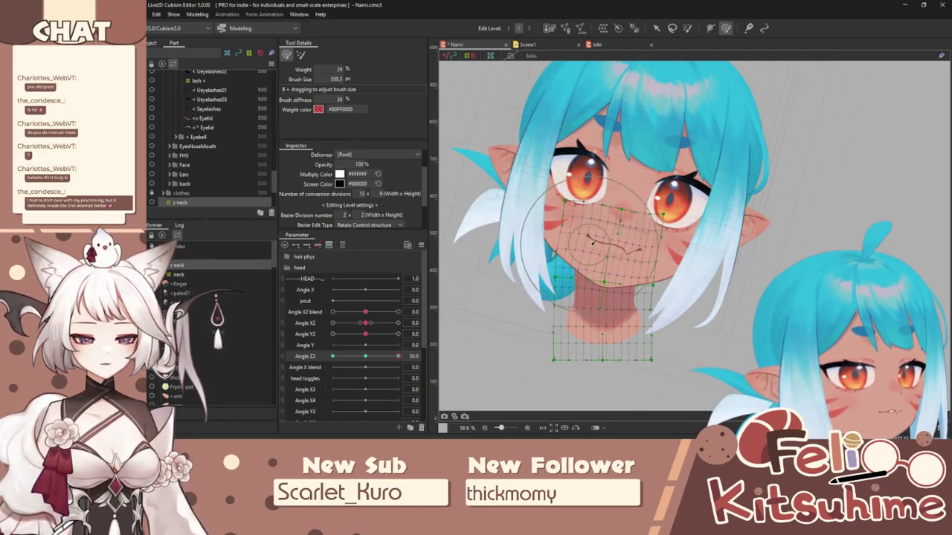
left_click_drag(611, 246, 616, 250)
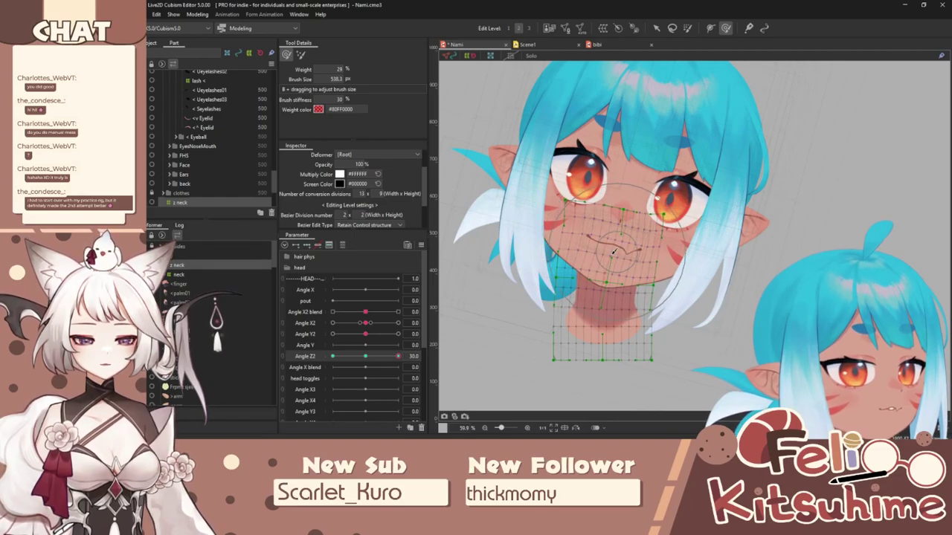
left_click(422, 246)
left_click(468, 328)
left_click(525, 305)
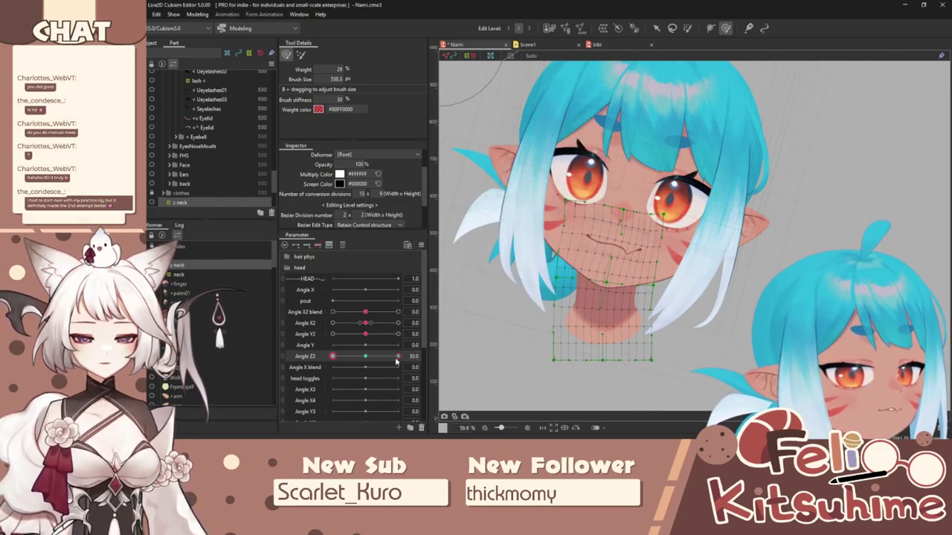
Step: Try Angle Y2 on the tilted neck, reset Angle Y2 and Angle Z2 to 0, and delete the z neck deformer
left_click_drag(366, 336, 412, 357)
left_click(396, 336)
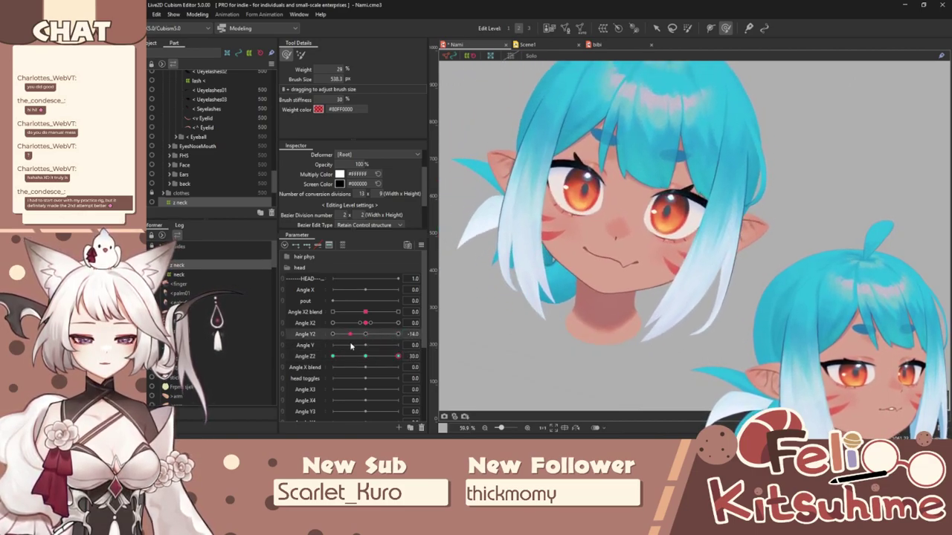
left_click(366, 335)
left_click(364, 357)
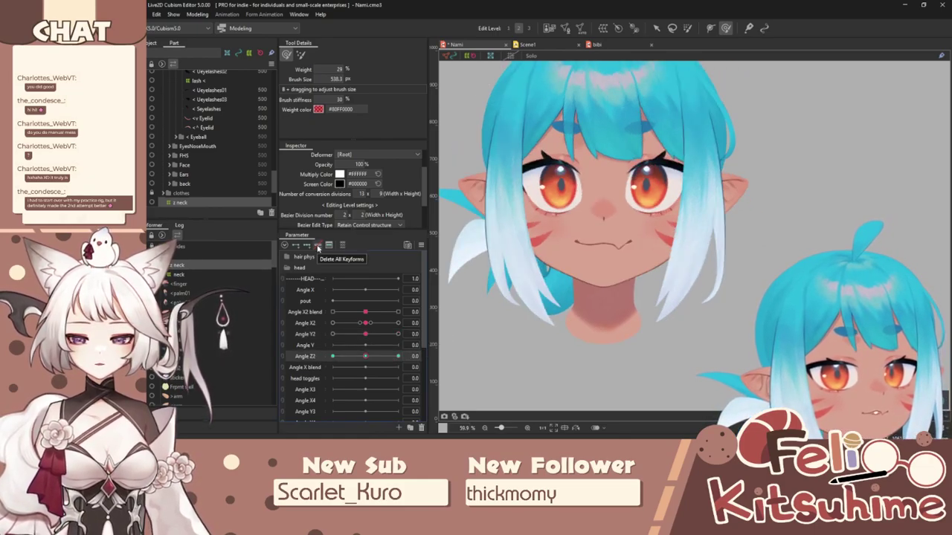
key("Delete")
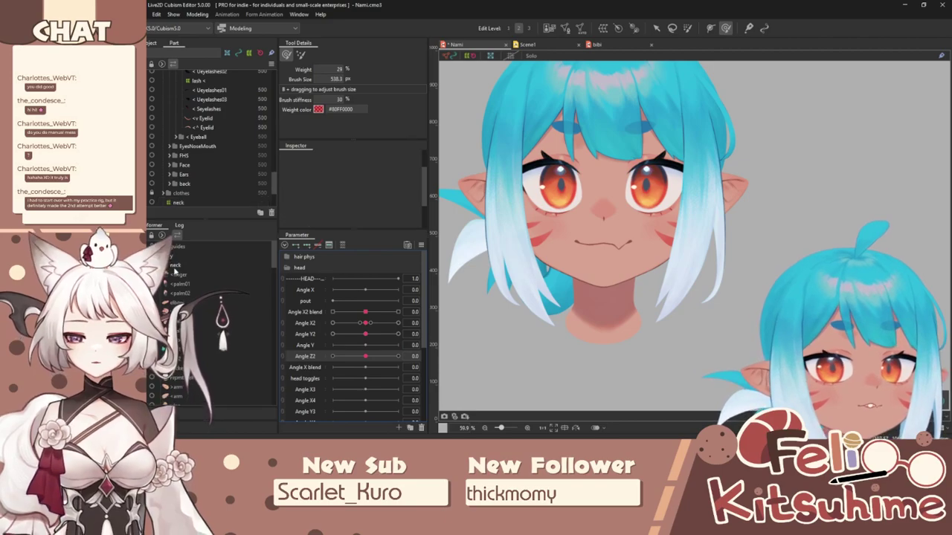
Step: Create a warp deformer named z as parent of the Neck mesh, with 2 × 2 Bezier and 13 × 9 conversion divisions
left_click(176, 266)
left_click(176, 277)
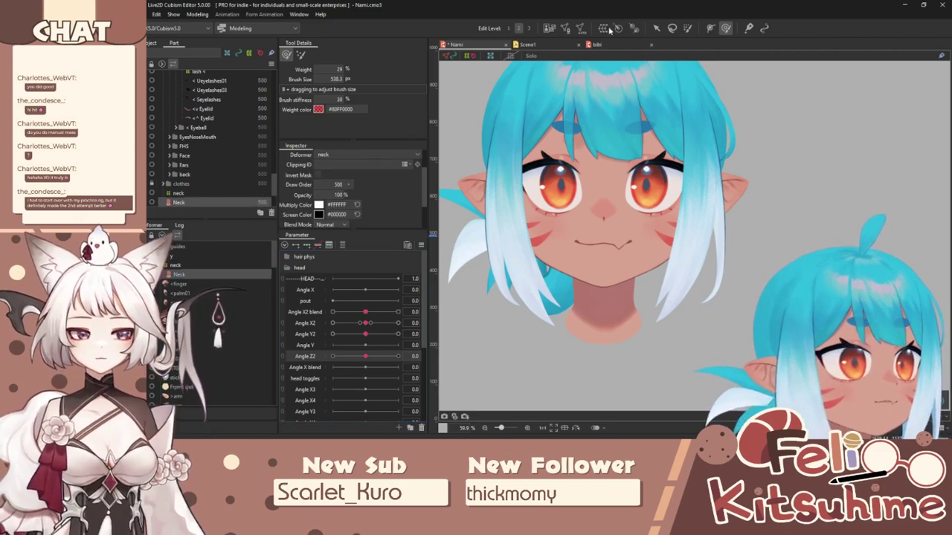
left_click(603, 27)
left_click_drag(556, 170, 362, 180)
type("z")
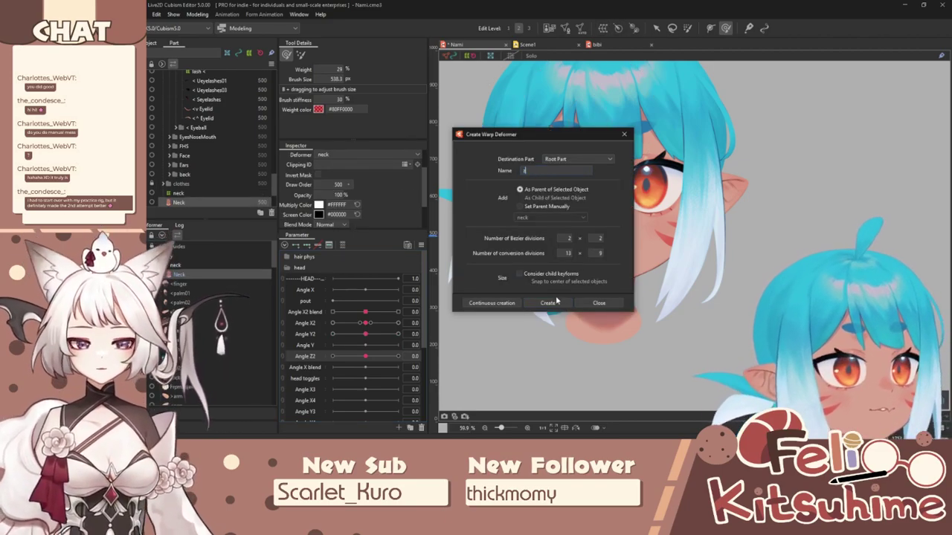
left_click(555, 302)
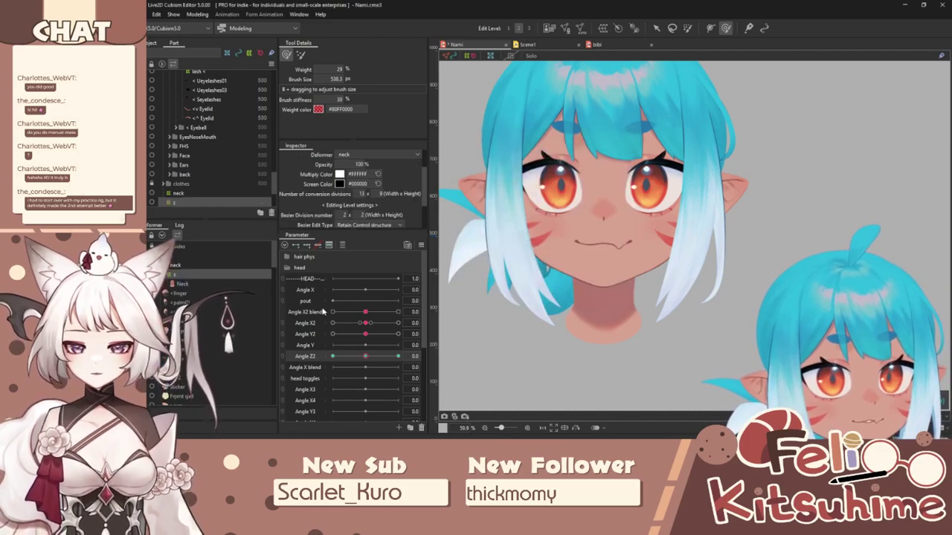
Step: Key the neck's z deformer on Angle Z2 and tilt its upper part with the deform brush at Angle Z2 30
left_click_drag(366, 356, 453, 351)
left_click_drag(554, 298, 644, 203)
left_click_drag(677, 236, 641, 239)
left_click_drag(626, 242, 641, 257)
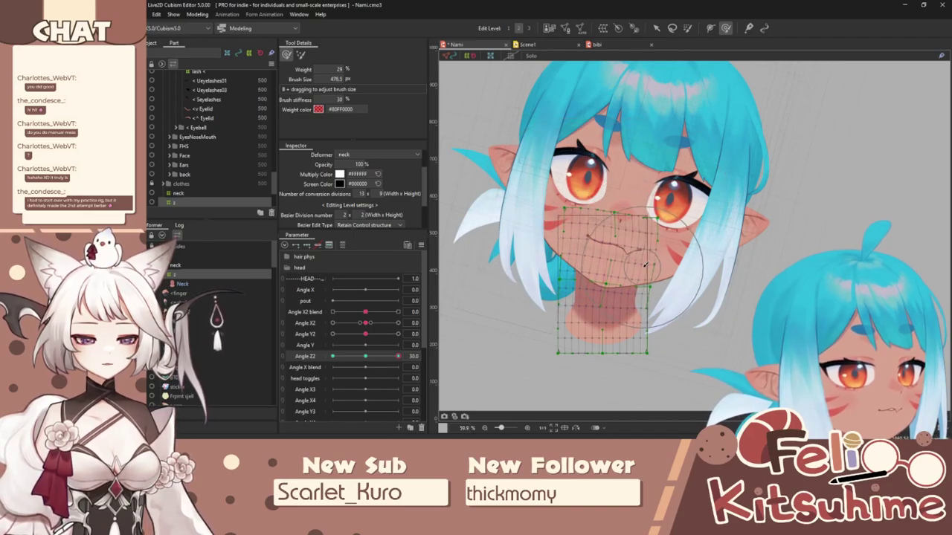
mouse_move(581, 218)
left_mouse_down()
mouse_move(612, 206)
mouse_move(629, 213)
left_mouse_up()
Step: Reflect the neck's z motion to Angle Z2 -30 and set its extended interpolation to Ellipse Interpolation
left_click(420, 246)
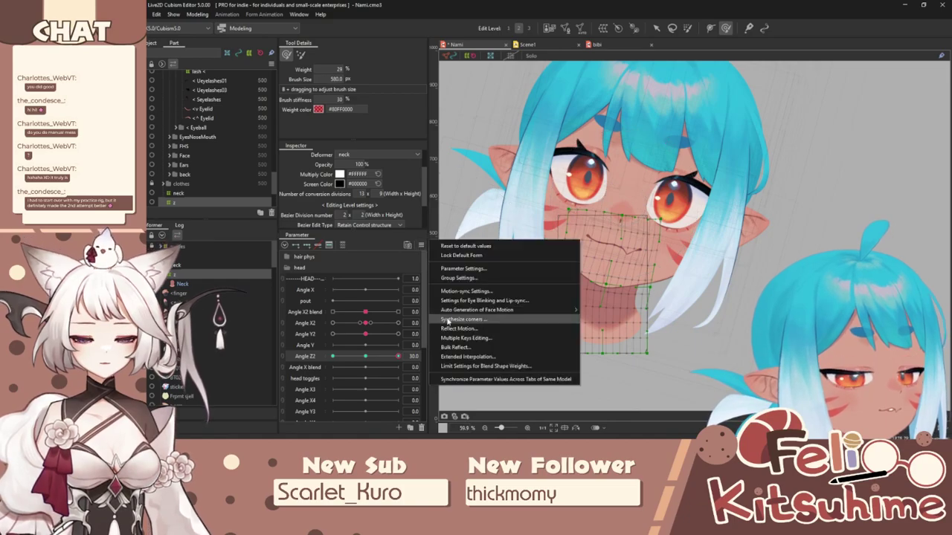
left_click(451, 328)
left_click(527, 307)
mouse_move(398, 356)
left_mouse_down()
mouse_move(318, 367)
mouse_move(400, 356)
left_mouse_up()
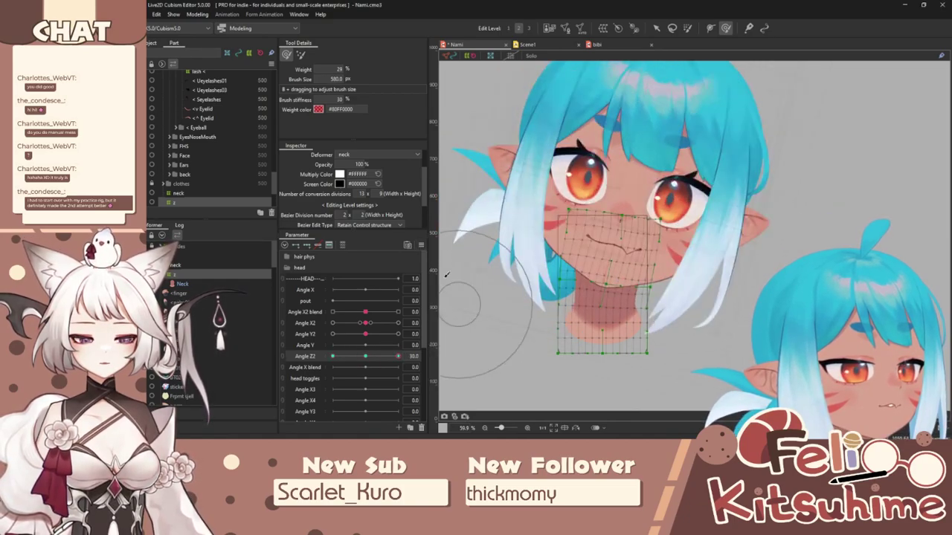
left_click(420, 245)
left_click(506, 356)
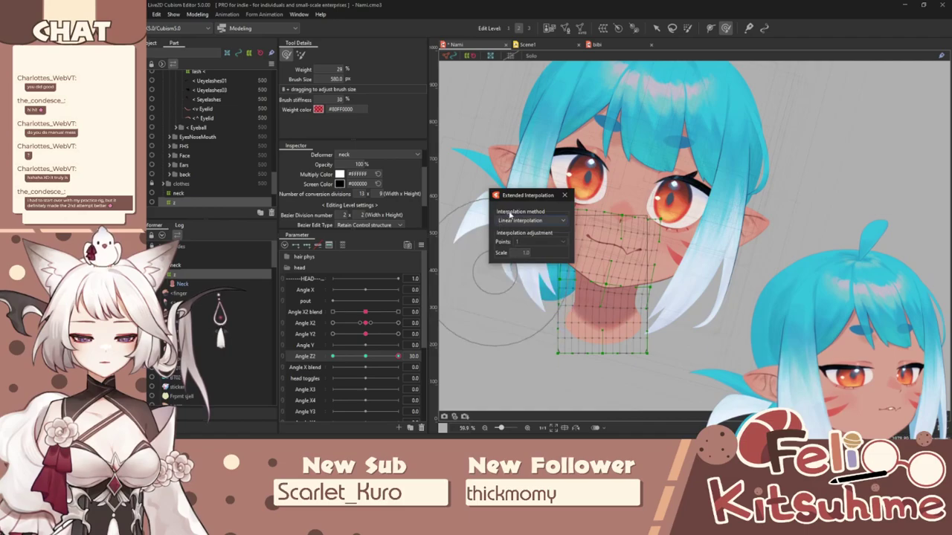
left_click_drag(403, 358, 298, 347)
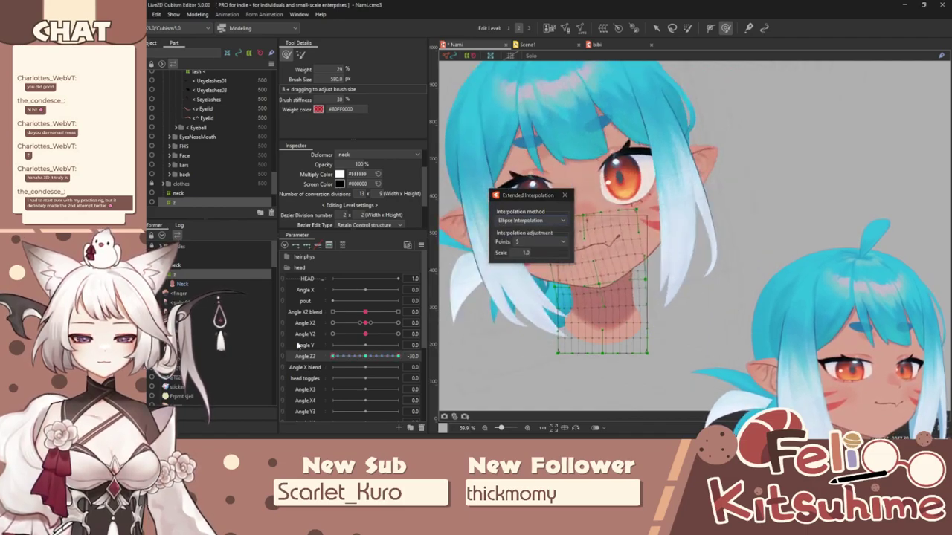
left_click(563, 195)
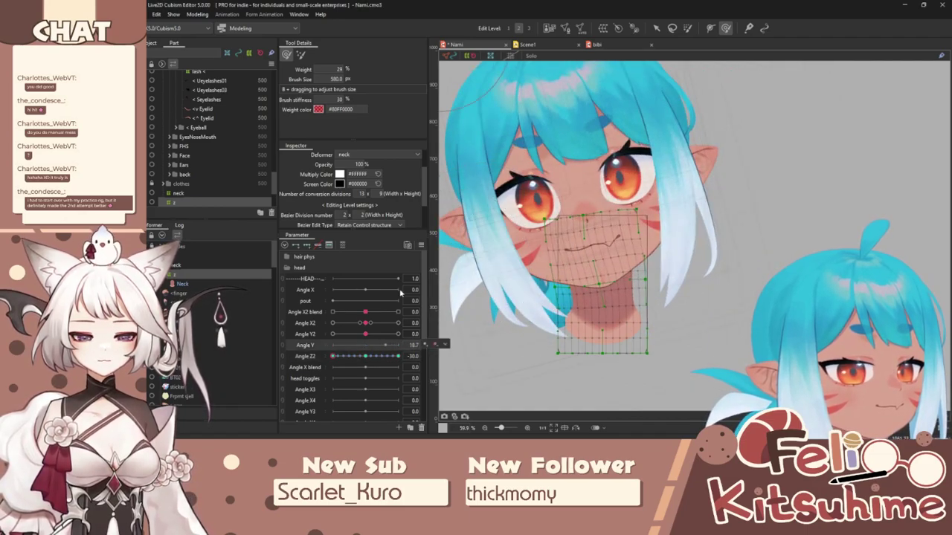
Step: Check the neck's tilt movement in Physics Settings, close the window, and reset Angle Z2 to 0
left_click(197, 14)
left_click(223, 191)
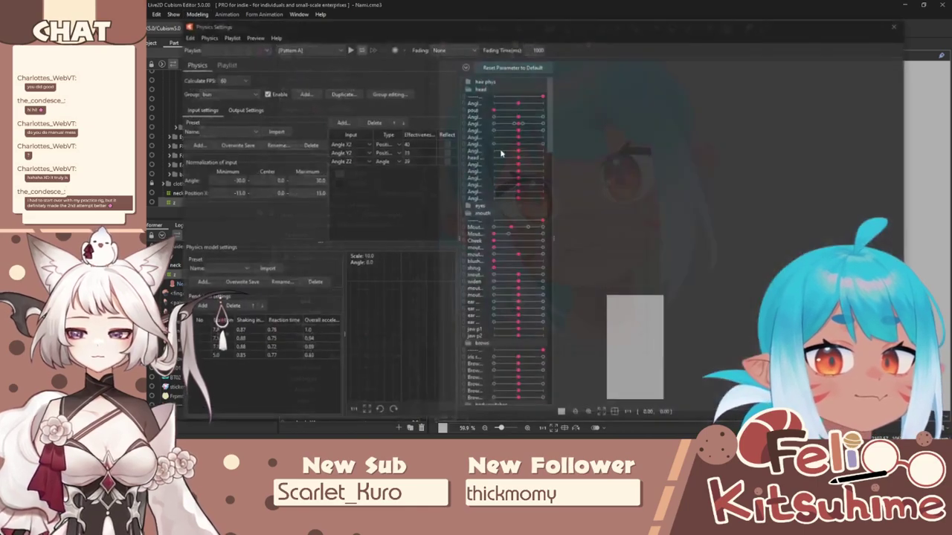
left_click_drag(735, 123, 924, 195)
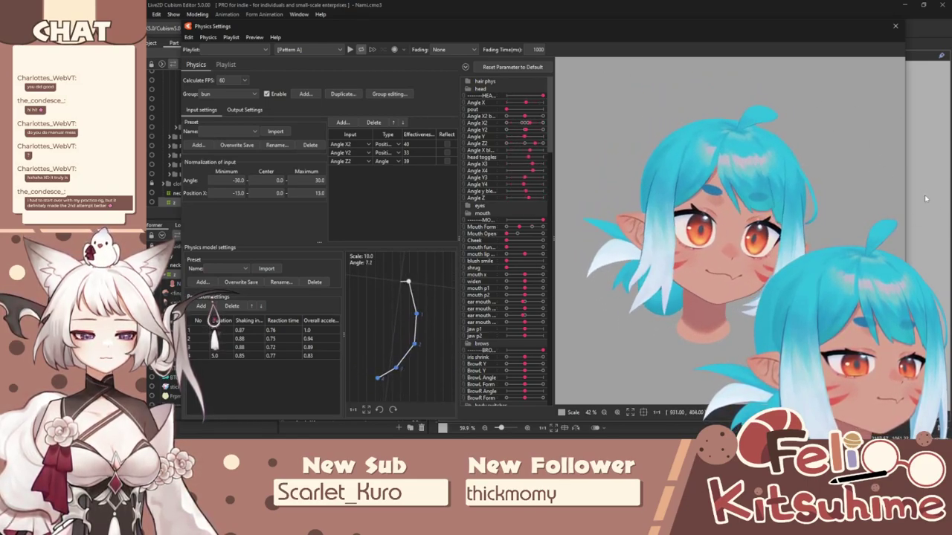
left_click(896, 28)
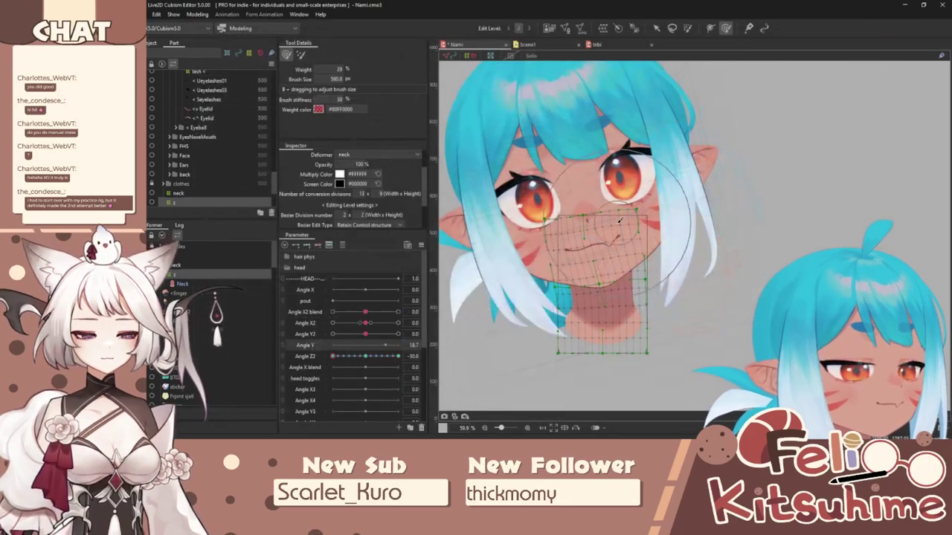
left_click(355, 358)
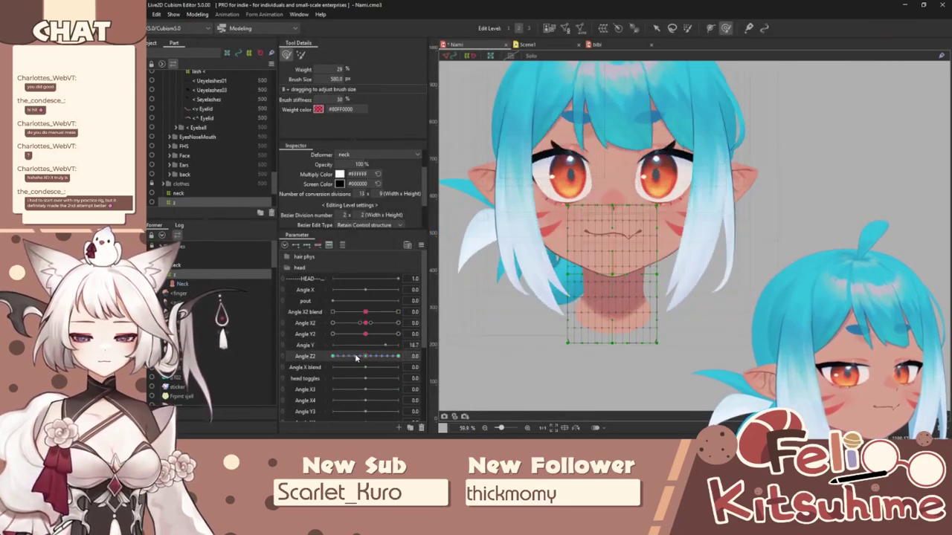
Step: Create a warp deformer named z as parent of both side hair p1 deformers, with 2 × 2 Bezier and 13 × 12 conversion divisions
left_click(657, 28)
key("ctrl+t")
key("ctrl+t")
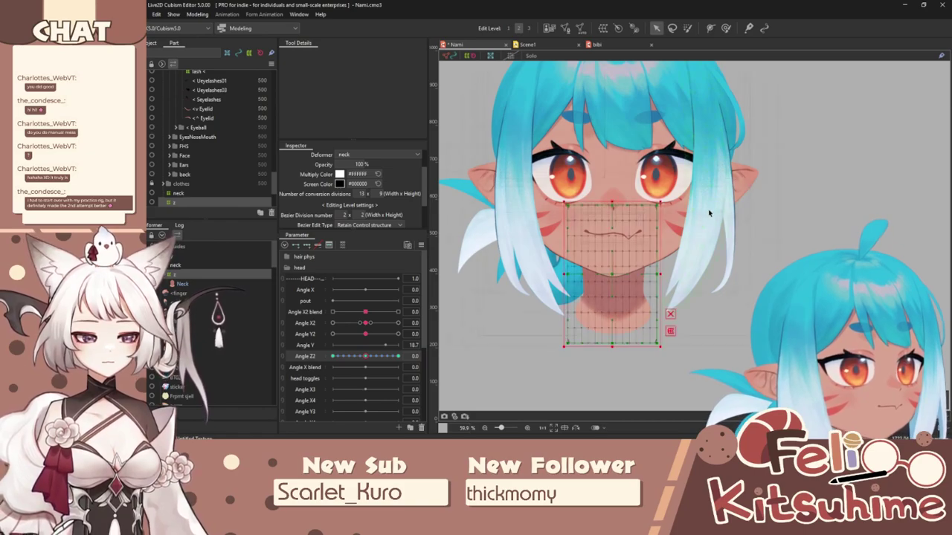
left_click(709, 212)
left_click(664, 208)
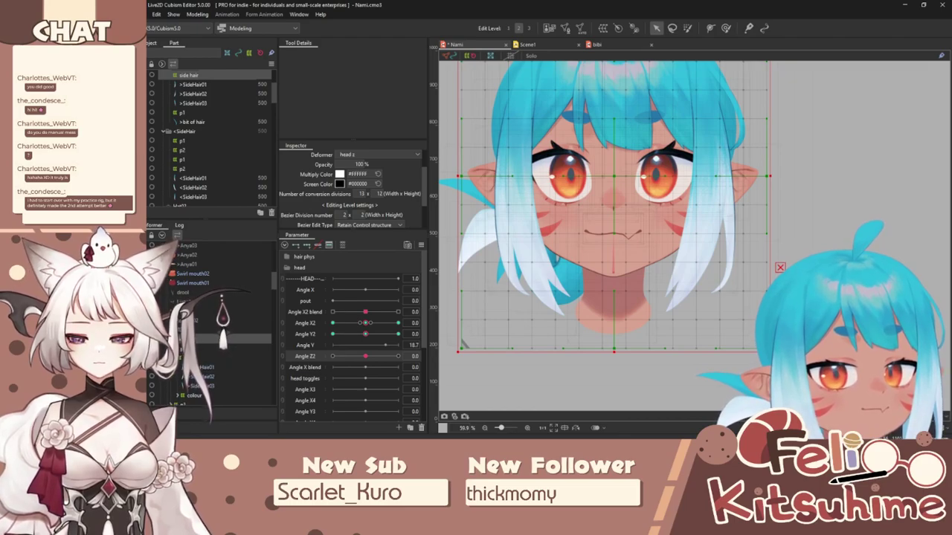
left_click(644, 177)
left_click(638, 123)
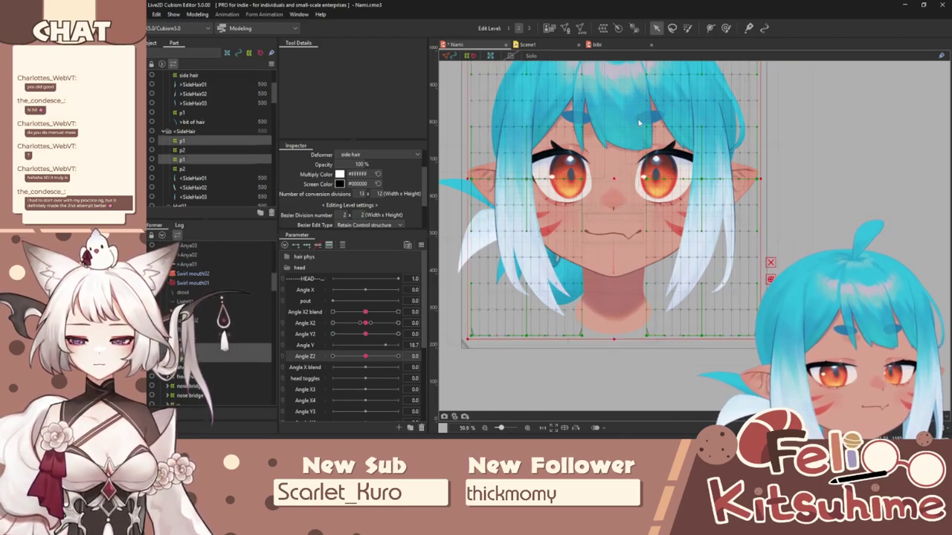
left_click(600, 29)
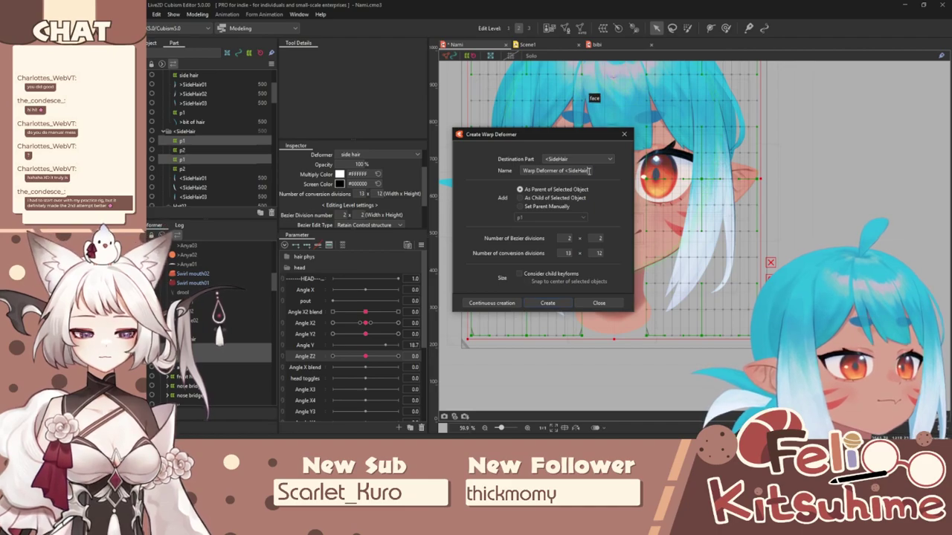
left_click(554, 307)
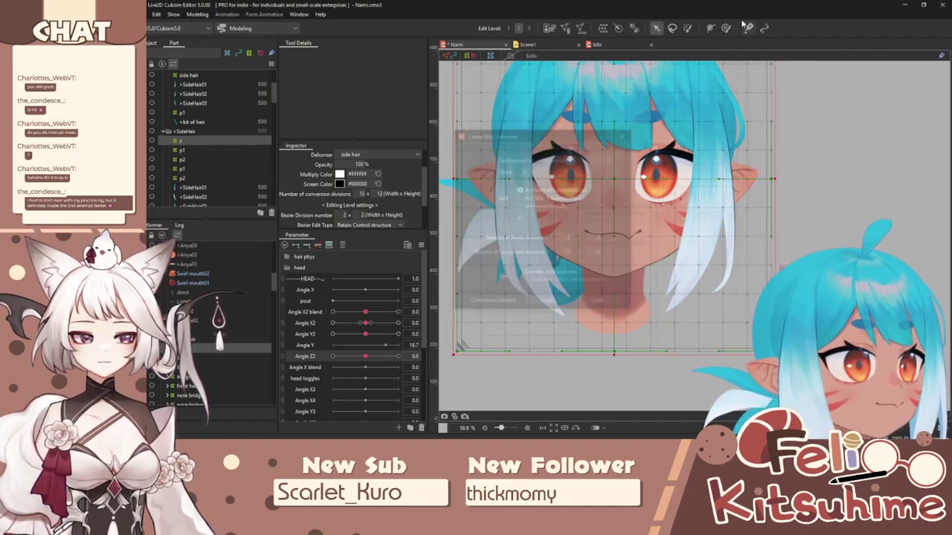
Step: Key the side hair's z deformer on Angle Z2 and shape the side hair with the deform brush at Angle Z2 30
left_click(727, 28)
scroll(638, 277, "down", 2)
left_click_drag(398, 323, 386, 322)
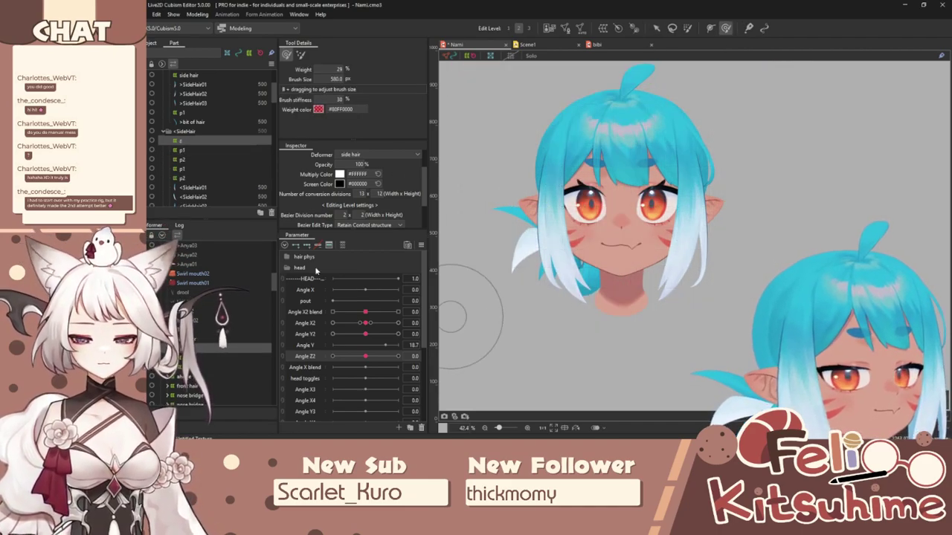
left_click_drag(365, 356, 405, 356)
key("b")
mouse_move(540, 240)
left_mouse_down()
mouse_move(590, 259)
mouse_move(568, 261)
mouse_move(600, 271)
left_mouse_up()
mouse_move(535, 274)
left_mouse_down()
mouse_move(603, 304)
mouse_move(696, 321)
mouse_move(699, 297)
mouse_move(654, 292)
left_mouse_up()
mouse_move(595, 258)
left_mouse_down()
mouse_move(584, 223)
mouse_move(595, 213)
left_mouse_up()
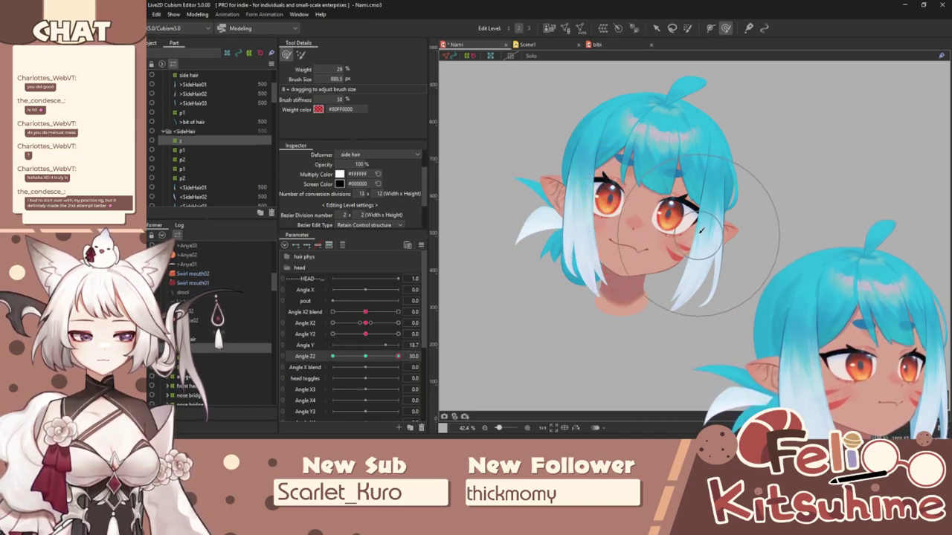
Step: Reflect the side hair's z motion to Angle Z2 -30 and apply extended interpolation between its keys
left_click(422, 245)
left_click(465, 330)
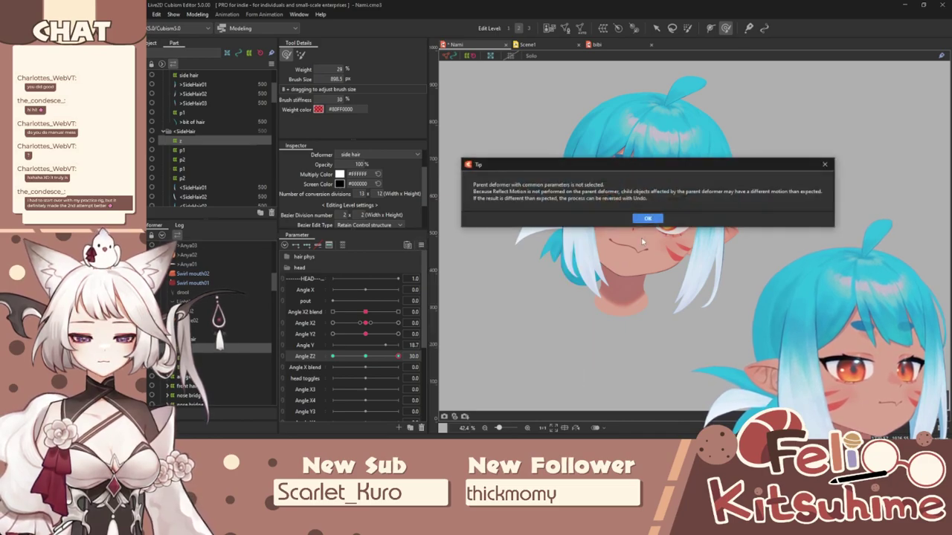
left_click(648, 219)
left_click(525, 307)
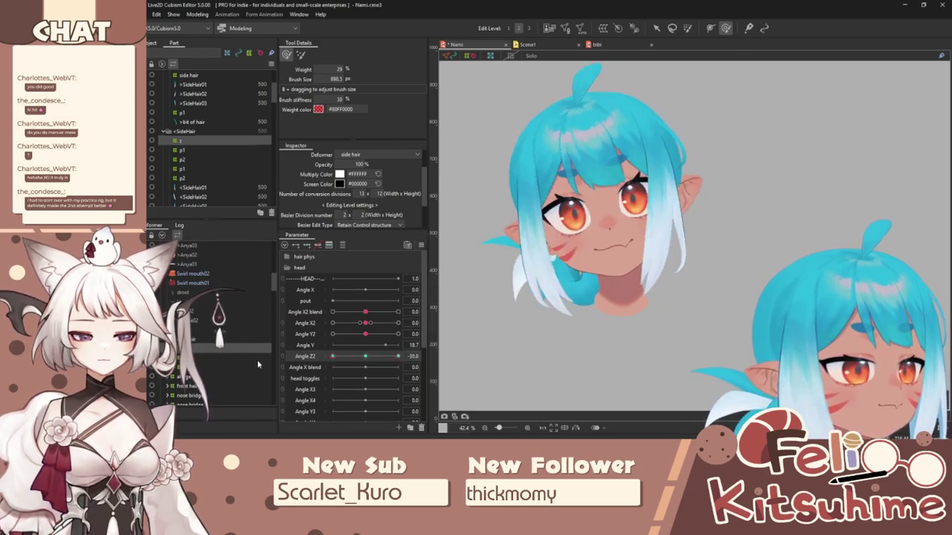
left_click(332, 356)
left_click(407, 245)
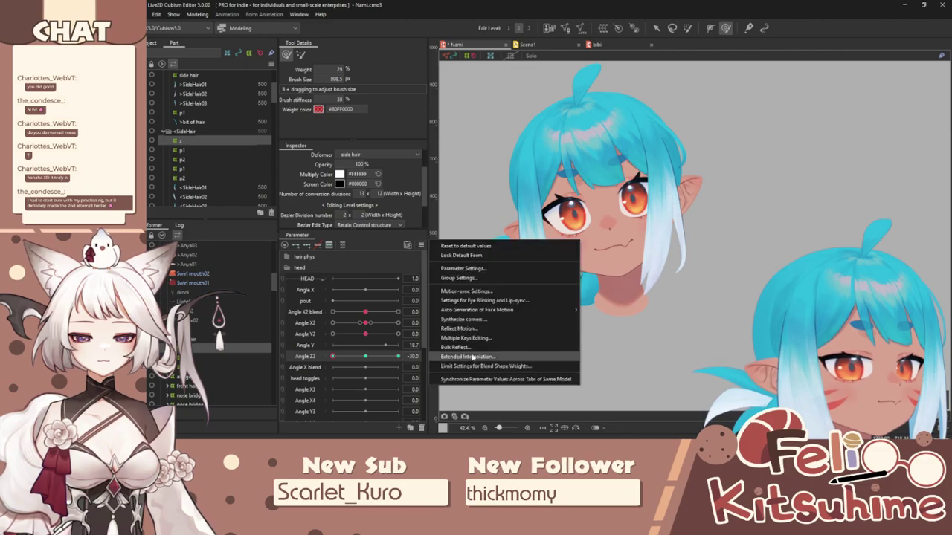
left_click(485, 297)
left_click(565, 196)
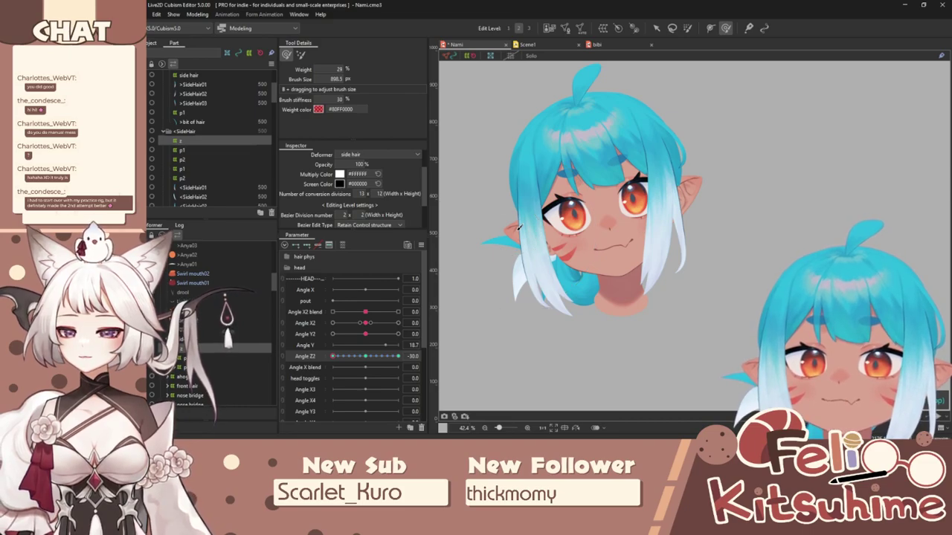
Step: Check the side hair's tilt movement in the Physics Settings preview, then close the window
left_click(199, 15)
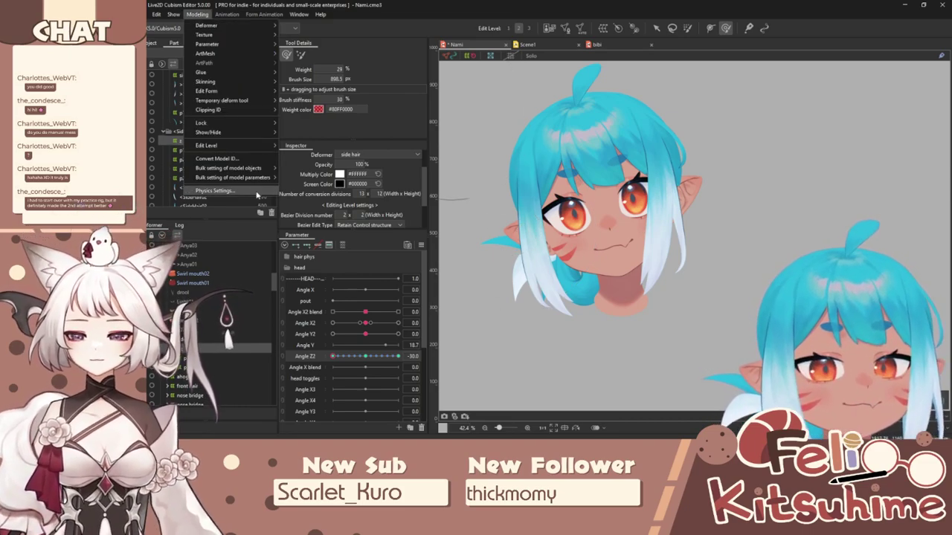
left_click(238, 182)
scroll(754, 179, "up", 5)
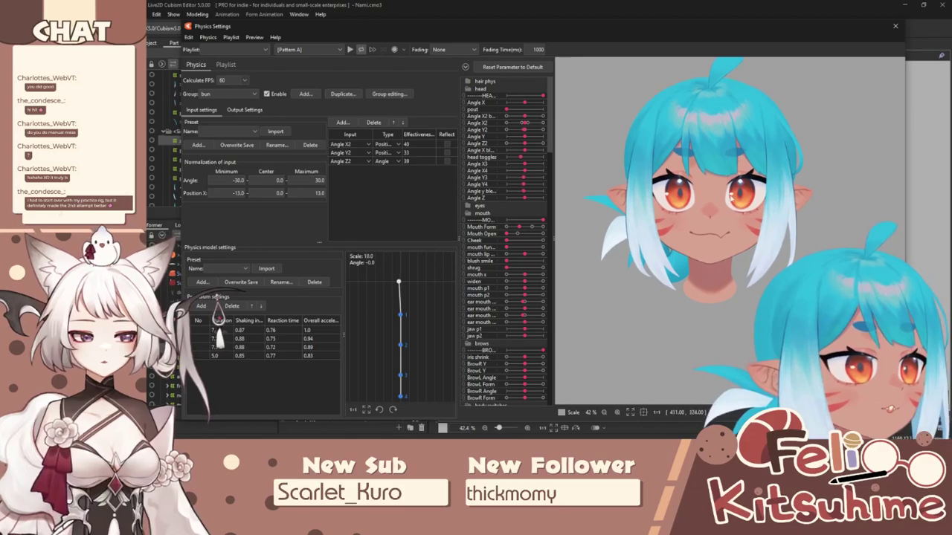
scroll(723, 264, "up", 2)
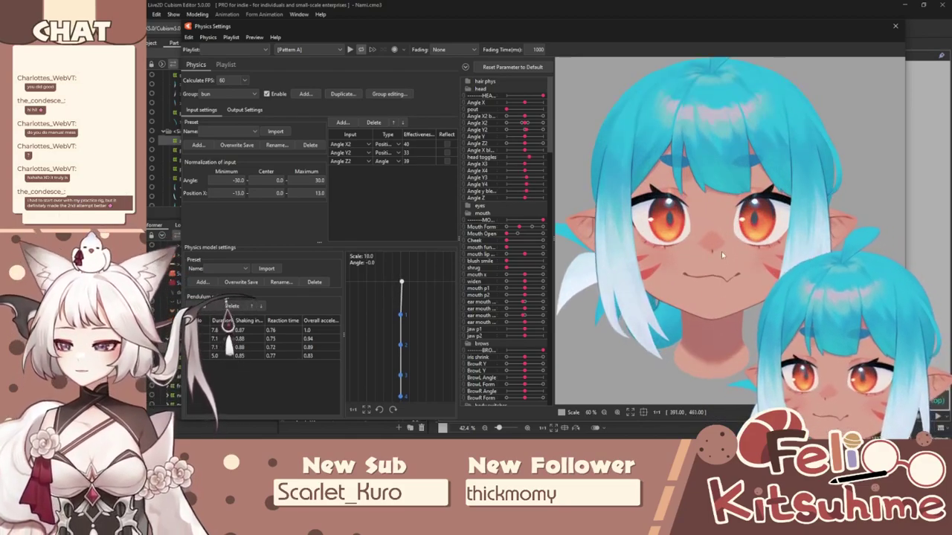
left_click_drag(721, 251, 577, 203)
scroll(705, 212, "up", 2)
left_click_drag(702, 216, 405, 233)
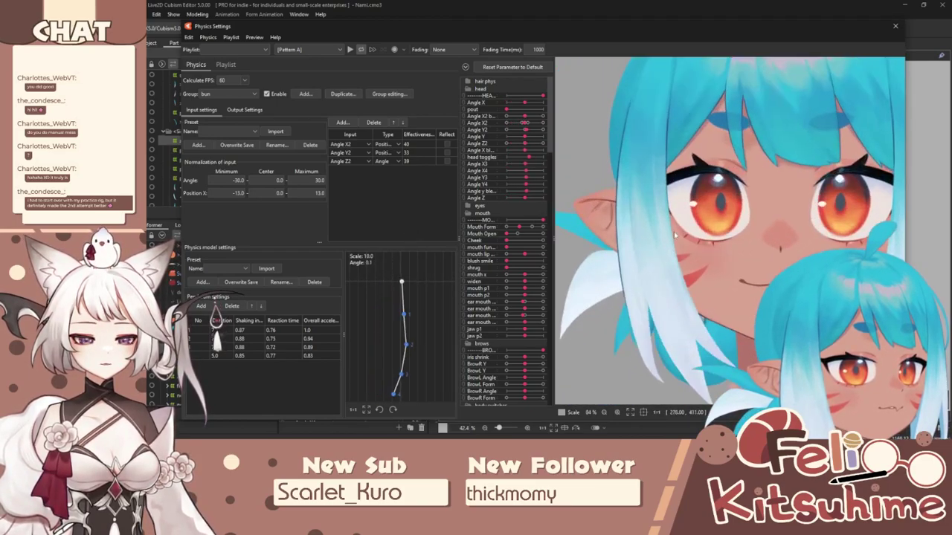
left_click(895, 26)
Step: Reset Angle Z2 to 0 and create warp deformer z as parent of both side 2 deformers, with 2 × 2 Bezier and 13 × 12 conversion divisions
scroll(561, 192, "up", 2)
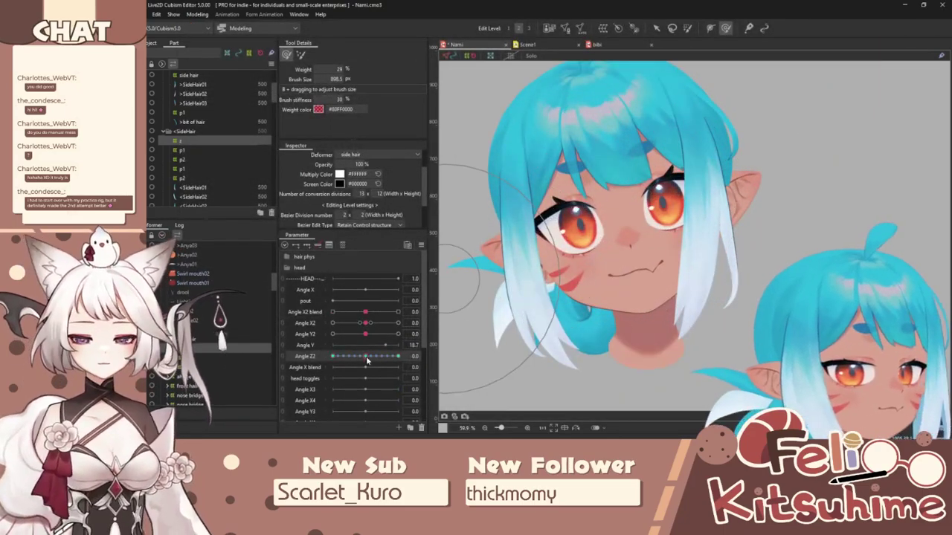
left_click(366, 357)
left_click(657, 28)
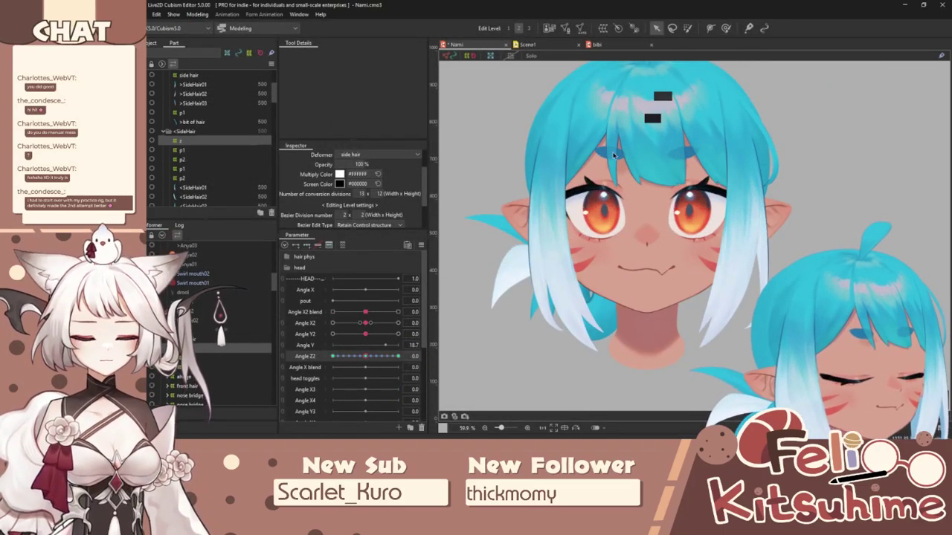
left_click(529, 149)
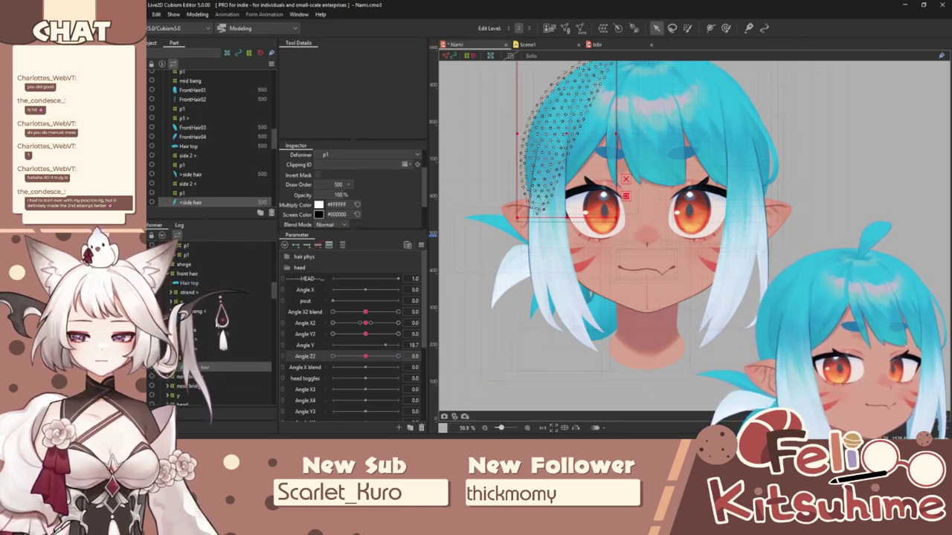
left_click(200, 341)
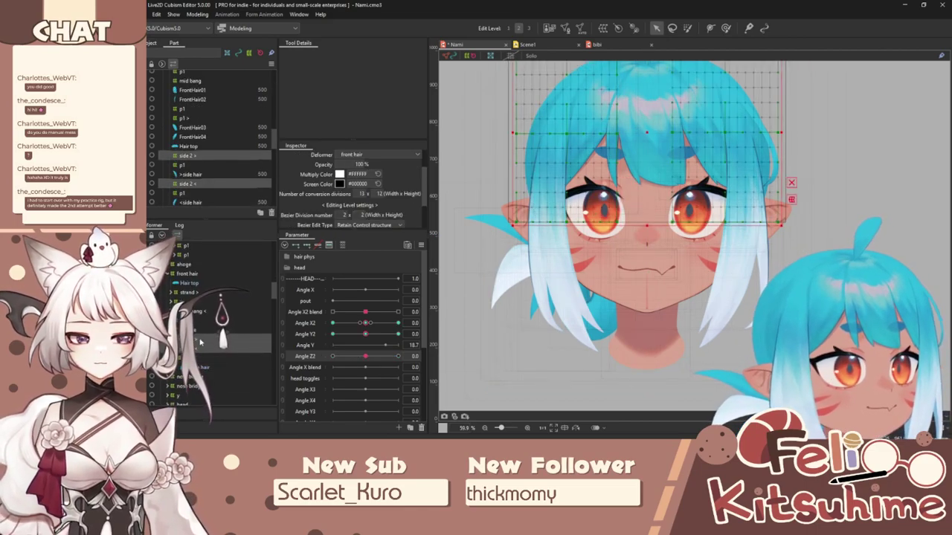
left_click(604, 28)
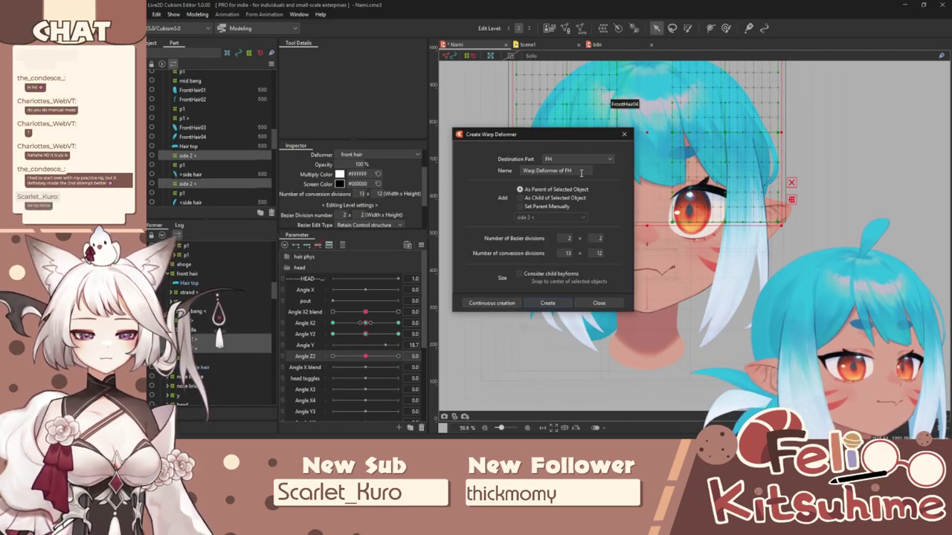
left_click(545, 304)
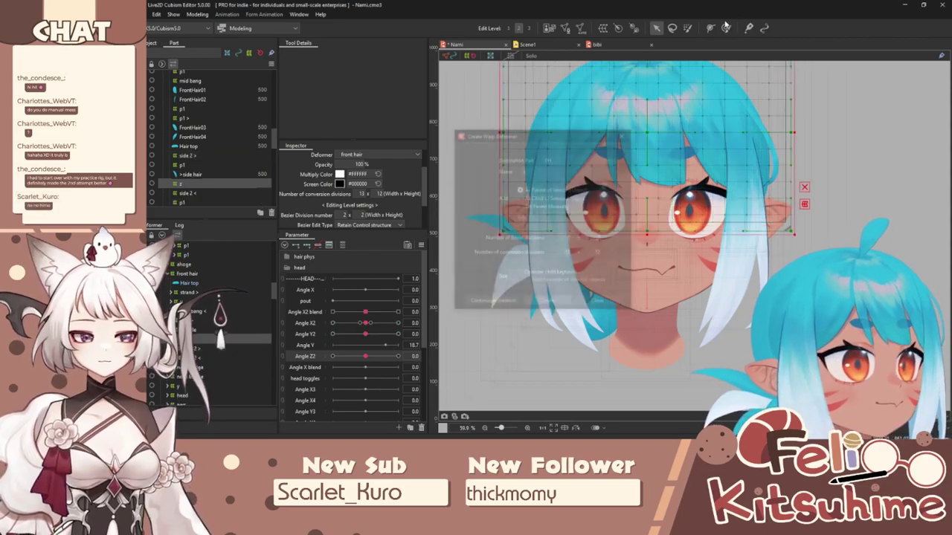
Step: Key the front hair's z deformer on Angle Z2 and shape the hair with the deform brush at Angle Z2 -30
left_click(726, 29)
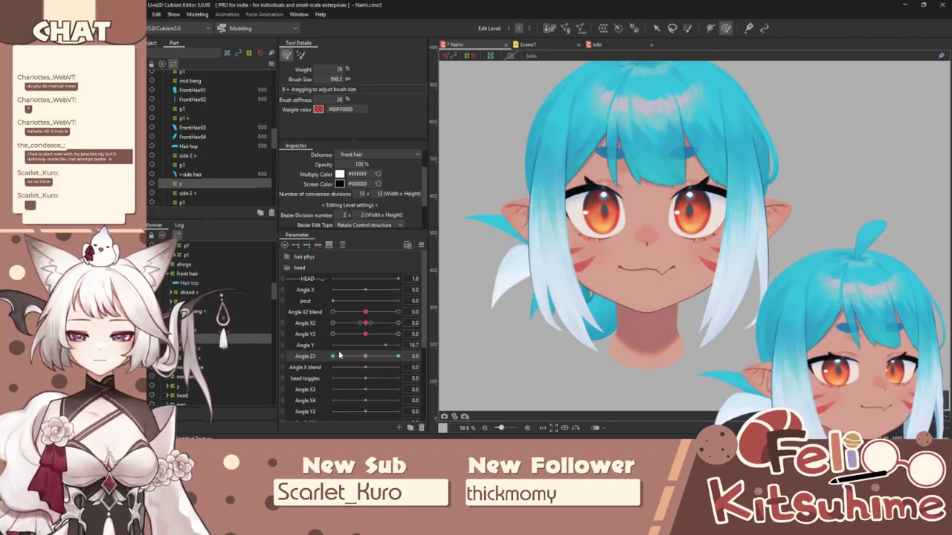
left_click_drag(339, 357, 329, 360)
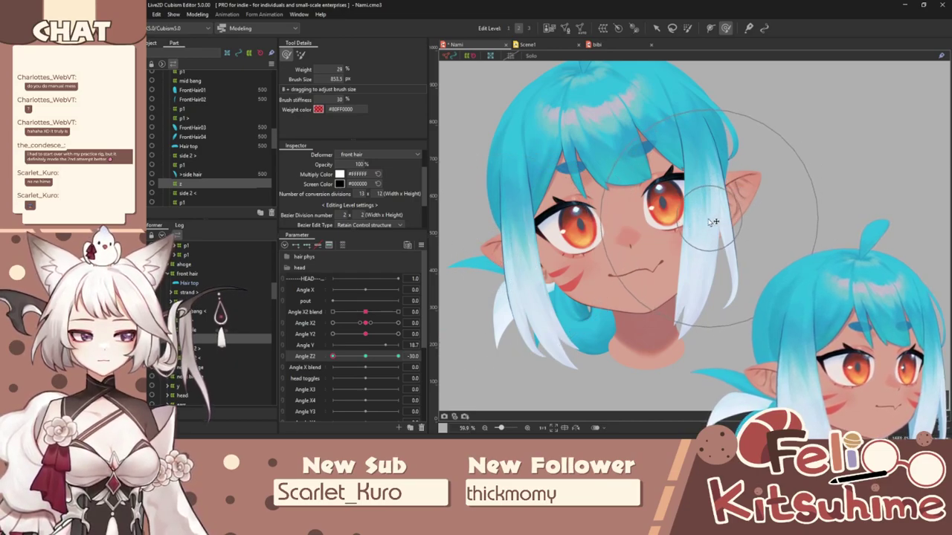
Step: Reflect the front hair's z motion horizontally to Angle Z2 30 and apply ellipse interpolation between its keys
left_click(421, 245)
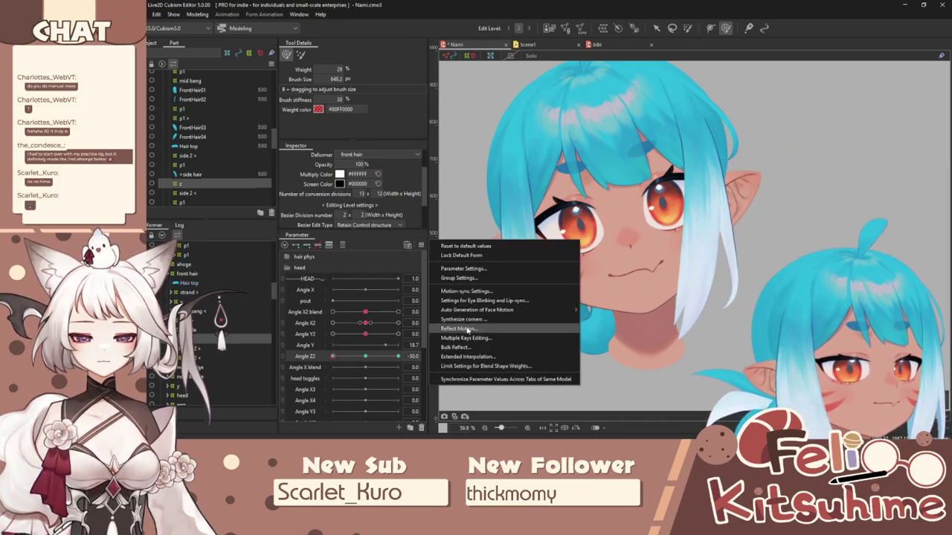
left_click(467, 330)
left_click(647, 219)
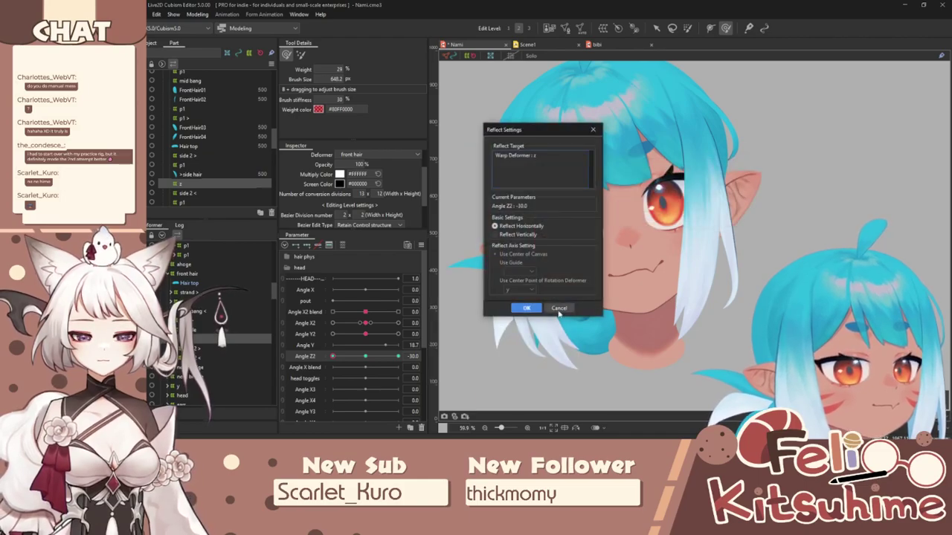
left_click(527, 309)
left_click(398, 356)
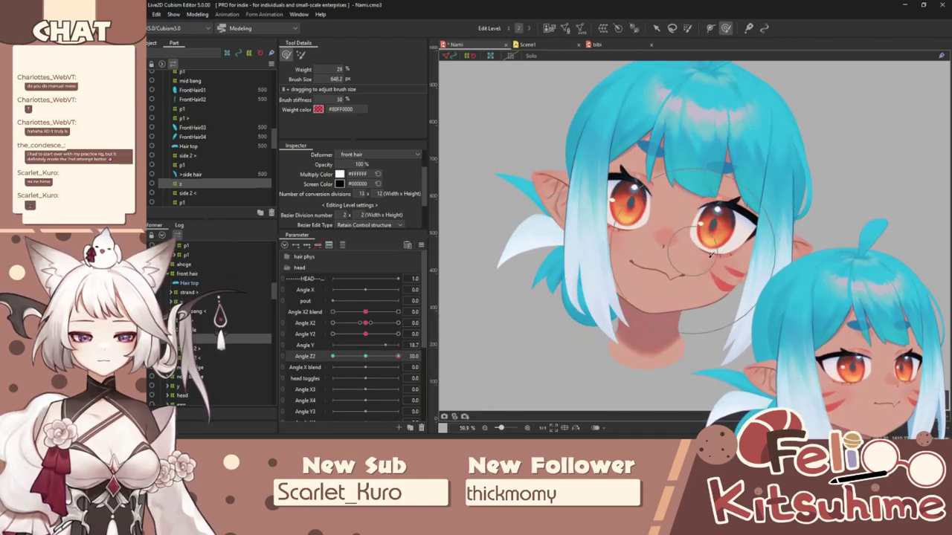
left_click(421, 245)
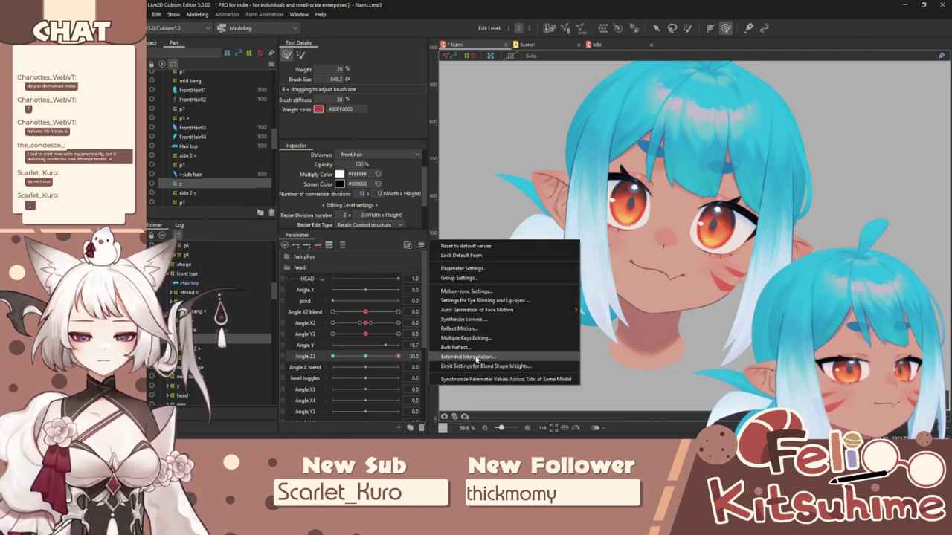
left_click(477, 359)
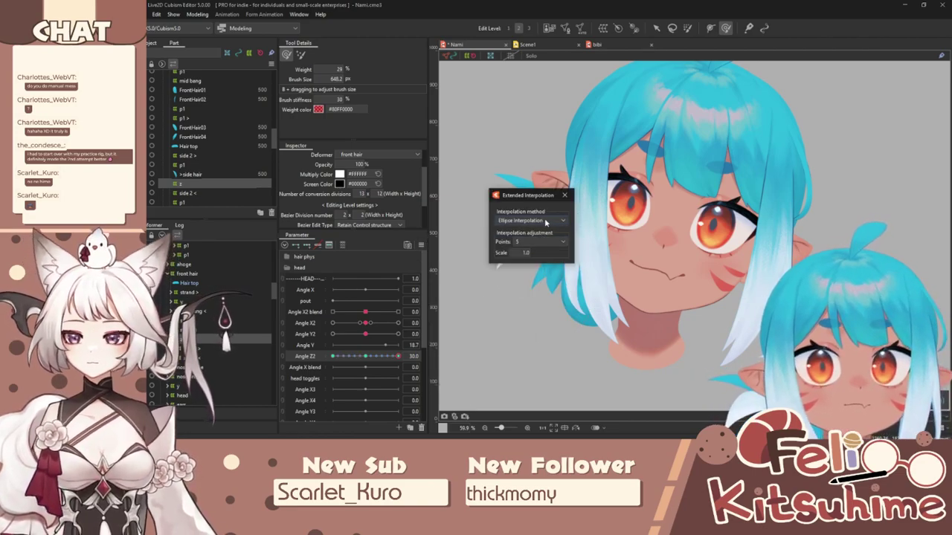
left_click(564, 195)
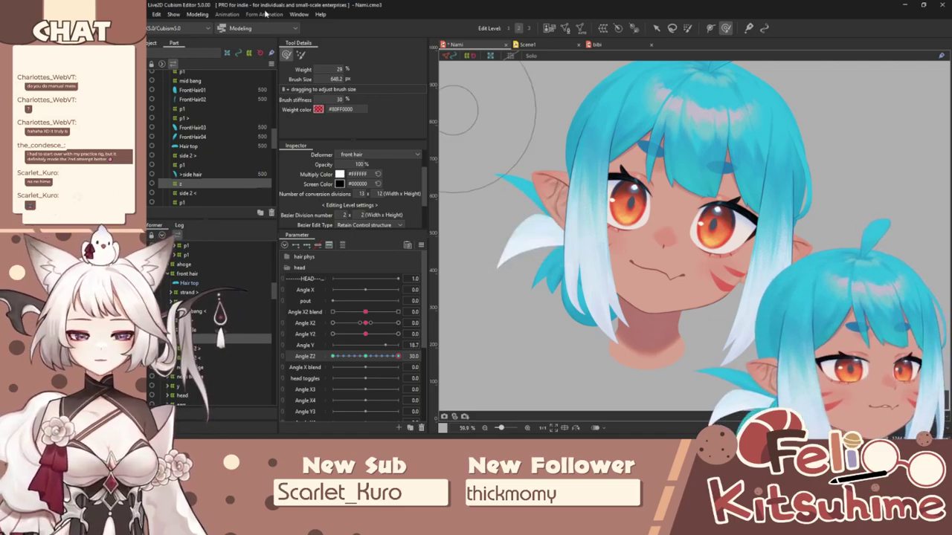
Step: Check the front hair's movement while tilting and turning the head in the Physics Settings preview, then close the window
left_click(198, 14)
left_click(216, 191)
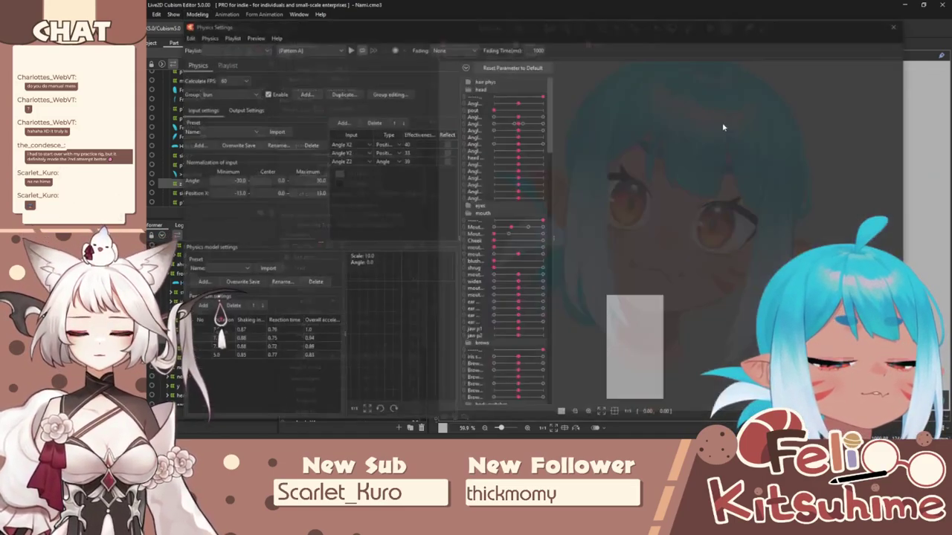
left_click_drag(563, 192, 550, 235)
scroll(803, 228, "up", 5)
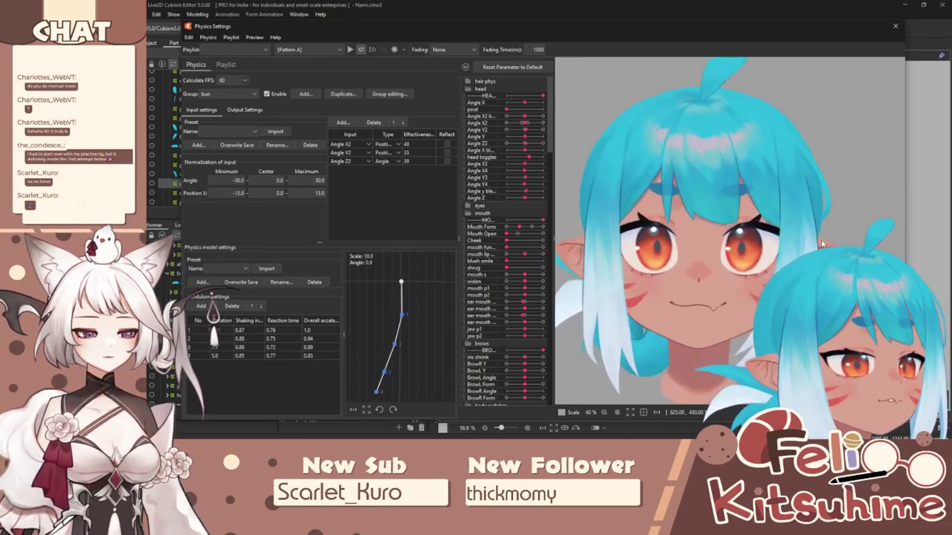
left_click_drag(714, 232, 470, 272)
scroll(594, 245, "down", 5)
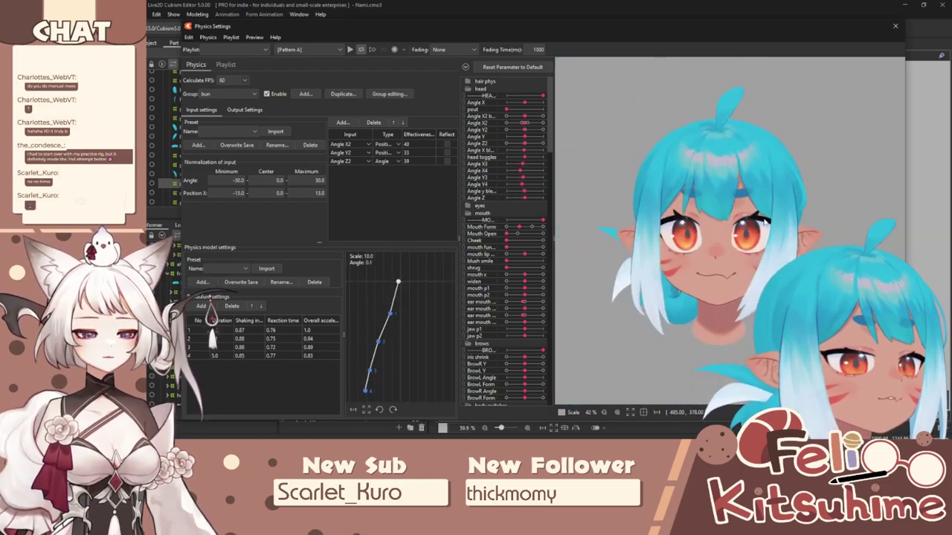
left_click_drag(608, 248, 507, 239)
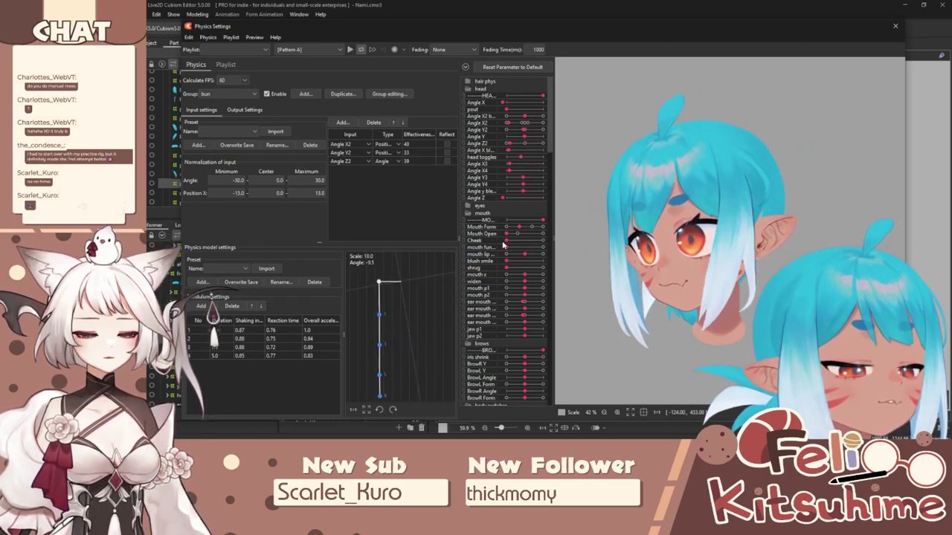
mouse_move(504, 246)
left_mouse_down()
mouse_move(487, 380)
mouse_move(470, 146)
mouse_move(475, 381)
mouse_move(449, 177)
mouse_move(446, 318)
mouse_move(454, 337)
mouse_move(438, 184)
mouse_move(432, 332)
mouse_move(438, 206)
mouse_move(501, 241)
mouse_move(488, 243)
left_mouse_up()
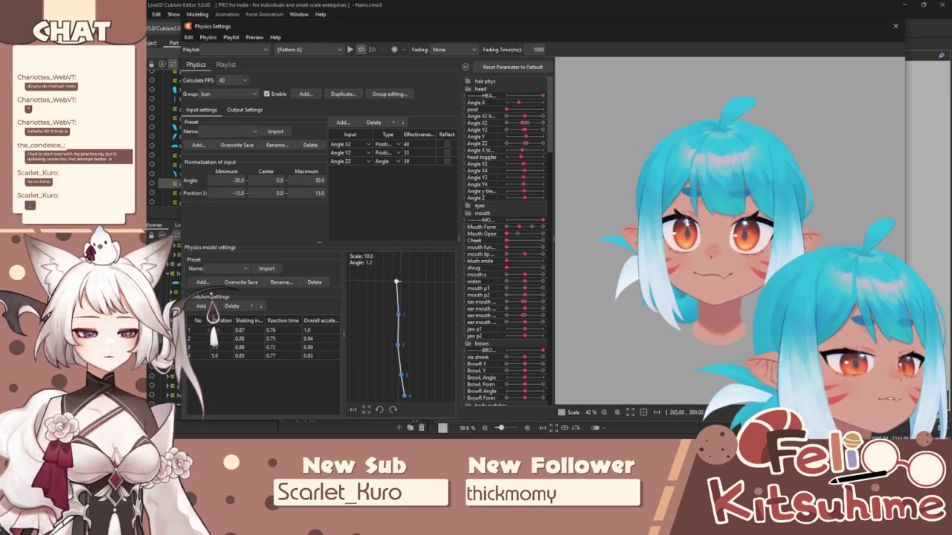
left_click_drag(808, 224, 452, 199)
left_click(895, 26)
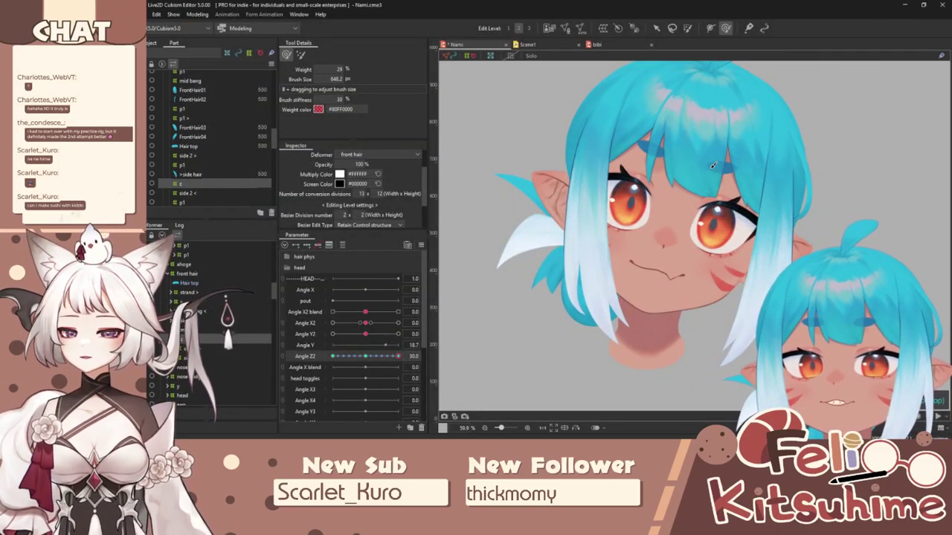
Step: Pose the head at Angle Z2 30 and Angle X2 30 and examine the front hair, also with Angle Y2 at -30
left_click(366, 356)
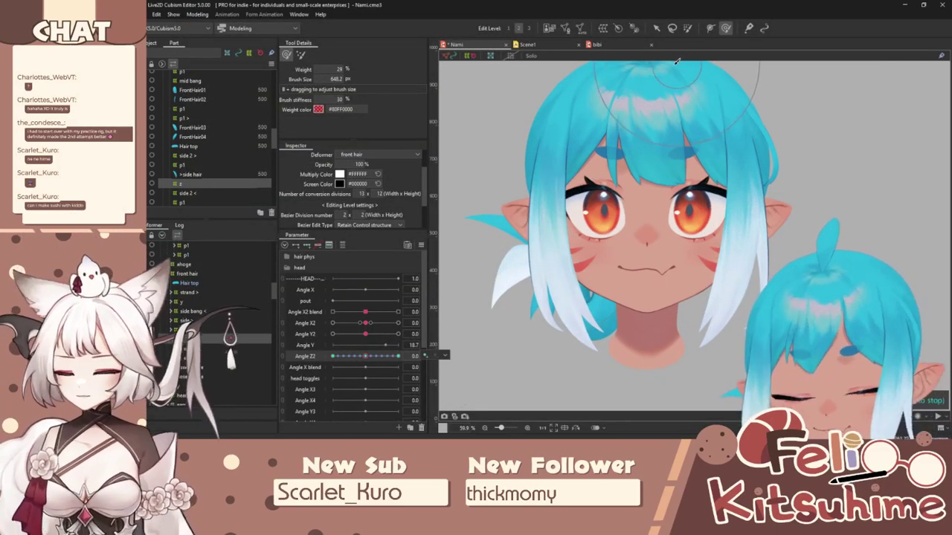
left_click(658, 28)
left_click(610, 199)
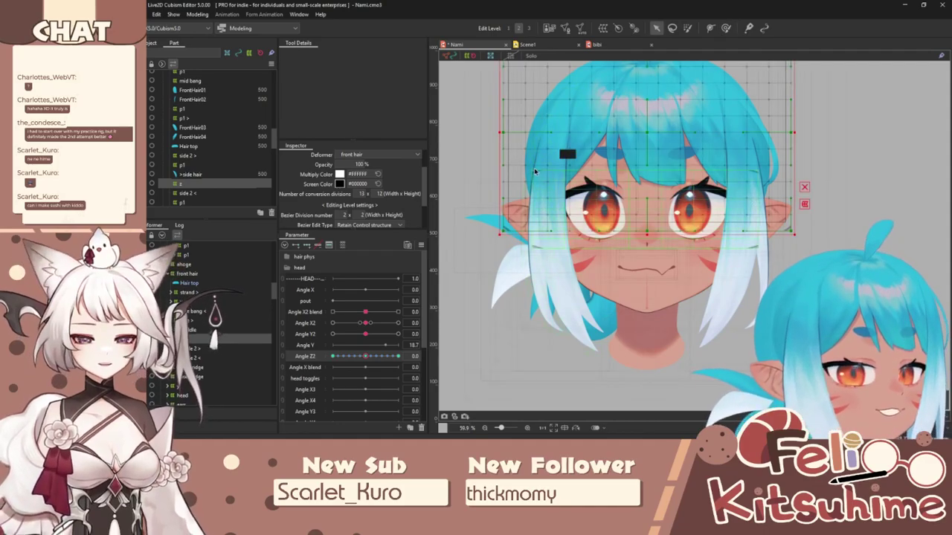
left_click_drag(368, 356, 424, 368)
left_click_drag(368, 323, 406, 337)
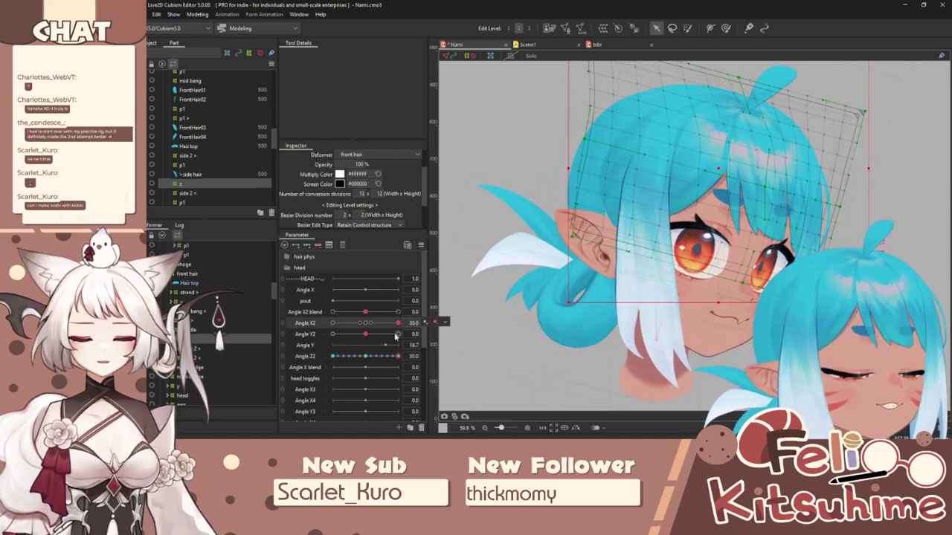
left_click_drag(365, 334, 332, 335)
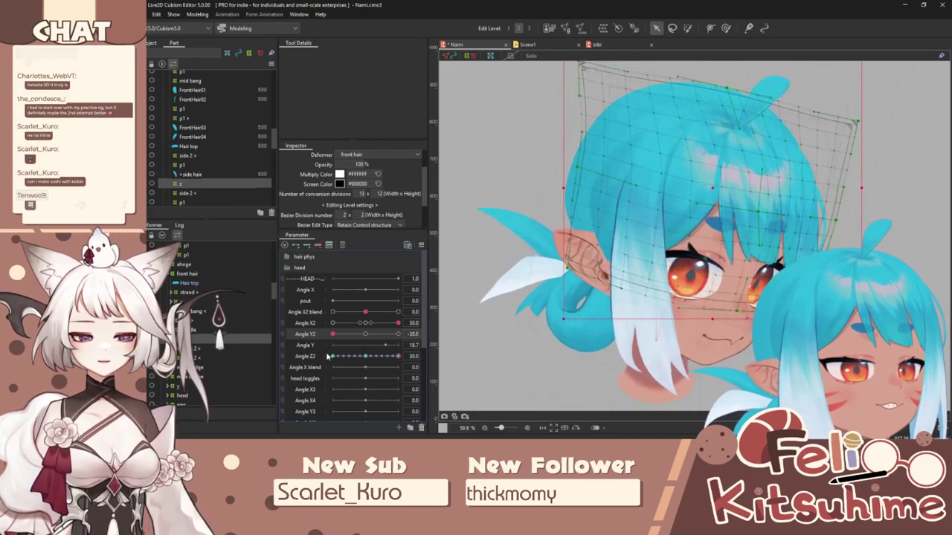
left_click_drag(332, 334, 364, 336)
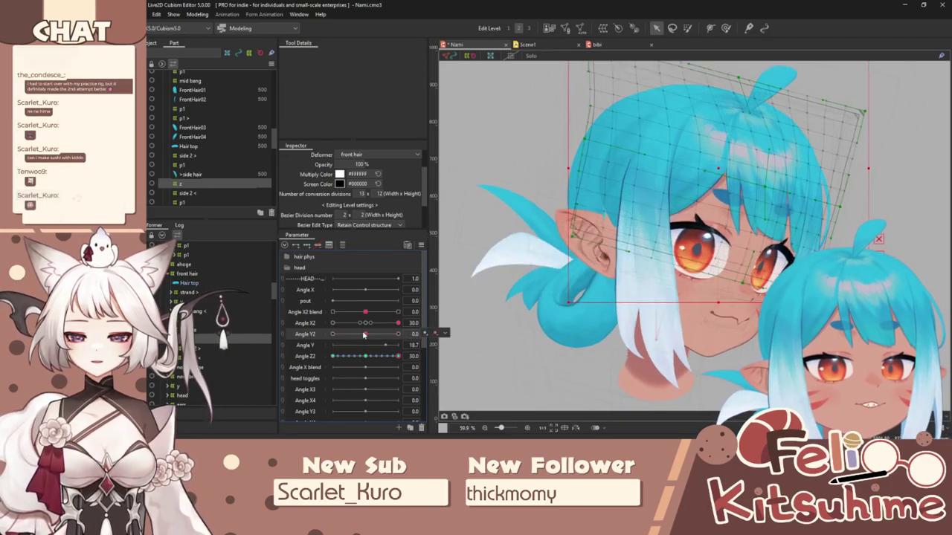
Step: Try keying the front hair's z deformer on Angle X2 and reshaping the hair near the ear with the deform brush at Angle X2 30
left_click(307, 324)
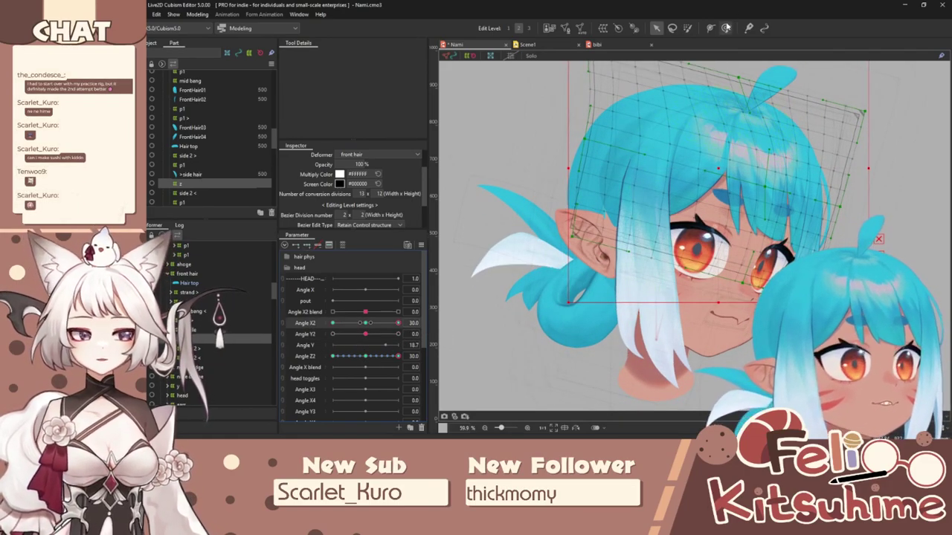
left_click(726, 28)
left_click_drag(598, 241, 586, 226)
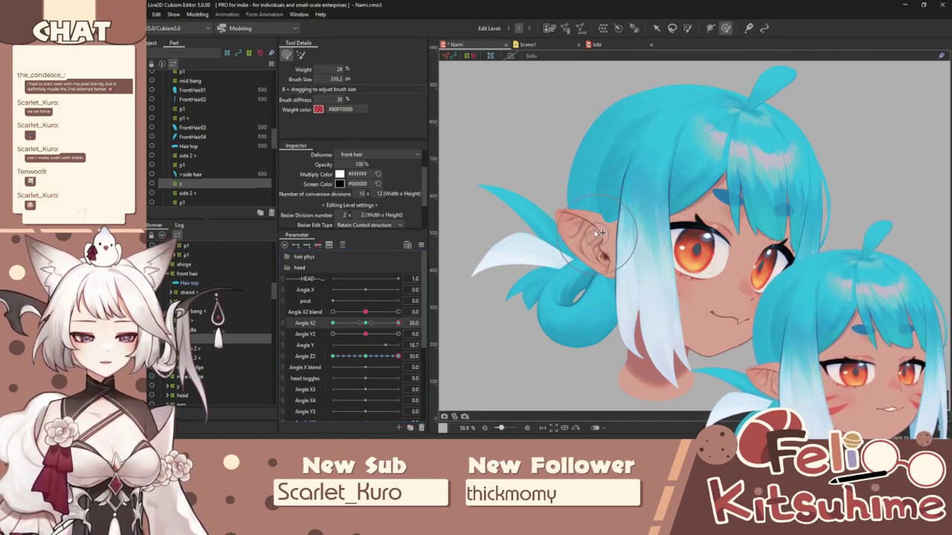
left_click_drag(607, 225, 596, 220)
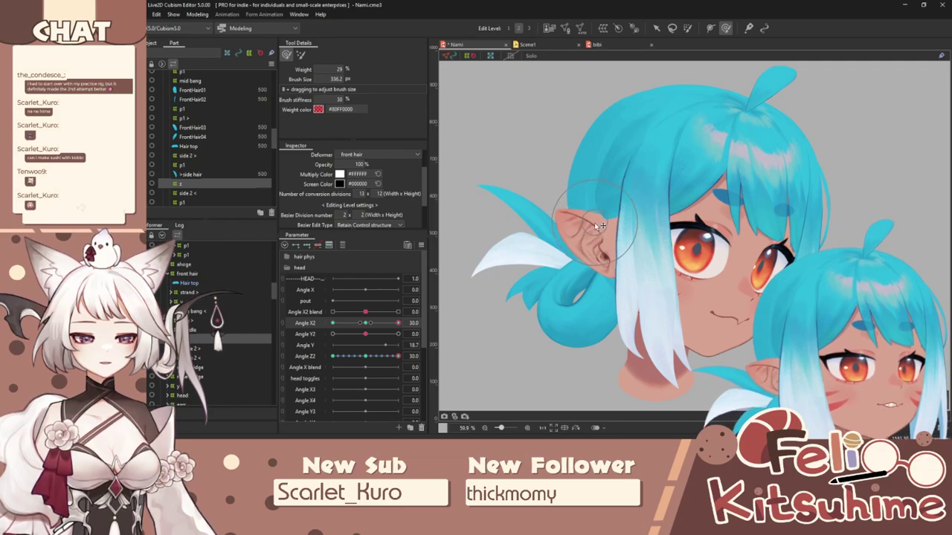
Step: Remove the z deformer's Angle X2 keys at Angle X2 0 and bring Angle X2 back to 30
left_click_drag(402, 324, 449, 330)
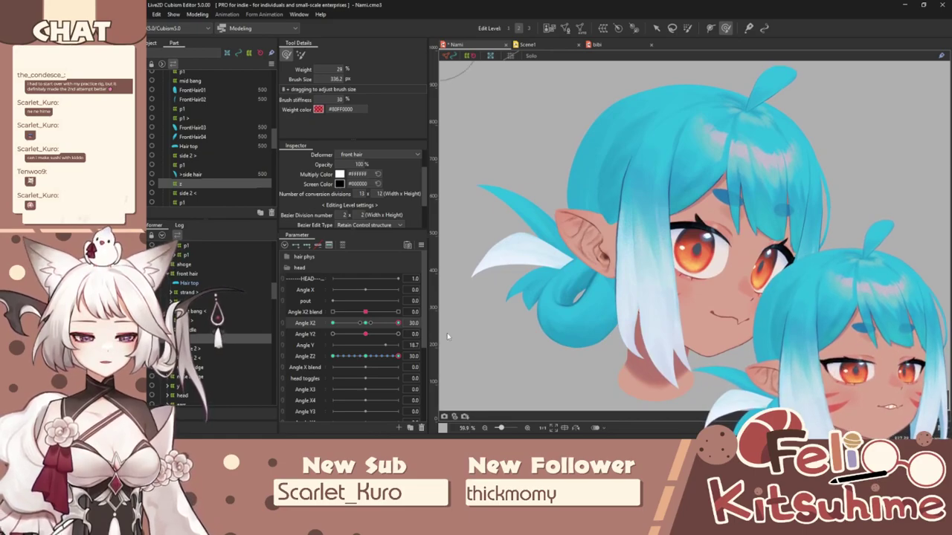
left_click(366, 324)
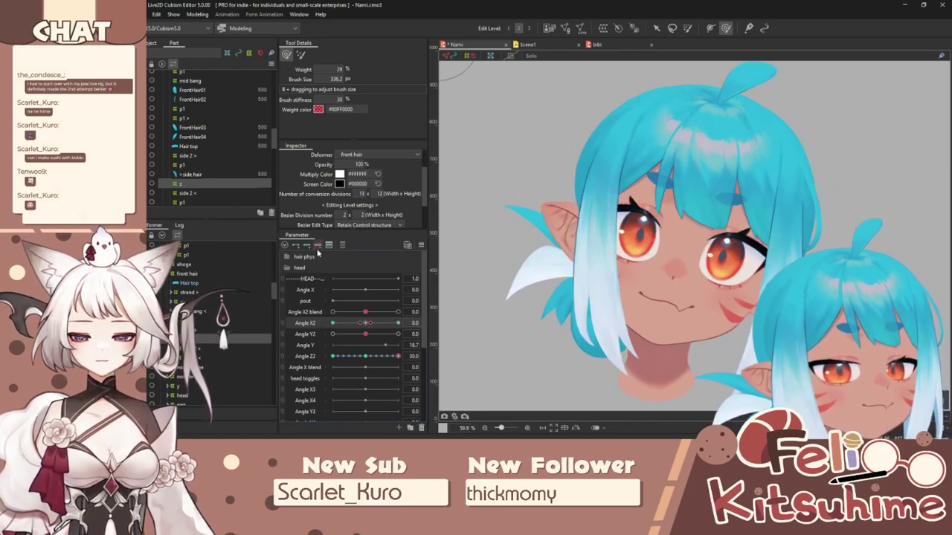
left_click_drag(348, 338, 403, 335)
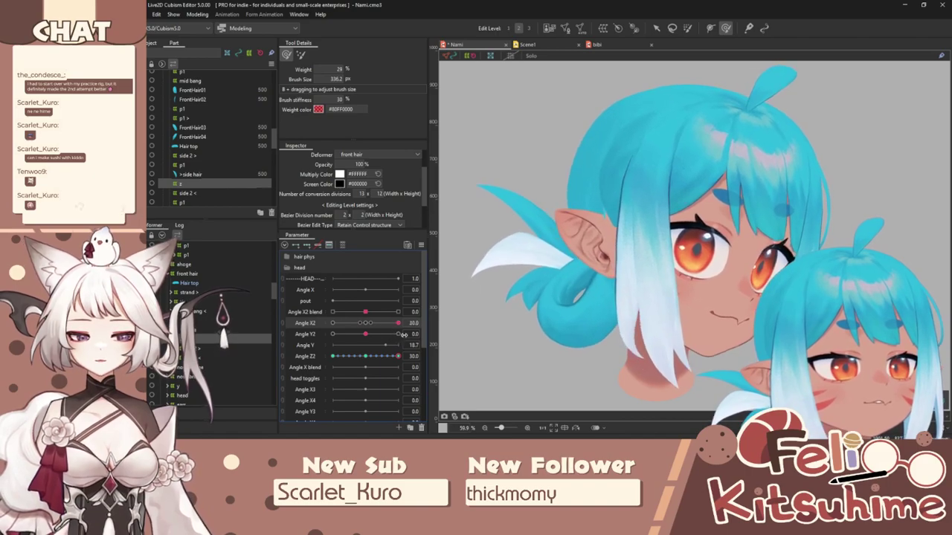
Step: Select the hairline warp deformer and reshape it near the ear with the deform brush at Angle X2 30 and Angle Z2 30
left_click(221, 284)
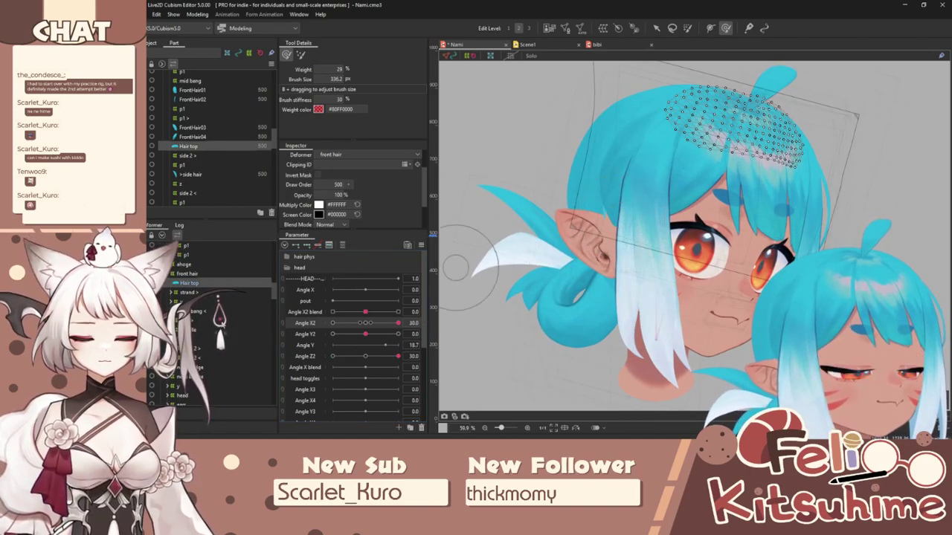
scroll(595, 266, "up", 3)
key("v")
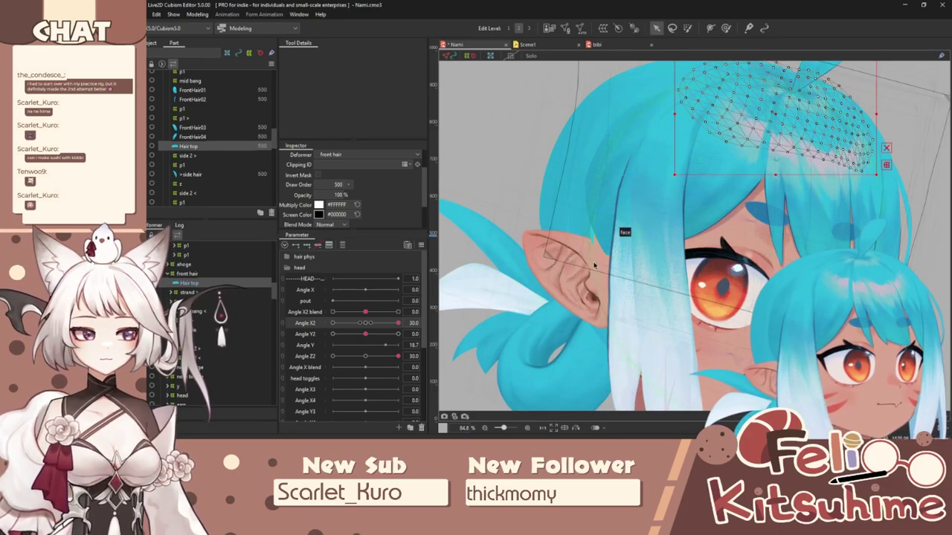
left_click(585, 210)
scroll(556, 268, "down", 3)
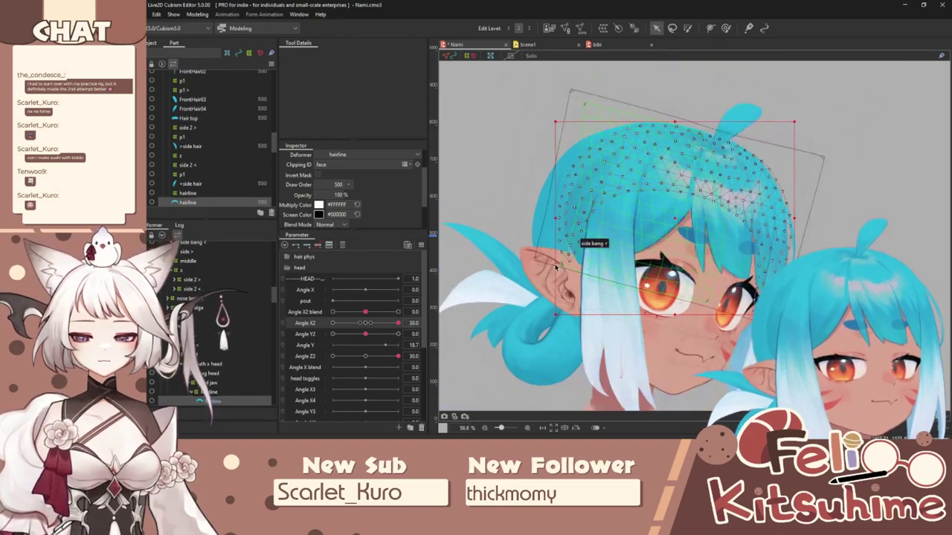
left_click(241, 392)
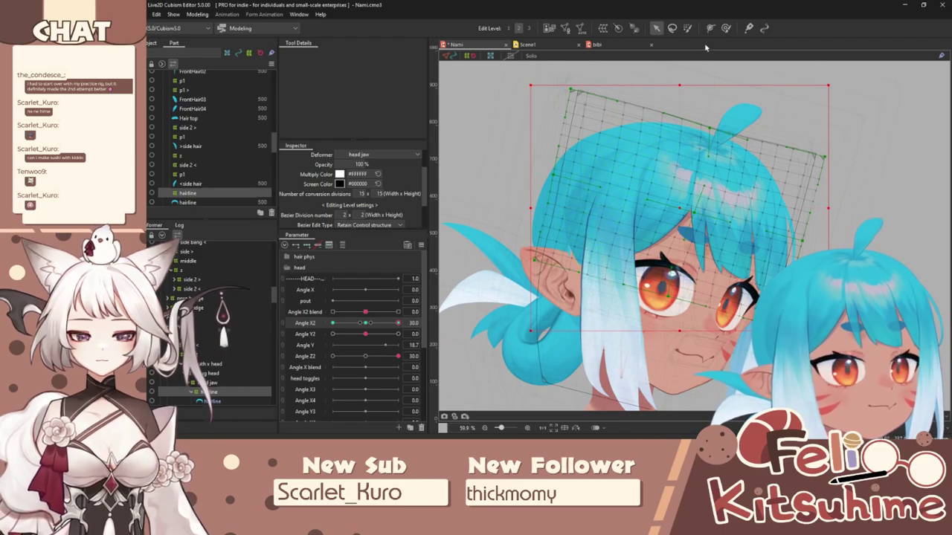
left_click(724, 30)
scroll(559, 279, "up", 3)
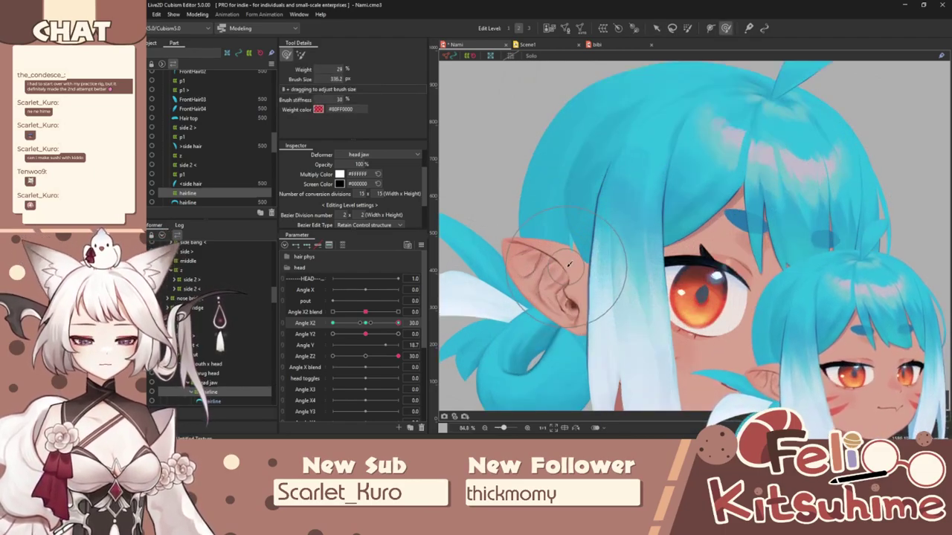
left_click_drag(365, 323, 399, 323)
left_click_drag(565, 259, 607, 268)
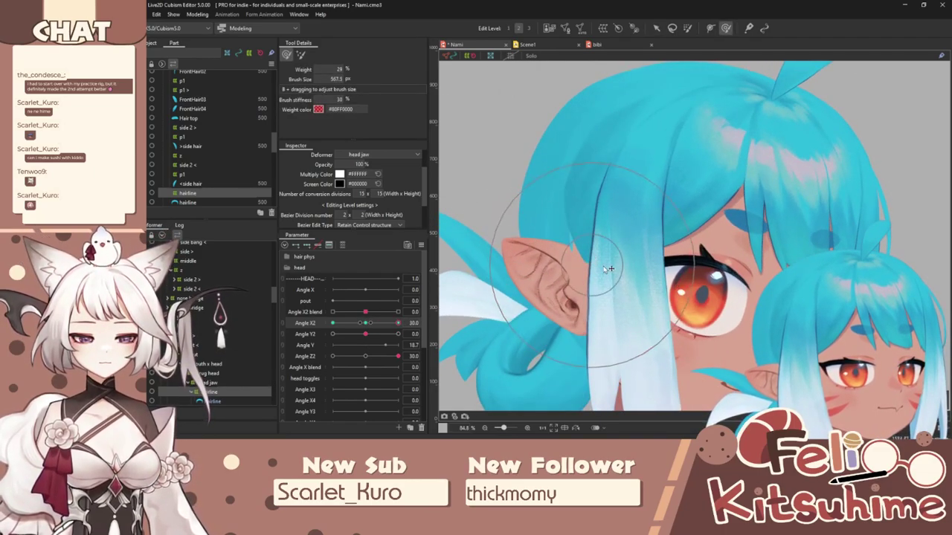
scroll(616, 236, "down", 3)
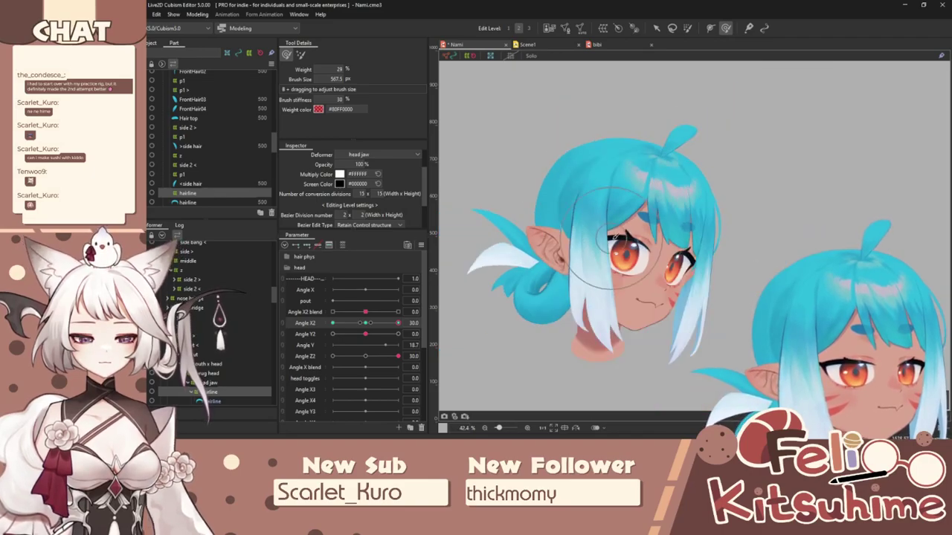
Step: Save the model, check the hair around the ears while turning and tilting the head in the Physics Settings preview, and close the window
left_click(140, 14)
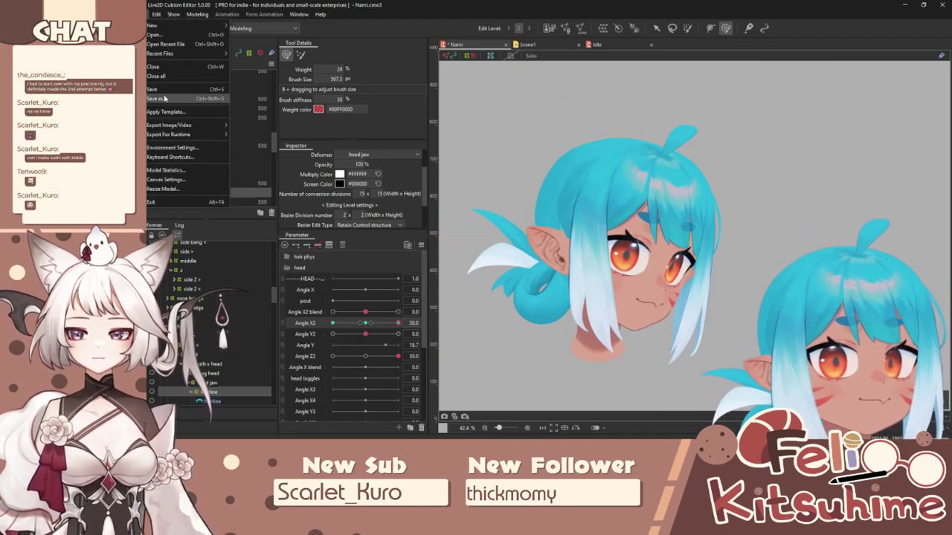
left_click(166, 91)
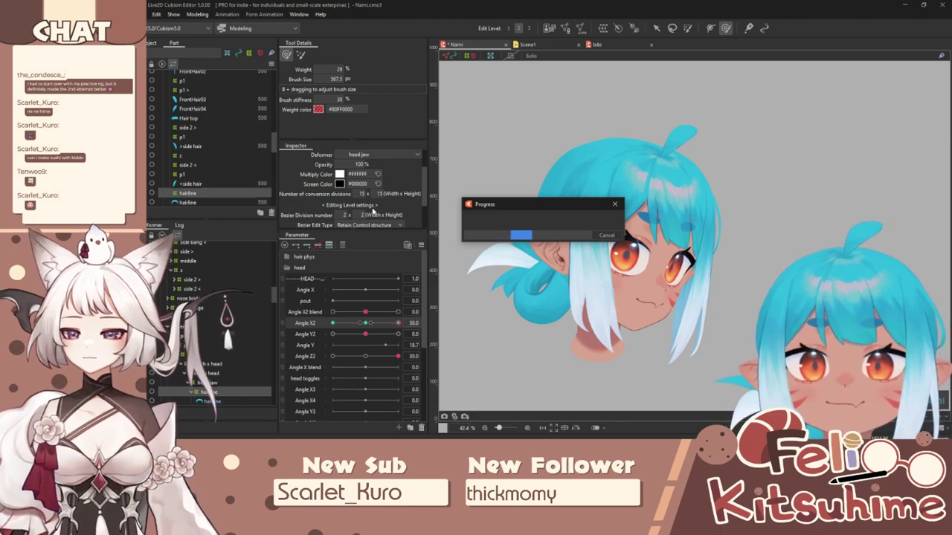
left_click(198, 14)
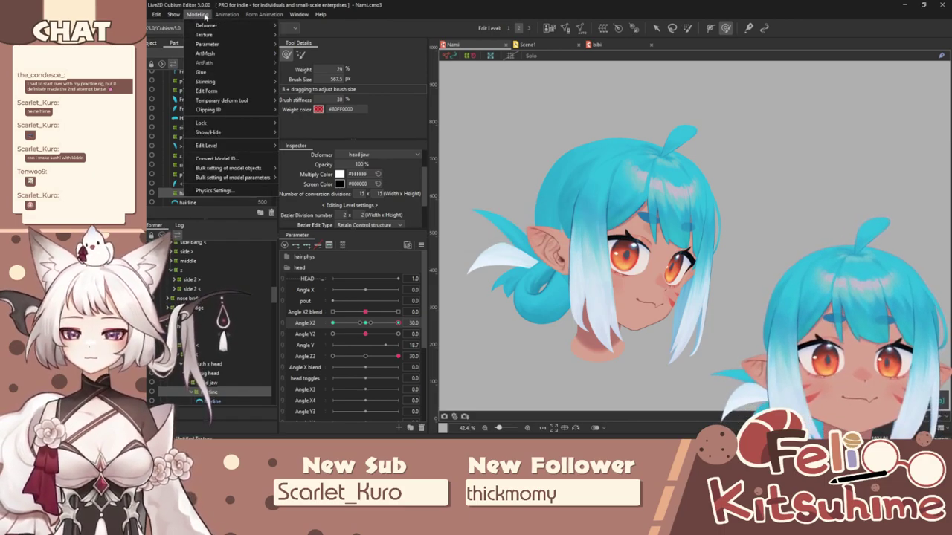
left_click(242, 191)
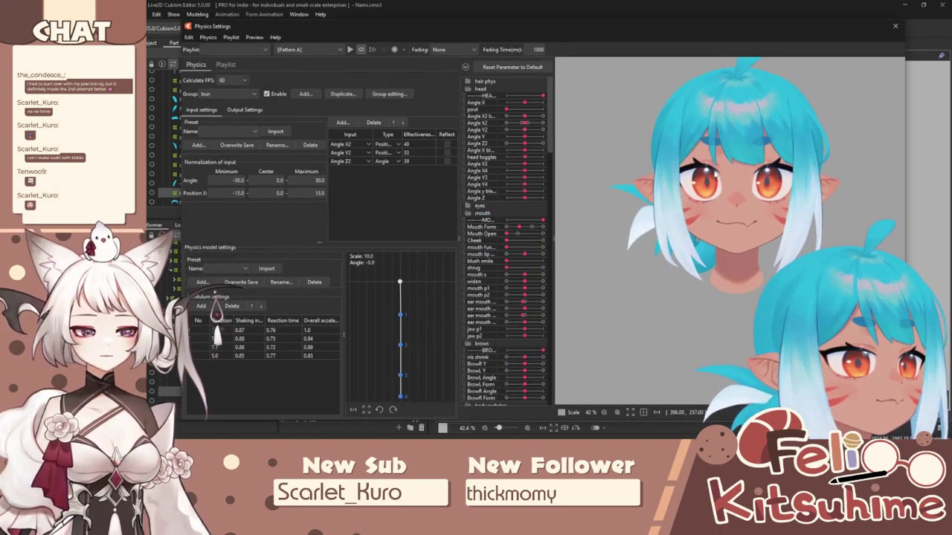
mouse_move(536, 210)
left_mouse_down()
mouse_move(896, 225)
mouse_move(567, 203)
mouse_move(552, 211)
left_mouse_up()
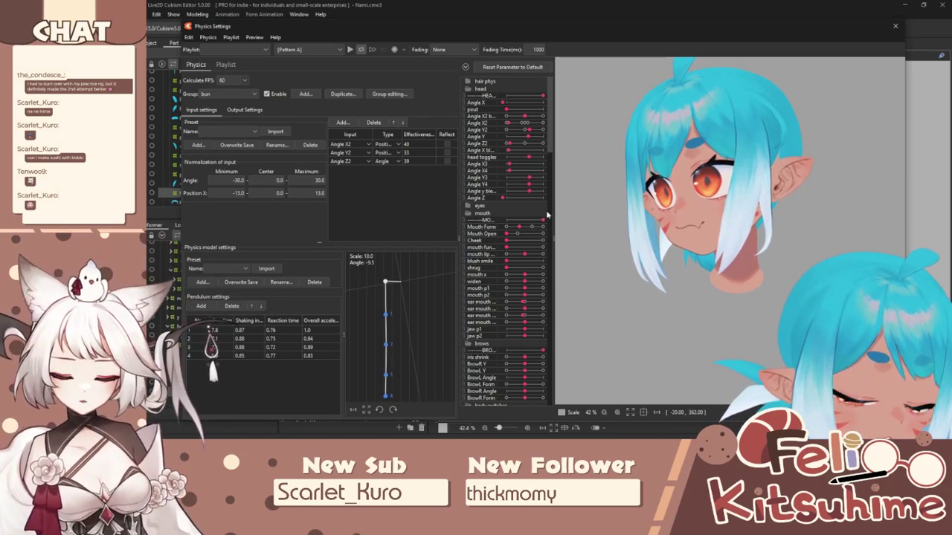
left_click_drag(543, 214, 949, 239)
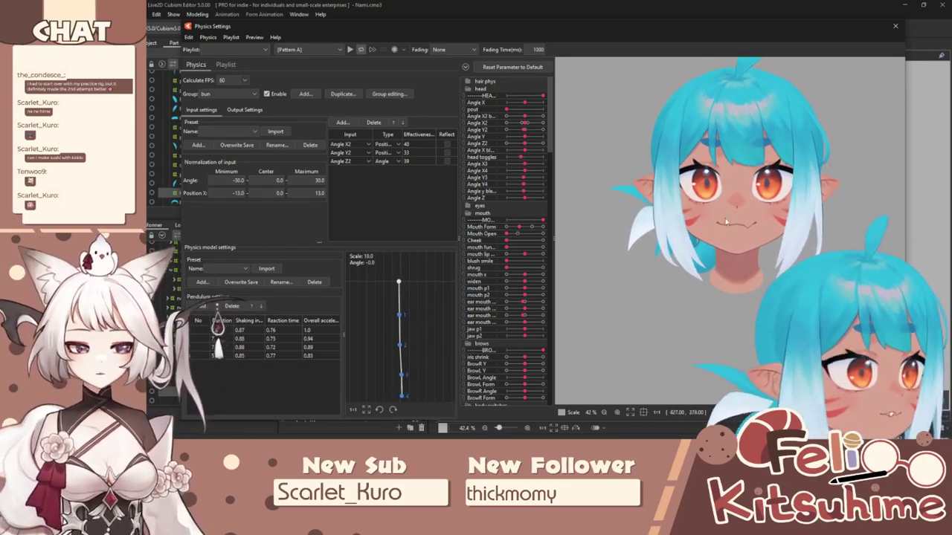
left_click_drag(763, 199, 837, 185)
left_click(896, 26)
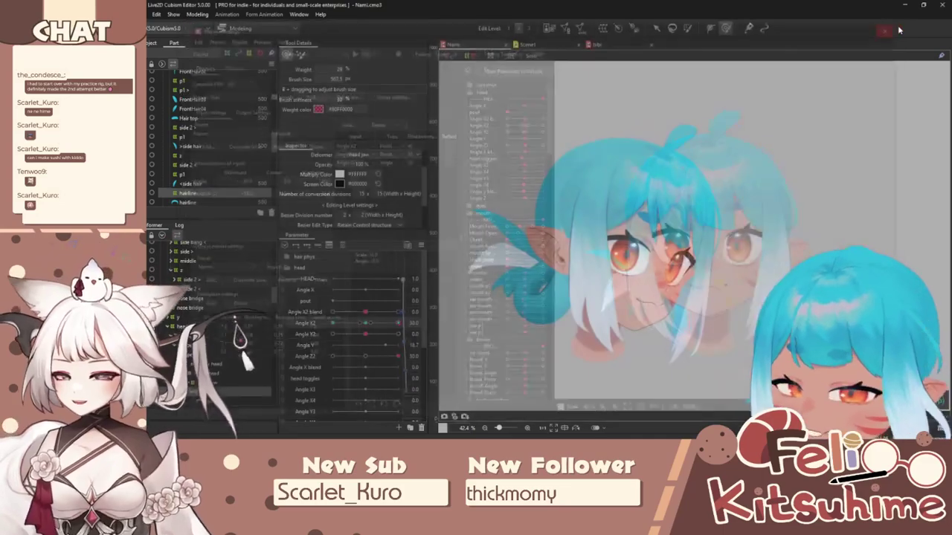
Step: Return Angle X2 and Angle Z2 to 0 so the head faces straight forward
key("v")
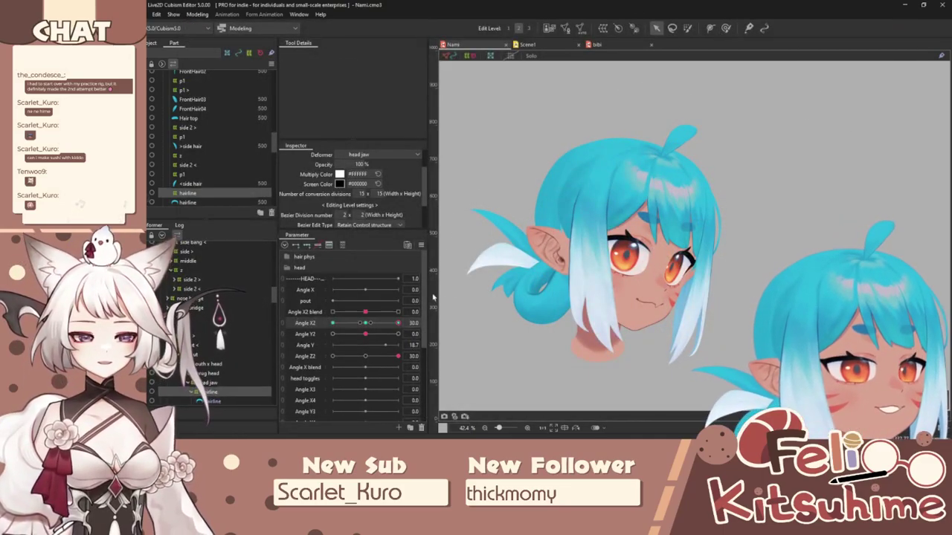
left_click(365, 325)
left_click(559, 285)
scroll(550, 193, "up", 3)
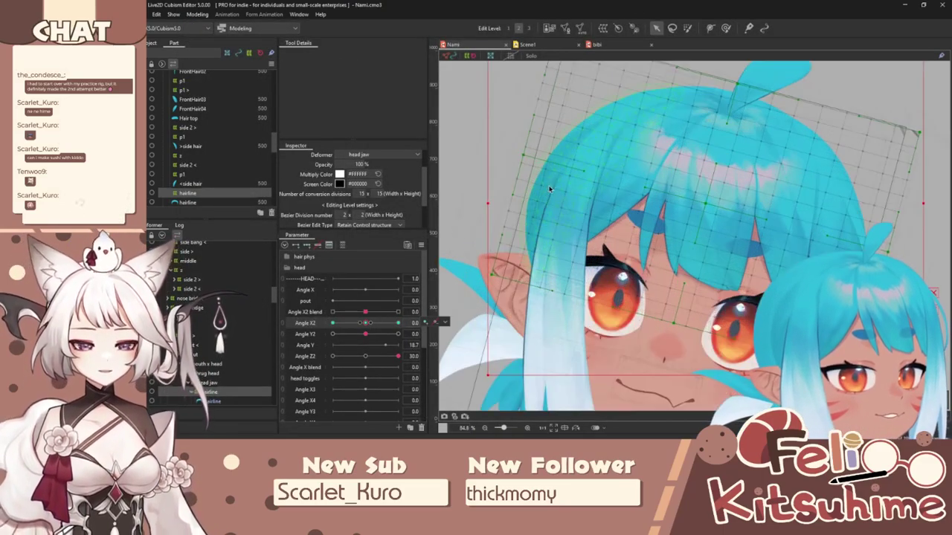
scroll(544, 191, "down", 3)
left_click(366, 356)
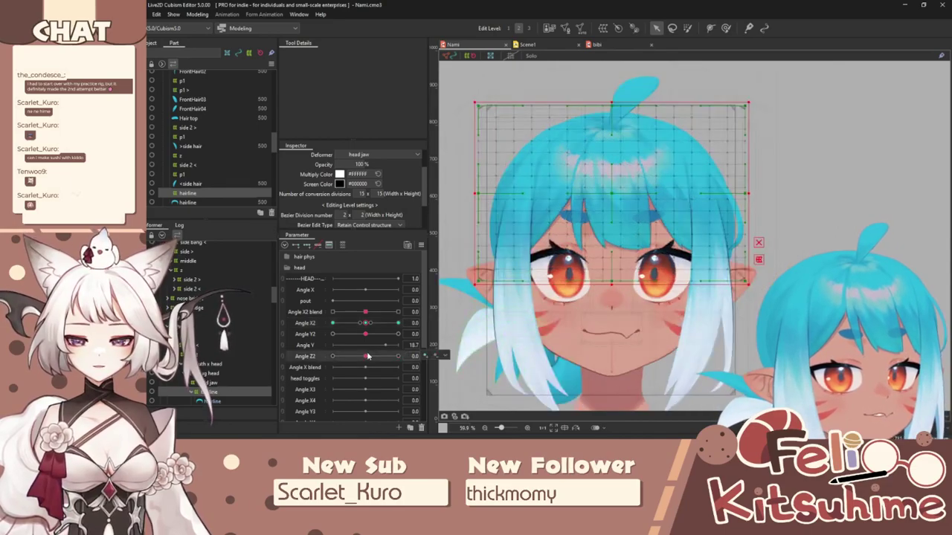
Step: Pick the side hair meshes on both sides of the head and select their shared parent z deformer
scroll(511, 178, "up", 3)
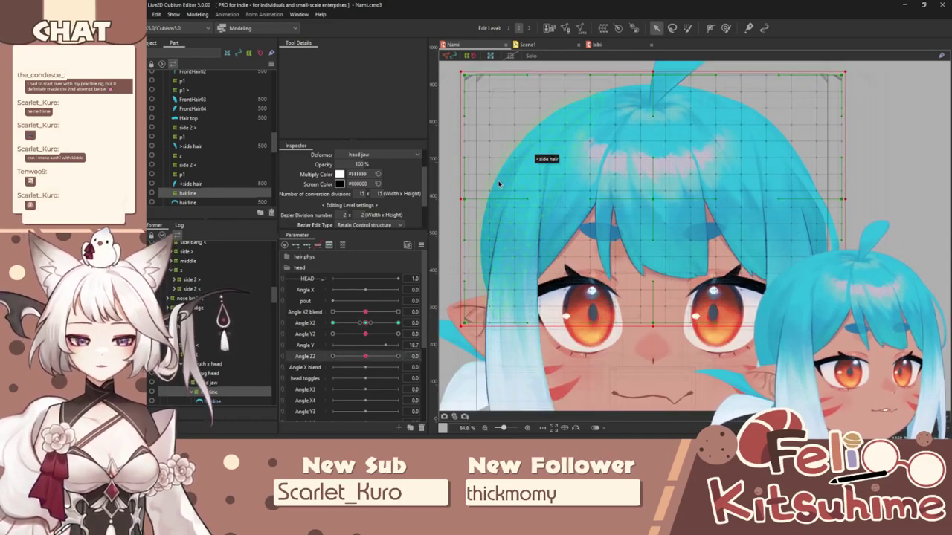
left_click(535, 158)
scroll(538, 168, "down", 3)
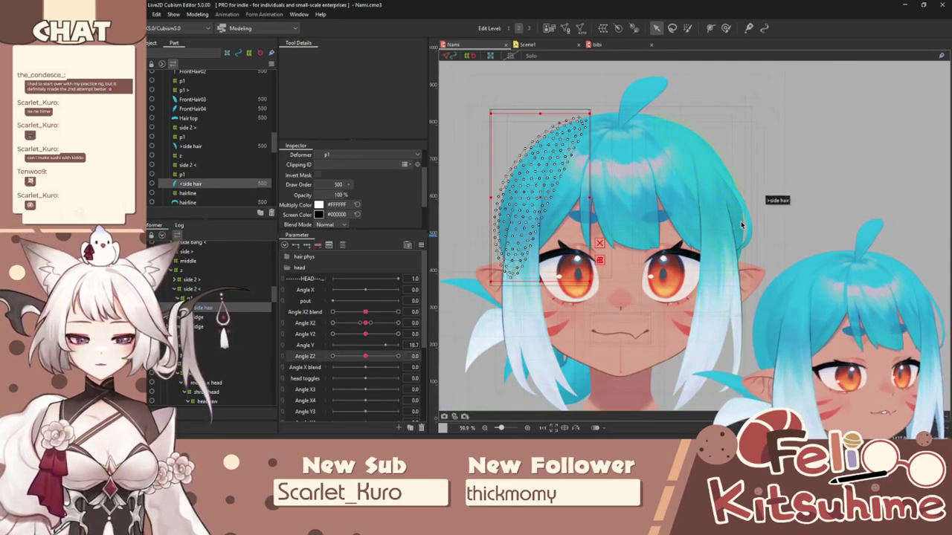
scroll(740, 227, "up", 3)
left_click(739, 226, "shift")
scroll(730, 221, "down", 3)
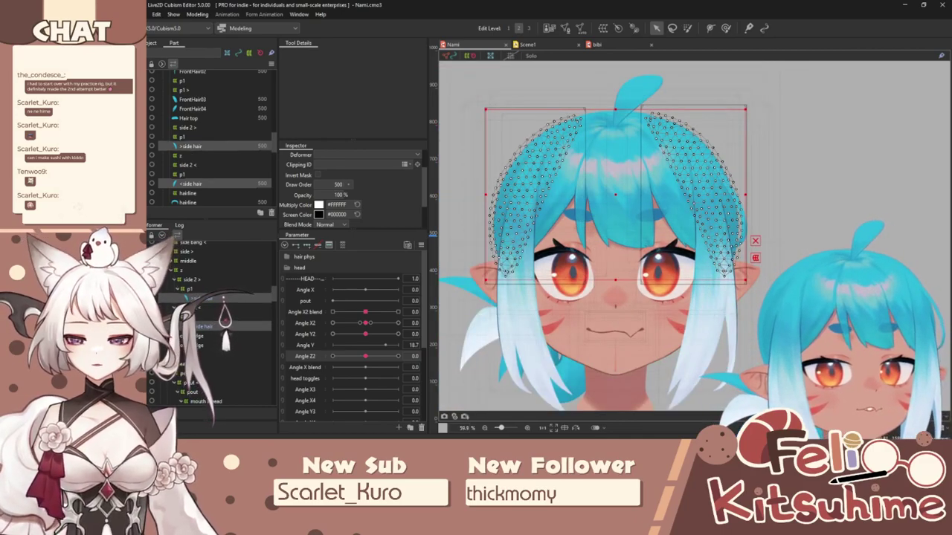
left_click(197, 308)
left_click(185, 270)
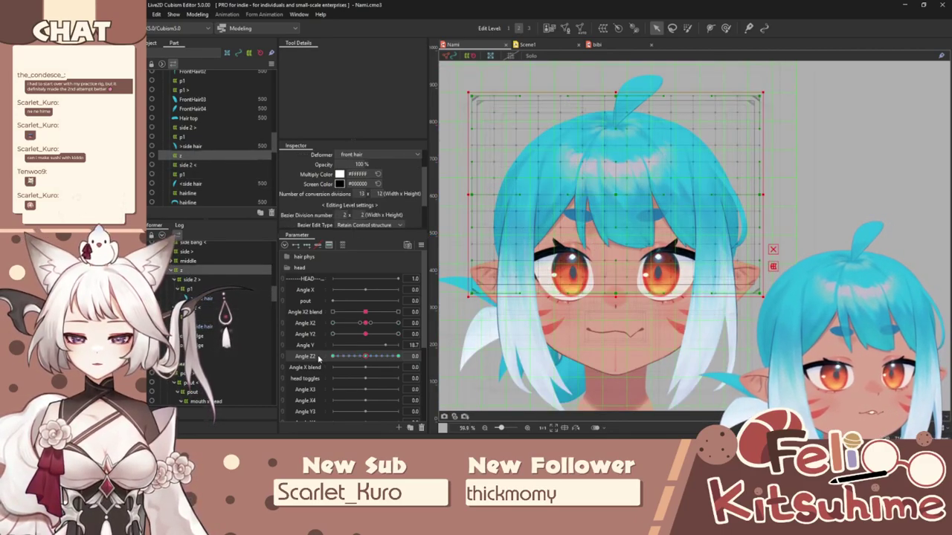
Step: Examine the side hair while turning and tilting the head in the Physics Settings preview, and close the window
left_click(197, 15)
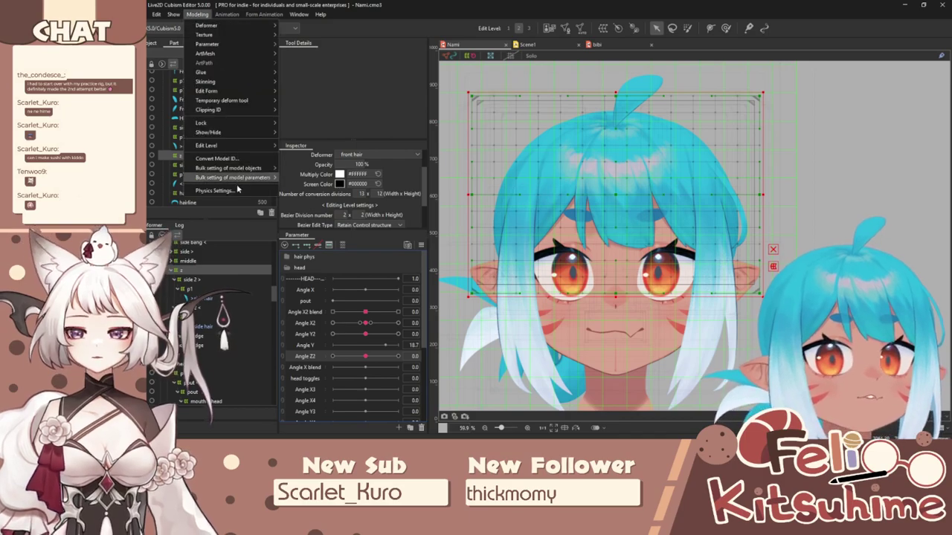
left_click(223, 192)
scroll(728, 83, "up", 3)
left_click_drag(729, 215, 394, 243)
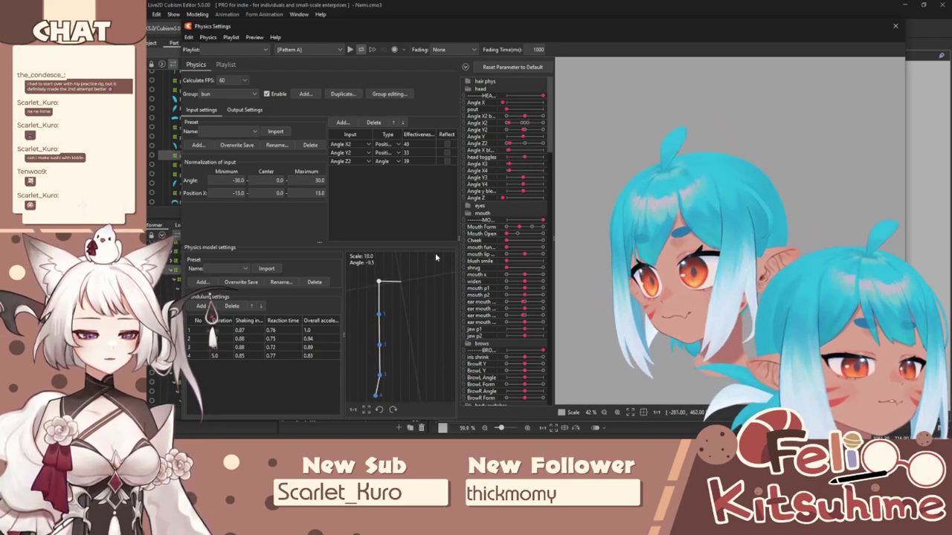
left_click(895, 27)
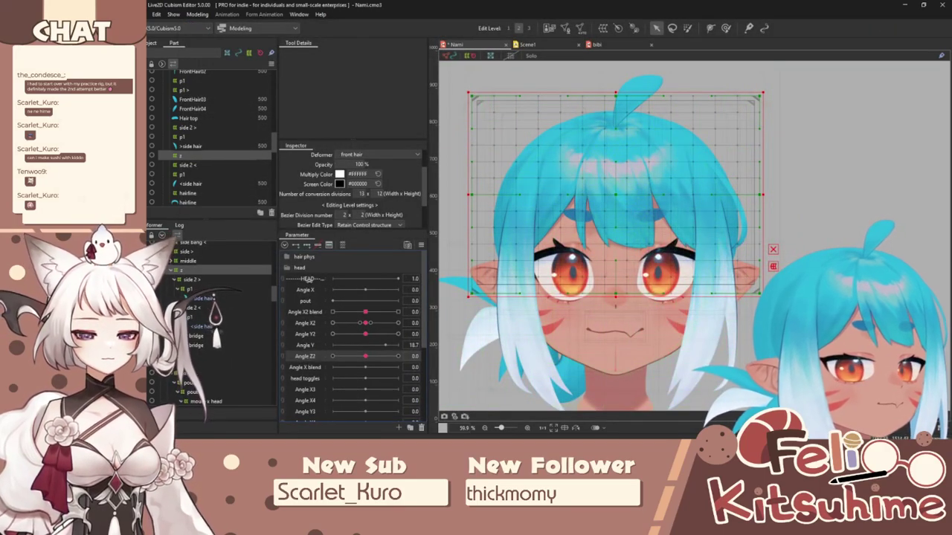
Step: Add Angle X2 keys to the side hair's z deformer and ready the deform brush by the ear at Angle X2 30 and Angle Z2 30
left_click(322, 325)
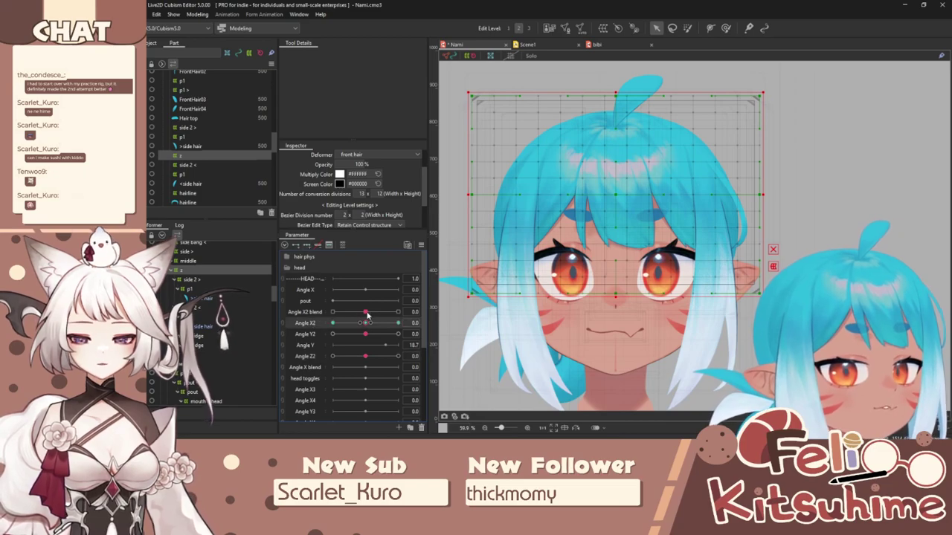
left_click_drag(366, 323, 397, 322)
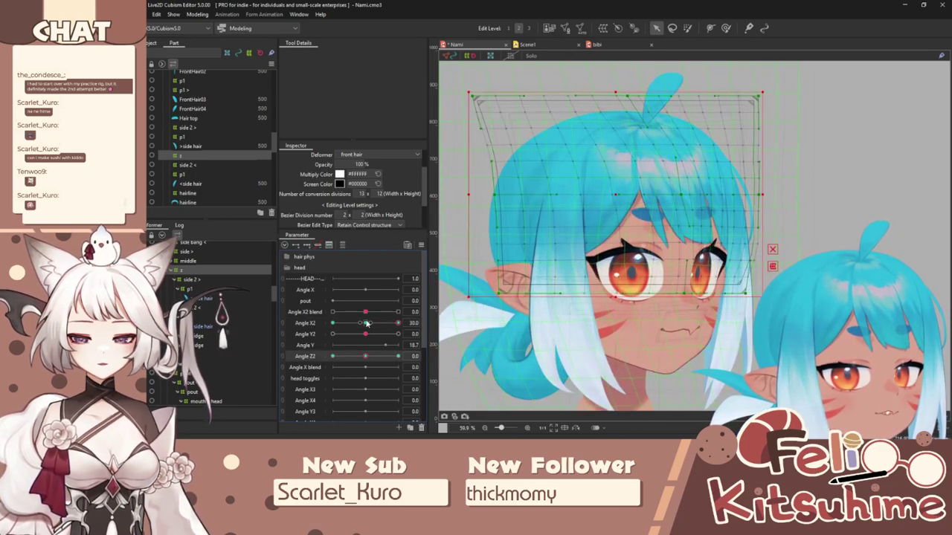
left_click_drag(366, 356, 398, 356)
left_click(726, 29)
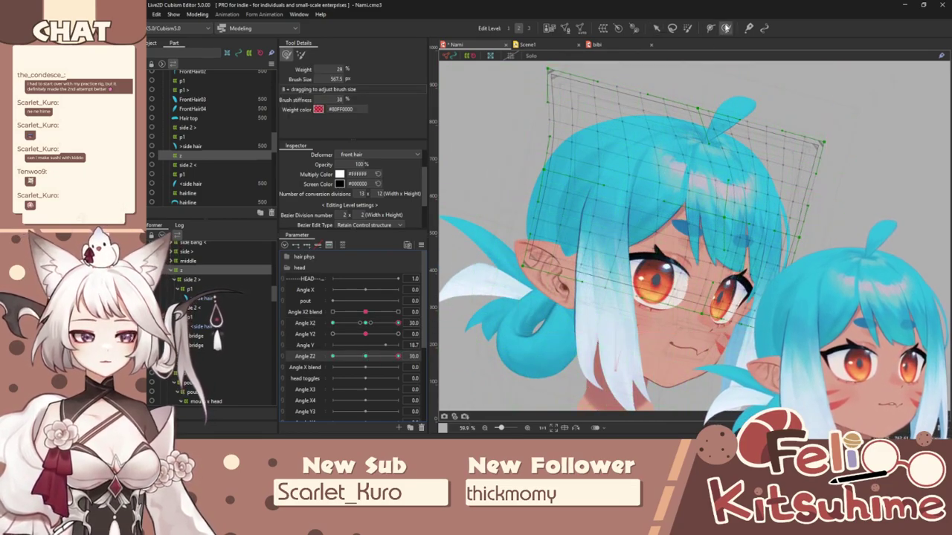
key("ctrl+t")
key("b")
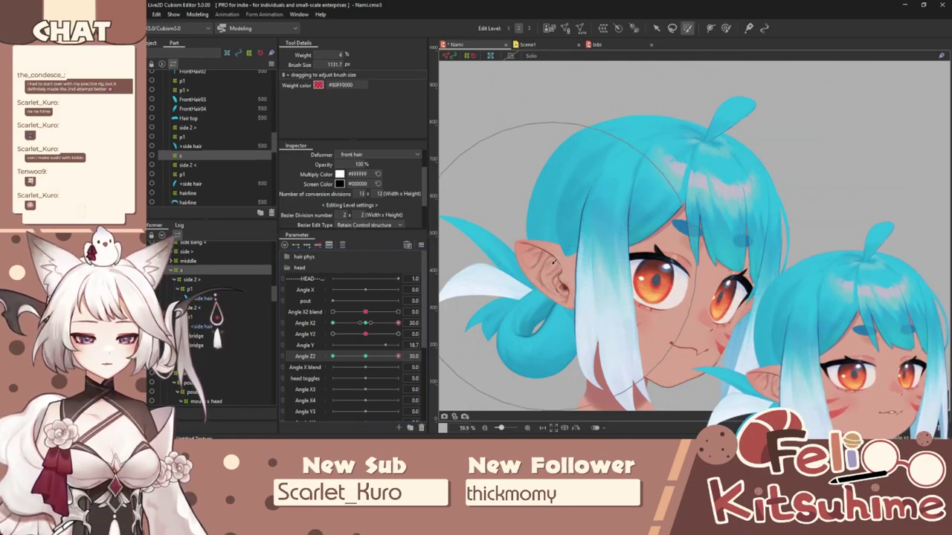
left_click(725, 28)
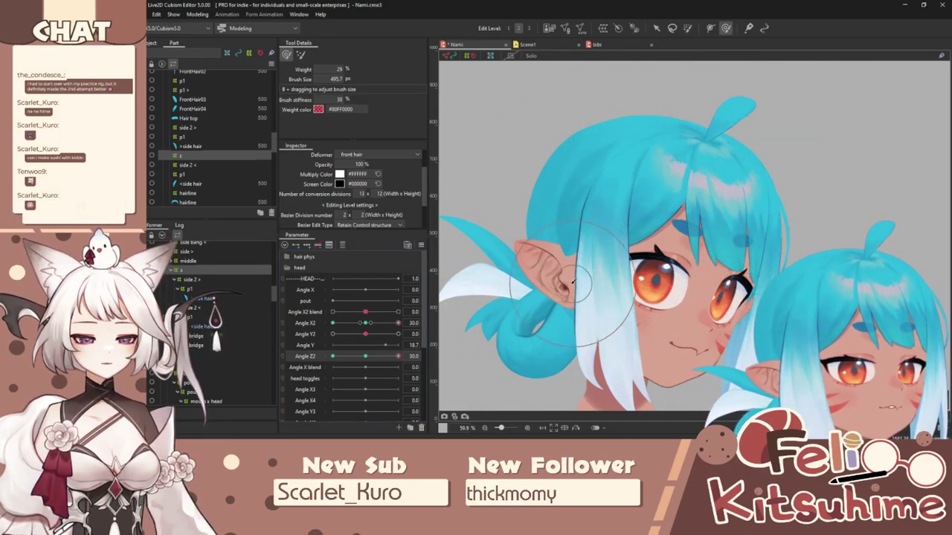
Step: Adjust the side hair by the ear at Angle X2 0 and Angle Z2 -30 with the deform brush, then return both angles to 30
left_click_drag(398, 323, 332, 323)
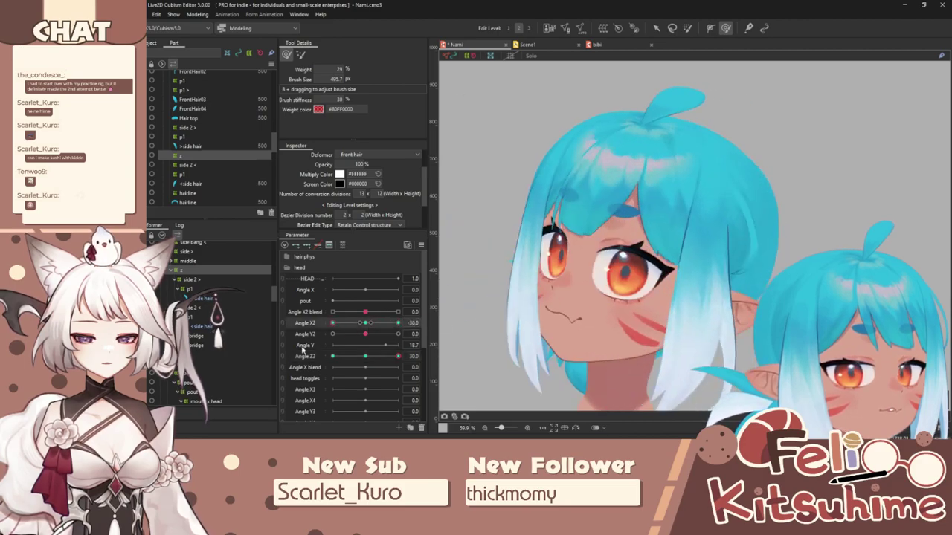
left_click_drag(398, 356, 332, 356)
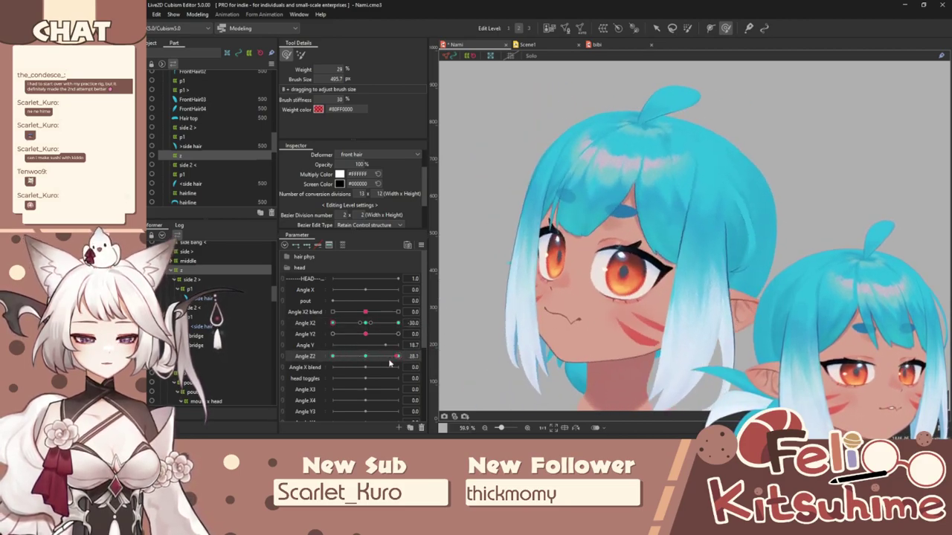
left_click(365, 324)
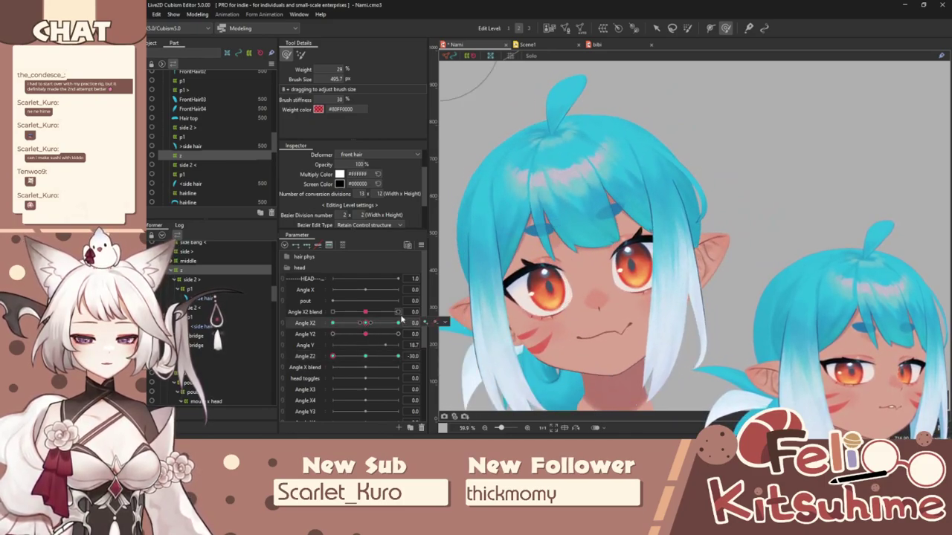
left_click_drag(708, 251, 735, 268)
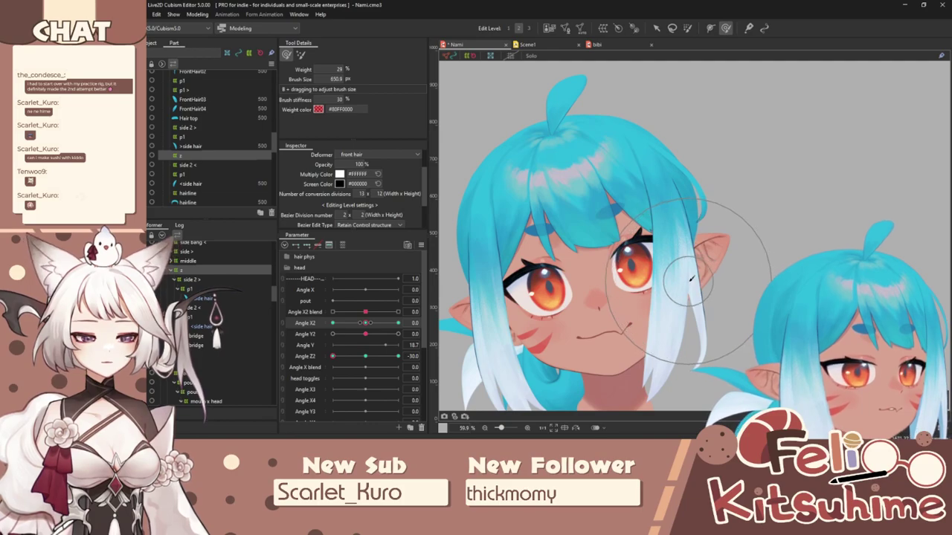
left_click(398, 356)
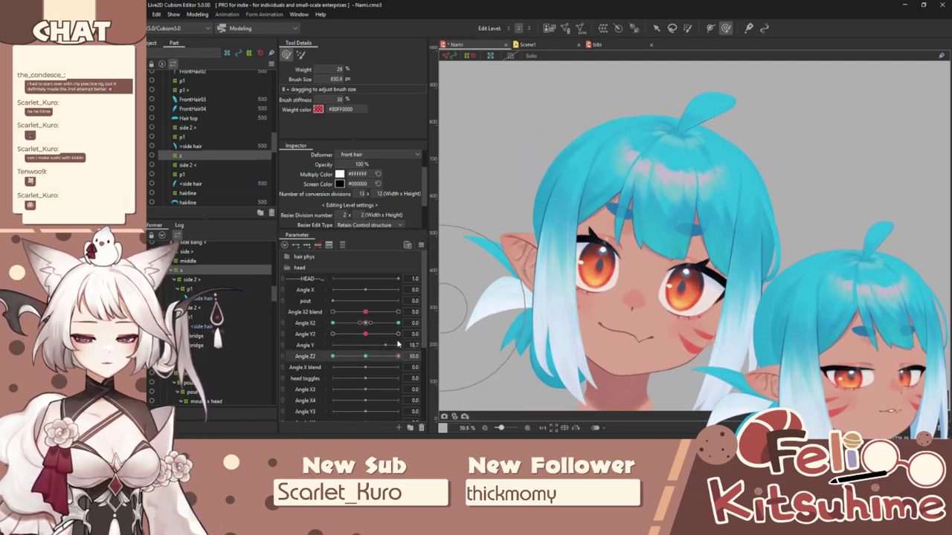
left_click(398, 323)
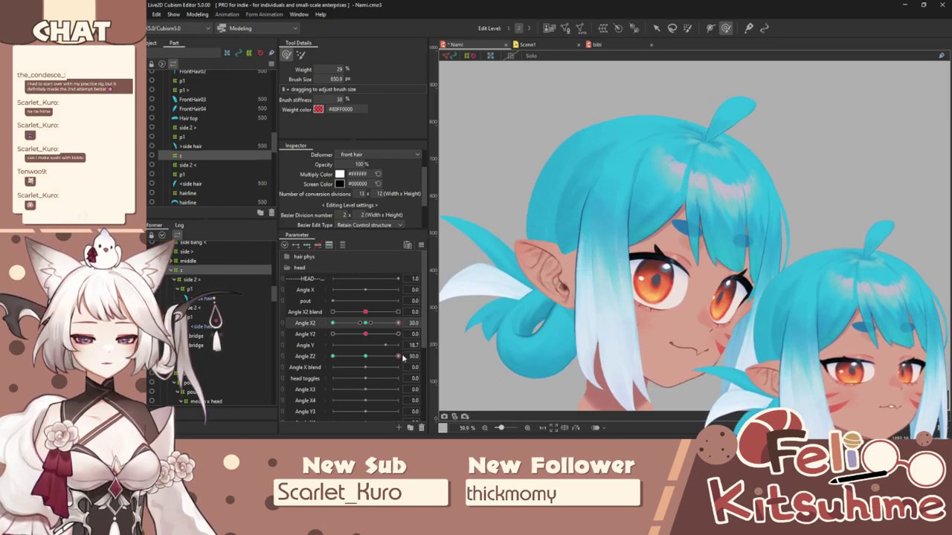
Step: Pose the head at Angle X2 -30 and Angle Z2 -30 and save the model
left_click_drag(400, 356, 333, 356)
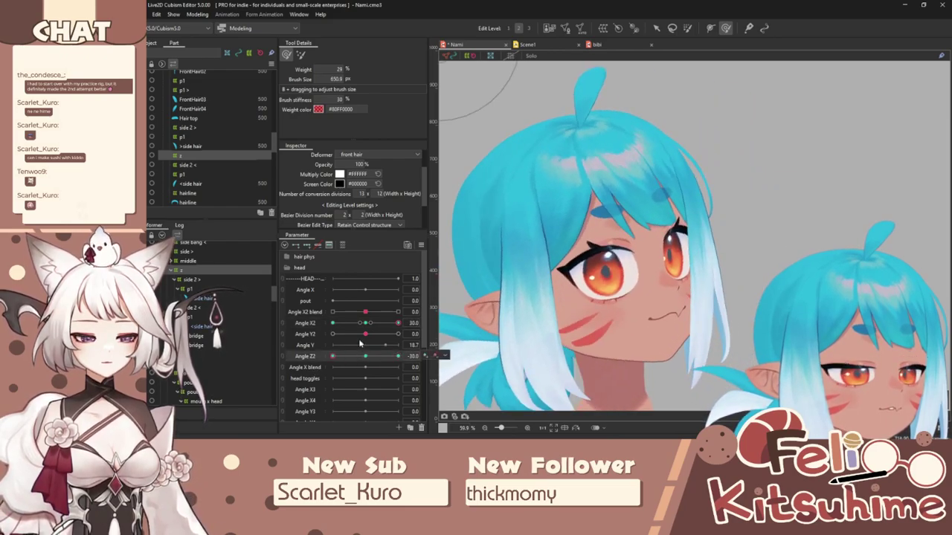
left_click(333, 323)
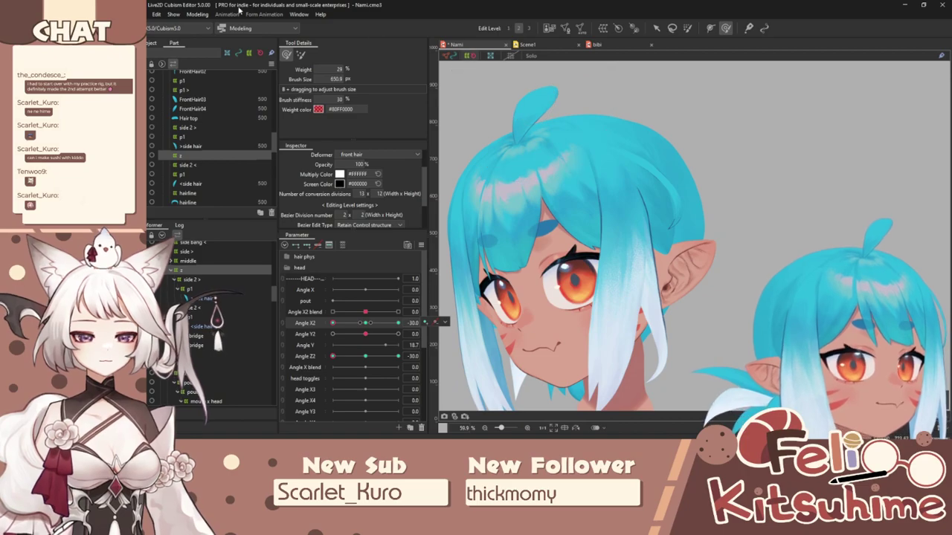
left_click(142, 14)
left_click(158, 89)
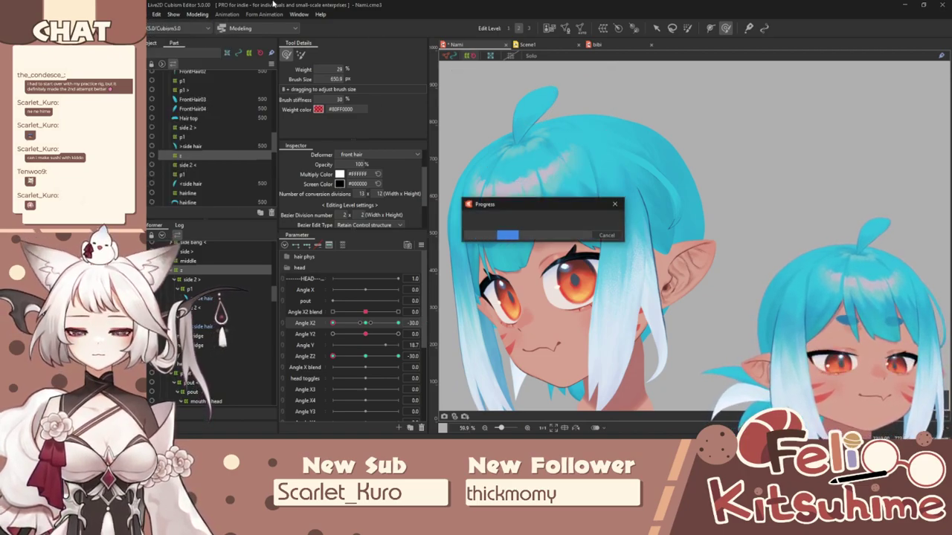
Step: Examine the adjusted side hair while moving the head in the Physics Settings preview, and close the window
left_click(198, 14)
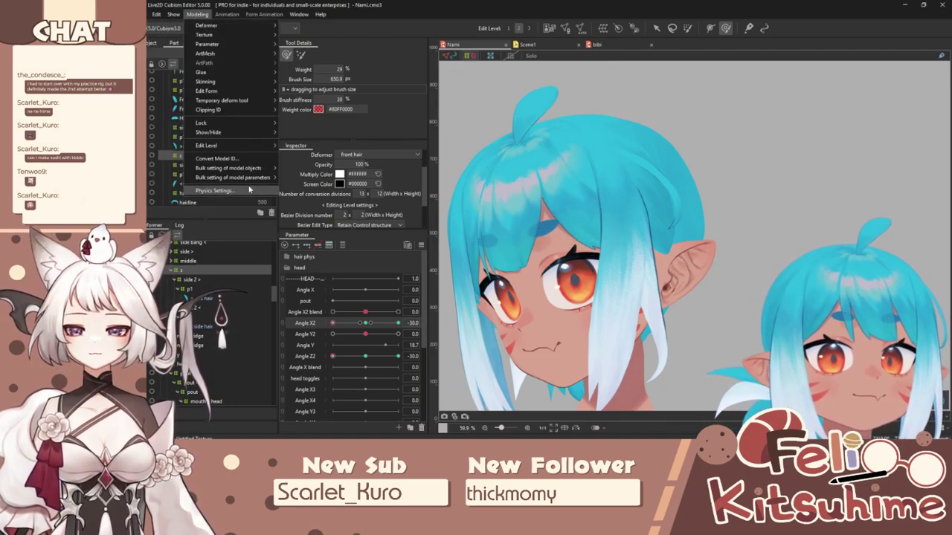
left_click(223, 190)
scroll(781, 77, "up", 5)
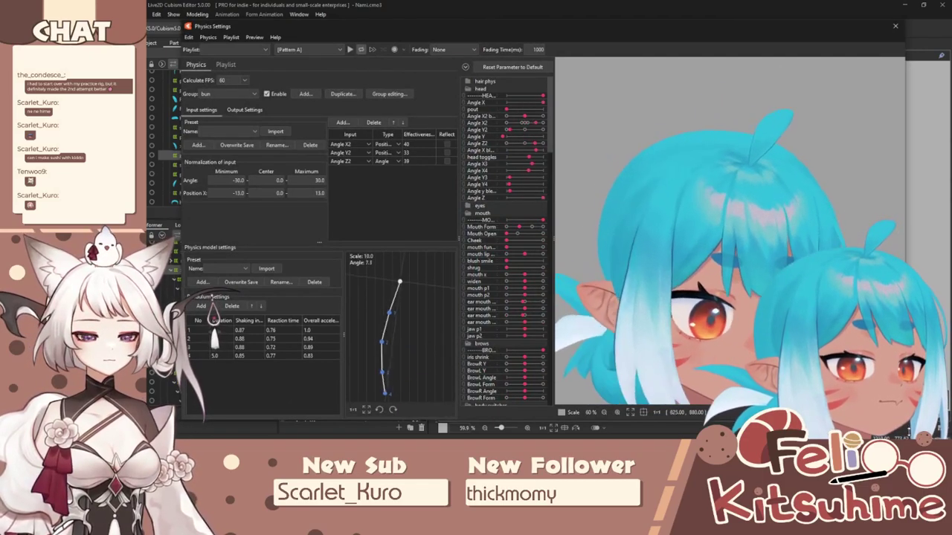
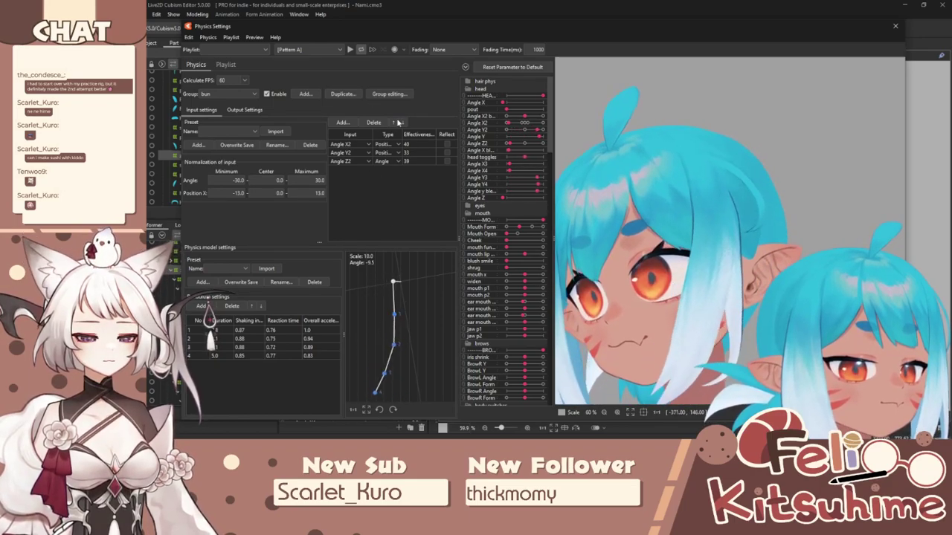
left_click(895, 26)
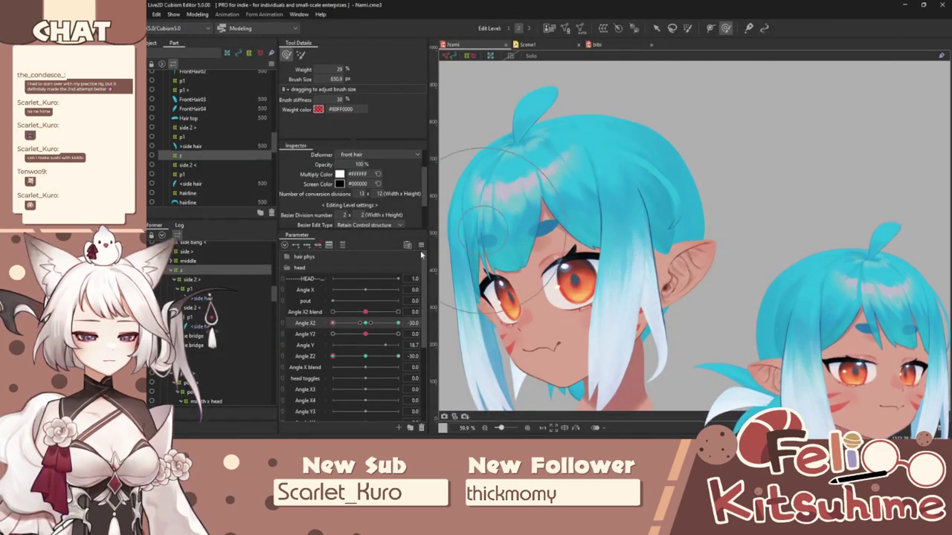
Step: Reset Angle X2 and Angle Z2 to 0 and select the side 2 > warp deformer of the side hair
left_click_drag(361, 327, 365, 325)
left_click(364, 357)
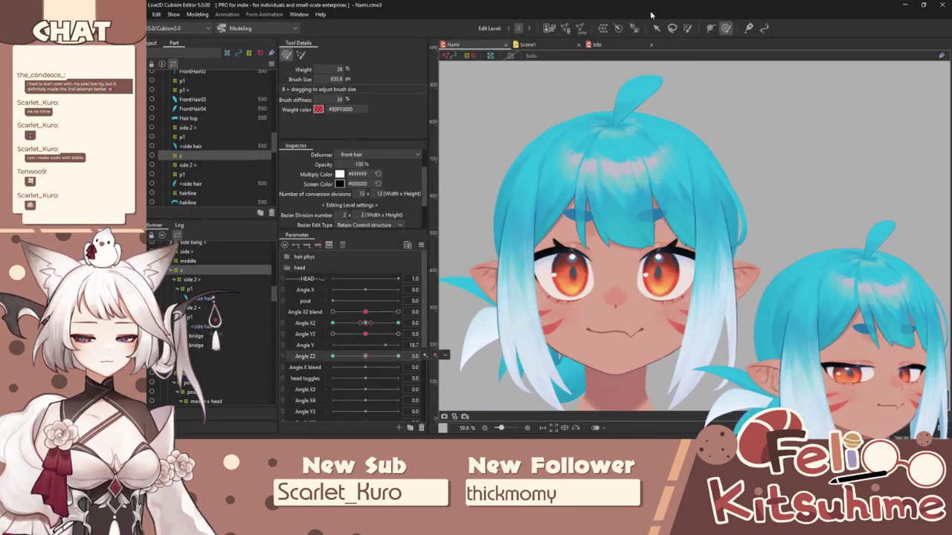
left_click(655, 29)
left_click(231, 272)
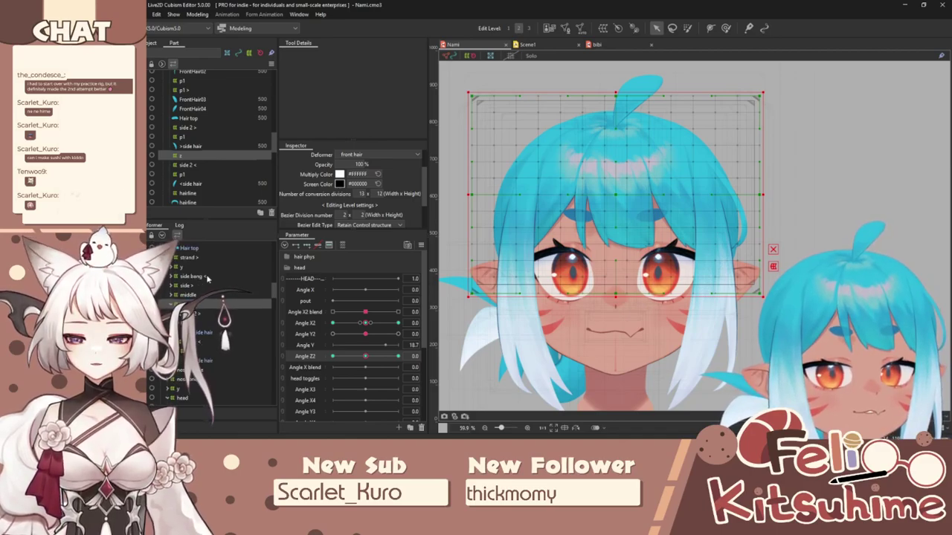
left_click(207, 278)
left_click(198, 315)
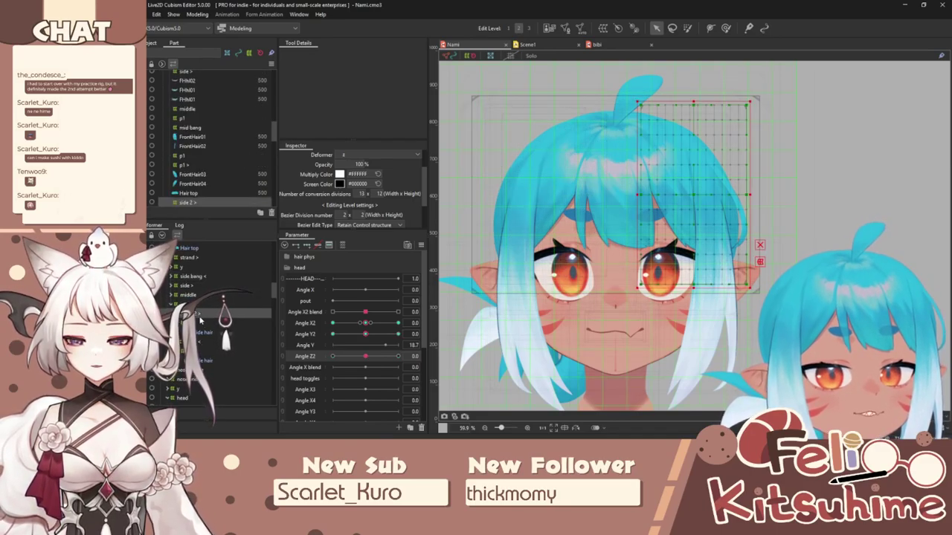
Step: Select the p1 deformers of both side hair pieces and check their side strand parameters
left_click(285, 259)
scroll(320, 300, "down", 4)
left_click(242, 323)
scroll(339, 328, "down", 1)
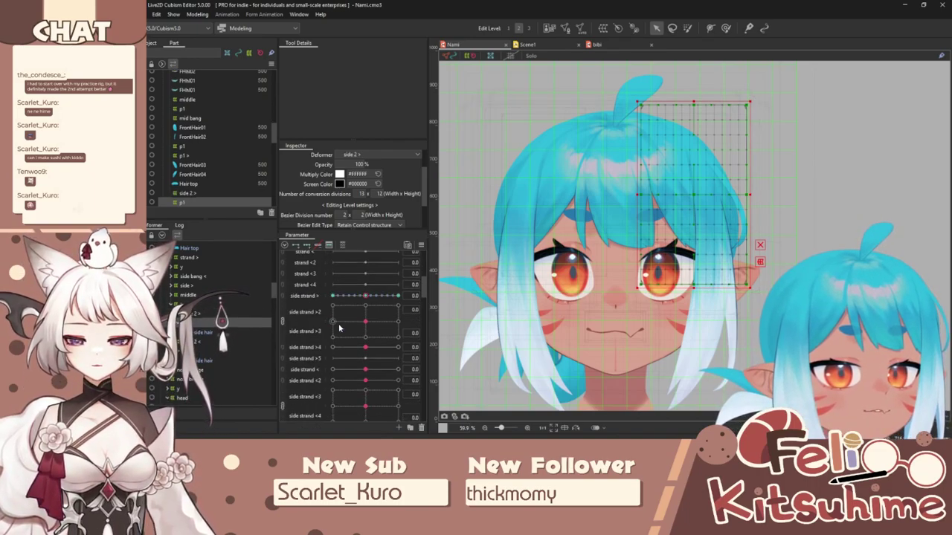
mouse_move(371, 297)
left_mouse_down()
mouse_move(354, 298)
mouse_move(363, 299)
left_mouse_up()
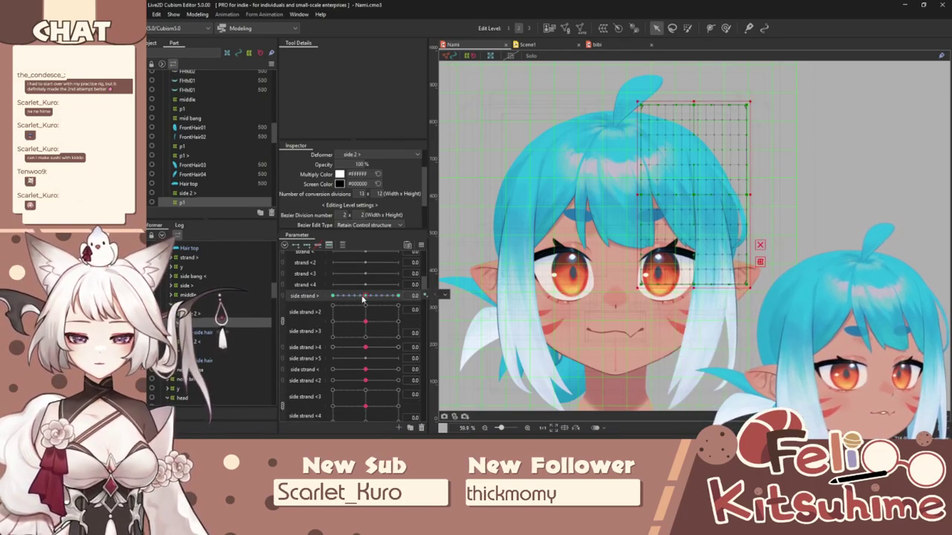
left_click(195, 353, "ctrl")
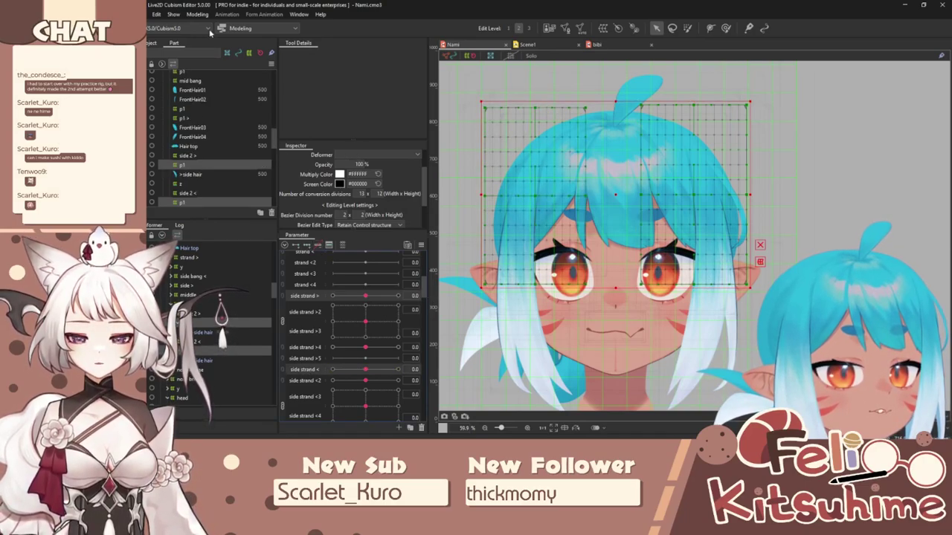
Step: Look through the hair physics parameters to find which ones the two selected p1 deformers are keyed to
scroll(375, 347, "up", 2)
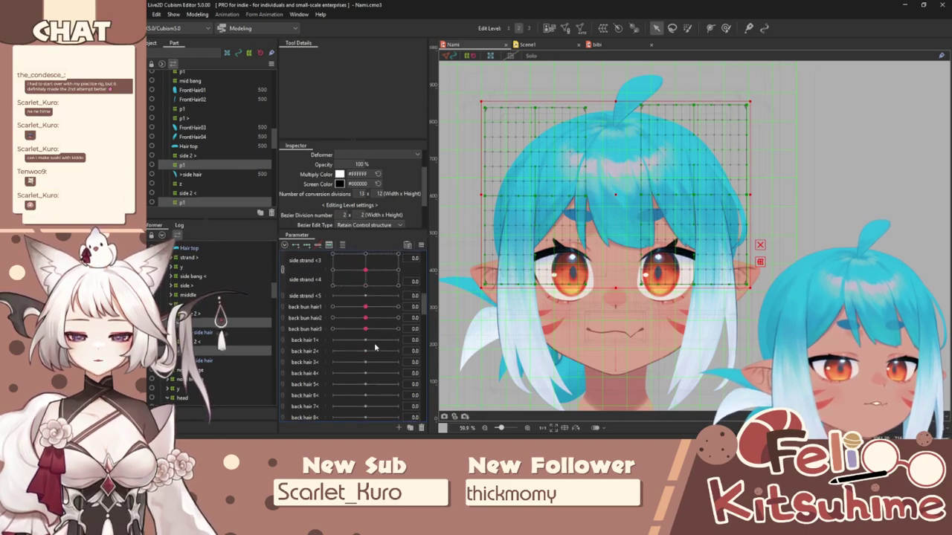
scroll(376, 344, "down", 5)
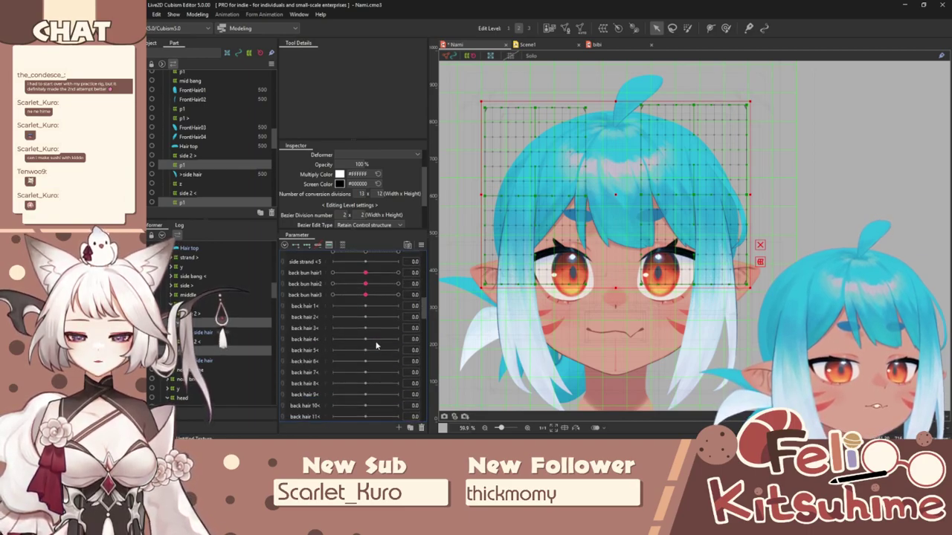
scroll(371, 290, "up", 3)
left_click_drag(368, 302, 367, 301)
scroll(367, 301, "up", 9)
scroll(354, 293, "down", 2)
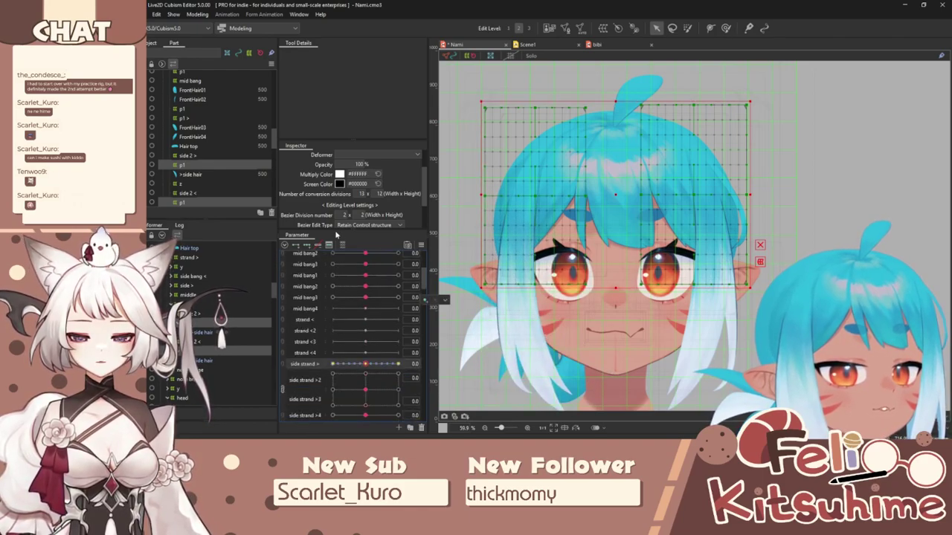
scroll(324, 325, "down", 4)
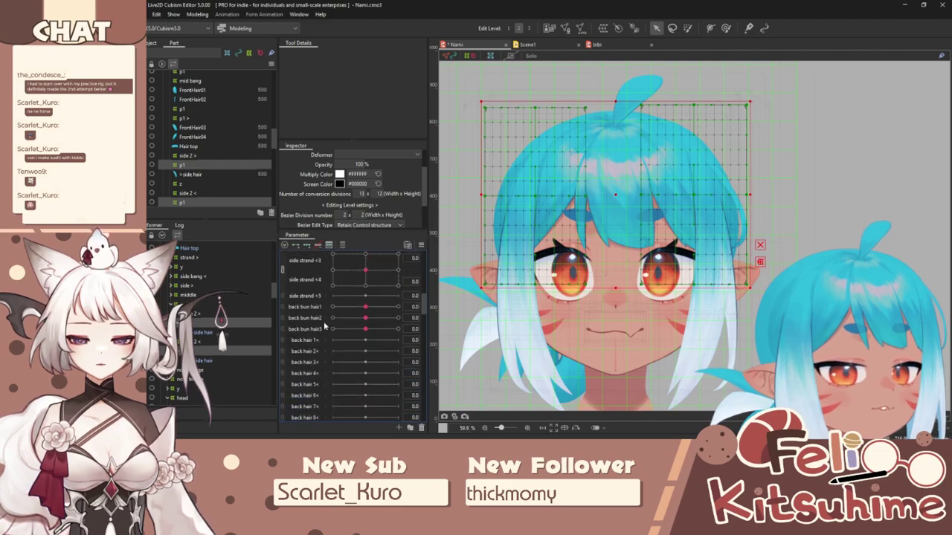
scroll(321, 316, "up", 2)
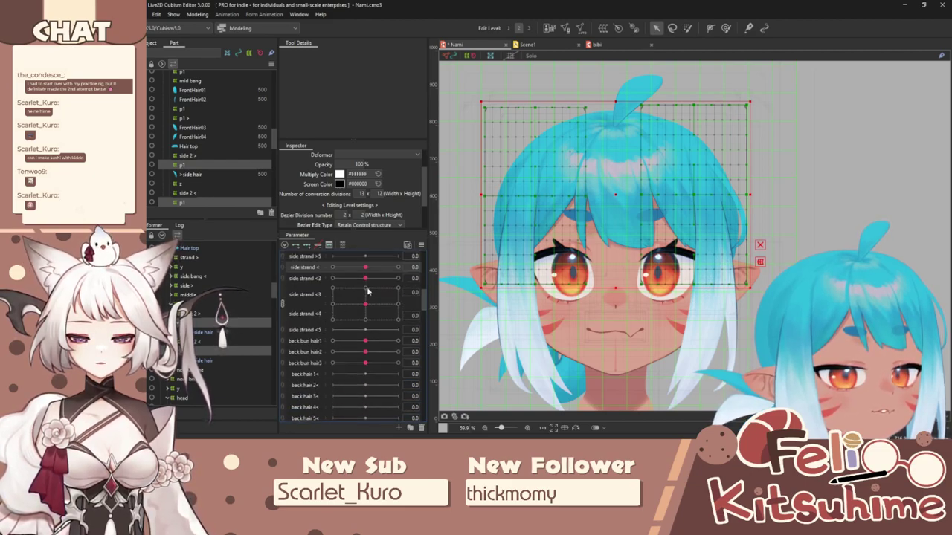
scroll(367, 290, "down", 6)
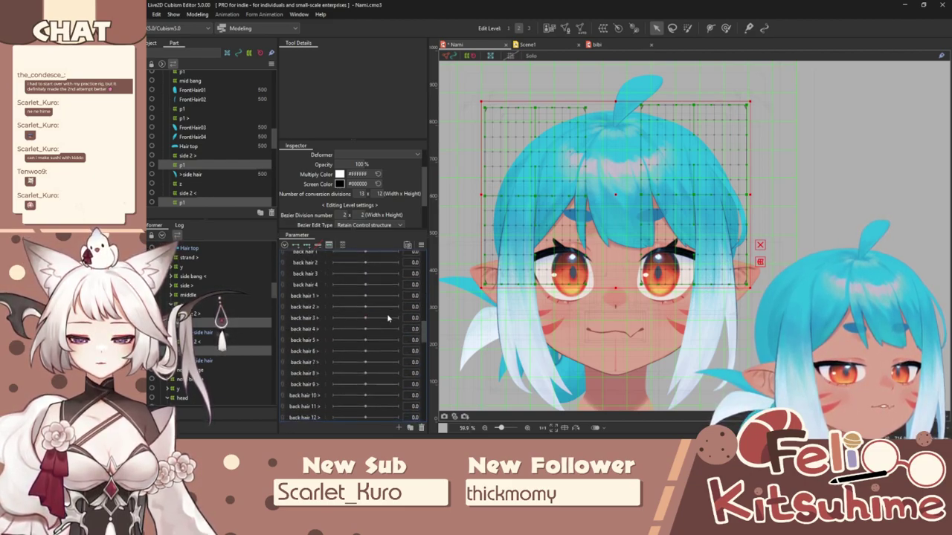
scroll(372, 320, "up", 3)
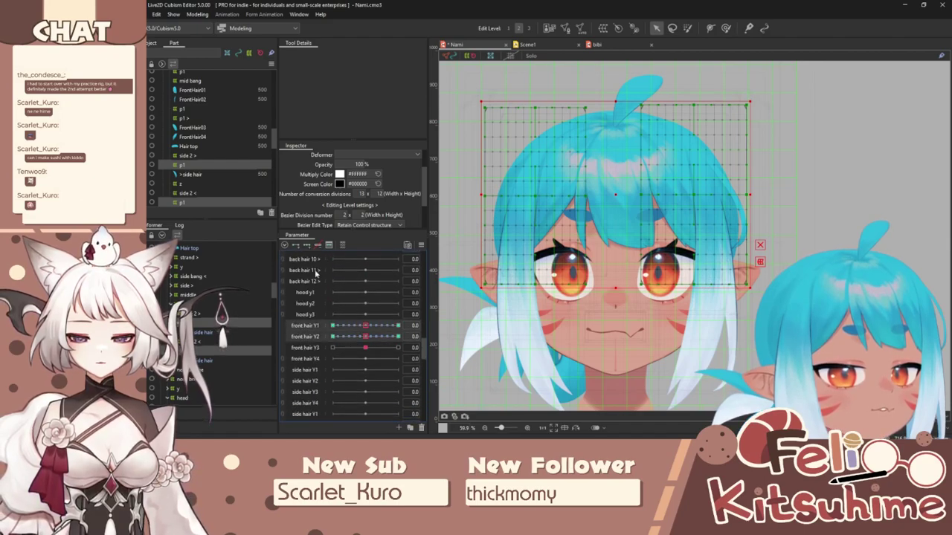
Step: Check how the side hair swings during head movement in the Physics Settings preview, and close the window
left_click(198, 15)
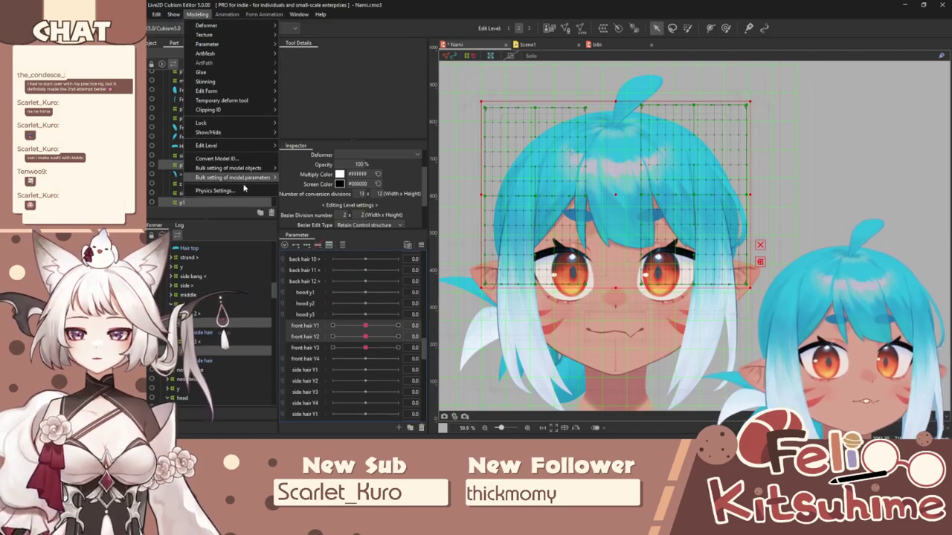
left_click(234, 203)
left_click_drag(736, 133, 950, 45)
left_click(895, 26)
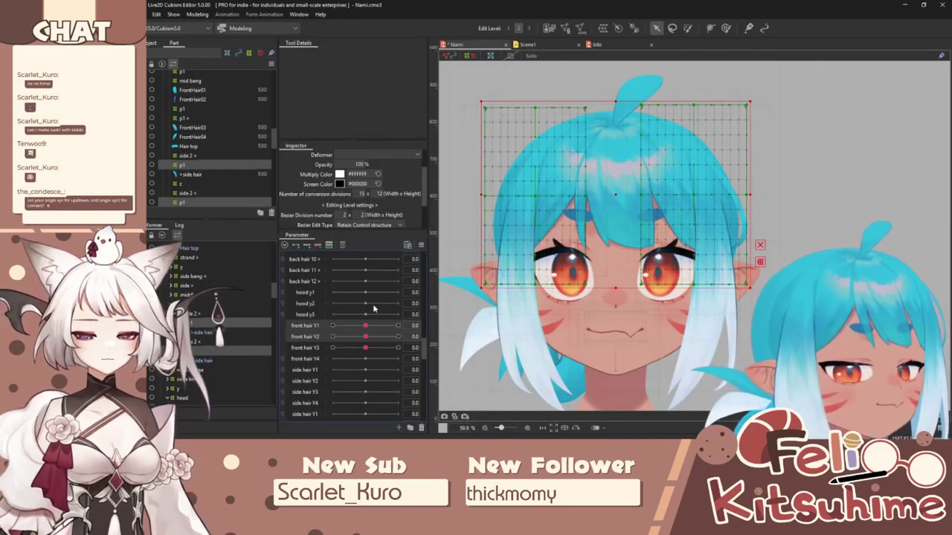
Step: Add three Angle Y2 keys to the side hair's shared z deformer and set Angle X2, Angle Y2 and Angle Z2 to 30
left_click(197, 305)
scroll(350, 313, "down", 5)
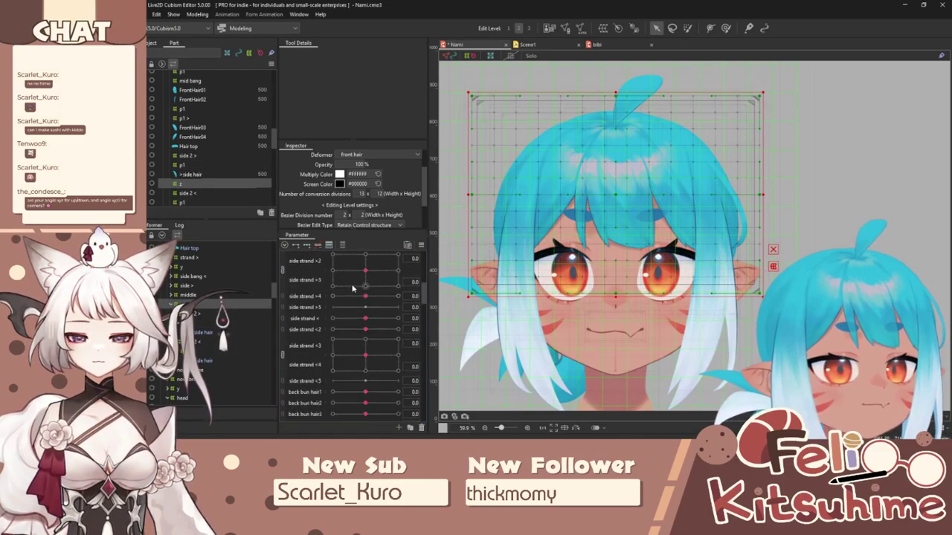
left_click(296, 257)
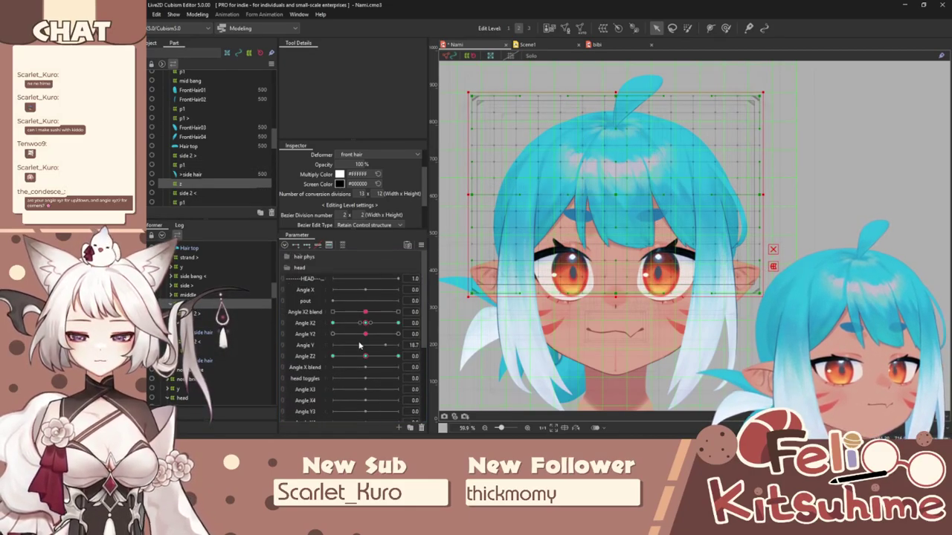
left_click_drag(365, 356, 406, 362)
left_click_drag(366, 323, 433, 354)
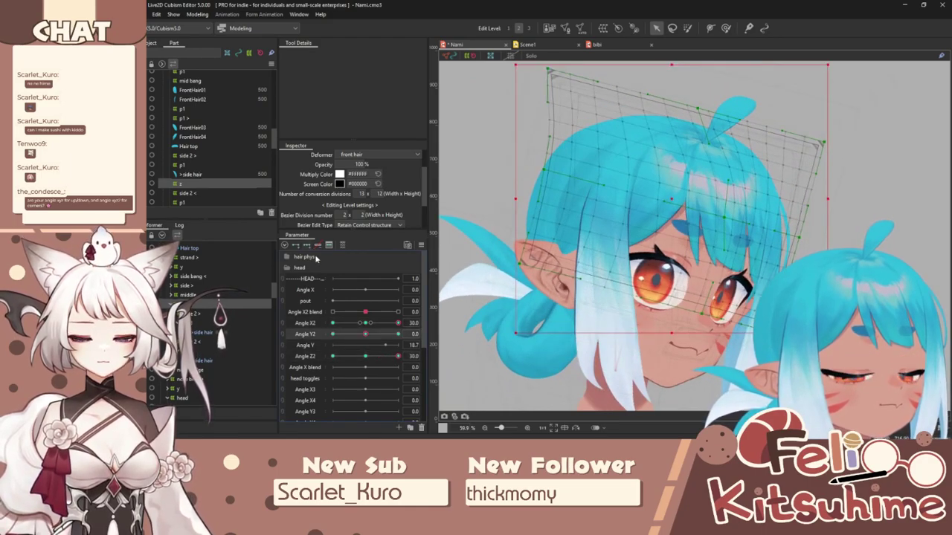
key("ctrl+t")
left_click_drag(365, 334, 469, 324)
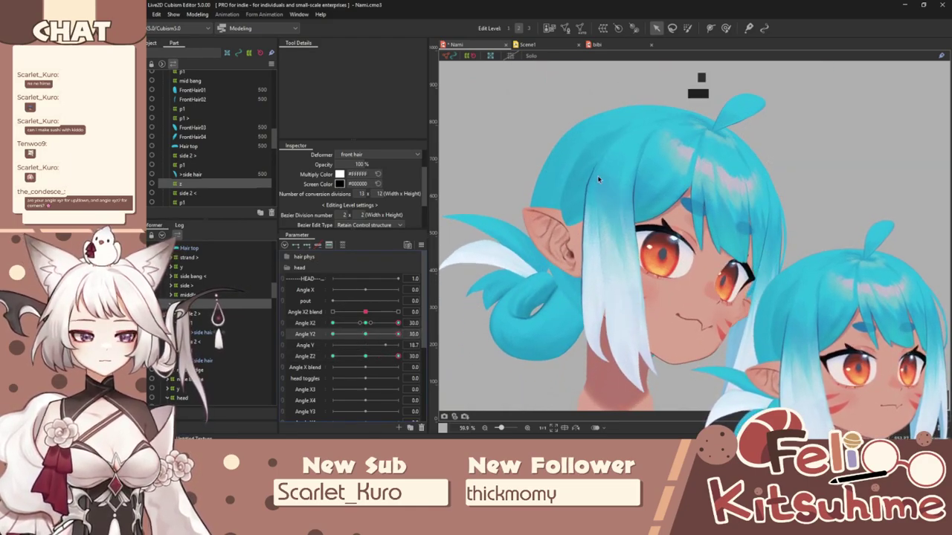
Step: Adjust the side hair by the ear with the deform brush at Angle Y2 30, and inspect the pose at Angle Y2 -30
left_click(725, 29)
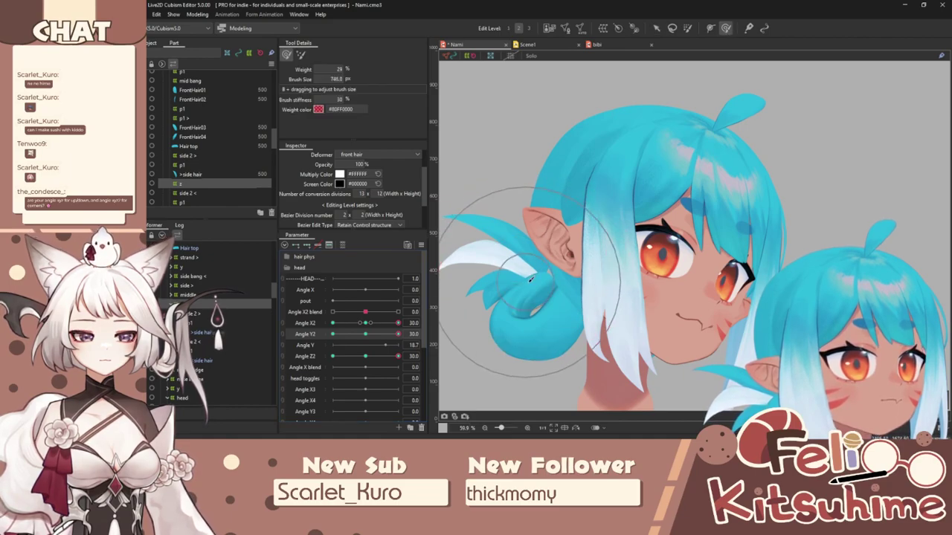
left_click_drag(546, 240, 554, 256)
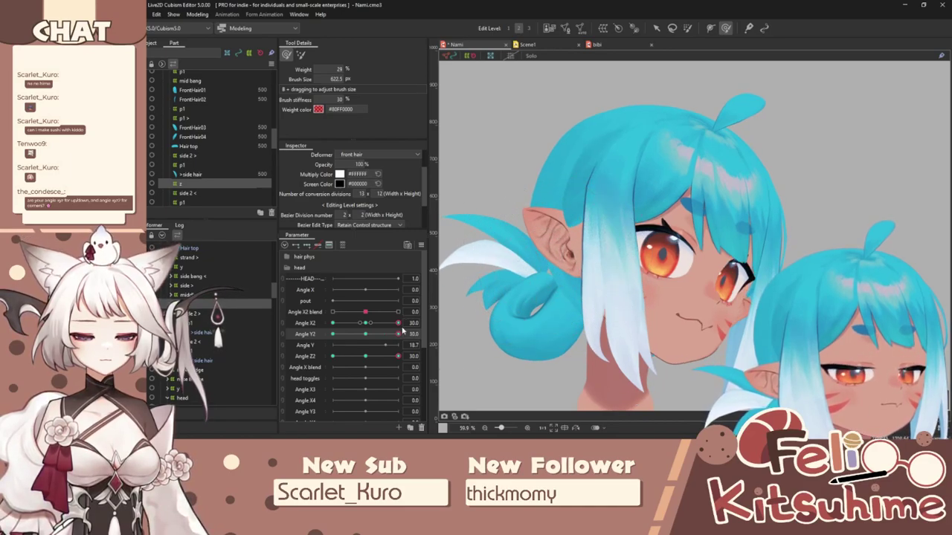
left_click_drag(399, 334, 331, 378)
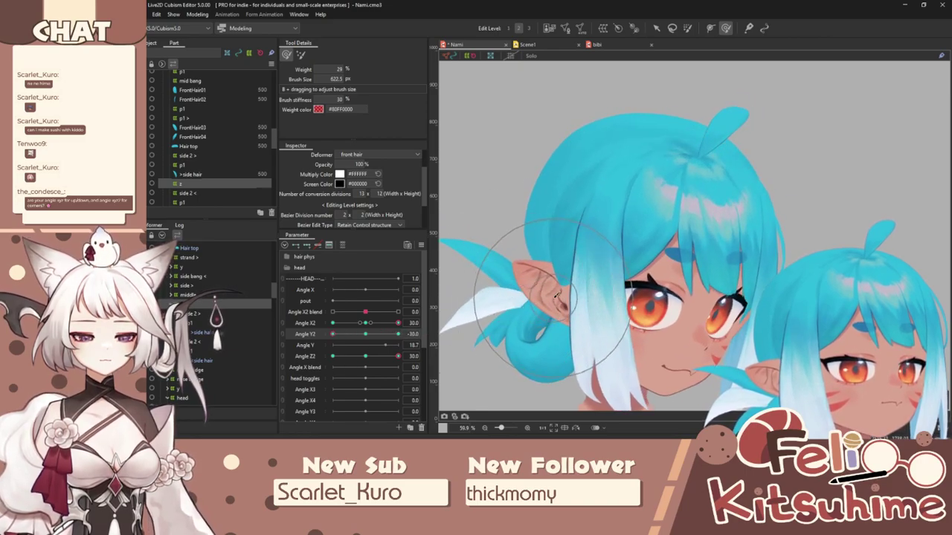
left_click_drag(335, 334, 292, 365)
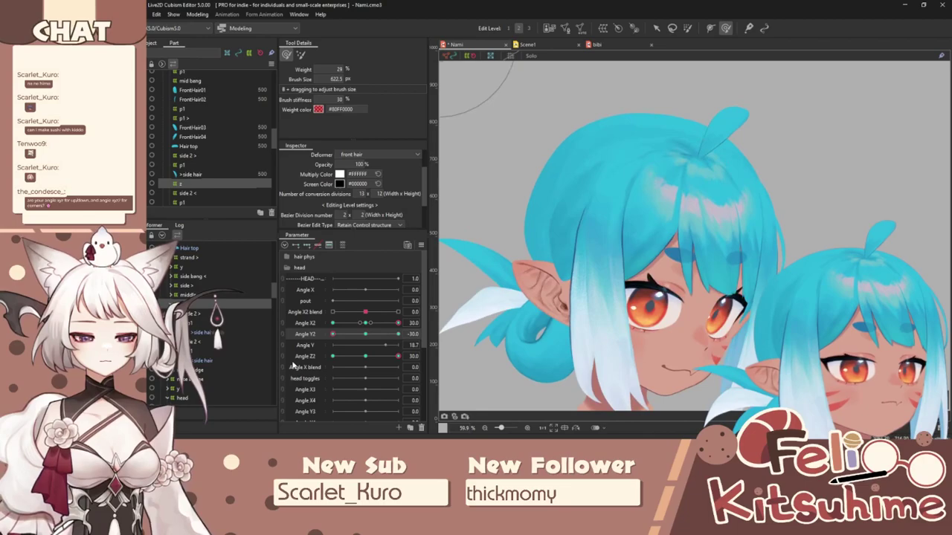
Step: Set Angle X2 and Angle Z2 to -30 and inspect the side hair by the ear at Angle Y2 -30, 0 and 30
left_click_drag(398, 323, 313, 352)
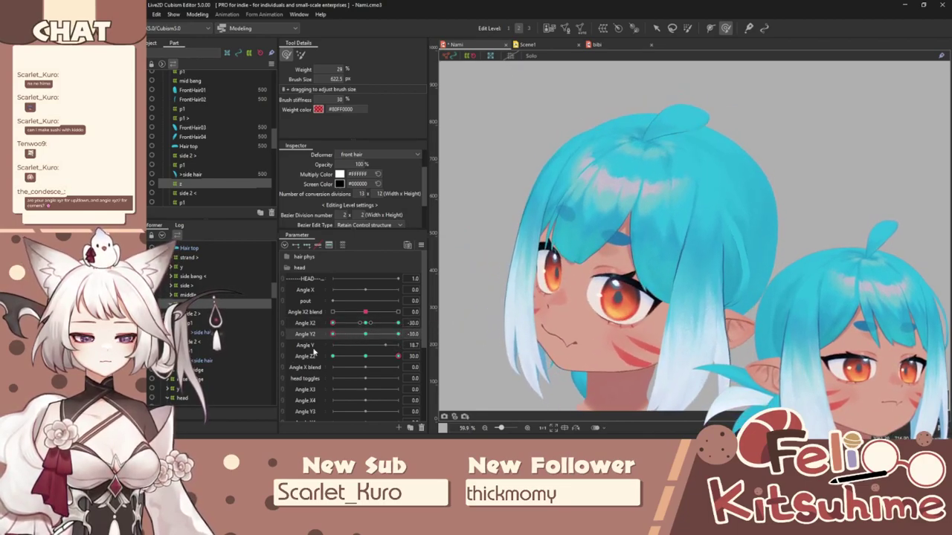
left_click_drag(393, 357, 308, 375)
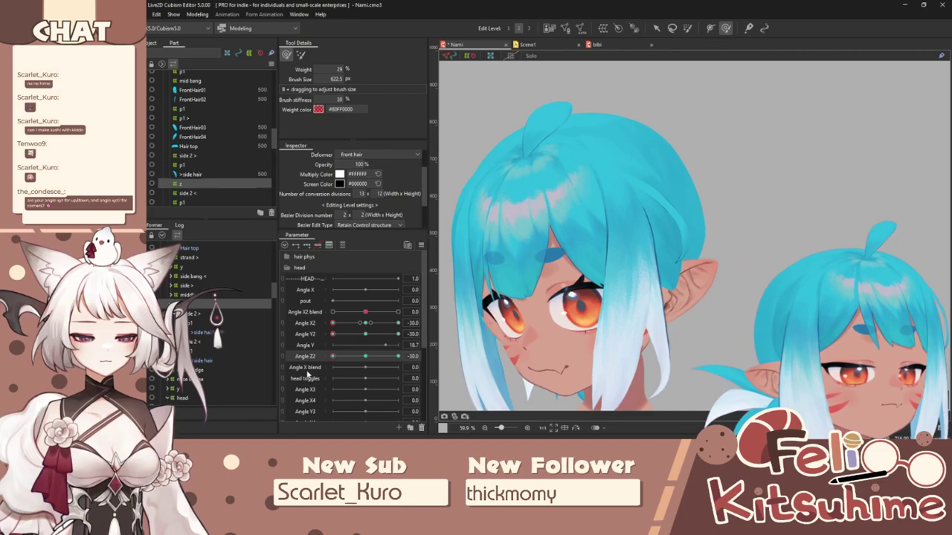
left_click(368, 335)
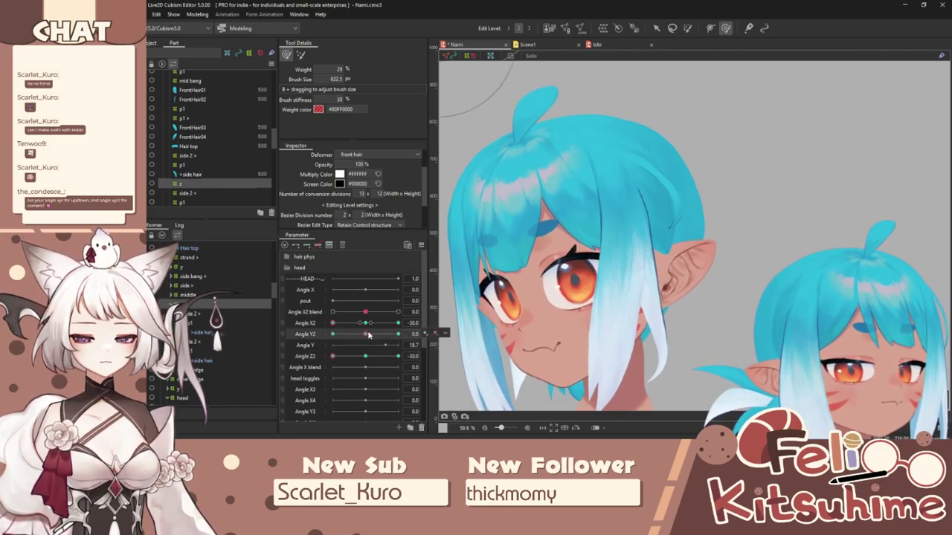
left_click_drag(366, 335, 329, 337)
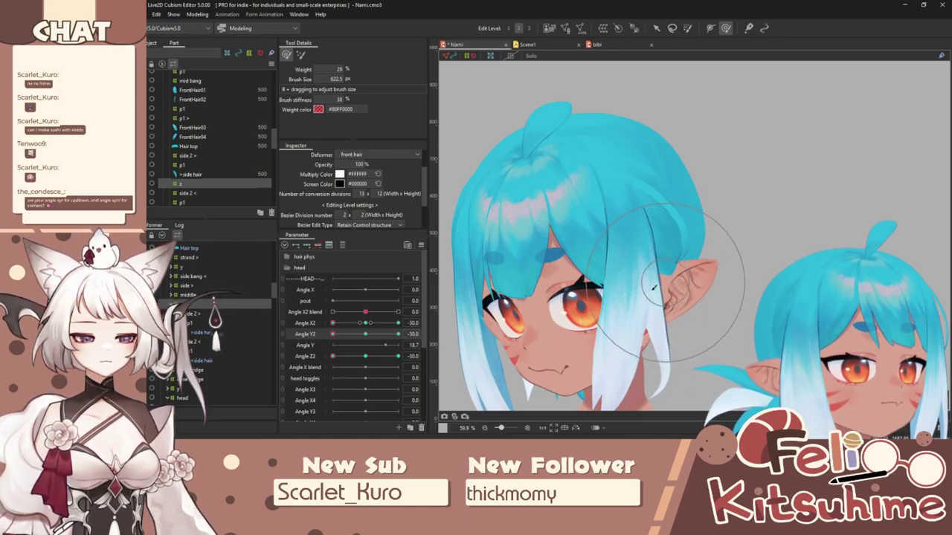
left_click(399, 334)
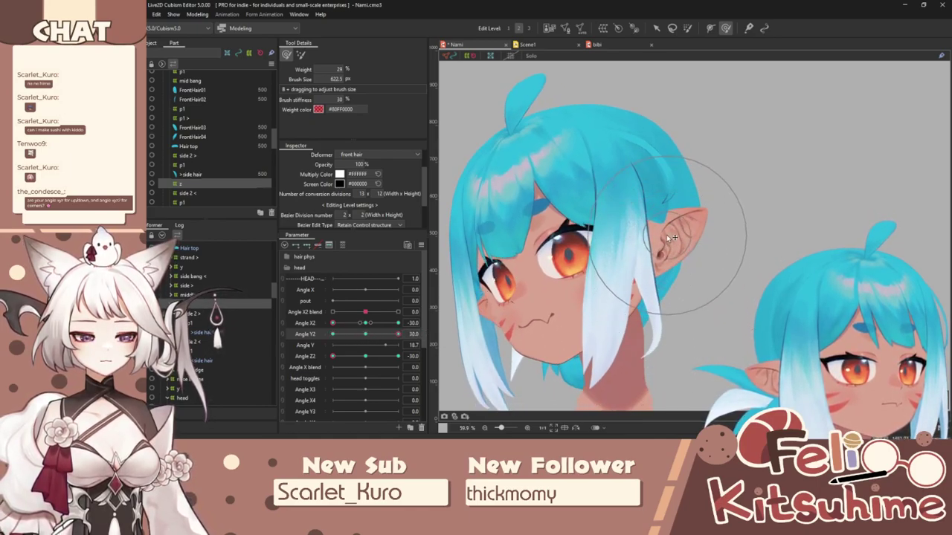
left_click(366, 335)
left_click(333, 333)
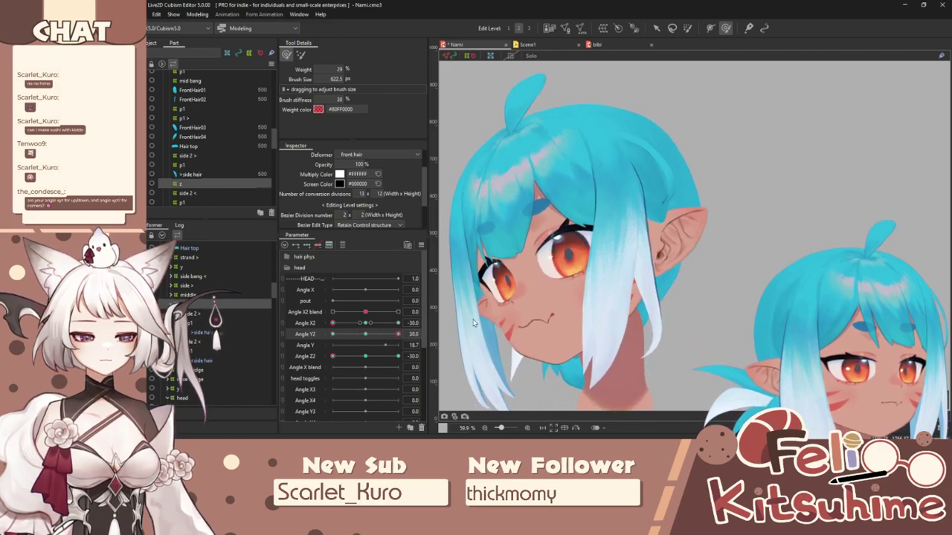
Step: Open Physics Settings, examine how the hair follows head movement in the preview, and close the window
left_click(197, 14)
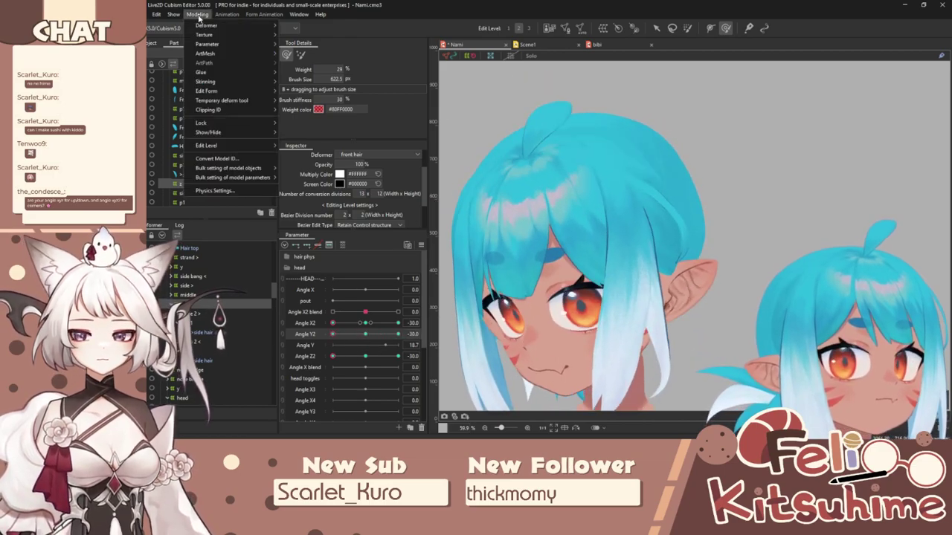
left_click(223, 182)
scroll(717, 98, "up", 5)
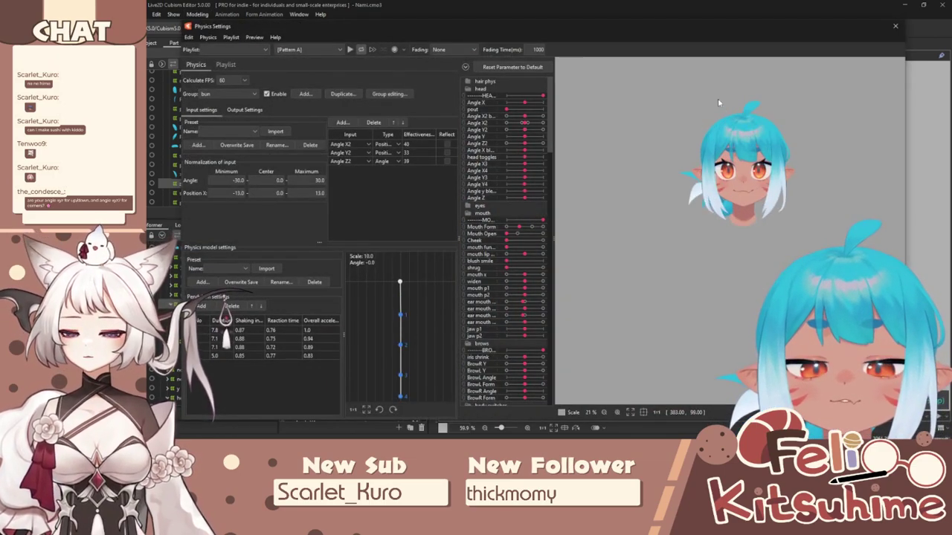
left_click_drag(749, 106, 745, 115)
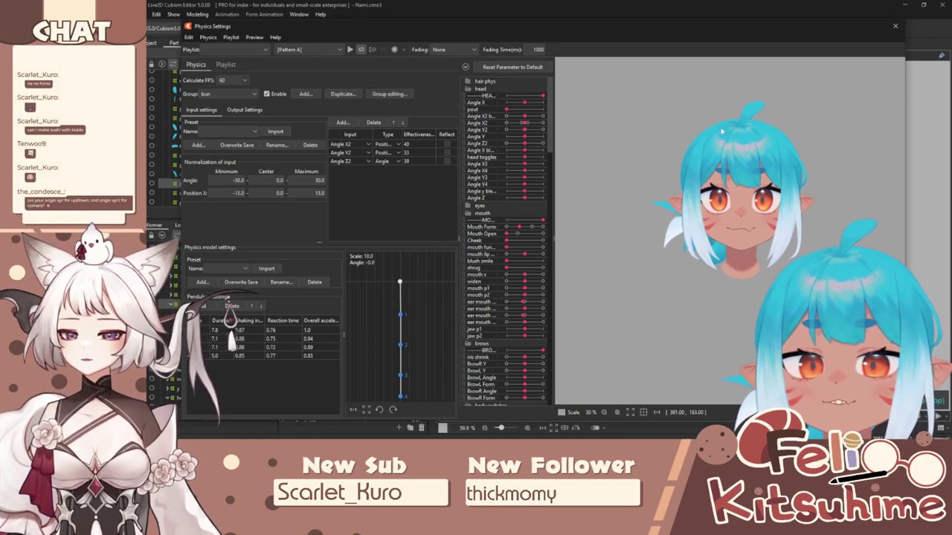
left_click_drag(712, 167, 706, 171)
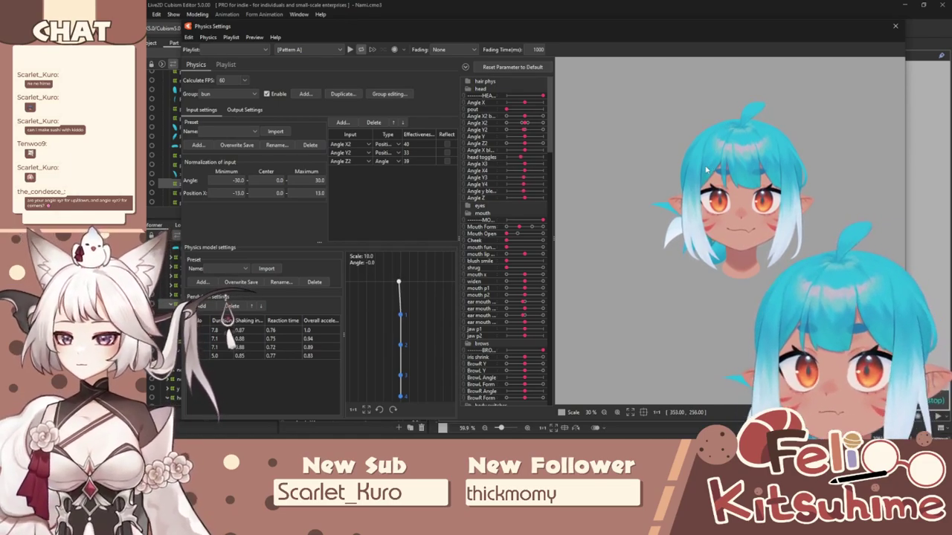
scroll(706, 170, "up", 2)
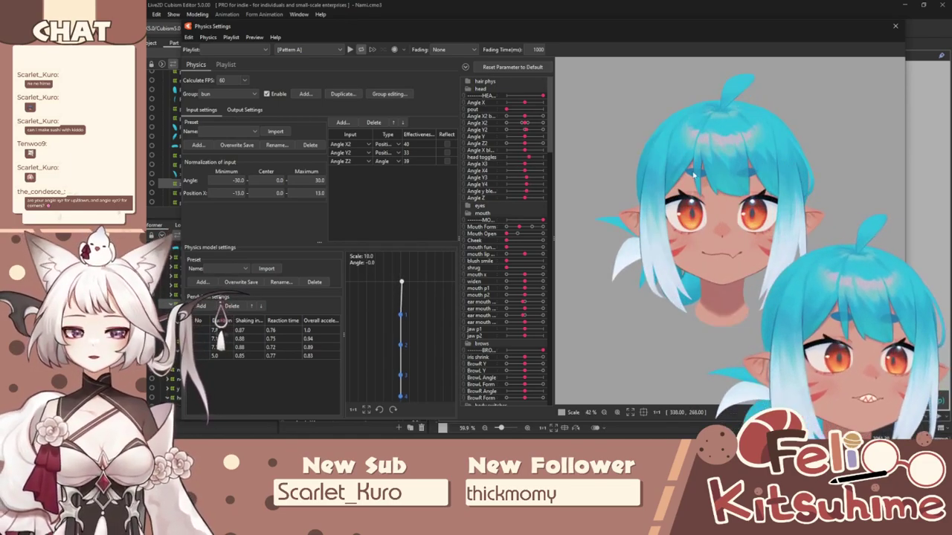
left_click(894, 25)
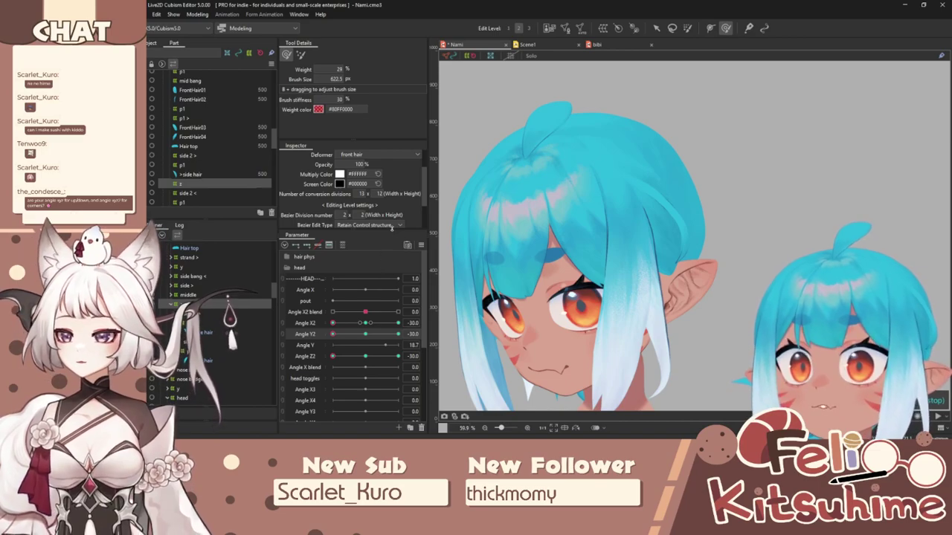
Step: Recheck the side hair's motion in a closer Physics Settings preview of the face, and close the window
left_click(197, 14)
left_click(255, 195)
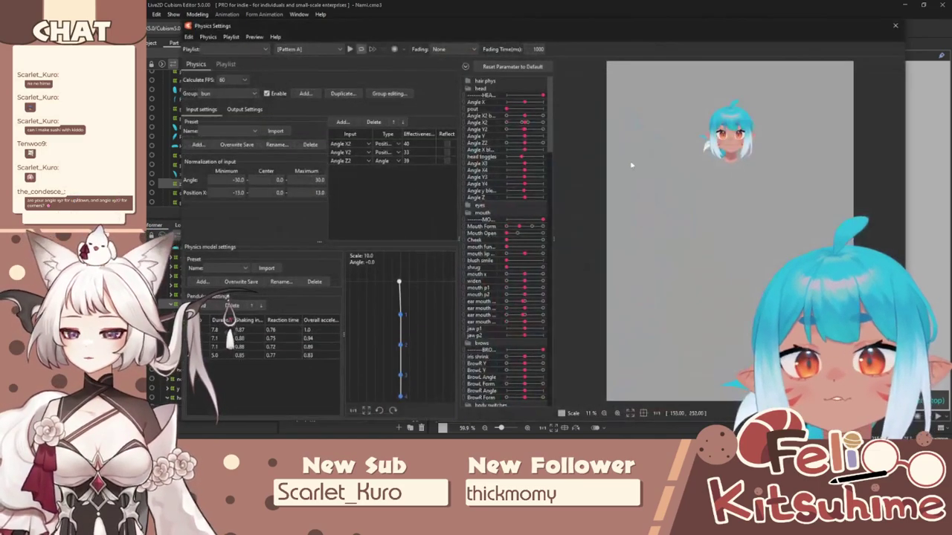
scroll(721, 169, "up", 5)
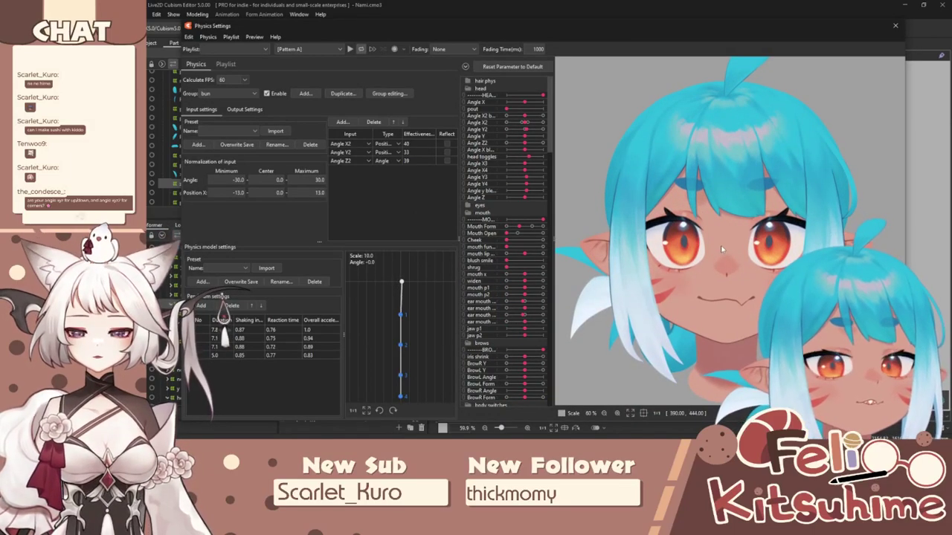
left_click_drag(720, 249, 635, 204)
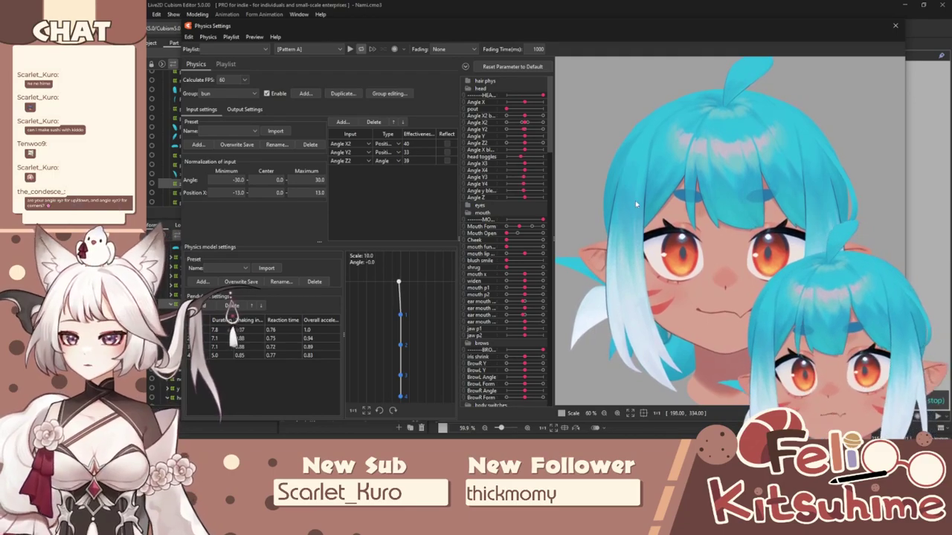
left_click(894, 26)
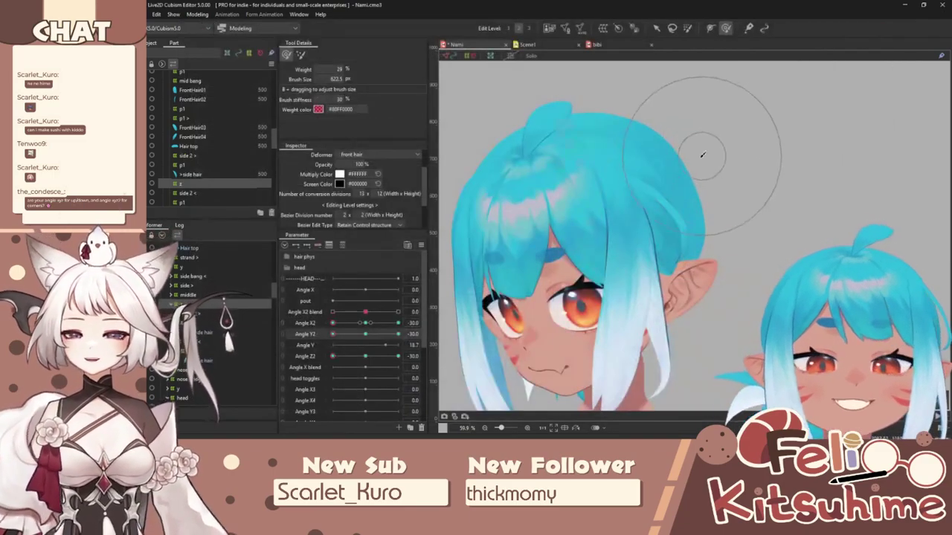
Step: Return Angle X2, Angle Y2 and Angle Z2 to 0 and switch to the arrow selection tool
scroll(653, 183, "down", 2)
scroll(587, 239, "up", 2)
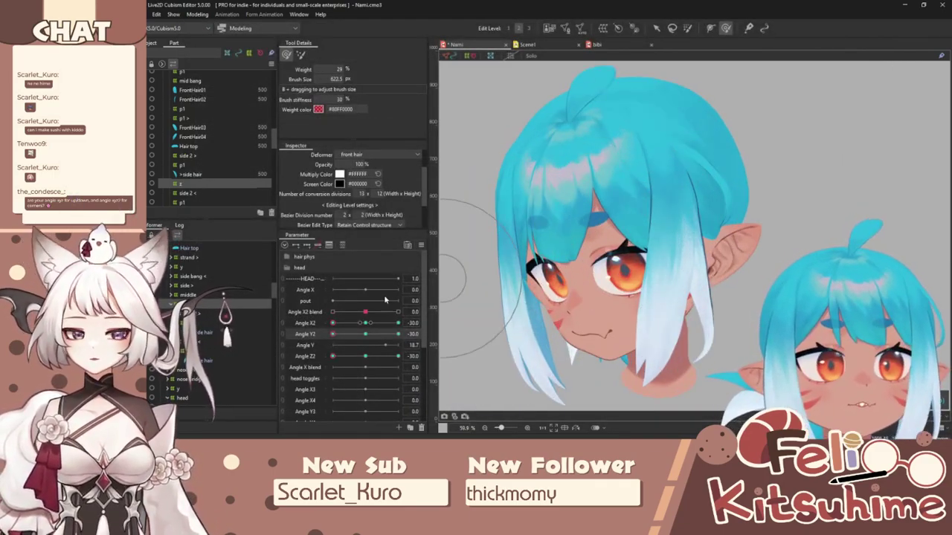
left_click(363, 358)
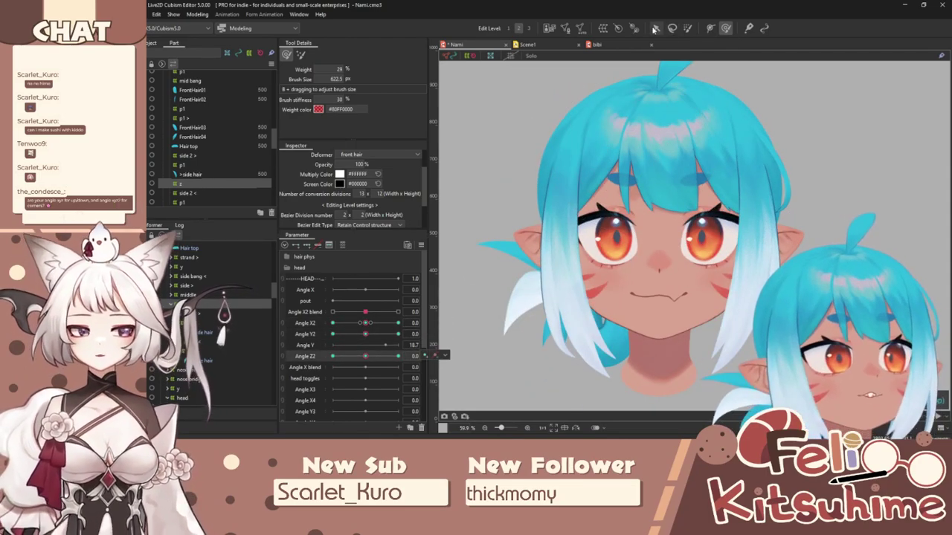
left_click(654, 28)
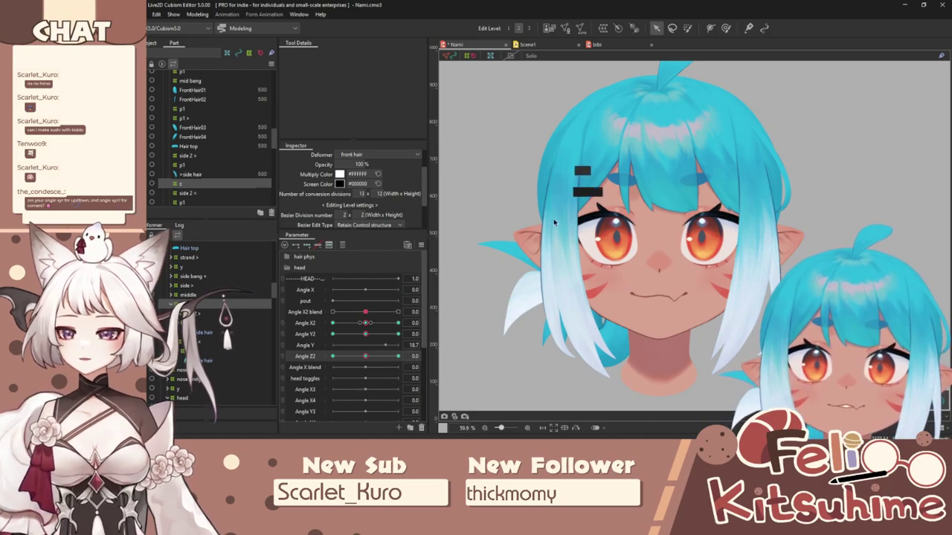
scroll(595, 223, "down", 2)
scroll(631, 220, "up", 2)
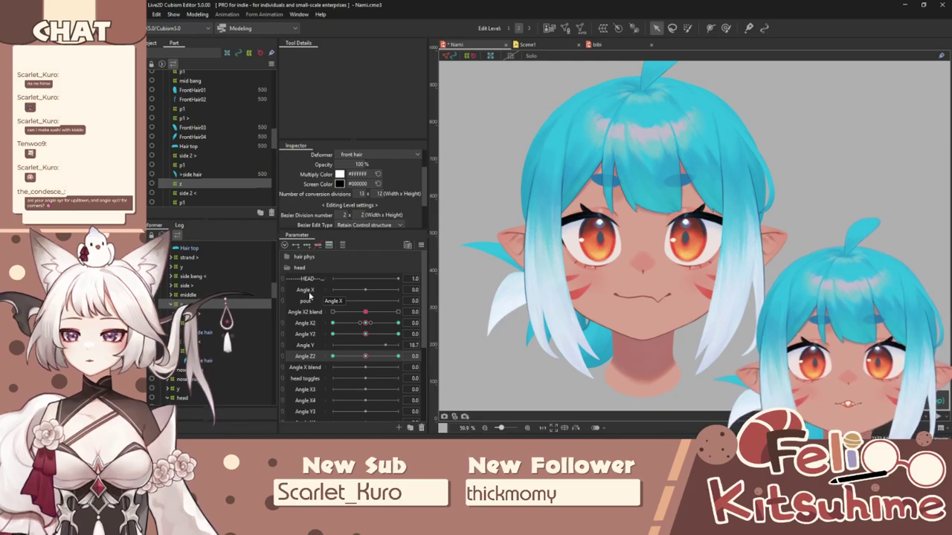
Step: Compare how Angle X and Angle X2 drive the head, examine larger turns in the Physics Settings preview, and close the window
left_click(321, 290)
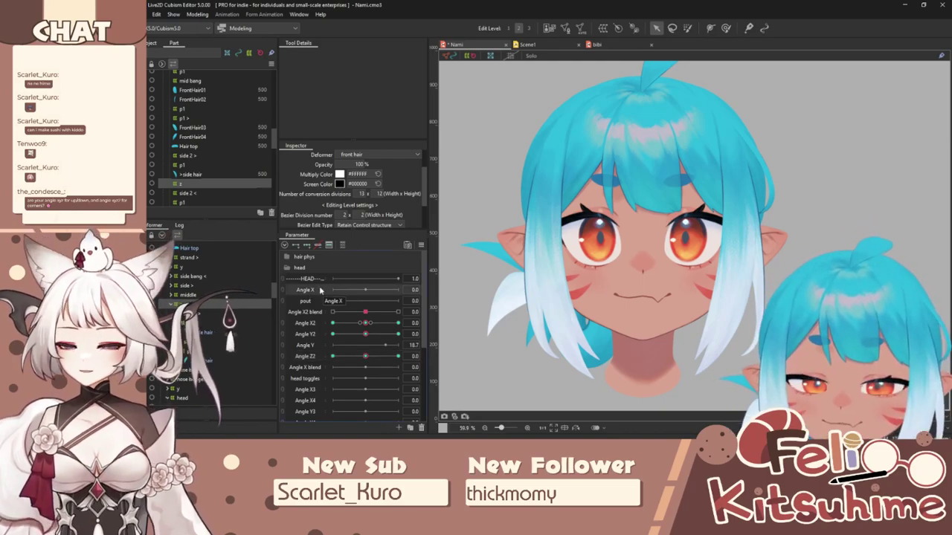
left_click(305, 325)
mouse_move(369, 324)
left_mouse_down()
mouse_move(346, 327)
mouse_move(369, 324)
left_mouse_up()
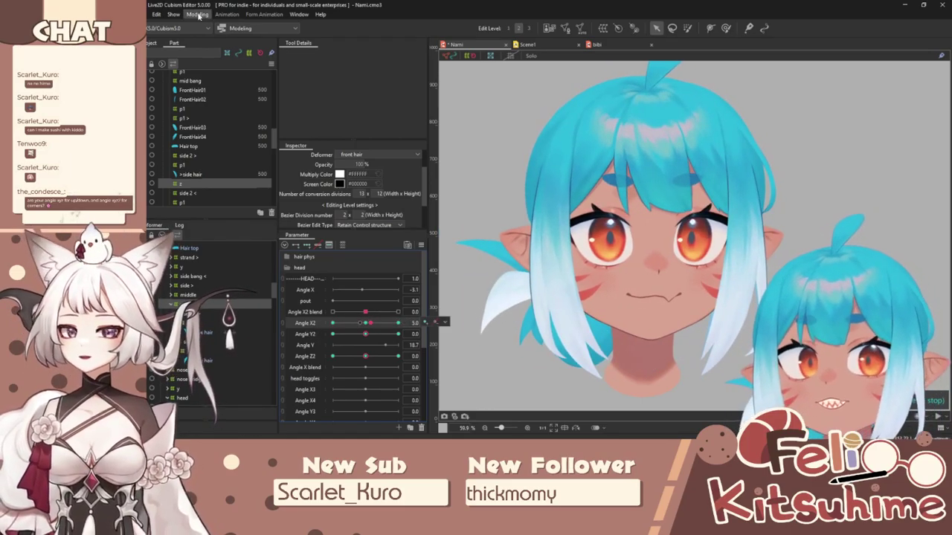
left_click(198, 15)
left_click(223, 192)
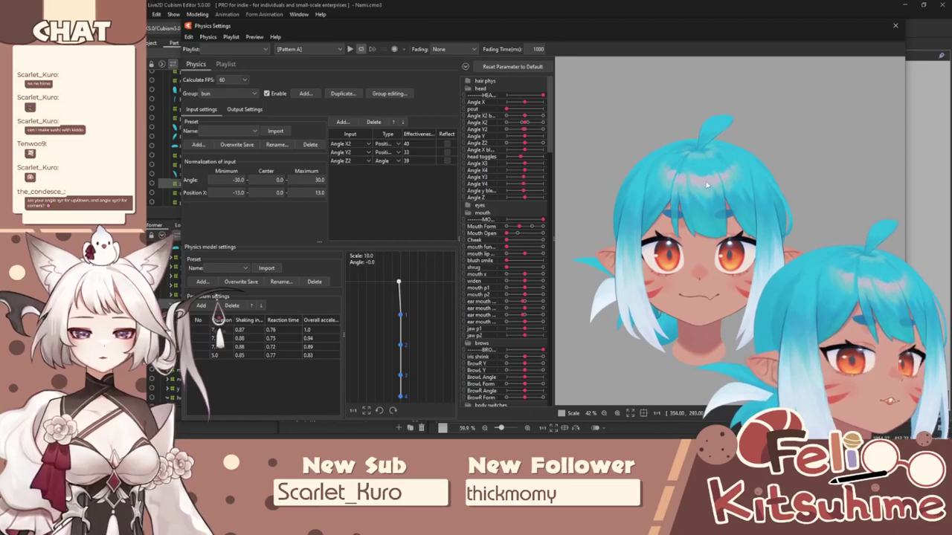
scroll(707, 184, "up", 2)
left_click(208, 38)
left_click(220, 49)
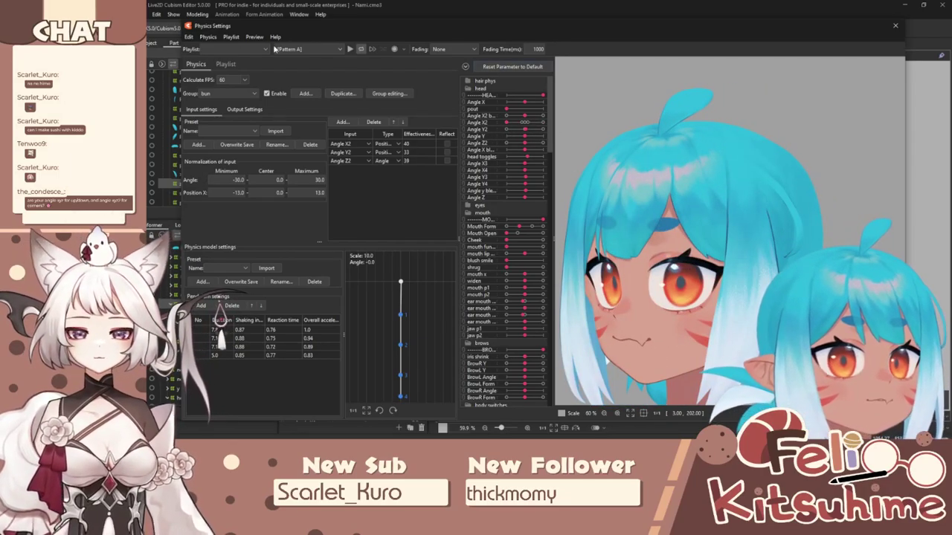
left_click(232, 38)
left_click(214, 48)
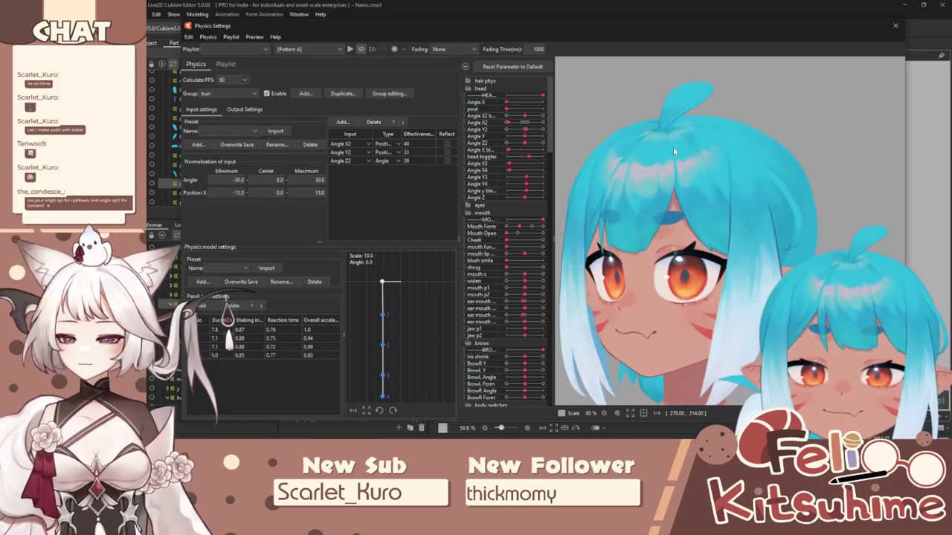
scroll(680, 164, "down", 3)
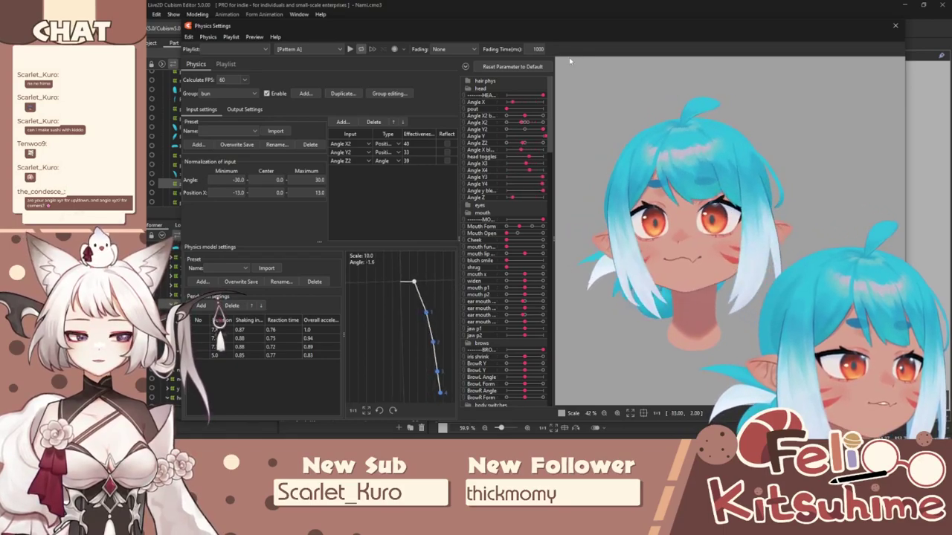
left_click(895, 25)
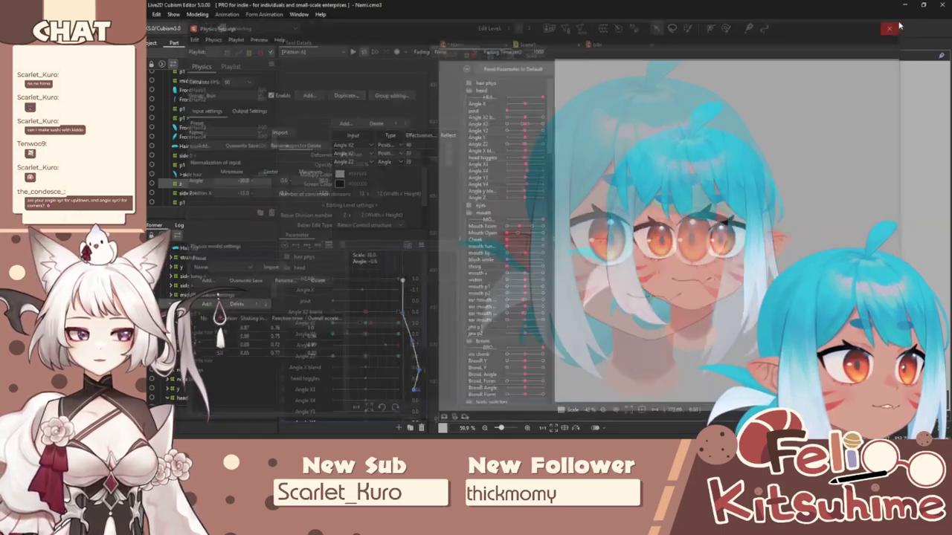
Step: Reset all of the model's parameters to their default values
left_click(422, 246)
left_click(460, 247)
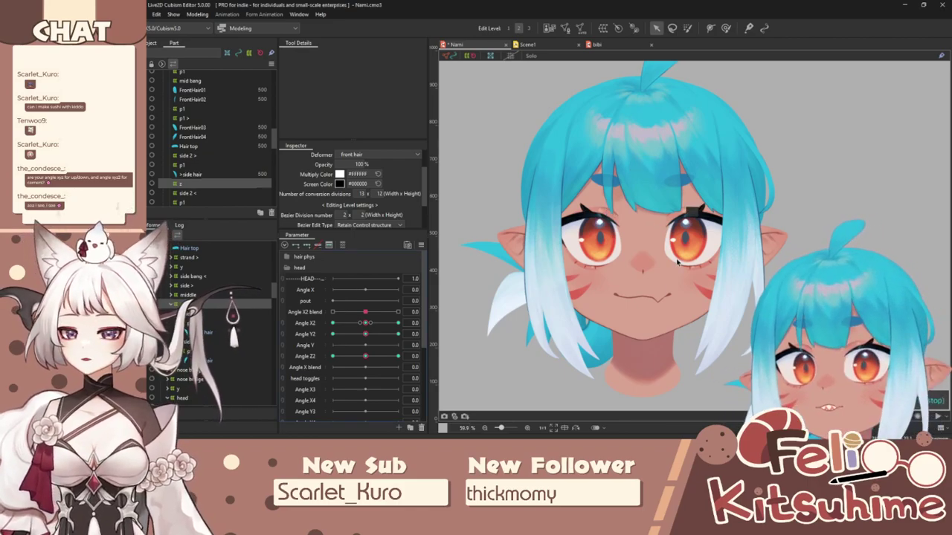
scroll(686, 274, "down", 3)
scroll(684, 272, "up", 3)
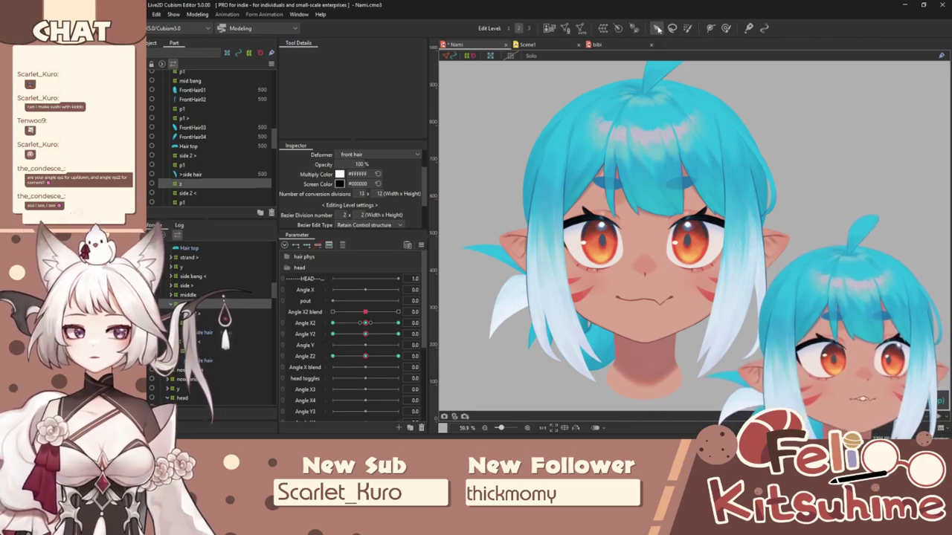
Step: Pose the head at Angle X2 -30 and Angle Y2 30 with the front hair's z warp deformer selected for editing
left_click(655, 29)
scroll(657, 213, "down", 2)
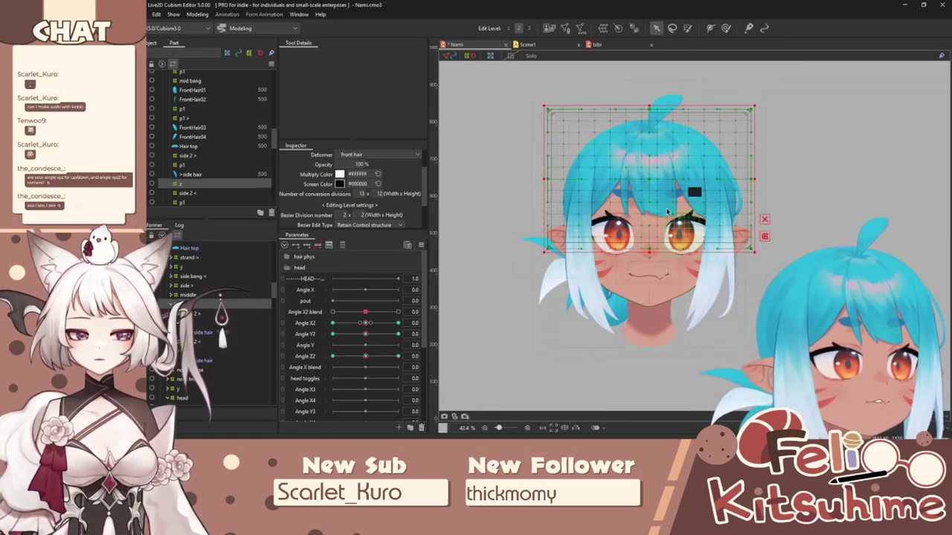
scroll(662, 192, "up", 2)
left_click_drag(365, 324, 332, 324)
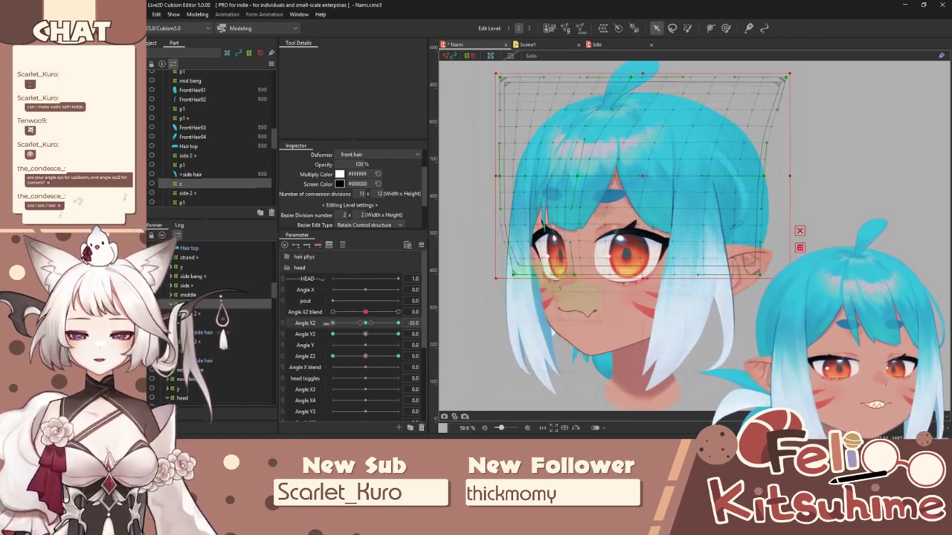
left_click(401, 335)
scroll(615, 179, "down", 2)
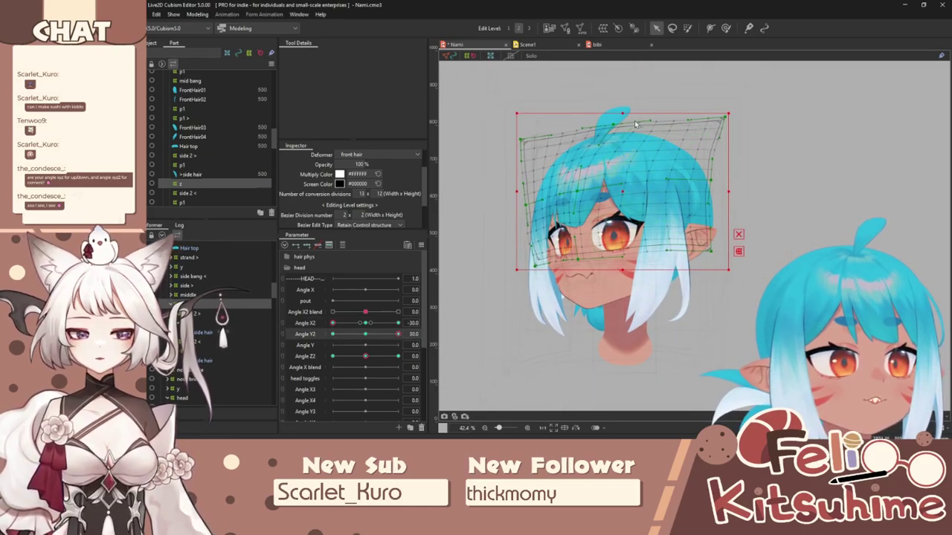
Step: Tilt the front hair's z warp deformer counter-clockwise at this pose with the temporary deform tool's Distortion method
left_click(448, 57)
left_click(356, 55)
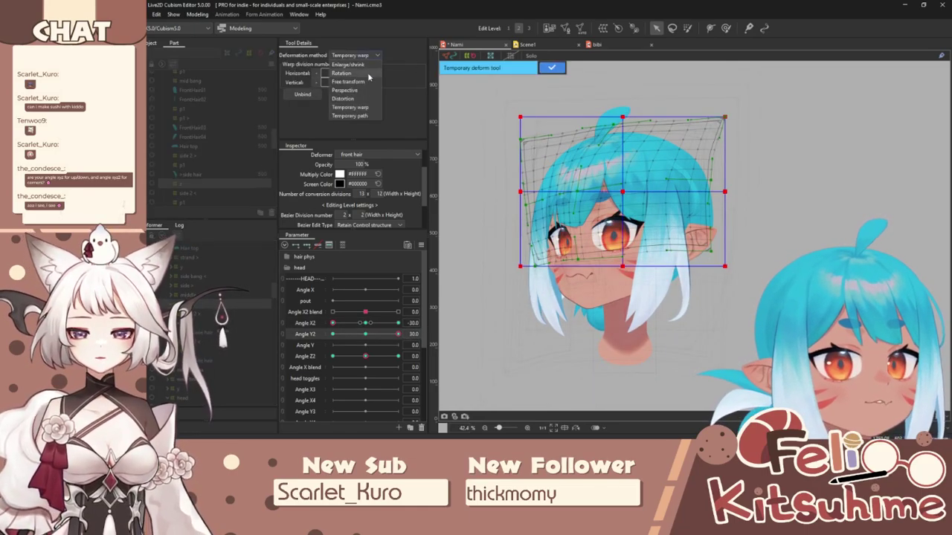
left_click(350, 106)
left_click_drag(624, 116, 613, 119)
left_click_drag(521, 192, 520, 205)
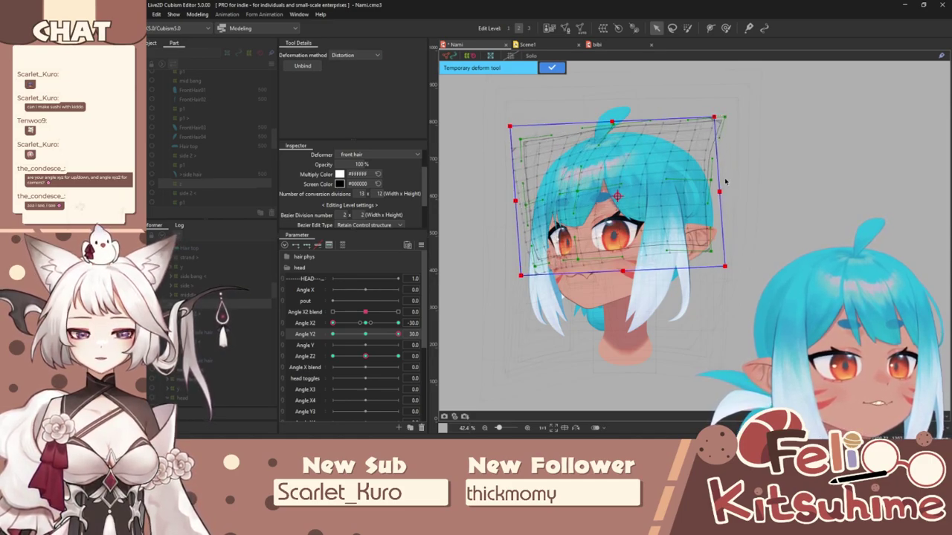
left_click_drag(720, 193, 719, 178)
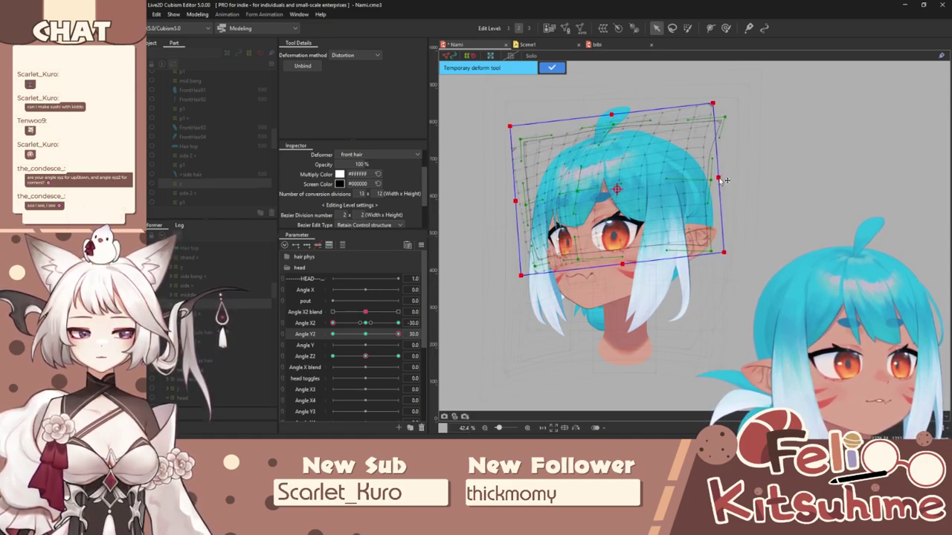
left_click(551, 67)
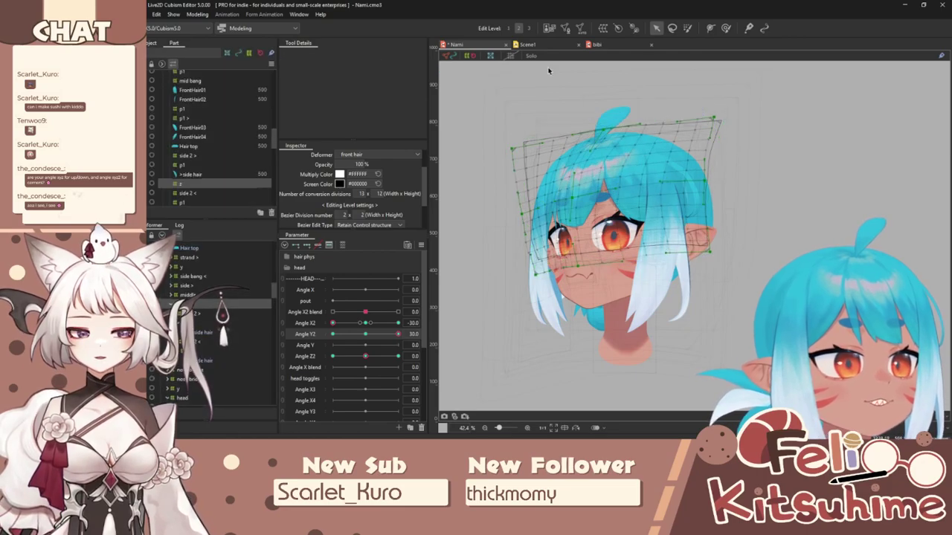
Step: Sweep Angle X2 to check the front hair's turn, and return it to -30
left_click(375, 325)
left_click_drag(375, 324, 214, 7)
left_click(333, 323)
Step: Examine the front hair's motion from several directions in an enlarged Physics Settings preview of the head, and close the window
left_click(197, 14)
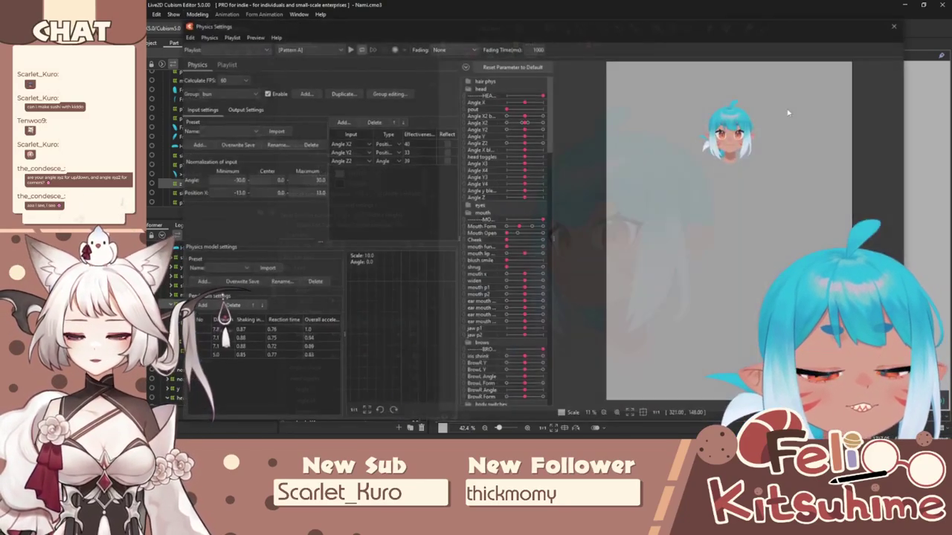
left_click(223, 192)
scroll(731, 106, "up", 3)
left_click_drag(731, 111, 714, 212)
scroll(694, 197, "up", 2)
scroll(693, 197, "down", 3)
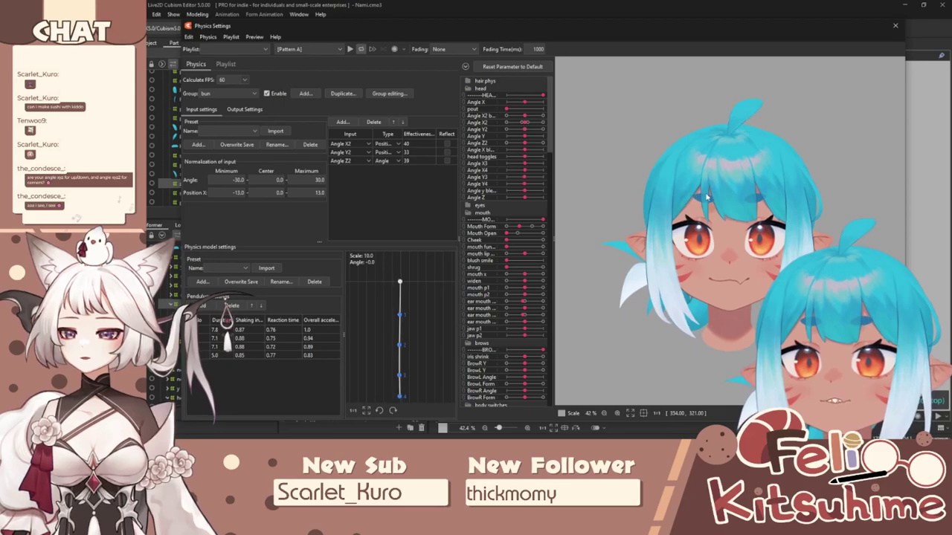
left_click_drag(696, 198, 665, 213)
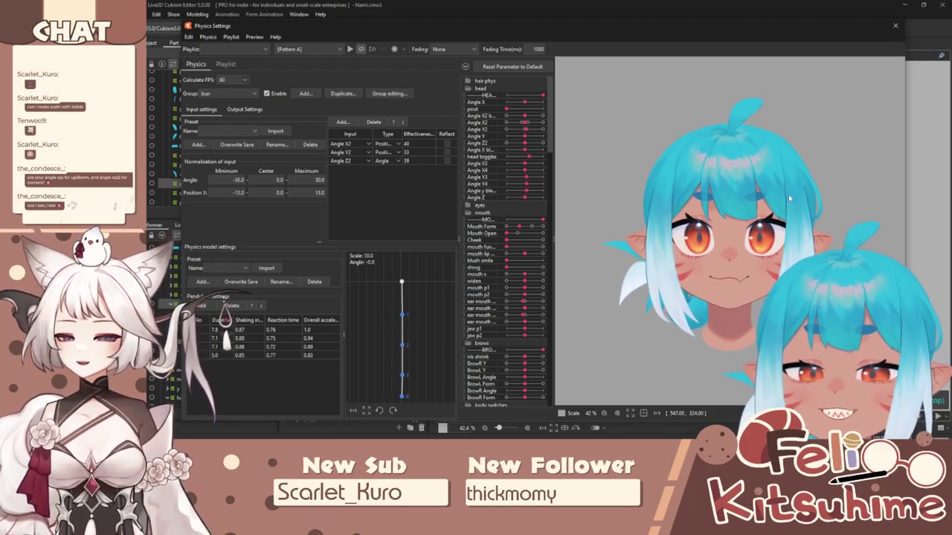
scroll(666, 213, "up", 3)
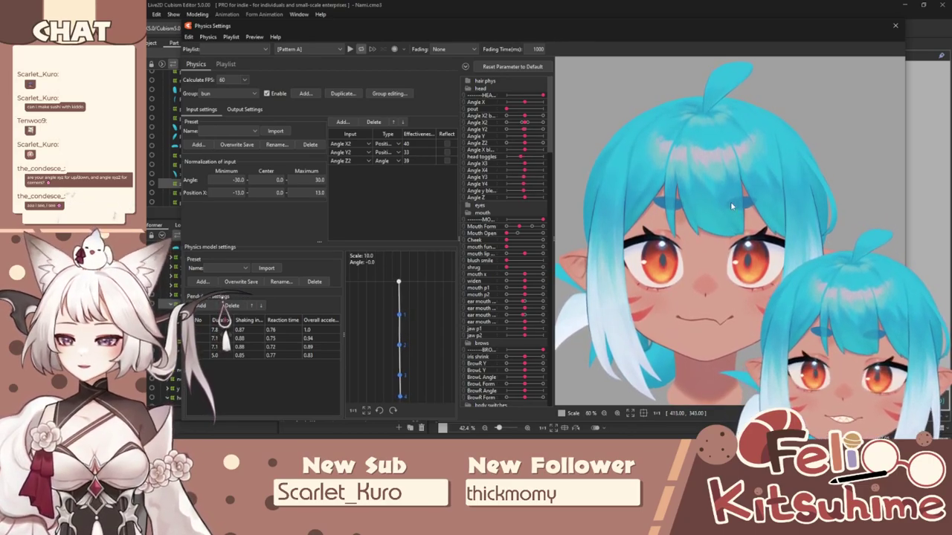
left_click_drag(731, 202, 939, 239)
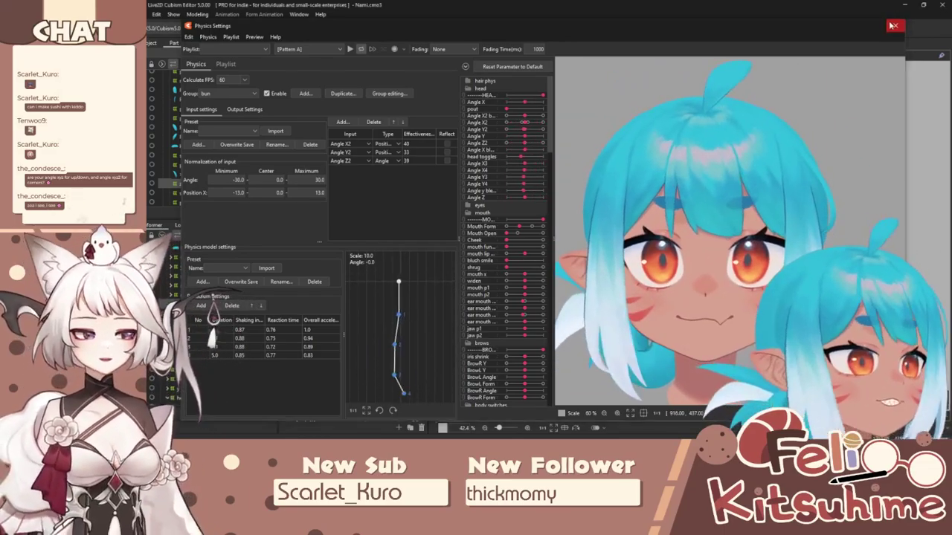
left_click(895, 26)
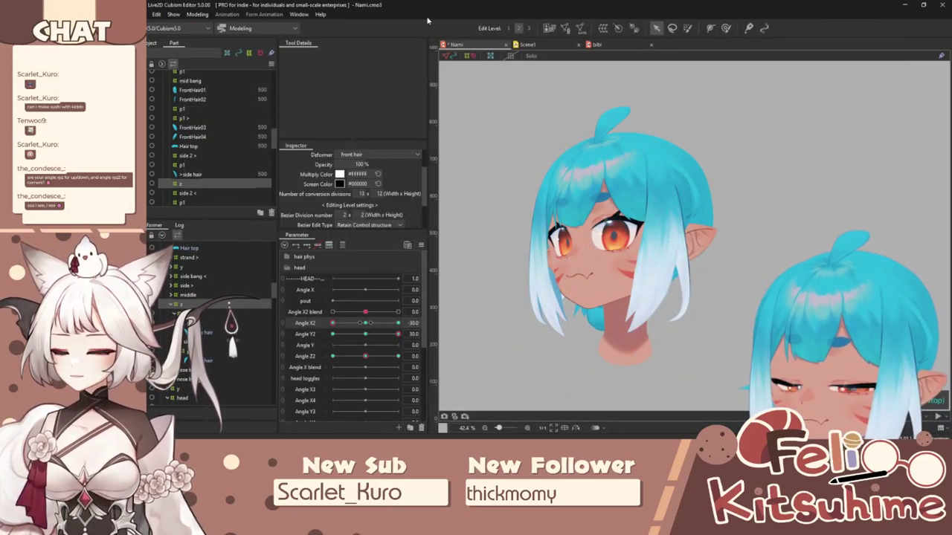
Step: Save the Nami model file
left_click(156, 14)
left_click(168, 91)
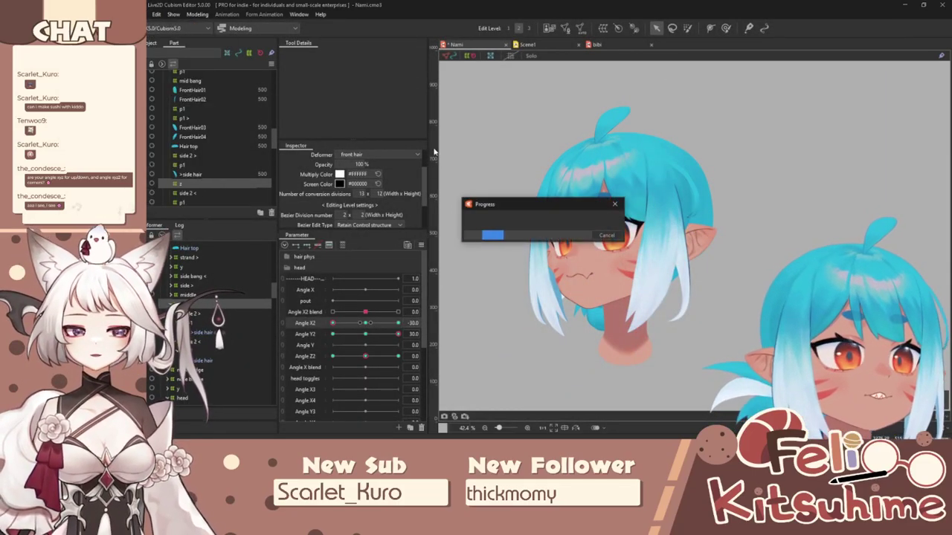